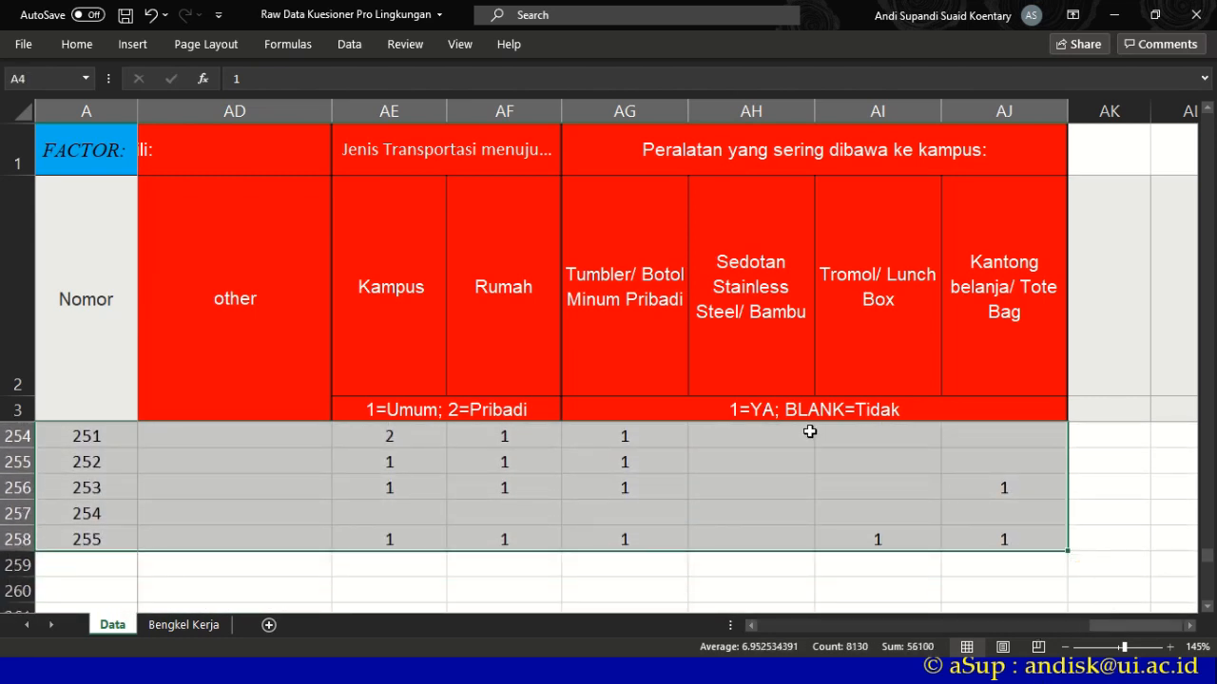
# - Copy the selected questionnaire data rows from Excel and paste them into the empty SPSS Data Editor, starting at the first cell
pyautogui.hotkey('ctrl', 'c')
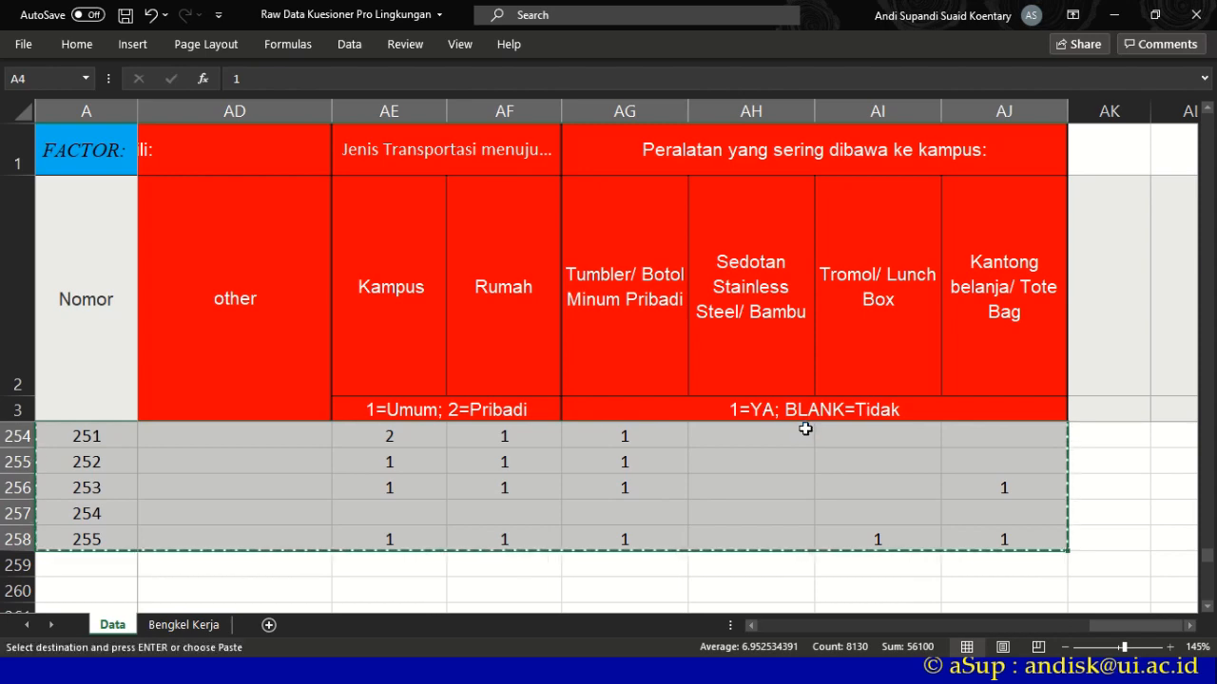
pyautogui.hotkey('alt', 'Tab')
pyautogui.hotkey('alt', 'Tab')
pyautogui.hotkey('alt', 'Tab')
pyautogui.hotkey('alt', 'Tab')
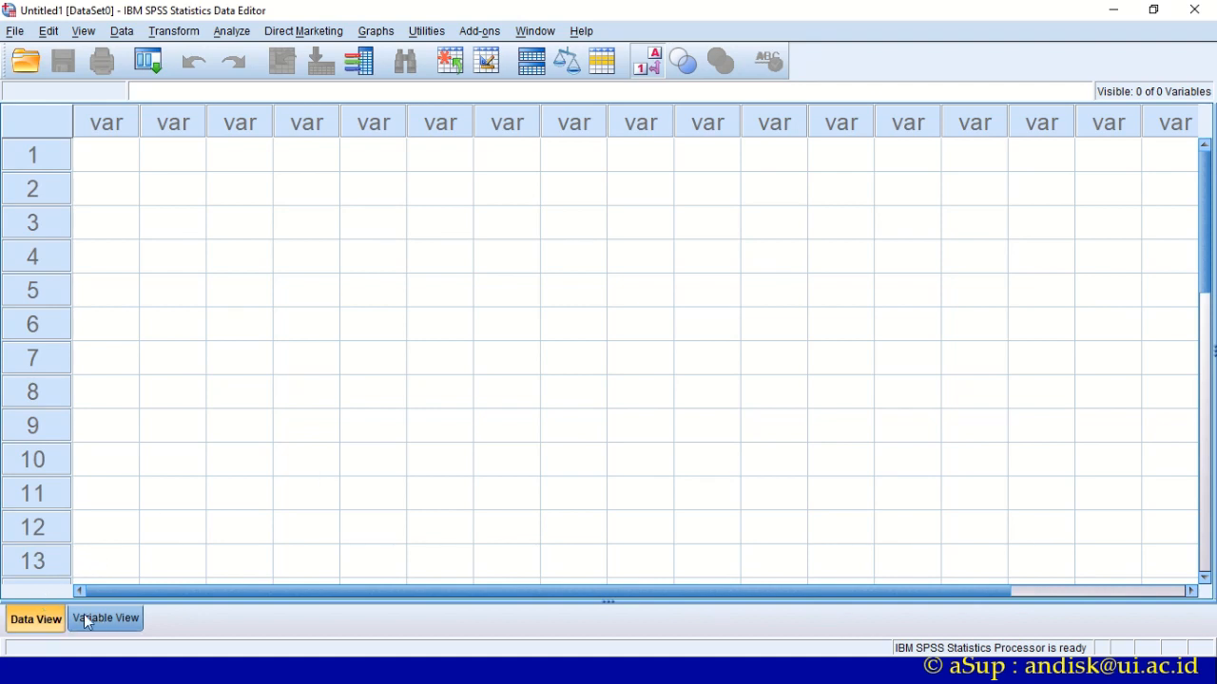
pyautogui.click(100, 155)
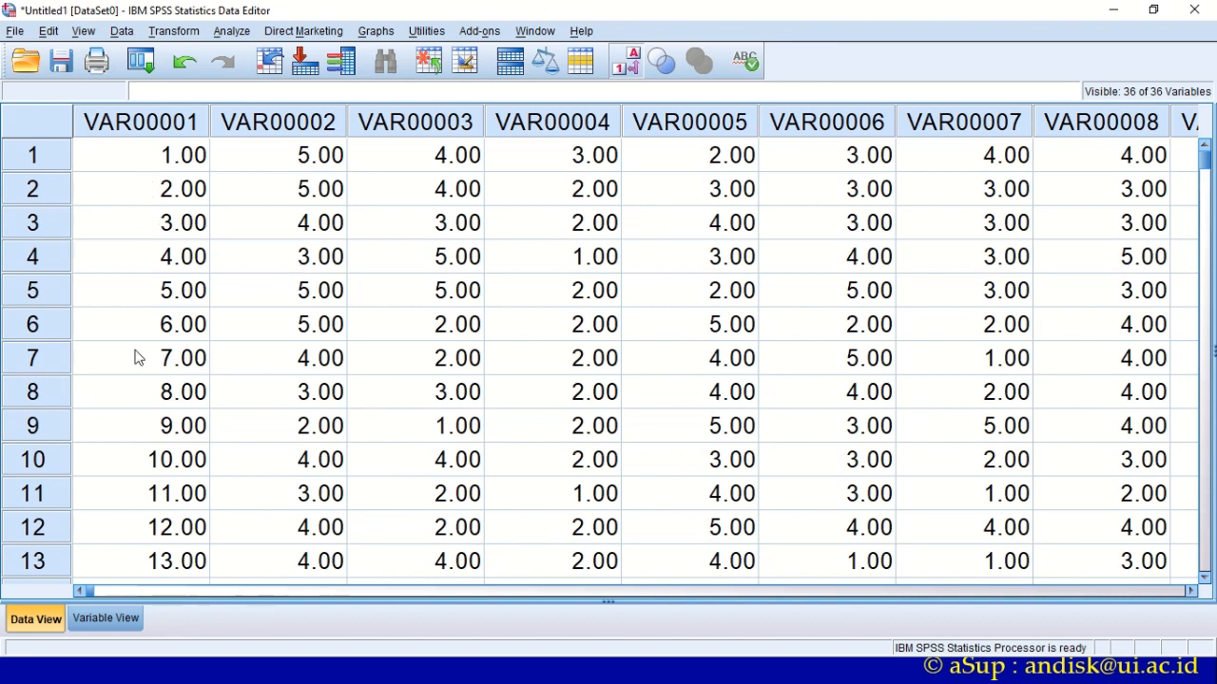
# - Examine the default variable names of the pasted columns in Data View and through the whole Variable View list
pyautogui.click(149, 127)
pyautogui.click(256, 128)
pyautogui.click(383, 127)
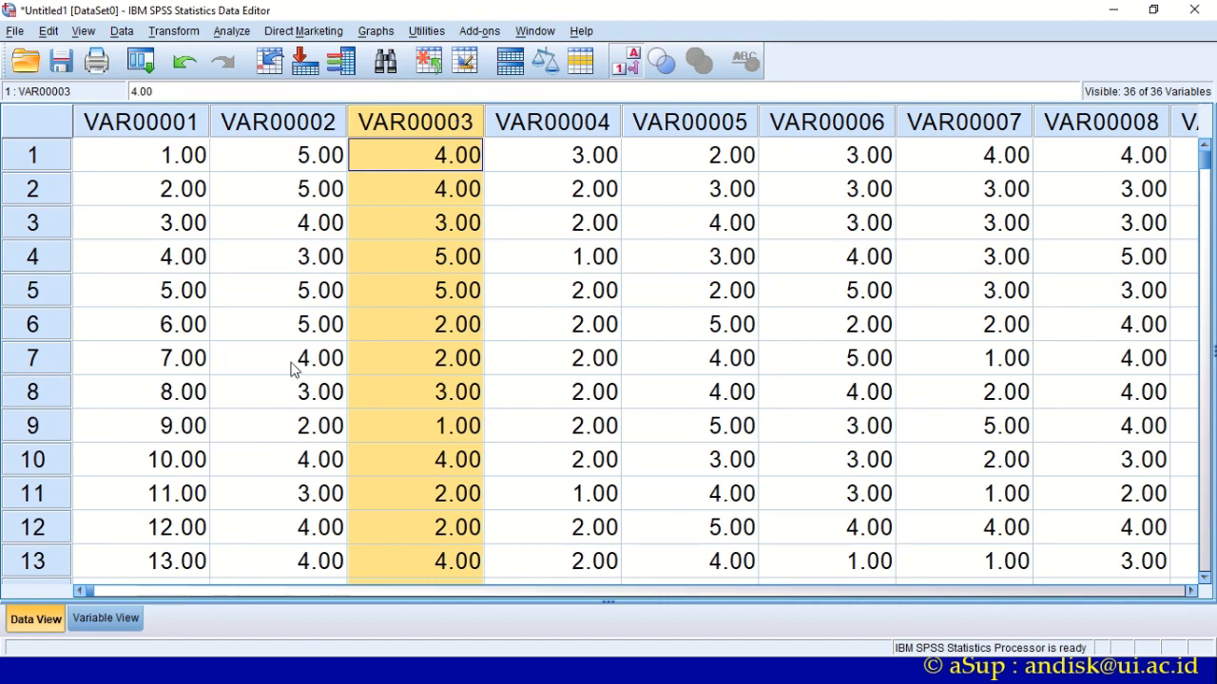
pyautogui.click(118, 618)
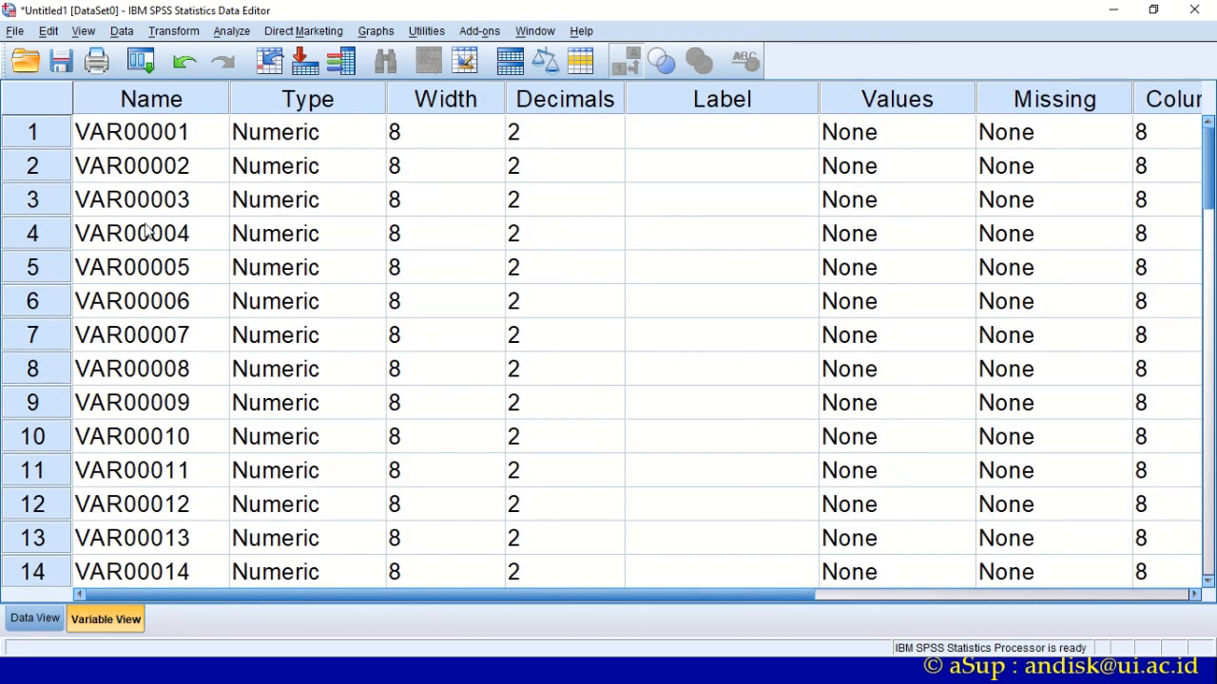
pyautogui.click(118, 150)
pyautogui.scroll(-11, 118, 157)
pyautogui.scroll(3, 119, 165)
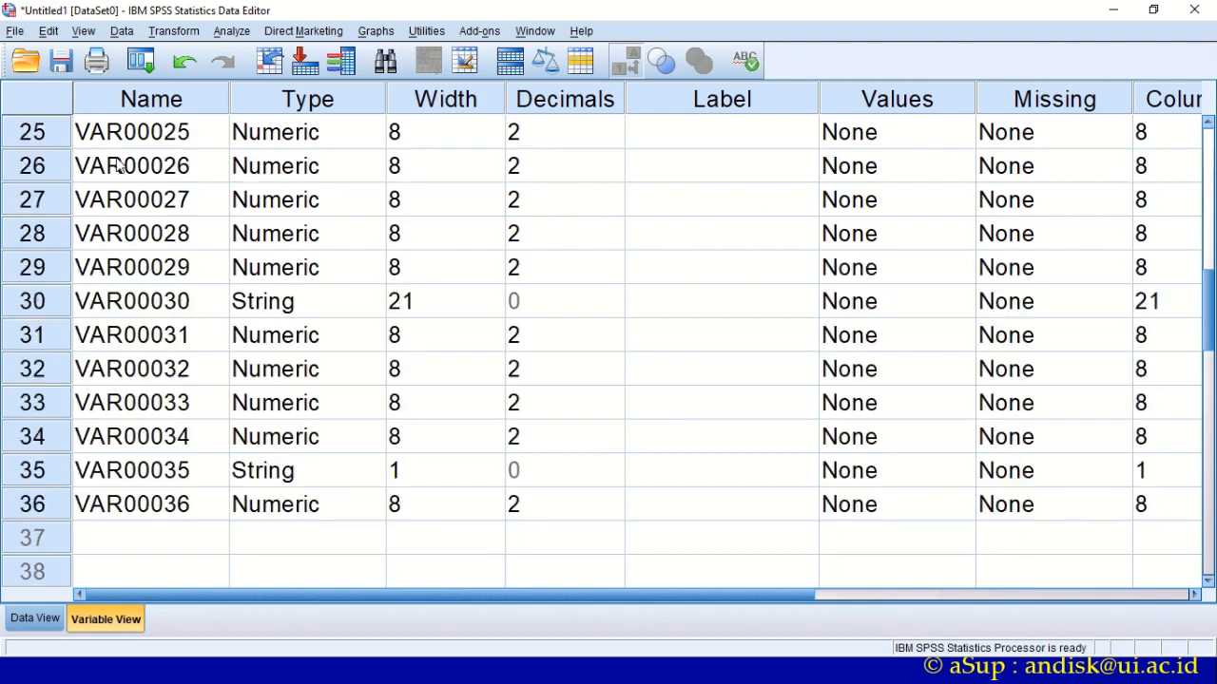
pyautogui.scroll(8, 118, 165)
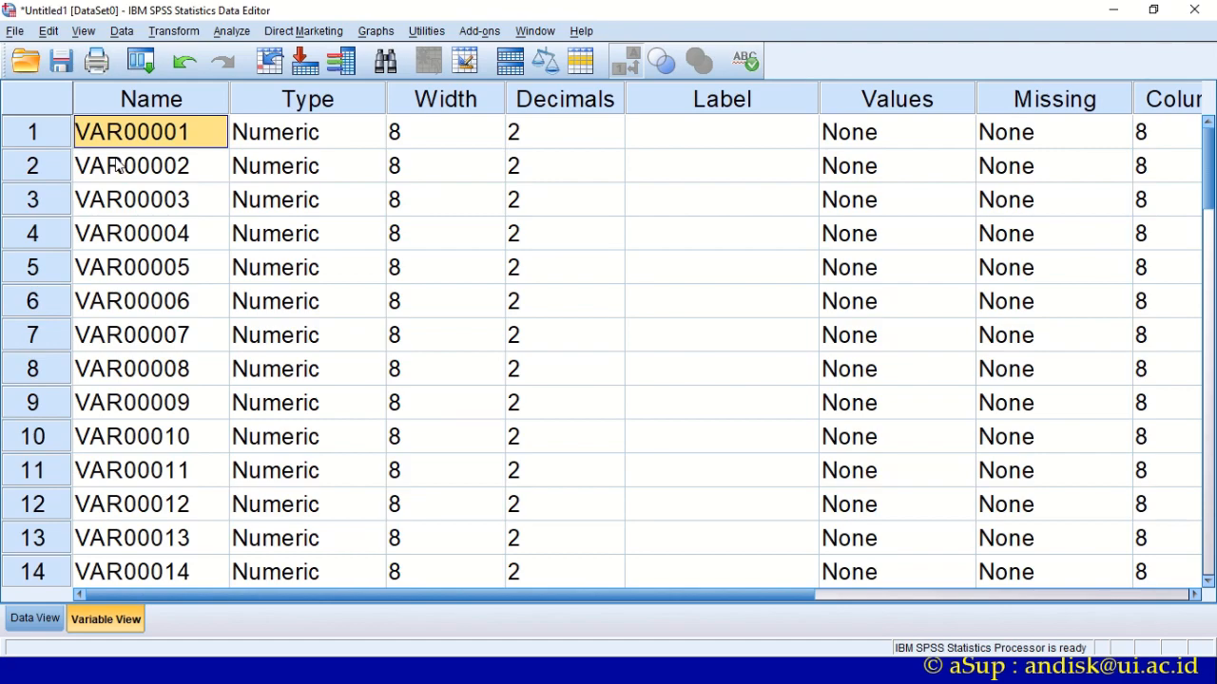
# - Check the first column's heading in the Excel Data sheet and rename the first SPSS variable as Nomor
pyautogui.hotkey('alt', 'Tab')
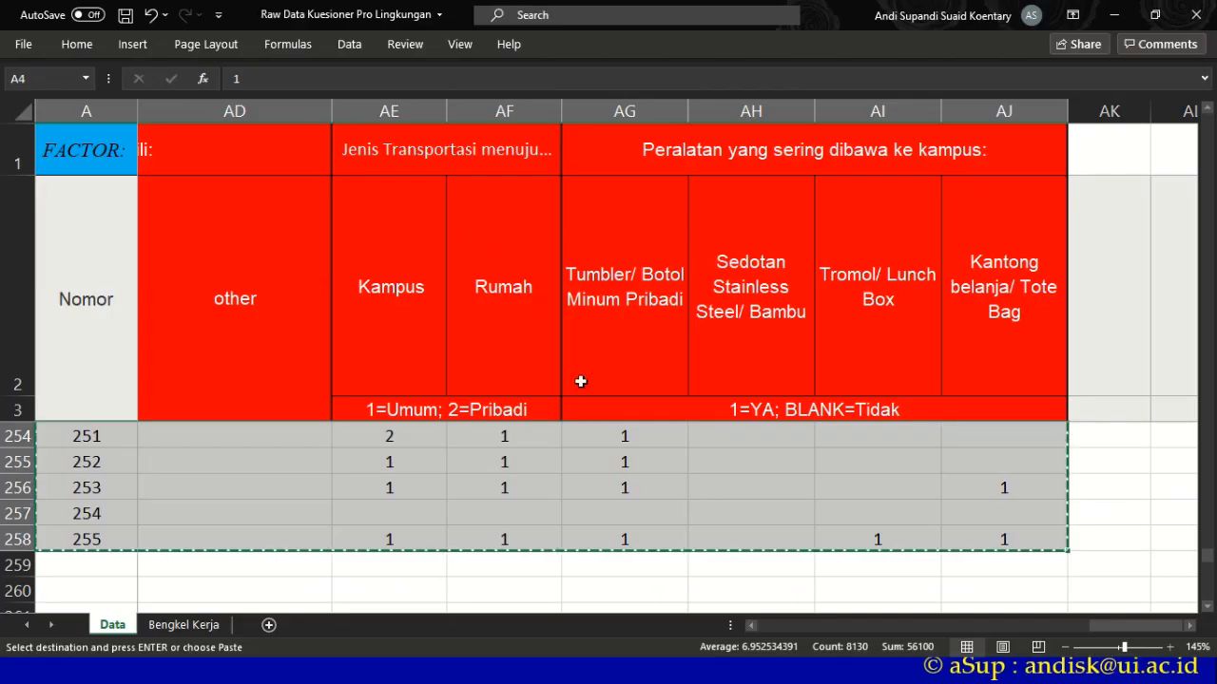
pyautogui.moveTo(1103, 625); pyautogui.dragTo(595, 632)
pyautogui.click(108, 312)
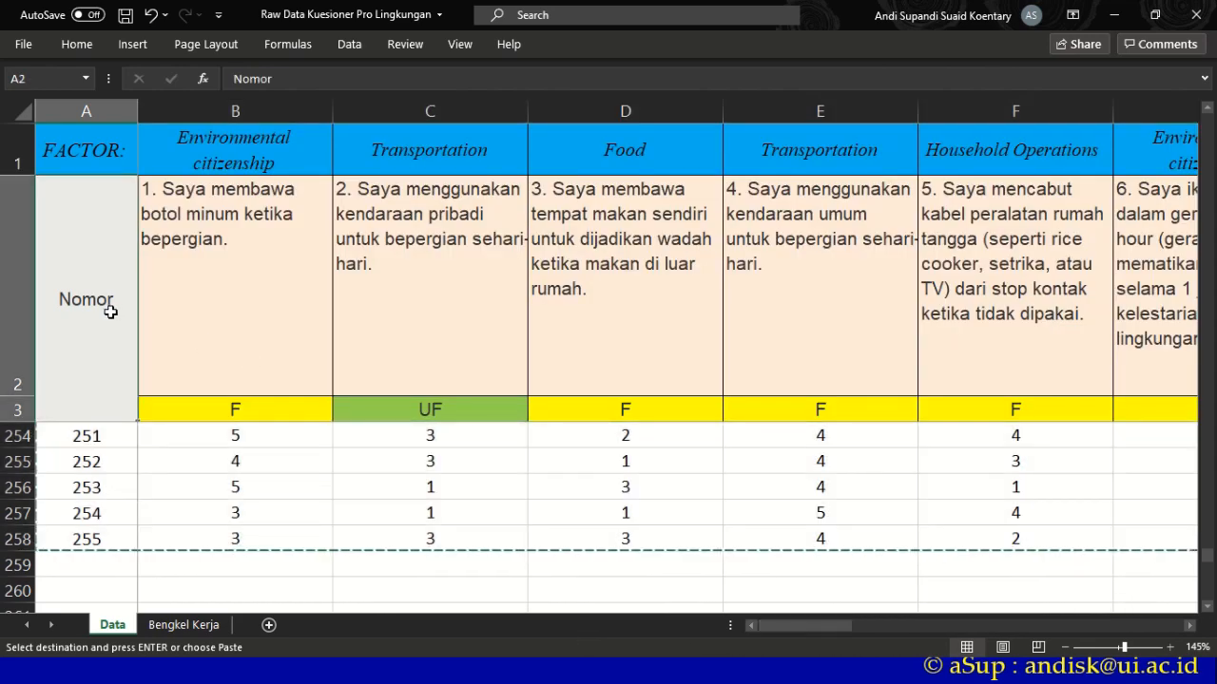
pyautogui.press('Down')
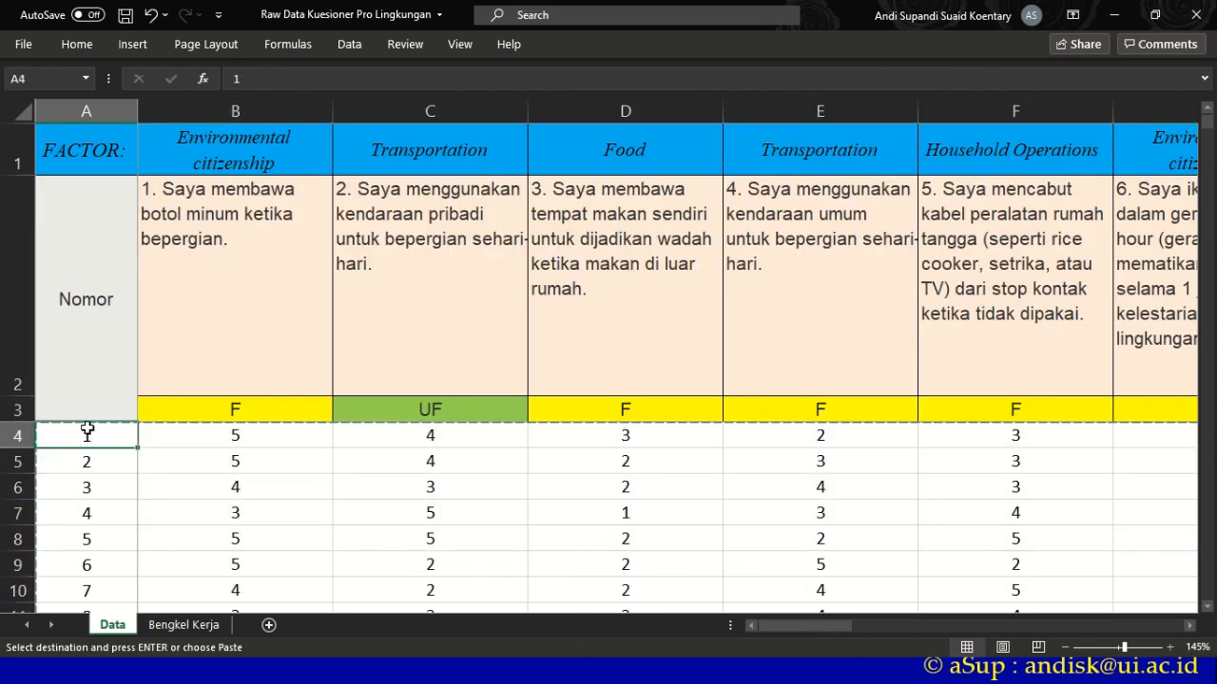
pyautogui.press('Escape')
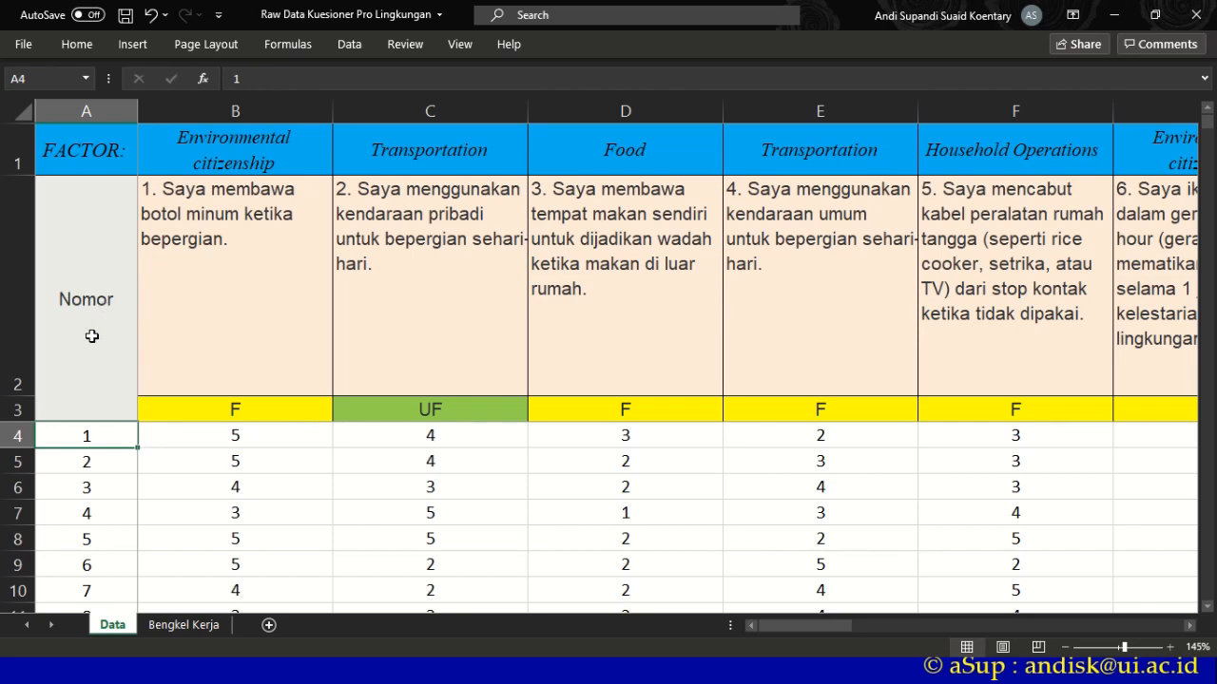
pyautogui.click(92, 333)
pyautogui.hotkey('alt', 'Tab')
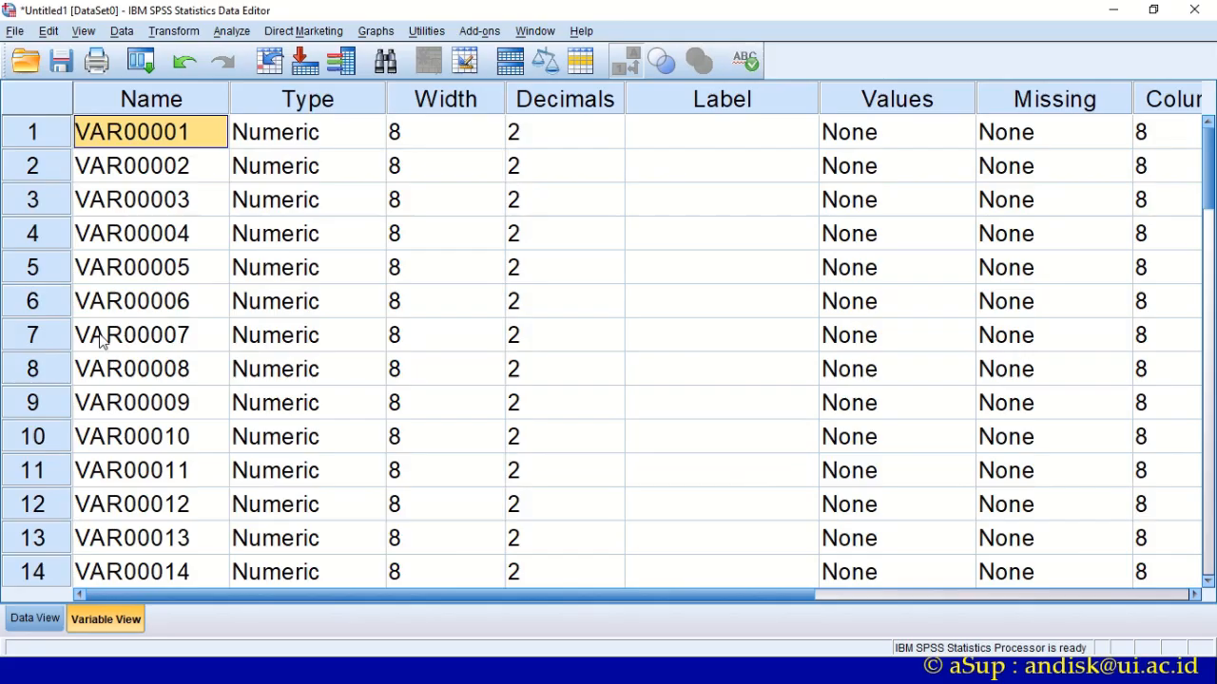
pyautogui.write('Nomor')
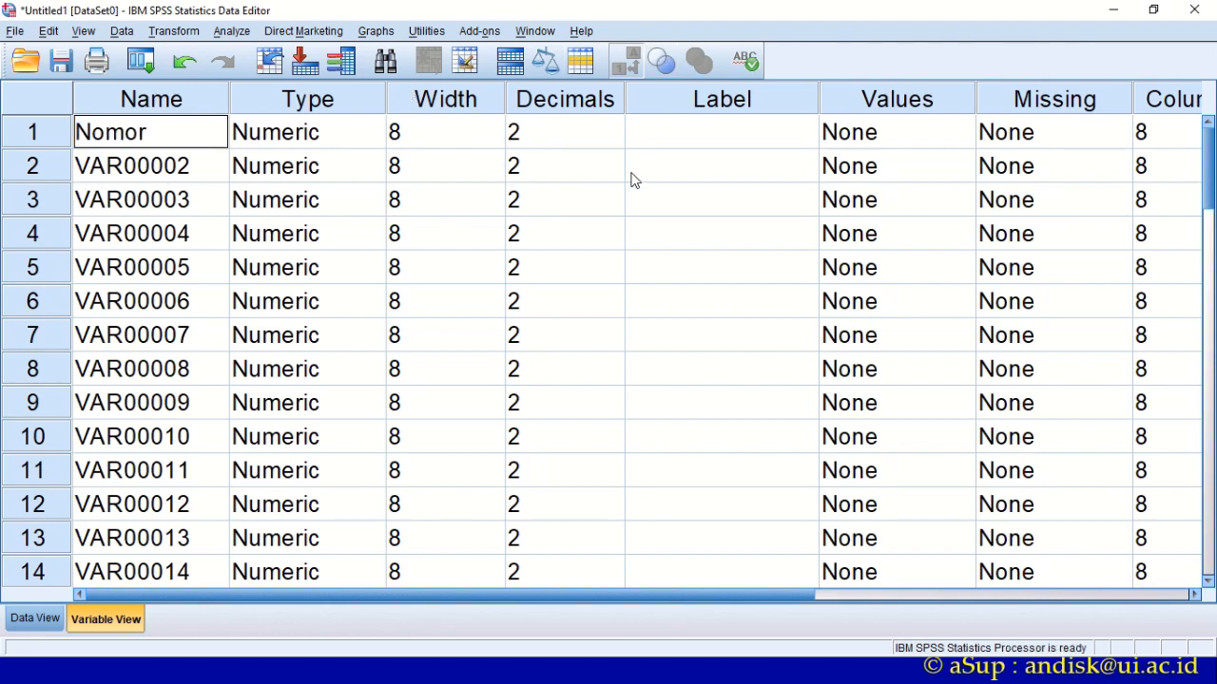
# - Set the decimals of the Nomor variable to 0
pyautogui.click(616, 147)
pyautogui.click(618, 142)
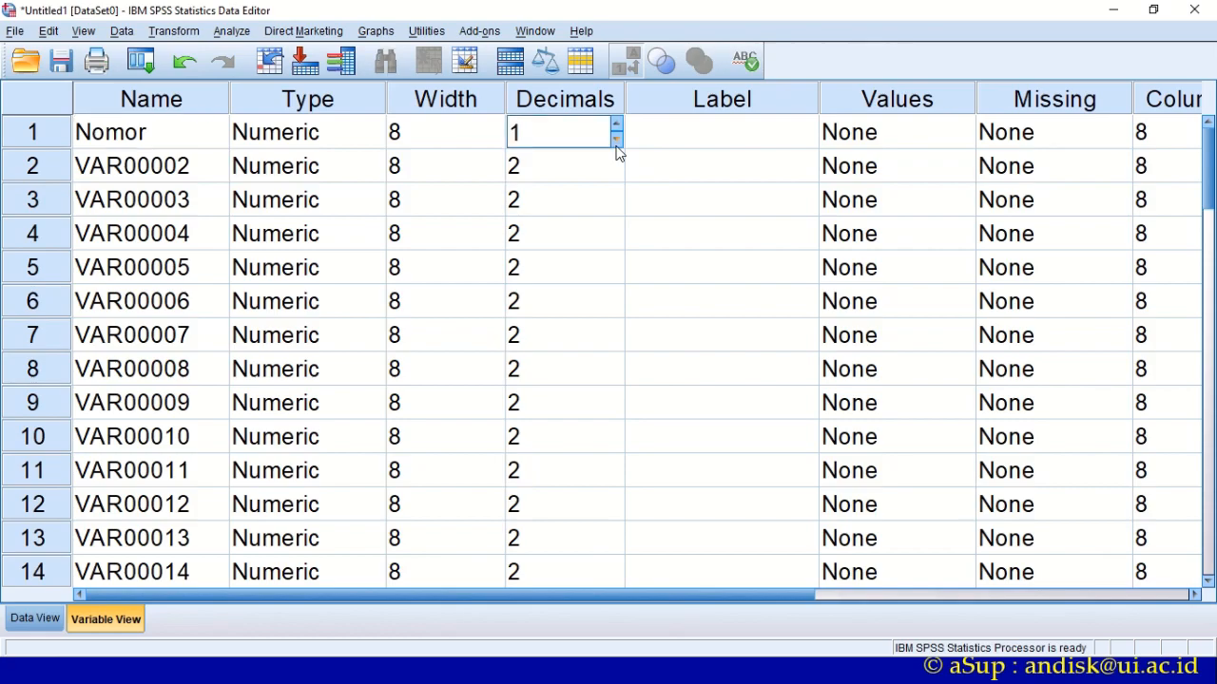
pyautogui.click(618, 142)
# - Switch to the Excel Data sheet and examine the questionnaire item headings from question 1 through question 24
pyautogui.hotkey('alt', 'Tab')
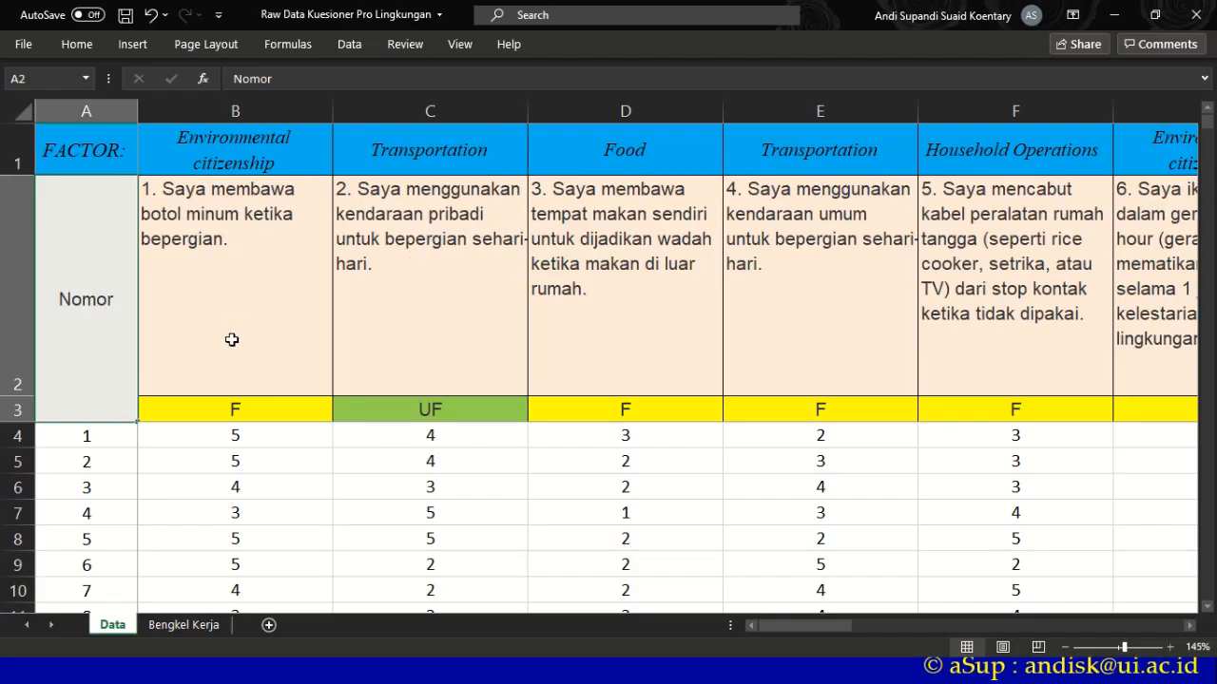
pyautogui.click(152, 196)
pyautogui.click(342, 197)
pyautogui.click(627, 209)
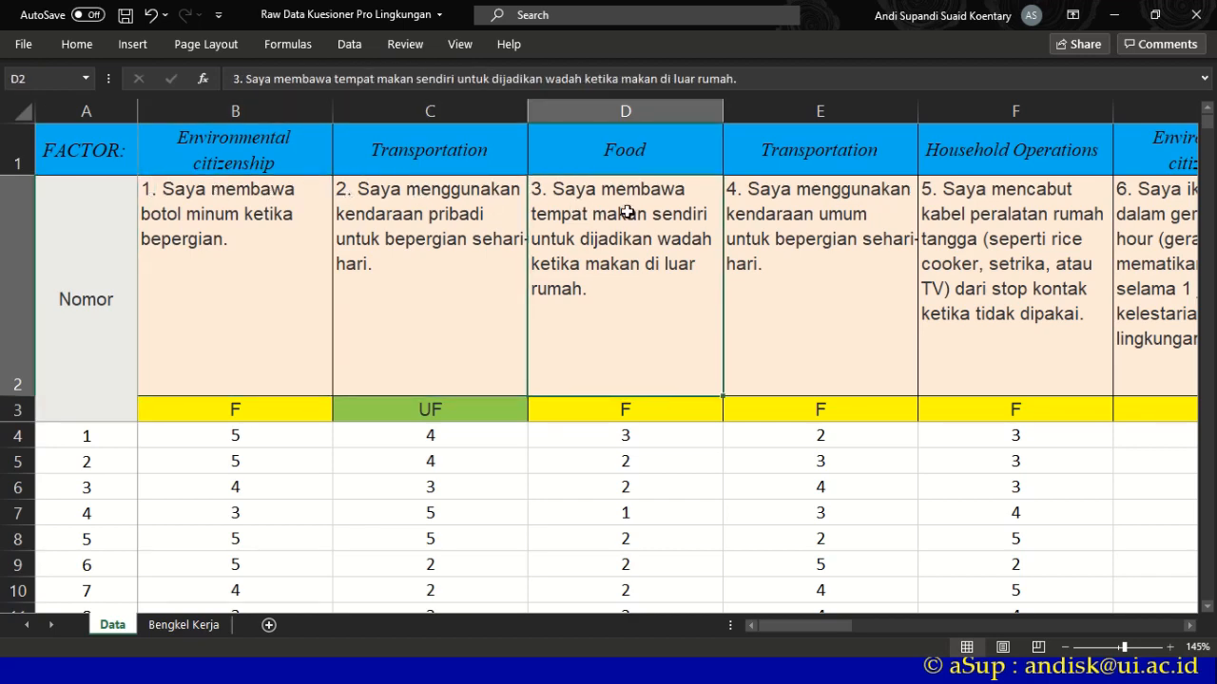
pyautogui.press('Right')
pyautogui.press('Right')
pyautogui.press('Right')
pyautogui.press('Right')
pyautogui.press('Right')
pyautogui.press('Right')
pyautogui.press('Right')
pyautogui.press('Right')
pyautogui.press('Right')
pyautogui.press('Right')
pyautogui.press('Right')
pyautogui.press('Right')
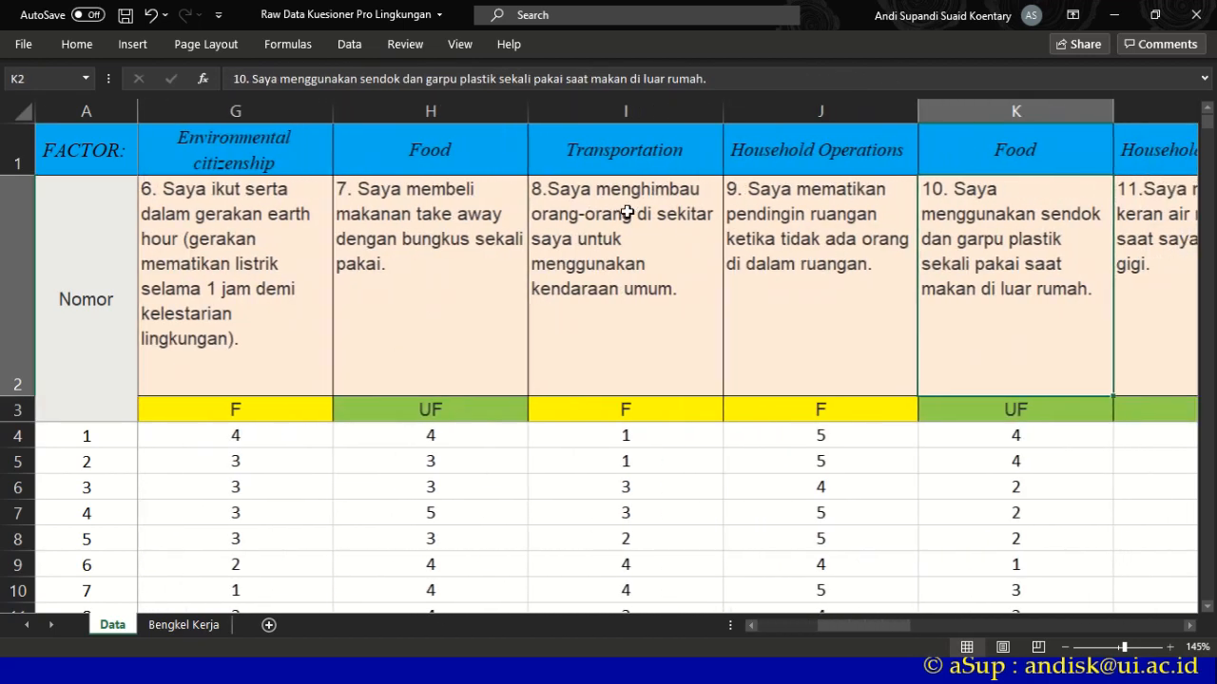
pyautogui.press('Right')
pyautogui.press('Right')
pyautogui.press('Right')
pyautogui.press('Right')
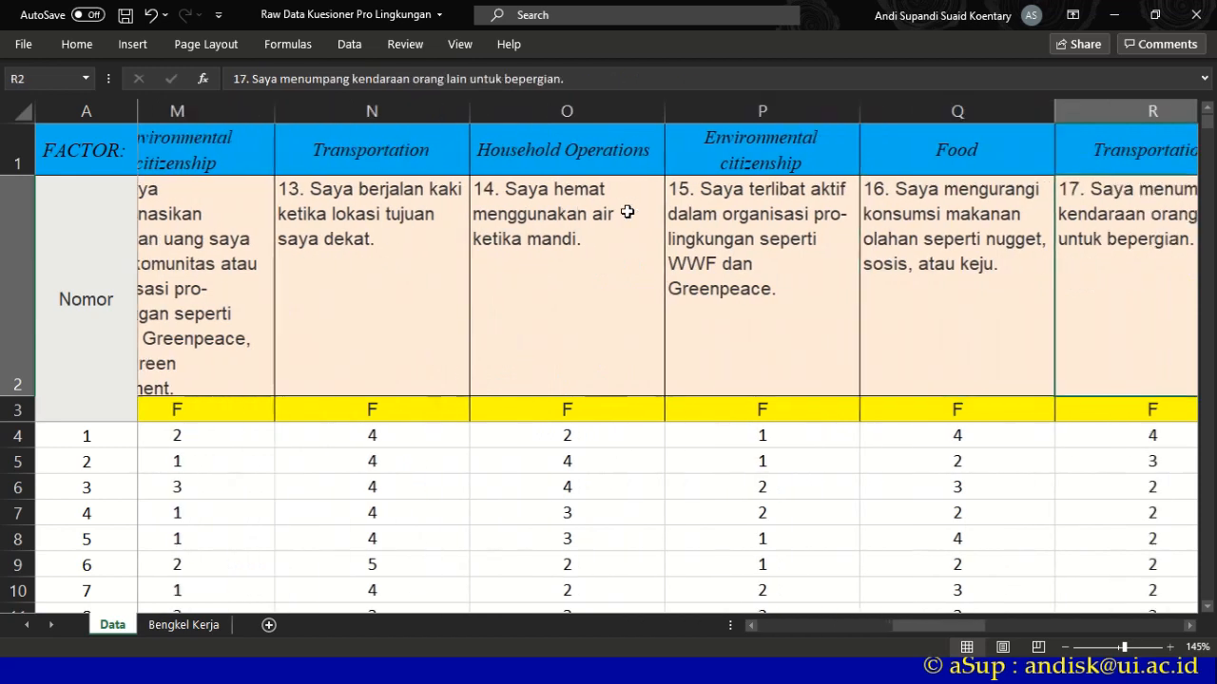
pyautogui.press('Right')
pyautogui.press('Right')
pyautogui.press('Right')
pyautogui.press('Right')
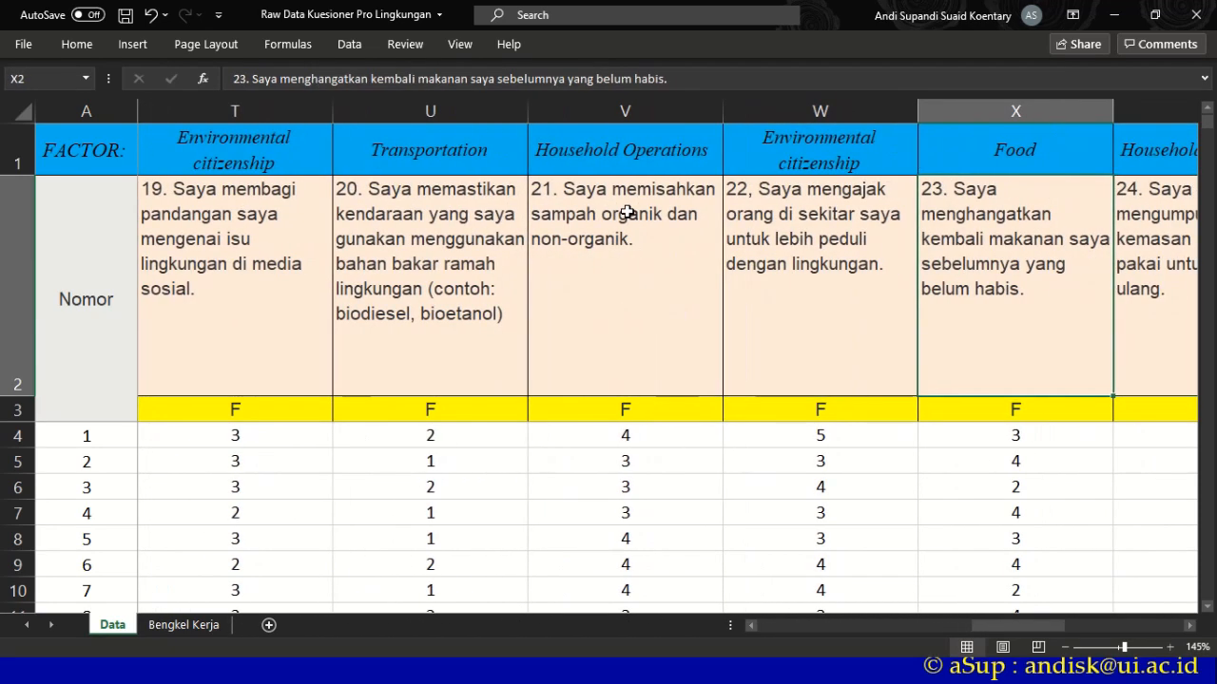
pyautogui.press('Right')
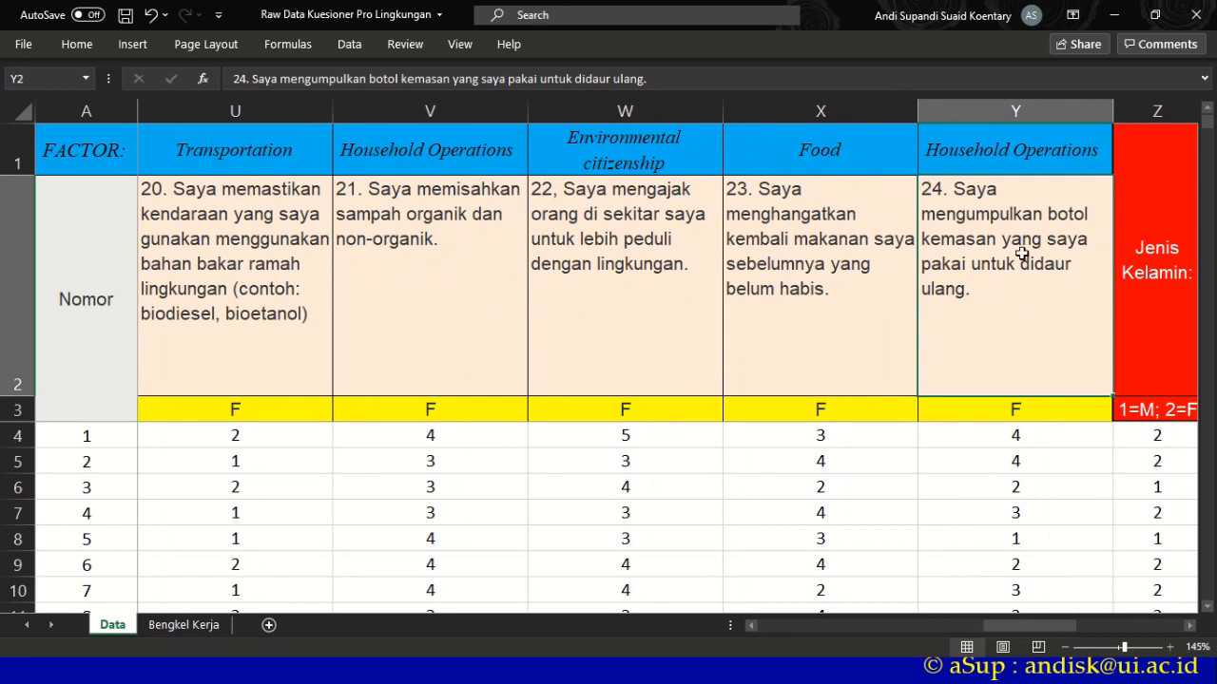
pyautogui.hotkey('alt', 'Tab')
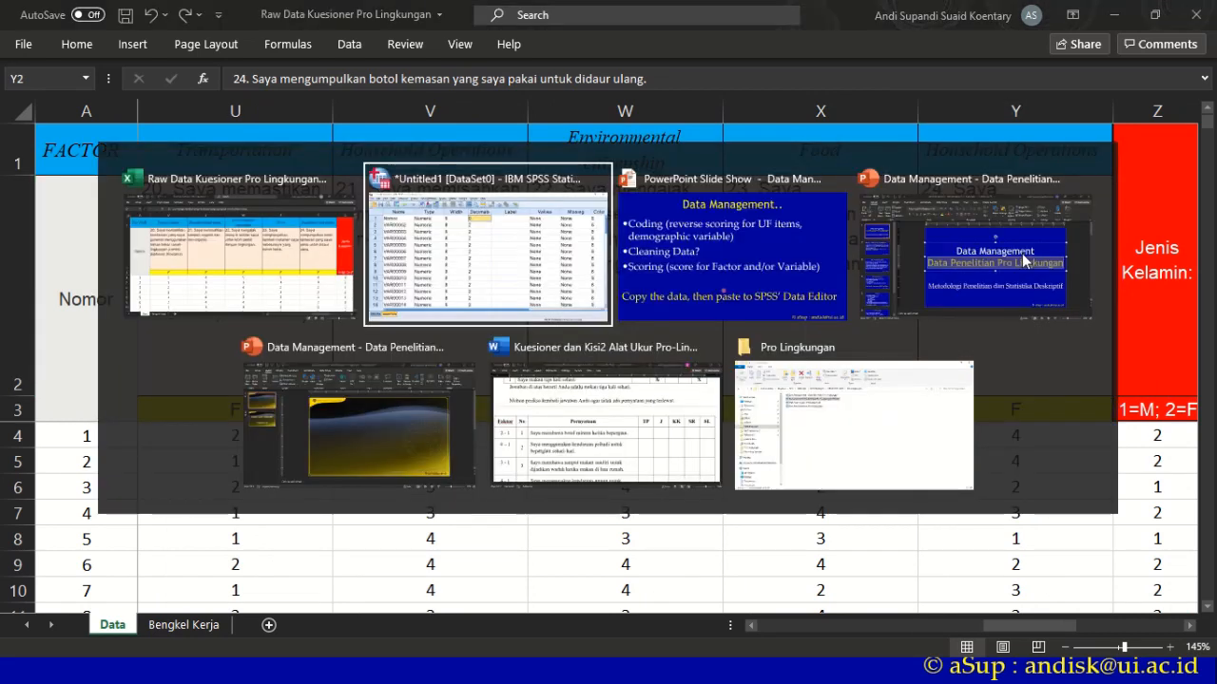
pyautogui.press('Escape')
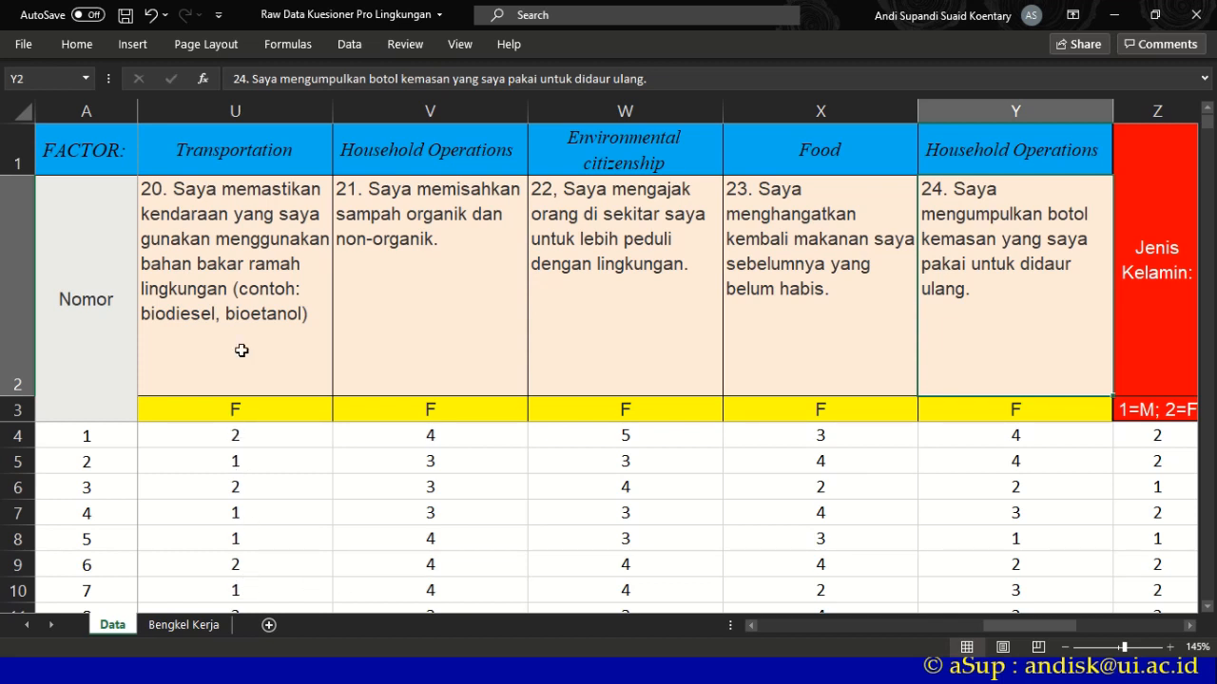
# - On the Bengkel Kerja sheet, enter item1 in A1 and fill the series down to item24 in A24
pyautogui.click(164, 628)
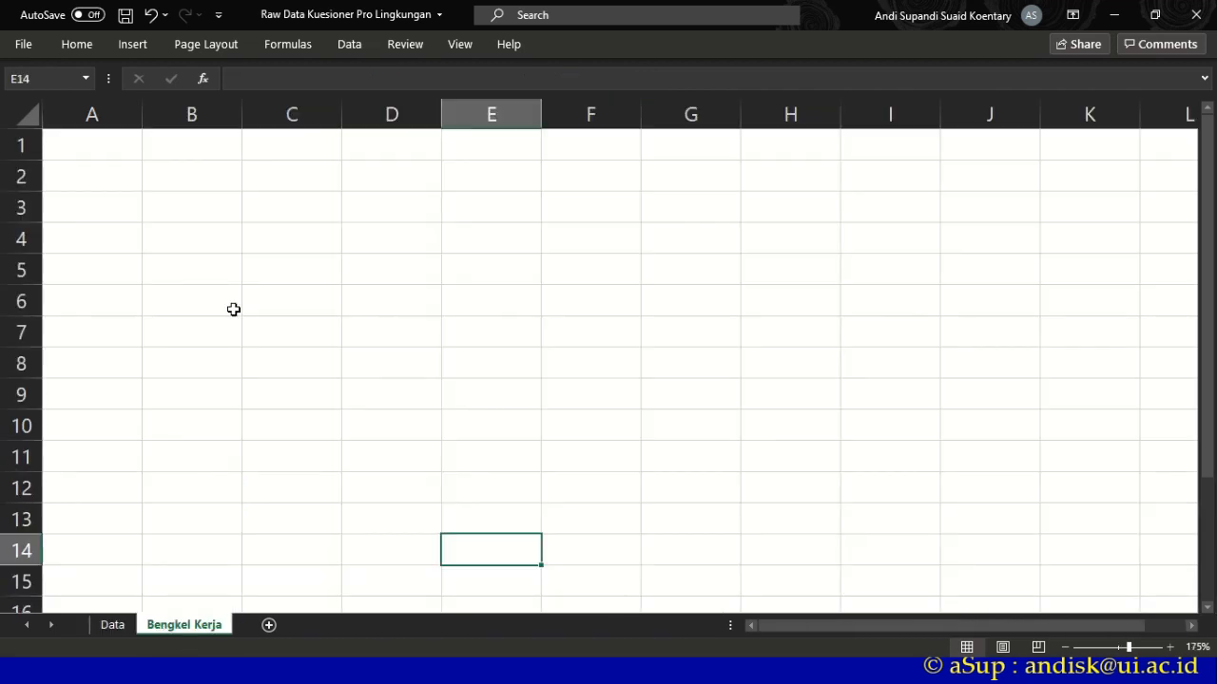
pyautogui.click(78, 149)
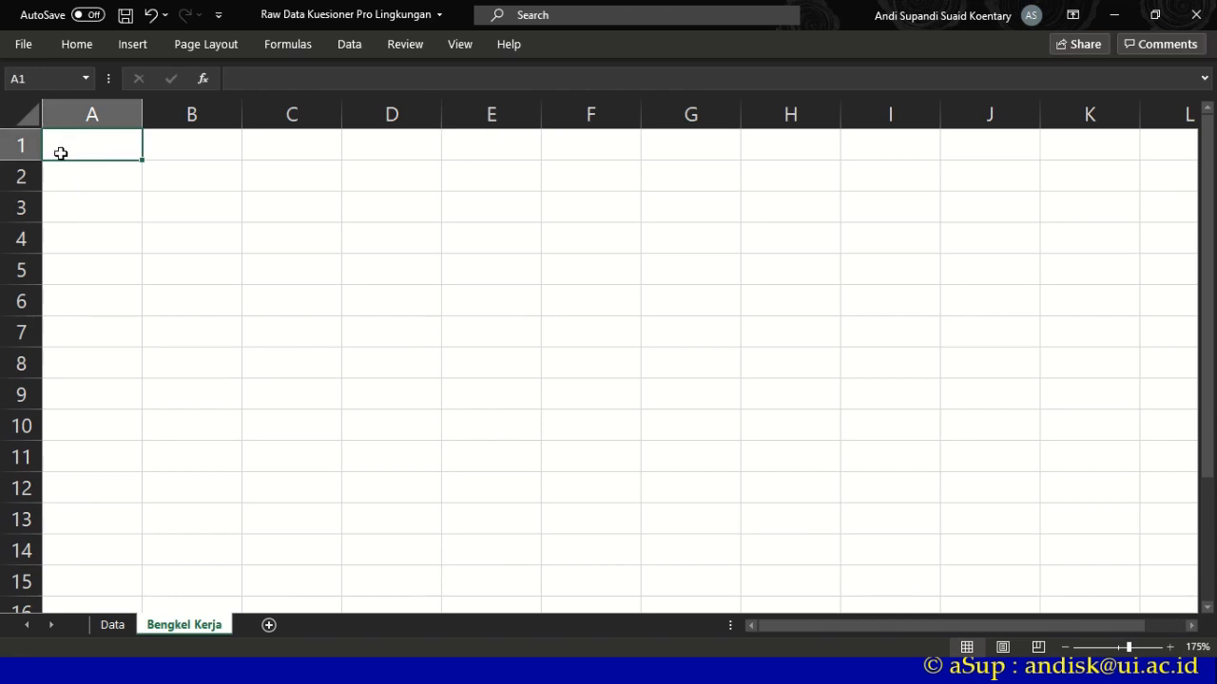
pyautogui.write('item1')
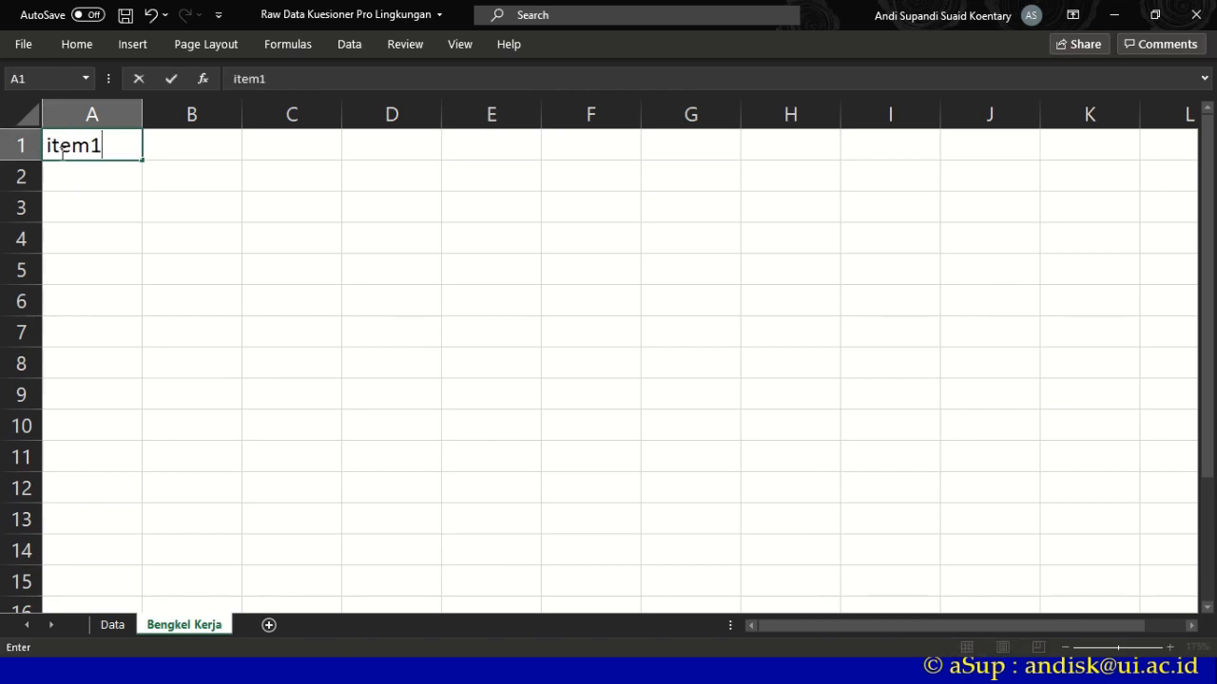
pyautogui.click(153, 228)
pyautogui.click(123, 157)
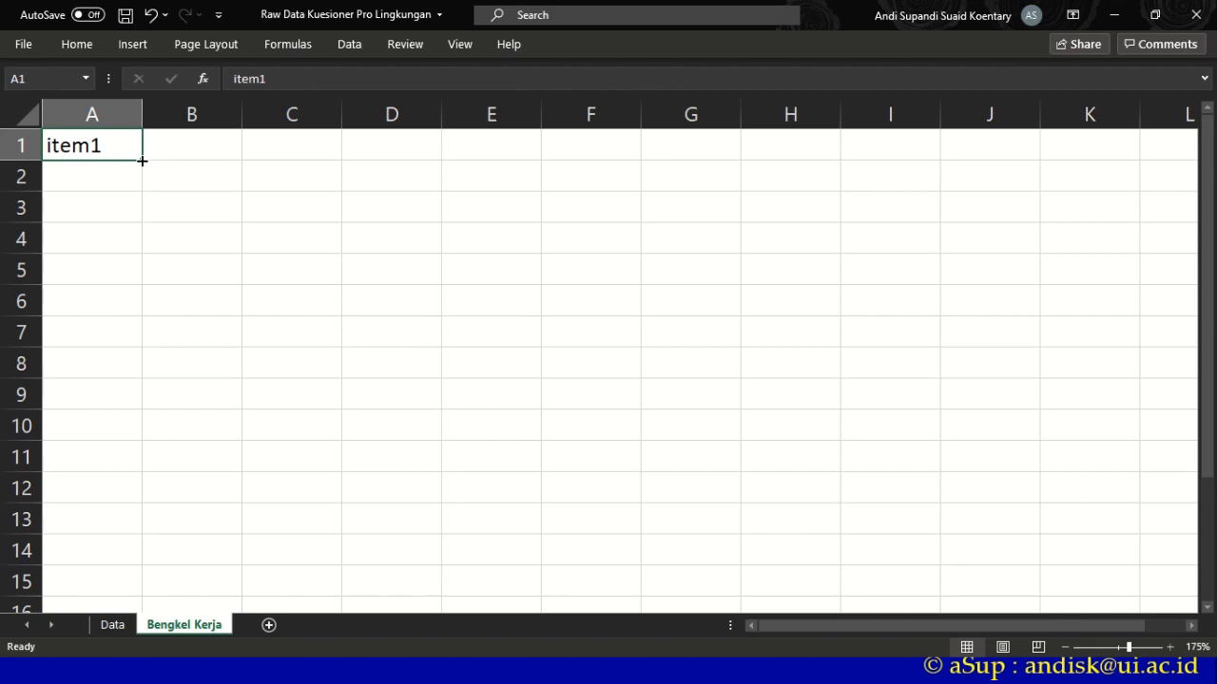
pyautogui.moveTo(141, 161); pyautogui.dragTo(128, 513)
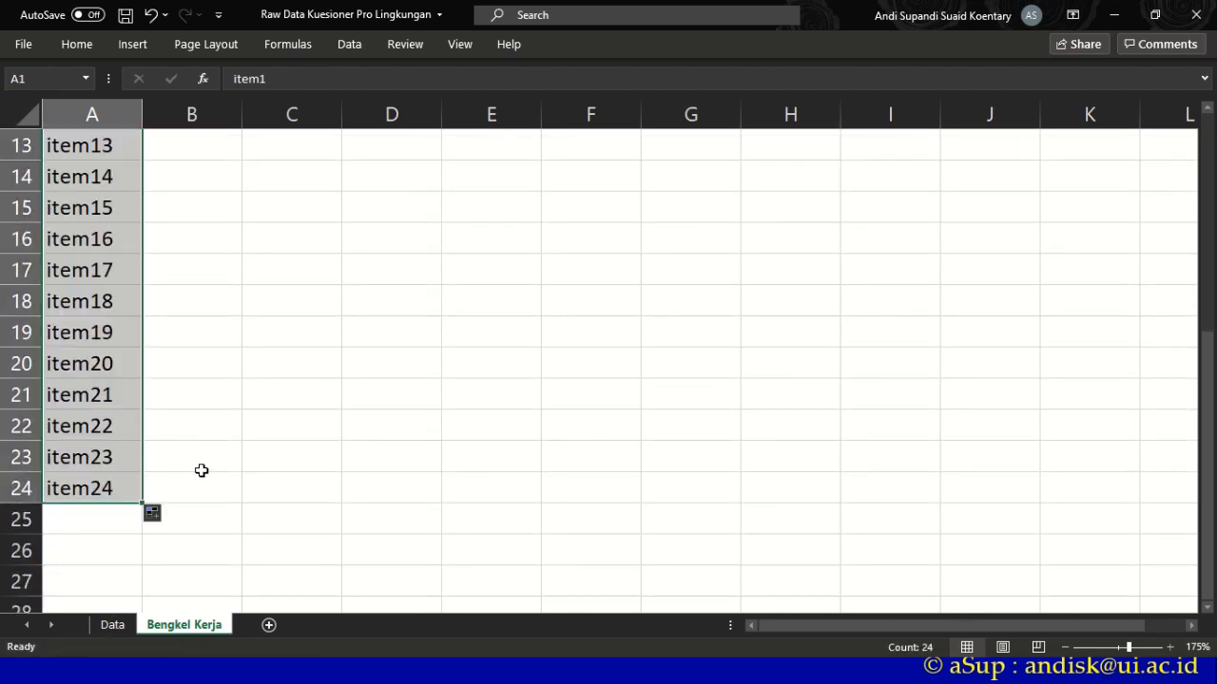
# - Copy the item1 to item24 list into SPSS as the names of variables 2 to 25, and check the names in both views
pyautogui.hotkey('ctrl', 'c')
pyautogui.hotkey('alt', 'Tab')
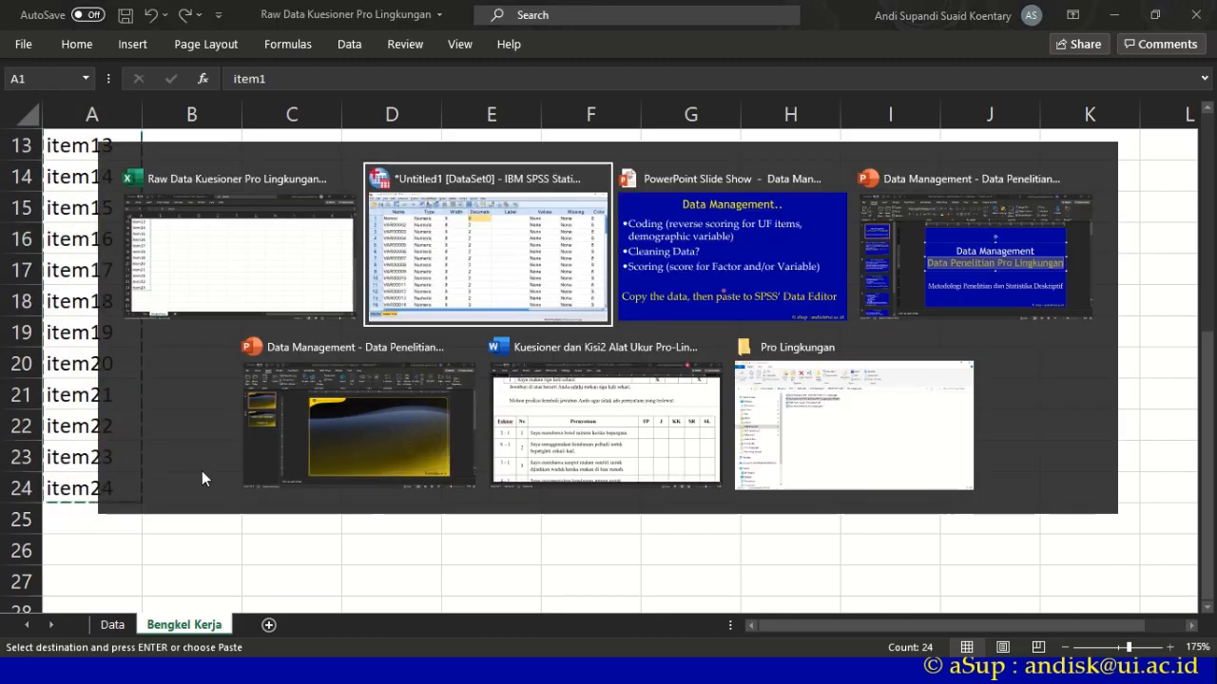
pyautogui.click(155, 169)
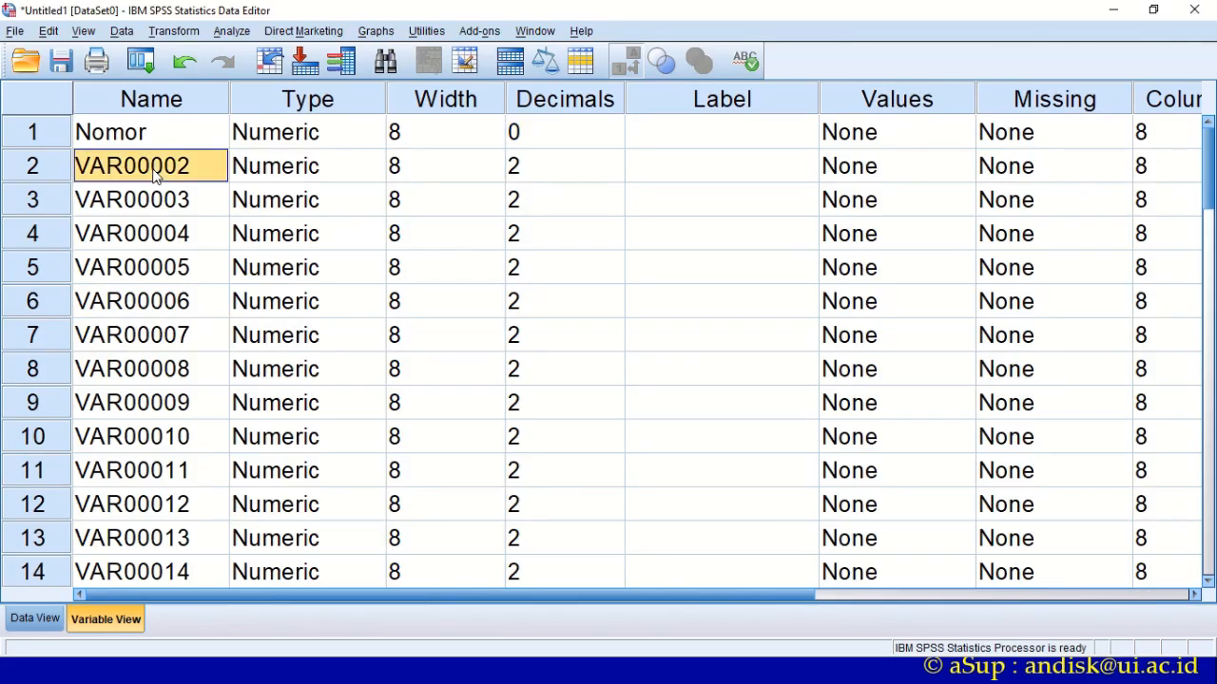
pyautogui.hotkey('ctrl', 'v')
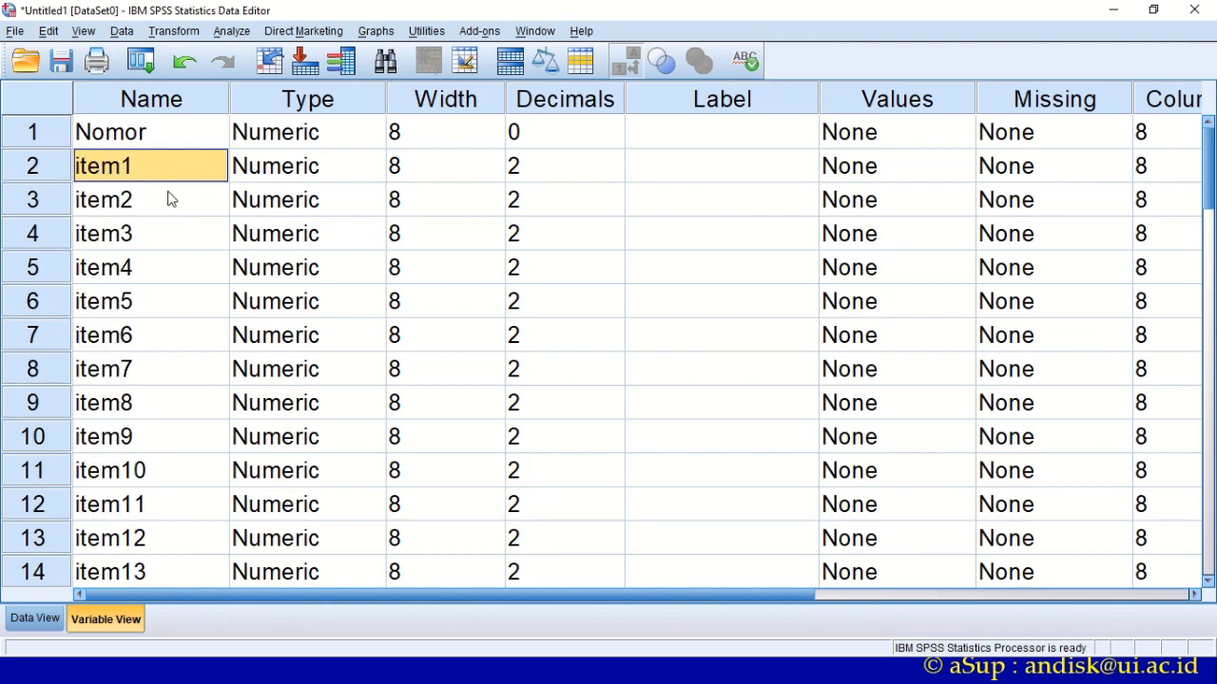
pyautogui.click(143, 247)
pyautogui.scroll(-3, 145, 253)
pyautogui.scroll(-2, 144, 266)
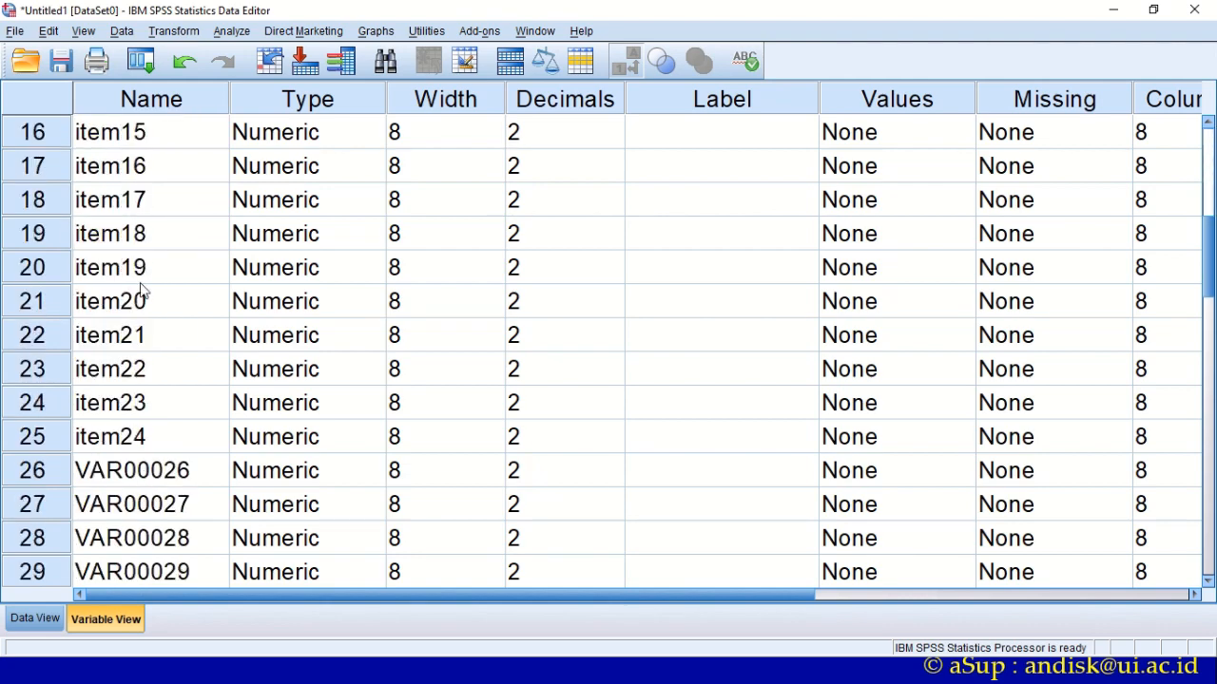
pyautogui.scroll(5, 145, 429)
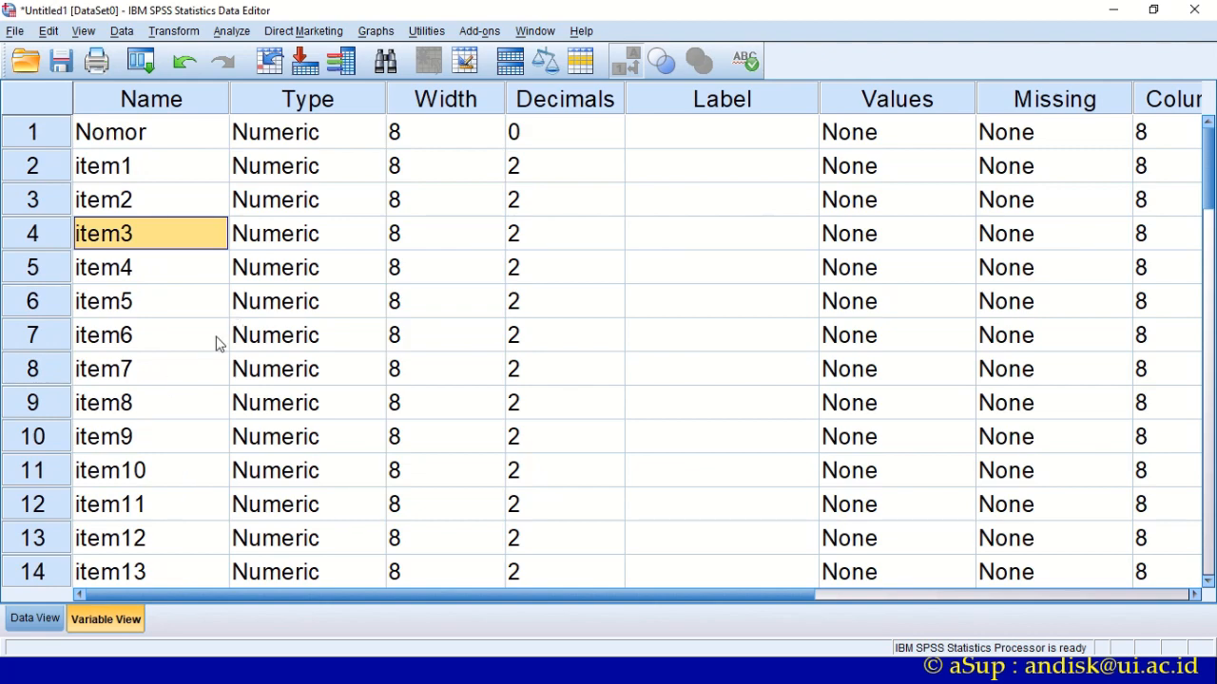
pyautogui.click(28, 619)
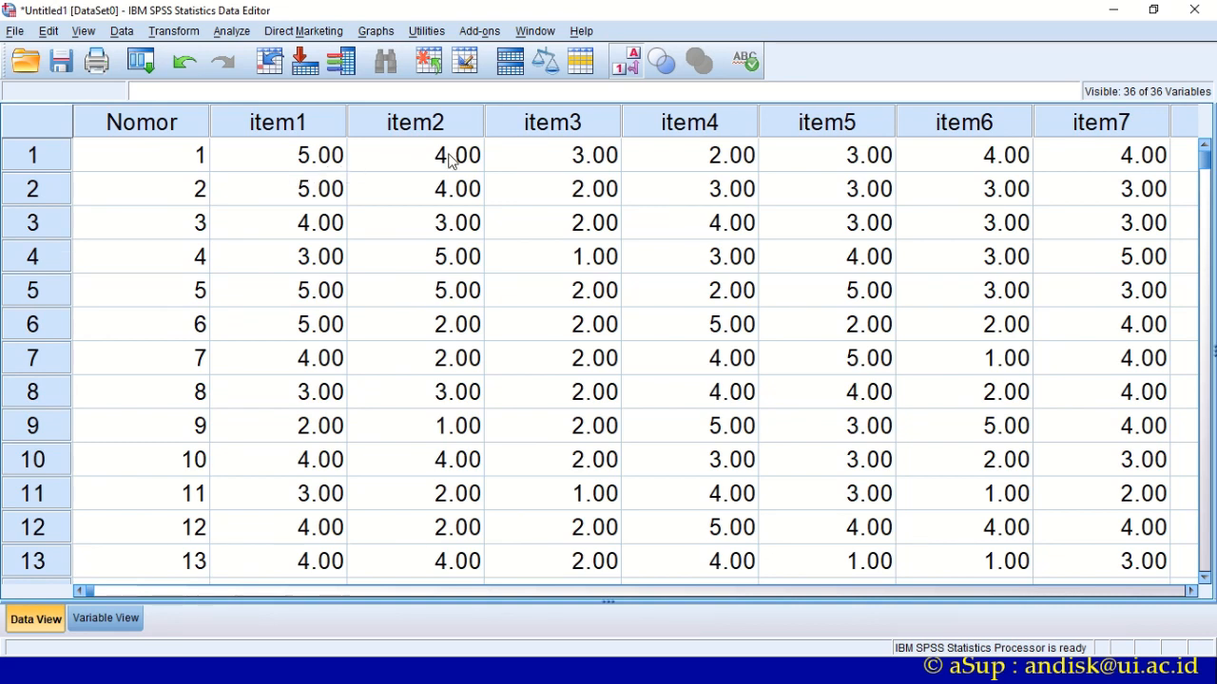
# - Set the decimals of the variables item1 through item24 to 0
pyautogui.click(92, 614)
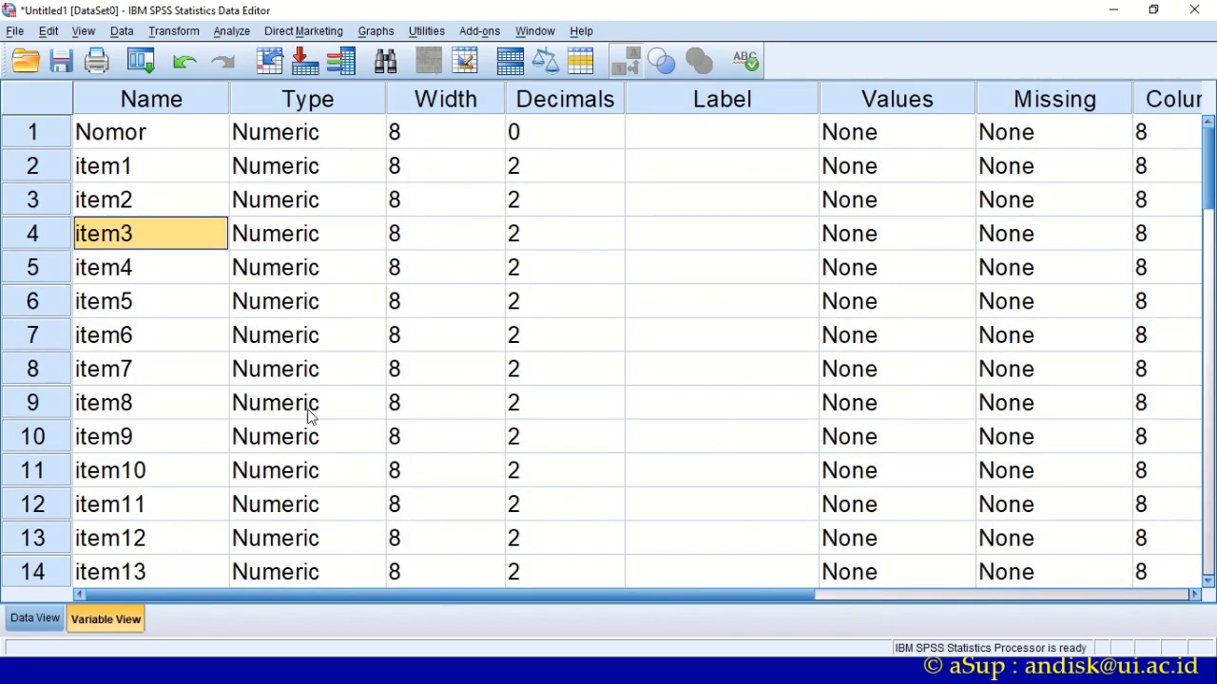
pyautogui.click(618, 163)
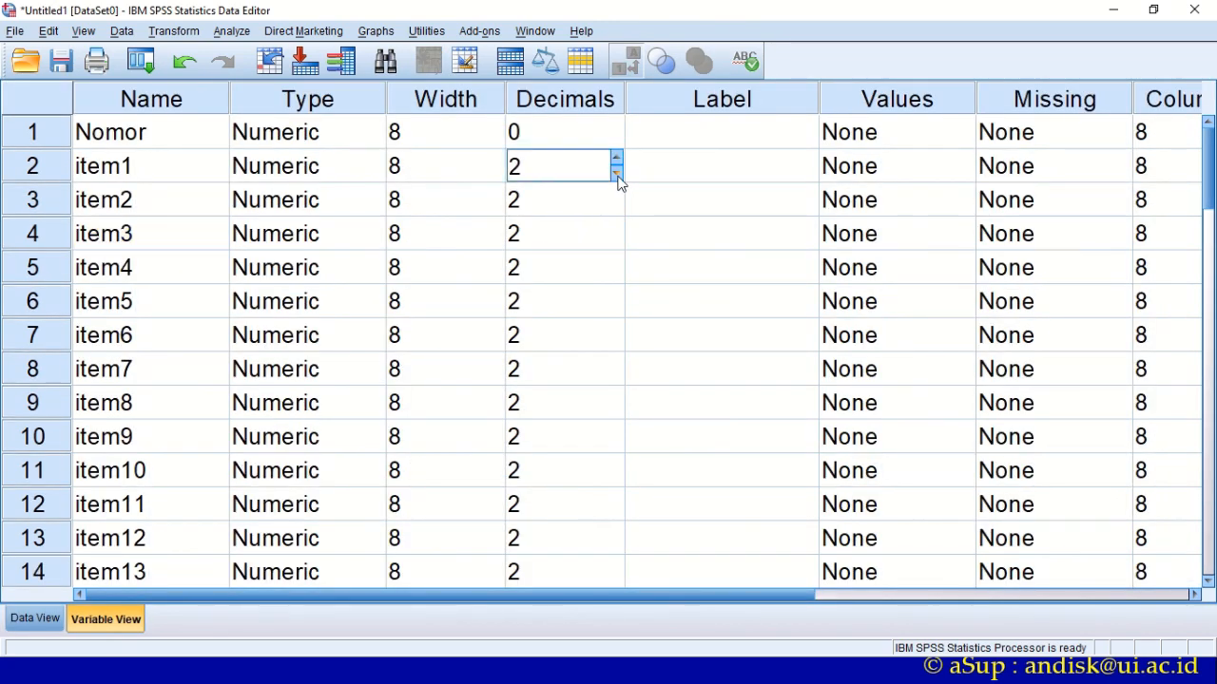
pyautogui.click(616, 173)
pyautogui.click(616, 173)
pyautogui.click(617, 208)
pyautogui.click(617, 208)
pyautogui.click(616, 208)
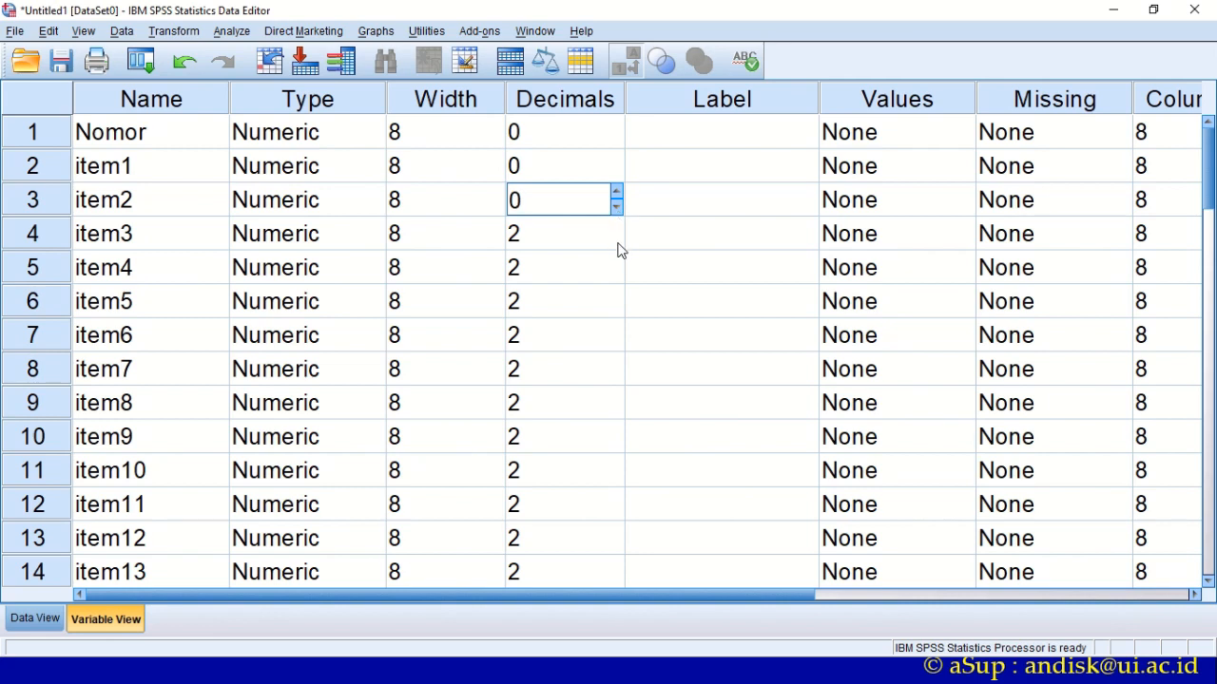
pyautogui.click(617, 242)
pyautogui.click(617, 242)
pyautogui.click(617, 242)
pyautogui.click(617, 274)
pyautogui.click(616, 274)
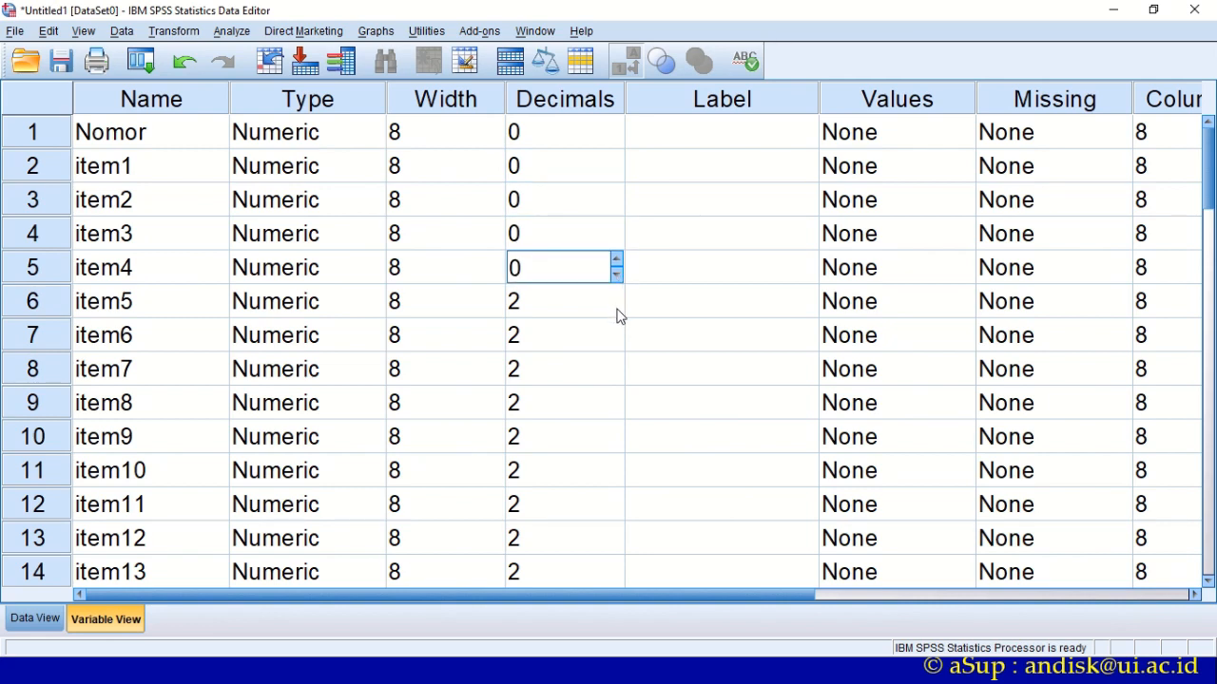
pyautogui.click(617, 312)
pyautogui.click(617, 313)
pyautogui.click(617, 312)
pyautogui.click(616, 344)
pyautogui.click(617, 344)
pyautogui.click(616, 344)
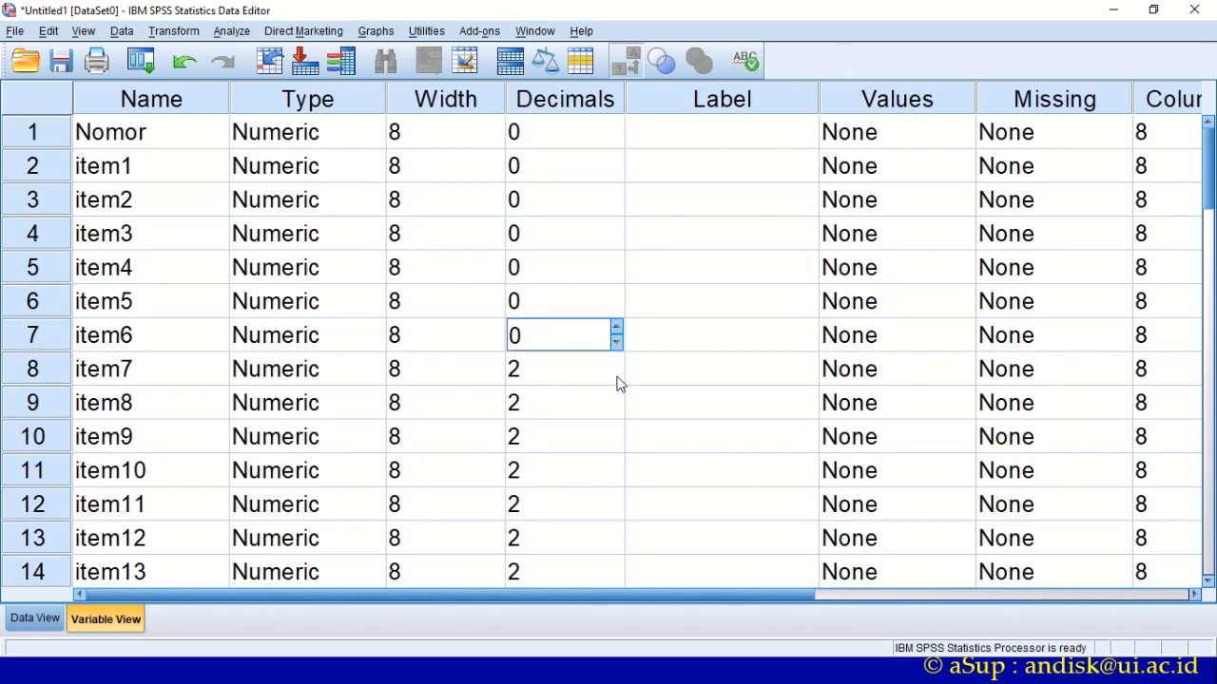
pyautogui.click(618, 380)
pyautogui.click(616, 377)
pyautogui.click(616, 376)
pyautogui.click(619, 414)
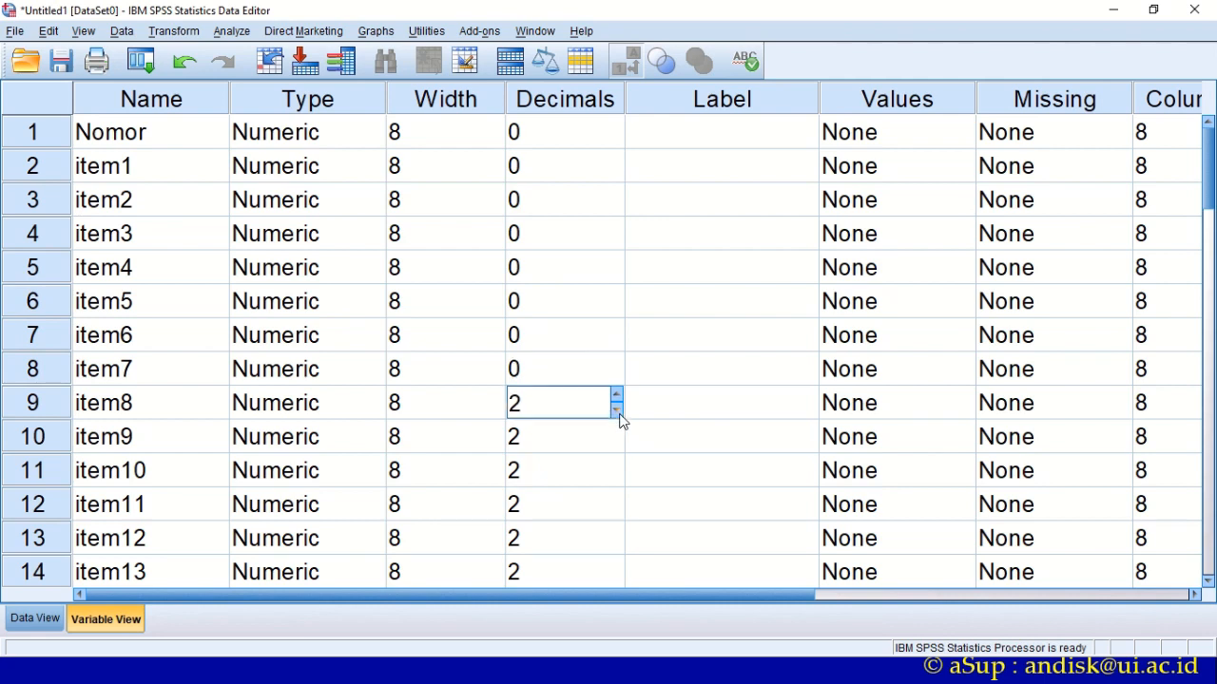
pyautogui.click(616, 410)
pyautogui.click(616, 411)
pyautogui.click(619, 449)
pyautogui.click(617, 444)
pyautogui.click(617, 444)
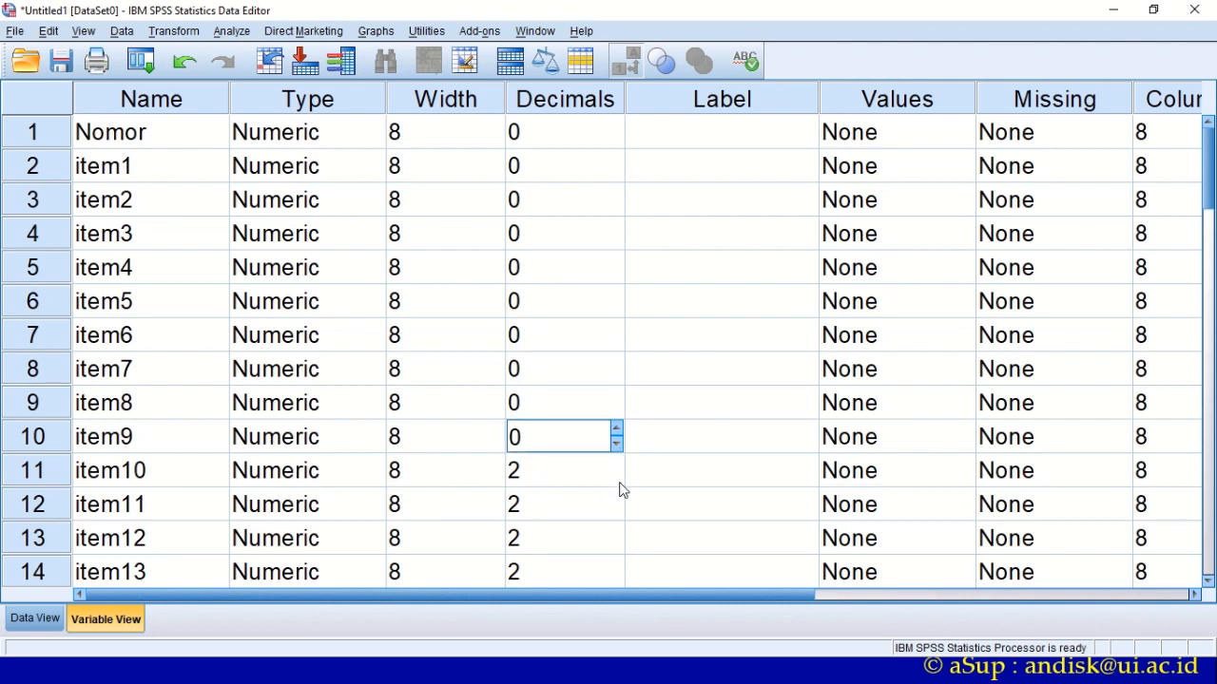
pyautogui.click(619, 485)
pyautogui.click(617, 478)
pyautogui.click(616, 478)
pyautogui.scroll(-3, 617, 495)
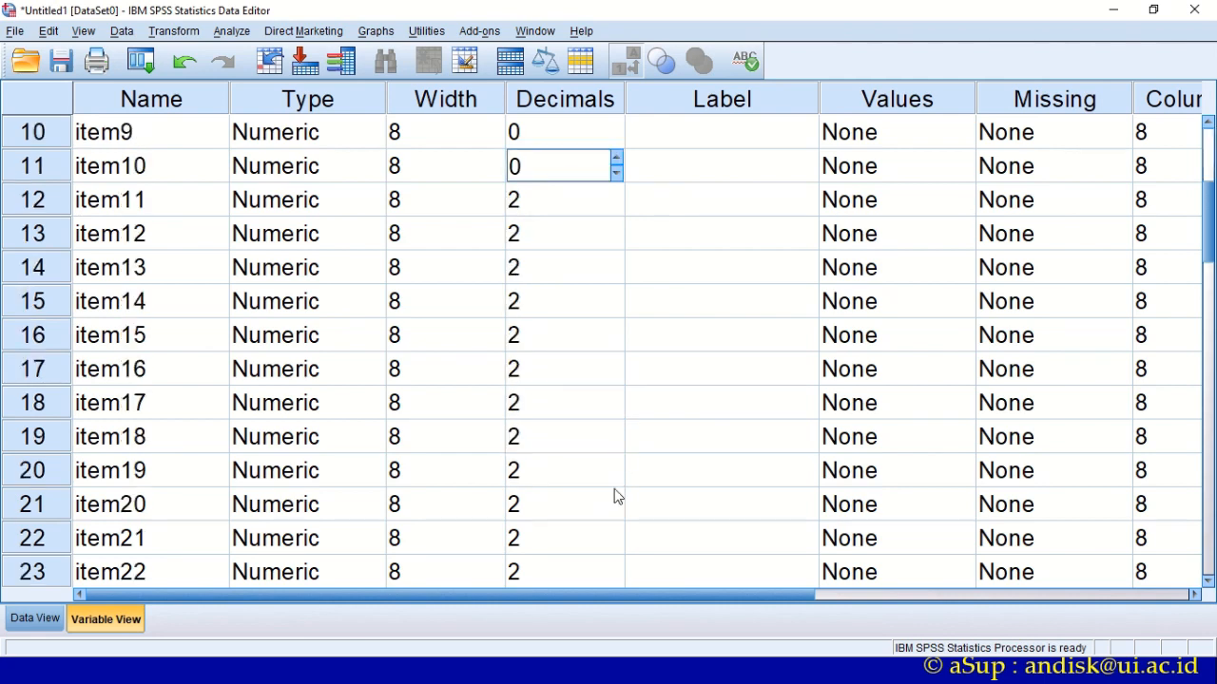
pyautogui.click(619, 211)
pyautogui.click(616, 208)
pyautogui.click(616, 208)
pyautogui.click(620, 243)
pyautogui.click(616, 240)
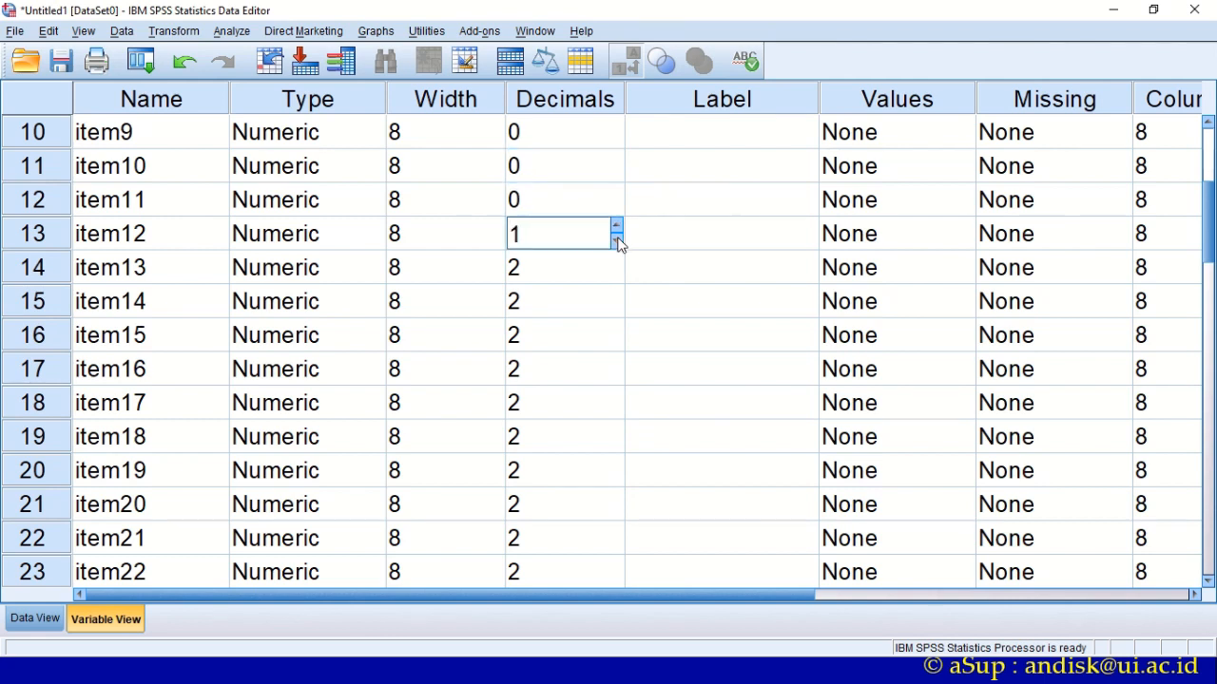
pyautogui.click(616, 240)
pyautogui.click(618, 276)
pyautogui.click(616, 274)
pyautogui.click(616, 274)
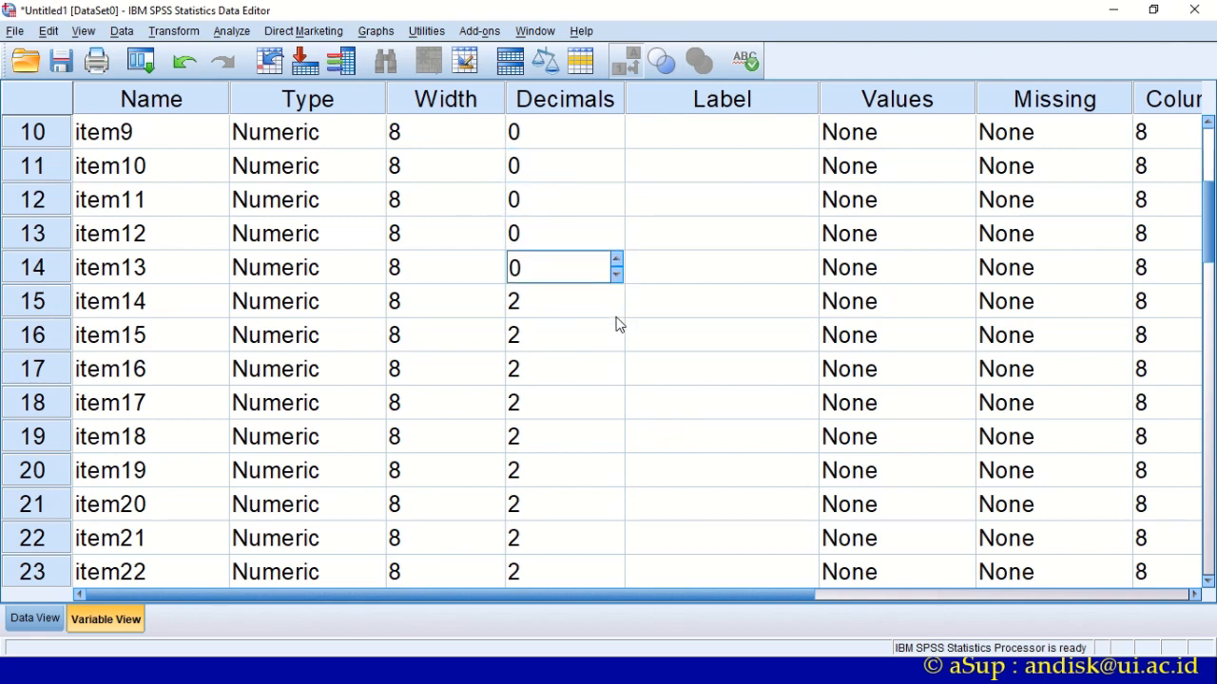
pyautogui.click(619, 313)
pyautogui.click(616, 308)
pyautogui.click(616, 308)
pyautogui.click(618, 349)
pyautogui.click(616, 342)
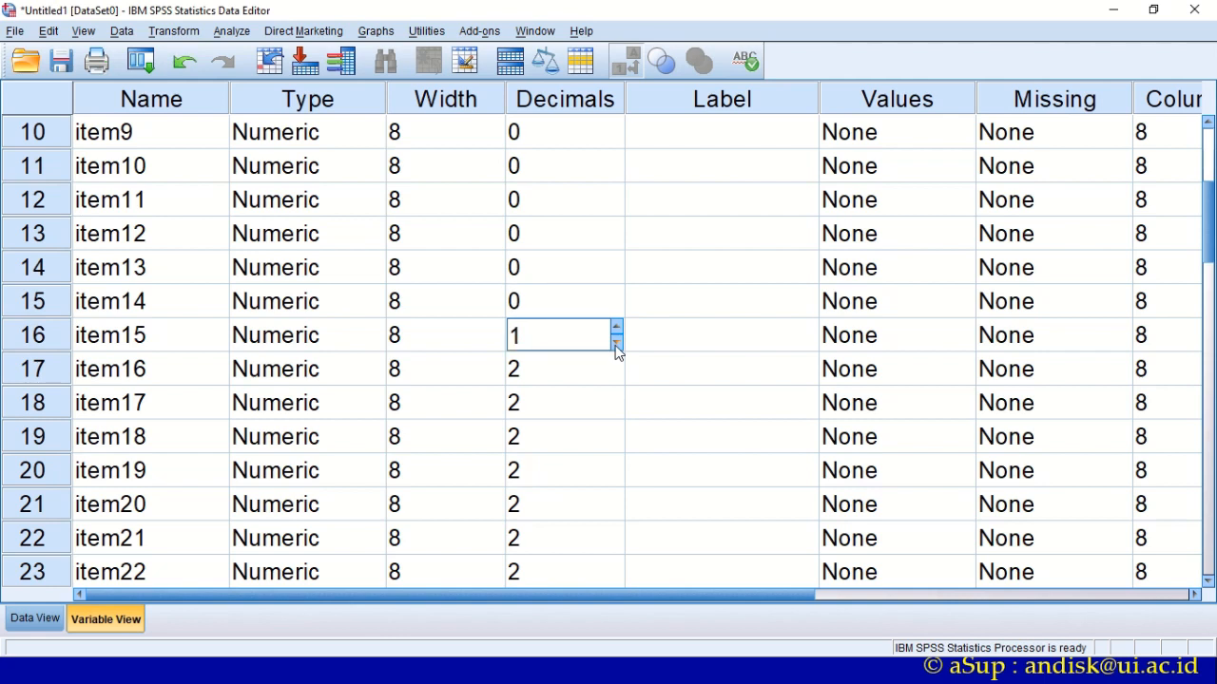
pyautogui.click(616, 342)
pyautogui.click(618, 385)
pyautogui.click(616, 376)
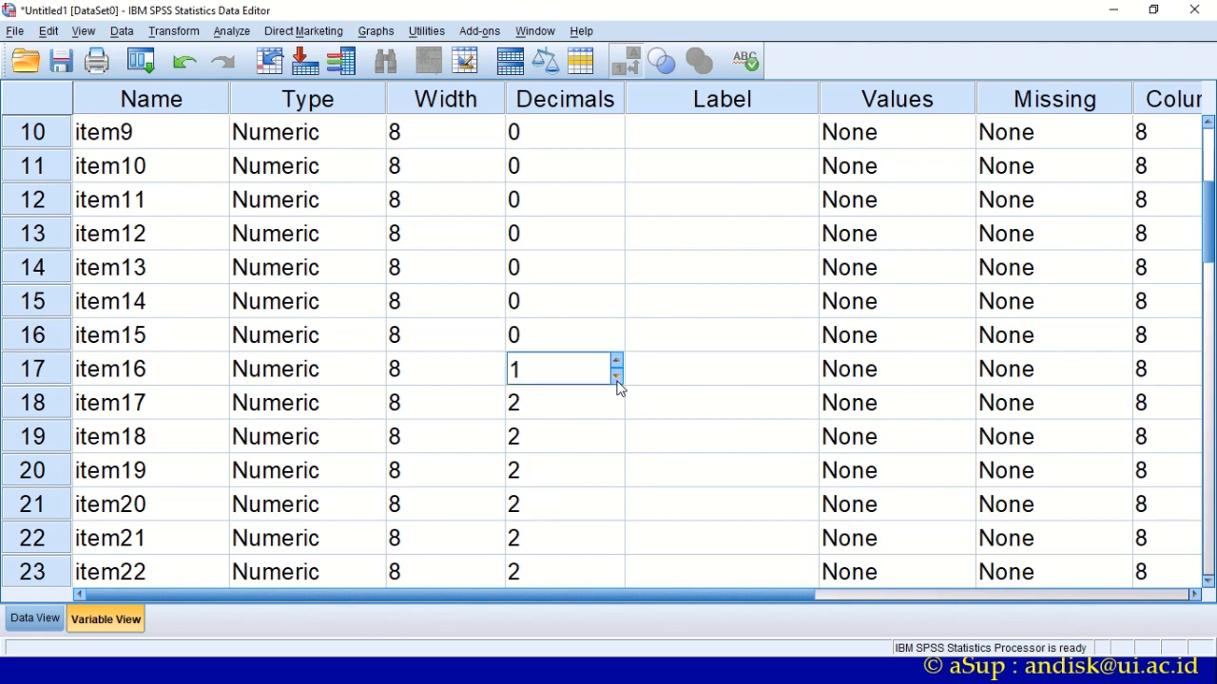
pyautogui.click(616, 376)
pyautogui.click(619, 418)
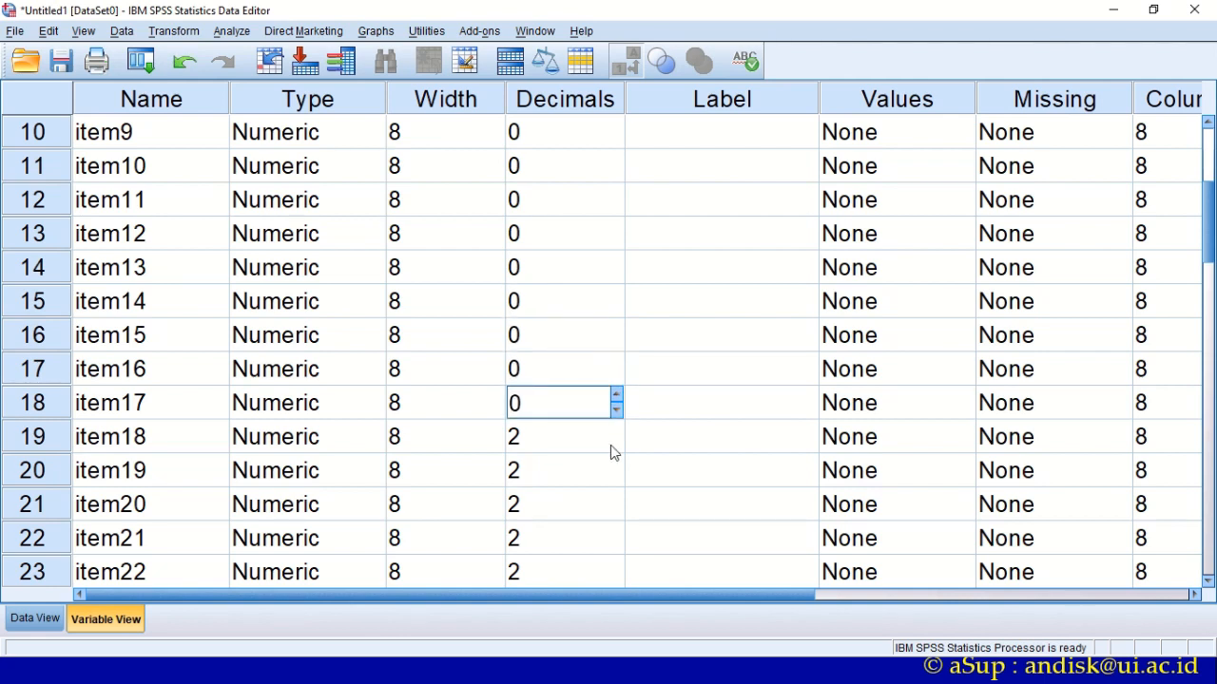
pyautogui.click(619, 450)
pyautogui.click(616, 443)
pyautogui.click(616, 443)
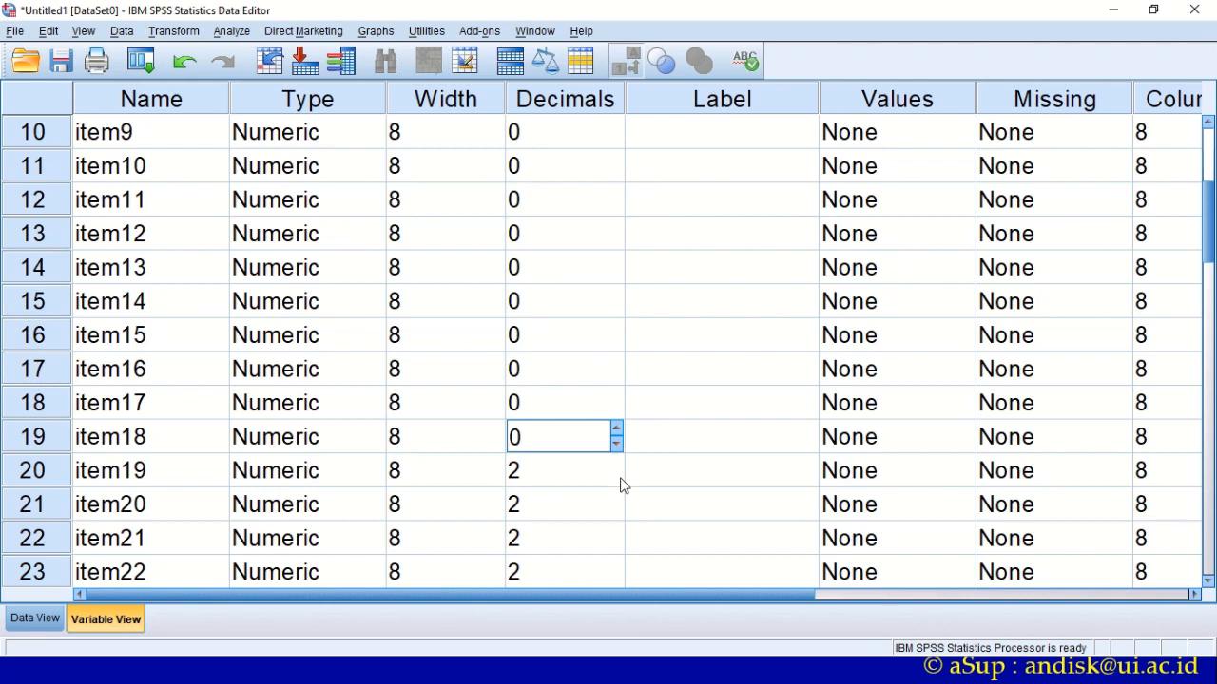
pyautogui.click(624, 485)
pyautogui.click(616, 478)
pyautogui.click(616, 478)
pyautogui.click(619, 519)
pyautogui.click(616, 512)
pyautogui.click(616, 512)
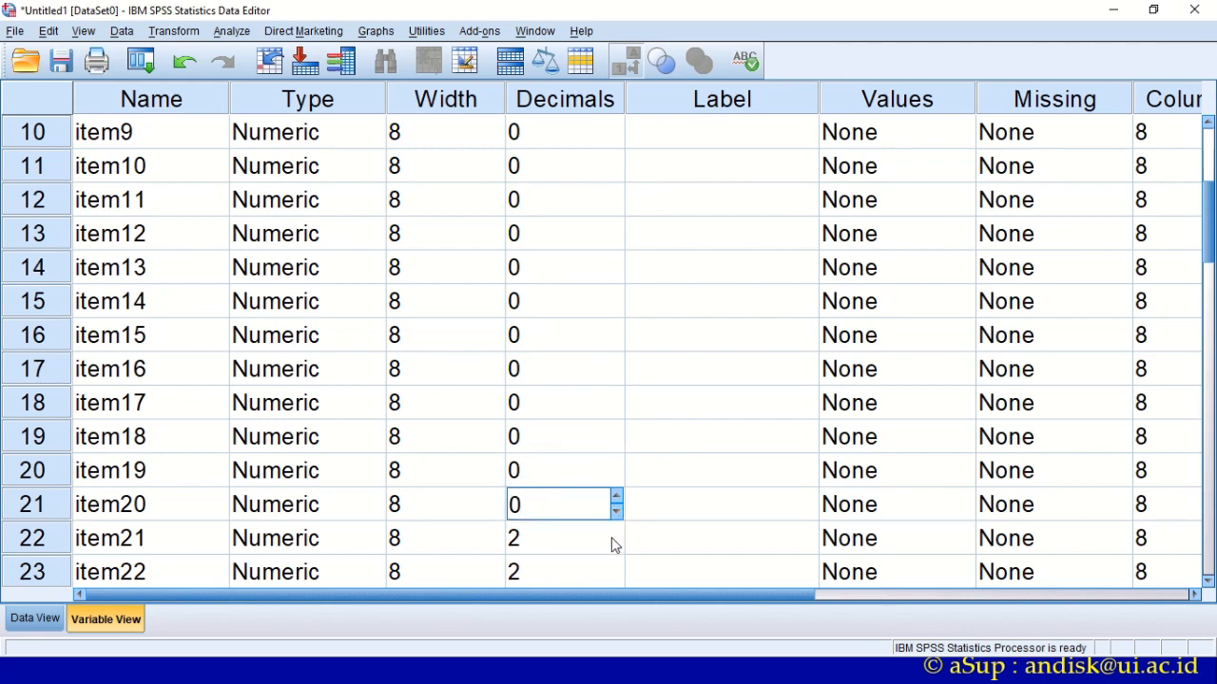
pyautogui.click(619, 554)
pyautogui.click(616, 546)
pyautogui.click(616, 546)
pyautogui.scroll(-2, 628, 466)
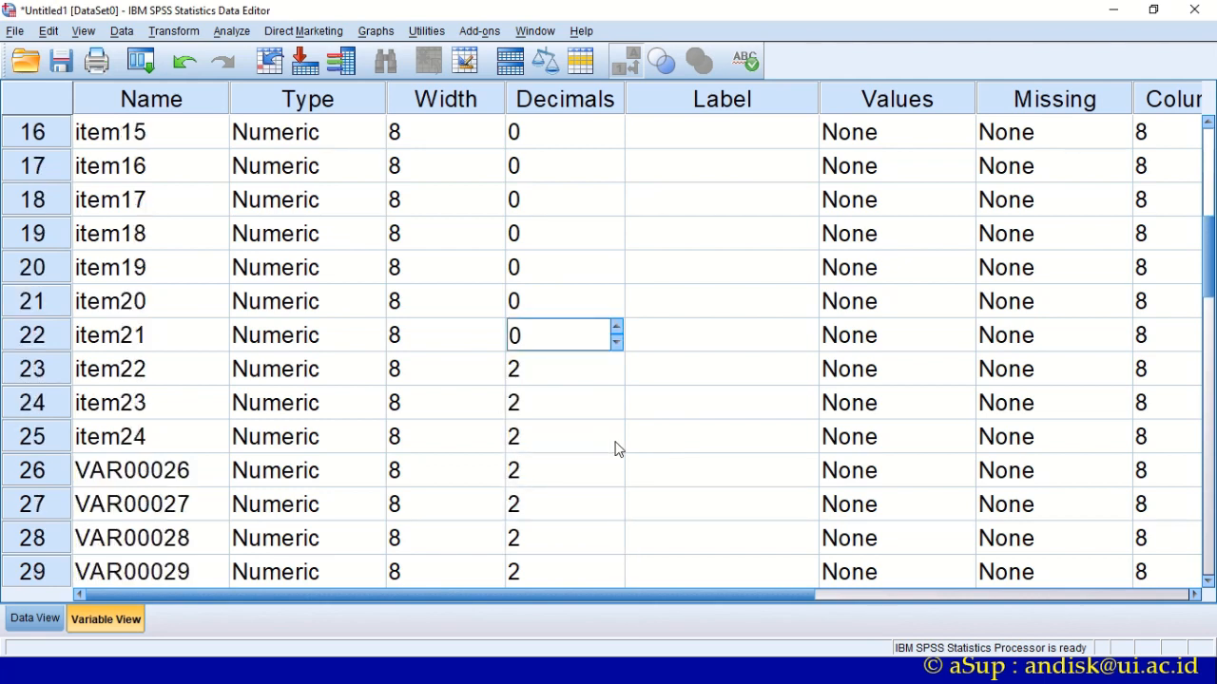
pyautogui.click(626, 385)
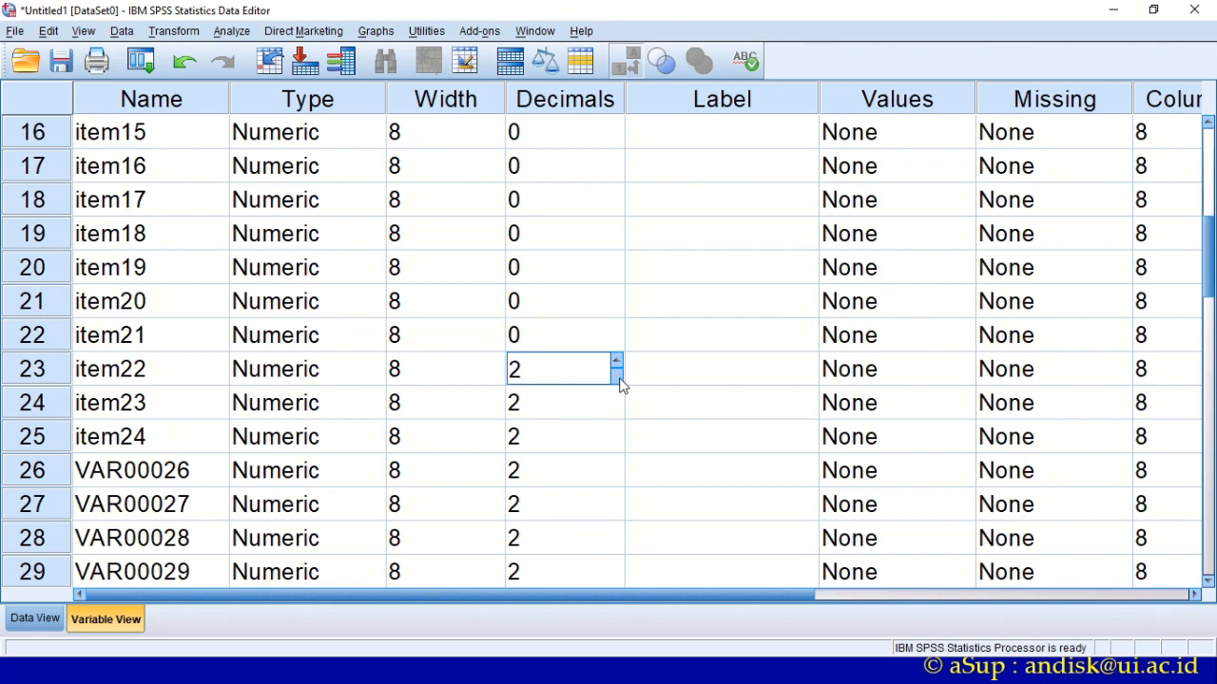
pyautogui.click(617, 414)
pyautogui.click(616, 410)
pyautogui.click(616, 409)
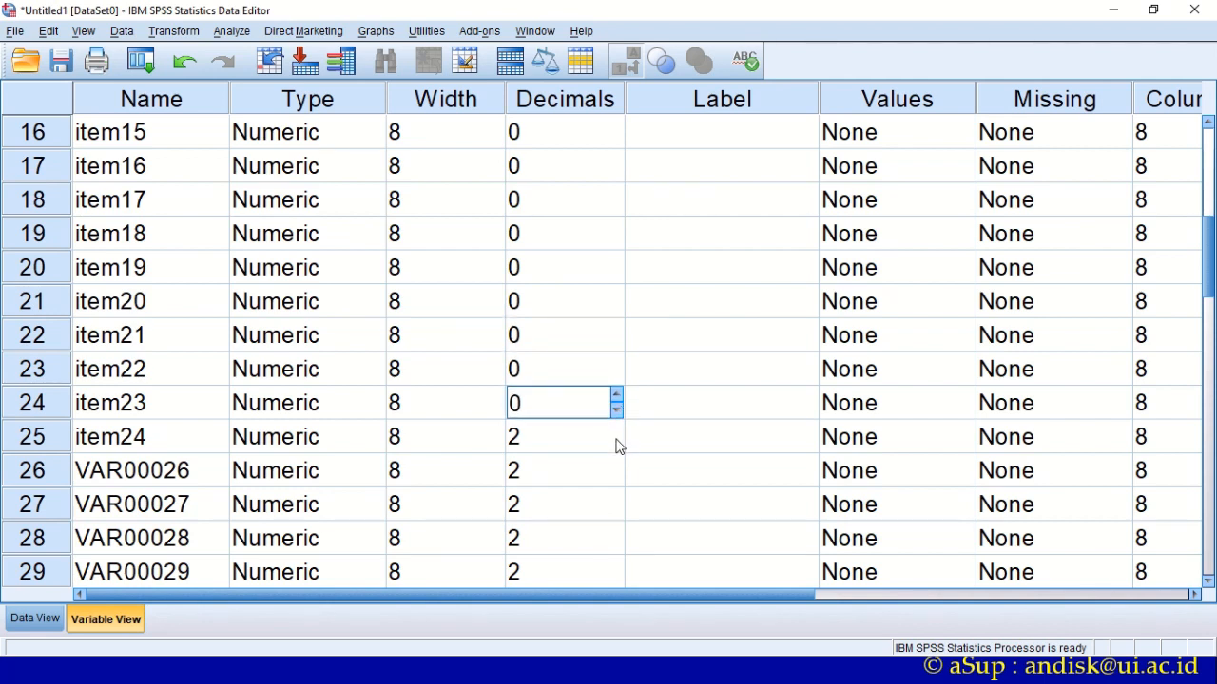
pyautogui.click(618, 442)
pyautogui.click(617, 444)
pyautogui.click(618, 443)
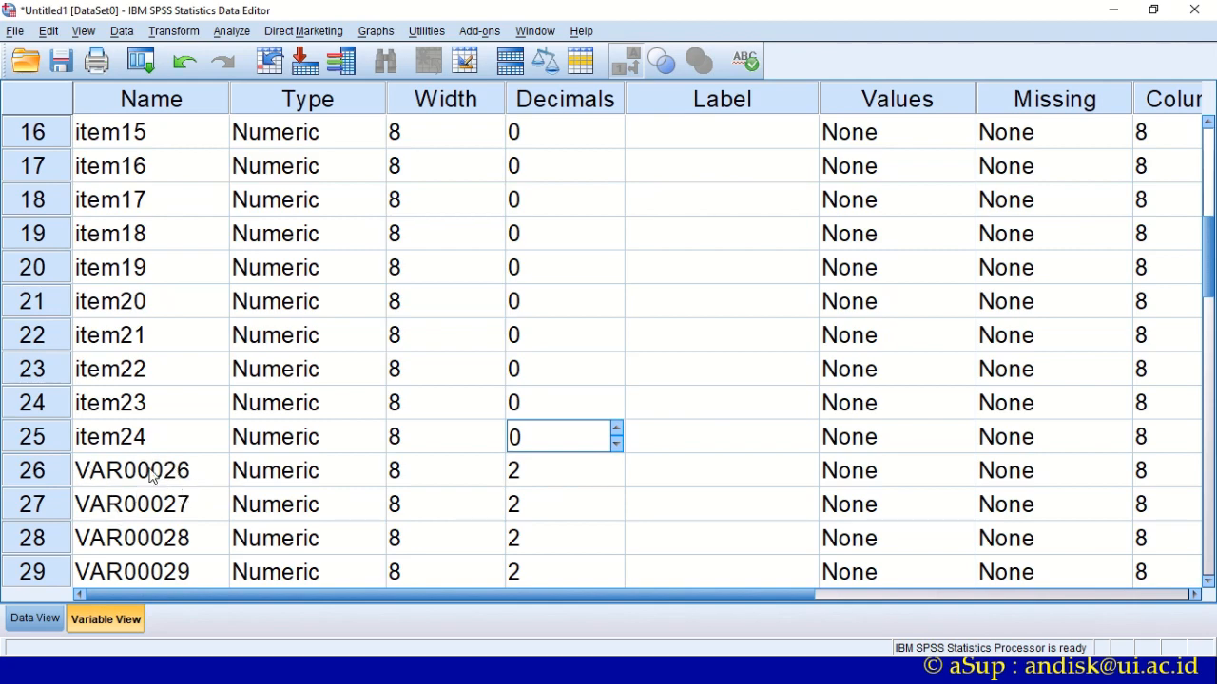
# - Check the item values in Data View and examine the unnamed variables VAR00026 to VAR00028 that follow item24
pyautogui.click(31, 620)
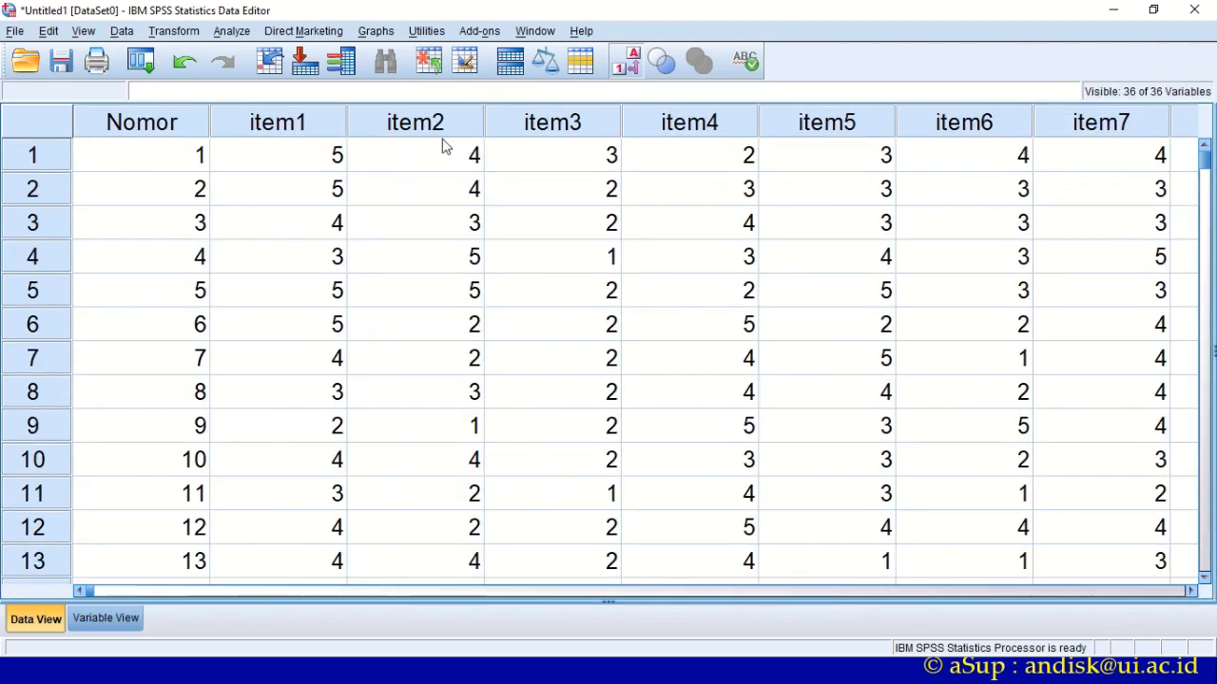
pyautogui.click(300, 168)
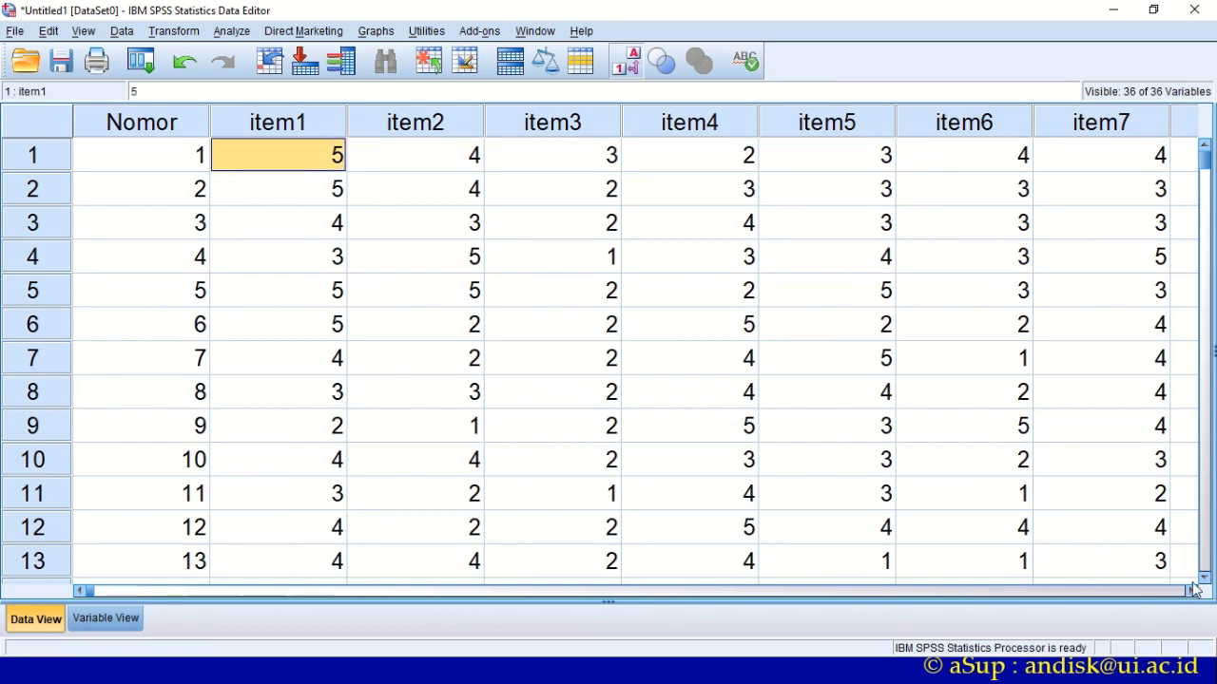
pyautogui.moveTo(1192, 591); pyautogui.dragTo(1192, 591)
pyautogui.click(834, 152)
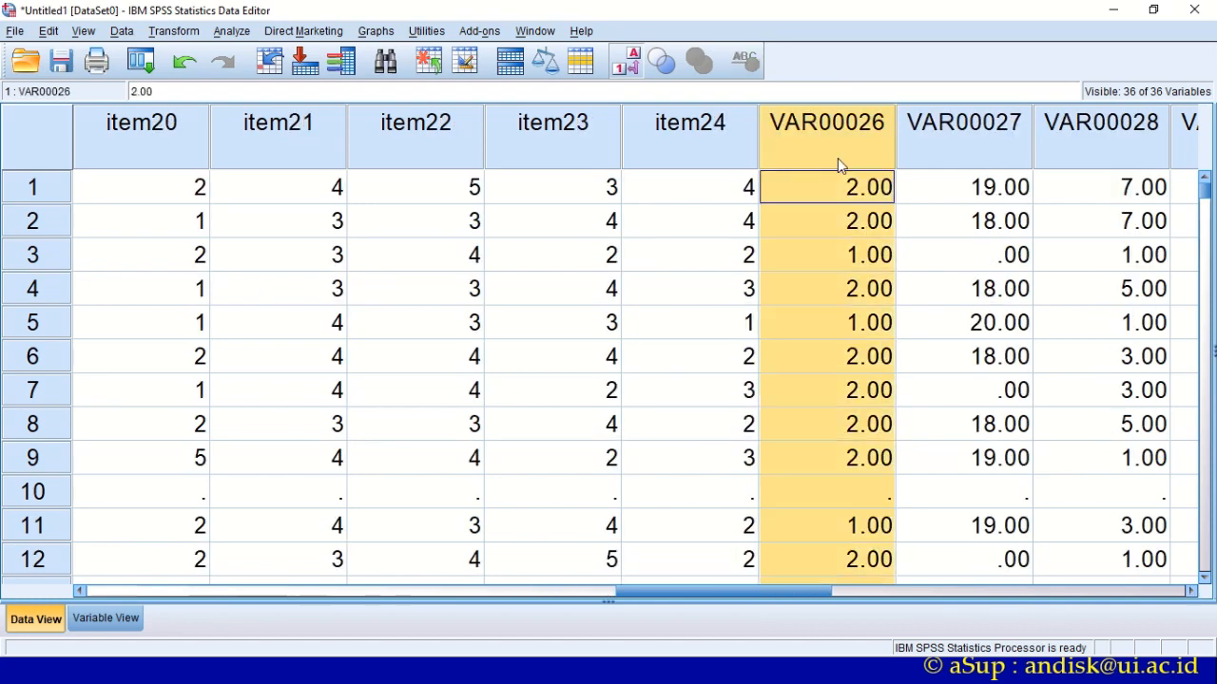
pyautogui.click(934, 137)
pyautogui.click(1048, 130)
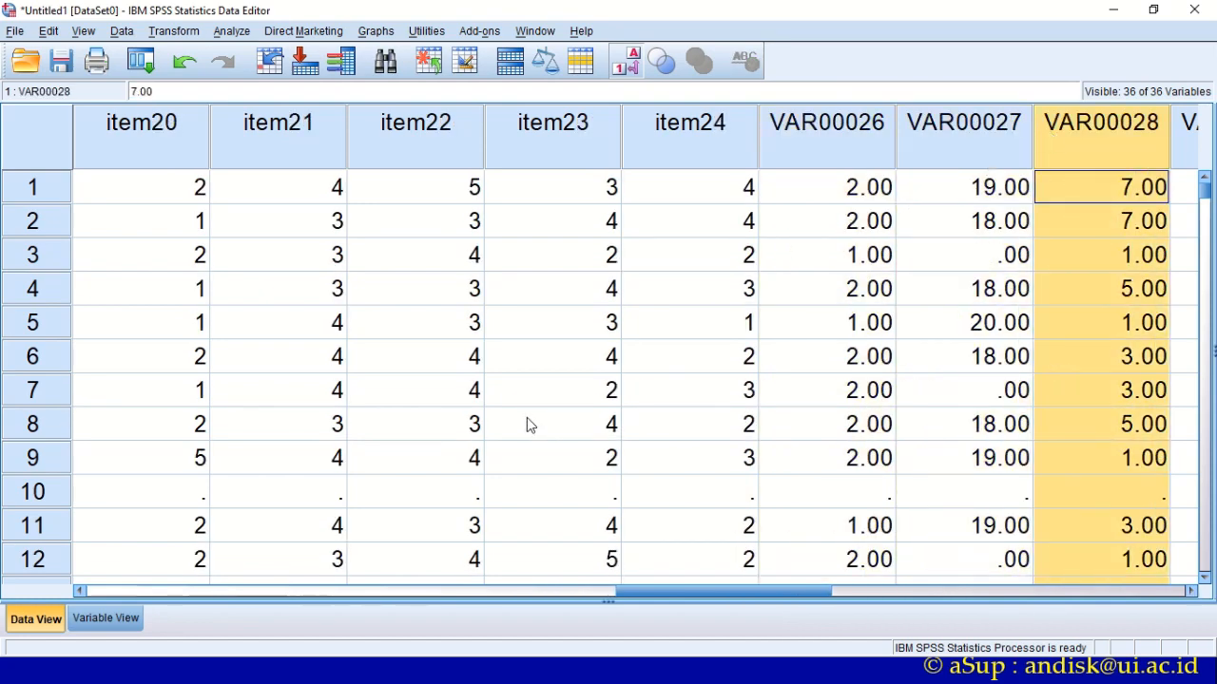
# - Switch to the Excel Data sheet and examine the demographic columns following question 24, especially Jenis Kelamin and its coding
pyautogui.hotkey('alt', 'Tab')
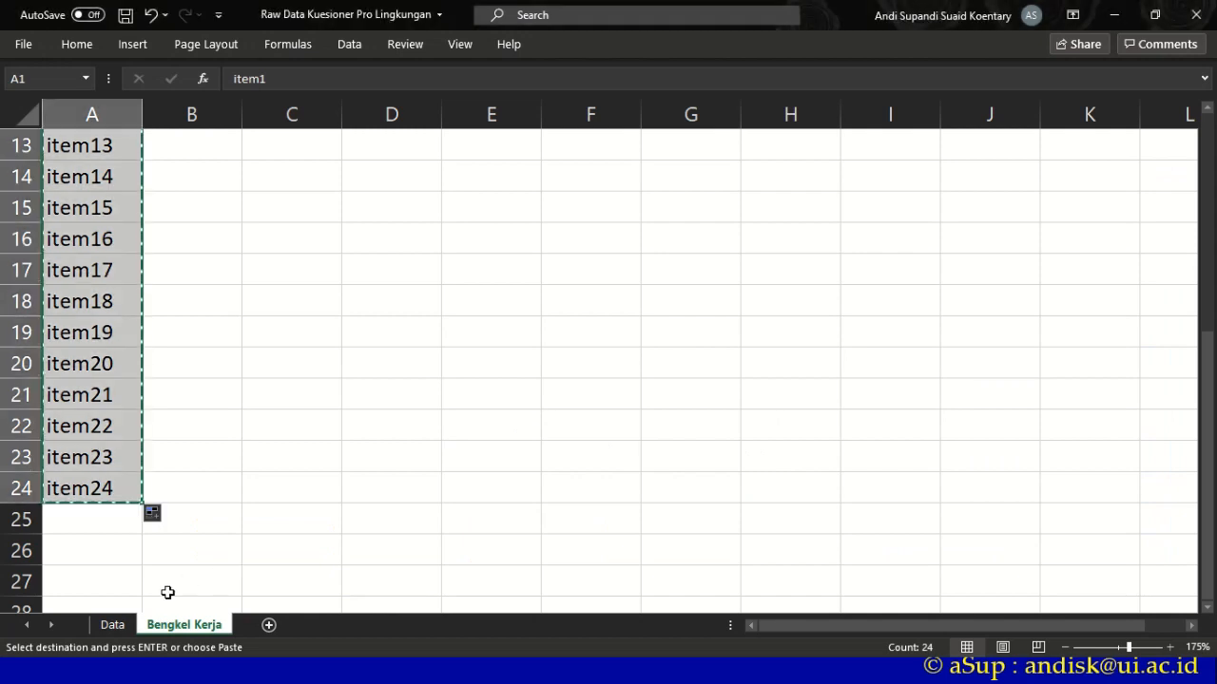
pyautogui.click(112, 624)
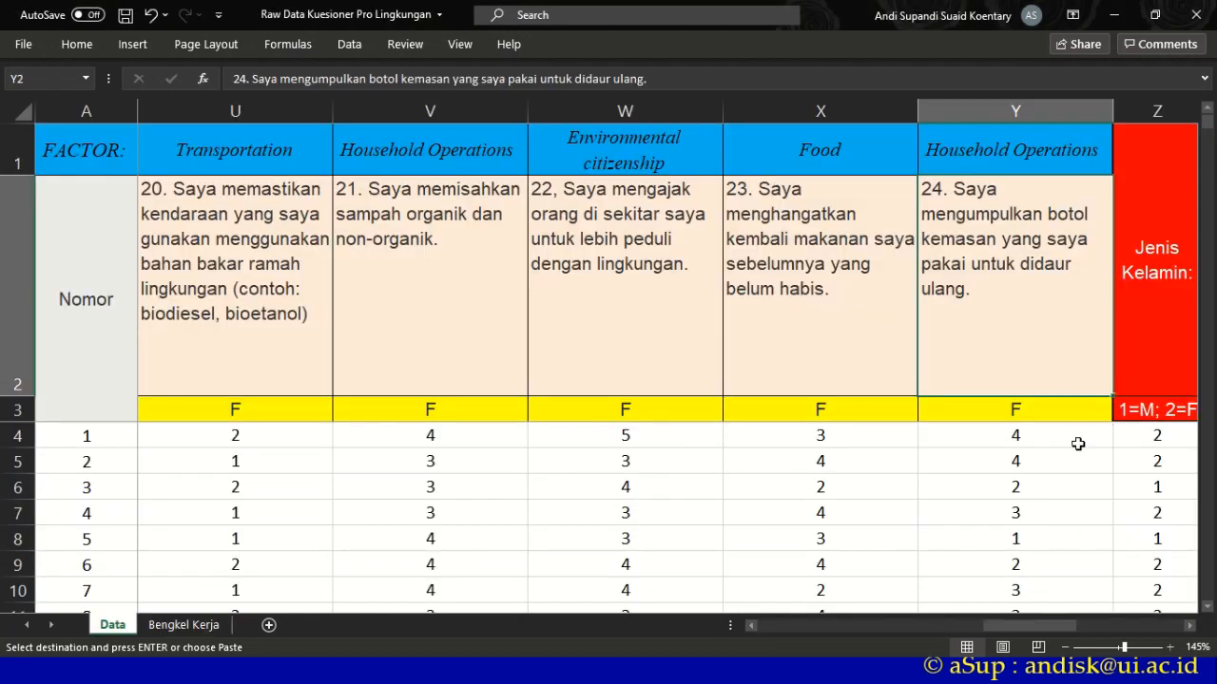
pyautogui.click(1190, 625)
pyautogui.click(1190, 626)
pyautogui.click(1190, 625)
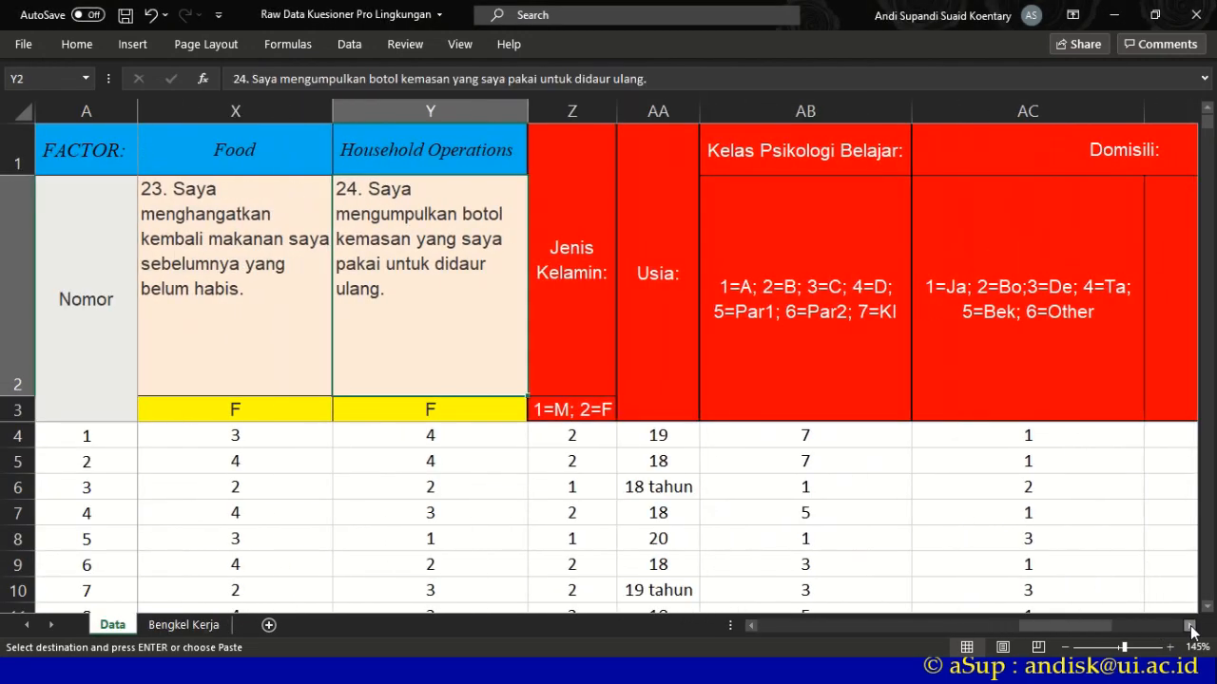
pyautogui.click(1189, 625)
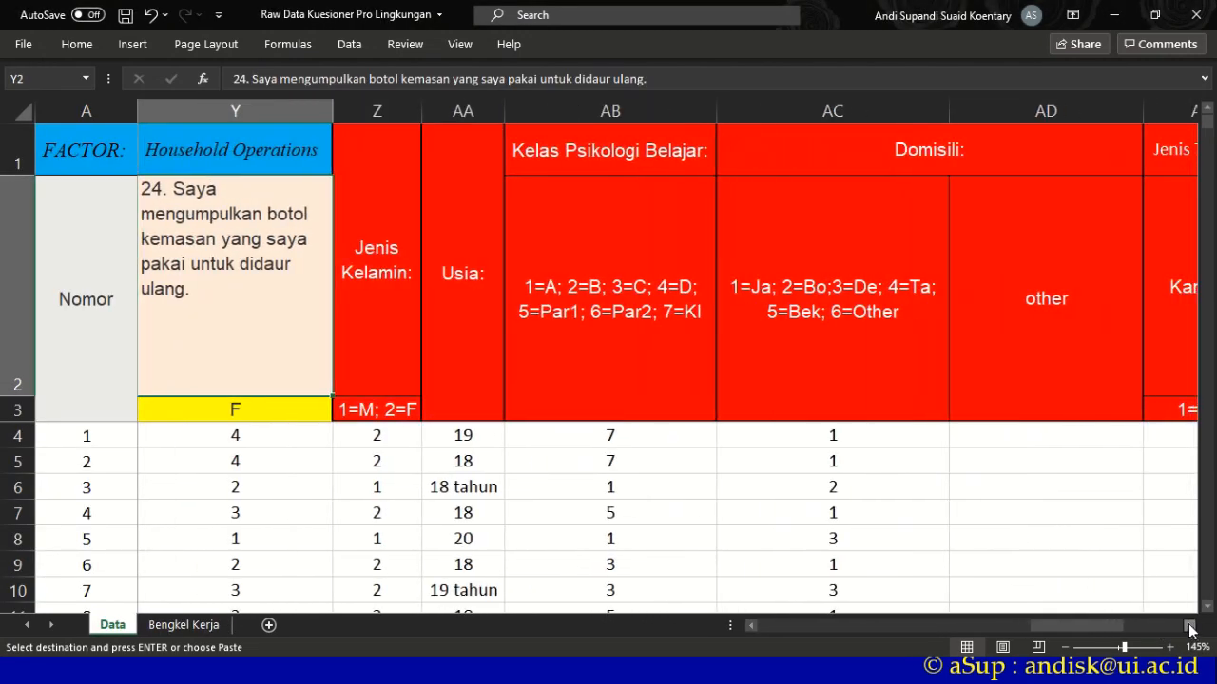
pyautogui.click(373, 313)
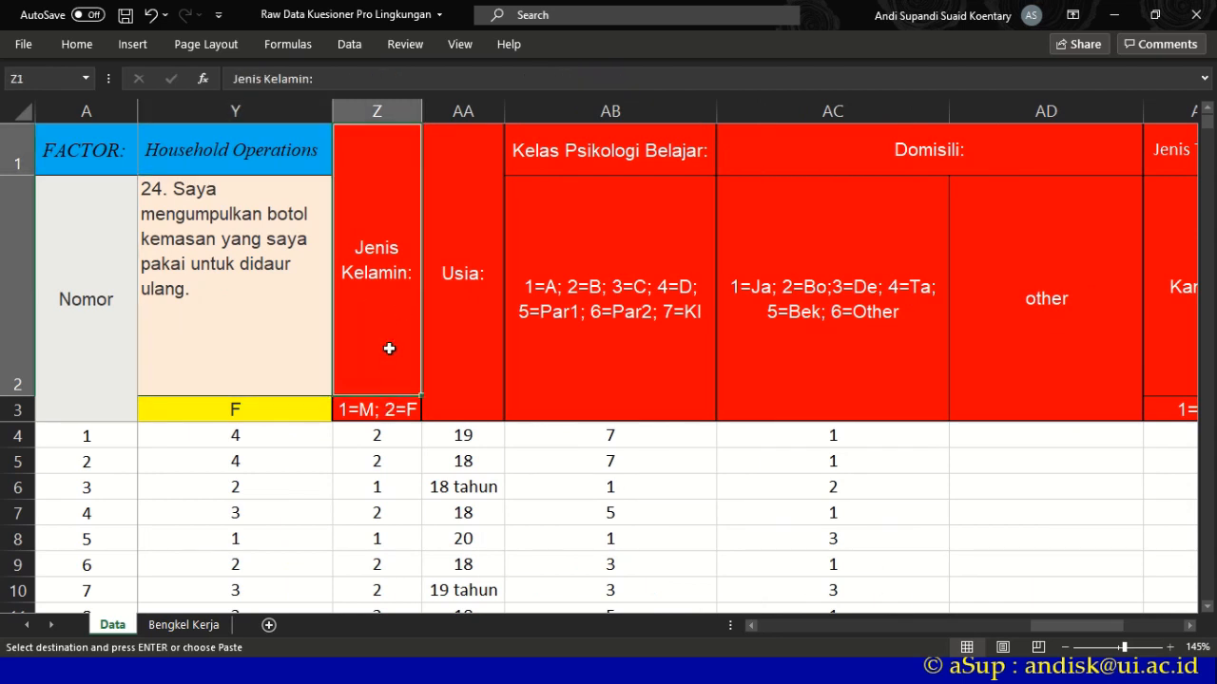
pyautogui.click(400, 439)
pyautogui.click(395, 326)
# - Return to SPSS, rename variable 26 as JK and set its decimals to 0
pyautogui.hotkey('alt', 'Tab')
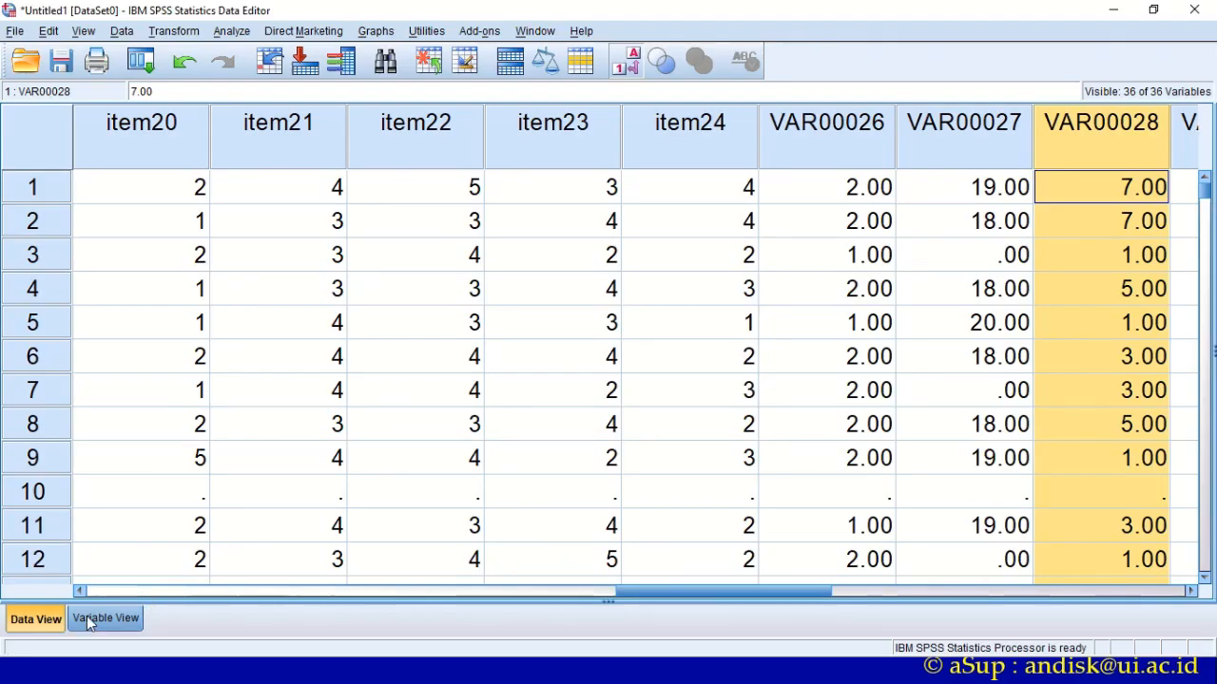
pyautogui.click(102, 616)
pyautogui.click(118, 472)
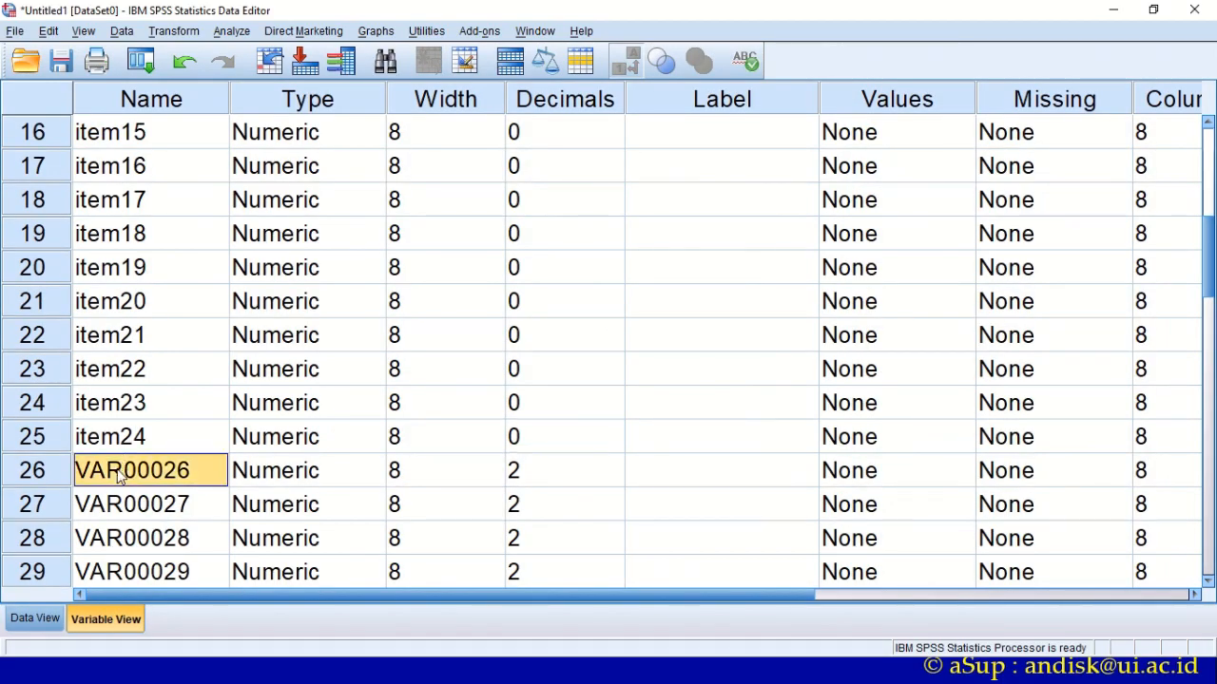
pyautogui.write('JK')
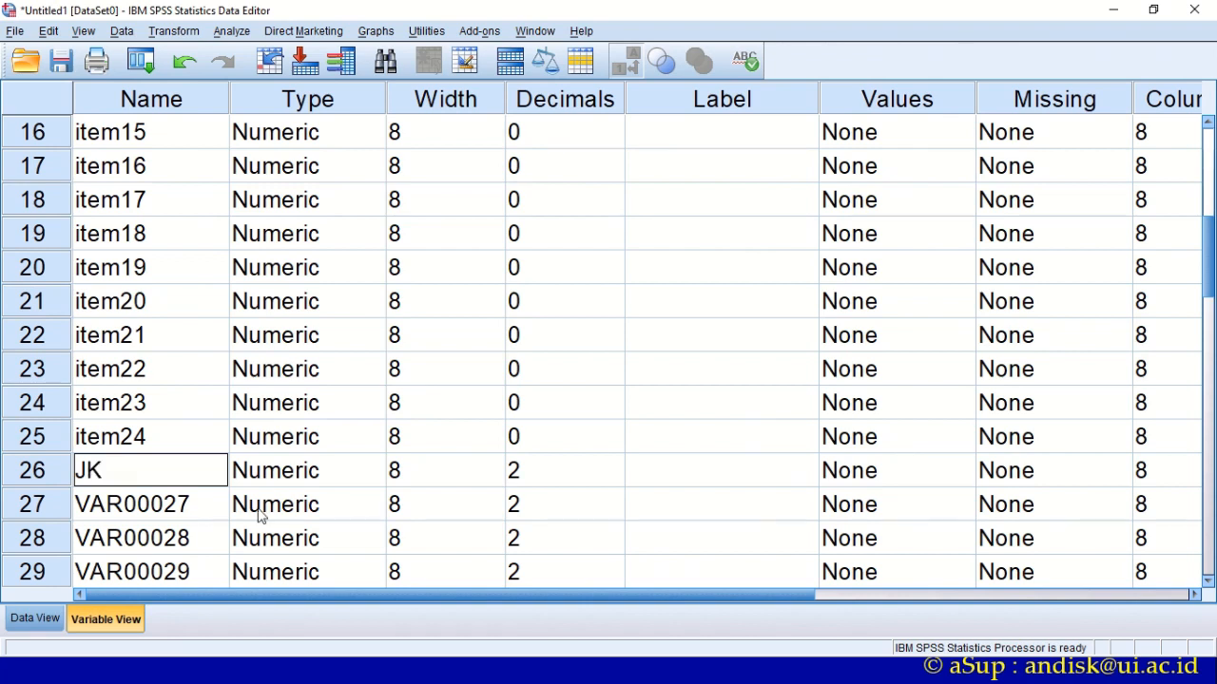
pyautogui.click(609, 482)
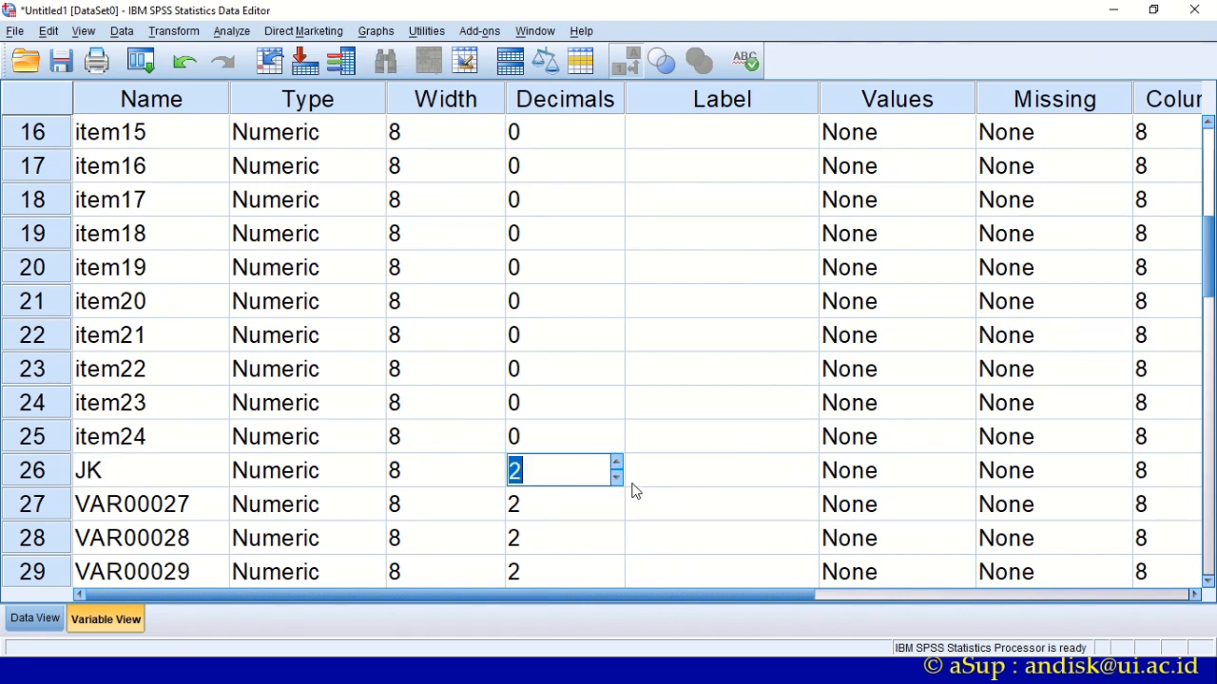
pyautogui.click(618, 483)
pyautogui.click(618, 484)
# - Set the label of the variable JK to "Jenis Kelamin"
pyautogui.click(657, 473)
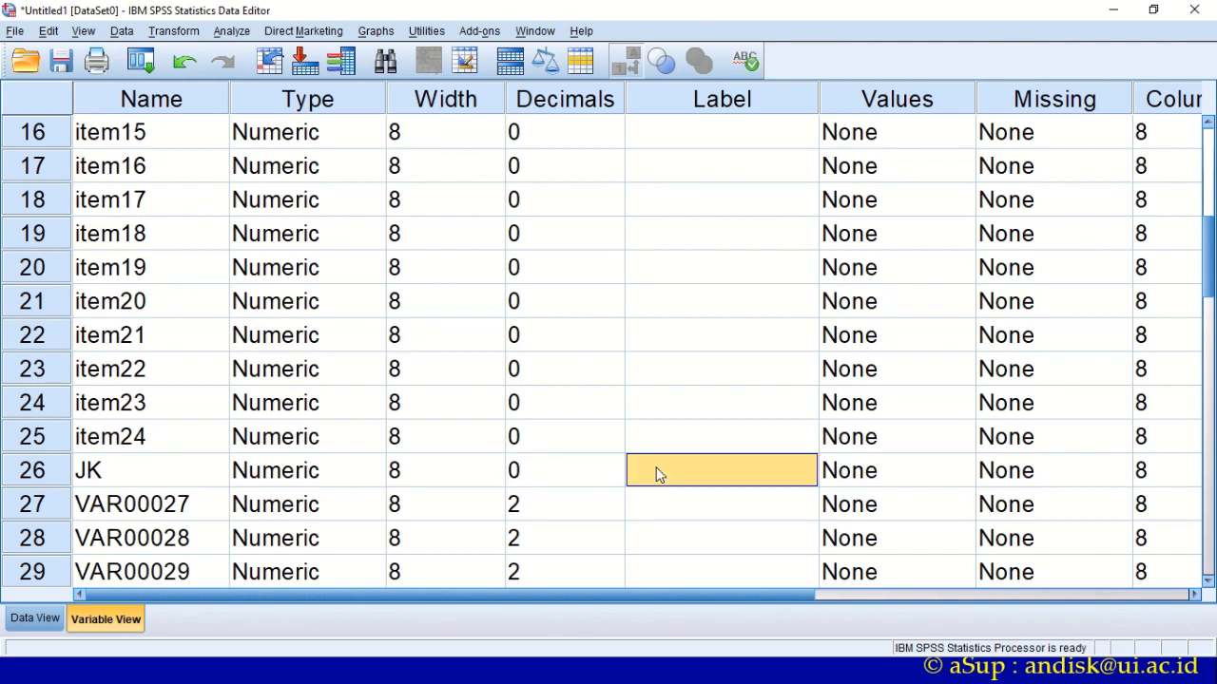
pyautogui.write('Jen')
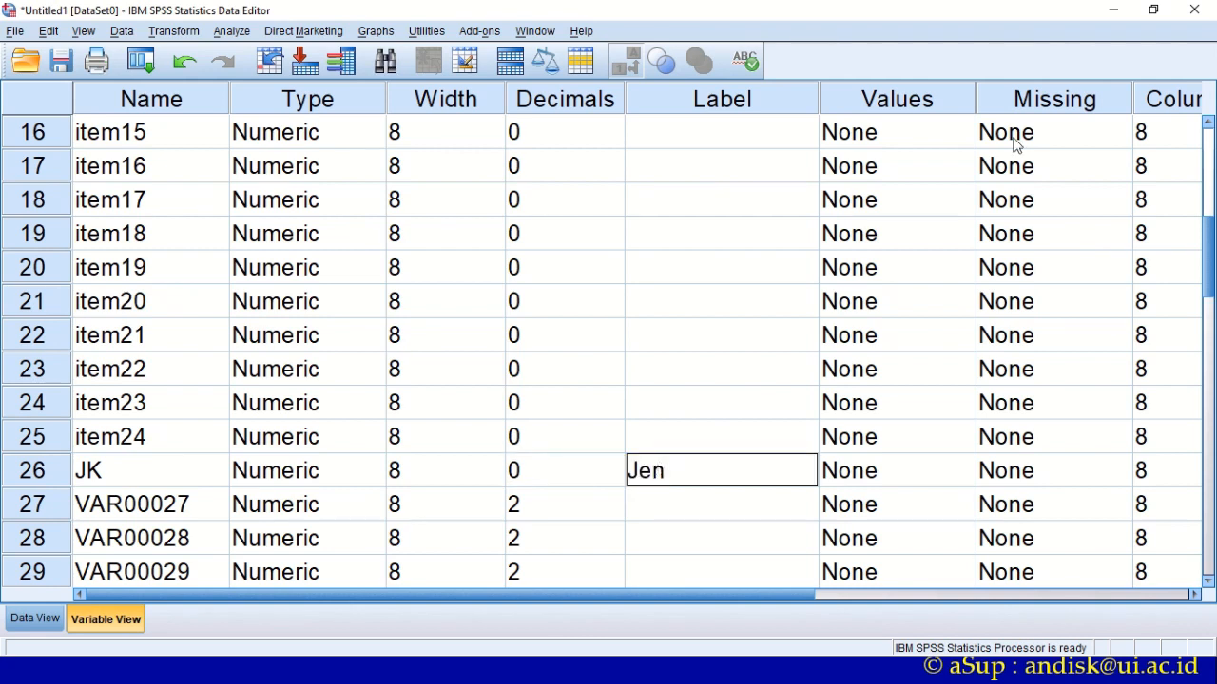
pyautogui.click(719, 100)
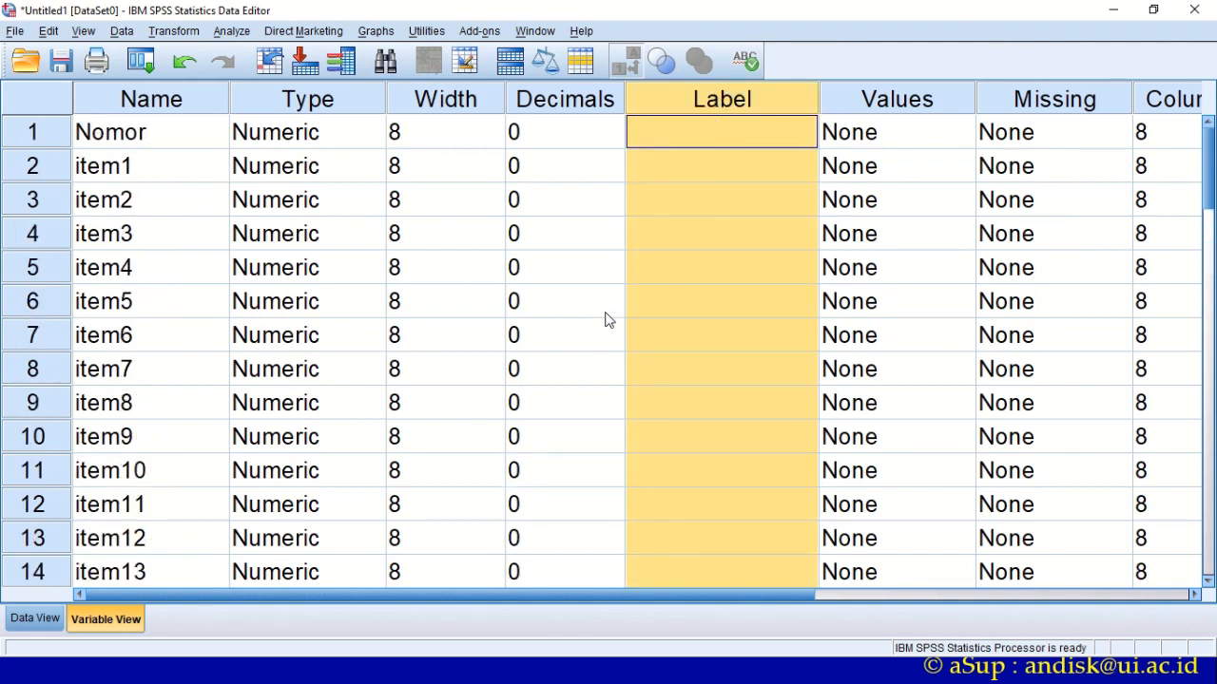
pyautogui.scroll(-6, 665, 323)
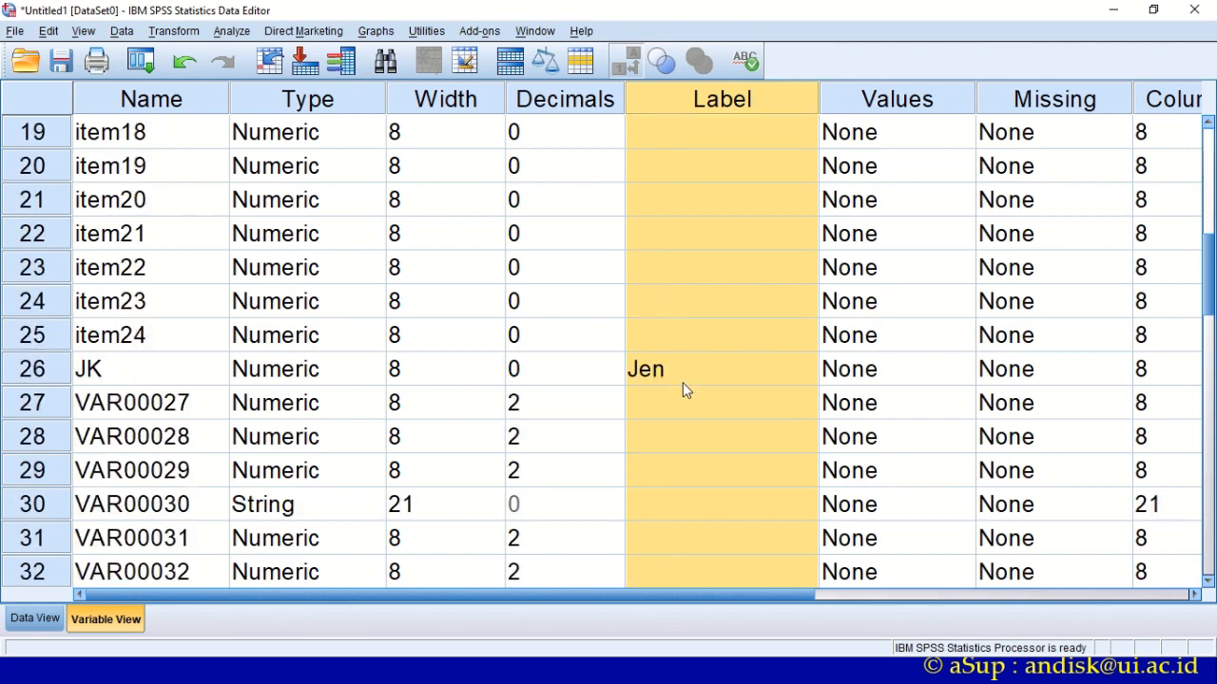
pyautogui.doubleClick(682, 380)
pyautogui.write('Jenis')
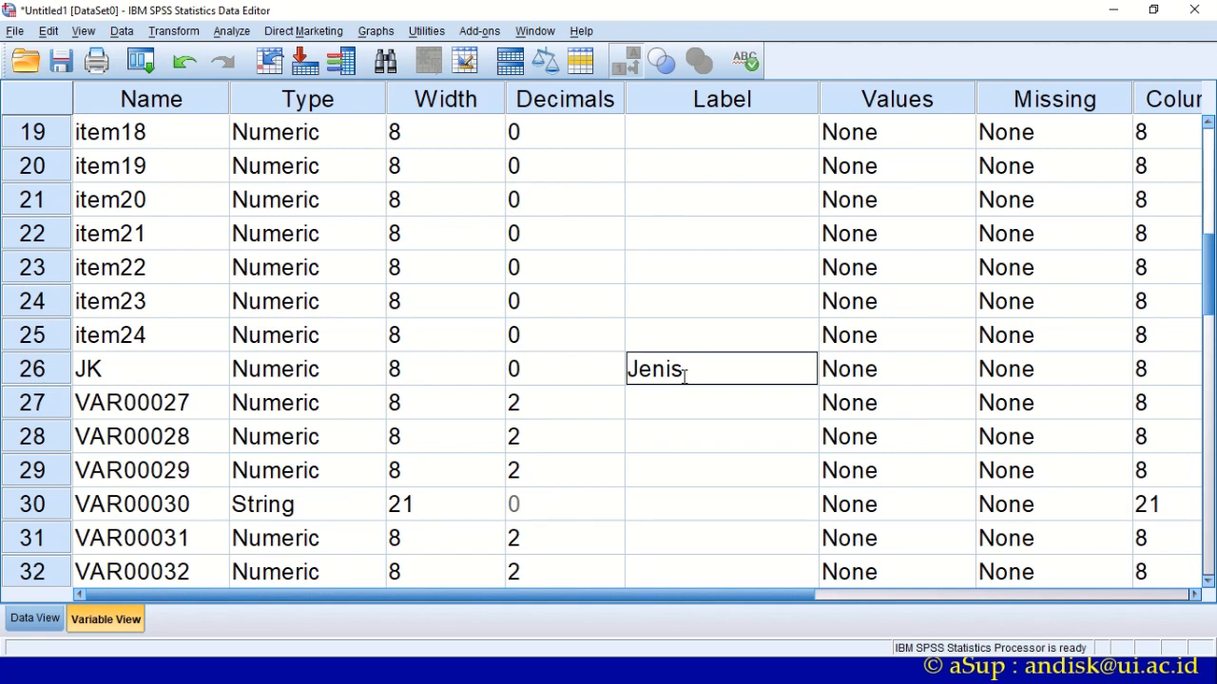
pyautogui.write(' Kelamin')
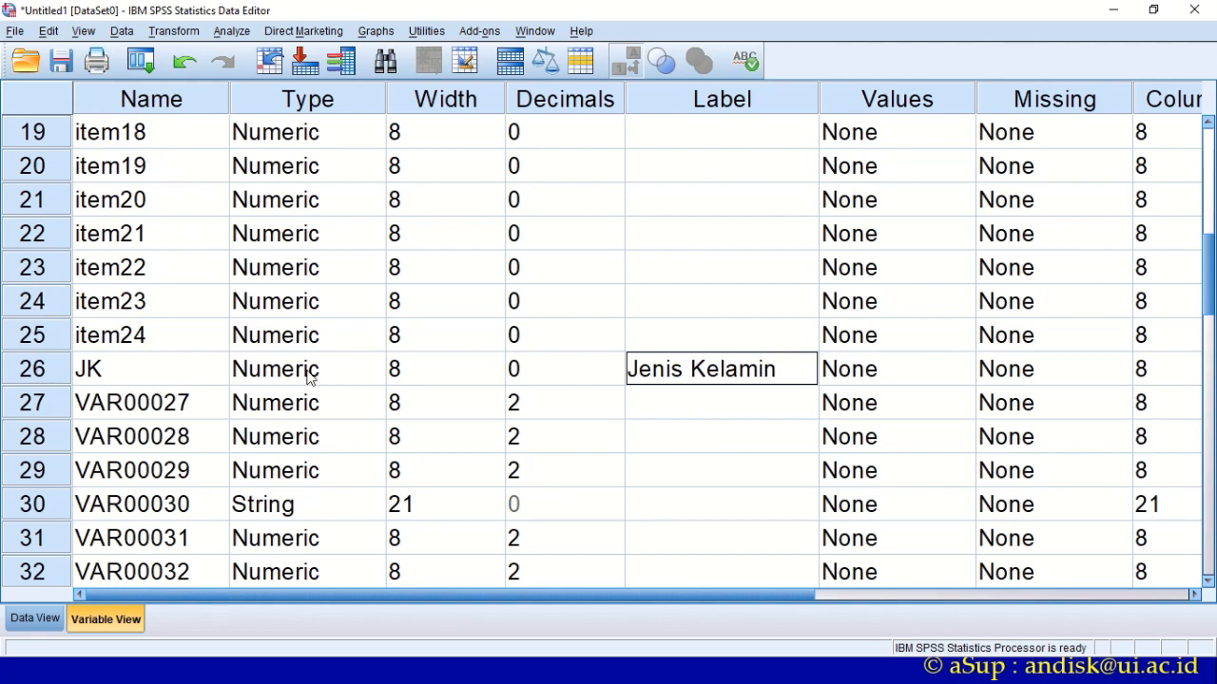
pyautogui.click(151, 372)
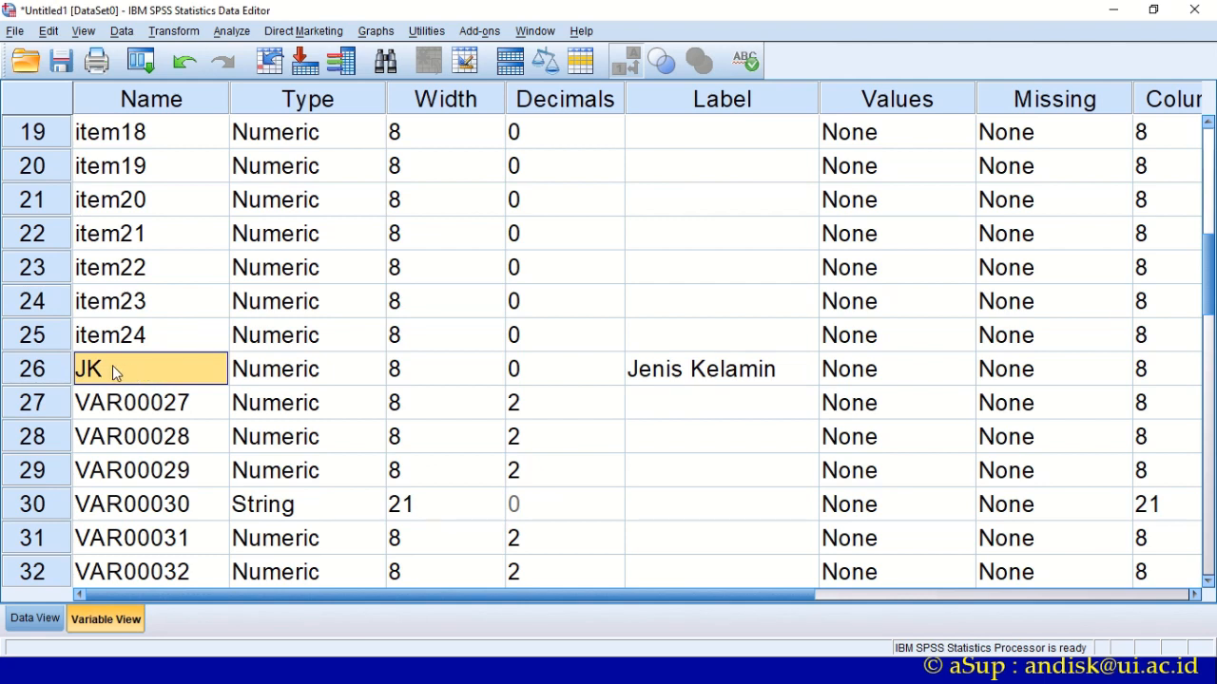
pyautogui.click(702, 377)
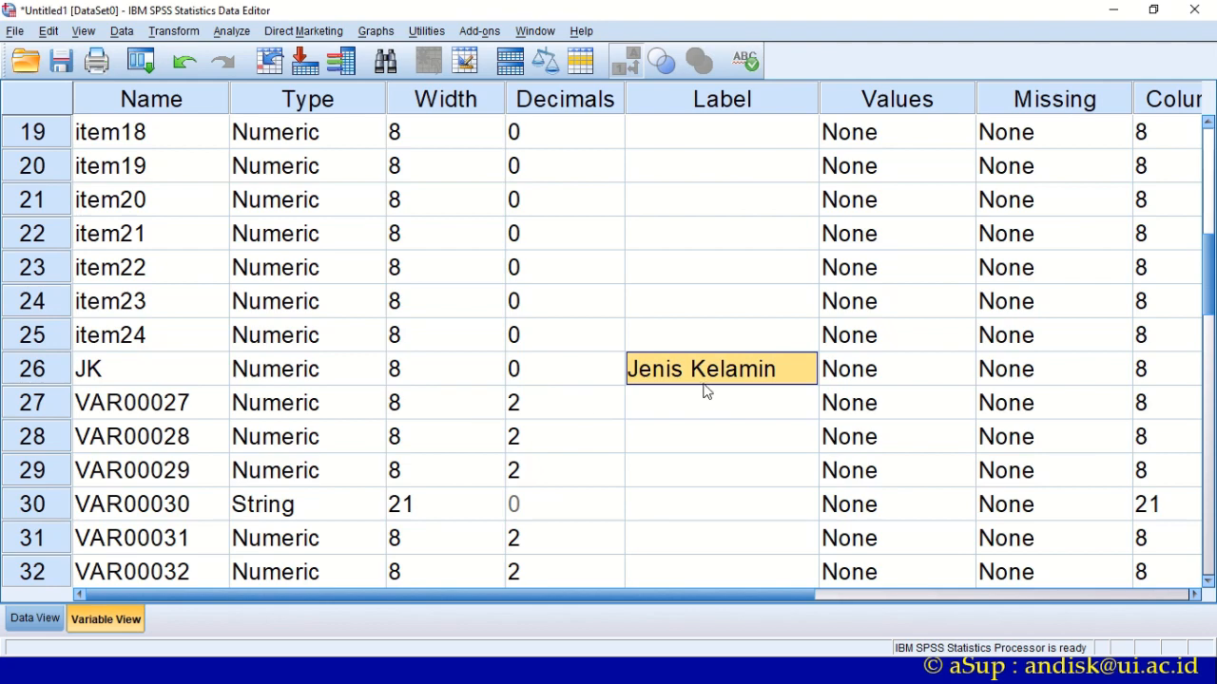
# - Switch to the Excel Data sheet and examine the Usia column and how its age values are written
pyautogui.hotkey('alt', 'Tab')
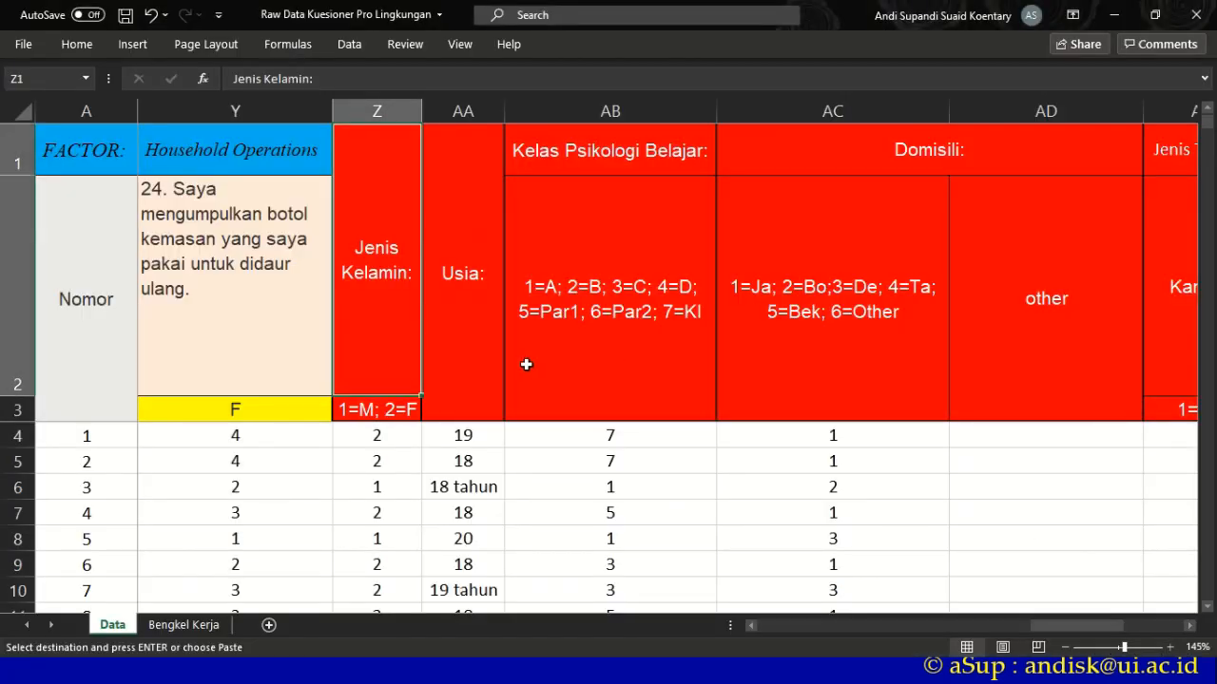
pyautogui.click(461, 365)
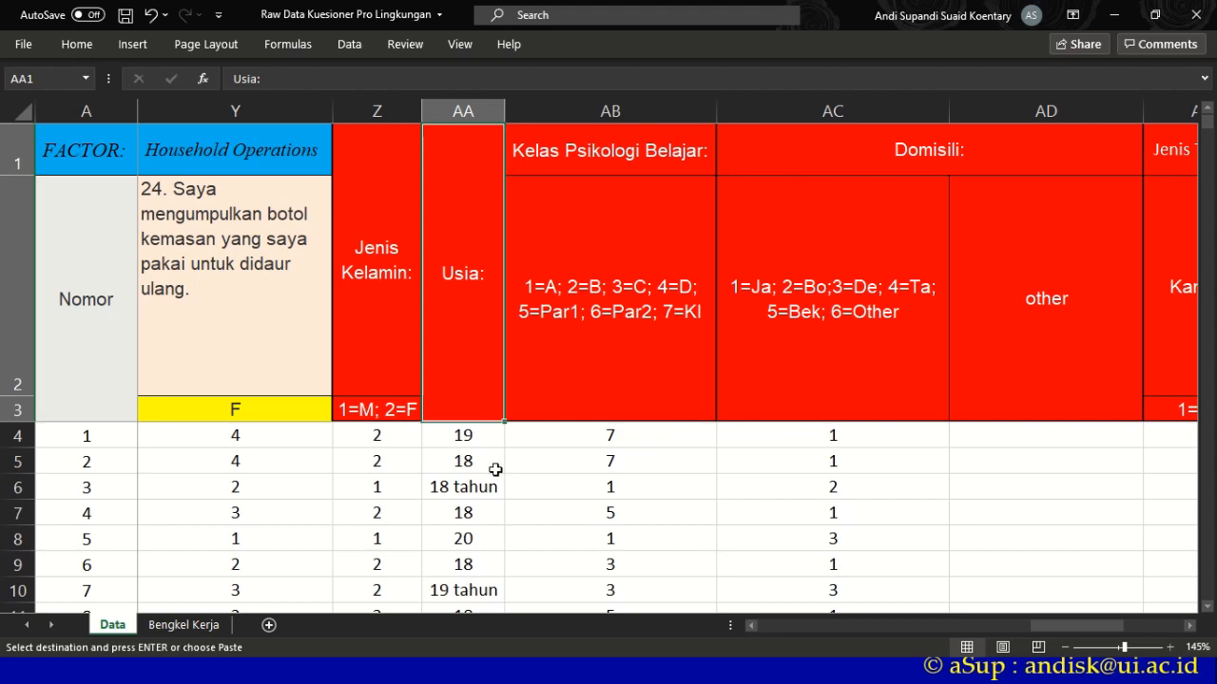
pyautogui.keyDown('ctrl'); pyautogui.scroll(2, 495, 469); pyautogui.keyUp('ctrl')
pyautogui.scroll(-1, 501, 475)
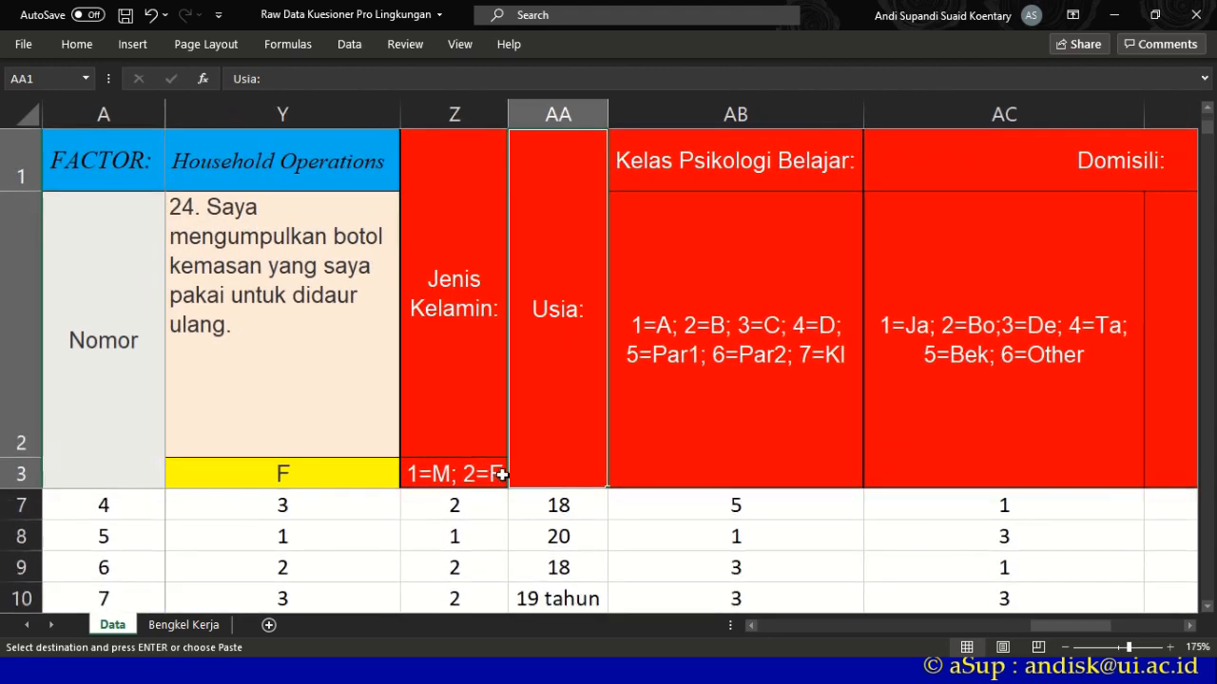
pyautogui.scroll(1, 501, 474)
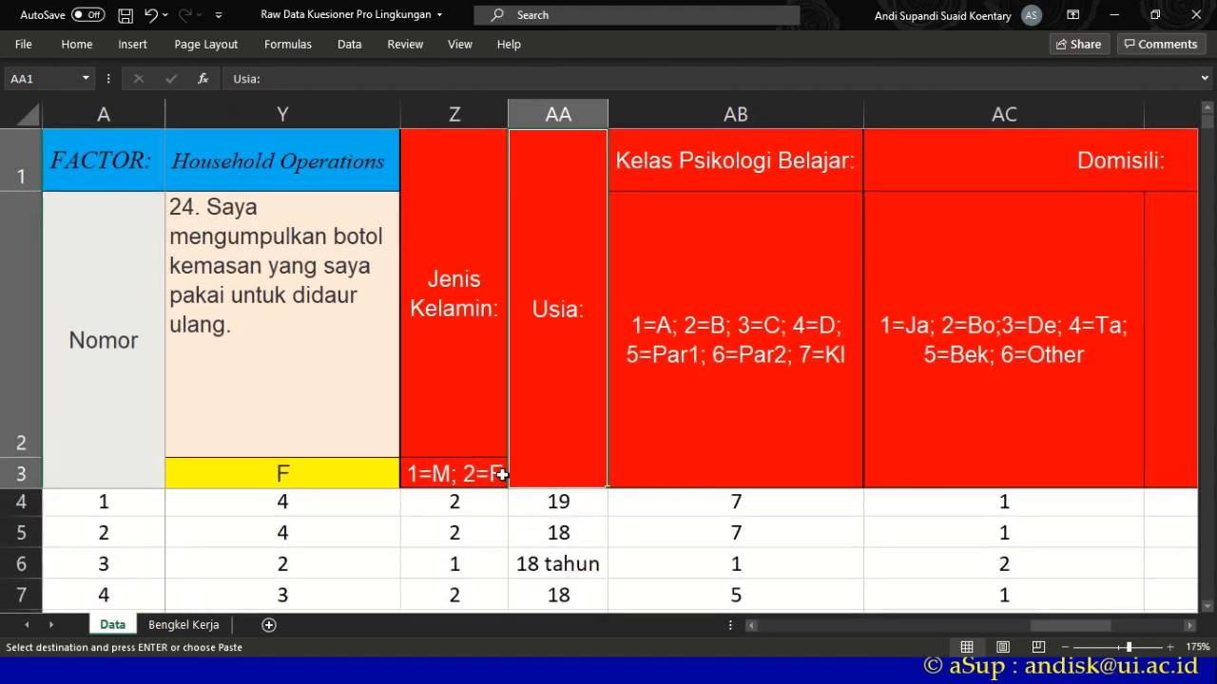
pyautogui.click(563, 508)
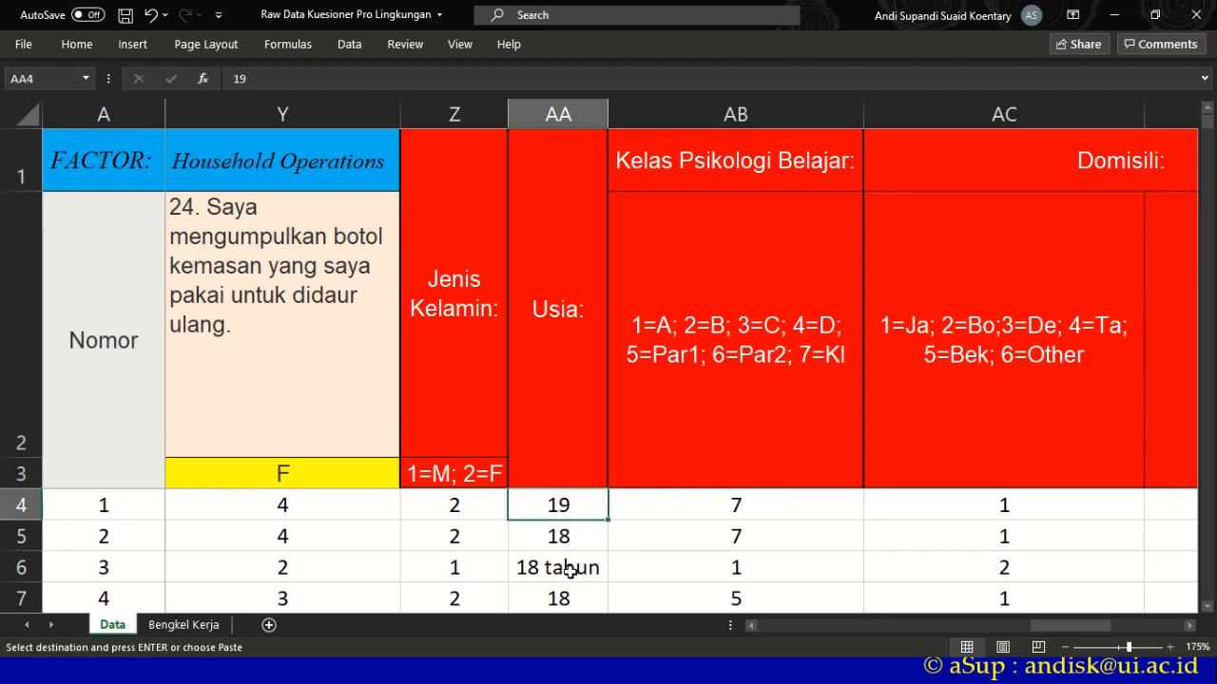
pyautogui.click(570, 570)
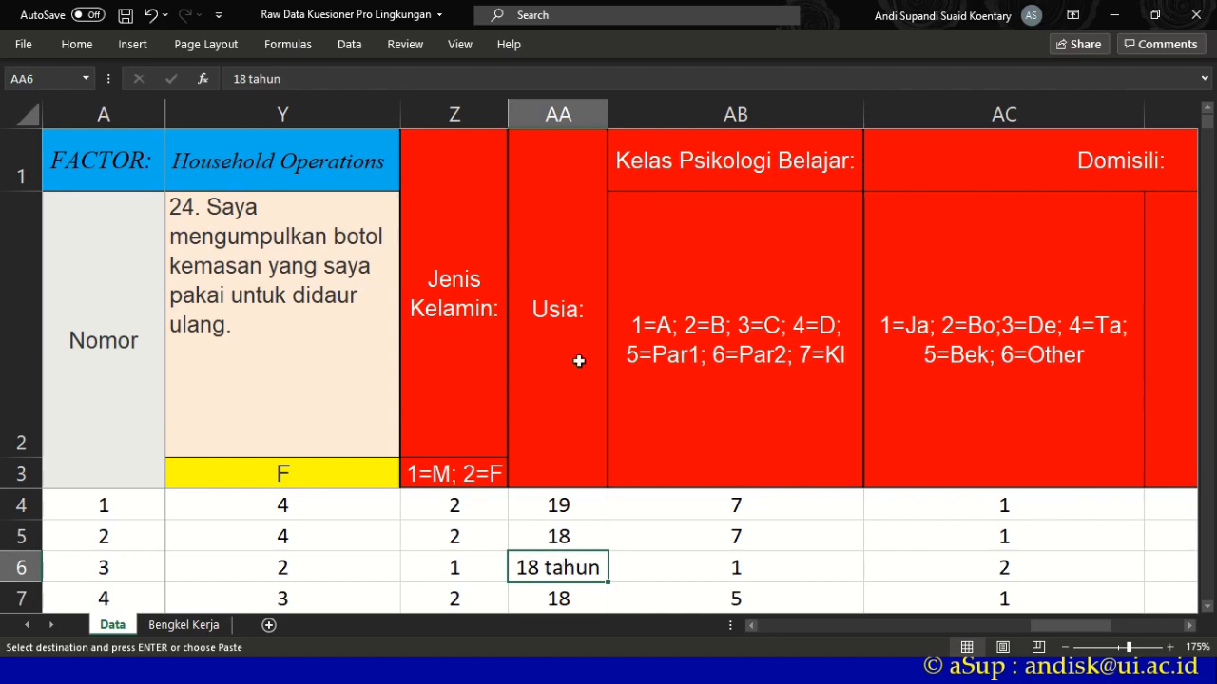
# - Return to SPSS, rename variable 27 as Usia and set its label to "Usia"
pyautogui.hotkey('alt', 'Tab')
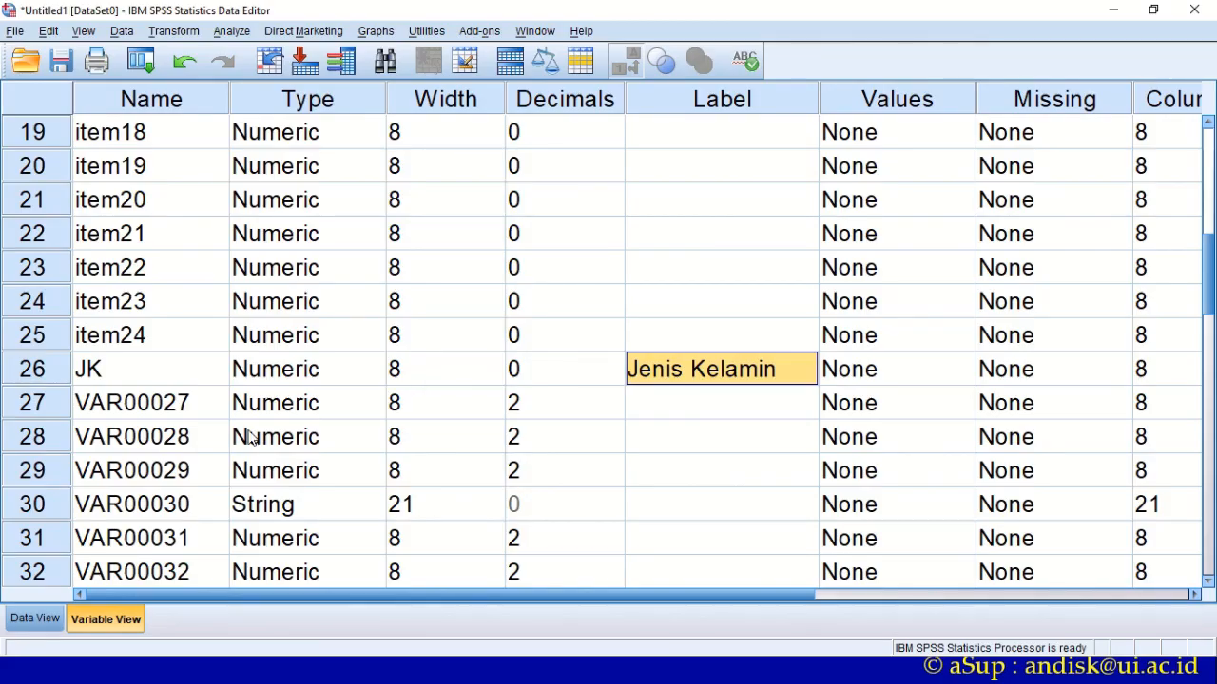
pyautogui.click(166, 404)
pyautogui.write('Usia')
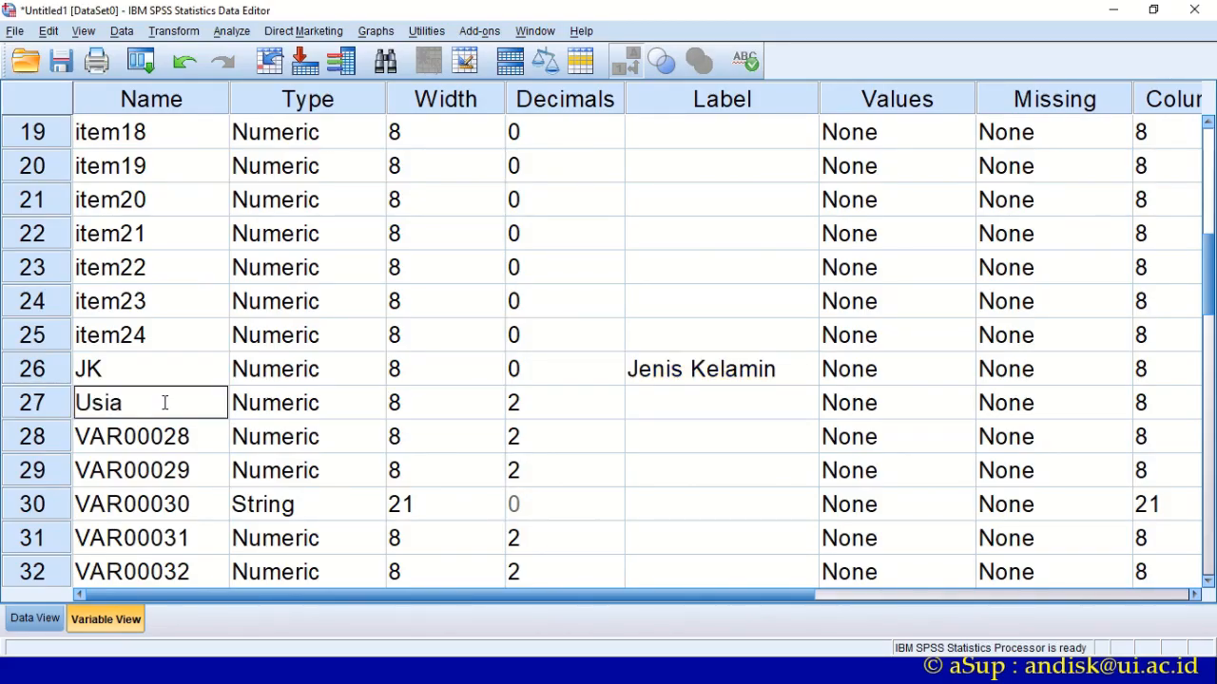
pyautogui.moveTo(152, 504); pyautogui.dragTo(141, 428)
pyautogui.click(142, 406)
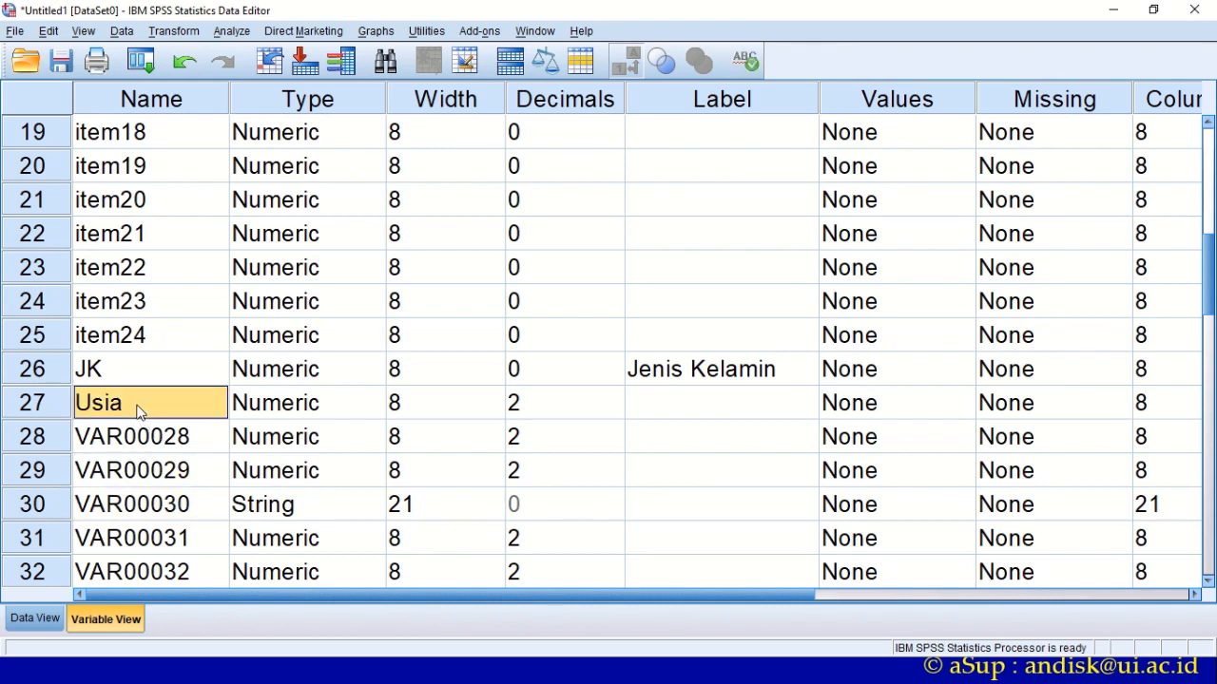
pyautogui.click(692, 414)
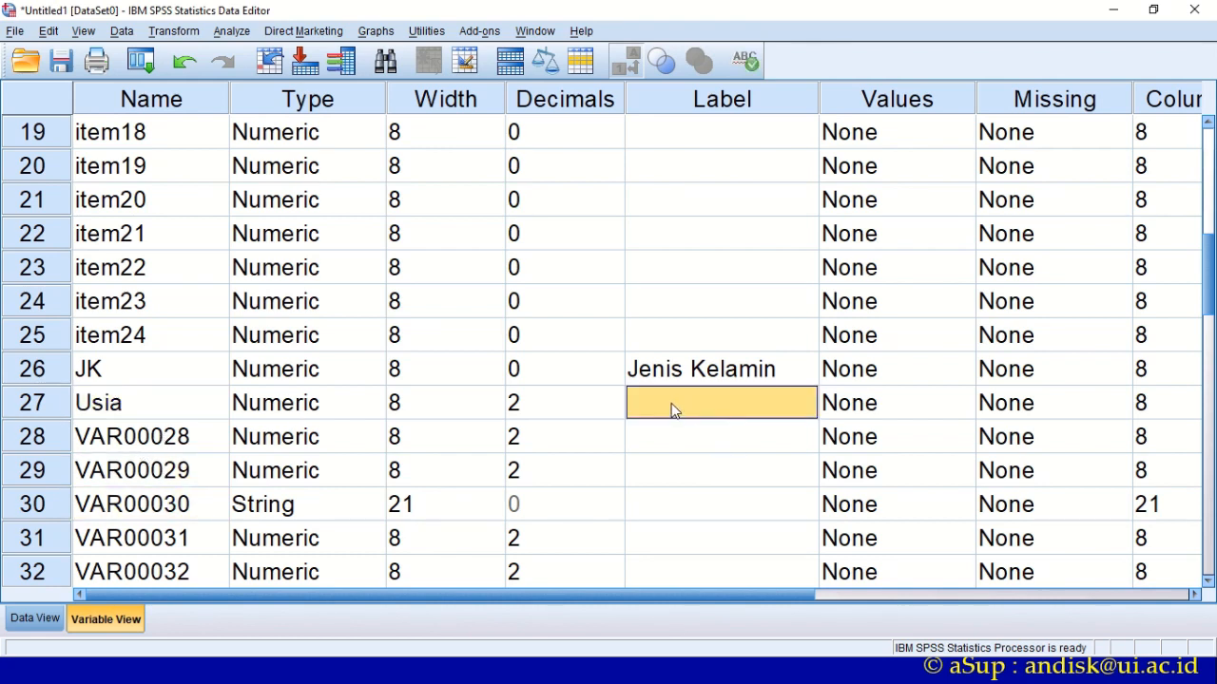
pyautogui.write('Usisa')
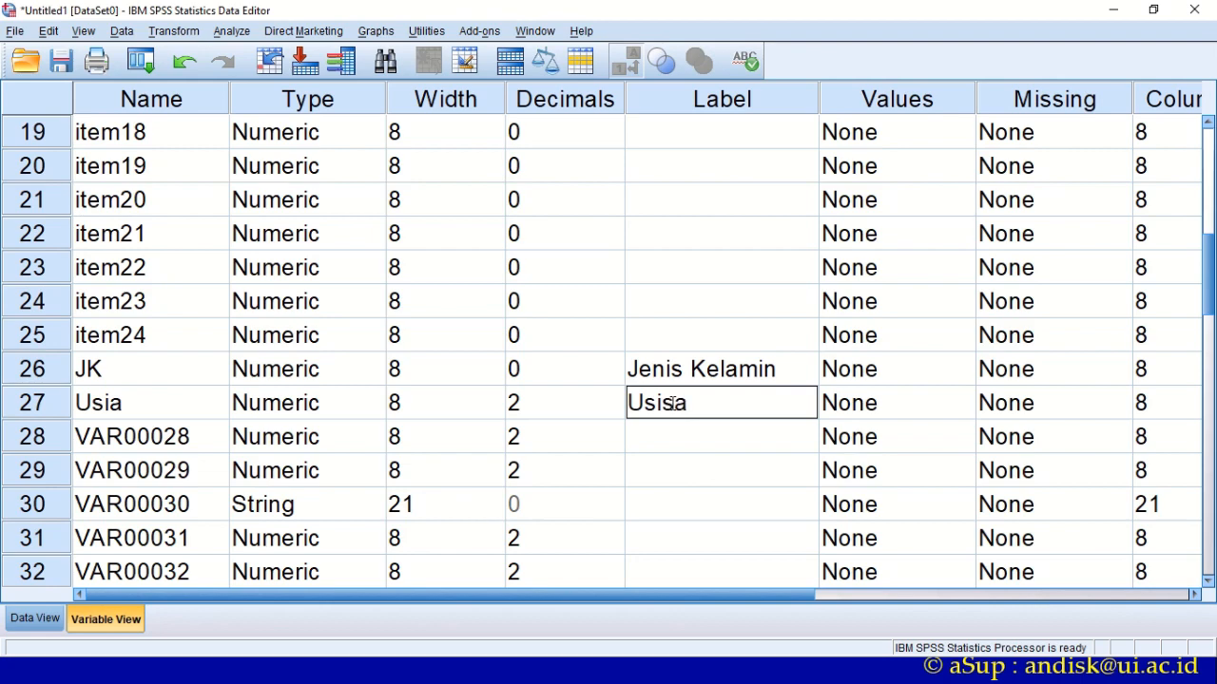
pyautogui.press('BackSpace')
pyautogui.press('BackSpace')
pyautogui.write('a')
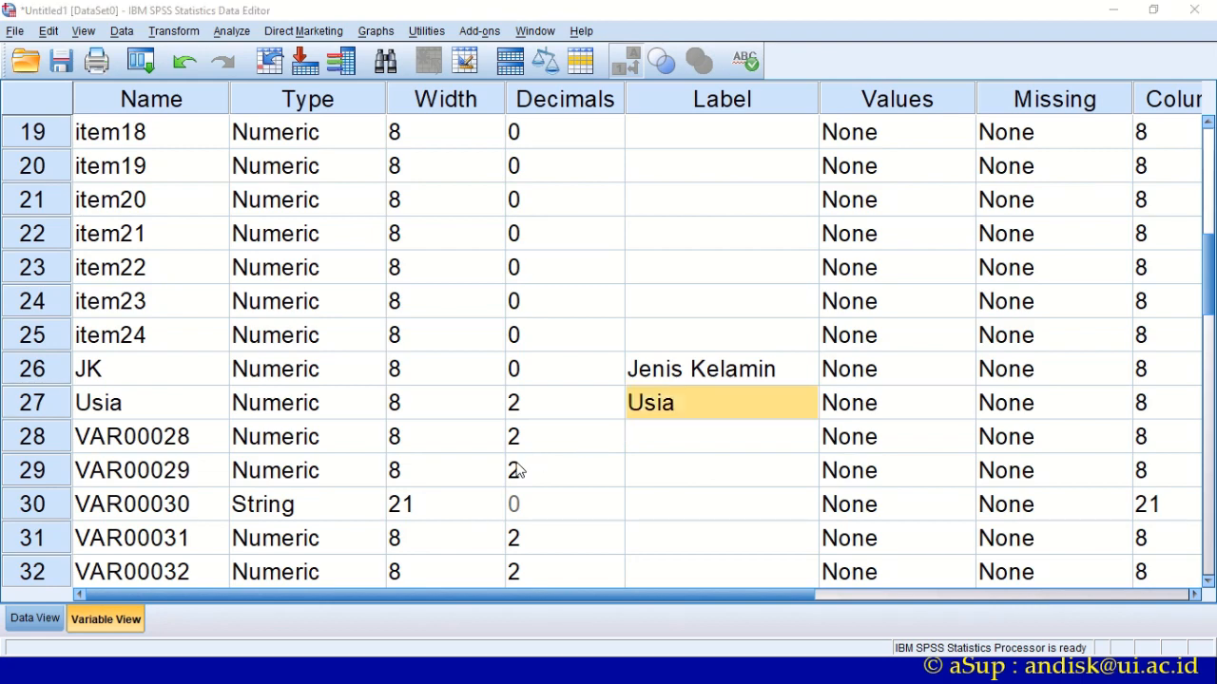
# - Consult the Kelas Psikologi Belajar column in Excel, and in SPSS name variable 28 Kelas with the label "Kelas Psibel"
pyautogui.hotkey('alt', 'Tab')
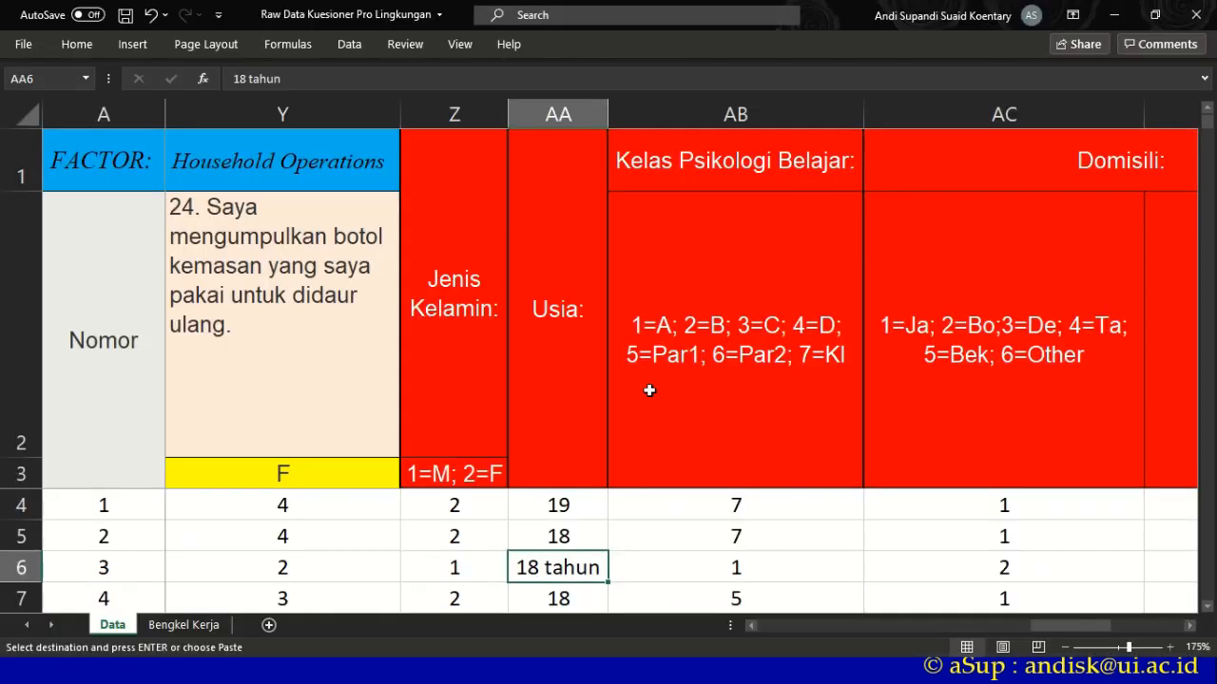
pyautogui.click(709, 155)
pyautogui.click(756, 352)
pyautogui.hotkey('alt', 'Tab')
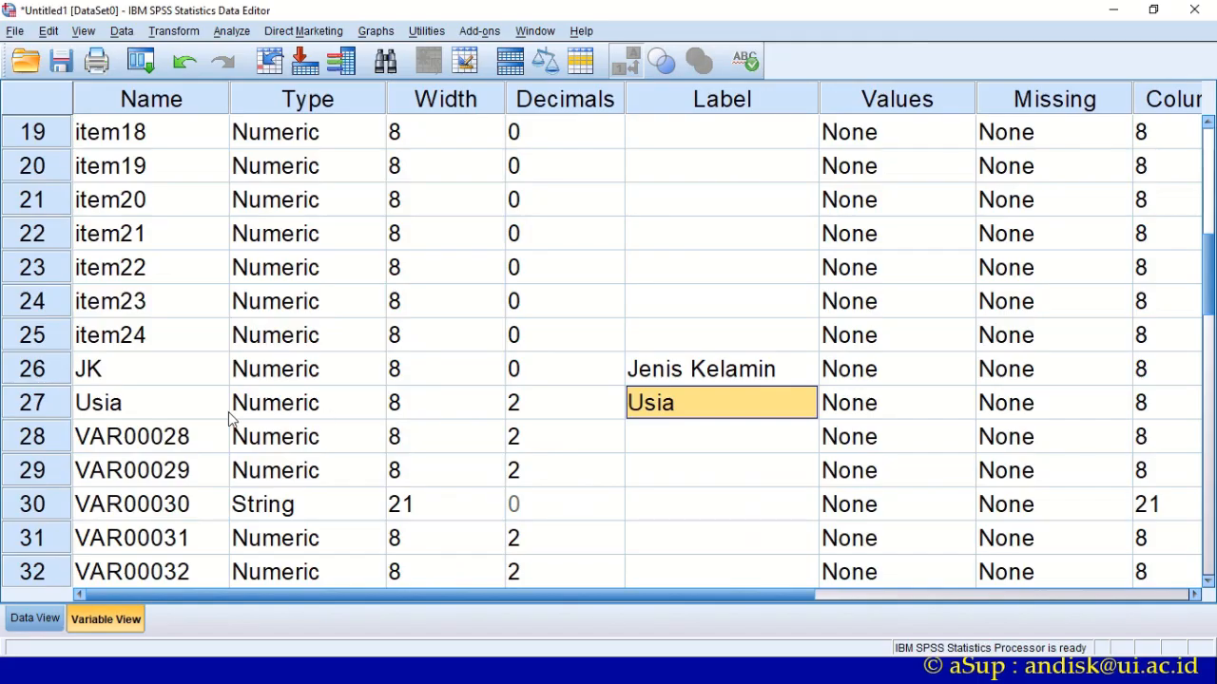
pyautogui.click(86, 448)
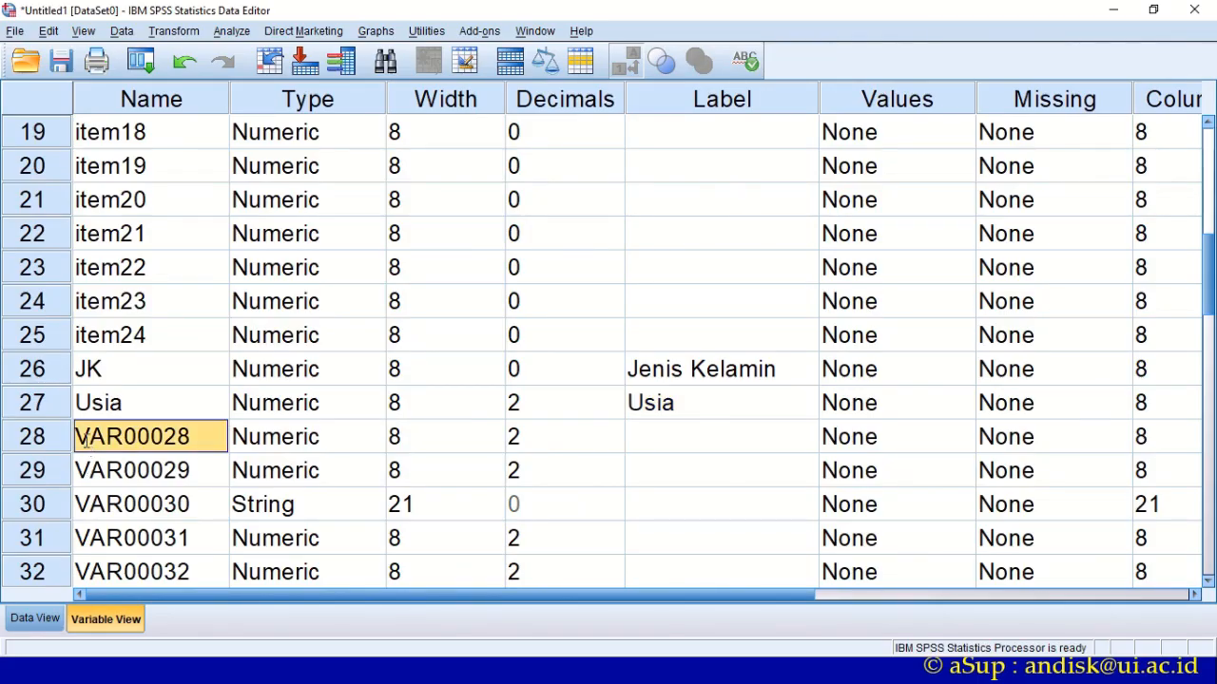
pyautogui.write('Kelas')
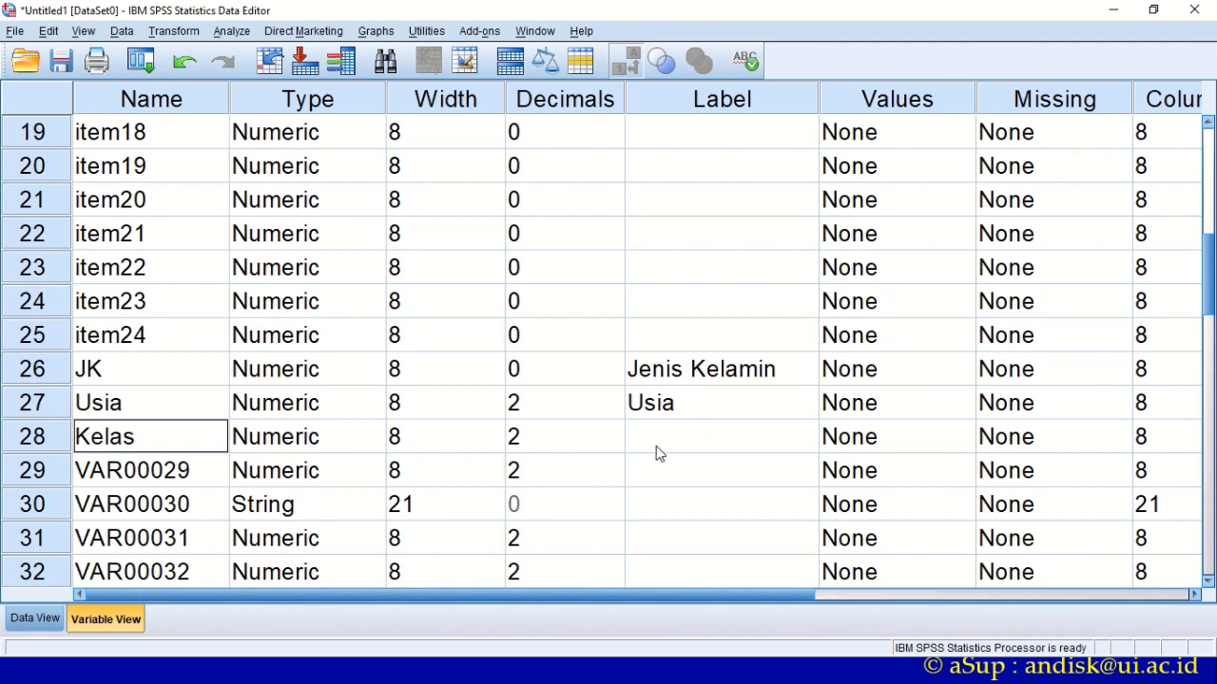
pyautogui.click(658, 447)
pyautogui.write('Kelas')
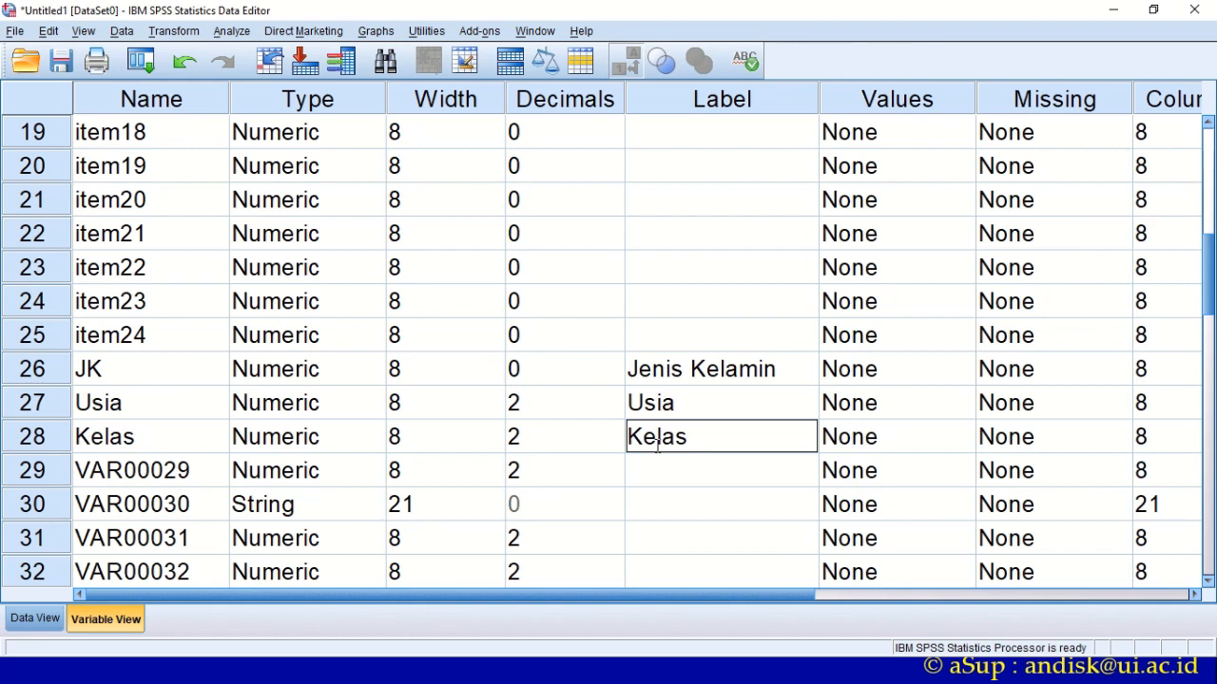
pyautogui.write(' Psibel')
# - Extend the name of variable 28 to Kelas_Psibel
pyautogui.doubleClick(164, 451)
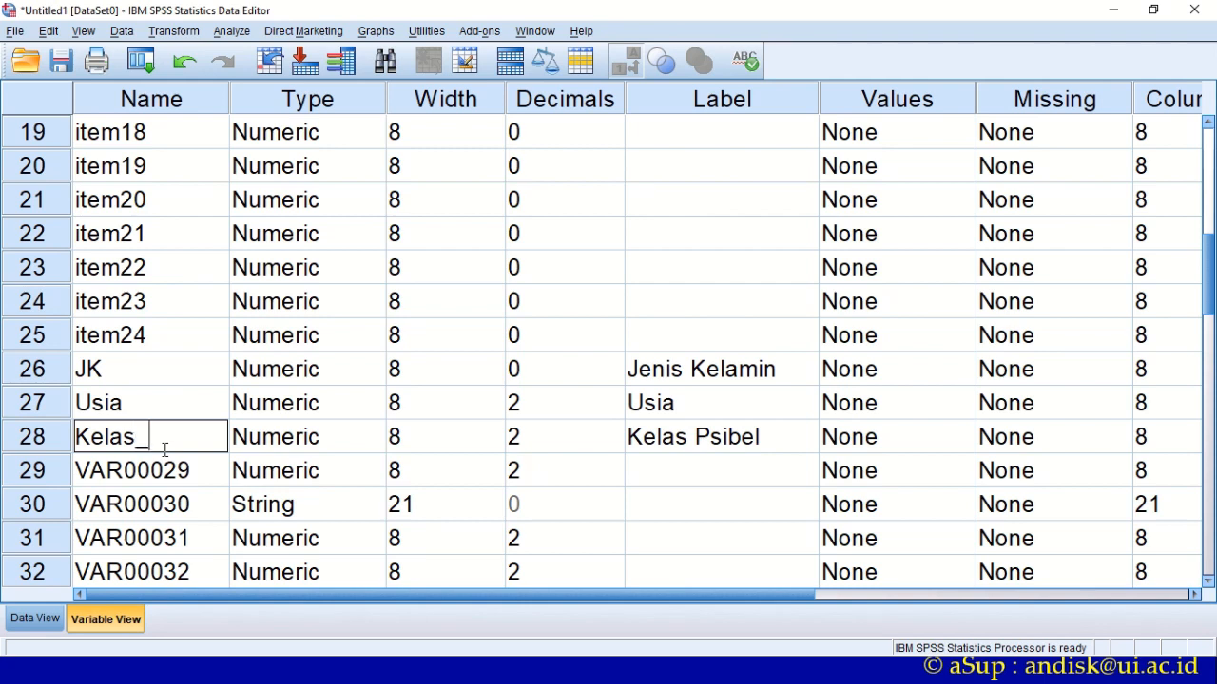
pyautogui.write('_Psibel')
pyautogui.click(158, 512)
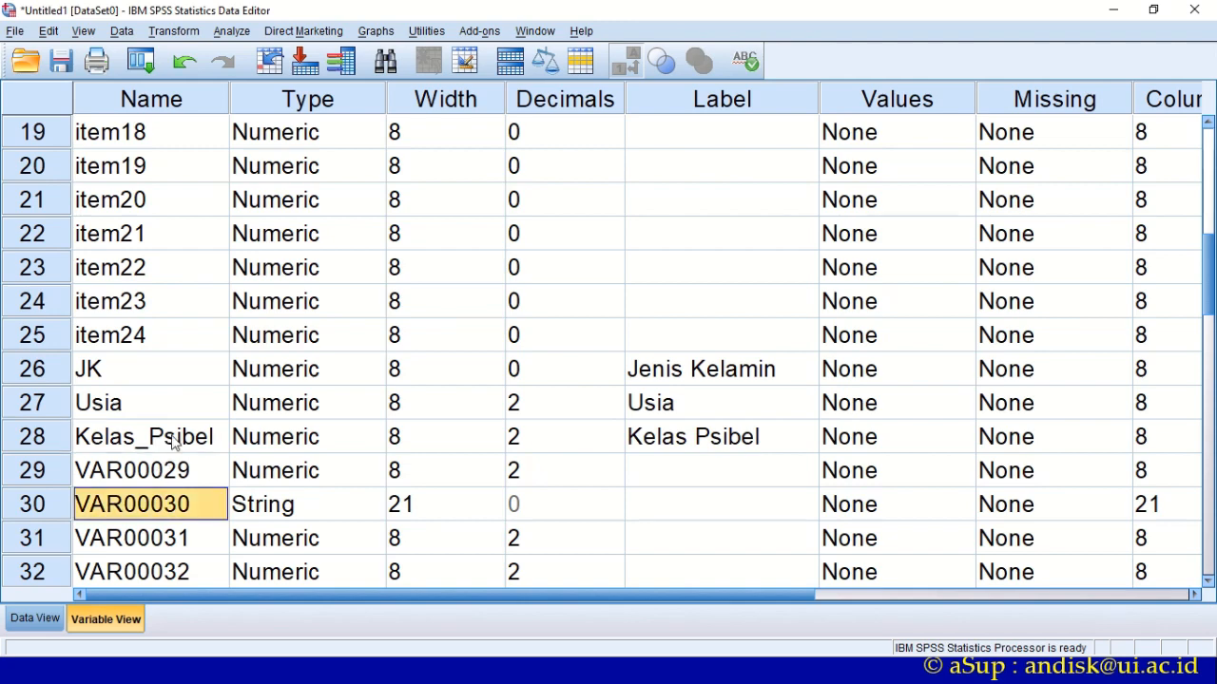
# - Try to rename variable 28 as "Kelas Psibel", with a space instead of the underscore
pyautogui.click(146, 91)
pyautogui.scroll(-8, 157, 280)
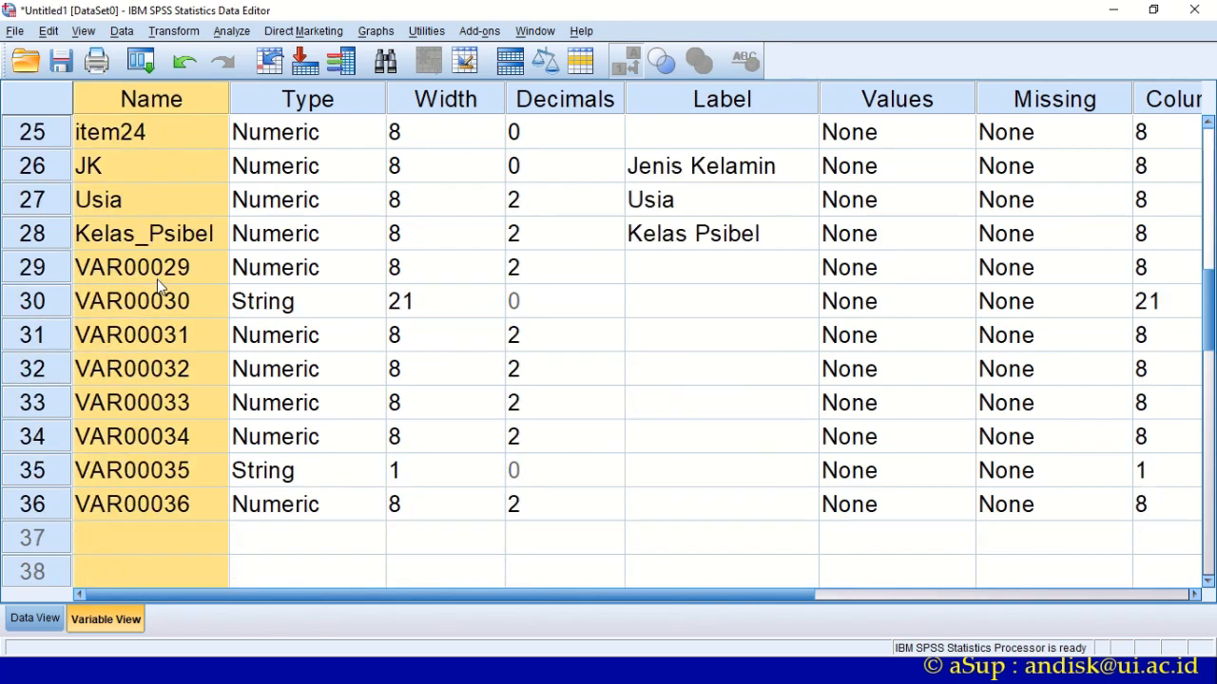
pyautogui.doubleClick(149, 236)
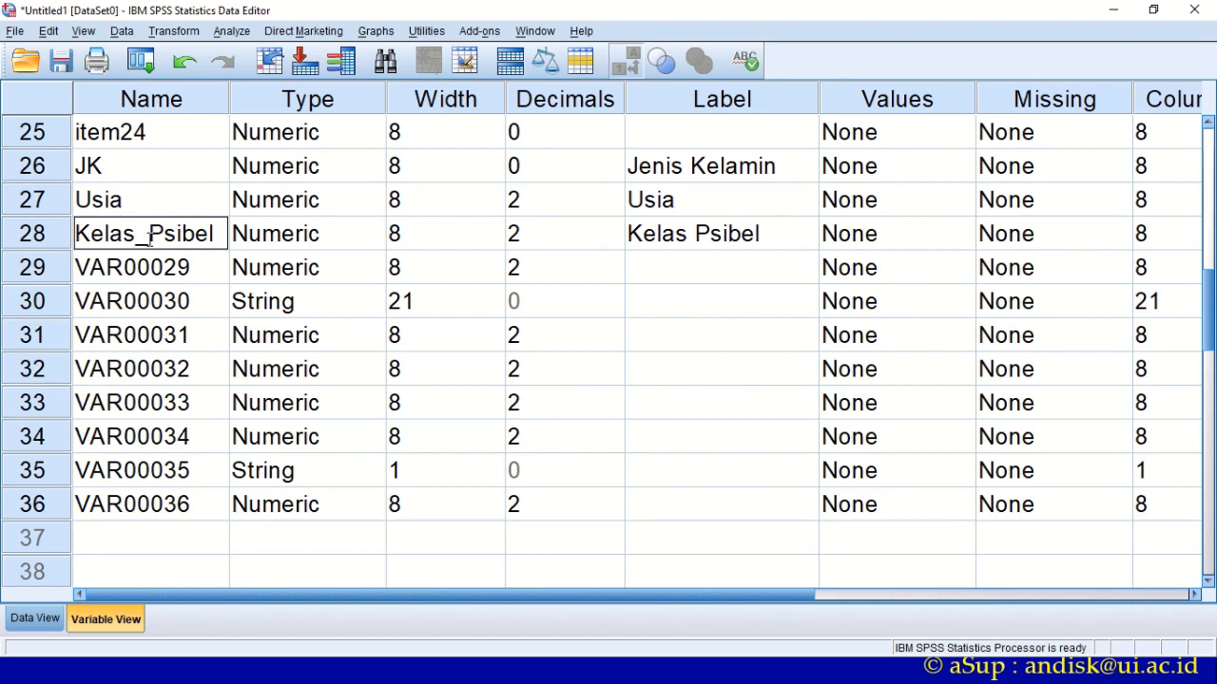
pyautogui.press('BackSpace')
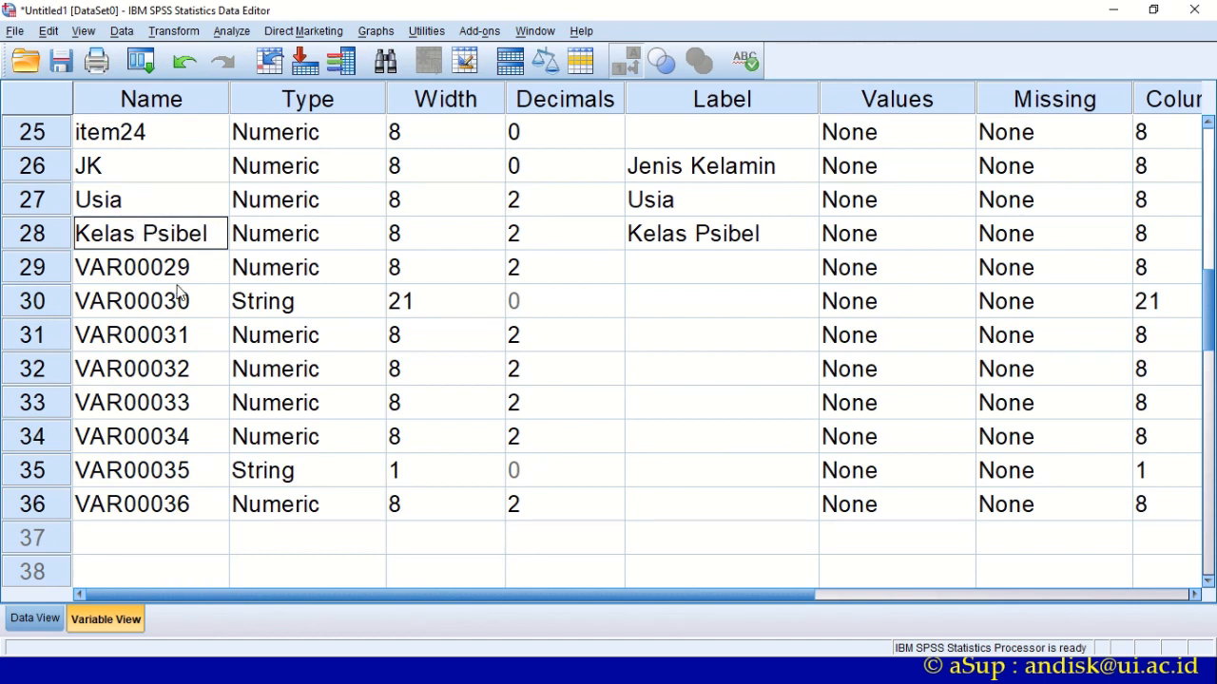
pyautogui.click(681, 235)
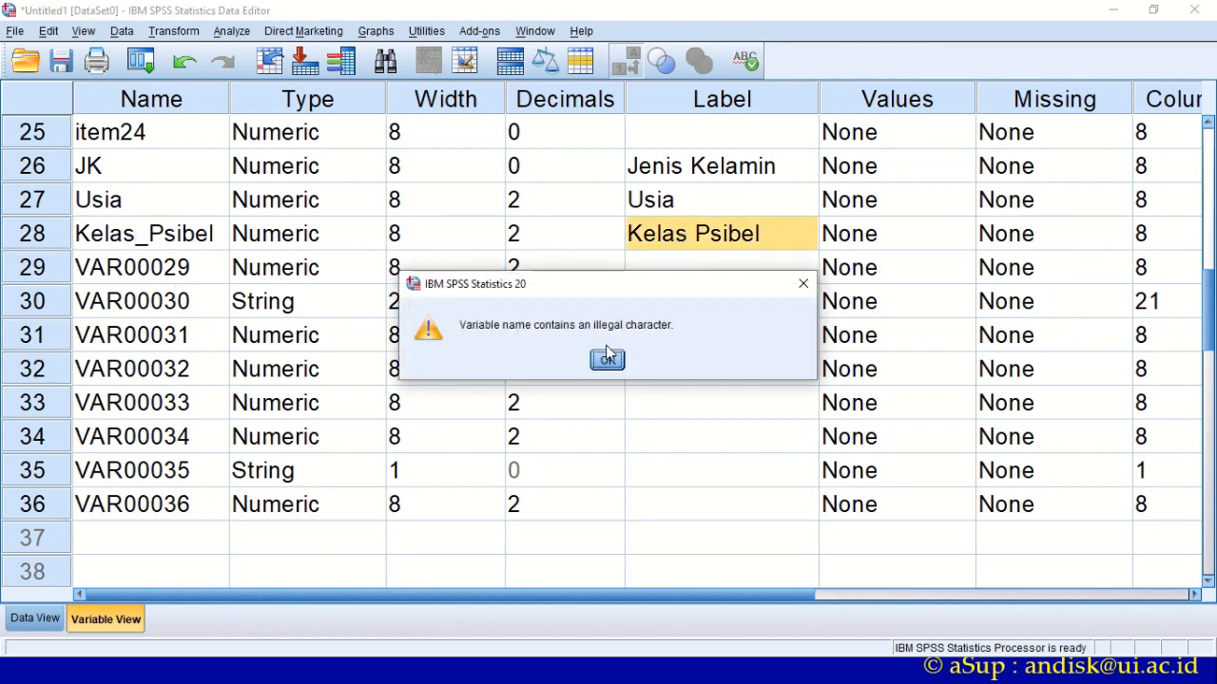
pyautogui.click(608, 360)
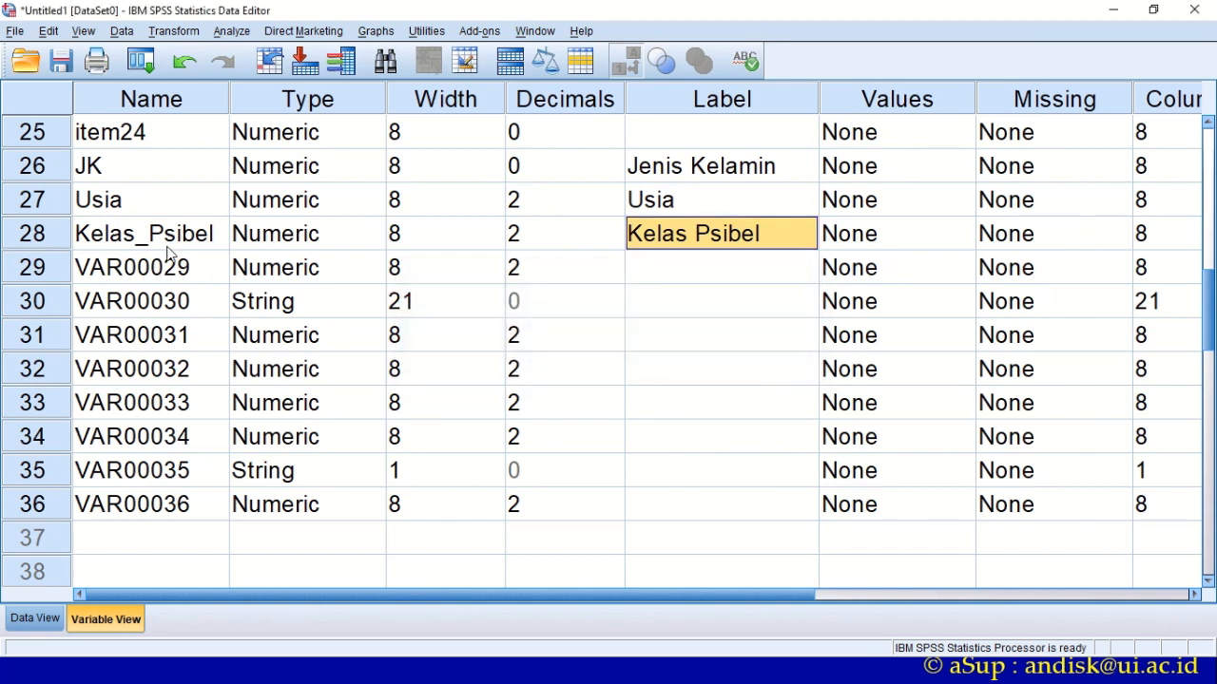
pyautogui.click(106, 243)
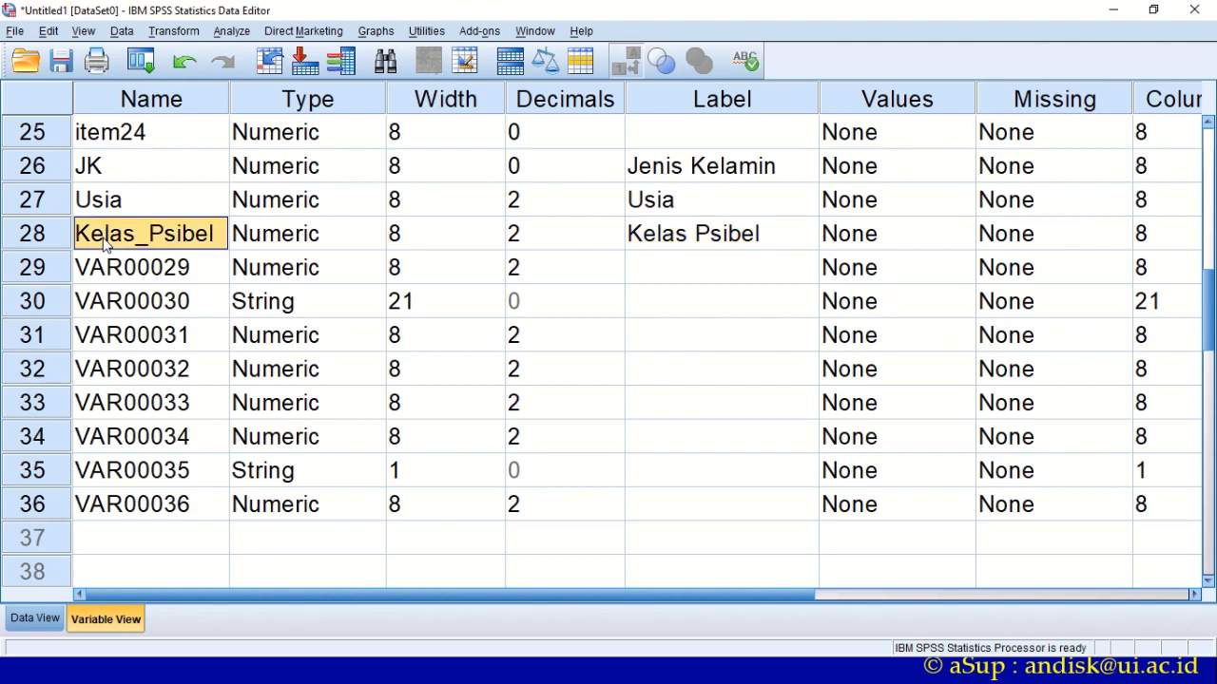
# - Switch to Excel and look through the Domisili code column and its accompanying "other" column
pyautogui.hotkey('alt', 'Tab')
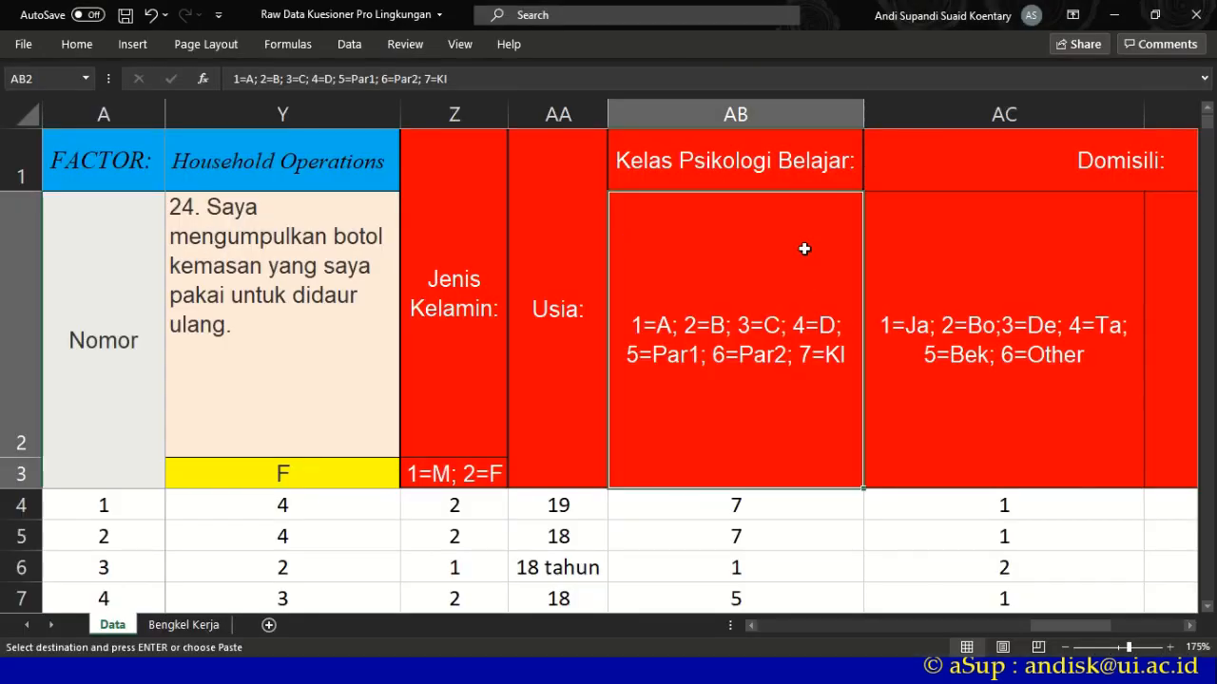
pyautogui.click(945, 331)
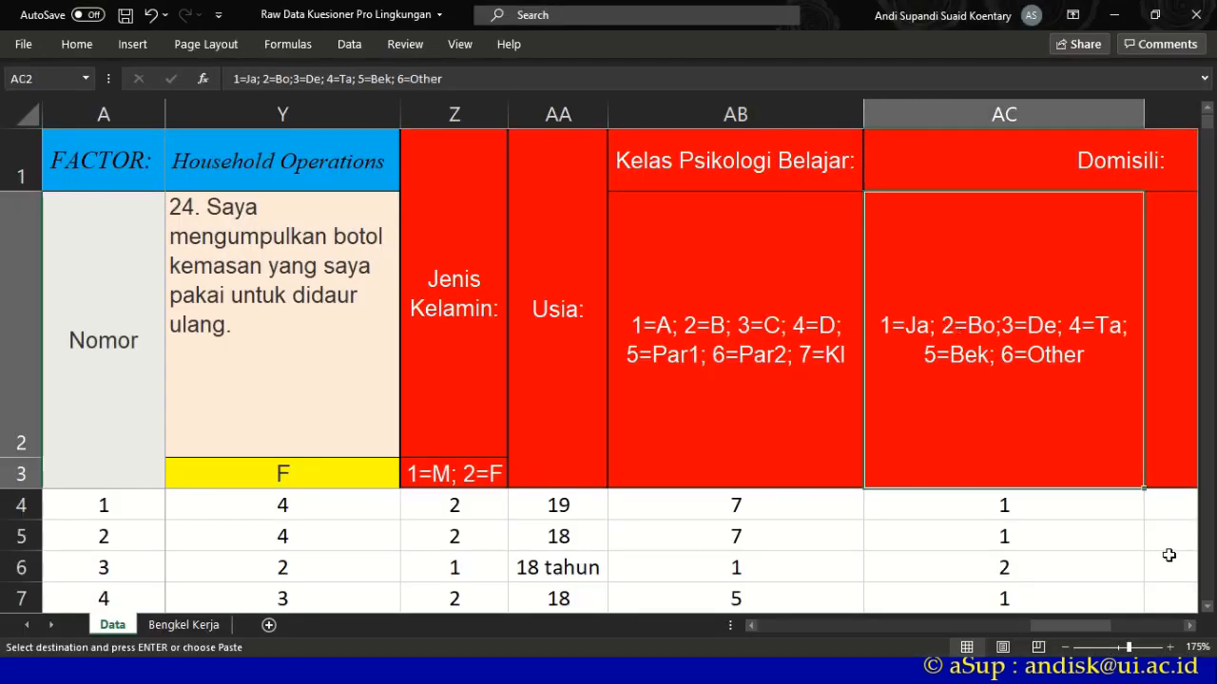
pyautogui.doubleClick(1188, 625)
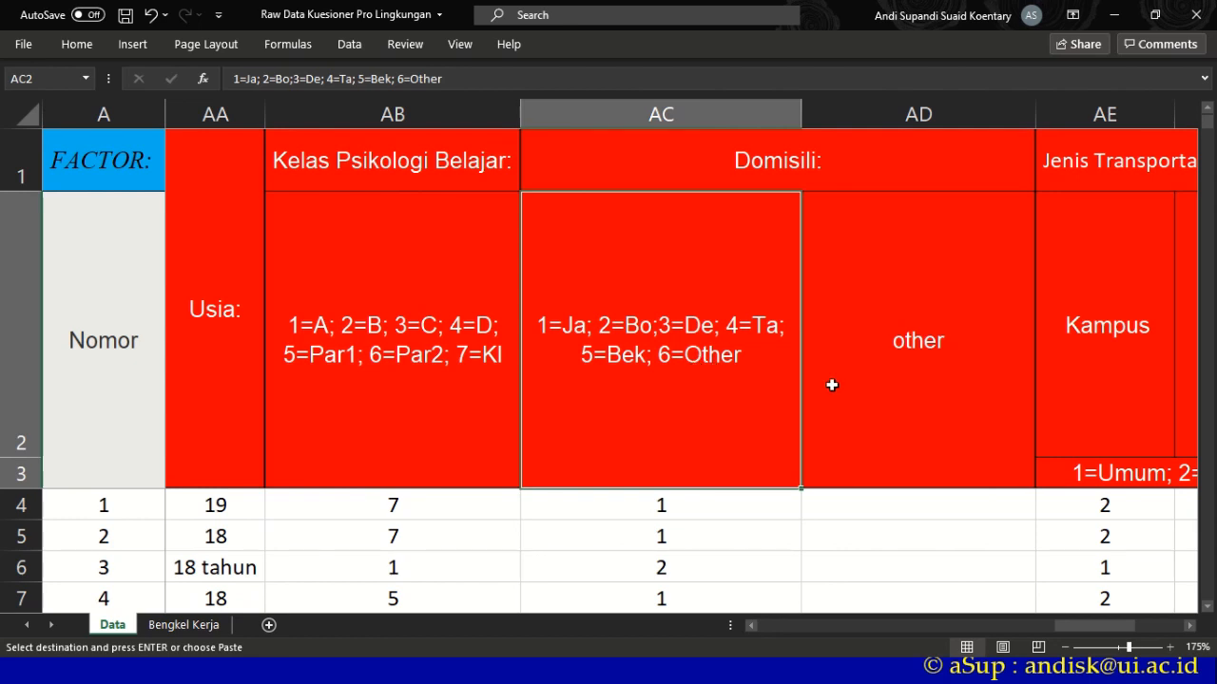
pyautogui.click(877, 384)
pyautogui.scroll(-4, 878, 385)
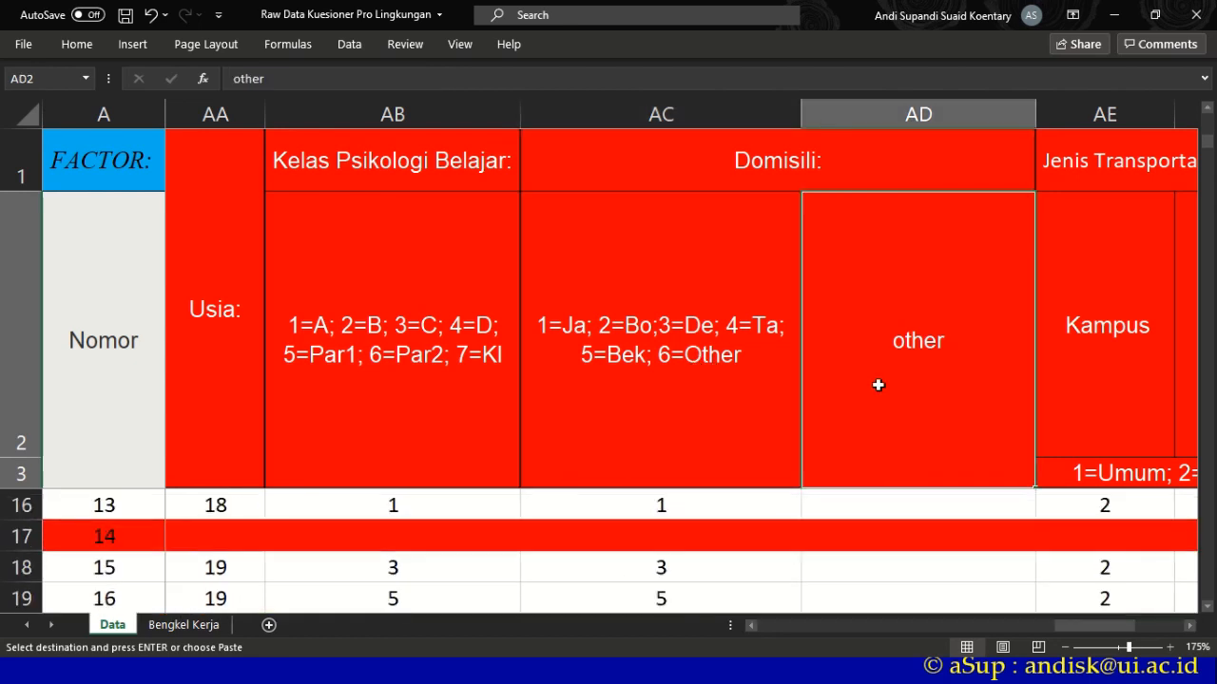
pyautogui.scroll(2, 882, 402)
pyautogui.keyDown('ctrl'); pyautogui.scroll(-4, 921, 506); pyautogui.keyUp('ctrl')
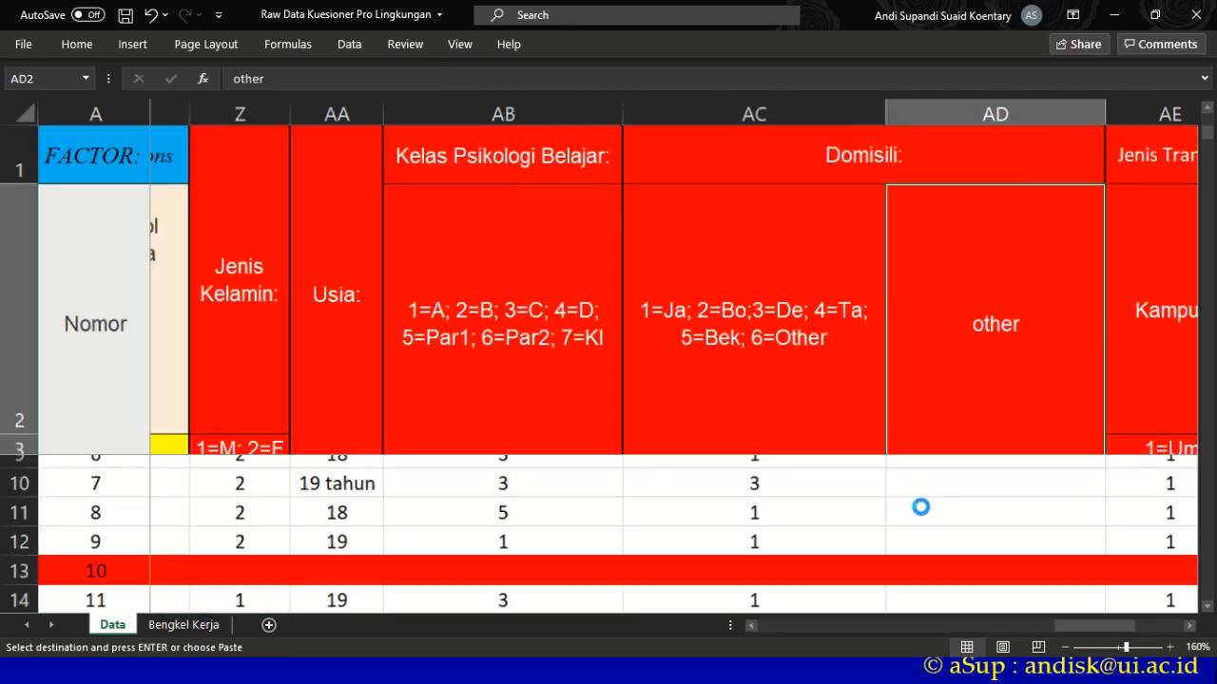
pyautogui.scroll(-13, 726, 472)
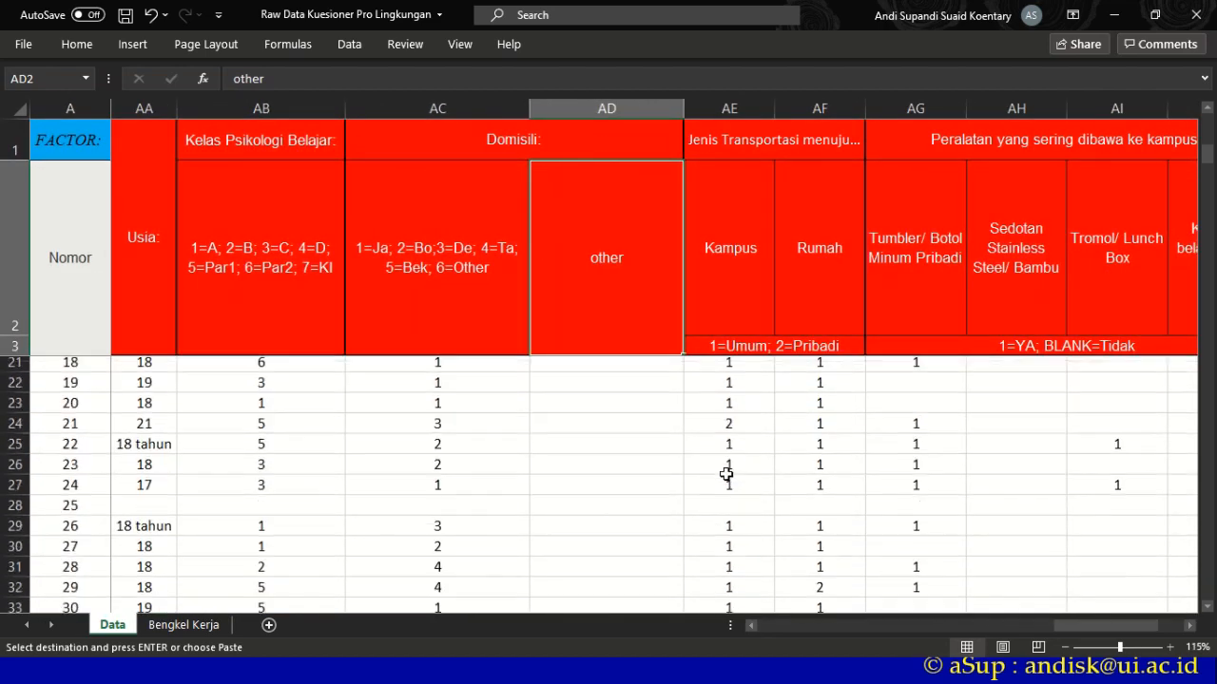
# - Examine the filled-in "other" domicile entries in rows 53 and 57 and the Domisili code beside the row 57 entry
pyautogui.click(611, 455)
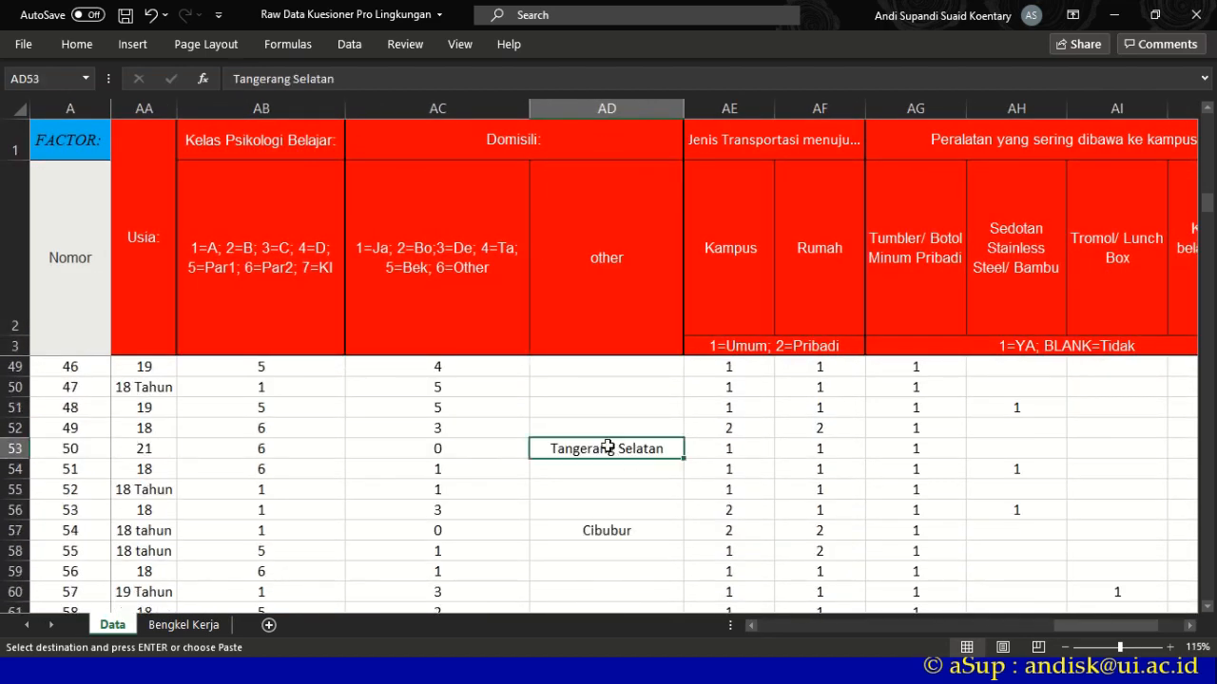
pyautogui.click(622, 531)
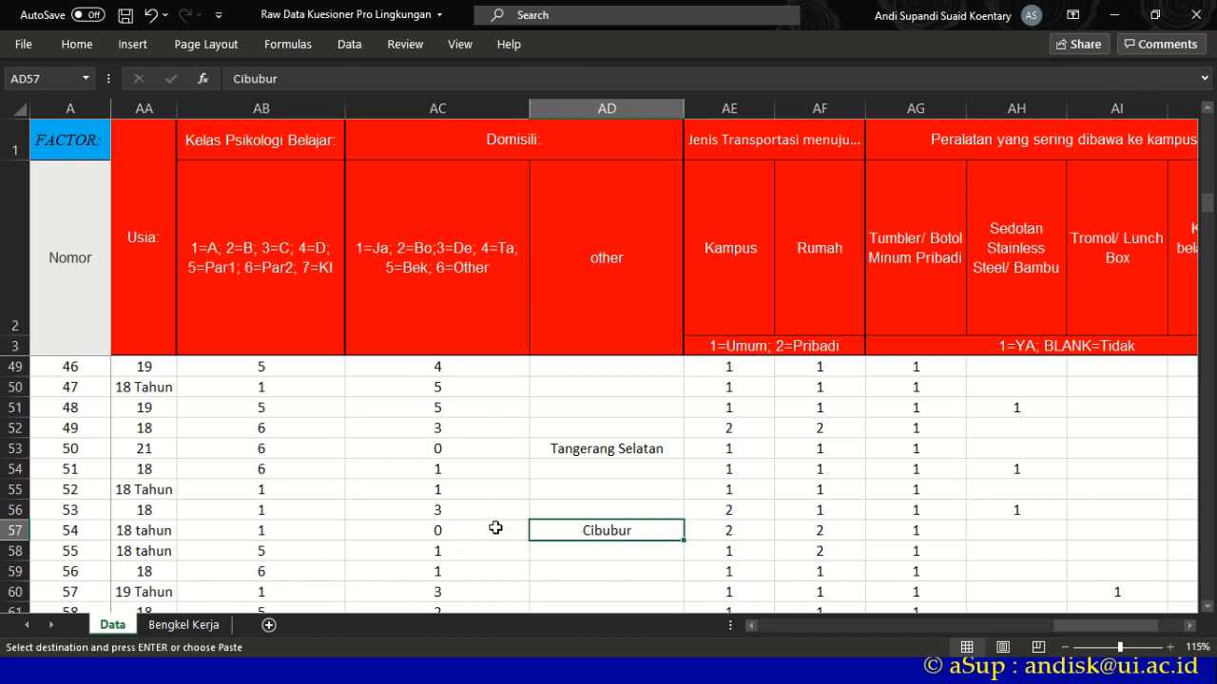
pyautogui.scroll(2, 706, 524)
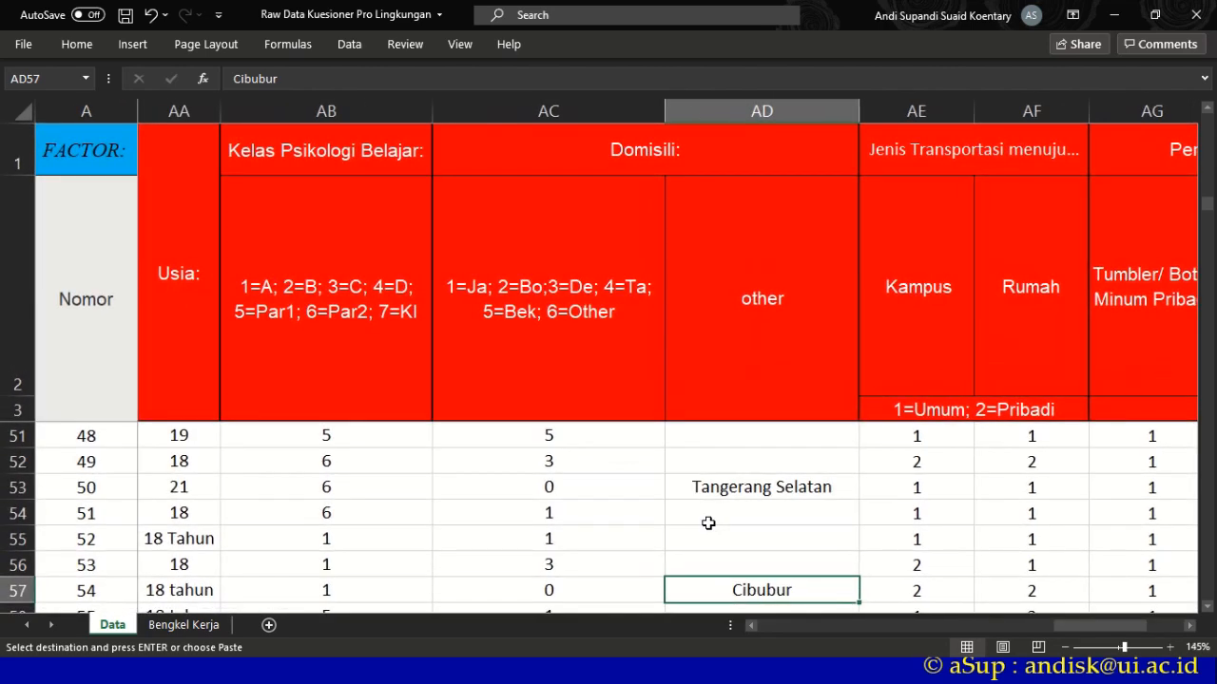
pyautogui.scroll(3, 708, 523)
pyautogui.scroll(-1, 708, 523)
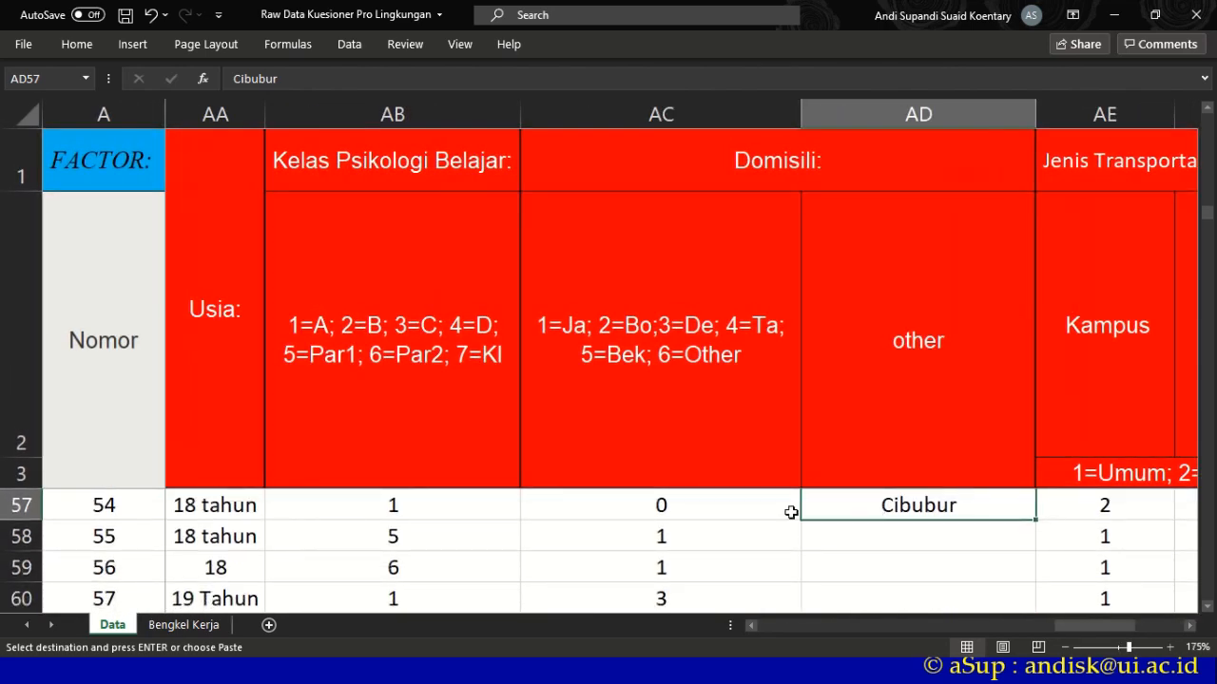
pyautogui.click(716, 510)
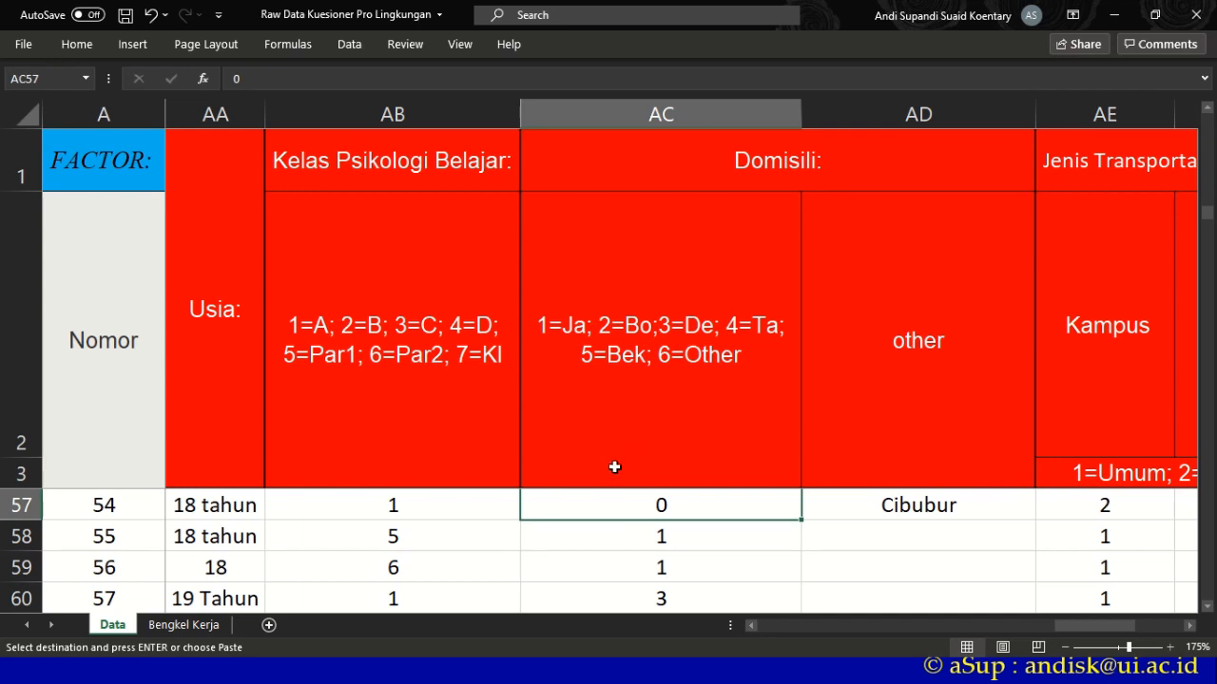
# - Recheck the two Domisili column headings in Excel, and in SPSS rename variable 29 as Domisili1
pyautogui.hotkey('alt', 'Tab')
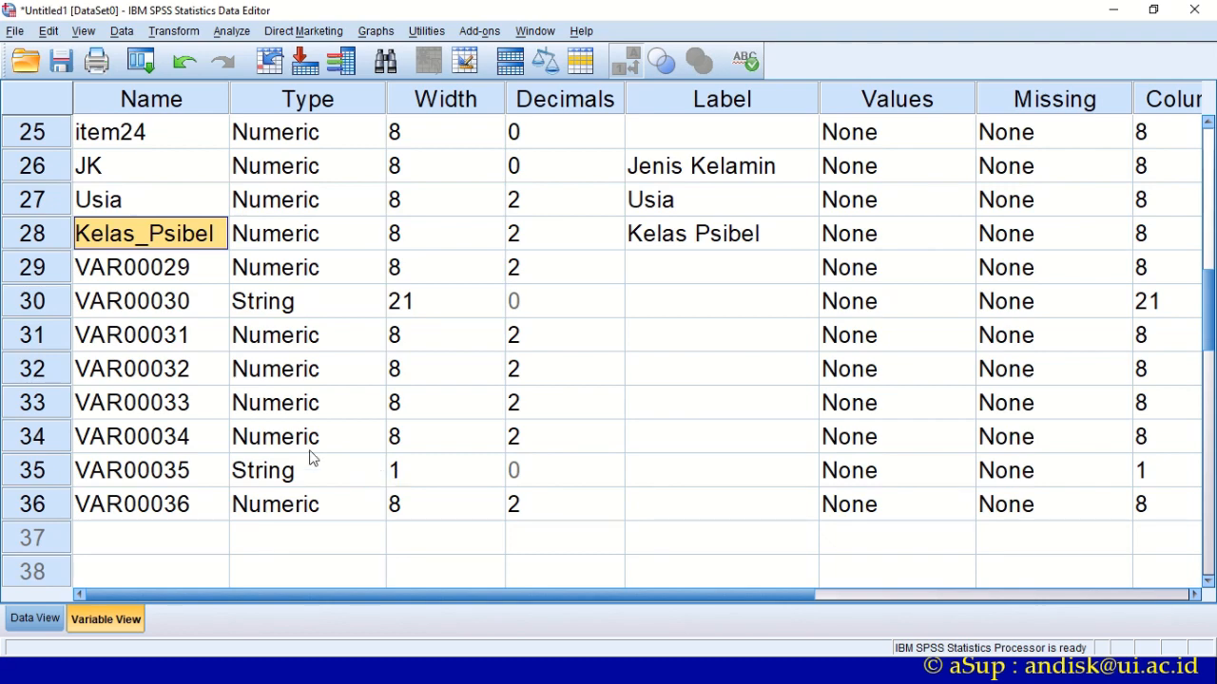
pyautogui.hotkey('alt', 'Tab')
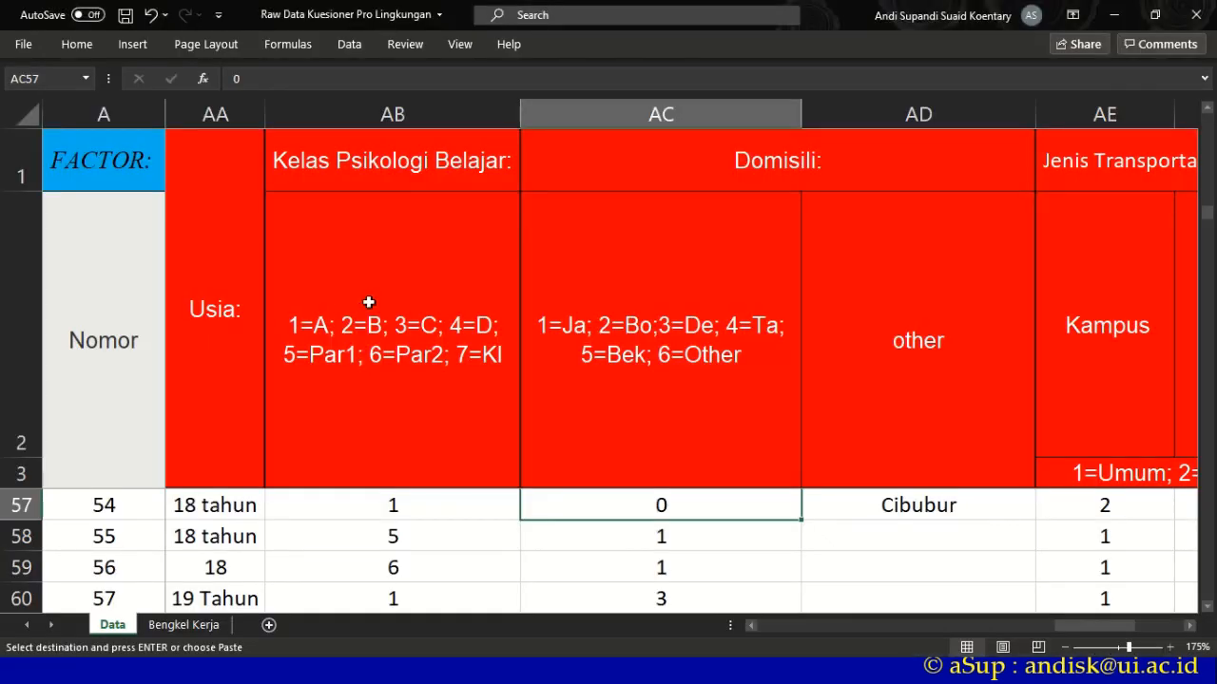
pyautogui.click(634, 353)
pyautogui.click(868, 357)
pyautogui.hotkey('alt', 'Tab')
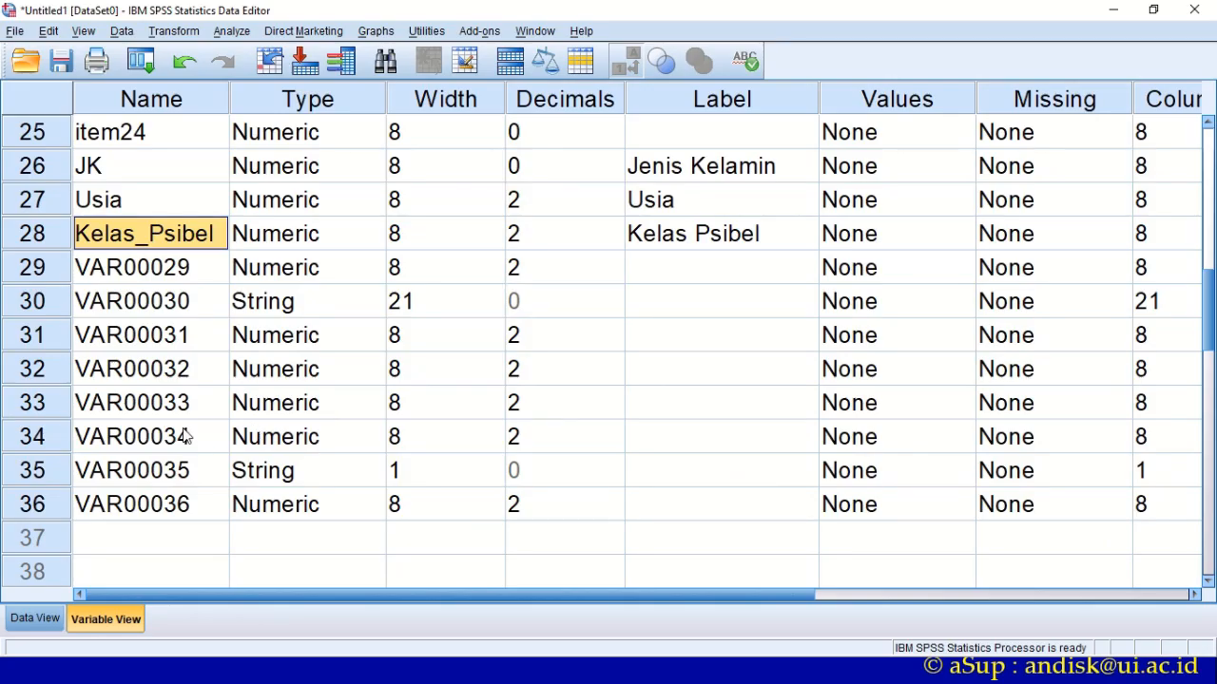
pyautogui.click(176, 280)
pyautogui.write('Dimi]=')
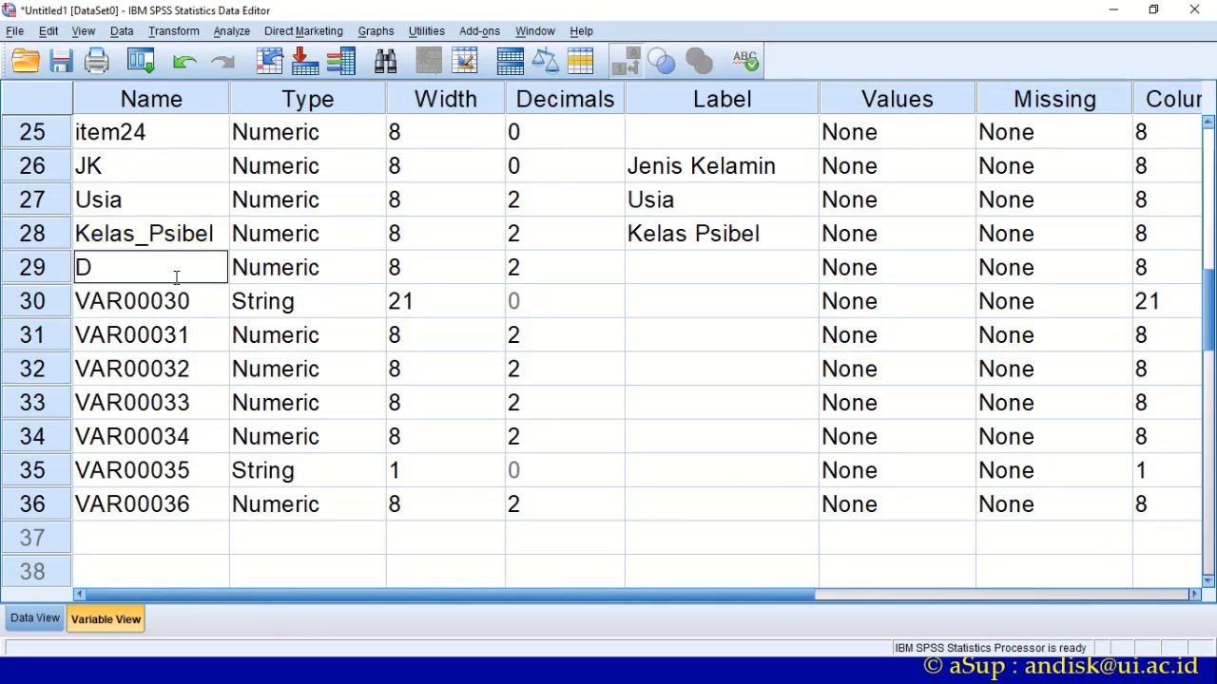
pyautogui.press('BackSpace')
pyautogui.press('BackSpace')
pyautogui.press('BackSpace')
pyautogui.press('BackSpace')
pyautogui.press('BackSpace')
pyautogui.write('omisili1')
# - Rename variable 30, the string variable below Domisili1, as Domisili2
pyautogui.click(110, 306)
pyautogui.write('Domisili')
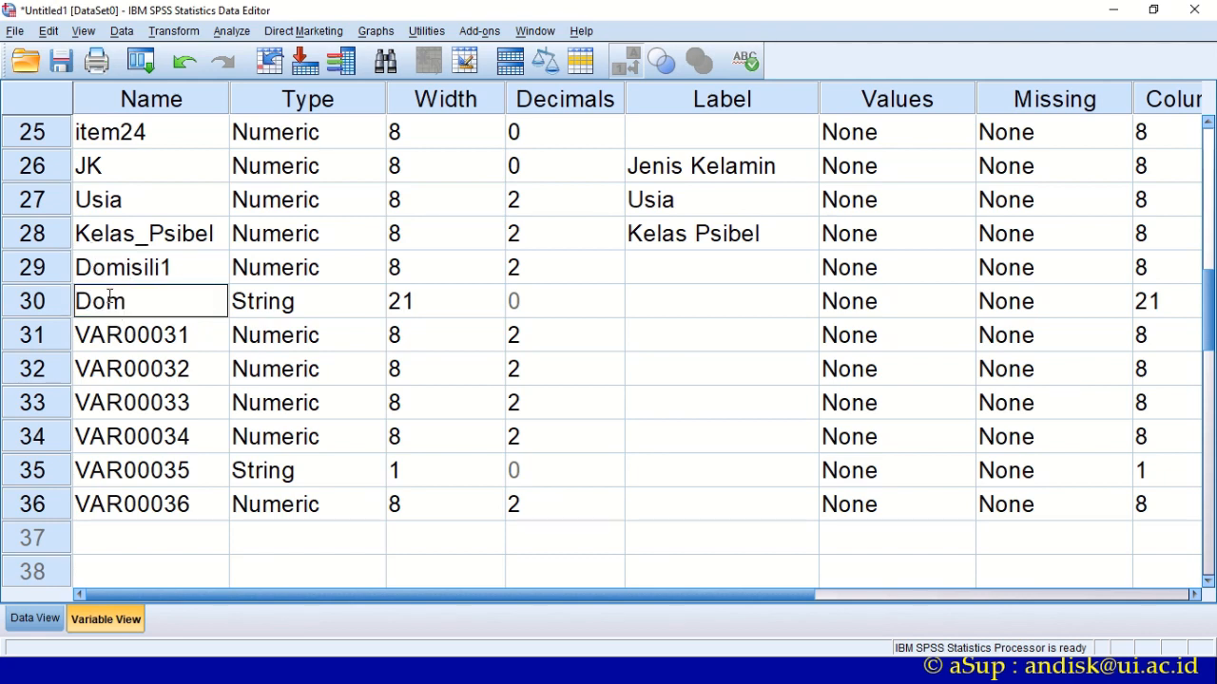
pyautogui.write('2')
# - Consult the Jenis Transportasi columns in Excel, and in SPSS rename variable 31 as Transport_ke_, dismissing the name warning
pyautogui.hotkey('alt', 'Tab')
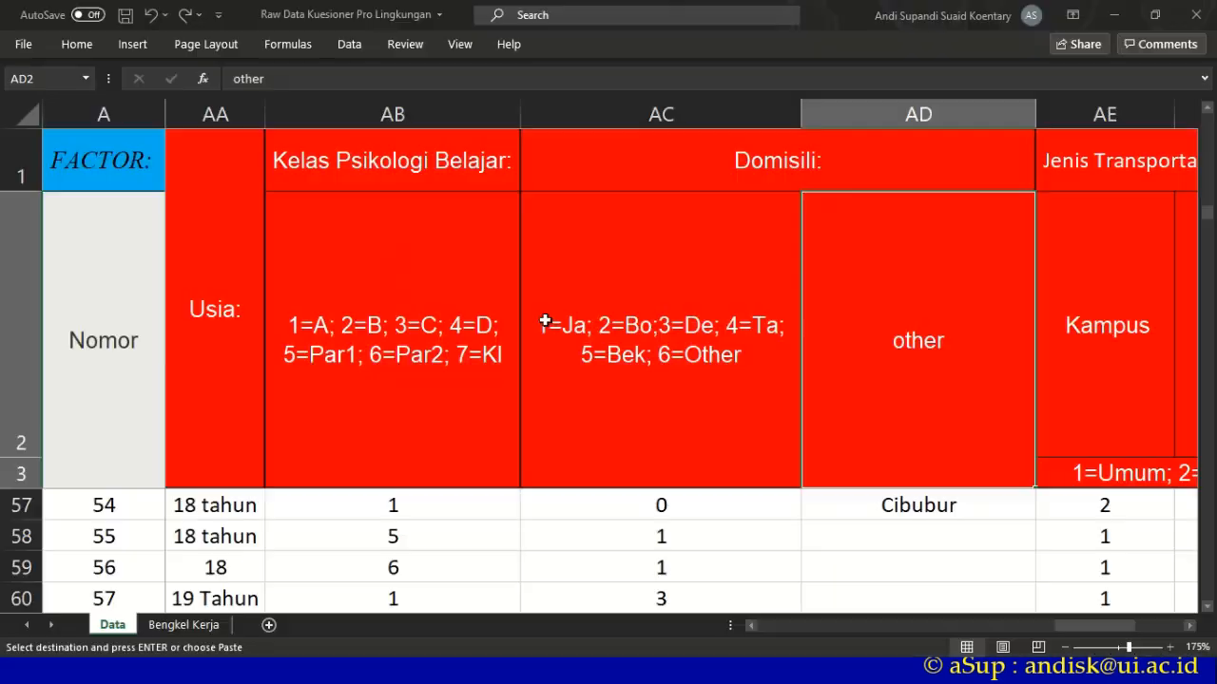
pyautogui.press('Right')
pyautogui.press('Right')
pyautogui.press('Right')
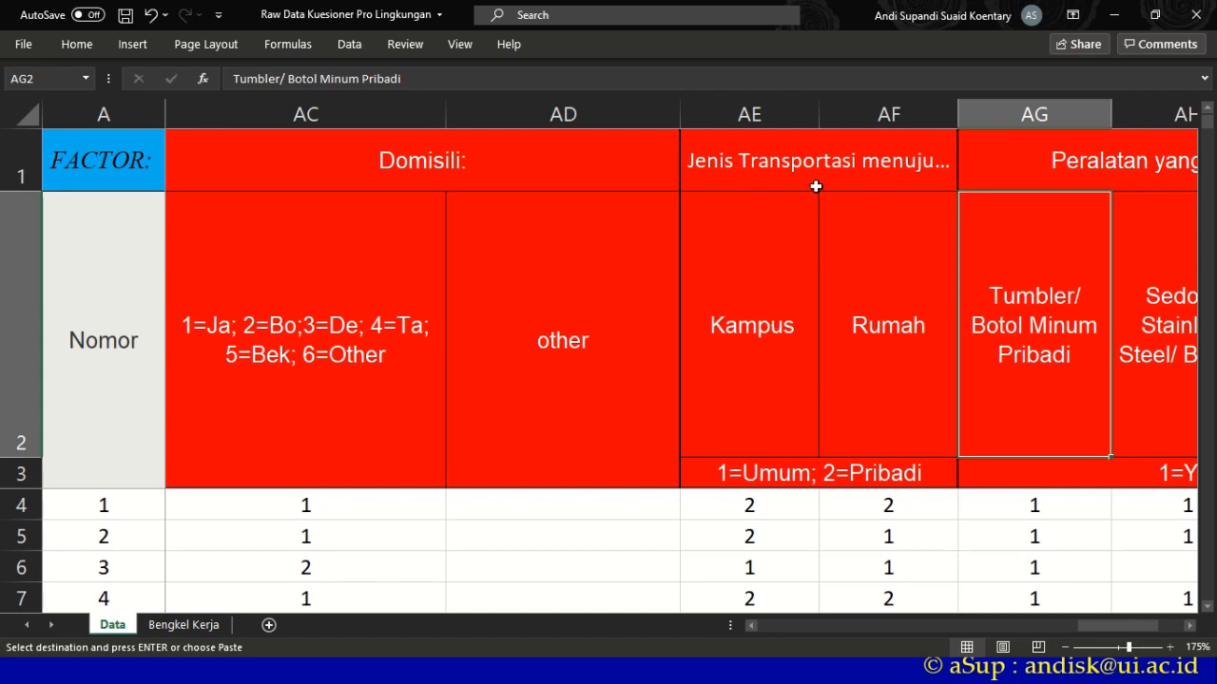
pyautogui.hotkey('alt', 'Tab')
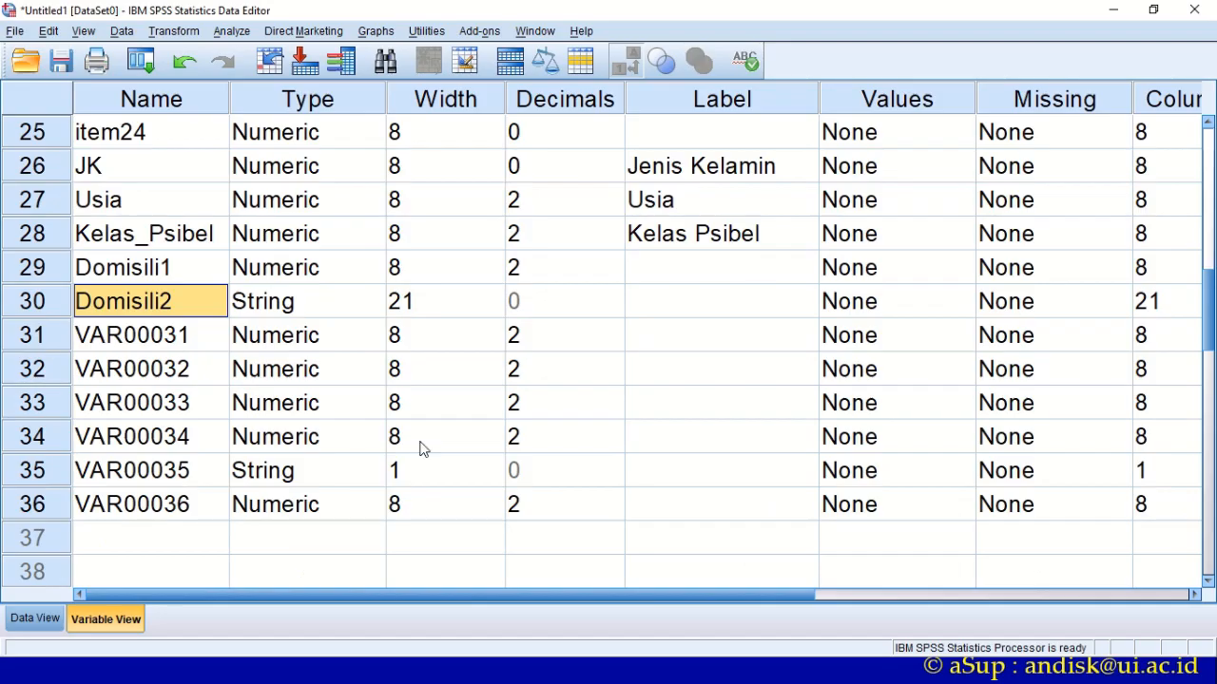
pyautogui.click(143, 344)
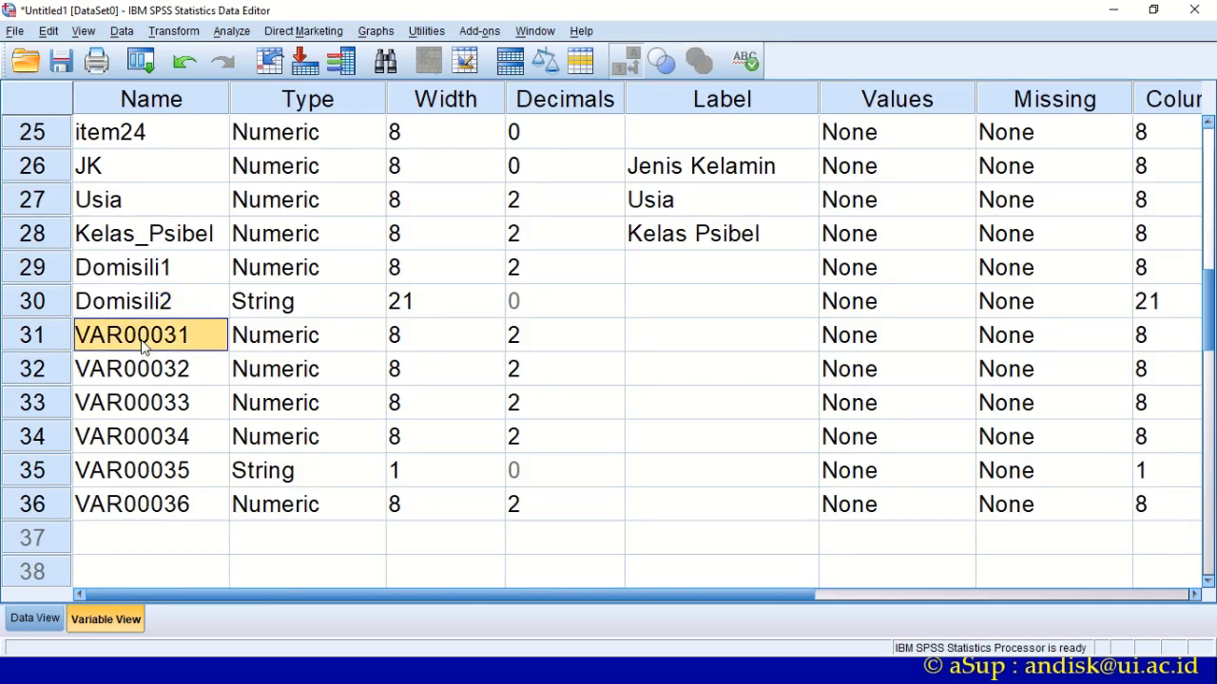
pyautogui.write('Tranpo')
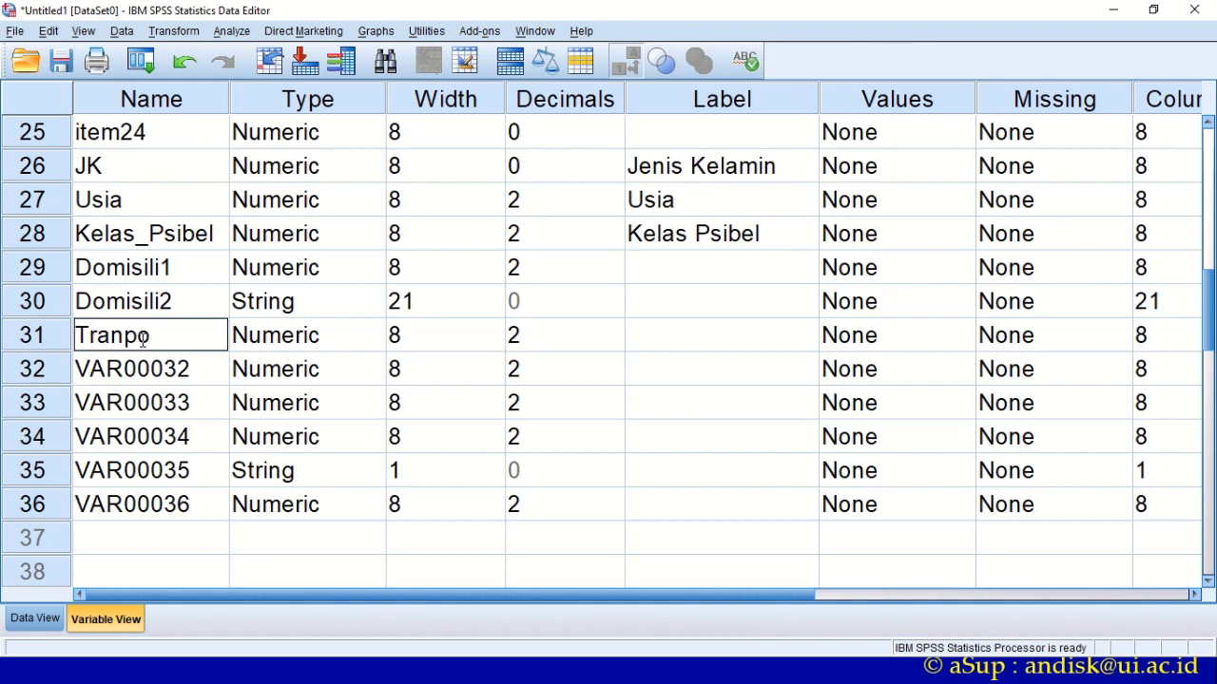
pyautogui.write('rr')
pyautogui.click(124, 334)
pyautogui.write('sporr')
pyautogui.click(189, 339)
pyautogui.press('BackSpace')
pyautogui.write('t_k')
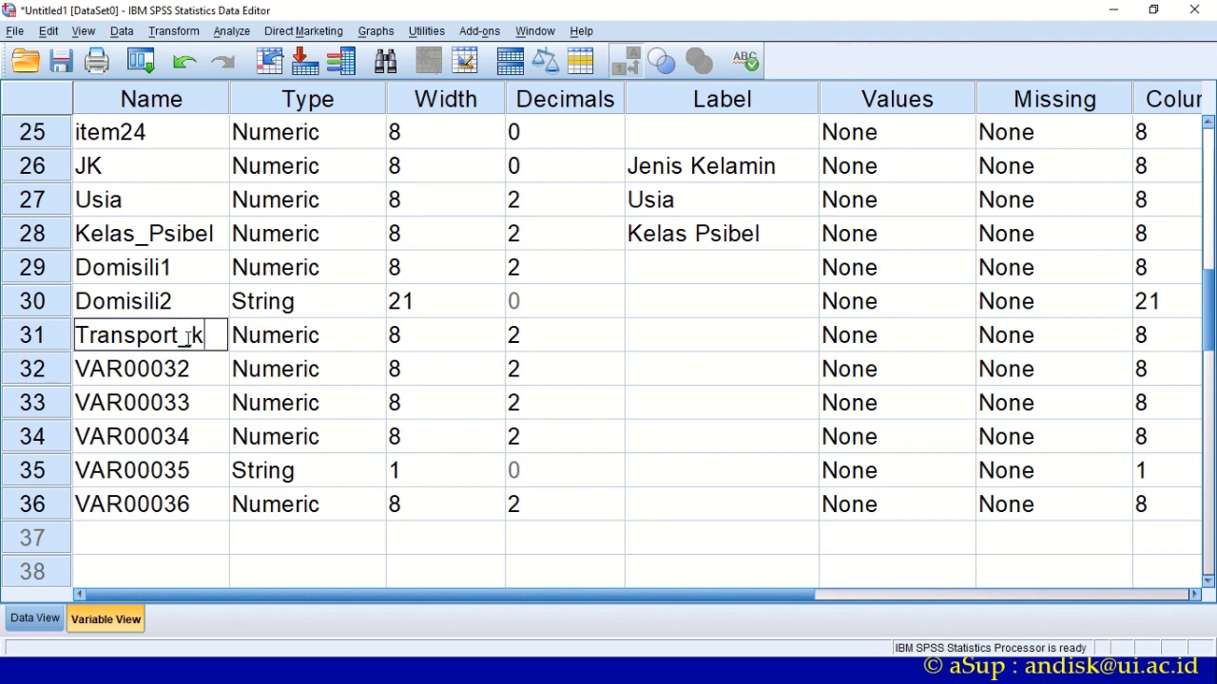
pyautogui.write('e')
pyautogui.hotkey('alt', 'Tab')
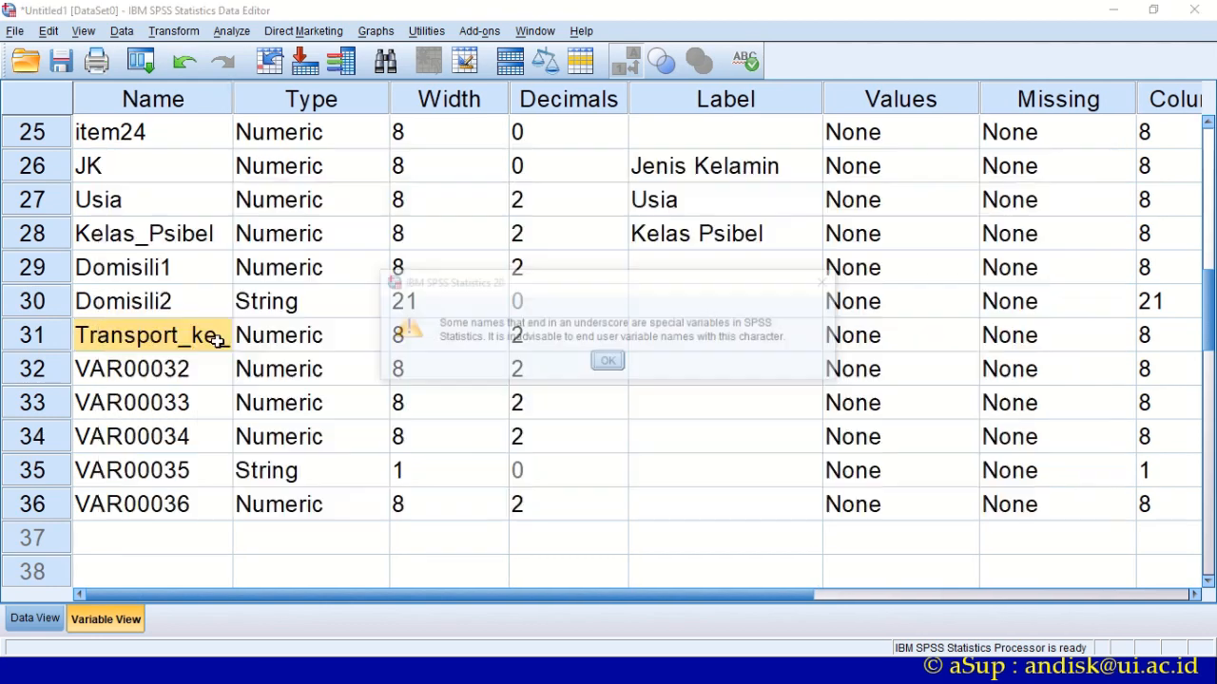
pyautogui.hotkey('alt', 'Tab')
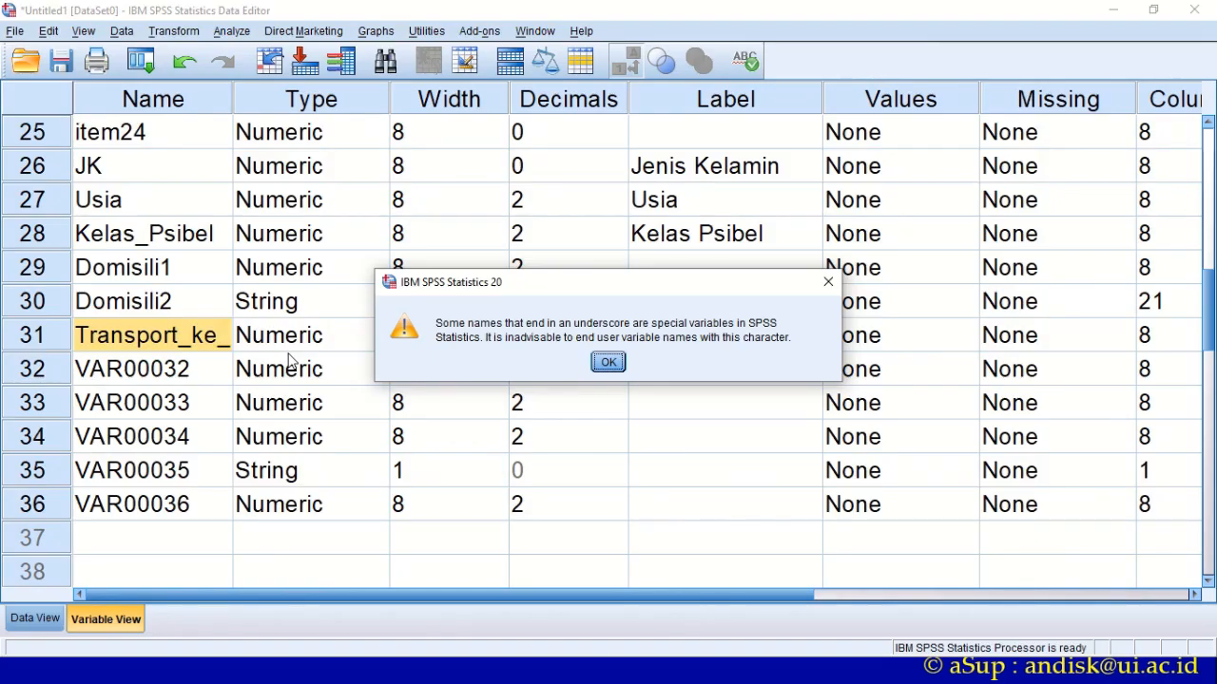
pyautogui.click(608, 364)
# - Extend the name of variable 31 to Transport_ke_Kampus
pyautogui.doubleClick(226, 336)
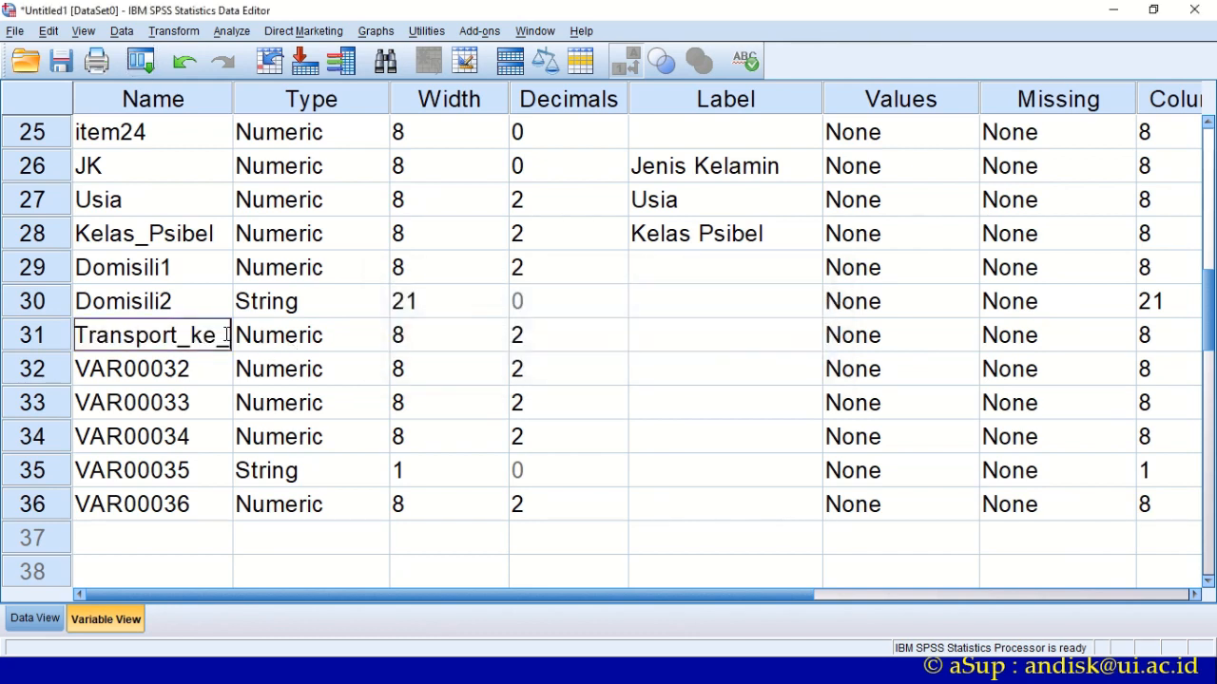
pyautogui.write('Ka')
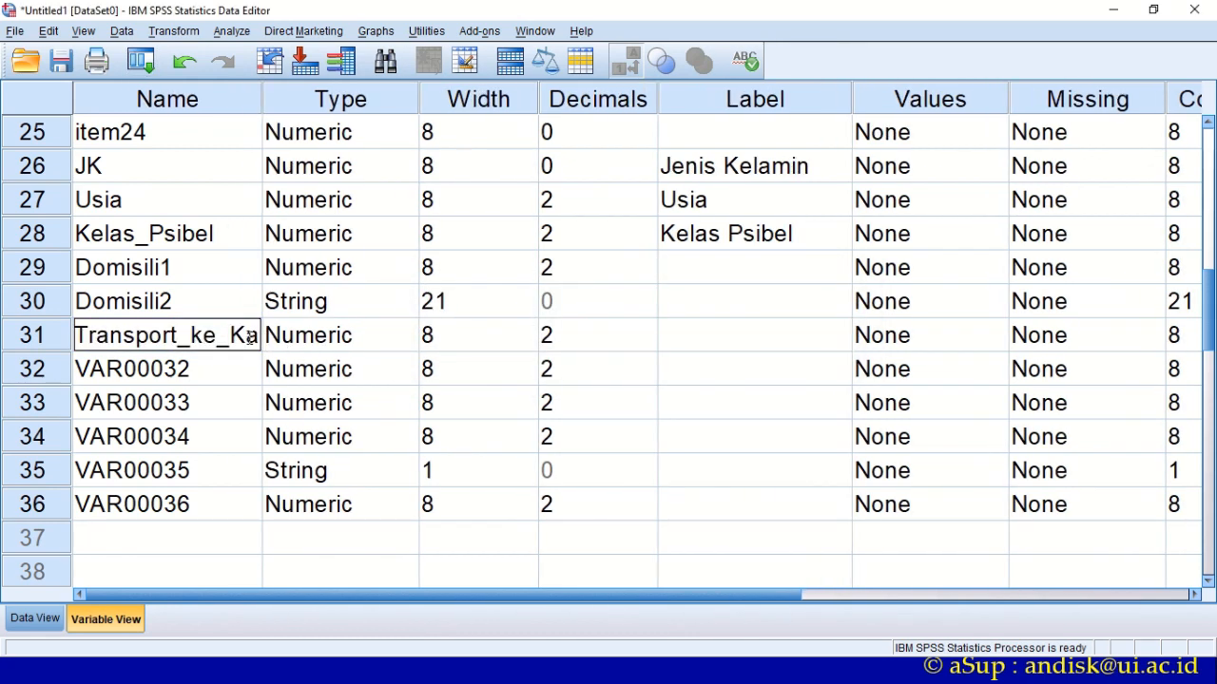
pyautogui.write('mpus')
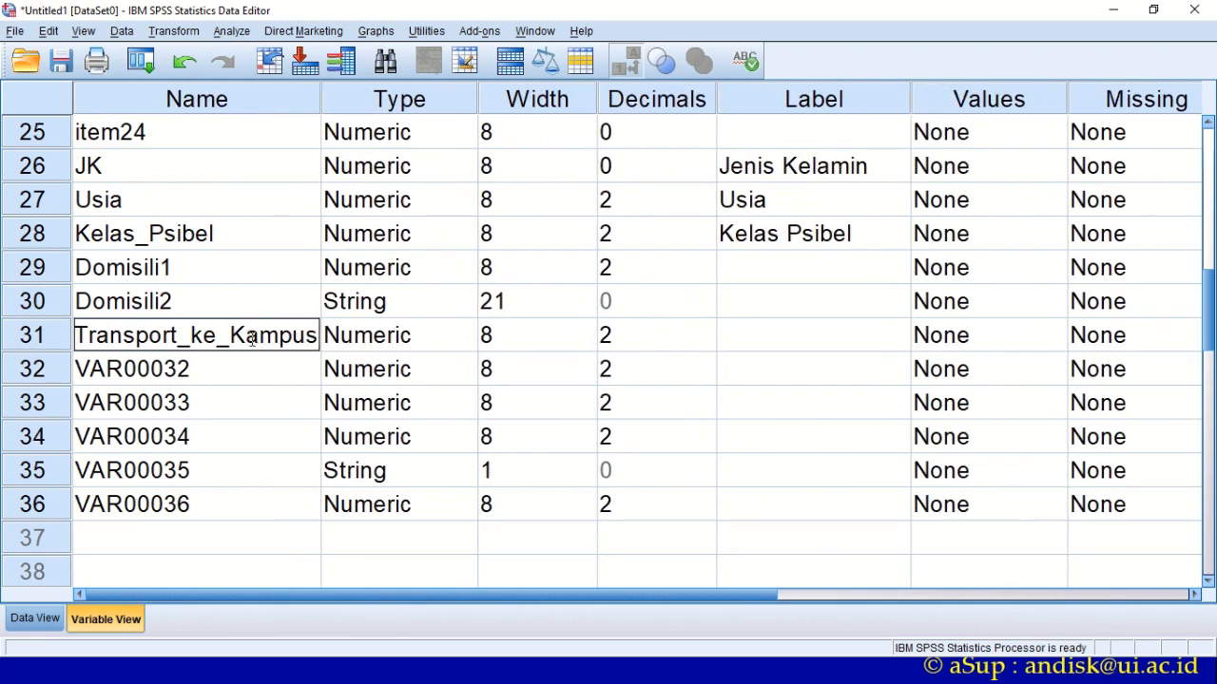
# - Rename variable 32 as Transport_ke_Rumah
pyautogui.click(249, 366)
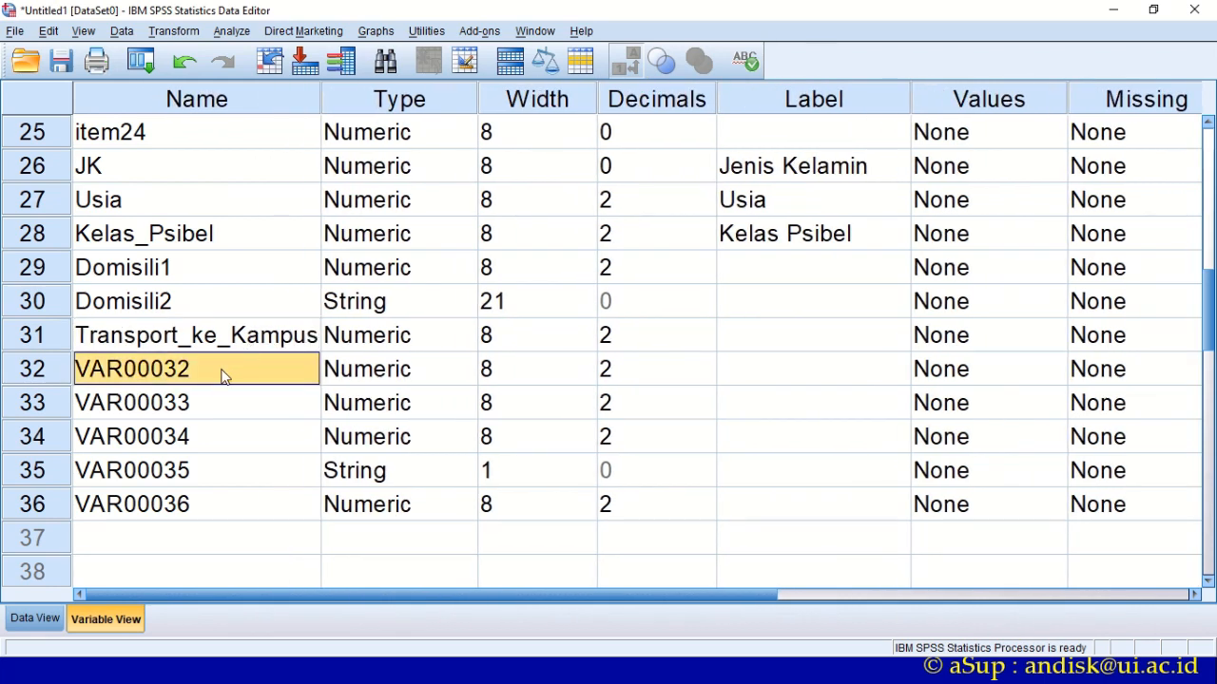
pyautogui.write('Tra')
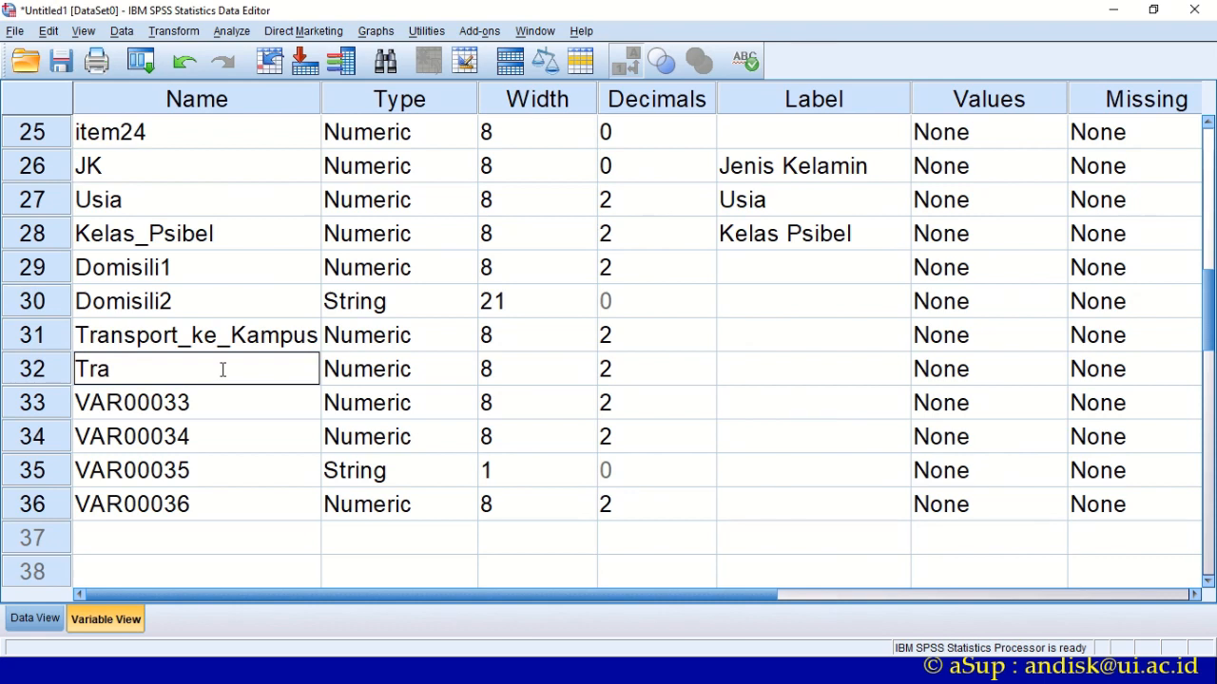
pyautogui.write('nsport')
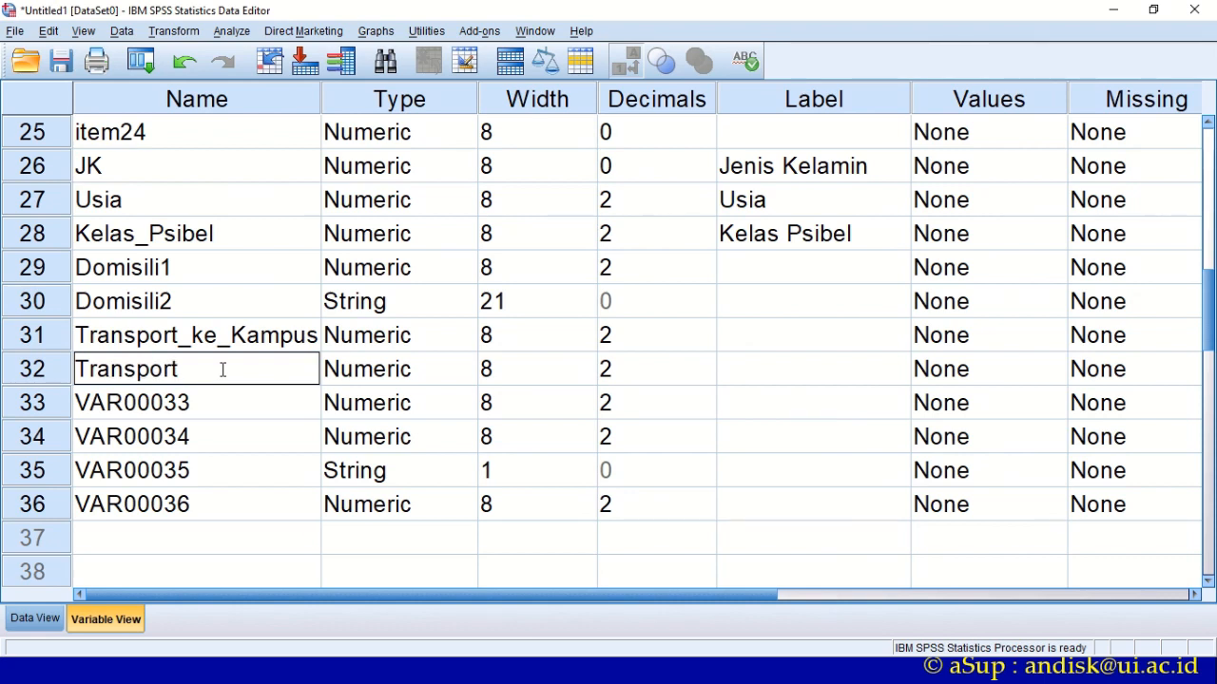
pyautogui.write('_ke_Ruma')
pyautogui.write('h')
pyautogui.moveTo(261, 431); pyautogui.dragTo(267, 402)
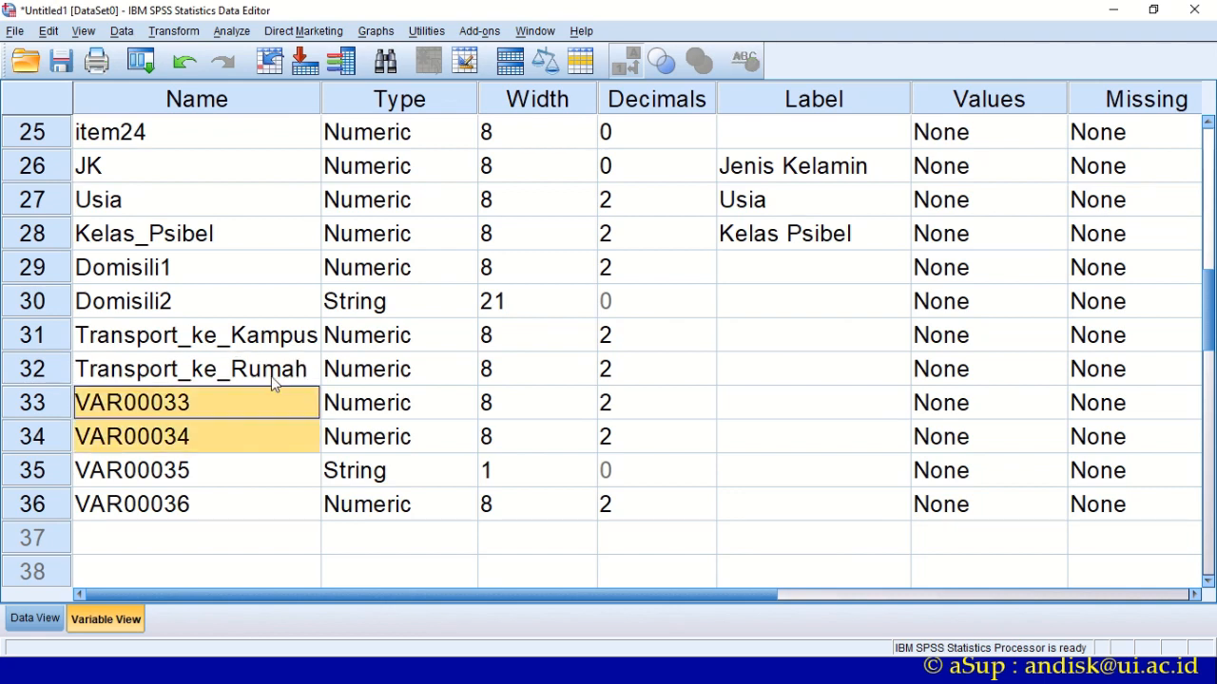
# - Set the label of variable 31 to its own name, Transport_ke_Kampus
pyautogui.moveTo(271, 342); pyautogui.dragTo(267, 358)
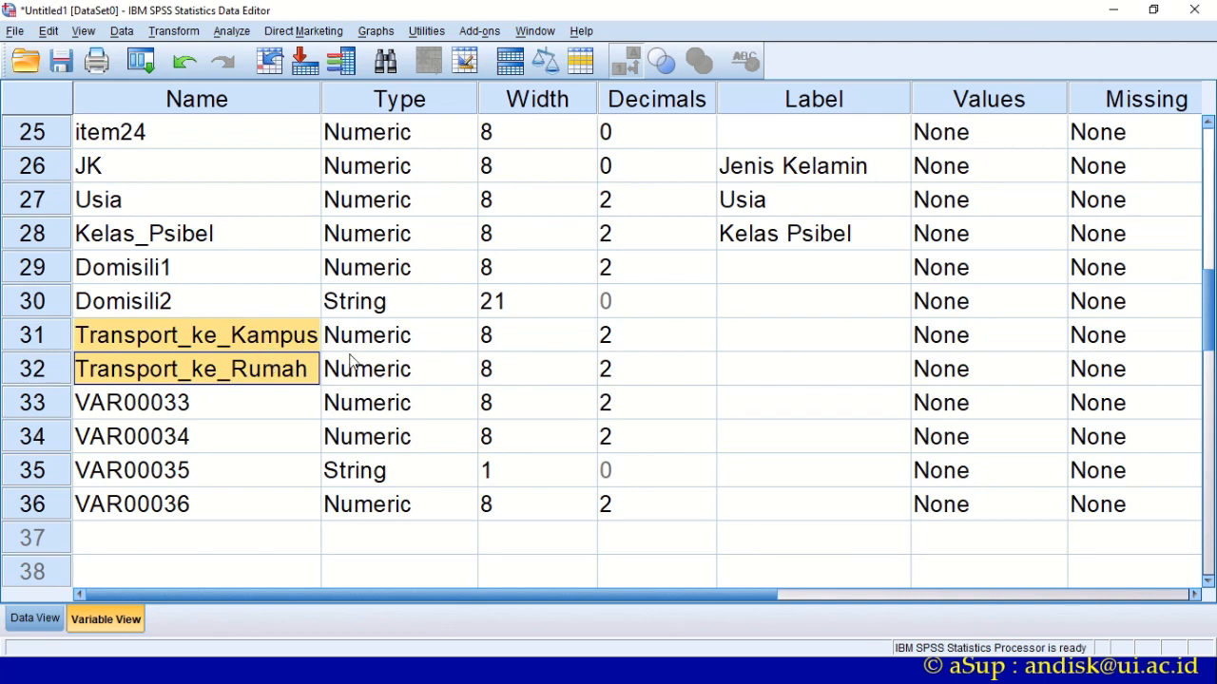
pyautogui.click(754, 348)
pyautogui.write('Transport_ke_Kampus')
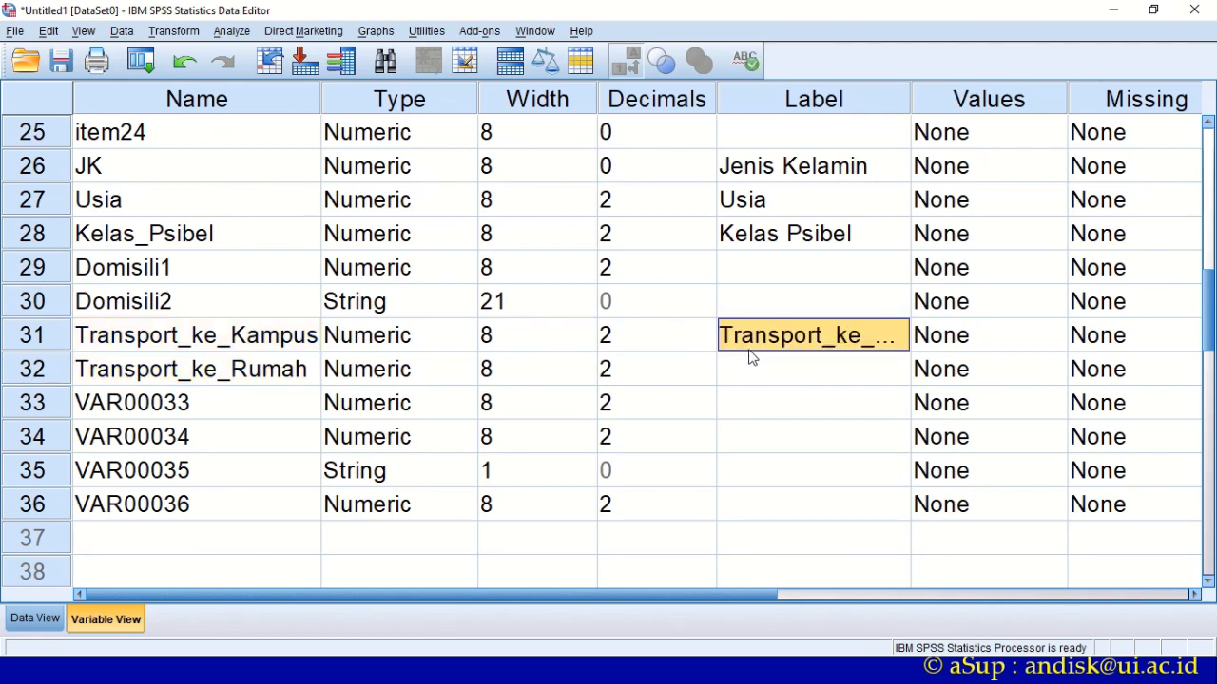
# - Copy the name of variable 32, Transport_ke_Rumah, into its label
pyautogui.click(770, 364)
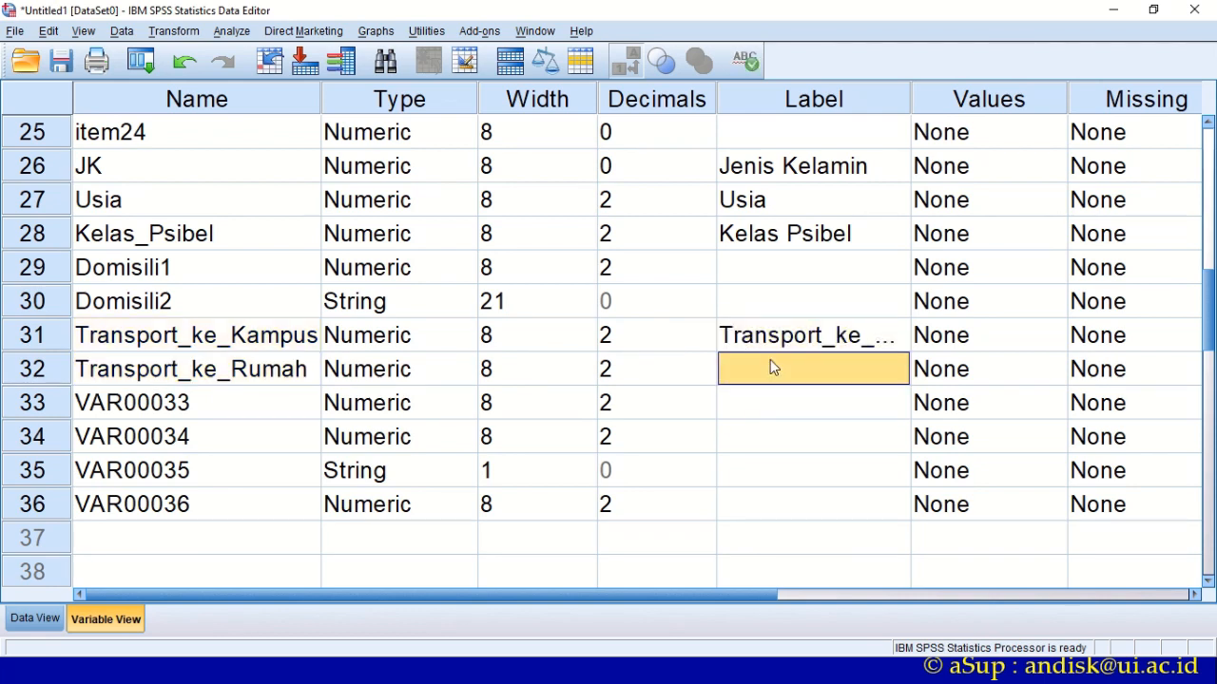
pyautogui.click(282, 373)
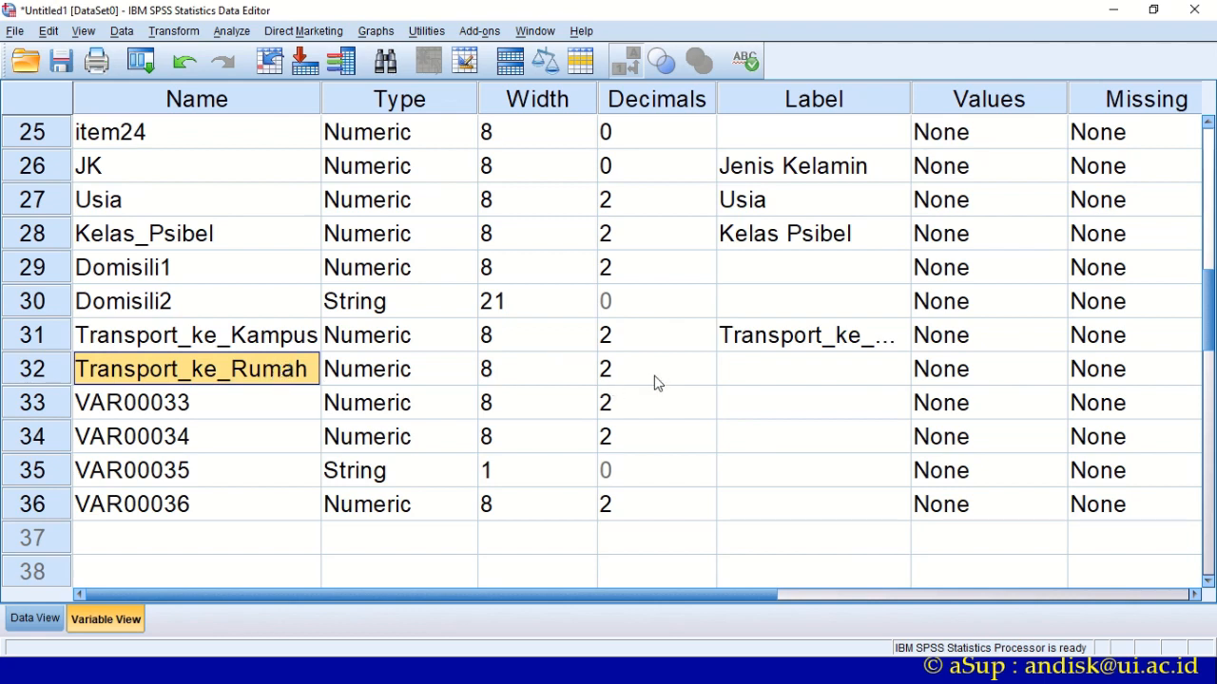
pyautogui.click(746, 379)
pyautogui.click(801, 399)
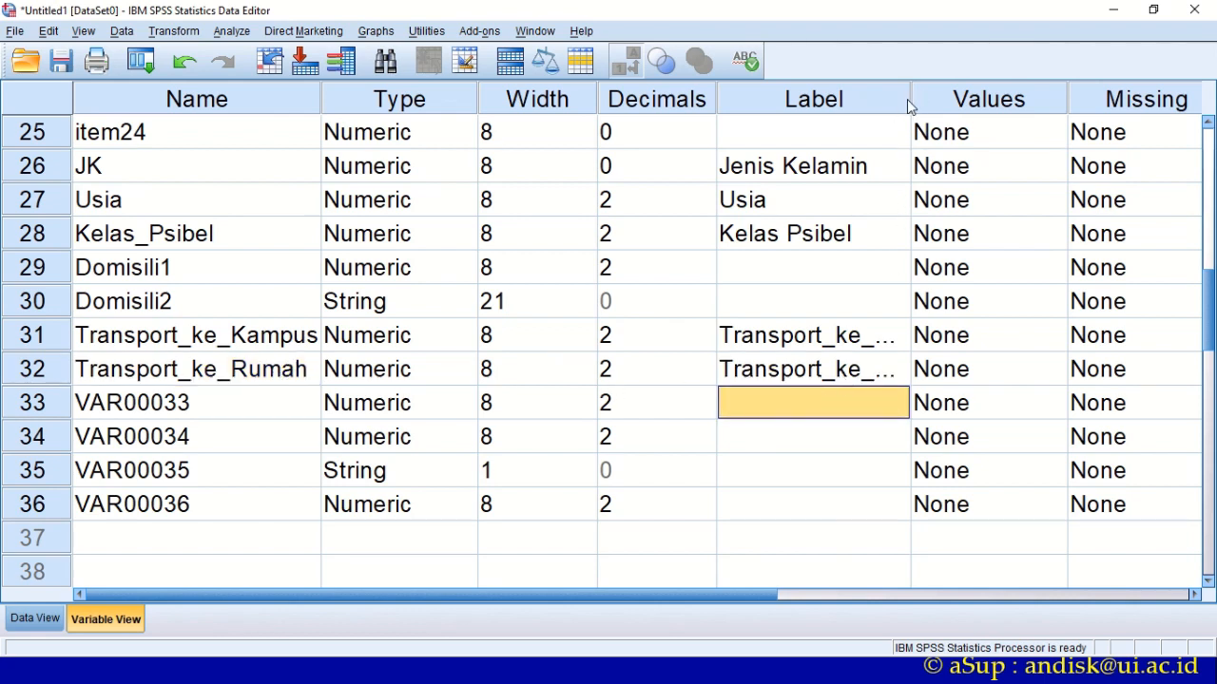
# - Widen the Label column and replace the underscores in variable 31's label with spaces, giving Transport ke Kampus
pyautogui.moveTo(910, 99); pyautogui.dragTo(1006, 99)
pyautogui.click(837, 336)
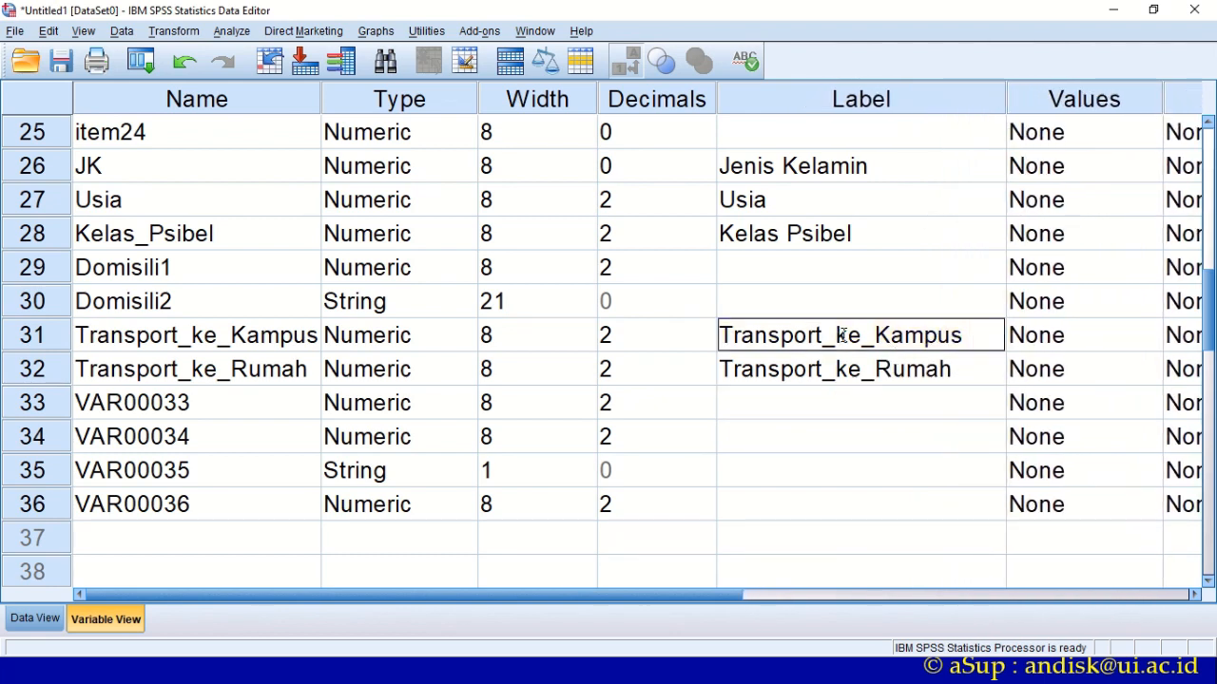
pyautogui.click(842, 336)
pyautogui.press('BackSpace')
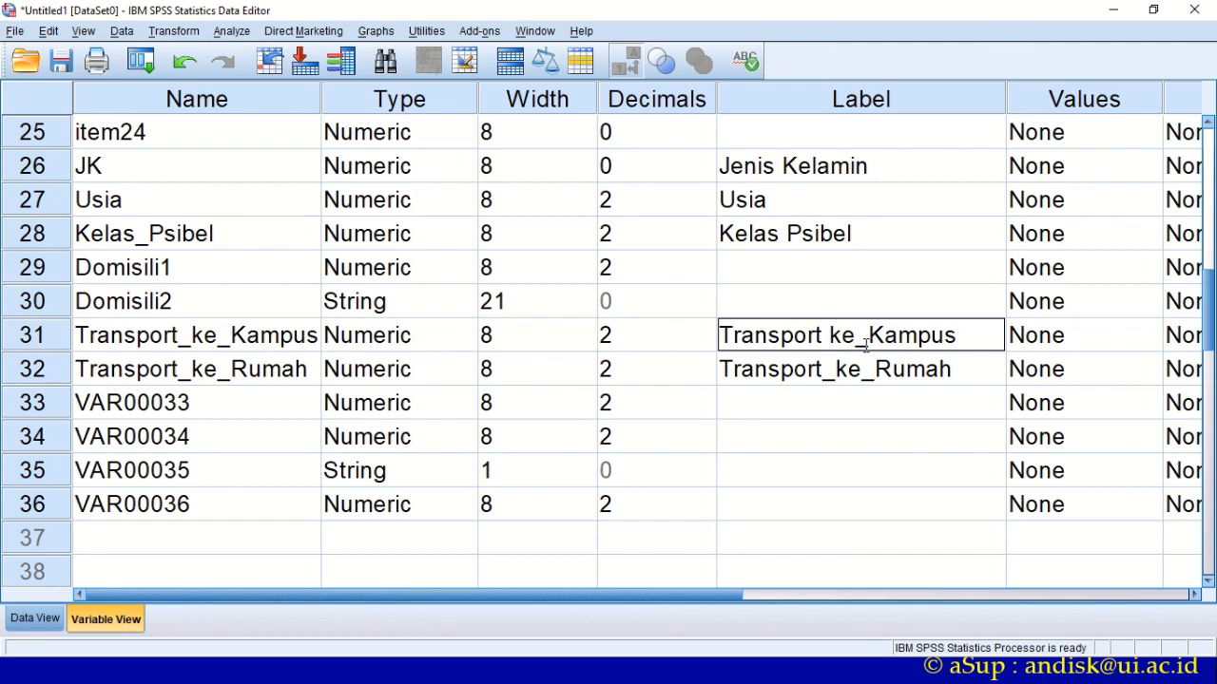
pyautogui.click(867, 335)
pyautogui.press('BackSpace')
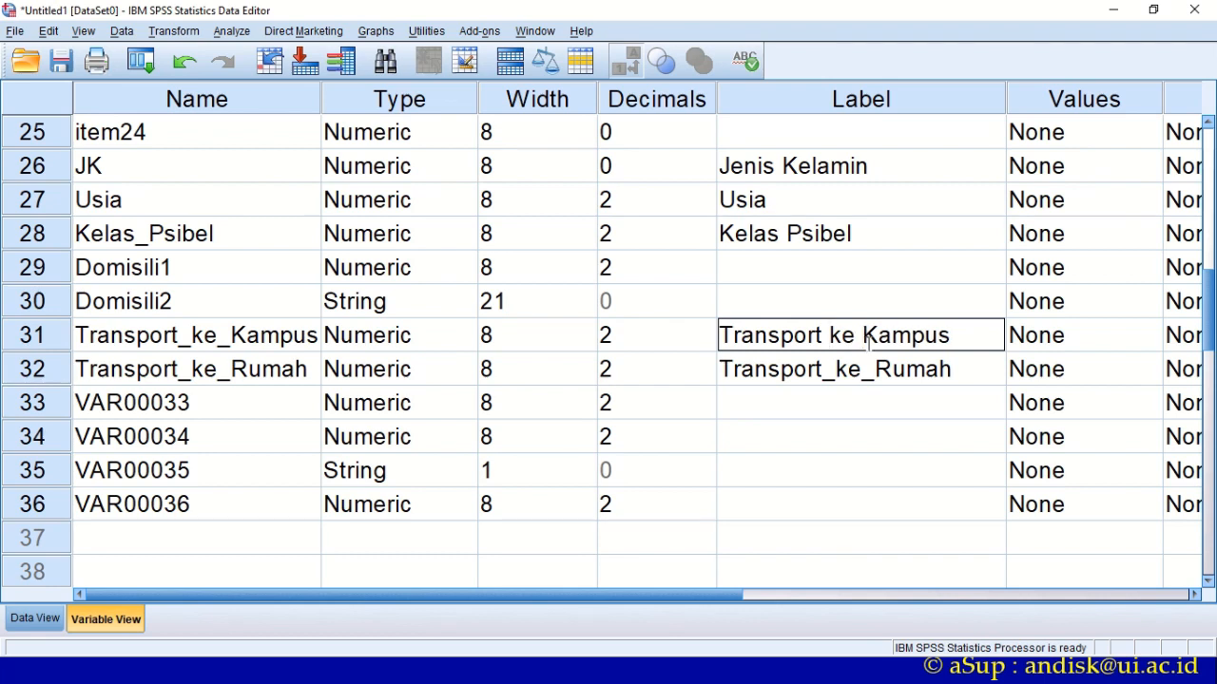
# - Replace the underscores in variable 32's label with spaces so it reads Transport ke Rumah
pyautogui.click(828, 375)
pyautogui.doubleClick(831, 378)
pyautogui.press('BackSpace')
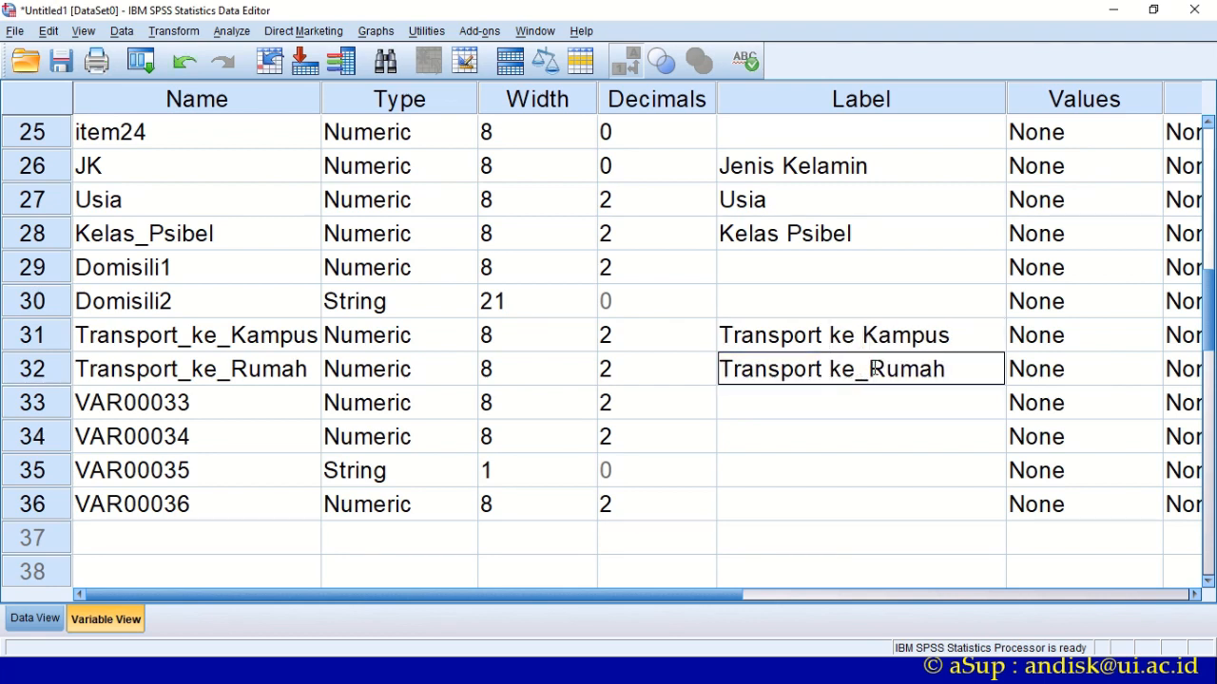
pyautogui.click(870, 374)
pyautogui.press('BackSpace')
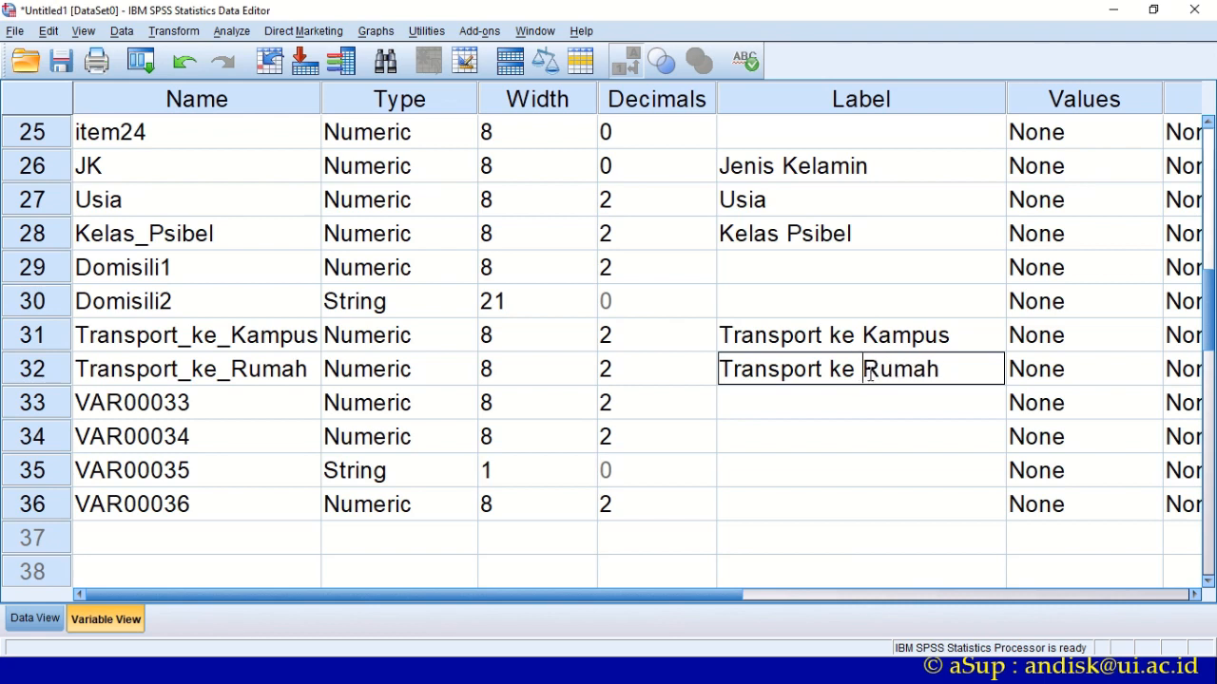
pyautogui.click(738, 470)
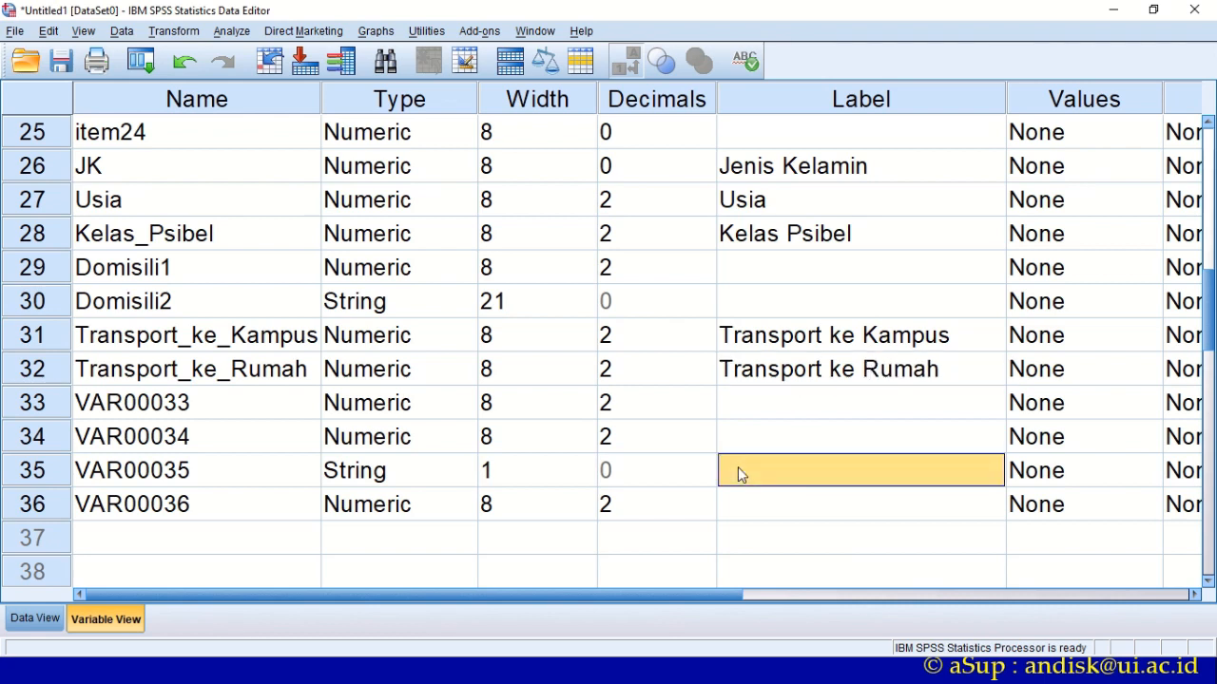
# - Shorten the name of variable 32 to TR
pyautogui.click(188, 373)
pyautogui.write('TR')
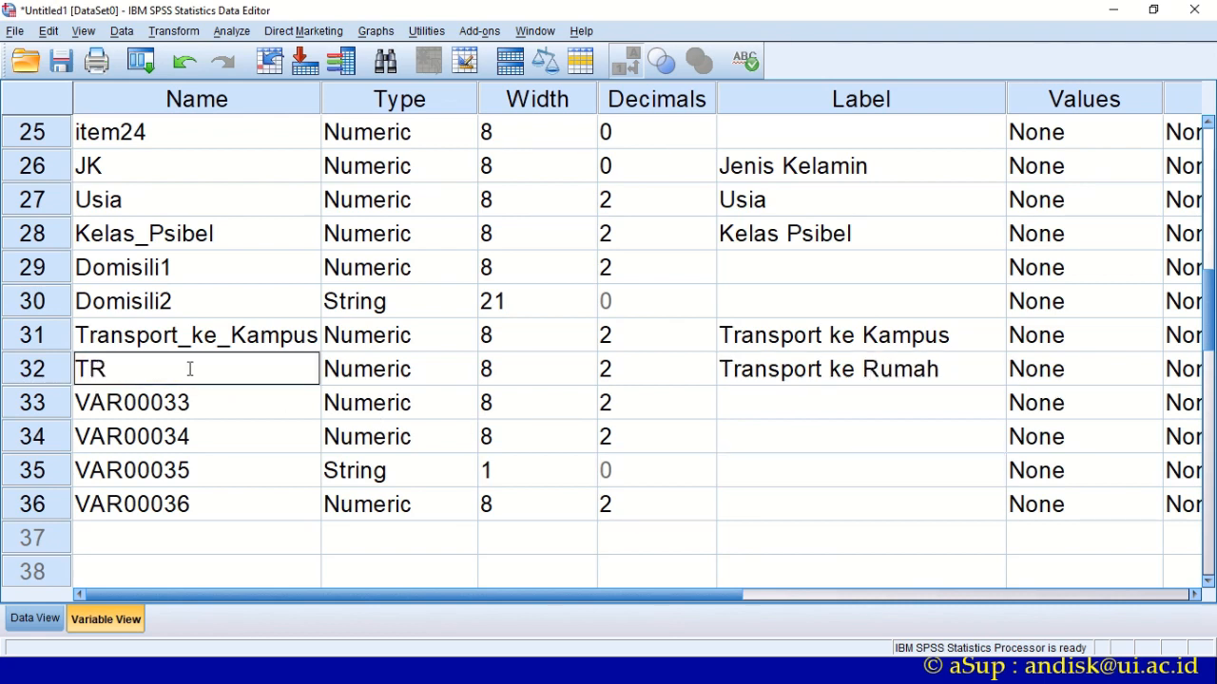
pyautogui.click(255, 404)
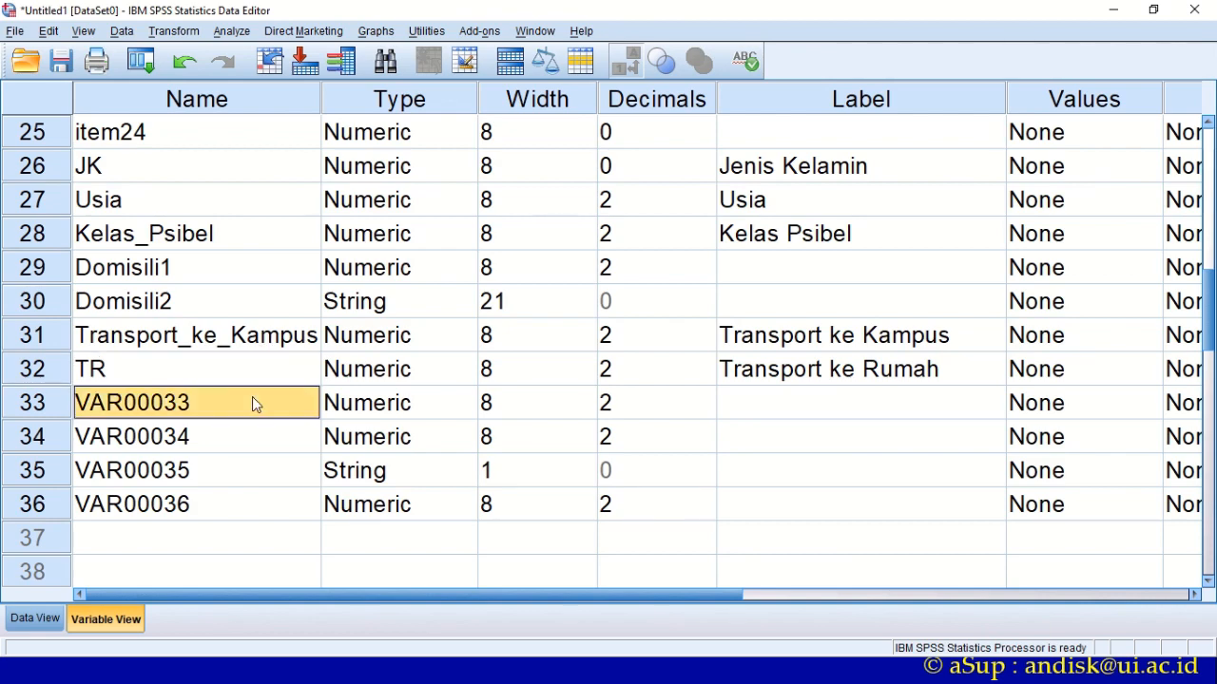
# - Show the last variables in the data view and slightly widen the Transport_ke_Kampus column
pyautogui.click(34, 619)
pyautogui.click(1192, 591)
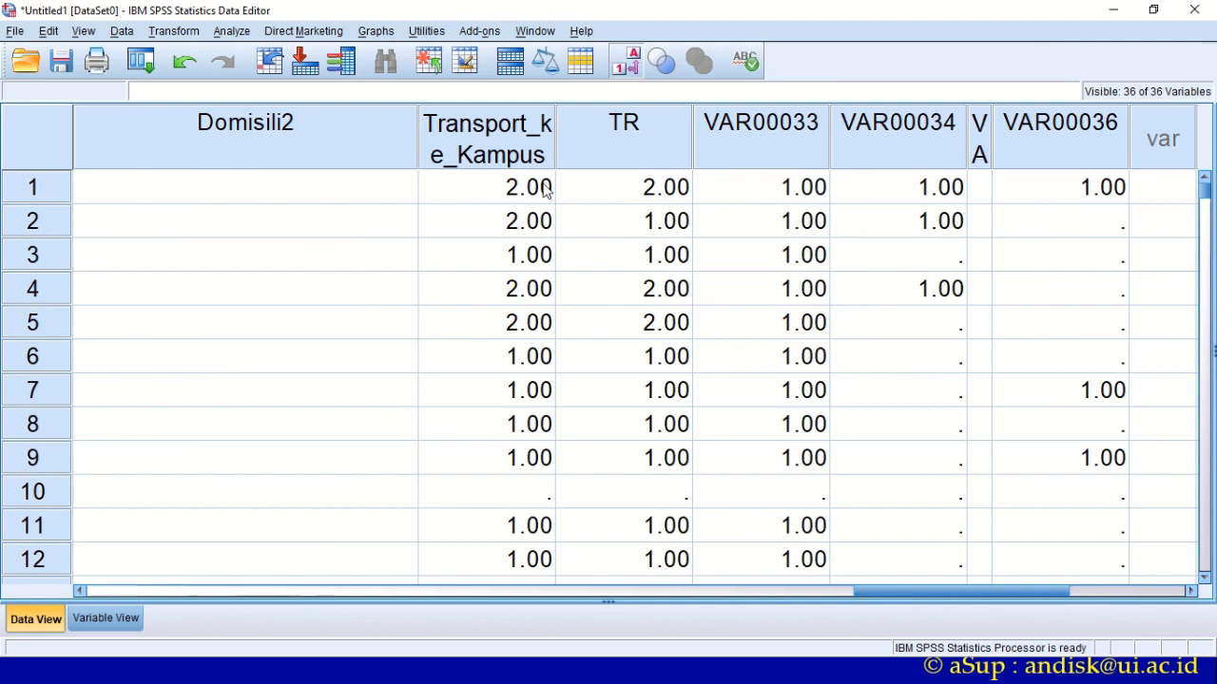
pyautogui.click(590, 164)
pyautogui.click(459, 147)
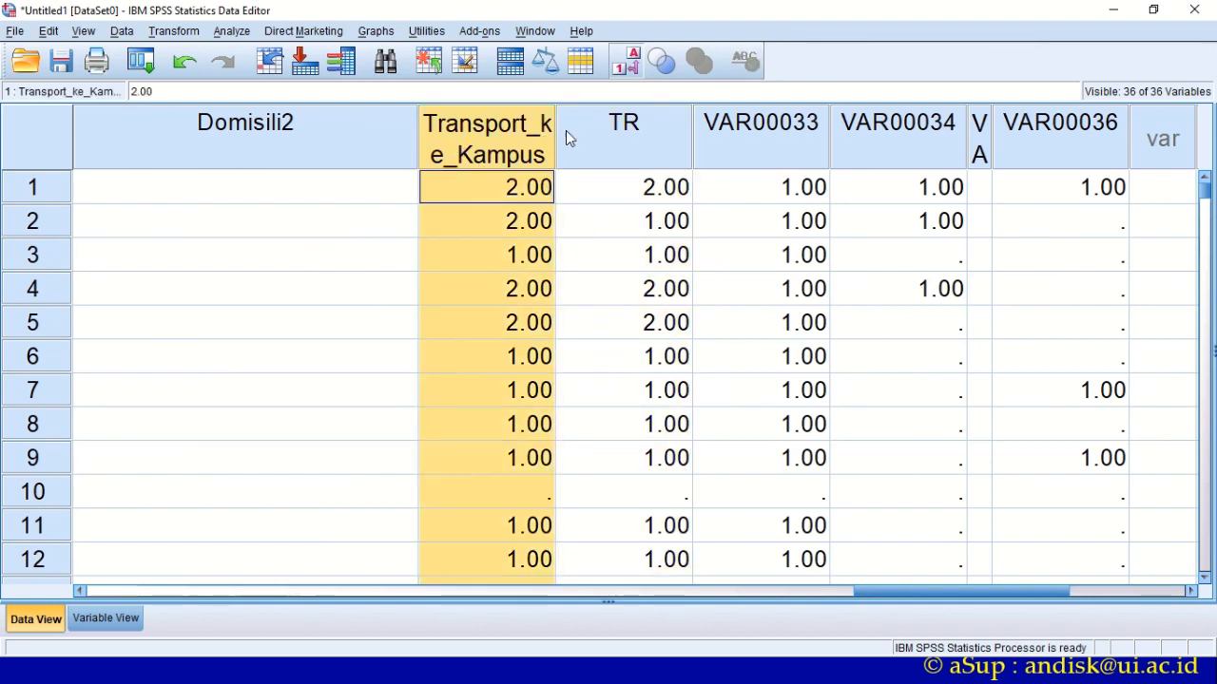
pyautogui.moveTo(554, 123); pyautogui.dragTo(588, 161)
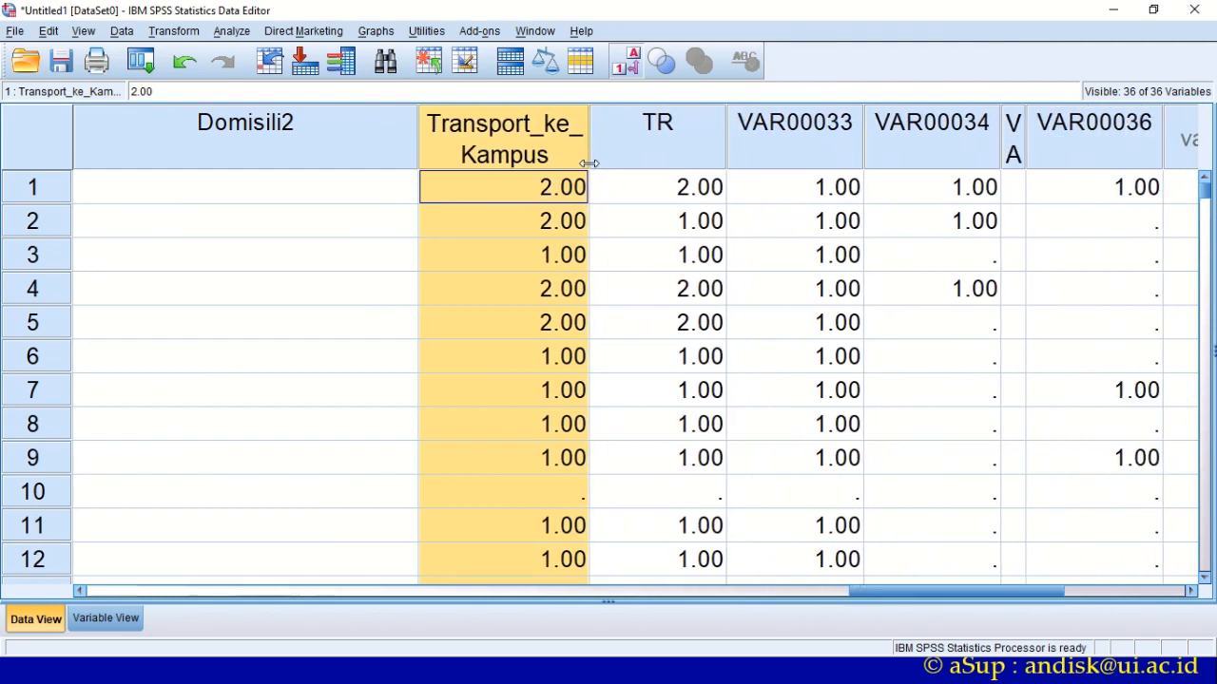
pyautogui.click(739, 247)
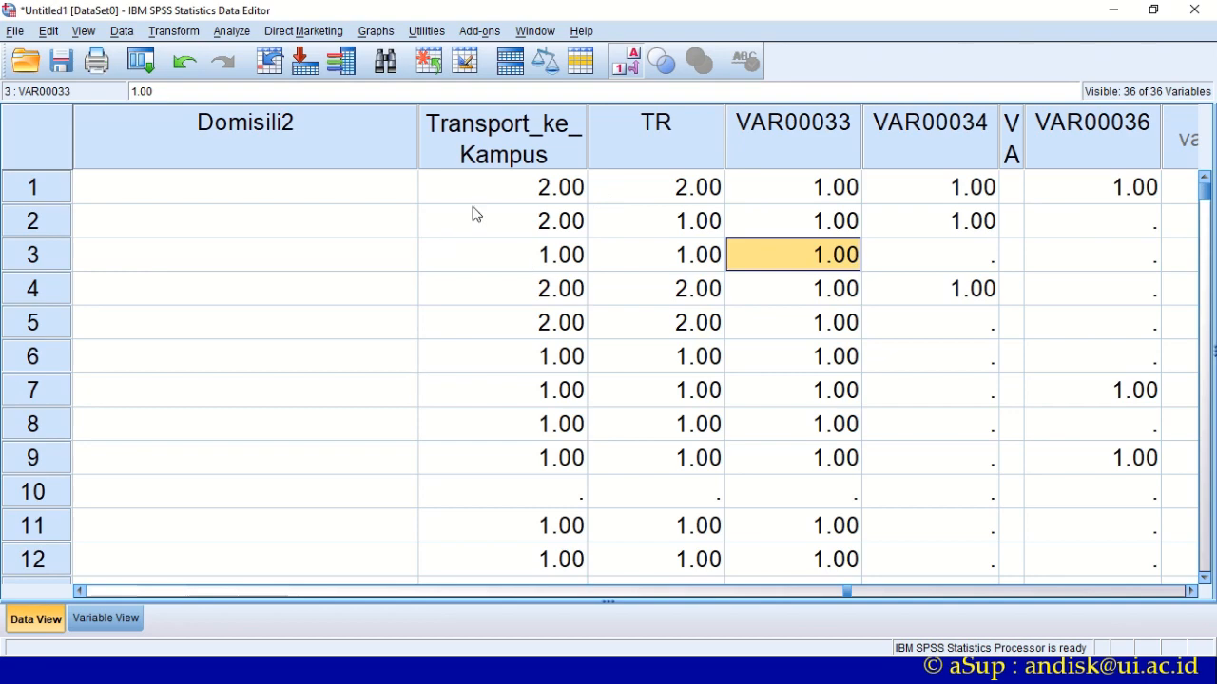
# - Open the Transport_ke_Kampus variable's definition and shorten its name to TK
pyautogui.doubleClick(496, 157)
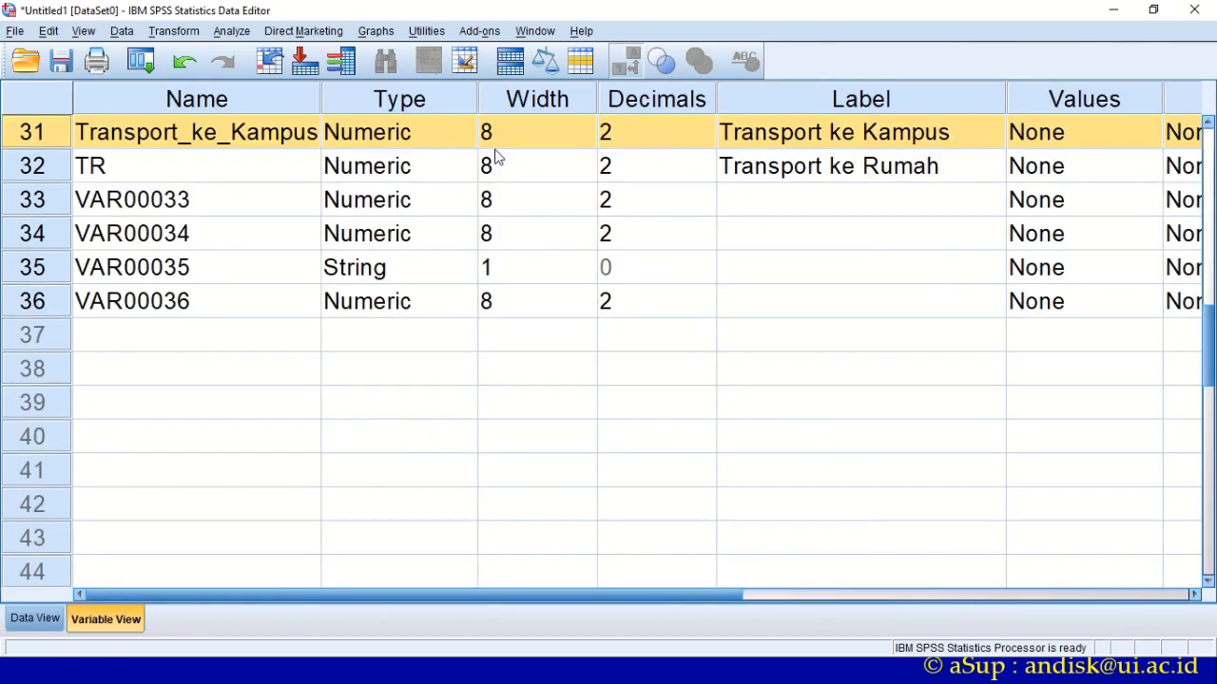
pyautogui.click(194, 137)
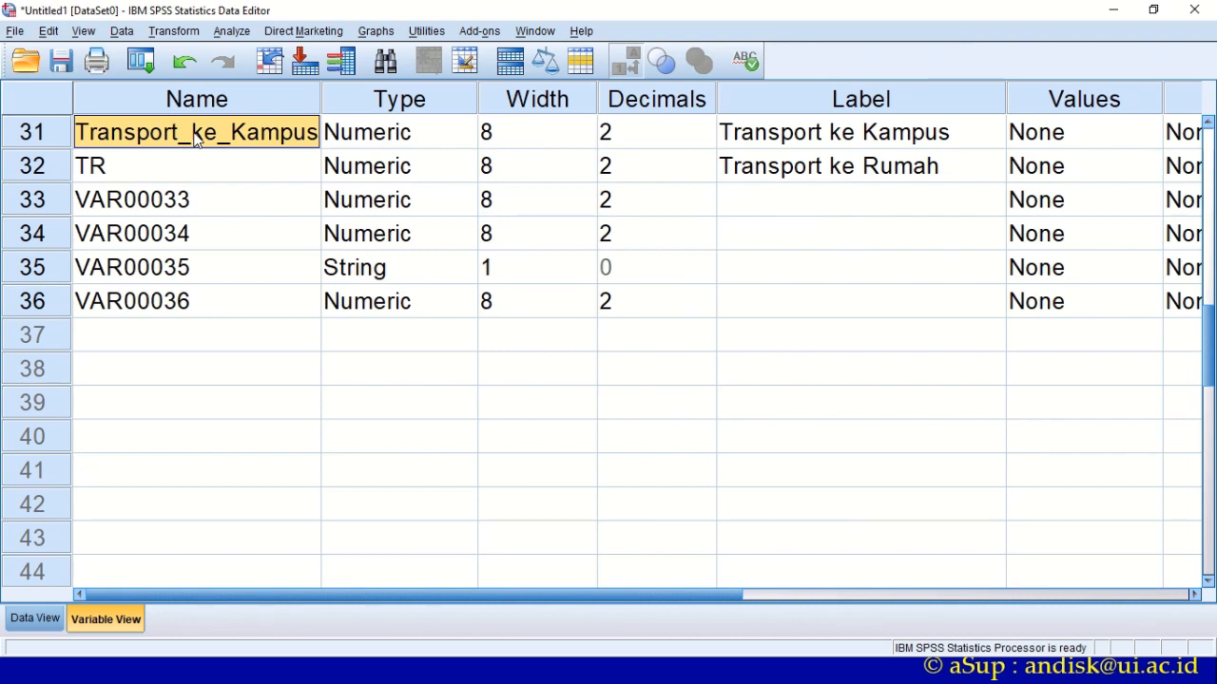
pyautogui.write('T')
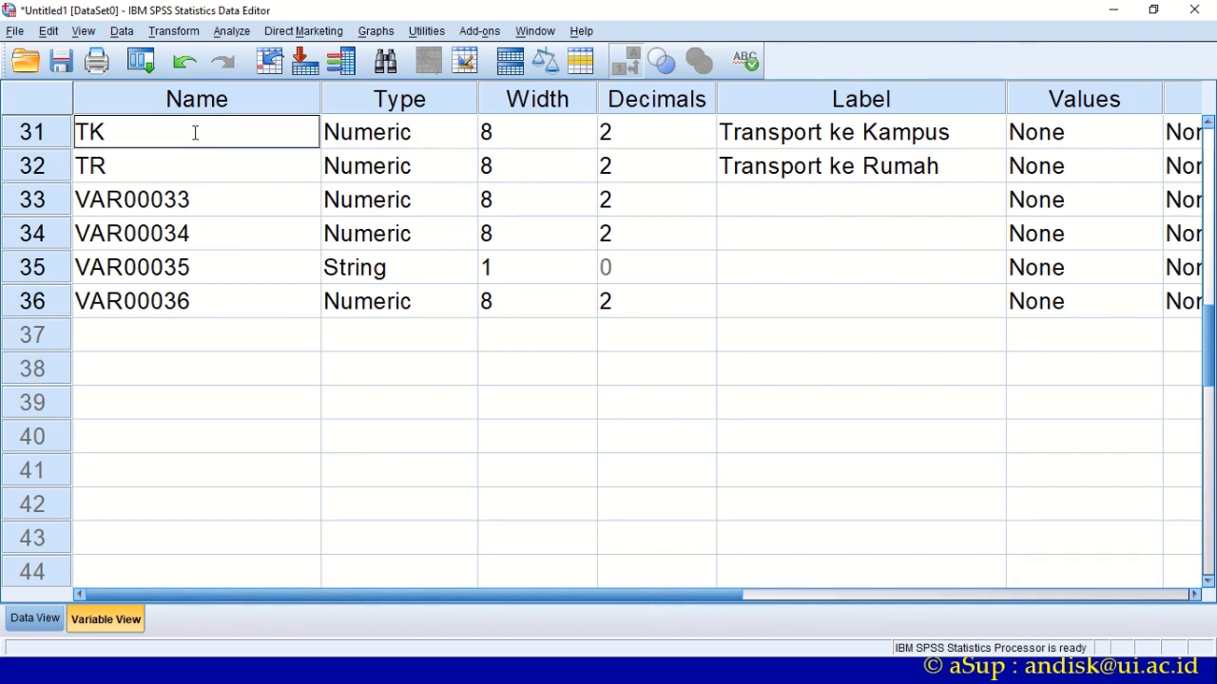
pyautogui.write('K')
pyautogui.click(181, 202)
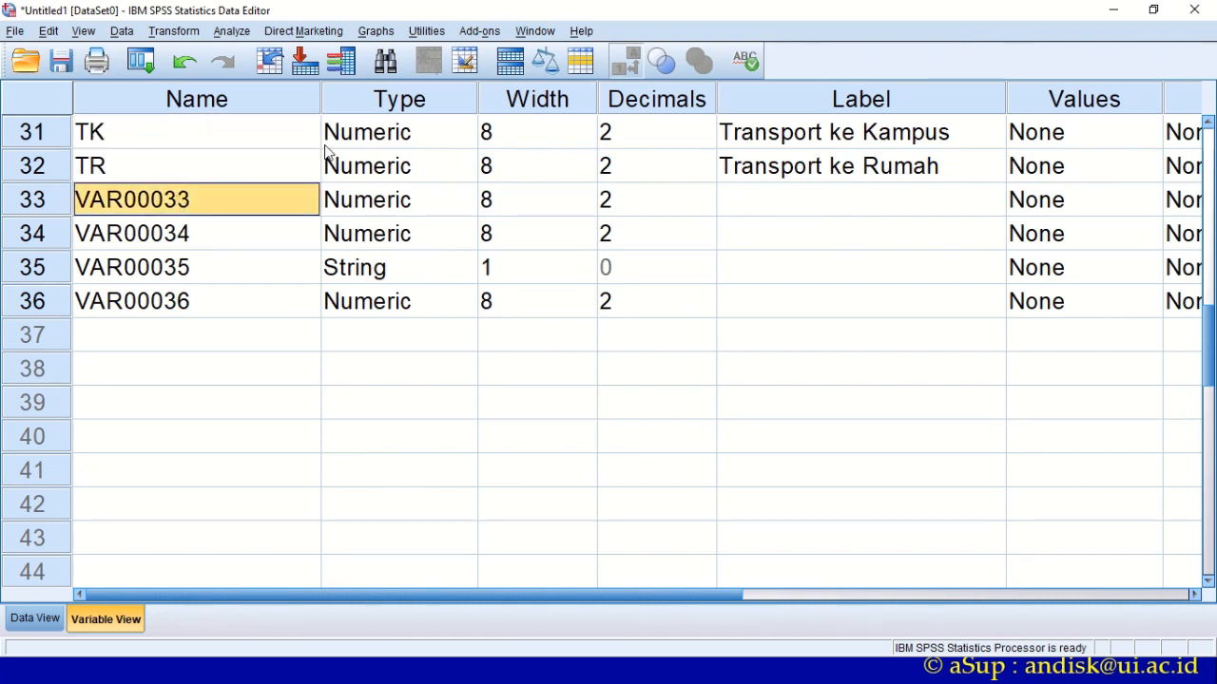
# - Consult the Peralatan yang sering dibawa ke kampus columns in Excel, and in SPSS rename variable 33 as Peralatan1
pyautogui.hotkey('alt', 'Tab')
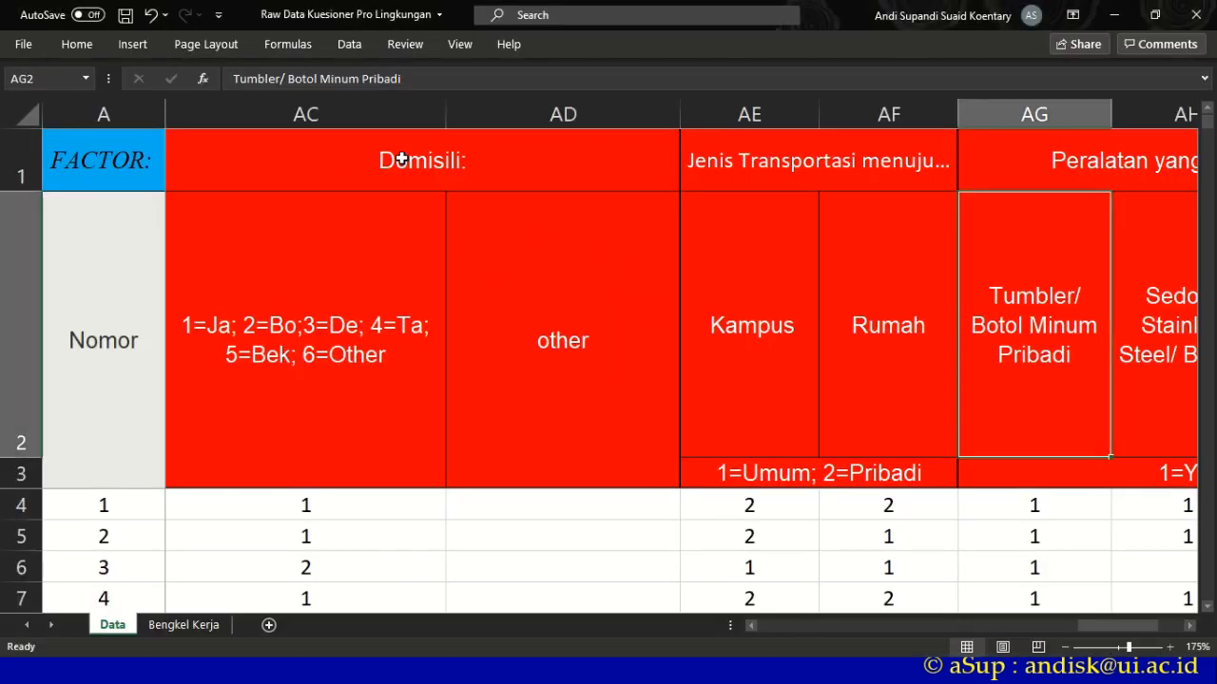
pyautogui.press('Right')
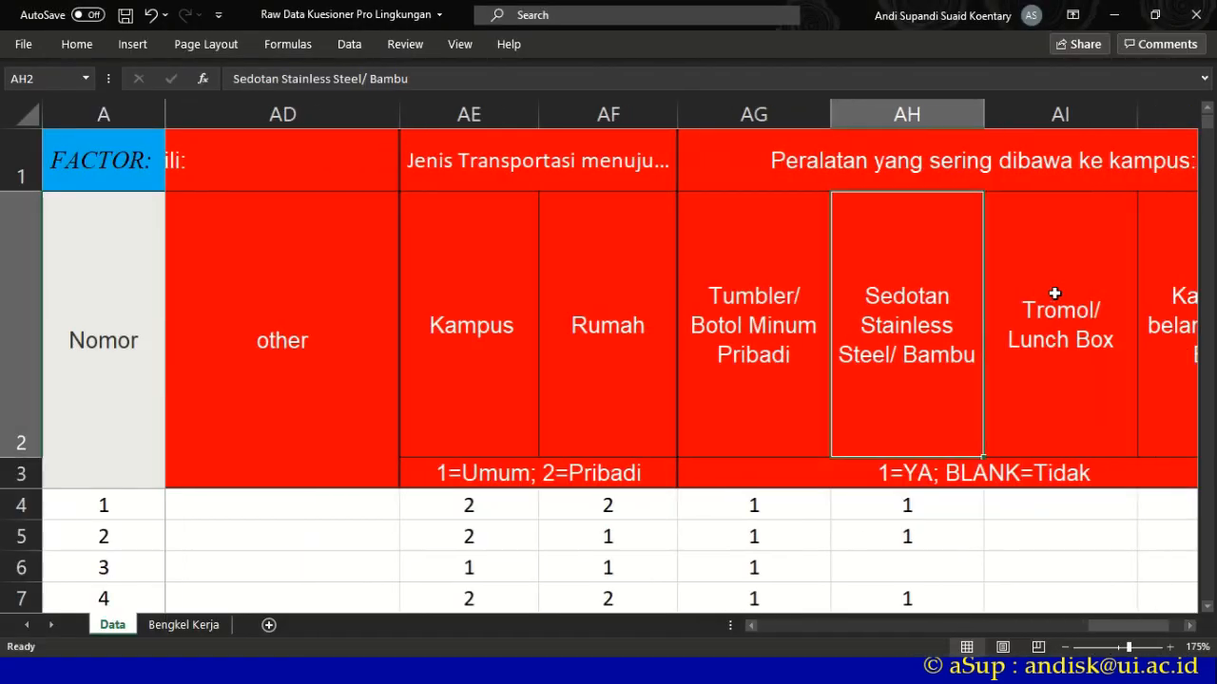
pyautogui.press('Right')
pyautogui.press('Right')
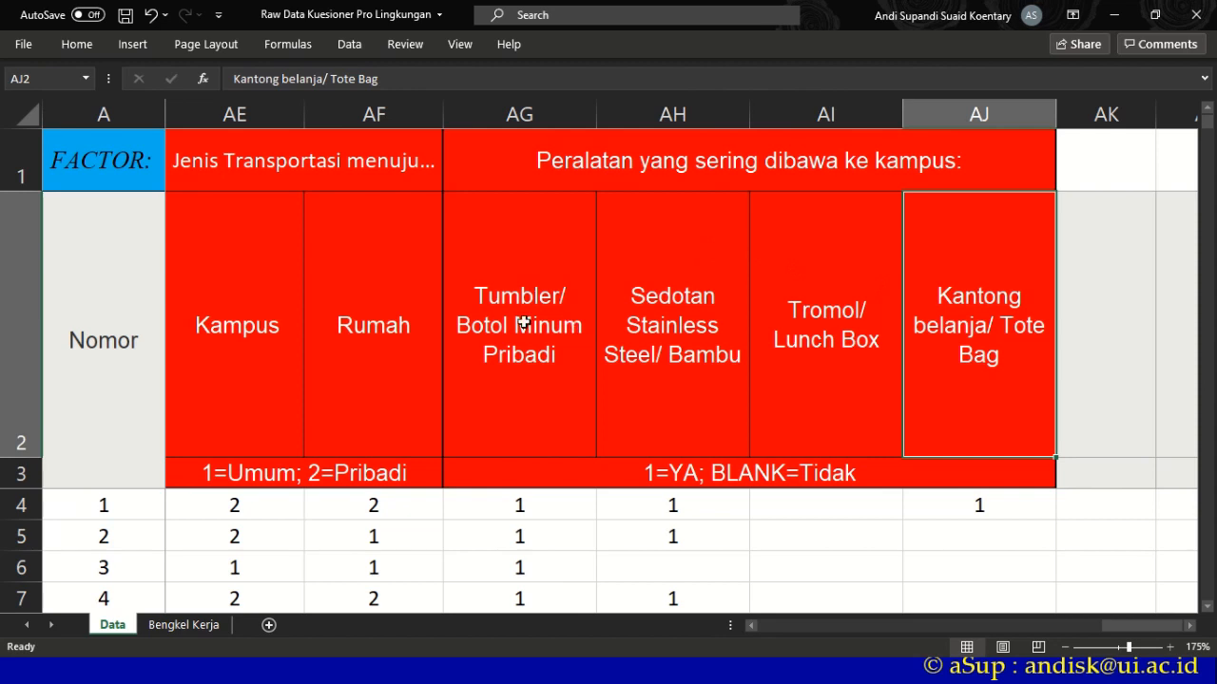
pyautogui.moveTo(524, 323); pyautogui.dragTo(941, 296)
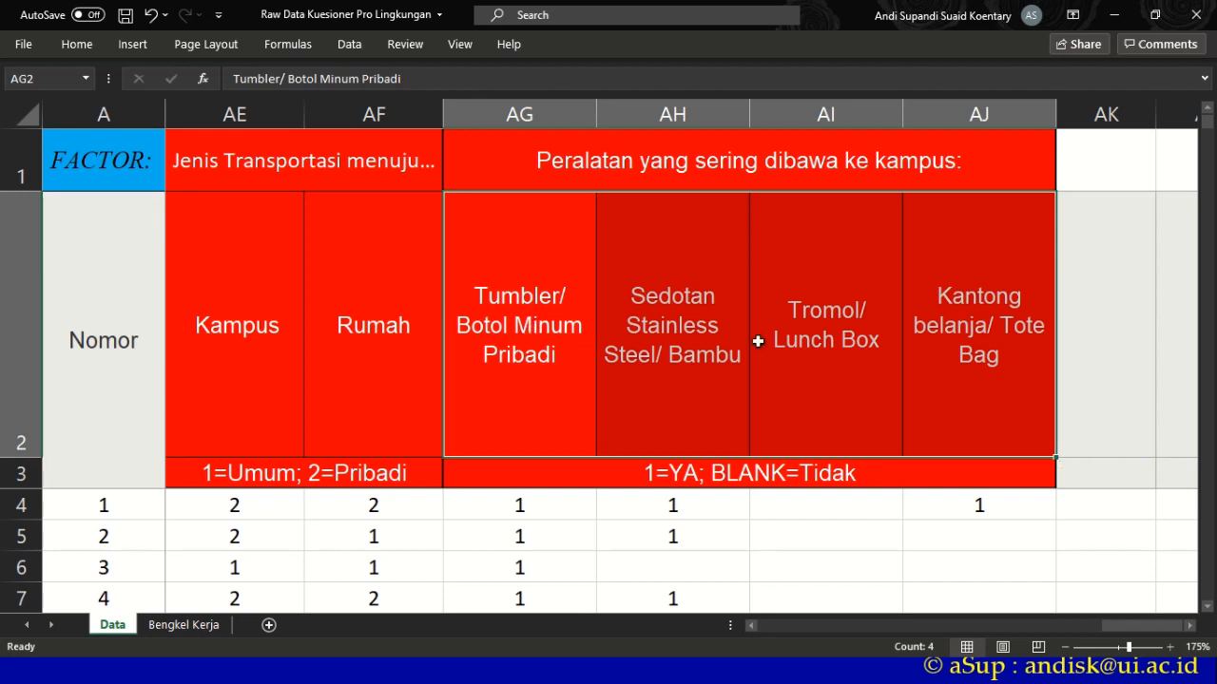
pyautogui.click(993, 323)
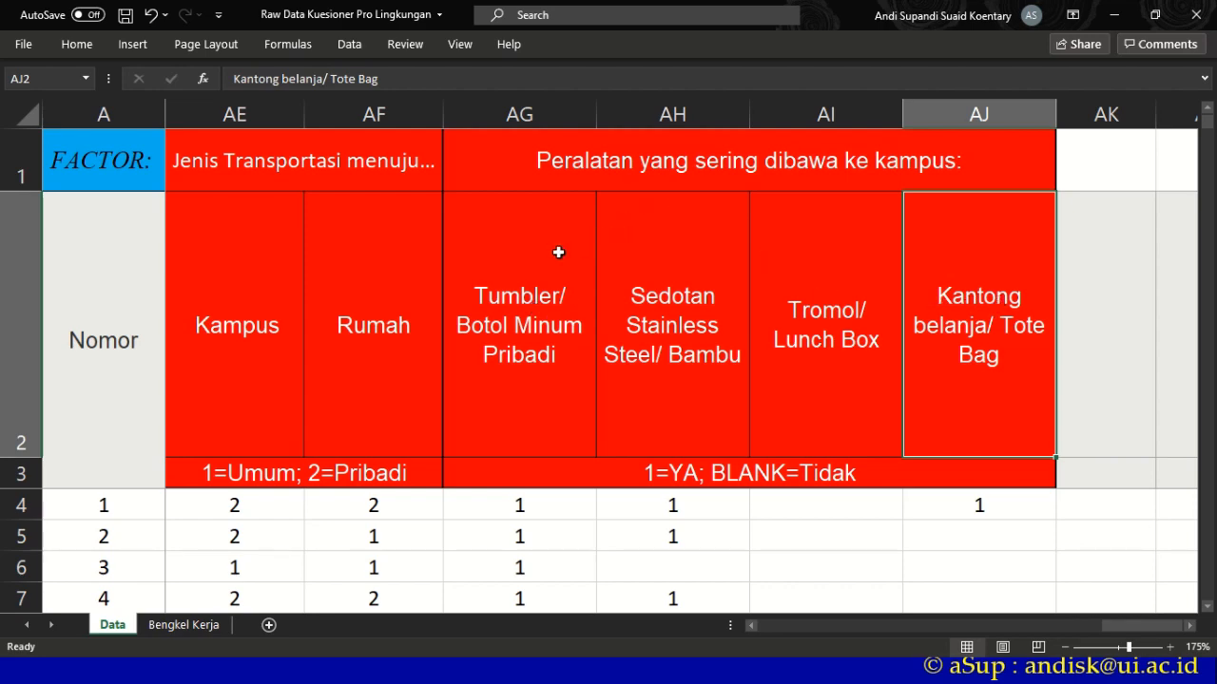
pyautogui.hotkey('alt', 'Tab')
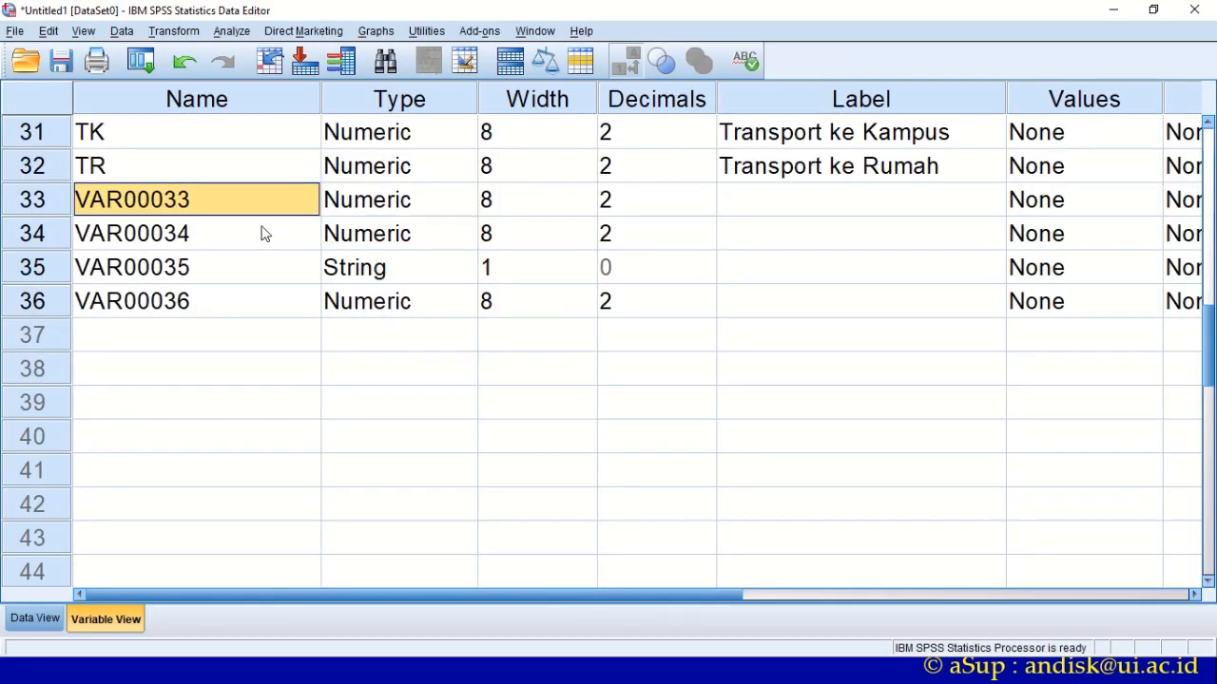
pyautogui.write('Peralatan1')
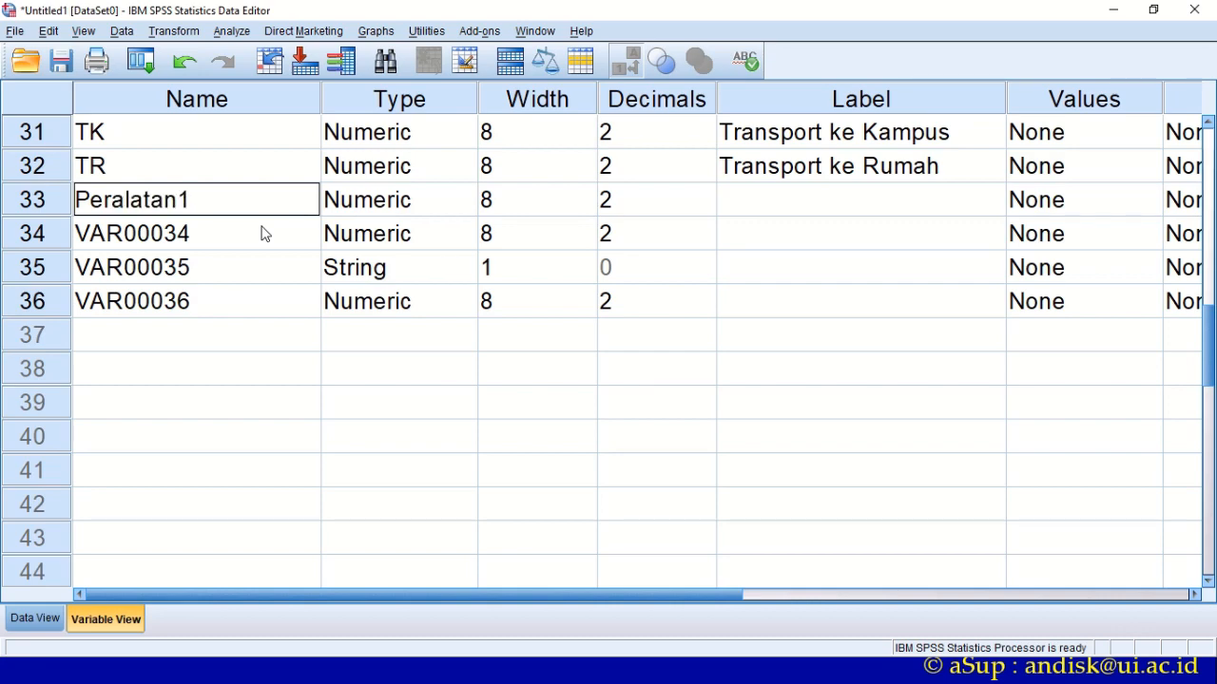
pyautogui.click(202, 272)
# - In Excel's Bengkel Kerja sheet, enter Peralatan1 in D13 and fill the series down to Peralatan4 in D16
pyautogui.hotkey('alt', 'Tab')
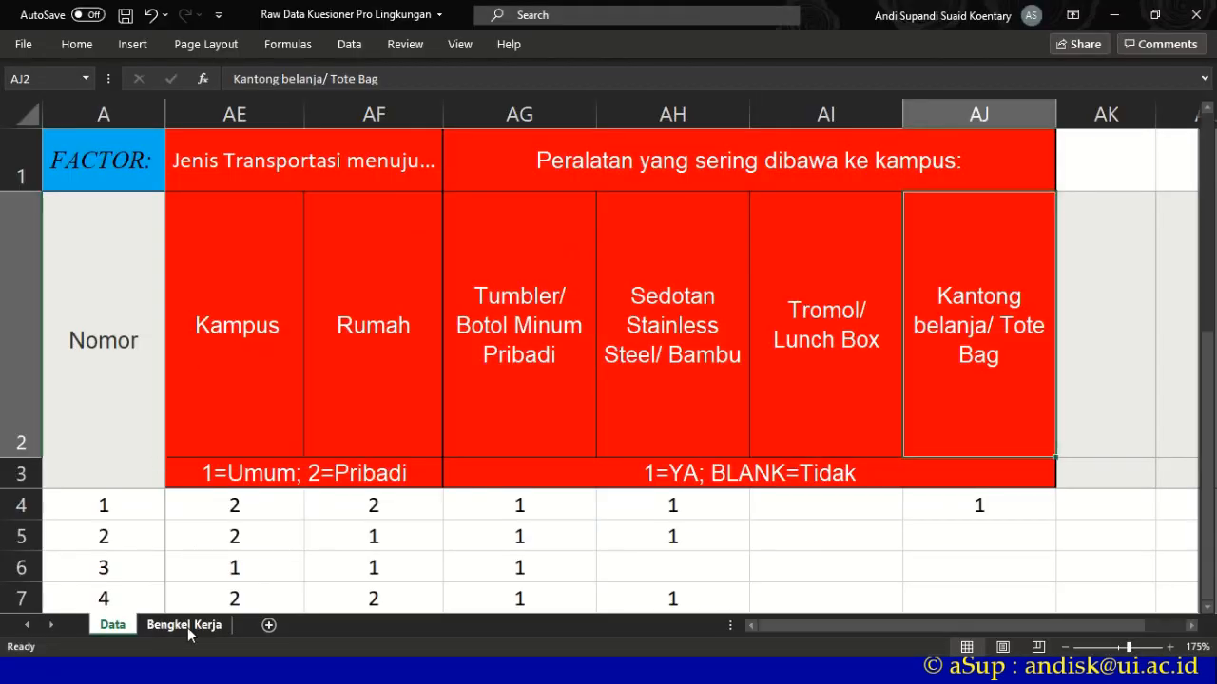
pyautogui.click(186, 624)
pyautogui.click(358, 153)
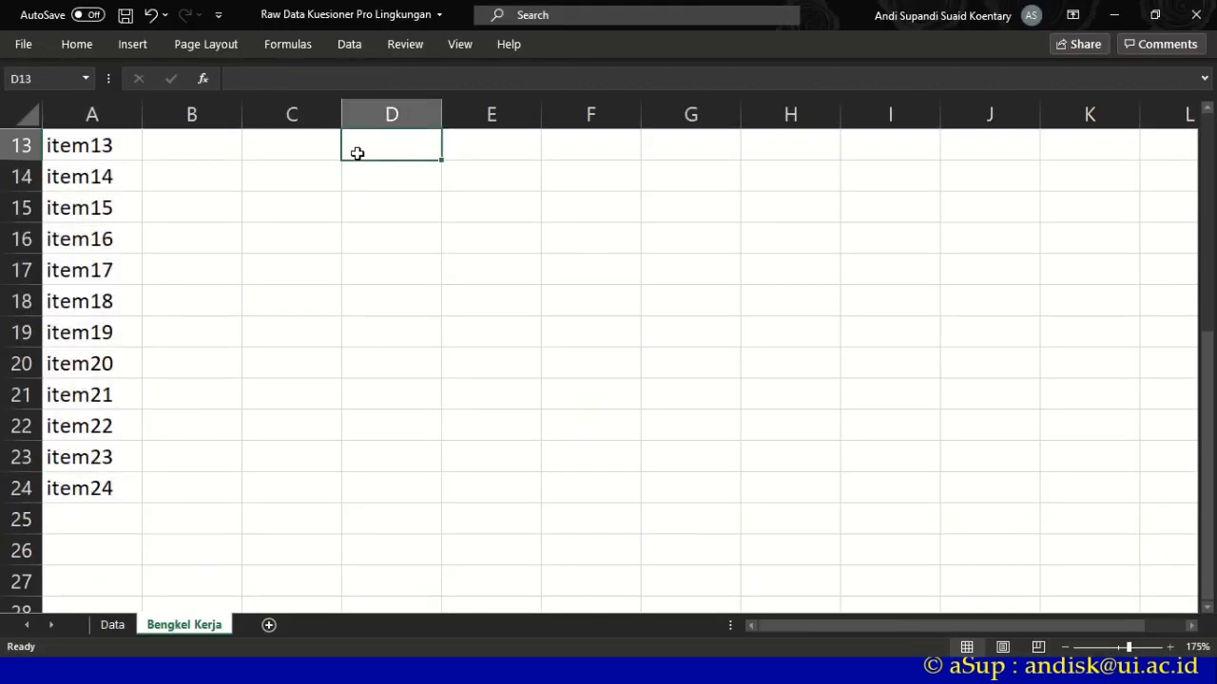
pyautogui.write('Perala')
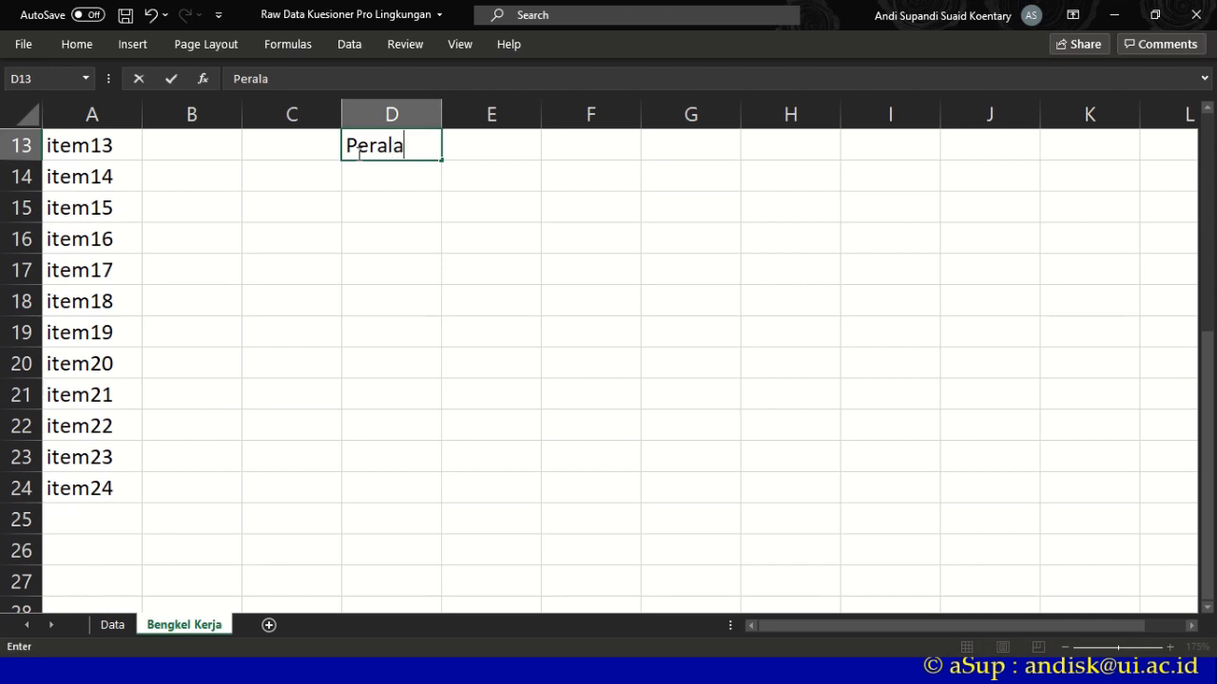
pyautogui.write('tan1')
pyautogui.click(415, 238)
pyautogui.click(417, 152)
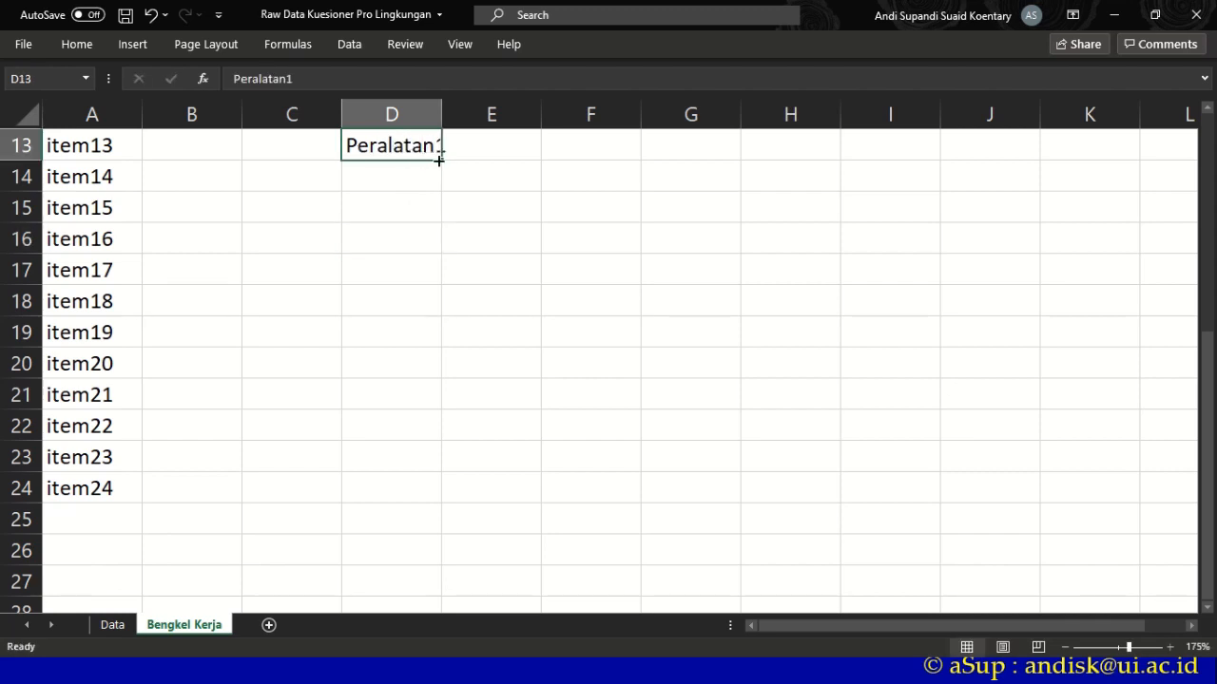
pyautogui.moveTo(441, 160); pyautogui.dragTo(434, 256)
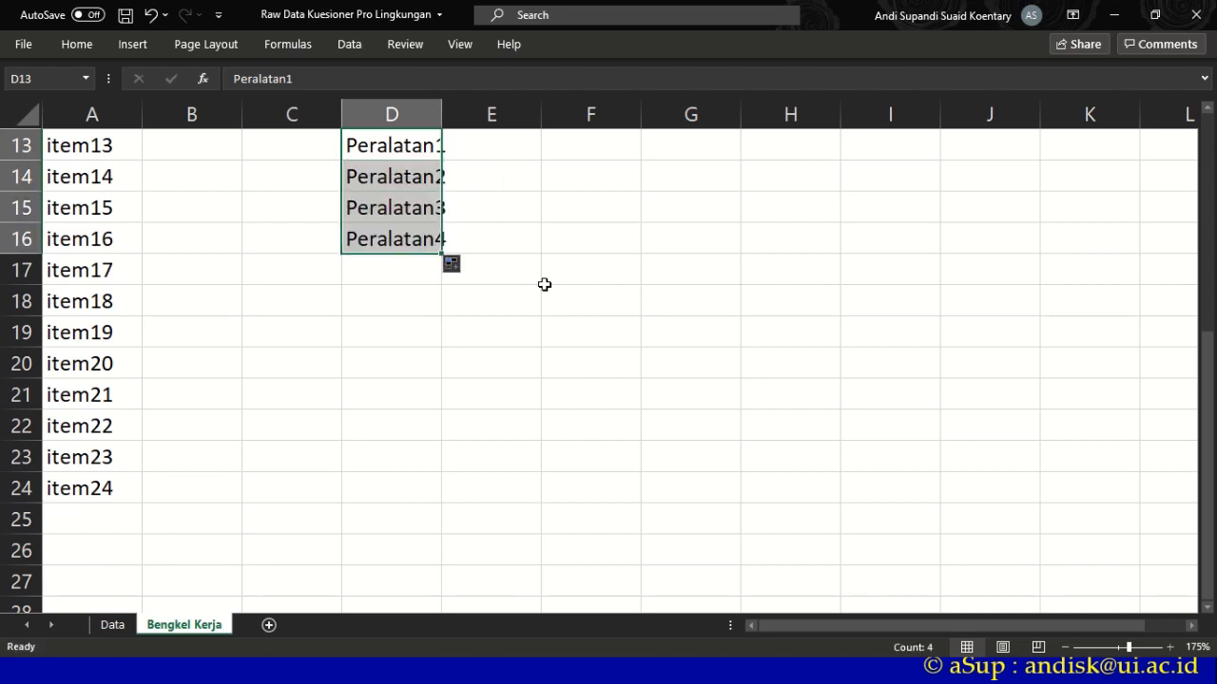
# - Copy the names Peralatan1 to Peralatan4 from Excel and paste them as the names of SPSS variables 33 to 36
pyautogui.hotkey('ctrl', 'c')
pyautogui.hotkey('alt', 'Tab')
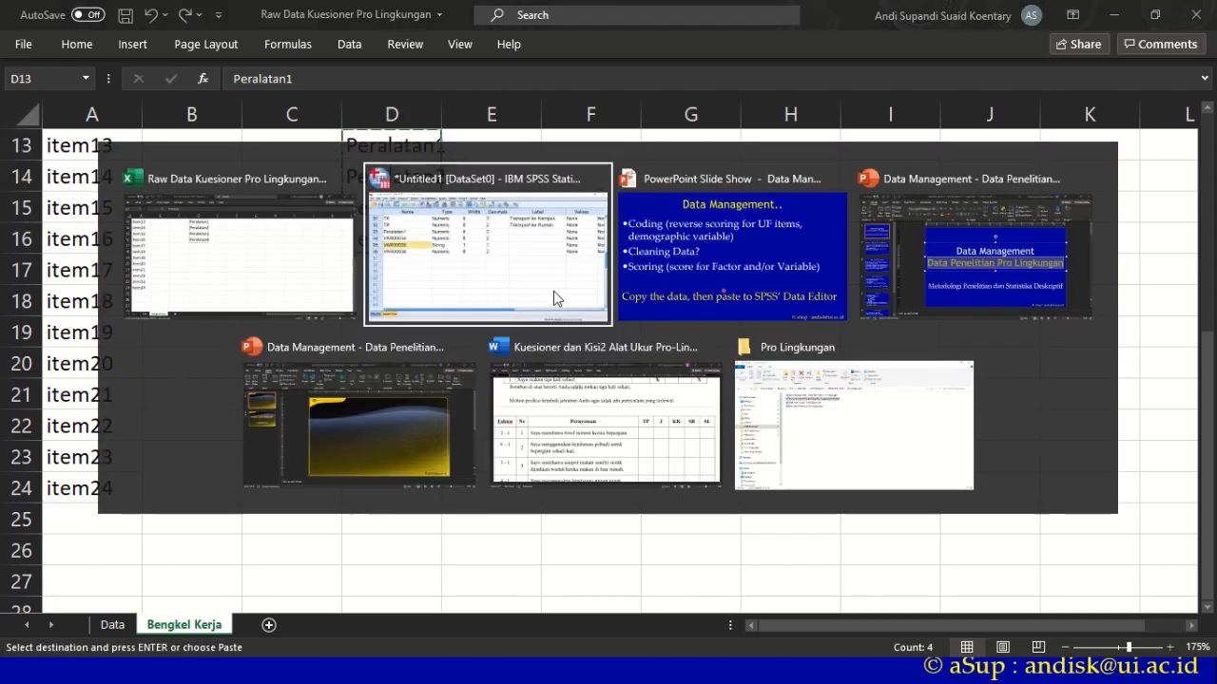
pyautogui.click(198, 211)
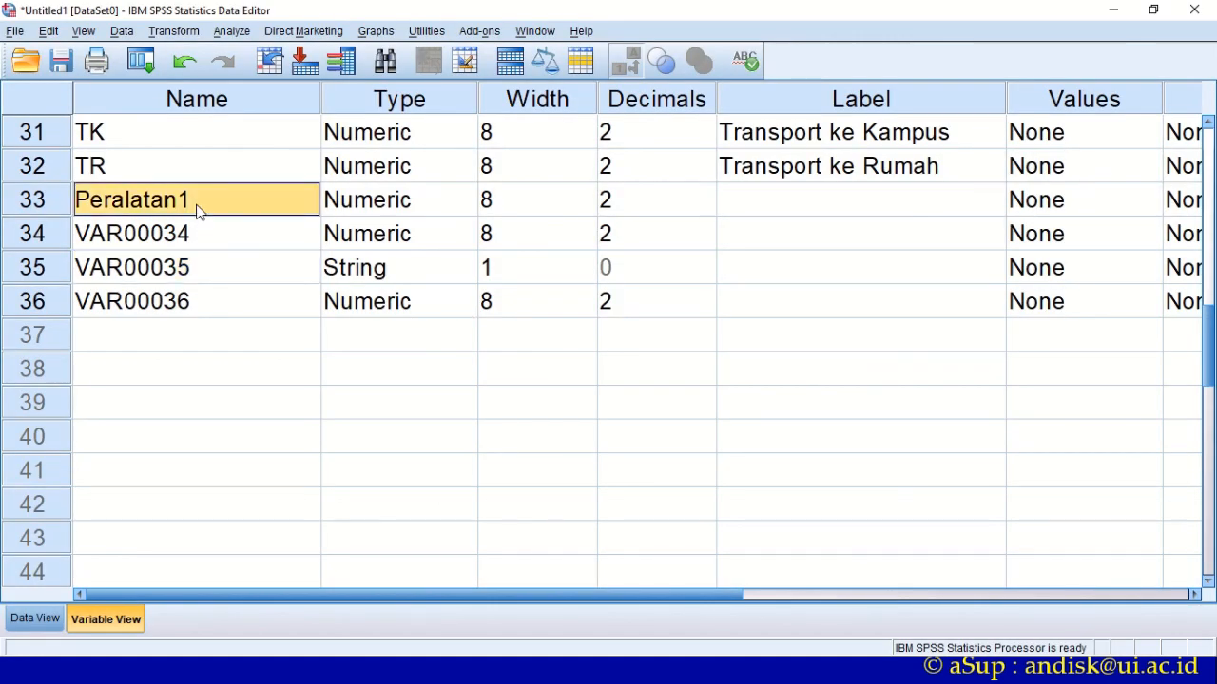
pyautogui.hotkey('ctrl', 'v')
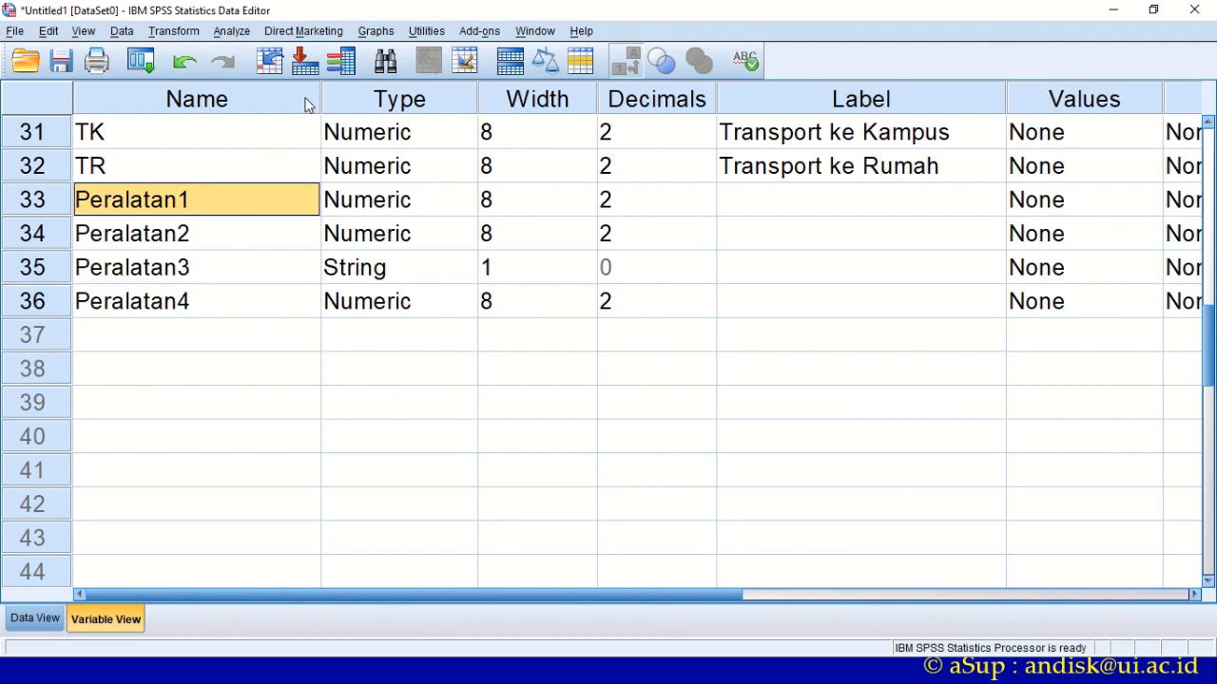
# - In Excel's Data sheet, copy the four equipment headings in AG2:AJ2, under Peralatan yang sering dibawa ke kampus
pyautogui.hotkey('alt', 'Tab')
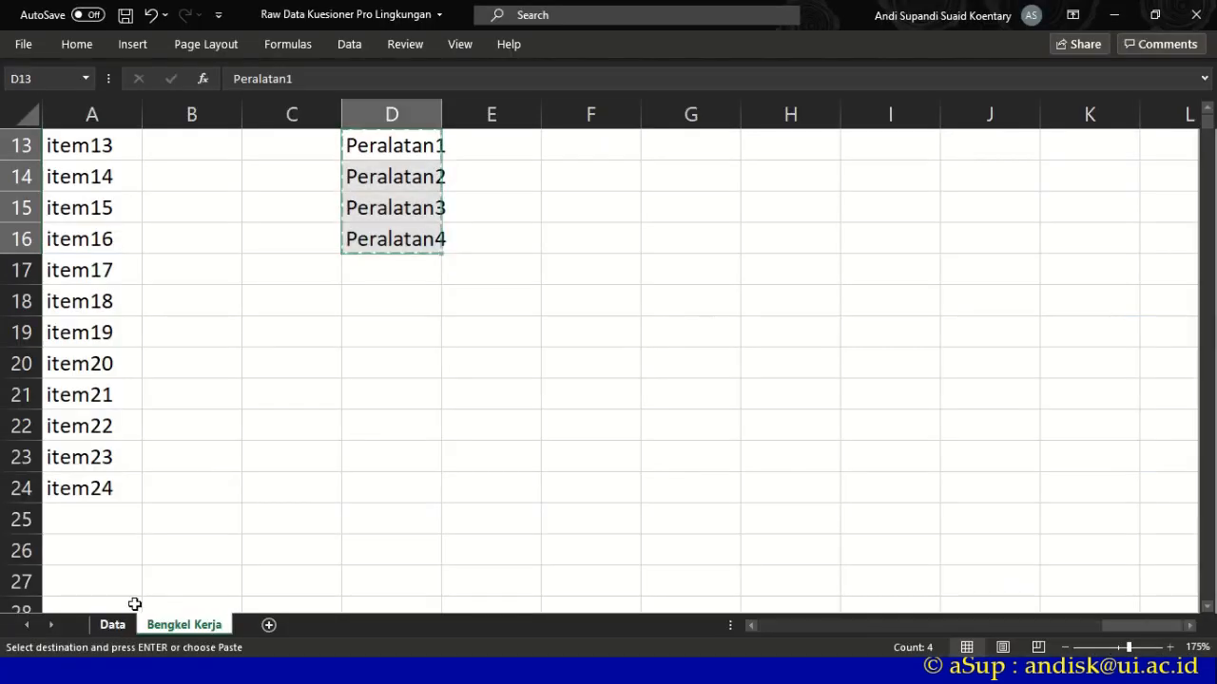
pyautogui.click(111, 624)
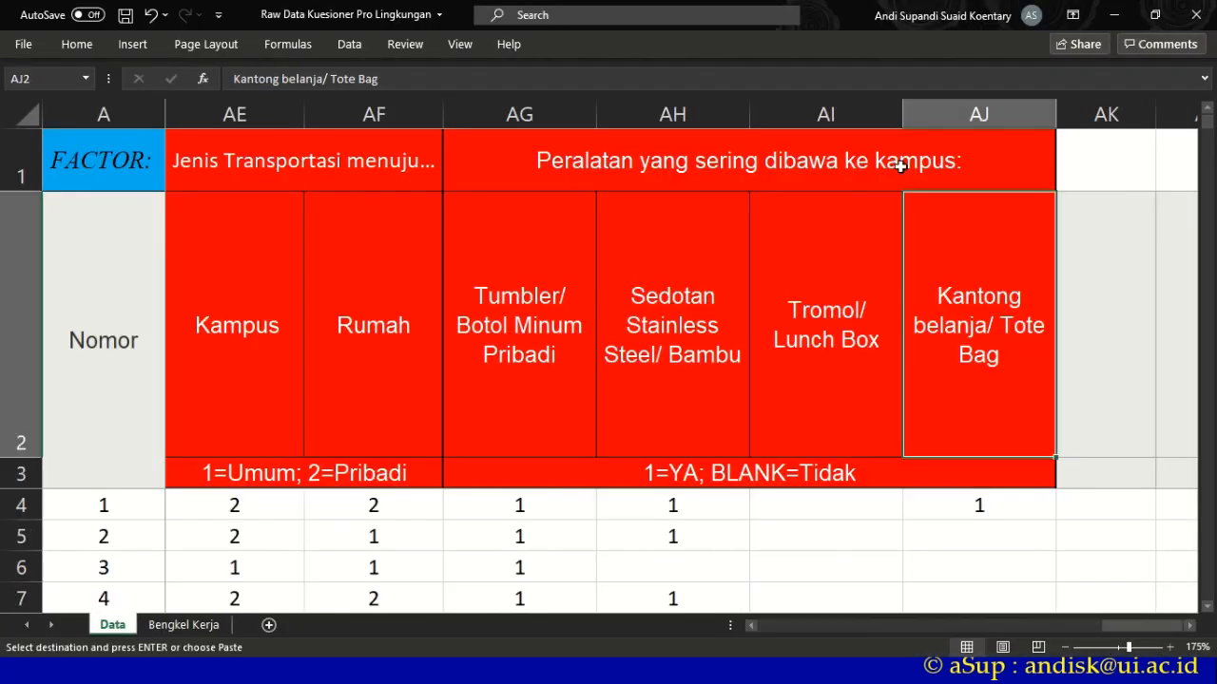
pyautogui.doubleClick(522, 300)
pyautogui.moveTo(446, 309); pyautogui.dragTo(589, 339)
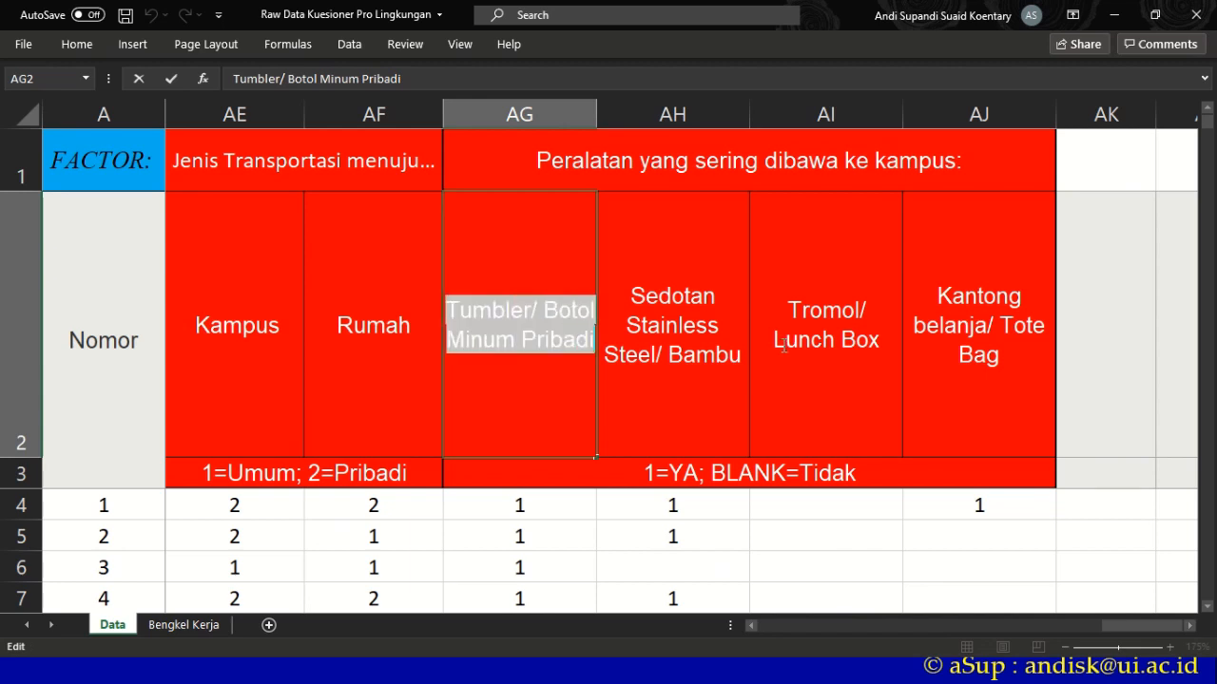
pyautogui.click(1148, 295)
pyautogui.moveTo(496, 323); pyautogui.dragTo(965, 350)
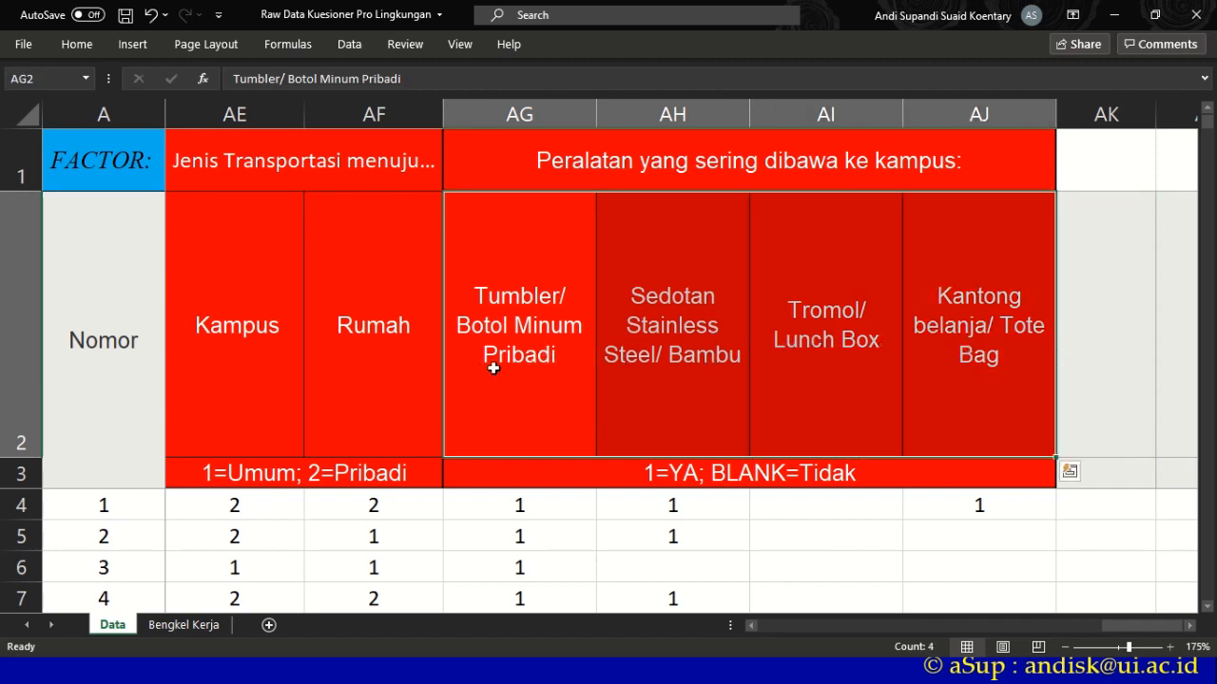
pyautogui.hotkey('ctrl', 'c')
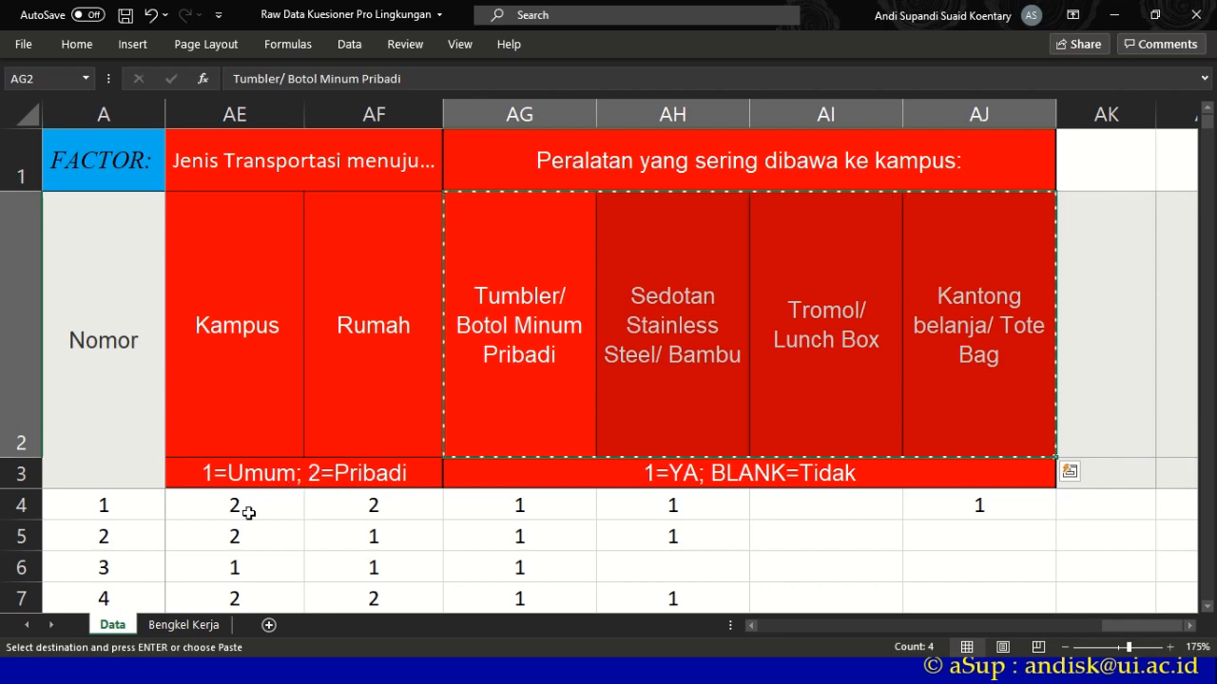
pyautogui.hotkey('alt', 'Tab')
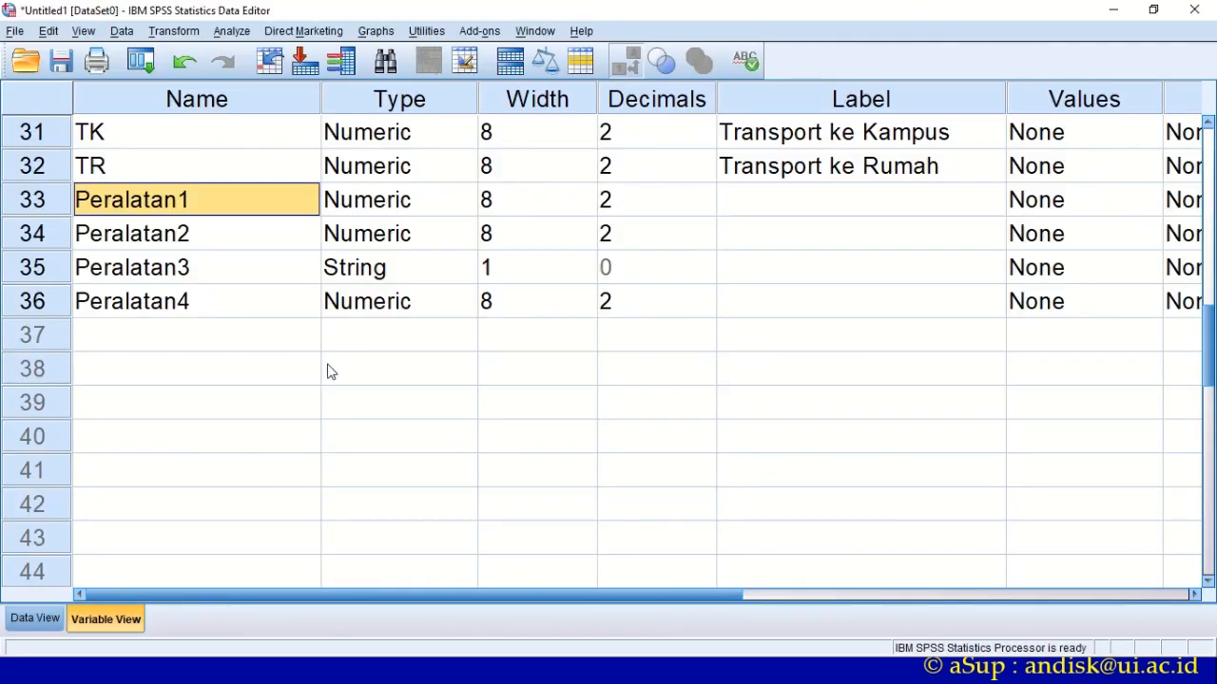
pyautogui.click(750, 205)
pyautogui.moveTo(749, 204); pyautogui.dragTo(758, 289)
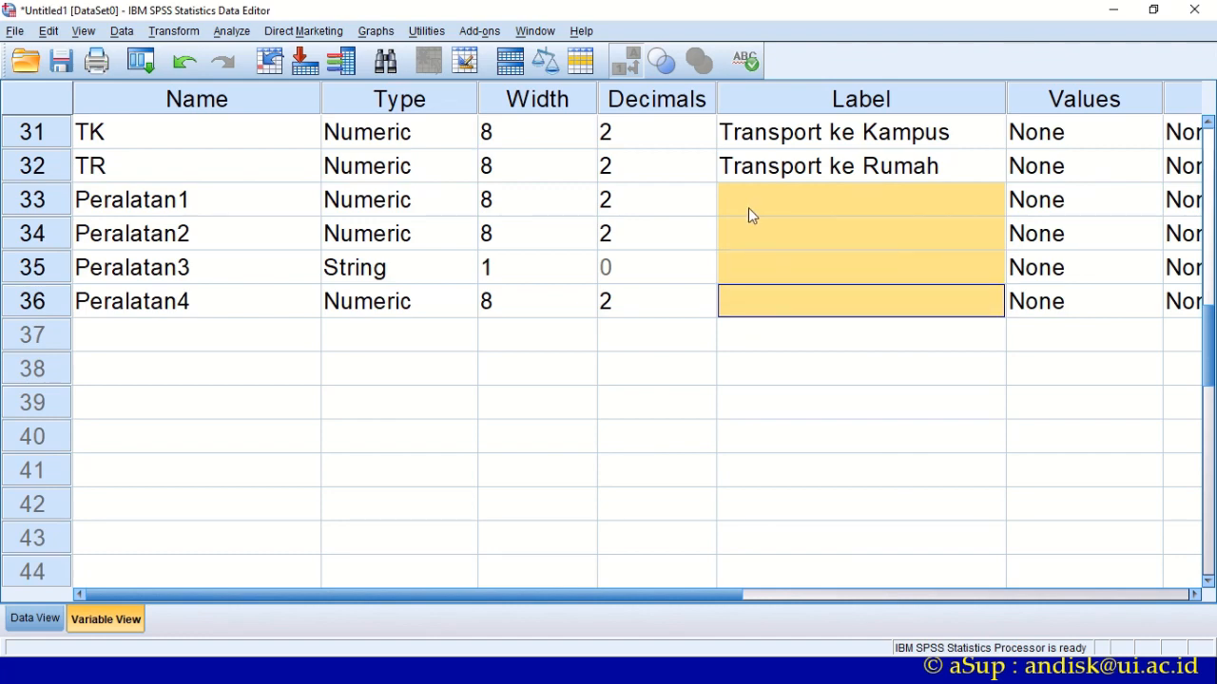
# - Paste the copied equipment headings transposed into column F of Excel's Bengkel Kerja sheet, starting at F14
pyautogui.hotkey('alt', 'Tab')
pyautogui.click(187, 626)
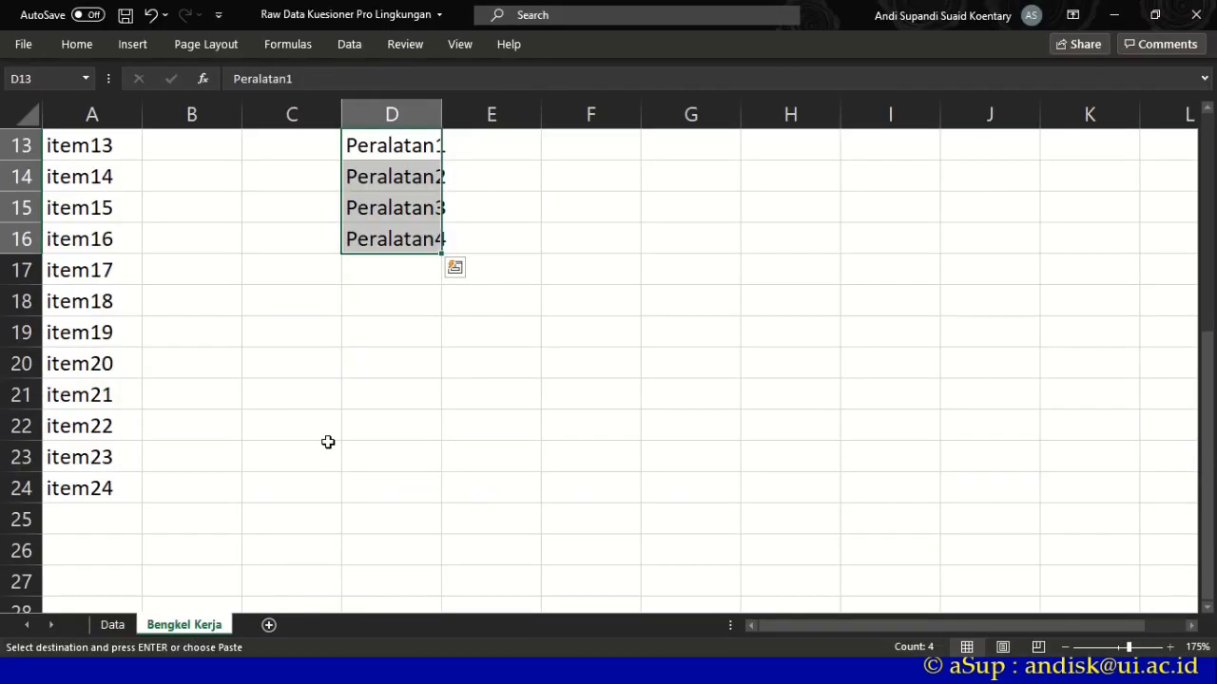
pyautogui.click(611, 179)
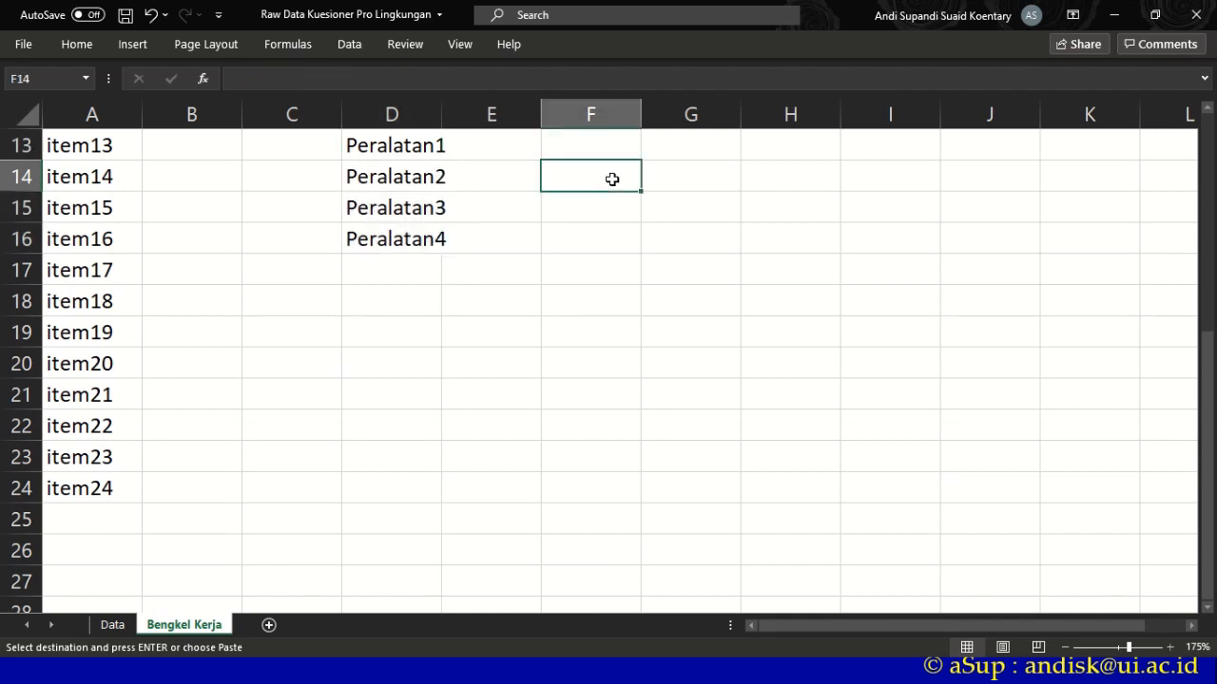
pyautogui.rightClick(611, 180)
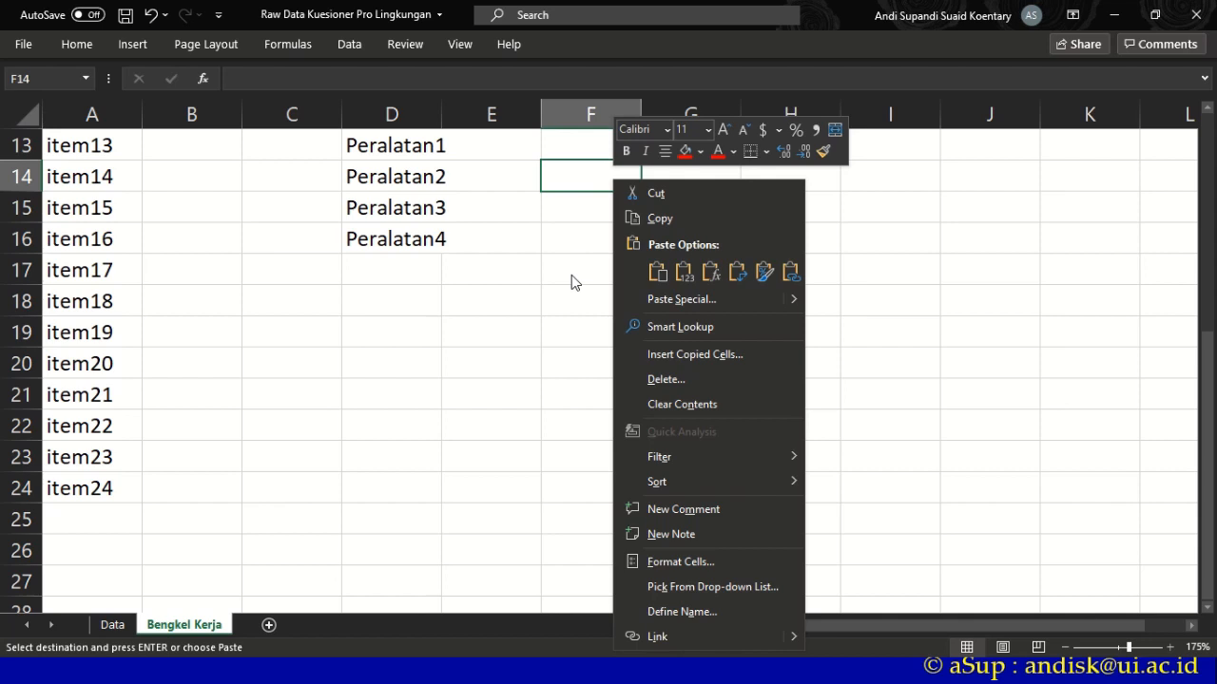
pyautogui.click(736, 278)
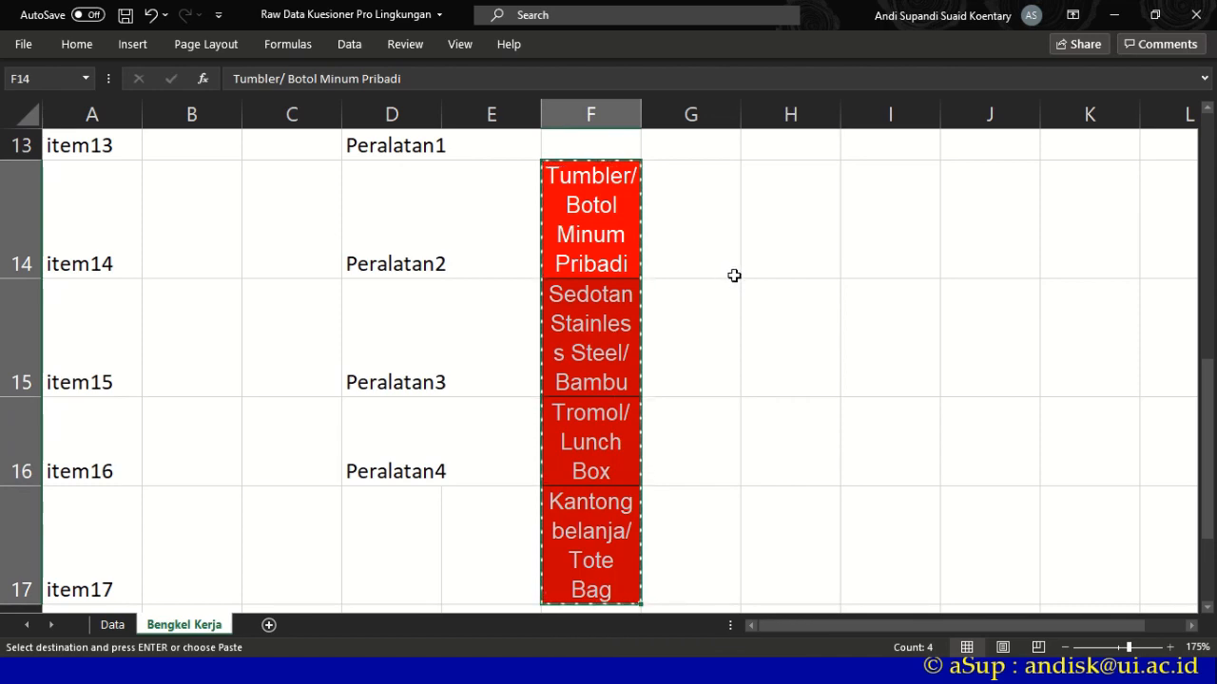
# - Transfer the transposed equipment headings from Excel to SPSS as the labels of Peralatan1 to Peralatan4
pyautogui.hotkey('alt', 'Tab')
pyautogui.hotkey('alt', 'Tab')
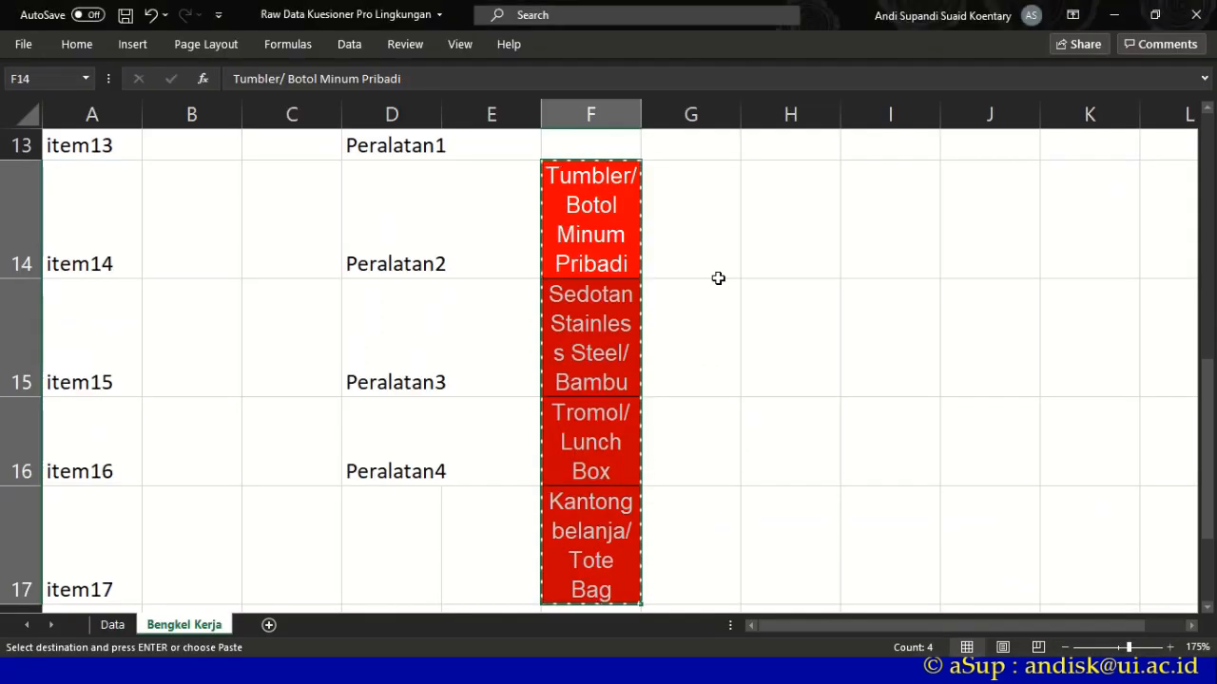
pyautogui.hotkey('alt', 'Tab')
pyautogui.click(765, 202)
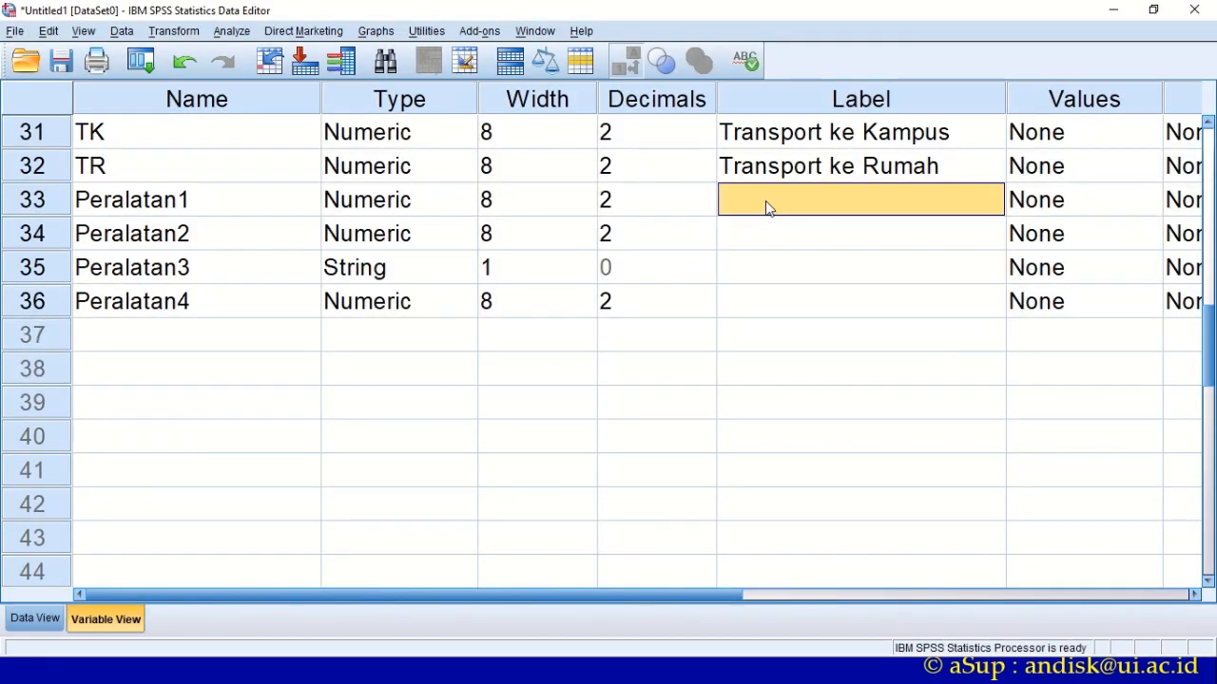
pyautogui.hotkey('ctrl', 'v')
pyautogui.click(766, 352)
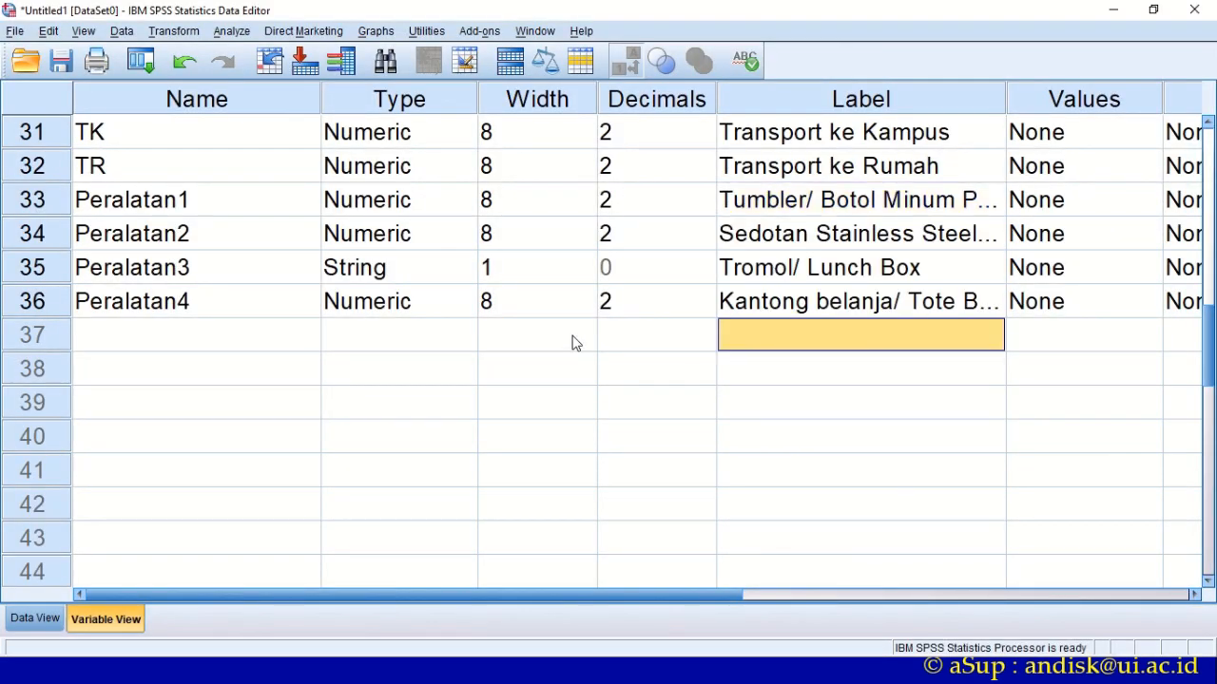
# - Review the Name and Label columns in SPSS, then the answer codes and item statements in Excel's Data sheet
pyautogui.scroll(6, 549, 326)
pyautogui.click(233, 96)
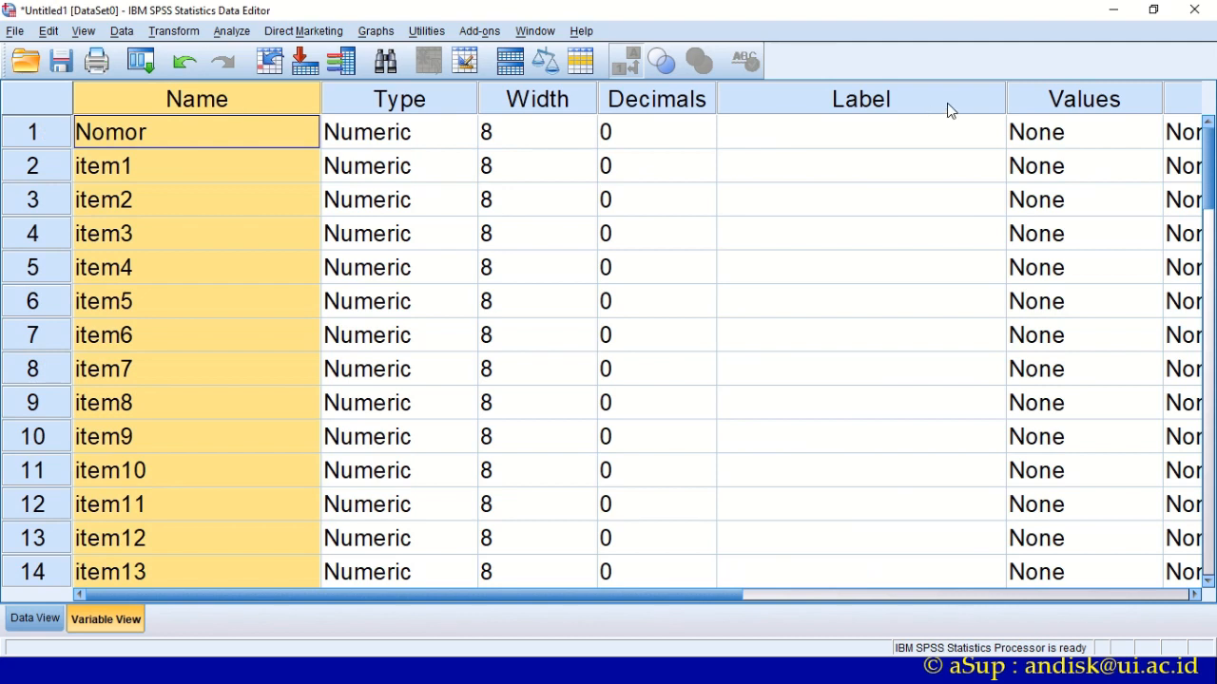
pyautogui.click(904, 107)
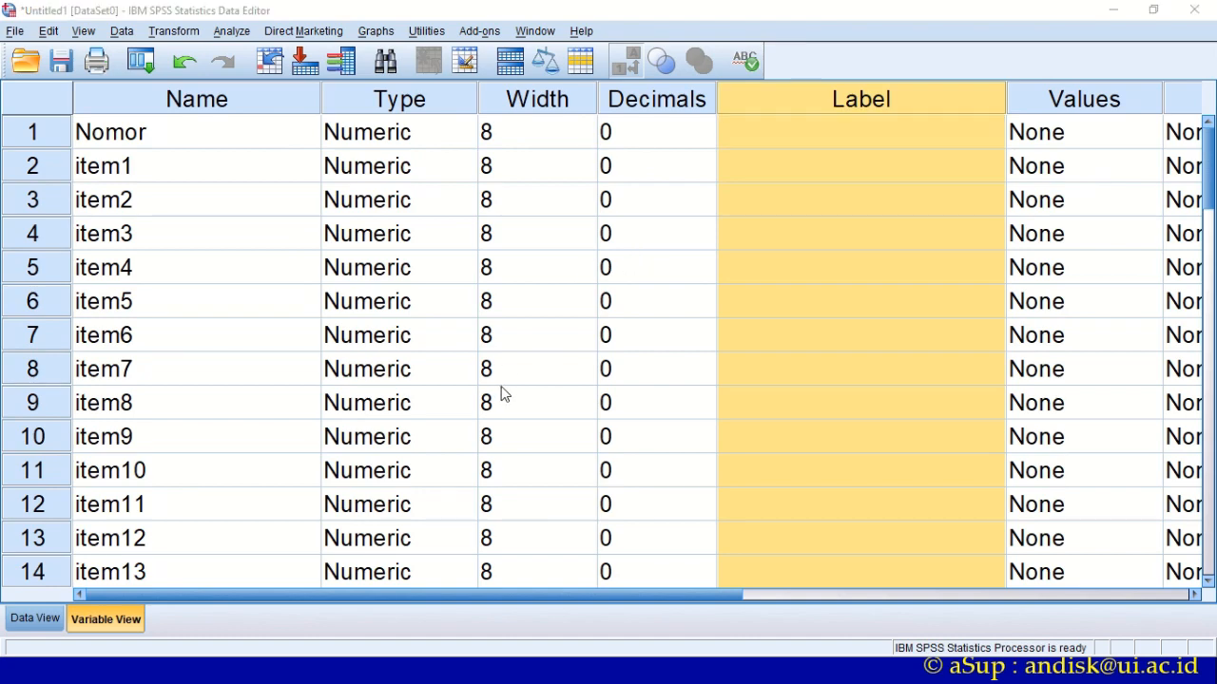
pyautogui.hotkey('alt', 'Tab')
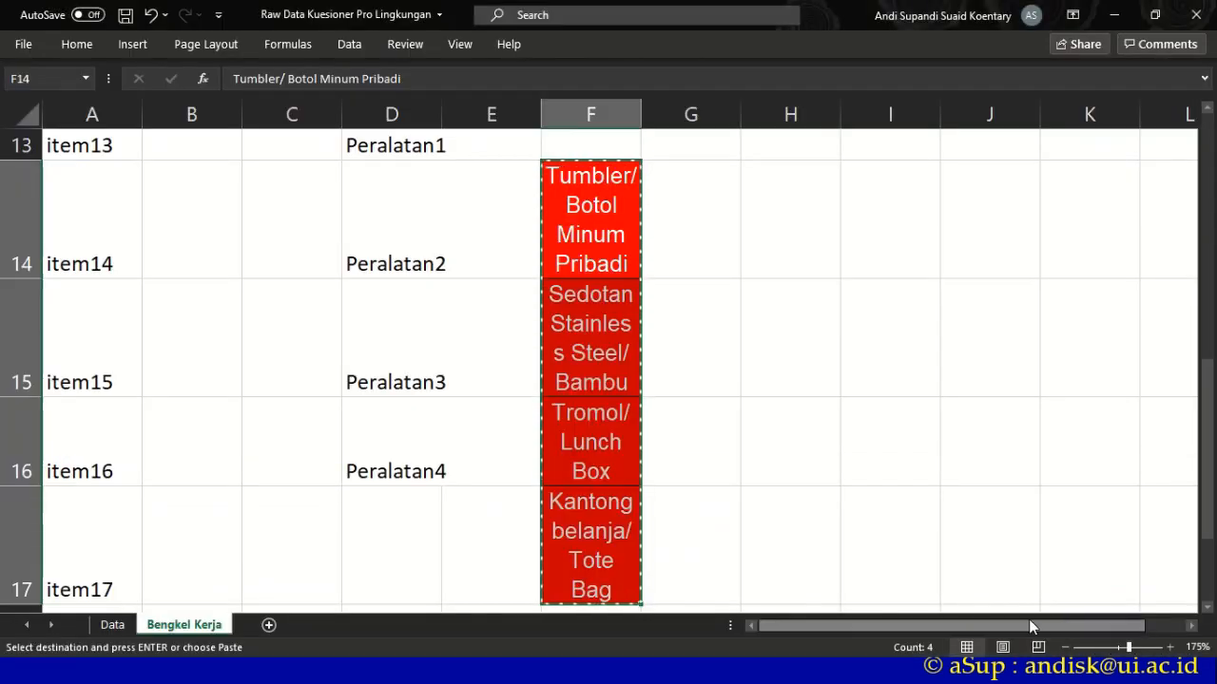
pyautogui.click(112, 625)
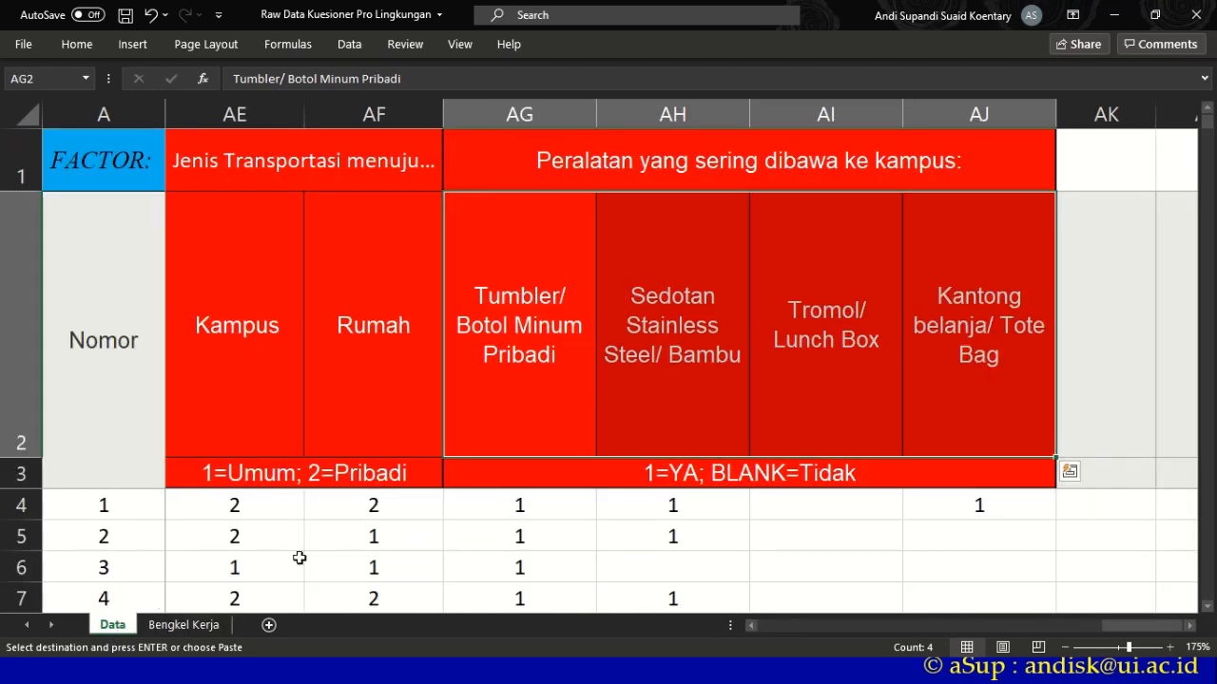
pyautogui.click(391, 479)
pyautogui.keyDown('ctrl'); pyautogui.scroll(-4, 389, 483); pyautogui.keyUp('ctrl')
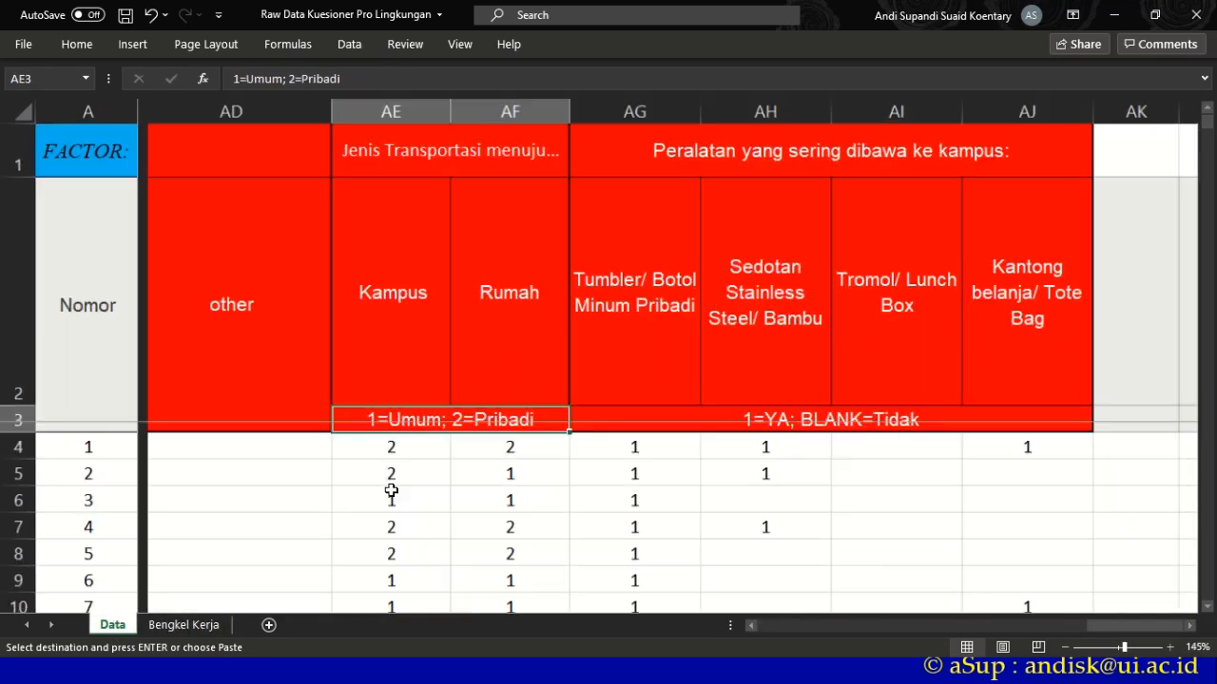
pyautogui.moveTo(1117, 635); pyautogui.dragTo(860, 624)
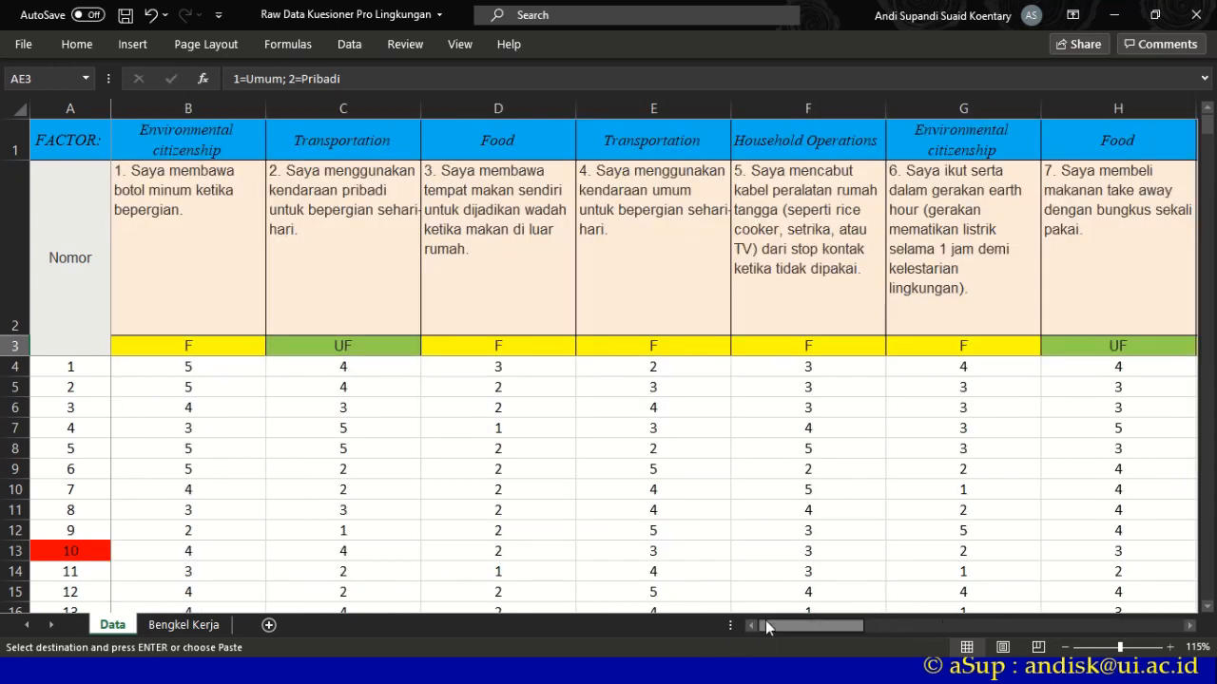
pyautogui.click(449, 473)
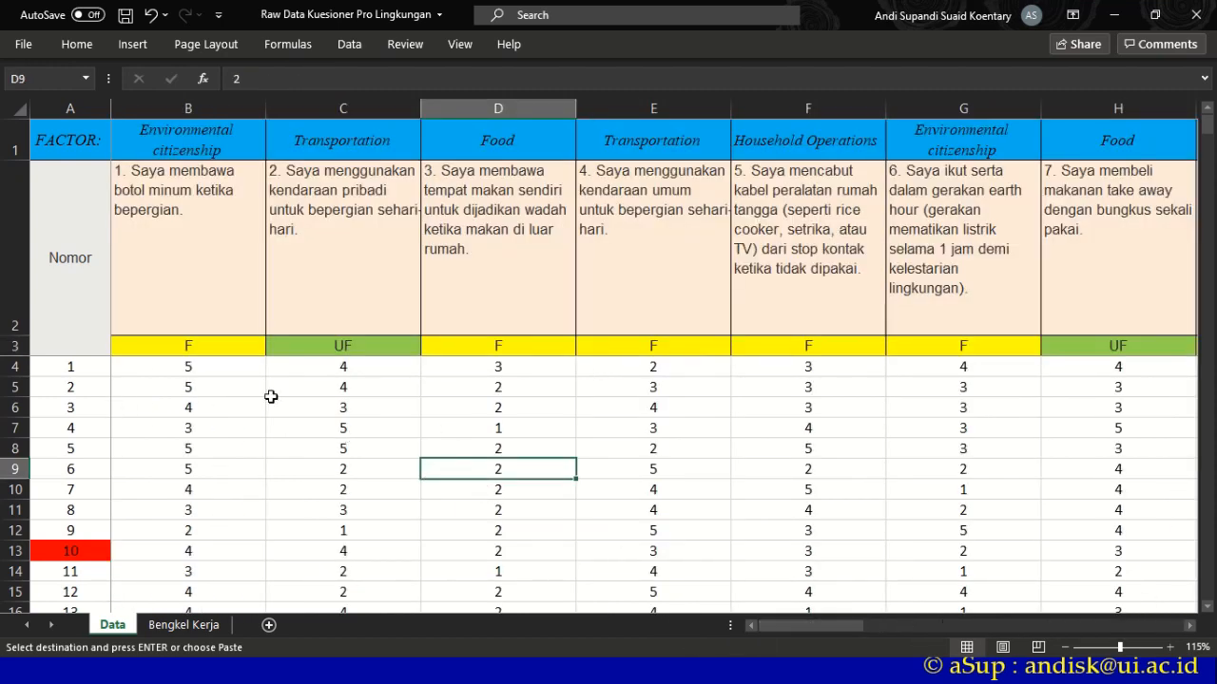
pyautogui.hotkey('alt', 'Tab')
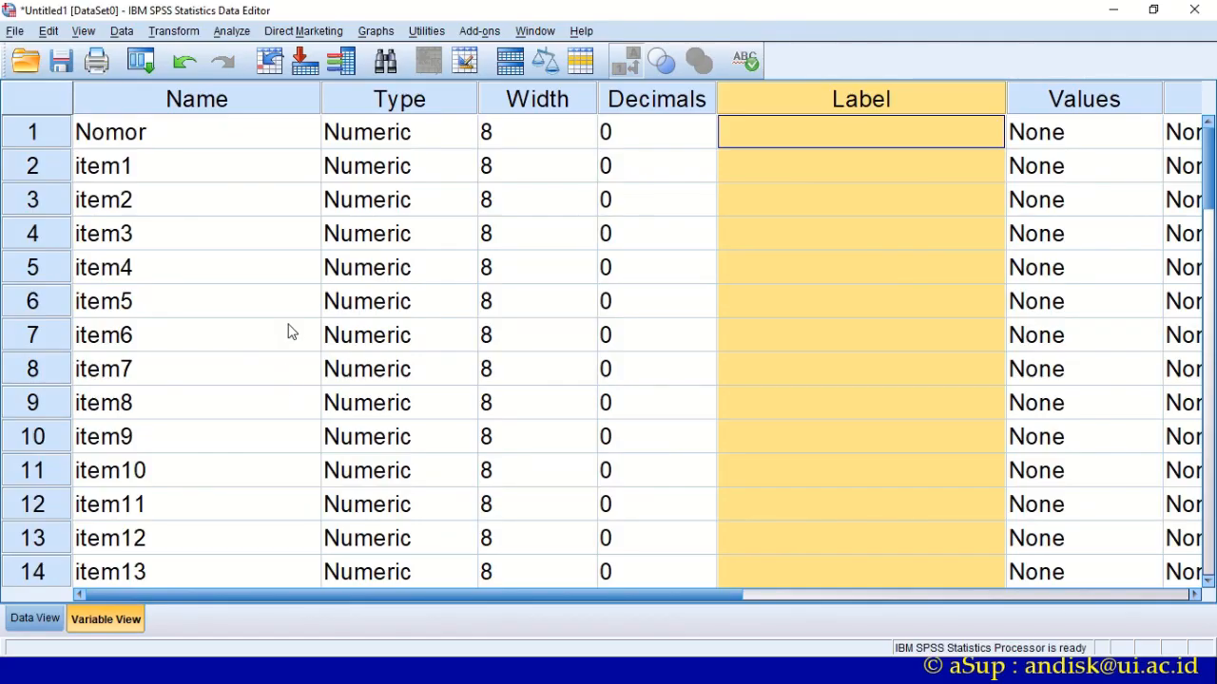
# - Start saving the SPSS dataset and choose the Dropbox folder as the location
pyautogui.click(245, 293)
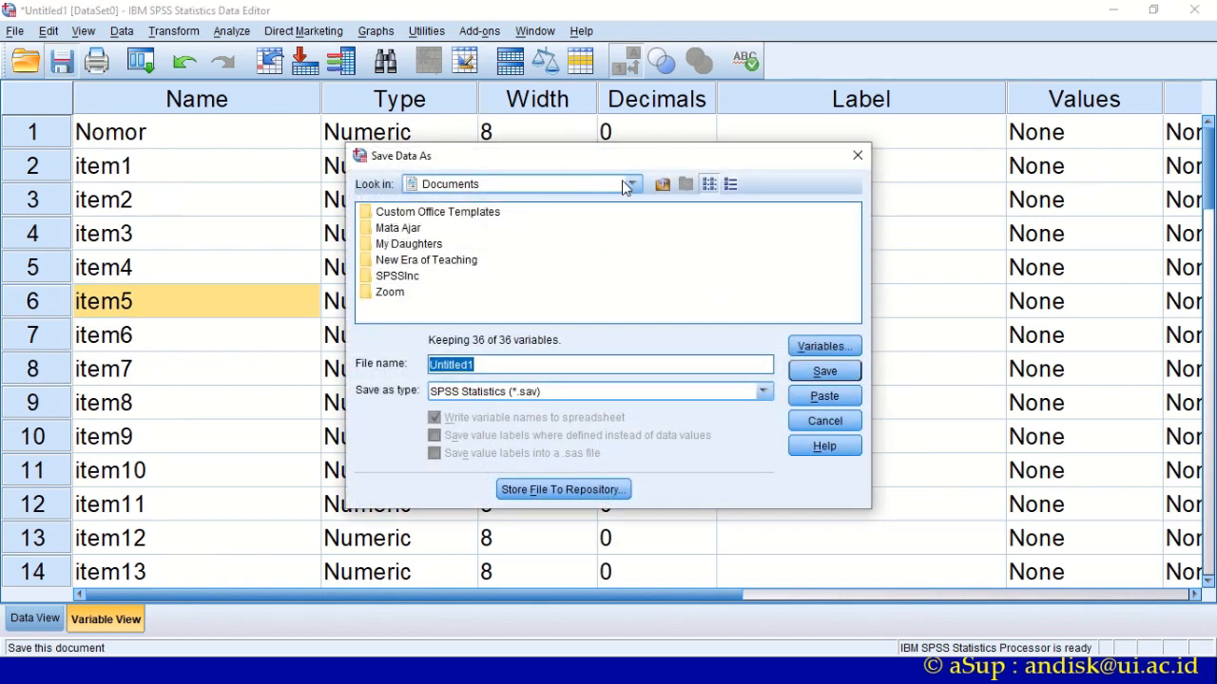
pyautogui.click(414, 230)
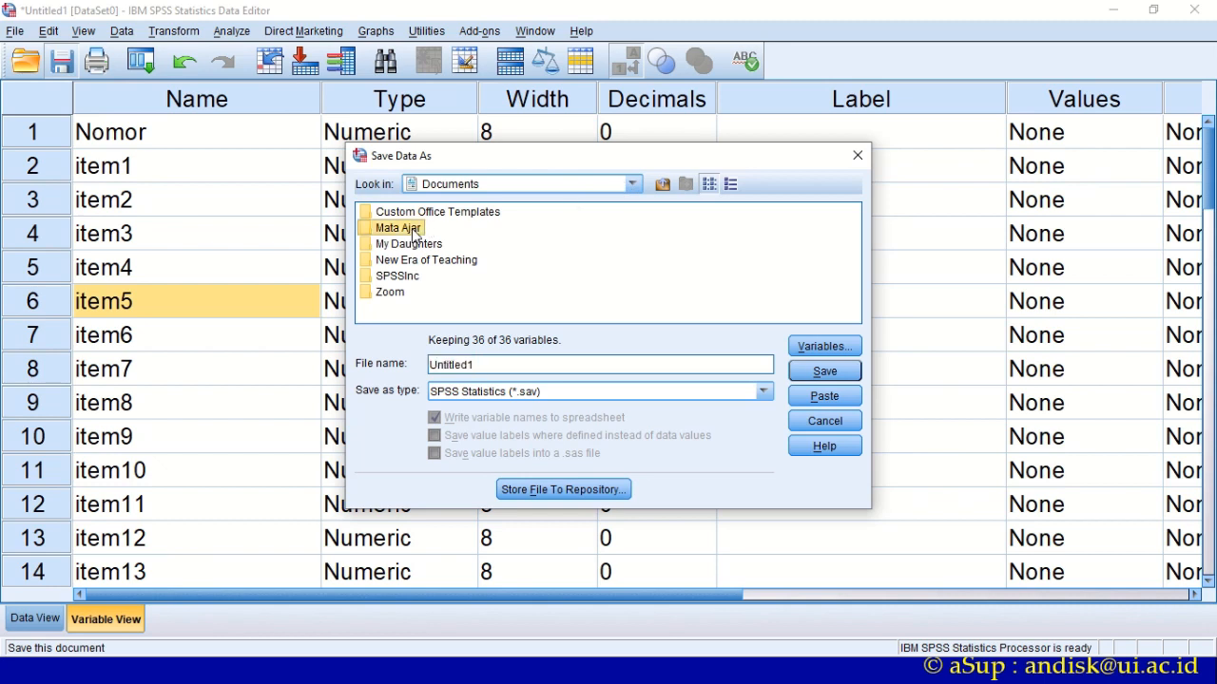
pyautogui.click(633, 183)
pyautogui.scroll(2, 524, 262)
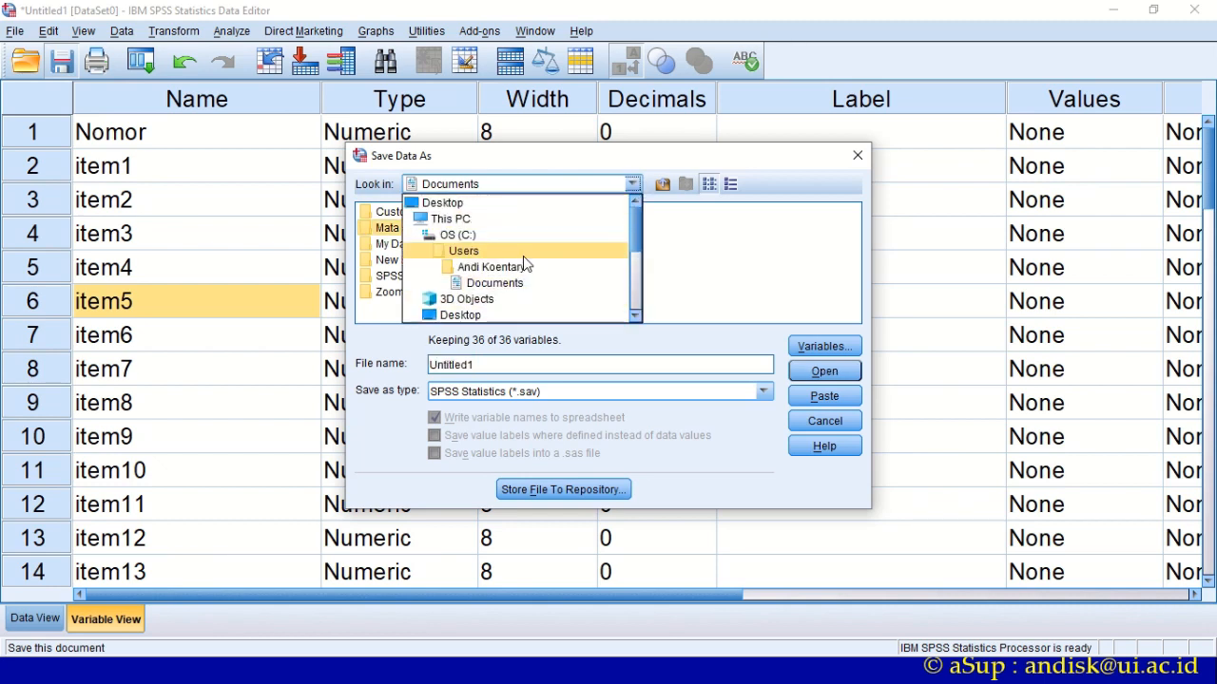
pyautogui.scroll(-2, 524, 262)
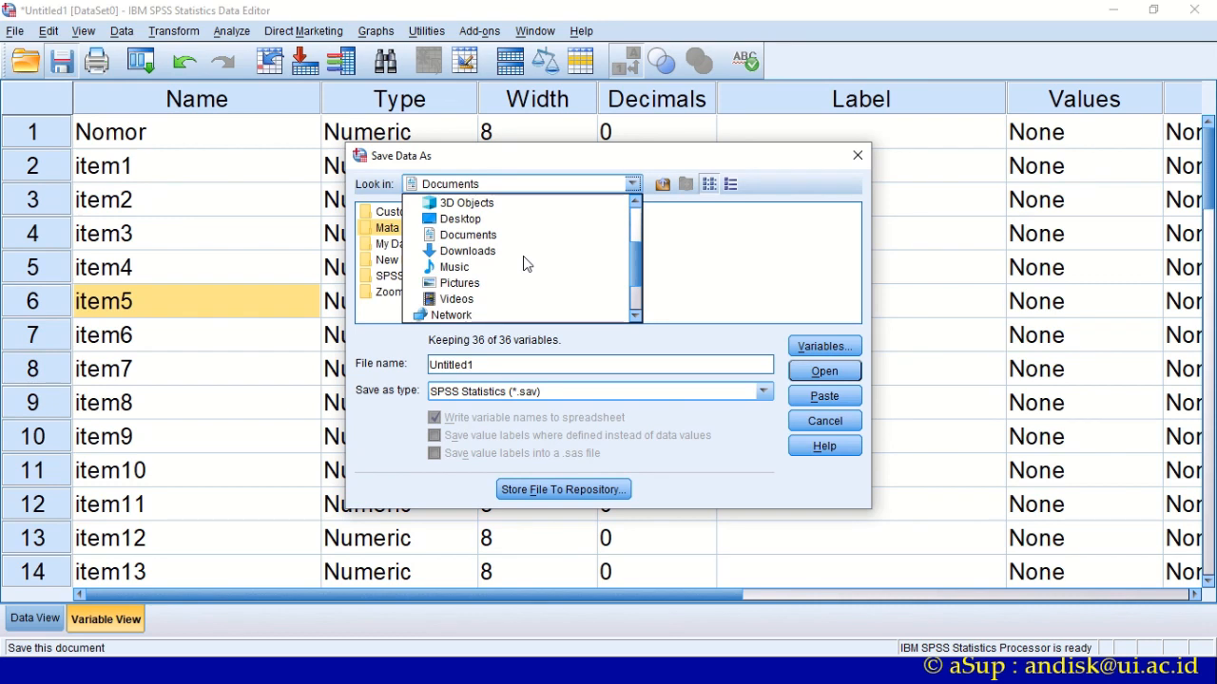
pyautogui.scroll(-2, 525, 263)
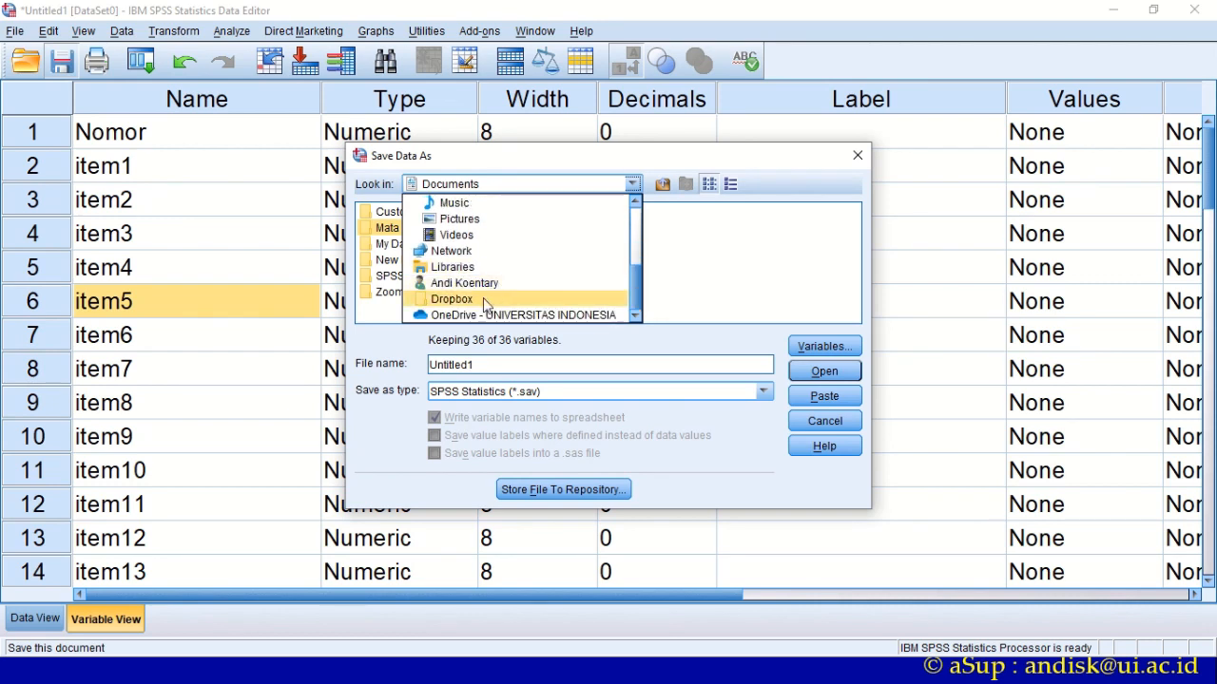
pyautogui.scroll(2, 466, 263)
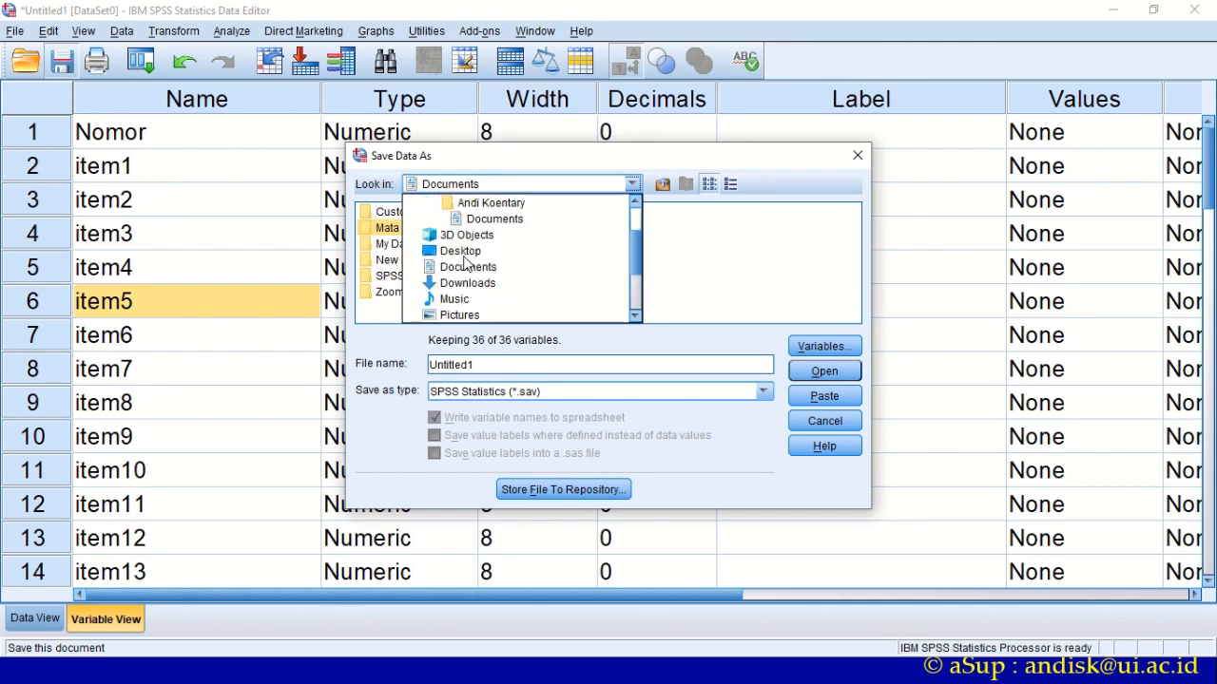
pyautogui.scroll(2, 466, 264)
pyautogui.scroll(-3, 518, 274)
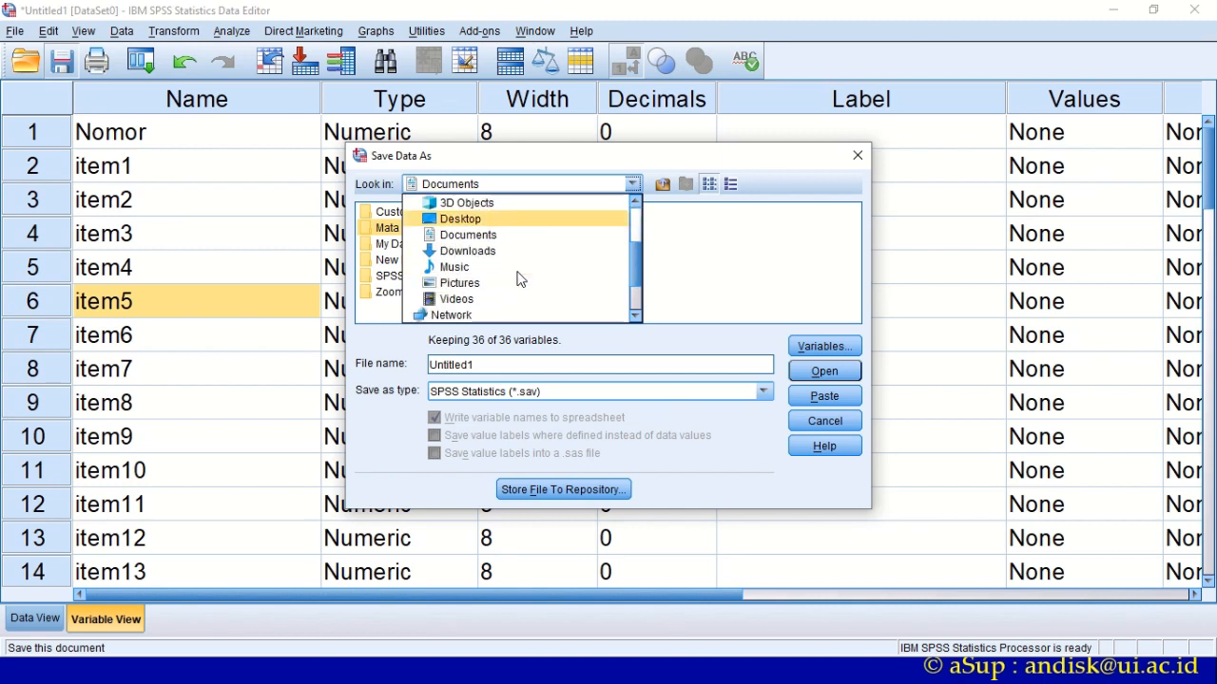
pyautogui.scroll(-1, 520, 278)
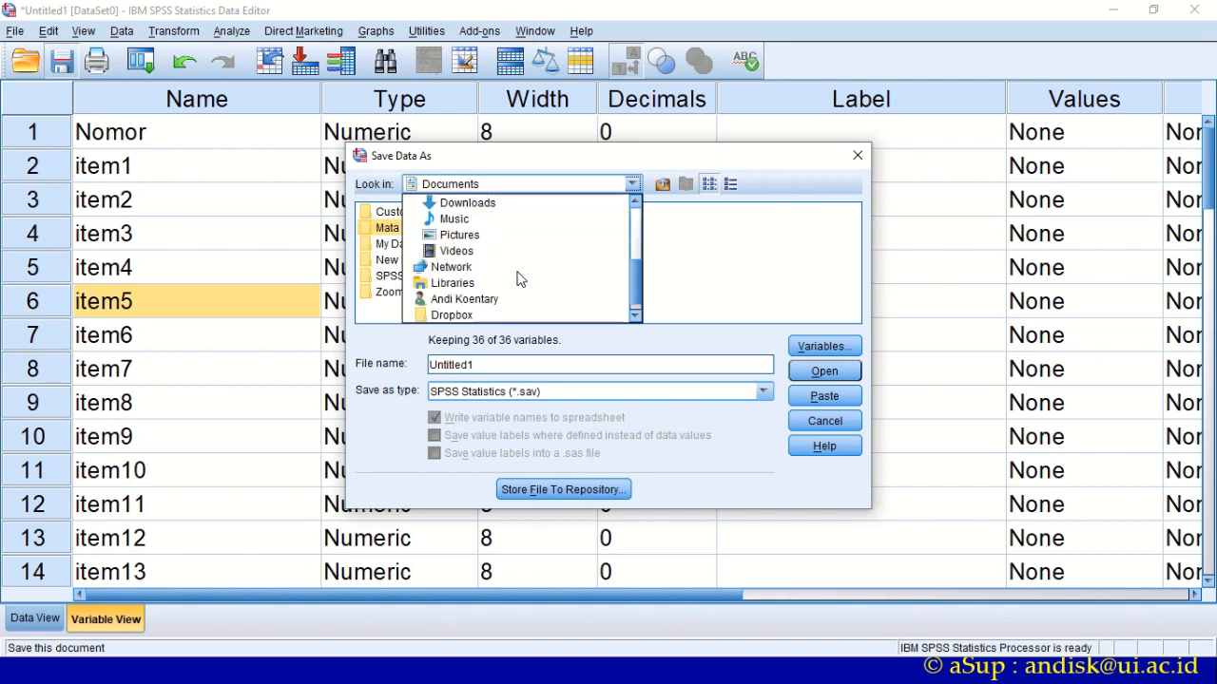
pyautogui.scroll(-1, 480, 290)
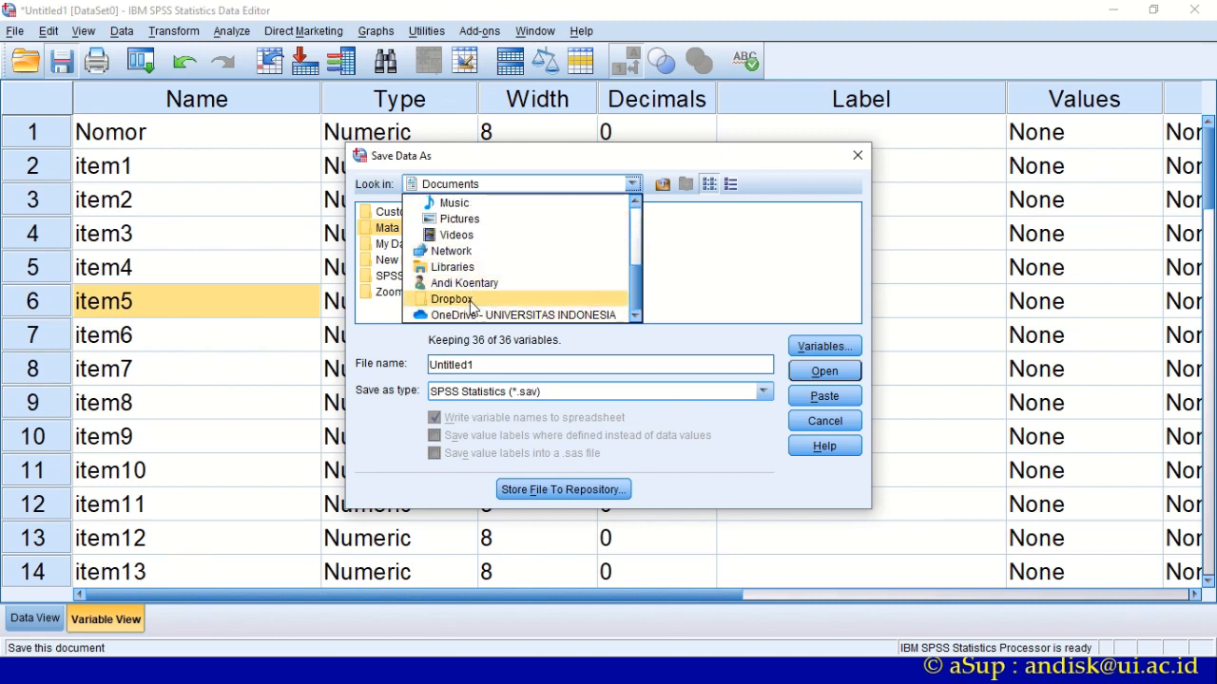
pyautogui.click(469, 300)
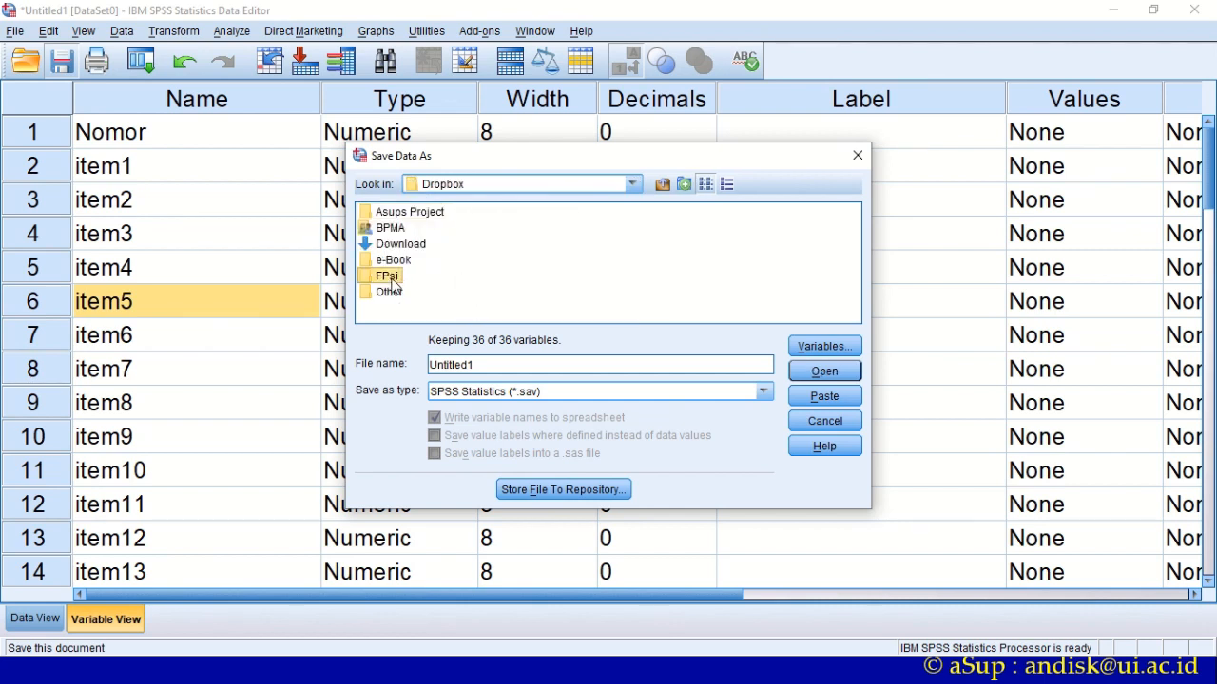
# - Set the save location to Dropbox's FPsi > Mata Ajar > MPS Deskriptif > MPSD 2019-2020 > Pro Lingkungan folder
pyautogui.doubleClick(389, 278)
pyautogui.click(399, 261)
pyautogui.doubleClick(399, 261)
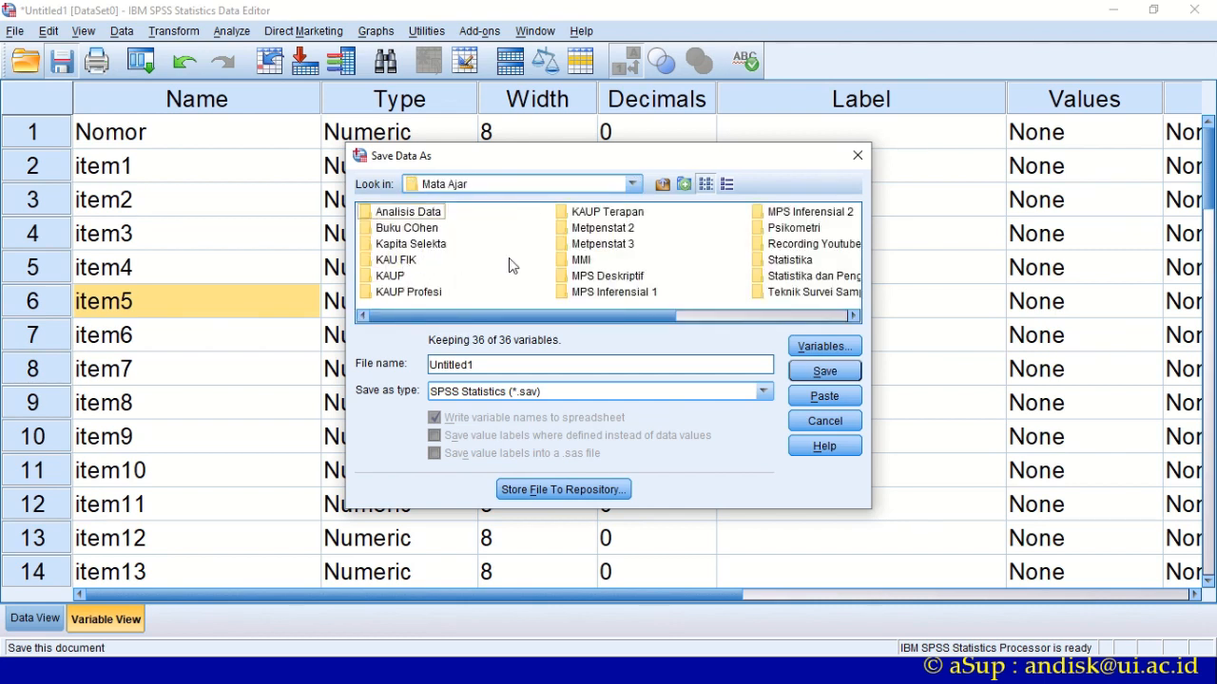
pyautogui.click(784, 228)
pyautogui.click(613, 276)
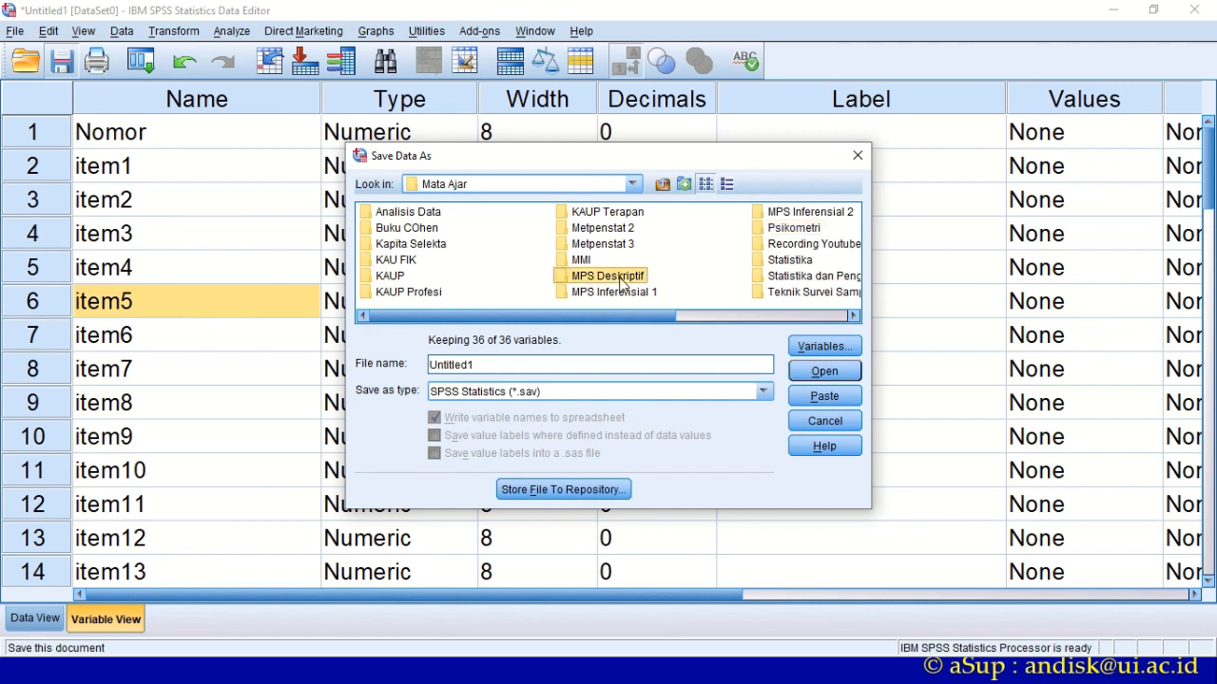
pyautogui.doubleClick(613, 276)
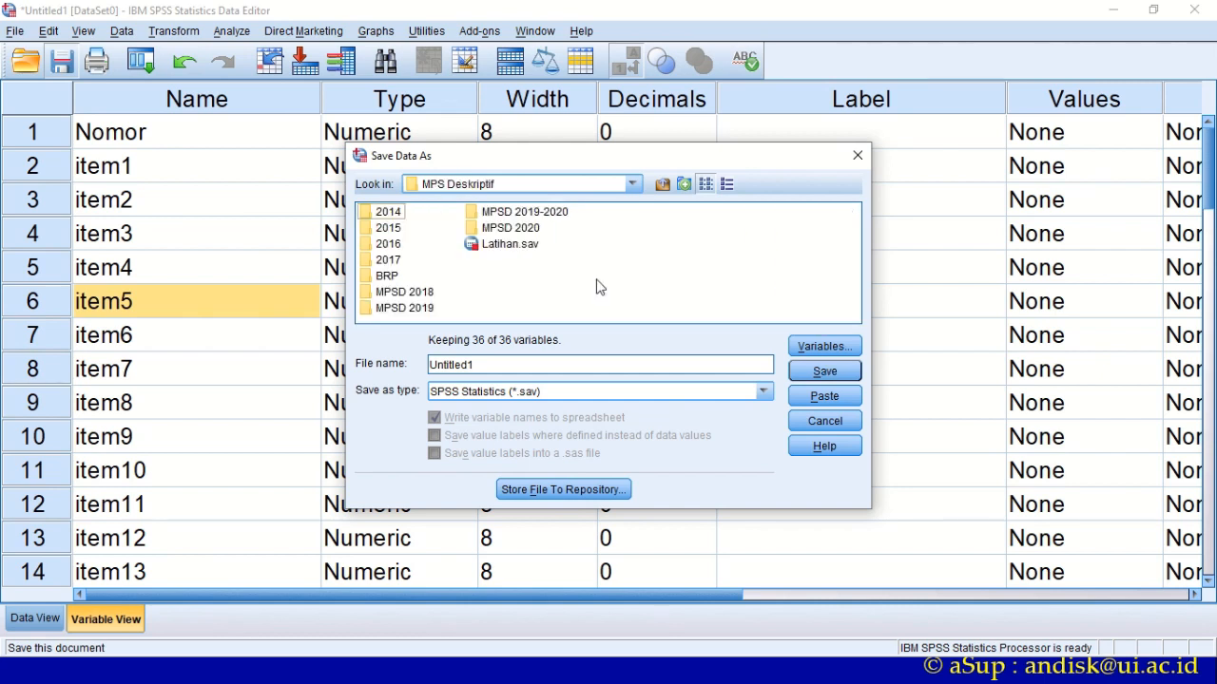
pyautogui.click(506, 215)
pyautogui.doubleClick(505, 215)
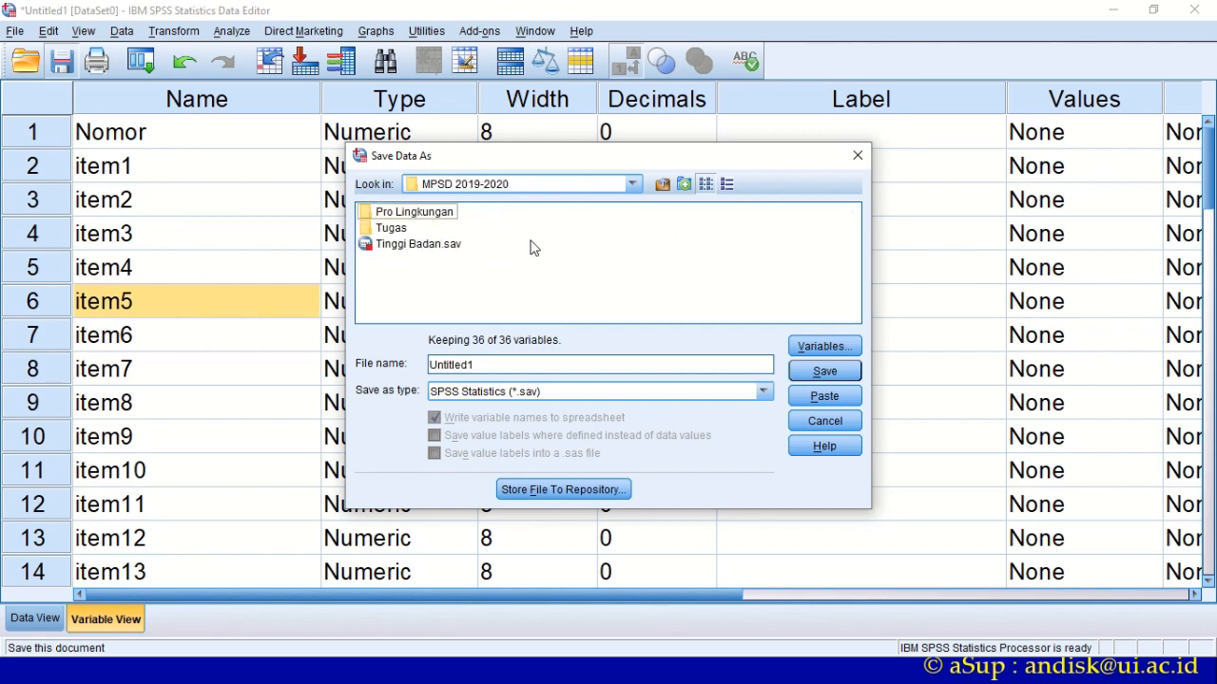
pyautogui.doubleClick(424, 219)
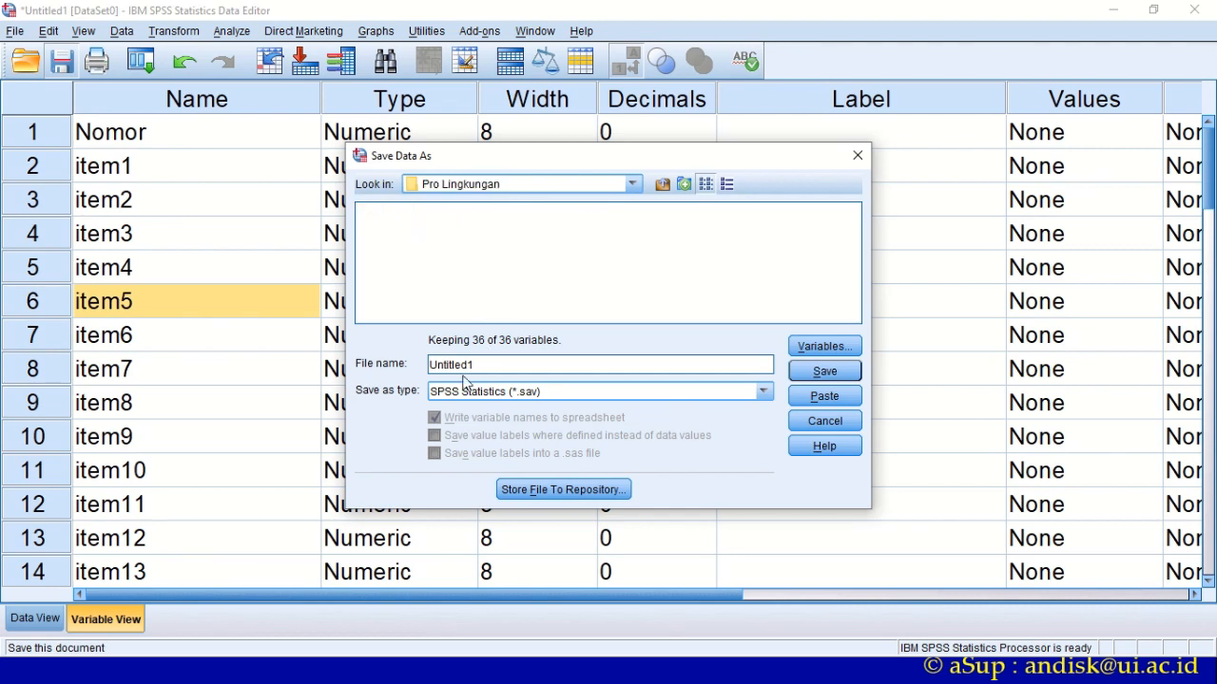
# - Name the dataset Pro Lingkungan and save it as an SPSS Statistics (*.sav) file
pyautogui.moveTo(488, 361); pyautogui.dragTo(258, 366)
pyautogui.write('Pro Lingkungan')
pyautogui.click(823, 370)
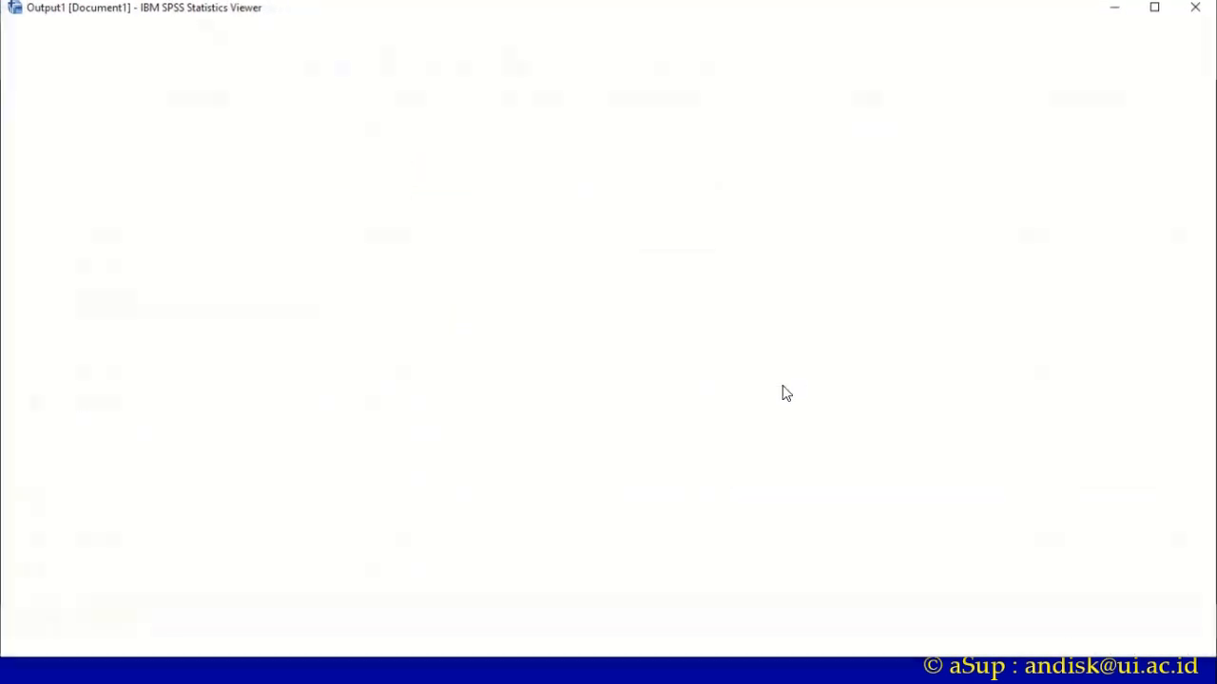
# - Switch to File Explorer and check for the saved Pro Lingkungan dataset in the Pro Lingkungan folder
pyautogui.hotkey('alt', 'Tab')
pyautogui.hotkey('alt', 'Tab')
pyautogui.hotkey('alt', 'Tab')
pyautogui.hotkey('alt', 'Tab')
pyautogui.hotkey('alt', 'Tab')
pyautogui.hotkey('alt', 'Tab')
pyautogui.hotkey('alt', 'Tab')
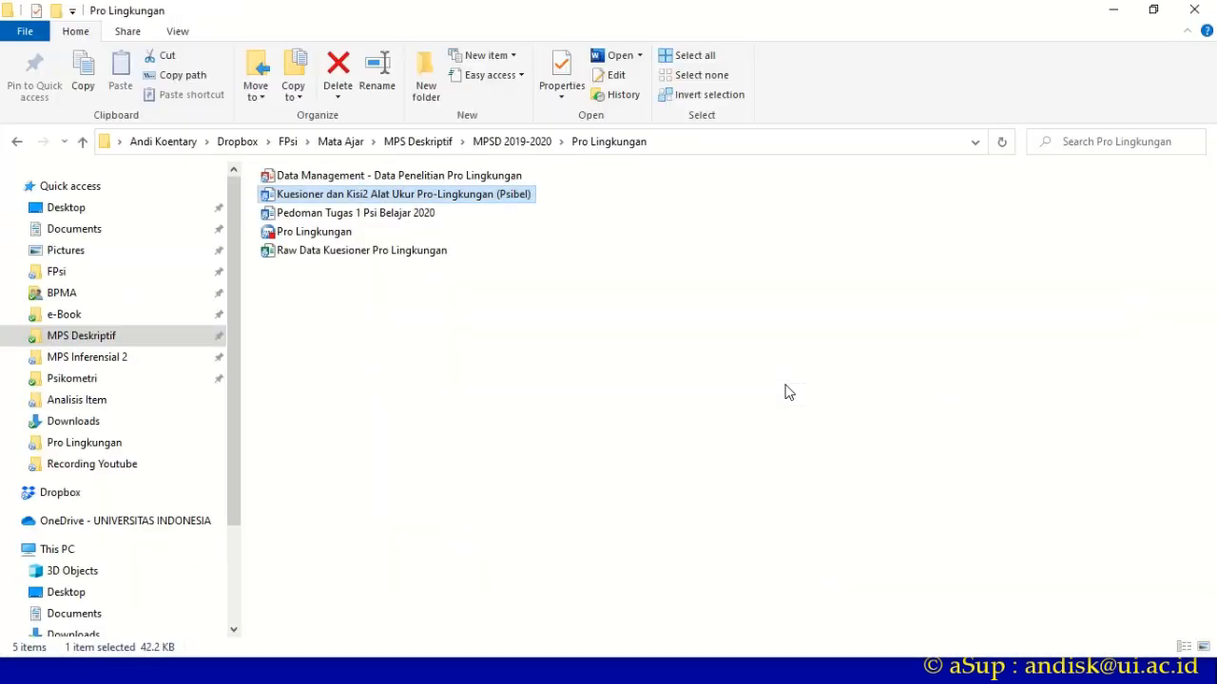
pyautogui.click(657, 383)
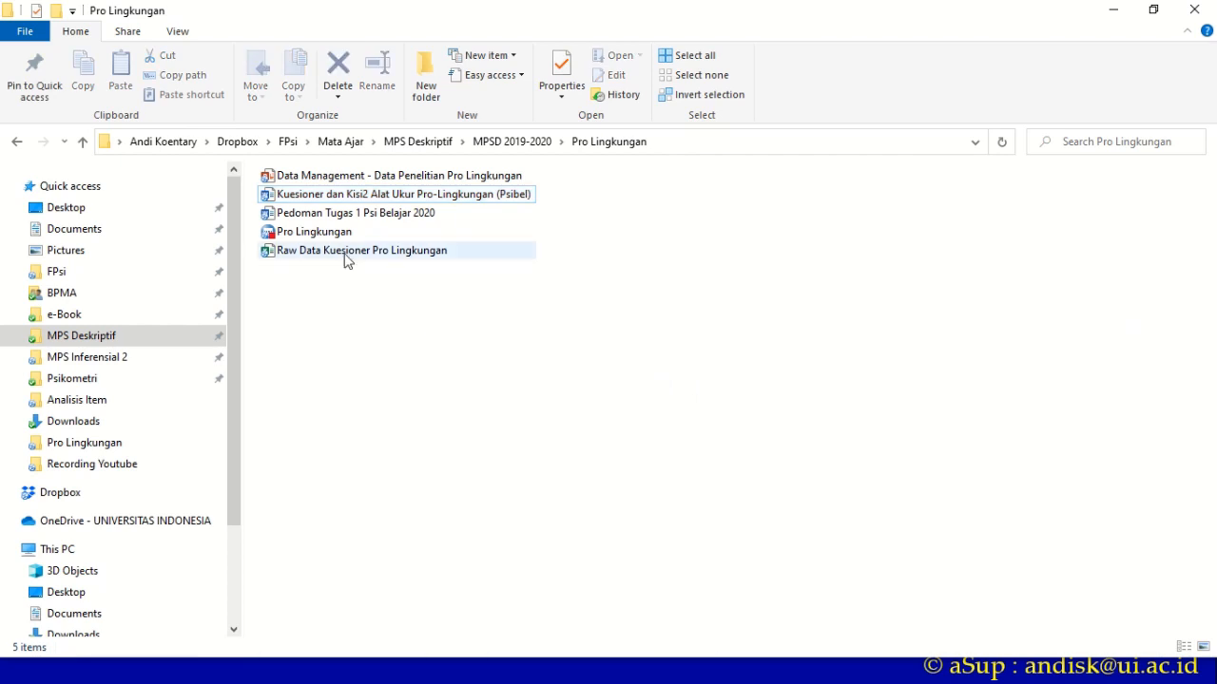
pyautogui.click(313, 235)
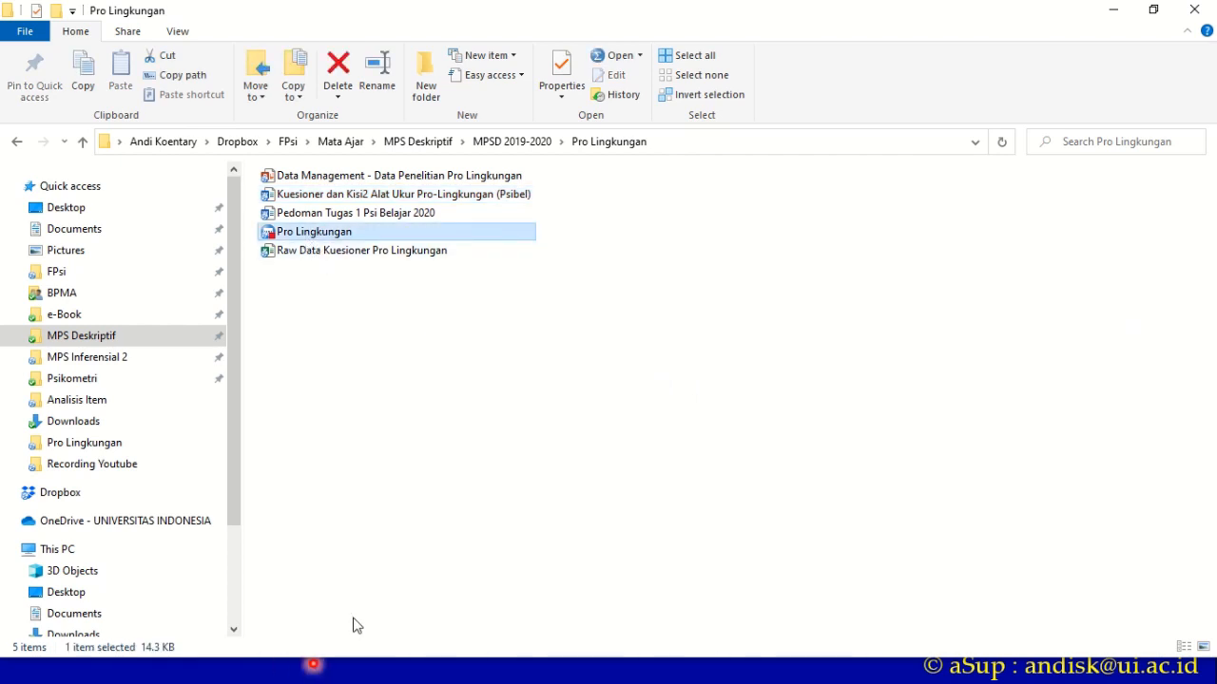
# - Switch to the PowerPoint slide show and review the Data Management and Coding slides
pyautogui.hotkey('alt', 'Tab')
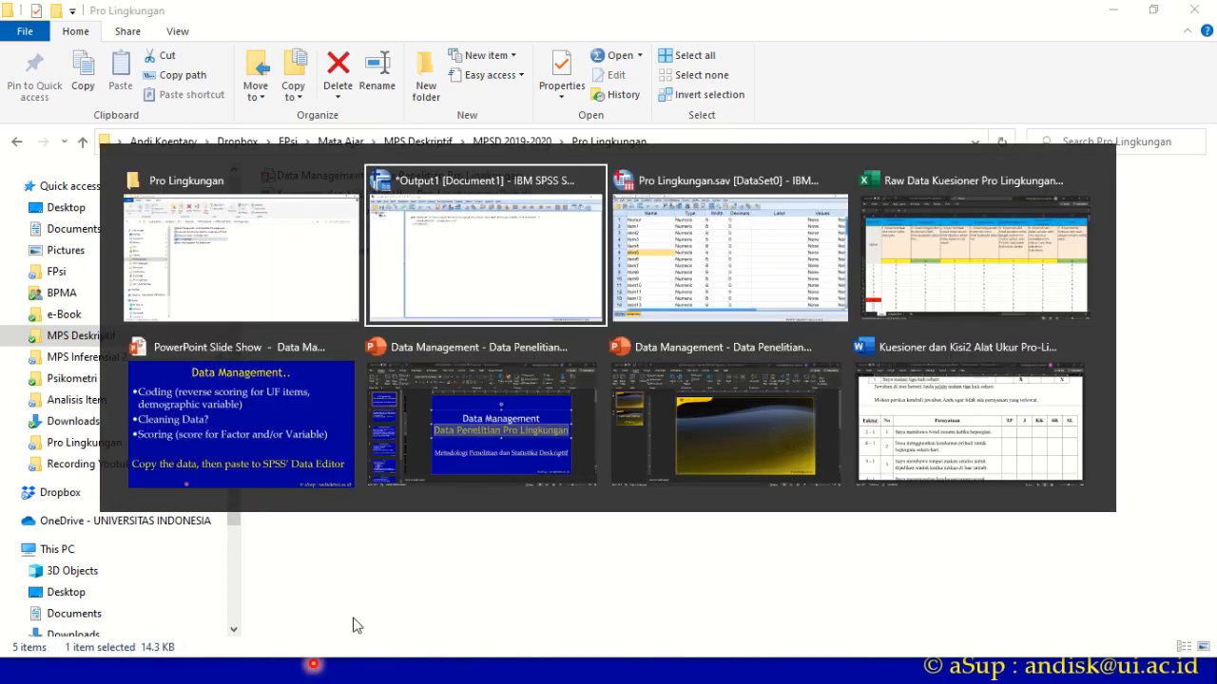
pyautogui.hotkey('alt', 'Tab')
pyautogui.hotkey('alt', 'Tab')
pyautogui.hotkey('alt', 'Tab')
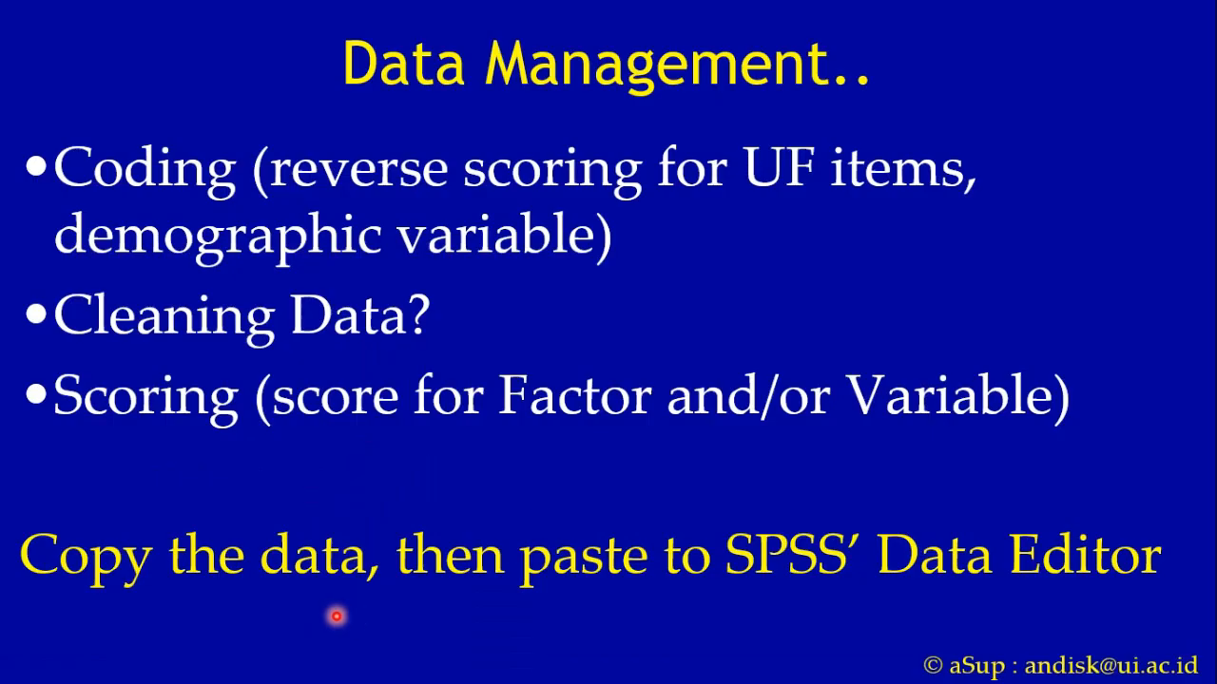
pyautogui.click(494, 585)
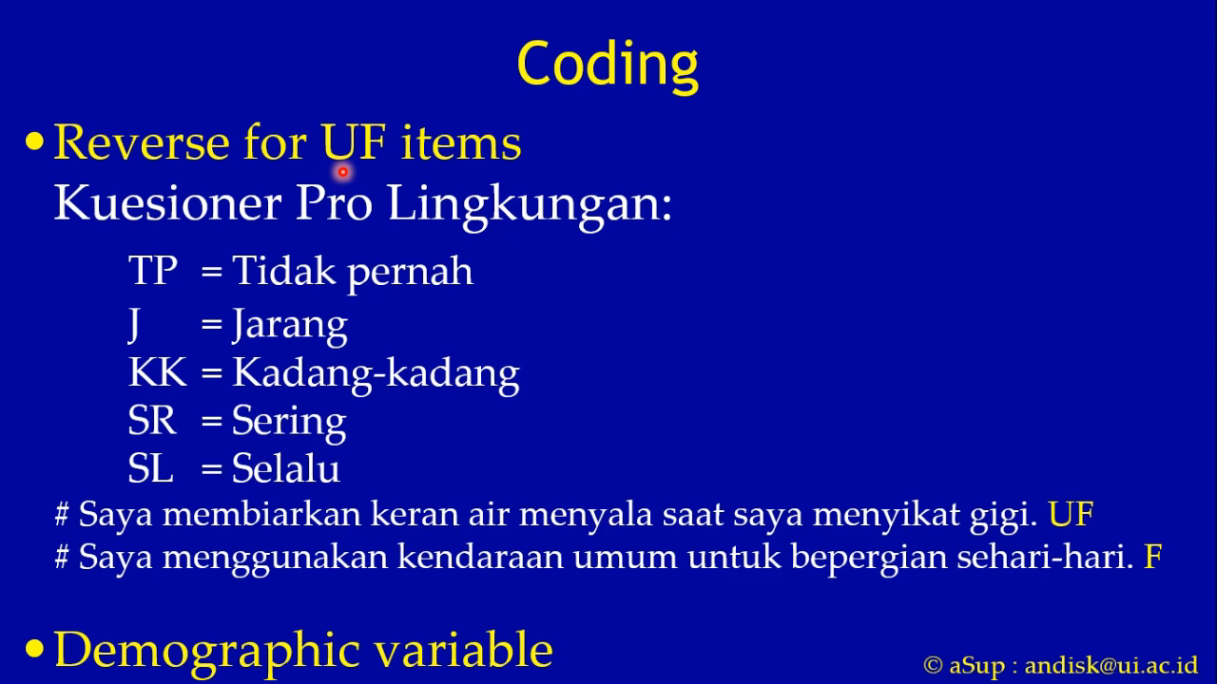
pyautogui.press('Left')
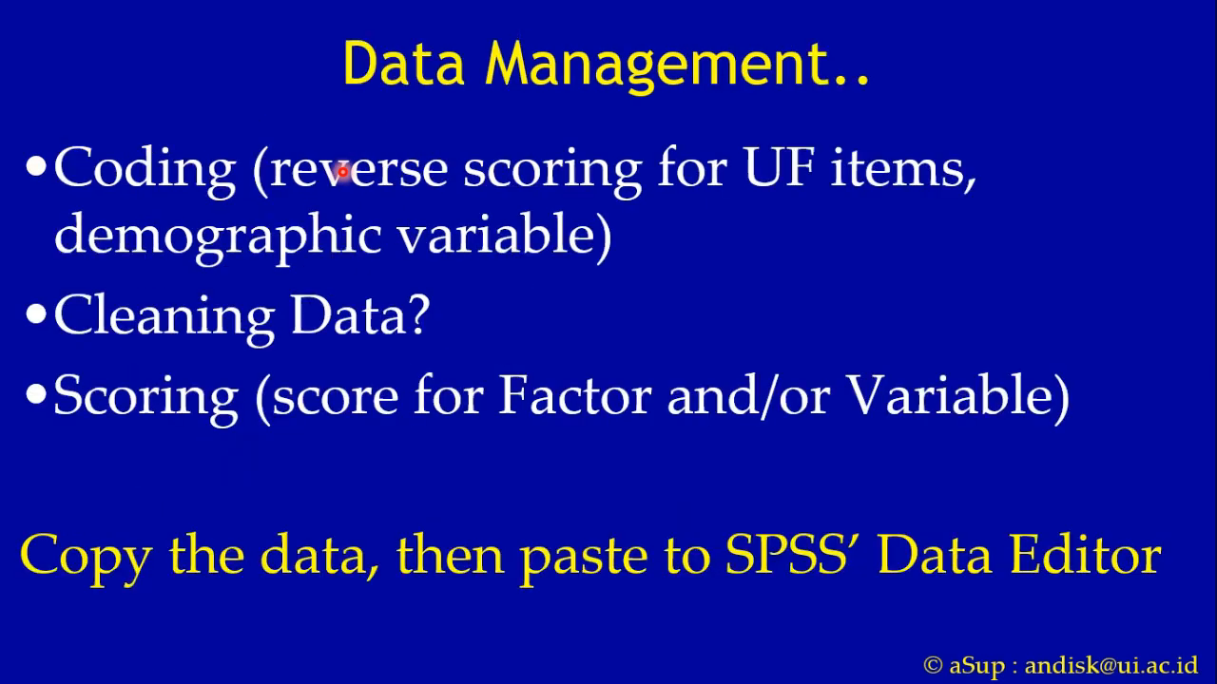
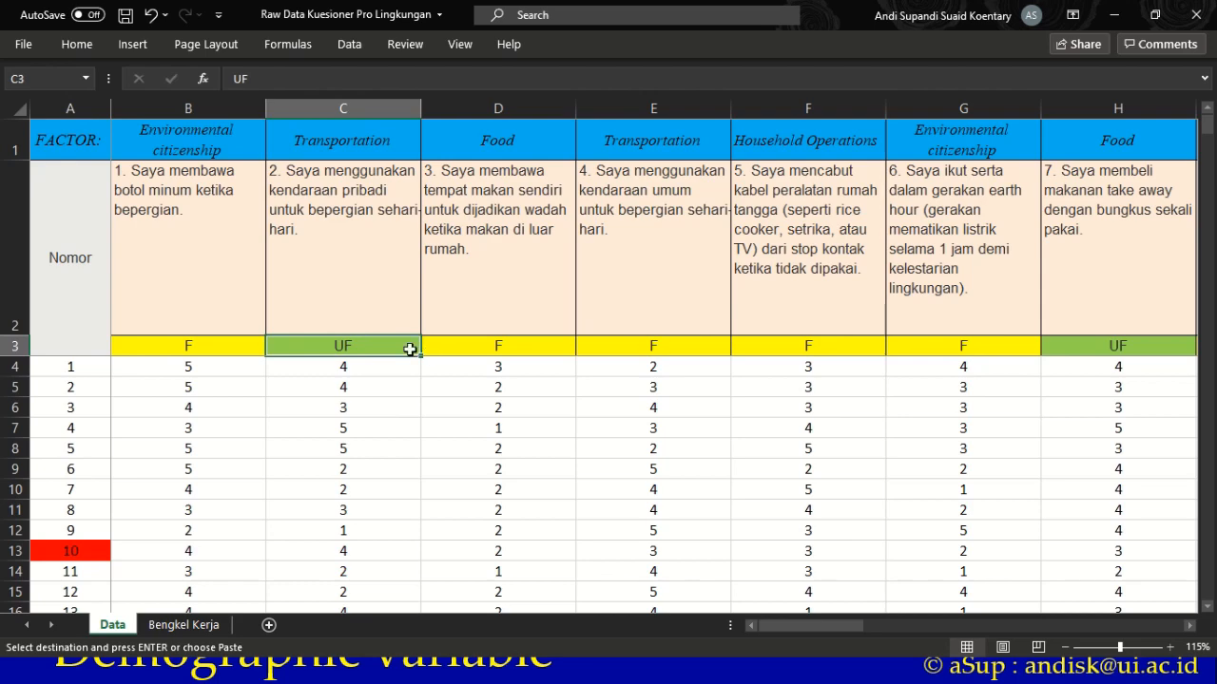
# - Examine the F and UF markings in row 3 of Excel's Data sheet across the item columns
pyautogui.click(1088, 352)
pyautogui.press('Right')
pyautogui.press('Right')
pyautogui.press('Right')
pyautogui.press('Right')
pyautogui.press('Right')
pyautogui.press('Right')
pyautogui.press('Right')
pyautogui.press('Right')
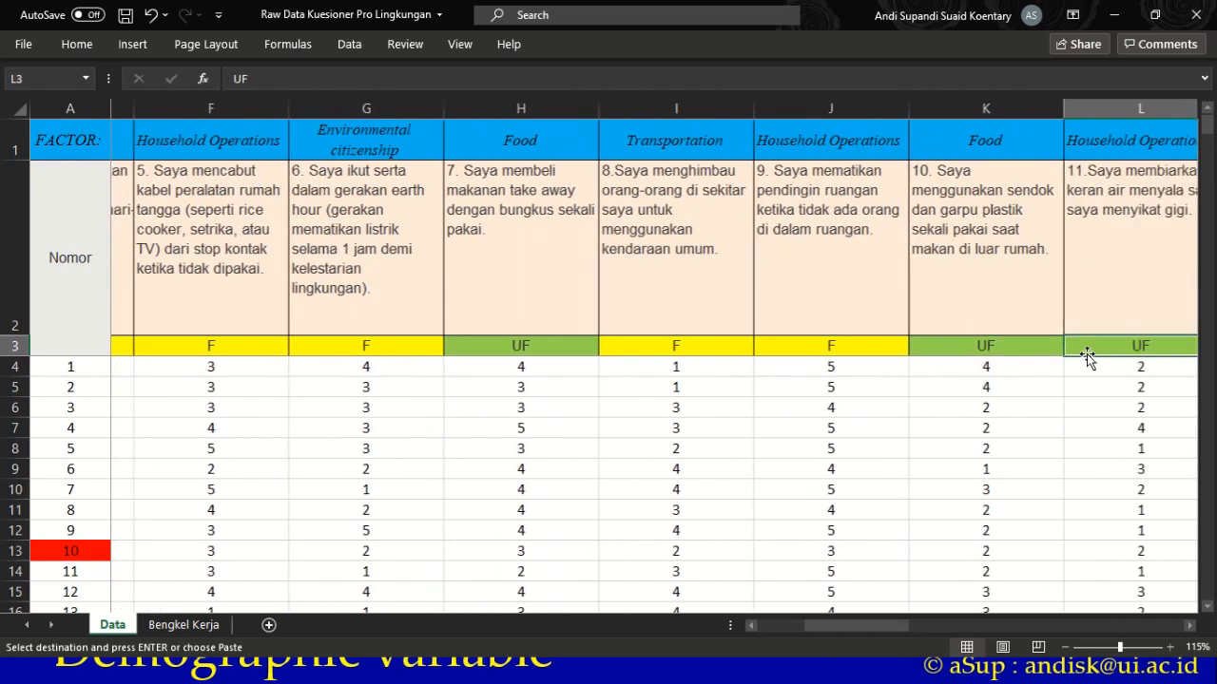
pyautogui.press('Right')
pyautogui.press('Right')
pyautogui.press('Right')
pyautogui.press('Right')
pyautogui.press('Right')
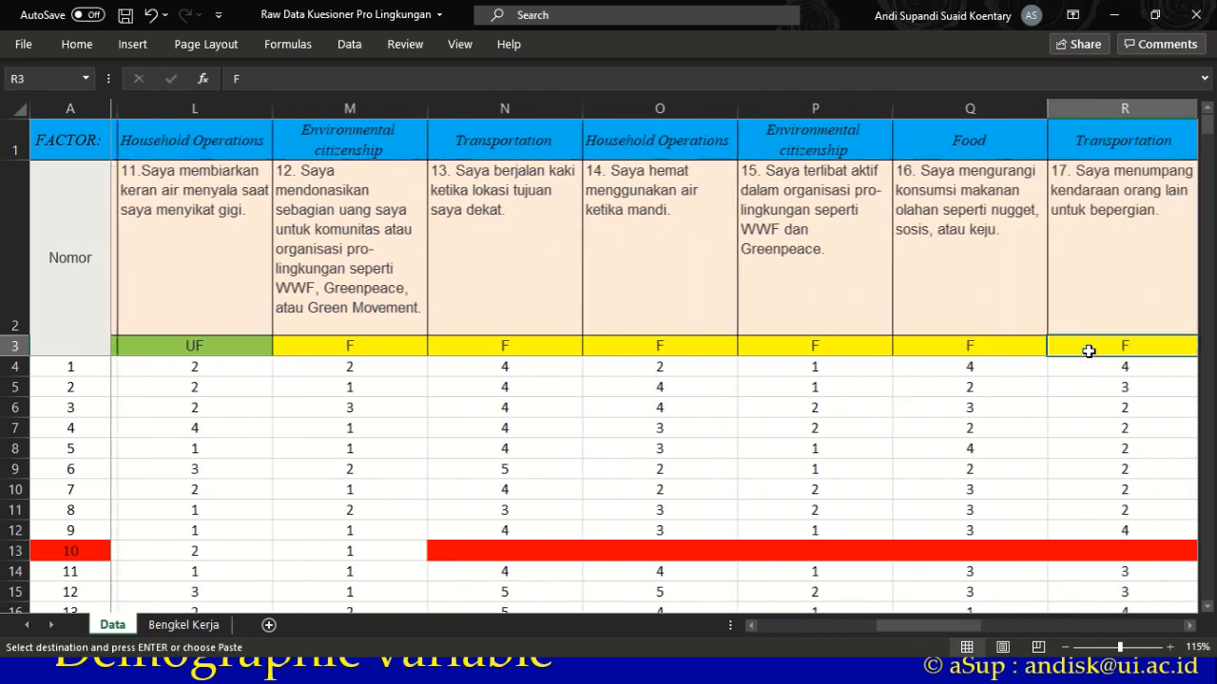
pyautogui.press('Left')
pyautogui.press('Left')
pyautogui.press('Left')
pyautogui.press('Left')
pyautogui.press('Left')
pyautogui.press('Left')
pyautogui.press('Left')
pyautogui.press('Left')
pyautogui.press('Left')
pyautogui.press('Left')
pyautogui.press('Left')
pyautogui.press('Left')
pyautogui.press('Left')
pyautogui.press('Left')
pyautogui.press('Left')
pyautogui.press('Left')
pyautogui.press('Left')
pyautogui.press('Left')
pyautogui.press('Left')
pyautogui.press('Left')
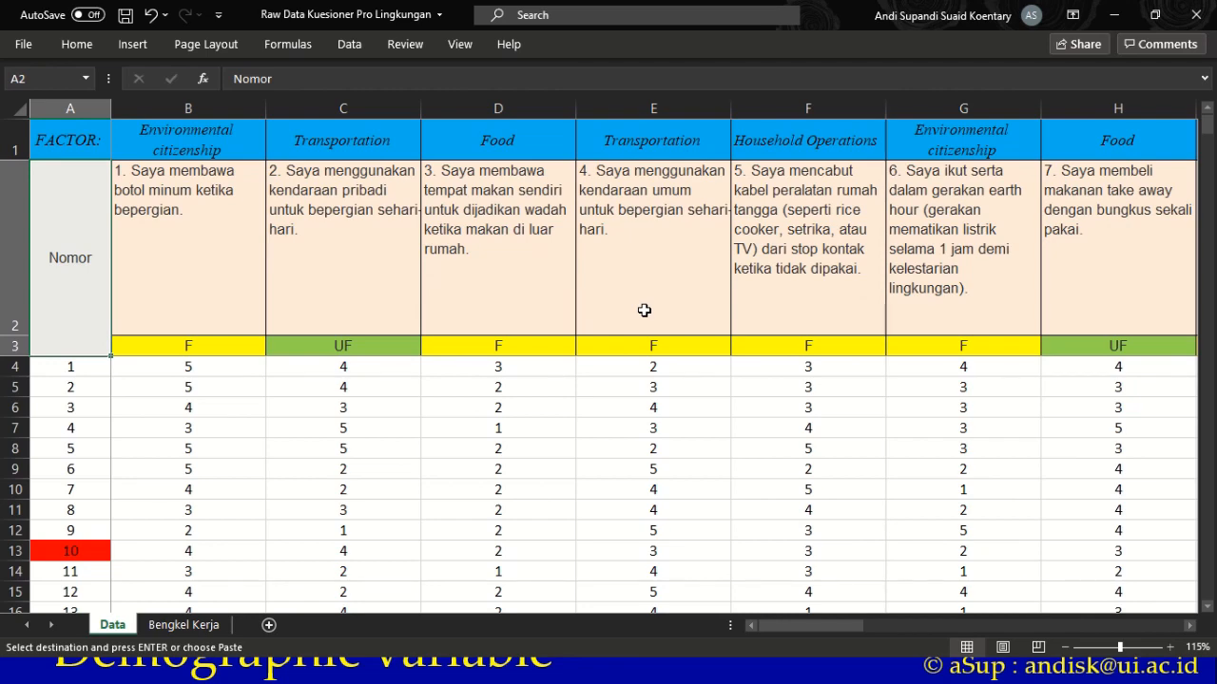
# - Revisit the Coding slide in the PowerPoint slide show and switch to the Pro Lingkungan dataset in SPSS
pyautogui.hotkey('alt', 'Tab')
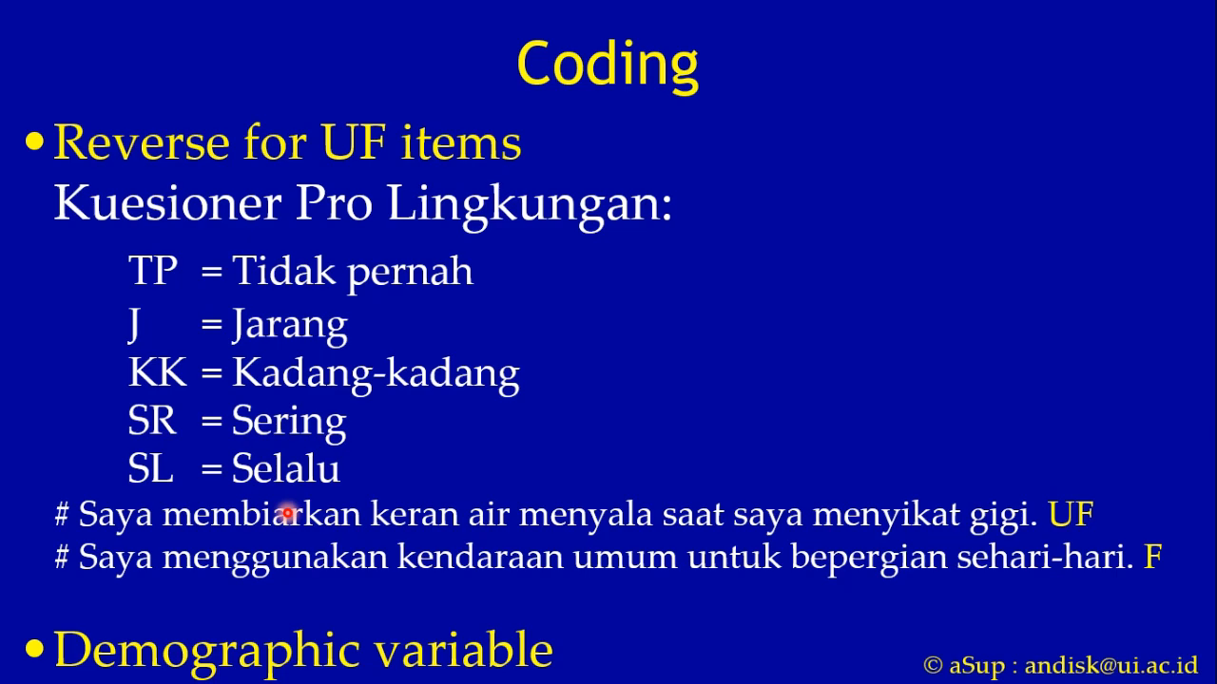
pyautogui.hotkey('alt', 'Tab')
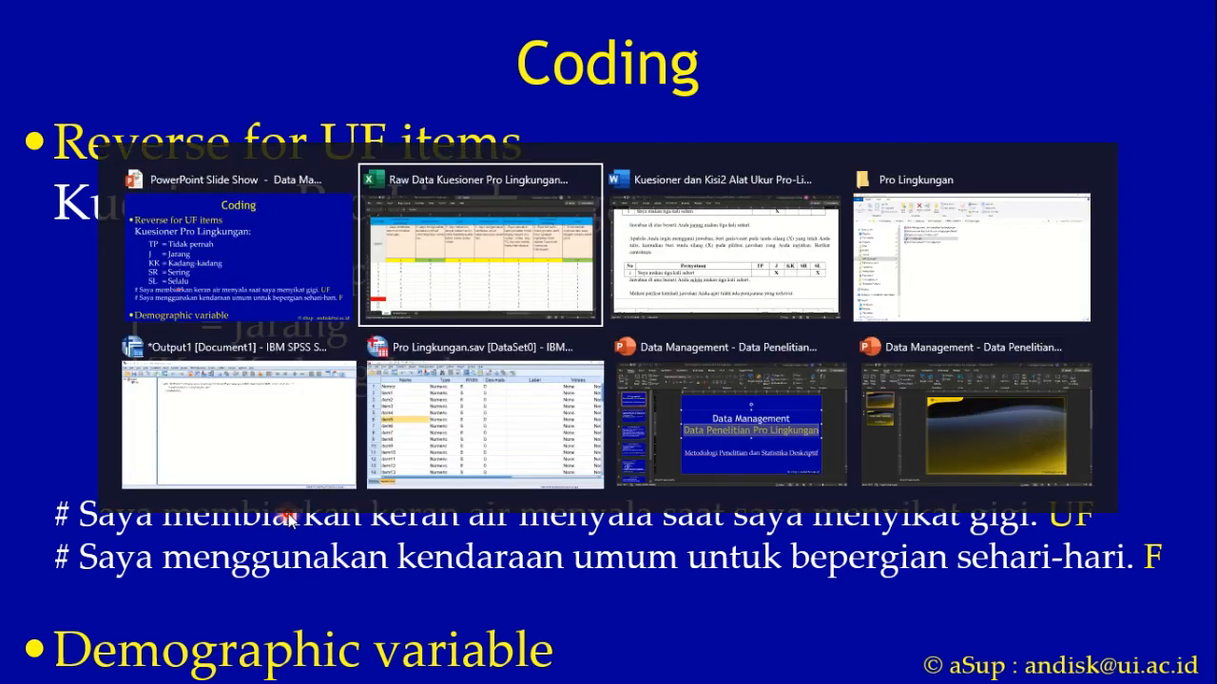
pyautogui.hotkey('alt', 'Tab')
pyautogui.hotkey('alt', 'Tab')
pyautogui.hotkey('alt', 'Tab')
pyautogui.hotkey('alt', 'Tab')
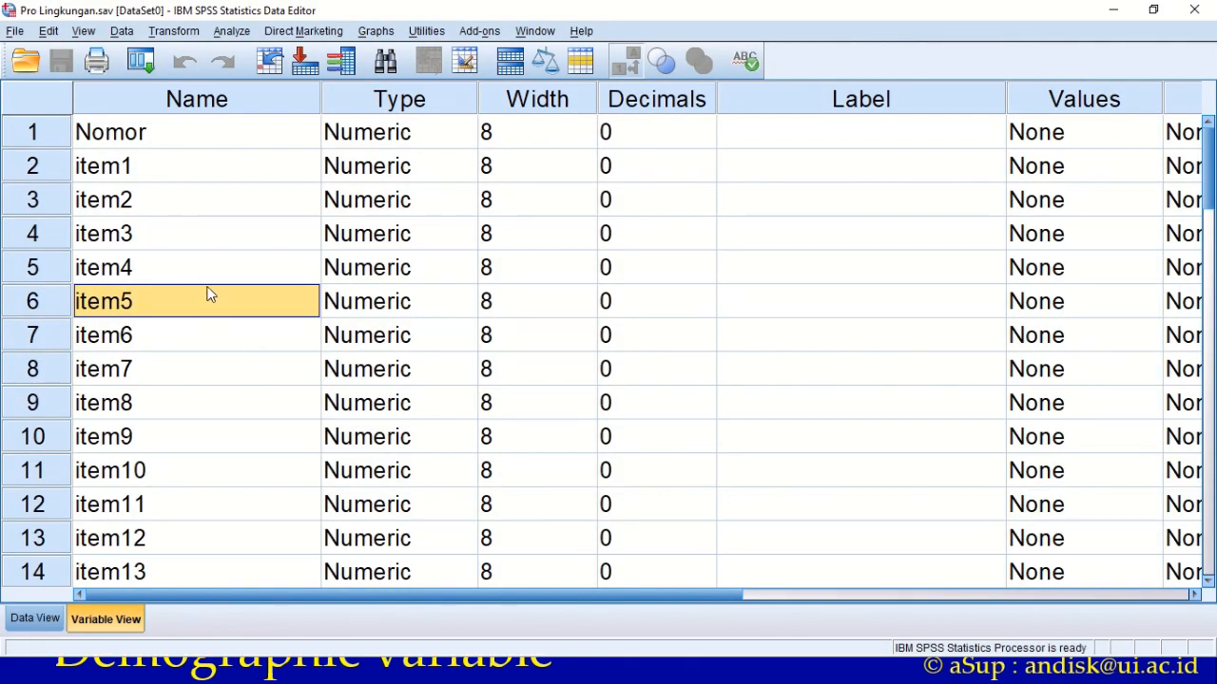
# - Check statement 2's UF marking in Excel's Data sheet and rename the SPSS variable item2 as item2r
pyautogui.click(186, 205)
pyautogui.hotkey('alt', 'Tab')
pyautogui.hotkey('alt', 'Tab')
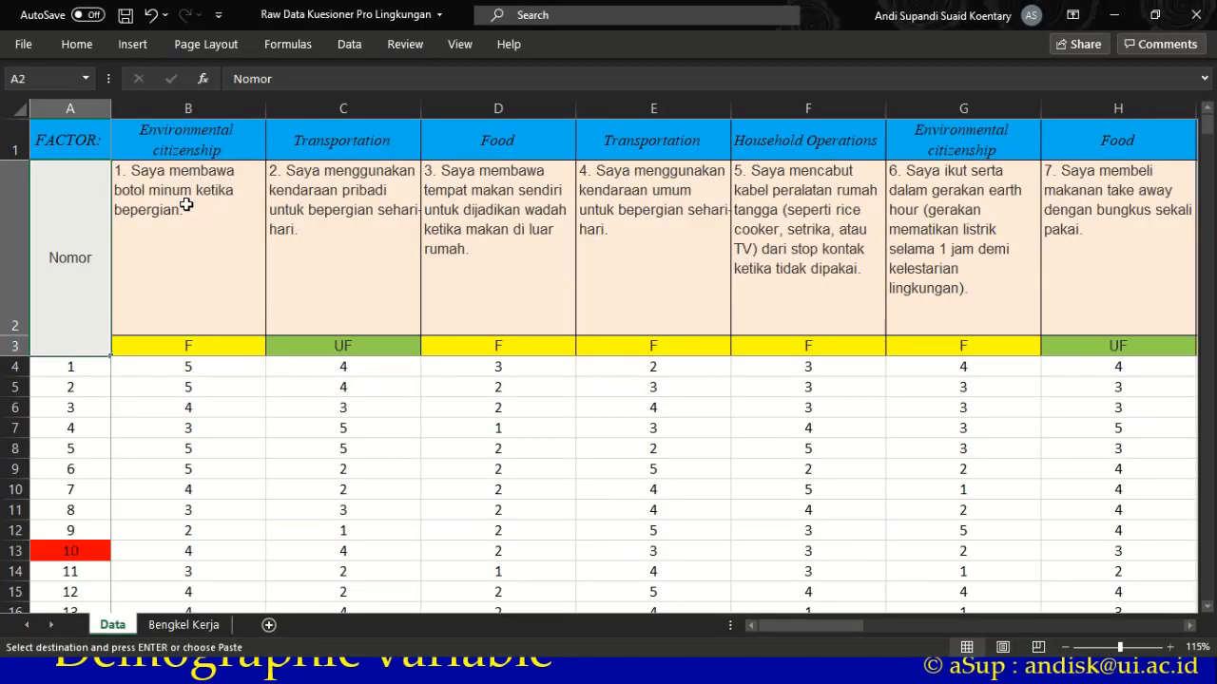
pyautogui.click(362, 346)
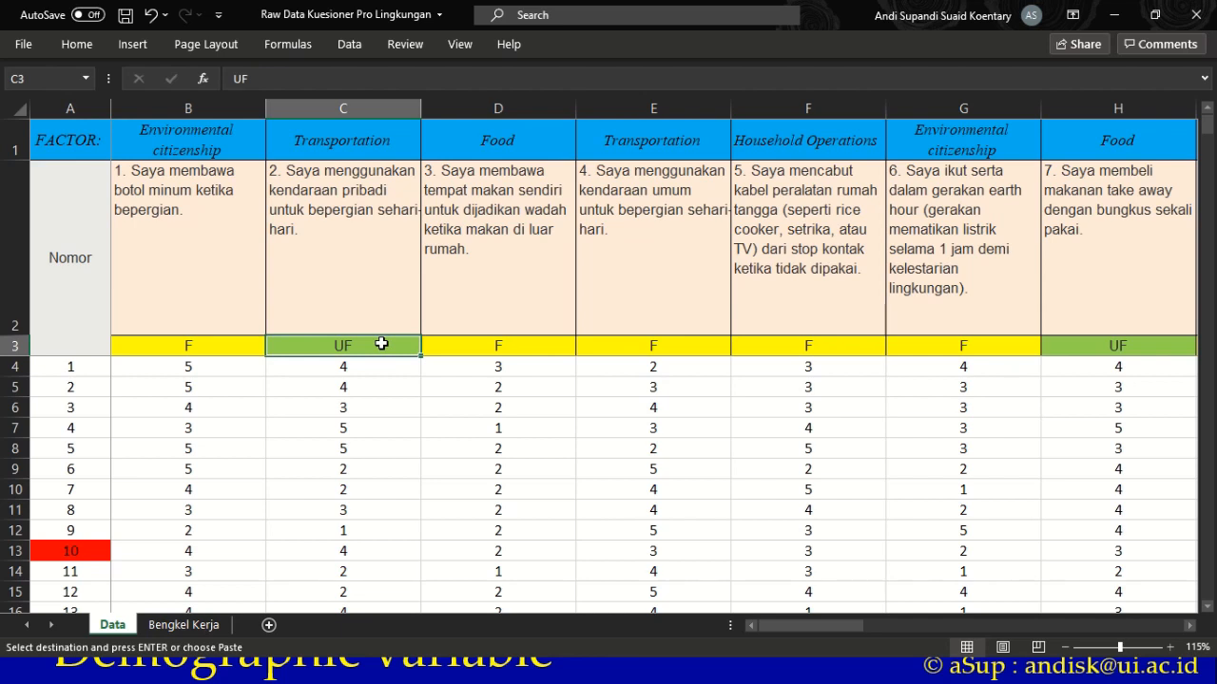
pyautogui.hotkey('alt', 'Tab')
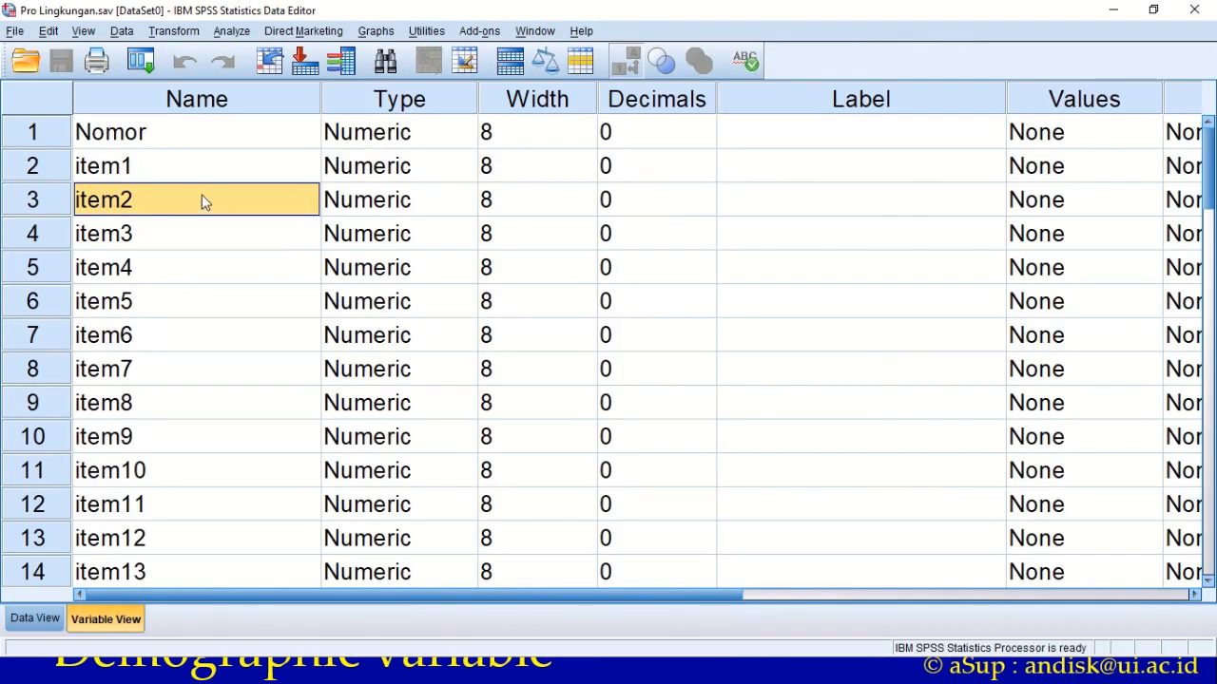
pyautogui.doubleClick(202, 199)
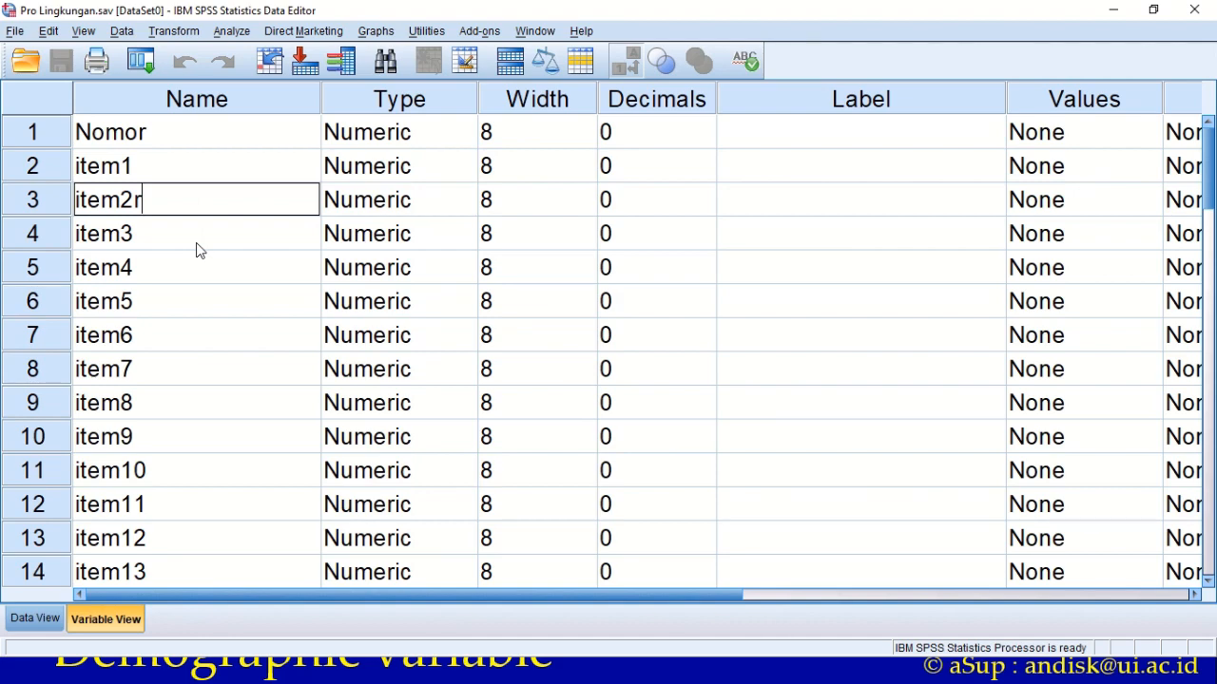
# - Check statement 7's UF marking in Excel's Data sheet and rename the SPSS variable item7 as item7r
pyautogui.hotkey('alt', 'Tab')
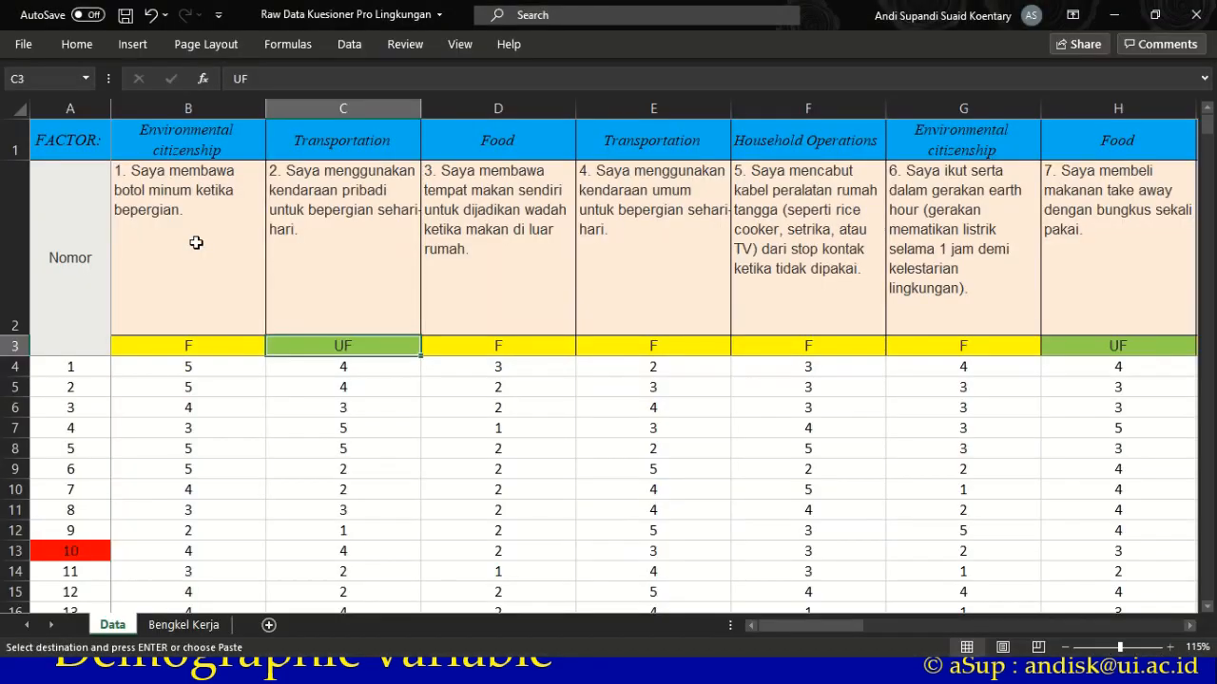
pyautogui.click(1095, 349)
pyautogui.hotkey('alt', 'Tab')
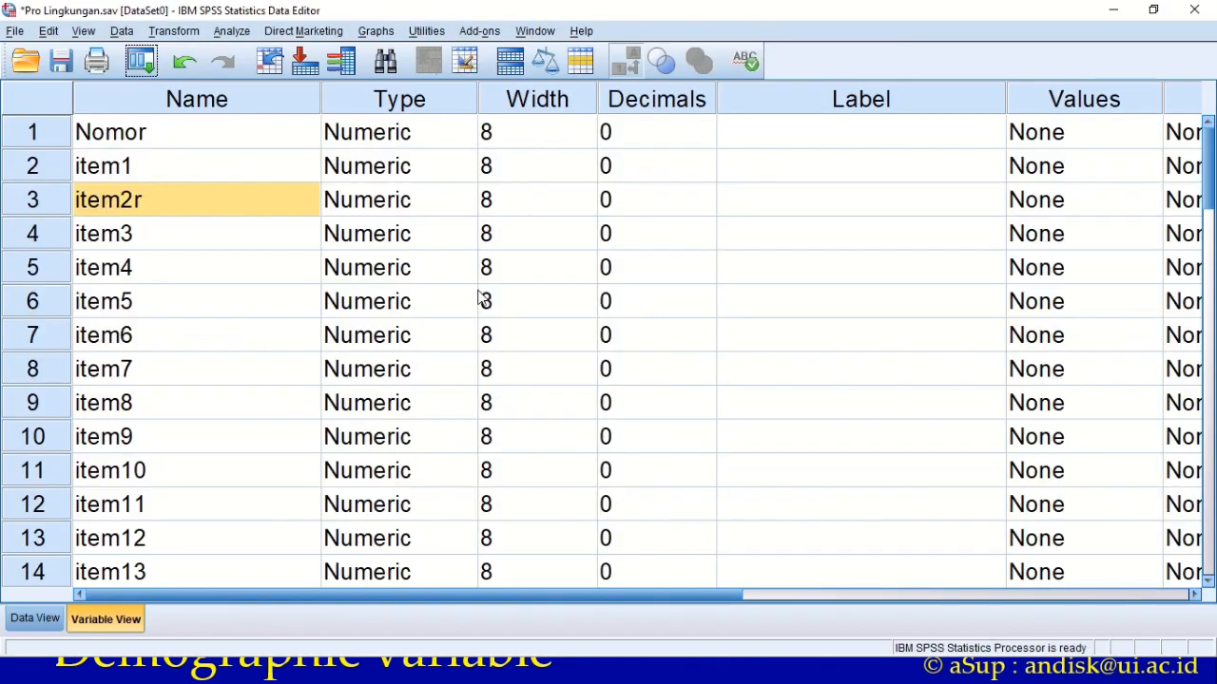
pyautogui.doubleClick(186, 369)
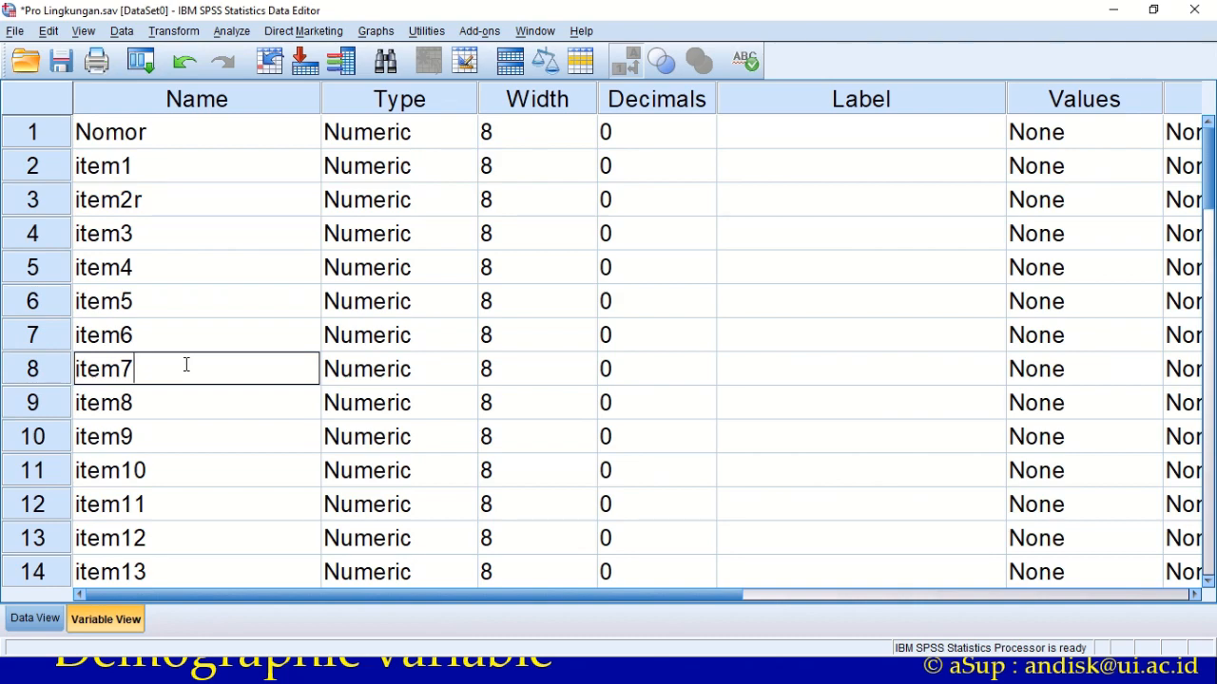
pyautogui.write('r')
# - Look up the next UF items in Excel's Data sheet and rename item10 as item10r and item11 as item11r in SPSS
pyautogui.hotkey('alt', 'Tab')
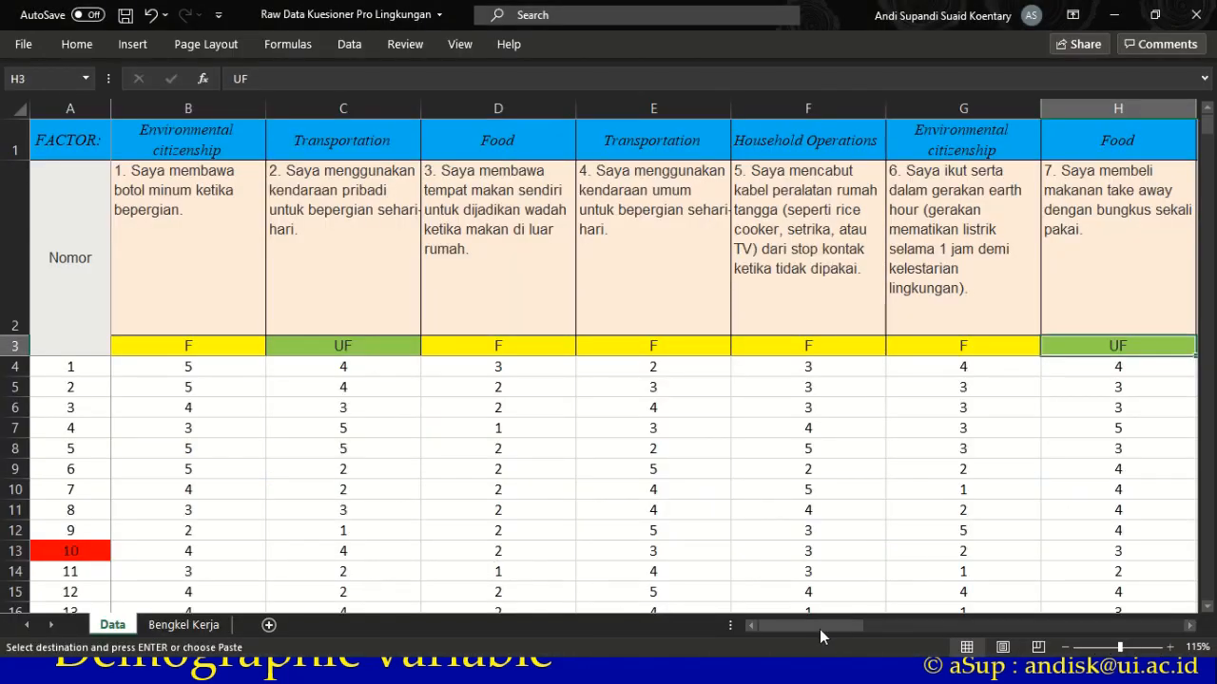
pyautogui.moveTo(821, 636); pyautogui.dragTo(914, 624)
pyautogui.hotkey('alt', 'Tab')
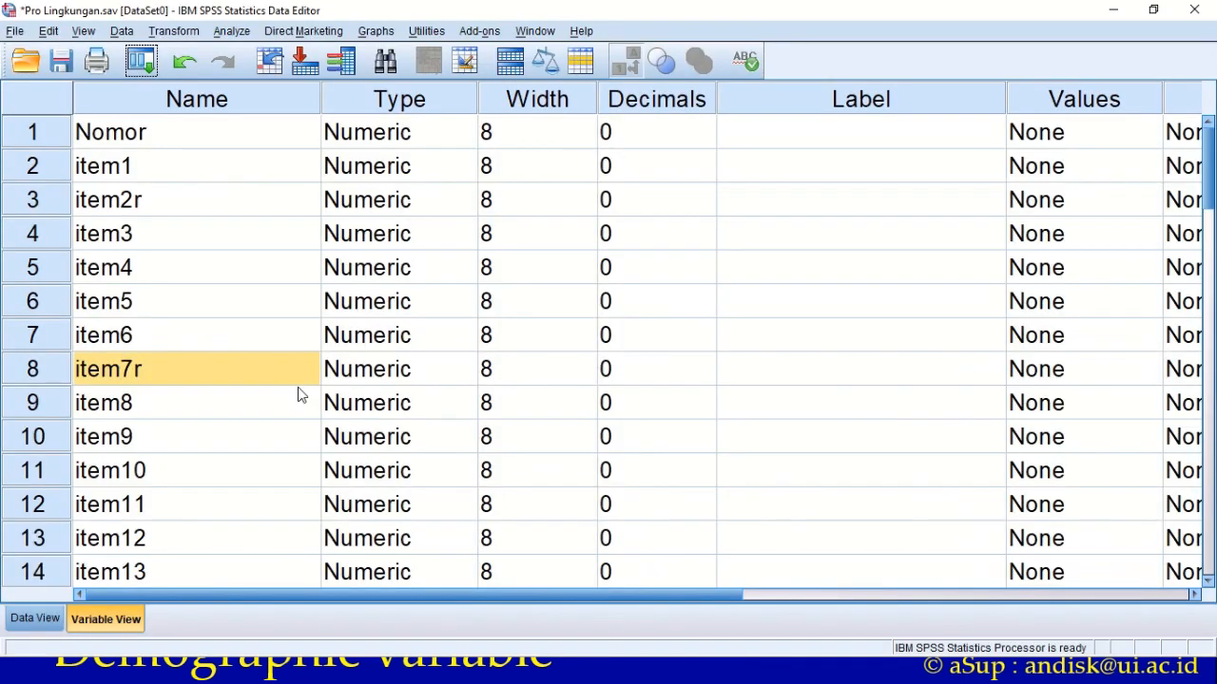
pyautogui.doubleClick(172, 473)
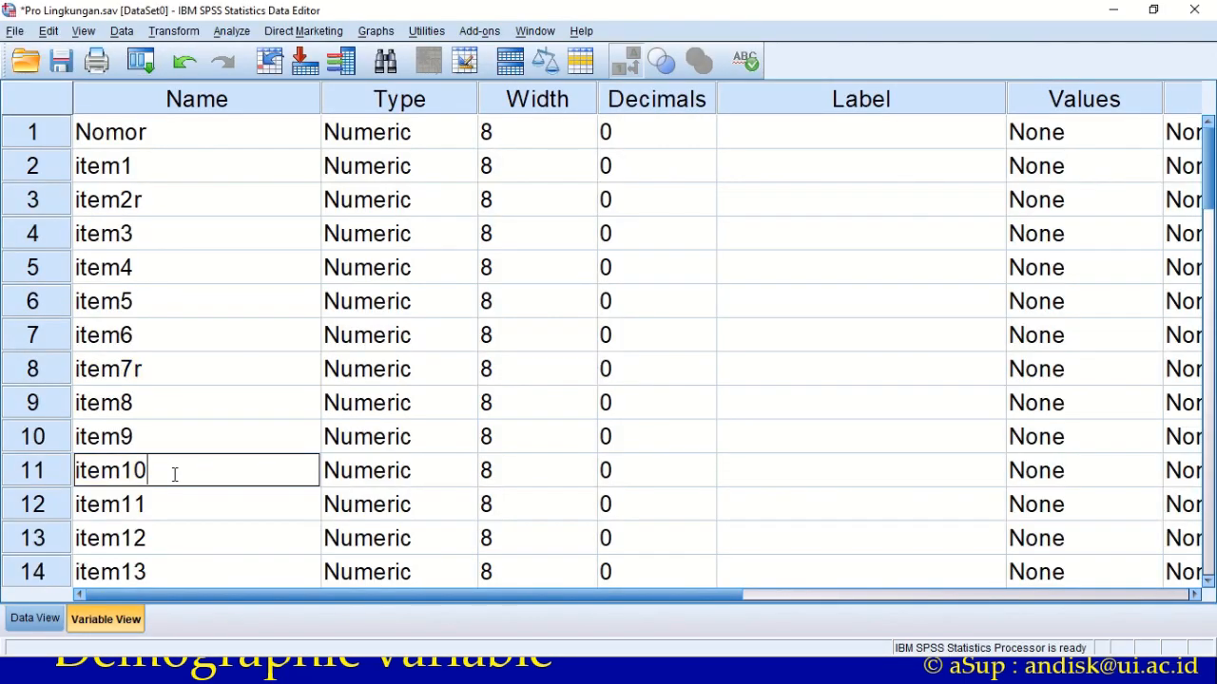
pyautogui.doubleClick(182, 505)
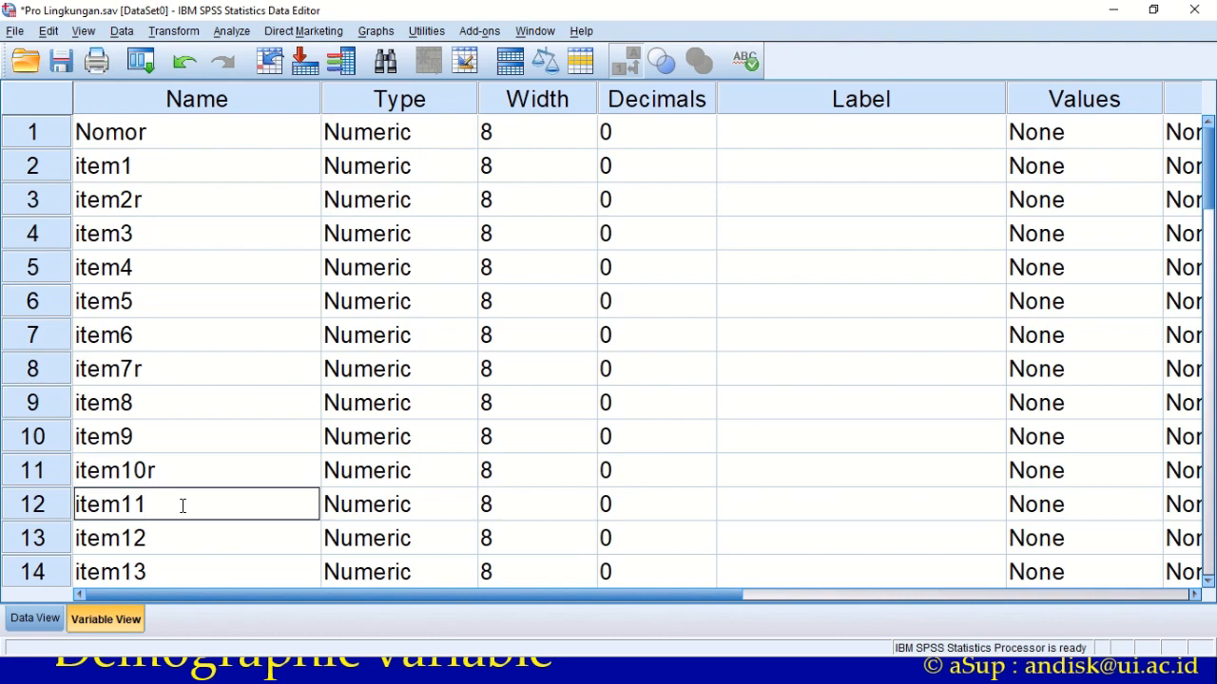
pyautogui.write('r')
# - Check statement 18's UF marking in Excel's Data sheet and rename the SPSS variable item18 as item18r
pyautogui.hotkey('alt', 'Tab')
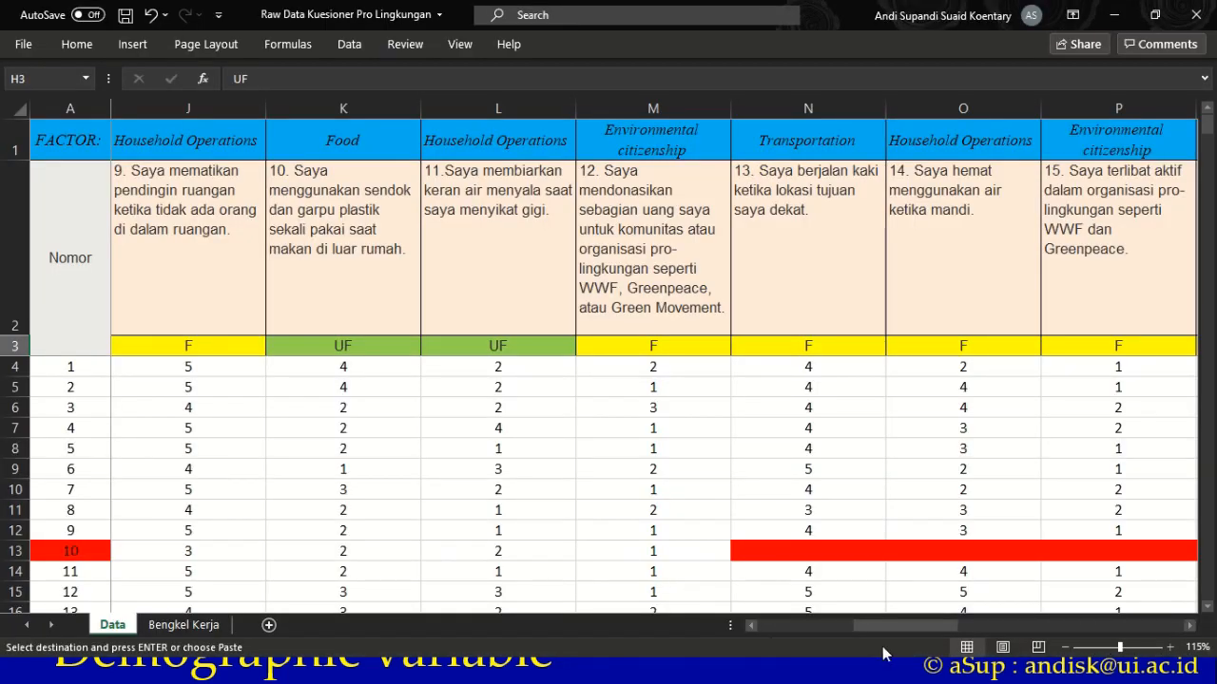
pyautogui.moveTo(893, 629); pyautogui.dragTo(965, 624)
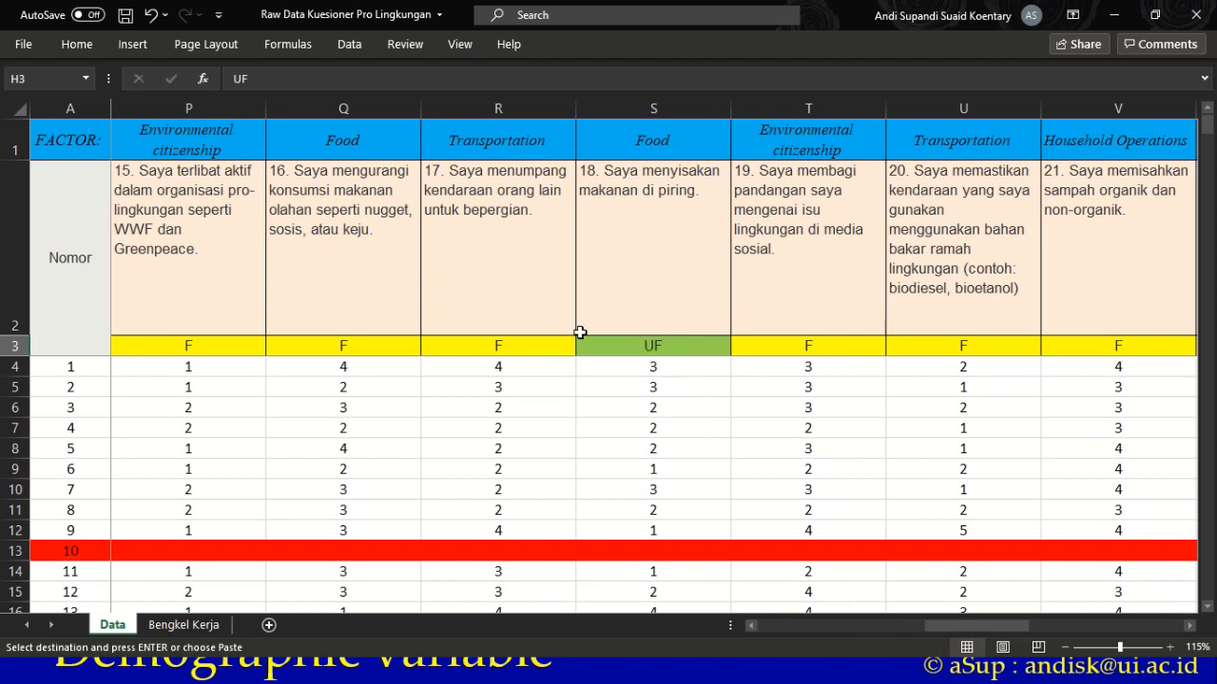
pyautogui.click(527, 349)
pyautogui.click(638, 346)
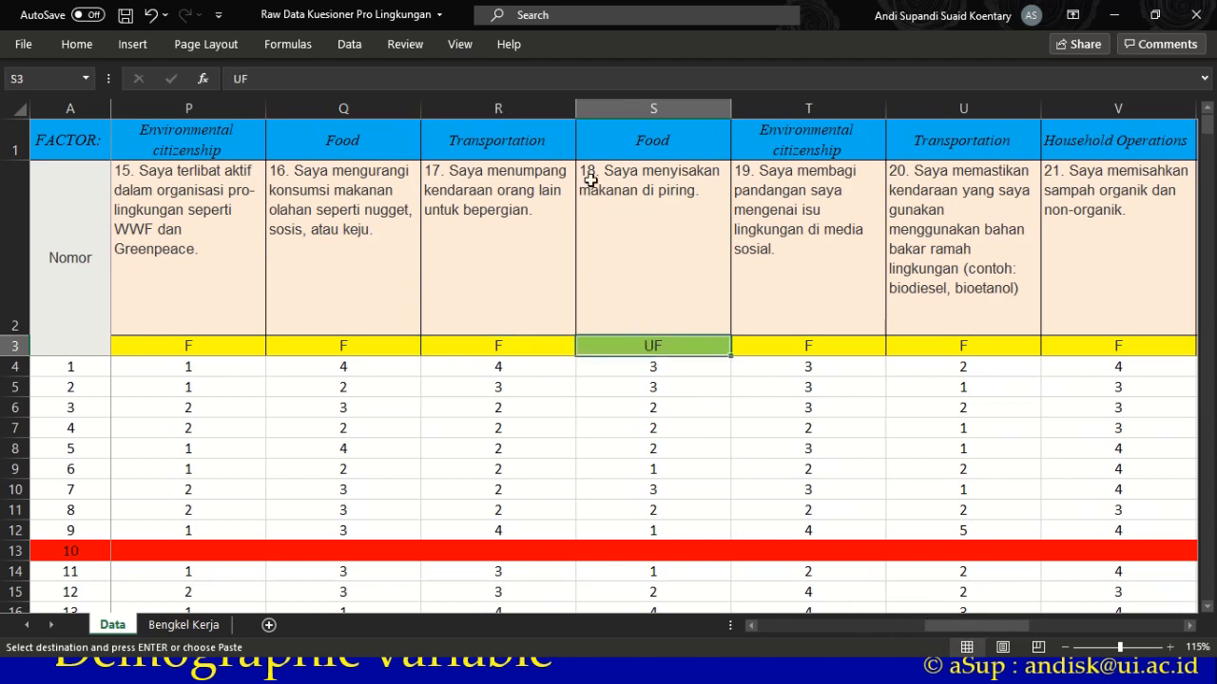
pyautogui.hotkey('alt', 'Tab')
pyautogui.scroll(-3, 246, 531)
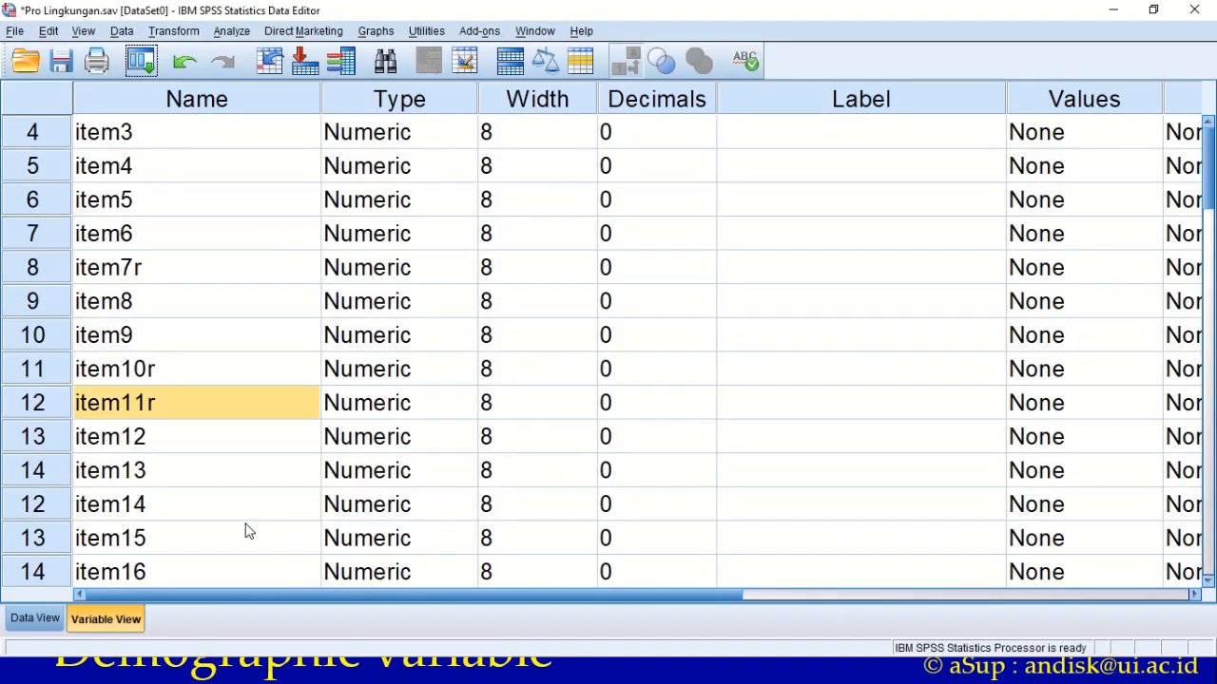
pyautogui.scroll(-2, 242, 520)
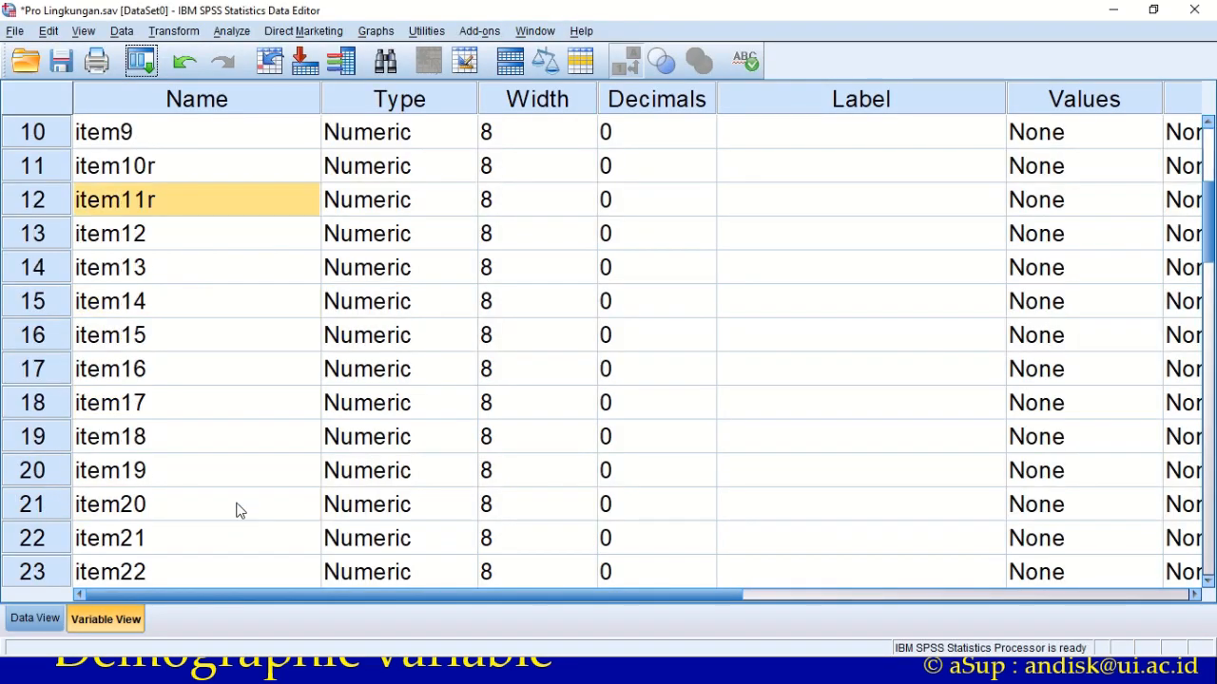
pyautogui.doubleClick(178, 440)
# - Look through the F/UF row of Excel's Data sheet for further UF items and return to the SPSS variable list
pyautogui.hotkey('alt', 'Tab')
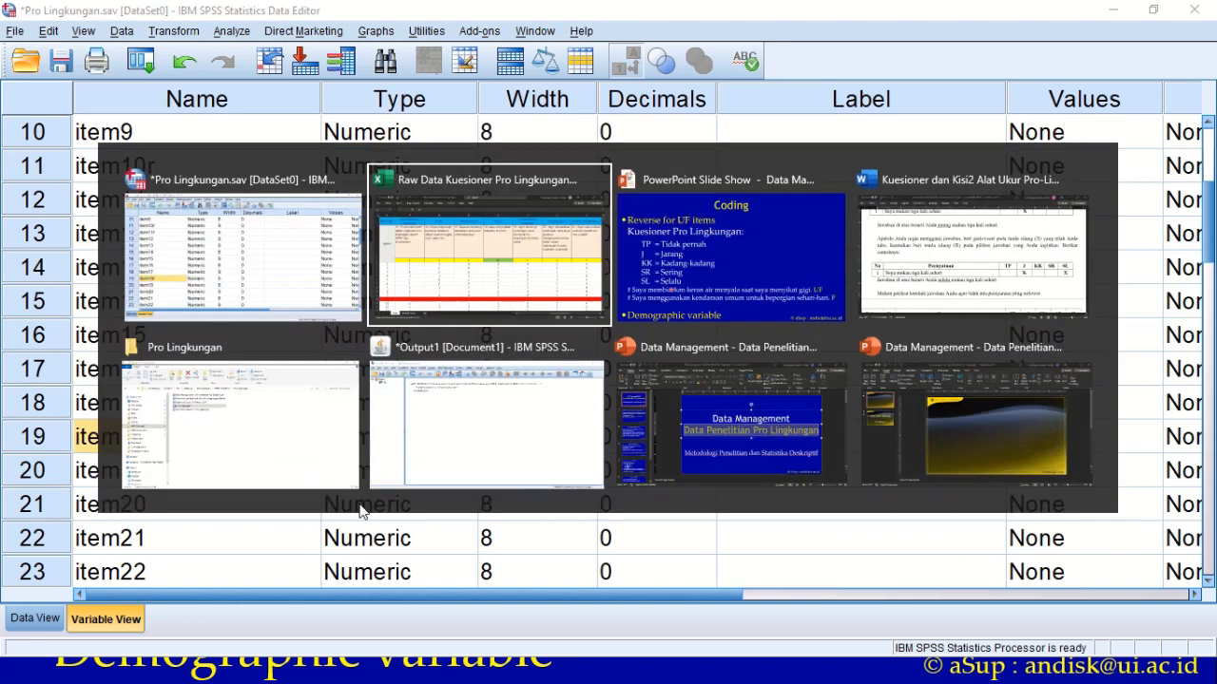
pyautogui.moveTo(997, 628); pyautogui.dragTo(712, 652)
pyautogui.hotkey('alt', 'Tab')
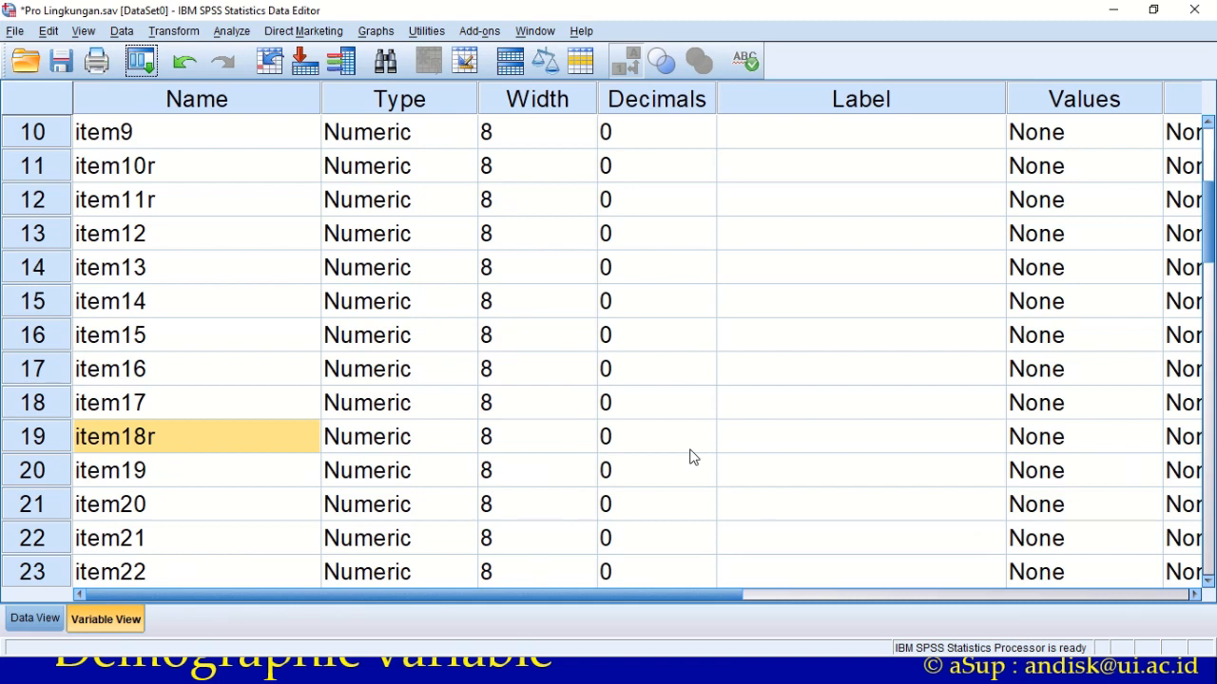
# - Switch to the Word questionnaire document and locate the asterisked item 11 in the blueprint table's No Item column
pyautogui.hotkey('alt', 'Tab')
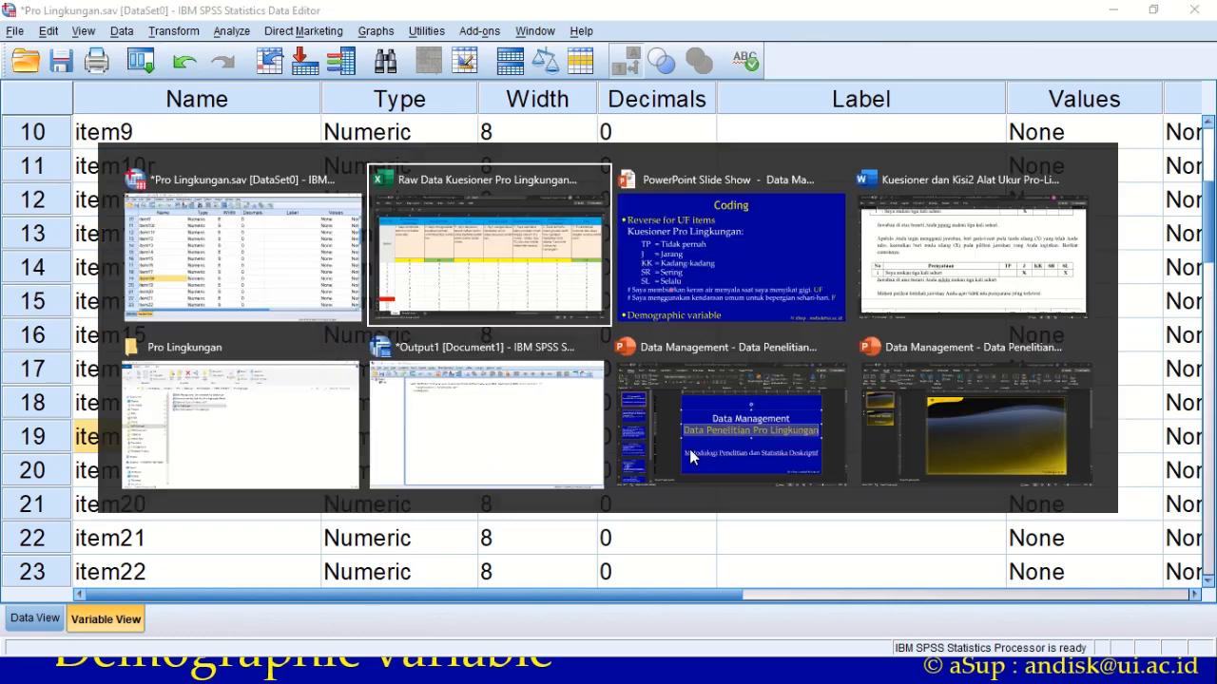
pyautogui.press('Tab')
pyautogui.press('Tab')
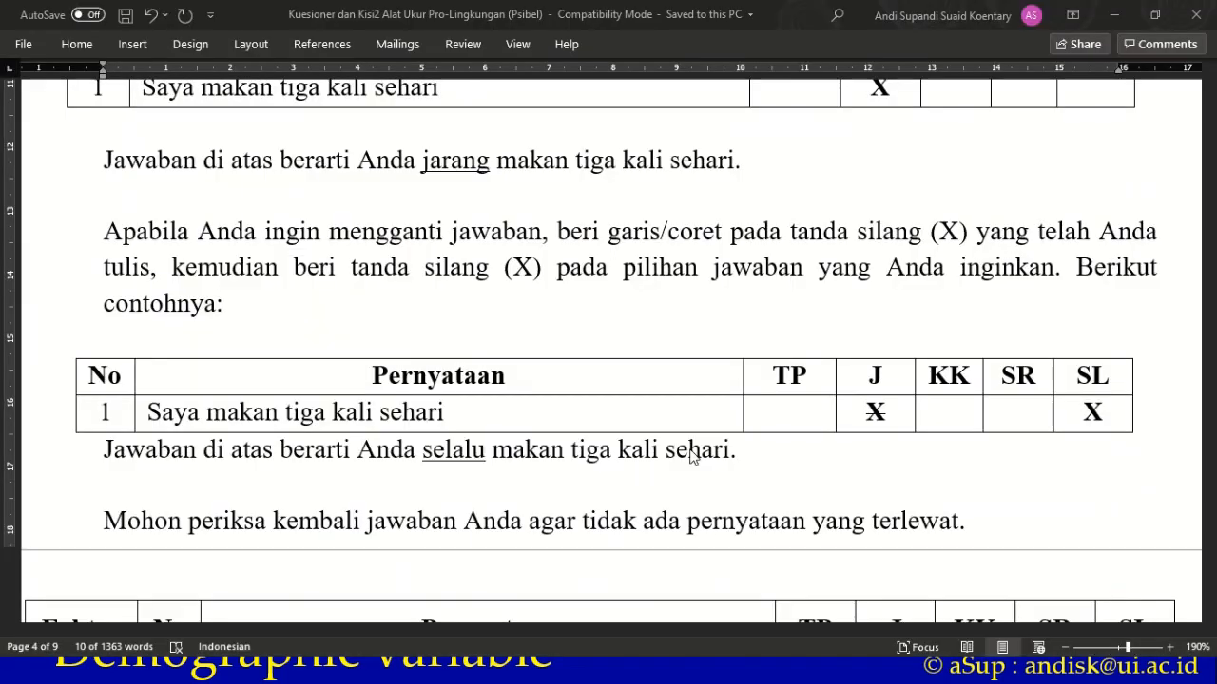
pyautogui.scroll(-1, 691, 451)
pyautogui.scroll(-15, 691, 450)
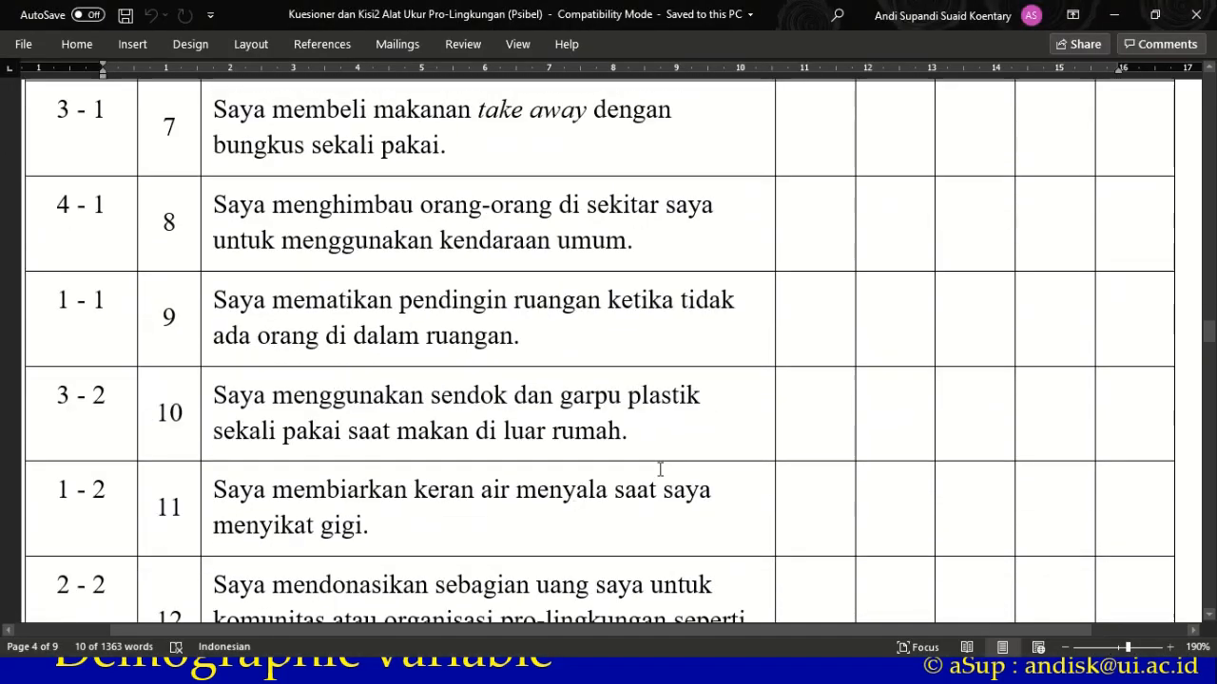
pyautogui.scroll(-15, 651, 471)
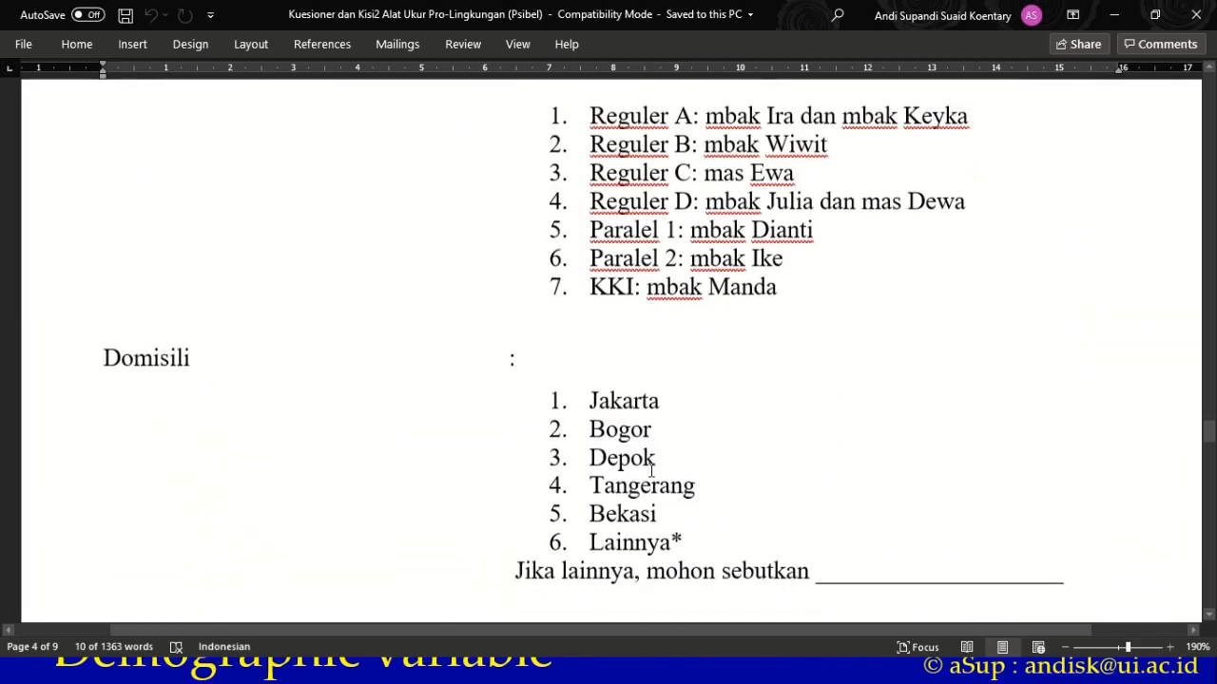
pyautogui.scroll(-10, 651, 470)
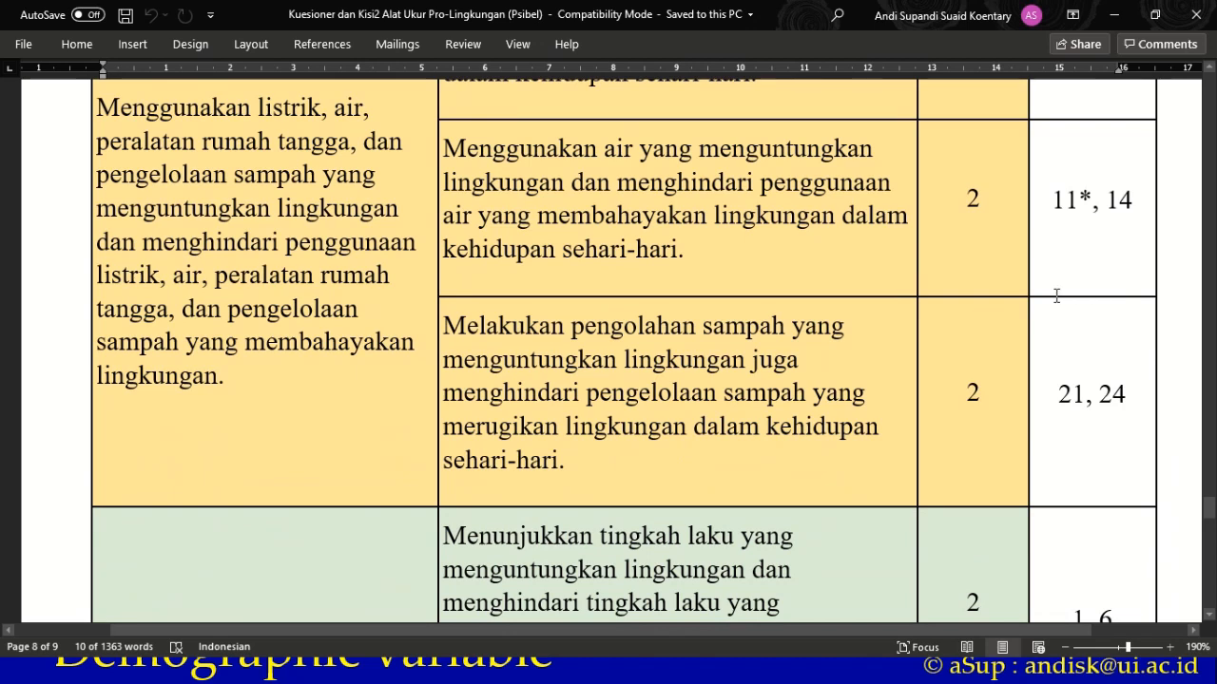
pyautogui.click(1077, 219)
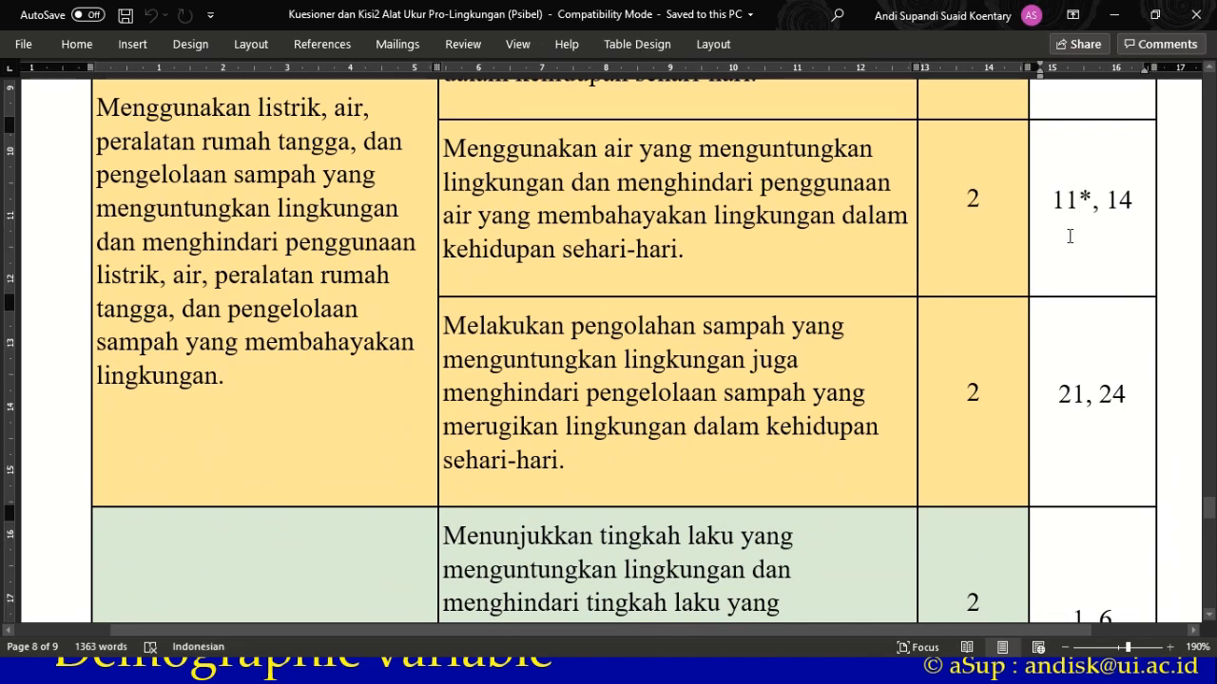
# - Switch to Excel's Data sheet and review the UF markings of statements 11, 2 and 7
pyautogui.hotkey('alt', 'Tab')
pyautogui.hotkey('alt', 'Tab')
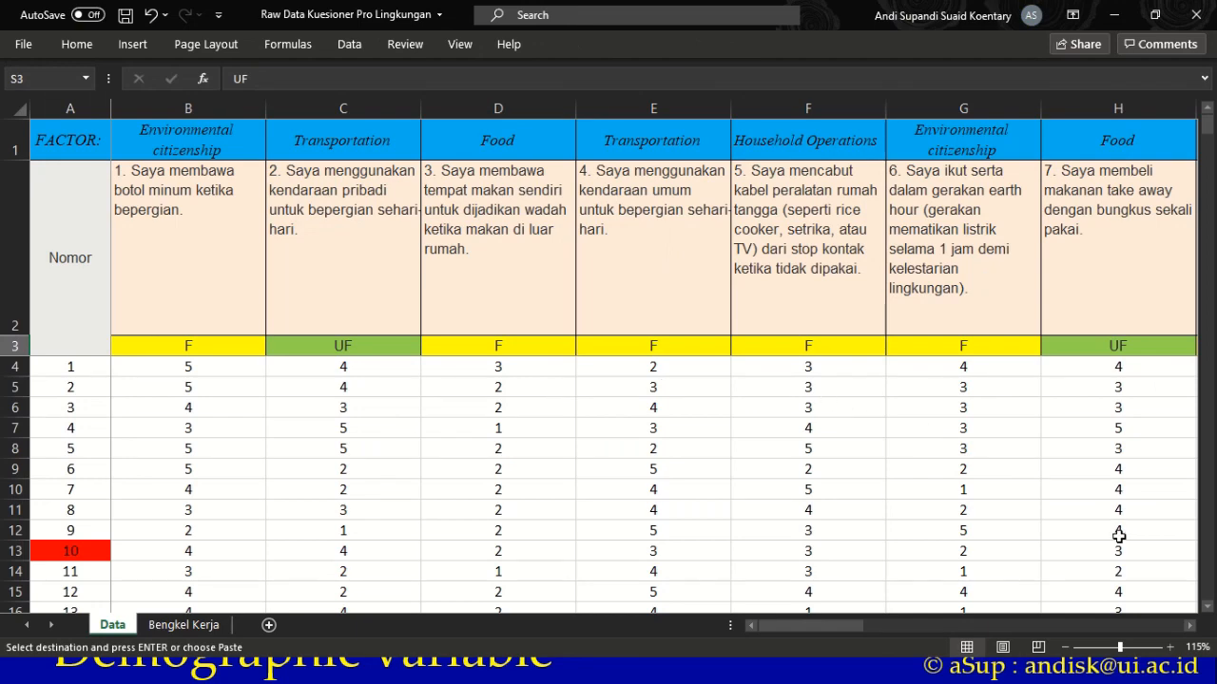
pyautogui.hscroll(4, 1178, 629)
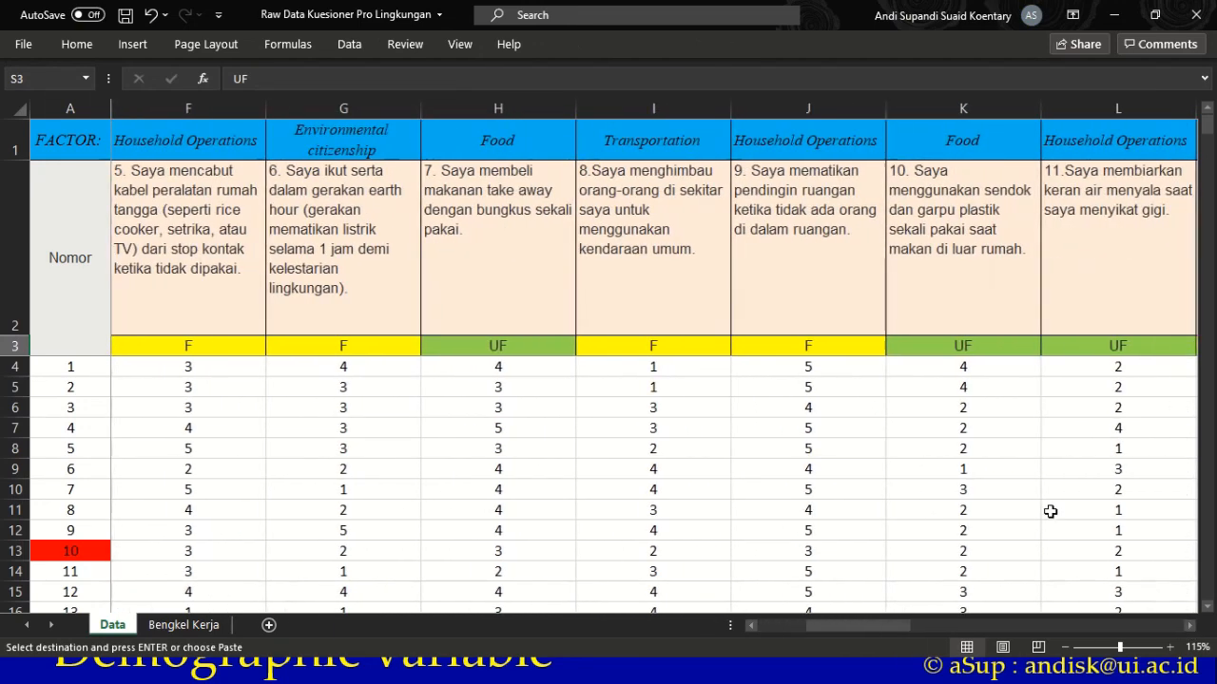
pyautogui.click(1122, 346)
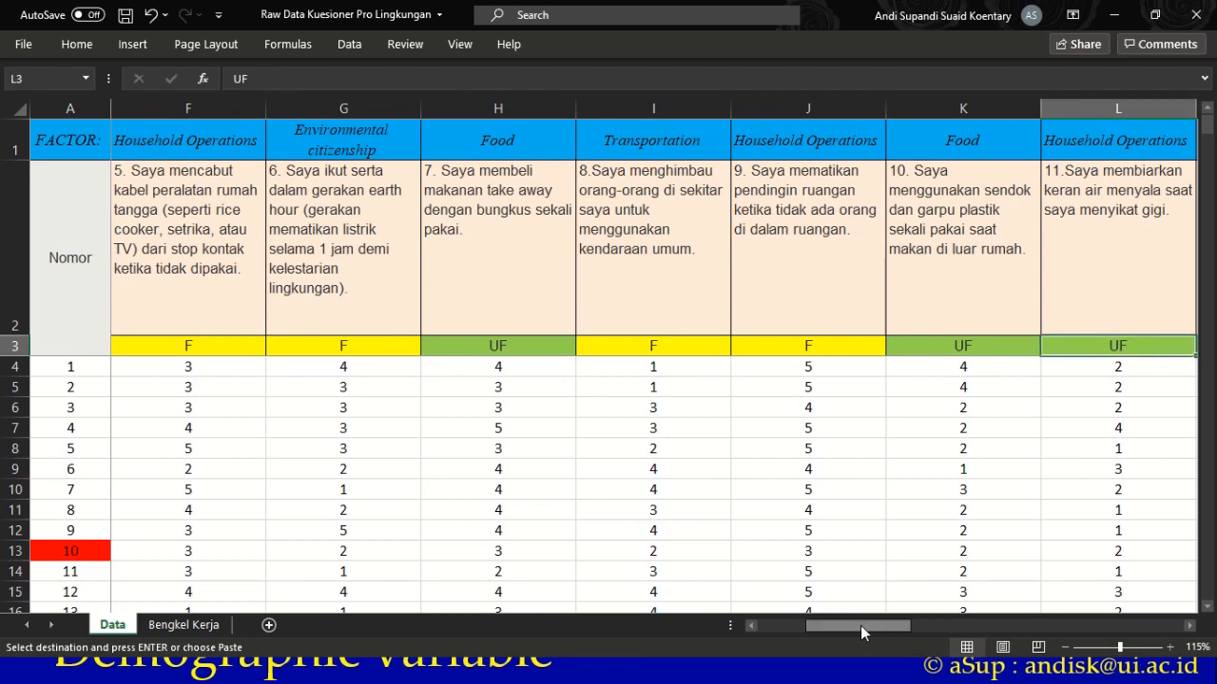
pyautogui.moveTo(860, 625); pyautogui.dragTo(798, 632)
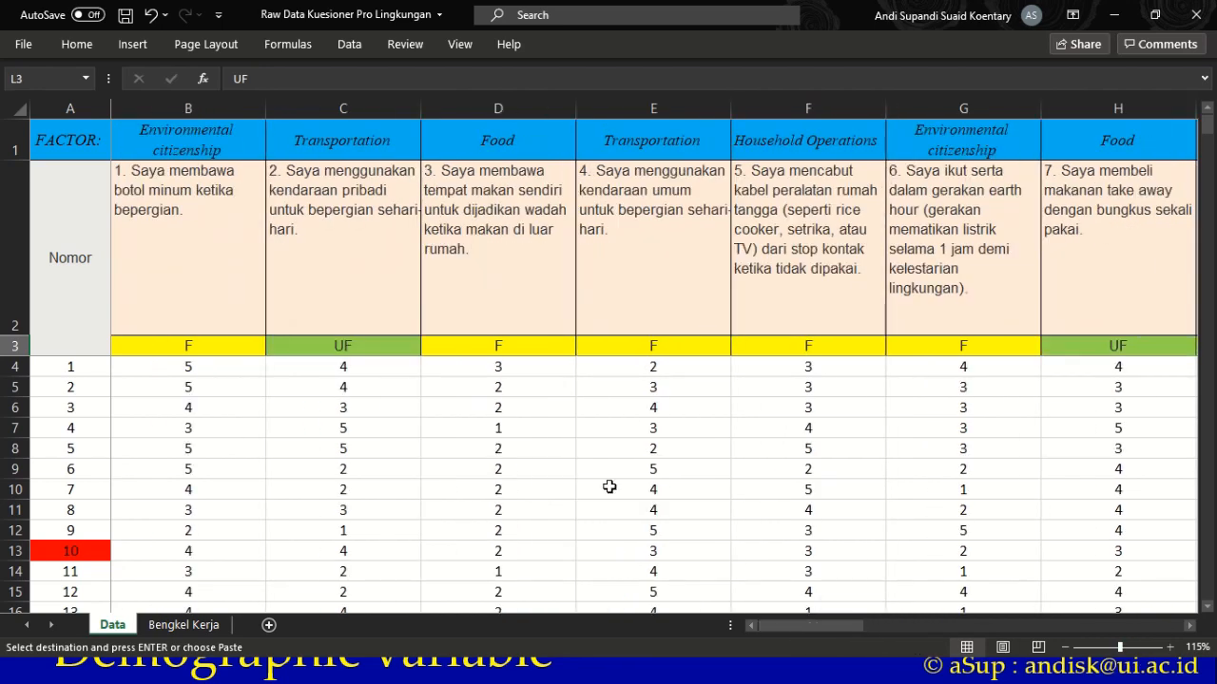
pyautogui.click(340, 346)
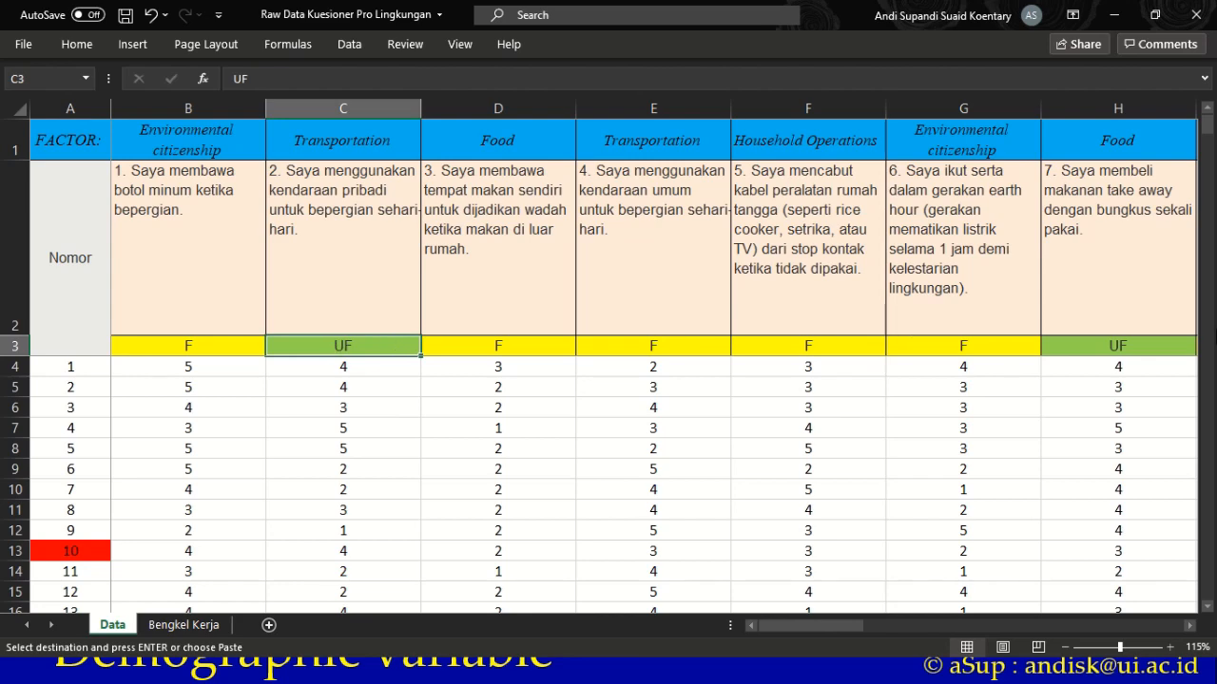
pyautogui.click(1116, 346)
pyautogui.hscroll(6, 1188, 628)
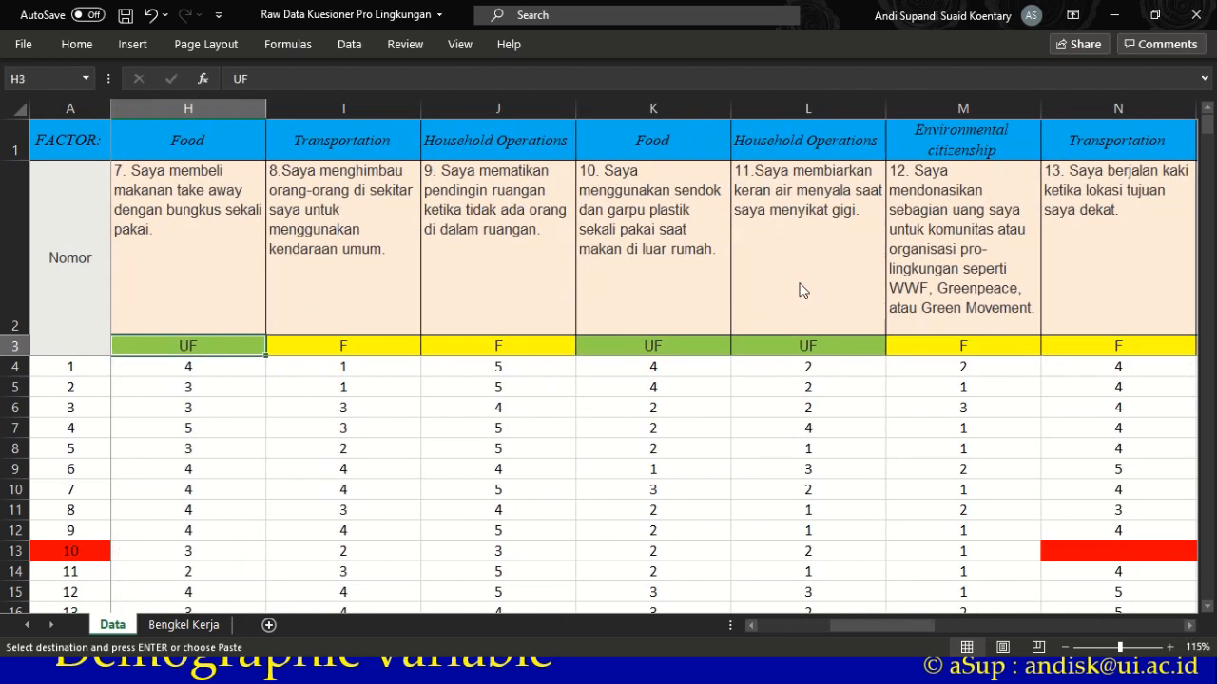
# - Switch to SPSS and review the r-suffixed variable names from item2r through item18r
pyautogui.hotkey('alt', 'Tab')
pyautogui.hotkey('alt', 'Tab')
pyautogui.press('Tab')
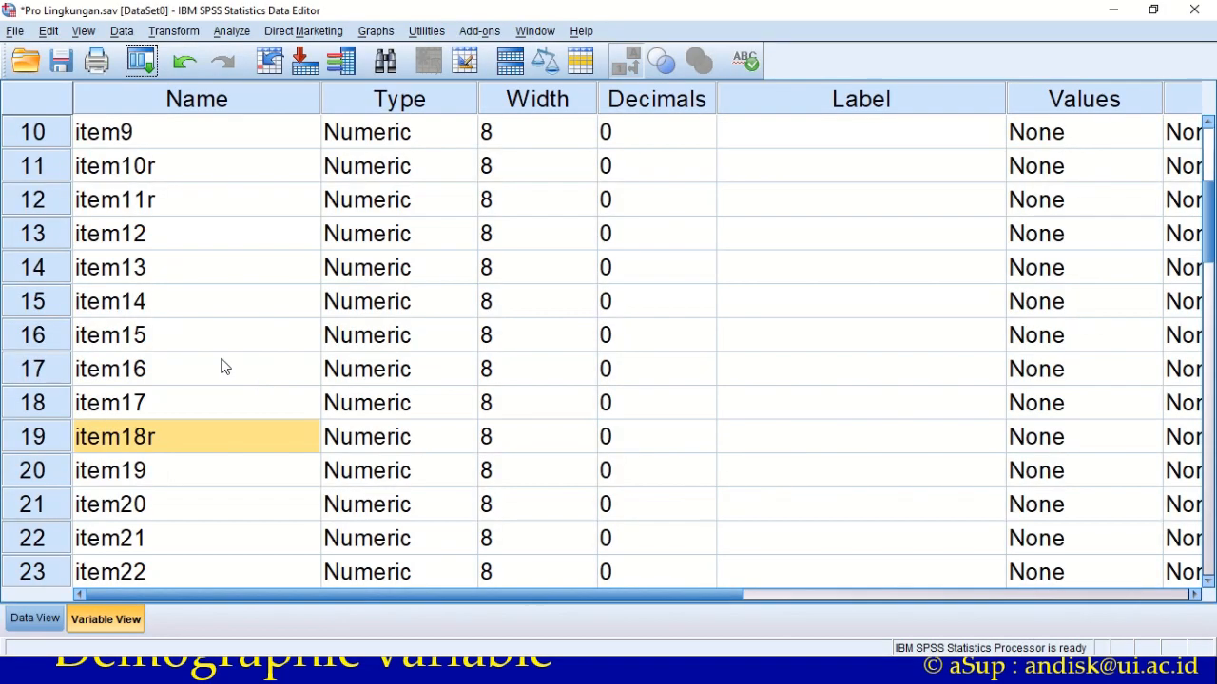
pyautogui.scroll(2, 171, 247)
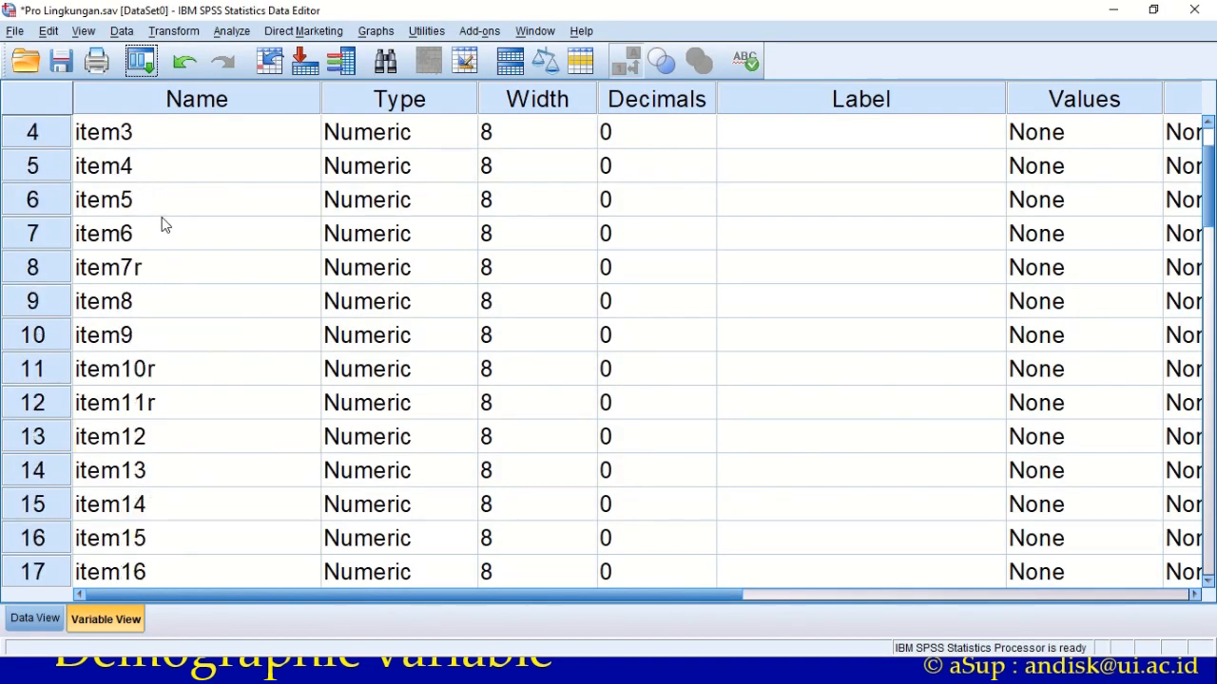
pyautogui.scroll(1, 200, 304)
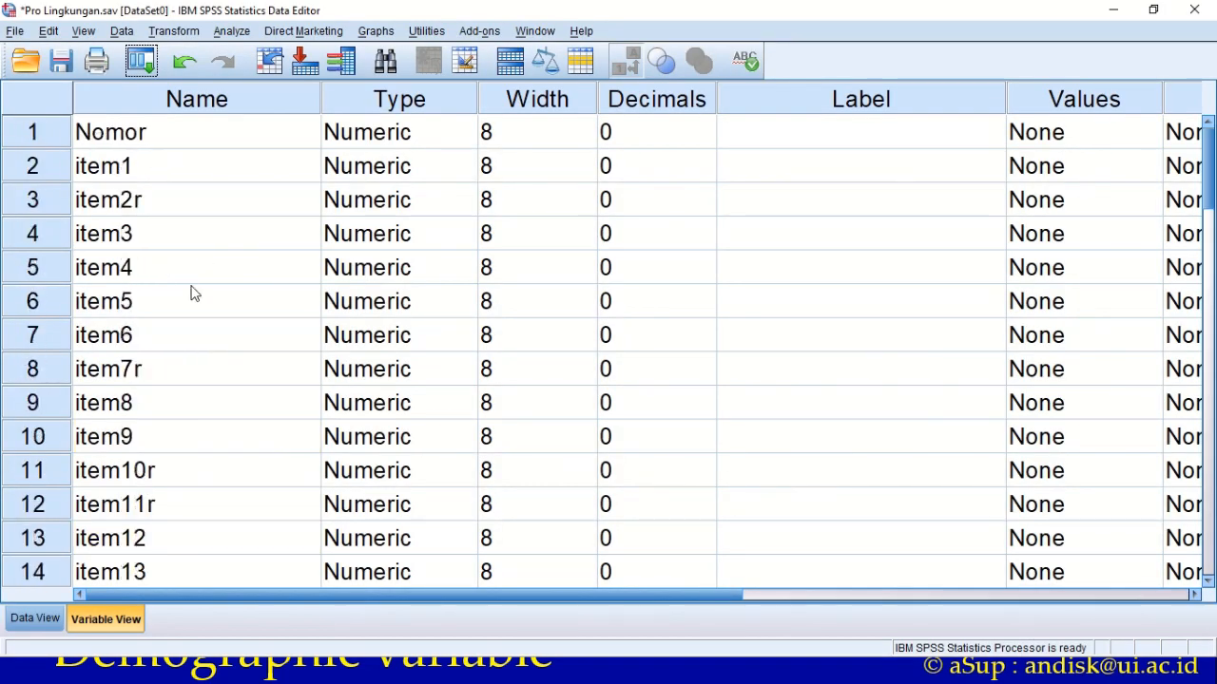
pyautogui.scroll(-1, 179, 437)
pyautogui.scroll(-2, 179, 484)
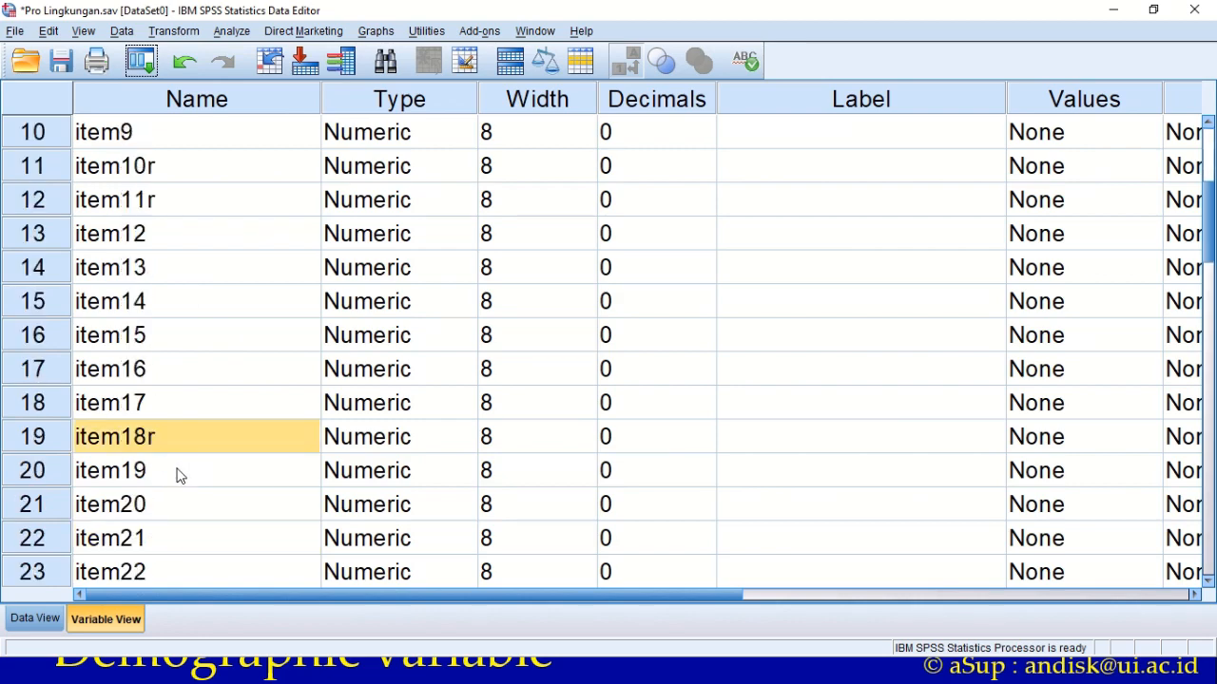
# - Switch to the Word blueprint table and scan the asterisked item numbers in the No Item column across the factors
pyautogui.hotkey('alt', 'Tab')
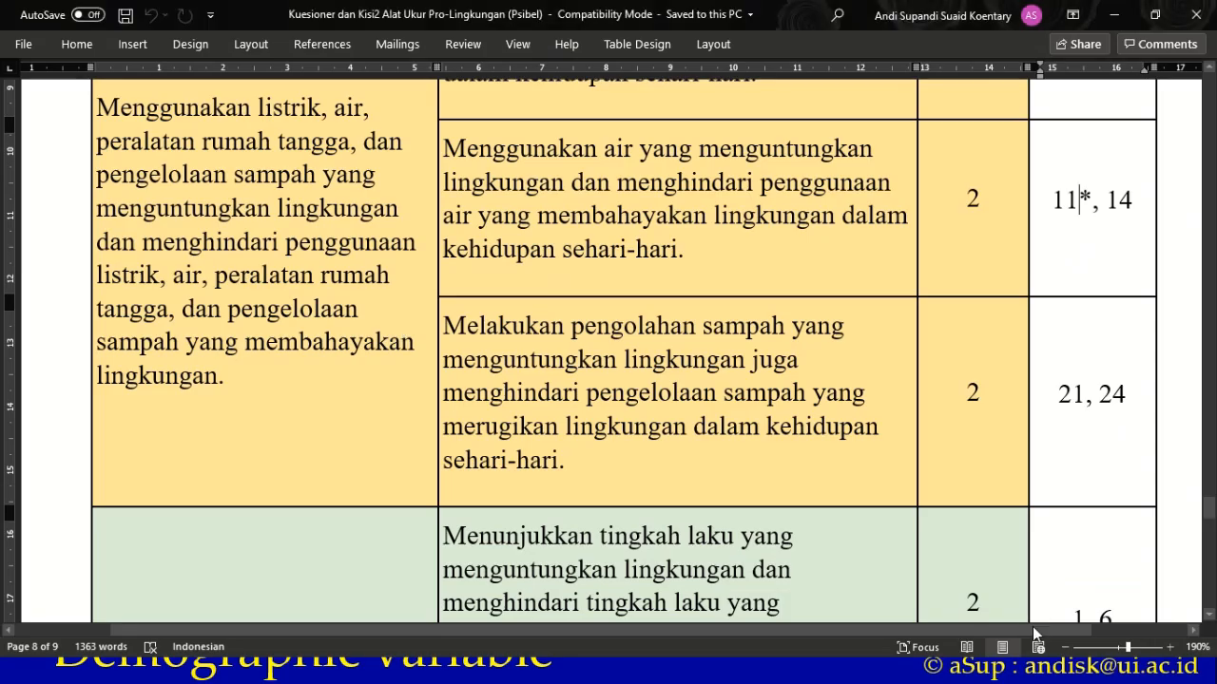
pyautogui.scroll(-10, 1098, 268)
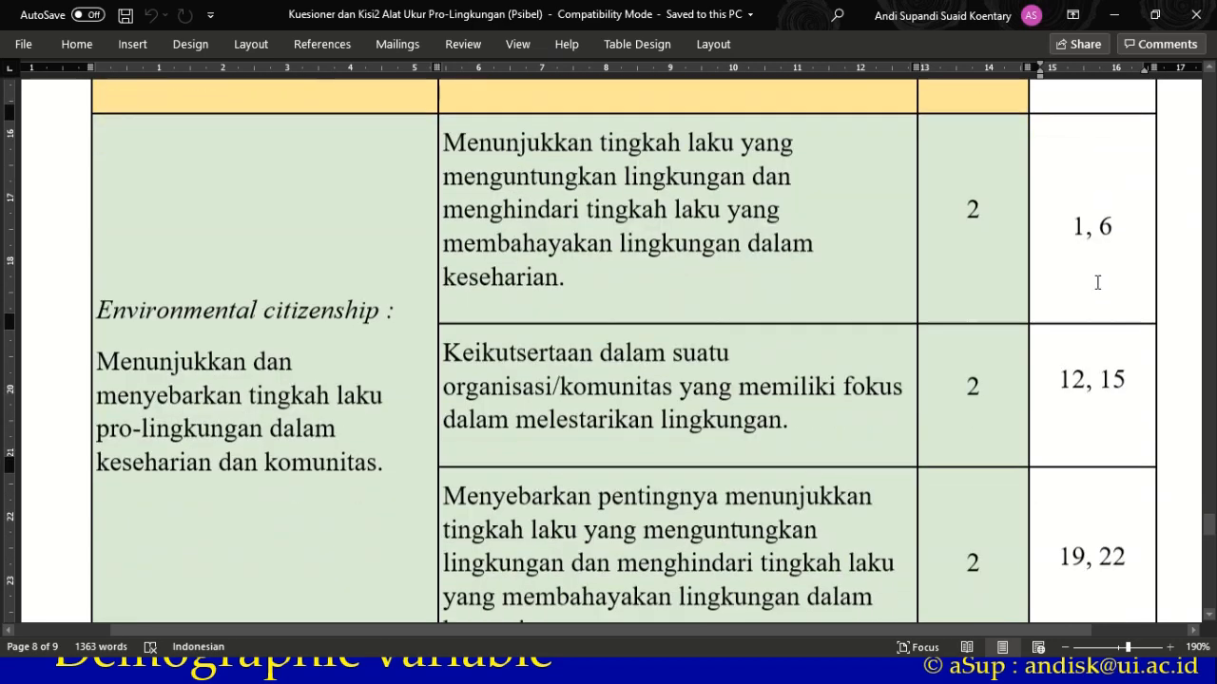
pyautogui.scroll(-3, 1081, 295)
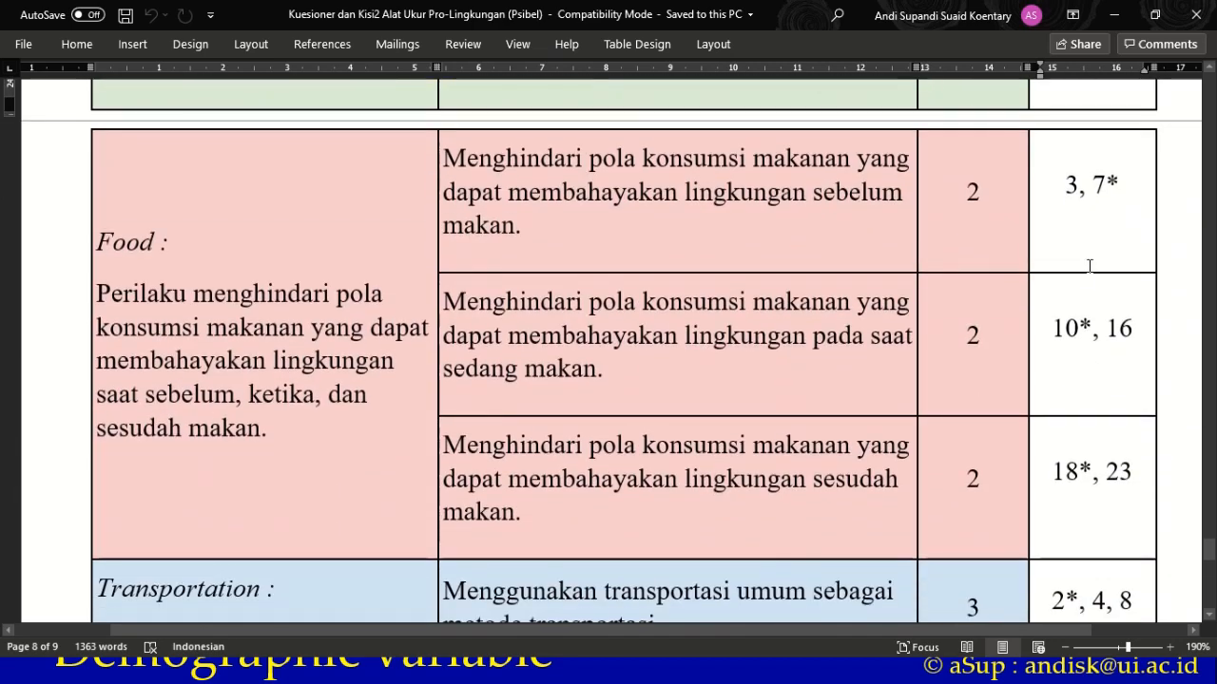
pyautogui.scroll(-6, 1075, 422)
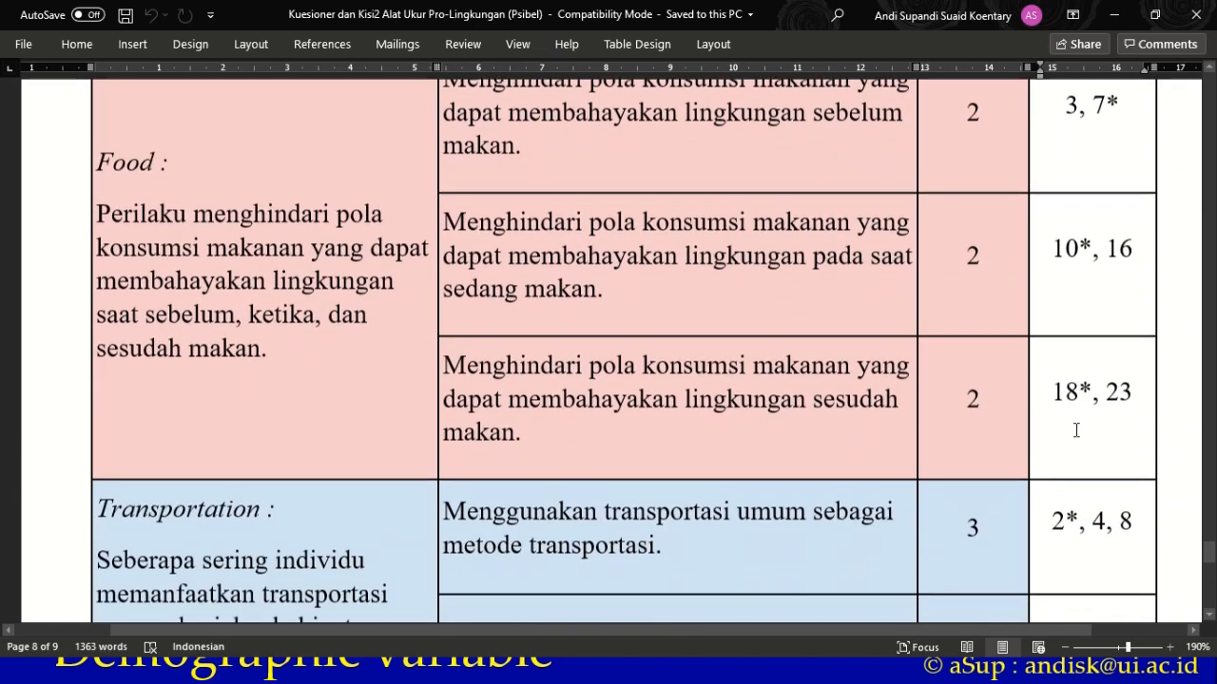
pyautogui.scroll(15, 1075, 431)
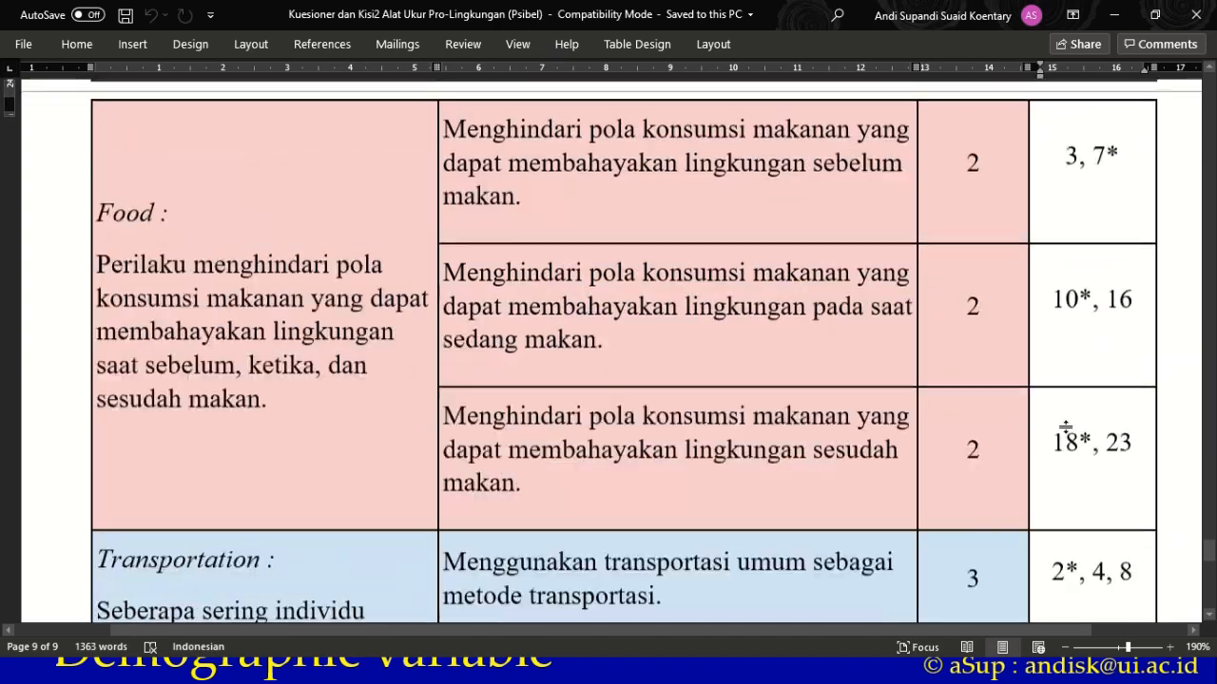
pyautogui.scroll(7, 1070, 420)
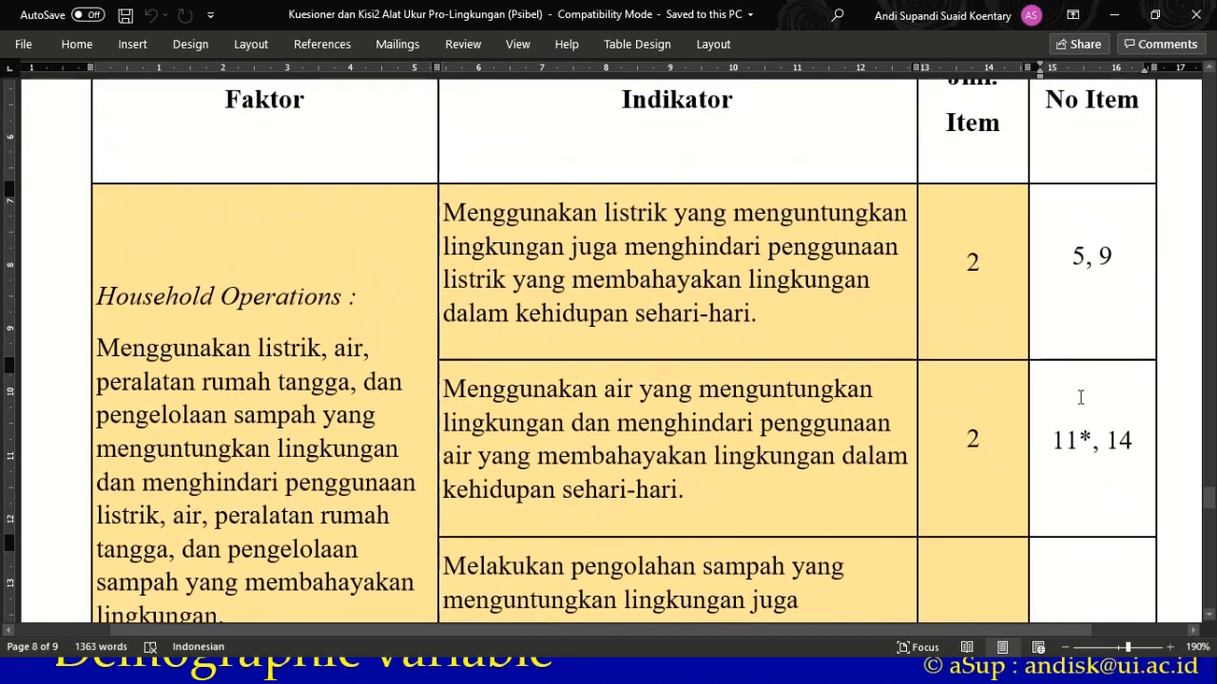
# - Point out the asterisks on items 11, 7, 18 and 2 in the Word blueprint's No Item column, factor by factor
pyautogui.click(1080, 397)
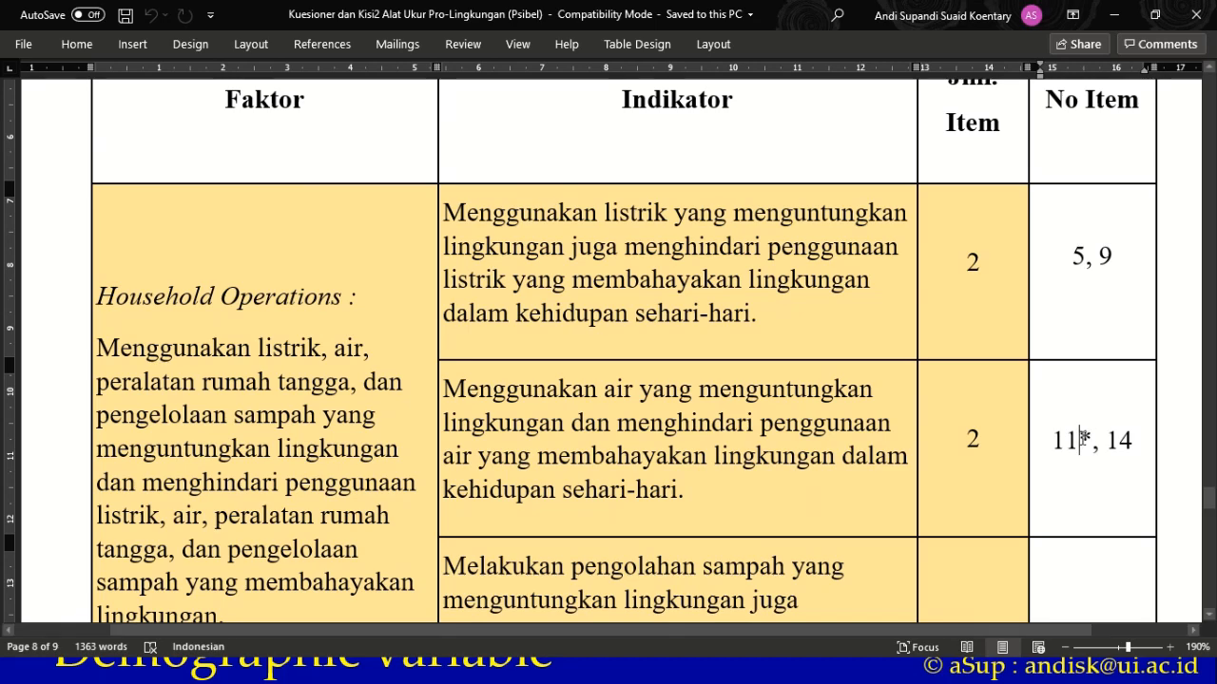
pyautogui.moveTo(1081, 438); pyautogui.dragTo(1092, 438)
pyautogui.scroll(-5, 1093, 437)
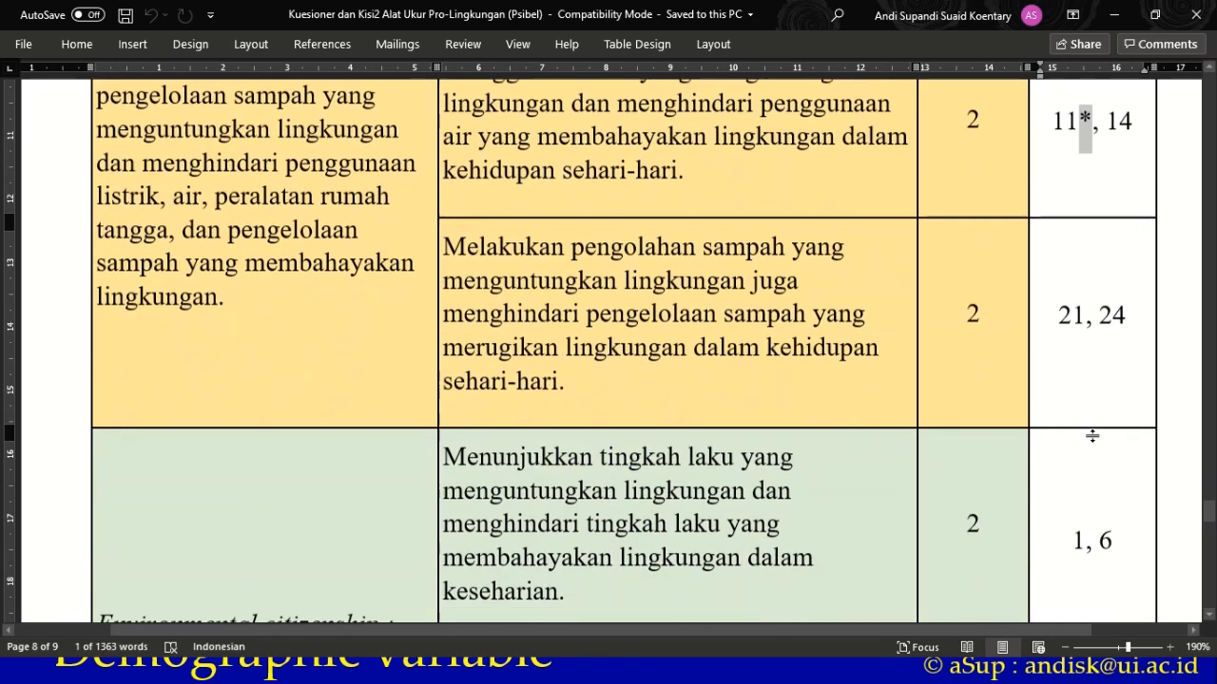
pyautogui.scroll(-6, 1093, 437)
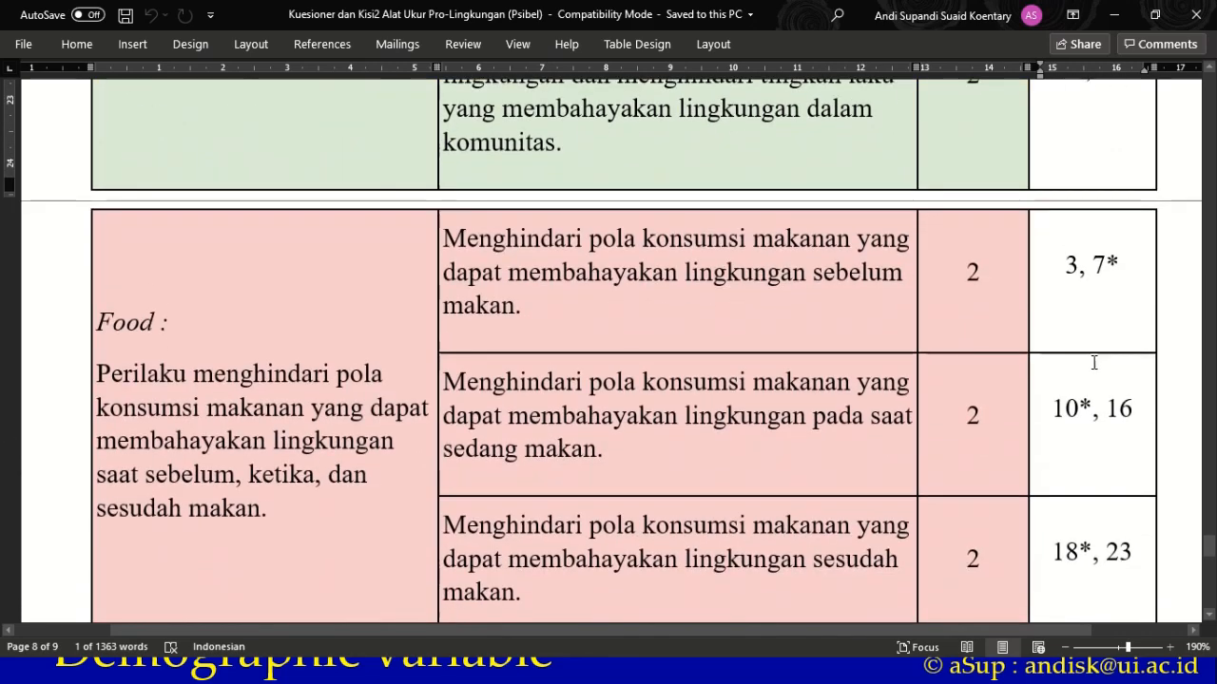
pyautogui.click(1123, 279)
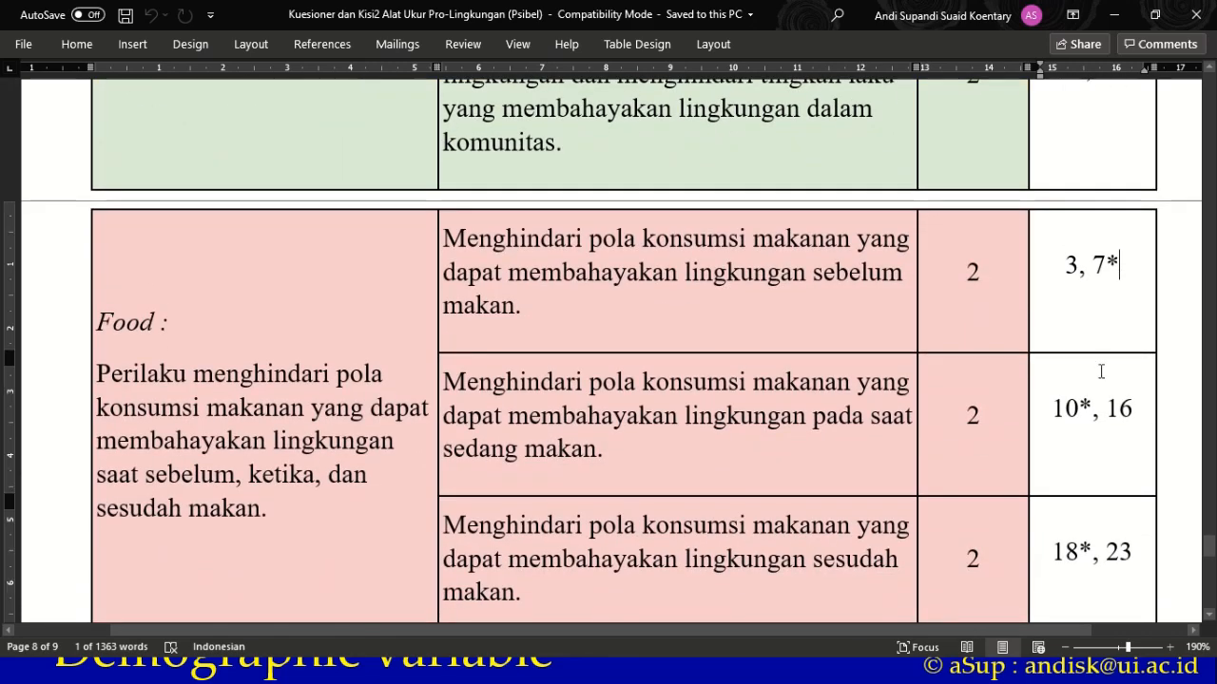
pyautogui.click(1079, 552)
pyautogui.scroll(-4, 1074, 475)
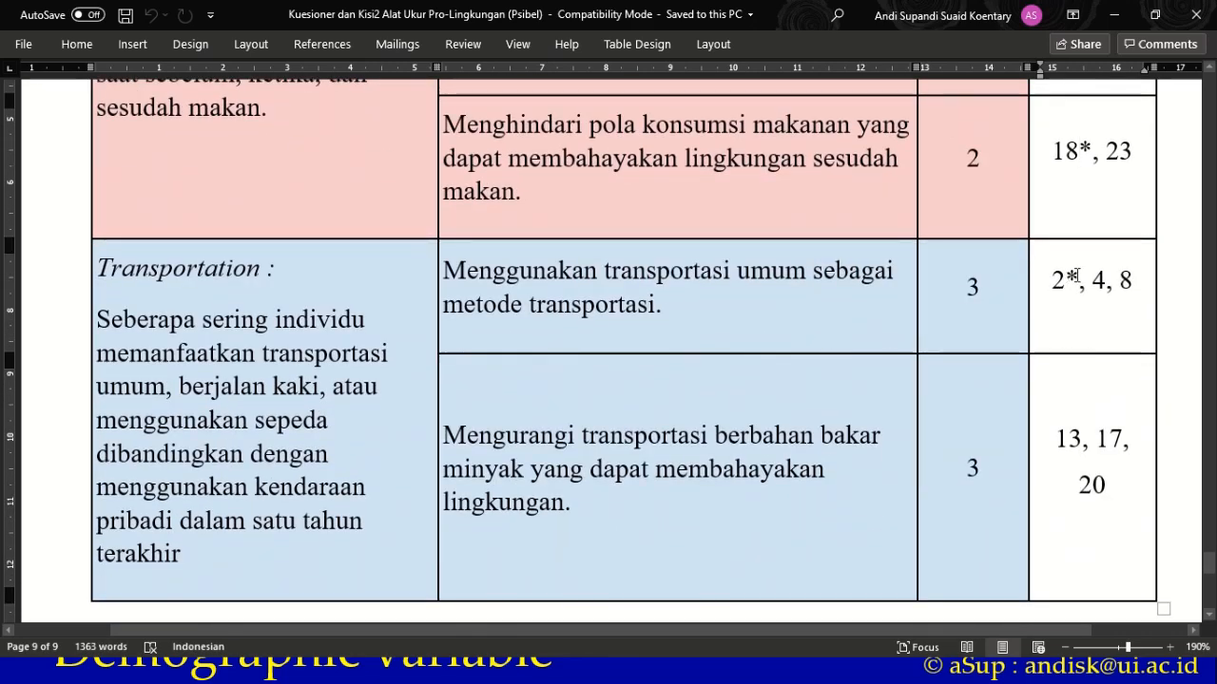
pyautogui.click(1078, 281)
pyautogui.scroll(-3, 1078, 333)
pyautogui.scroll(2, 1080, 338)
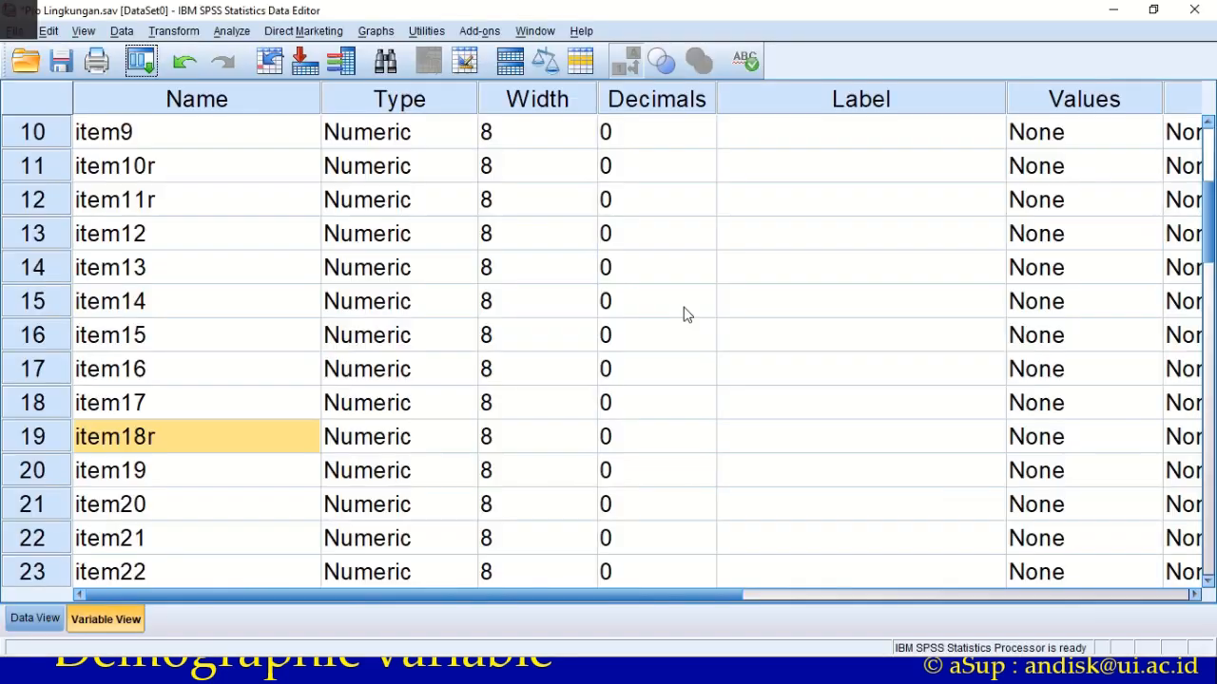
# - Review the r-suffixed variables item2r, item7r, item10r, item11r and item18r in the variable list, with a brief check of the Word blueprint table
pyautogui.scroll(3, 228, 228)
pyautogui.click(184, 214)
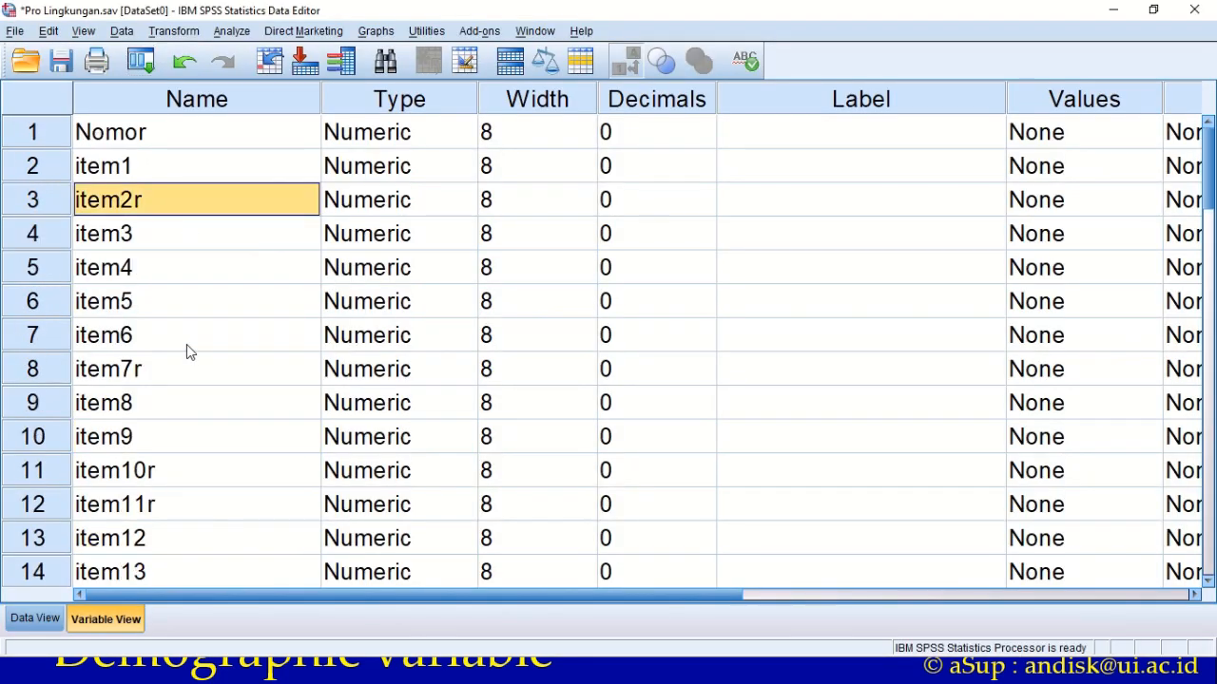
pyautogui.click(177, 375)
pyautogui.click(163, 468)
pyautogui.click(163, 504)
pyautogui.scroll(-4, 175, 499)
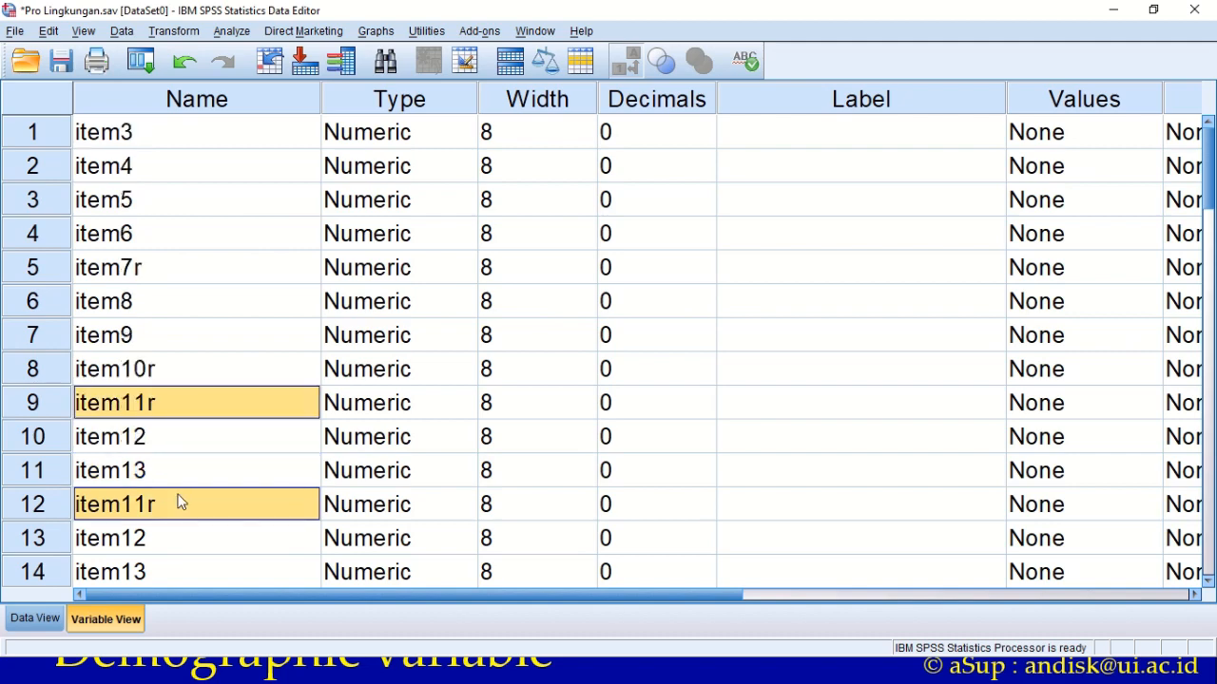
pyautogui.click(173, 343)
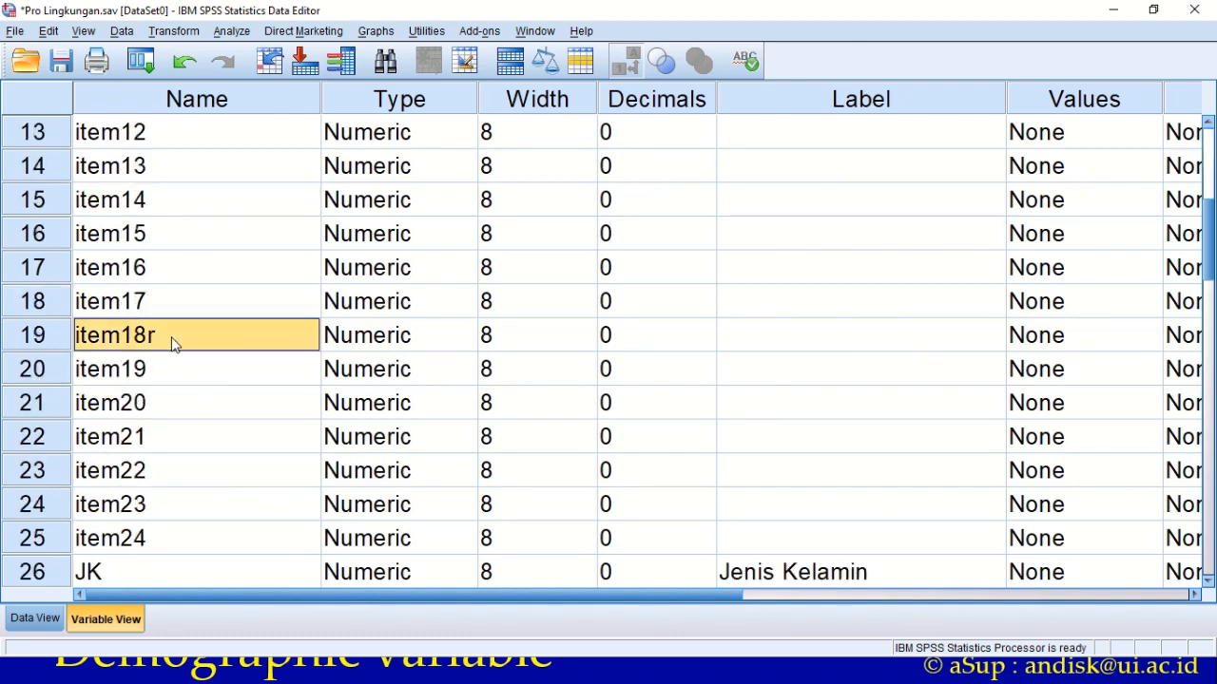
pyautogui.hotkey('alt', 'Tab')
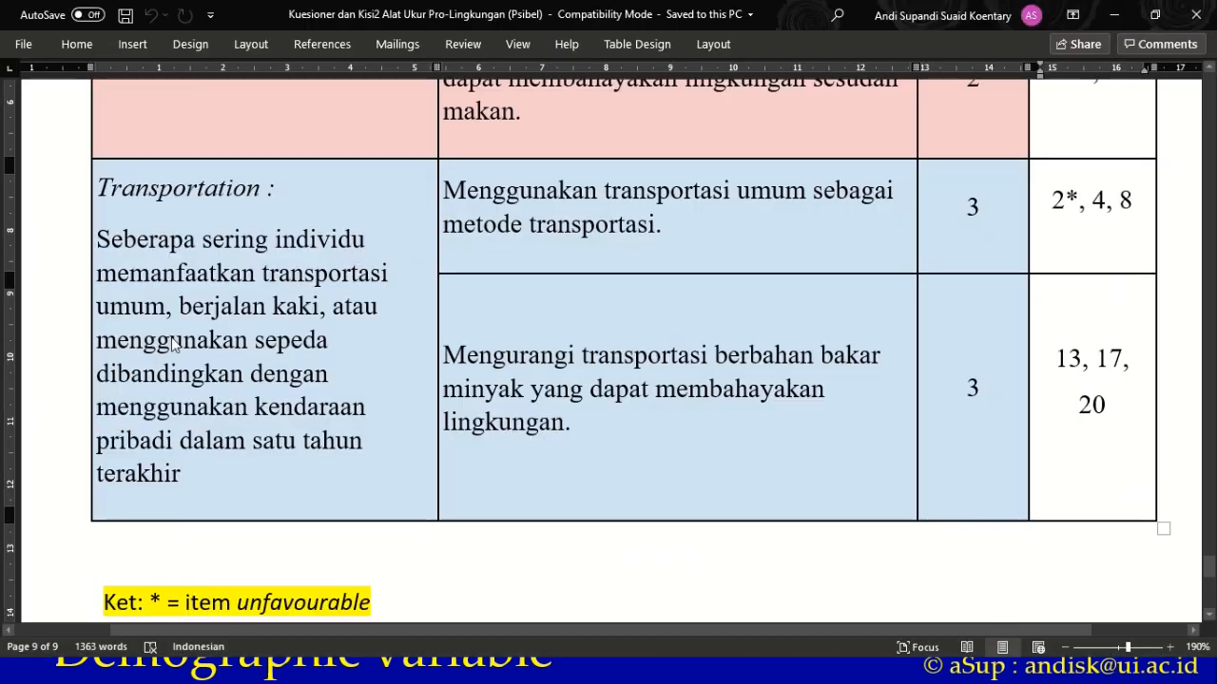
pyautogui.hotkey('alt', 'Tab')
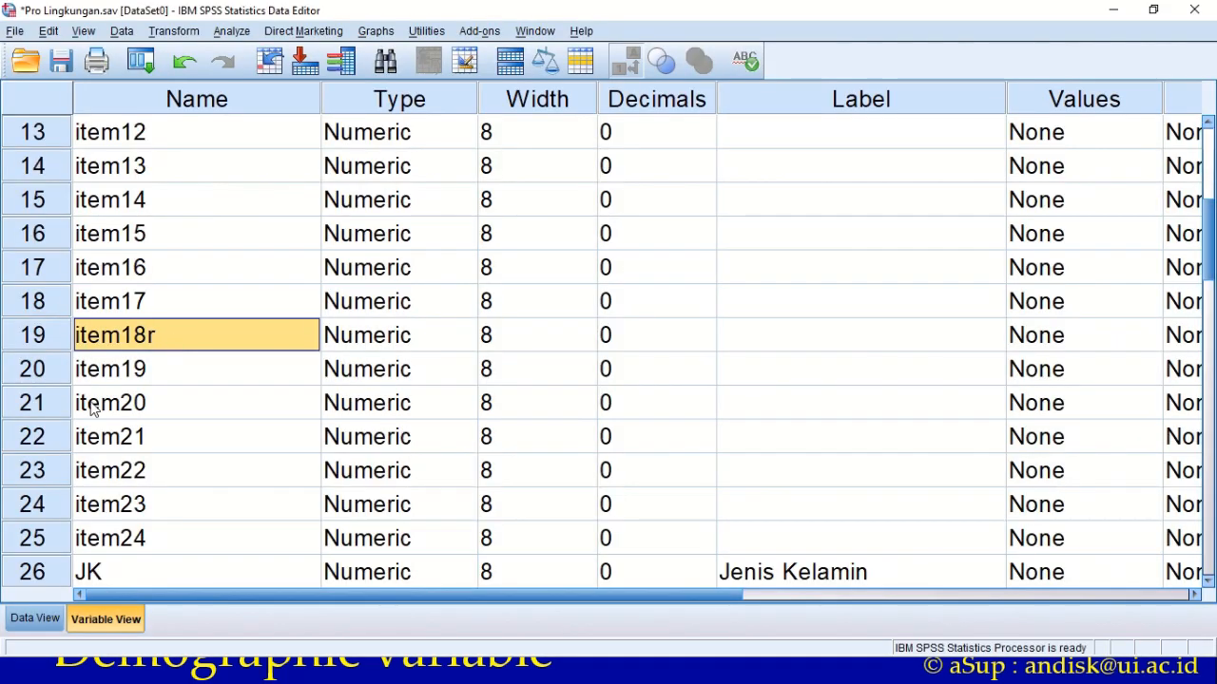
# - Show the case data from item2r onward and highlight the item2r responses of cases 1 to 4
pyautogui.click(36, 619)
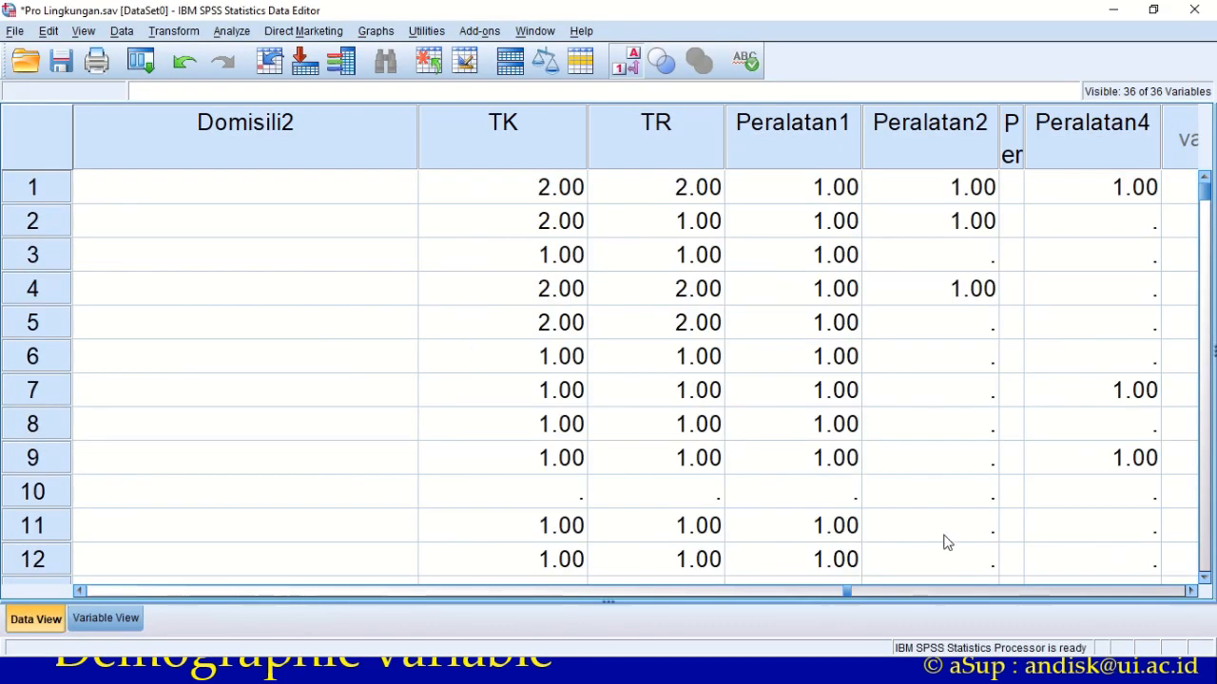
pyautogui.moveTo(849, 596); pyautogui.dragTo(158, 594)
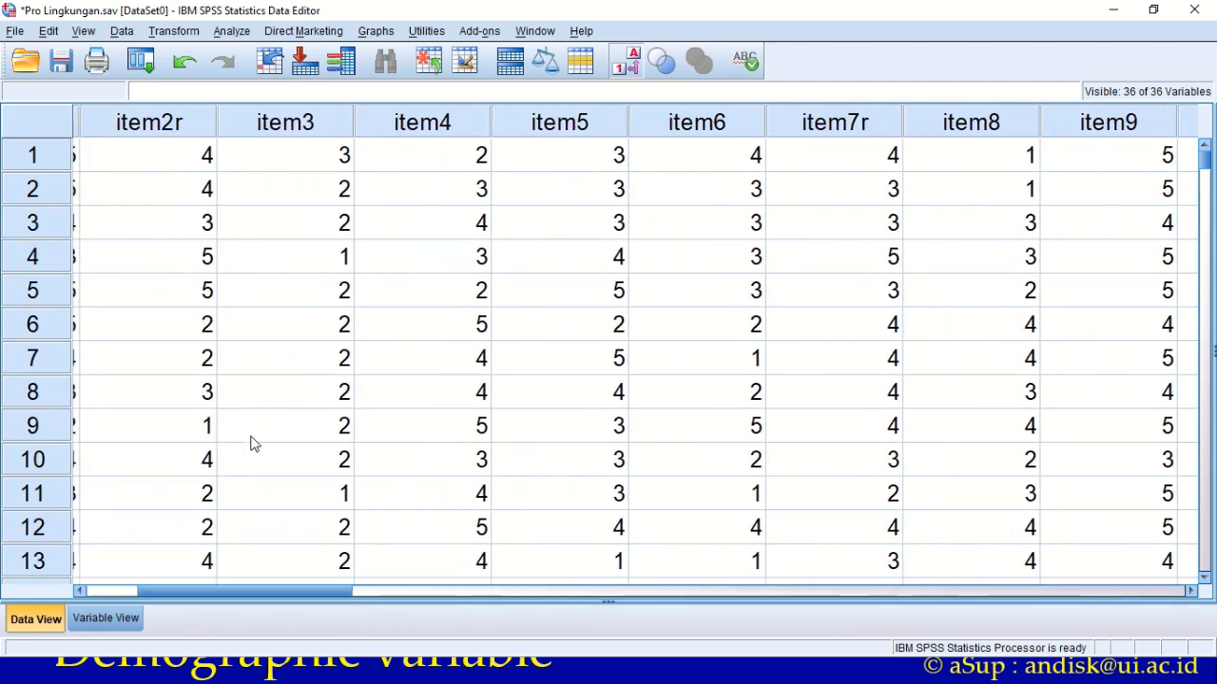
pyautogui.click(148, 139)
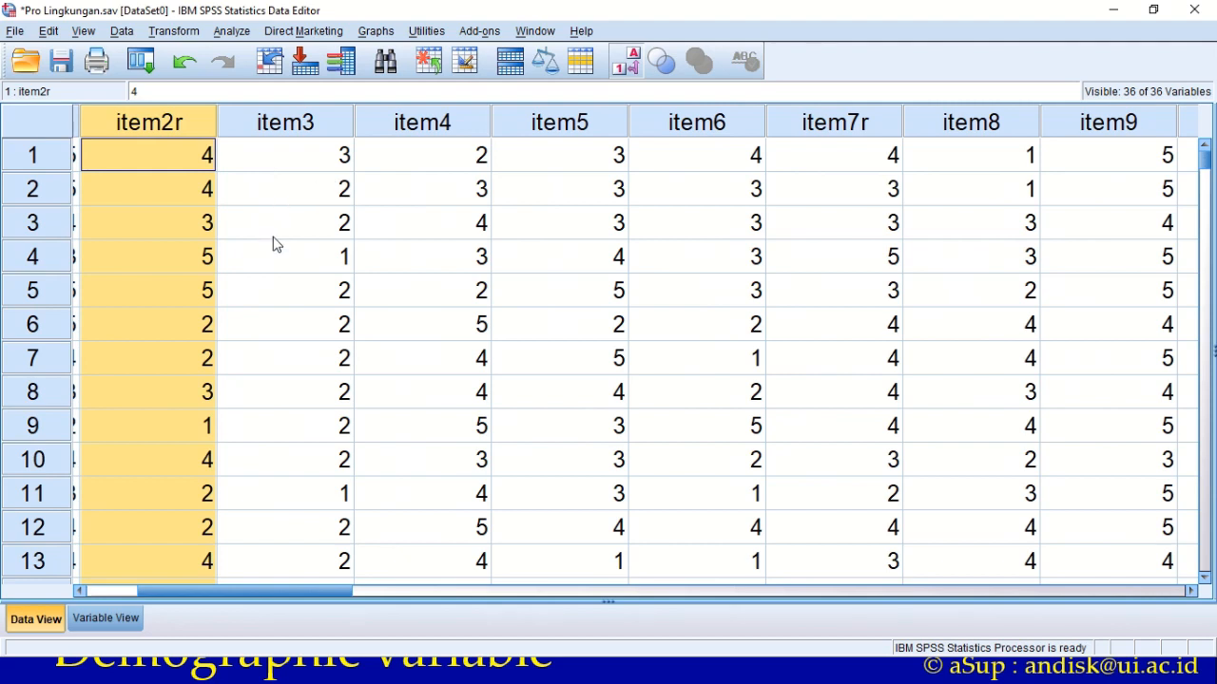
pyautogui.click(266, 200)
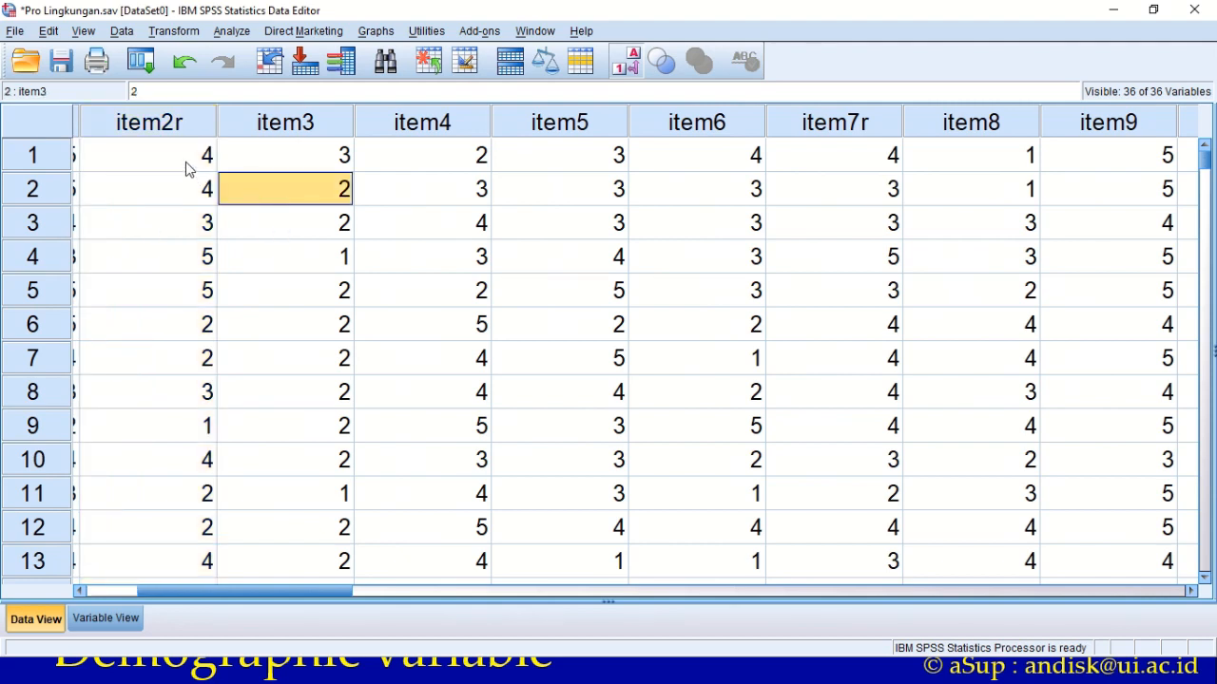
pyautogui.moveTo(187, 162); pyautogui.dragTo(187, 257)
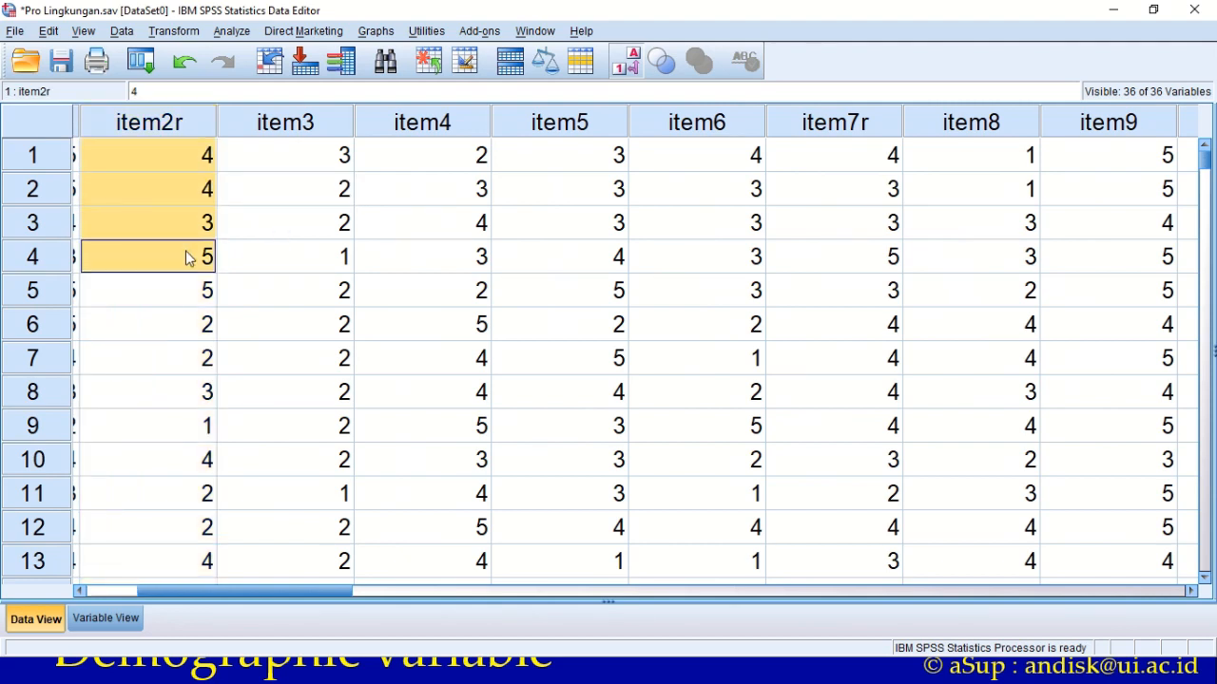
# - Go through the individual item2r responses of cases 1 to 4 one by one before reverse scoring
pyautogui.click(168, 155)
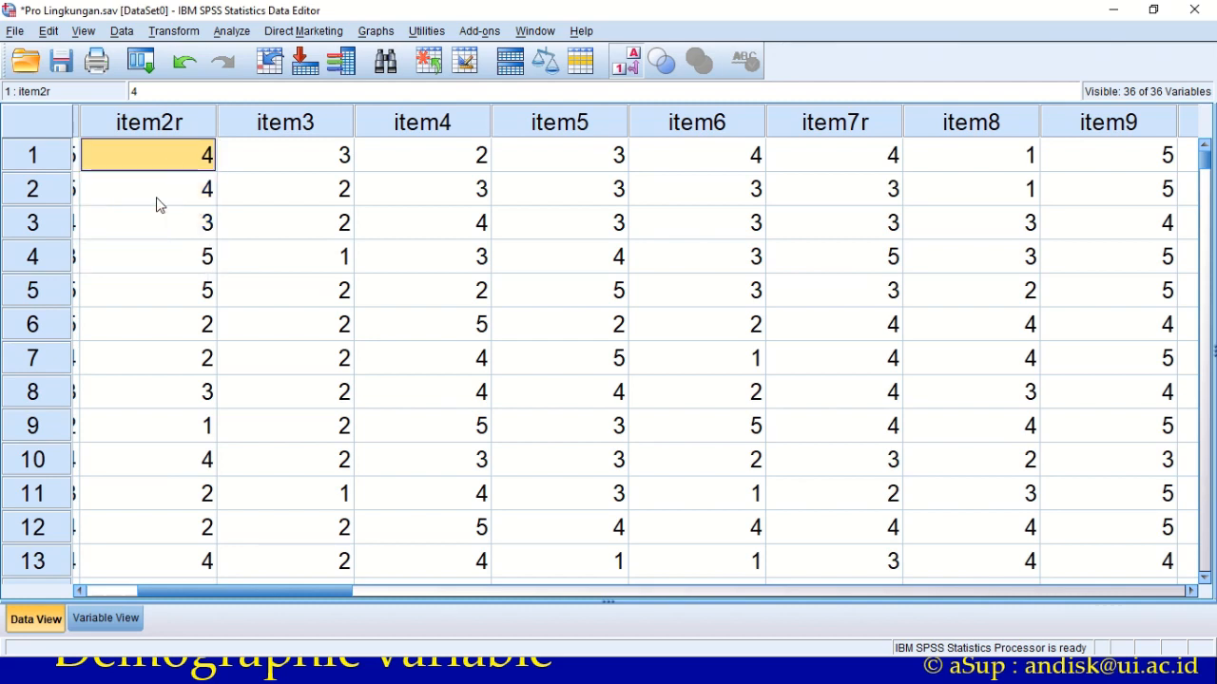
pyautogui.click(160, 199)
pyautogui.click(158, 233)
pyautogui.click(155, 268)
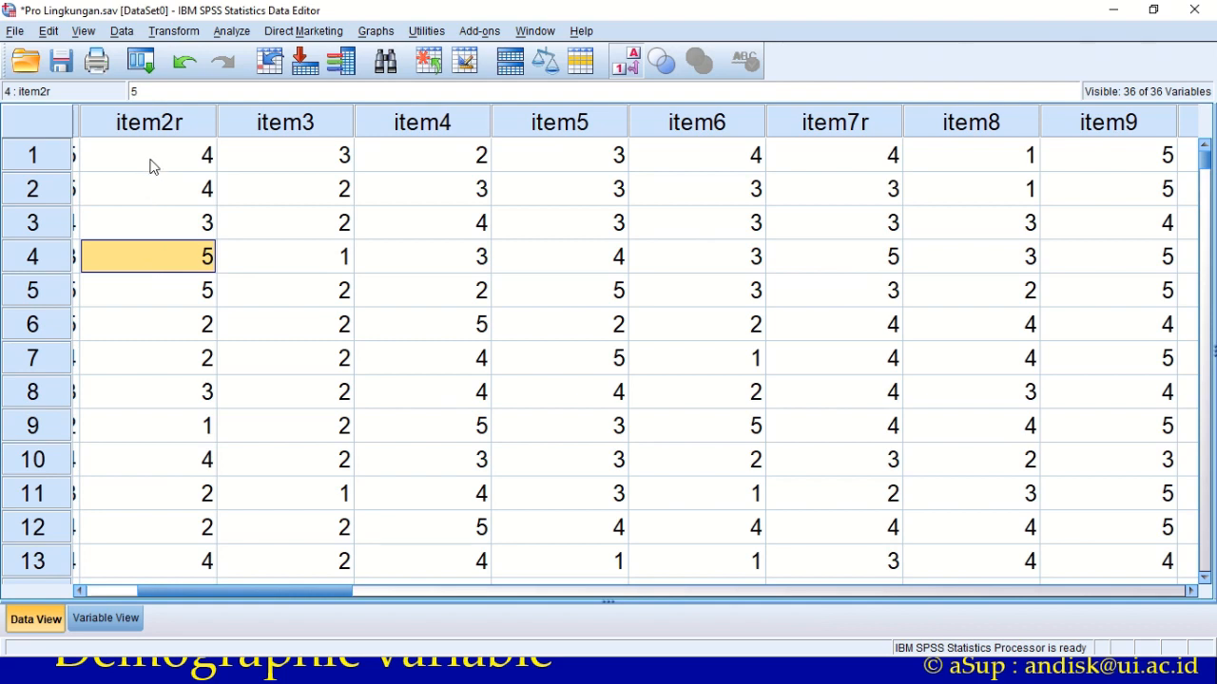
pyautogui.click(143, 162)
pyautogui.click(148, 190)
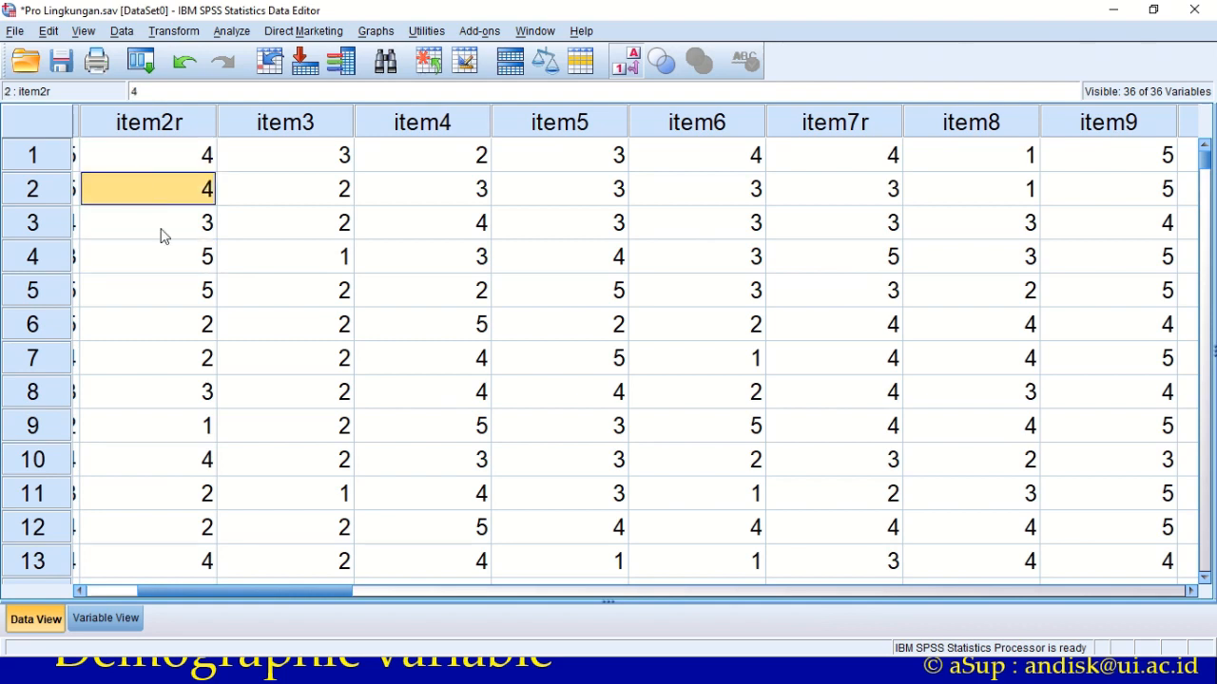
pyautogui.click(164, 233)
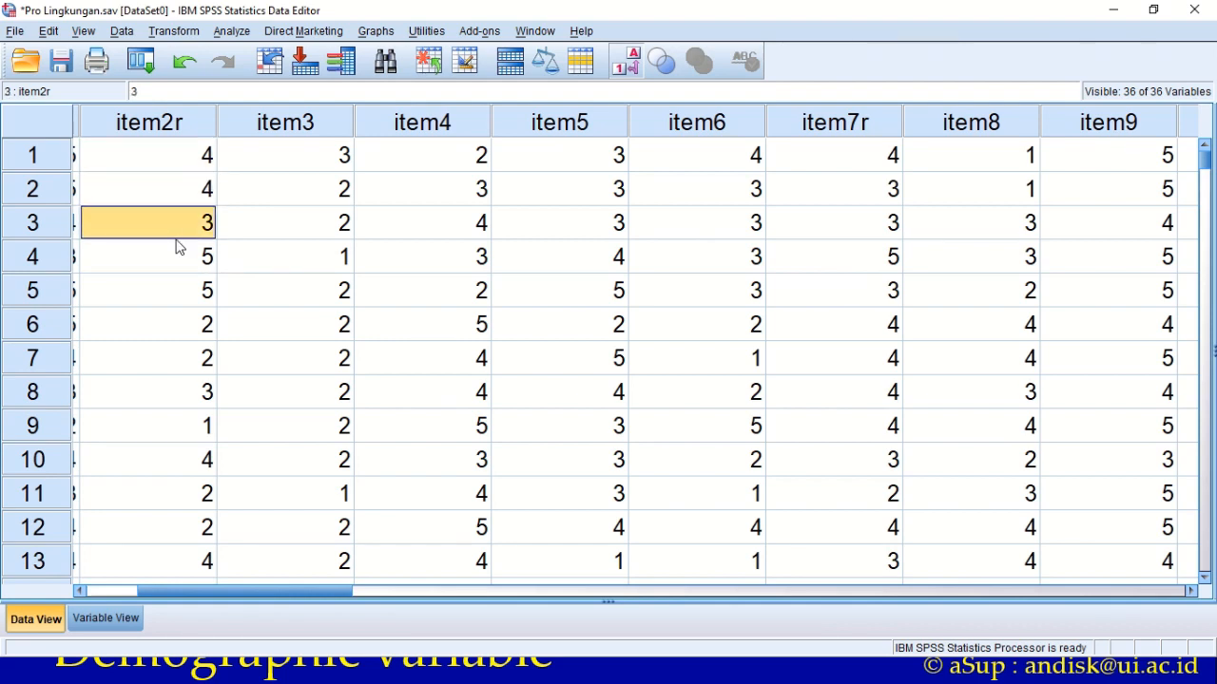
pyautogui.click(169, 272)
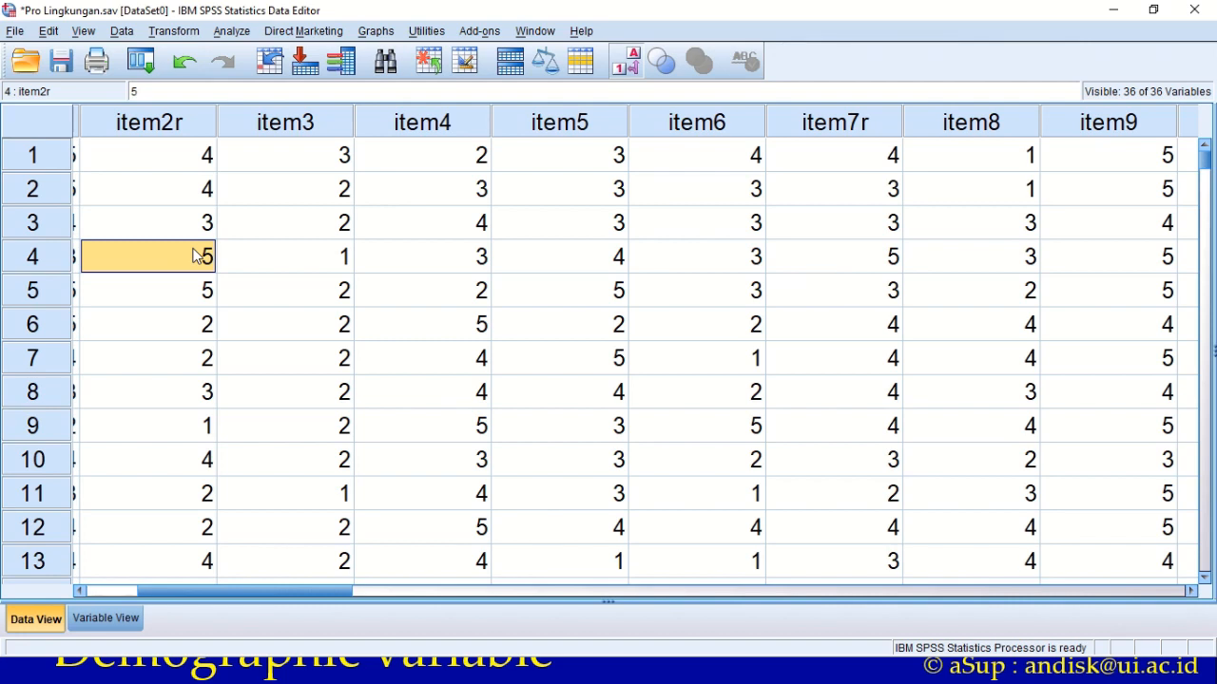
# - Start Recode into Same Variables with item2r, item7r, item10r, item11r and item18r as the variables, and check the selection
pyautogui.click(184, 38)
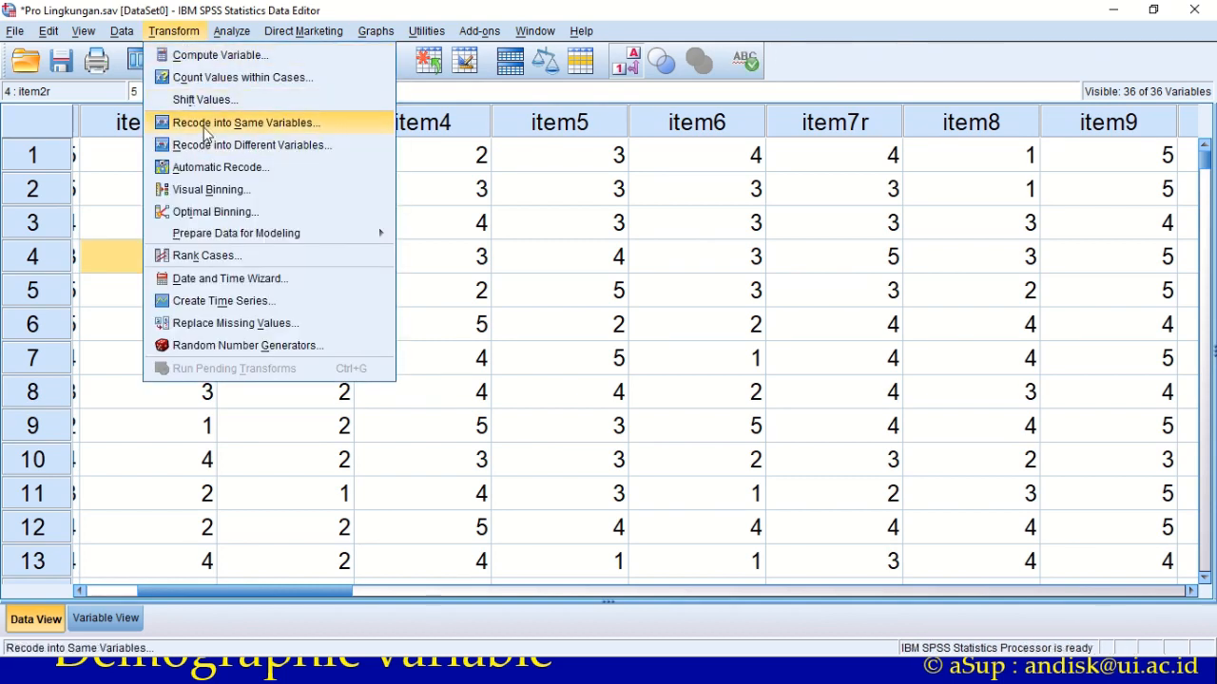
pyautogui.click(321, 124)
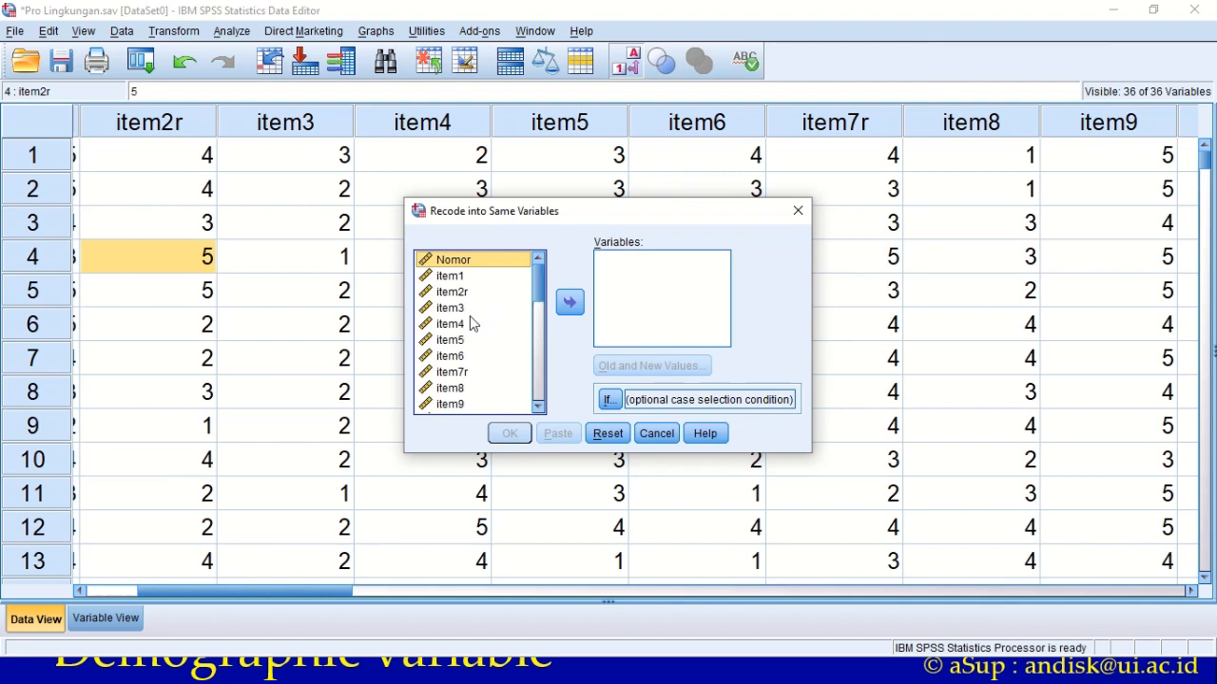
pyautogui.click(453, 294)
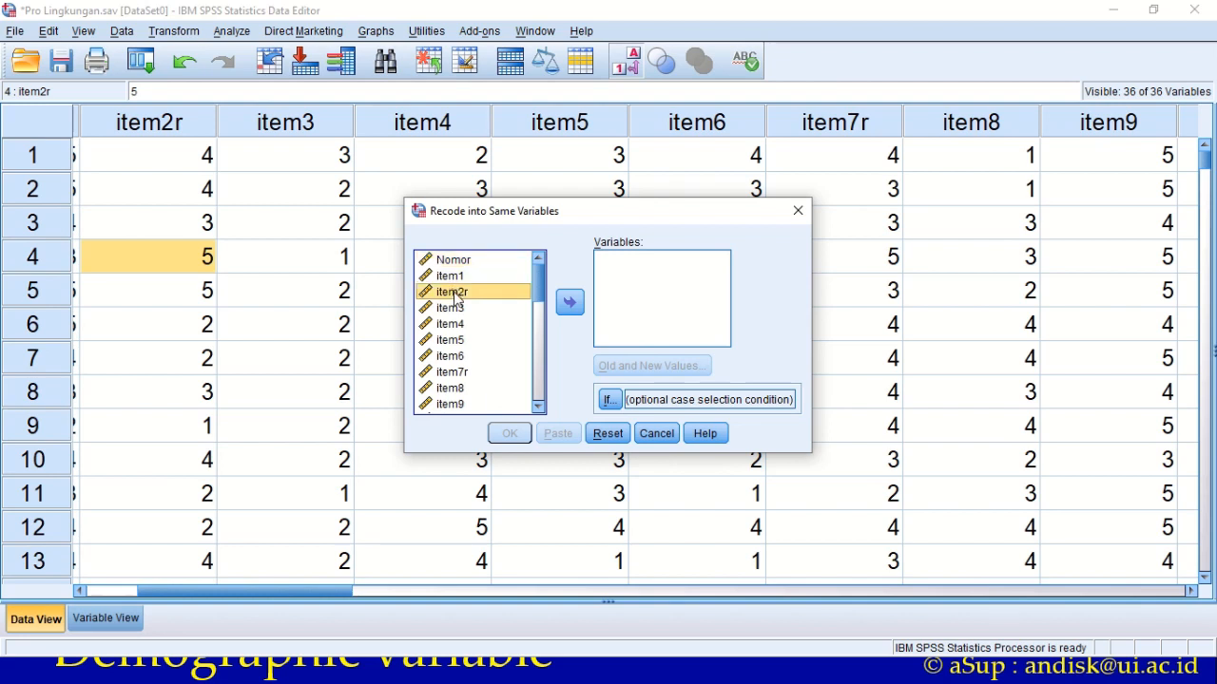
pyautogui.click(570, 303)
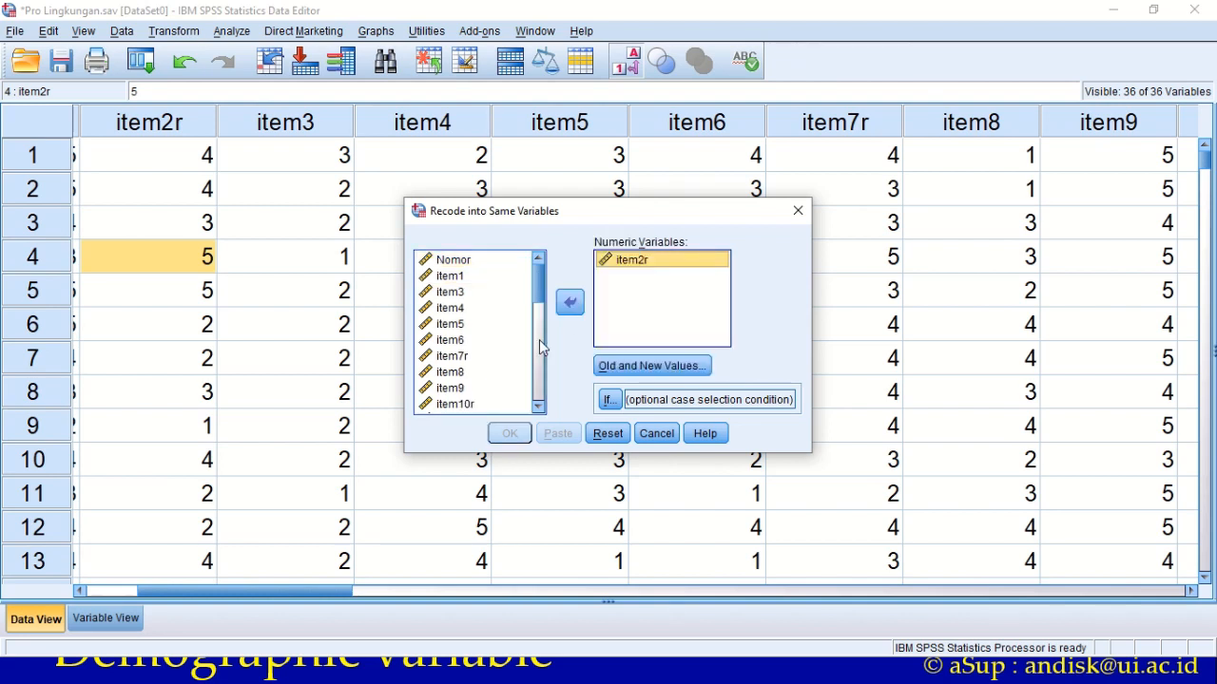
pyautogui.doubleClick(466, 359)
pyautogui.scroll(-2, 468, 365)
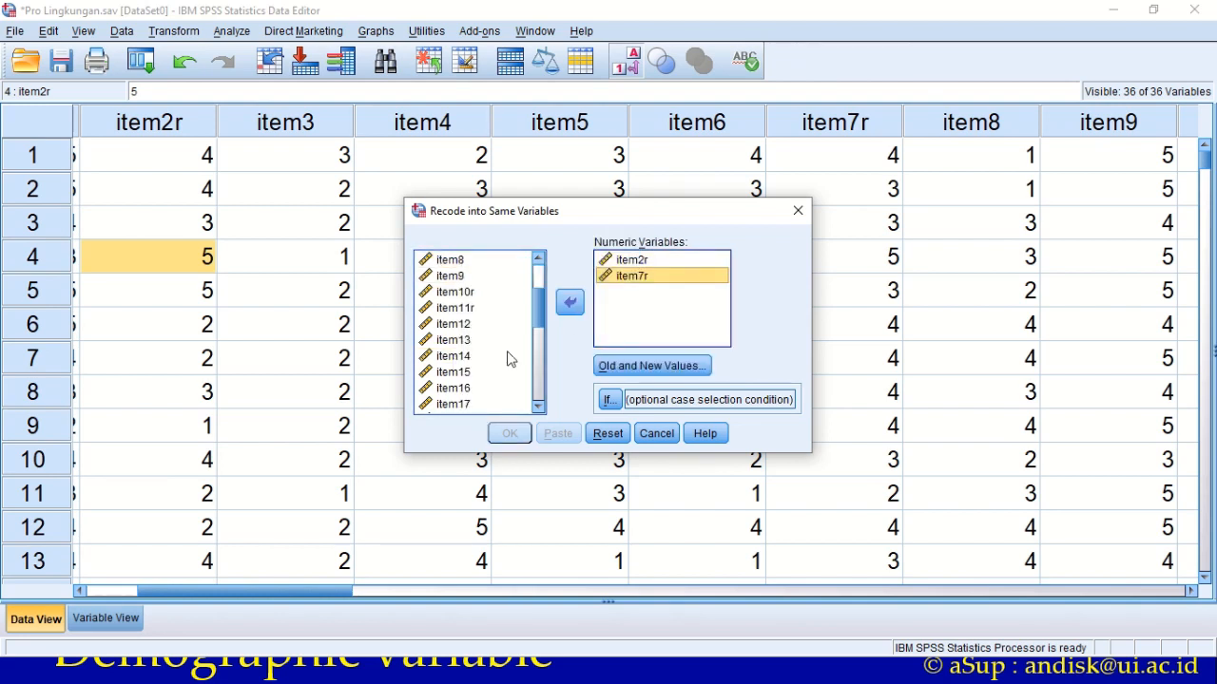
pyautogui.doubleClick(461, 294)
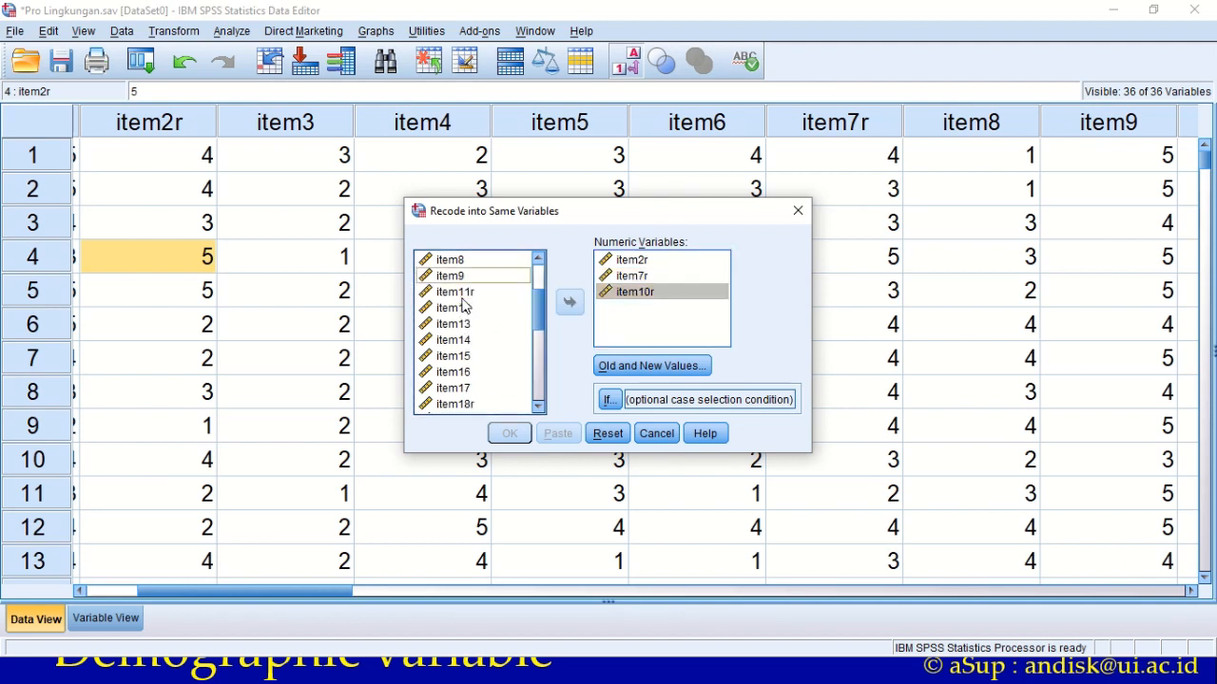
pyautogui.doubleClick(462, 295)
pyautogui.click(462, 389)
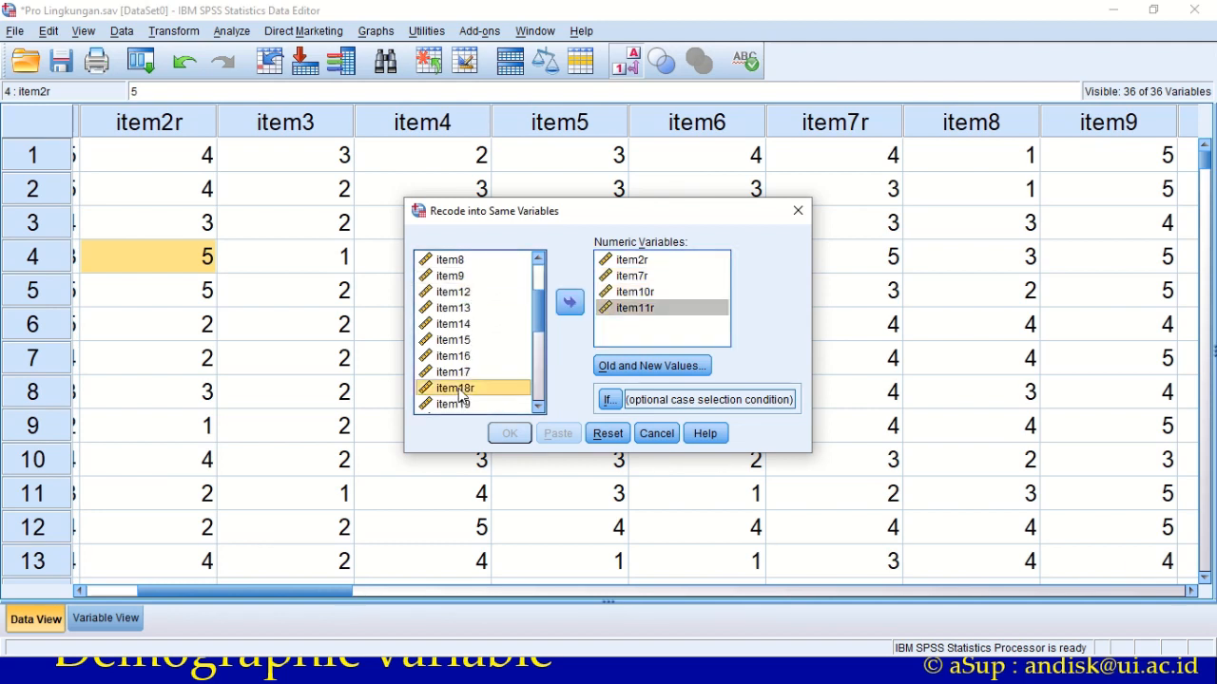
pyautogui.click(577, 307)
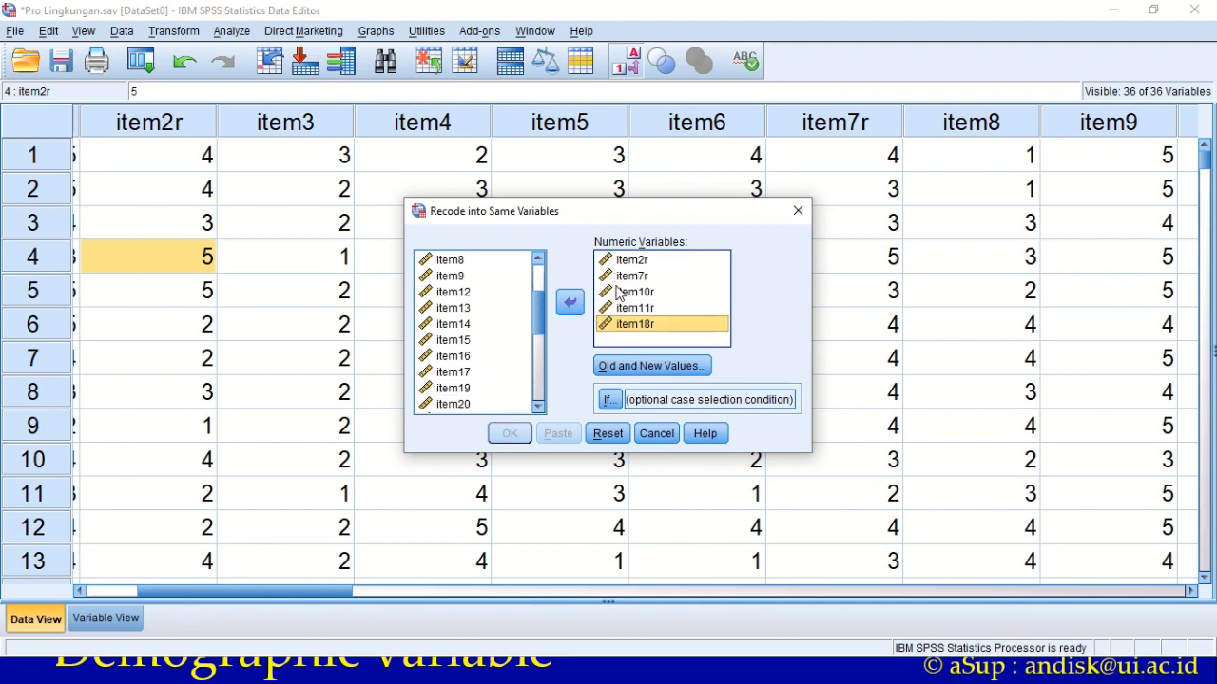
pyautogui.click(632, 292)
pyautogui.click(632, 308)
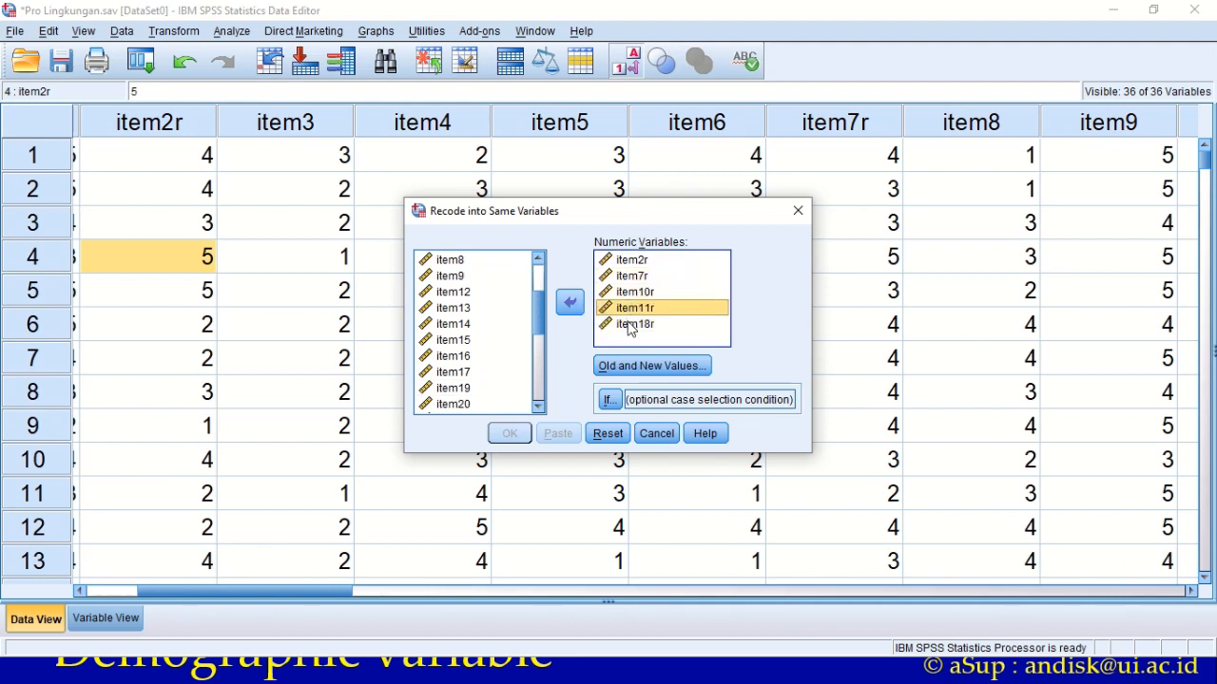
pyautogui.click(632, 324)
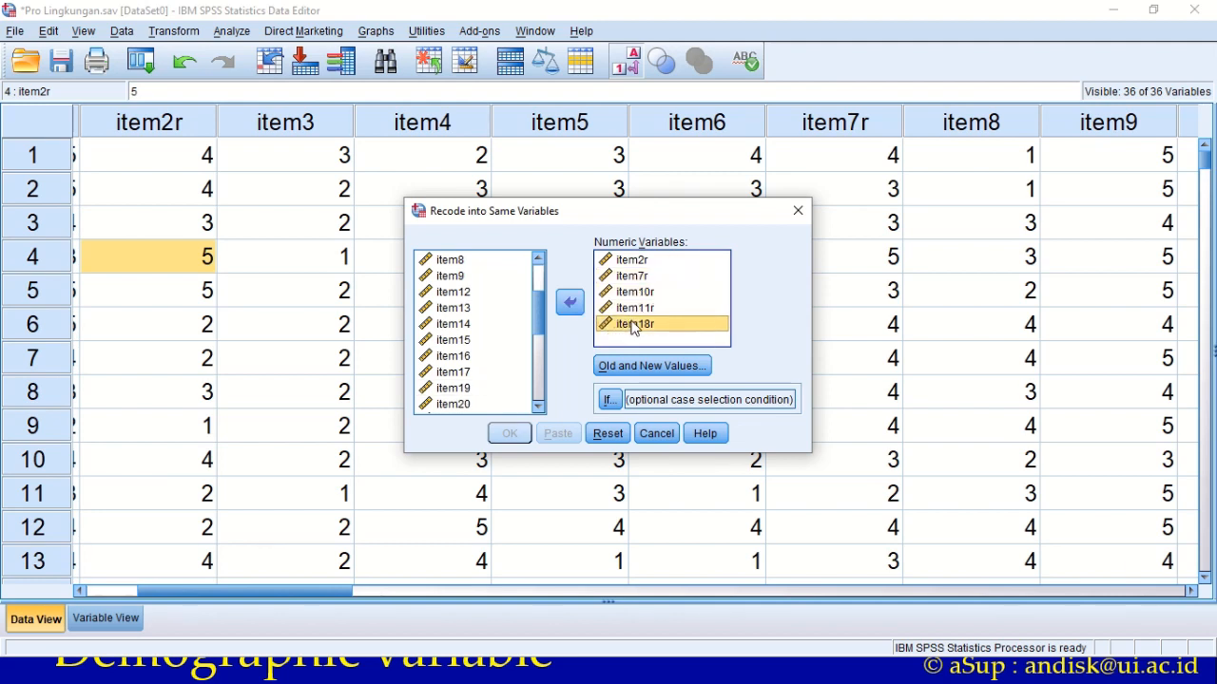
# - Define the old and new values for the reverse-scored items, recoding 1 to 5 and 2 to 4
pyautogui.click(652, 366)
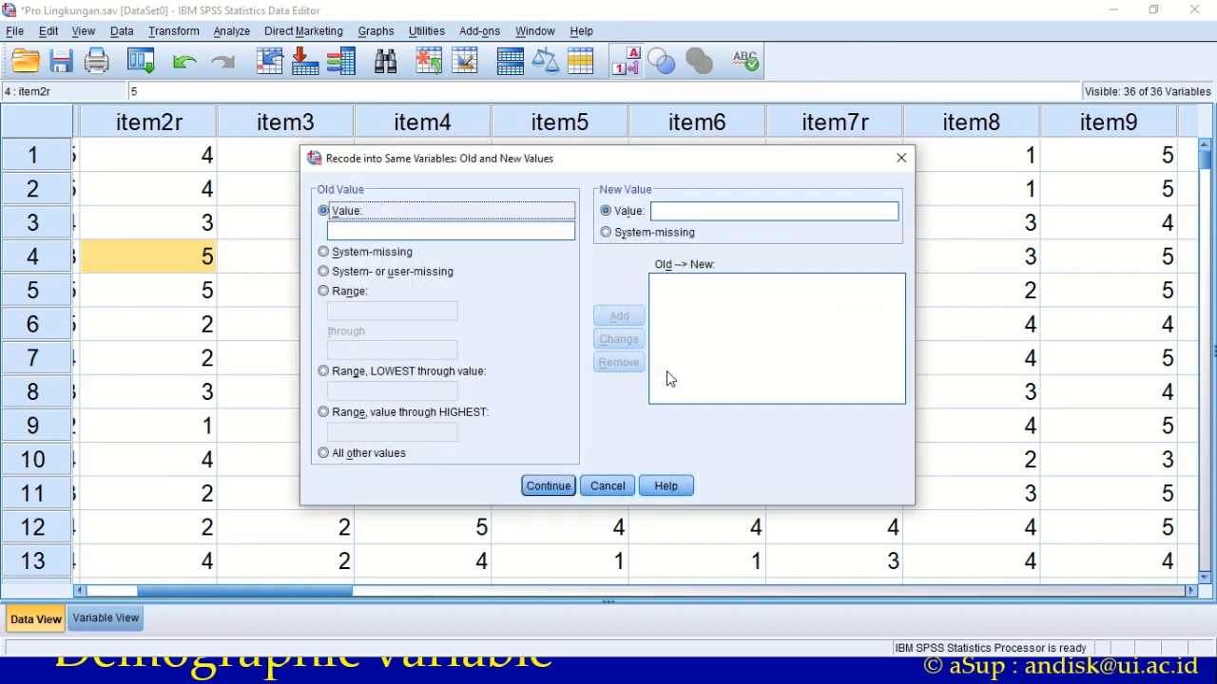
pyautogui.click(479, 231)
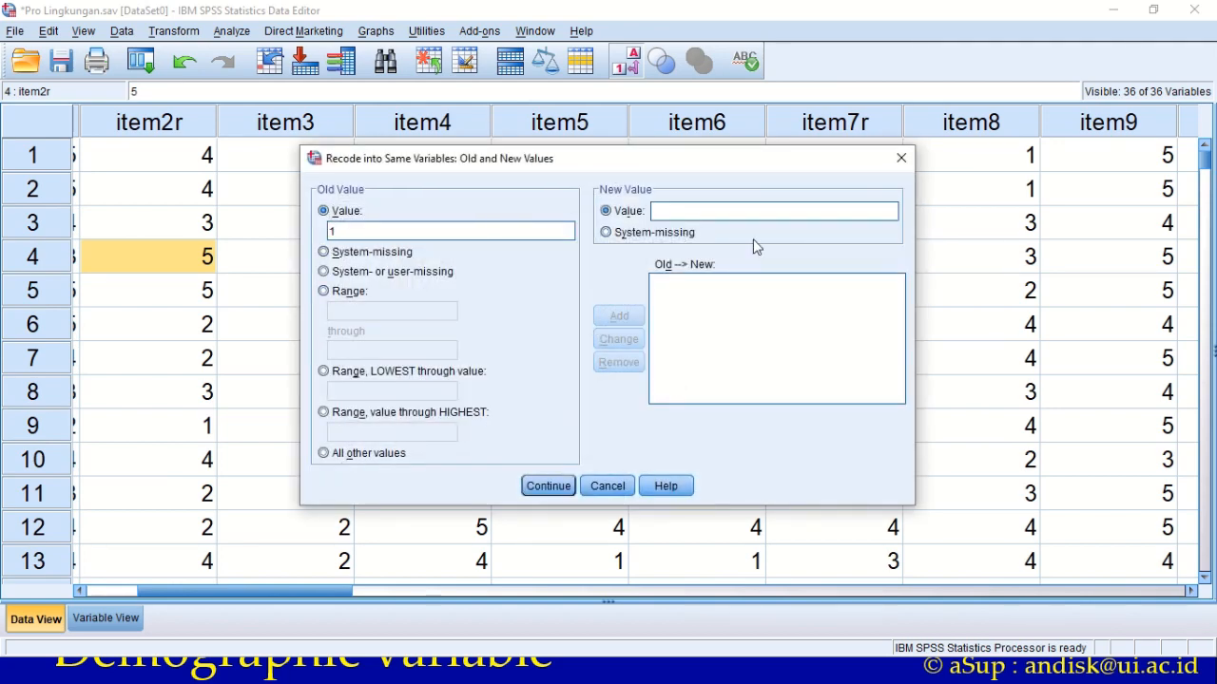
pyautogui.click(723, 213)
pyautogui.write('5')
pyautogui.click(627, 315)
pyautogui.click(471, 238)
pyautogui.write('2')
pyautogui.click(686, 204)
pyautogui.write('4')
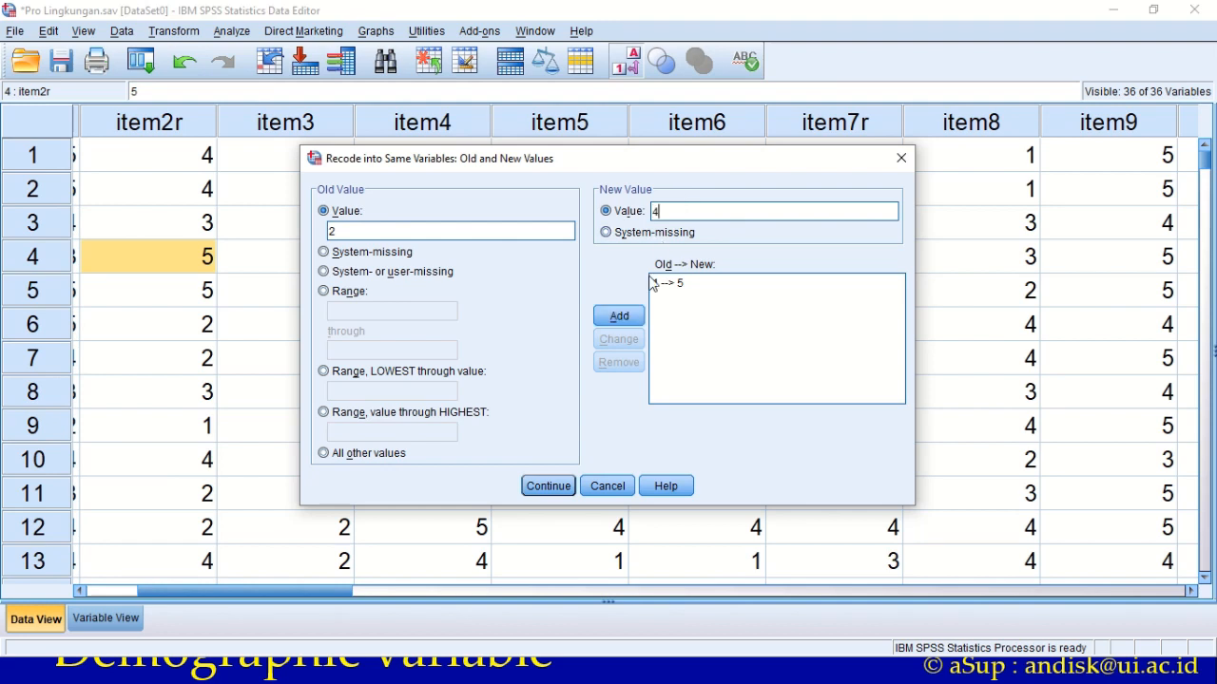
pyautogui.click(619, 316)
# - Add the recodes 4 to 2 and 5 to 1, and run the recode on the five selected items
pyautogui.click(482, 225)
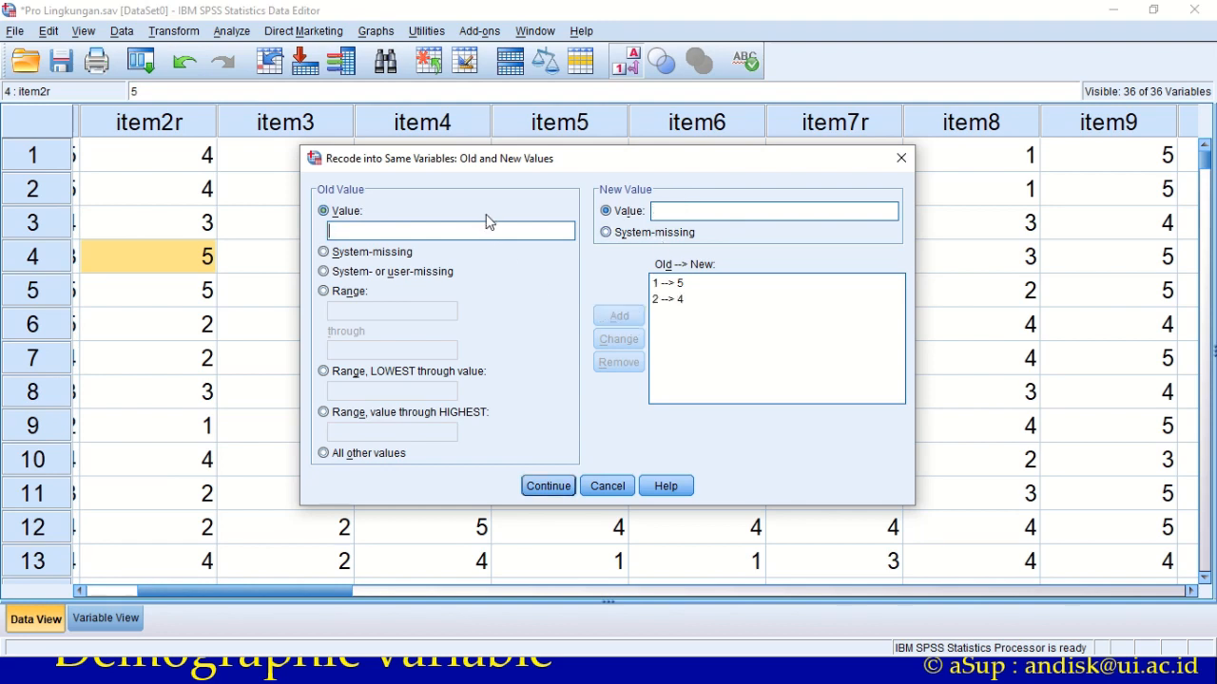
pyautogui.write('4')
pyautogui.click(652, 210)
pyautogui.write('2')
pyautogui.click(618, 315)
pyautogui.click(430, 232)
pyautogui.write('5')
pyautogui.click(652, 214)
pyautogui.write('1')
pyautogui.click(619, 315)
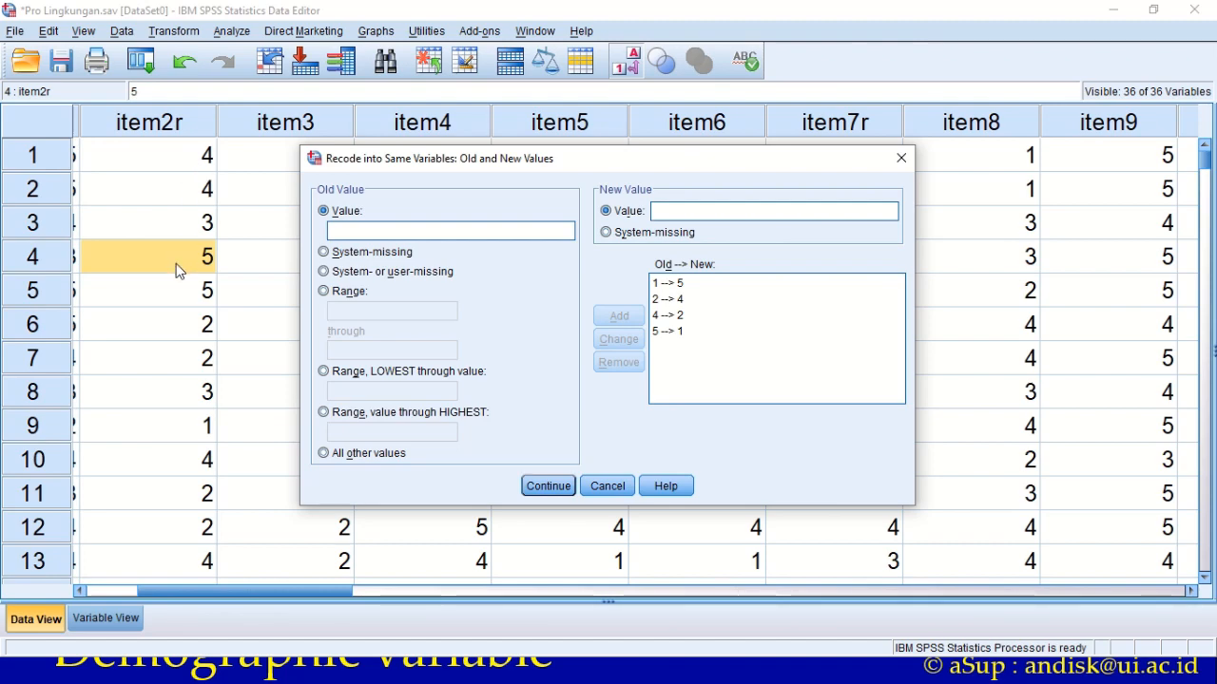
pyautogui.click(543, 486)
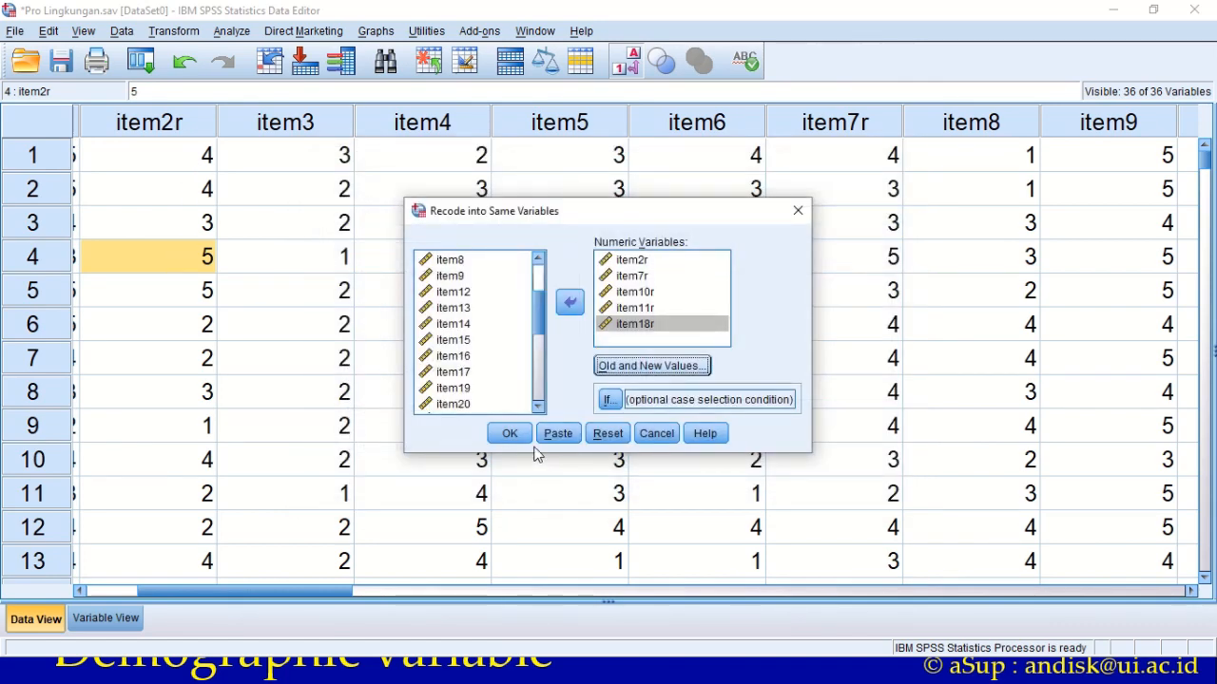
pyautogui.click(514, 434)
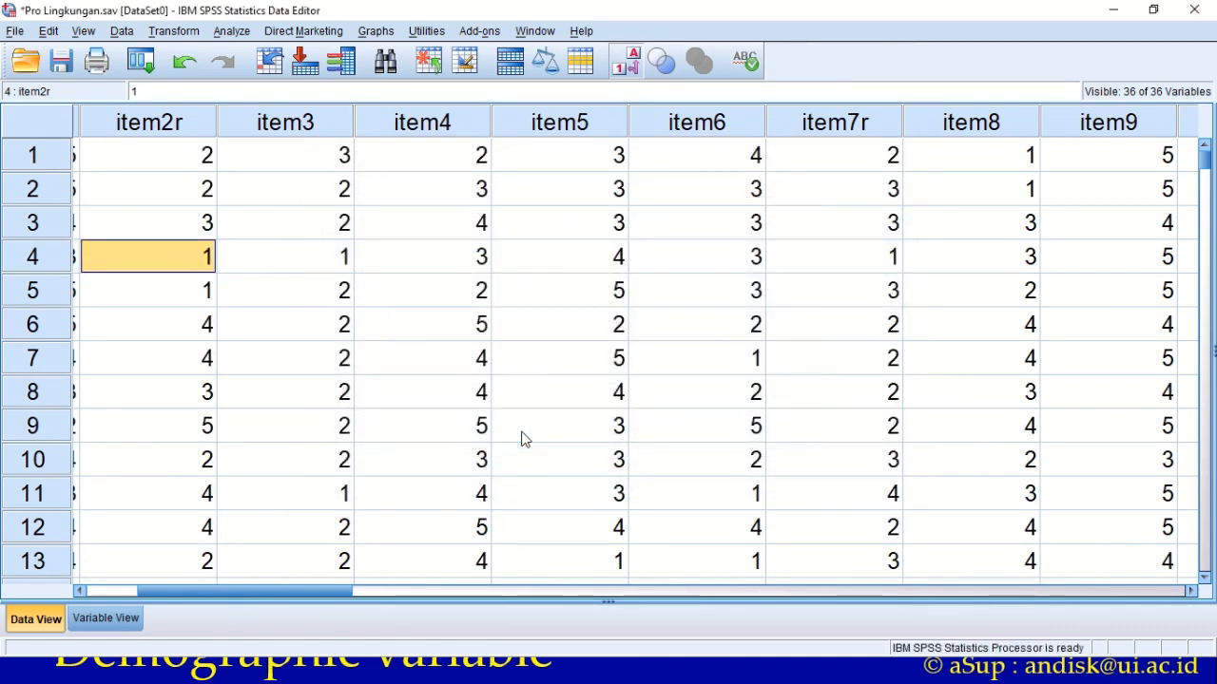
# - Check the recoded item2r values of cases 1 to 4 and the item7r column, and look through the remaining columns up to the demographic variables
pyautogui.click(174, 163)
pyautogui.click(168, 193)
pyautogui.click(168, 233)
pyautogui.click(164, 259)
pyautogui.click(831, 123)
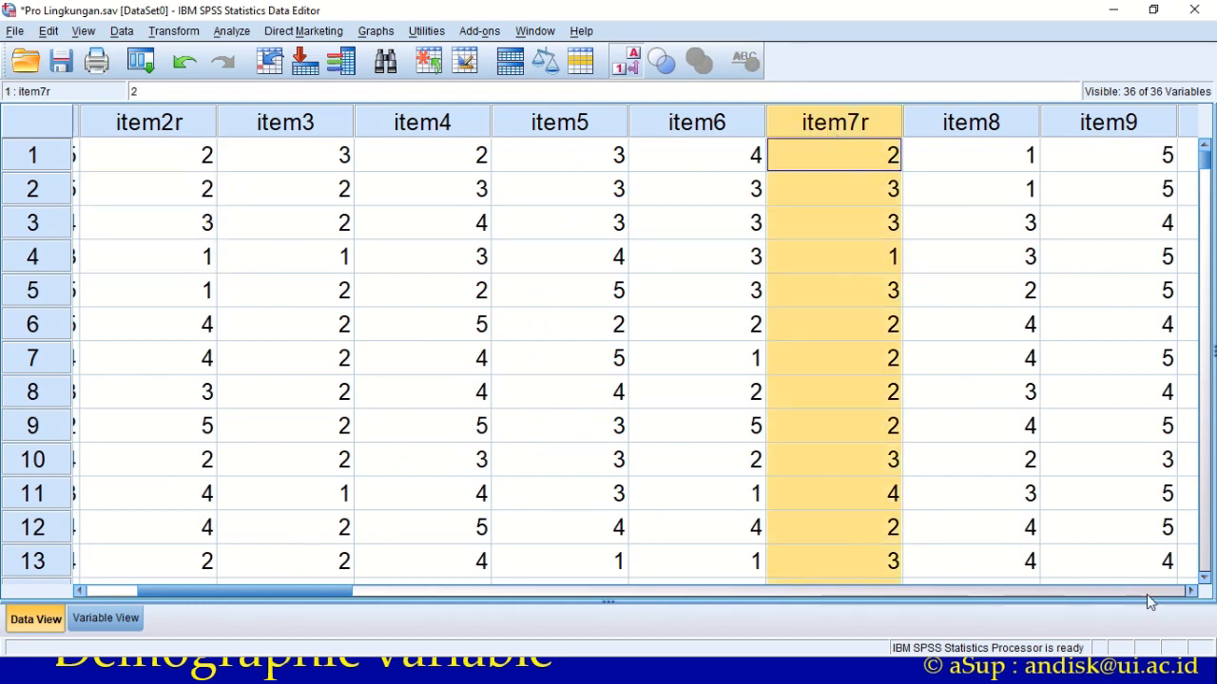
pyautogui.click(1189, 591)
pyautogui.click(1189, 591)
pyautogui.click(1189, 591)
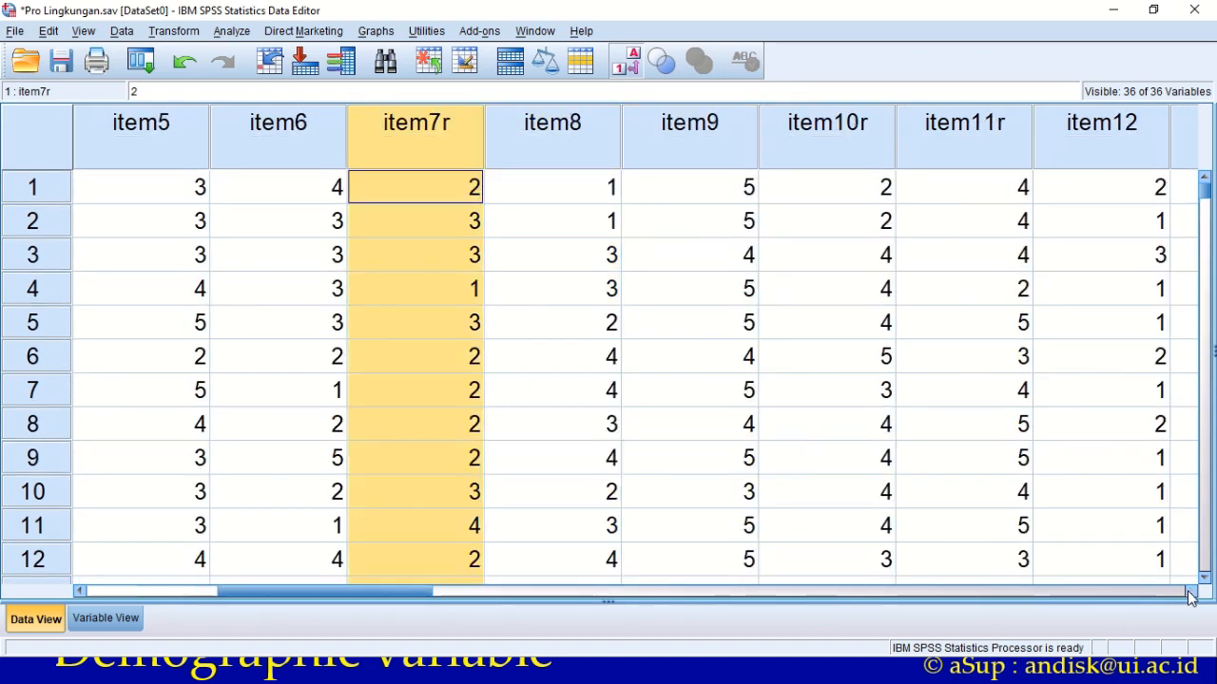
pyautogui.click(1189, 591)
pyautogui.click(1189, 591)
pyautogui.click(1189, 591)
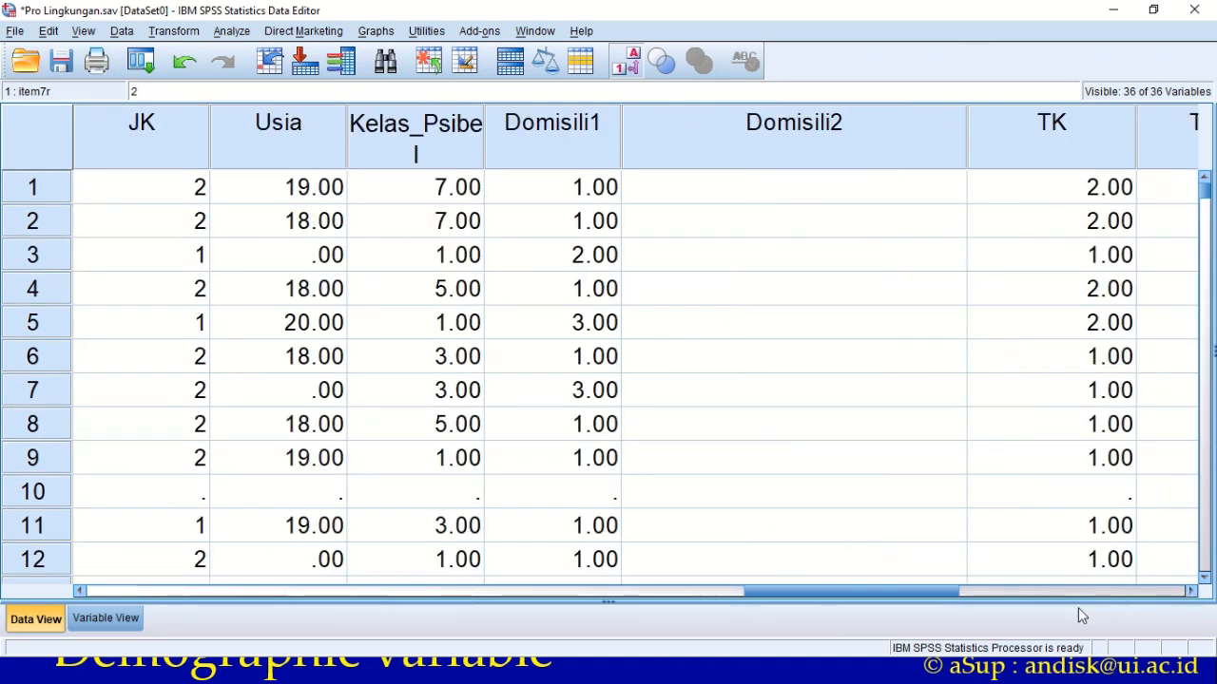
# - Go back to the first item columns in the dataset and switch to the Raw Data Kuesioner Pro Lingkungan workbook in Excel
pyautogui.moveTo(935, 592); pyautogui.dragTo(284, 554)
pyautogui.hotkey('alt', 'Tab')
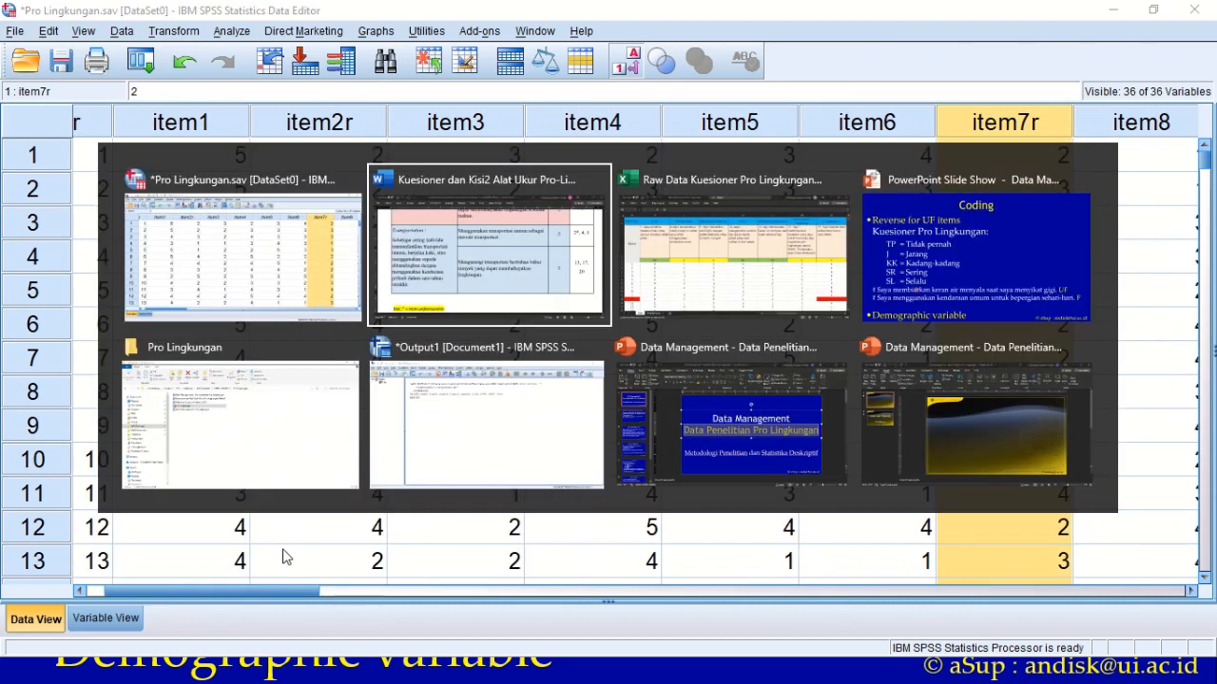
pyautogui.hotkey('alt', 'Tab')
pyautogui.hotkey('alt', 'Tab')
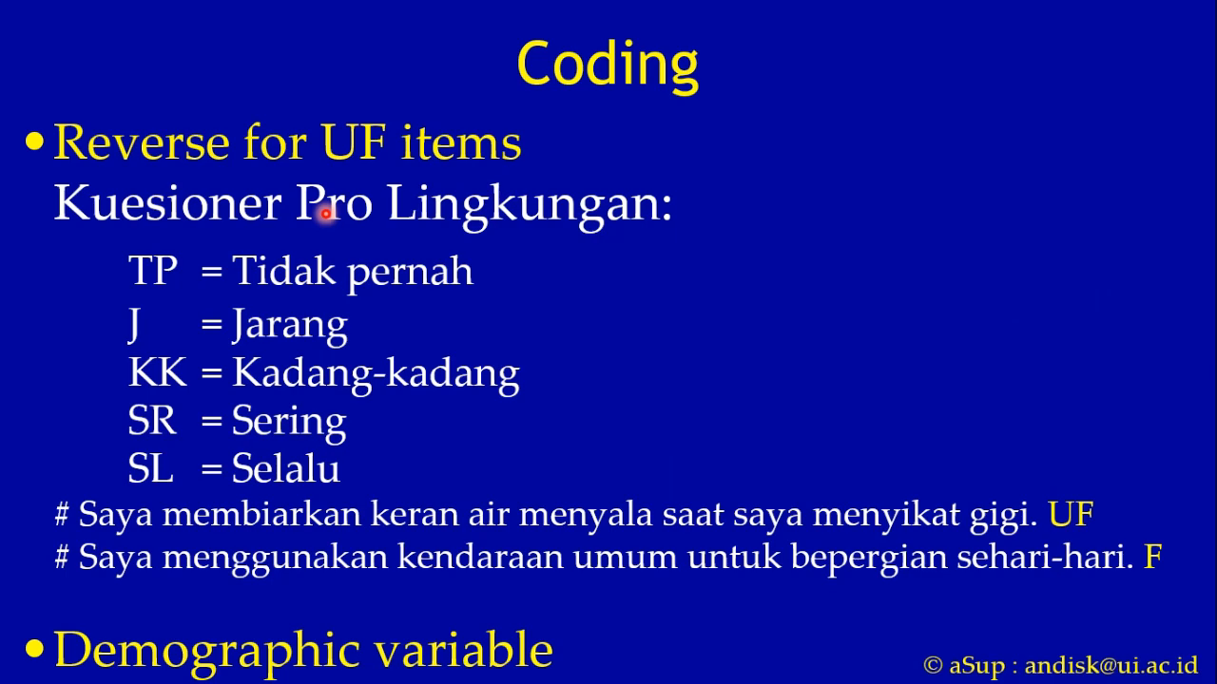
pyautogui.hotkey('alt', 'Tab')
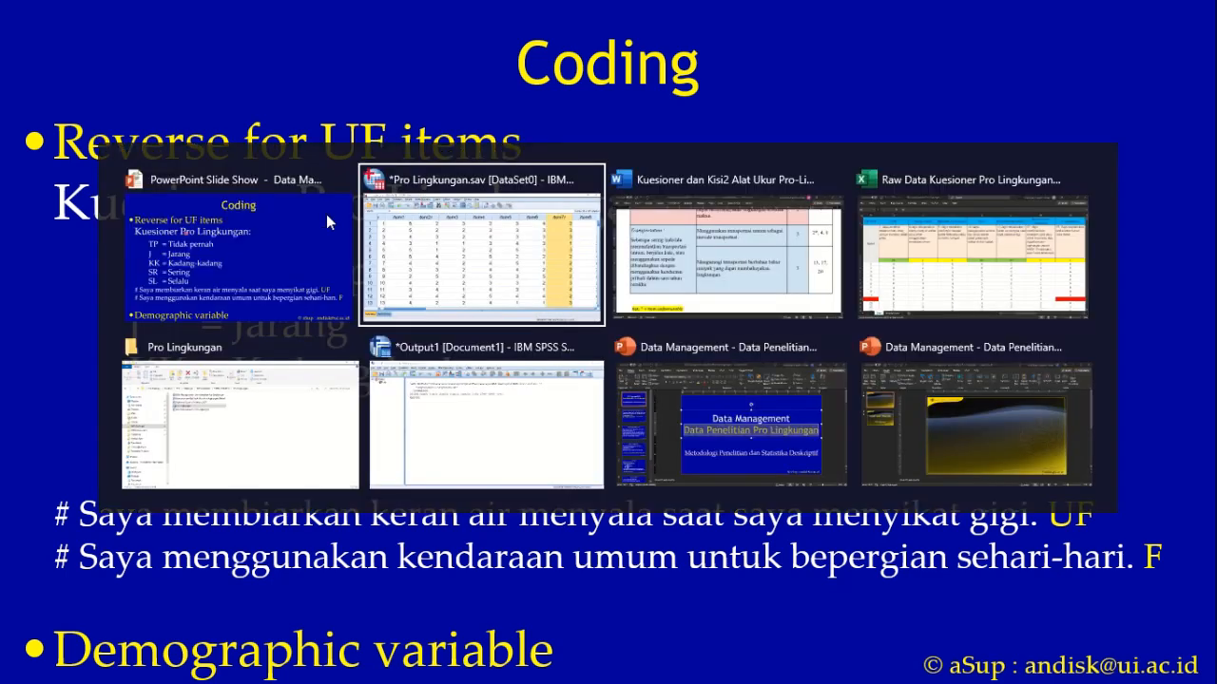
pyautogui.hotkey('alt', 'Tab')
pyautogui.hotkey('alt', 'Tab')
pyautogui.hotkey('alt', 'Tab')
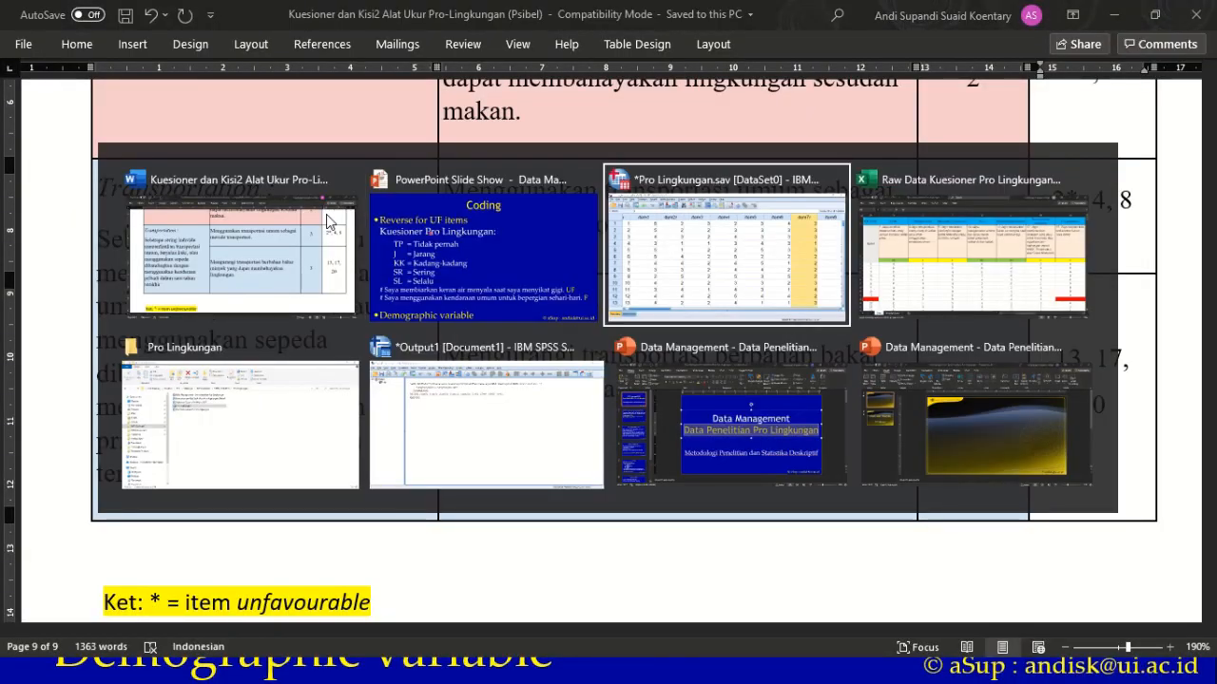
pyautogui.hotkey('alt', 'Tab')
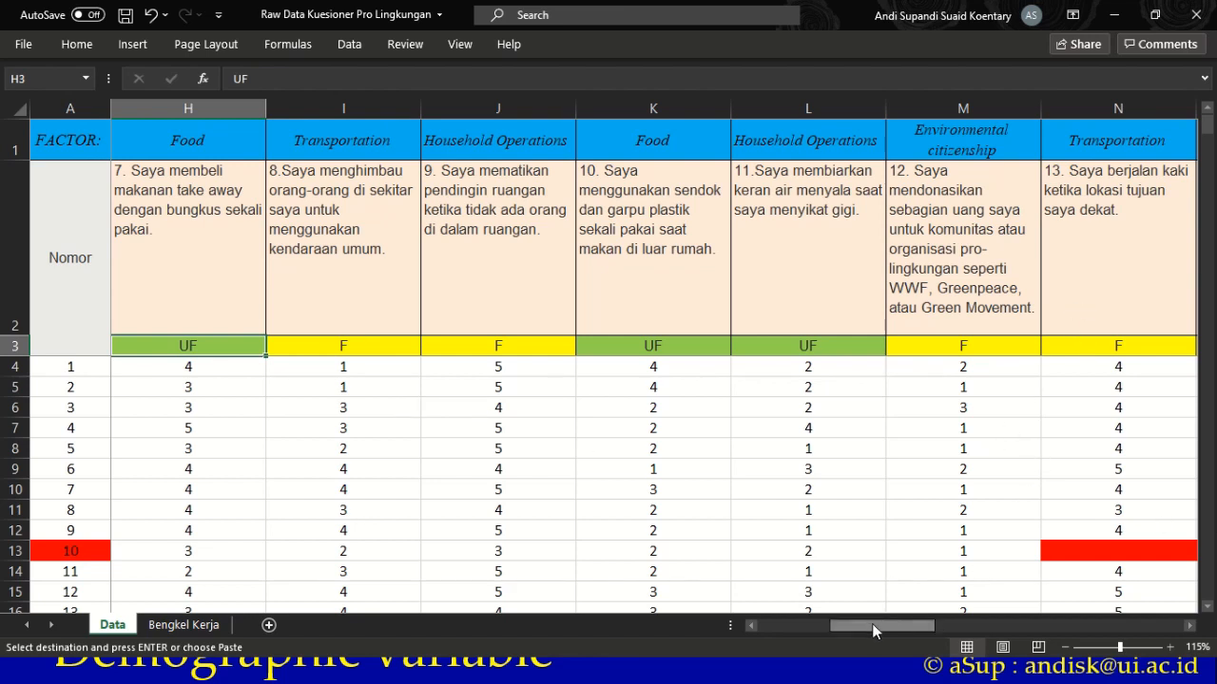
# - Select all responses of unfavourable items 2 and 7 together, covering rows 4 to 258 of columns C and H
pyautogui.moveTo(872, 624); pyautogui.dragTo(778, 633)
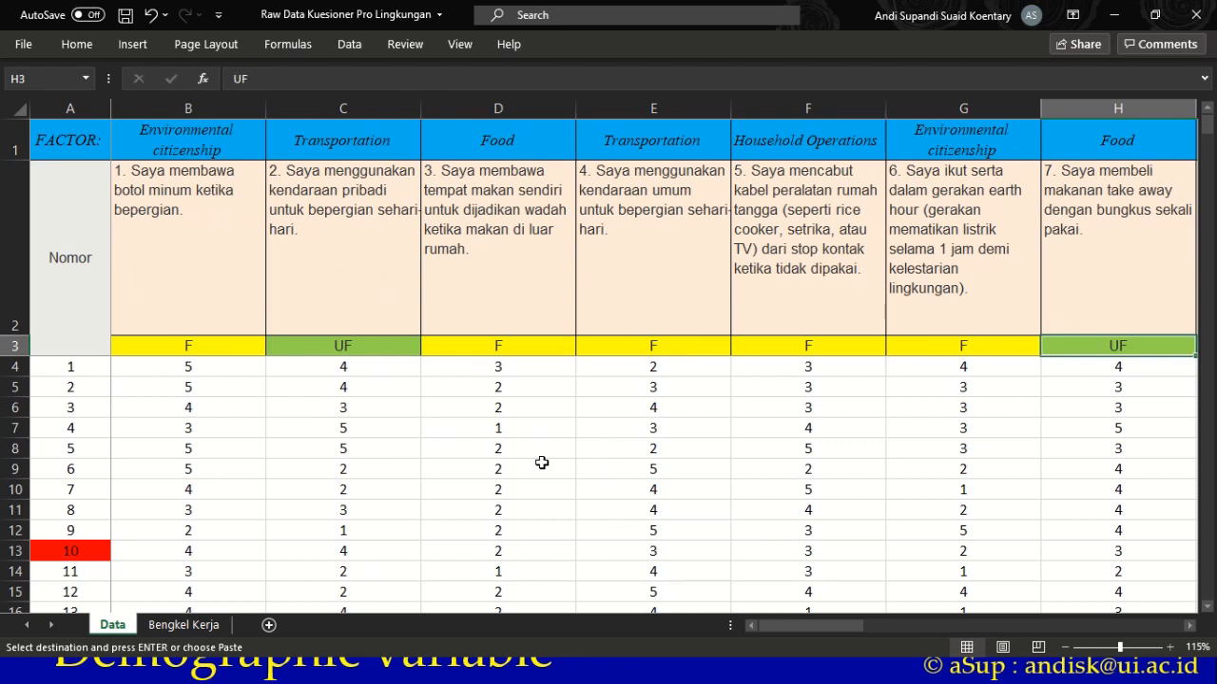
pyautogui.moveTo(360, 369); pyautogui.dragTo(339, 562)
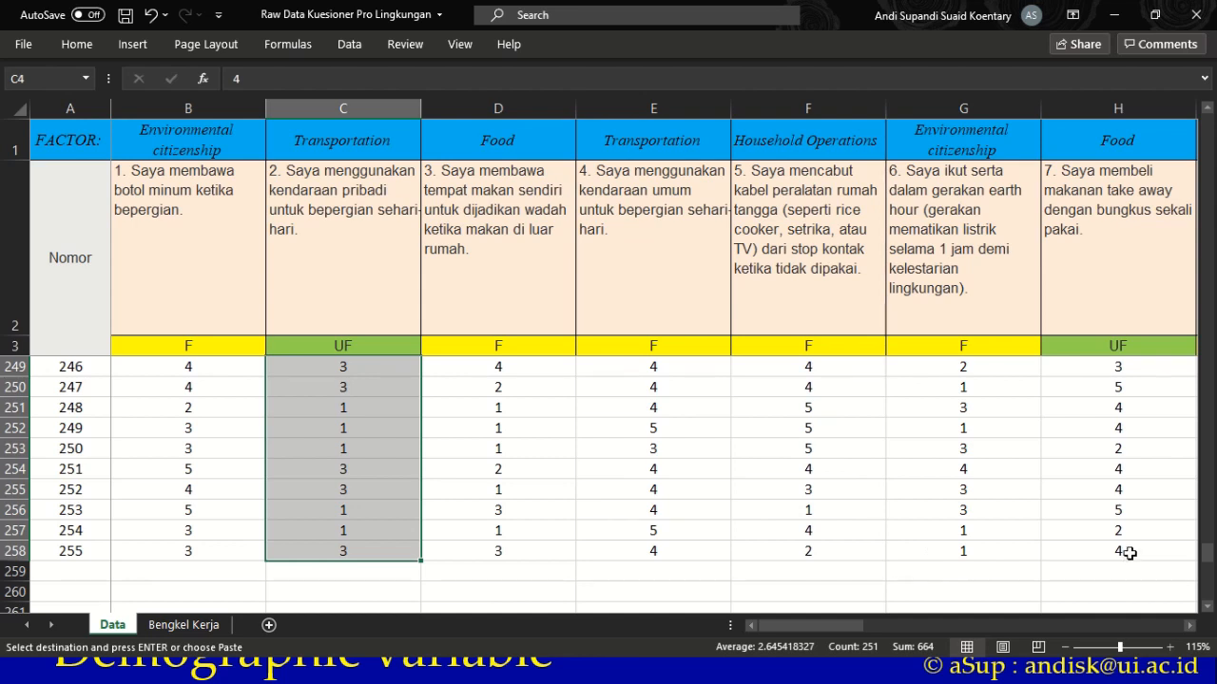
pyautogui.moveTo(1128, 551); pyautogui.dragTo(1121, 369)
# - Add the responses of unfavourable items 10 and 11 in columns K and L, rows 4 to 258, to the selection
pyautogui.click(1188, 627)
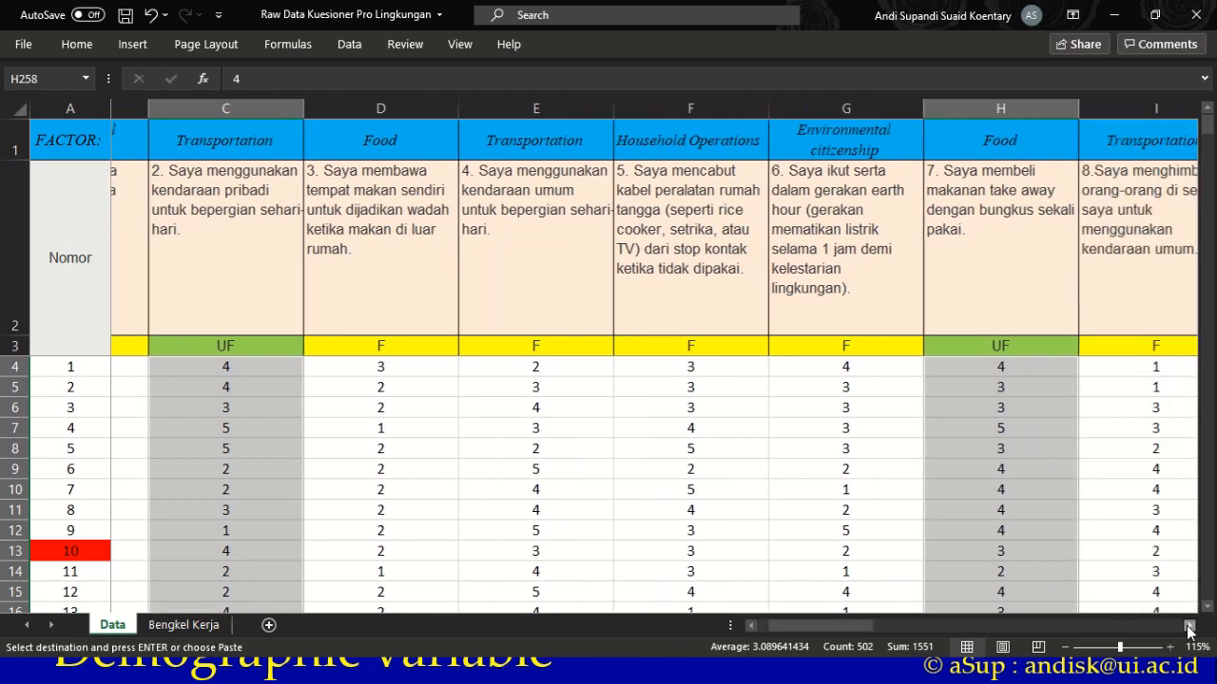
pyautogui.click(1188, 627)
pyautogui.click(1188, 627)
pyautogui.click(1188, 627)
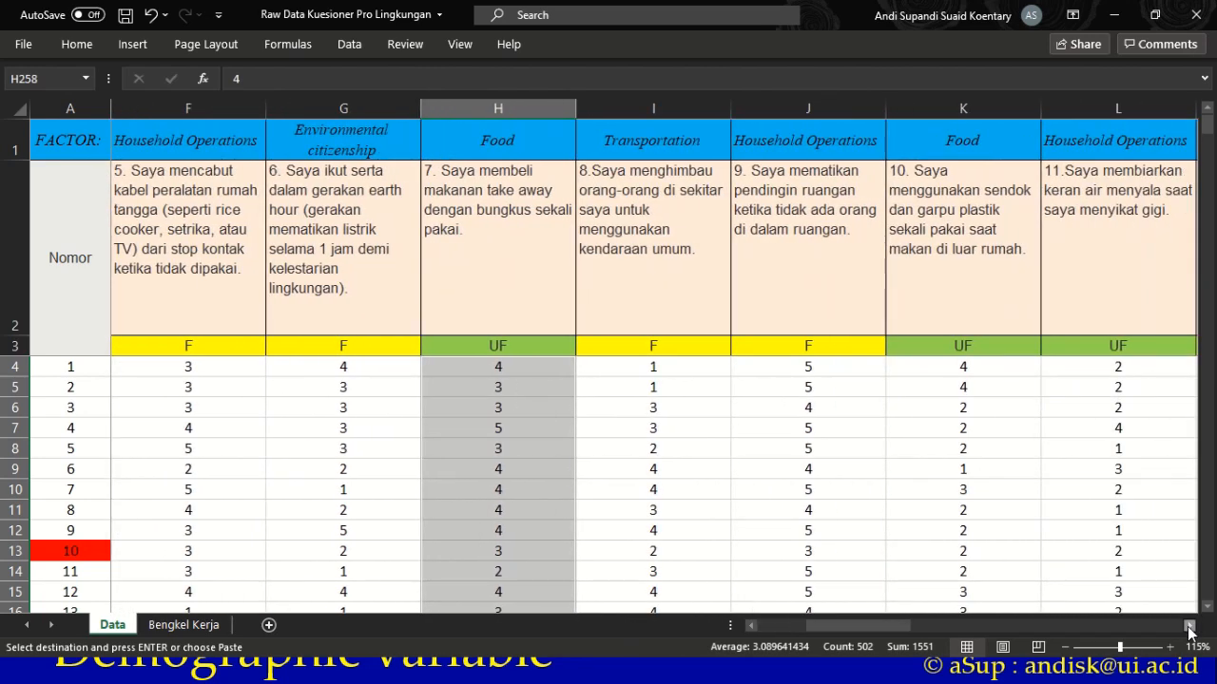
pyautogui.click(1188, 627)
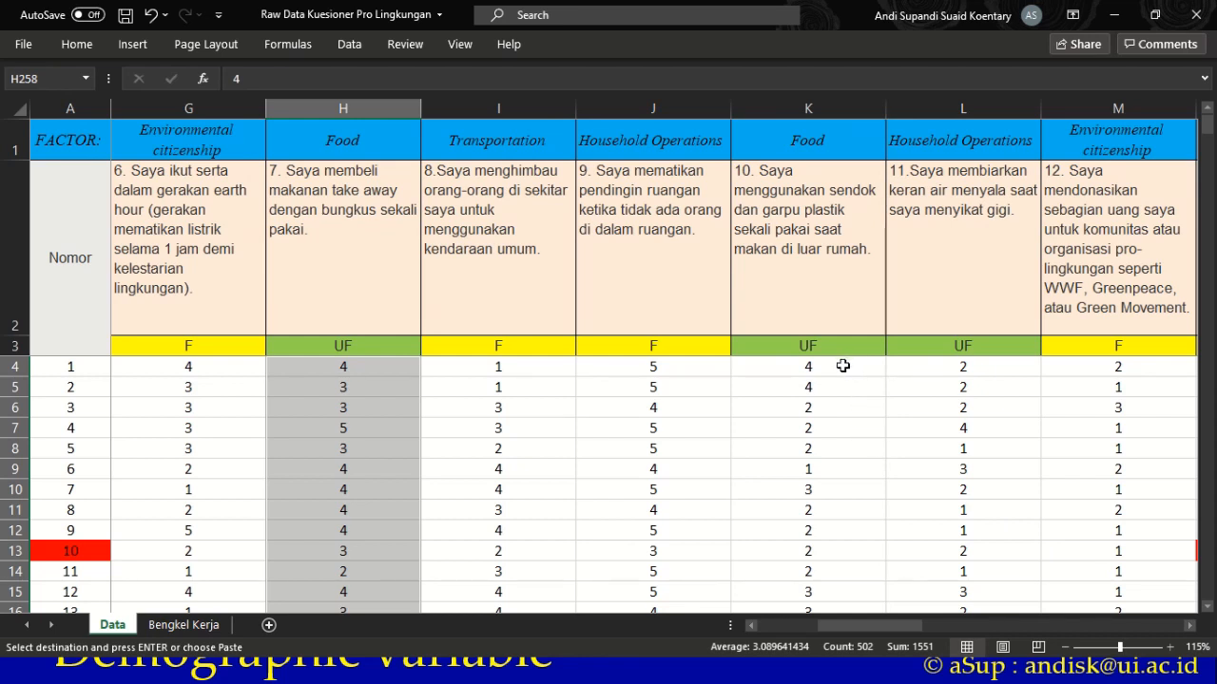
pyautogui.moveTo(842, 365); pyautogui.dragTo(805, 523)
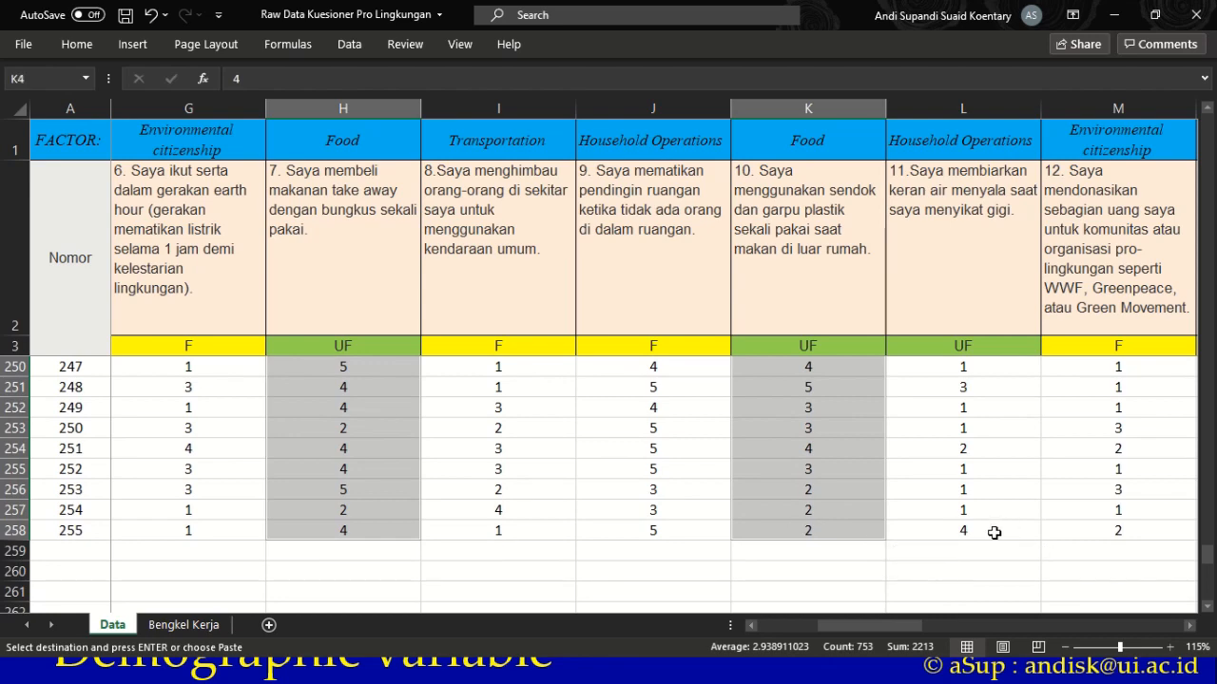
pyautogui.moveTo(994, 533); pyautogui.dragTo(990, 363)
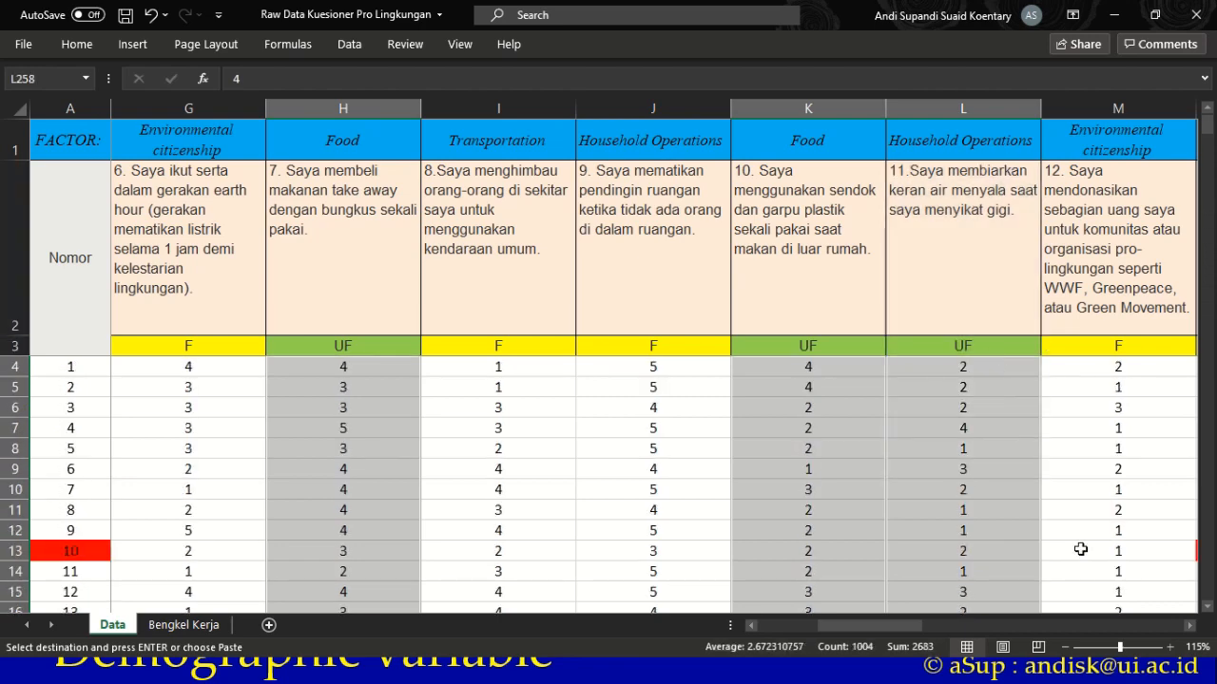
# - Extend the multiple selection with the item 18 responses in column S, rows 4 to 258
pyautogui.click(1189, 627)
pyautogui.click(1189, 626)
pyautogui.click(1189, 626)
pyautogui.click(1189, 627)
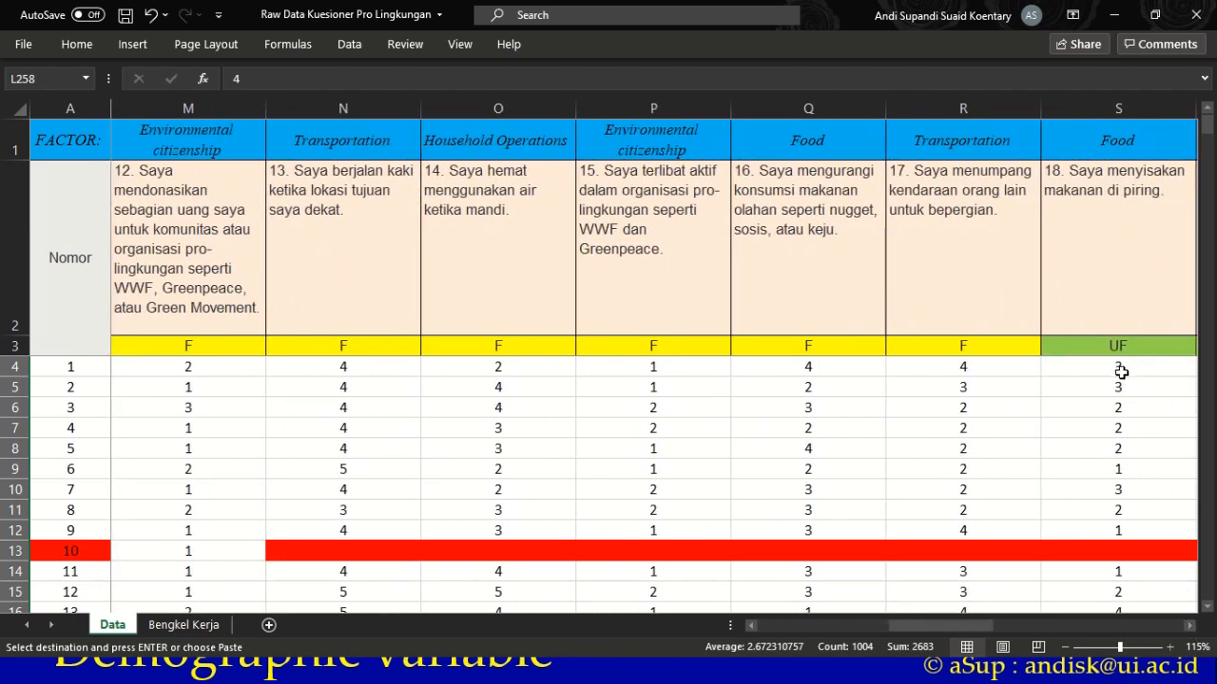
pyautogui.moveTo(1115, 380); pyautogui.dragTo(1125, 486)
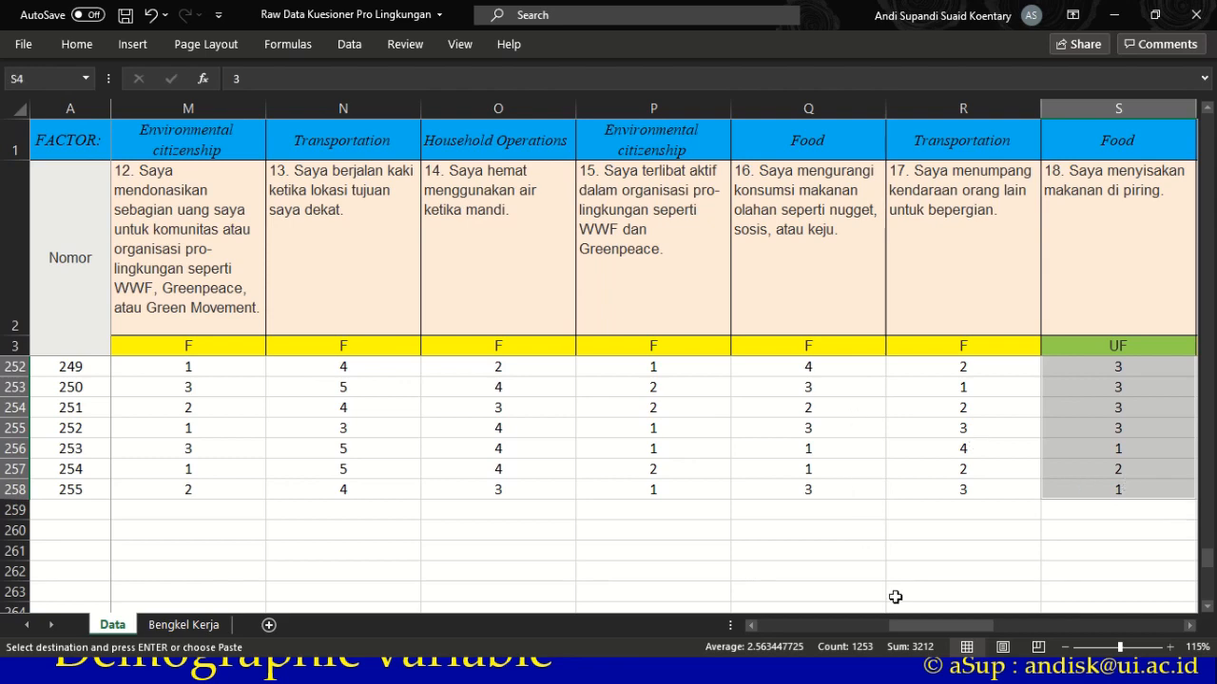
# - Open Find and Replace for the selected responses of the unfavourable items
pyautogui.moveTo(950, 627); pyautogui.dragTo(852, 652)
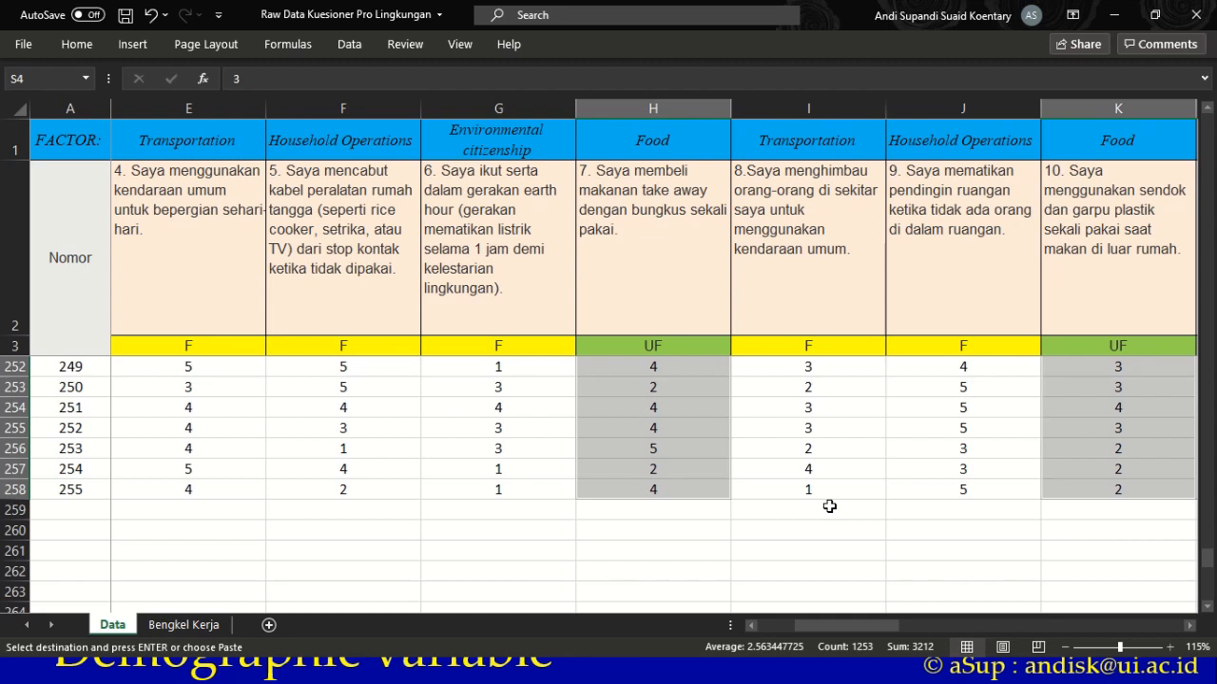
pyautogui.hotkey('ctrl', 'h')
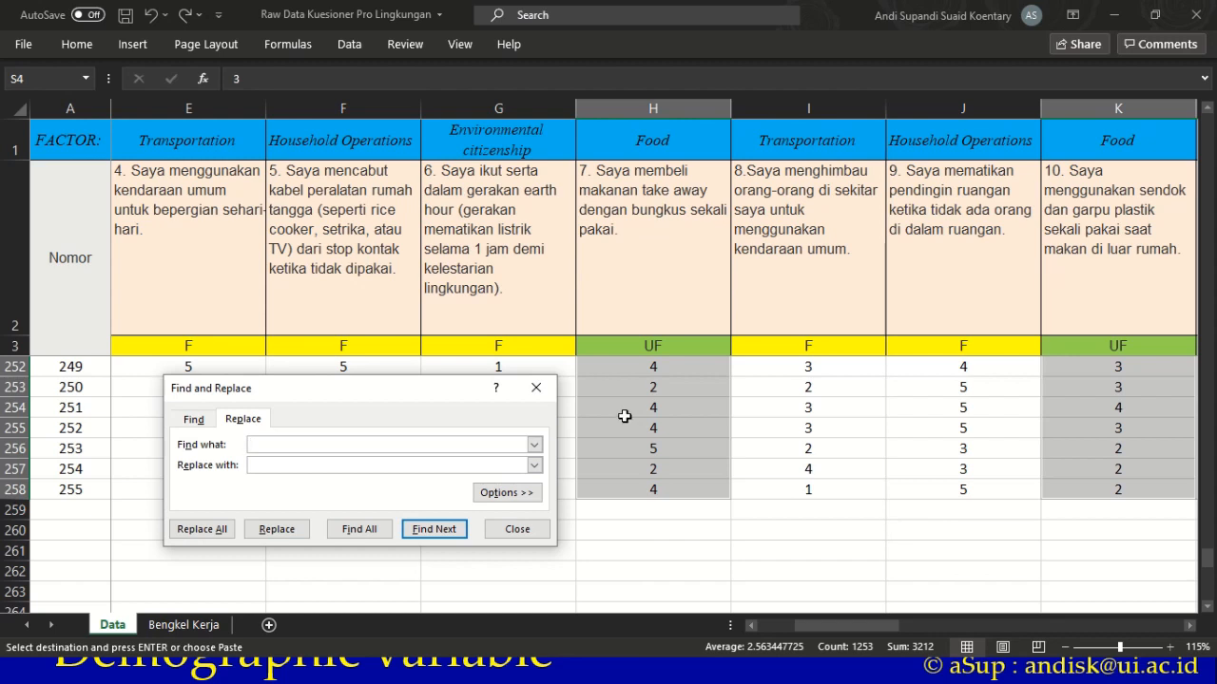
# - Replace every 1 with the placeholder a in the selected unfavourable (UF) item columns
pyautogui.write('1')
pyautogui.scroll(3, 885, 307)
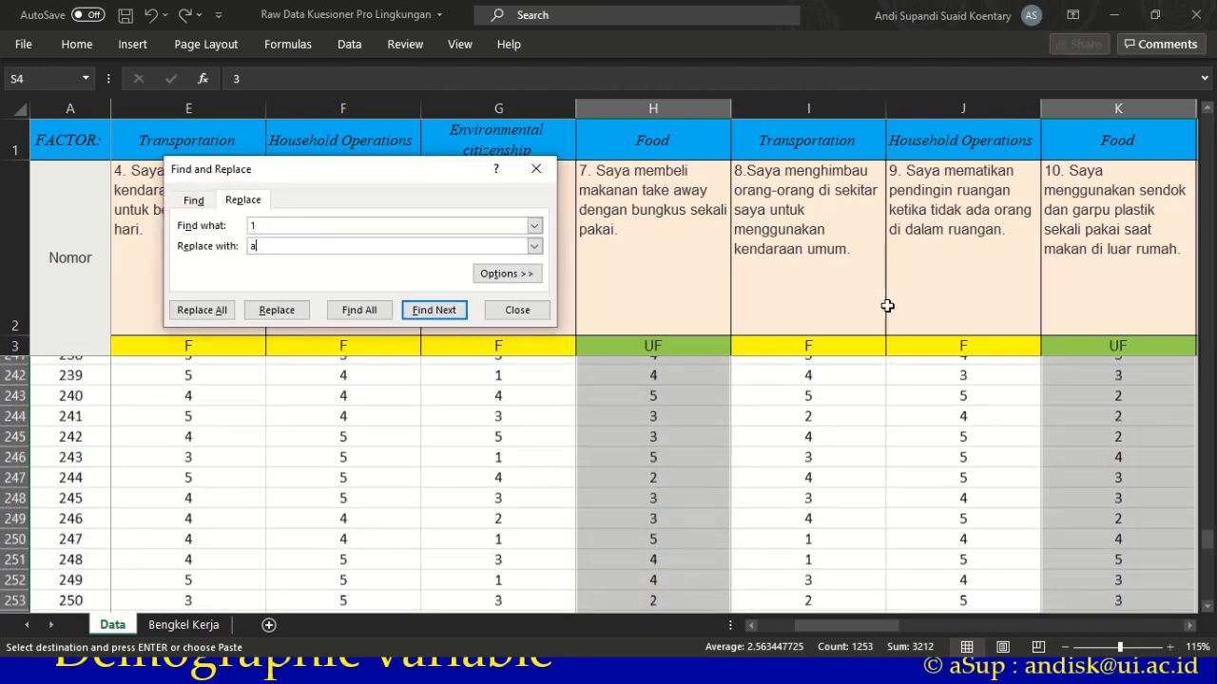
pyautogui.scroll(14, 858, 360)
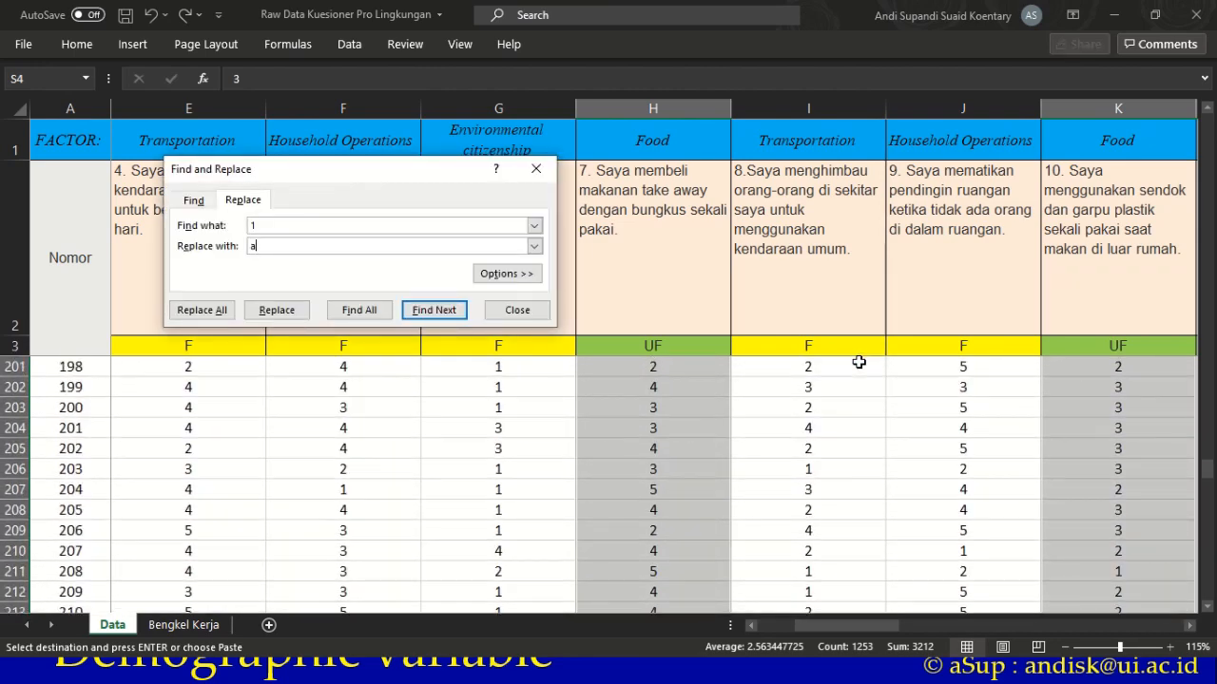
pyautogui.scroll(11, 858, 363)
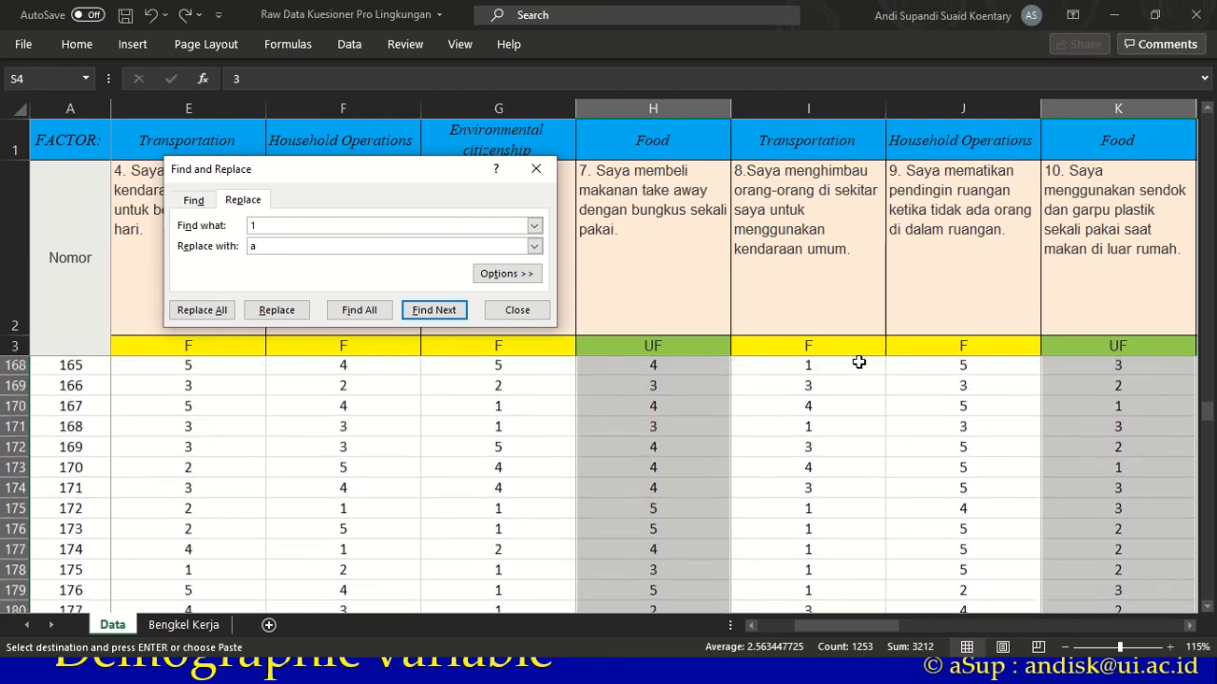
pyautogui.scroll(6, 858, 362)
pyautogui.scroll(3, 804, 373)
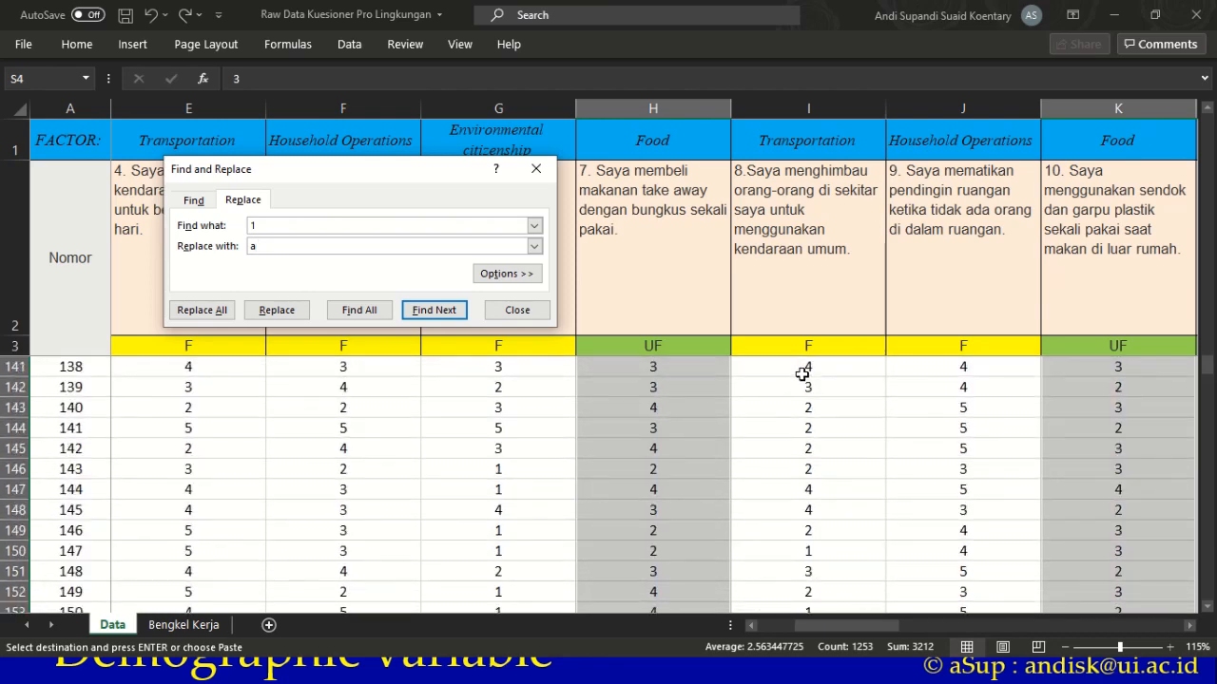
pyautogui.scroll(4, 747, 399)
pyautogui.scroll(-1, 738, 403)
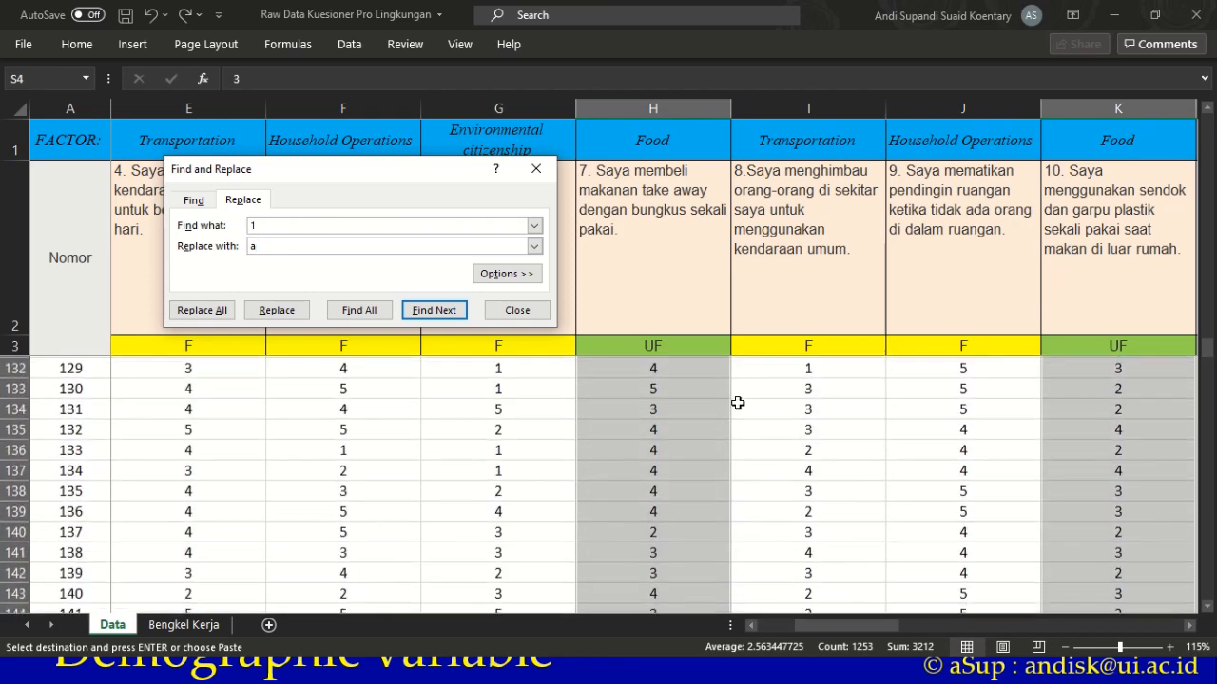
pyautogui.scroll(-2, 737, 403)
pyautogui.scroll(1, 738, 403)
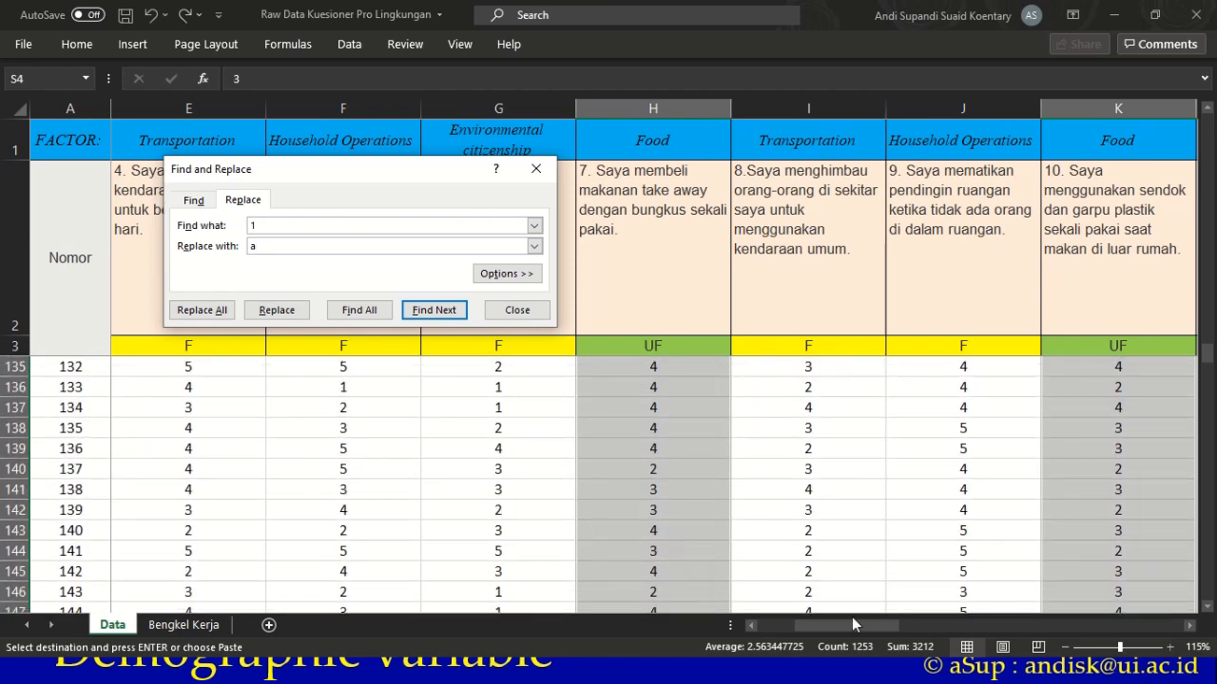
pyautogui.moveTo(853, 624); pyautogui.dragTo(828, 631)
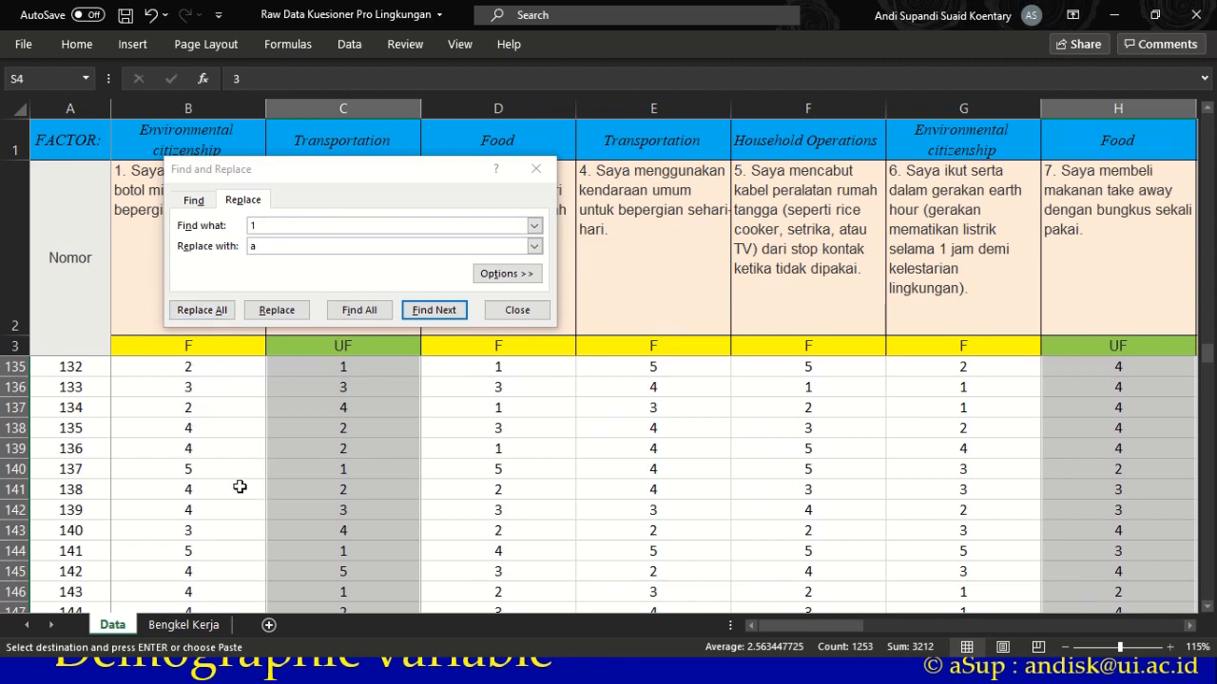
pyautogui.click(276, 313)
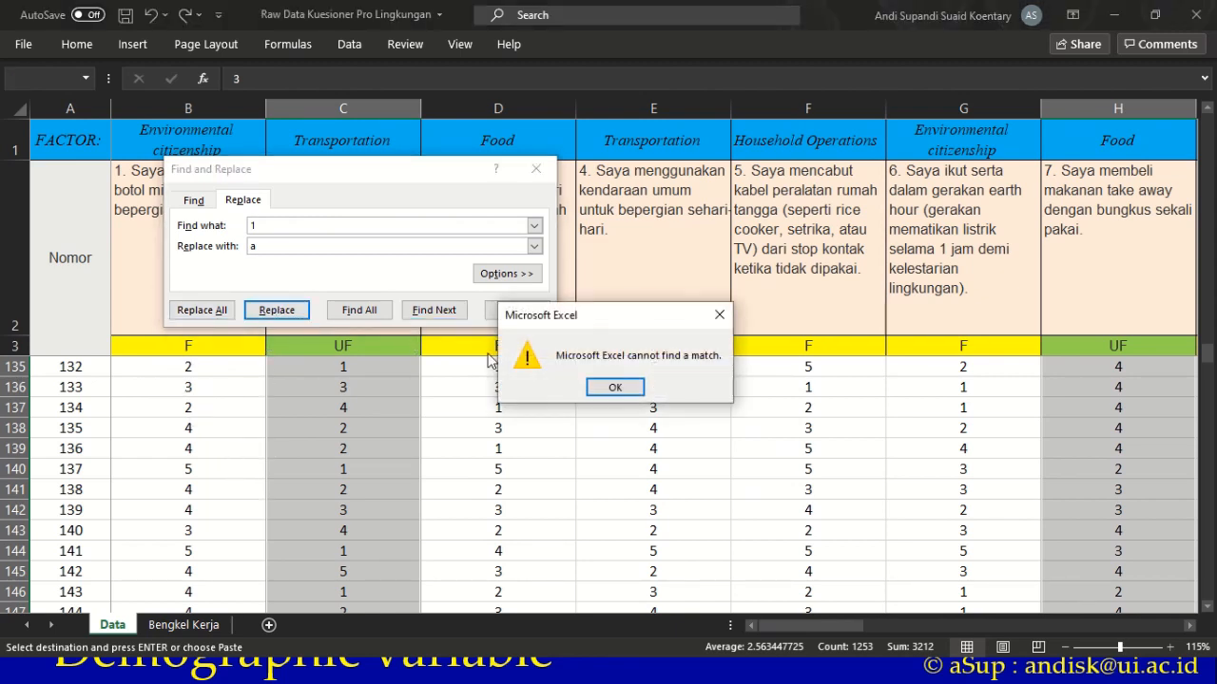
pyautogui.click(628, 389)
pyautogui.click(203, 314)
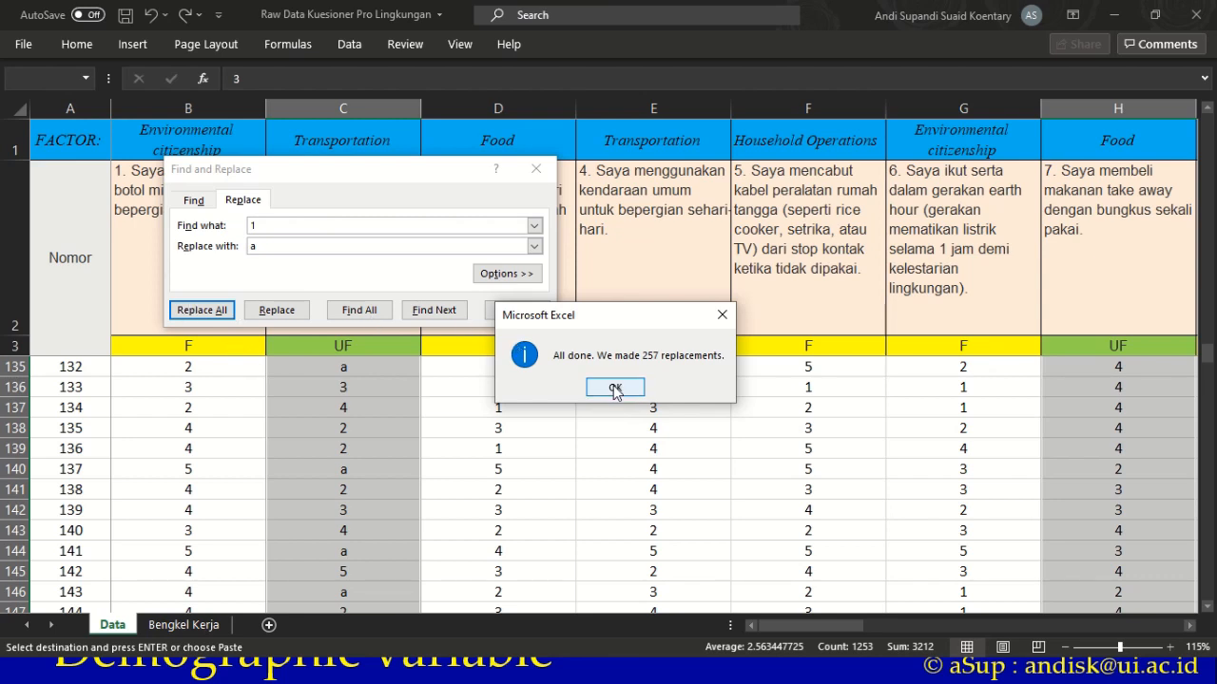
pyautogui.click(615, 388)
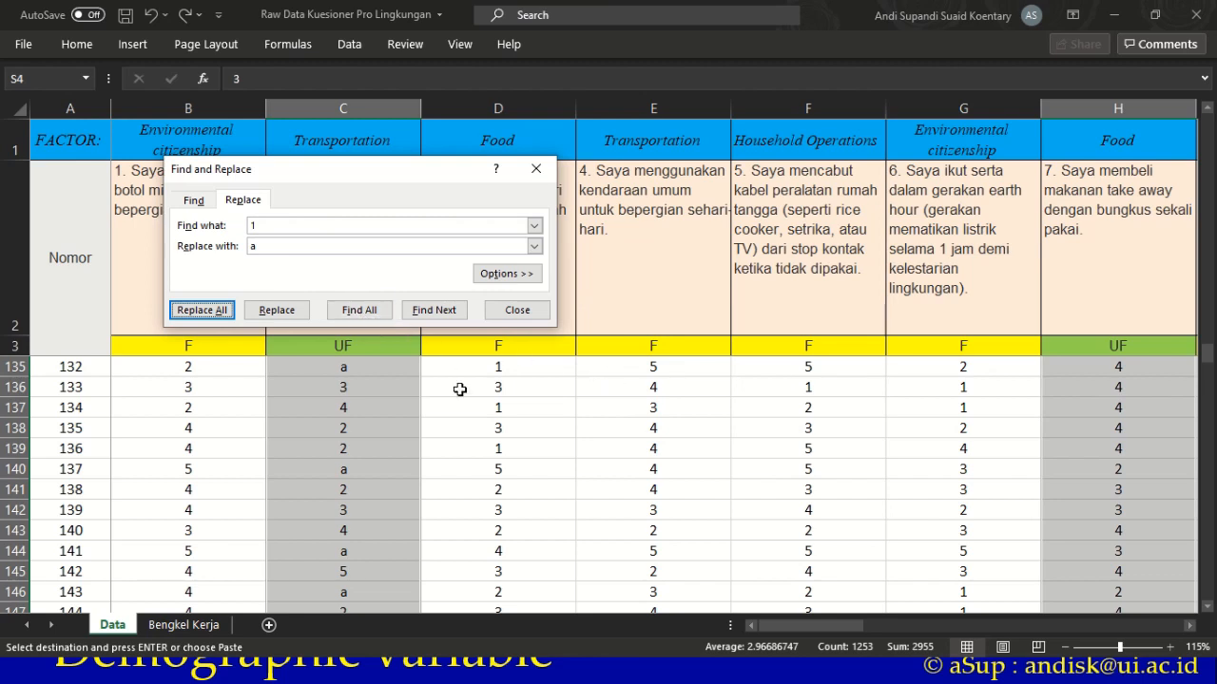
# - Replace every 2 with the placeholder b in the selected UF columns
pyautogui.click(352, 246)
pyautogui.press('BackSpace')
pyautogui.moveTo(297, 169); pyautogui.dragTo(310, 184)
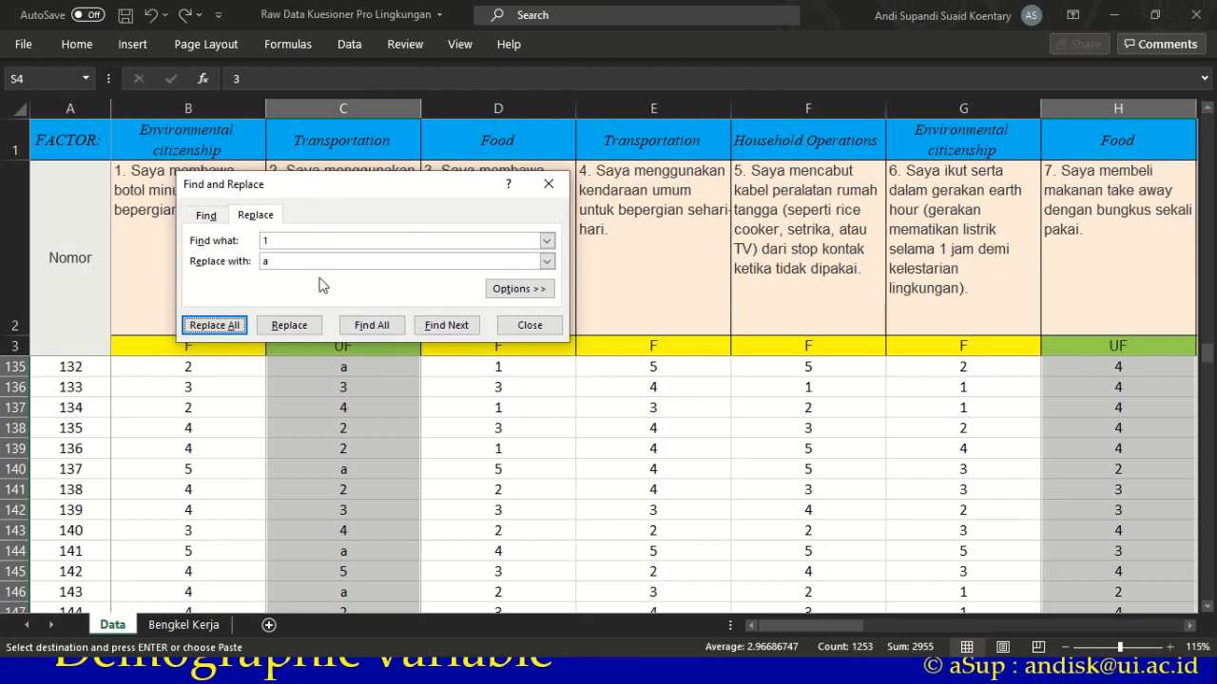
pyautogui.moveTo(277, 241); pyautogui.dragTo(232, 248)
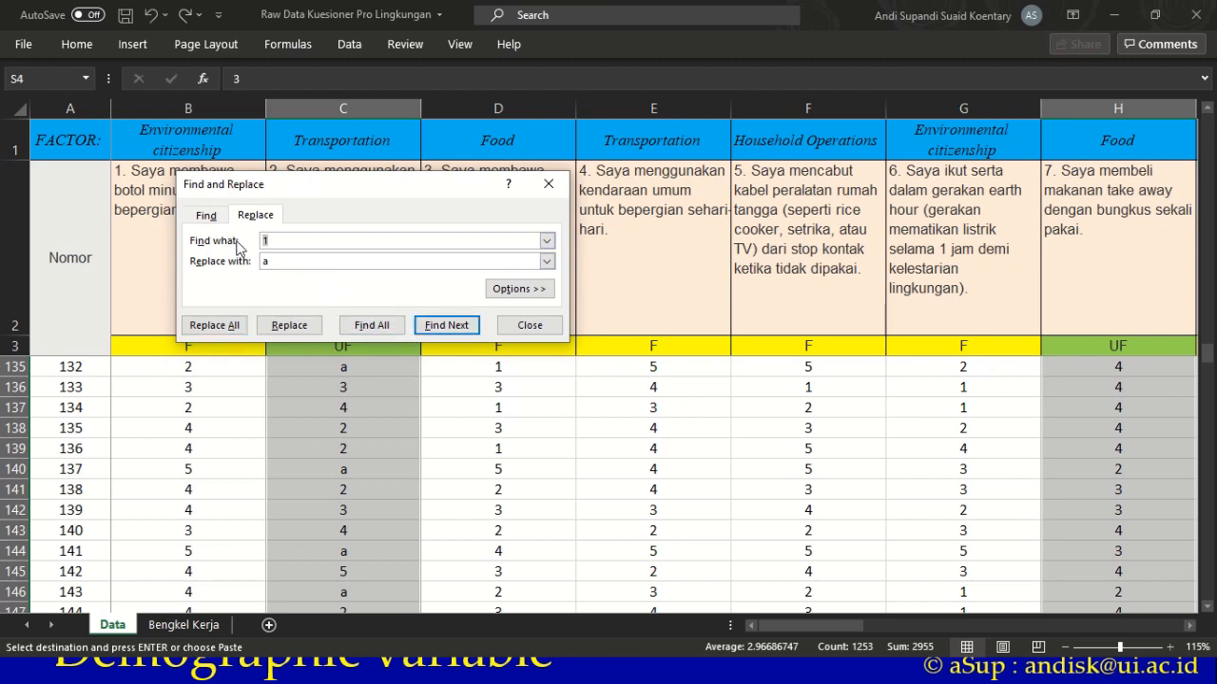
pyautogui.write('2')
pyautogui.click(275, 259)
pyautogui.click(229, 325)
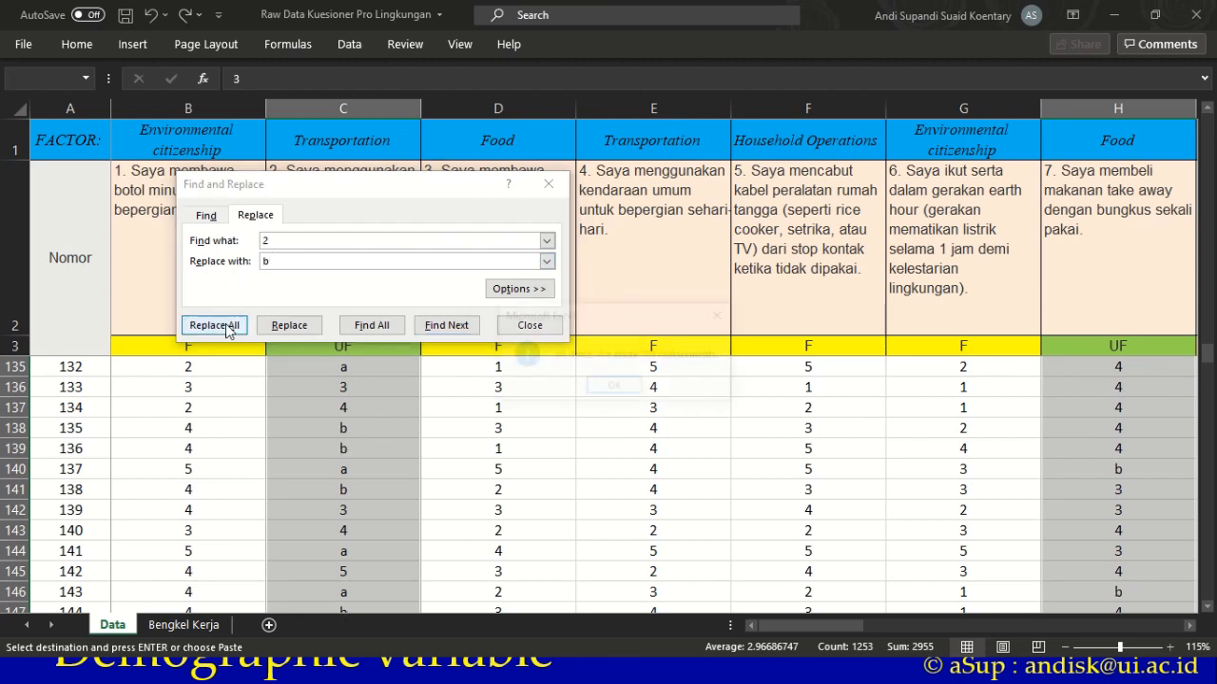
pyautogui.click(616, 387)
# - Replace every 4 with the placeholder d in the selected UF columns
pyautogui.click(304, 240)
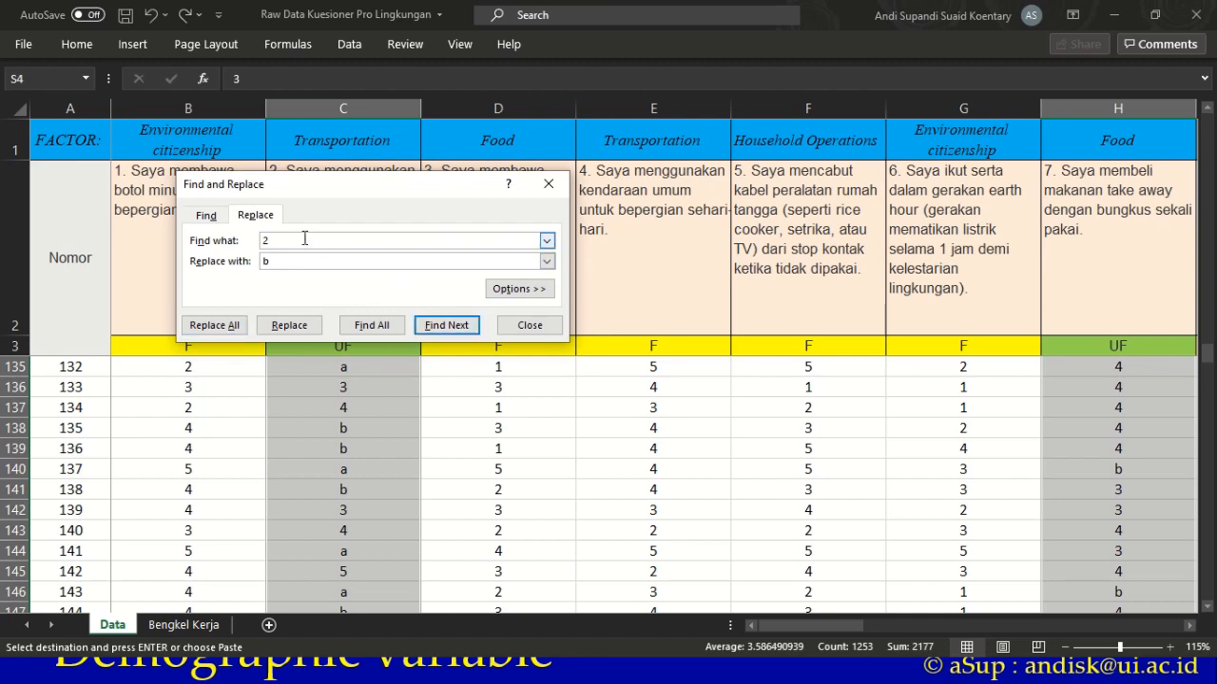
pyautogui.press('BackSpace')
pyautogui.write('3')
pyautogui.click(314, 261)
pyautogui.write('d')
pyautogui.click(231, 327)
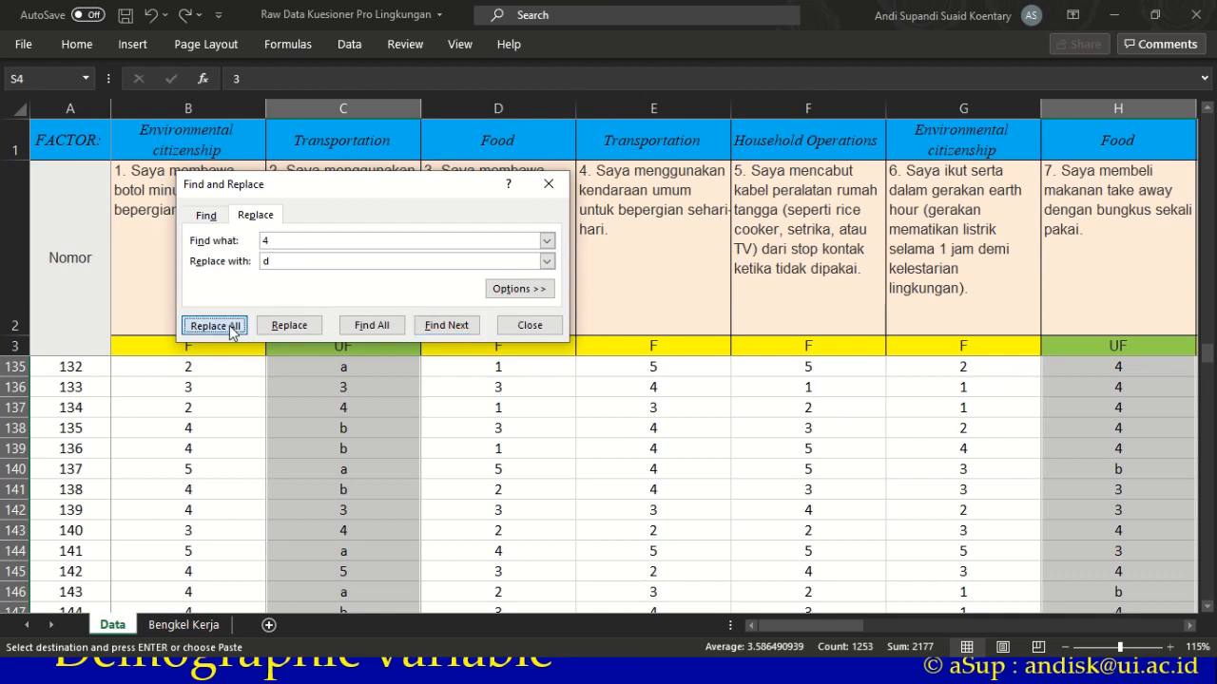
pyautogui.click(618, 386)
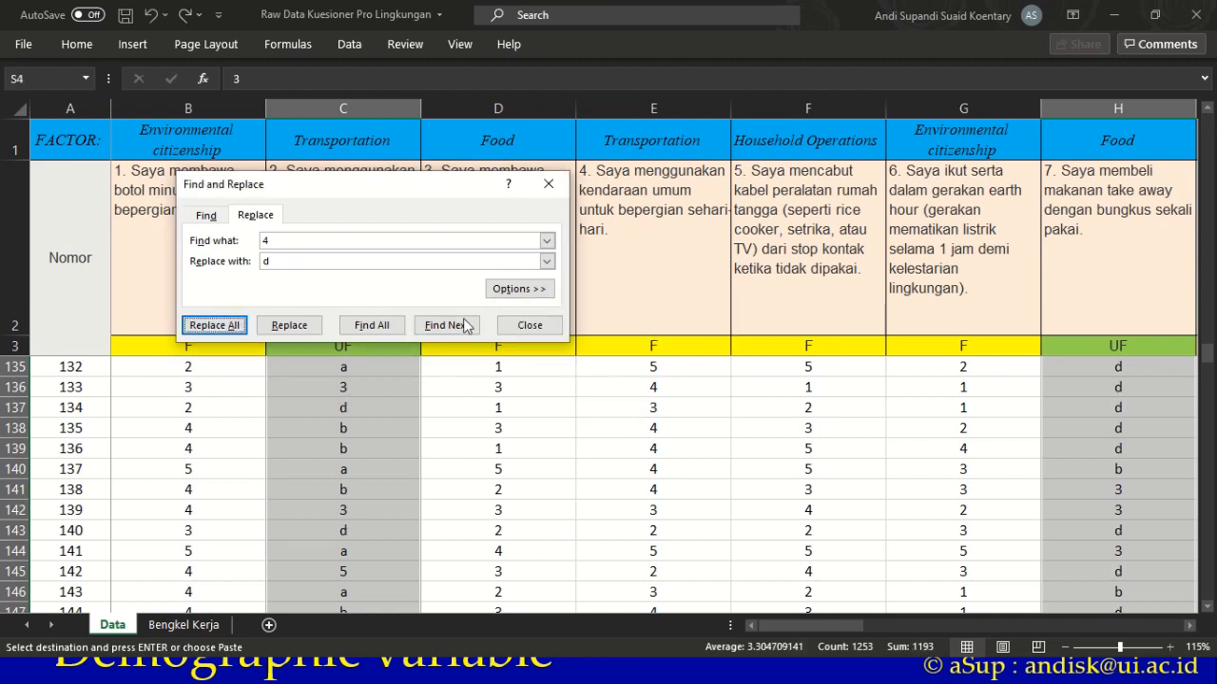
# - Replace every 5 with the placeholder e in the selected UF columns
pyautogui.click(318, 241)
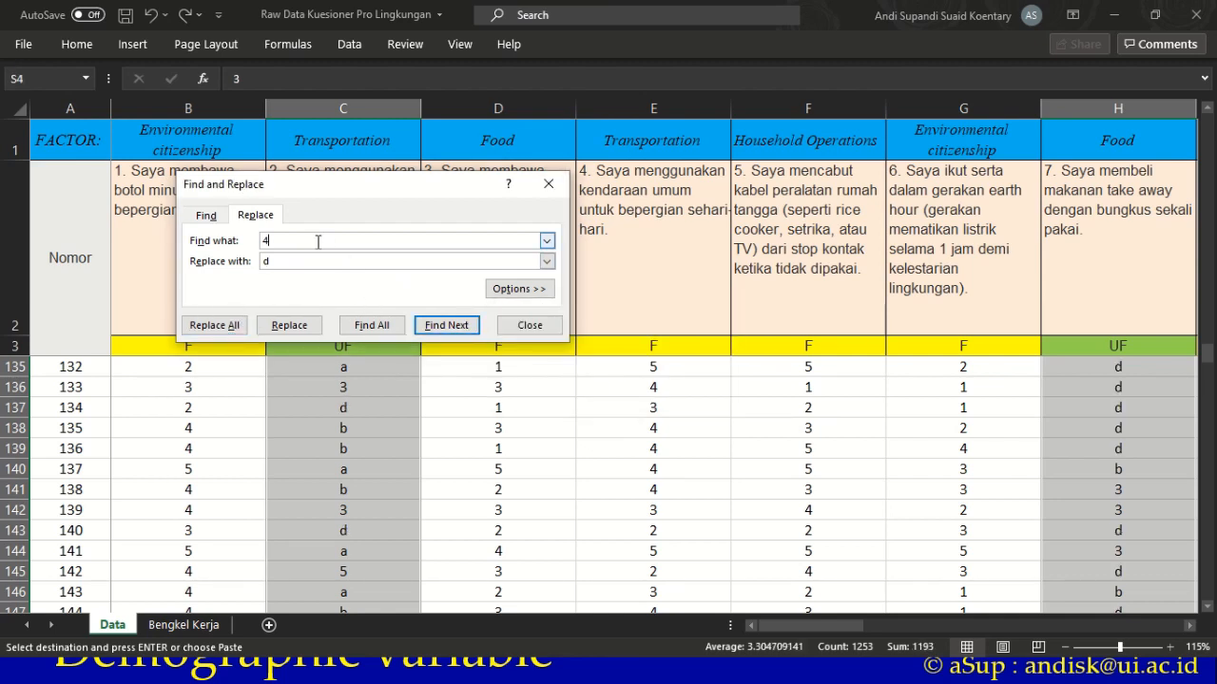
pyautogui.write('5')
pyautogui.write('e')
pyautogui.click(234, 329)
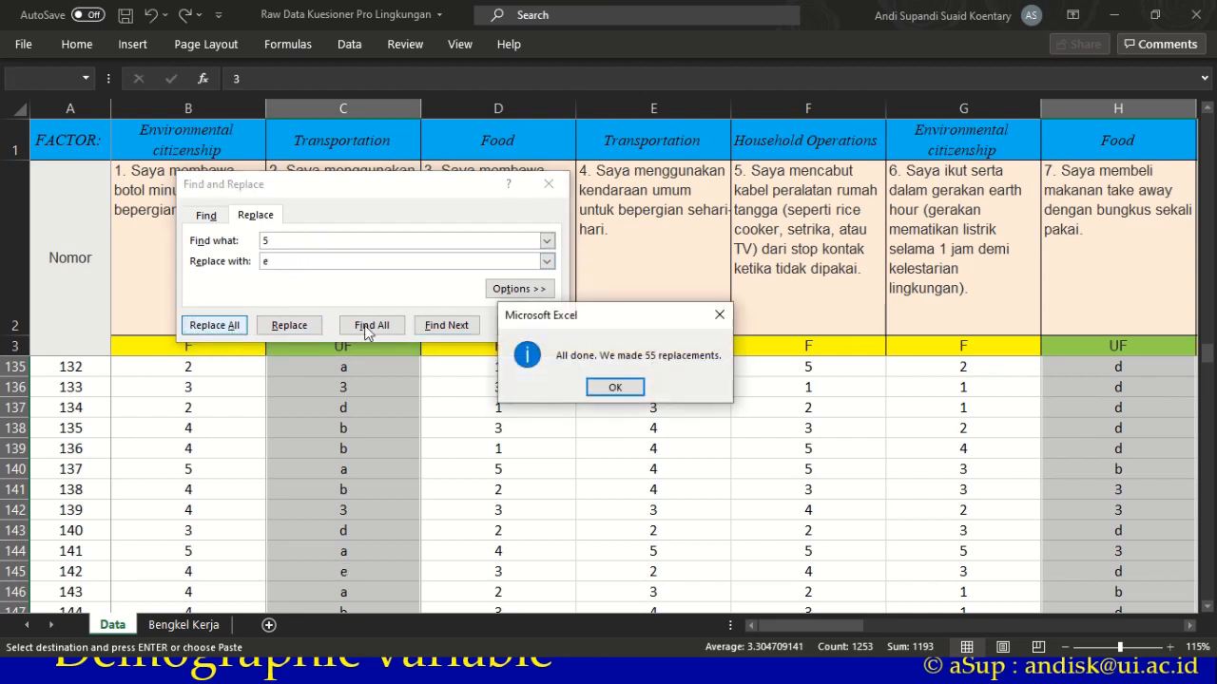
pyautogui.click(615, 388)
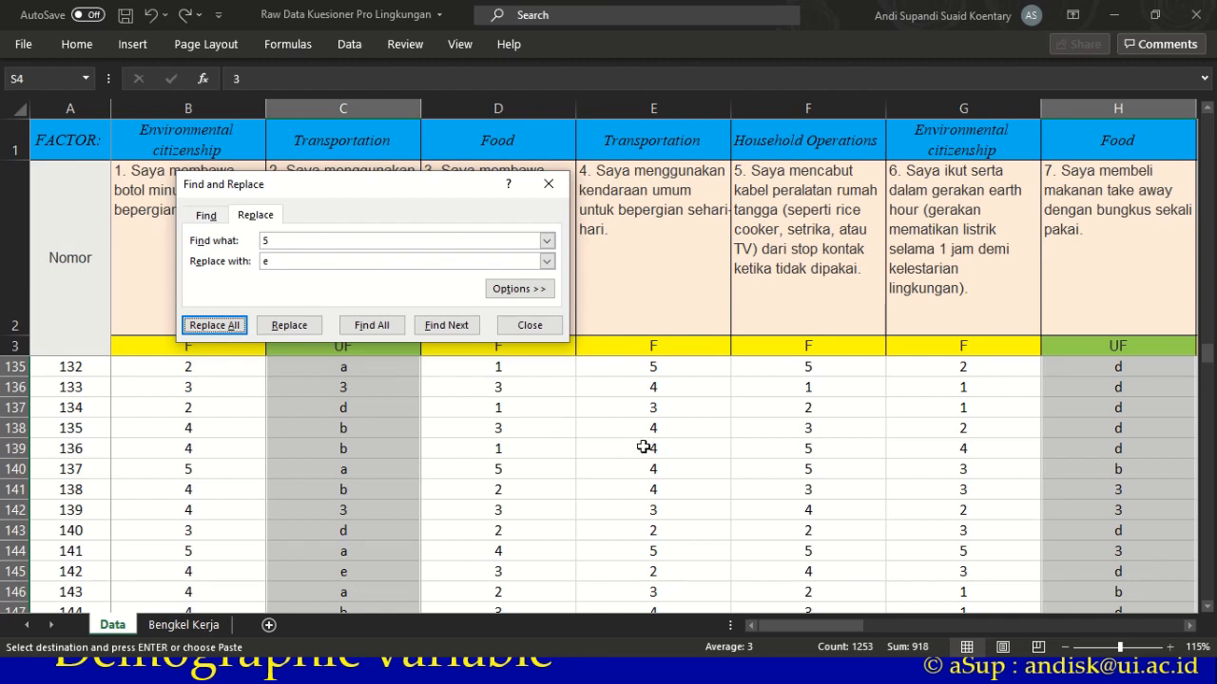
# - Convert every placeholder a to the reversed score 5 in the selected UF columns
pyautogui.click(295, 245)
pyautogui.moveTo(295, 245); pyautogui.dragTo(256, 246)
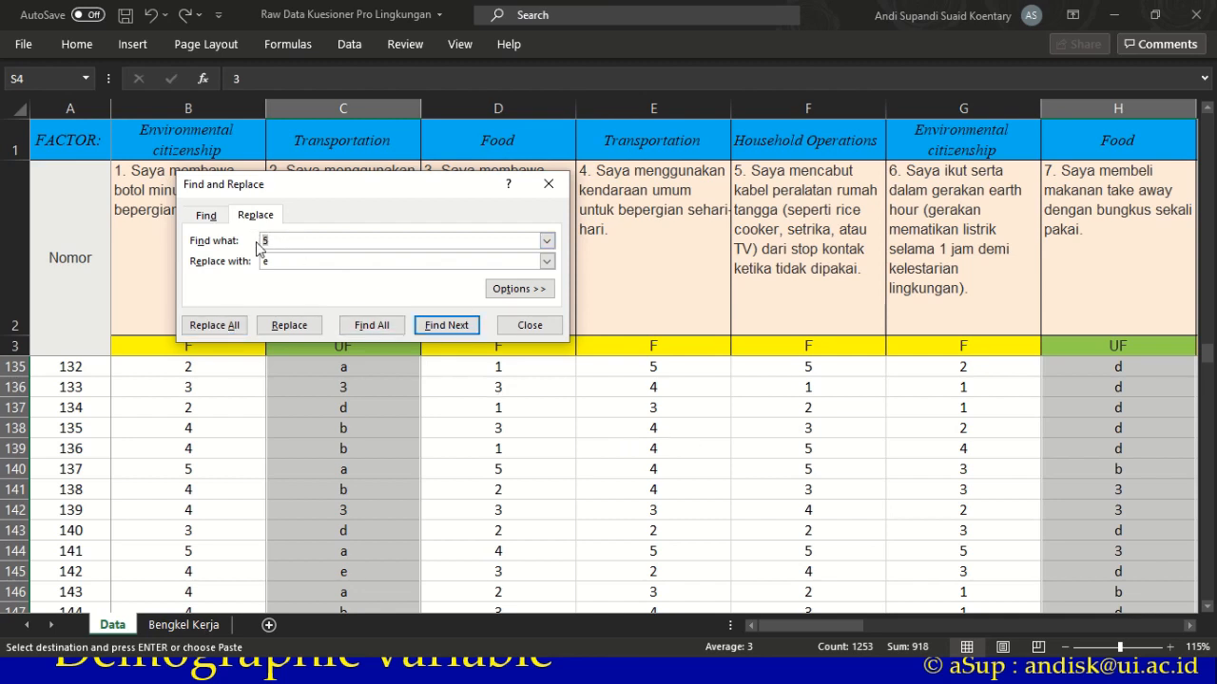
pyautogui.write('a')
pyautogui.click(202, 331)
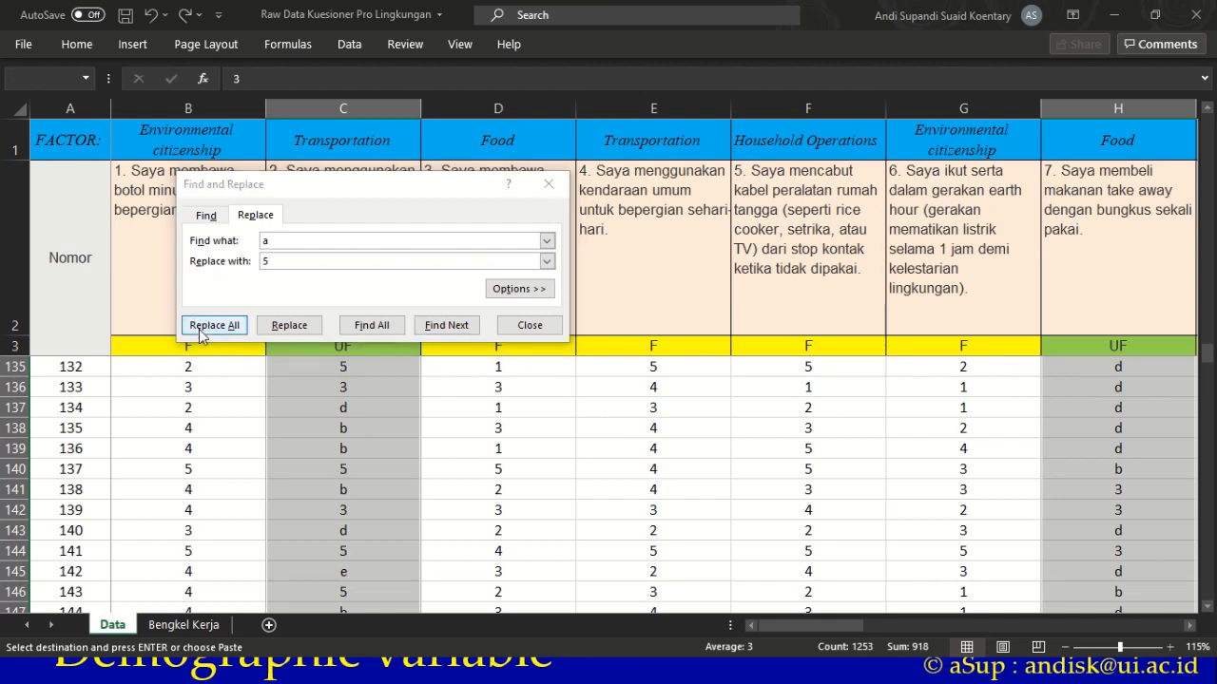
pyautogui.click(619, 384)
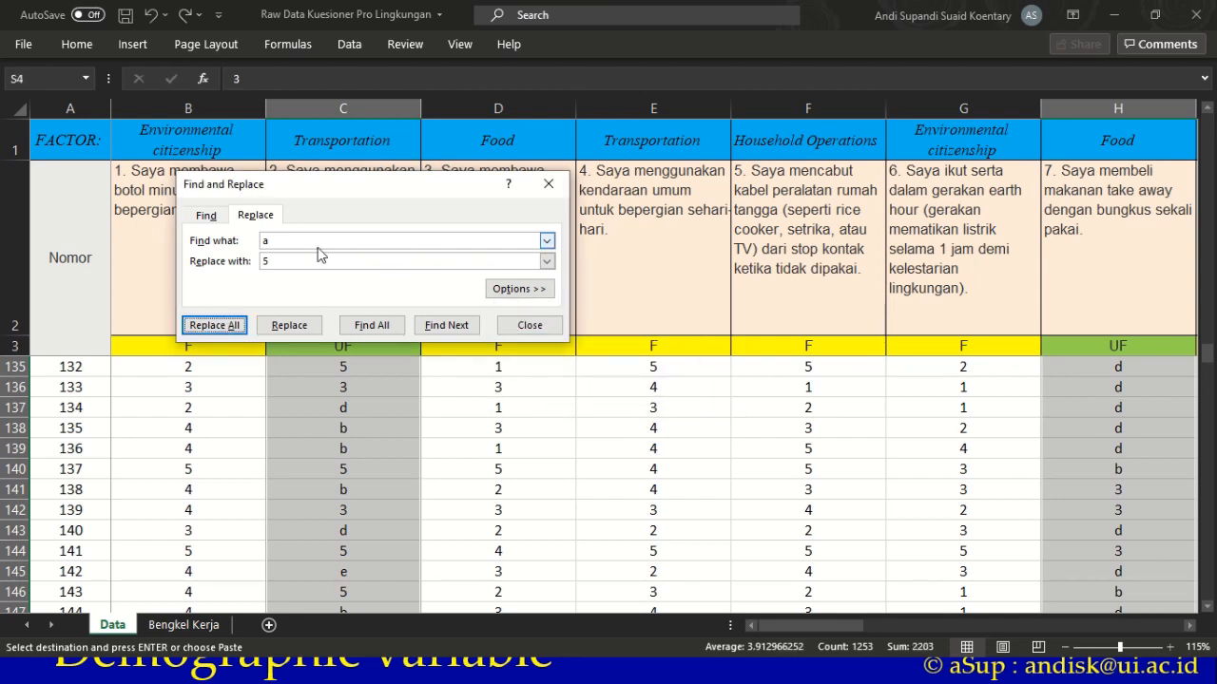
# - Convert every placeholder b to the reversed score 4 in the selected UF columns
pyautogui.write('b')
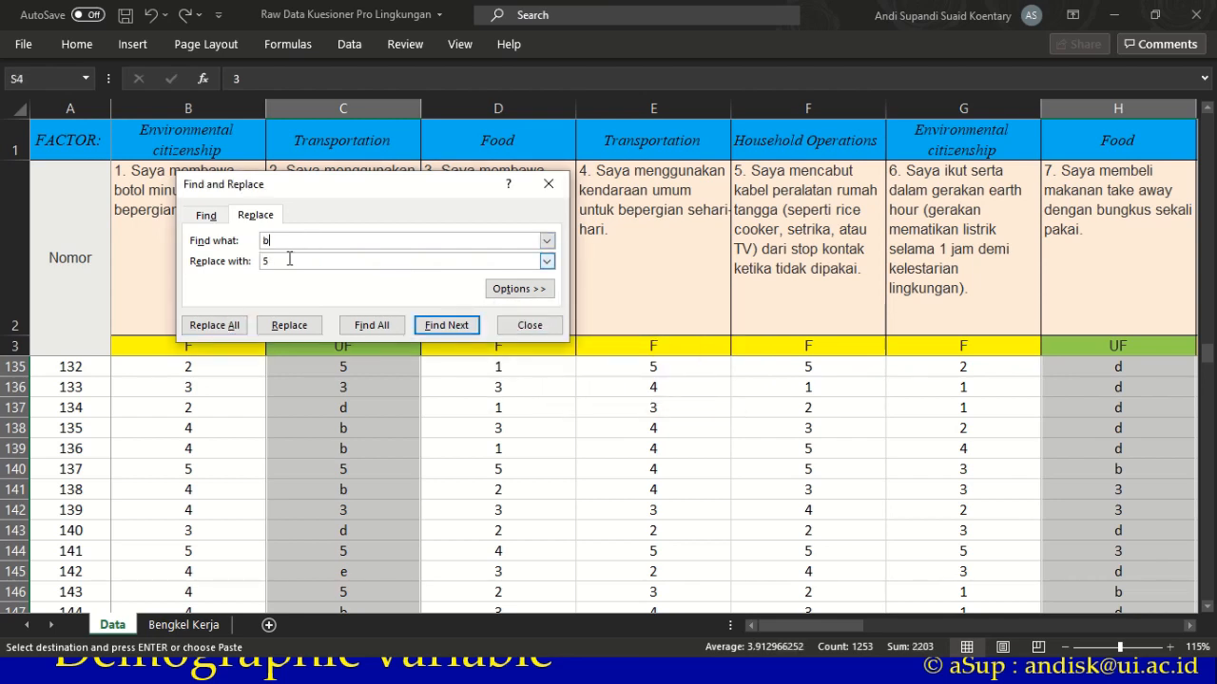
pyautogui.press('Tab')
pyautogui.write('4')
pyautogui.click(214, 326)
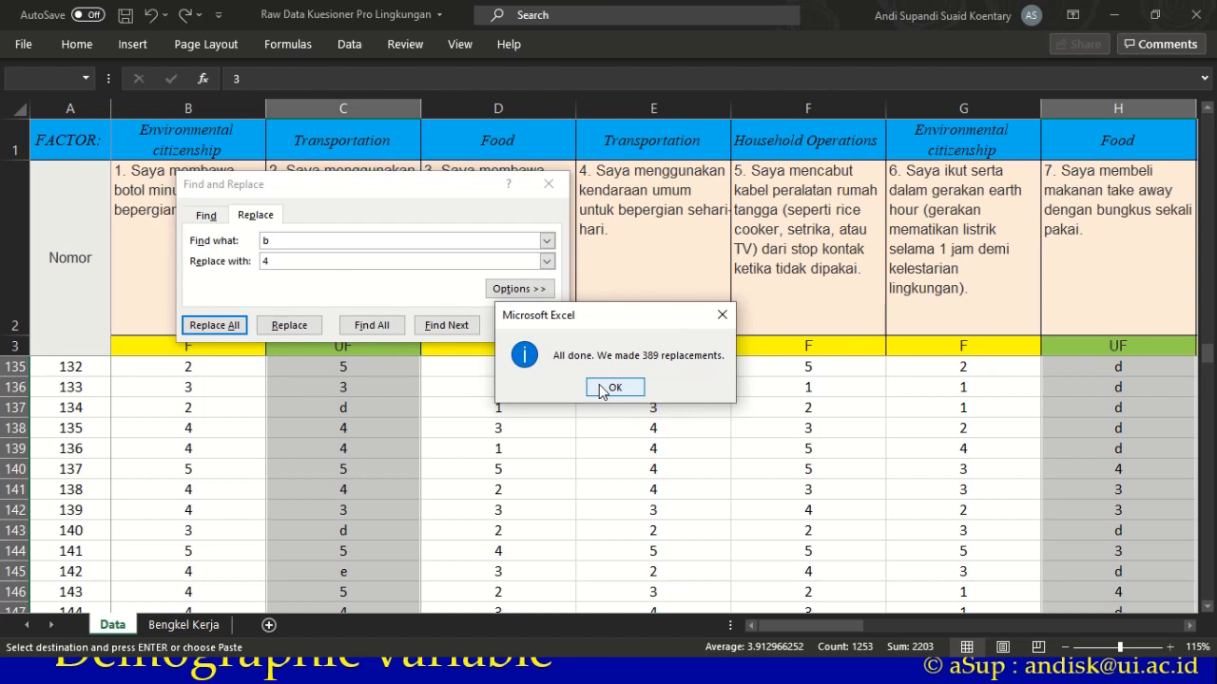
pyautogui.click(613, 388)
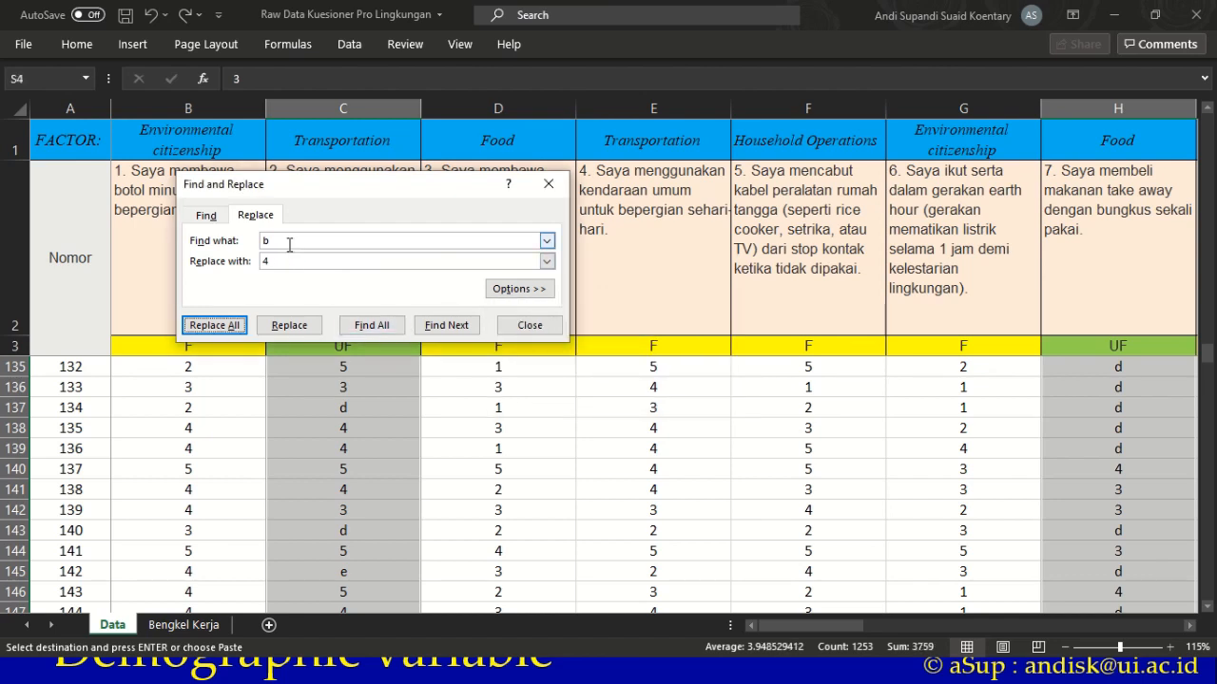
# - Convert every placeholder d to the reversed score 2 in the selected UF columns
pyautogui.click(252, 244)
pyautogui.write('d')
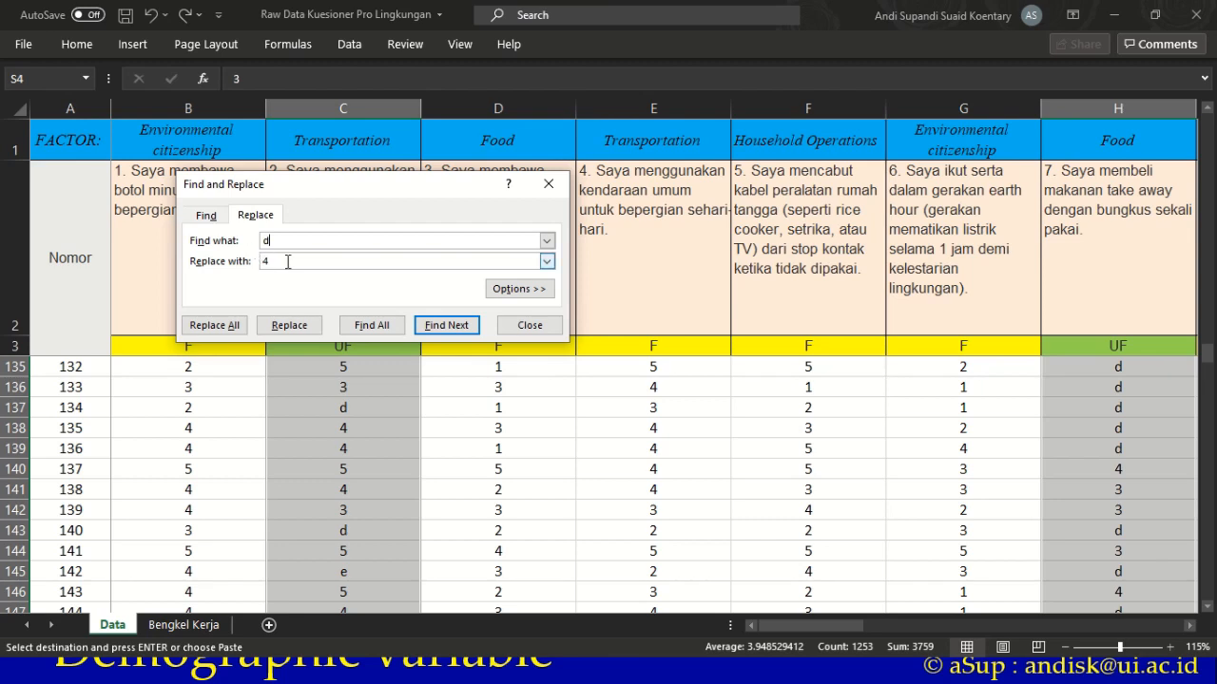
pyautogui.click(294, 264)
pyautogui.write('2')
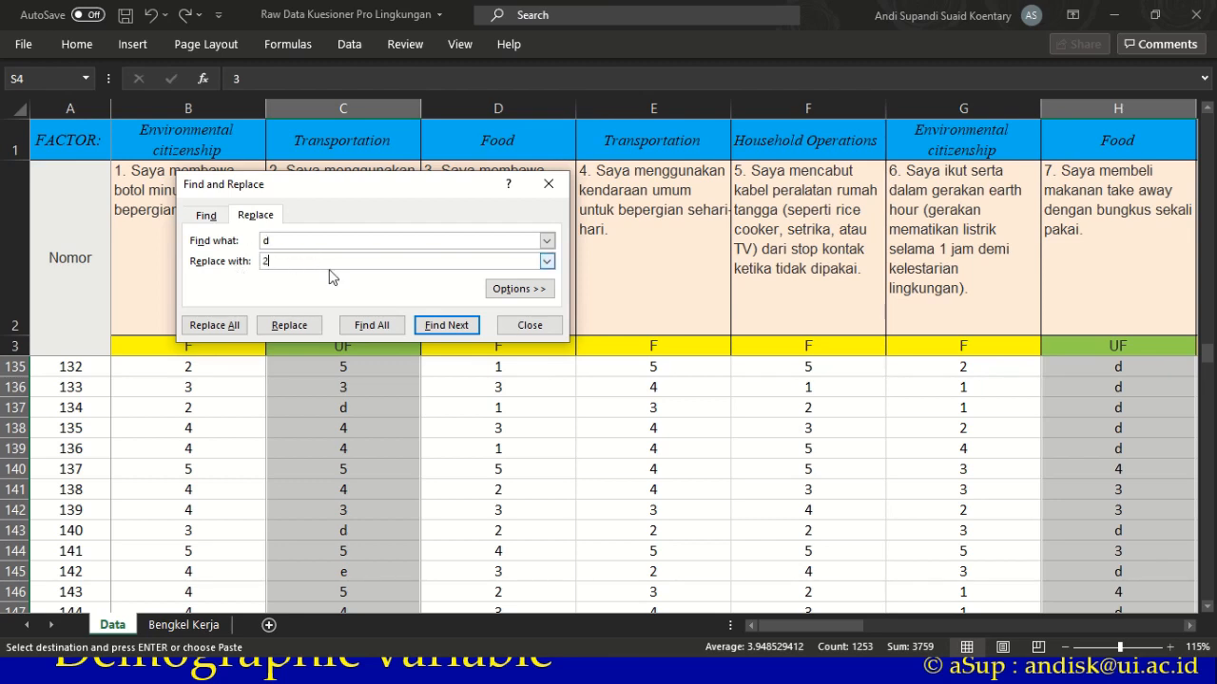
pyautogui.click(215, 325)
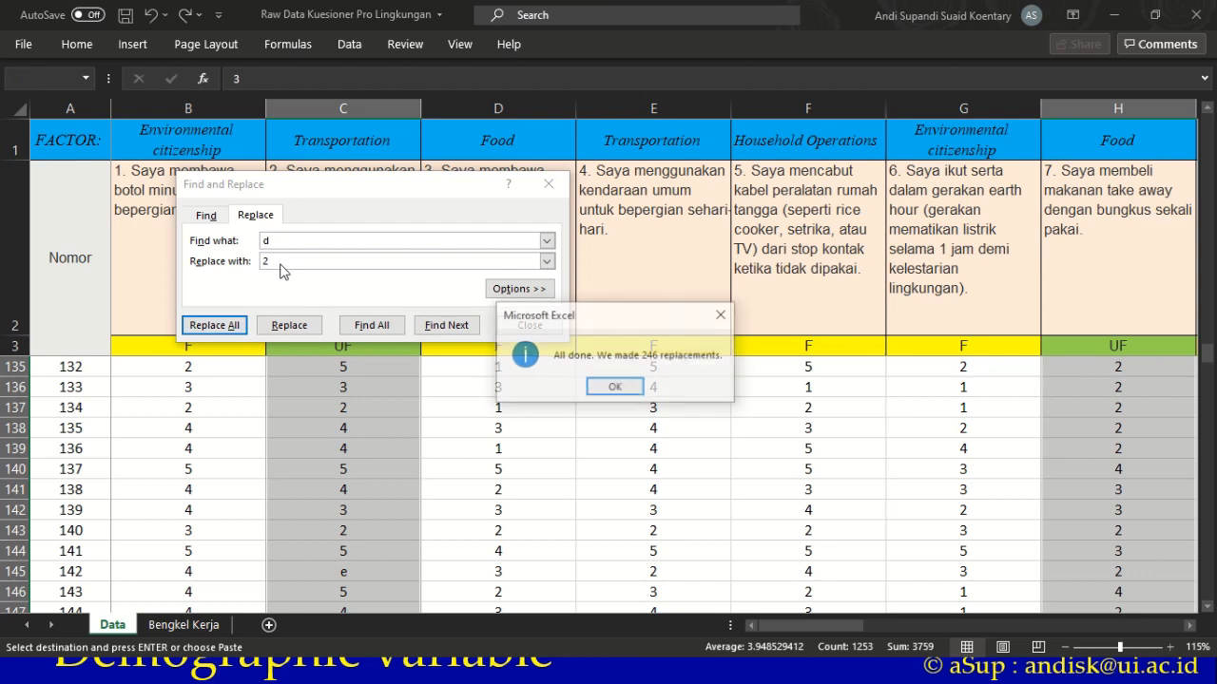
pyautogui.click(619, 384)
# - Convert every placeholder e to the reversed score 1 in the selected UF columns and close Find and Replace
pyautogui.click(330, 238)
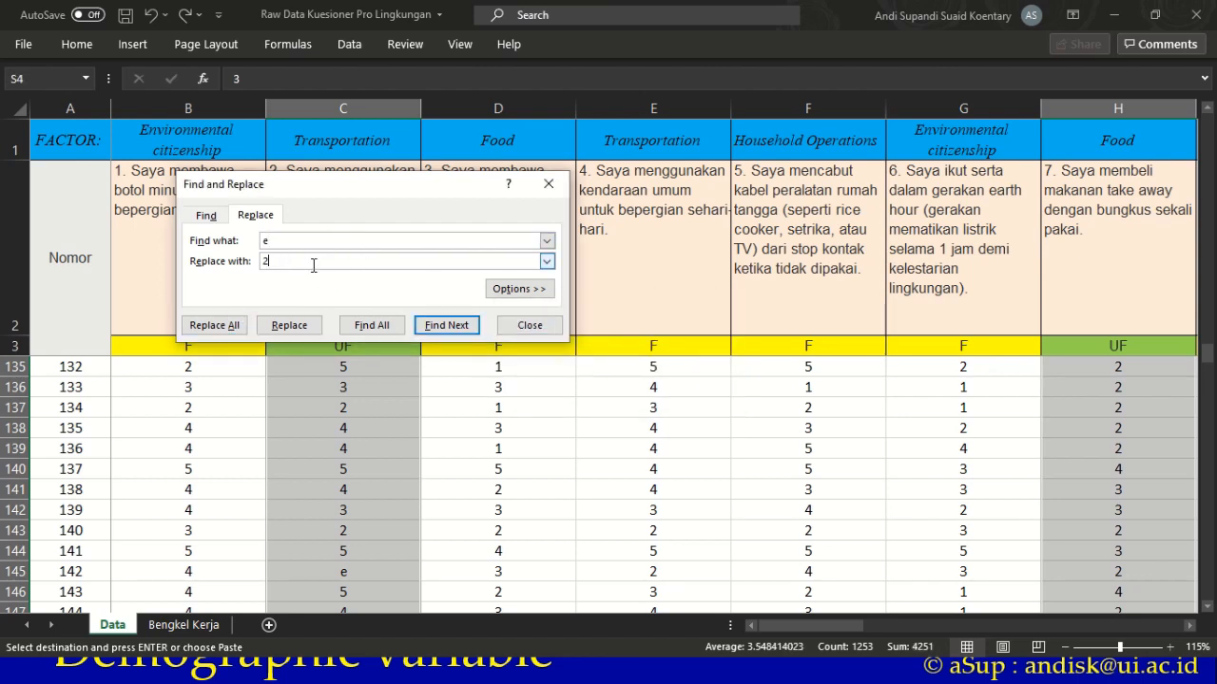
pyautogui.click(214, 326)
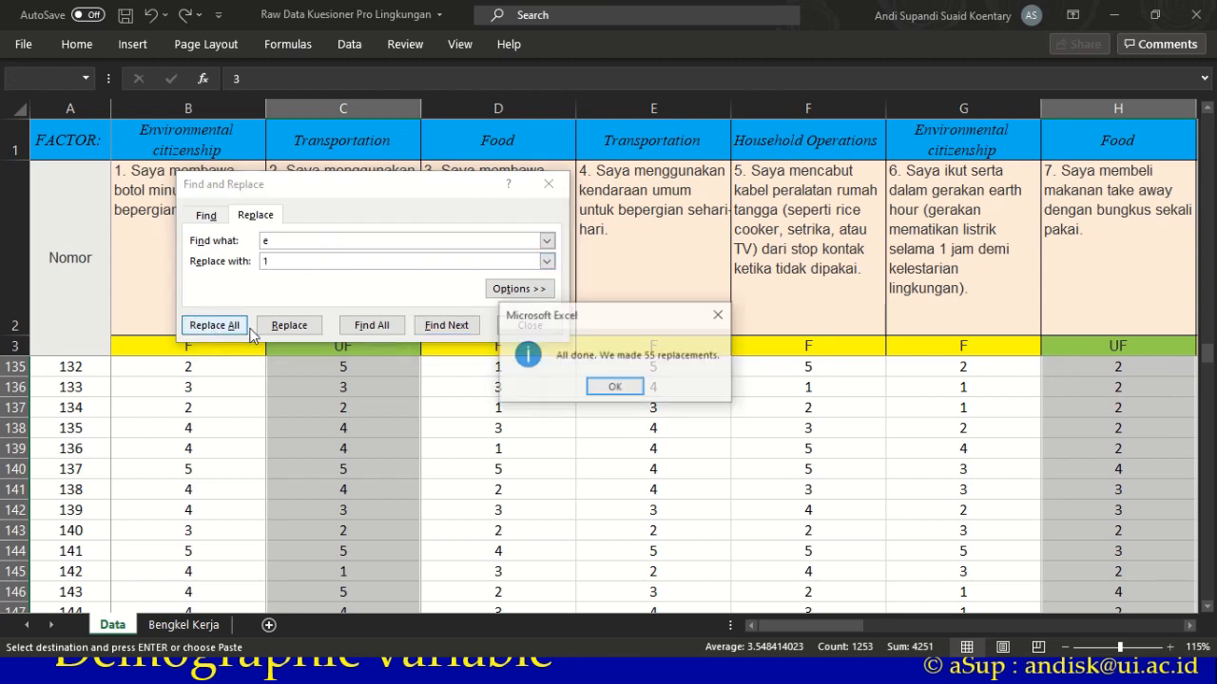
pyautogui.click(616, 386)
pyautogui.click(551, 328)
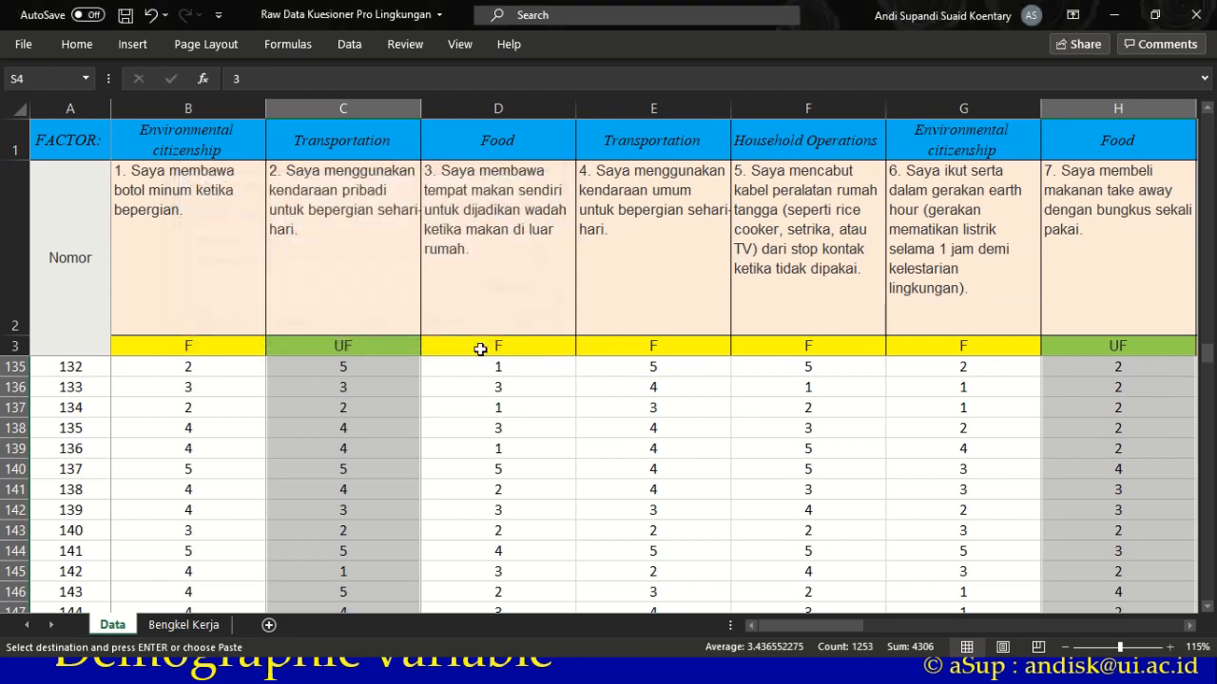
# - Check the reversed scores of the first four respondents under the UF item 2 column
pyautogui.click(345, 390)
pyautogui.click(350, 349)
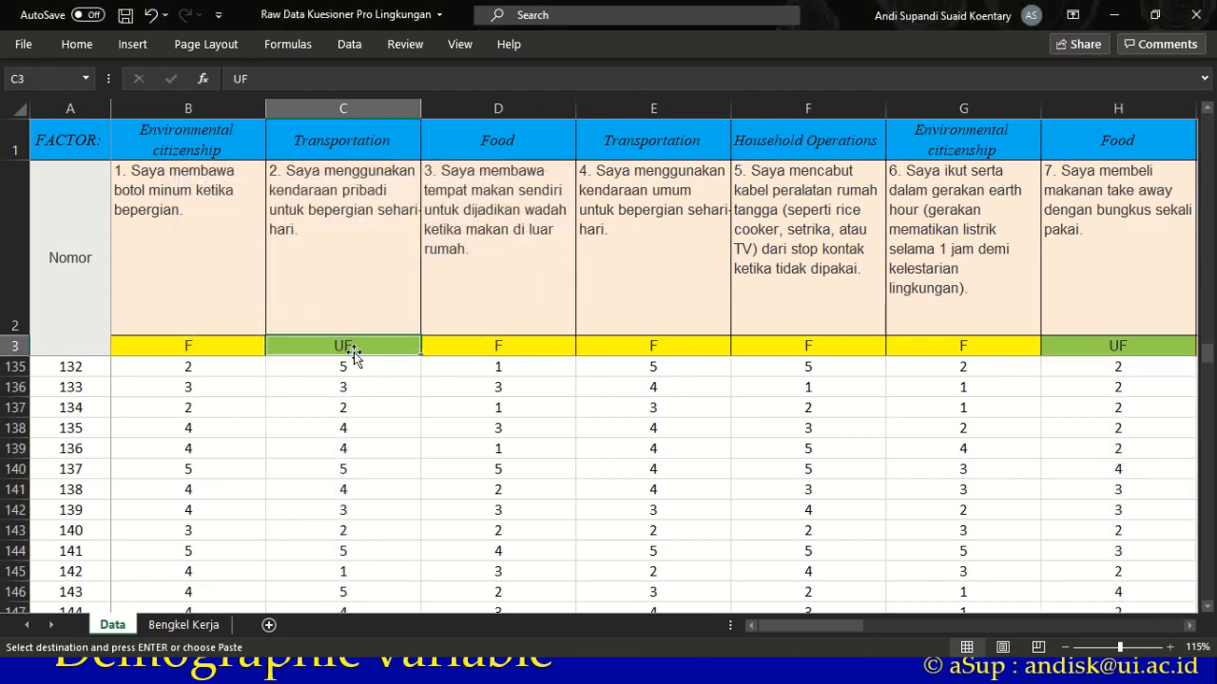
pyautogui.press('Down')
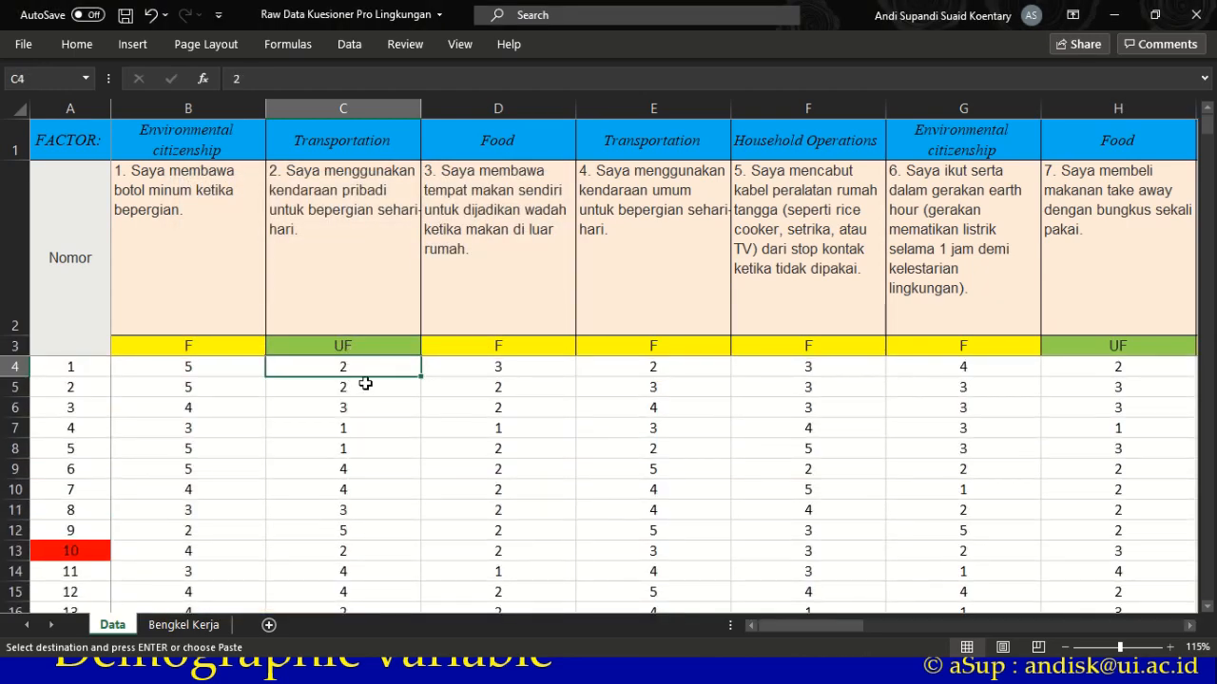
pyautogui.moveTo(354, 368); pyautogui.dragTo(353, 429)
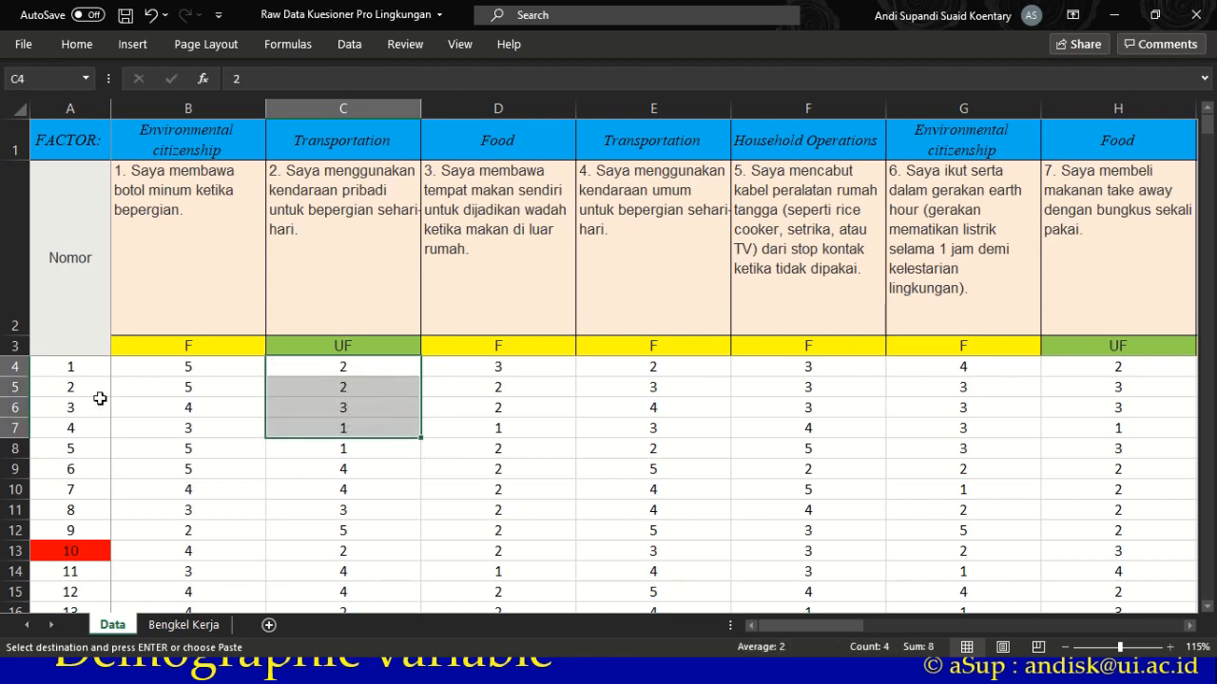
# - Switch to the SPSS Pro Lingkungan dataset and select the first four item2r values to compare with the Excel scores
pyautogui.hotkey('alt', 'Tab')
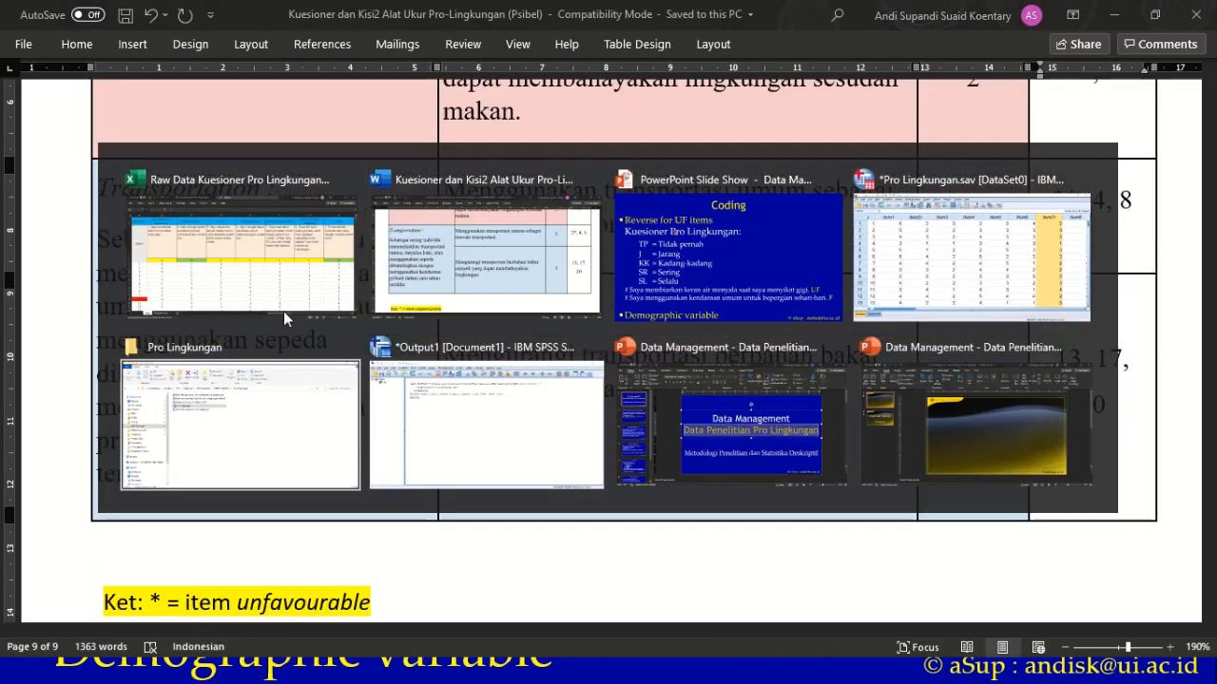
pyautogui.hotkey('alt', 'Tab')
pyautogui.hotkey('alt', 'Tab')
pyautogui.hotkey('alt', 'Tab')
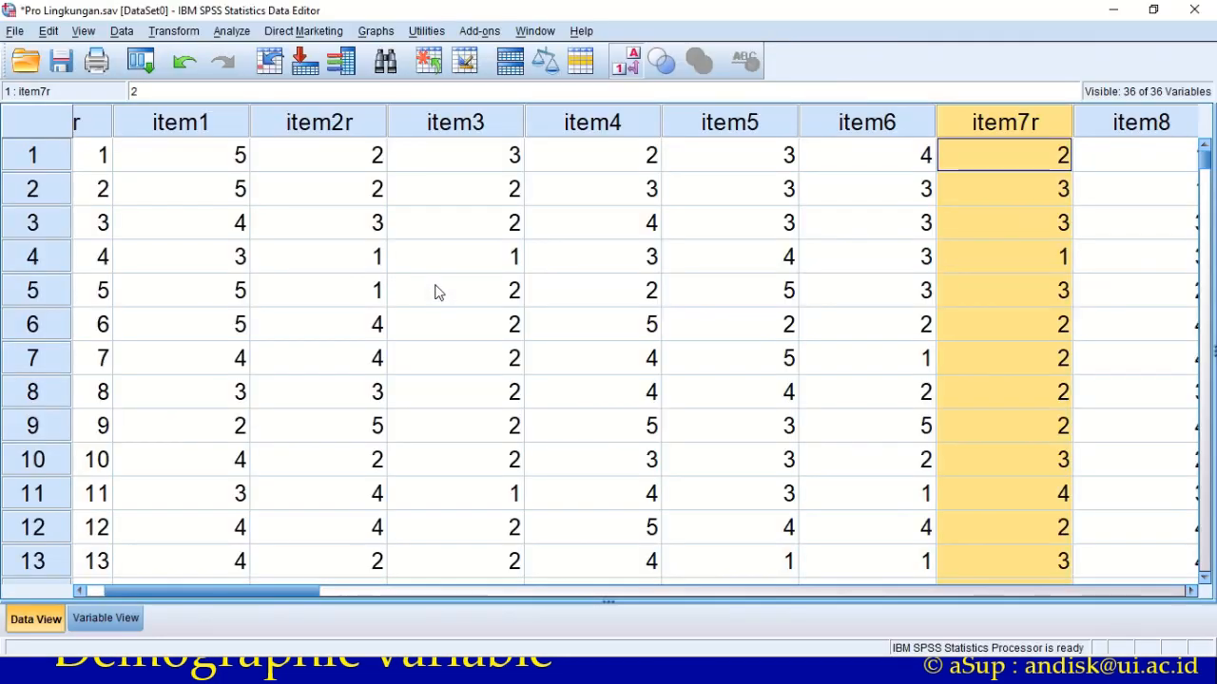
pyautogui.moveTo(334, 168); pyautogui.dragTo(311, 266)
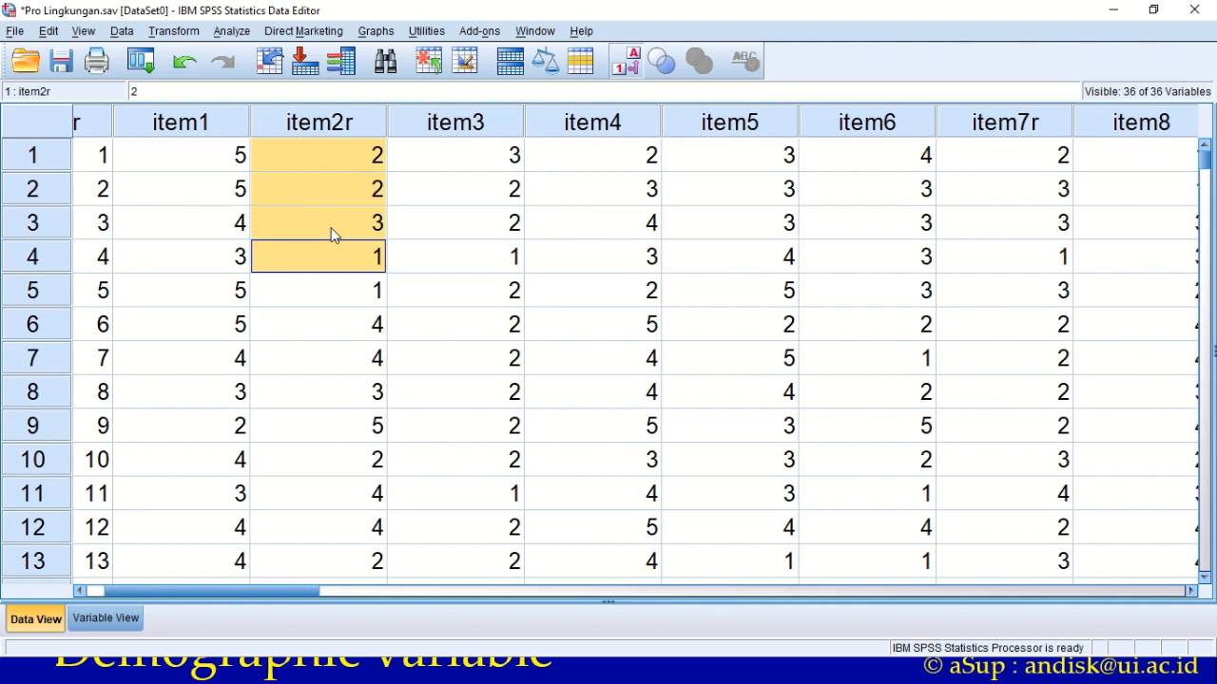
# - Return to the Excel raw data, and view the Coding slide in the PowerPoint slide show
pyautogui.hotkey('alt', 'Tab')
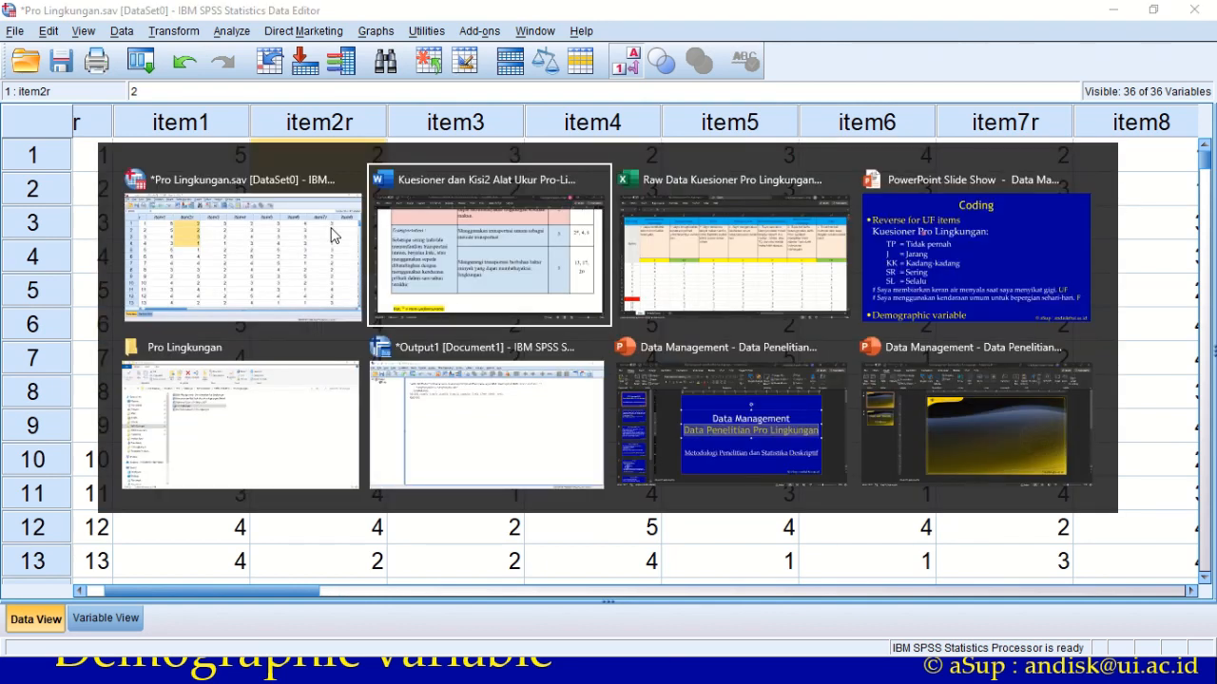
pyautogui.press('Tab')
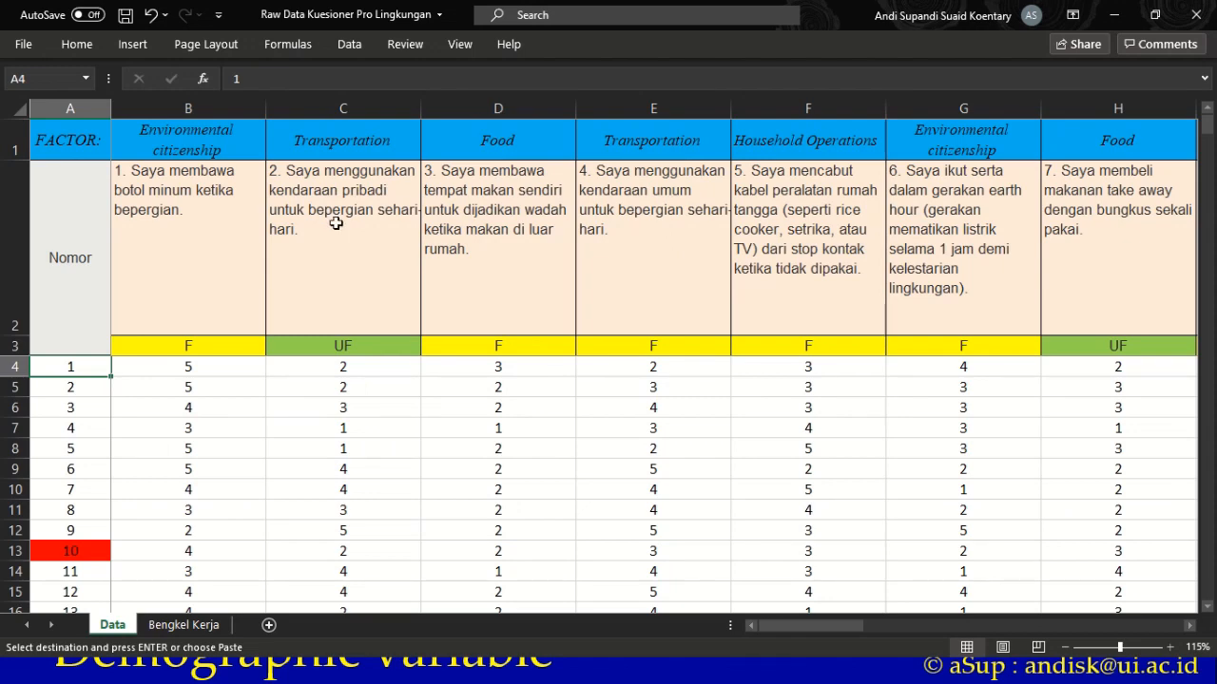
pyautogui.hotkey('alt', 'Tab')
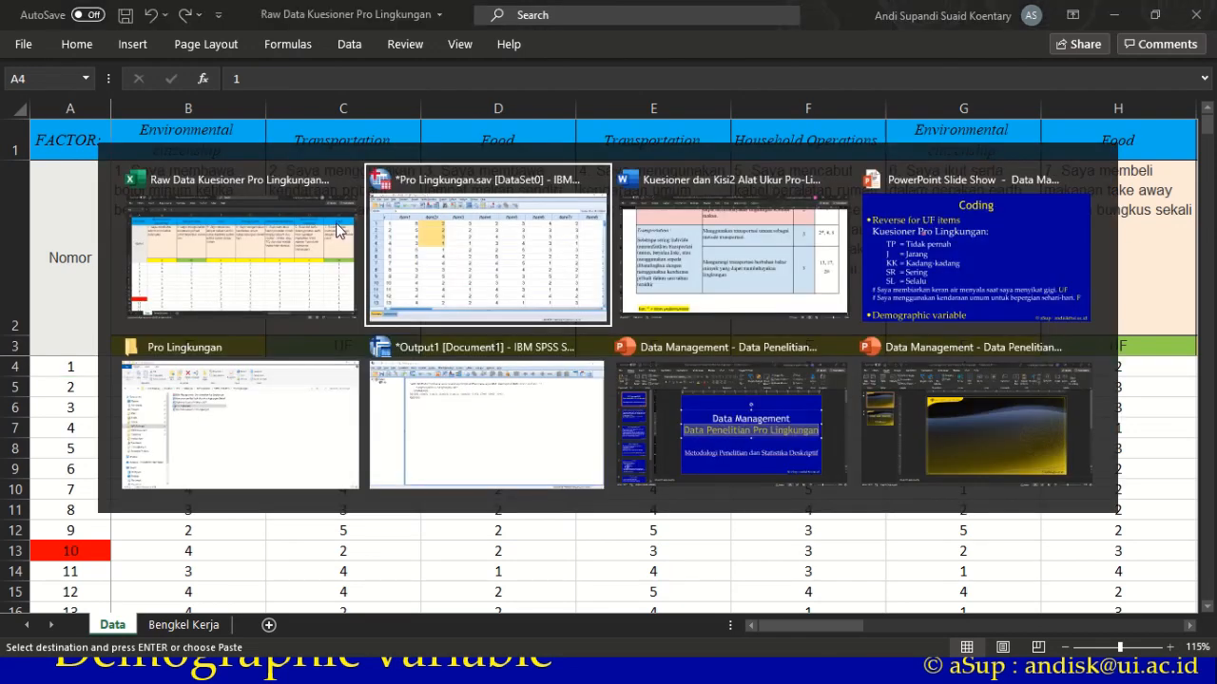
pyautogui.press('Tab')
pyautogui.press('Tab')
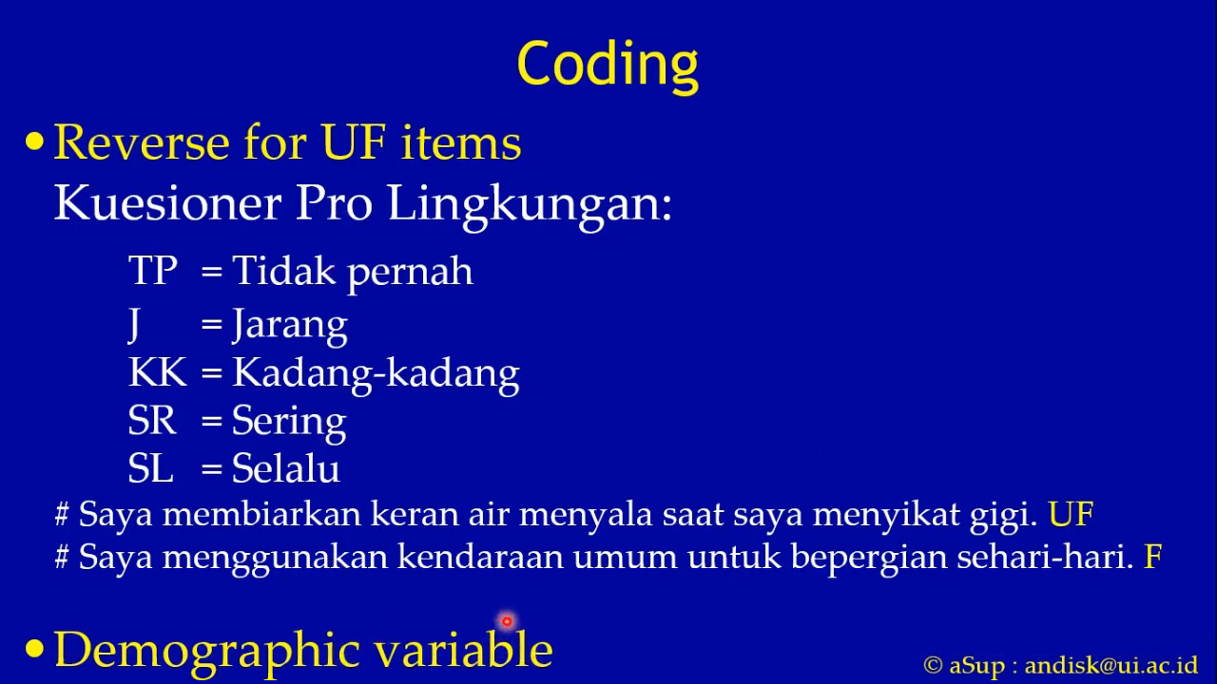
# - Switch back to the Excel raw data and examine the coding of the demographic column Jenis Kelamin
pyautogui.hotkey('alt', 'Tab')
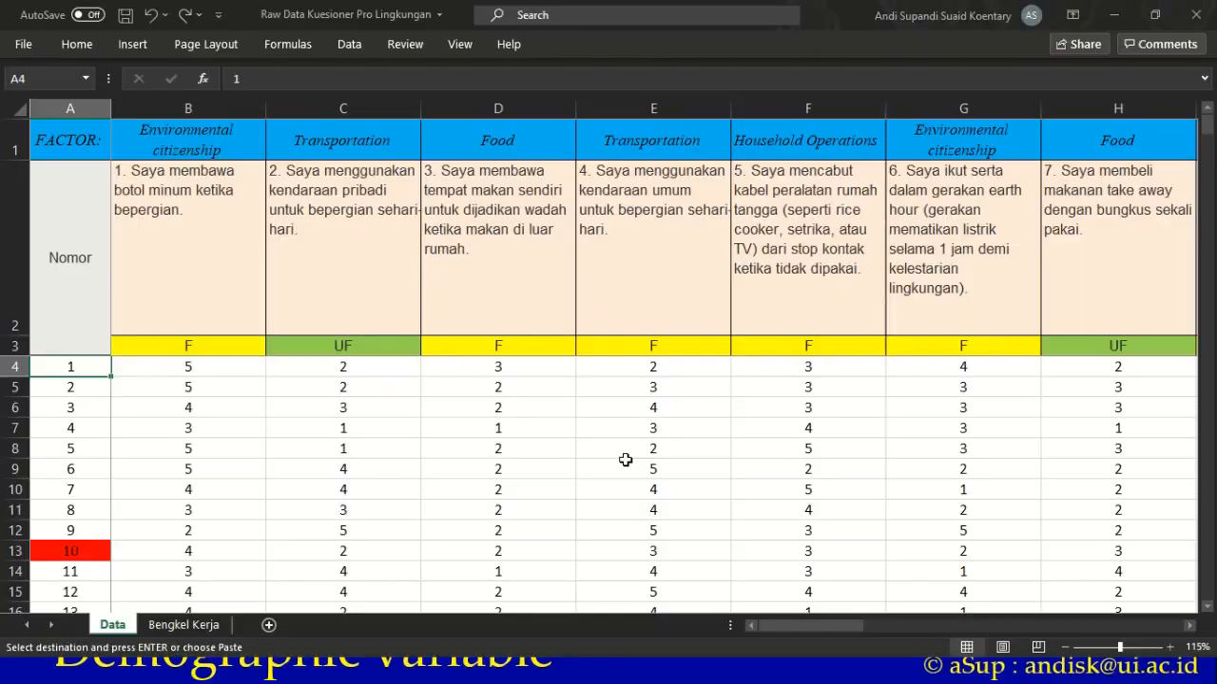
pyautogui.click(589, 266)
pyautogui.press('Right')
pyautogui.press('Right')
pyautogui.press('Right')
pyautogui.press('Right')
pyautogui.press('Right')
pyautogui.press('Right')
pyautogui.press('Right')
pyautogui.press('Right')
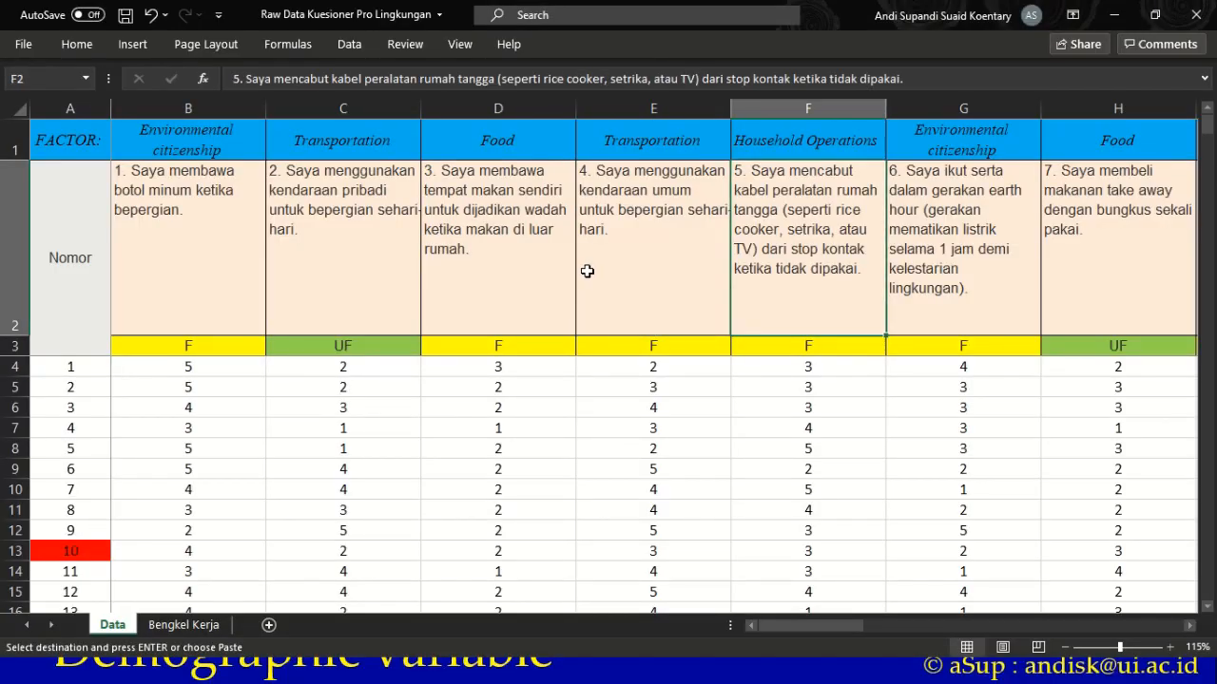
pyautogui.press('Right')
pyautogui.press('Right')
pyautogui.press('Right')
pyautogui.press('Right')
pyautogui.press('Right')
pyautogui.press('Right')
pyautogui.press('Right')
pyautogui.press('Right')
pyautogui.press('Right')
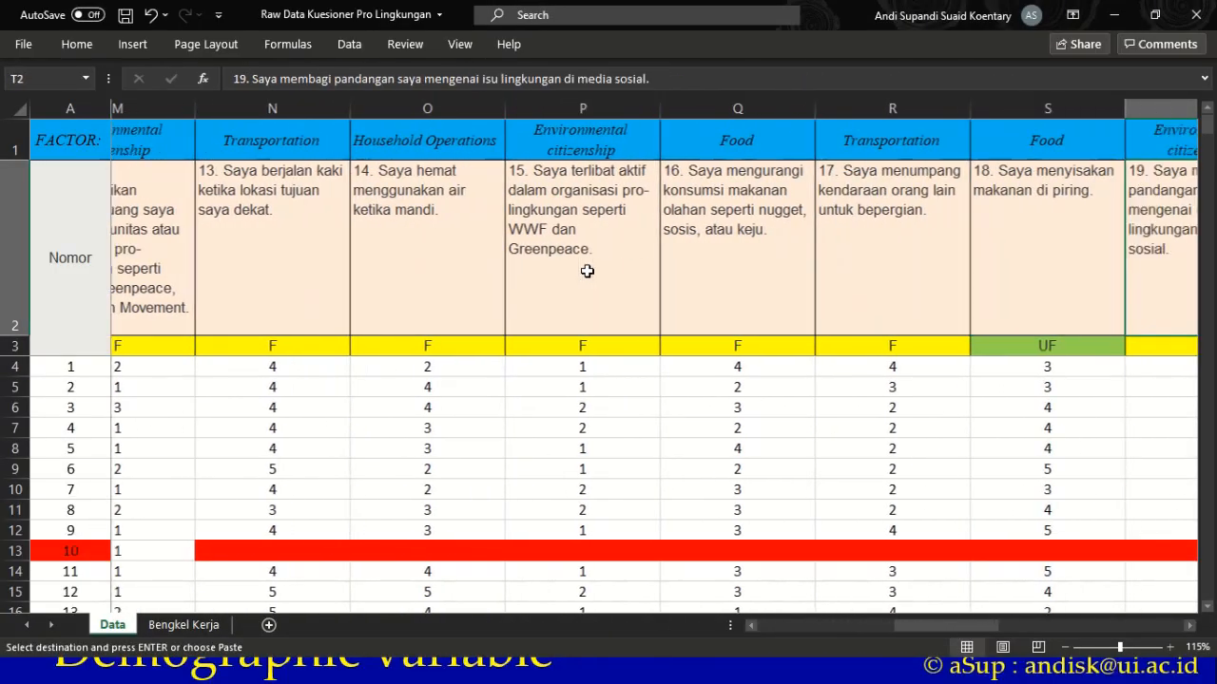
pyautogui.press('Right')
pyautogui.press('Right')
pyautogui.press('Right')
pyautogui.press('Right')
pyautogui.press('Right')
pyautogui.press('Right')
pyautogui.press('Right')
pyautogui.press('Right')
pyautogui.press('Right')
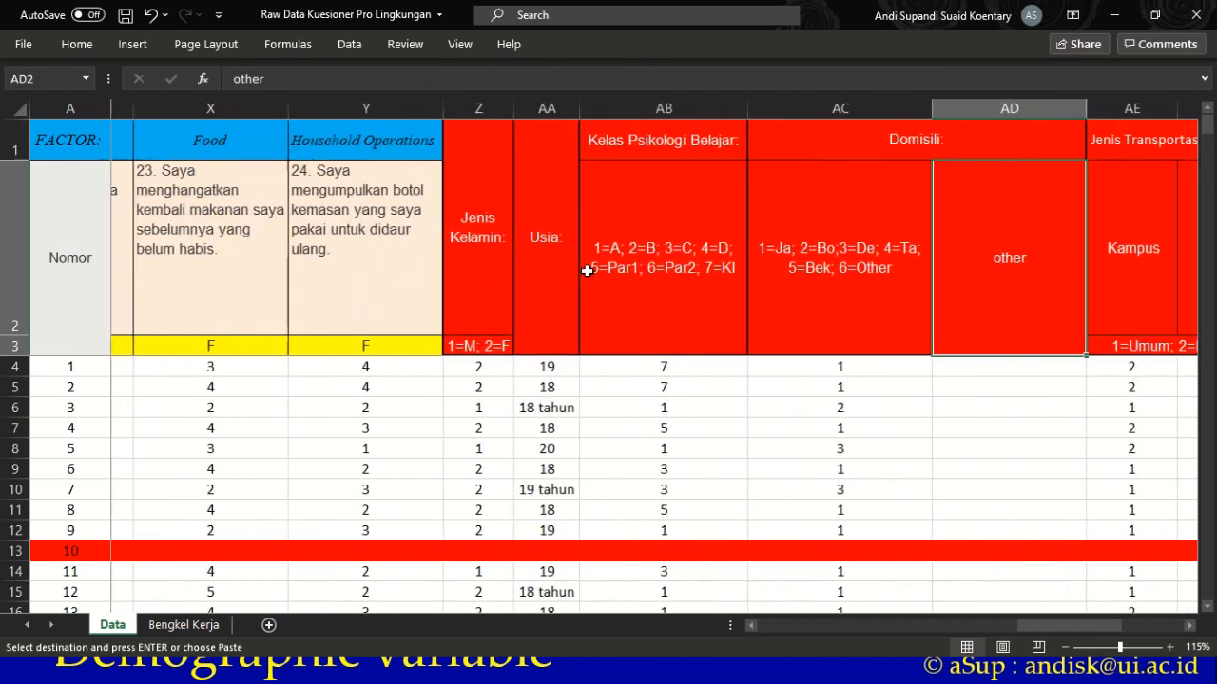
pyautogui.click(459, 348)
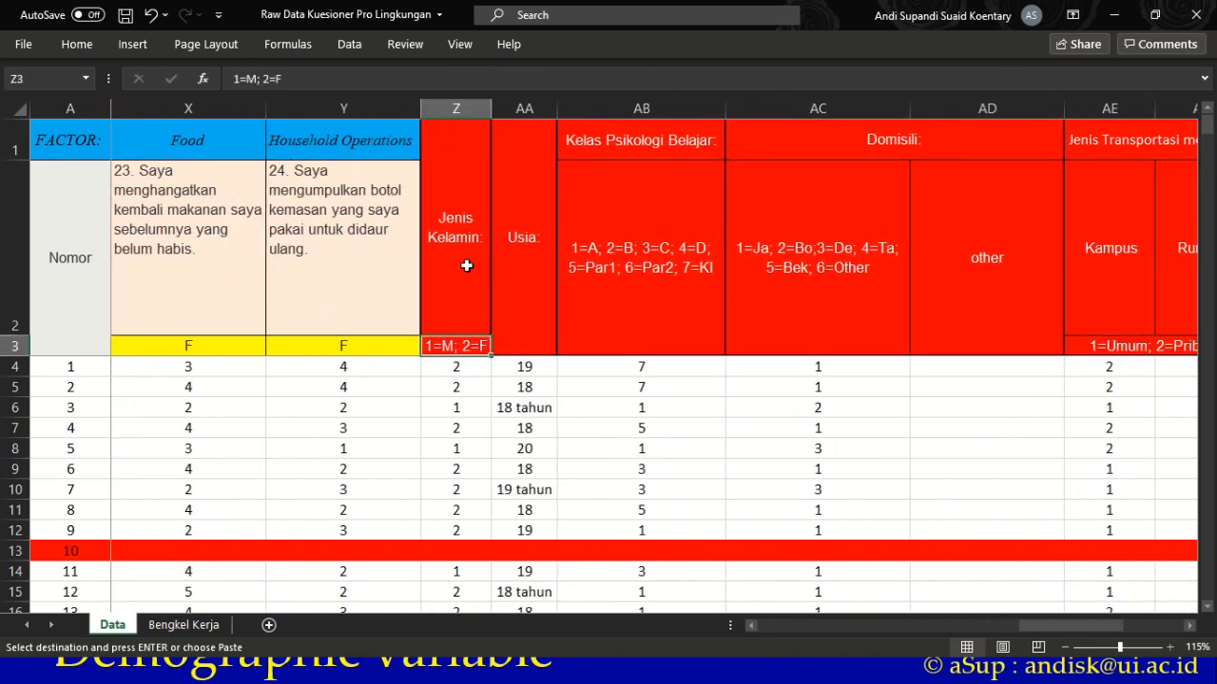
pyautogui.click(458, 425)
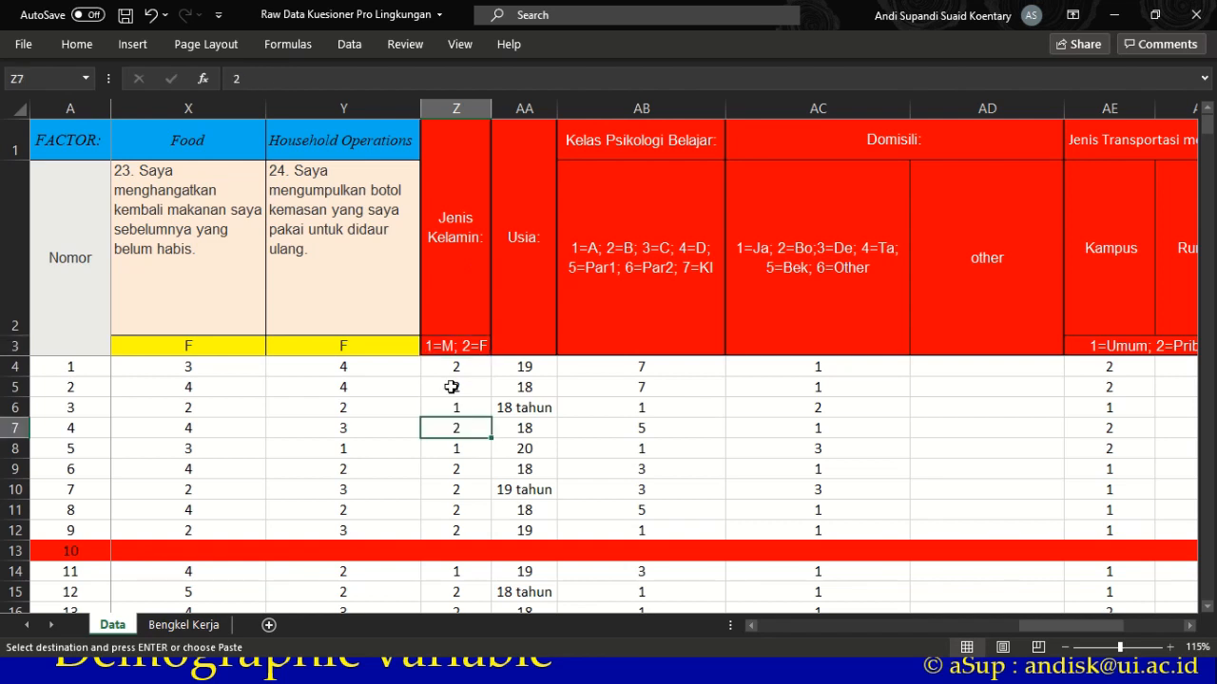
pyautogui.click(450, 345)
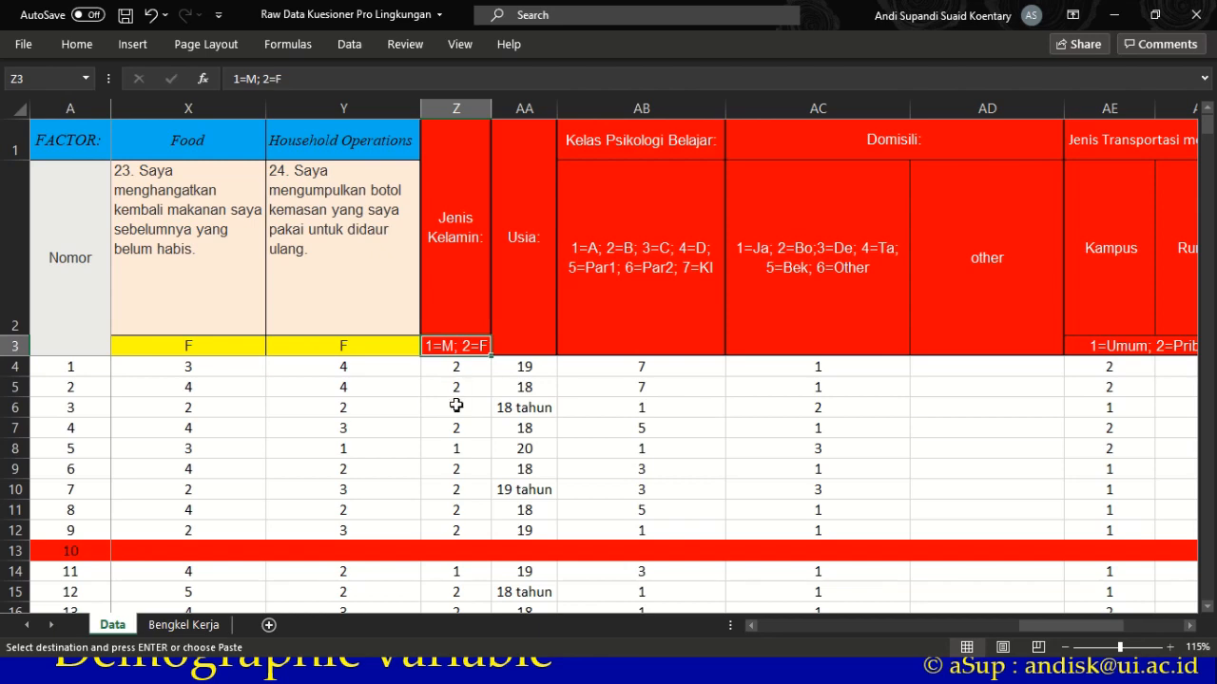
# - Switch to SPSS and add the value label Laki-laki for value 1 to the JK variable
pyautogui.hotkey('alt', 'Tab')
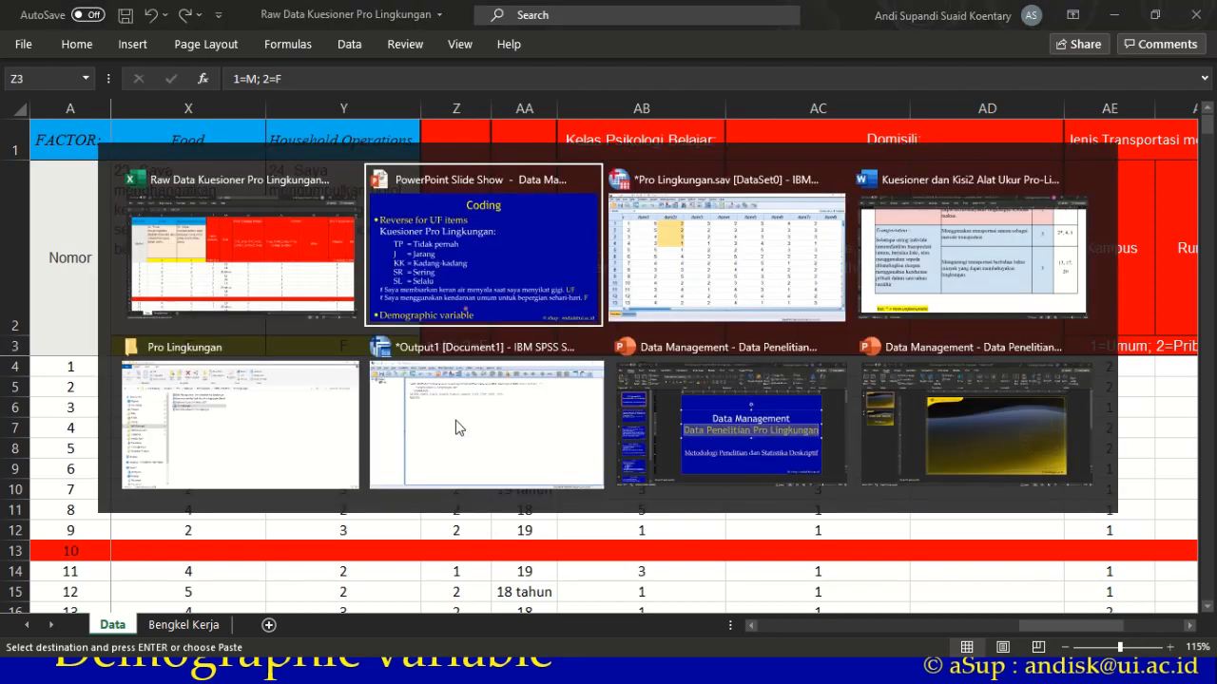
pyautogui.hotkey('alt', 'Tab')
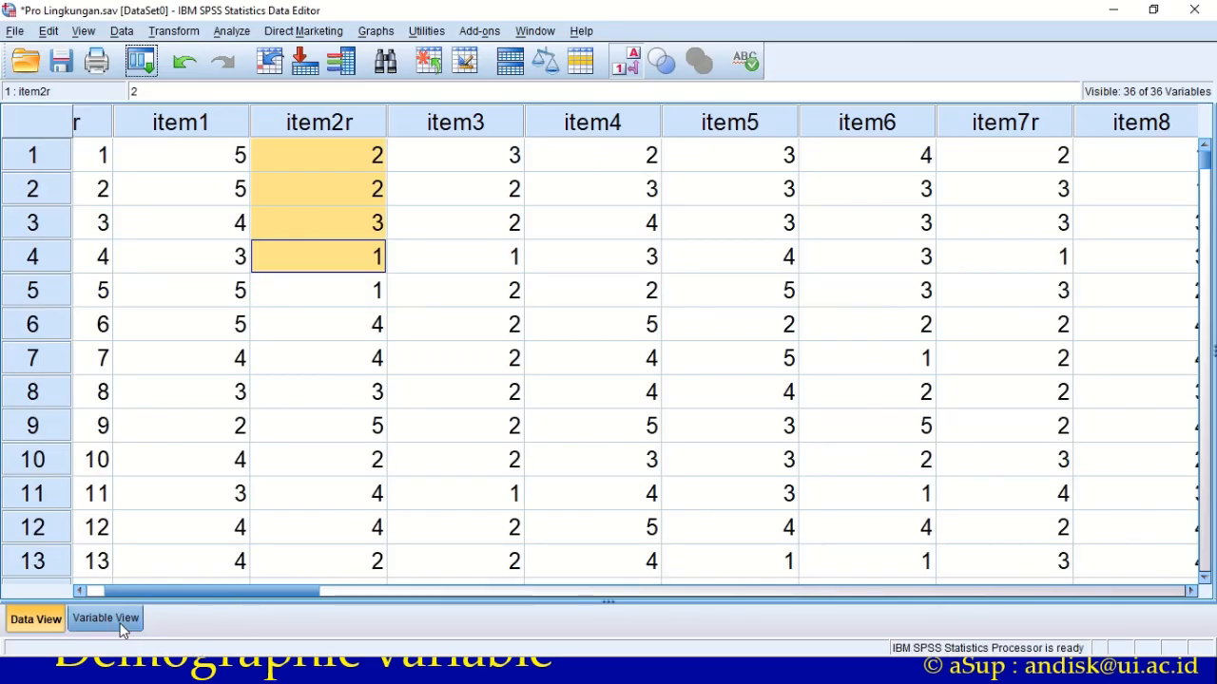
pyautogui.click(120, 626)
pyautogui.scroll(-3, 955, 430)
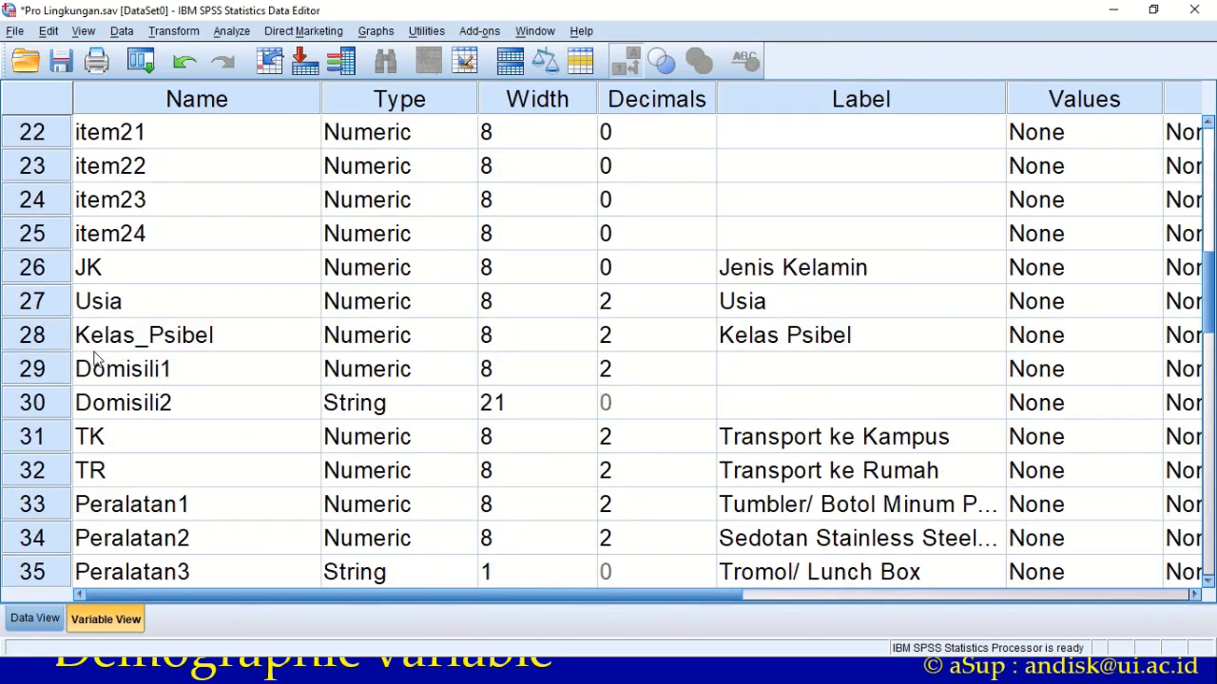
pyautogui.click(66, 274)
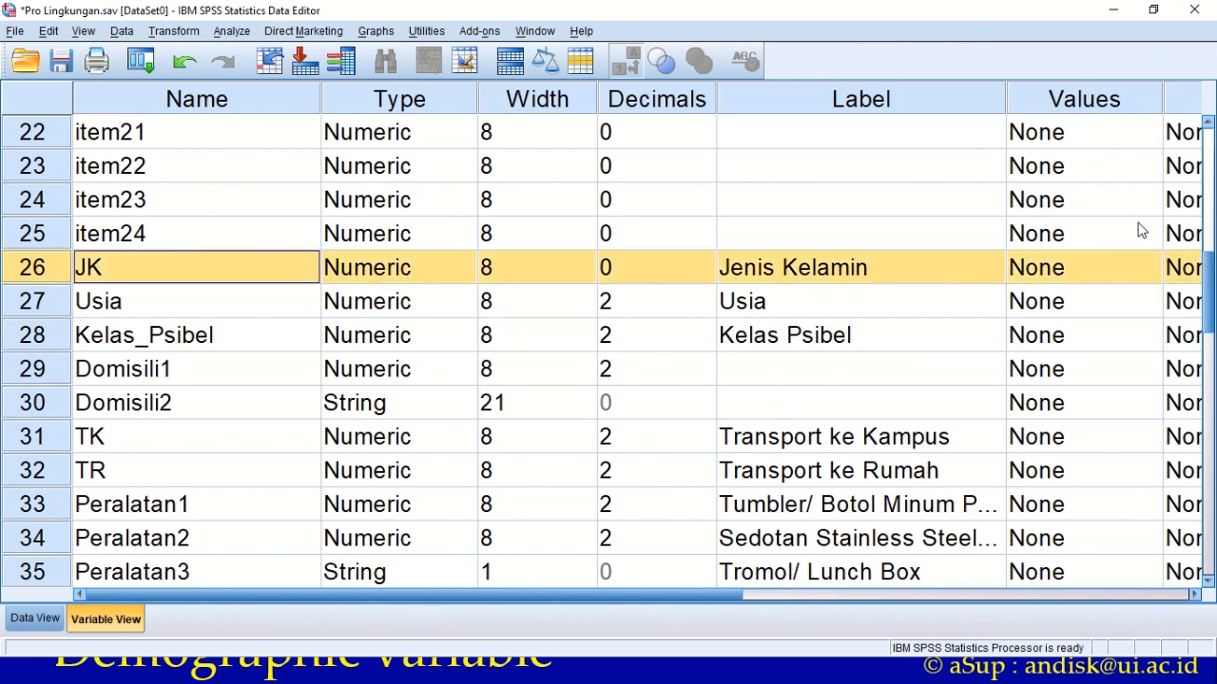
pyautogui.click(1155, 268)
pyautogui.click(1152, 271)
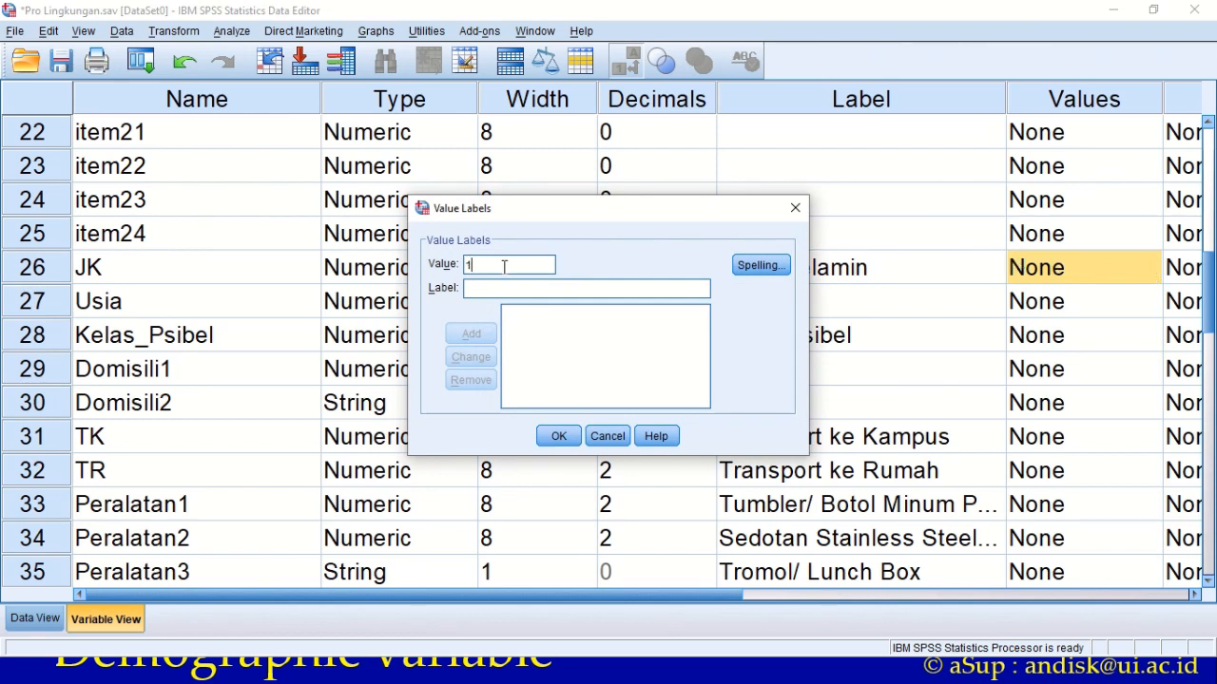
pyautogui.click(485, 289)
pyautogui.write('Laki-laki')
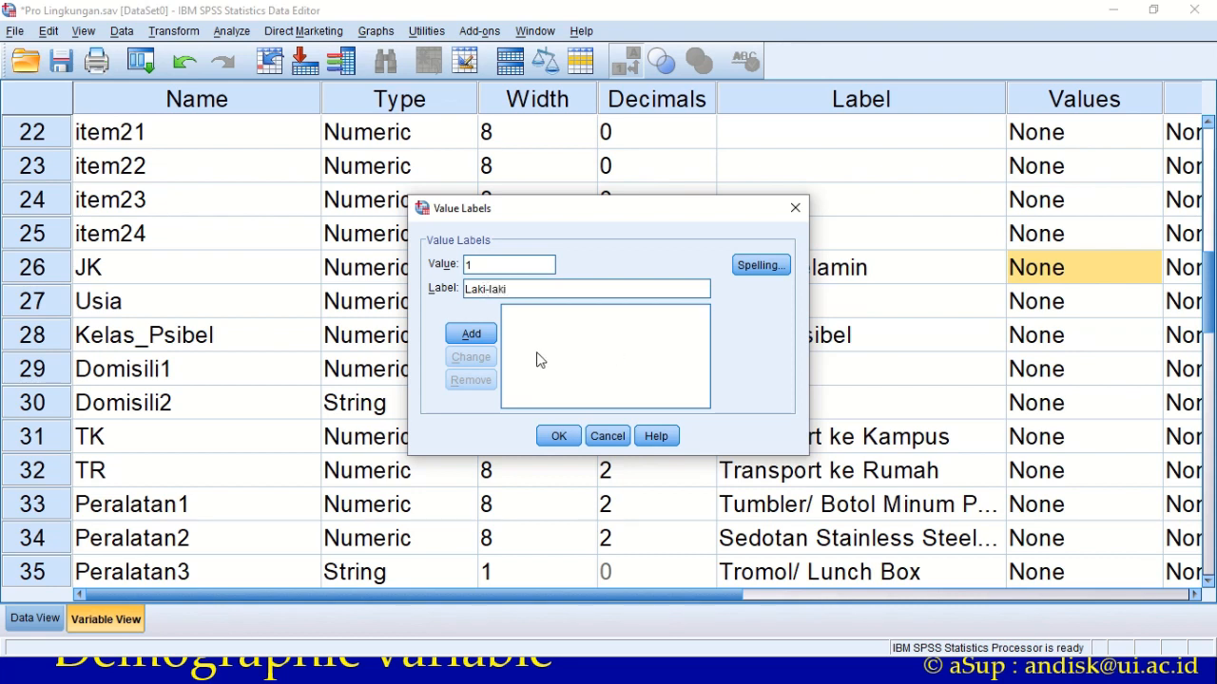
pyautogui.click(469, 333)
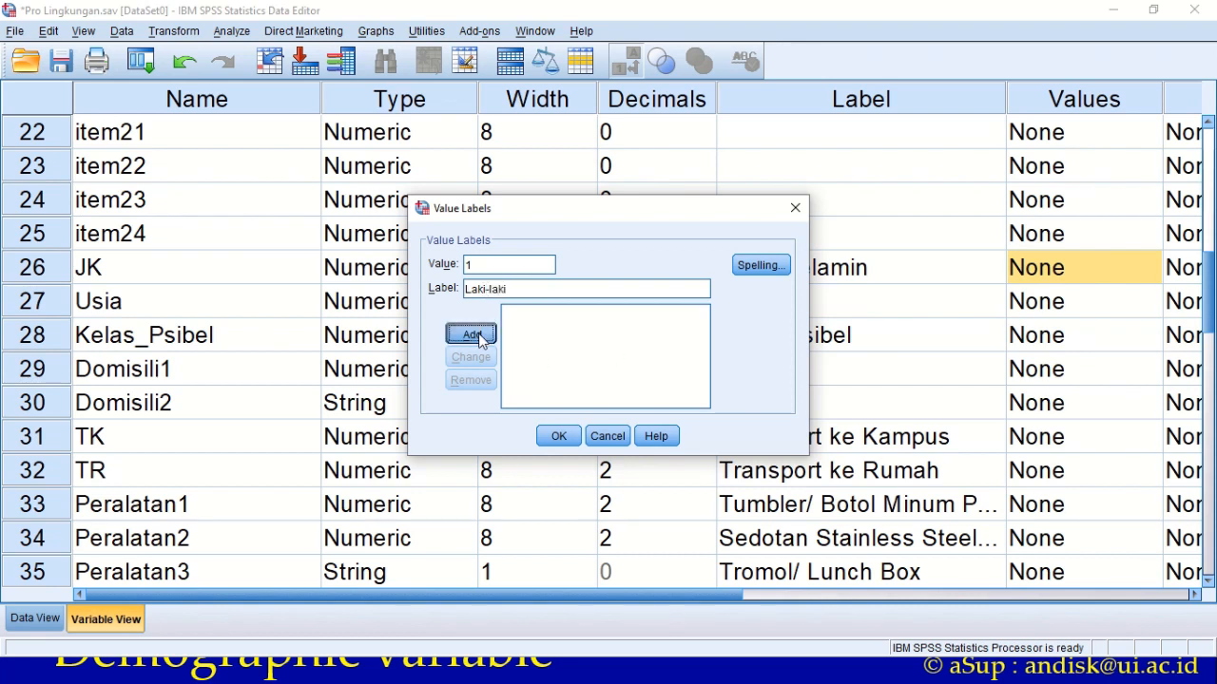
# - Add the value label Perempuan for value 2 to JK and apply the value labels
pyautogui.click(478, 266)
pyautogui.write('2')
pyautogui.write('Perempuan')
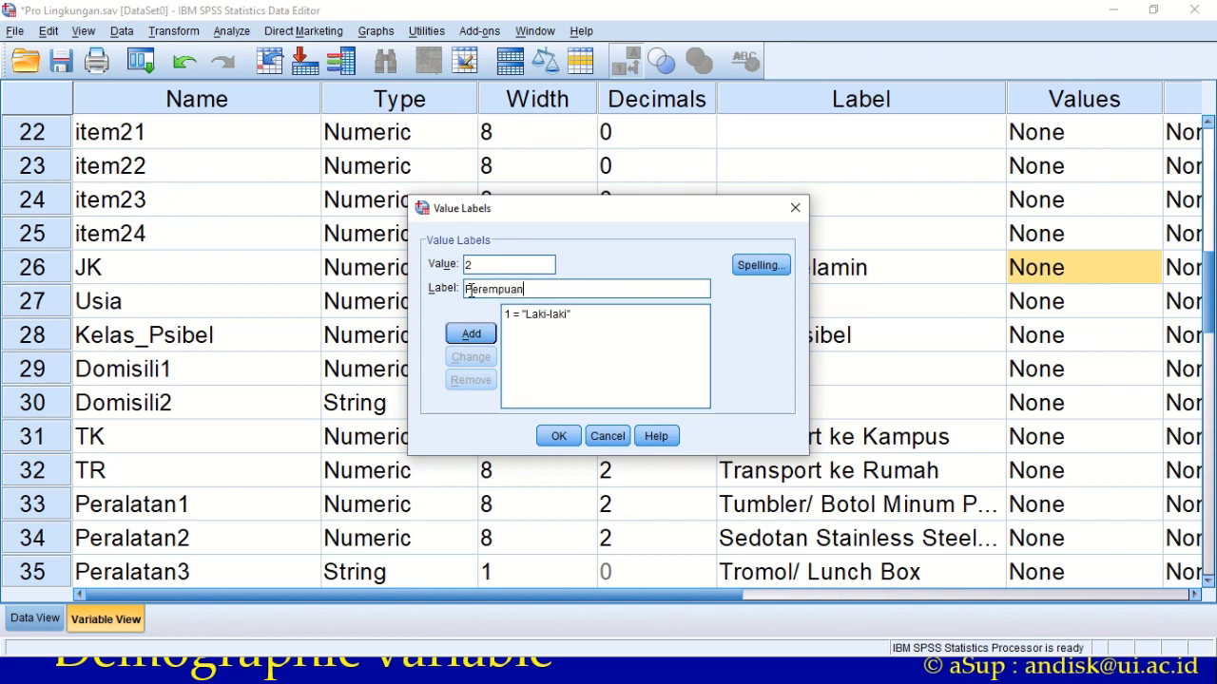
pyautogui.click(457, 336)
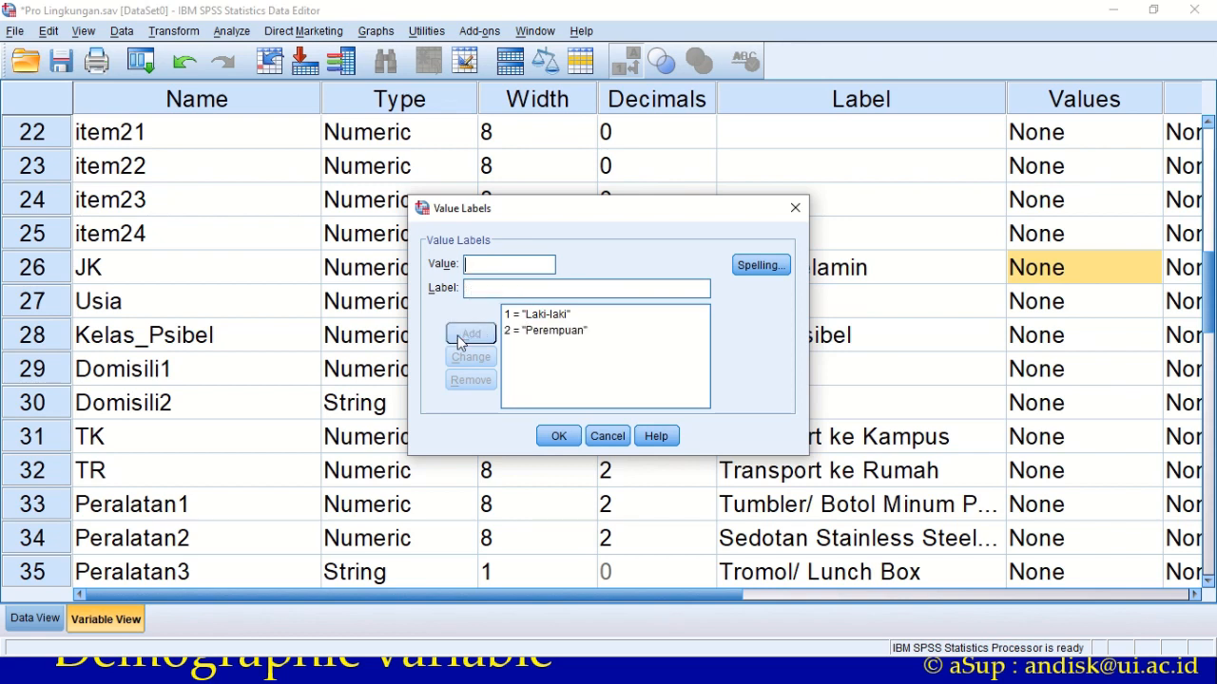
pyautogui.click(556, 438)
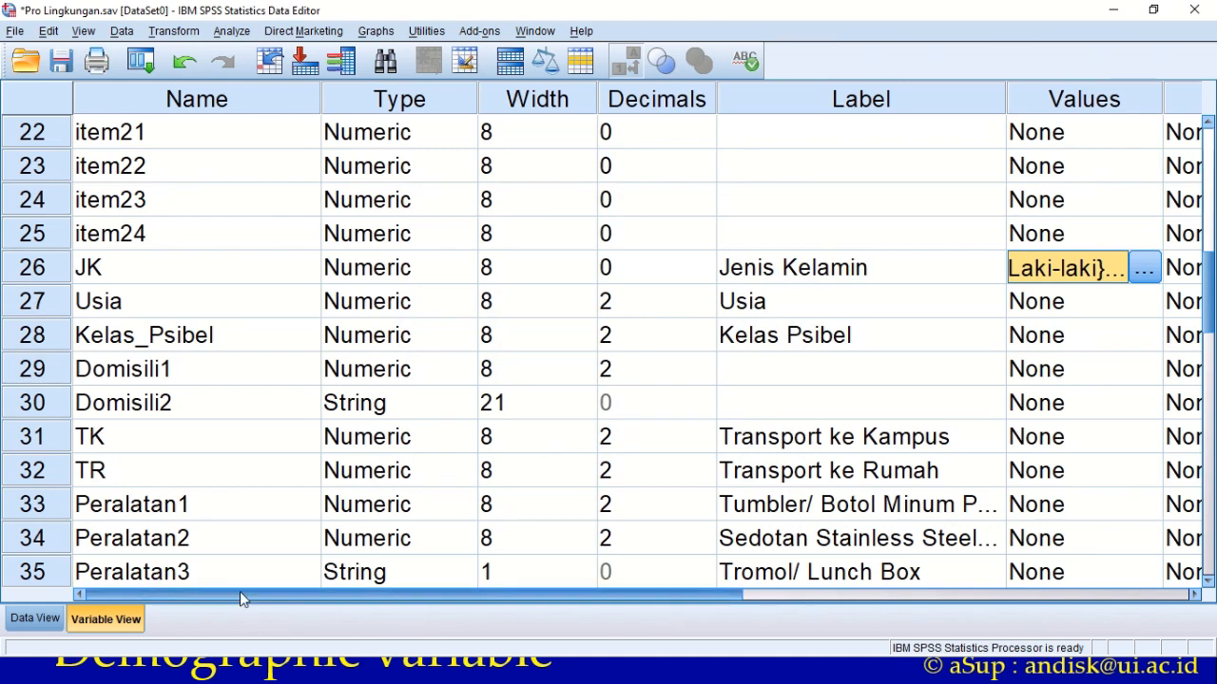
# - Show the case data and examine how the JK column displays its labels
pyautogui.click(17, 618)
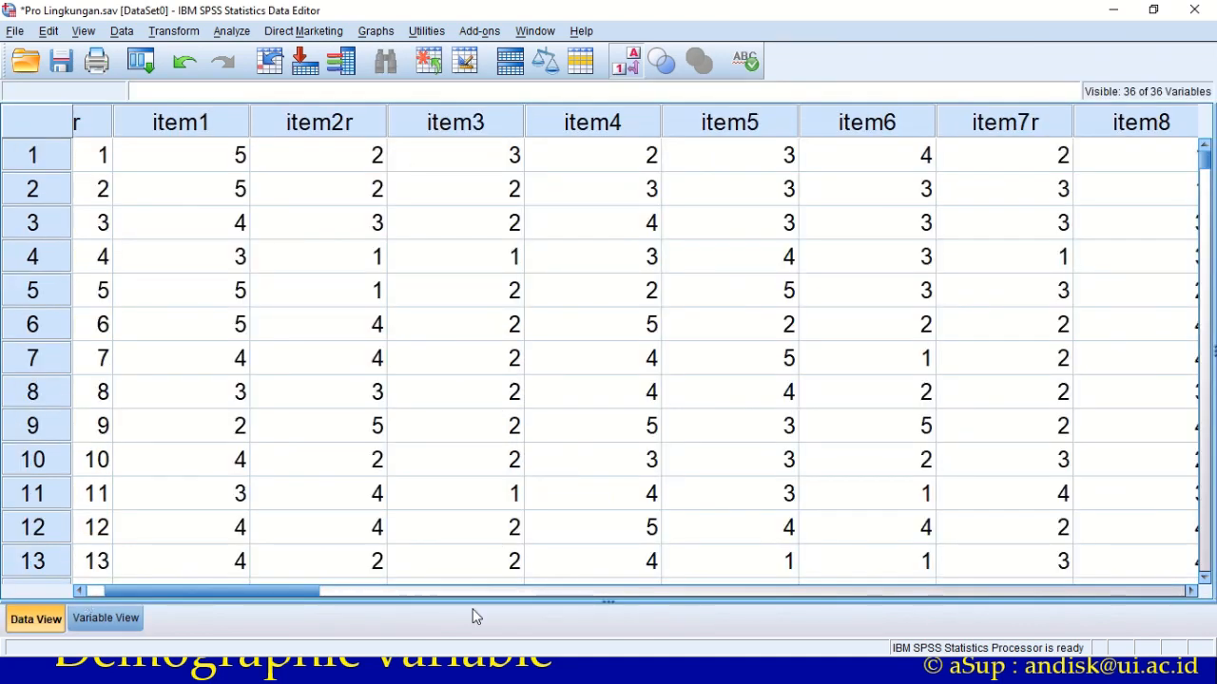
pyautogui.moveTo(292, 591); pyautogui.dragTo(785, 606)
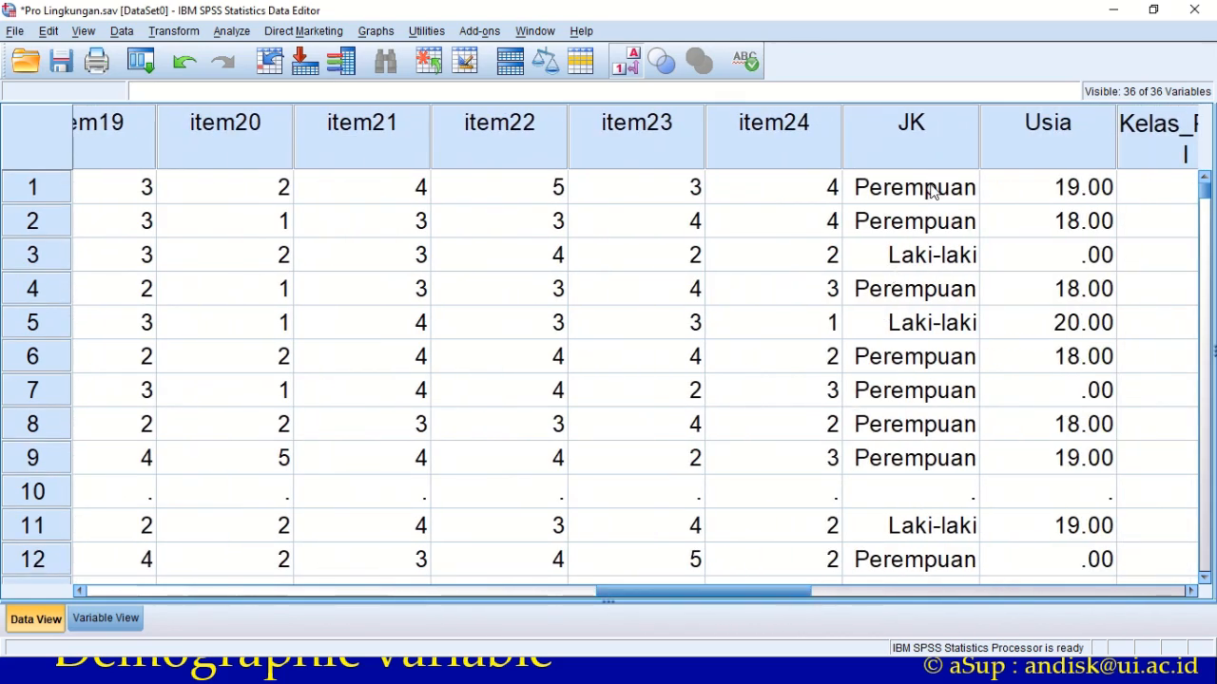
# - Undo and redo the JK value labels, and toggle the display of value labels off and on repeatedly
pyautogui.click(188, 65)
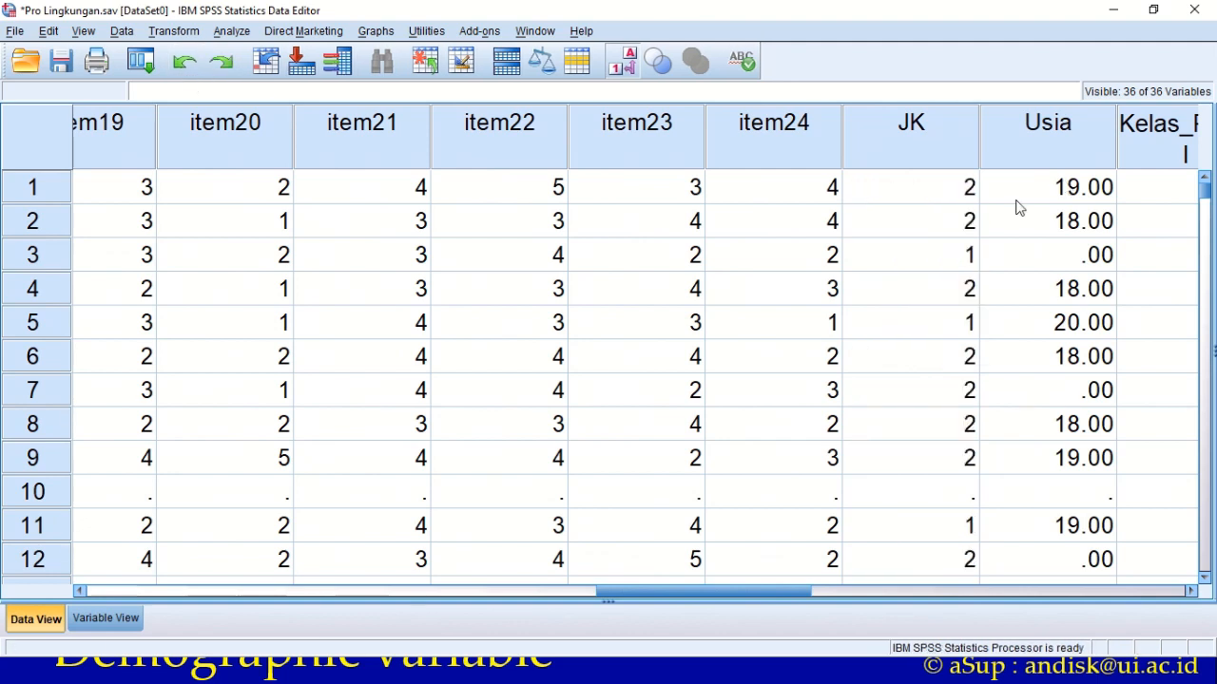
pyautogui.click(217, 63)
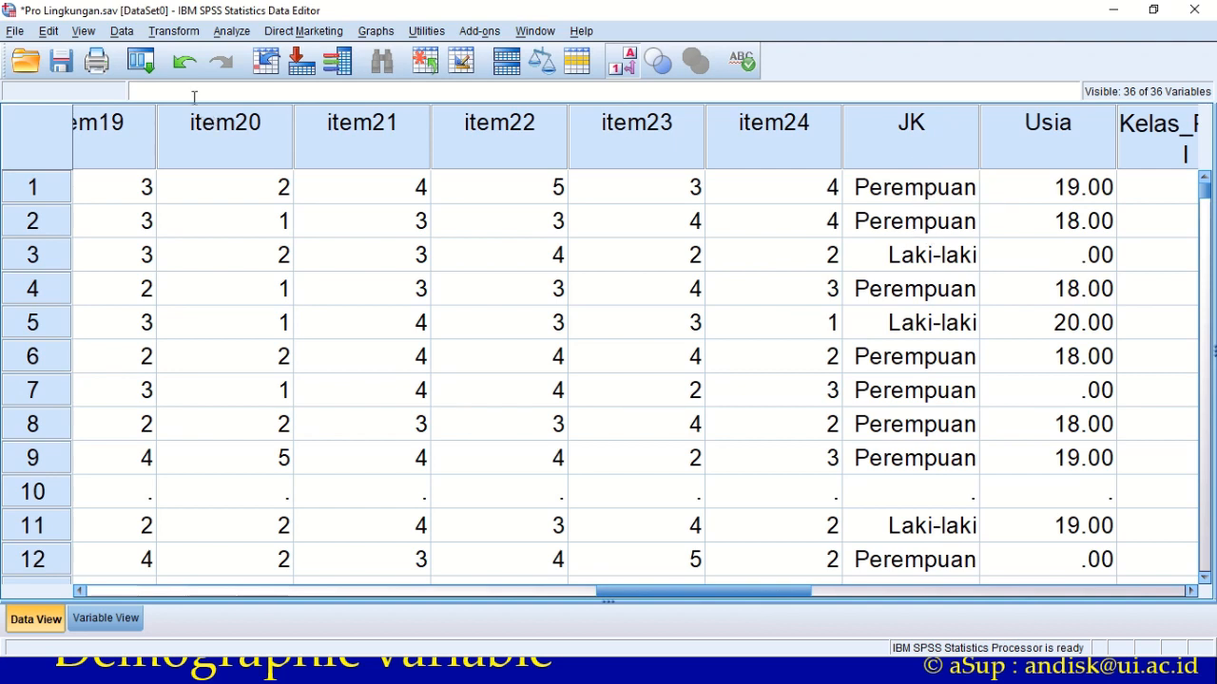
pyautogui.click(635, 66)
pyautogui.click(634, 66)
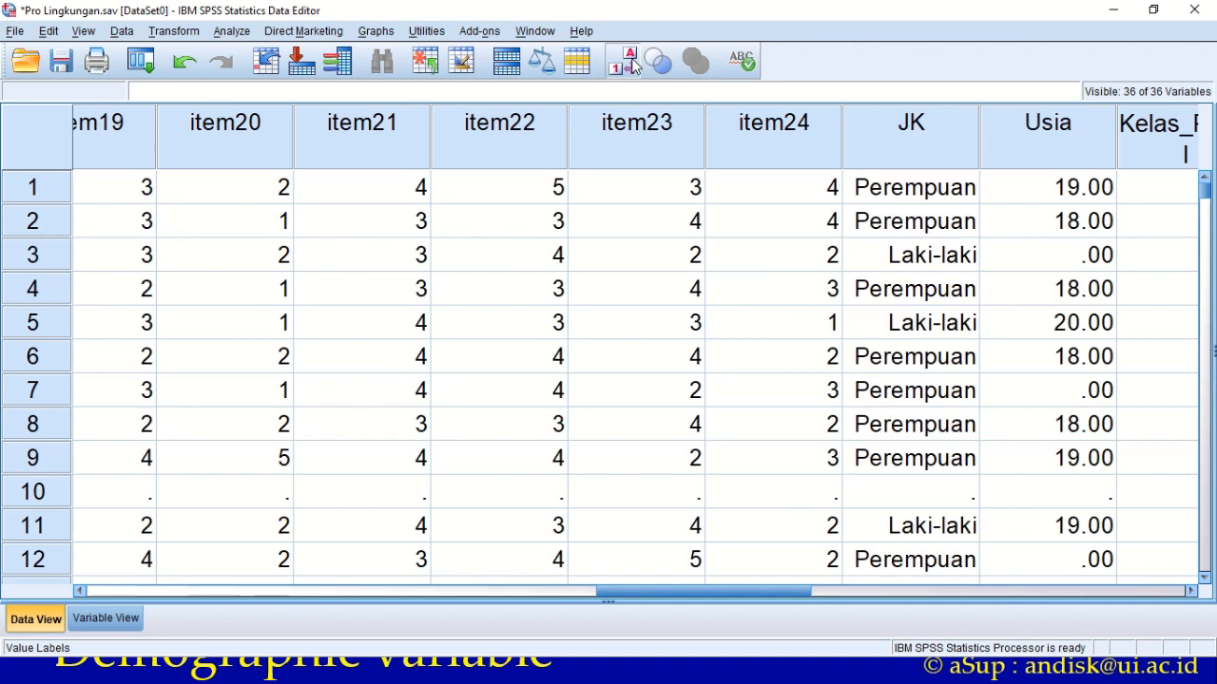
pyautogui.click(635, 66)
pyautogui.click(635, 66)
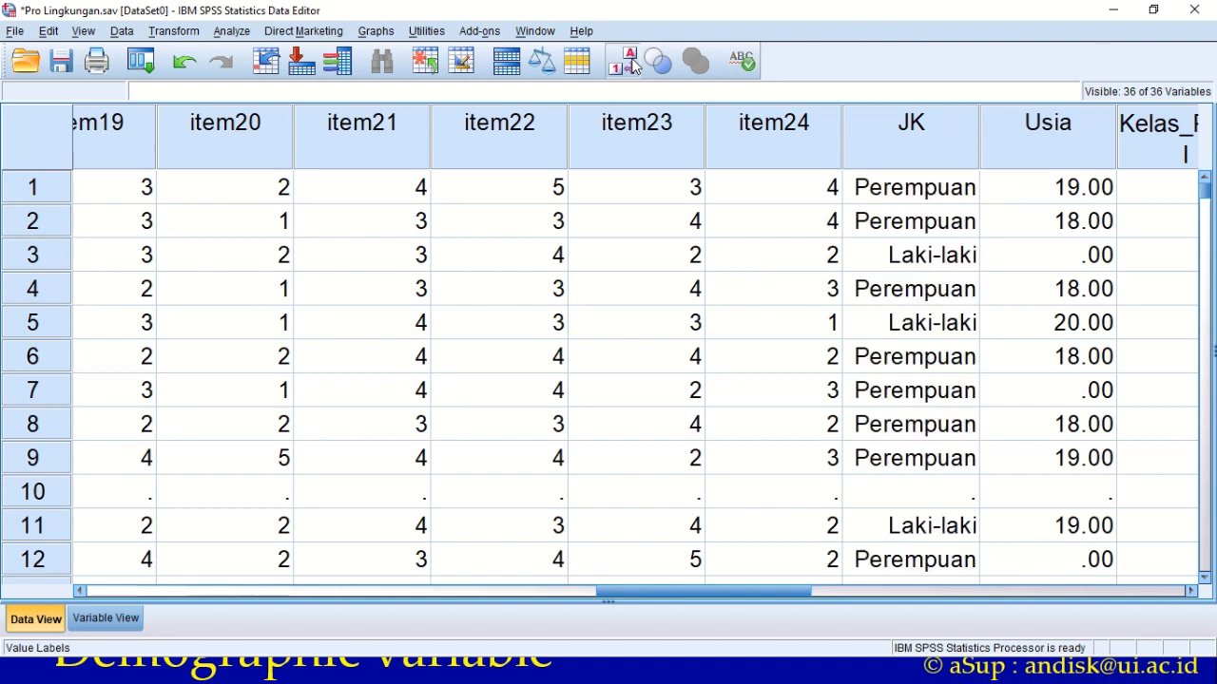
# - Turn the display of value labels off and back on
pyautogui.click(98, 32)
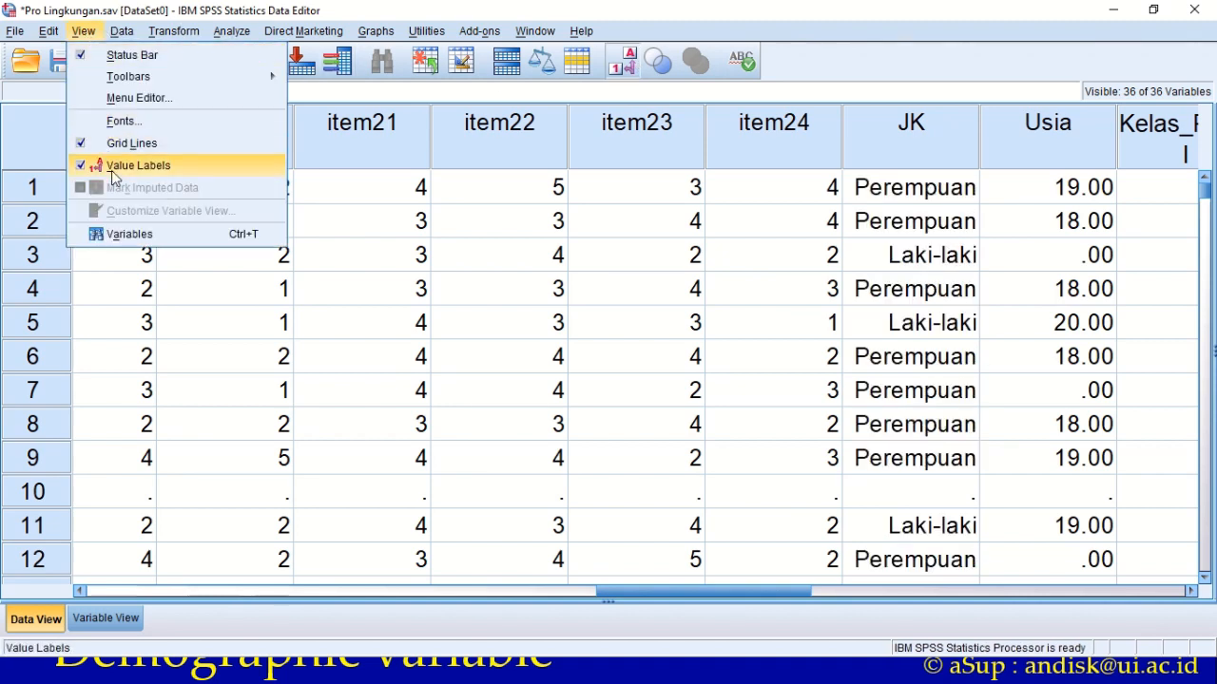
pyautogui.click(113, 173)
pyautogui.click(87, 31)
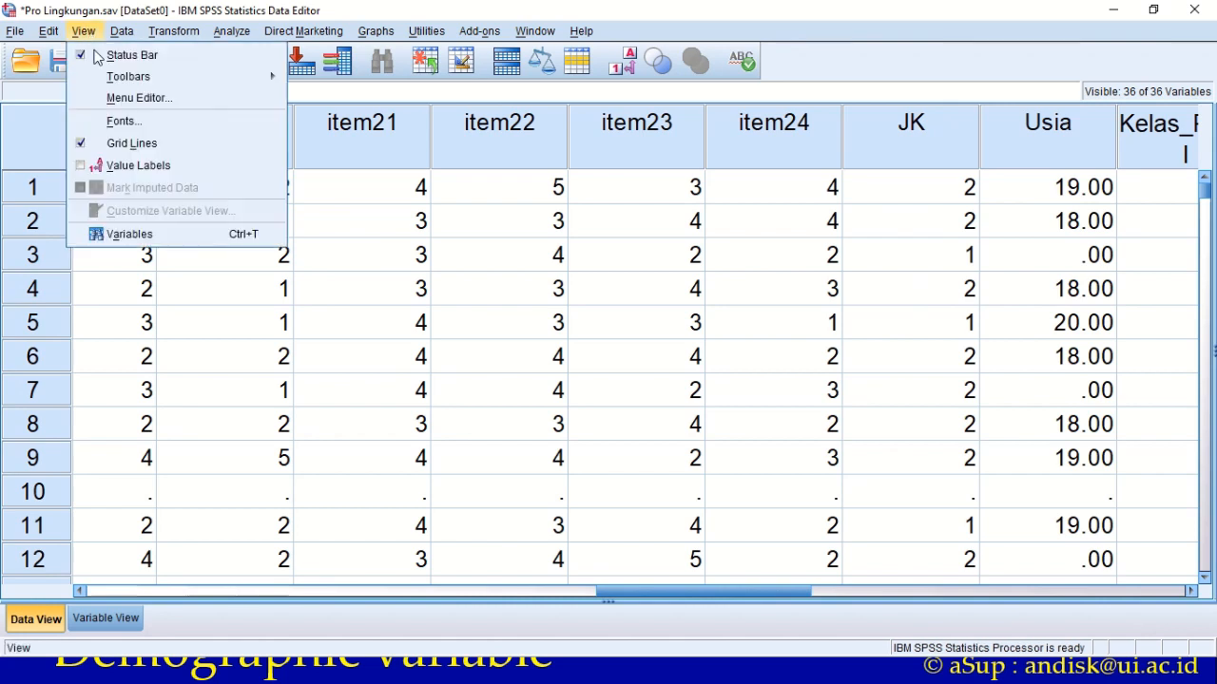
pyautogui.click(136, 167)
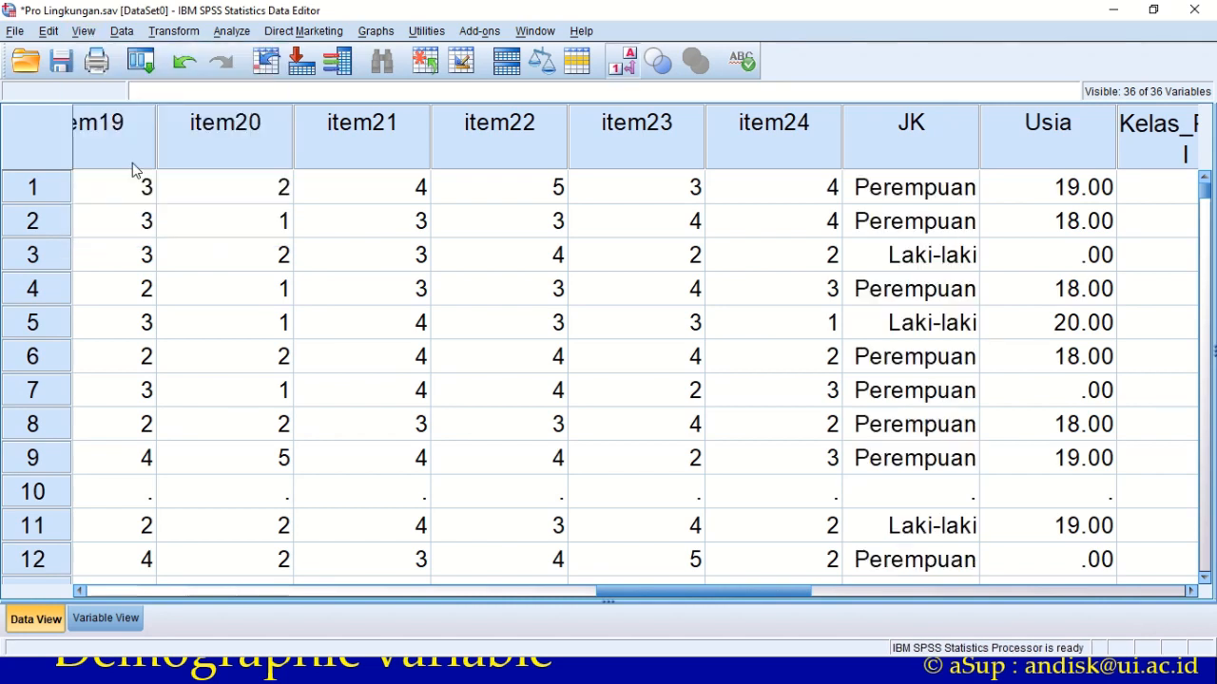
# - Check the Usia entries for cases 1 and 3, and change the Usia variable's type to String
pyautogui.click(1048, 163)
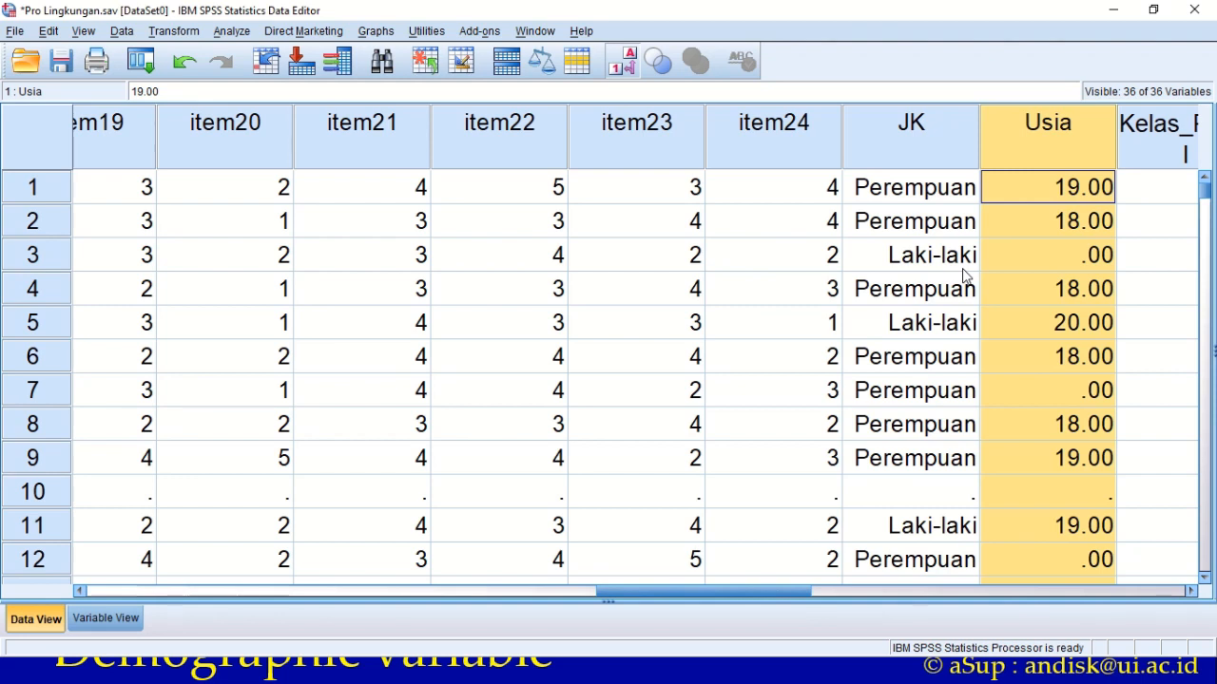
pyautogui.click(1036, 255)
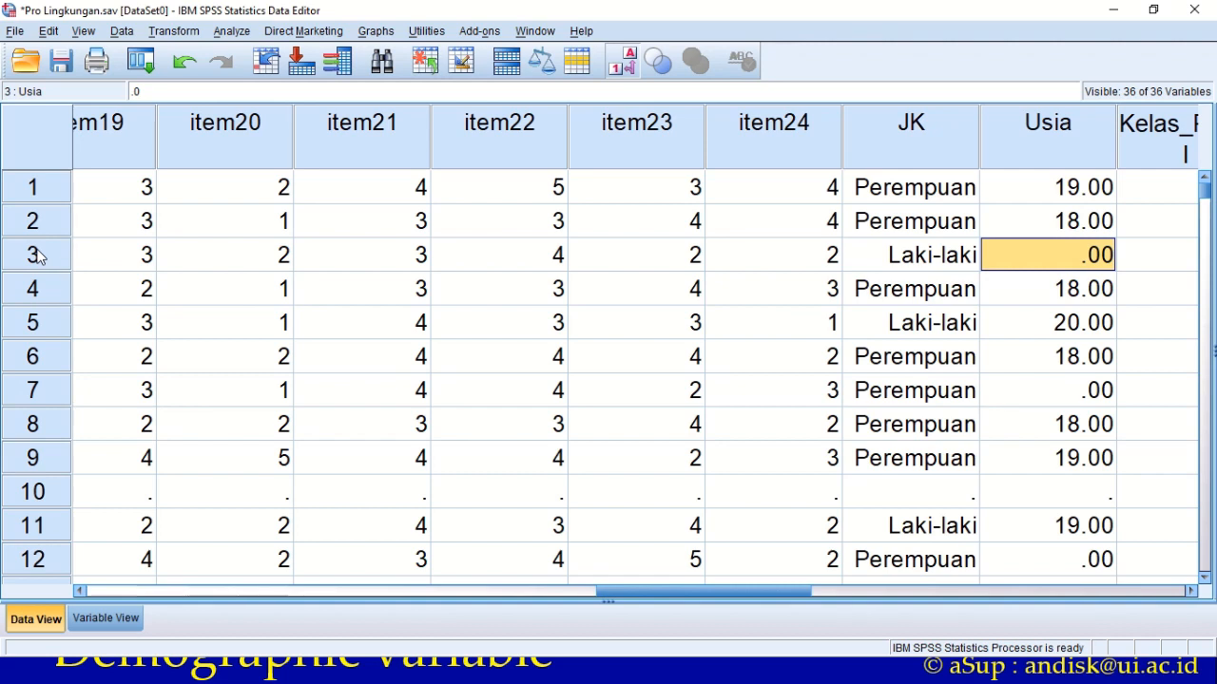
pyautogui.click(1050, 198)
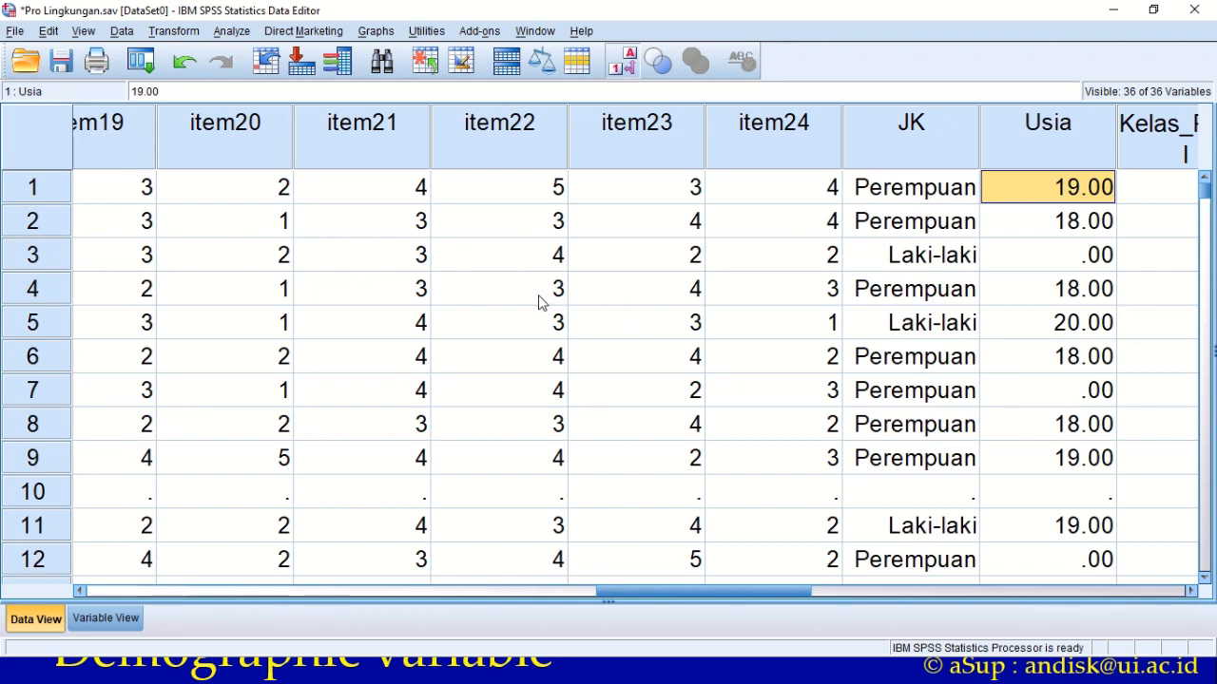
pyautogui.click(1017, 254)
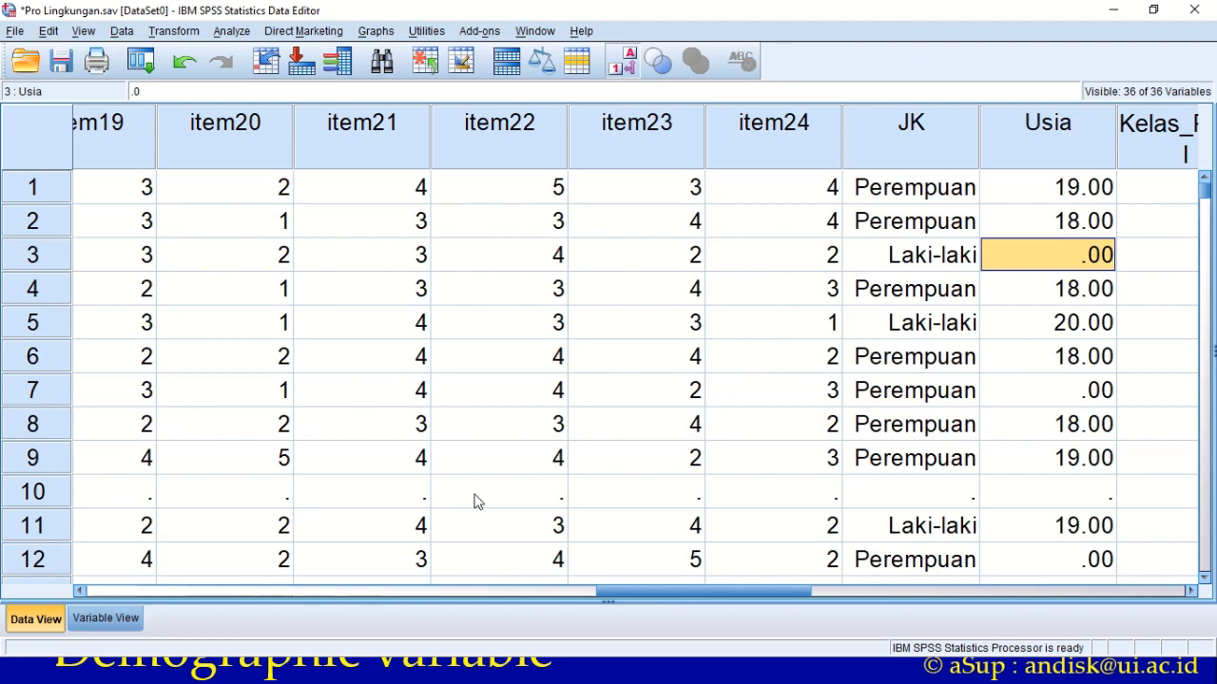
pyautogui.click(110, 617)
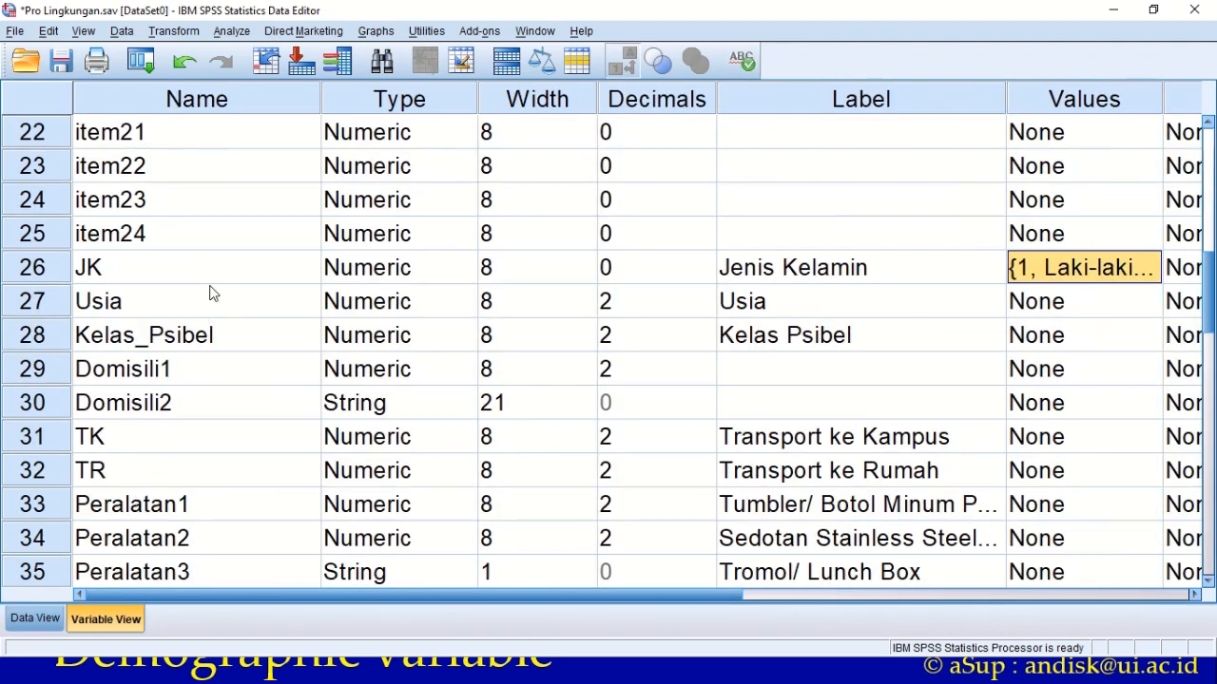
pyautogui.click(397, 309)
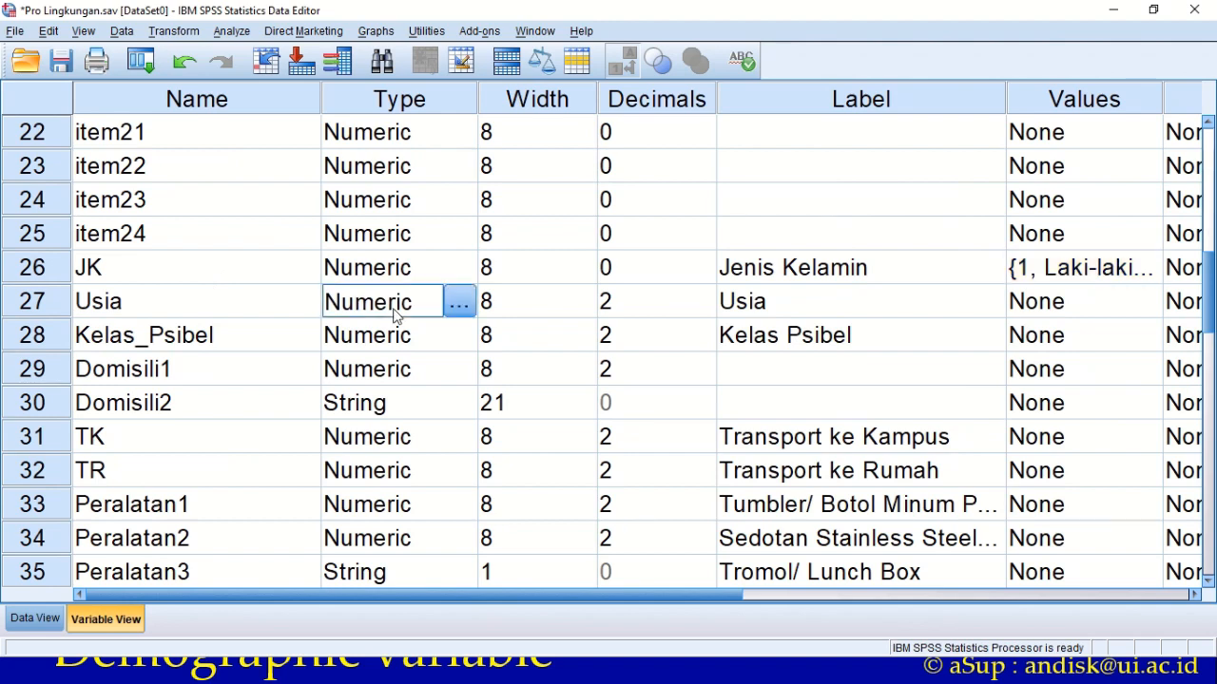
pyautogui.click(458, 304)
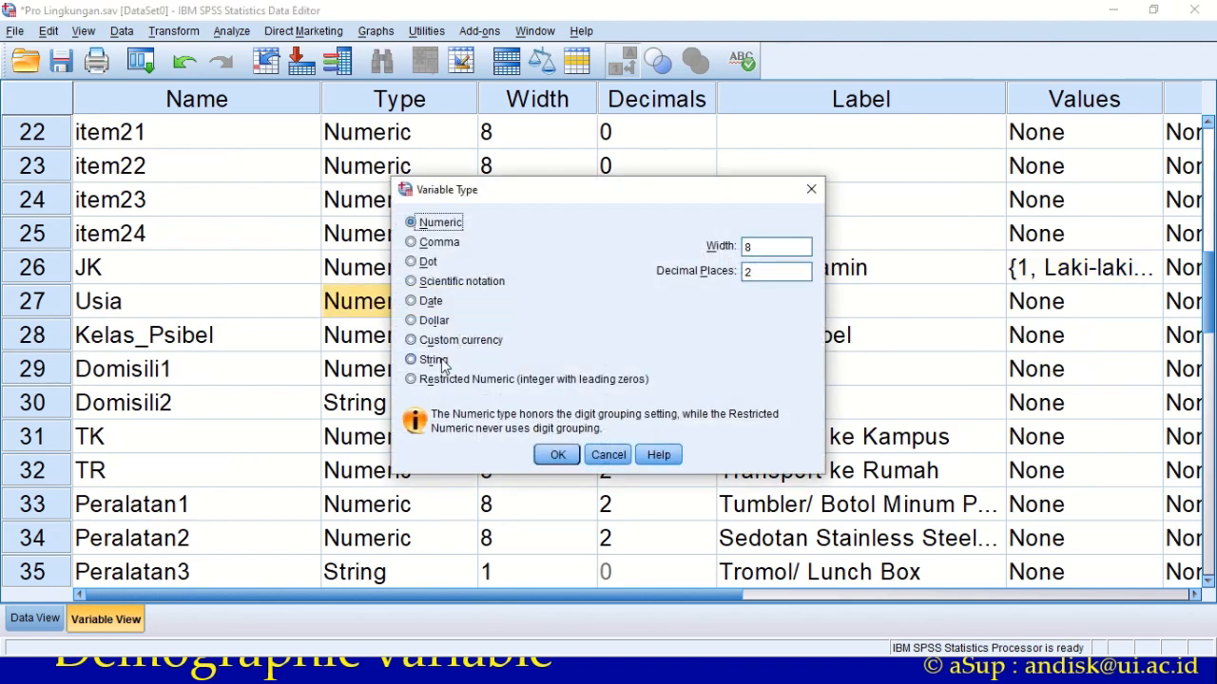
pyautogui.click(443, 362)
pyautogui.click(554, 454)
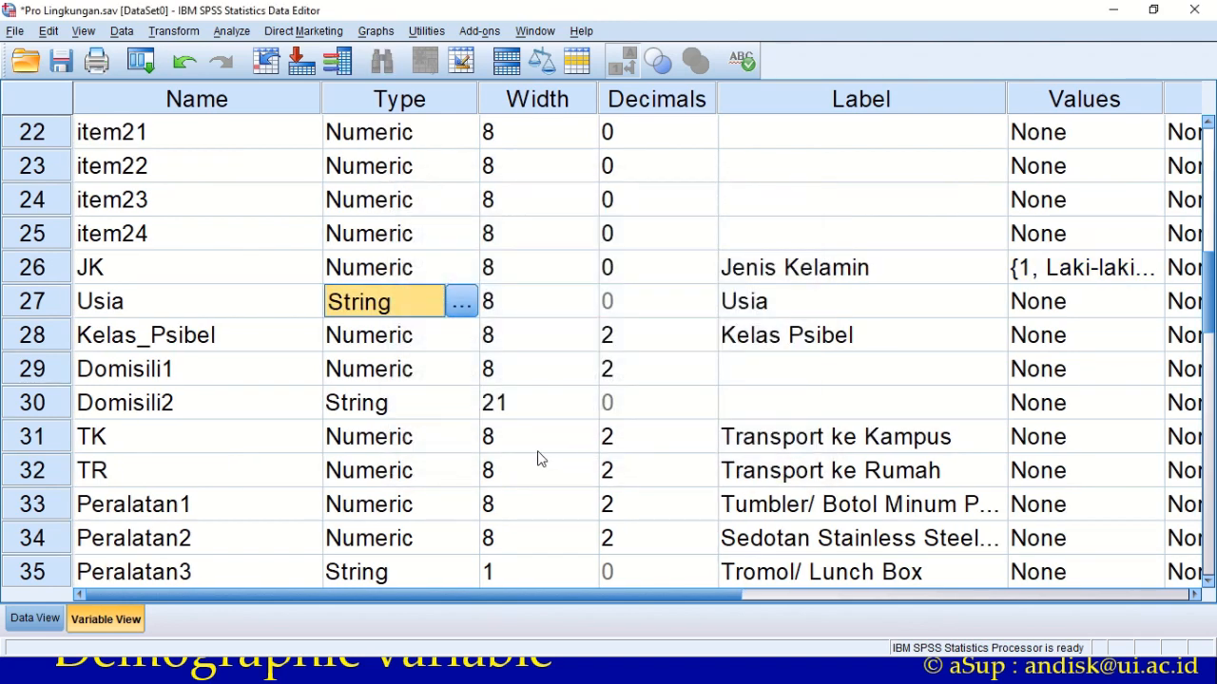
# - Show the case data, switch to the Excel raw data and copy all Usia ages from cell AA4 downward
pyautogui.click(34, 619)
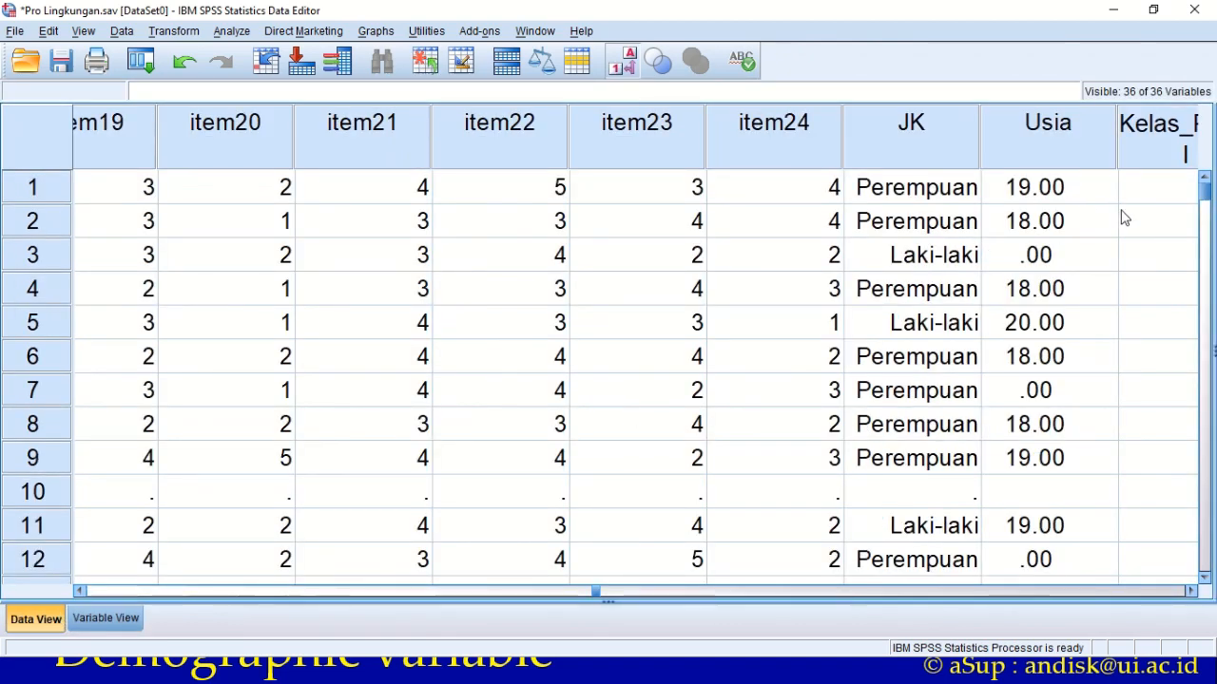
pyautogui.click(1057, 150)
pyautogui.hotkey('alt', 'Tab')
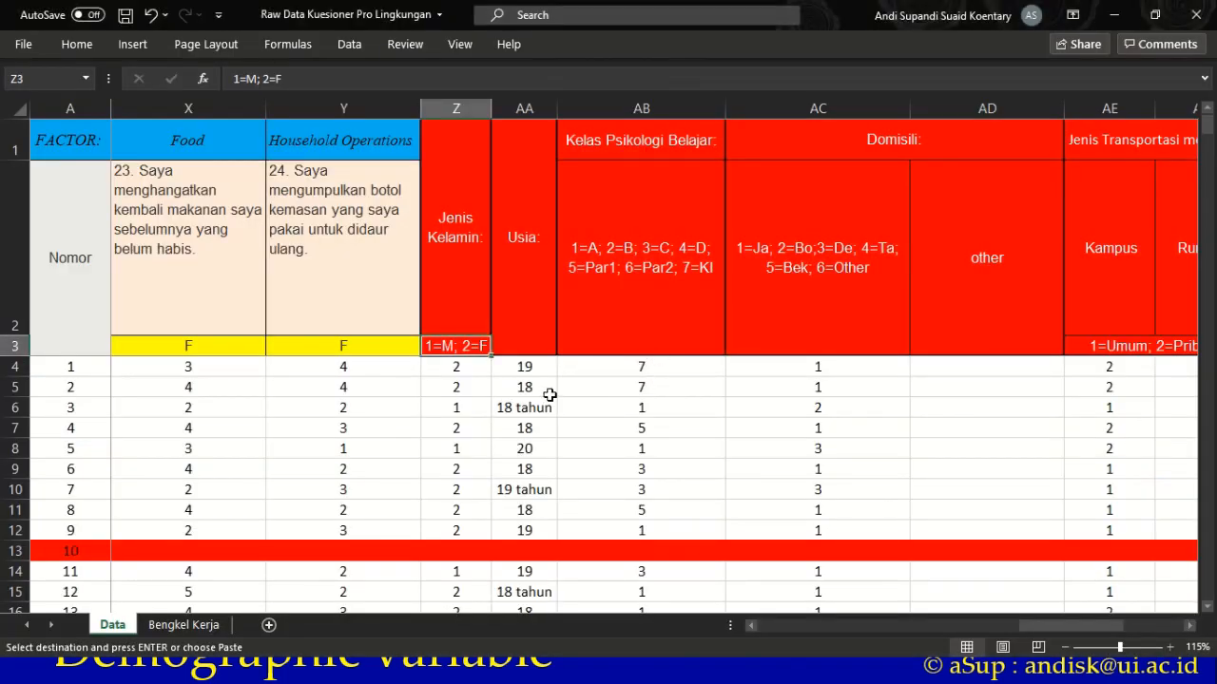
pyautogui.click(547, 391)
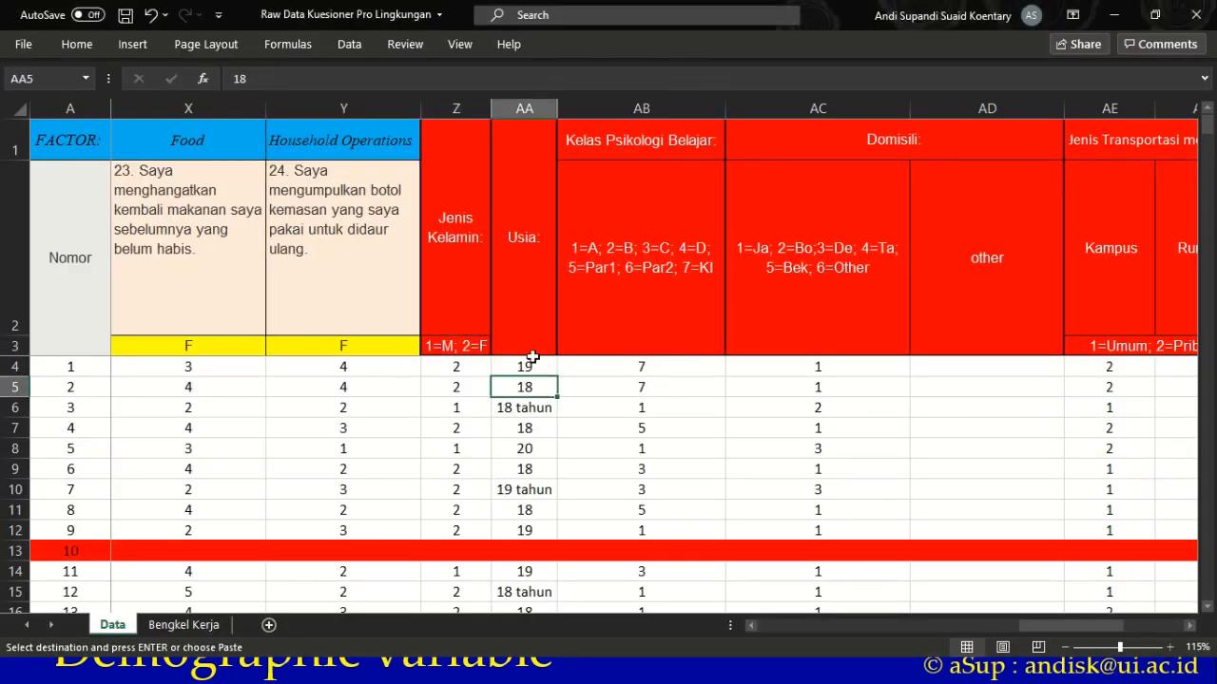
pyautogui.click(537, 408)
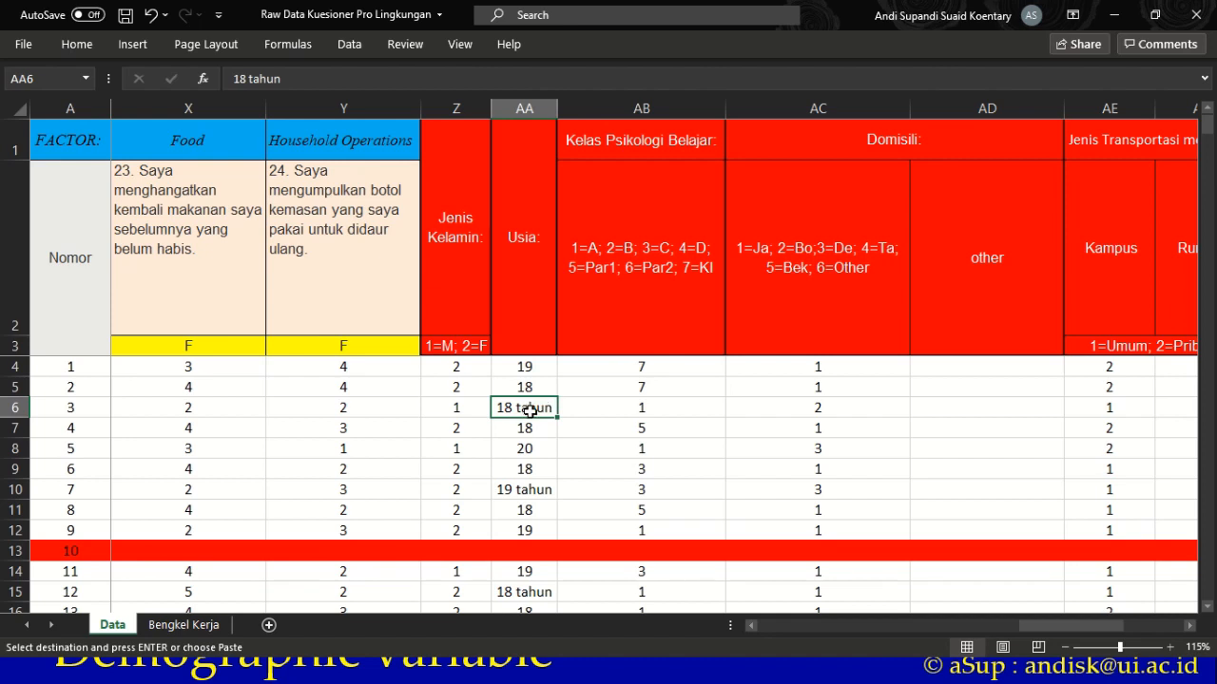
pyautogui.click(532, 366)
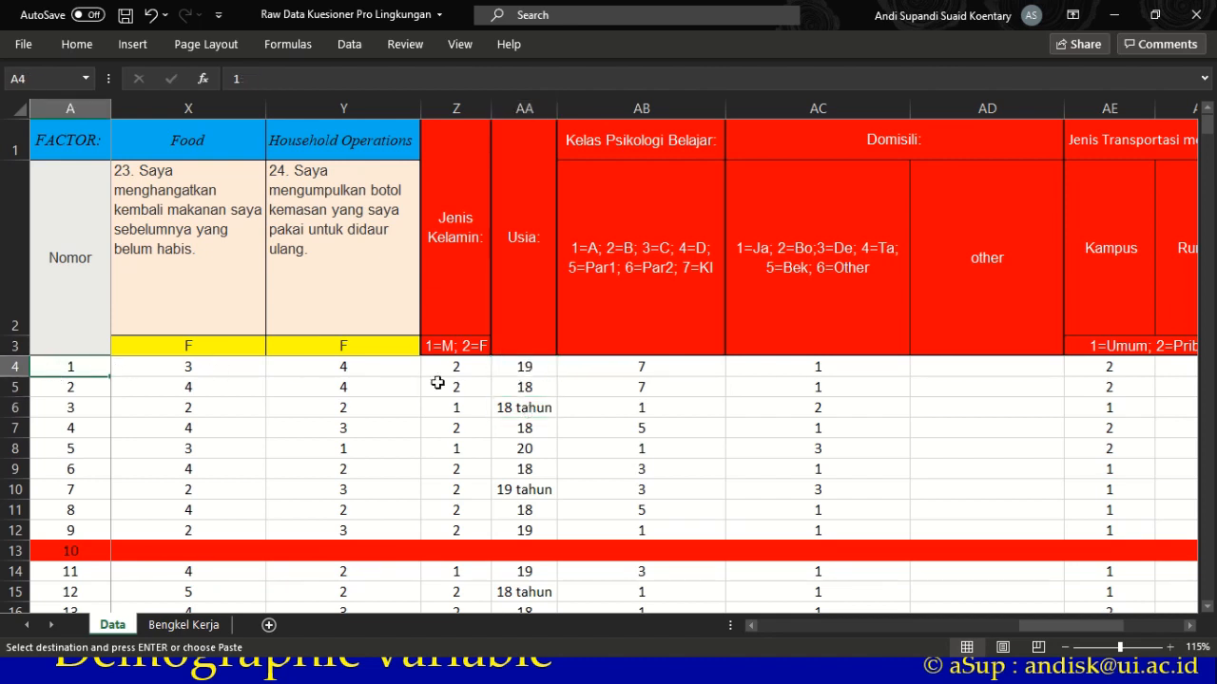
pyautogui.moveTo(525, 366); pyautogui.dragTo(548, 565)
pyautogui.scroll(1, 589, 500)
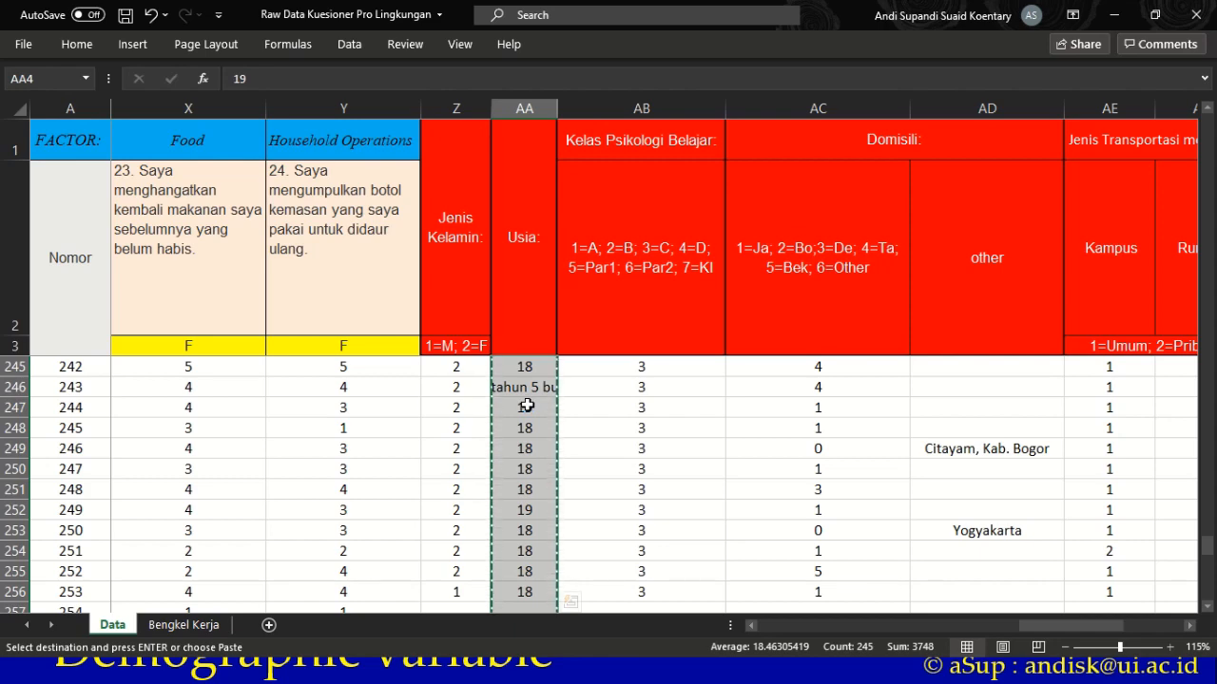
# - Switch to SPSS and paste the copied ages into the Usia column starting at case 1
pyautogui.hotkey('alt', 'Tab')
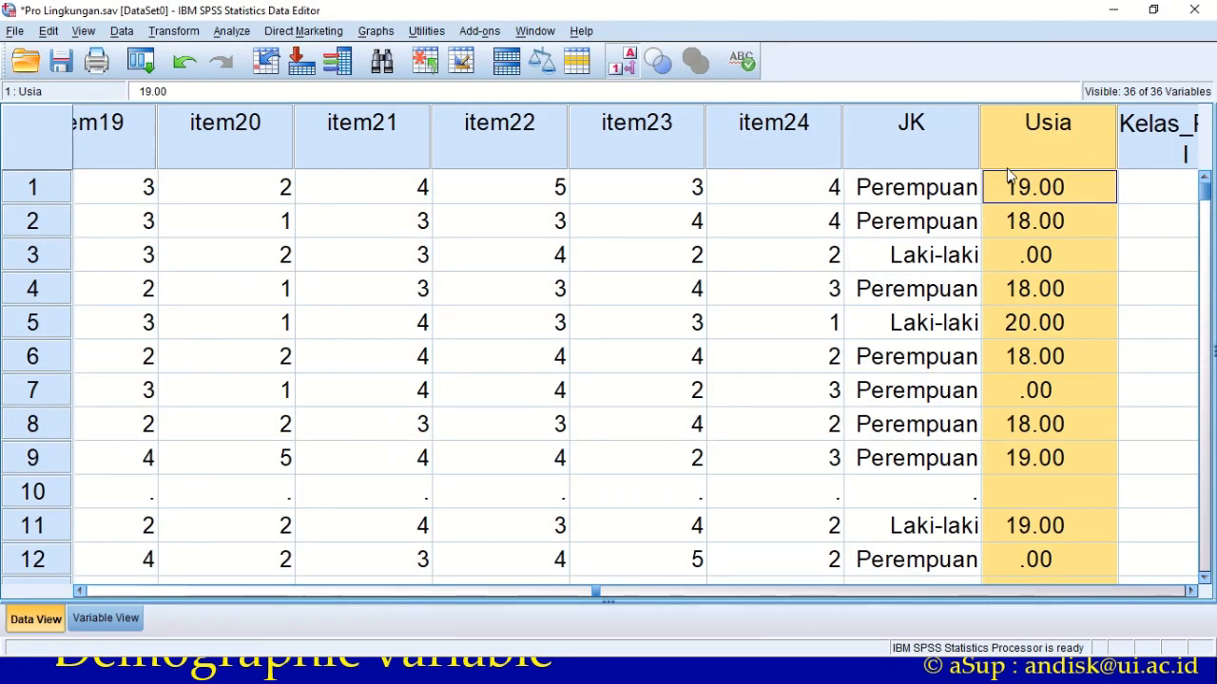
pyautogui.click(1041, 187)
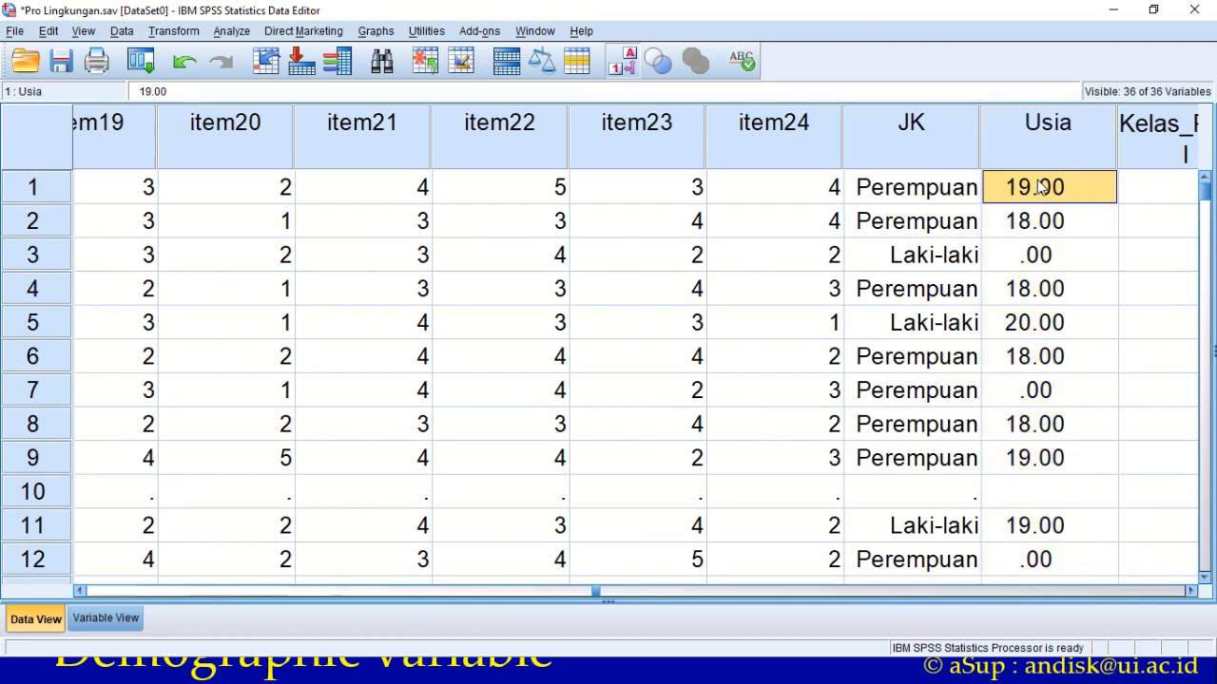
pyautogui.hotkey('ctrl', 'v')
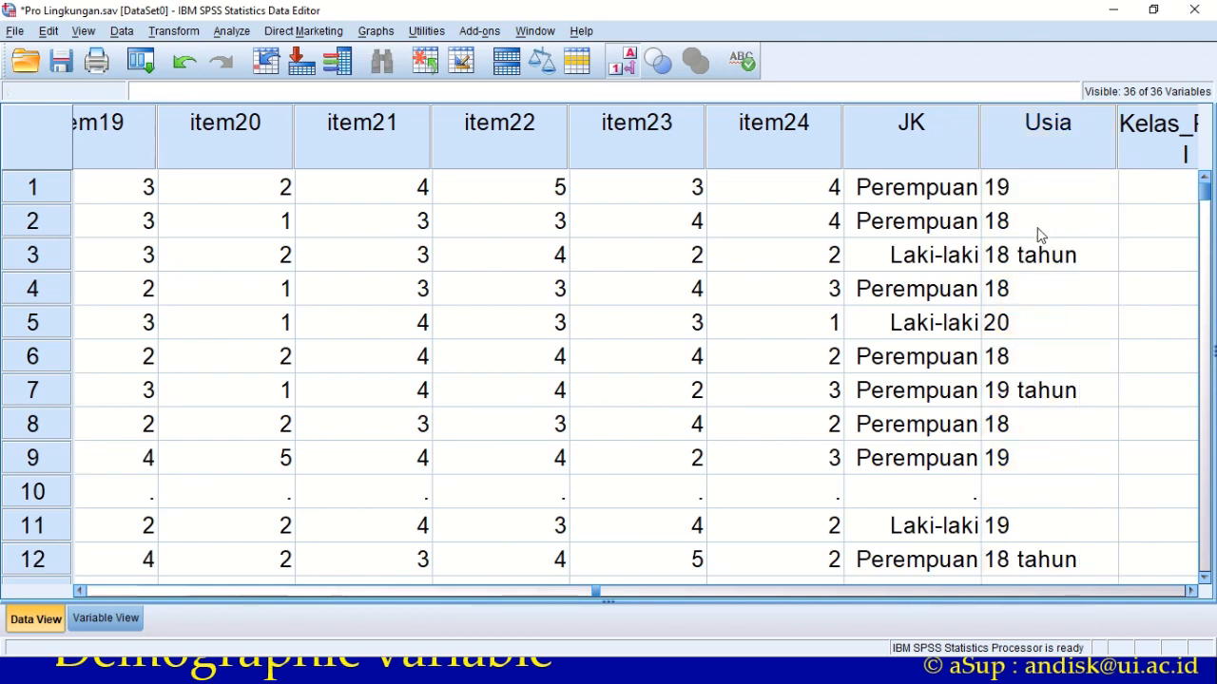
pyautogui.click(1019, 260)
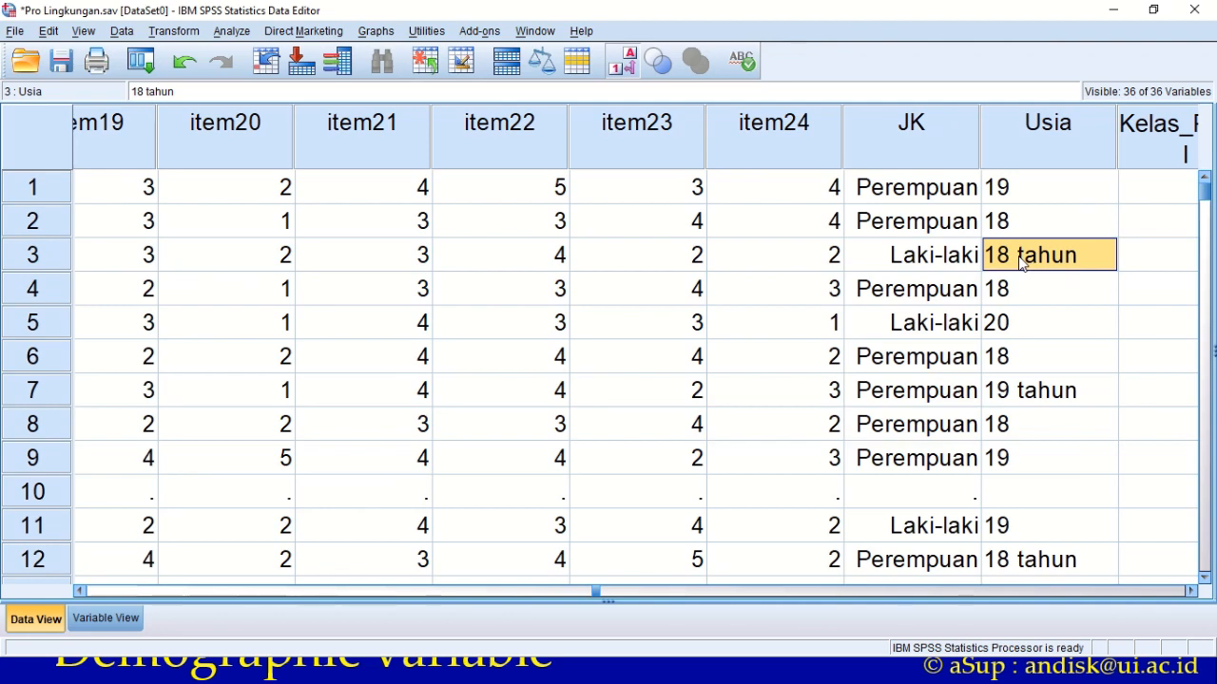
# - Switch to Excel and remove the word tahun from the age in cell AA6, leaving 18
pyautogui.hotkey('alt', 'Tab')
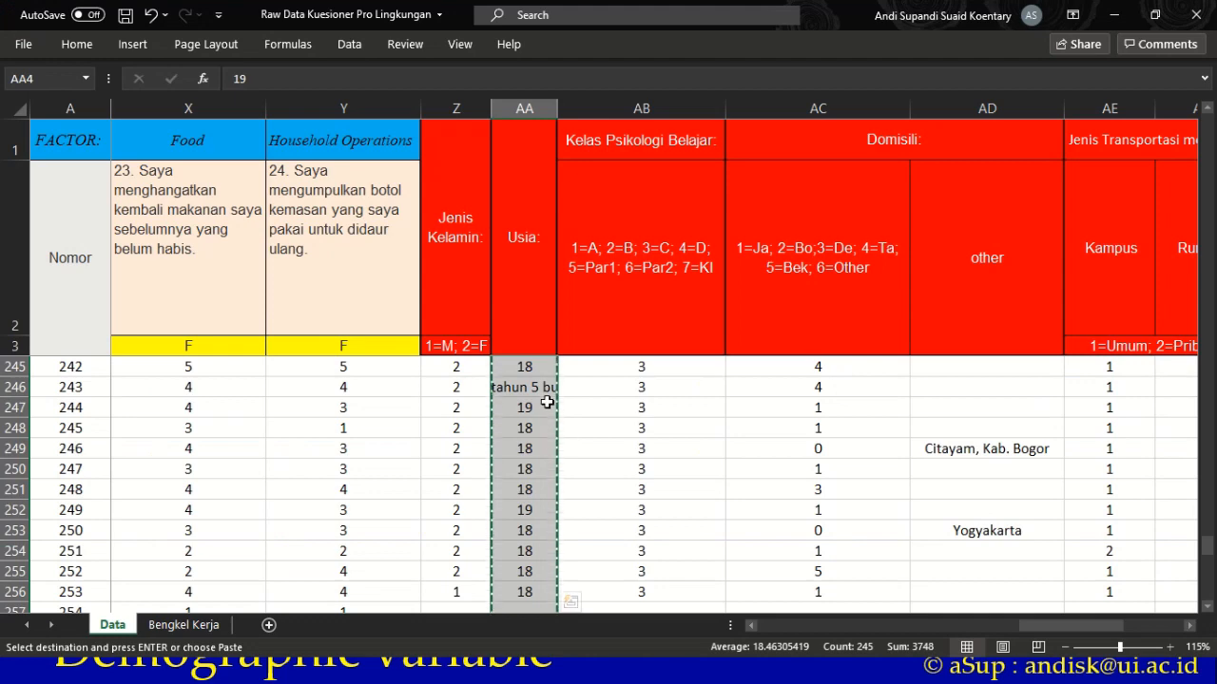
pyautogui.click(541, 186)
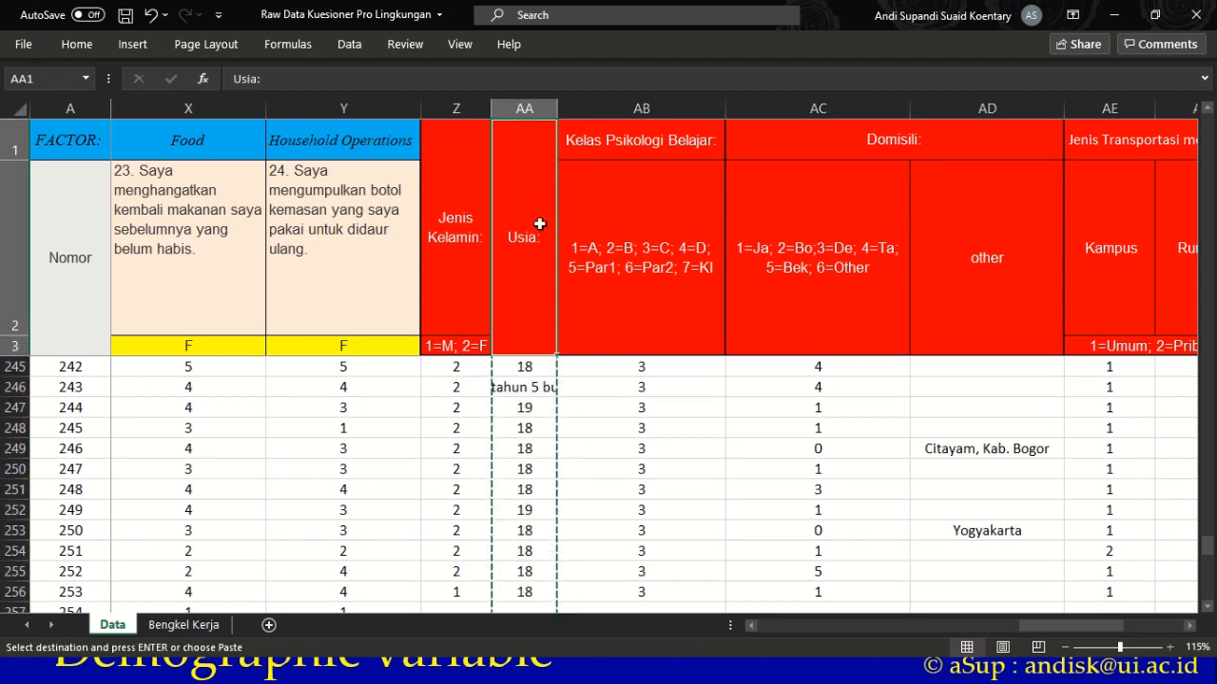
pyautogui.keyDown('ctrl'); pyautogui.scroll(2, 541, 279); pyautogui.keyUp('ctrl')
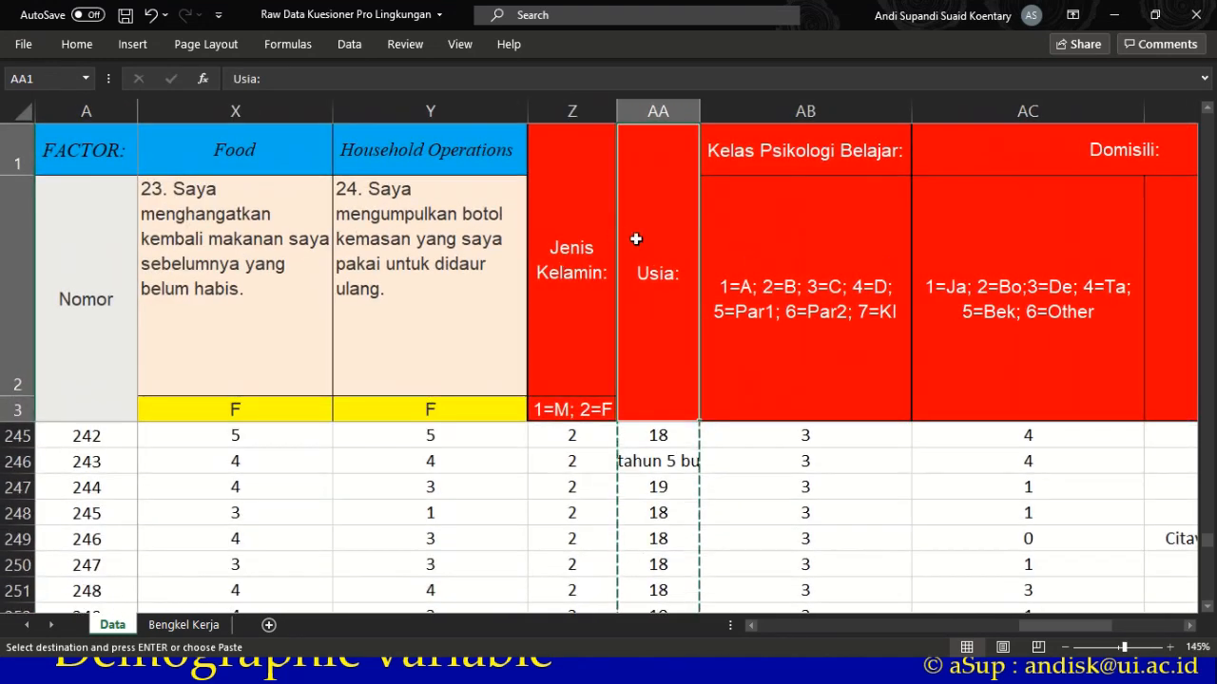
pyautogui.click(572, 409)
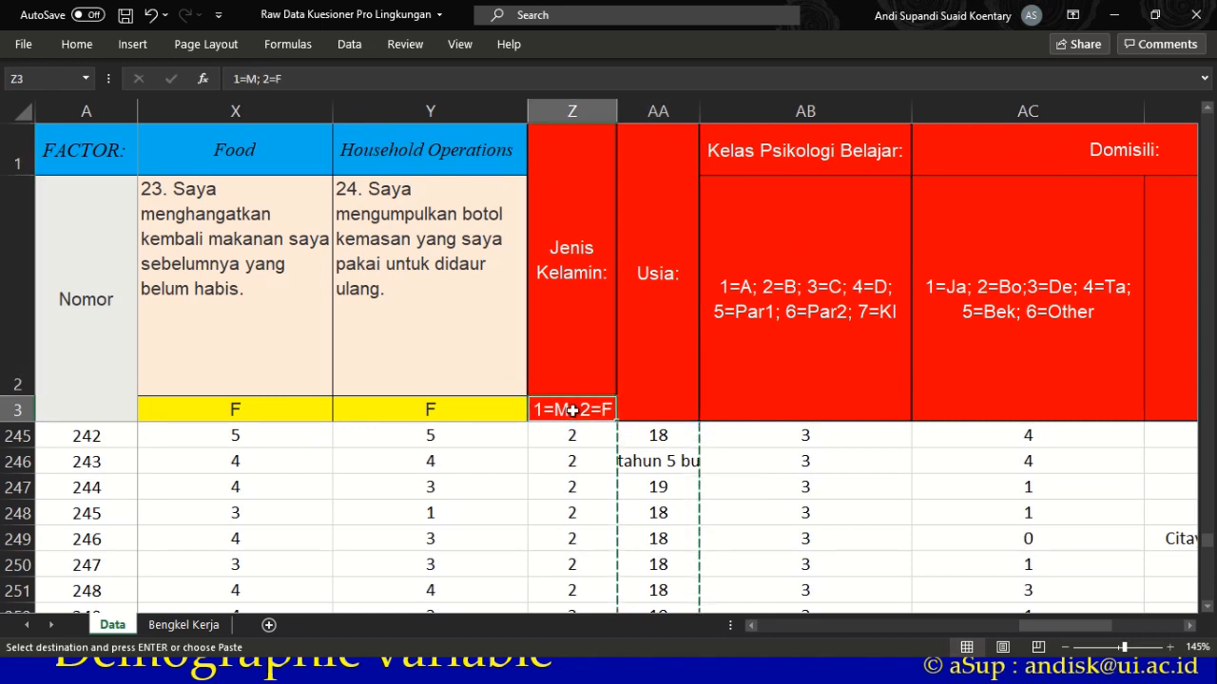
pyautogui.press('Down')
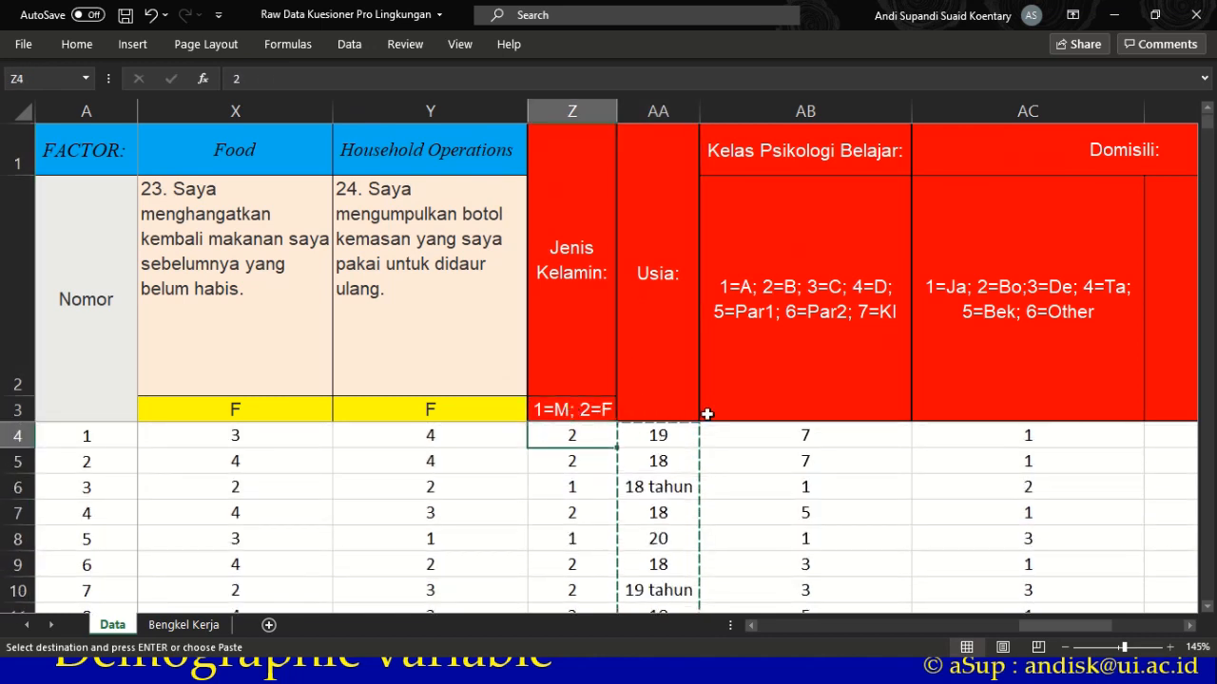
pyautogui.click(664, 486)
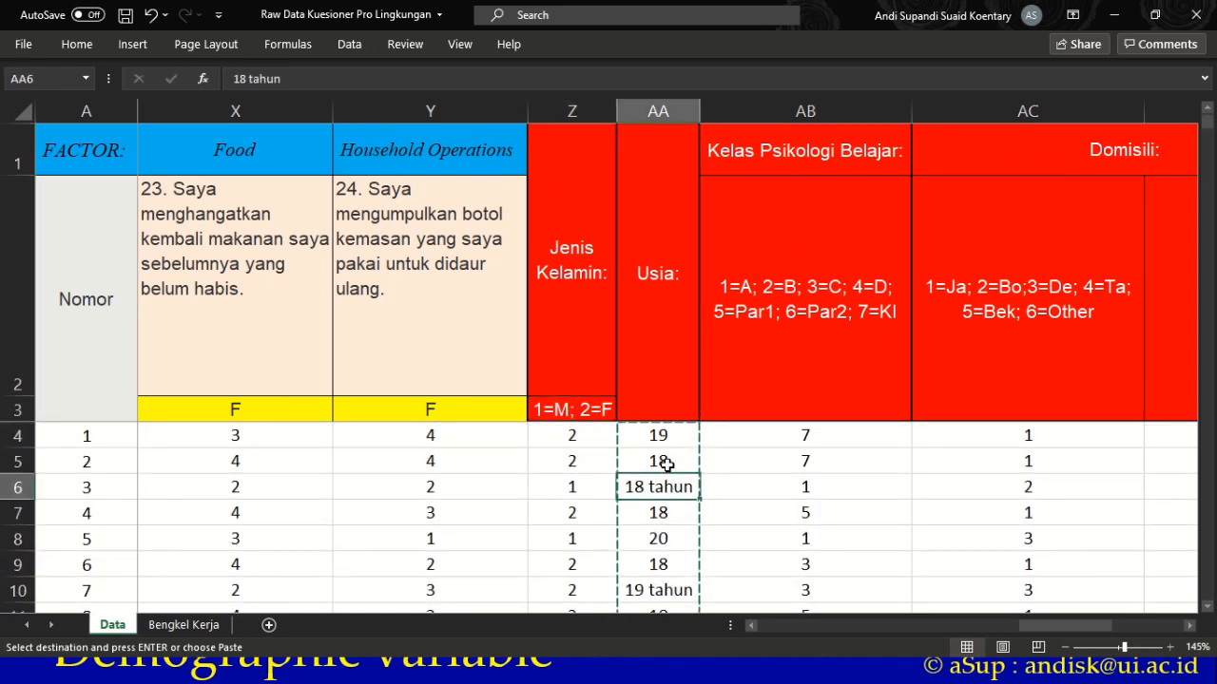
pyautogui.click(288, 79)
pyautogui.press('BackSpace')
pyautogui.press('BackSpace')
pyautogui.press('BackSpace')
pyautogui.press('BackSpace')
pyautogui.press('BackSpace')
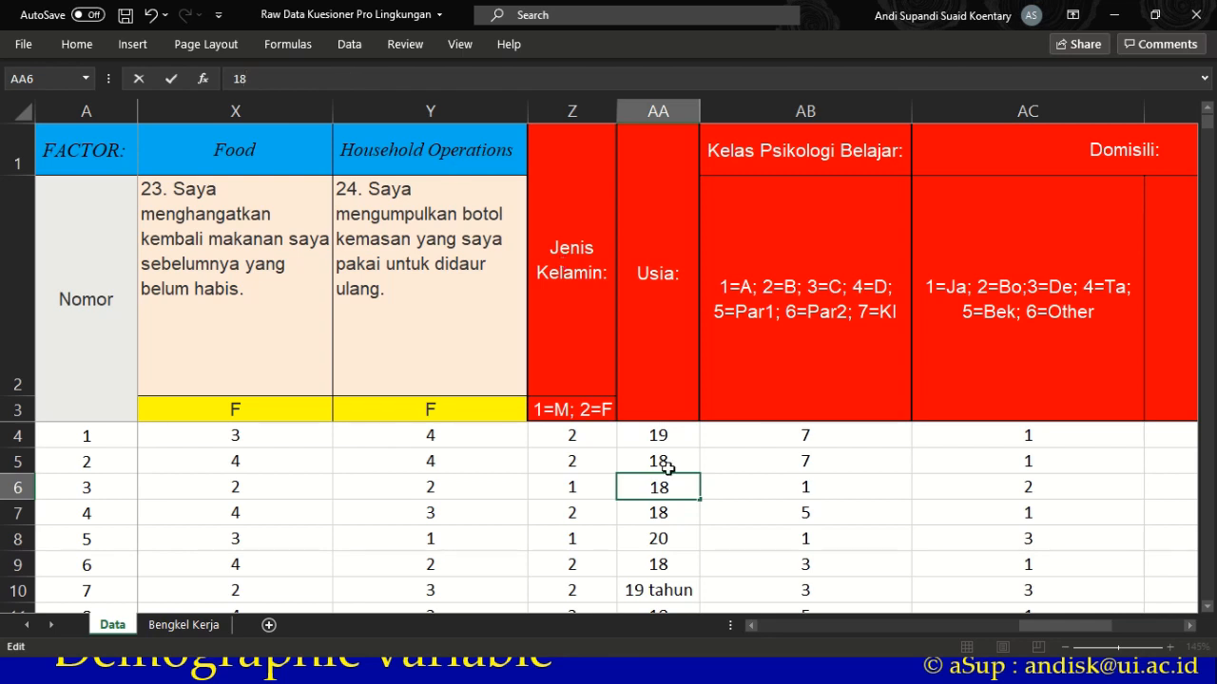
pyautogui.press('Return')
# - Remove the word tahun from the age in cell AA10, leaving 19
pyautogui.click(644, 587)
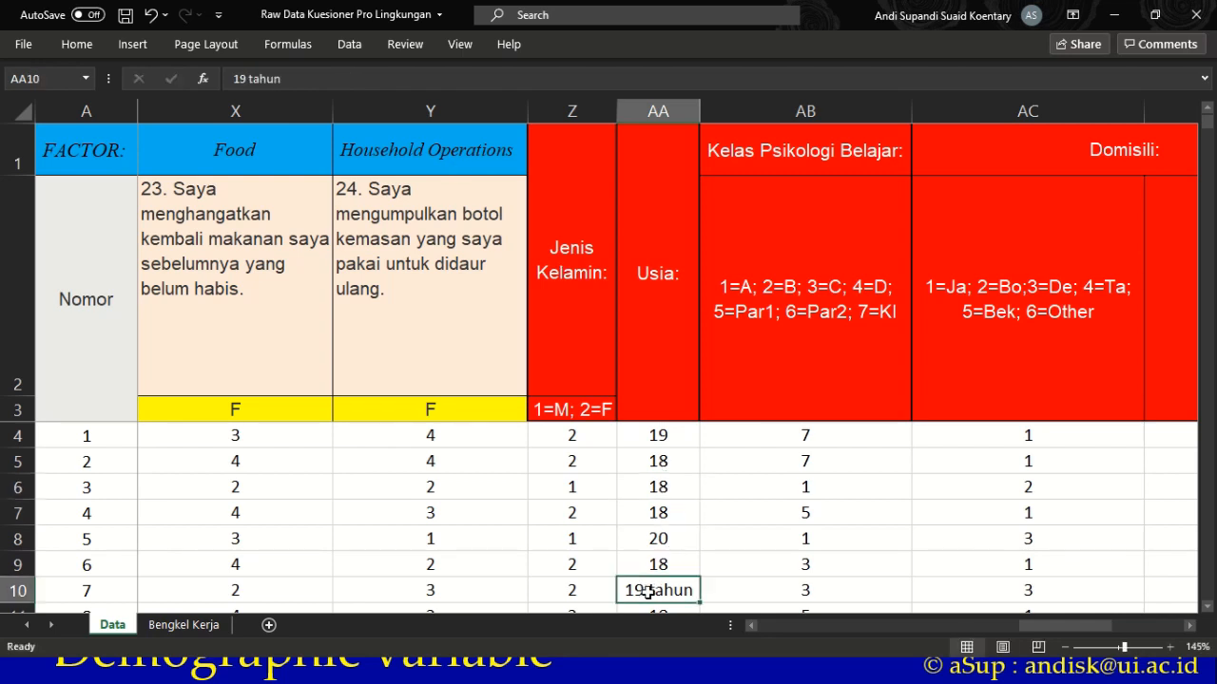
pyautogui.click(411, 81)
pyautogui.press('BackSpace')
pyautogui.press('BackSpace')
pyautogui.press('BackSpace')
pyautogui.press('BackSpace')
pyautogui.press('BackSpace')
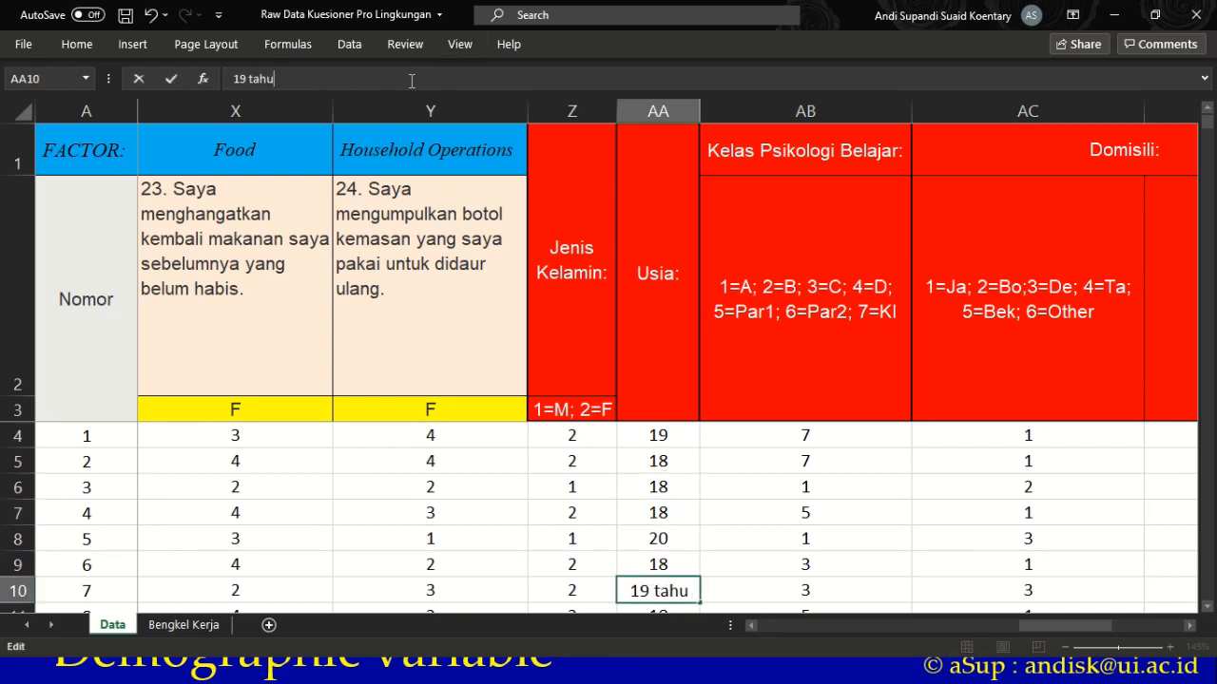
pyautogui.click(678, 537)
# - Remove the word tahun from the age in cell AA15, leaving 18
pyautogui.scroll(-2, 680, 536)
pyautogui.scroll(-1, 680, 532)
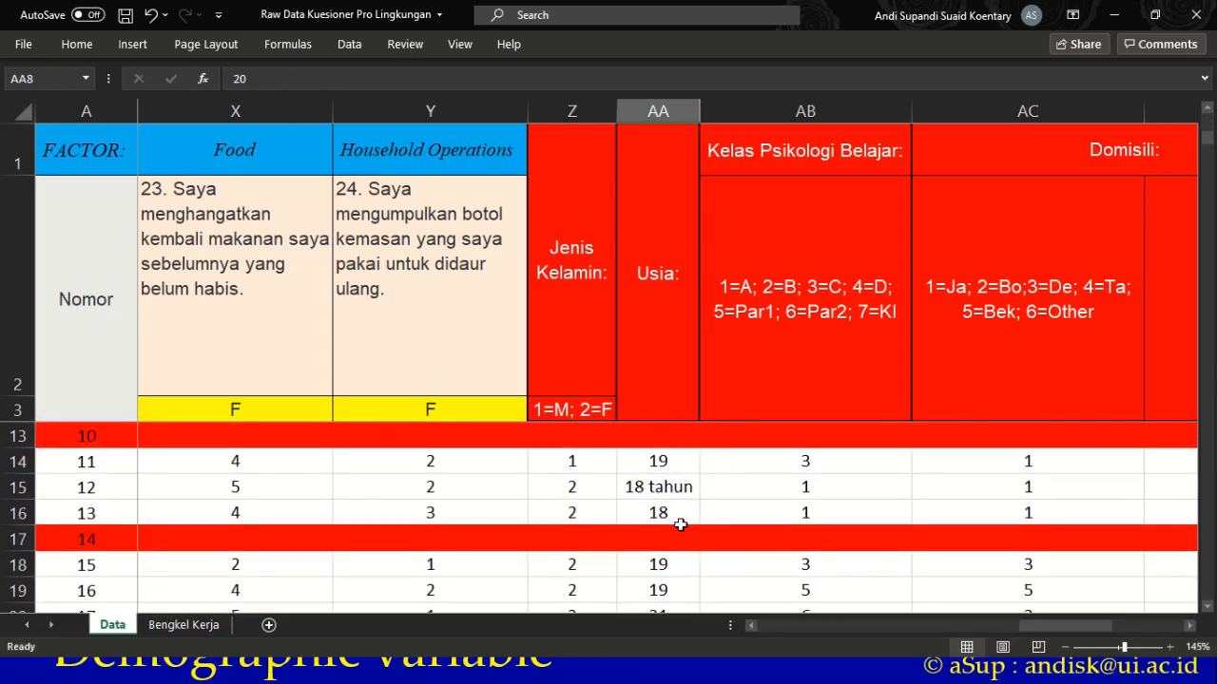
pyautogui.click(673, 486)
pyautogui.click(412, 79)
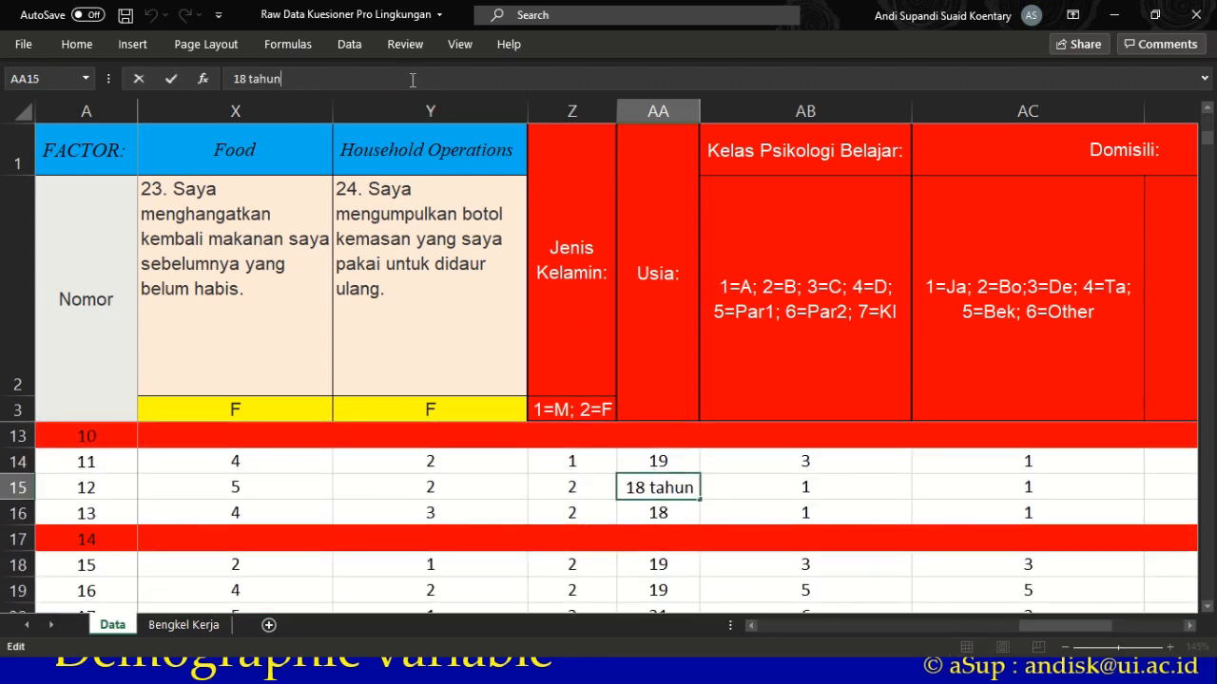
pyautogui.press('BackSpace')
pyautogui.press('BackSpace')
pyautogui.press('BackSpace')
pyautogui.press('BackSpace')
pyautogui.press('BackSpace')
pyautogui.press('BackSpace')
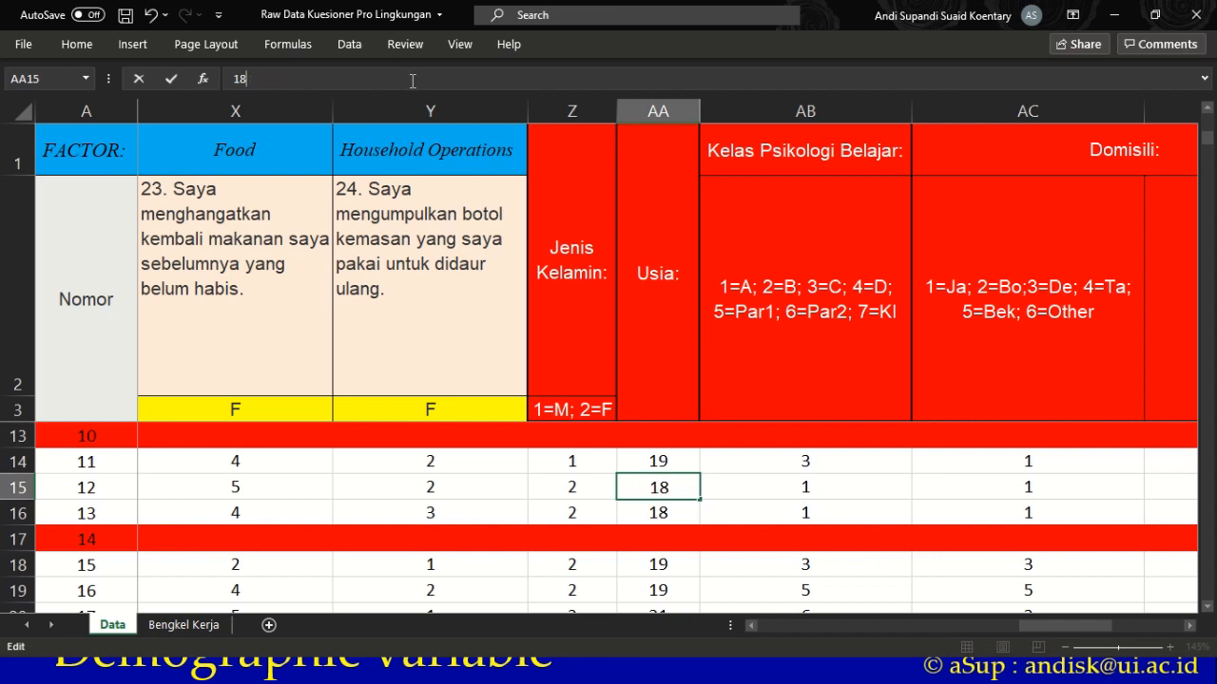
pyautogui.click(660, 525)
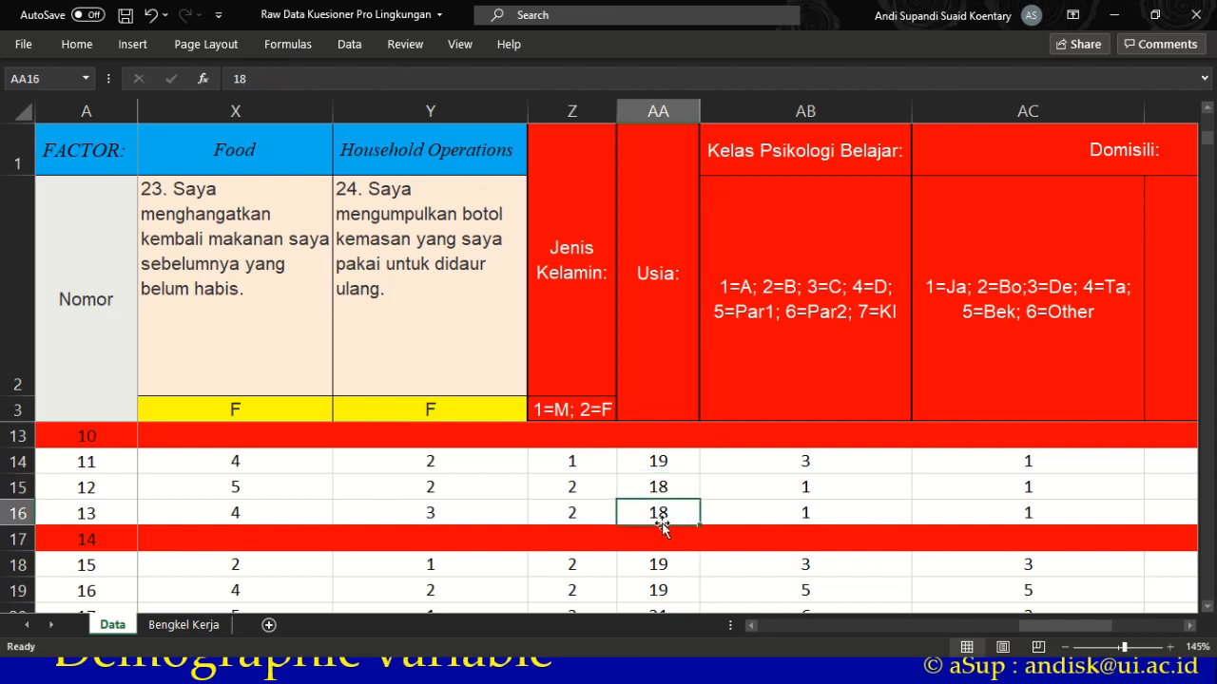
# - Remove the word tahun from the age in cell AA25, leaving 18
pyautogui.press('Down')
pyautogui.press('Down')
pyautogui.press('Down')
pyautogui.press('Down')
pyautogui.press('Down')
pyautogui.press('Down')
pyautogui.press('Down')
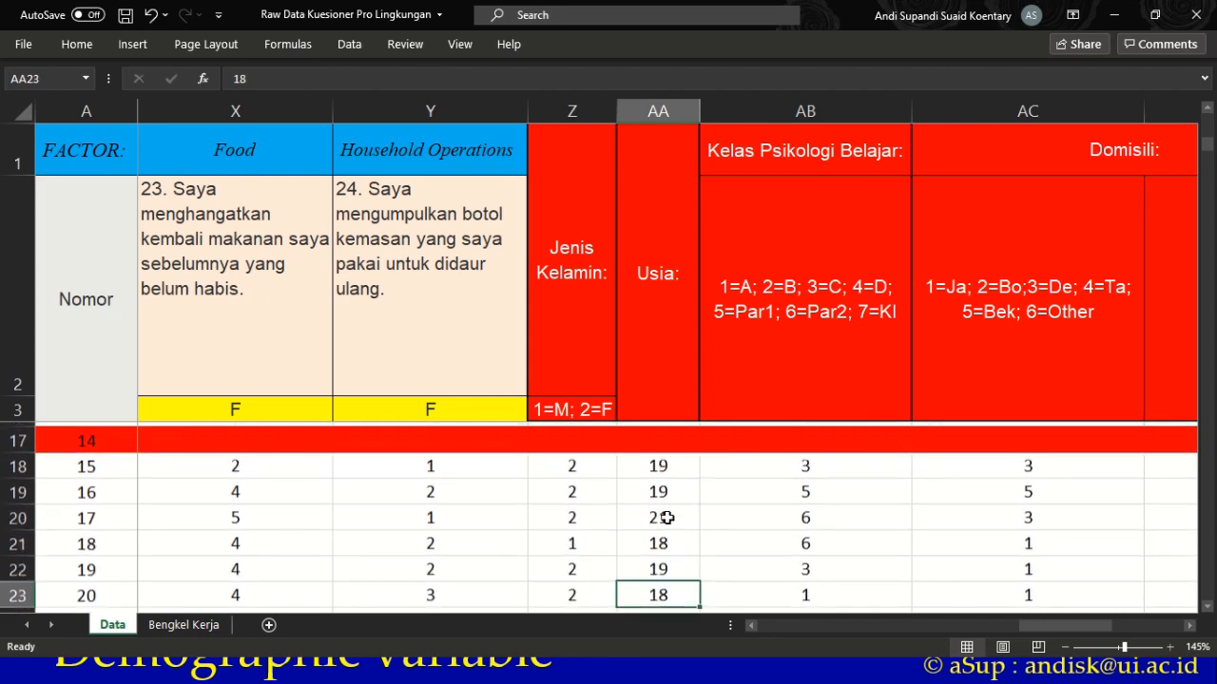
pyautogui.press('Down')
pyautogui.press('Down')
pyautogui.press('Down')
pyautogui.press('Down')
pyautogui.click(650, 539)
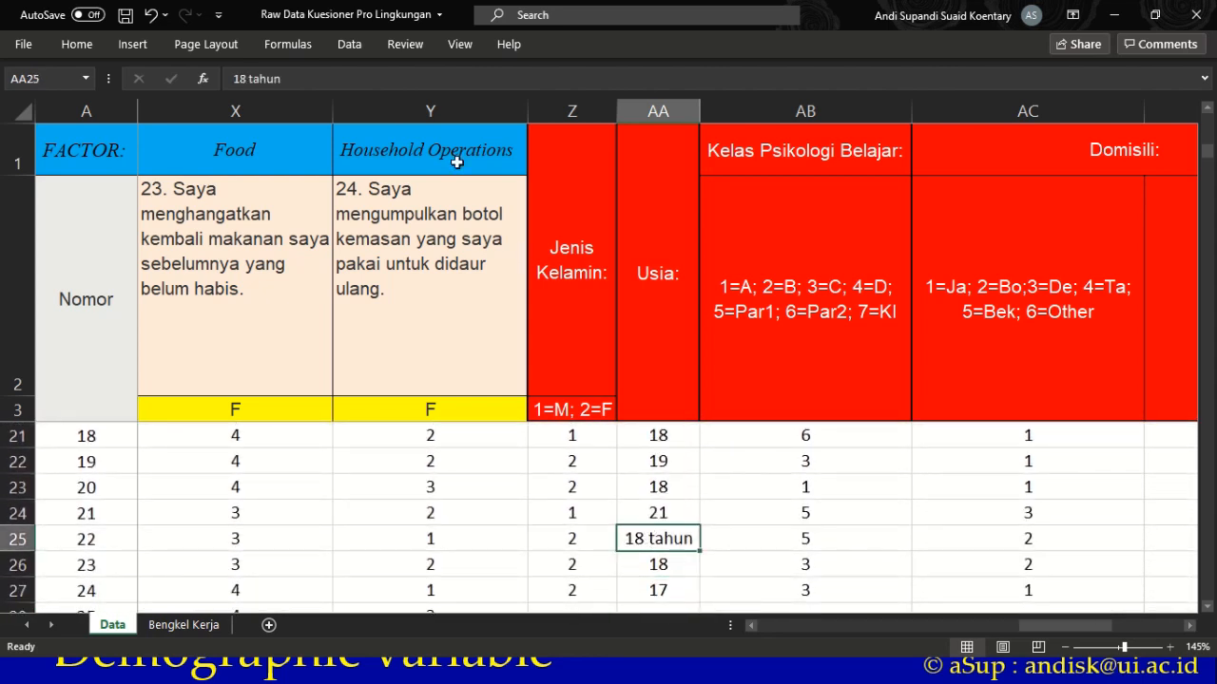
pyautogui.click(381, 75)
pyautogui.press('BackSpace')
pyautogui.press('BackSpace')
pyautogui.press('BackSpace')
pyautogui.press('BackSpace')
pyautogui.press('BackSpace')
pyautogui.press('BackSpace')
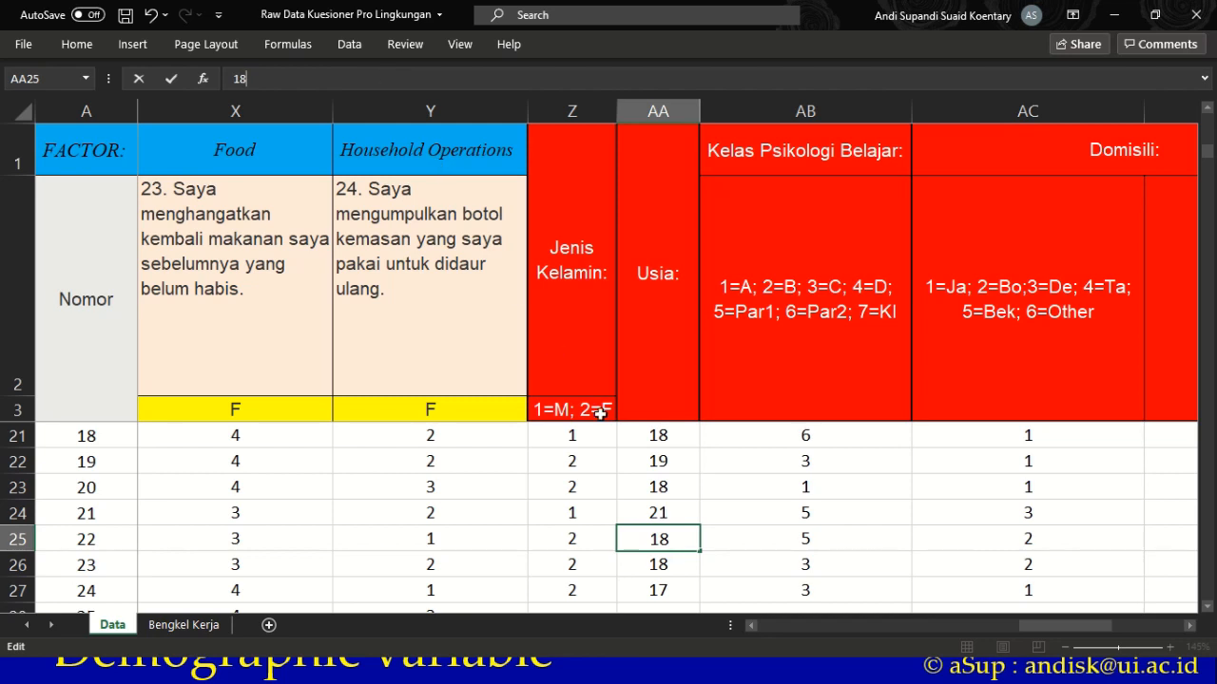
pyautogui.press('Return')
# - Remove the word tahun from the age in cell AA29, leaving 18
pyautogui.scroll(-2, 684, 460)
pyautogui.click(673, 485)
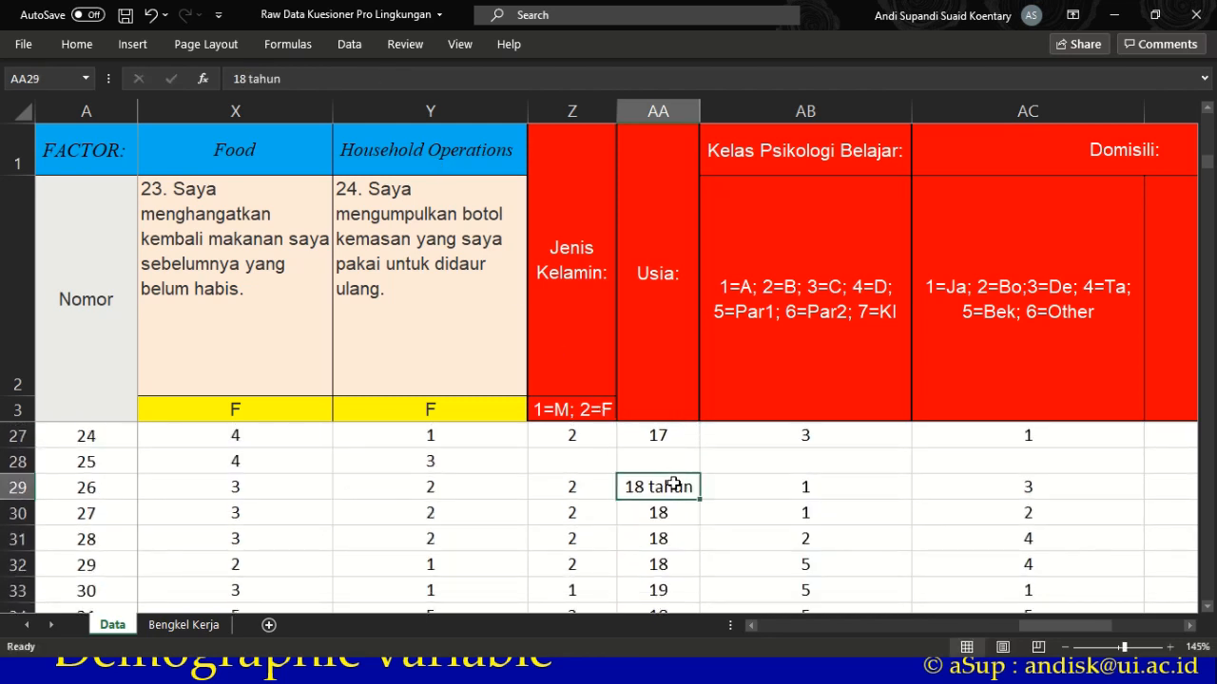
pyautogui.click(451, 76)
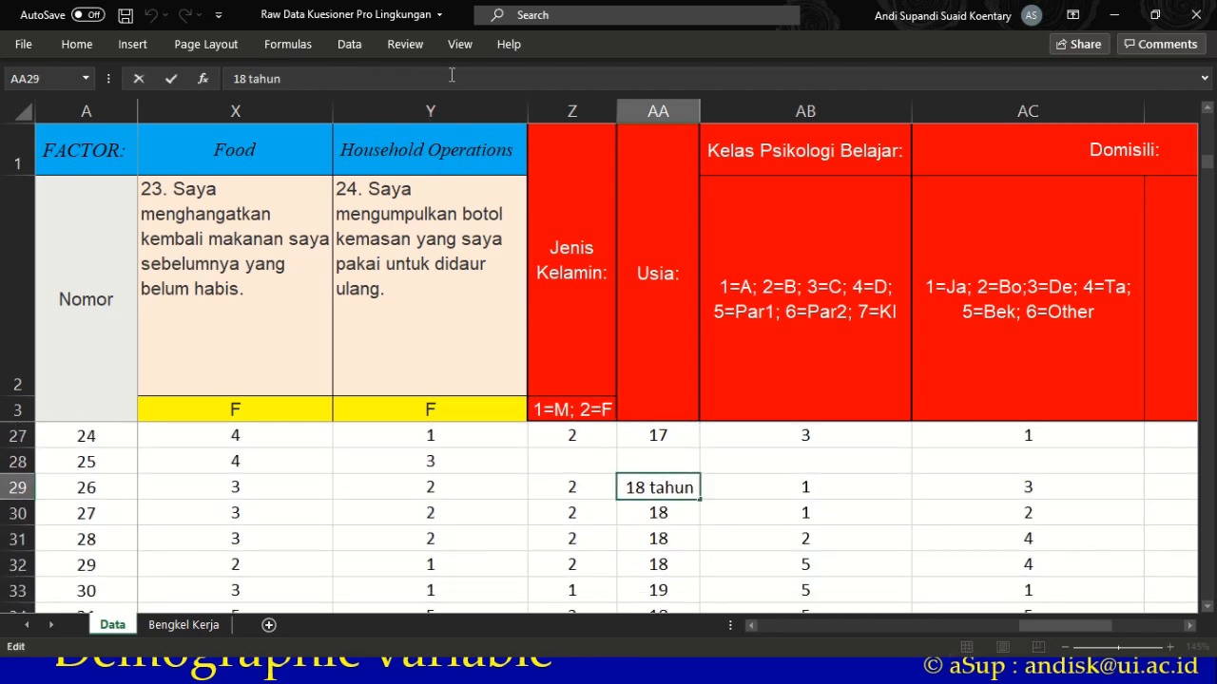
pyautogui.press('BackSpace')
pyautogui.press('BackSpace')
pyautogui.press('BackSpace')
pyautogui.press('BackSpace')
pyautogui.press('BackSpace')
pyautogui.press('BackSpace')
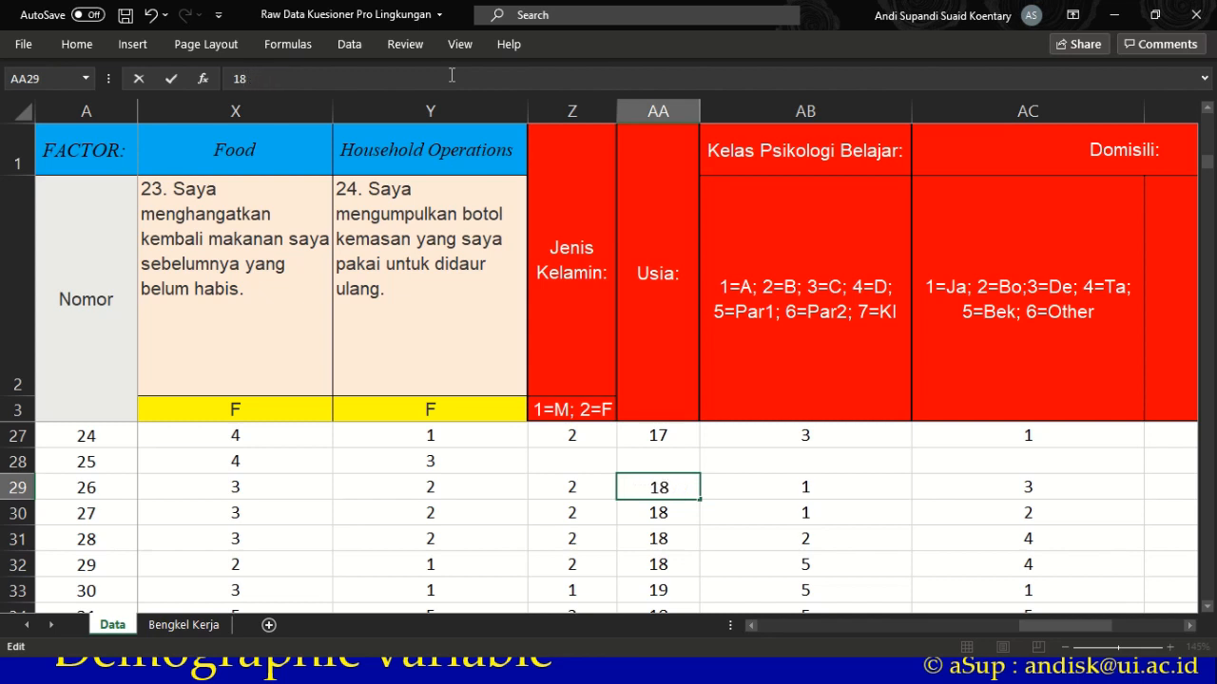
pyautogui.press('Return')
# - Remove the word tahun from the age in cell AA44, leaving 20
pyautogui.scroll(-3, 649, 506)
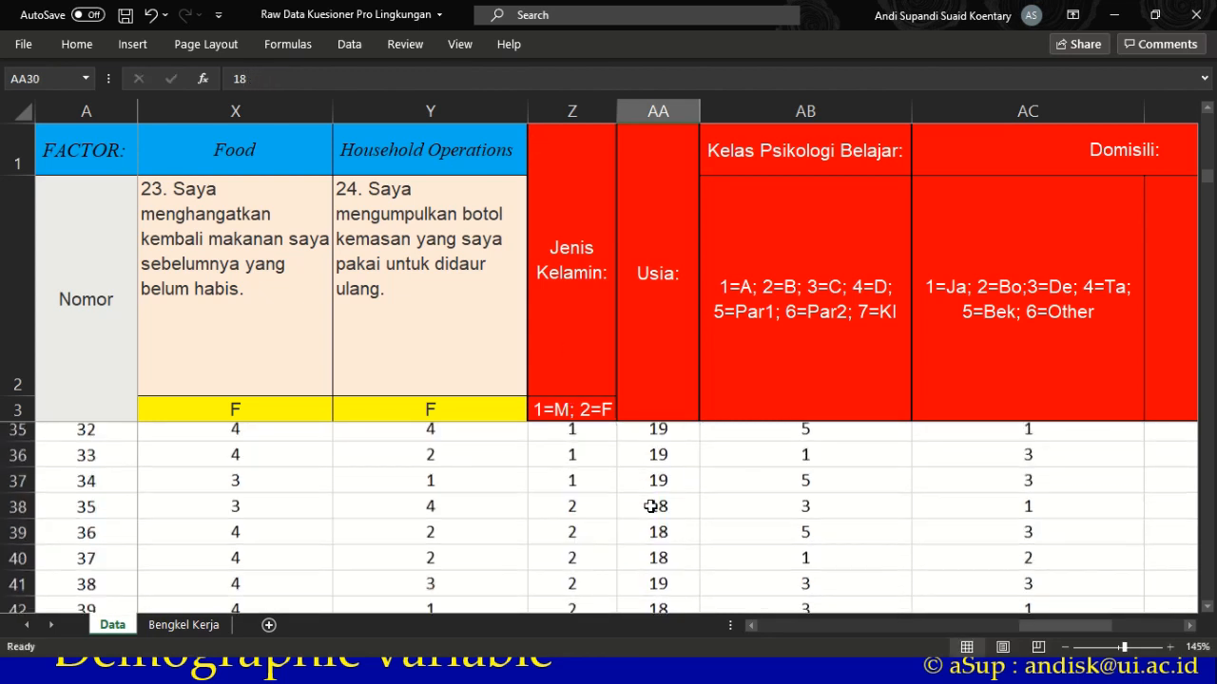
pyautogui.scroll(-2, 650, 506)
pyautogui.click(649, 488)
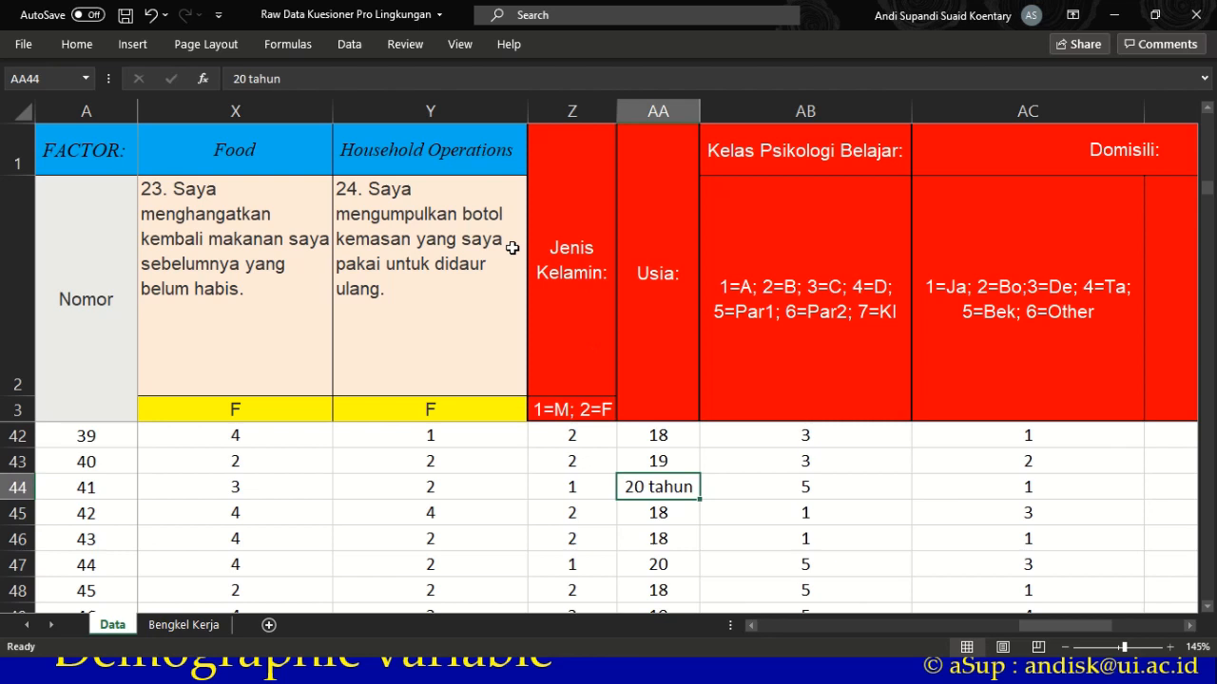
pyautogui.click(336, 79)
pyautogui.press('BackSpace')
pyautogui.press('BackSpace')
pyautogui.press('BackSpace')
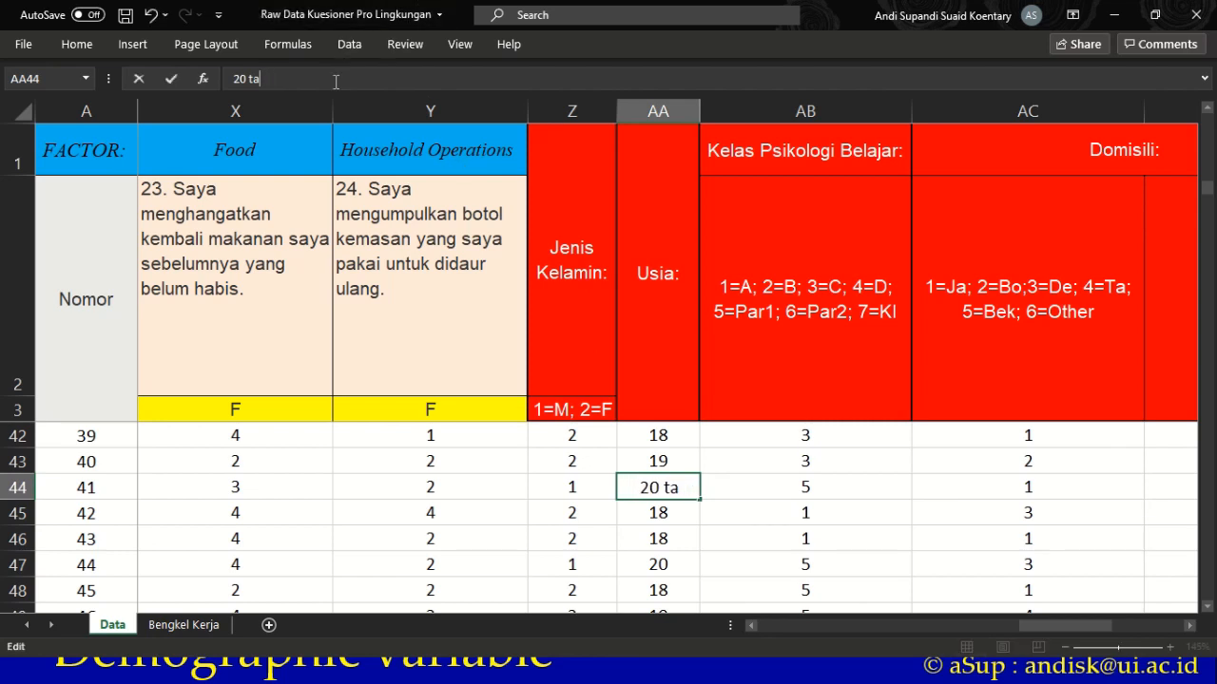
pyautogui.press('BackSpace')
pyautogui.press('BackSpace')
pyautogui.press('BackSpace')
pyautogui.press('Return')
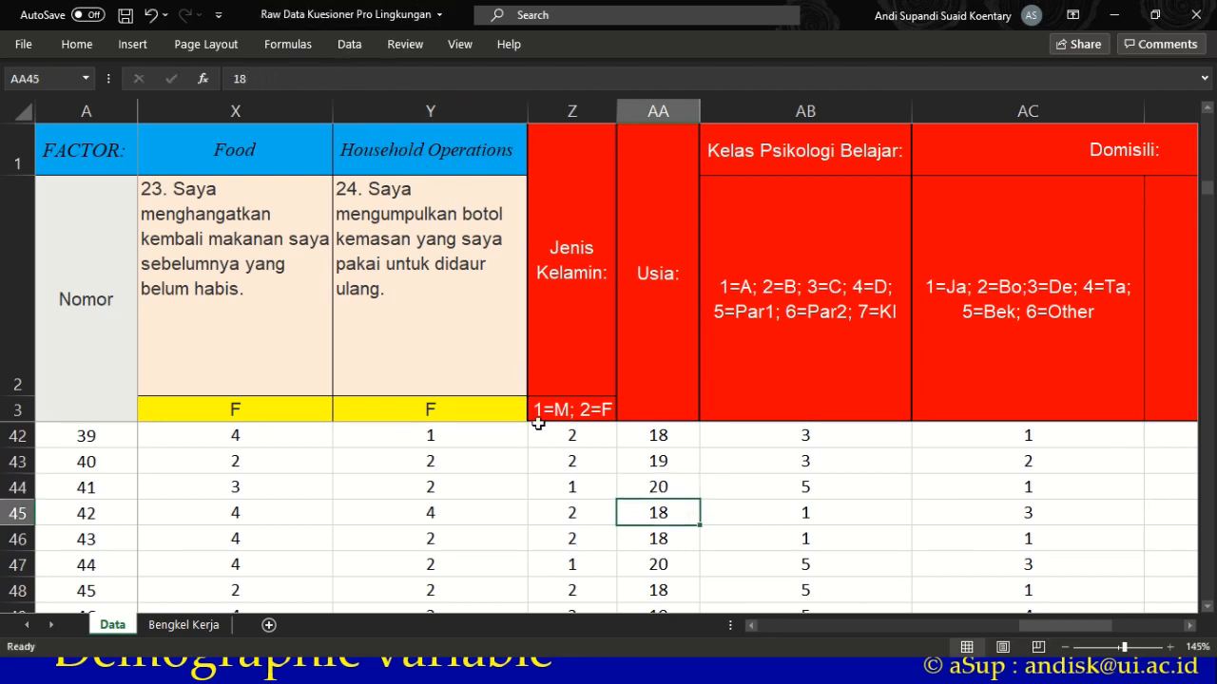
# - Remove the word Tahun from the age in cell AA50, leaving 18
pyautogui.scroll(-2, 659, 502)
pyautogui.click(661, 485)
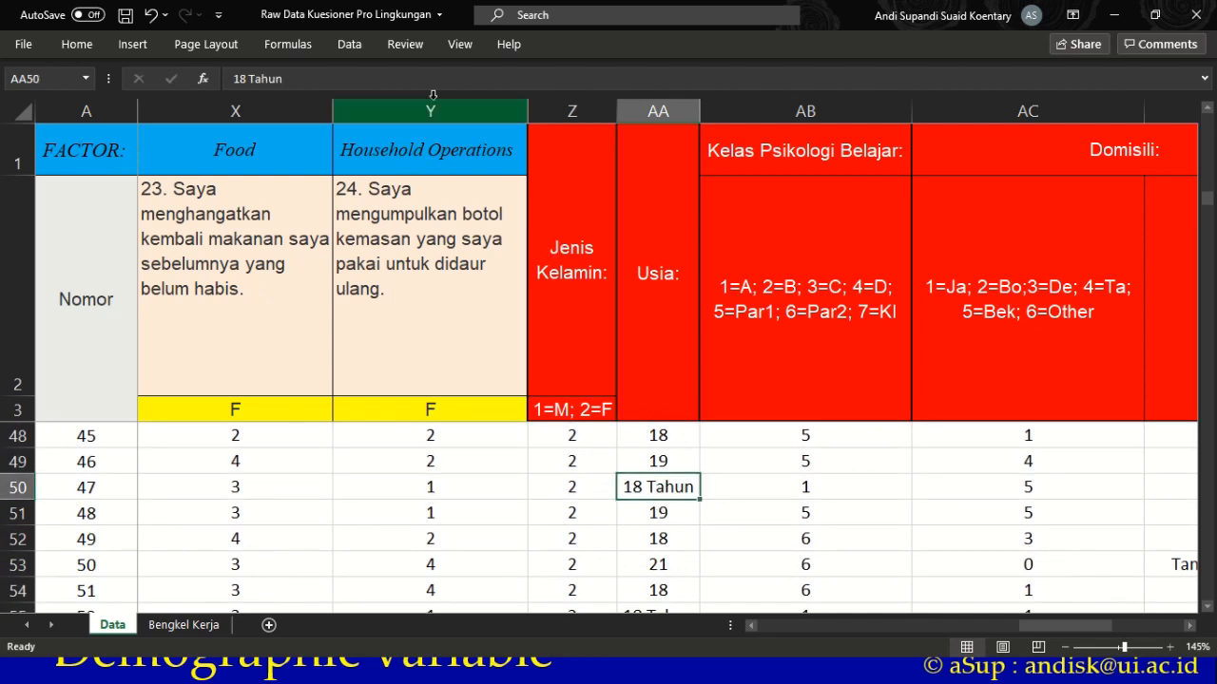
pyautogui.click(350, 76)
pyautogui.press('BackSpace')
pyautogui.press('BackSpace')
pyautogui.press('BackSpace')
pyautogui.press('BackSpace')
pyautogui.press('BackSpace')
pyautogui.press('BackSpace')
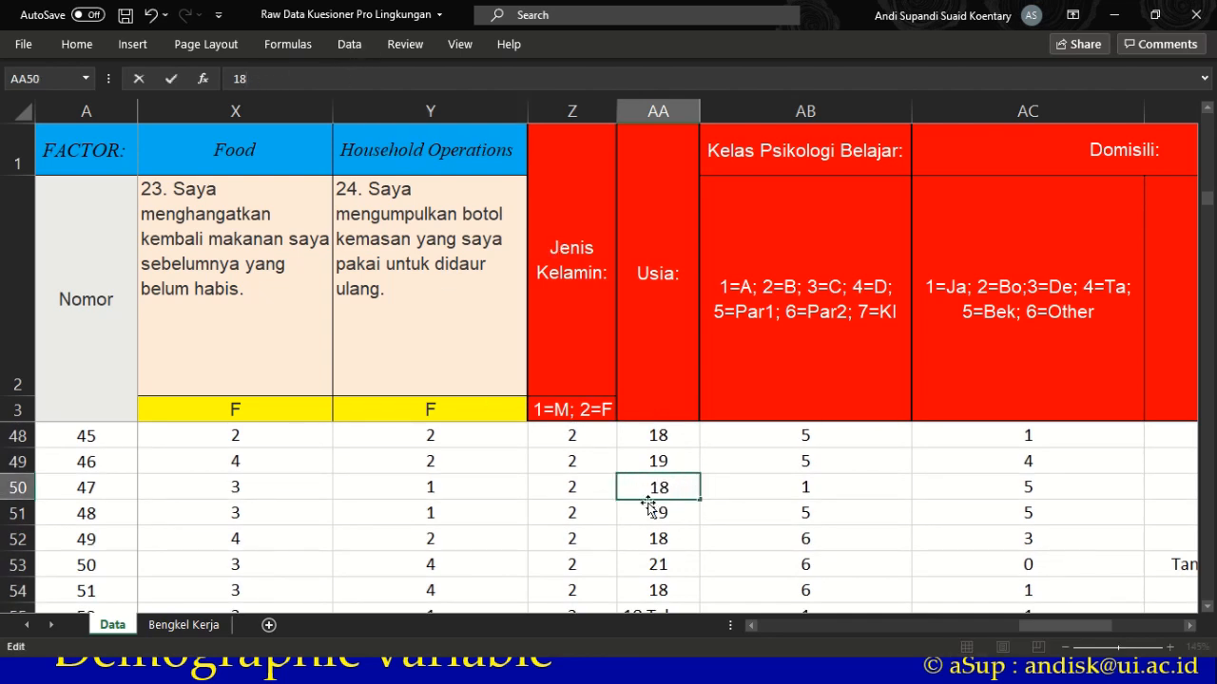
pyautogui.click(658, 534)
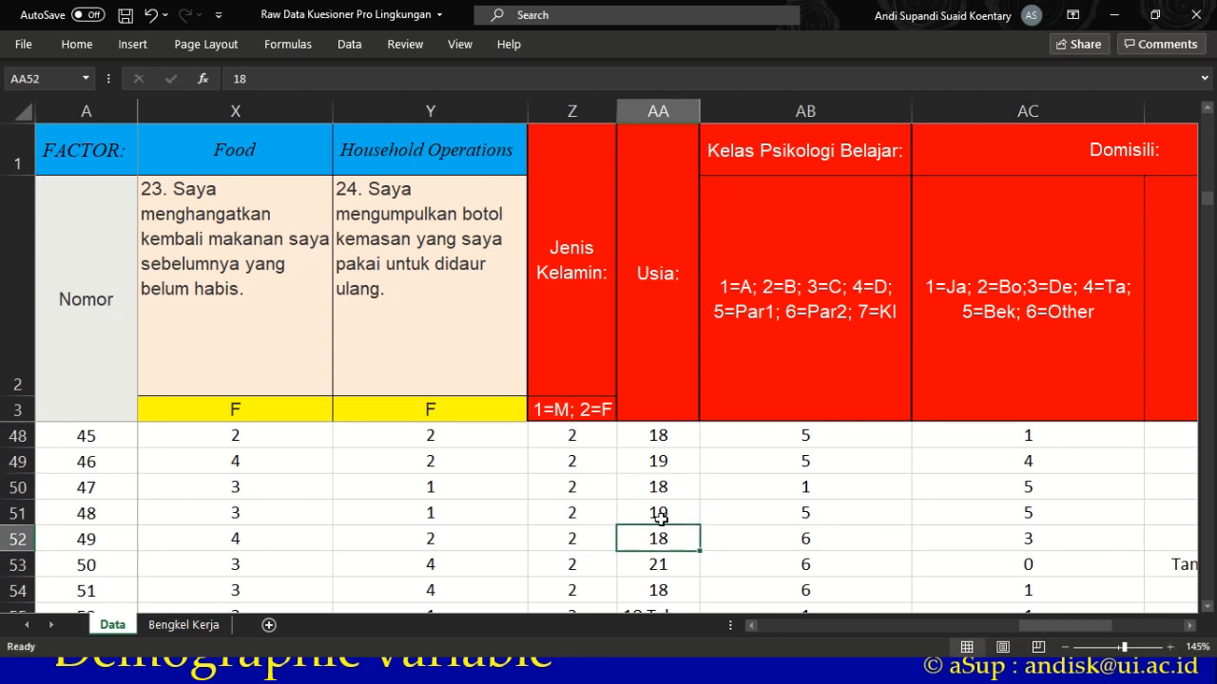
# - Remove the word Tahun from the age in cell AA55, leaving 18
pyautogui.press('Down')
pyautogui.press('Down')
pyautogui.press('Down')
pyautogui.press('Down')
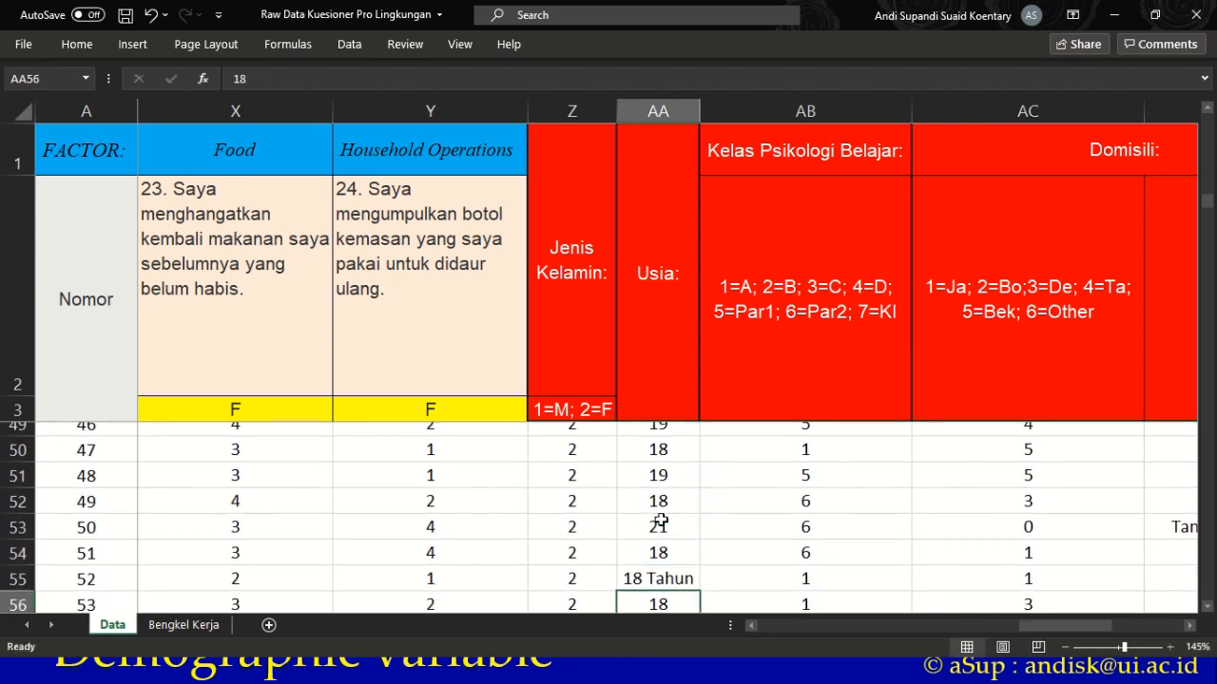
pyautogui.press('Up')
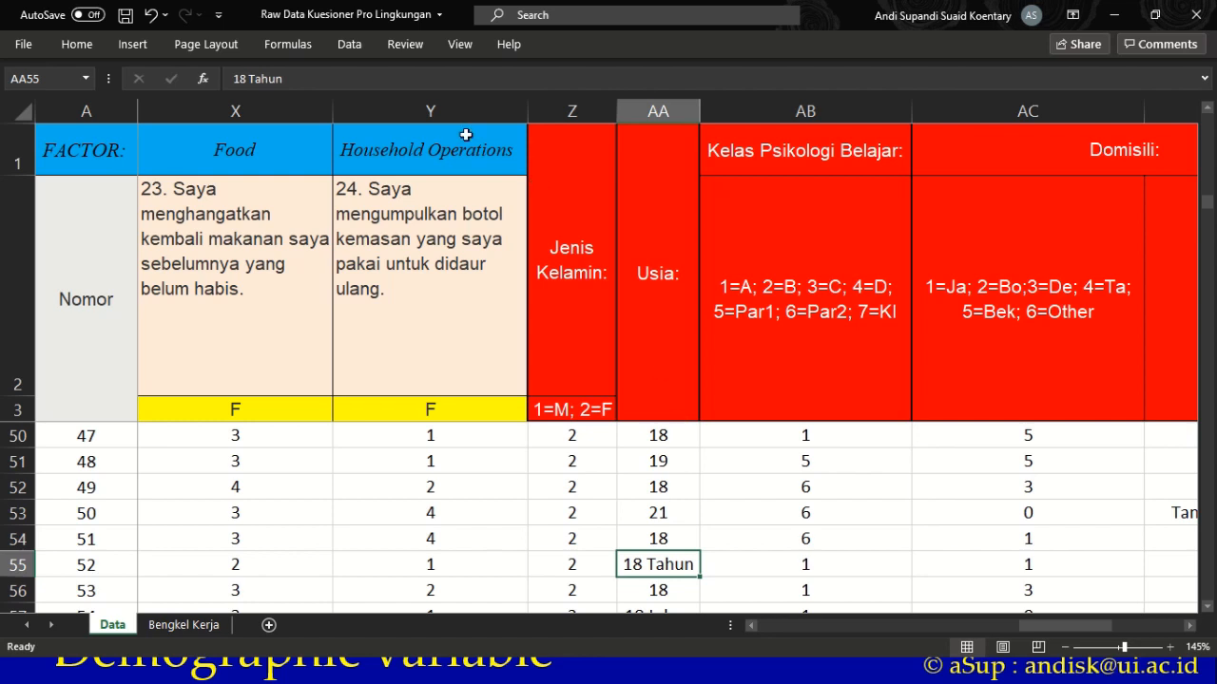
pyautogui.click(411, 78)
pyautogui.press('BackSpace')
pyautogui.press('BackSpace')
pyautogui.press('BackSpace')
pyautogui.press('BackSpace')
pyautogui.press('BackSpace')
pyautogui.press('BackSpace')
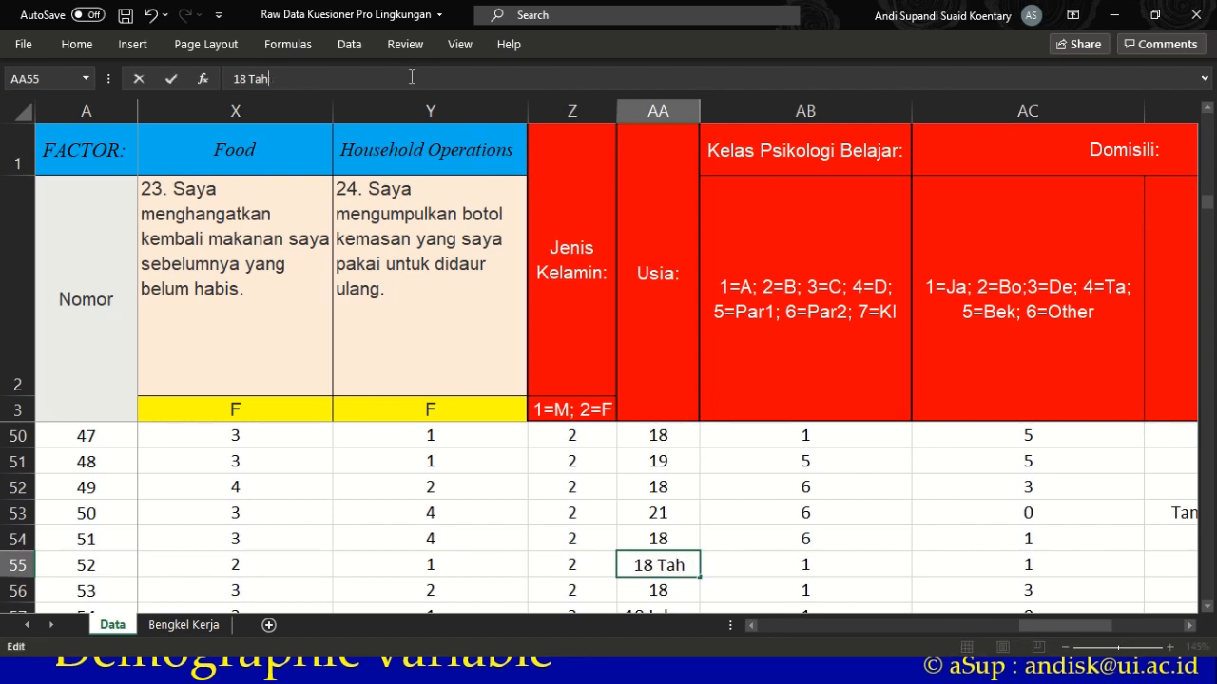
pyautogui.click(668, 505)
# - Remove the word after the number from the age in cell AA57, leaving 18
pyautogui.press('Down')
pyautogui.press('Down')
pyautogui.press('Down')
pyautogui.press('Down')
pyautogui.press('Down')
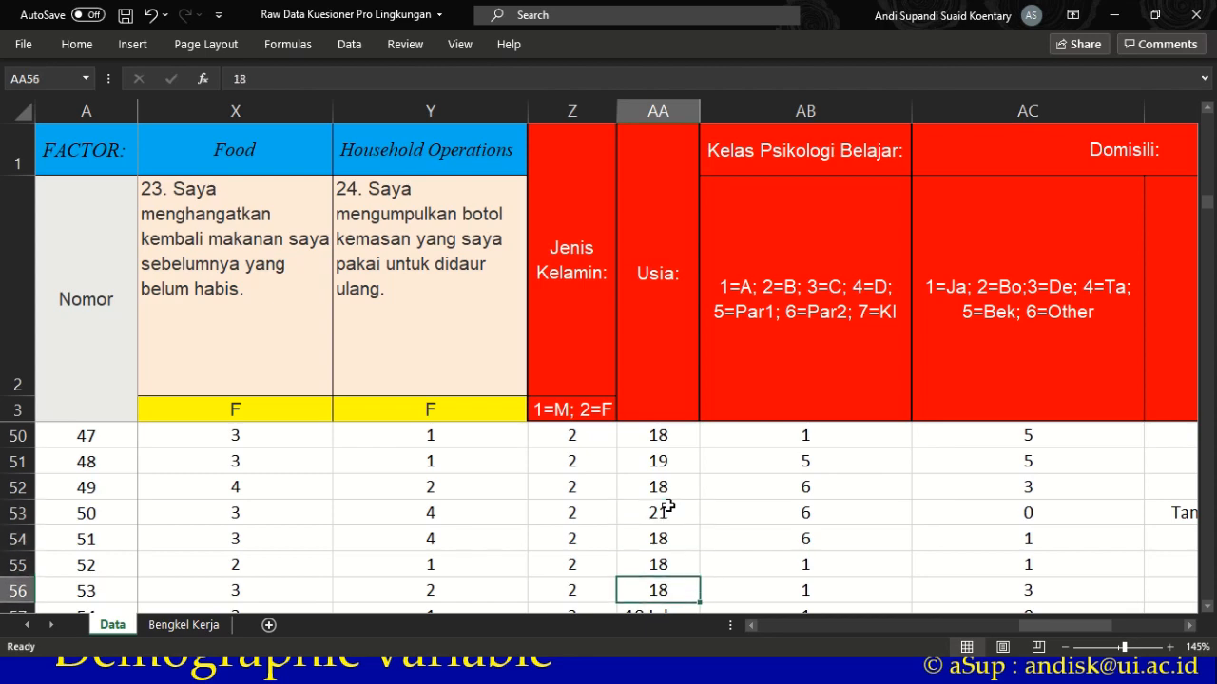
pyautogui.click(387, 87)
pyautogui.press('BackSpace')
pyautogui.press('BackSpace')
pyautogui.press('BackSpace')
pyautogui.press('BackSpace')
pyautogui.press('BackSpace')
pyautogui.press('BackSpace')
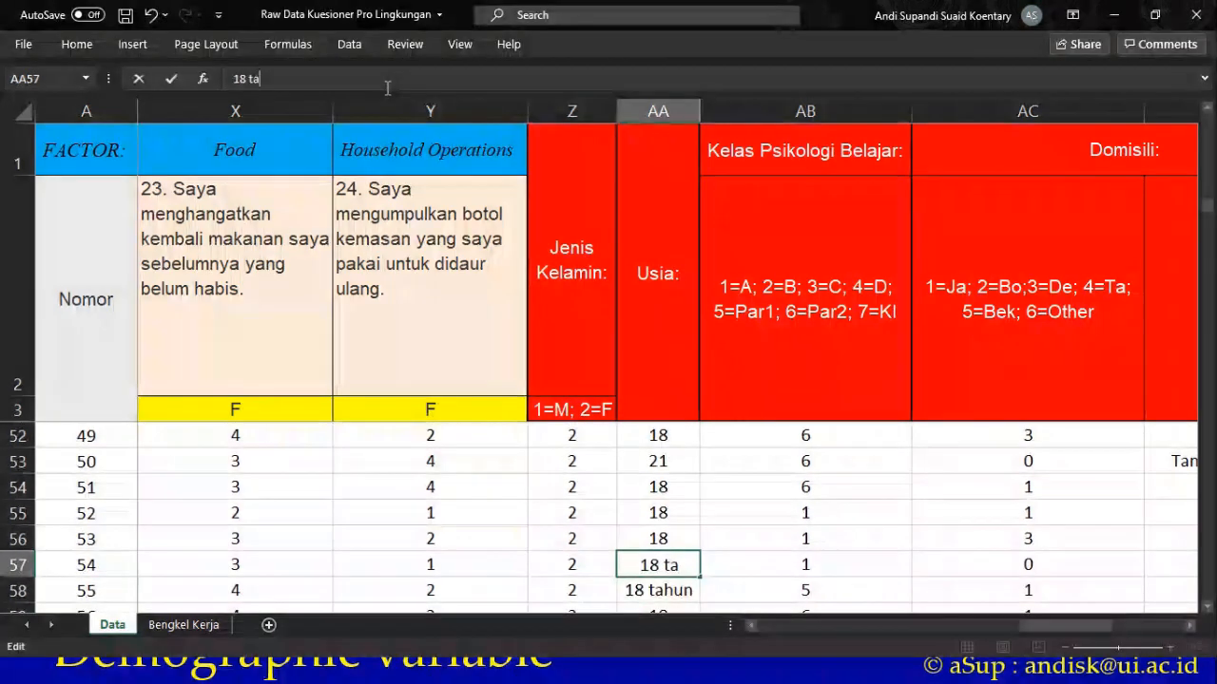
pyautogui.click(723, 565)
# - Remove the word tahun from the age in cell AA58, leaving 18
pyautogui.scroll(-2, 717, 532)
pyautogui.scroll(1, 646, 443)
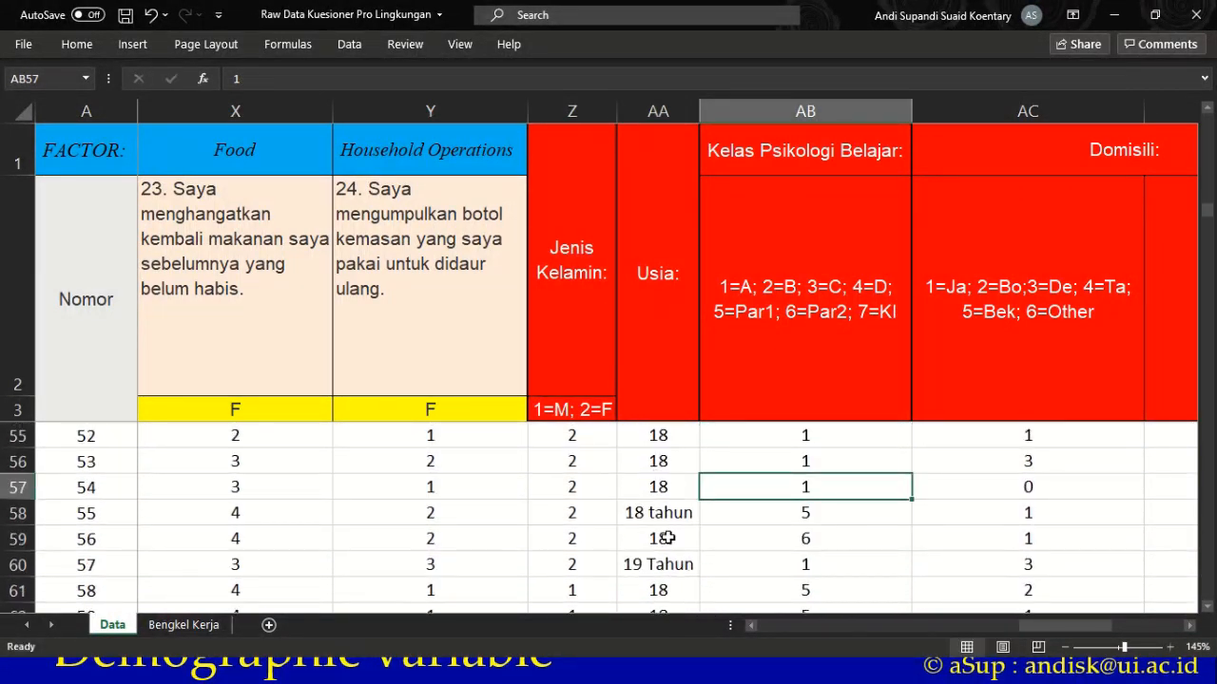
pyautogui.click(671, 518)
pyautogui.click(332, 75)
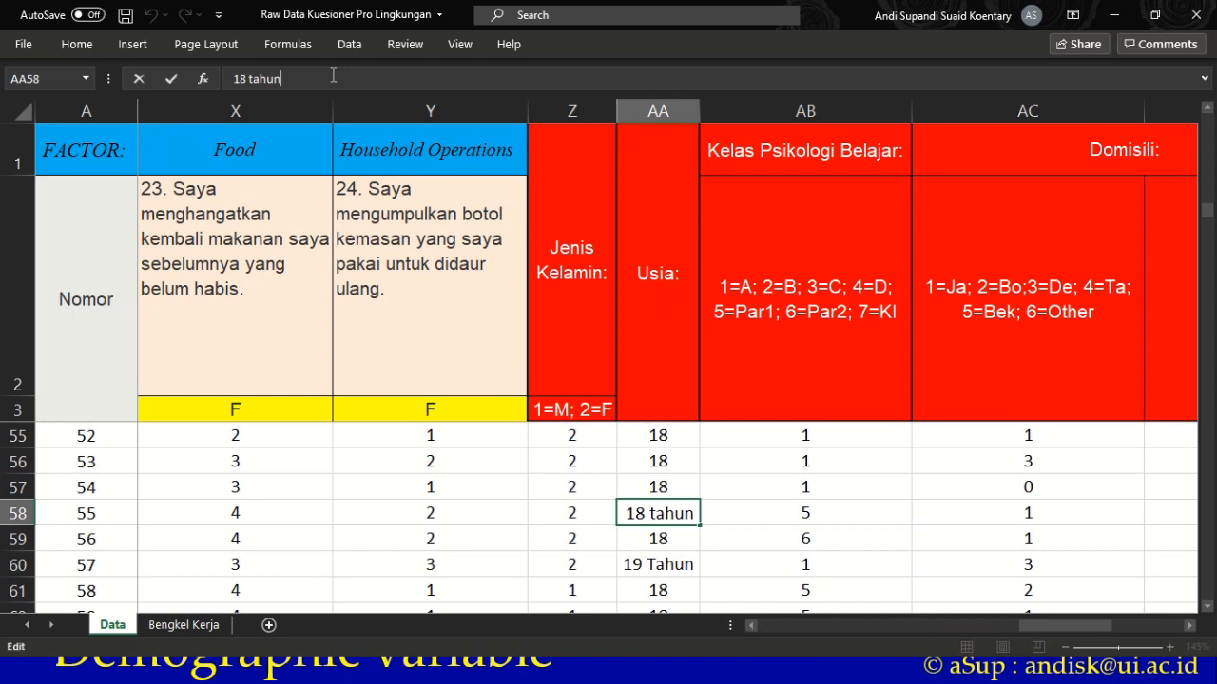
pyautogui.press('BackSpace')
pyautogui.press('BackSpace')
pyautogui.press('BackSpace')
pyautogui.press('BackSpace')
pyautogui.press('BackSpace')
pyautogui.press('BackSpace')
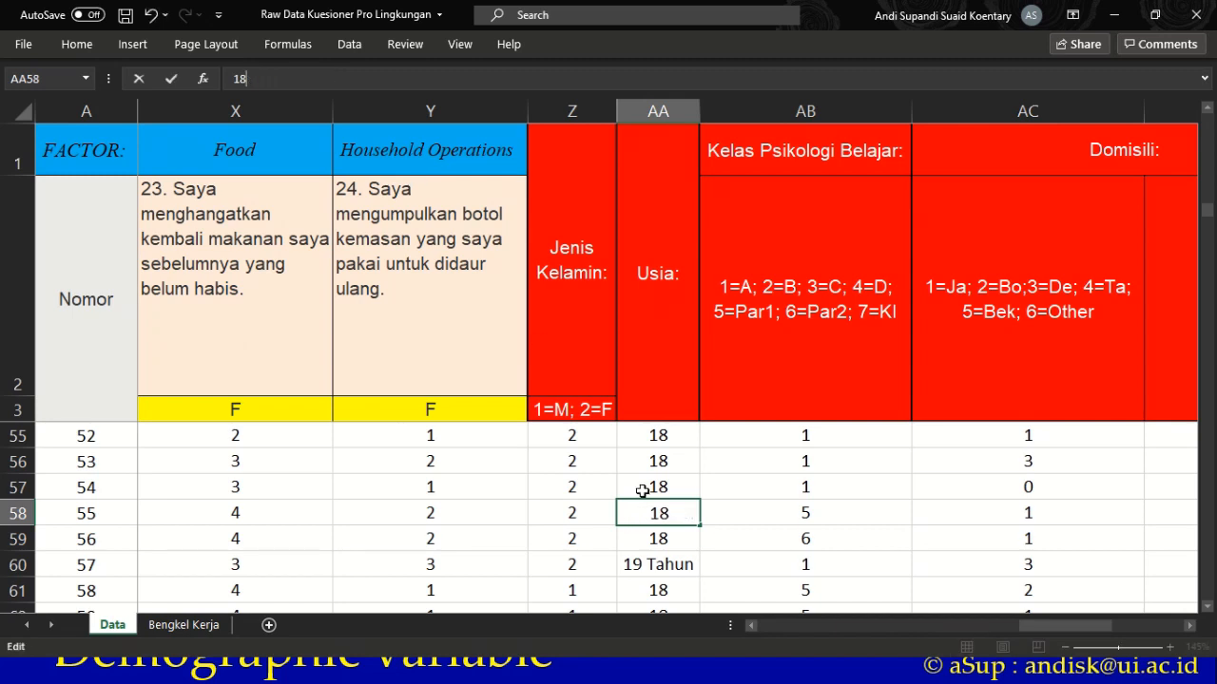
pyautogui.click(751, 515)
# - Remove the word Tahun from the age in cell AA60, leaving 19
pyautogui.click(654, 571)
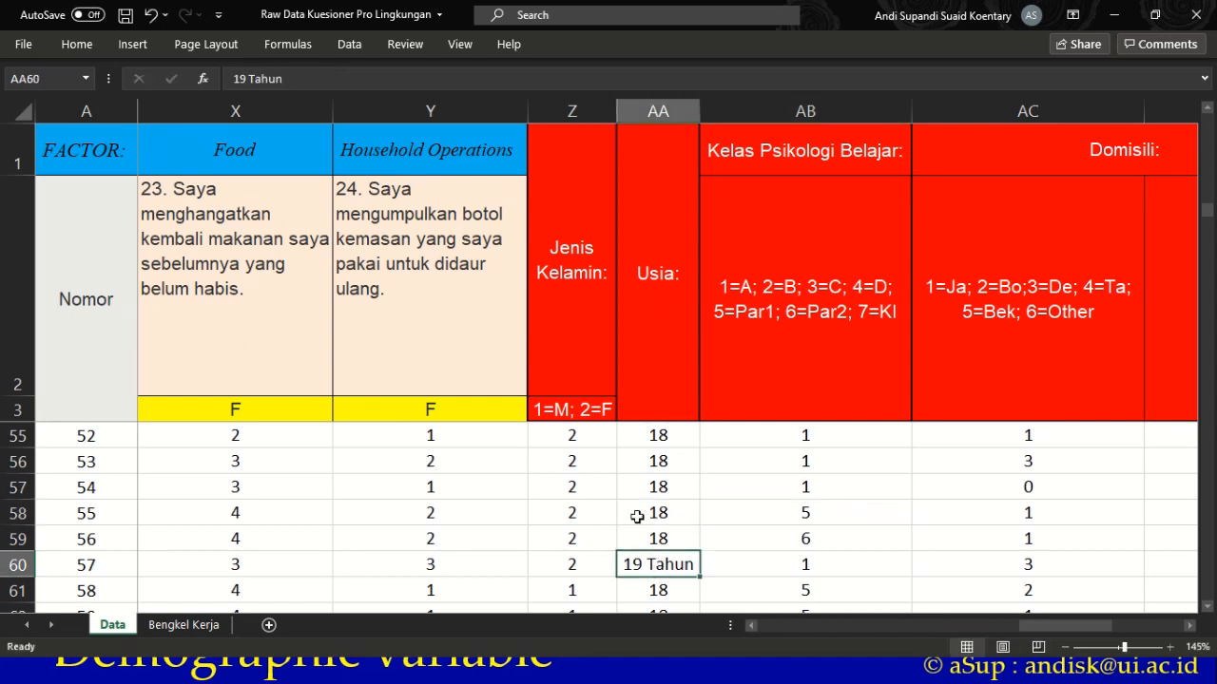
pyautogui.click(299, 81)
pyautogui.press('BackSpace')
pyautogui.press('BackSpace')
pyautogui.press('BackSpace')
pyautogui.press('BackSpace')
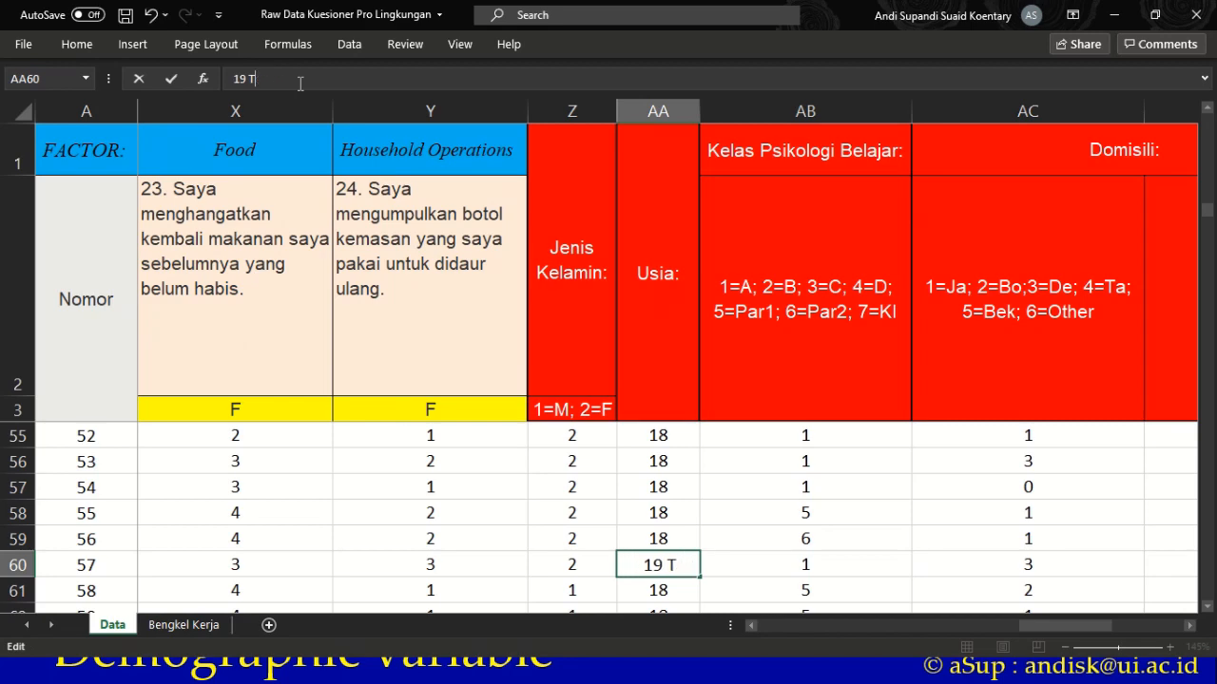
pyautogui.press('BackSpace')
pyautogui.click(497, 488)
# - Remove the word tahun from the age in cell AA67, leaving 18
pyautogui.scroll(-2, 499, 499)
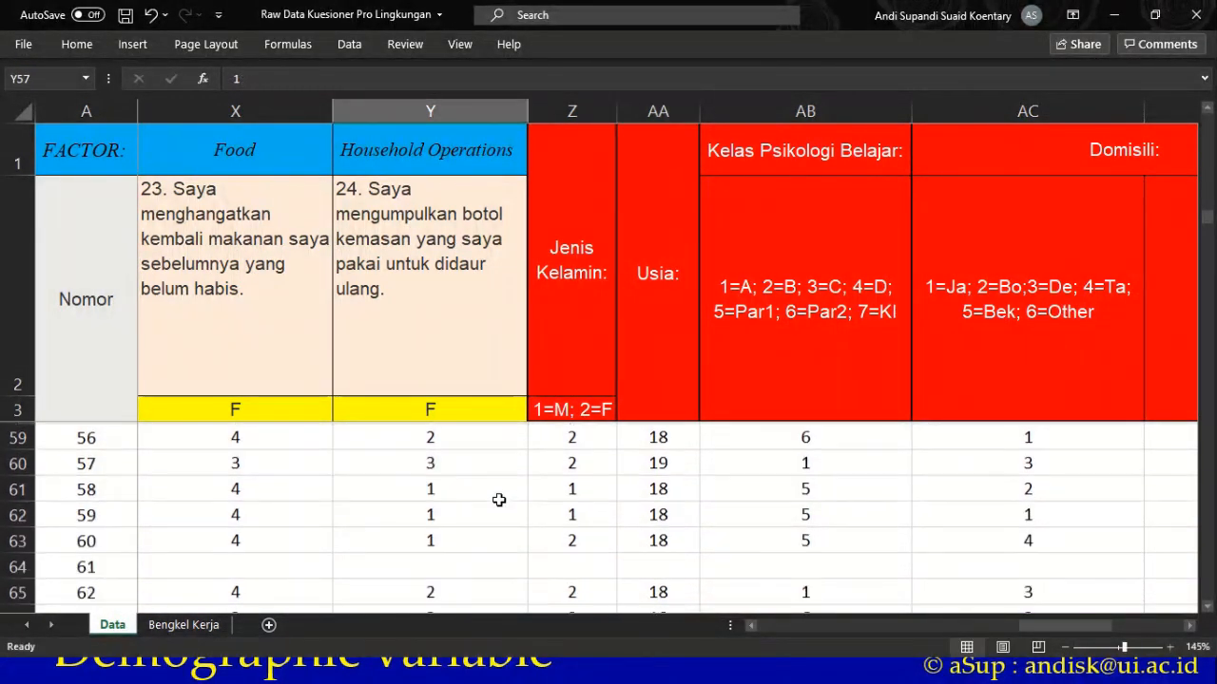
pyautogui.scroll(-2, 499, 500)
pyautogui.click(690, 512)
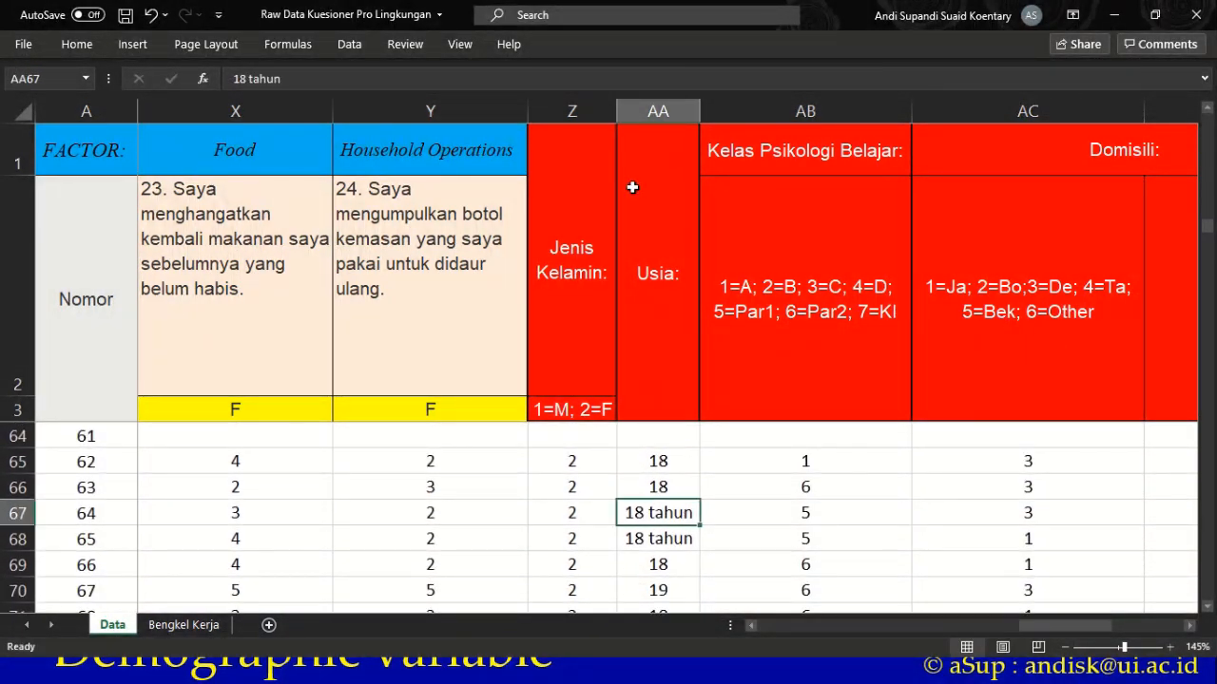
pyautogui.click(470, 81)
pyautogui.press('BackSpace')
pyautogui.press('BackSpace')
pyautogui.press('BackSpace')
pyautogui.press('BackSpace')
pyautogui.press('BackSpace')
pyautogui.press('BackSpace')
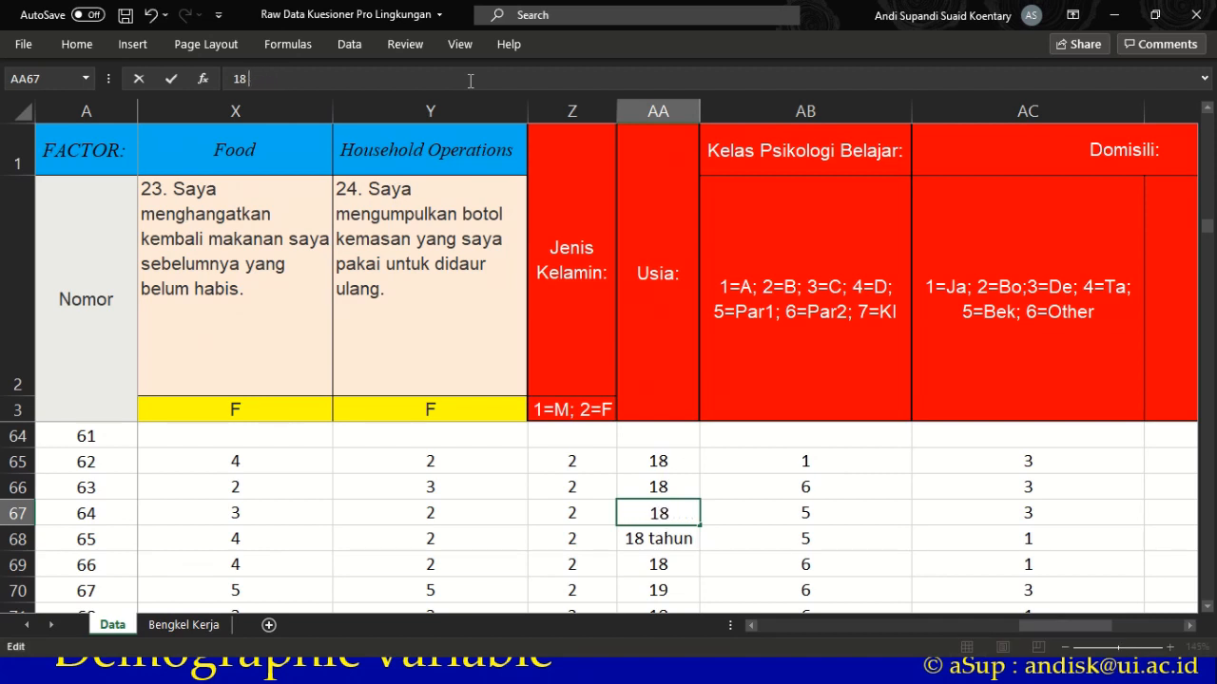
pyautogui.click(728, 536)
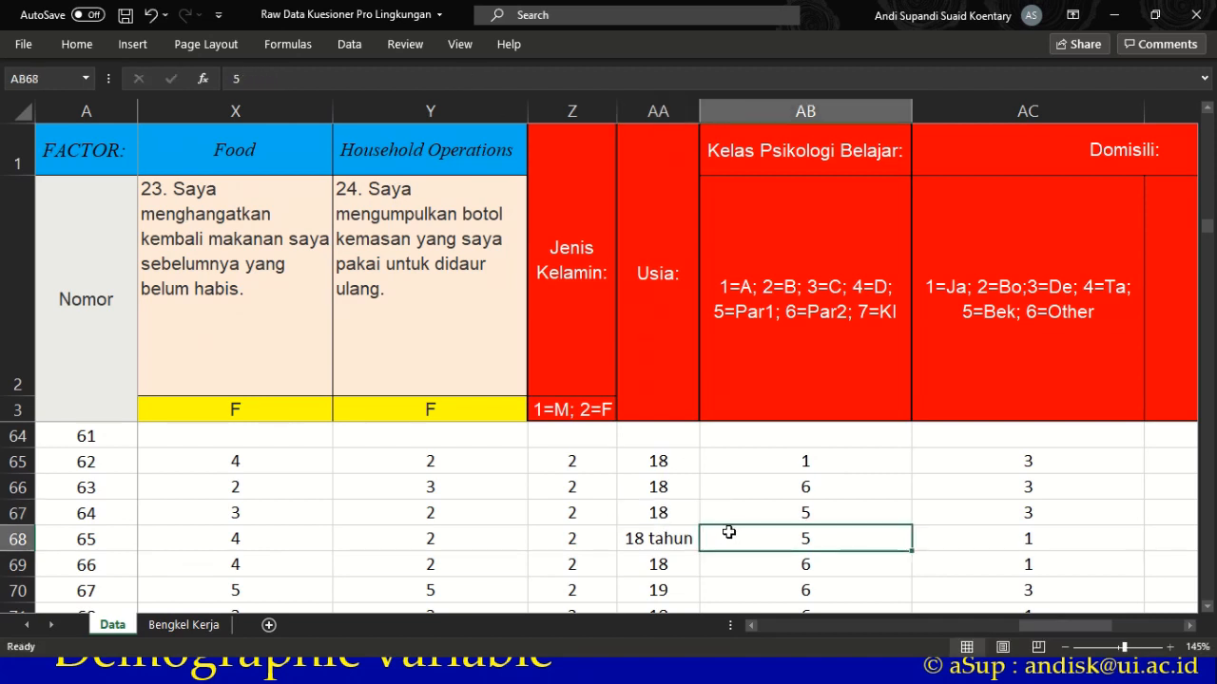
# - Use Find and Replace to replace every remaining occurrence of tahun in the Data sheet with nothing
pyautogui.click(678, 539)
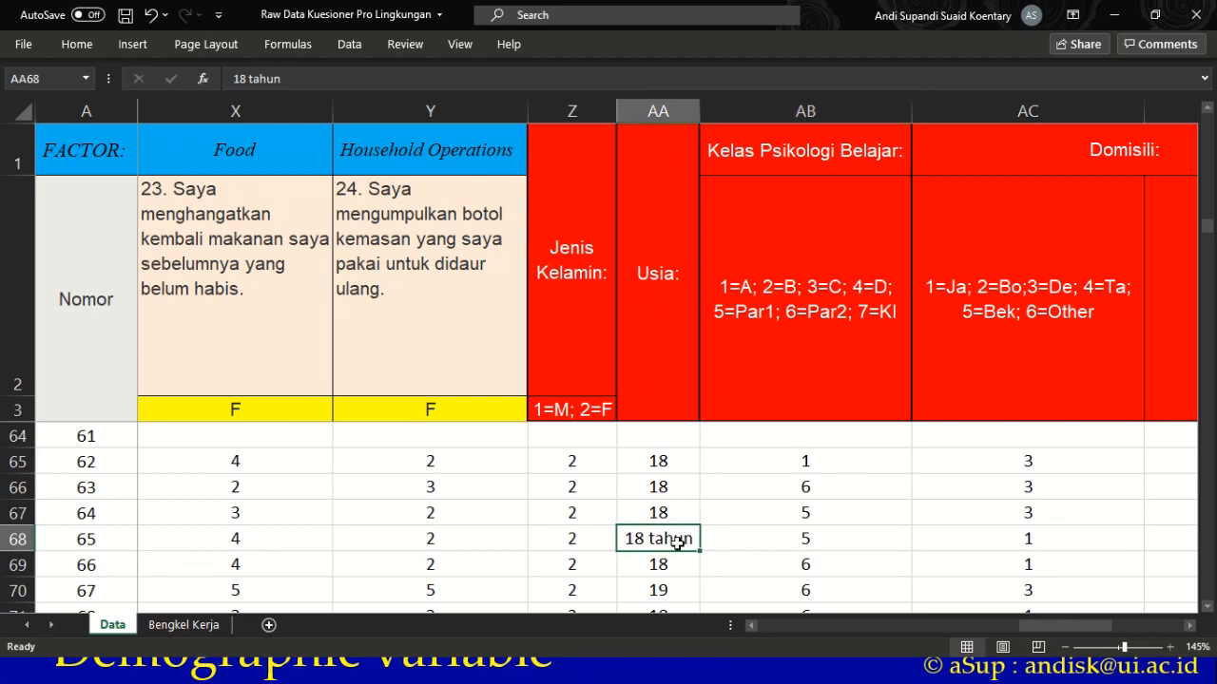
pyautogui.hotkey('ctrl', 'h')
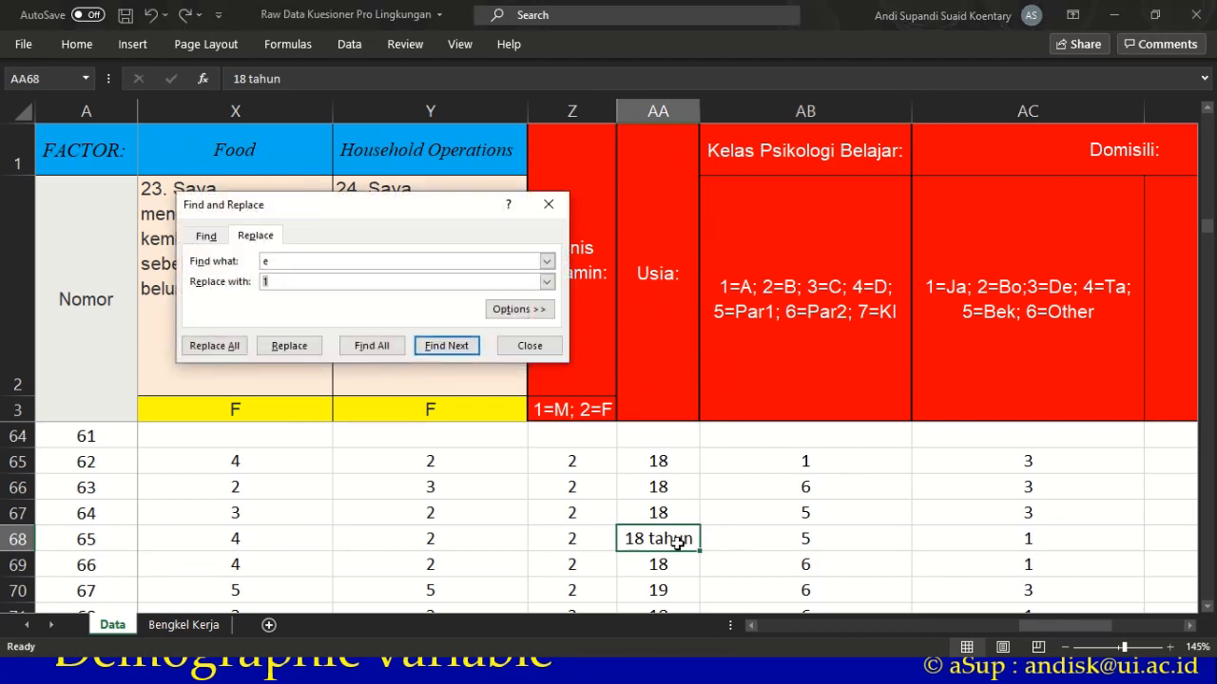
pyautogui.moveTo(299, 262); pyautogui.dragTo(237, 261)
pyautogui.press('BackSpace')
pyautogui.click(214, 346)
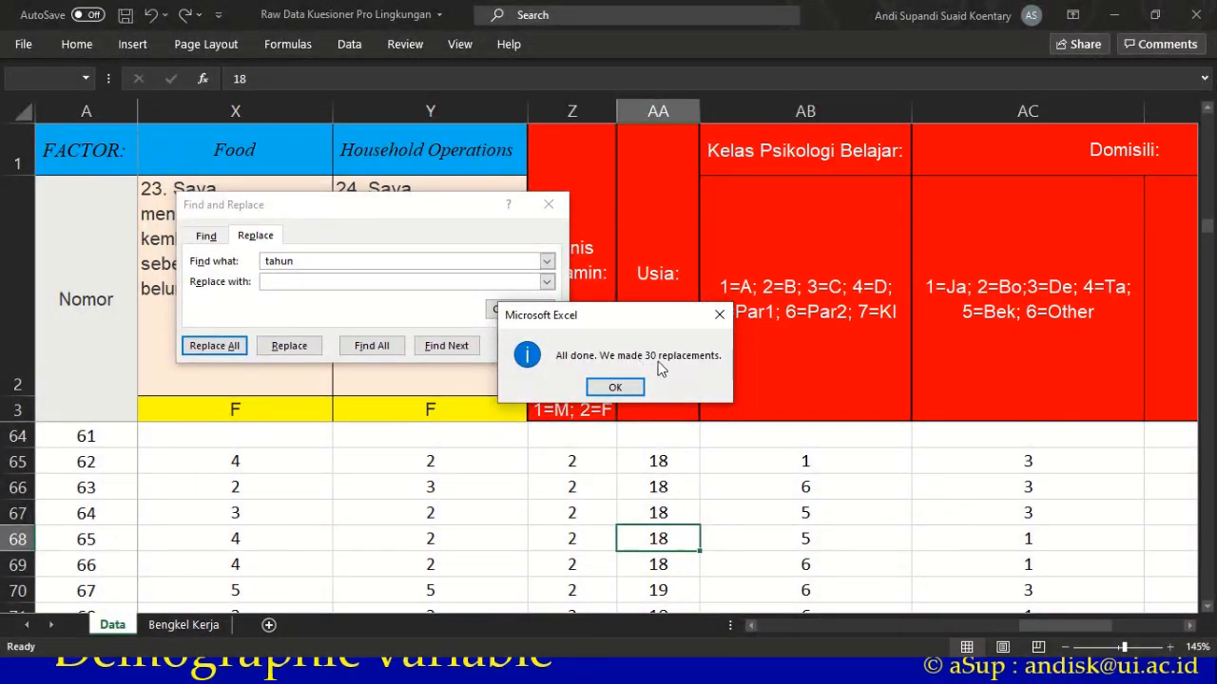
pyautogui.click(615, 389)
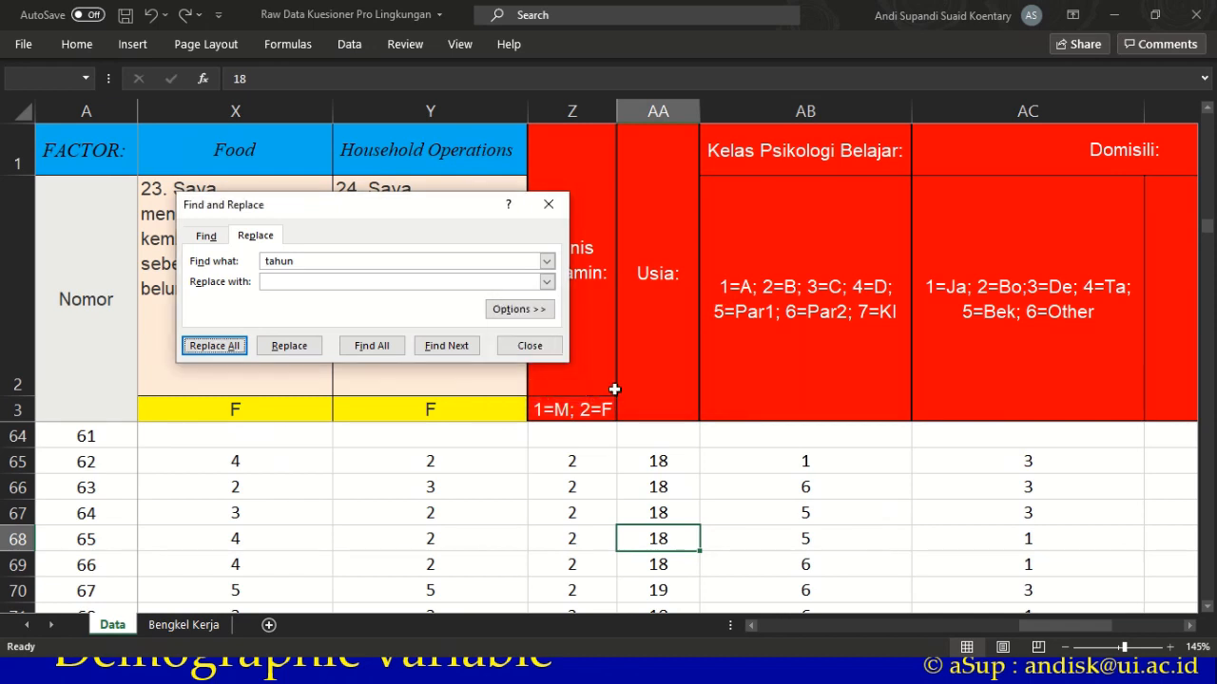
pyautogui.click(529, 346)
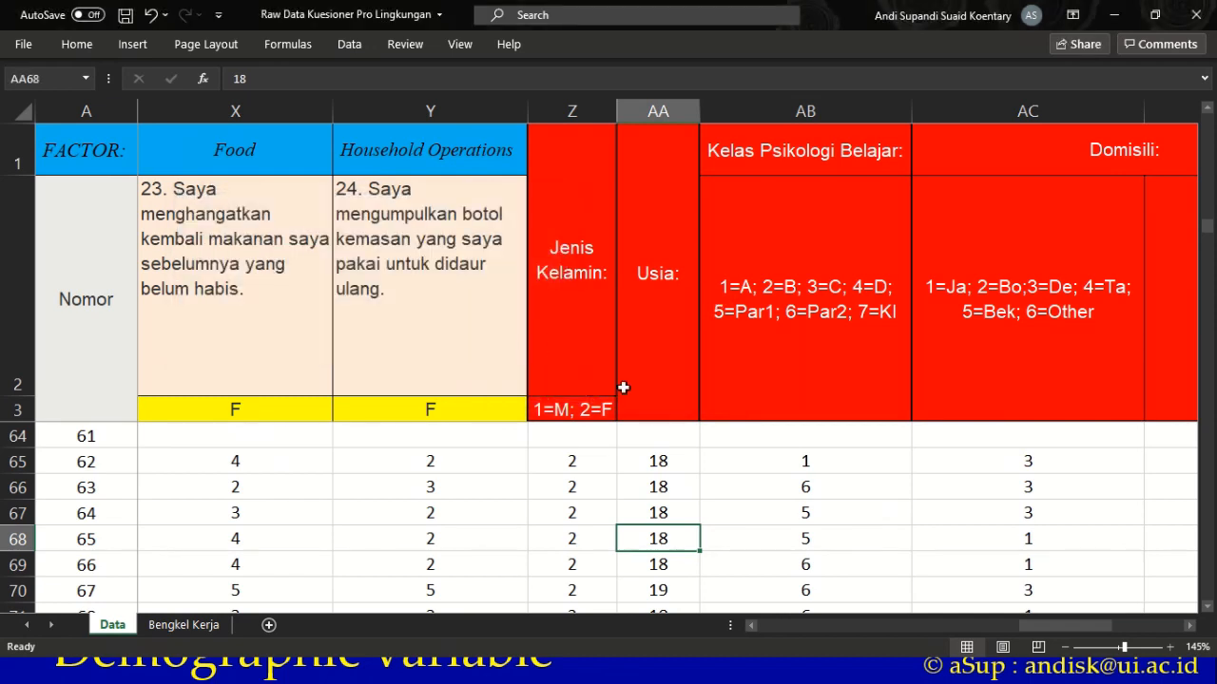
# - Remove 5 bulan from the age in cell AA130, leaving 18
pyautogui.scroll(-4, 660, 511)
pyautogui.scroll(-9, 660, 511)
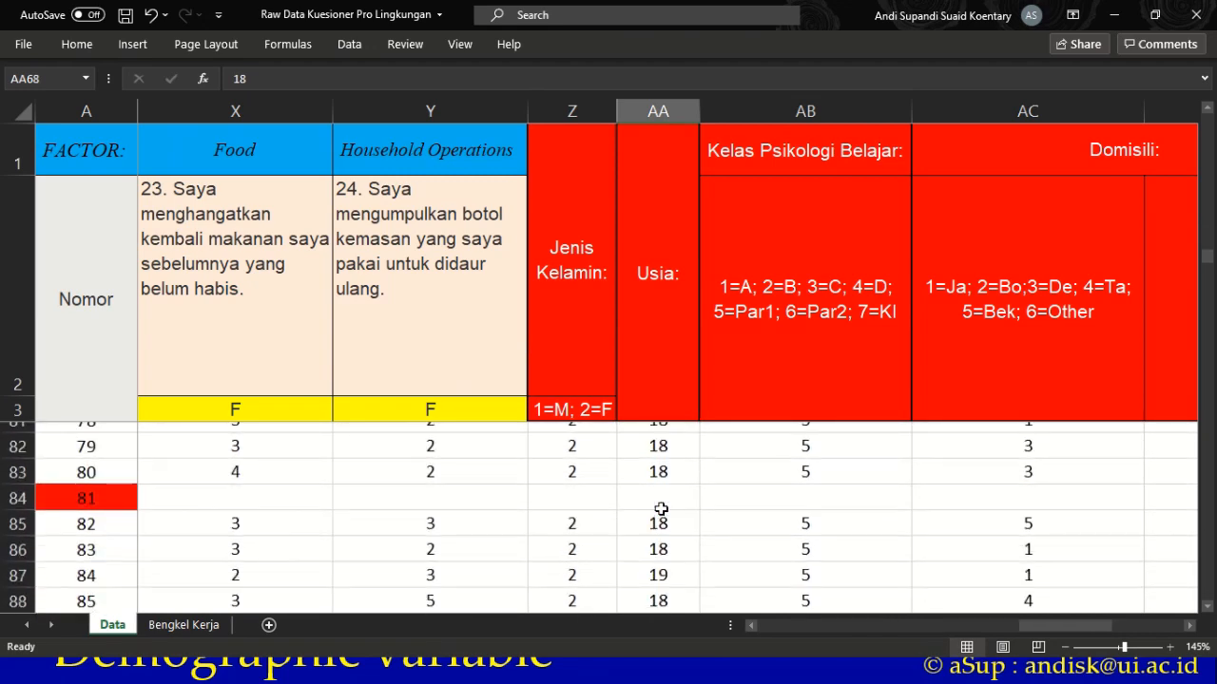
pyautogui.scroll(-7, 660, 511)
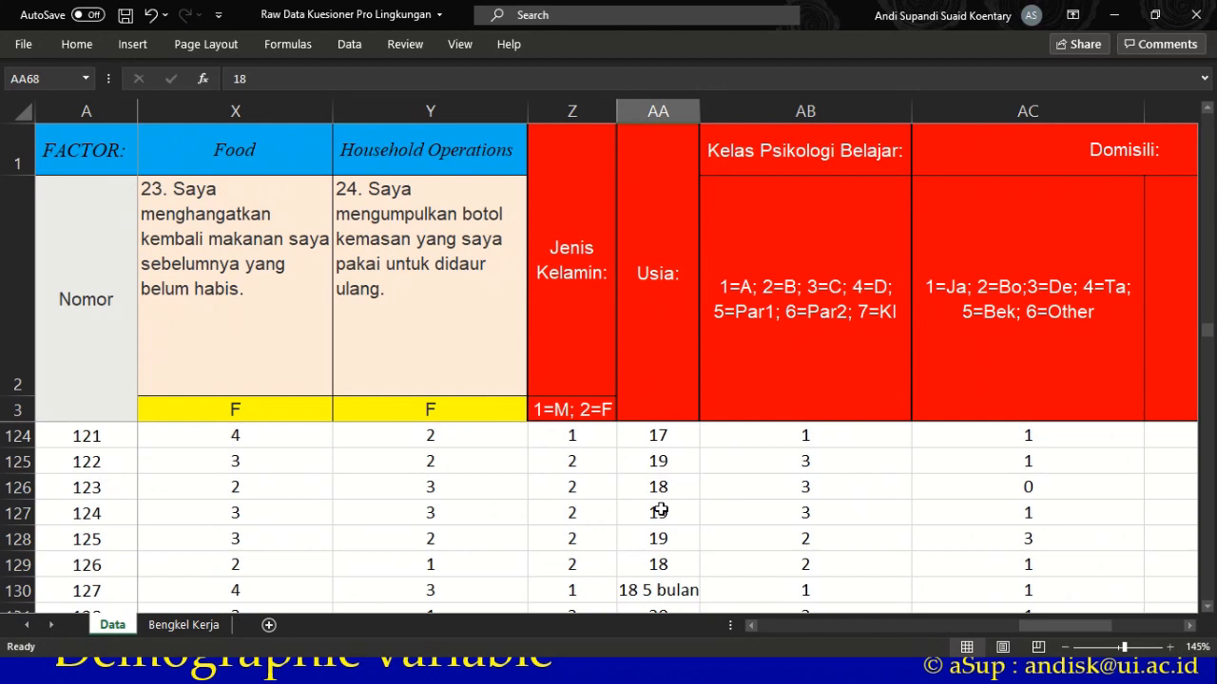
pyautogui.click(656, 588)
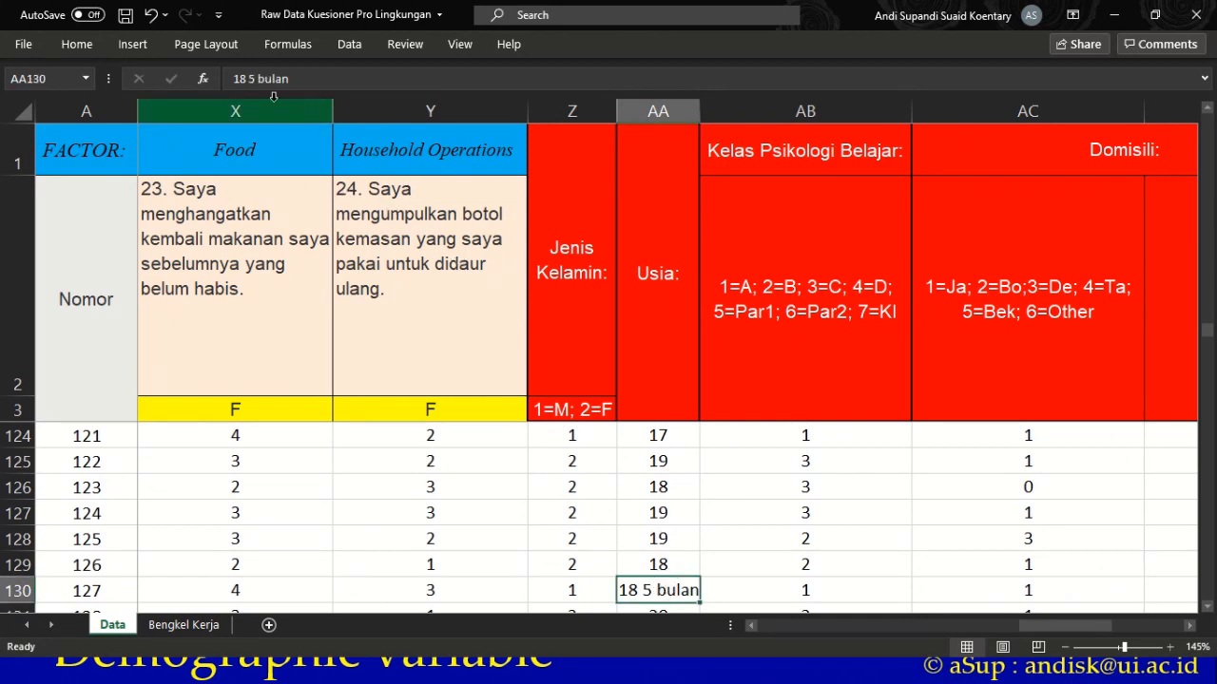
pyautogui.click(395, 78)
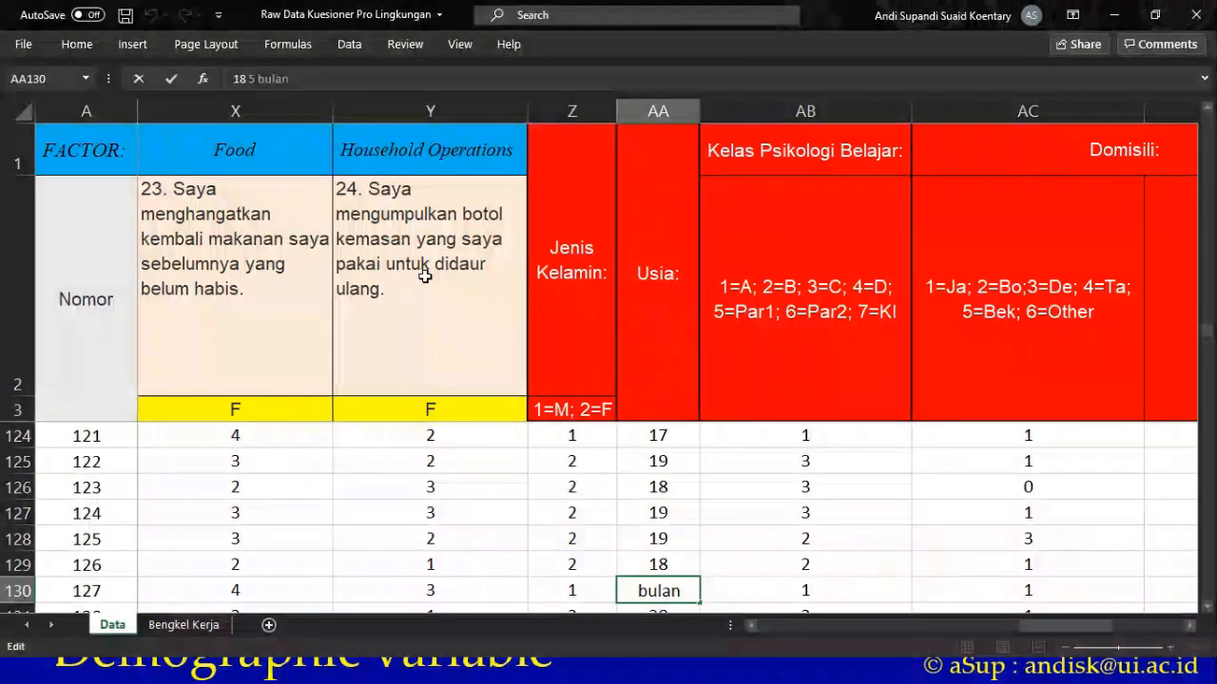
pyautogui.press('Escape')
pyautogui.click(434, 436)
# - Remove 2 bulan from the age in cell AA162, leaving 18
pyautogui.scroll(-10, 442, 455)
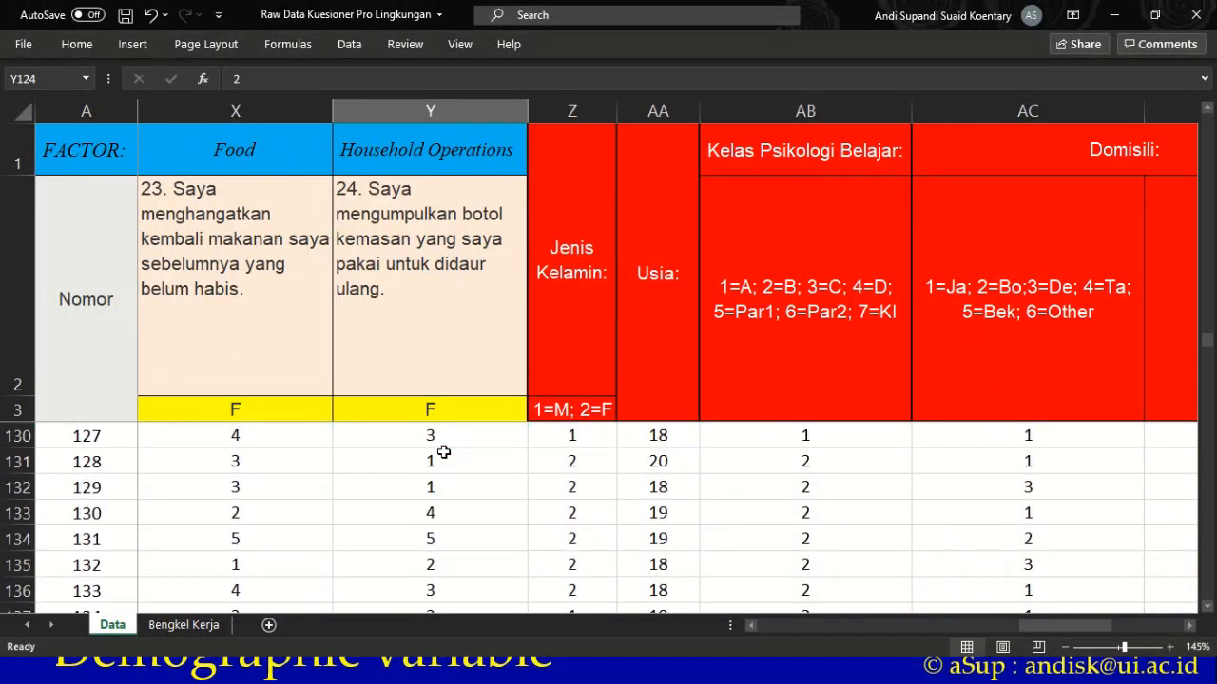
pyautogui.scroll(-3, 442, 454)
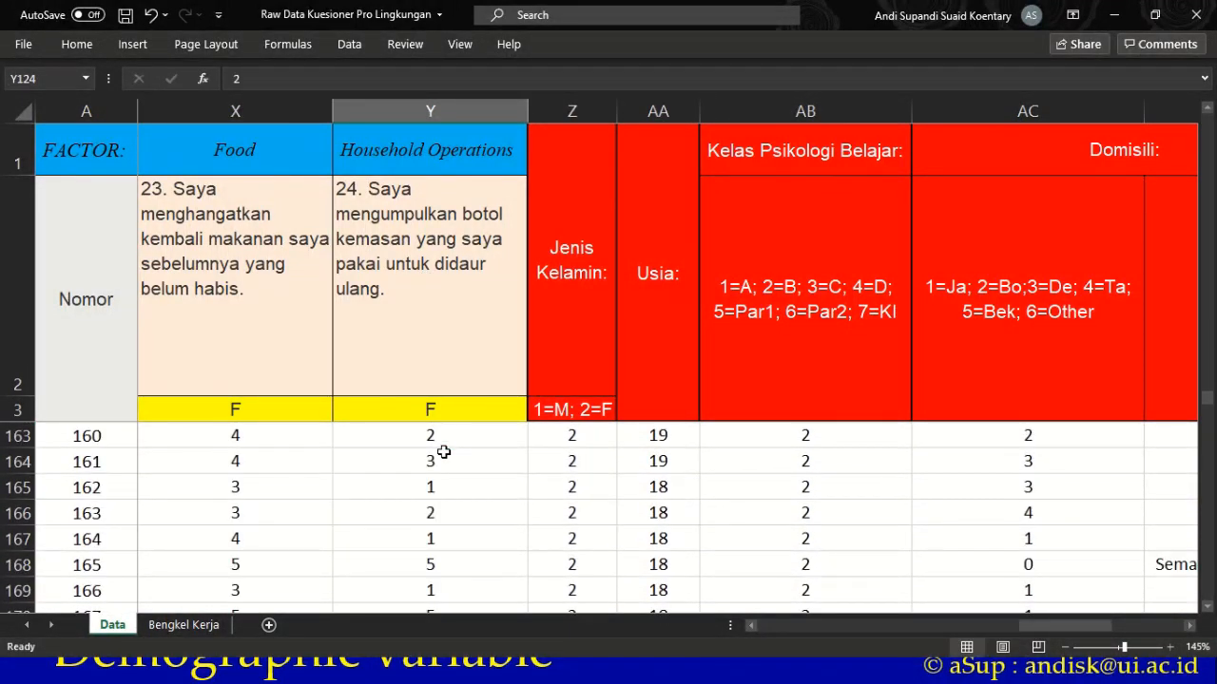
pyautogui.scroll(1, 442, 455)
pyautogui.click(678, 483)
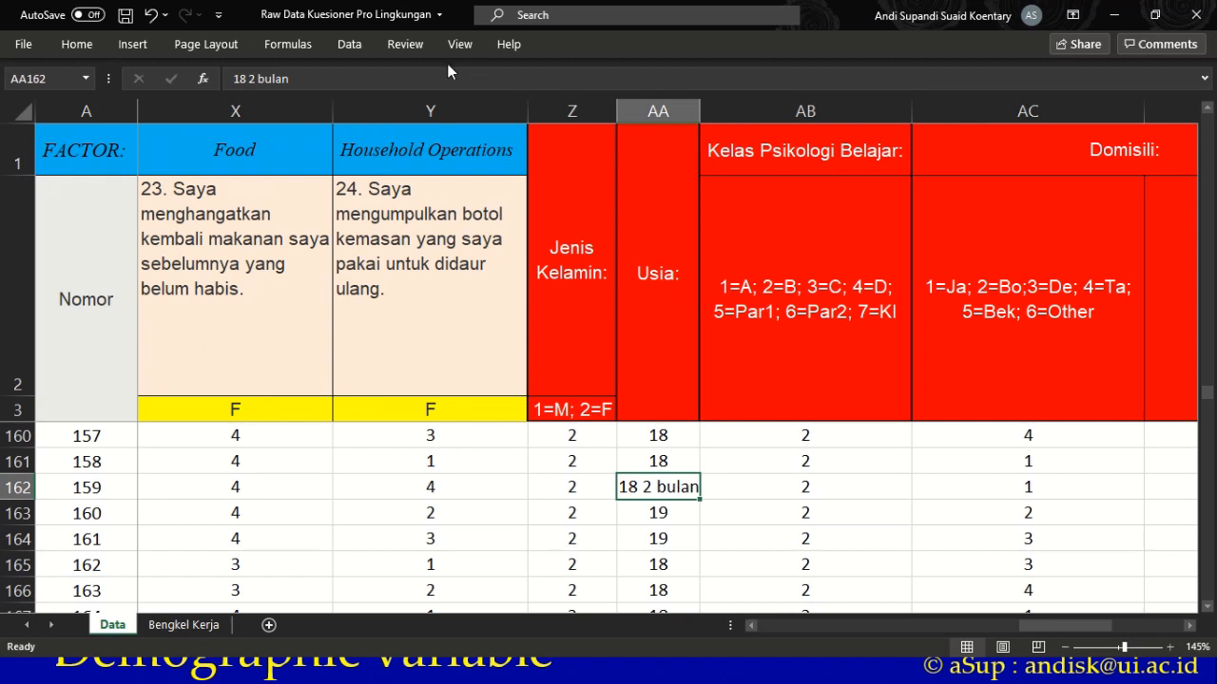
pyautogui.click(414, 78)
pyautogui.press('BackSpace')
pyautogui.press('BackSpace')
pyautogui.press('BackSpace')
pyautogui.press('BackSpace')
pyautogui.press('BackSpace')
pyautogui.press('BackSpace')
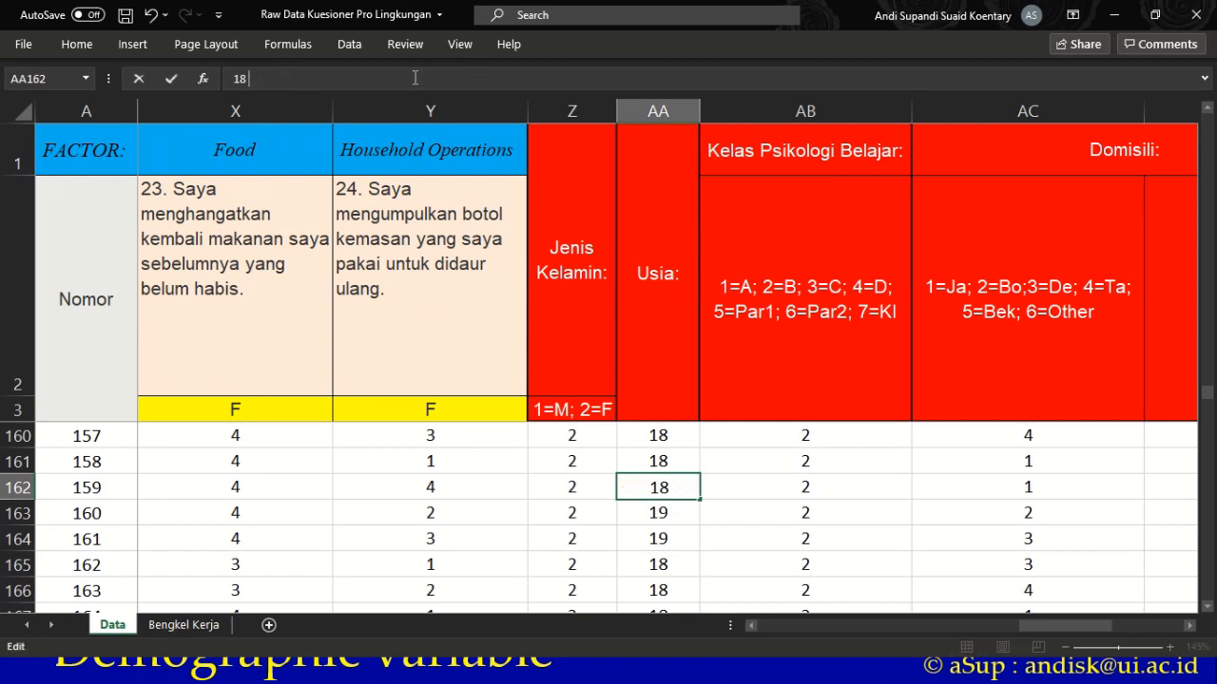
pyautogui.click(472, 468)
# - Remove 5 bulan from the age in cell AA246, leaving 18
pyautogui.scroll(-4, 473, 468)
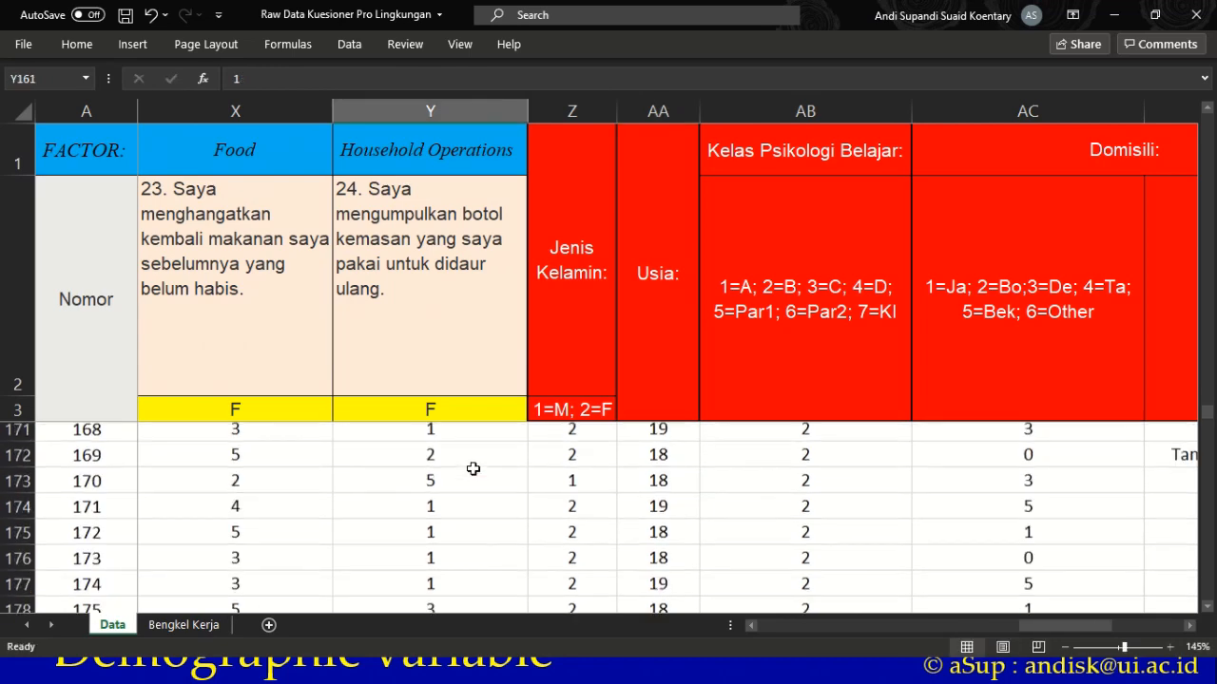
pyautogui.scroll(-9, 472, 467)
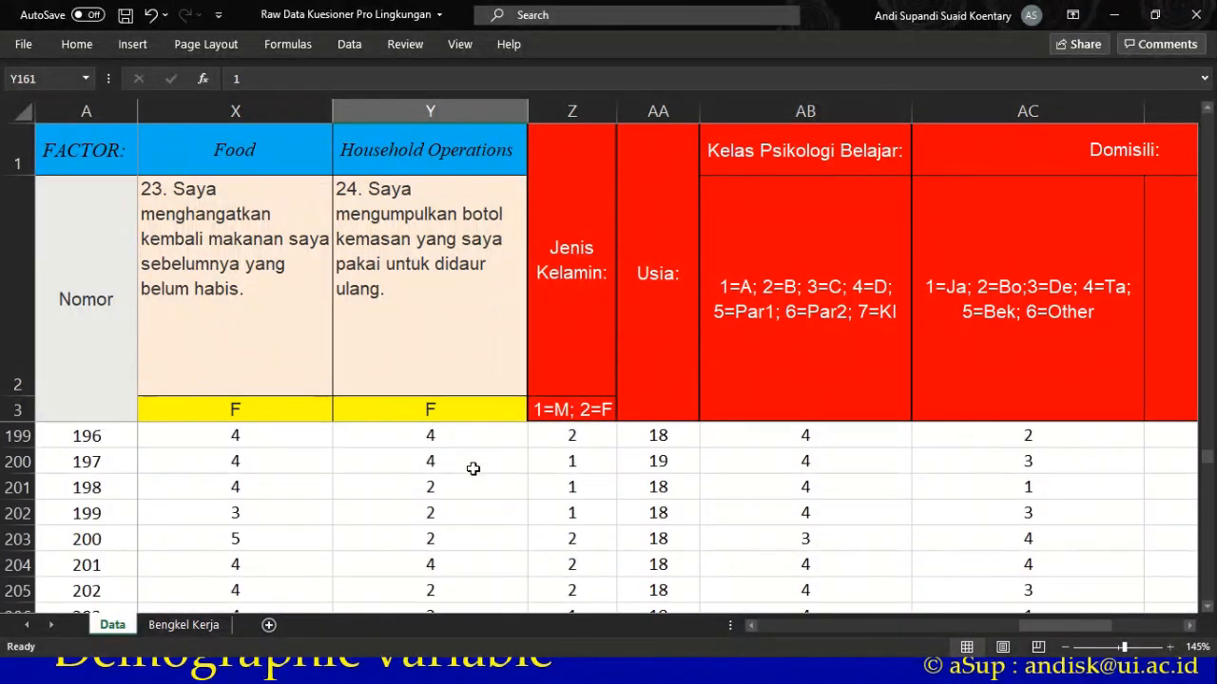
pyautogui.scroll(-7, 472, 467)
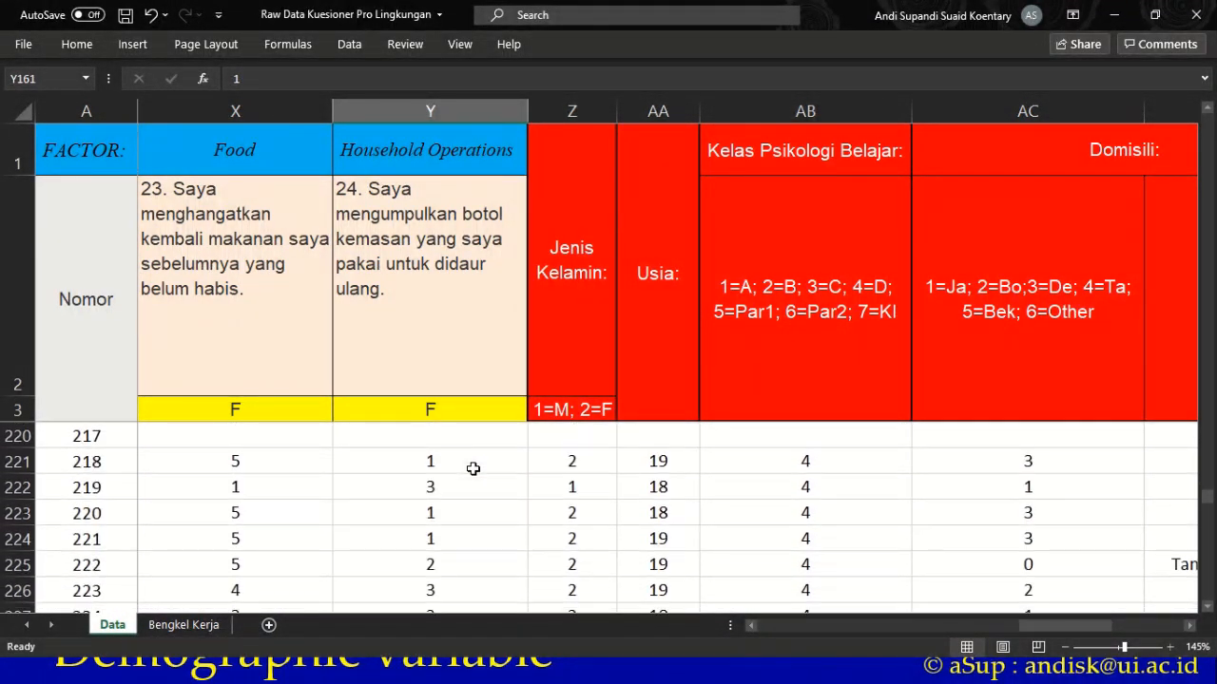
pyautogui.scroll(-8, 472, 467)
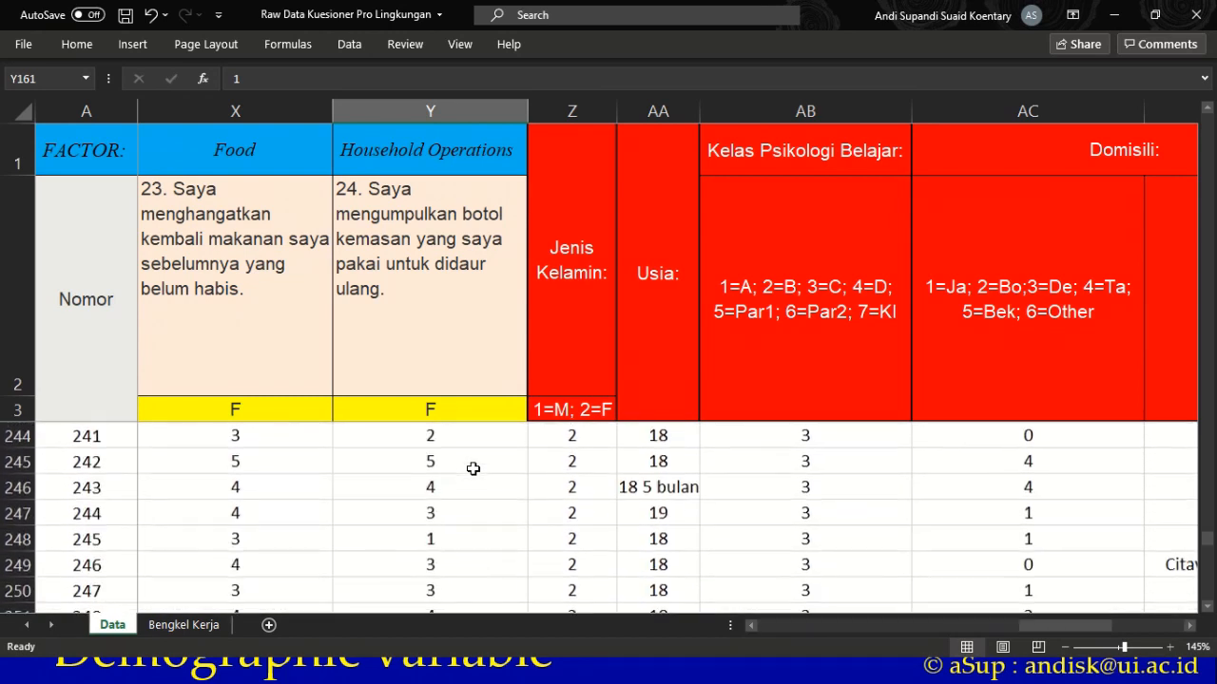
pyautogui.click(658, 487)
pyautogui.click(363, 80)
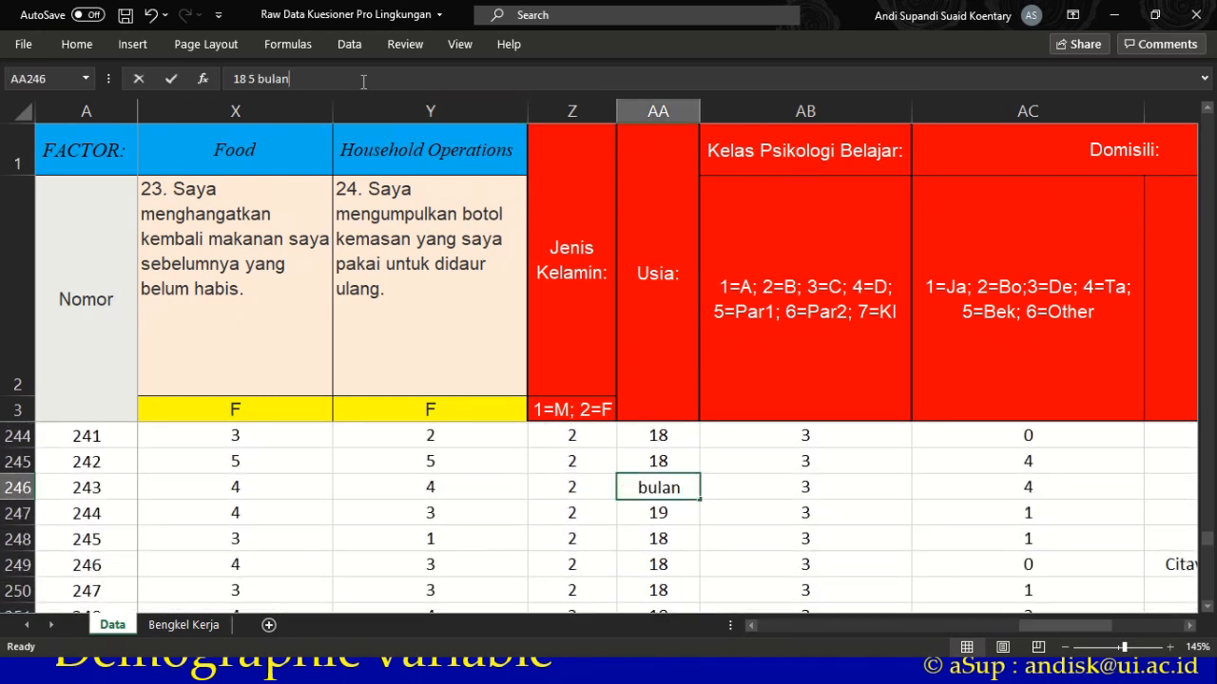
pyautogui.press('BackSpace')
pyautogui.press('BackSpace')
pyautogui.press('BackSpace')
pyautogui.press('BackSpace')
pyautogui.press('BackSpace')
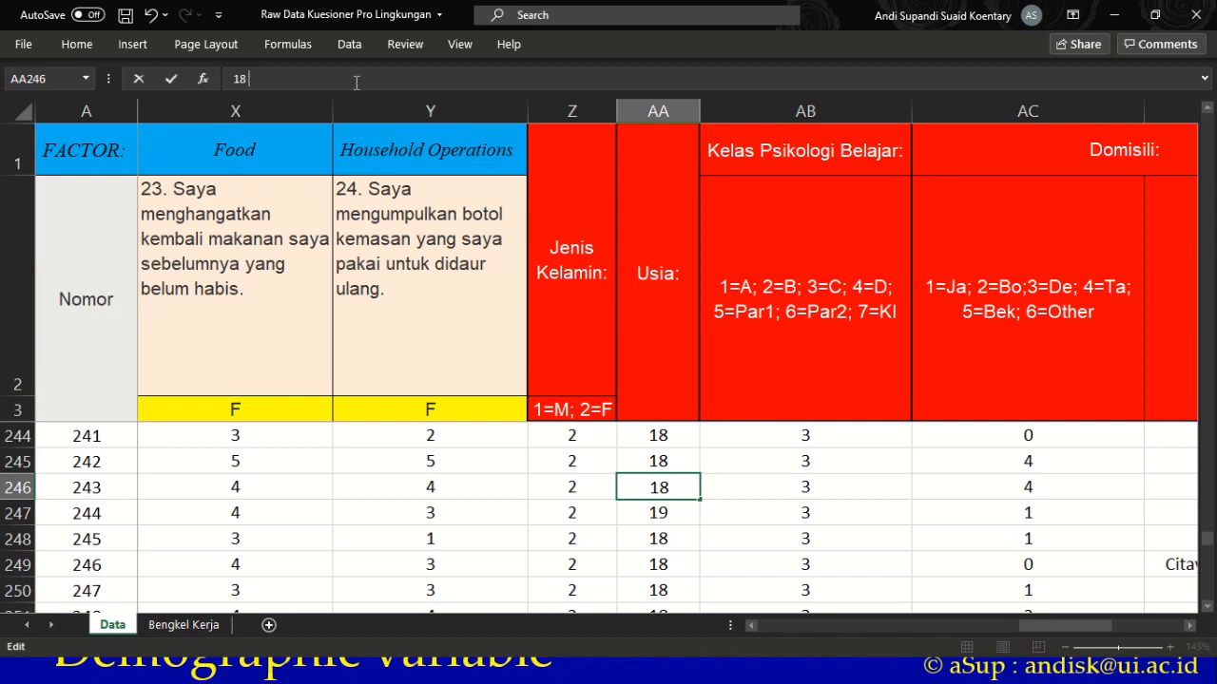
pyautogui.click(484, 462)
# - Copy the cleaned Usia ages in AA4:AA258 and paste them over the Usia column in SPSS, starting at case 1
pyautogui.scroll(-5, 485, 466)
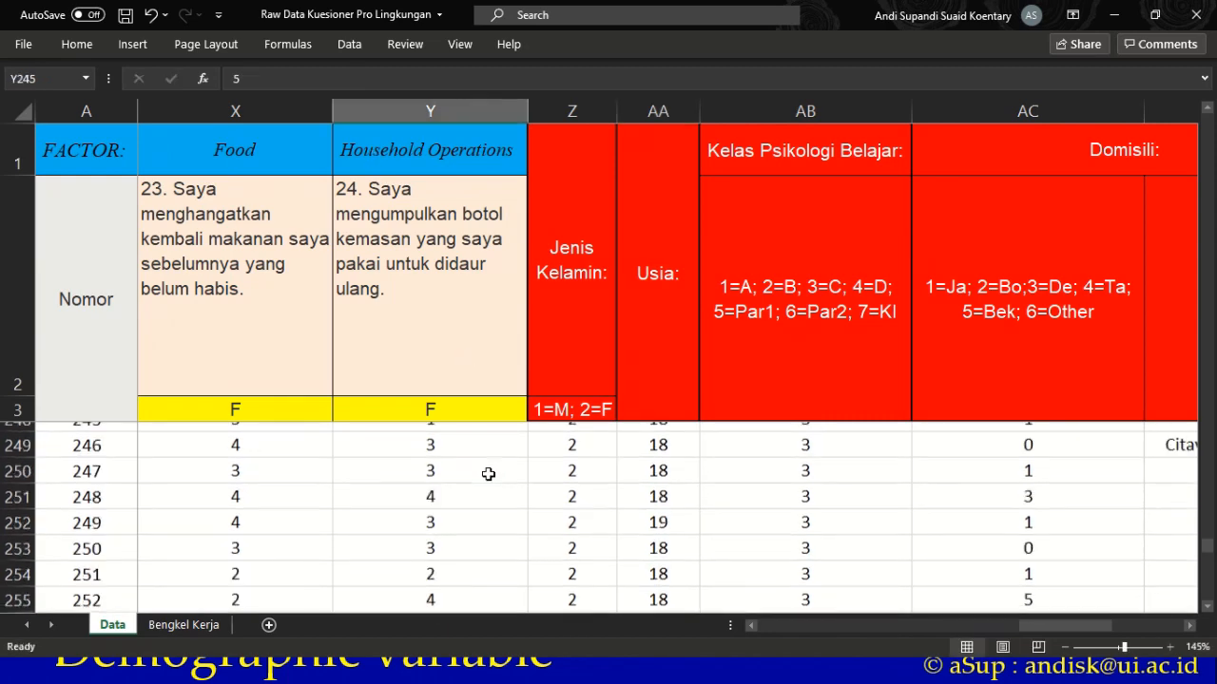
pyautogui.scroll(2, 488, 474)
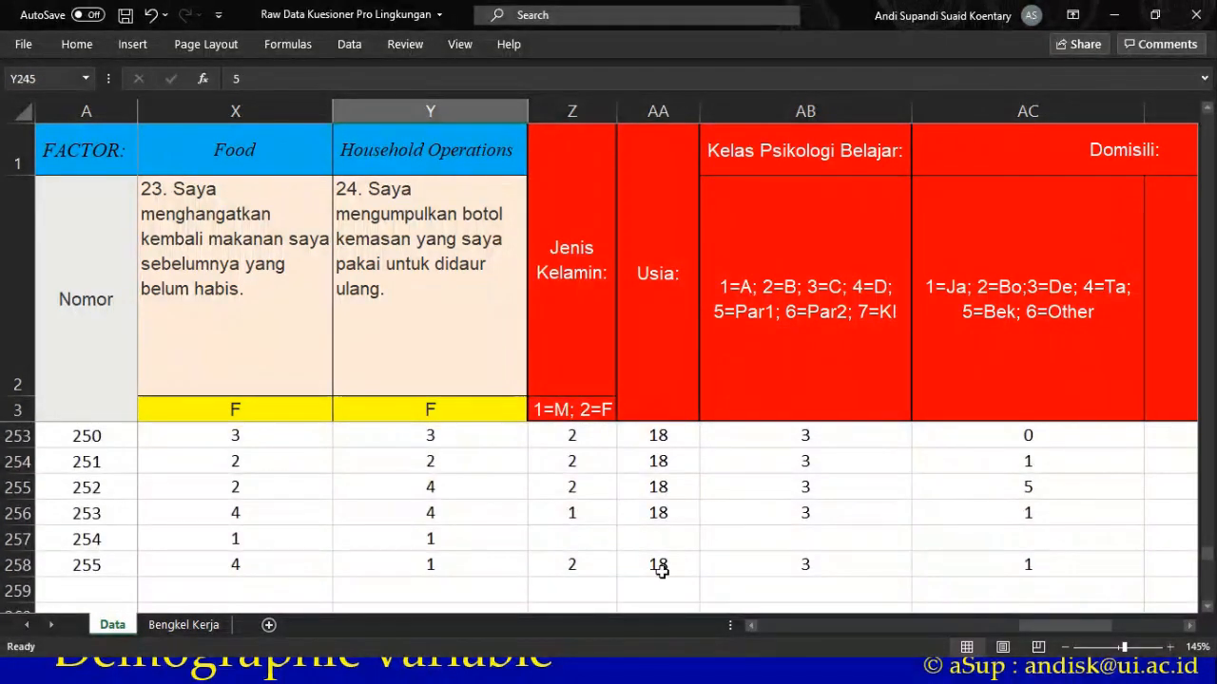
pyautogui.click(668, 567)
pyautogui.moveTo(679, 506); pyautogui.dragTo(664, 443)
pyautogui.hotkey('ctrl', 'c')
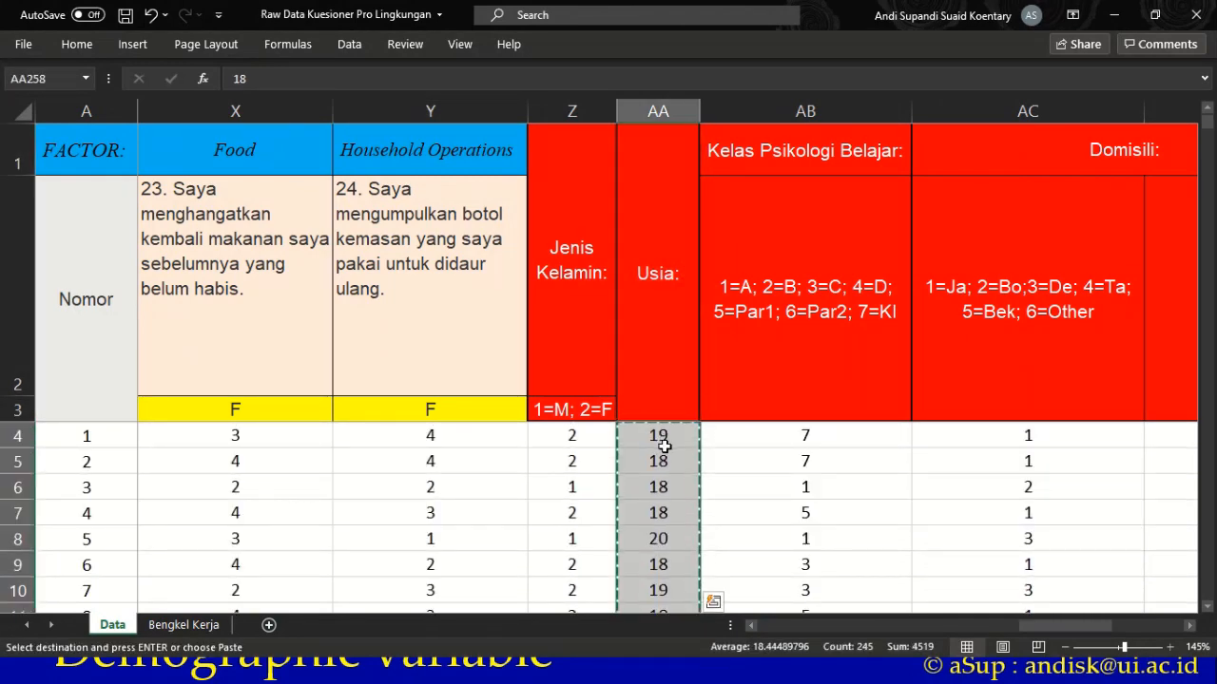
pyautogui.hotkey('alt', 'Tab')
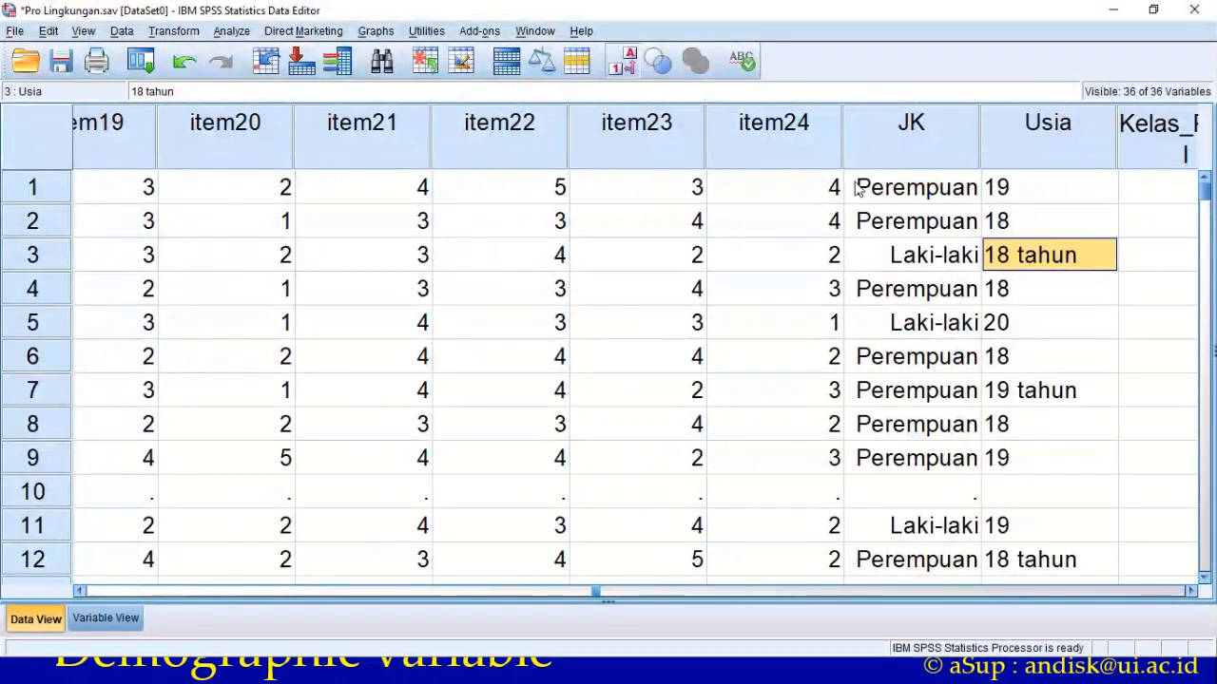
pyautogui.click(1070, 191)
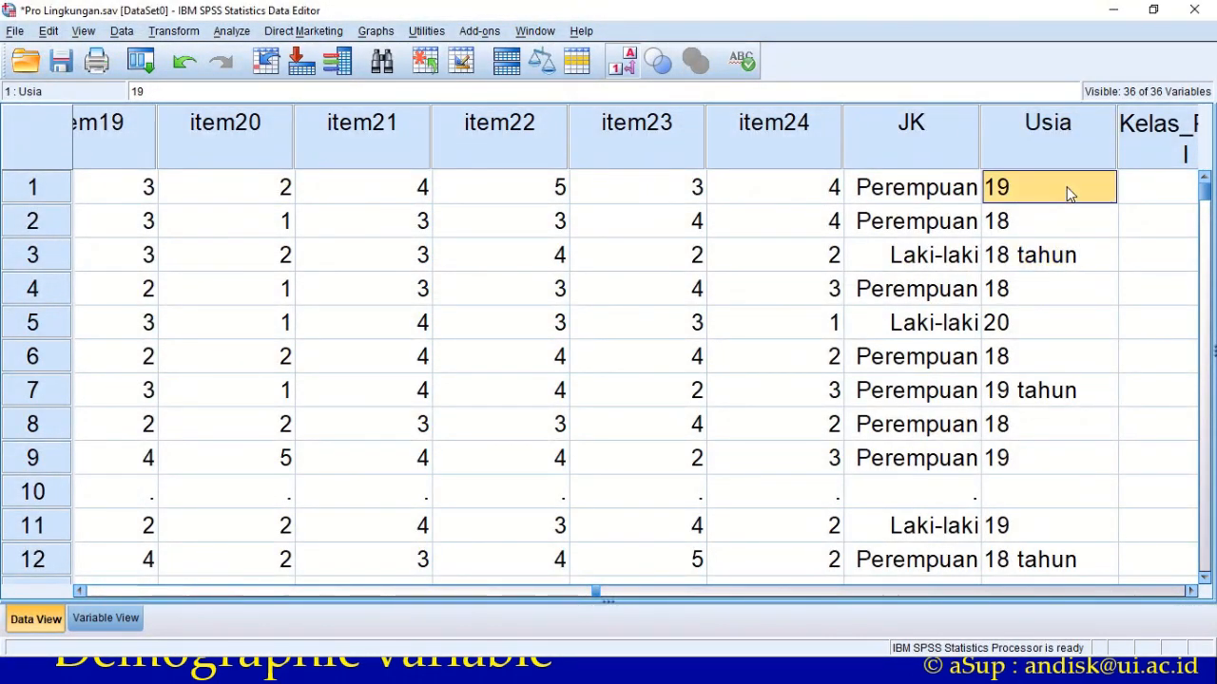
pyautogui.hotkey('ctrl', 'v')
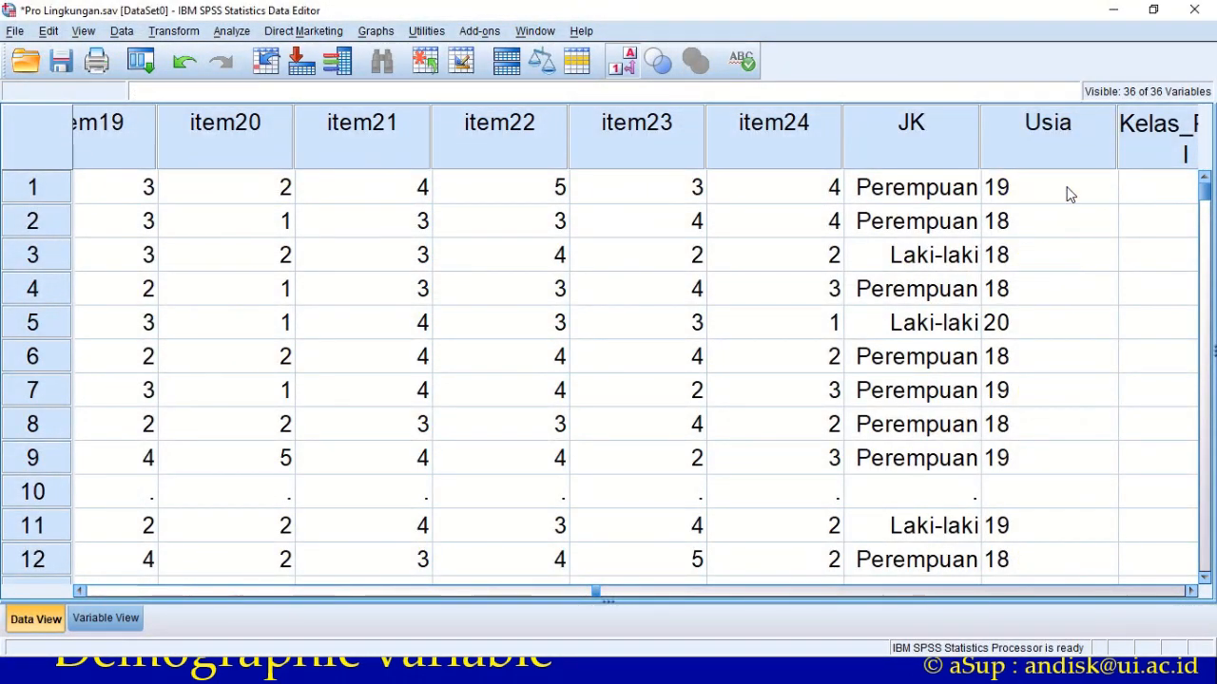
# - Change the variable type of Usia from String to Numeric
pyautogui.click(124, 623)
pyautogui.click(466, 301)
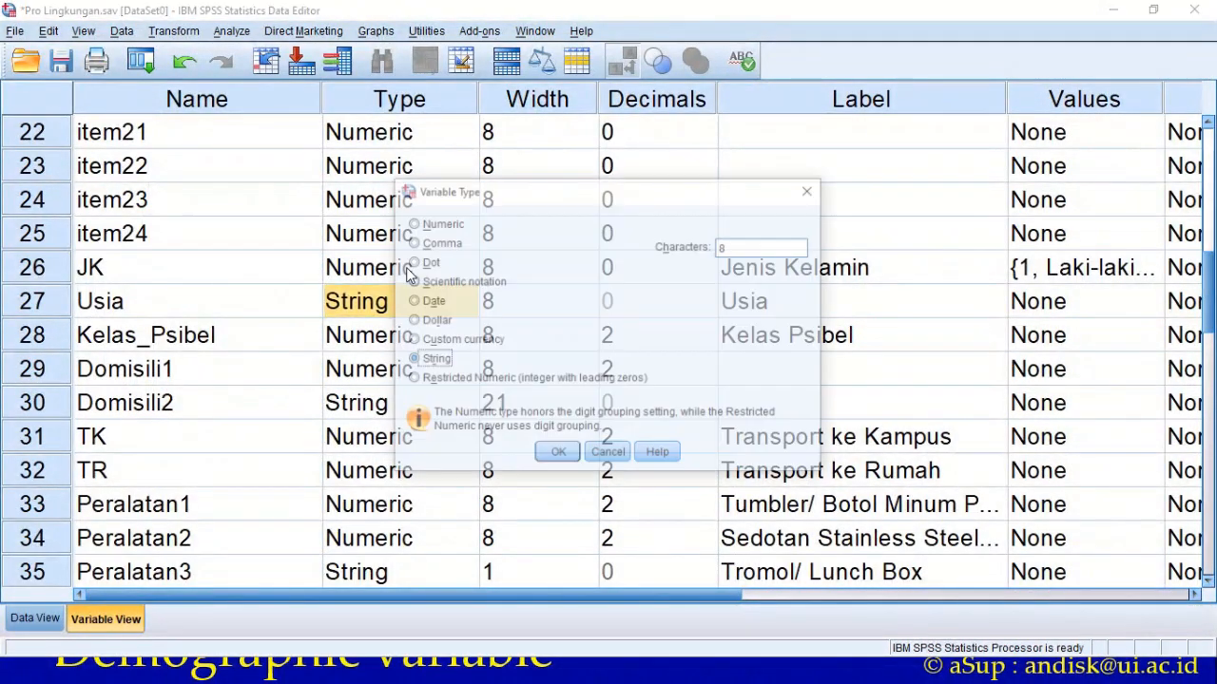
pyautogui.click(412, 223)
pyautogui.click(556, 456)
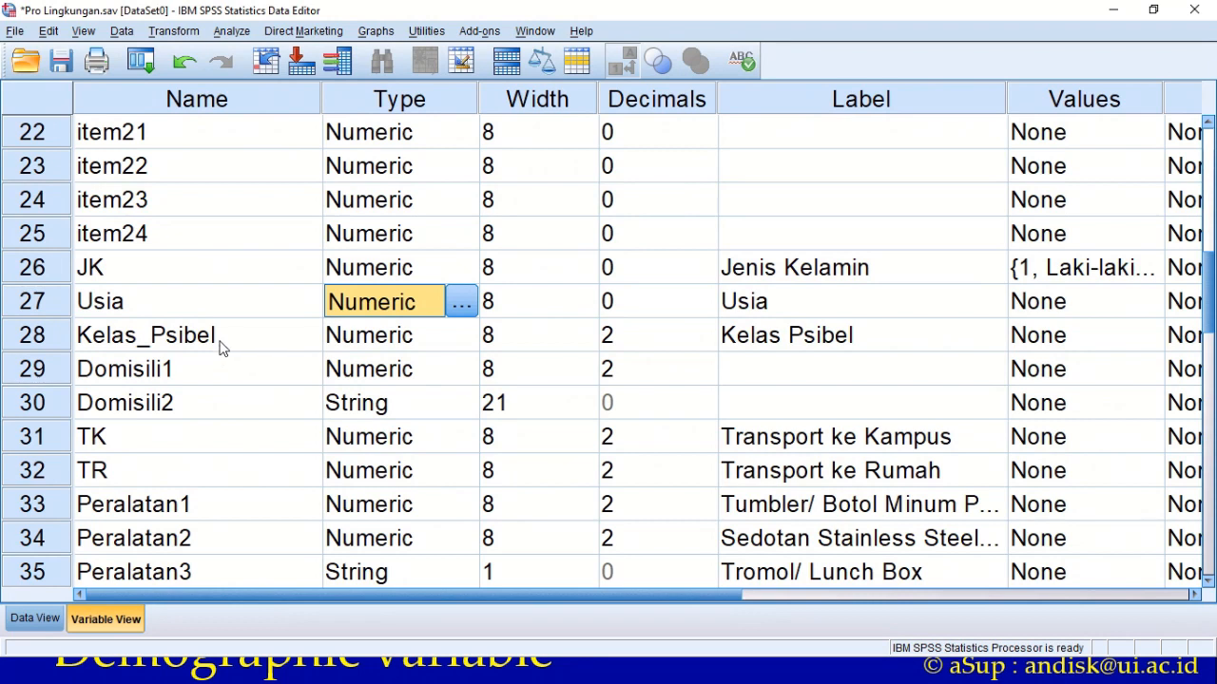
# - Set the decimals of the Kelas_Psibel and Domisili1 variables to 0
pyautogui.click(223, 344)
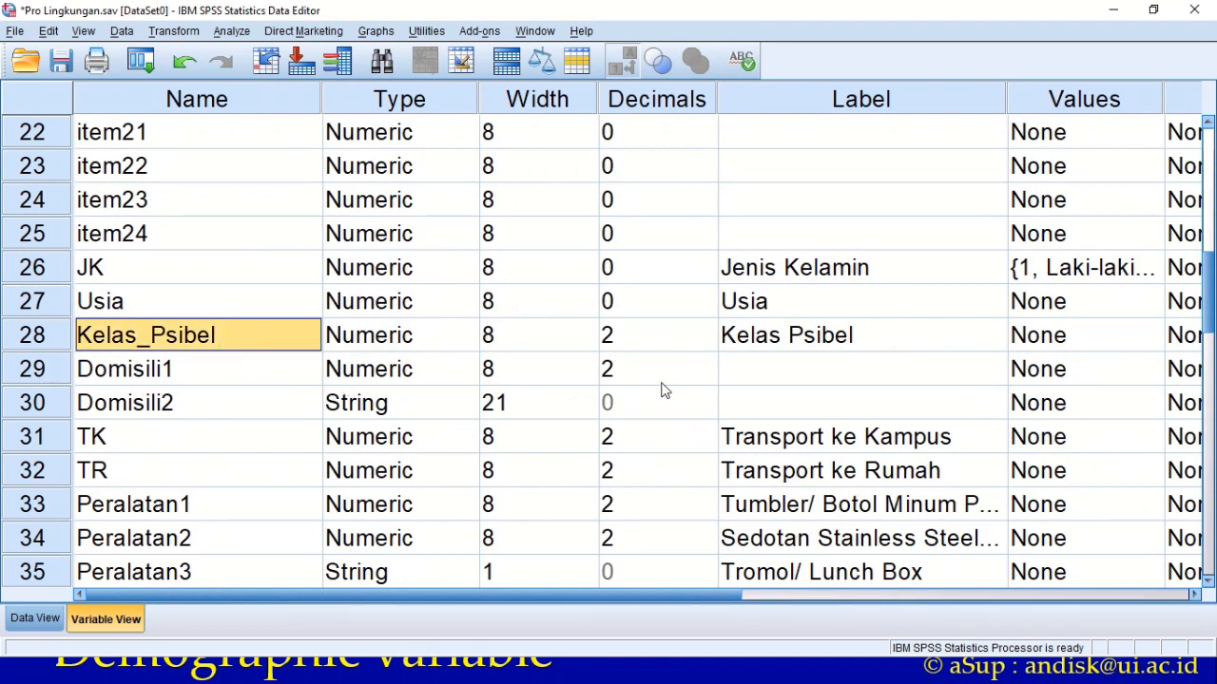
pyautogui.click(710, 347)
pyautogui.click(710, 347)
pyautogui.click(710, 347)
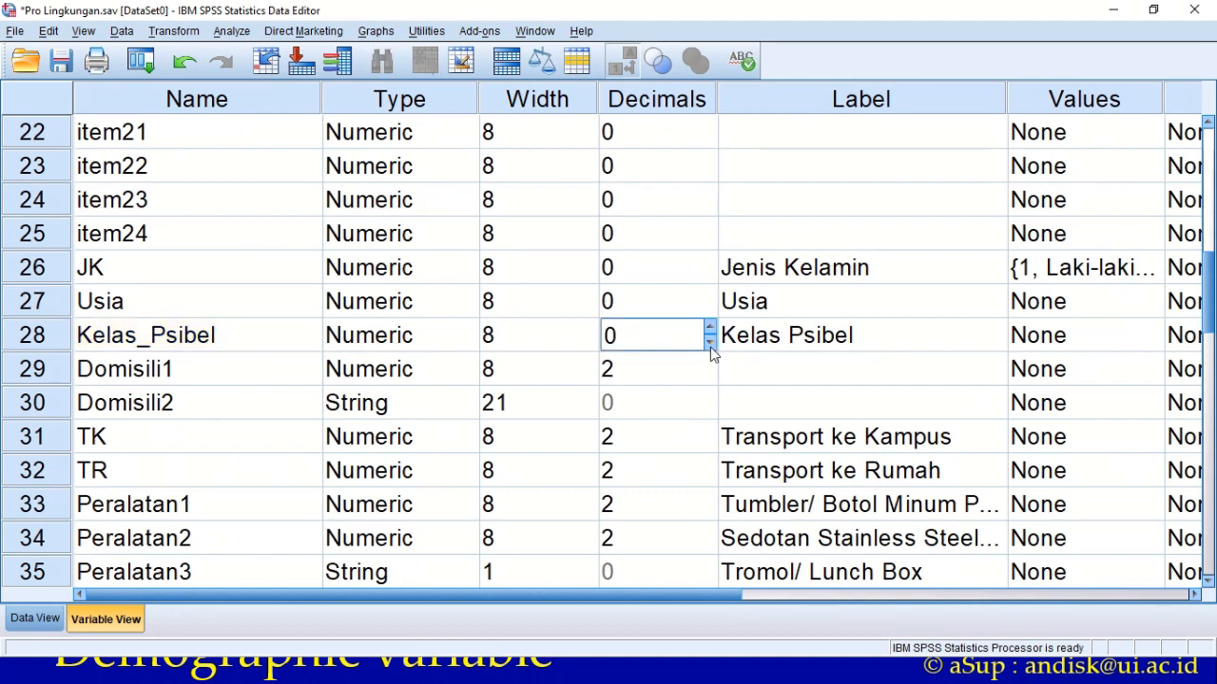
pyautogui.click(709, 380)
pyautogui.click(710, 379)
pyautogui.click(710, 379)
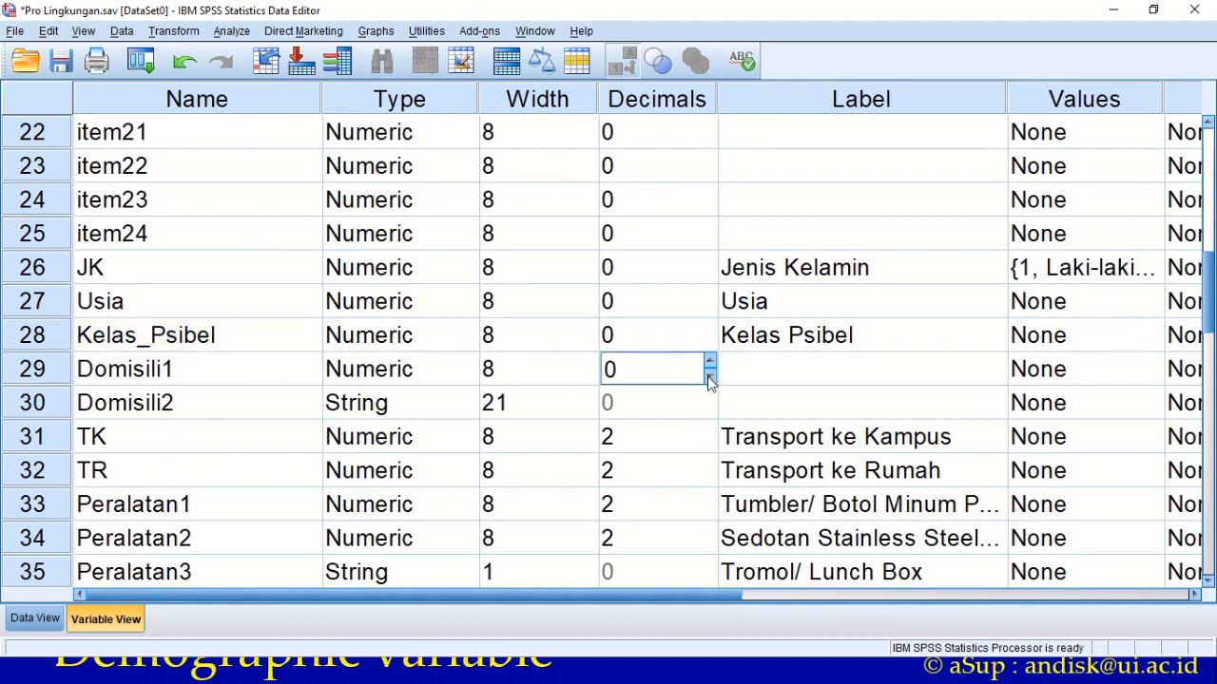
# - Check the class coding in the Excel sheet and add the value label 1 = Reg-A to Domisili1 in SPSS
pyautogui.hotkey('alt', 'Tab')
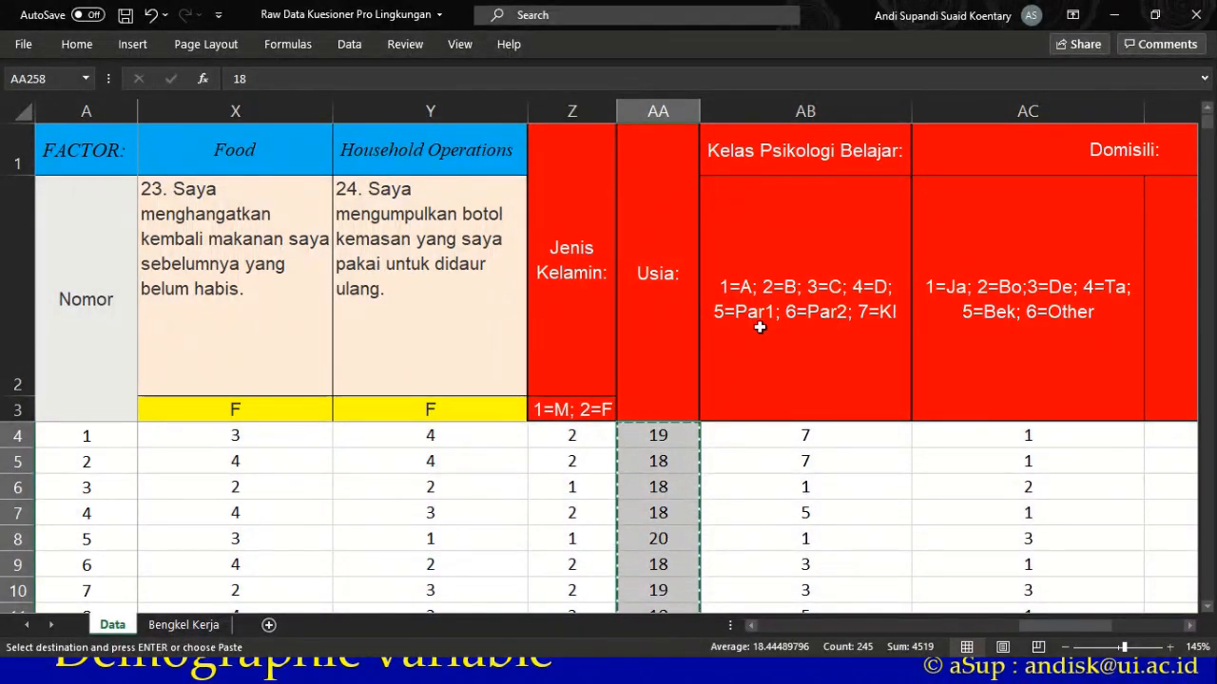
pyautogui.hotkey('alt', 'Tab')
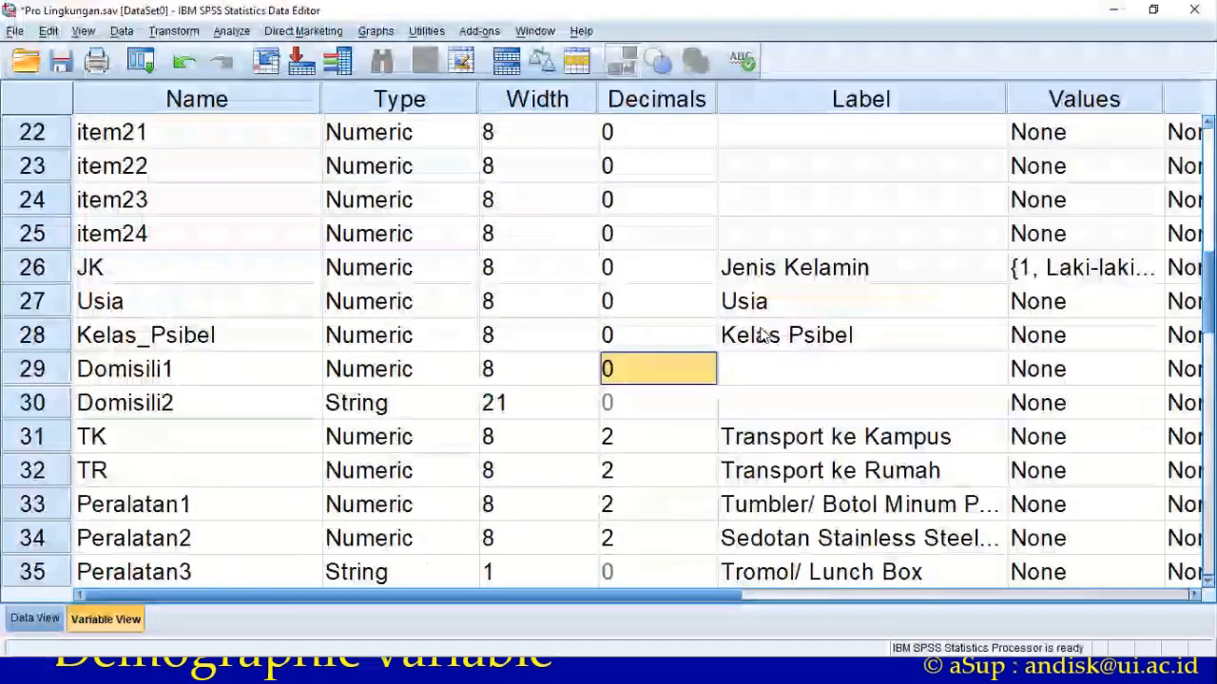
pyautogui.click(1092, 377)
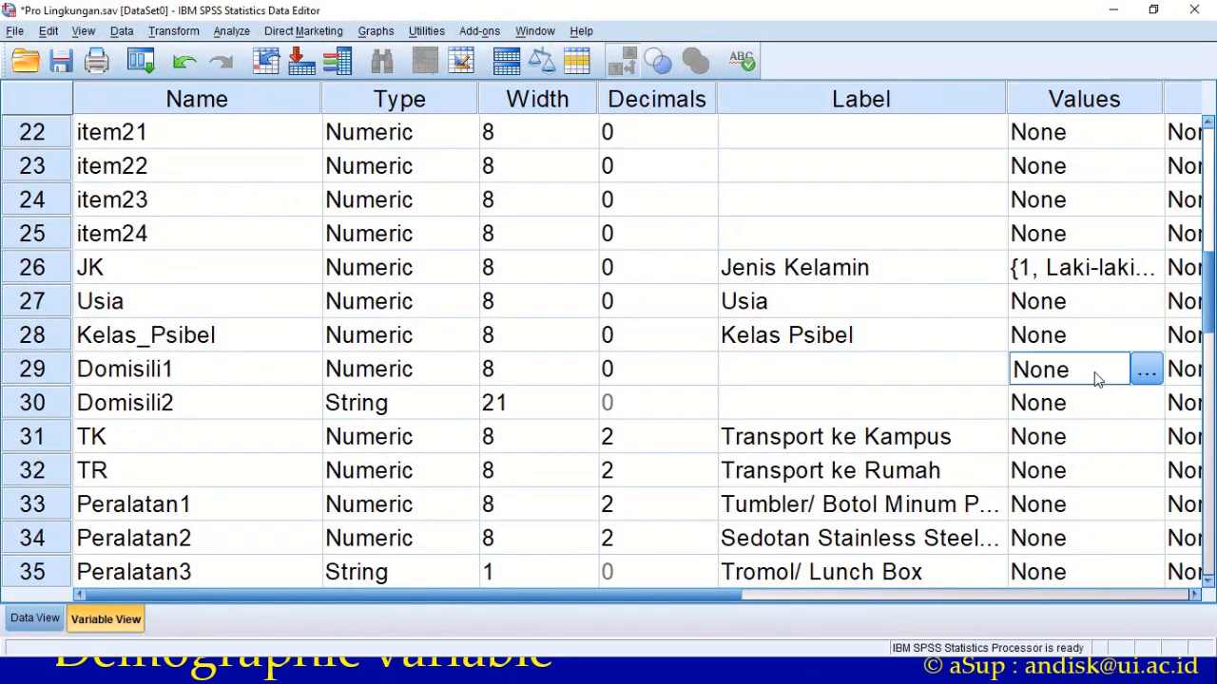
pyautogui.click(1146, 370)
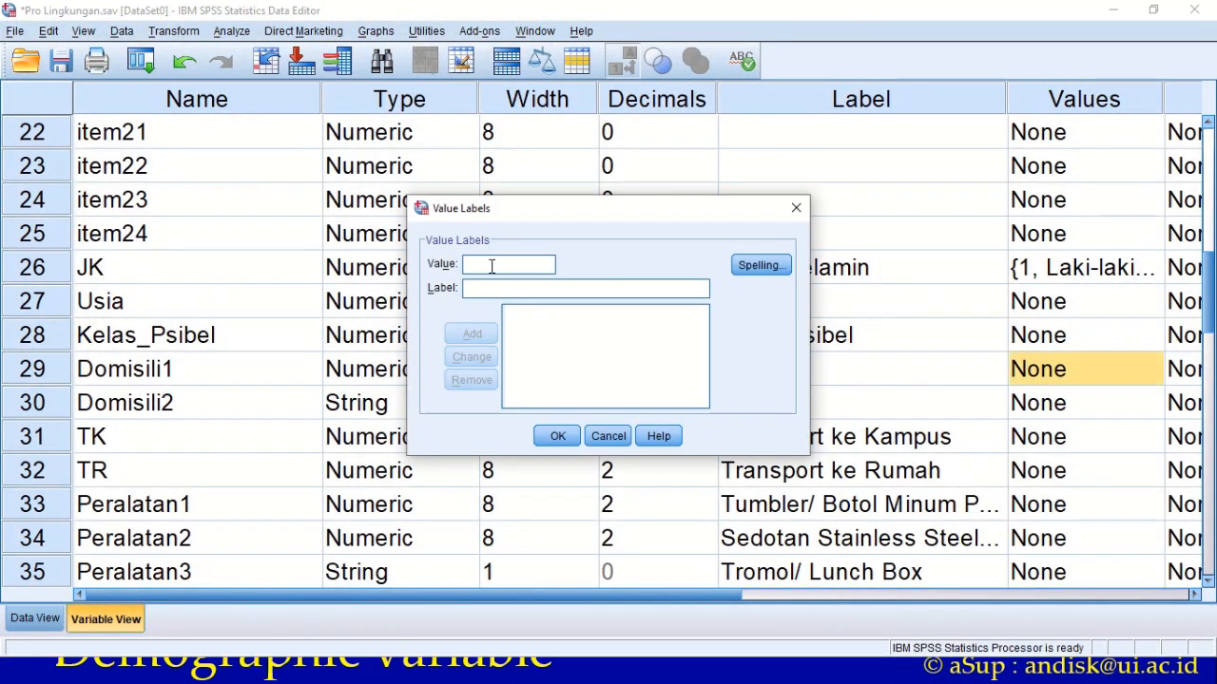
pyautogui.write('1')
pyautogui.click(491, 292)
pyautogui.write('Reg-A')
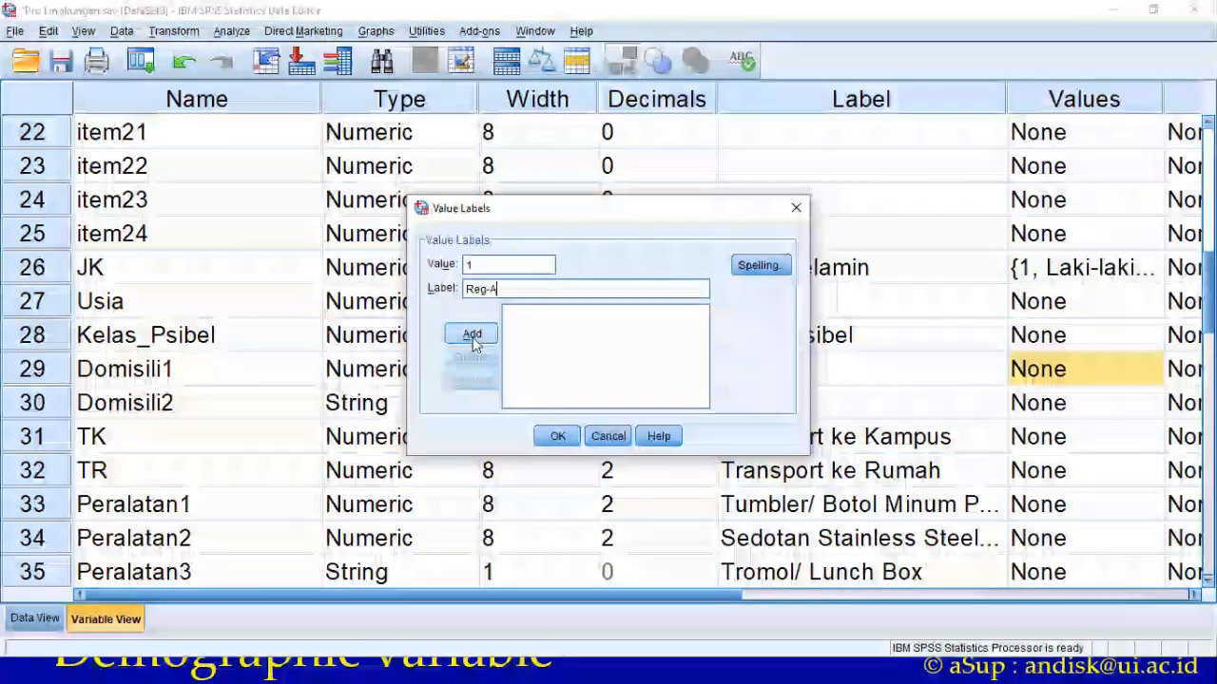
pyautogui.click(473, 334)
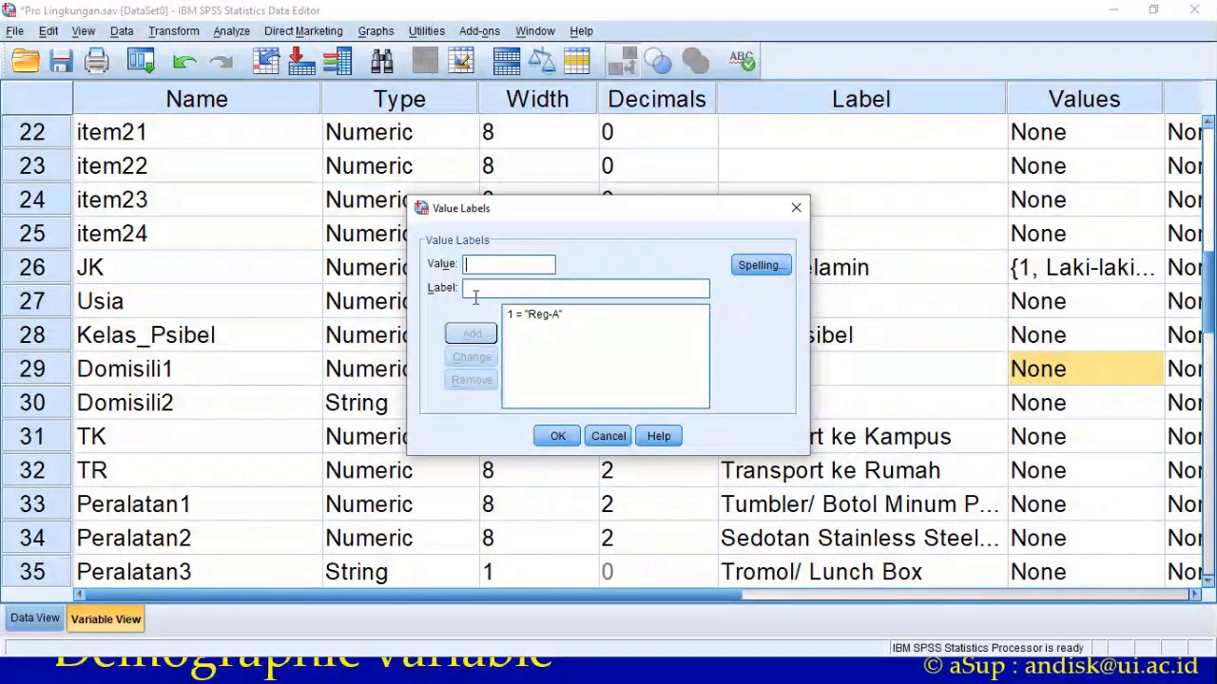
# - Add the value labels 2 = Reg-B and 3 = Reg-C to Domisili1
pyautogui.write('2')
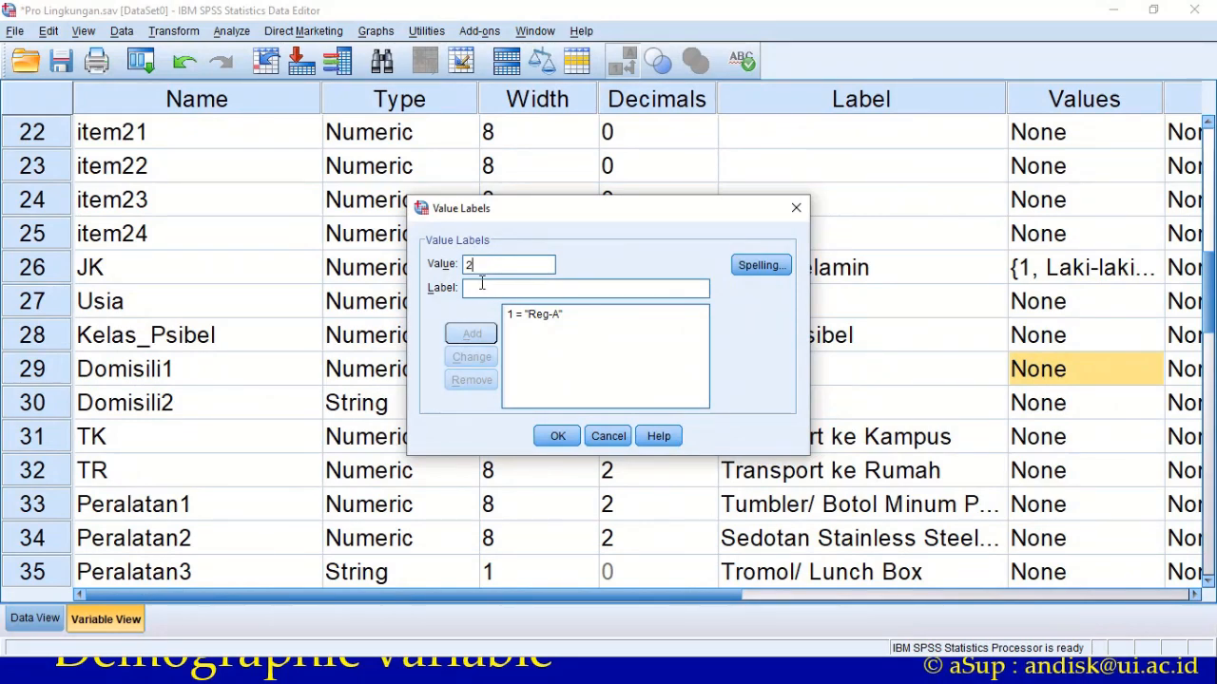
pyautogui.write('Reg-C')
pyautogui.click(473, 334)
pyautogui.write('Re')
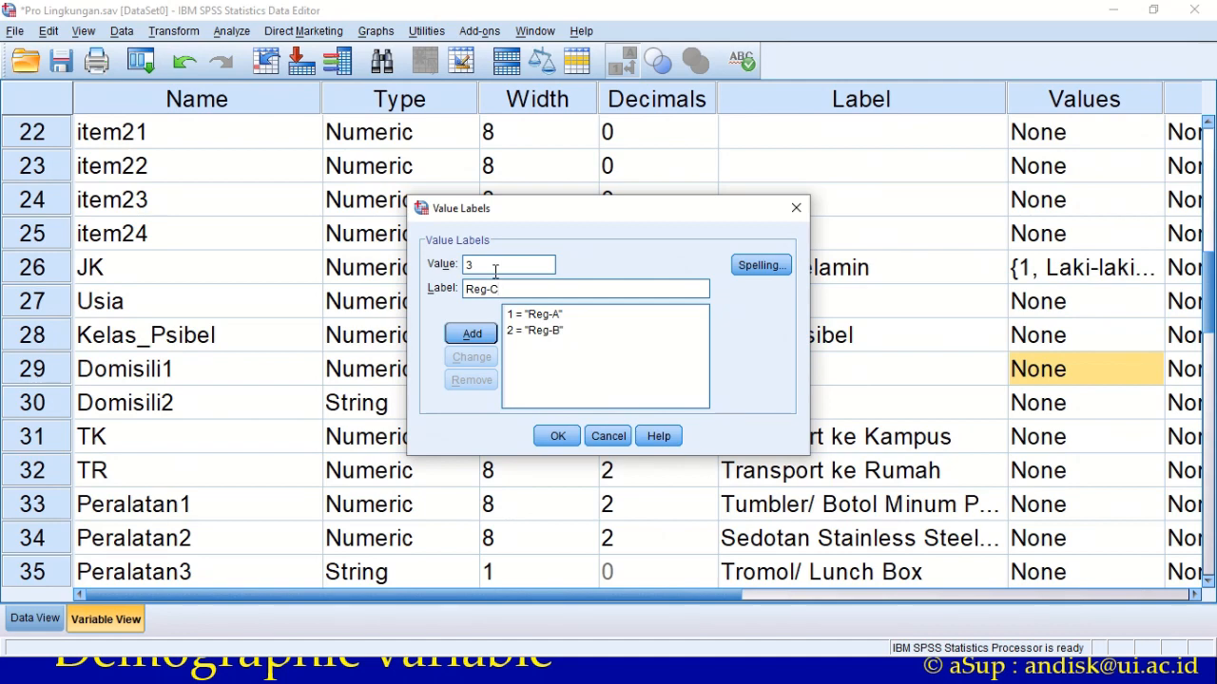
pyautogui.click(472, 333)
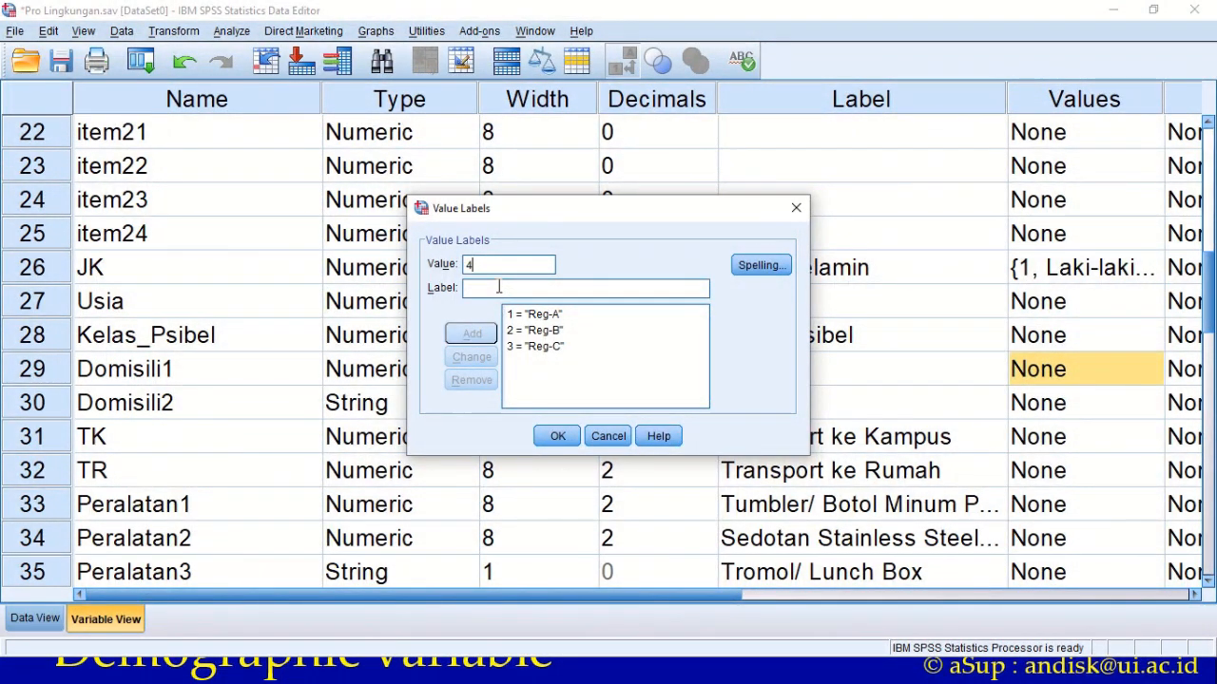
# - Add the value label 4 = Reg-D to Domisili1
pyautogui.write('4rEG-d')
pyautogui.moveTo(513, 265); pyautogui.dragTo(456, 268)
pyautogui.write('4')
pyautogui.press('Tab')
pyautogui.write('rE')
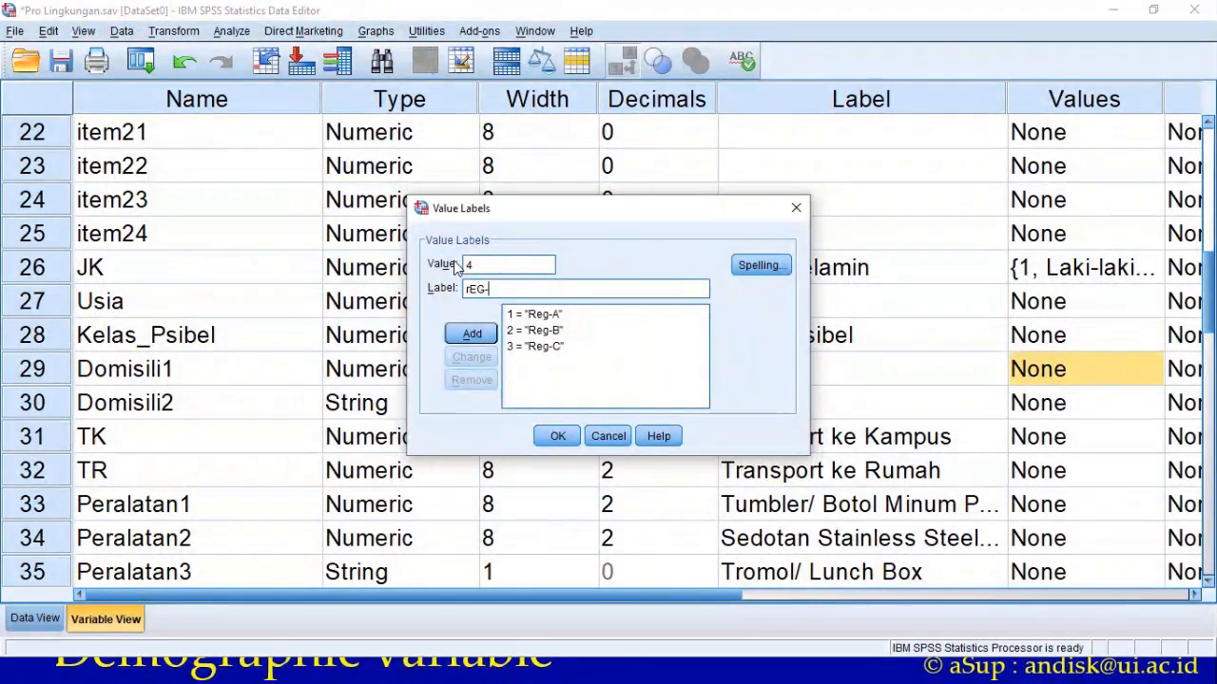
pyautogui.press('BackSpace')
pyautogui.press('BackSpace')
pyautogui.press('BackSpace')
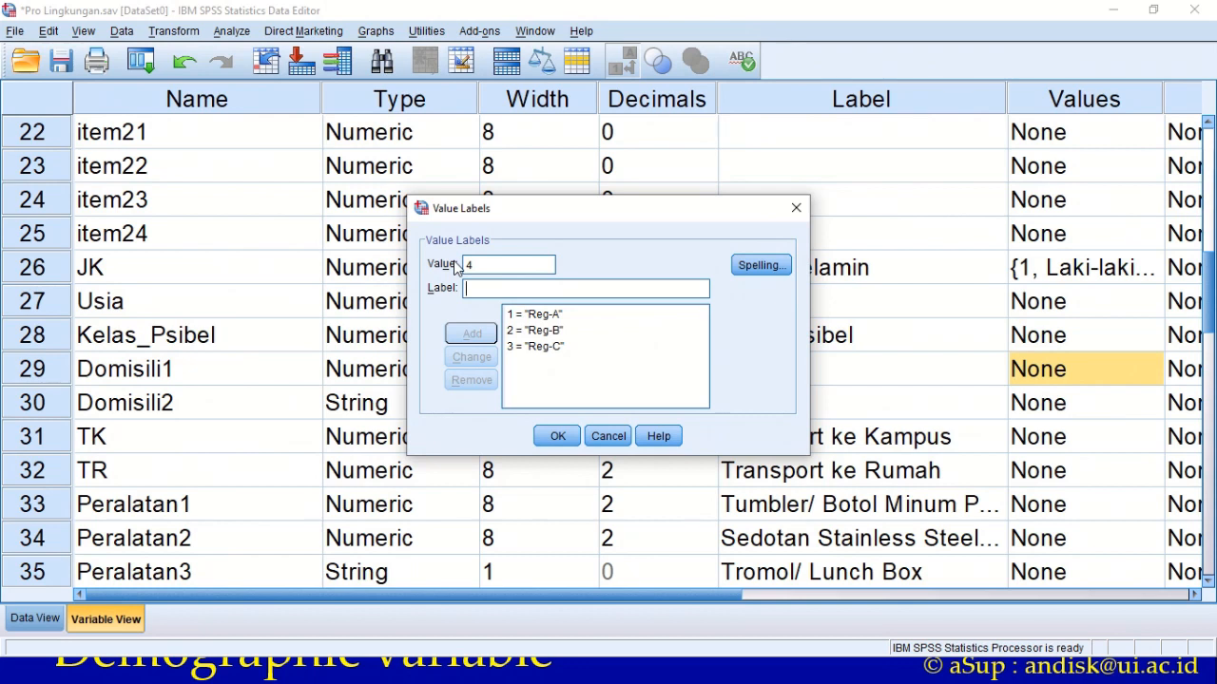
pyautogui.write('r')
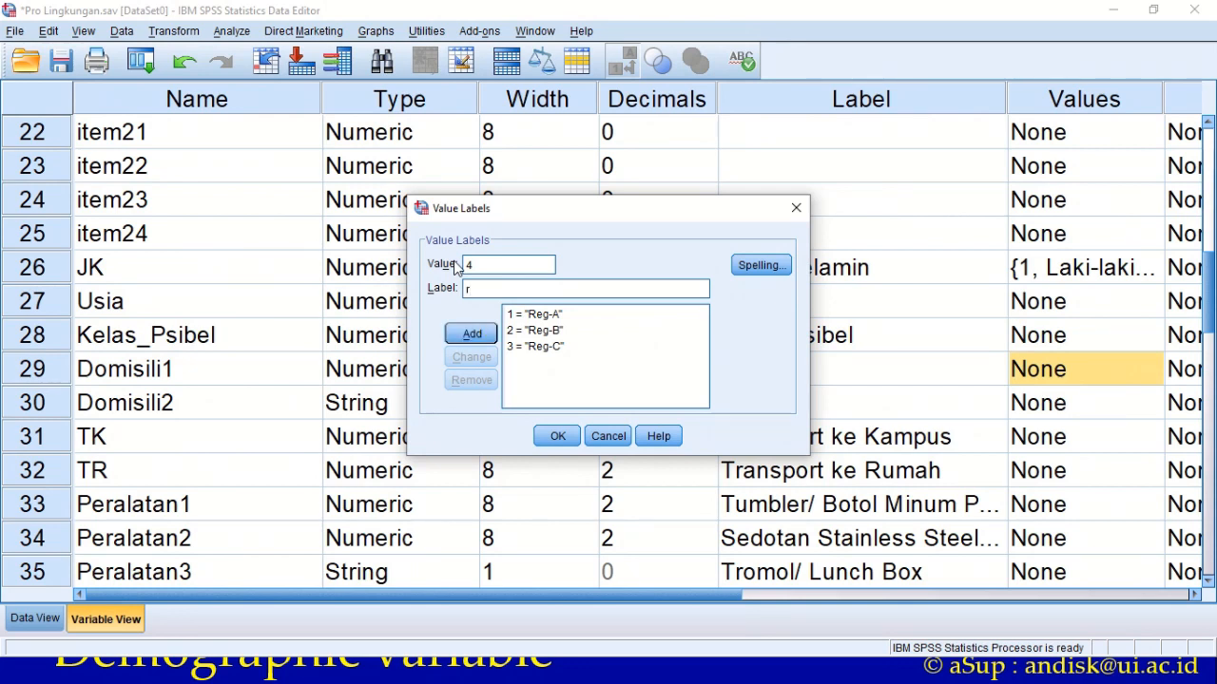
pyautogui.press('BackSpace')
pyautogui.write('Reg-D')
pyautogui.click(491, 333)
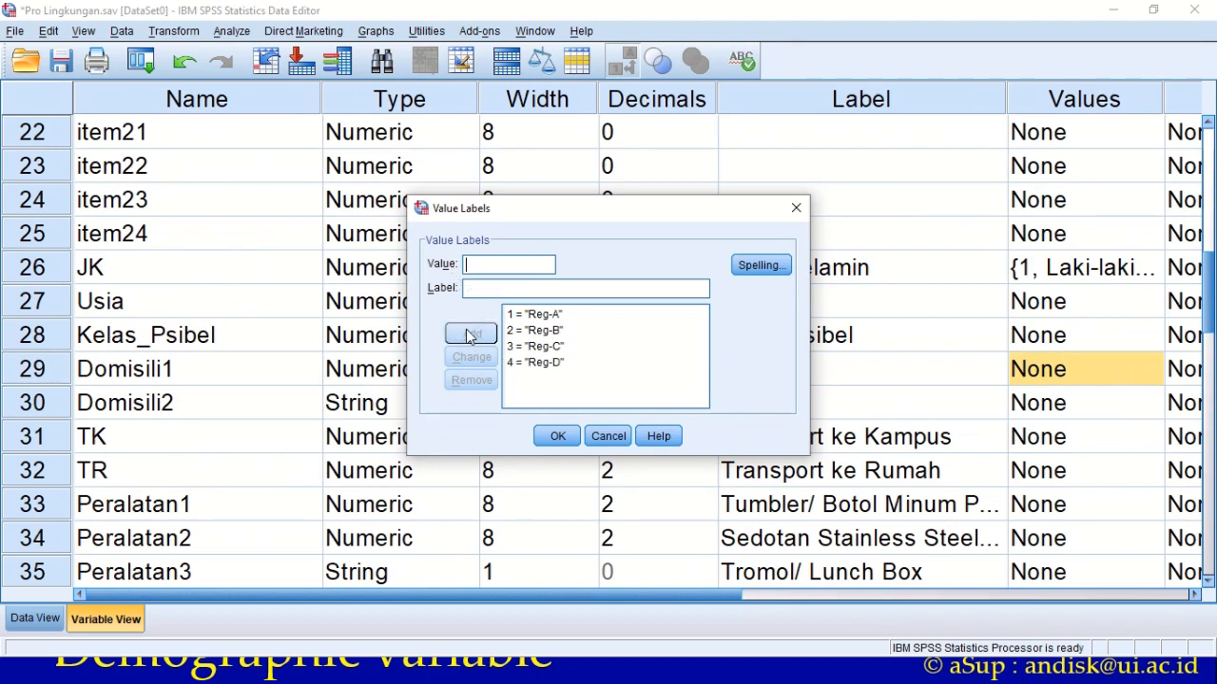
# - Add the value labels 5 = Par-1 and 6 = Par-2 to Domisili1
pyautogui.write('5')
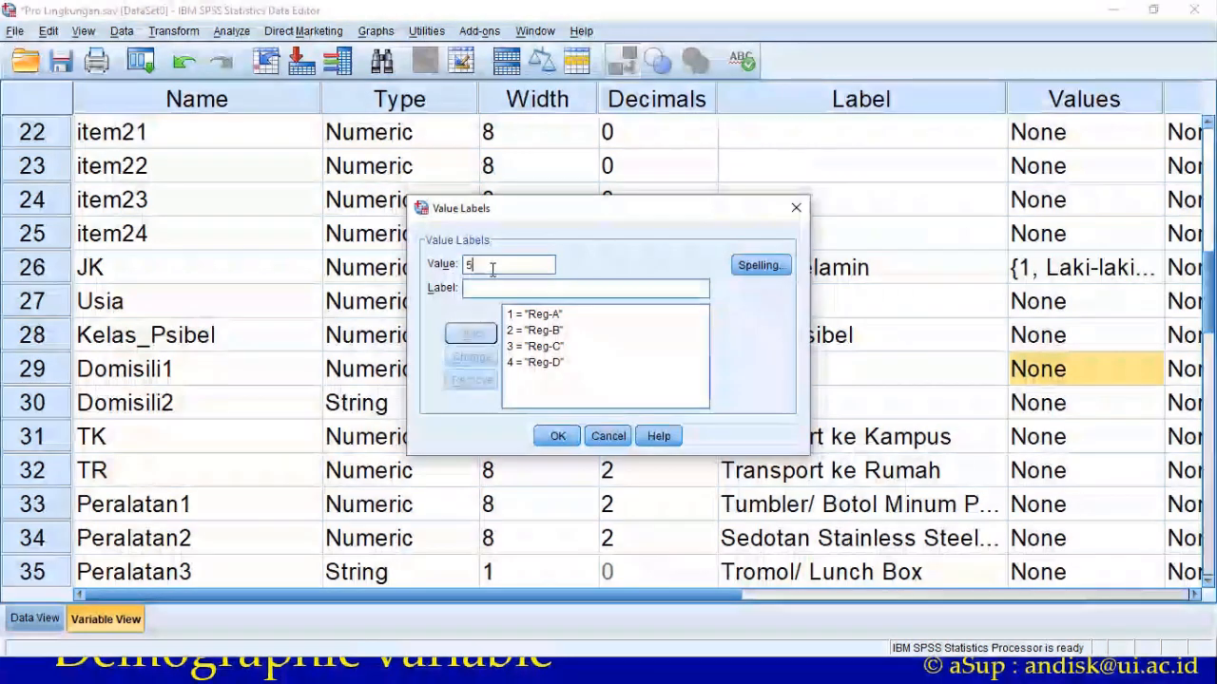
pyautogui.click(478, 290)
pyautogui.write('Par-1')
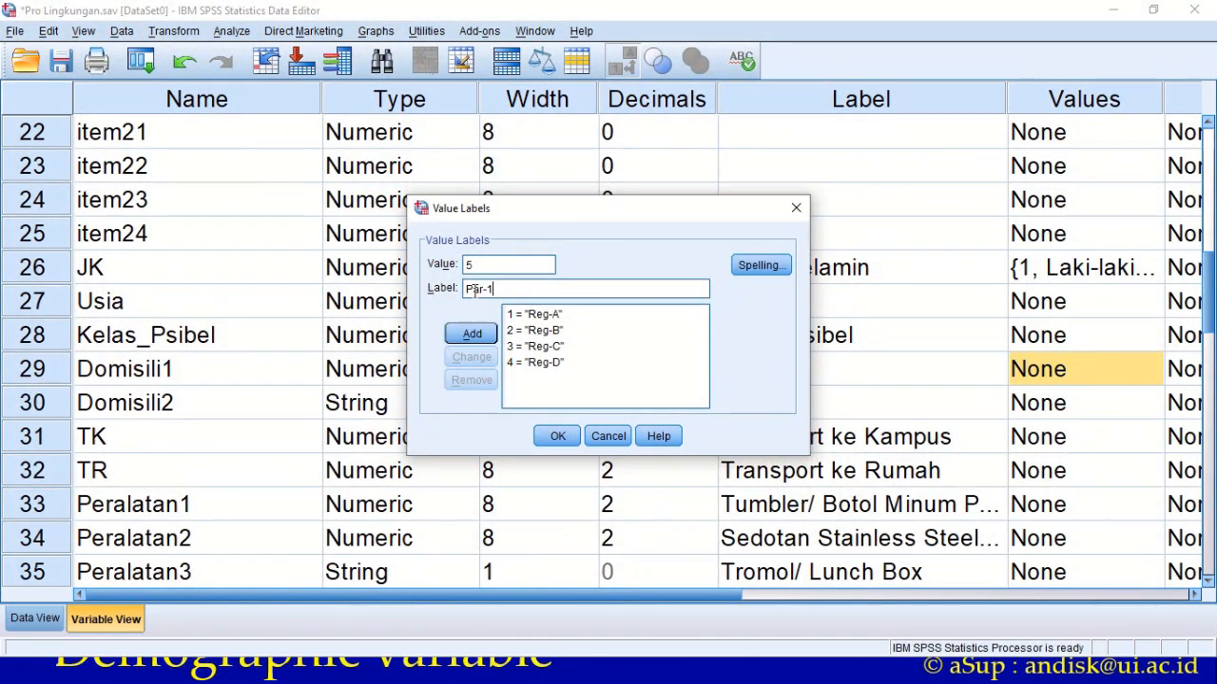
pyautogui.click(472, 334)
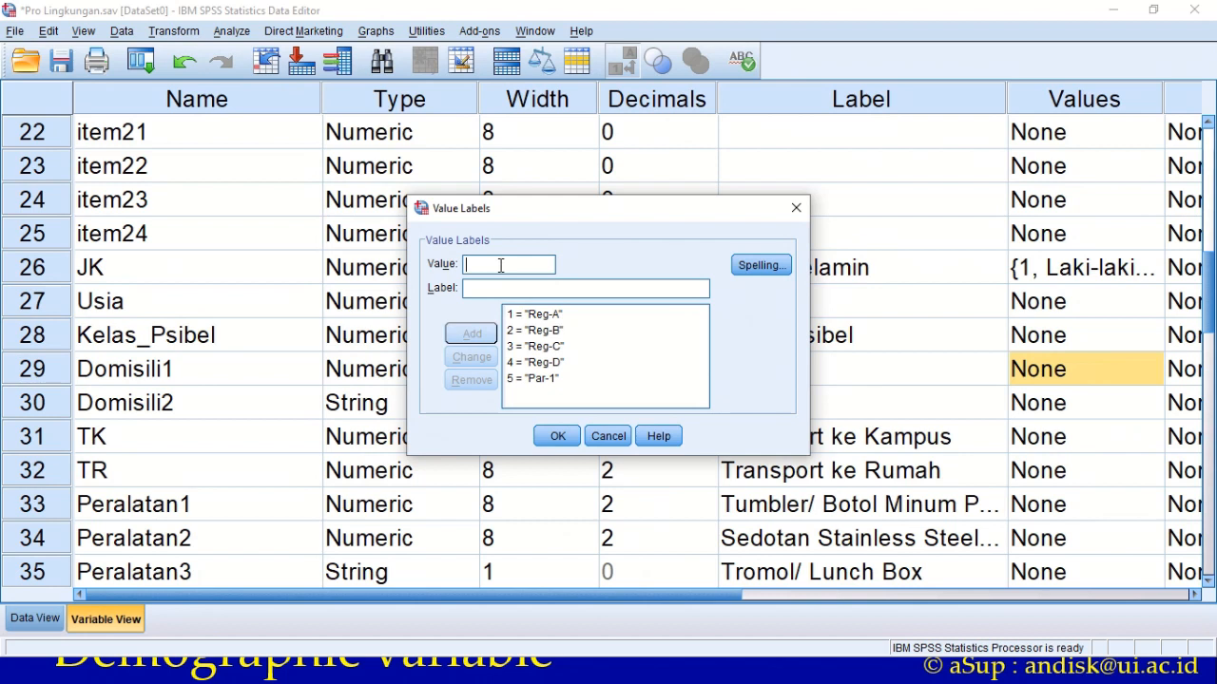
pyautogui.write('Par-2')
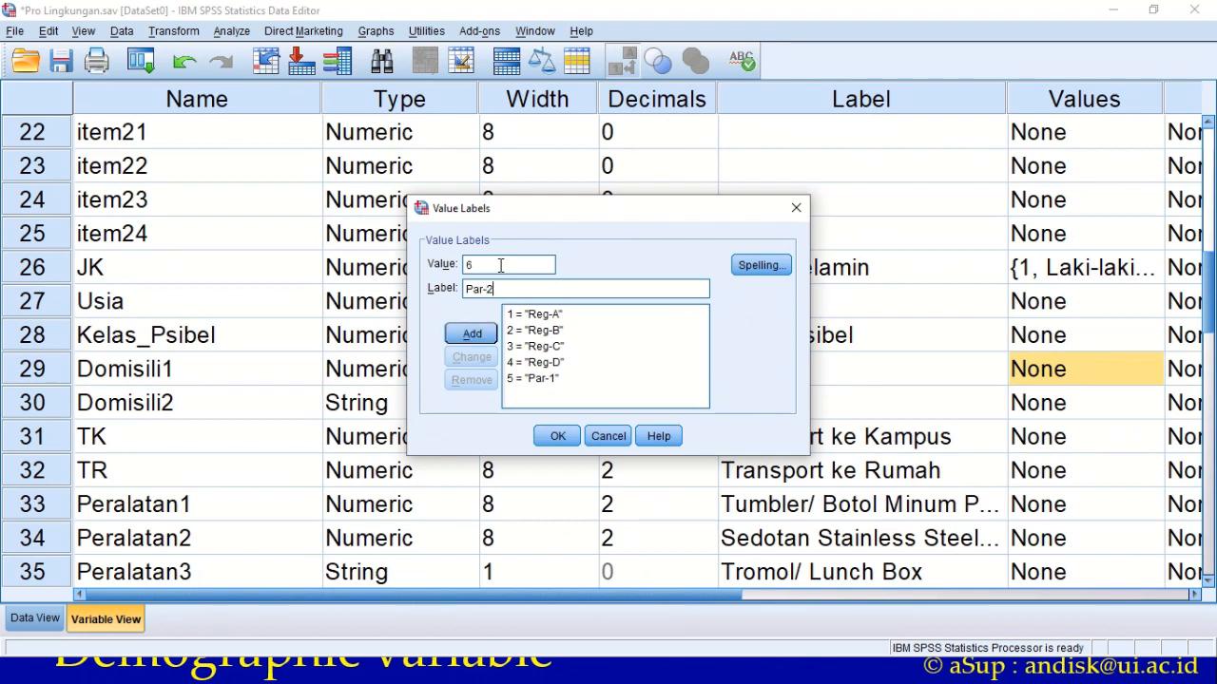
pyautogui.click(481, 333)
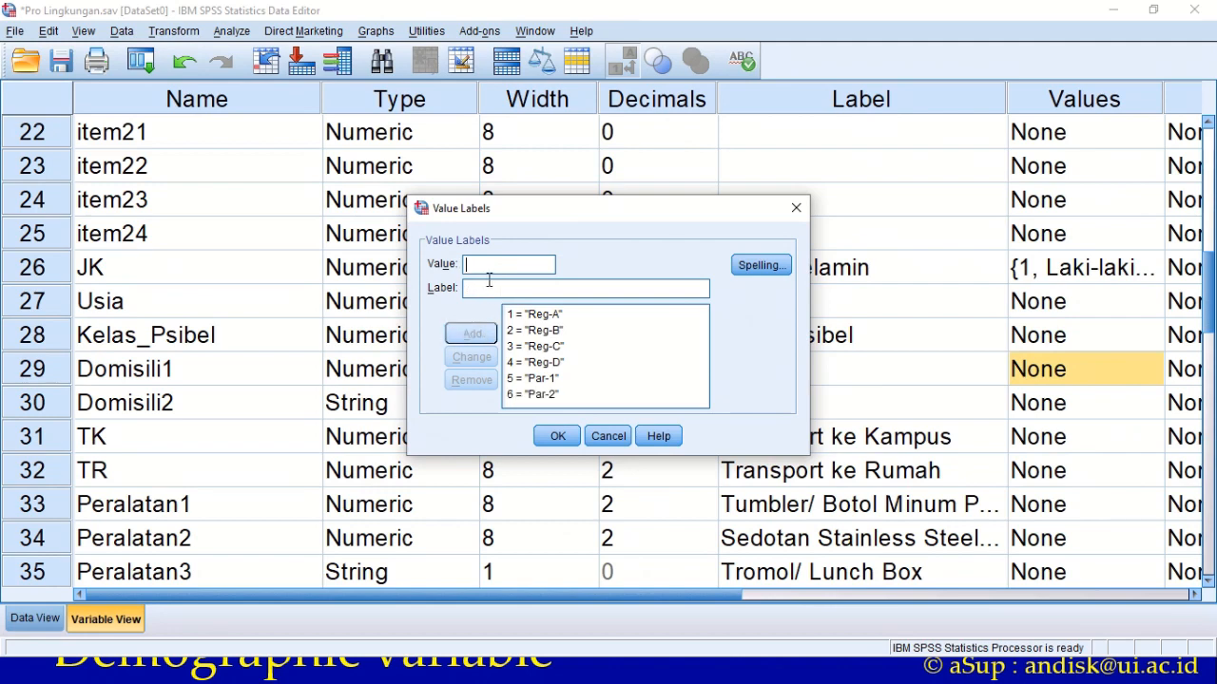
# - Add the value label 7 = Kelas Internasional to Domisili1 and apply the full set of labels
pyautogui.write('7')
pyautogui.press('Tab')
pyautogui.write('K')
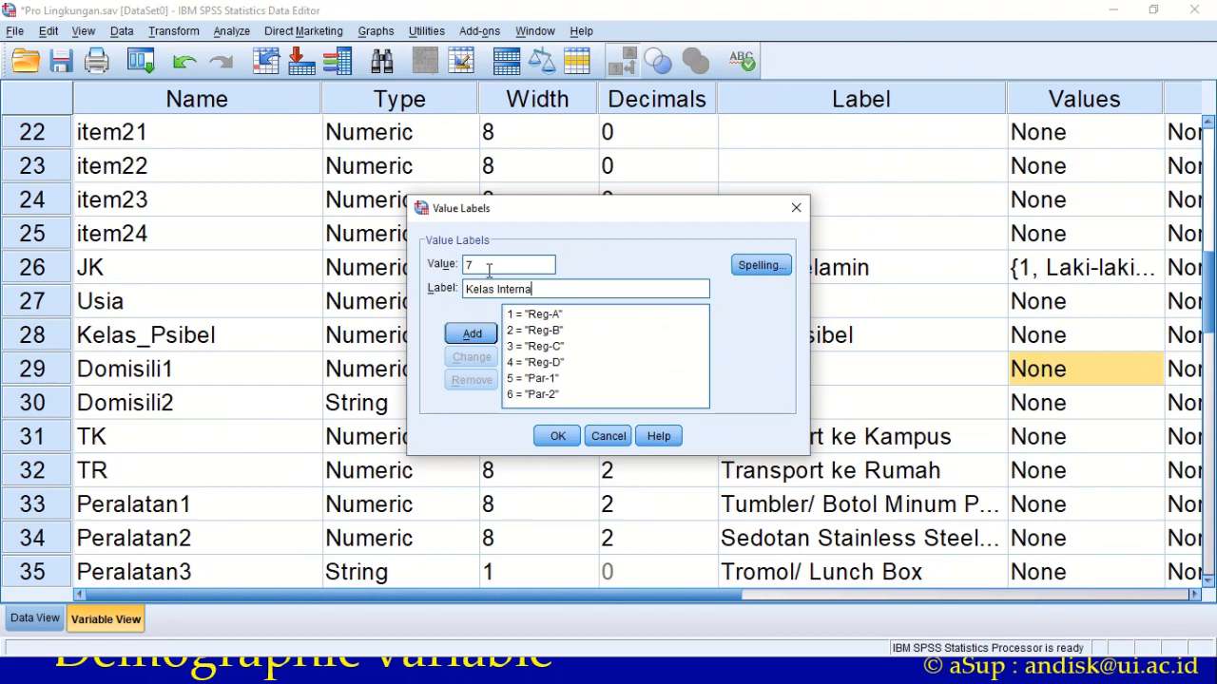
pyautogui.write('nasional')
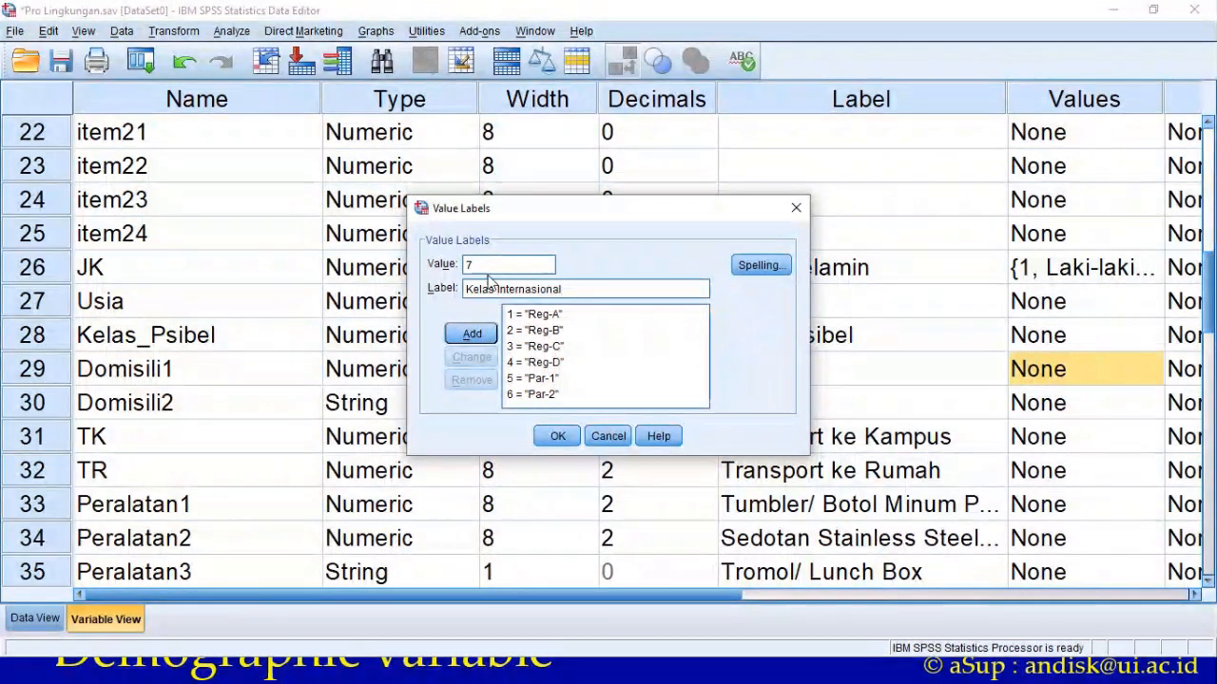
pyautogui.click(472, 334)
pyautogui.click(558, 436)
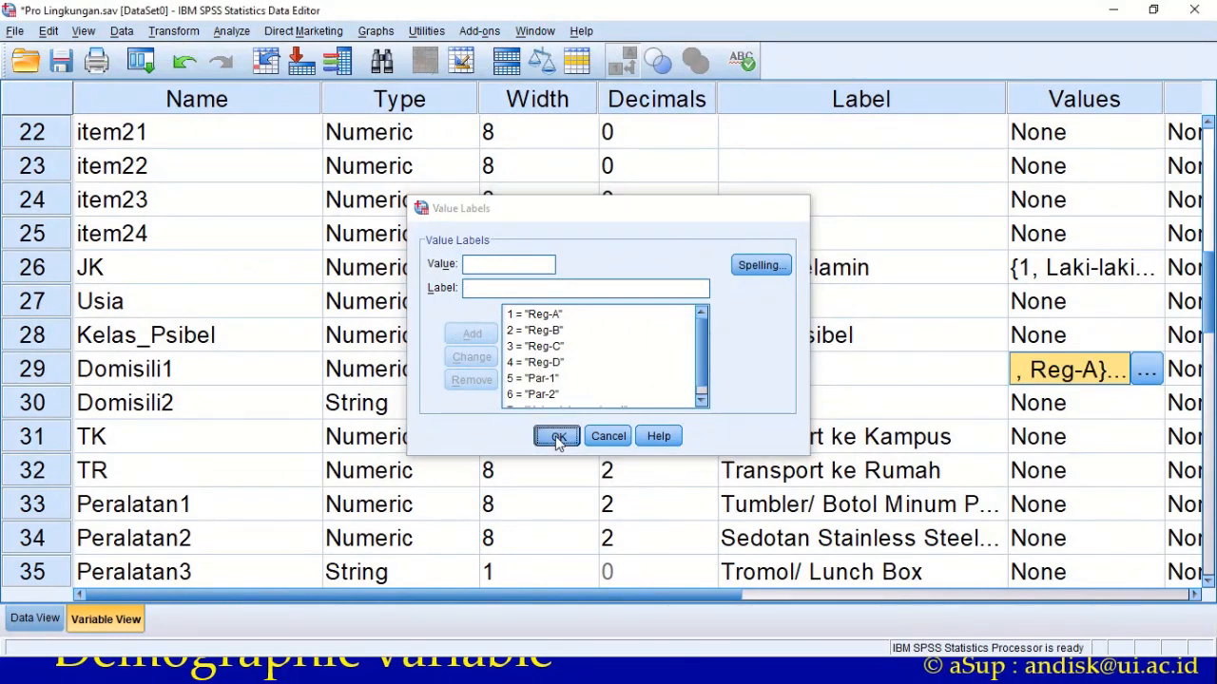
# - Switch to Excel and replace all 1 codes with Reg-A in the Kelas Psikologi Belajar data, cells AB4 to AB258
pyautogui.hotkey('alt', 'Tab')
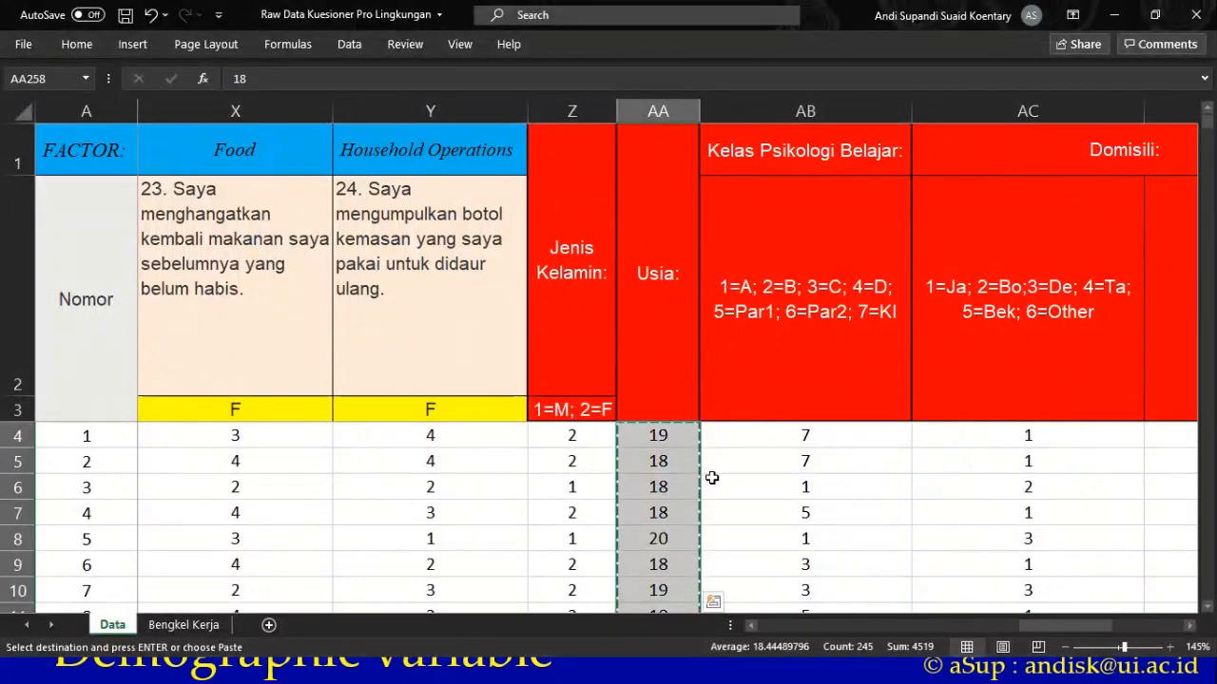
pyautogui.click(829, 446)
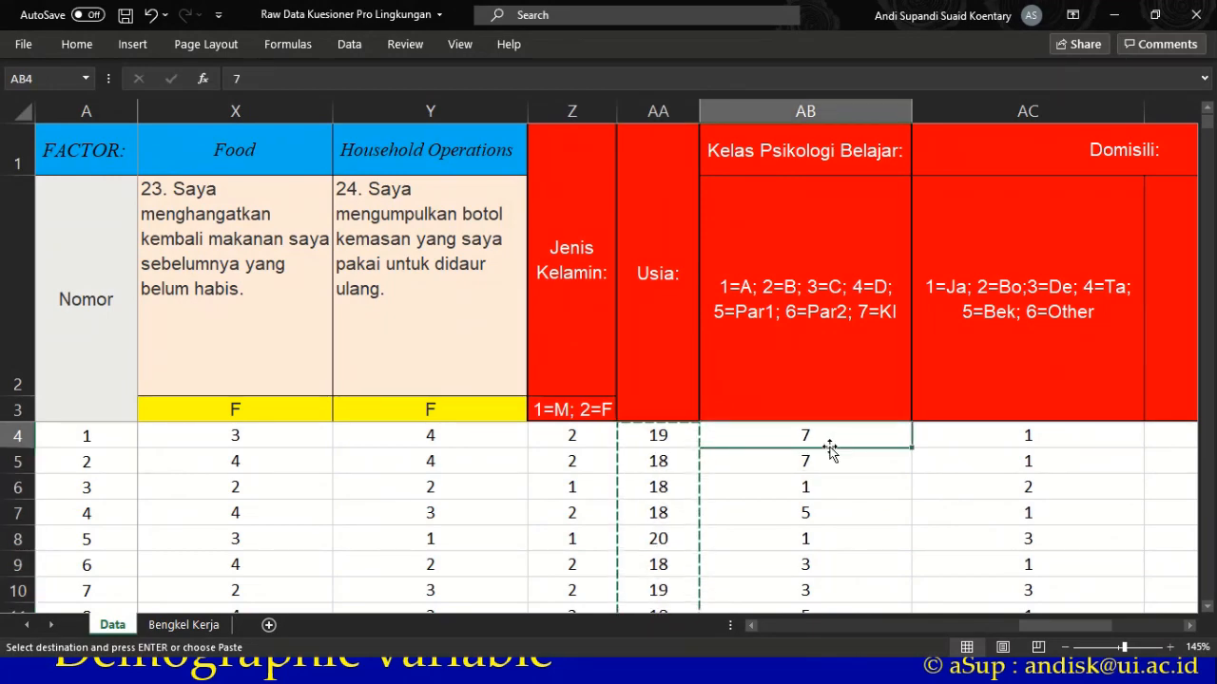
pyautogui.moveTo(831, 436); pyautogui.dragTo(795, 512)
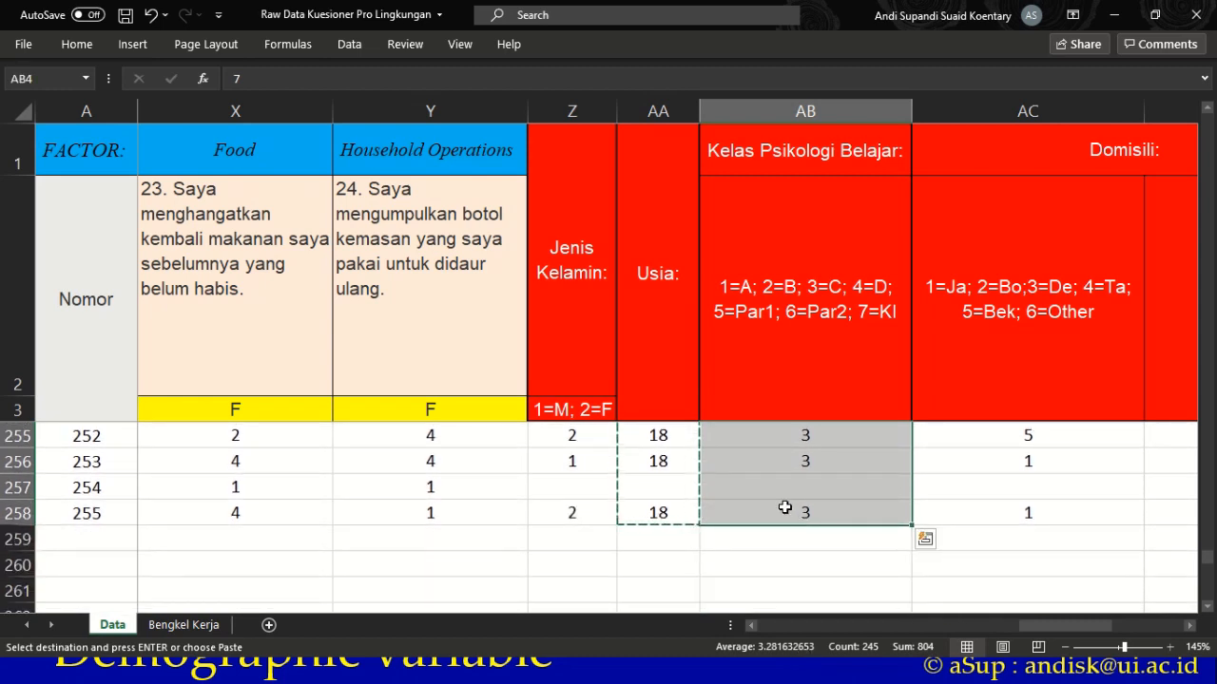
pyautogui.hotkey('ctrl', 'h')
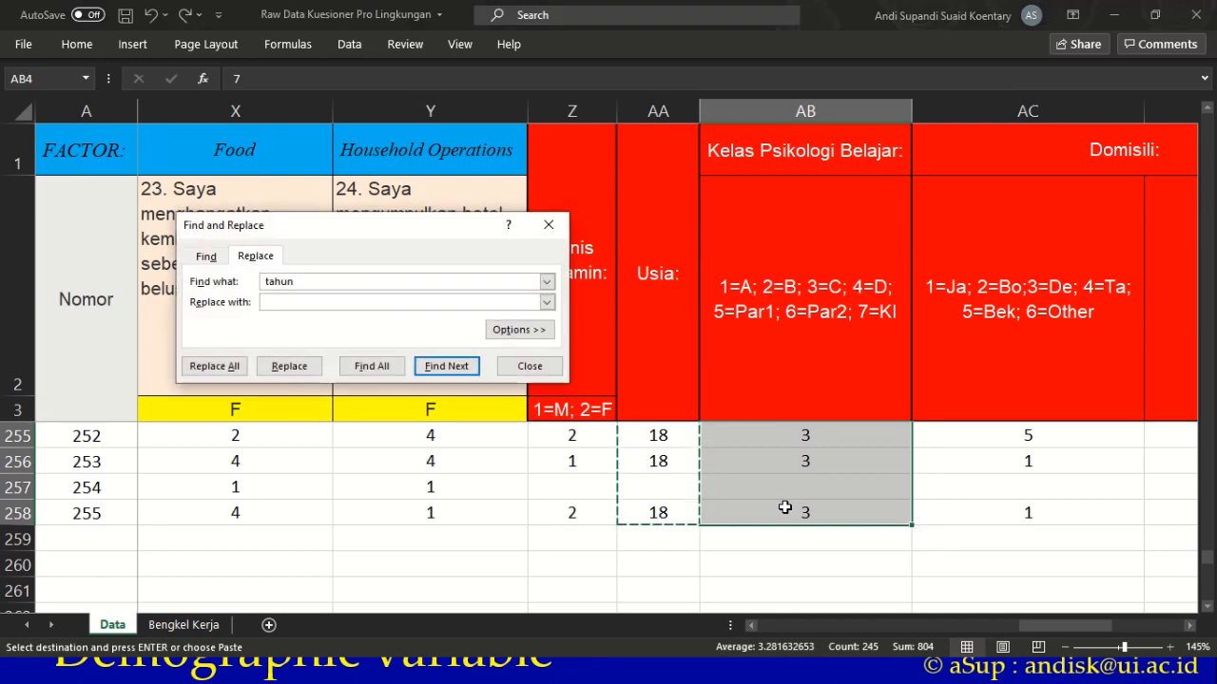
pyautogui.moveTo(372, 282); pyautogui.dragTo(210, 284)
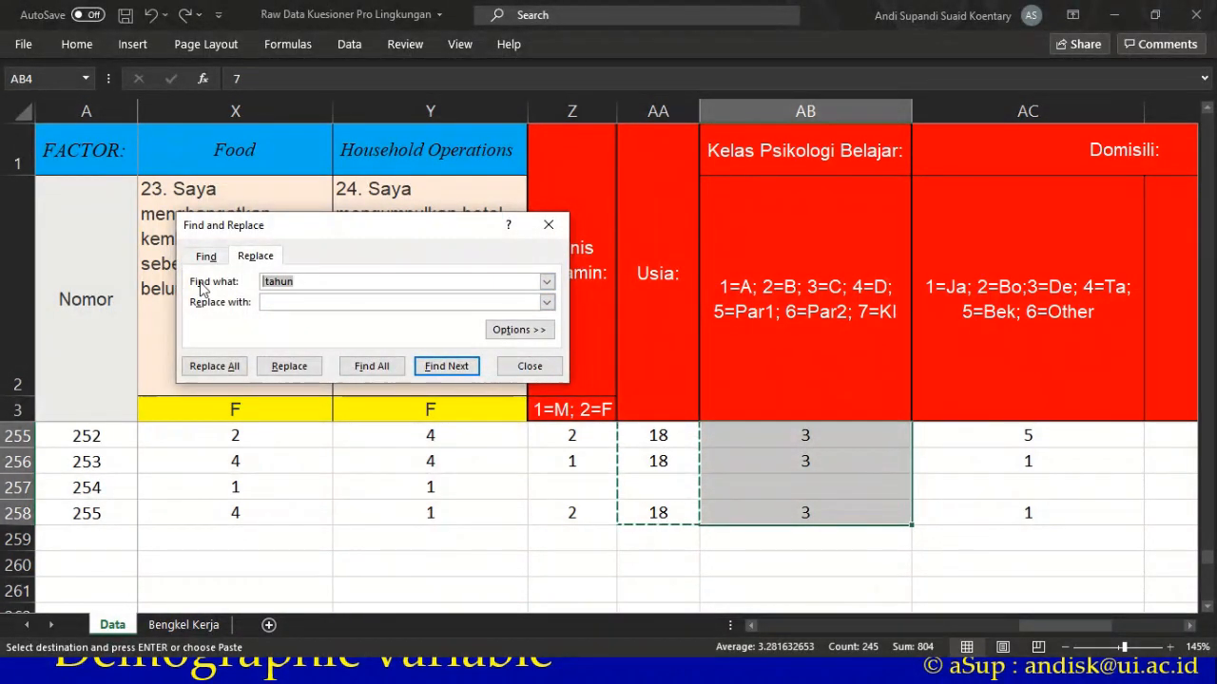
pyautogui.write('1')
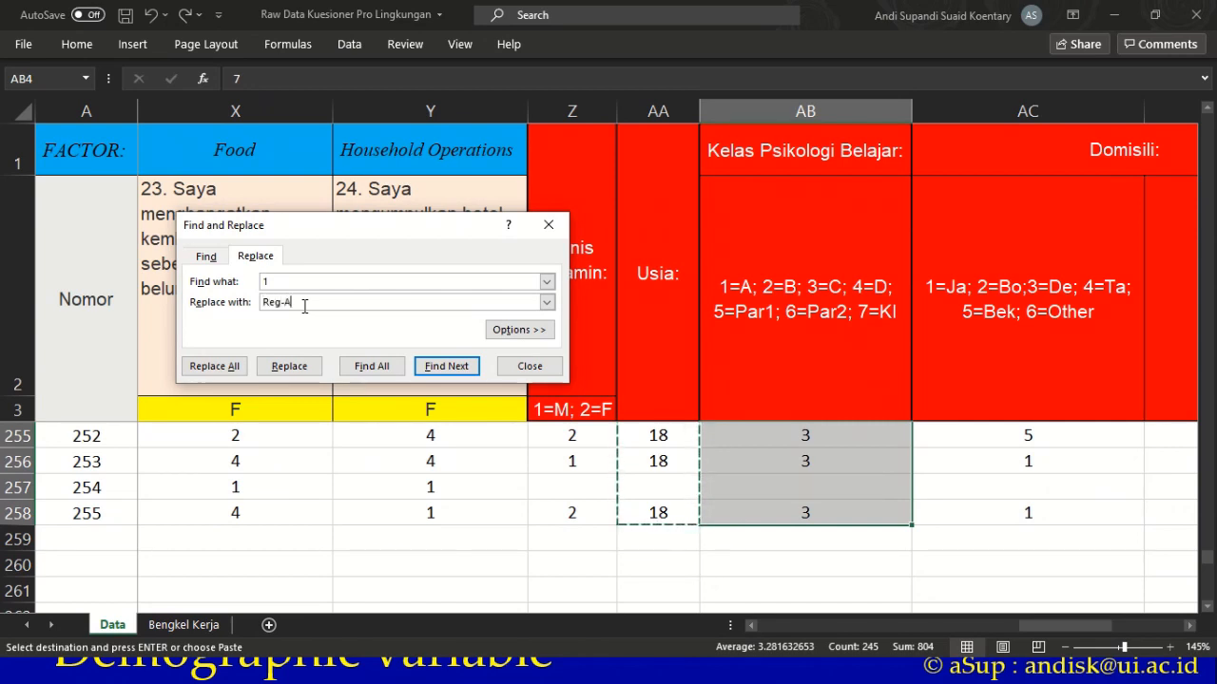
pyautogui.click(229, 373)
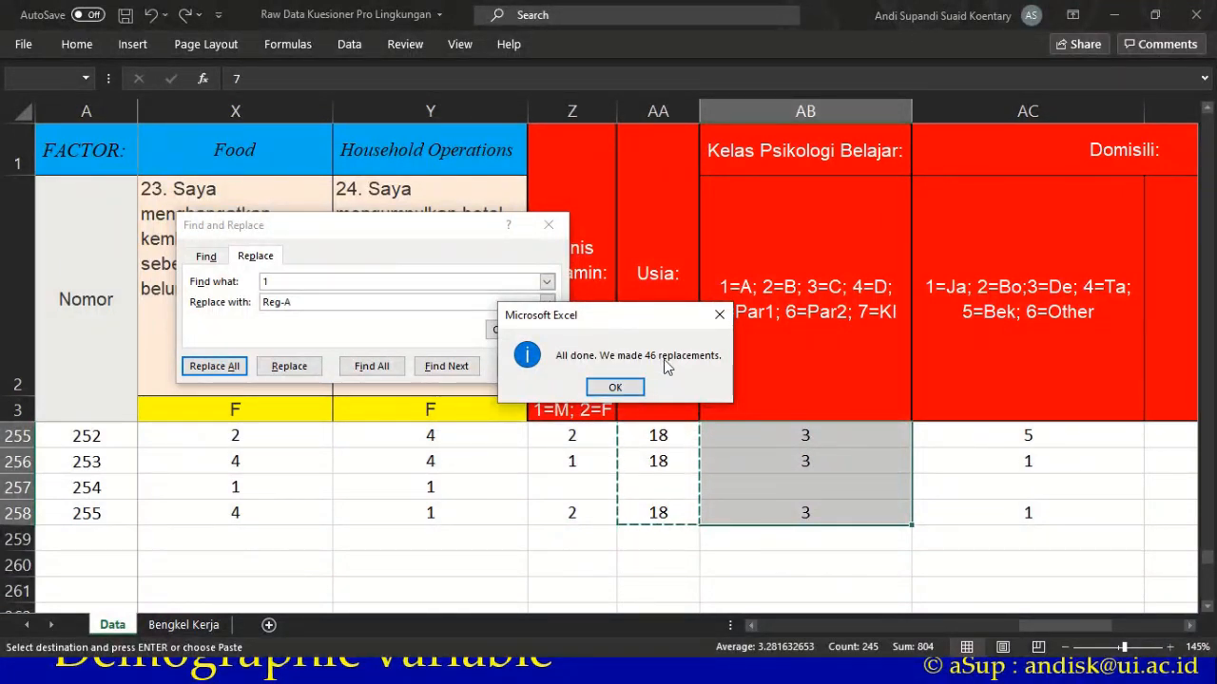
pyautogui.click(616, 388)
# - Replace all 2 codes with Reg-B in the selected Kelas Psikologi Belajar data
pyautogui.click(328, 283)
pyautogui.press('BackSpace')
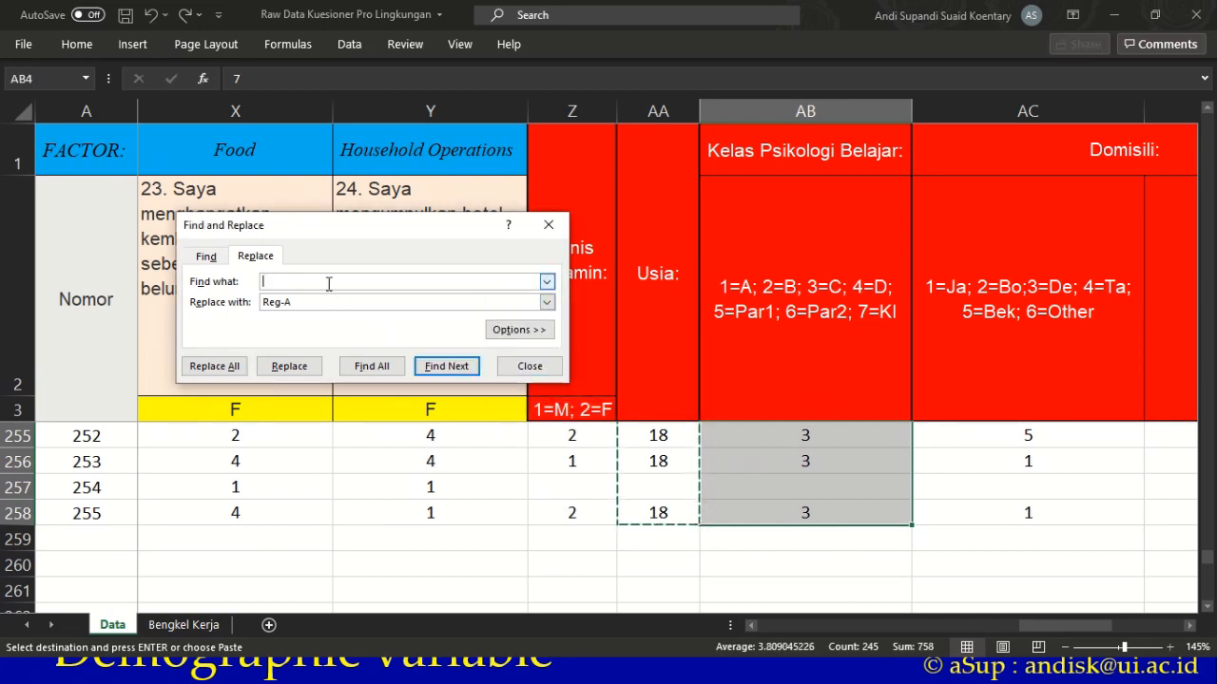
pyautogui.click(314, 301)
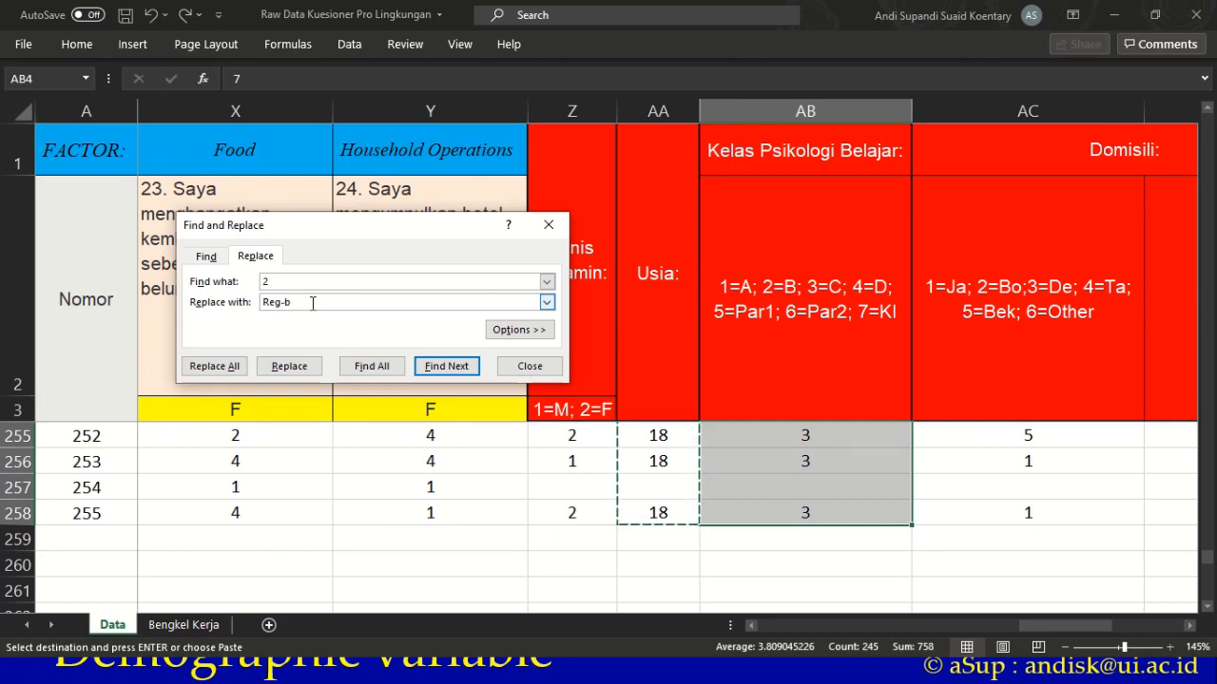
pyautogui.write('B')
pyautogui.click(213, 366)
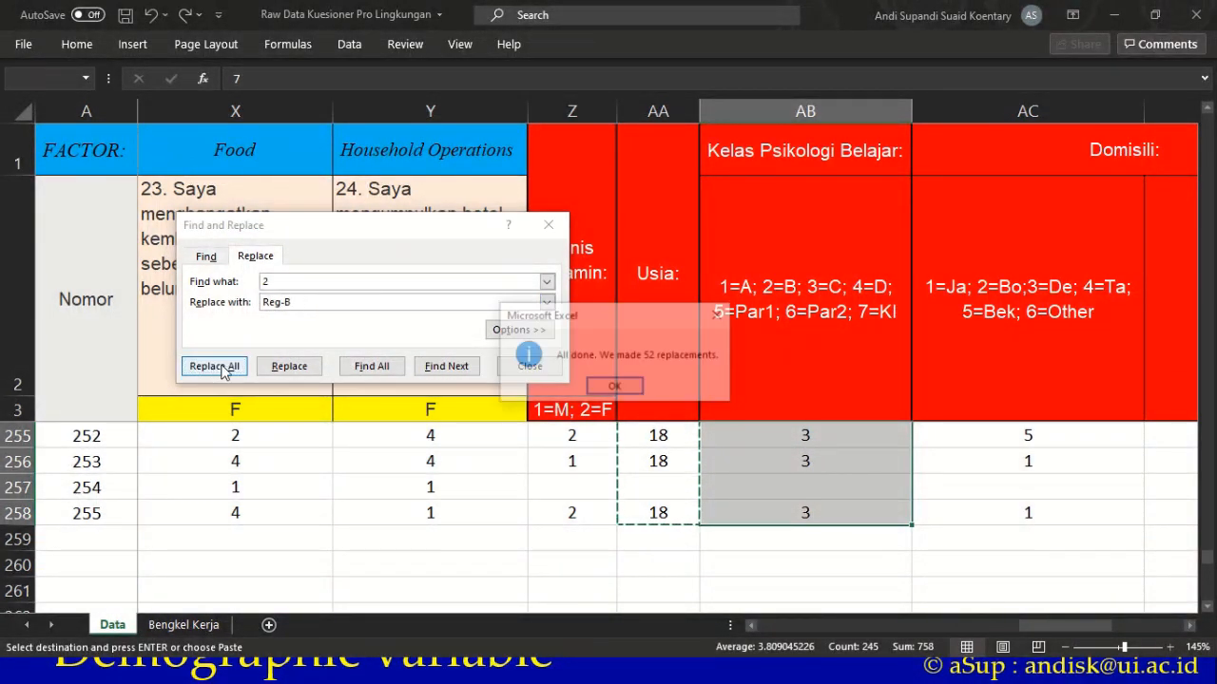
pyautogui.click(614, 388)
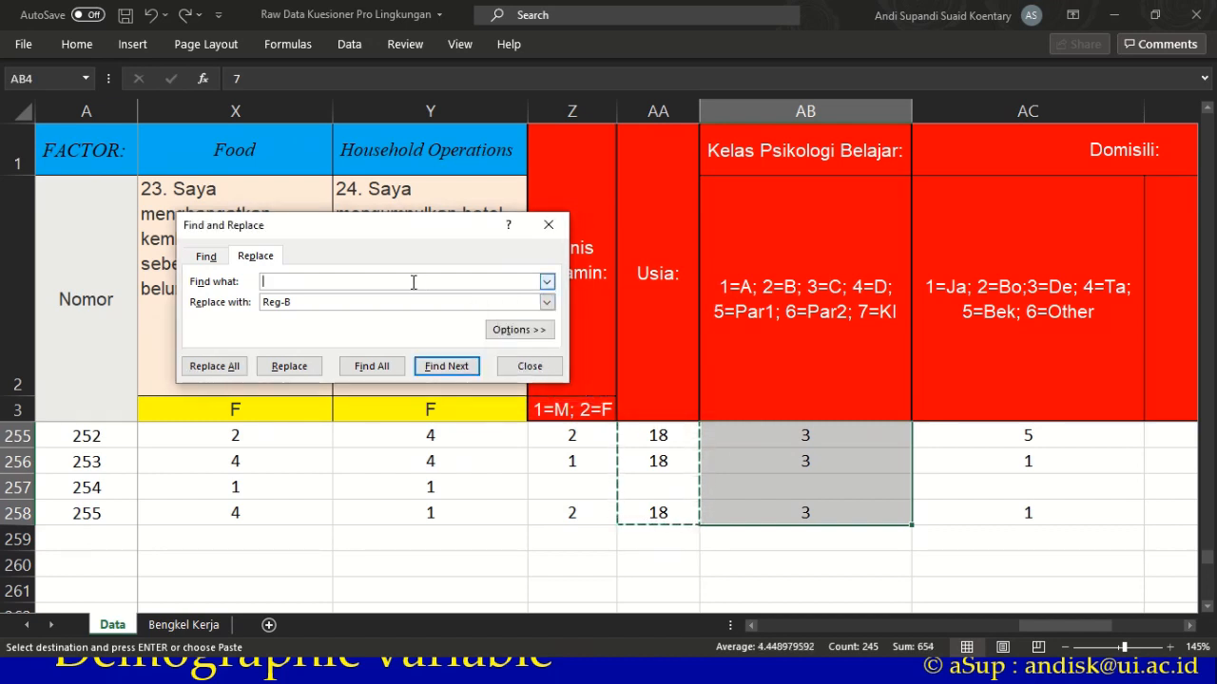
# - Replace all 3 codes with Reg-C in the selected Kelas Psikologi Belajar data
pyautogui.click(371, 302)
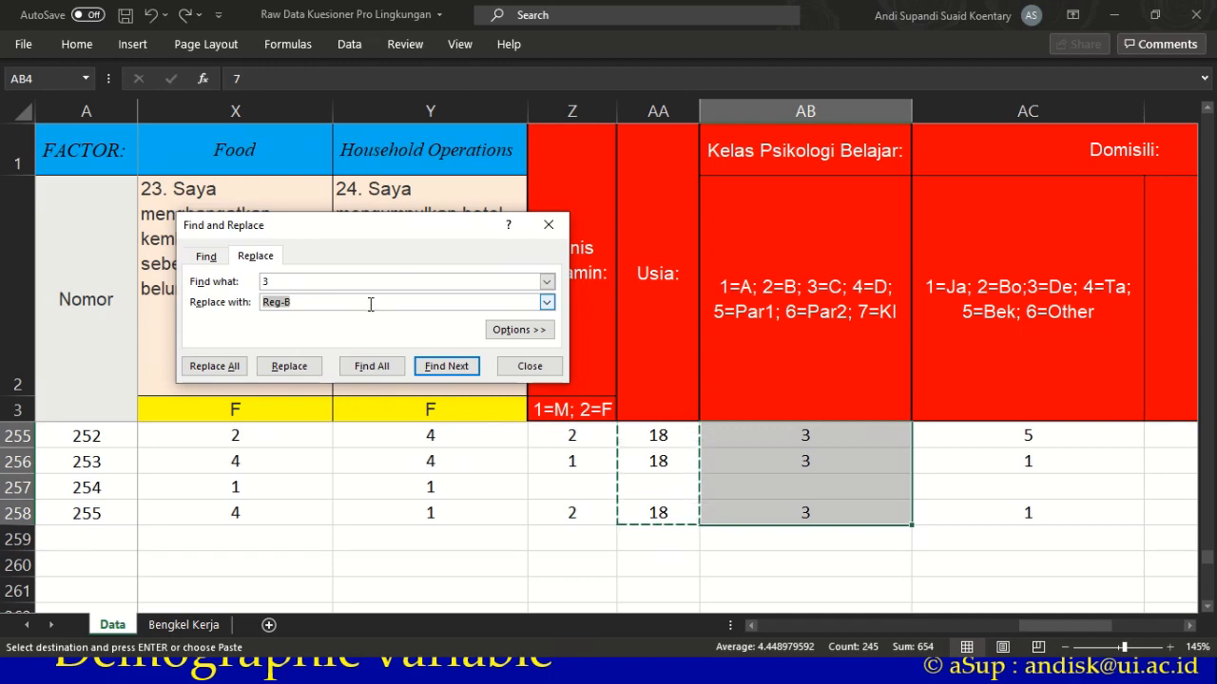
pyautogui.click(370, 305)
pyautogui.write('C')
pyautogui.click(202, 374)
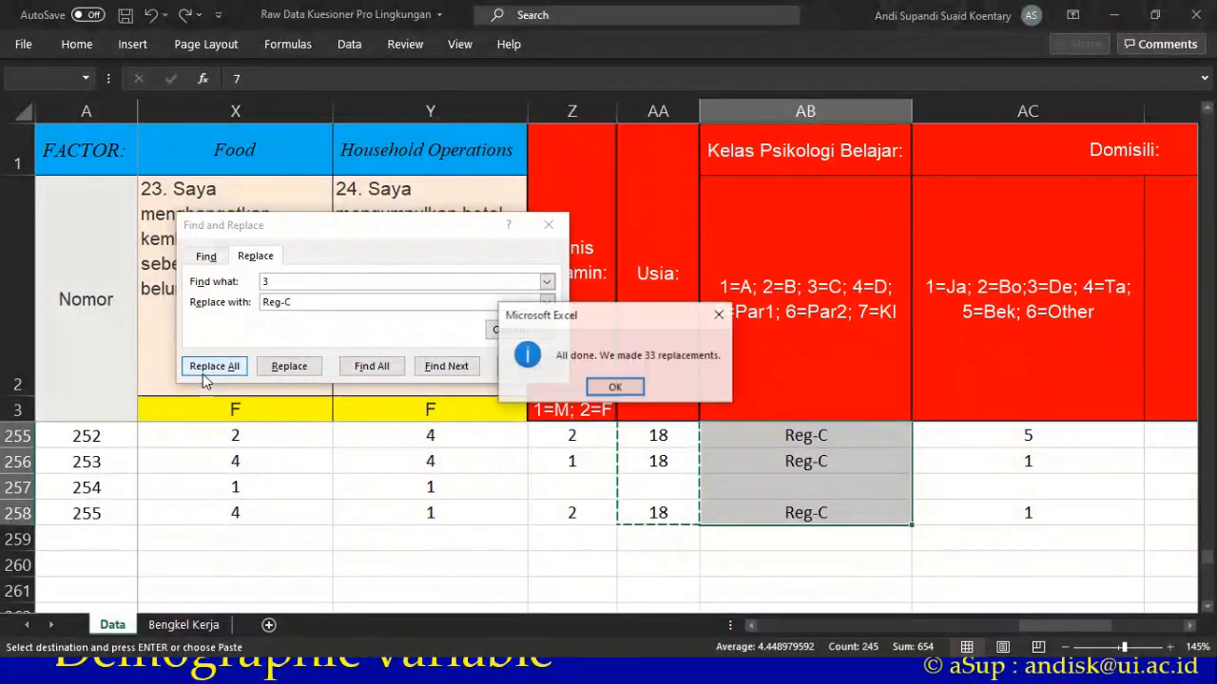
pyautogui.click(614, 388)
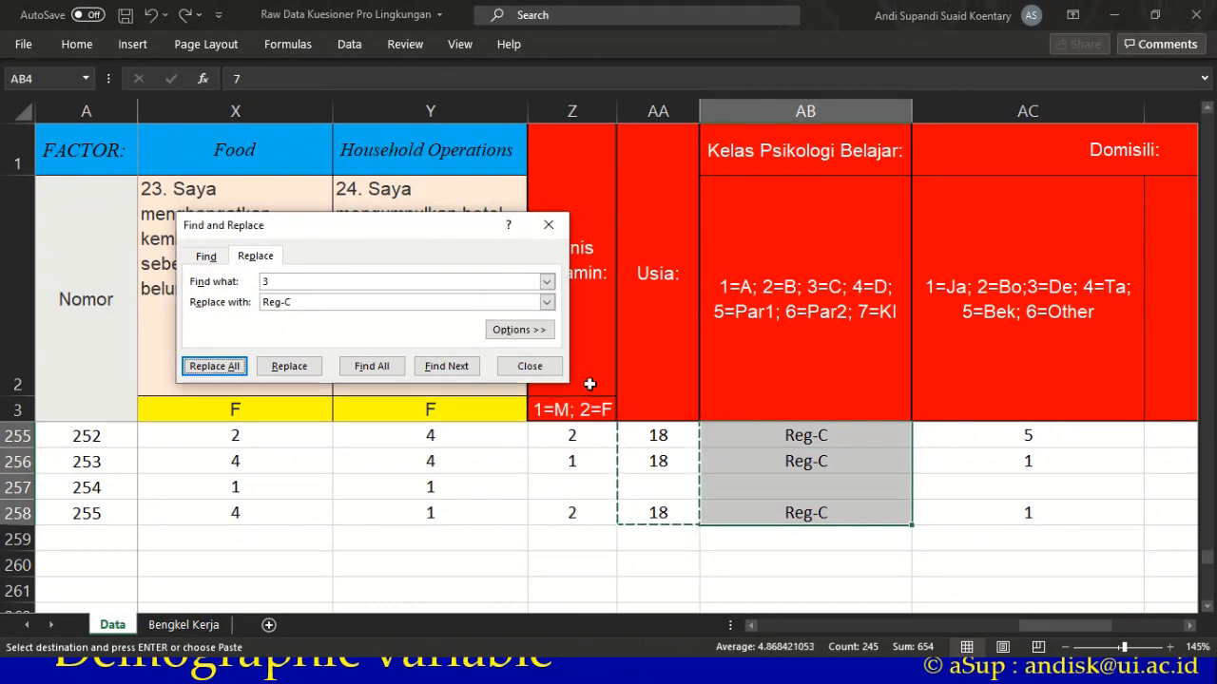
# - Replace all 4 codes with Reg-D in the selected Kelas Psikologi Belajar data
pyautogui.click(370, 282)
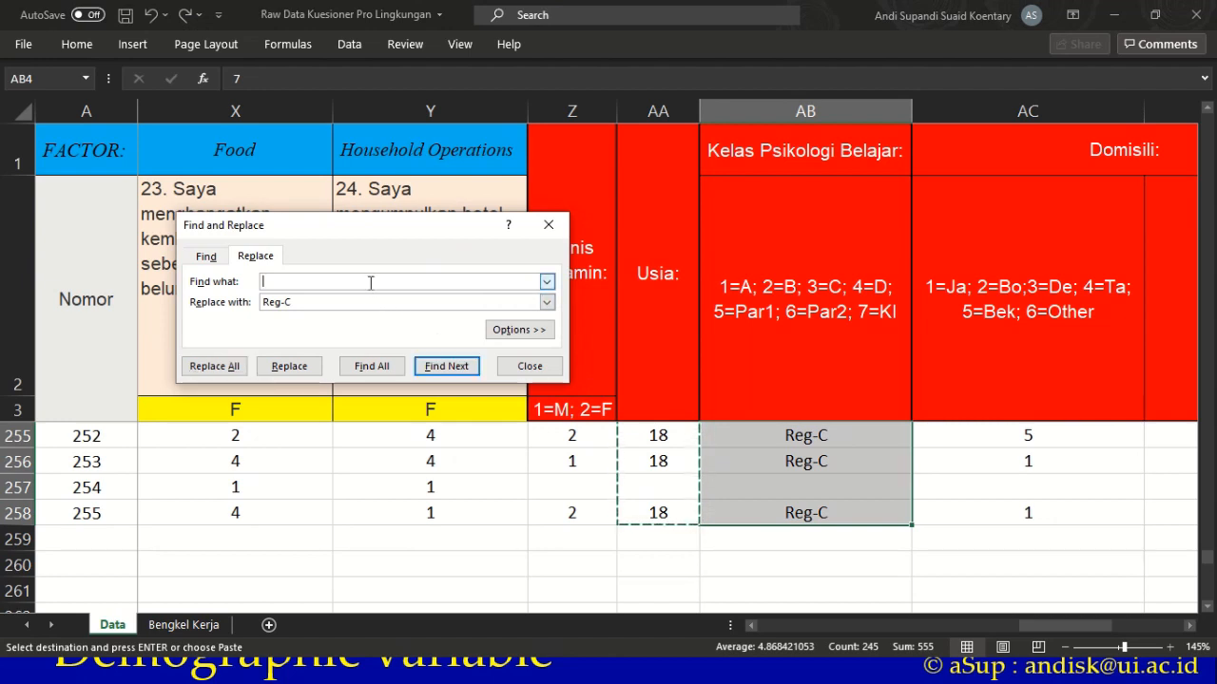
pyautogui.write('4')
pyautogui.click(313, 302)
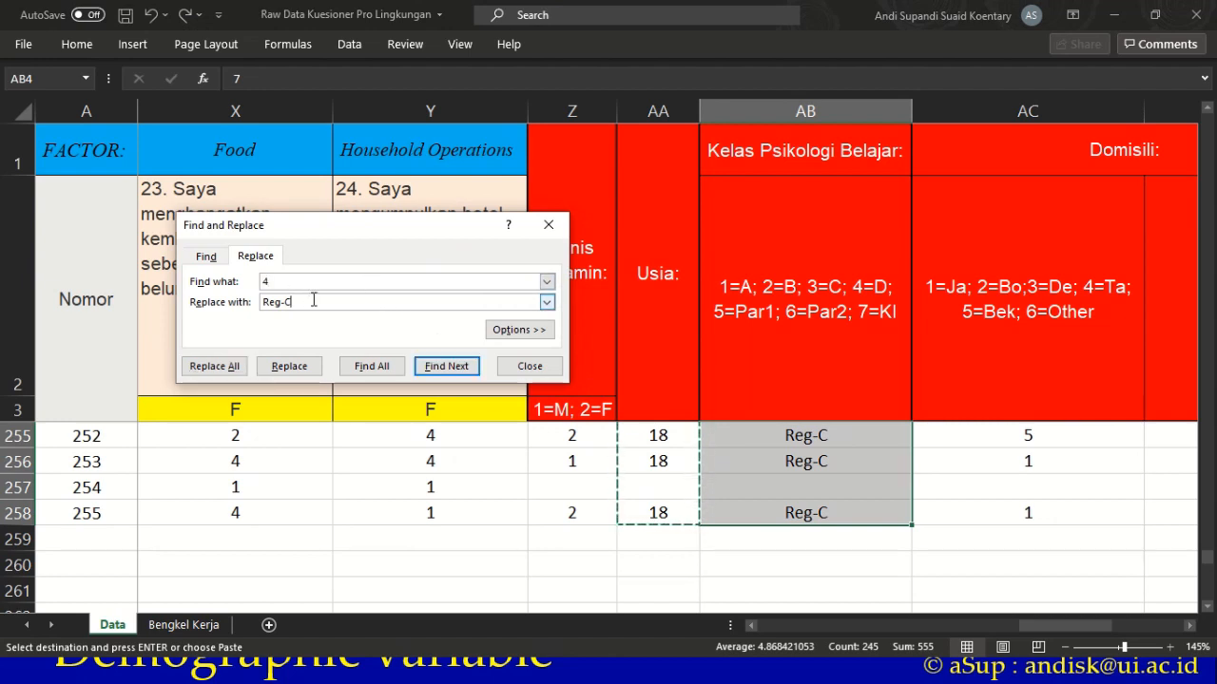
pyautogui.press('BackSpace')
pyautogui.write('D')
pyautogui.click(224, 375)
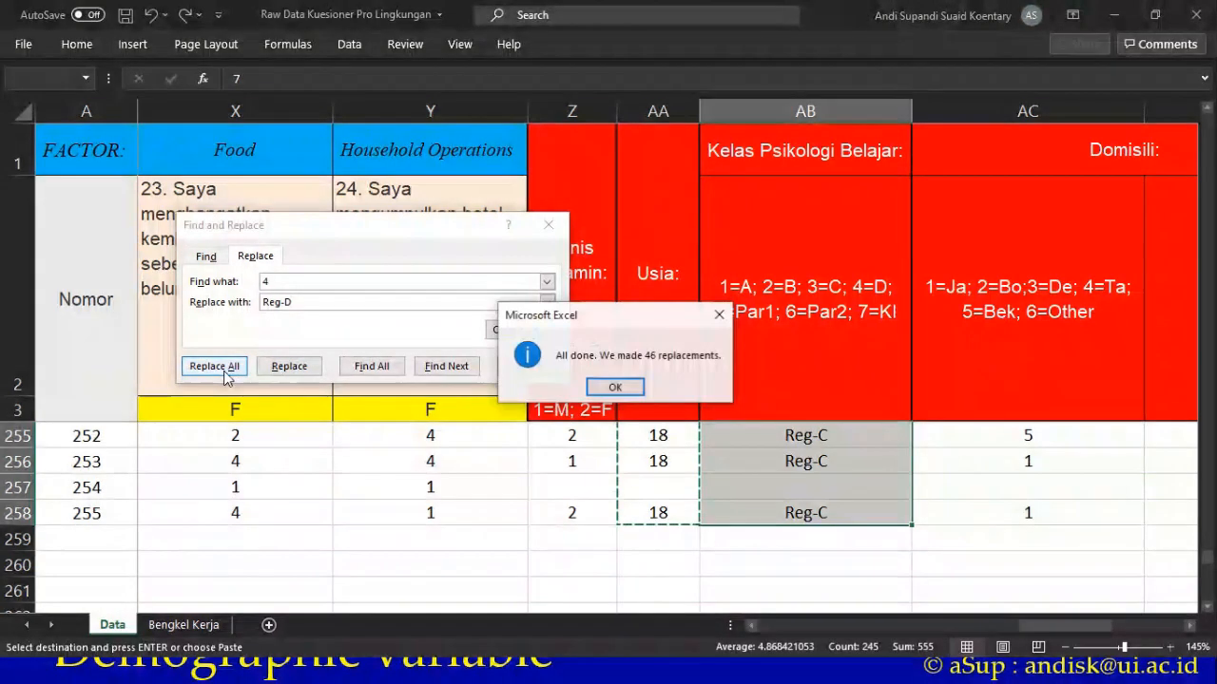
pyautogui.click(613, 391)
# - Replace all 5 codes with Par-1 in the selected Kelas Psikologi Belajar data
pyautogui.click(378, 282)
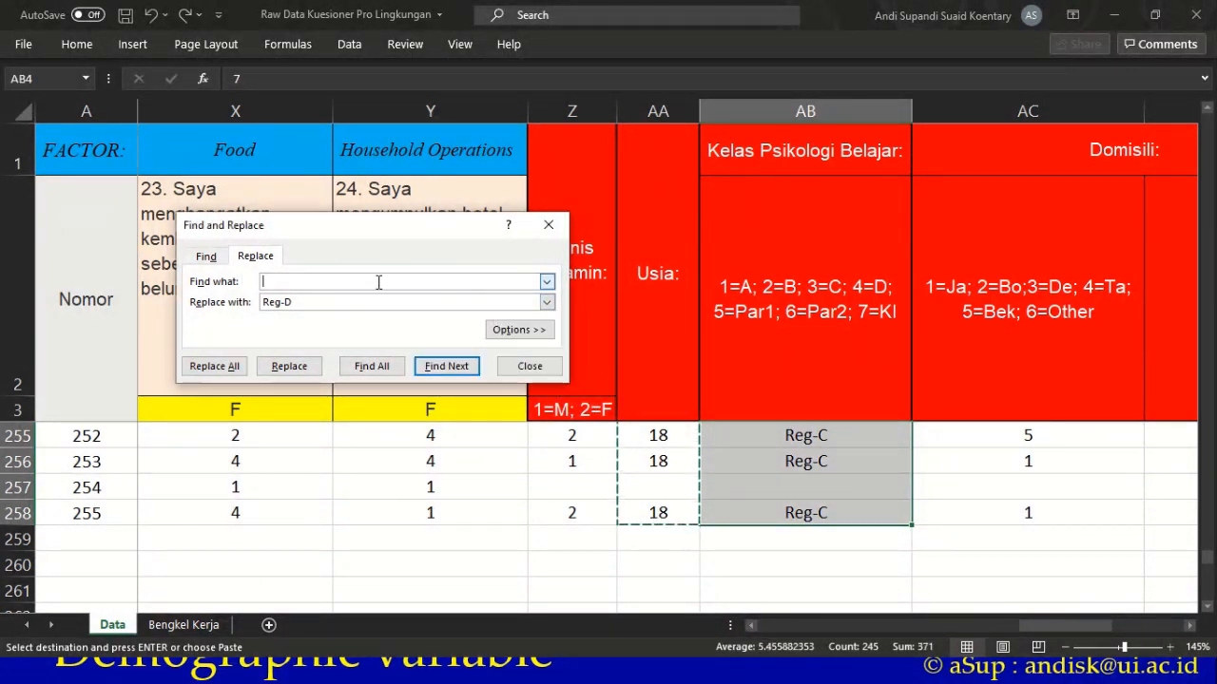
pyautogui.write('5')
pyautogui.click(349, 301)
pyautogui.press('BackSpace')
pyautogui.press('BackSpace')
pyautogui.press('BackSpace')
pyautogui.press('BackSpace')
pyautogui.press('BackSpace')
pyautogui.write('Pa')
pyautogui.press('BackSpace')
pyautogui.press('BackSpace')
pyautogui.click(215, 366)
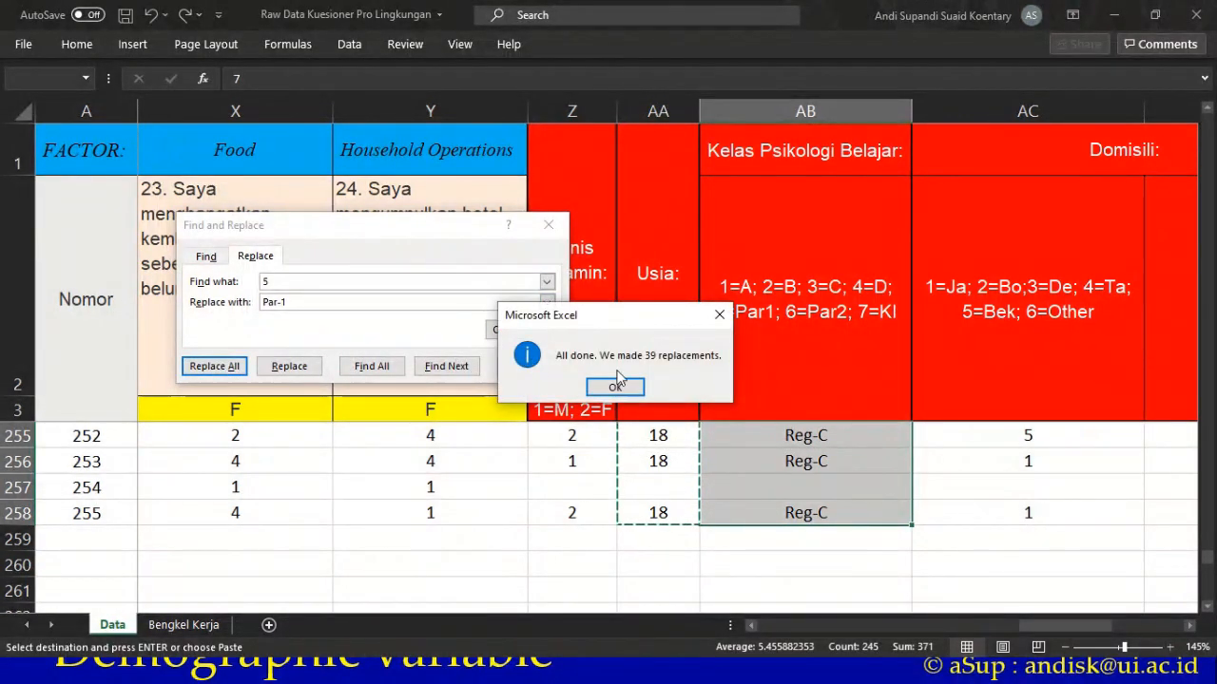
pyautogui.click(620, 385)
# - Replace all 6 codes with Par-2 in the selected Kelas Psikologi Belajar data
pyautogui.doubleClick(345, 281)
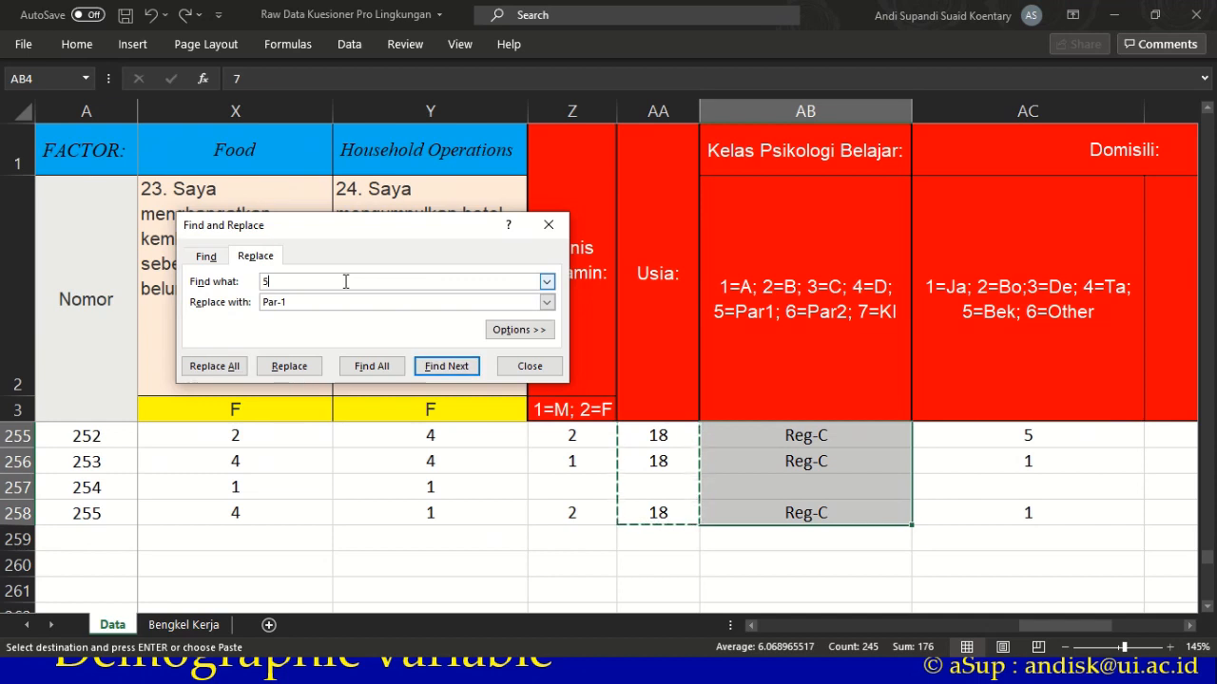
pyautogui.press('BackSpace')
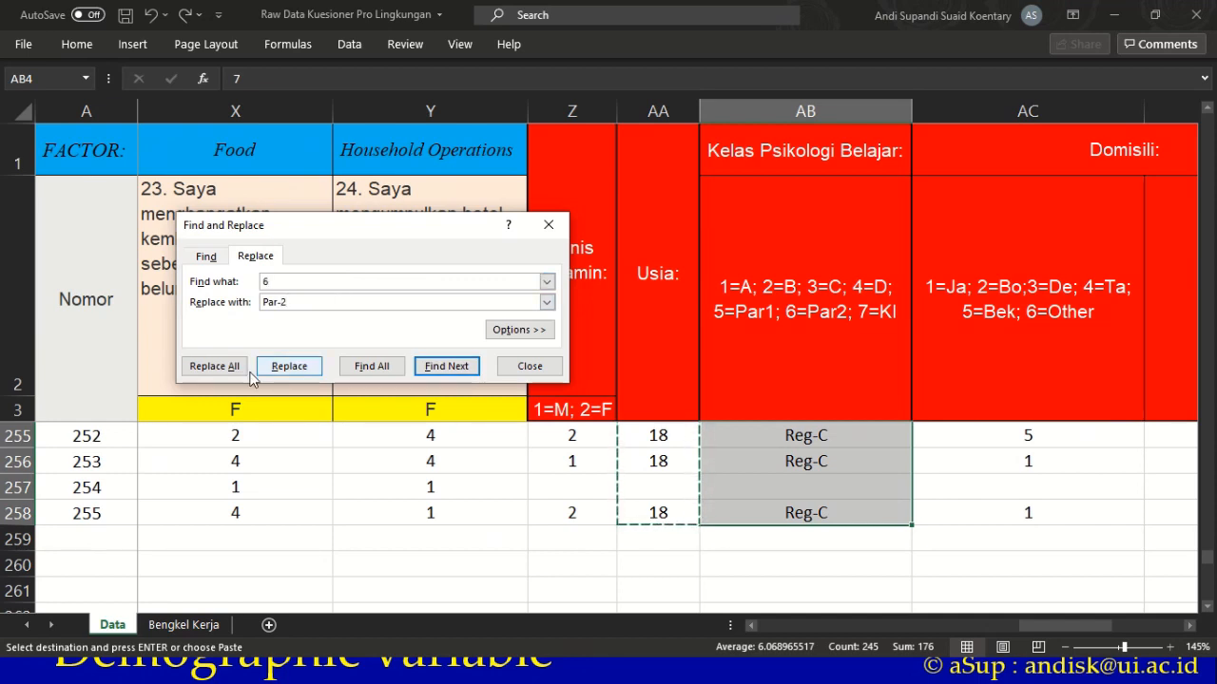
pyautogui.click(215, 366)
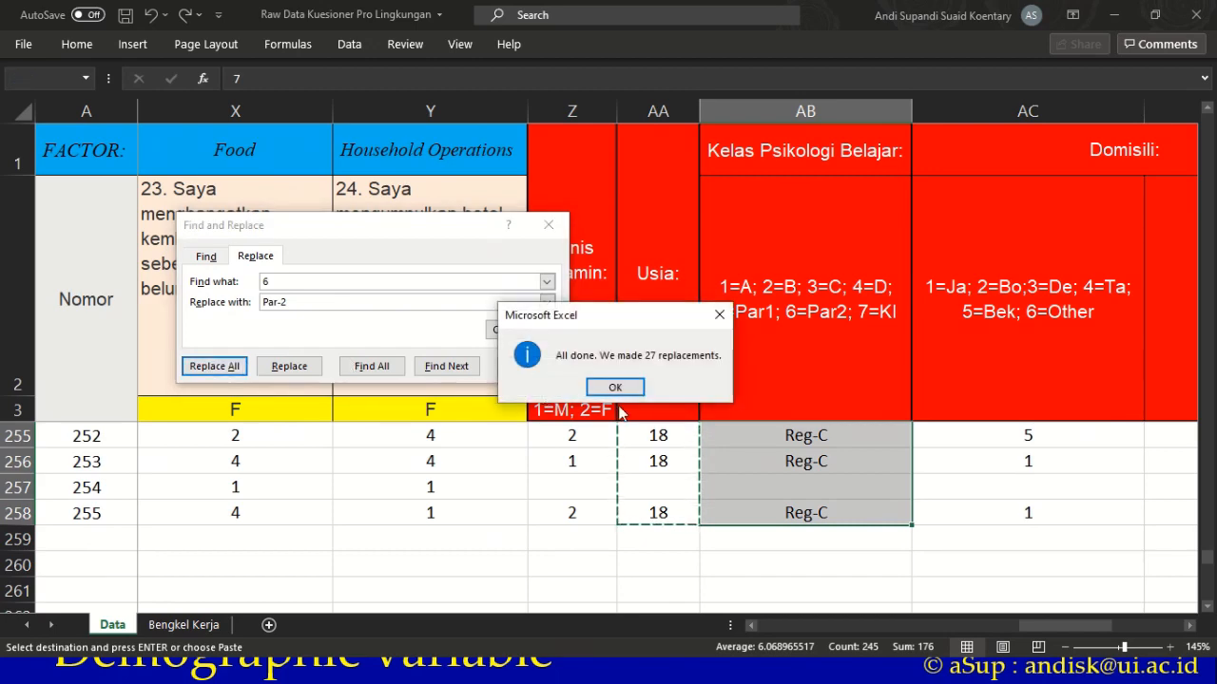
pyautogui.click(615, 387)
pyautogui.click(345, 277)
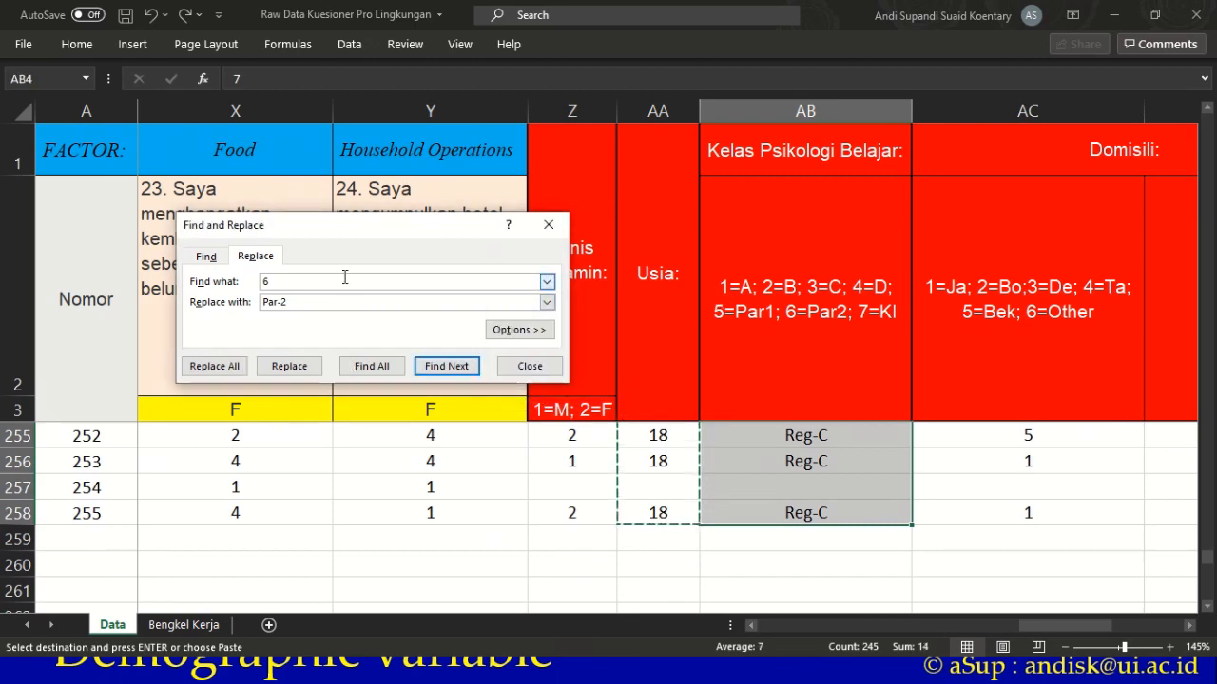
# - Replace all 7 codes with Kelas Internasional in the selected Kelas Psikologi Belajar data and close Find and Replace
pyautogui.write('7')
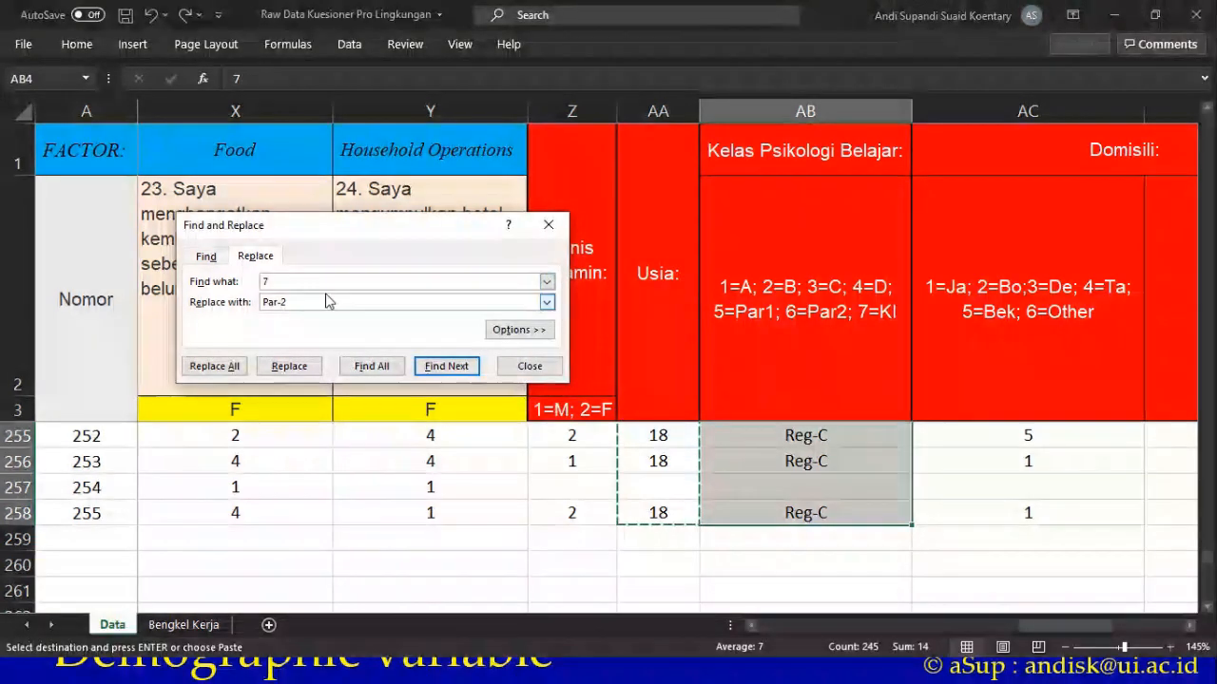
pyautogui.click(327, 304)
pyautogui.press('BackSpace')
pyautogui.press('BackSpace')
pyautogui.press('BackSpace')
pyautogui.press('BackSpace')
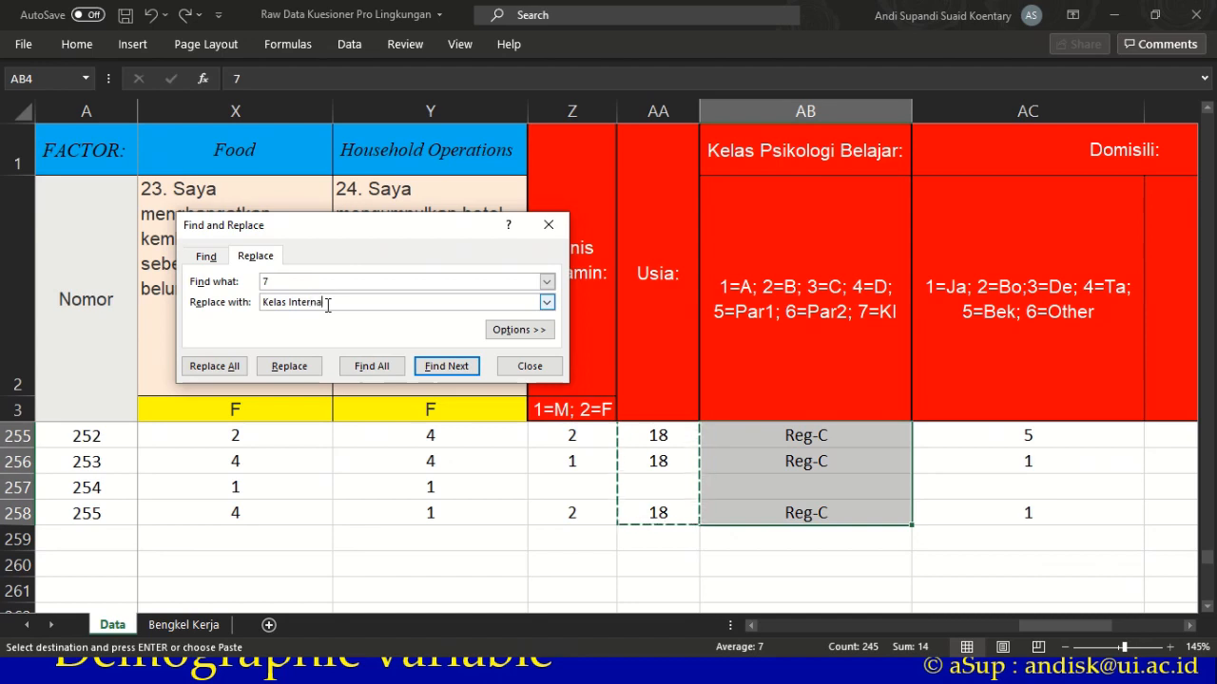
pyautogui.write('Kelas Internasional')
pyautogui.click(217, 368)
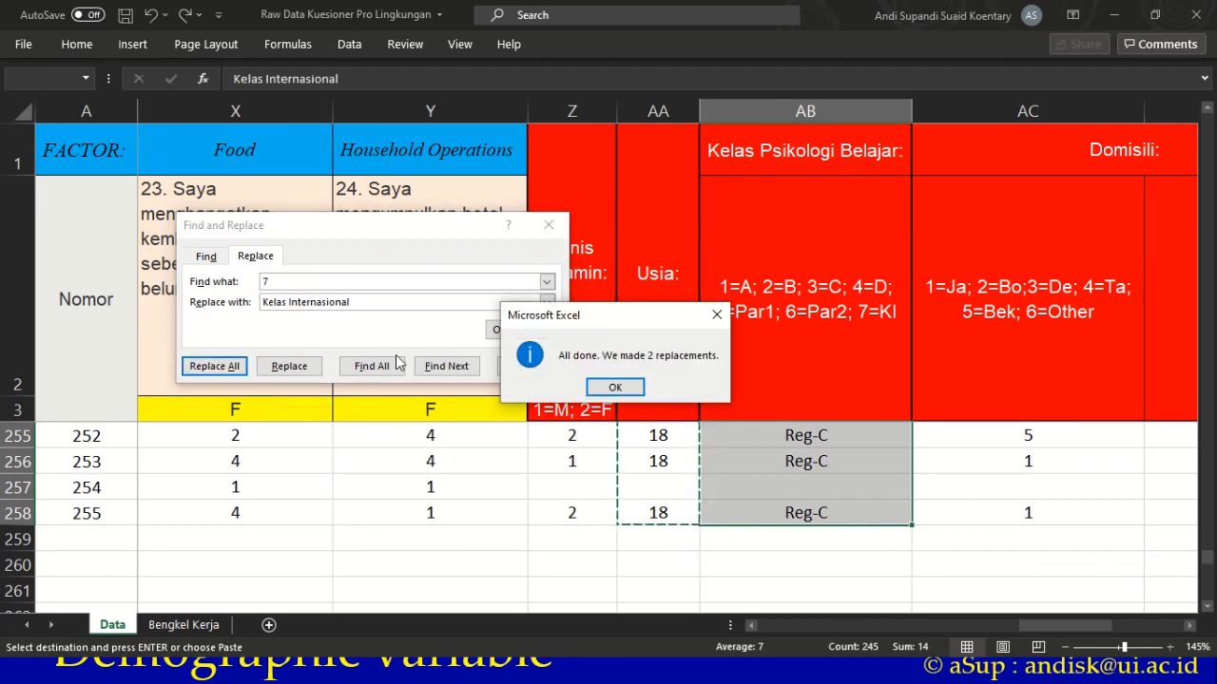
pyautogui.click(608, 389)
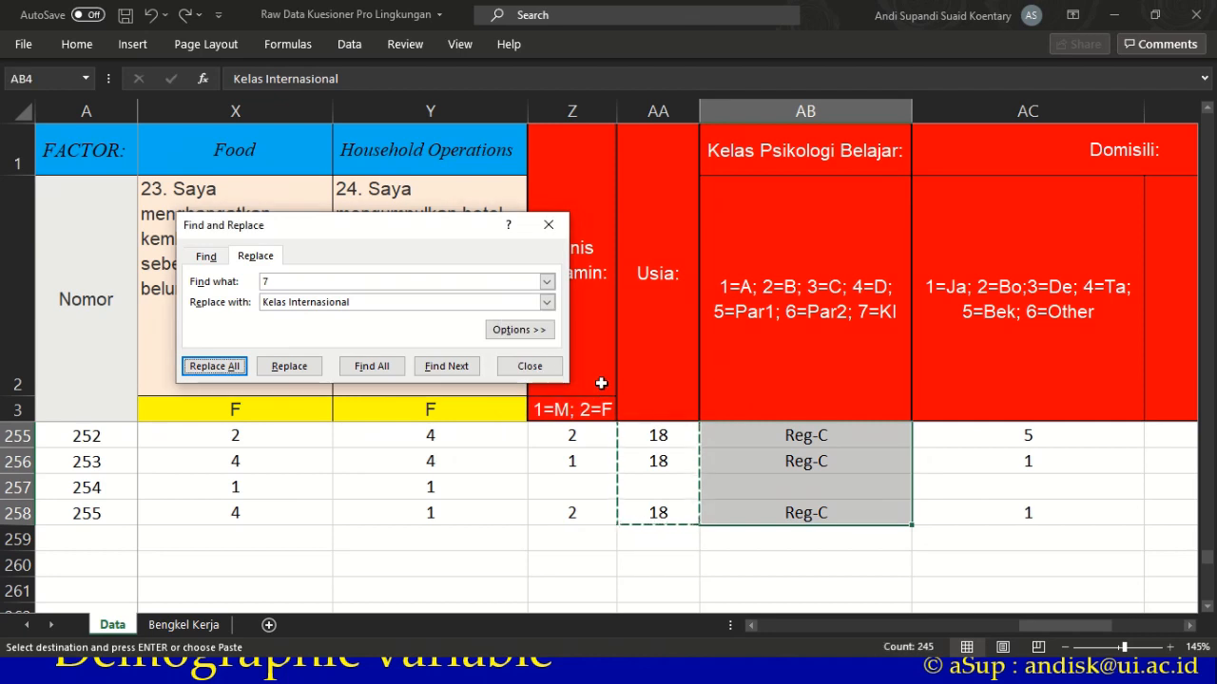
pyautogui.click(521, 367)
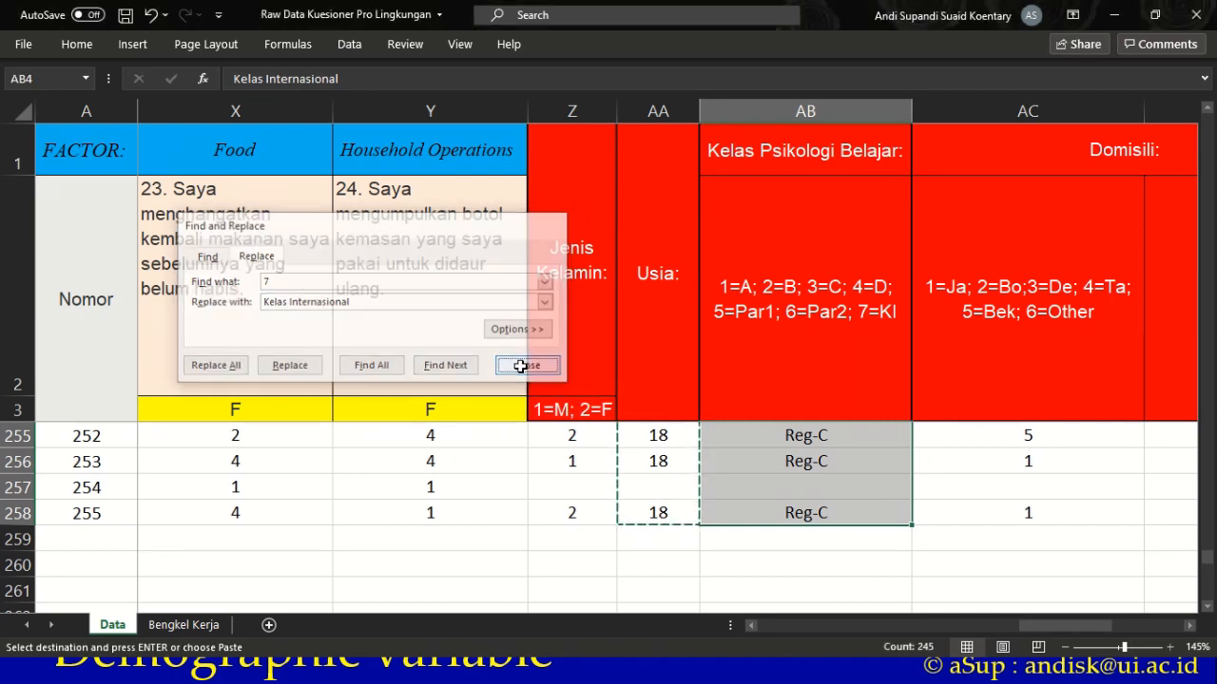
pyautogui.click(807, 501)
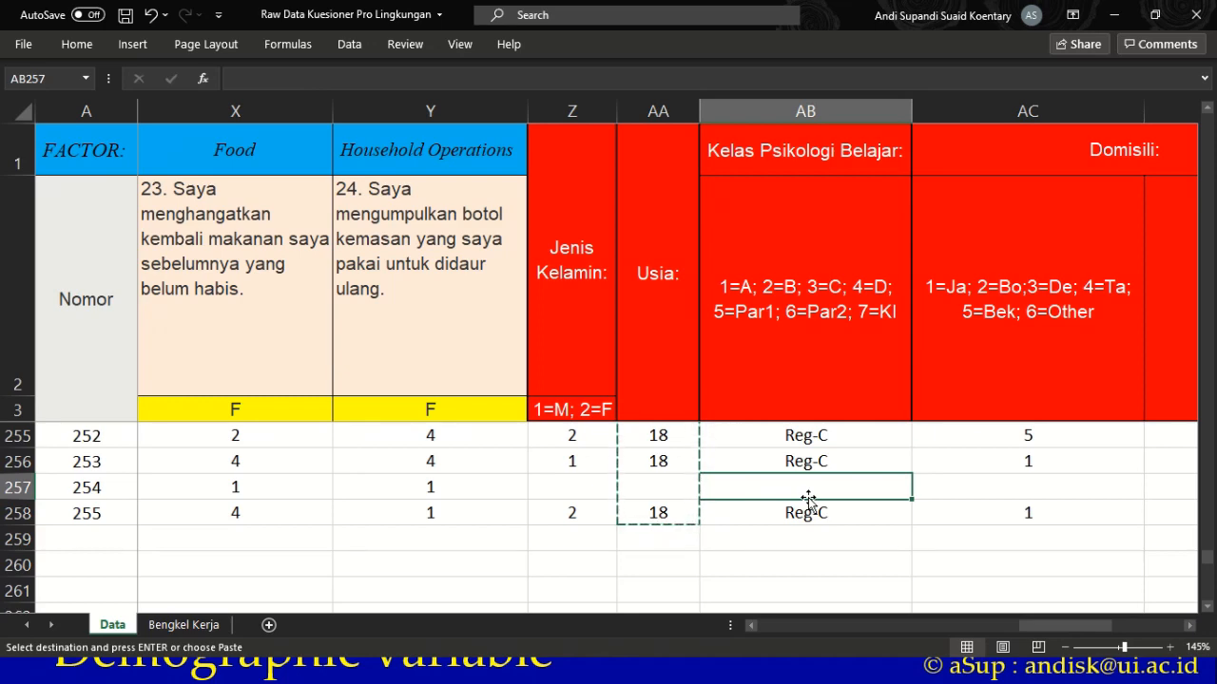
# - Select the Domisili codes in column AC, rows 4 to 258, and replace all 1 codes with Jakarta
pyautogui.click(1003, 299)
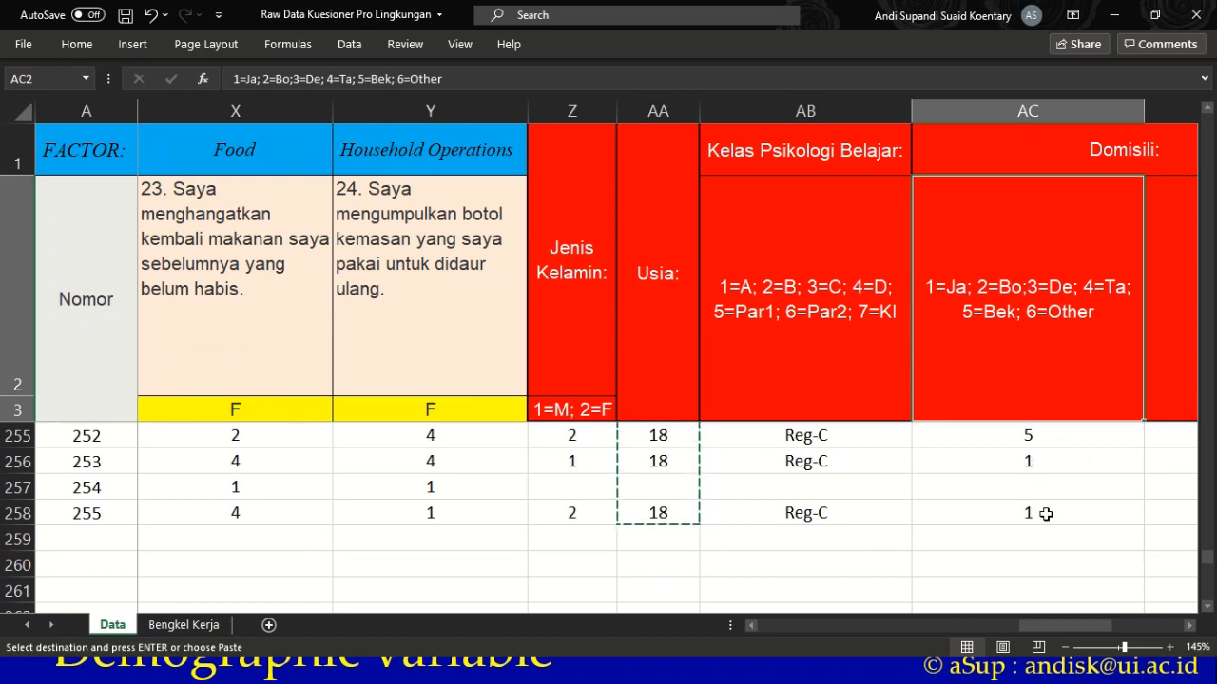
pyautogui.moveTo(1045, 514); pyautogui.dragTo(1081, 429)
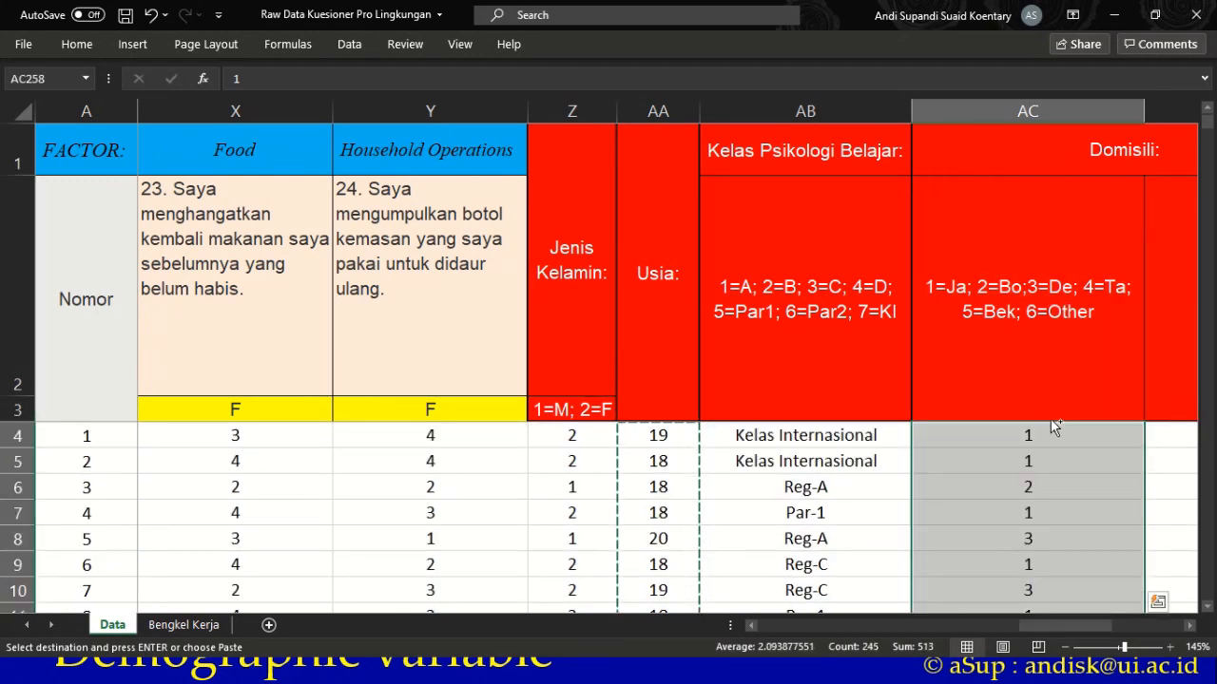
pyautogui.hotkey('ctrl', 'h')
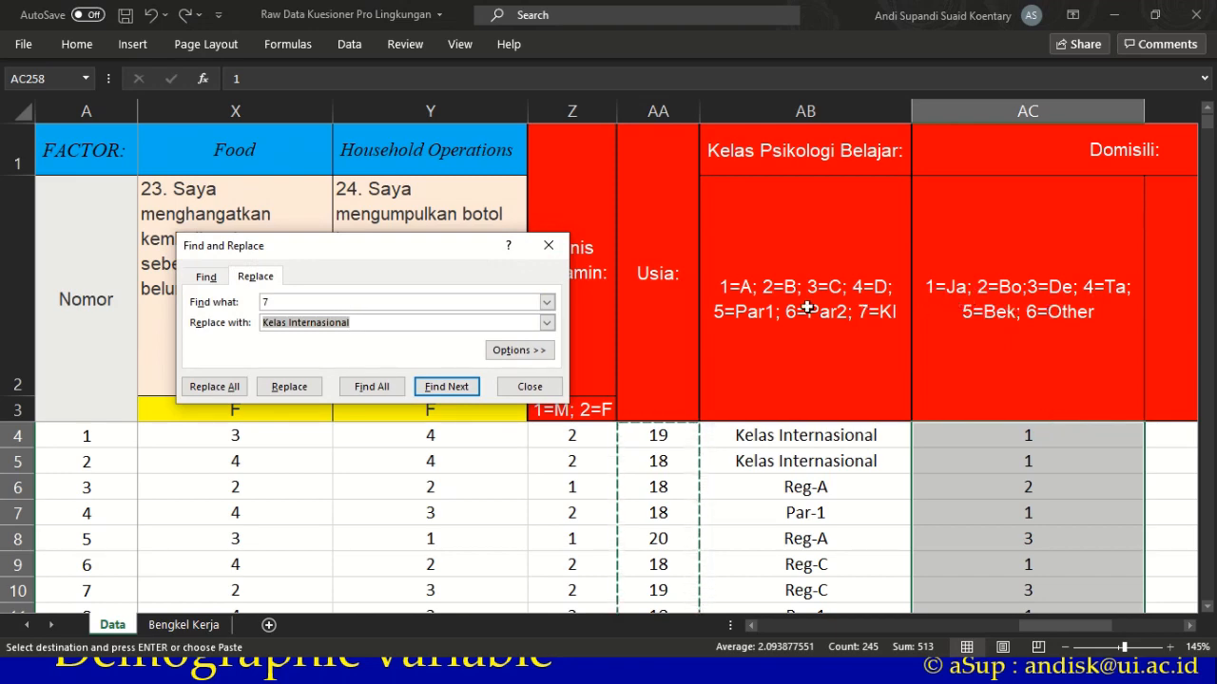
pyautogui.click(549, 245)
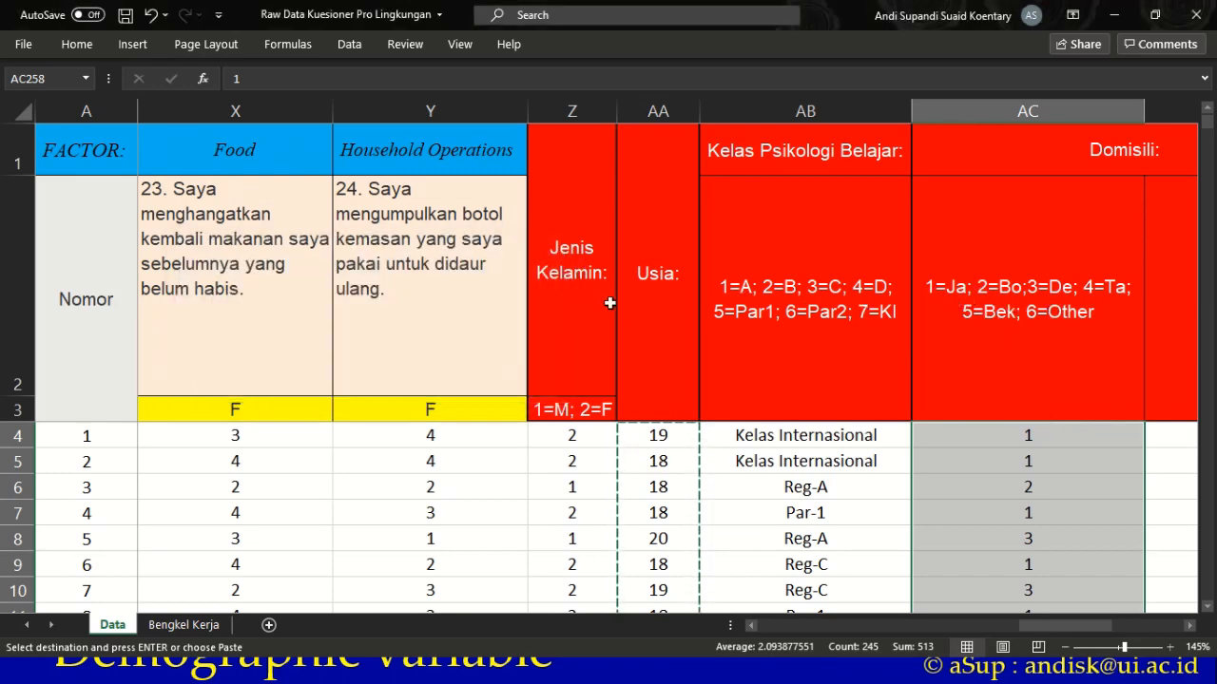
pyautogui.click(1189, 625)
pyautogui.click(1189, 626)
pyautogui.click(1189, 625)
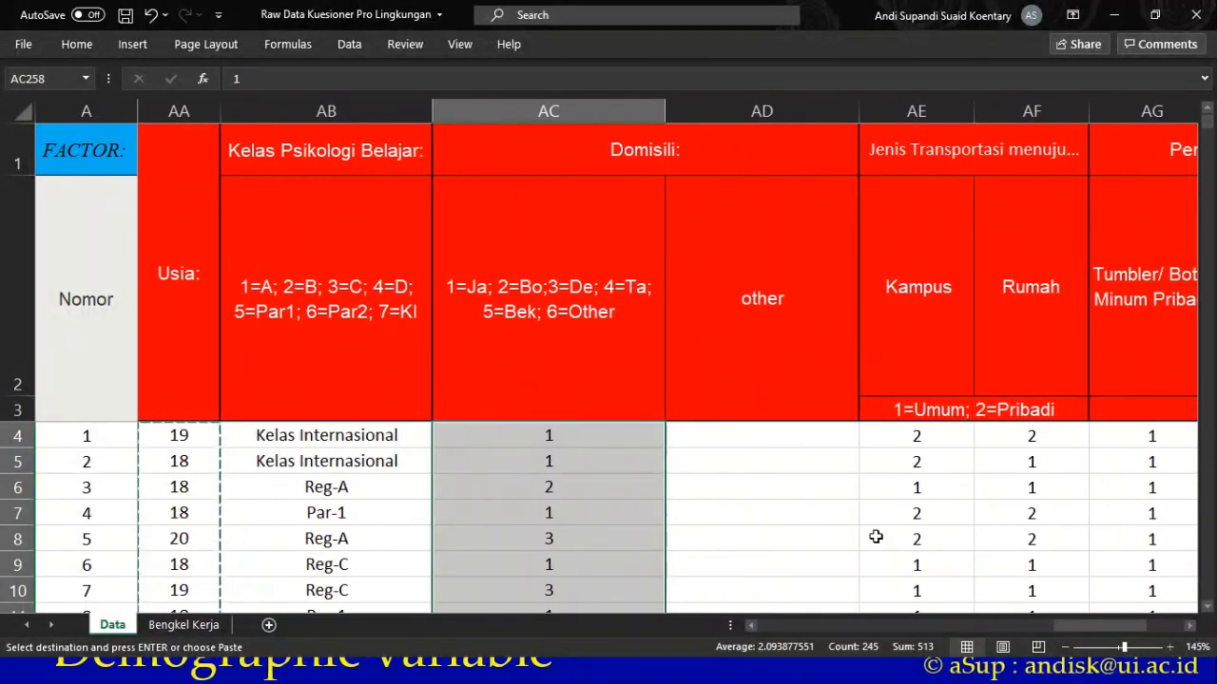
pyautogui.keyDown('ctrl'); pyautogui.scroll(3, 809, 504); pyautogui.keyUp('ctrl')
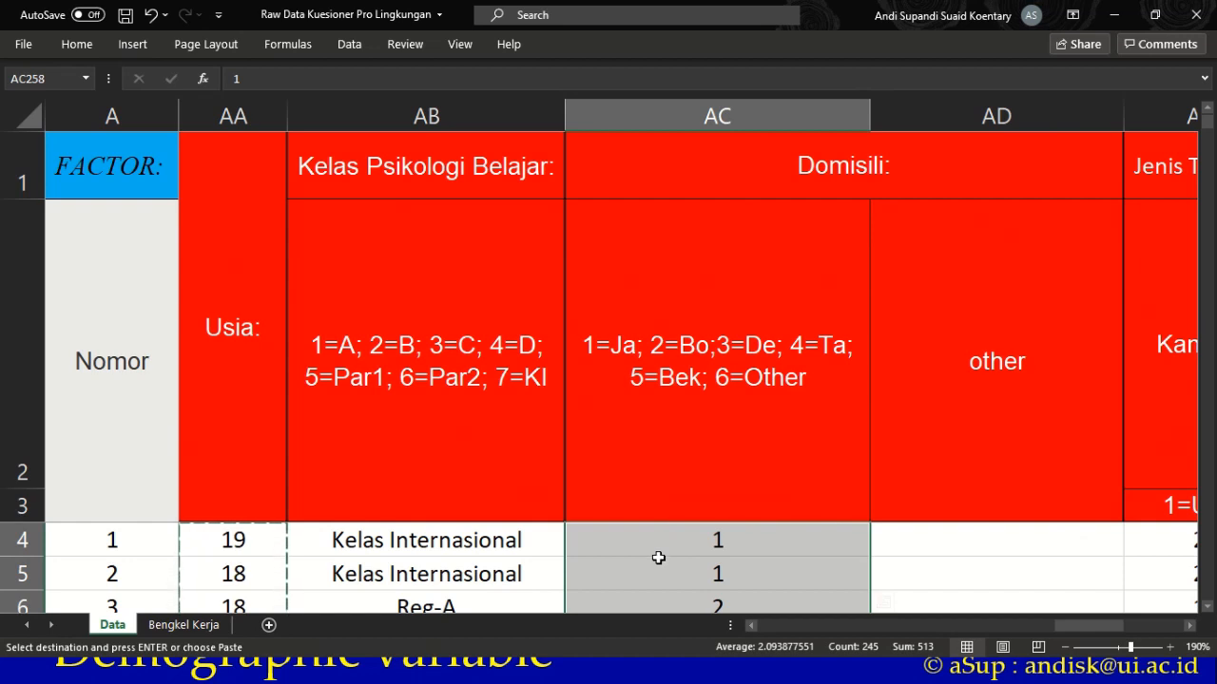
pyautogui.hotkey('ctrl', 'h')
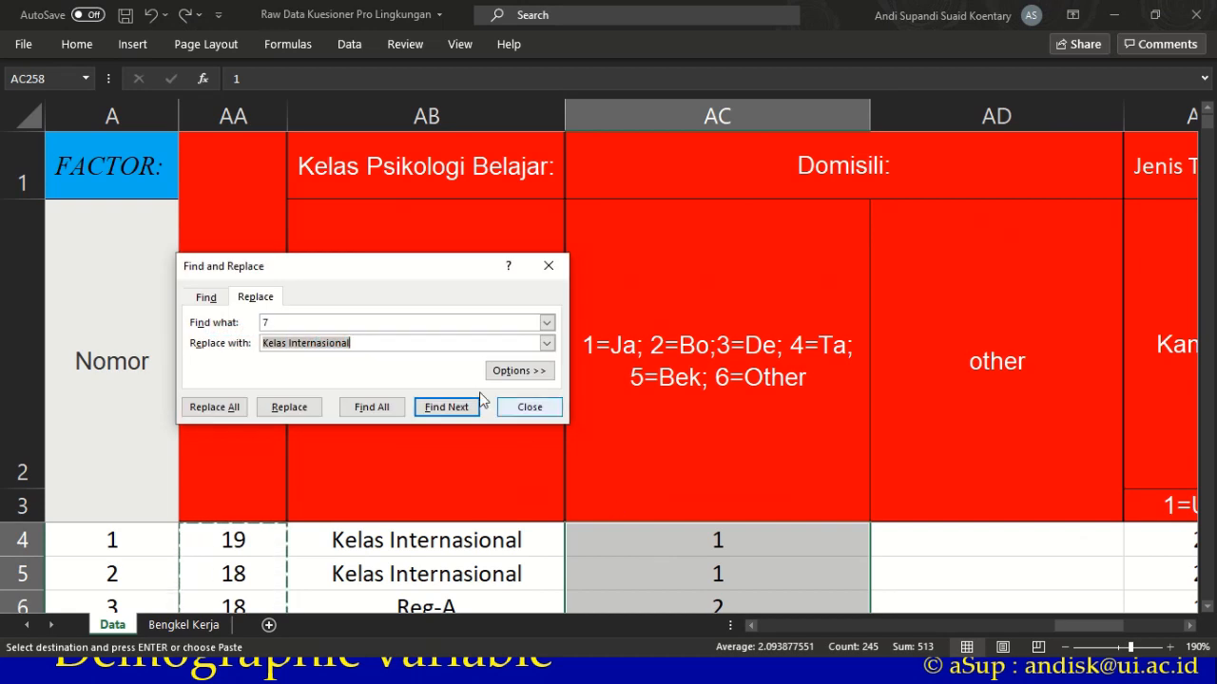
pyautogui.moveTo(301, 321); pyautogui.dragTo(240, 317)
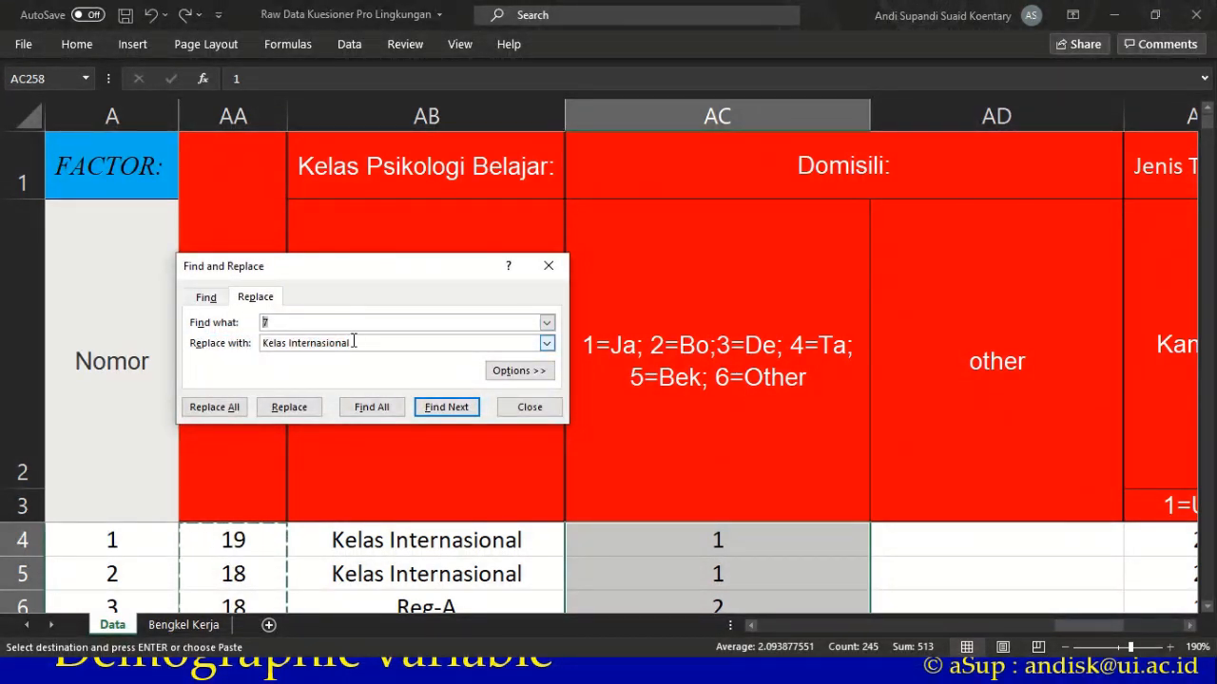
pyautogui.write('1')
pyautogui.moveTo(384, 342); pyautogui.dragTo(226, 342)
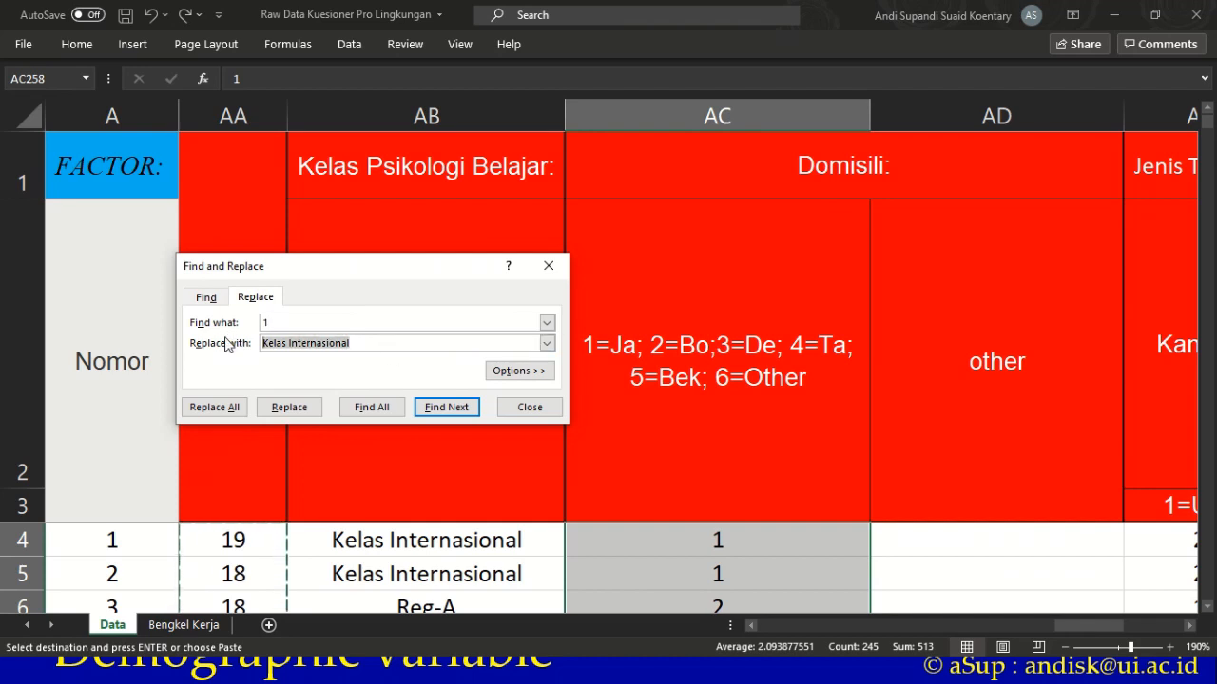
pyautogui.write('Jakarta')
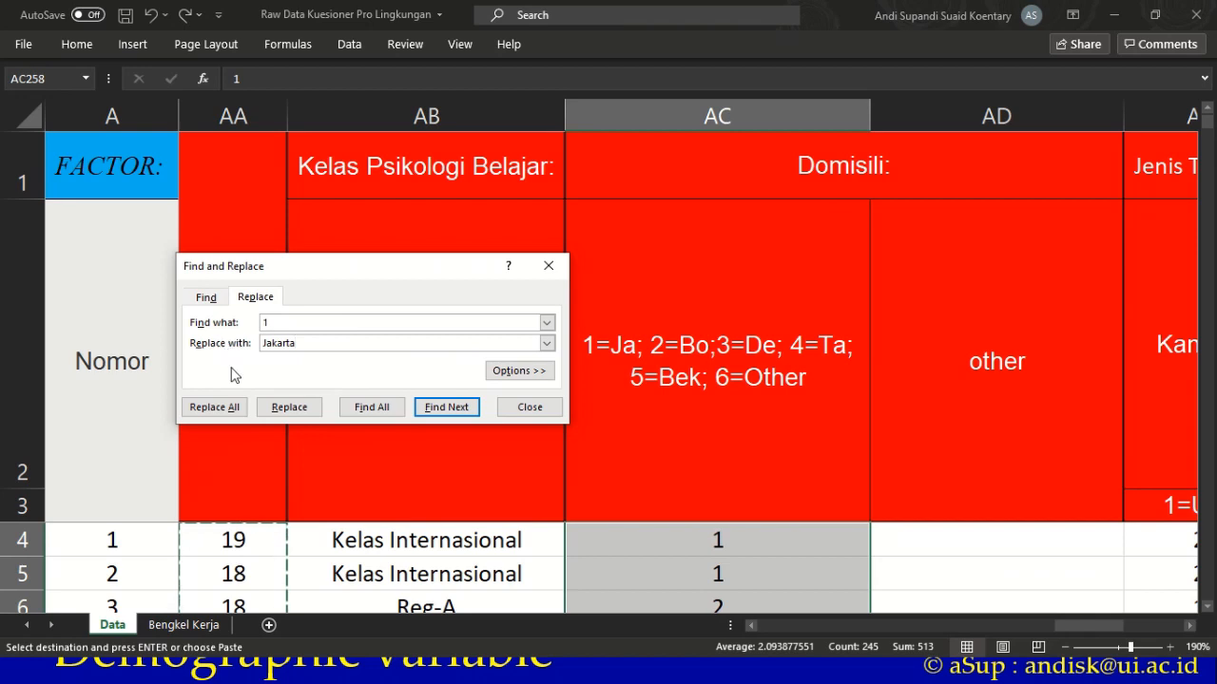
pyautogui.click(214, 408)
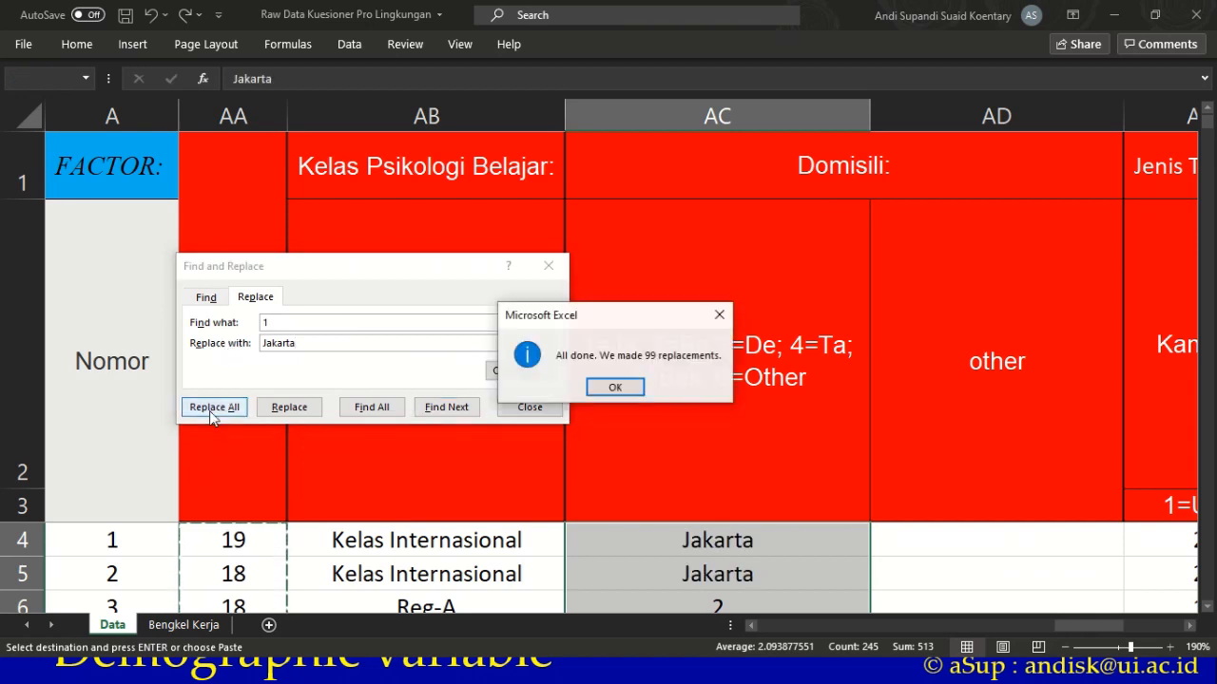
pyautogui.click(613, 388)
# - Replace all 2 codes with Bogor in the selected Domisili data
pyautogui.click(296, 325)
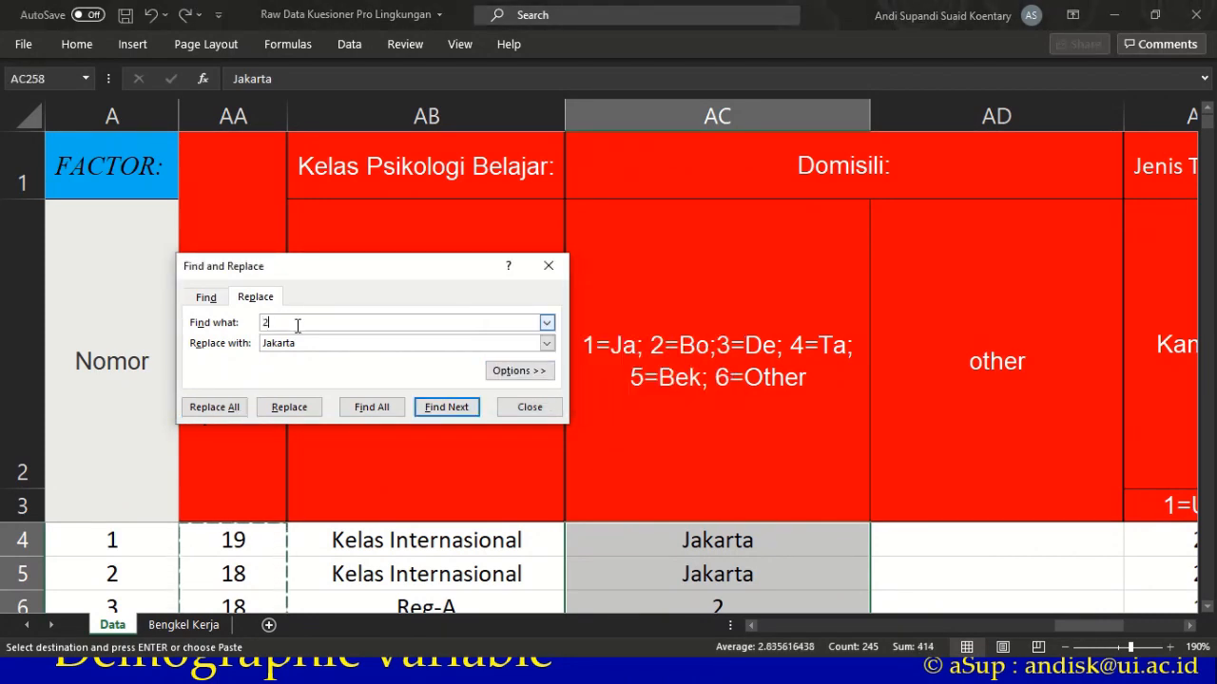
pyautogui.moveTo(312, 345); pyautogui.dragTo(213, 348)
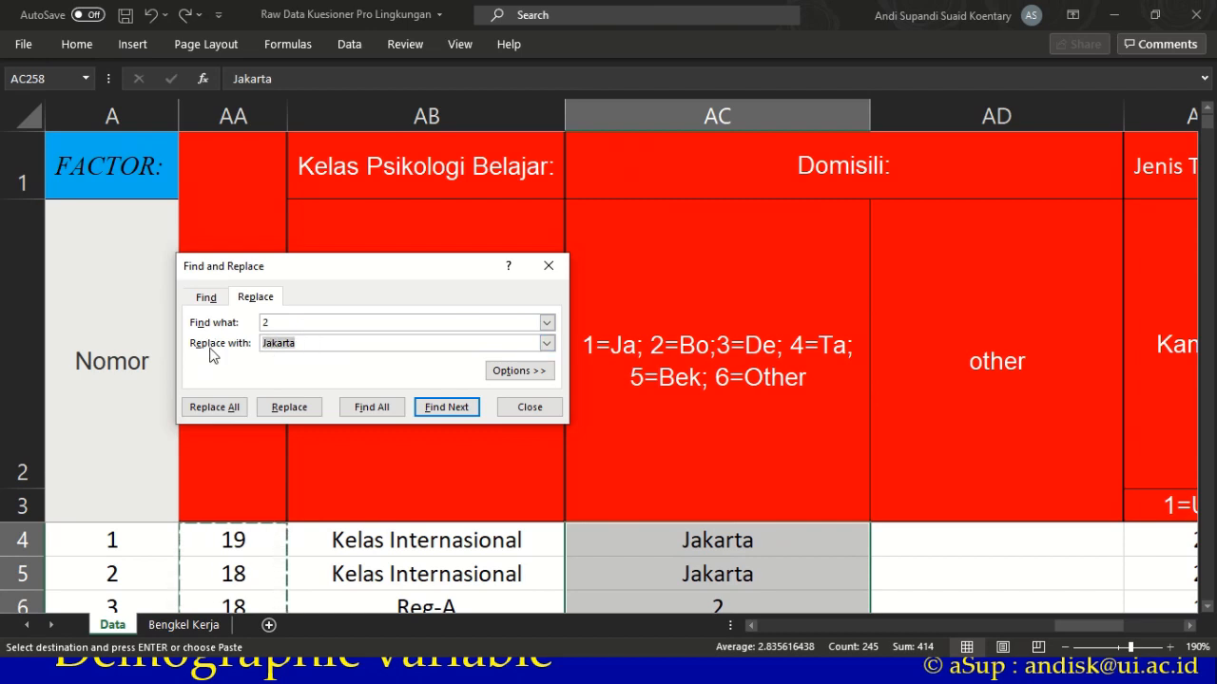
pyautogui.write('Bogor')
pyautogui.click(209, 408)
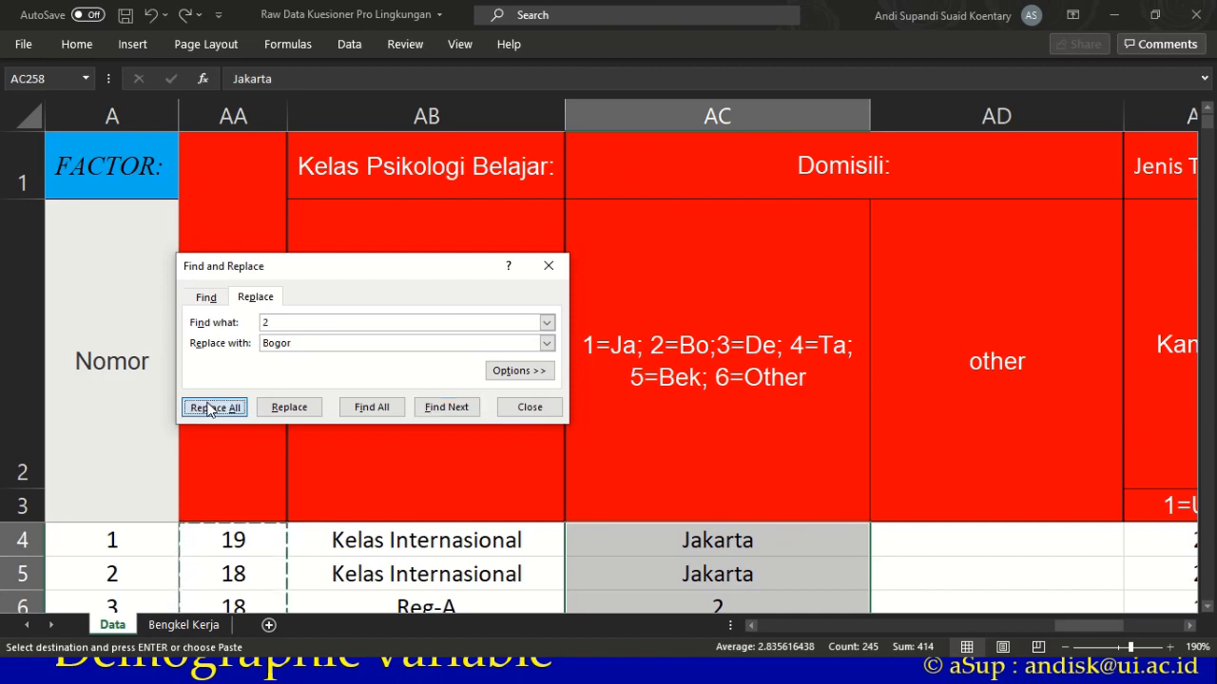
pyautogui.click(598, 392)
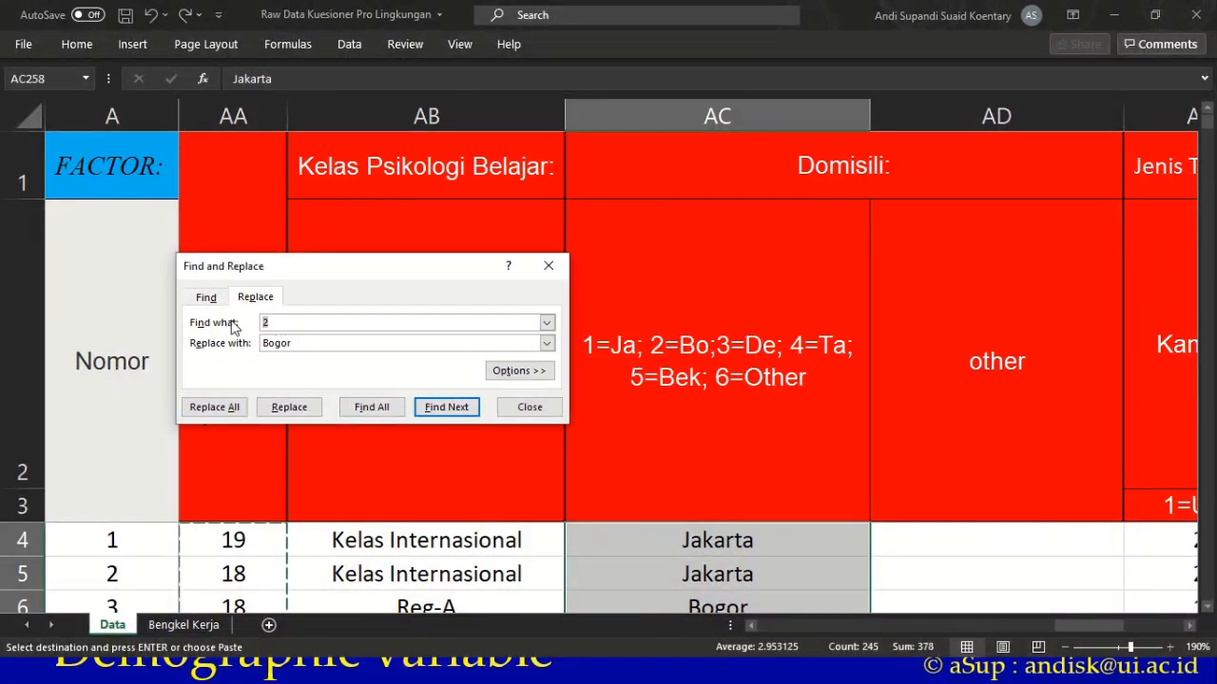
# - Replace all 3 codes with Depok in the selected Domisili data
pyautogui.write('3')
pyautogui.moveTo(313, 342); pyautogui.dragTo(240, 348)
pyautogui.write('Depok')
pyautogui.click(217, 417)
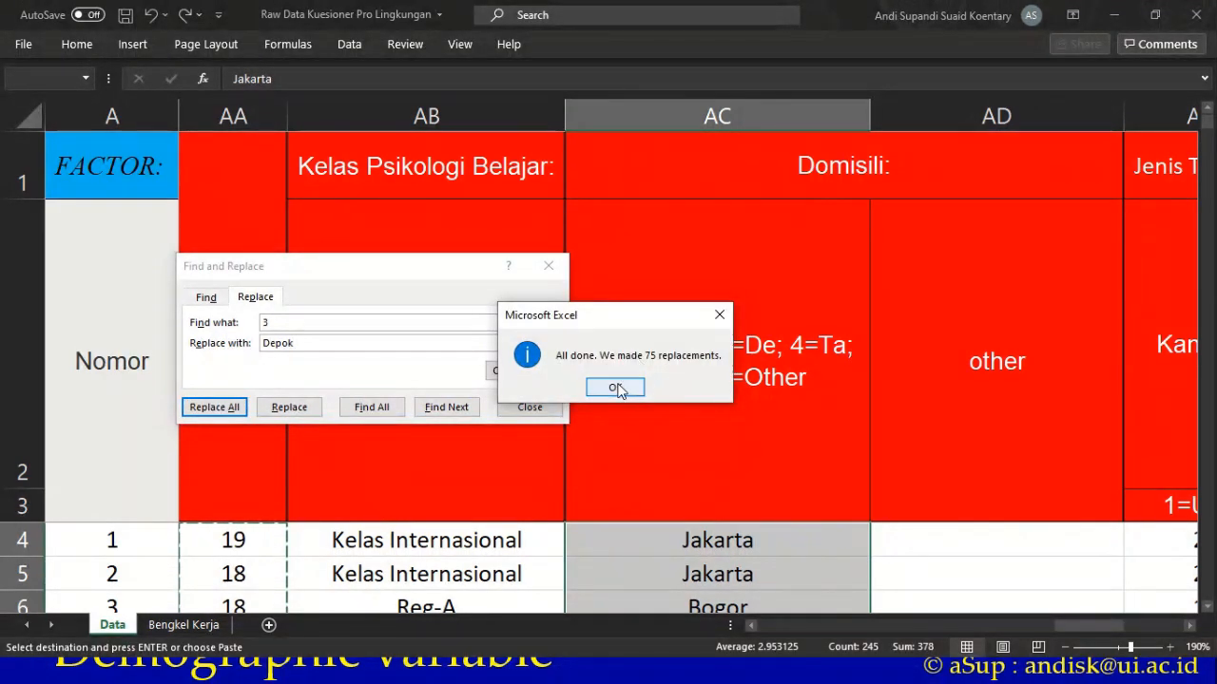
pyautogui.click(615, 388)
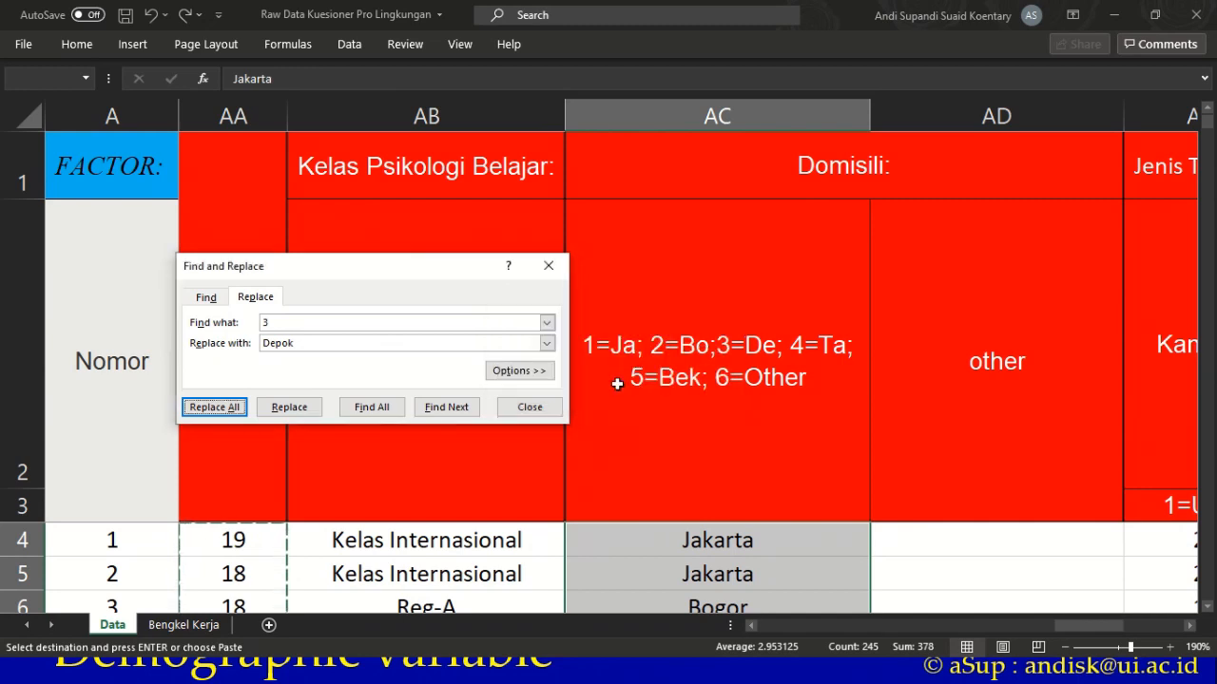
# - Replace all 4 codes with Tangerang in the selected Domisili data
pyautogui.click(329, 326)
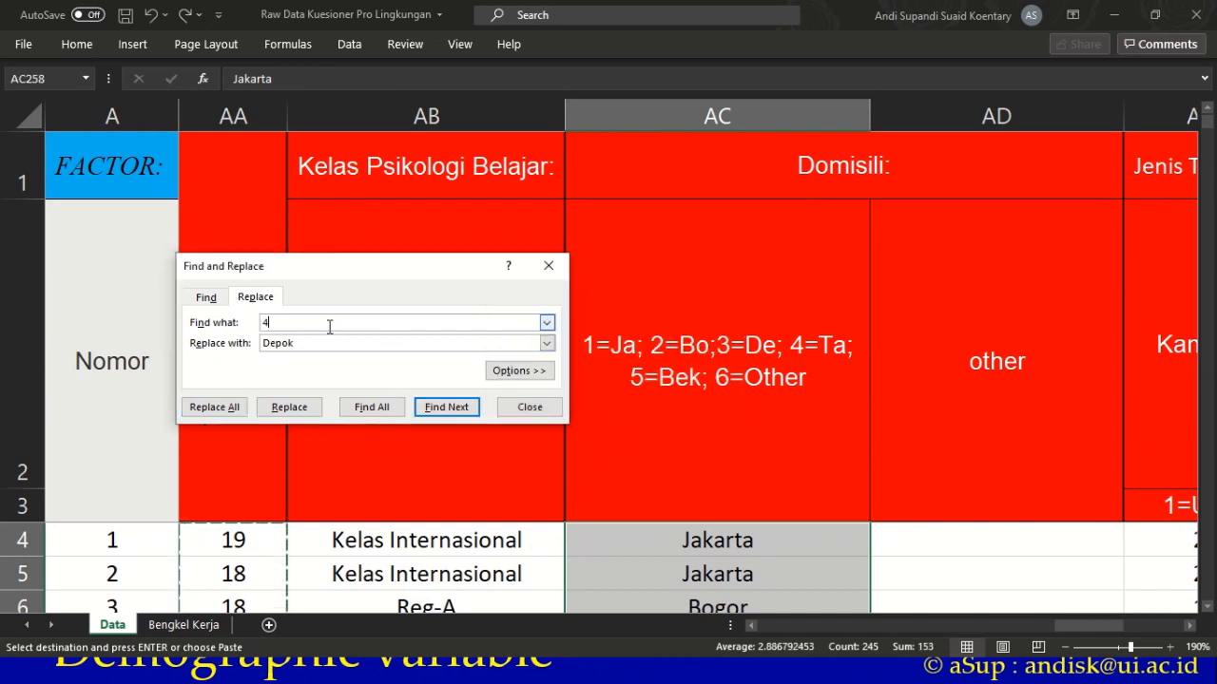
pyautogui.moveTo(313, 342); pyautogui.dragTo(223, 346)
pyautogui.write('Tange')
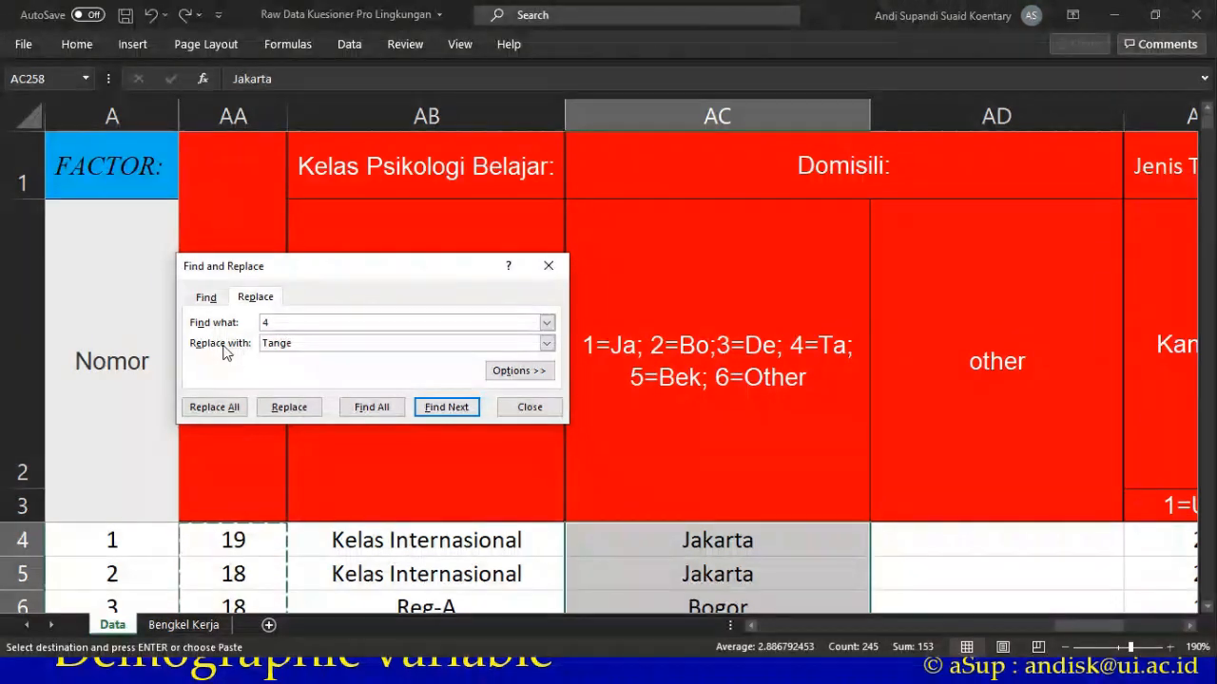
pyautogui.write('rang')
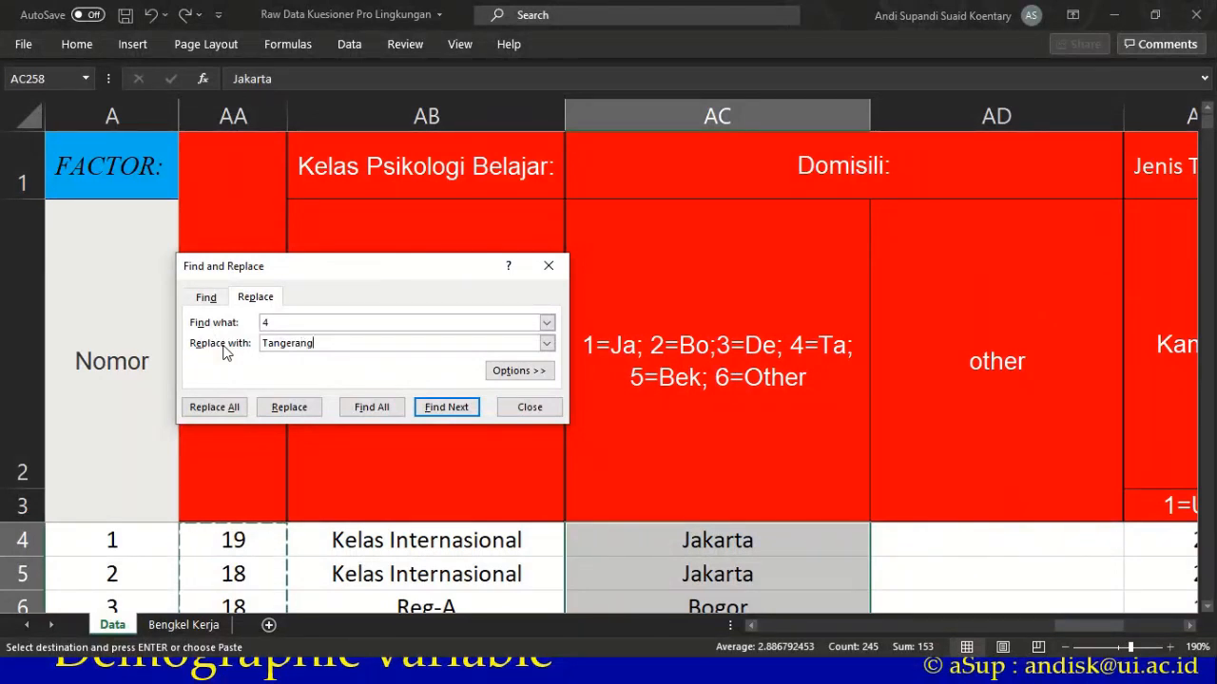
pyautogui.click(213, 407)
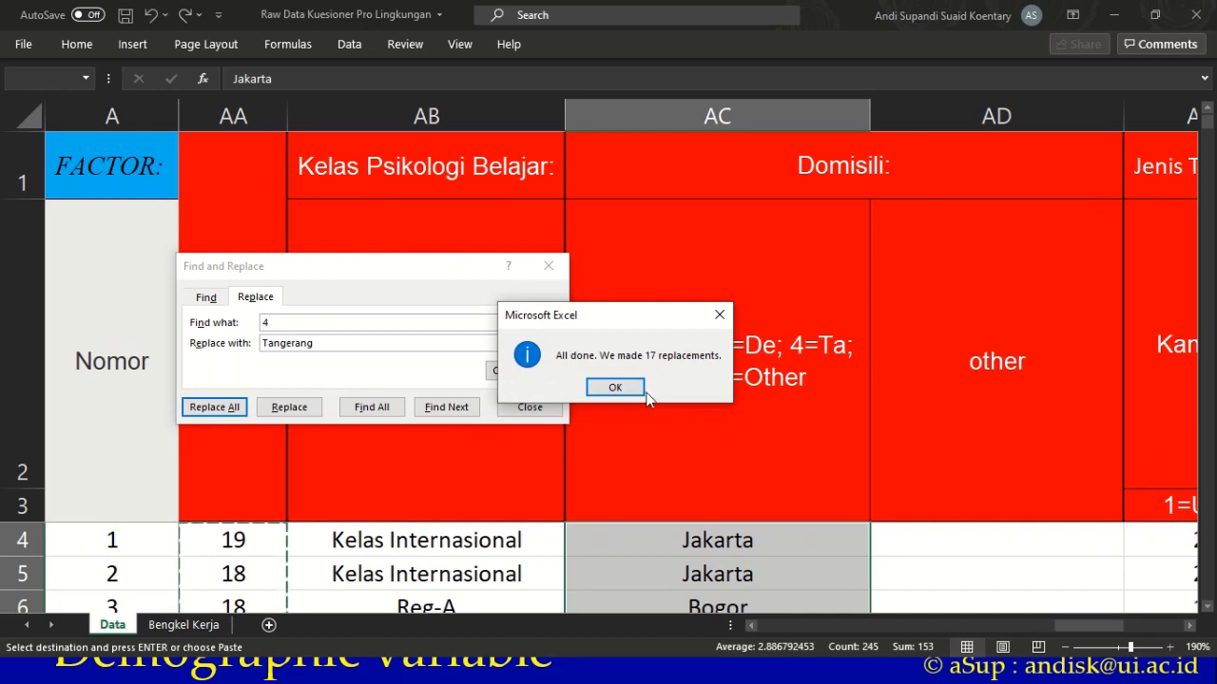
pyautogui.click(615, 387)
# - Replace all 5 codes with Bekasi in the selected Domisili data
pyautogui.doubleClick(334, 320)
pyautogui.write('5')
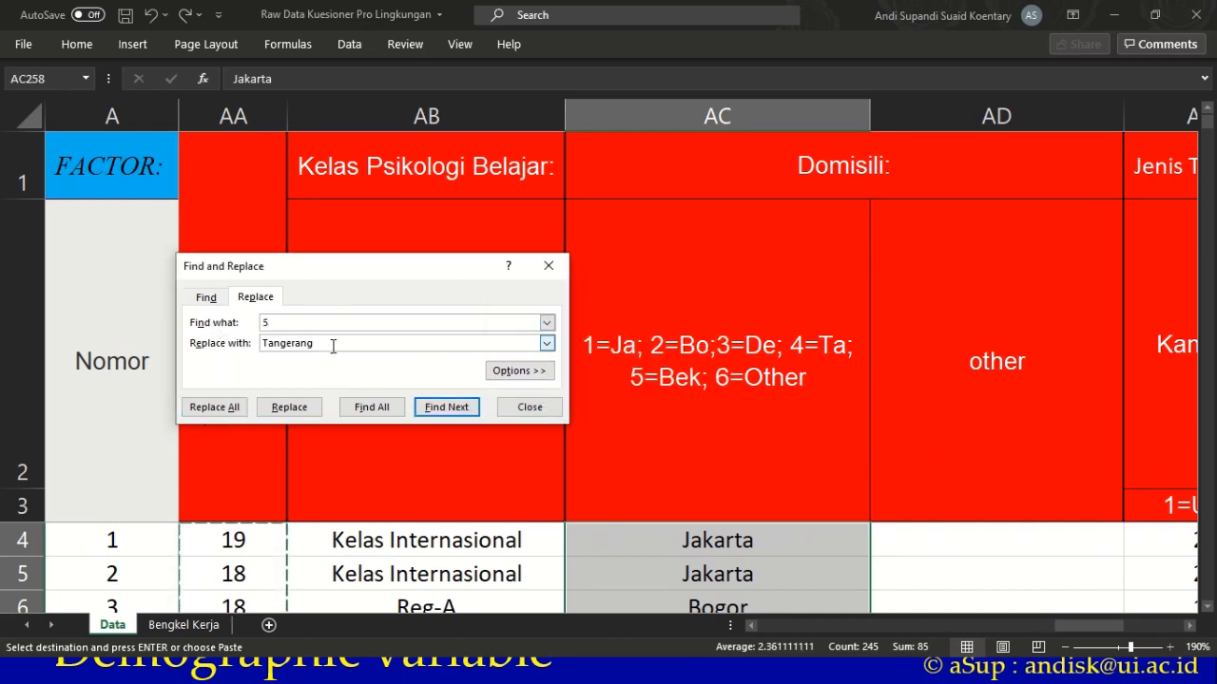
pyautogui.press('BackSpace')
pyautogui.press('BackSpace')
pyautogui.press('BackSpace')
pyautogui.press('BackSpace')
pyautogui.press('BackSpace')
pyautogui.press('BackSpace')
pyautogui.press('BackSpace')
pyautogui.write('Beka')
pyautogui.click(210, 409)
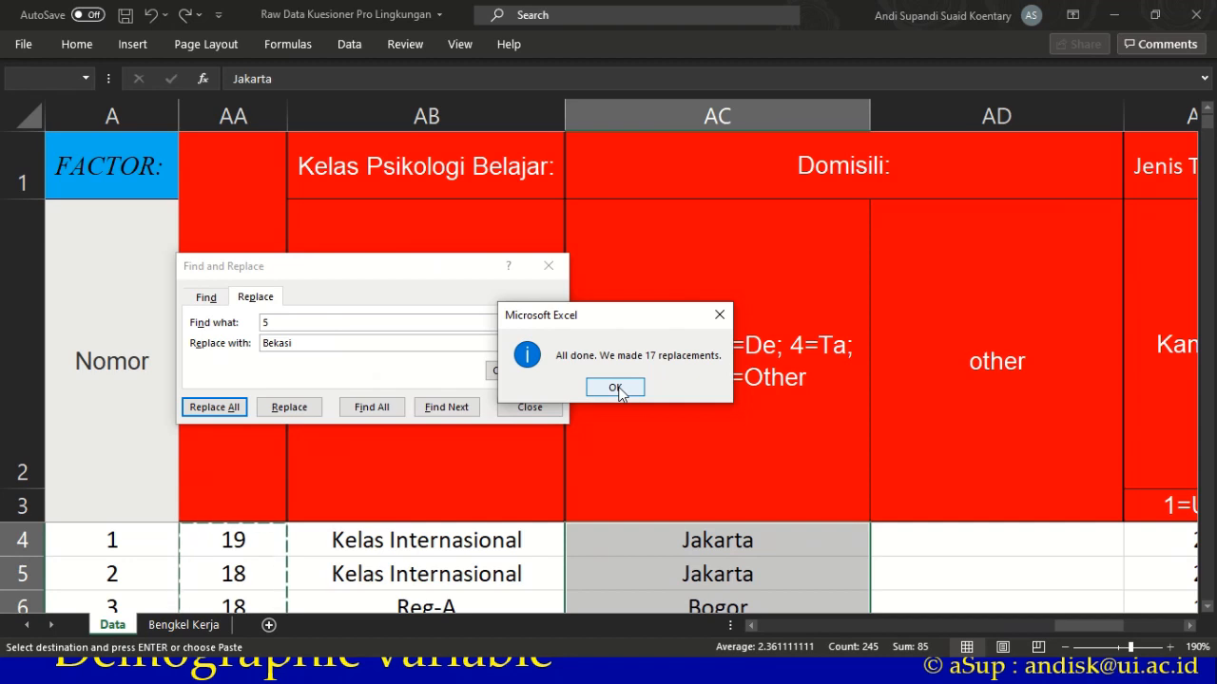
pyautogui.click(616, 388)
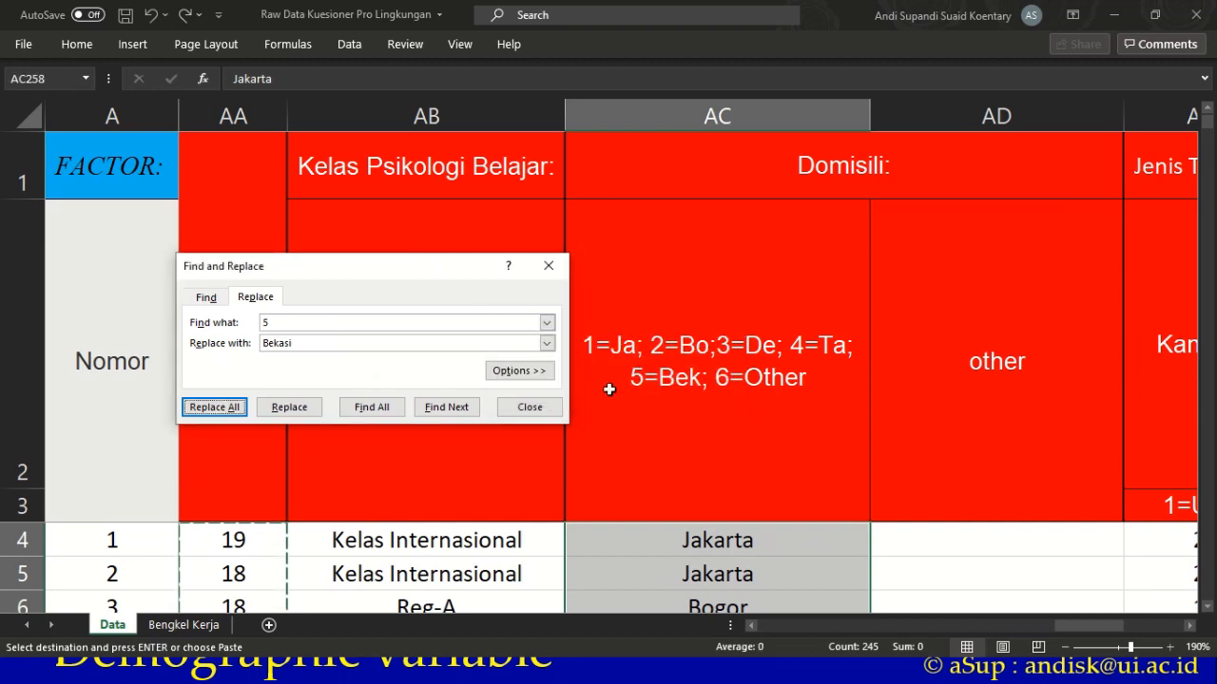
# - Try to replace all 6 codes with Lain-lain in the selected Domisili data, and close Find and Replace
pyautogui.click(300, 324)
pyautogui.press('BackSpace')
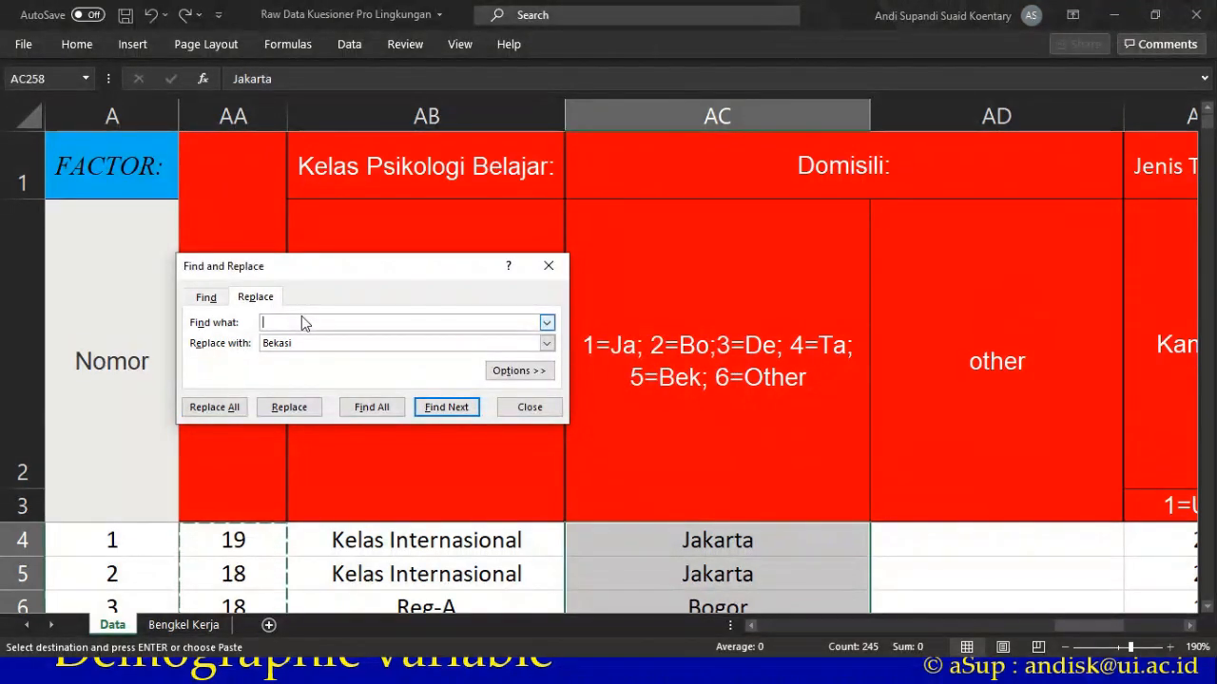
pyautogui.write('6')
pyautogui.press('Tab')
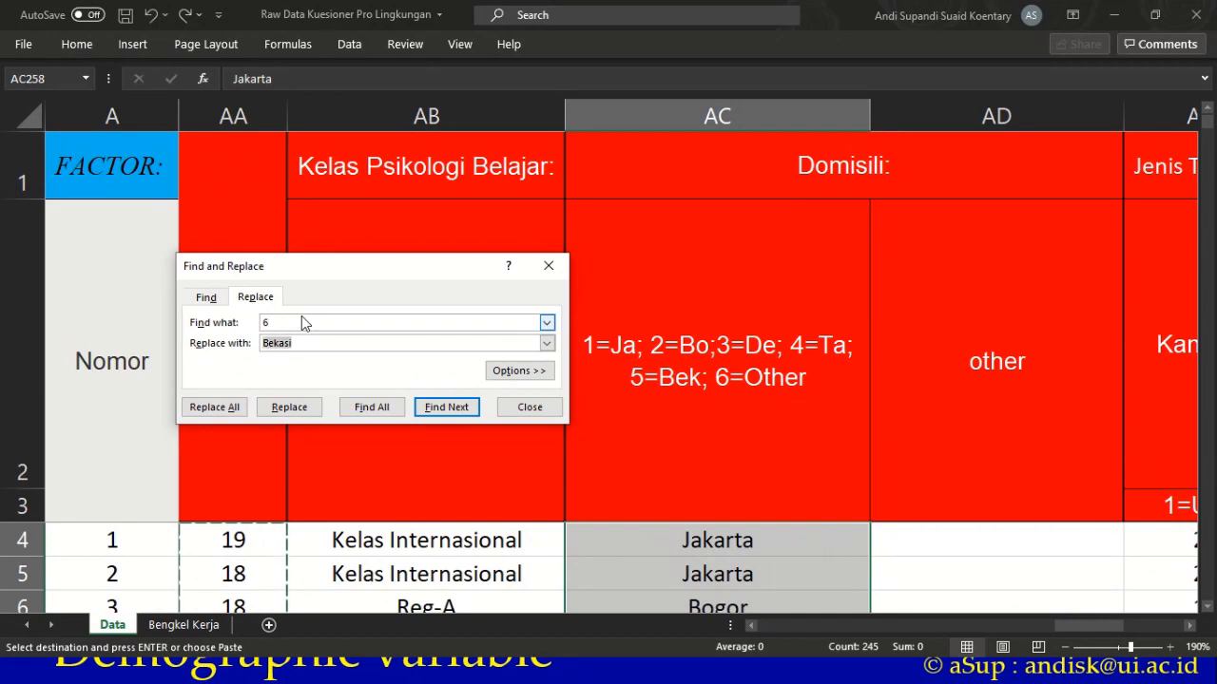
pyautogui.write('Lain-lain')
pyautogui.click(214, 407)
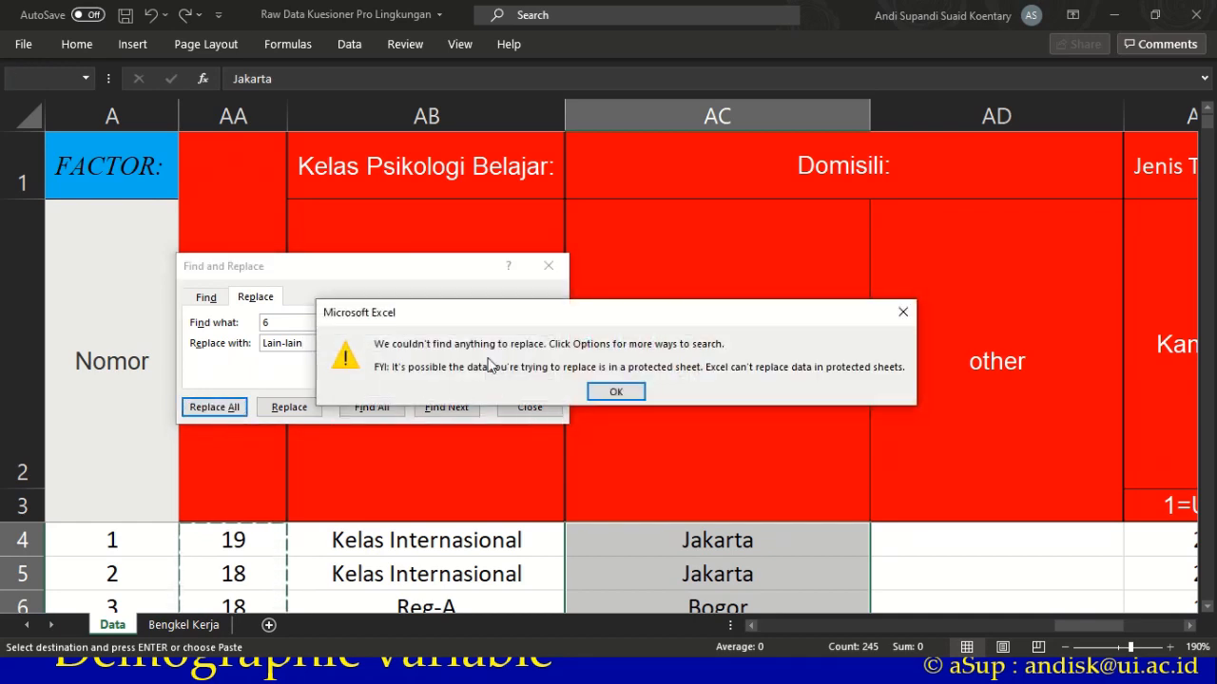
pyautogui.click(613, 393)
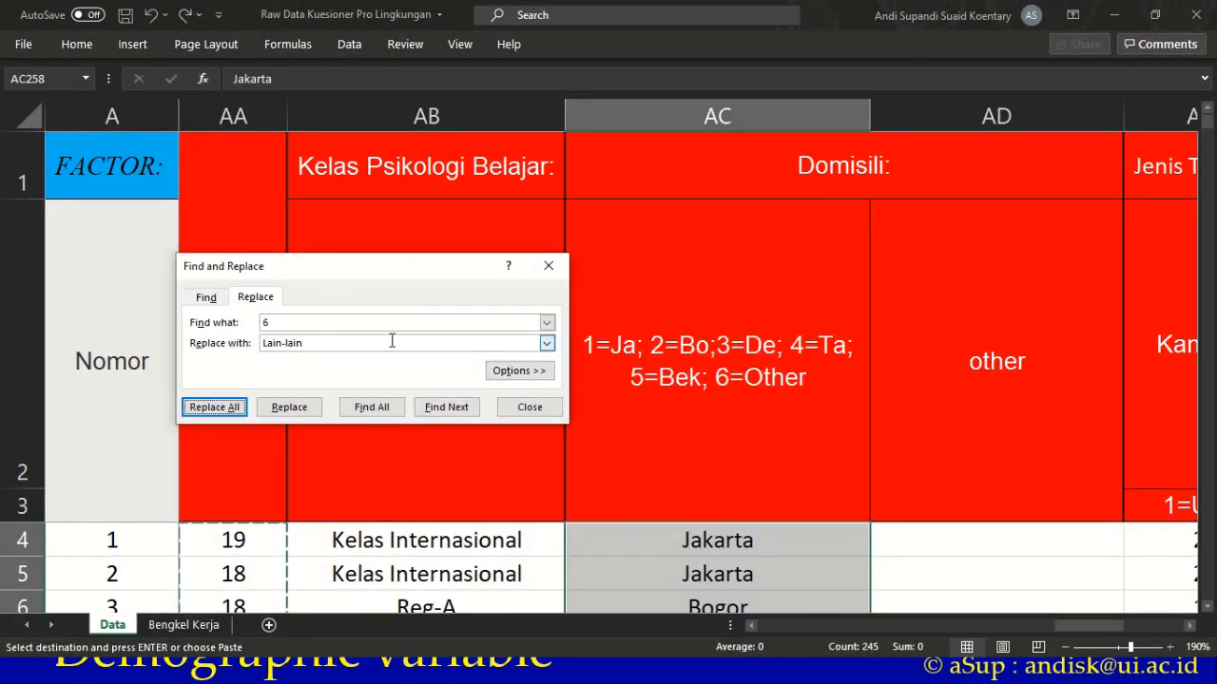
pyautogui.click(525, 407)
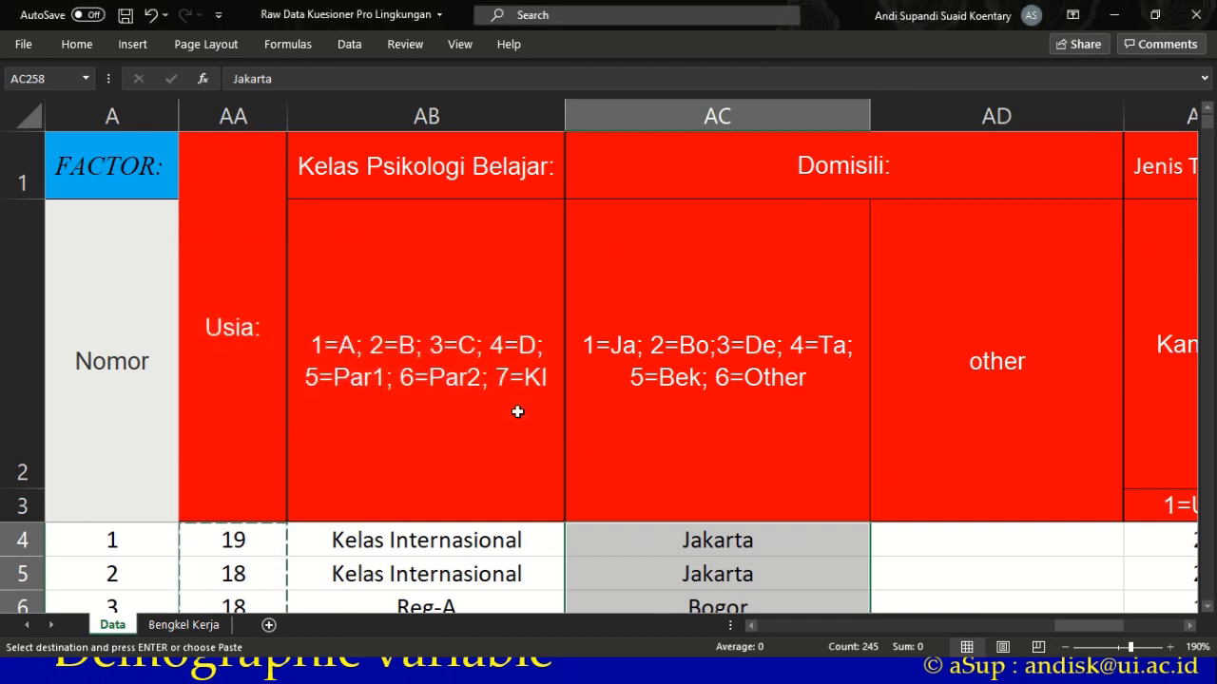
# - Review the recoded city names in the Domisili column against the code key in its header
pyautogui.scroll(-2, 703, 447)
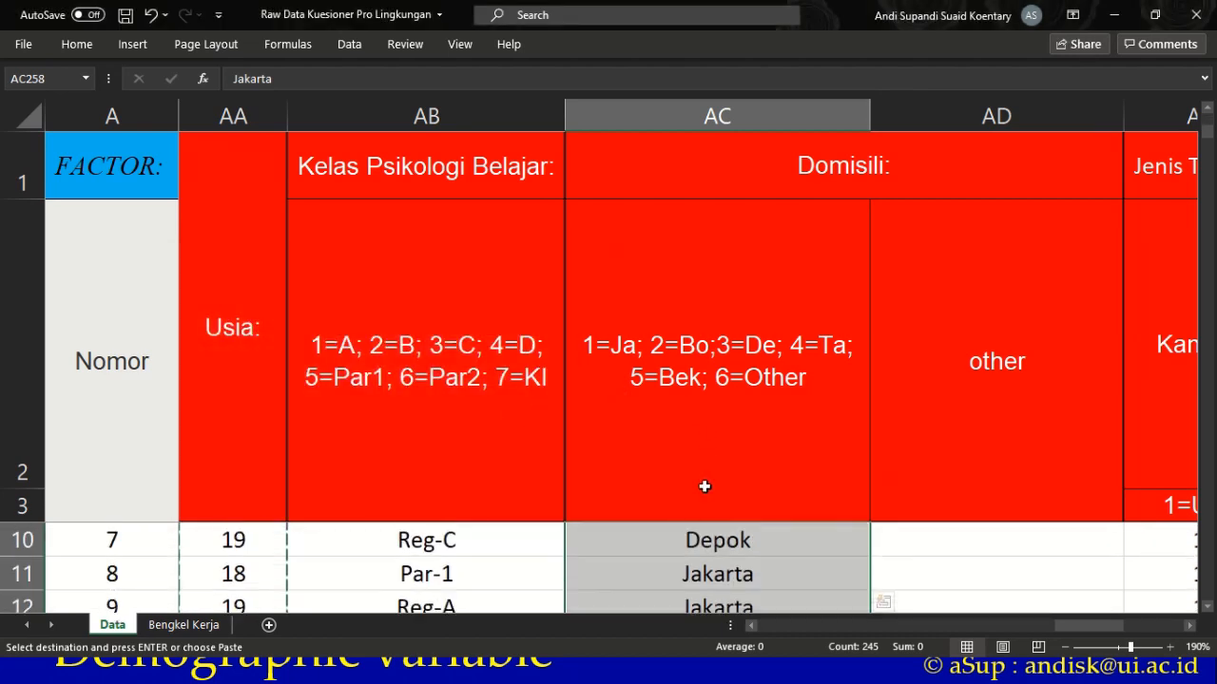
pyautogui.scroll(2, 765, 540)
pyautogui.click(771, 549)
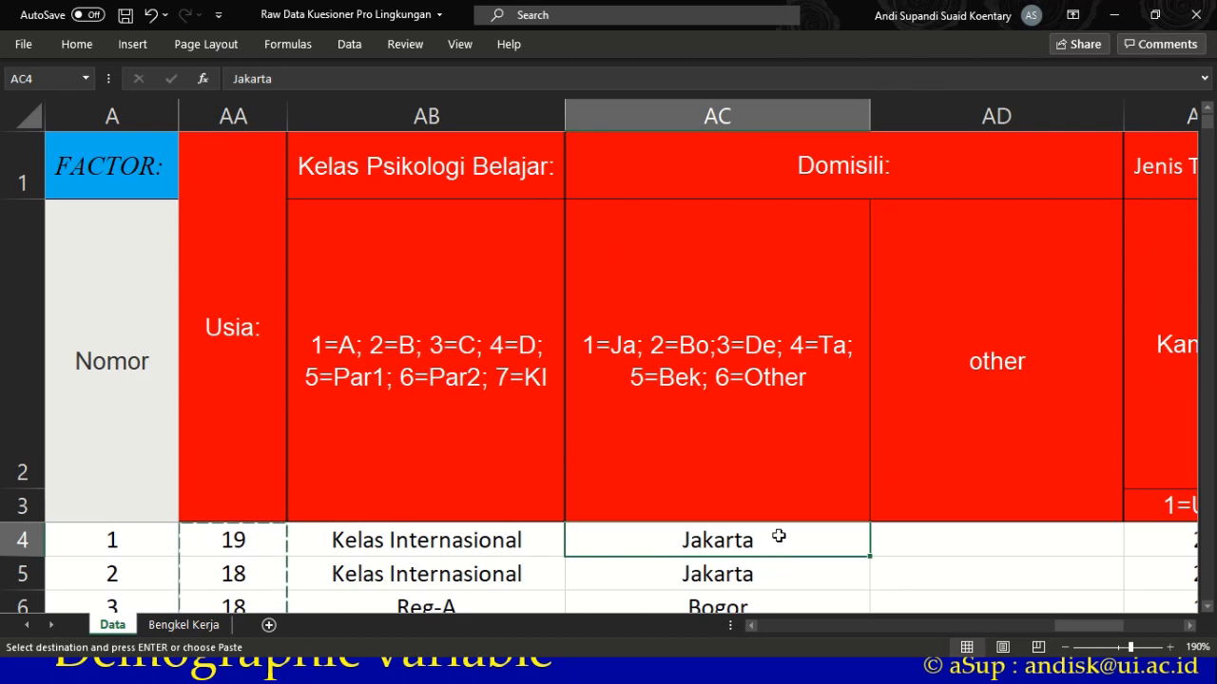
pyautogui.moveTo(777, 544); pyautogui.dragTo(875, 561)
pyautogui.click(839, 421)
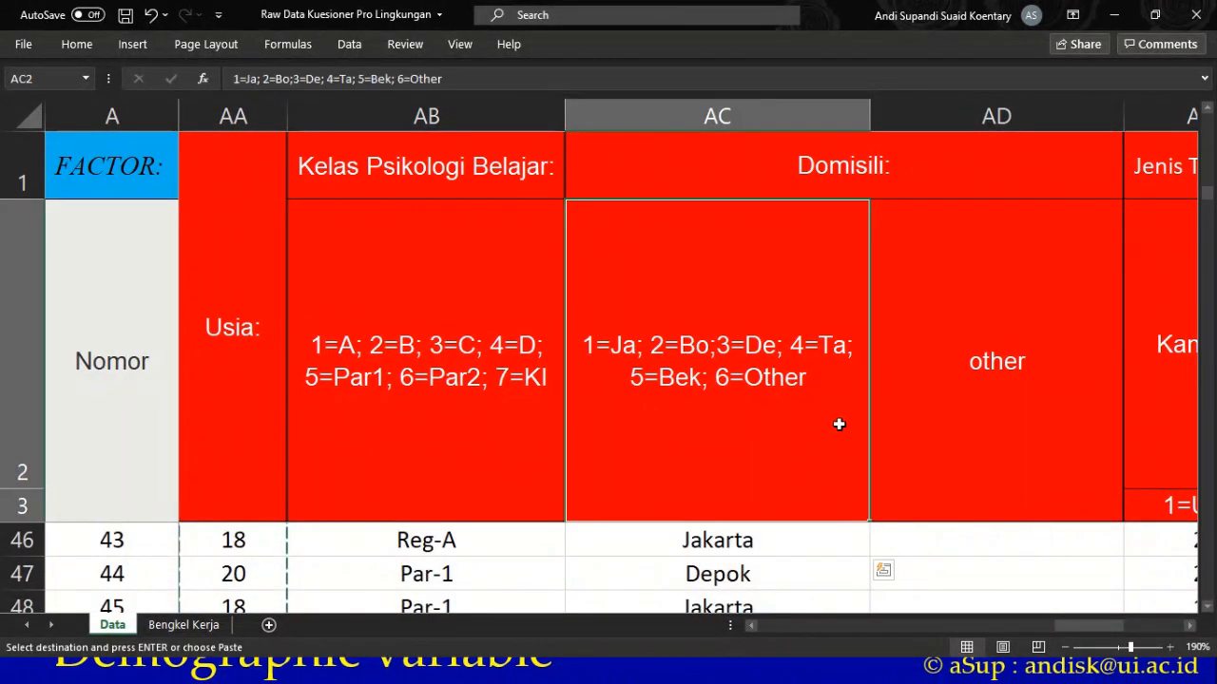
pyautogui.keyDown('ctrl'); pyautogui.scroll(-3, 823, 435); pyautogui.keyUp('ctrl')
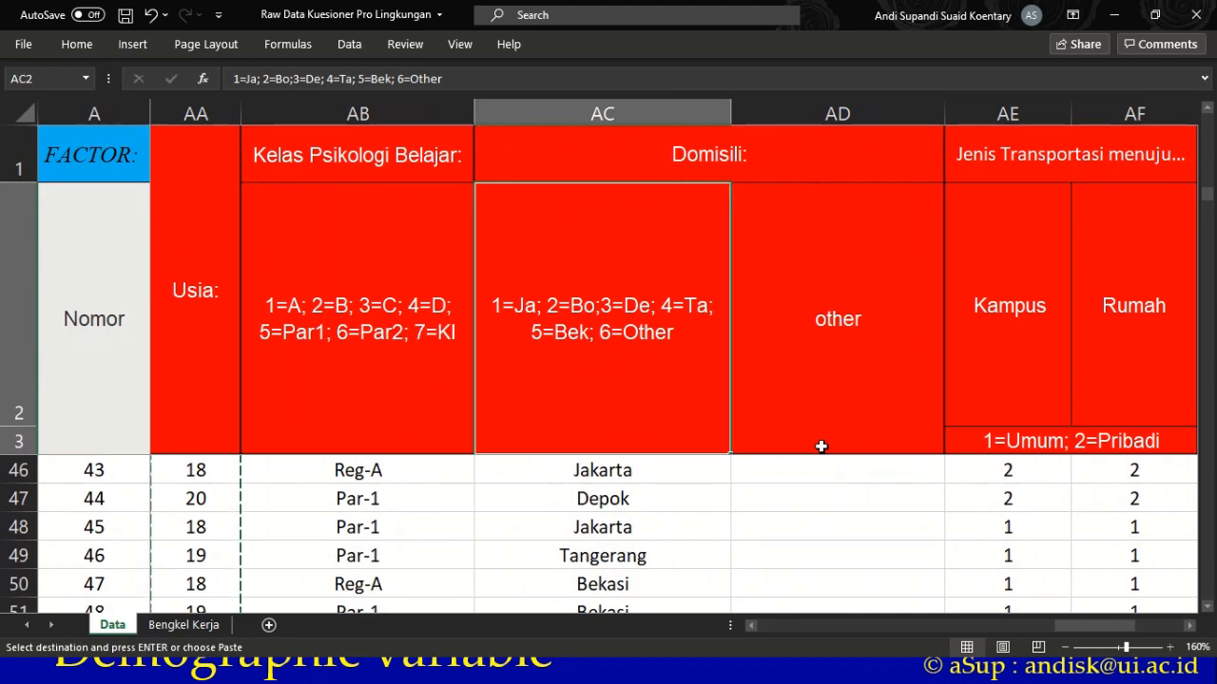
pyautogui.scroll(14, 568, 399)
pyautogui.click(570, 439)
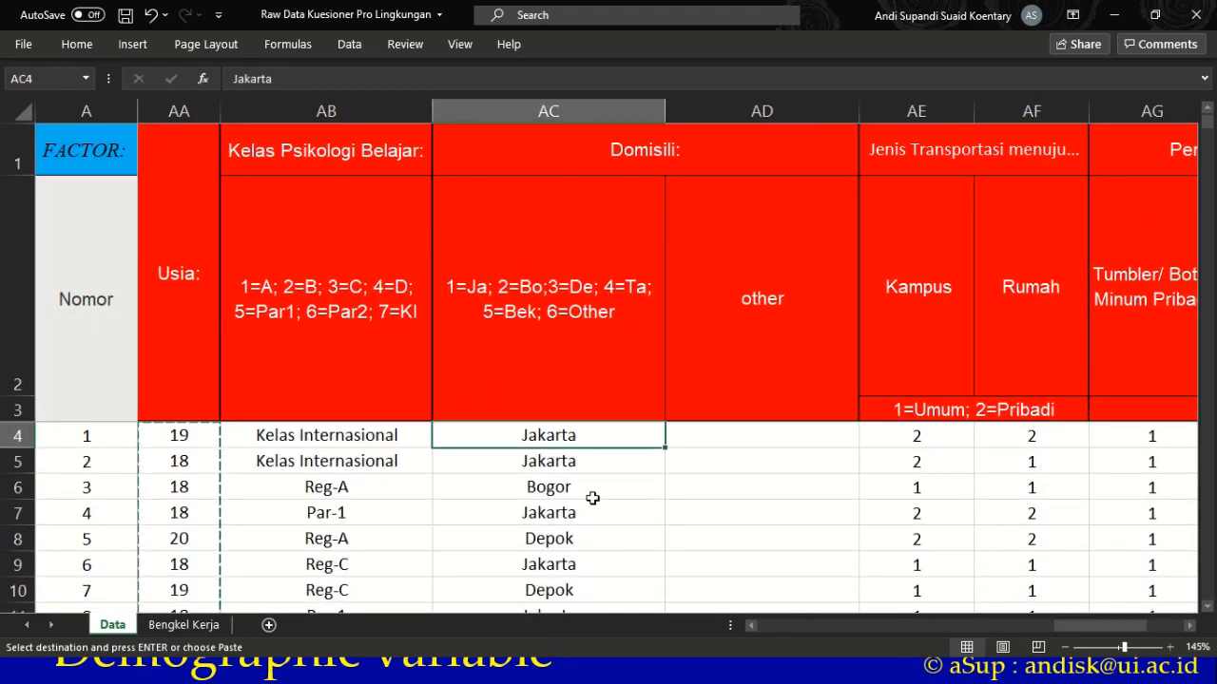
pyautogui.moveTo(545, 429); pyautogui.dragTo(558, 594)
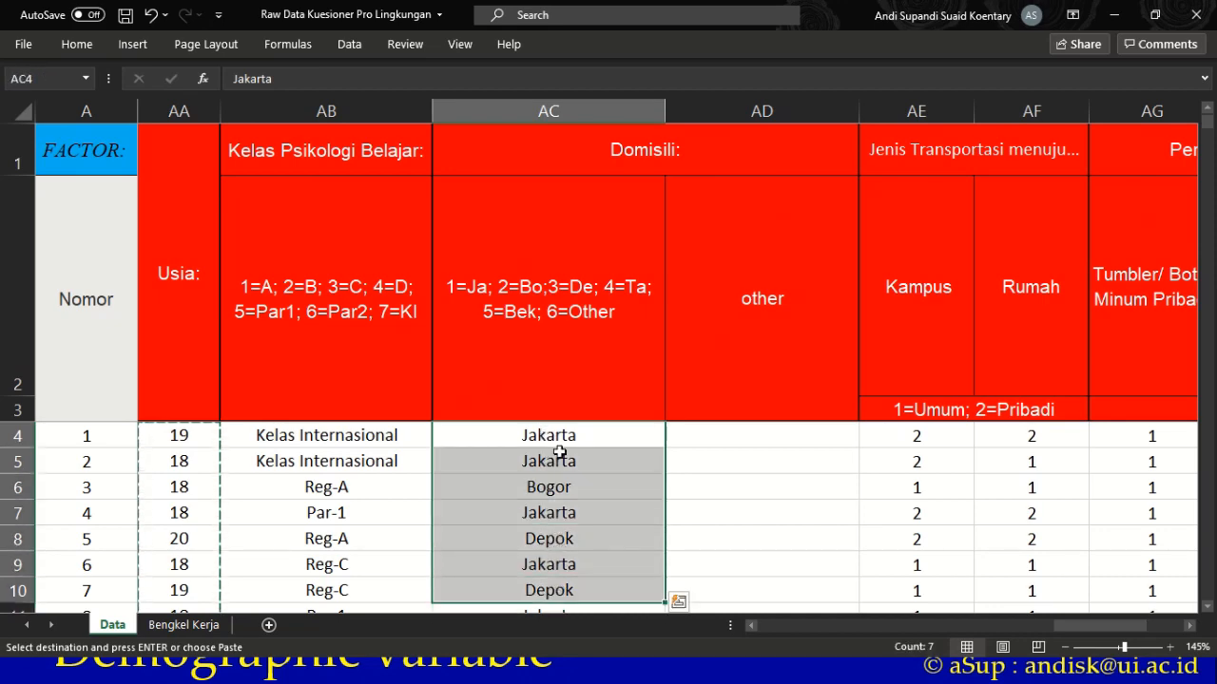
pyautogui.click(546, 381)
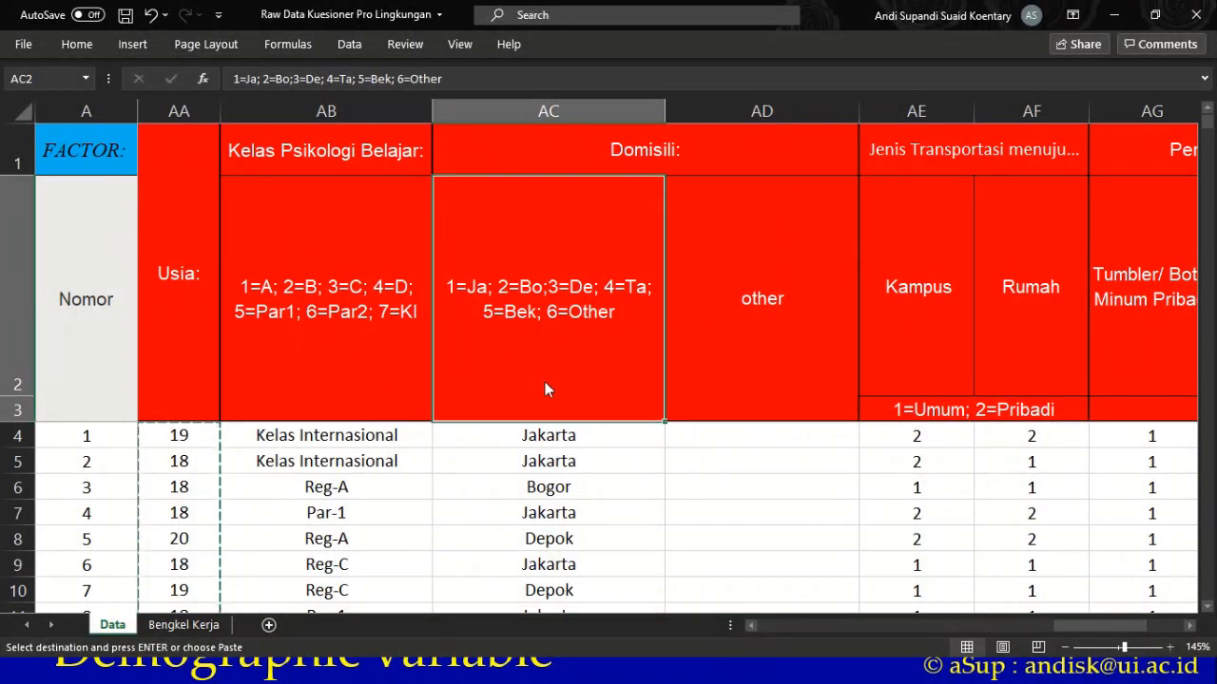
# - Switch to the SPSS Data Editor and copy the value labels of Domisili1 to the Kelas_Psibel variable
pyautogui.hotkey('alt', 'Tab')
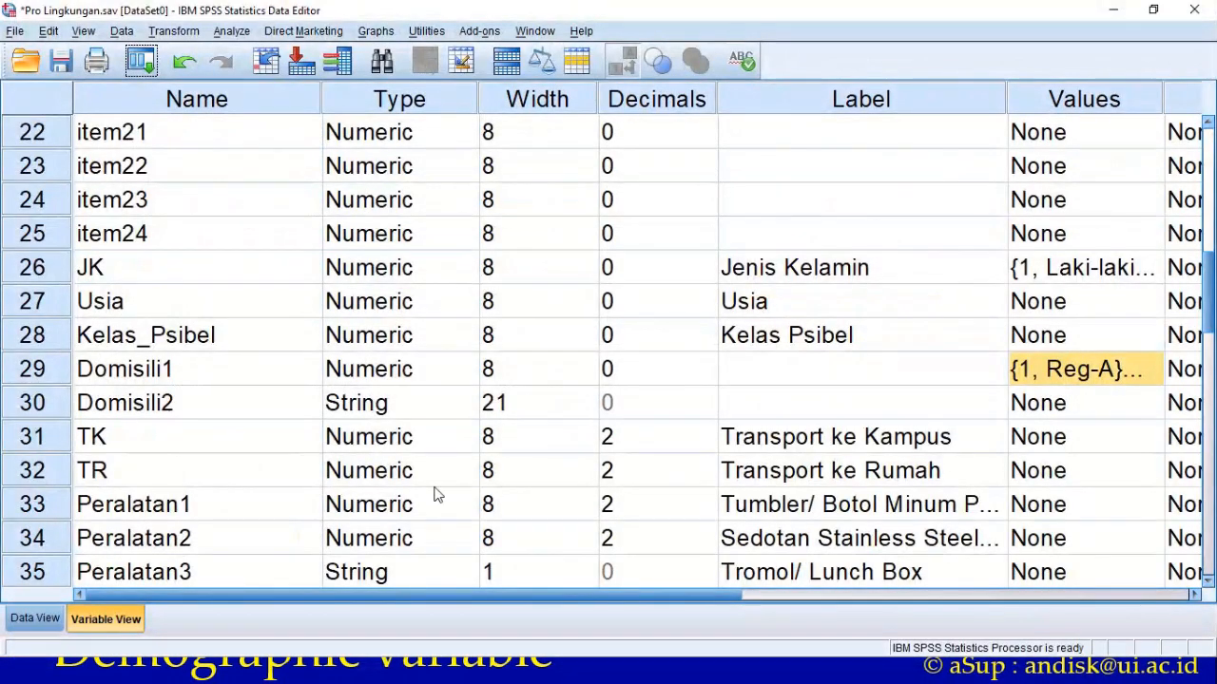
pyautogui.click(702, 400)
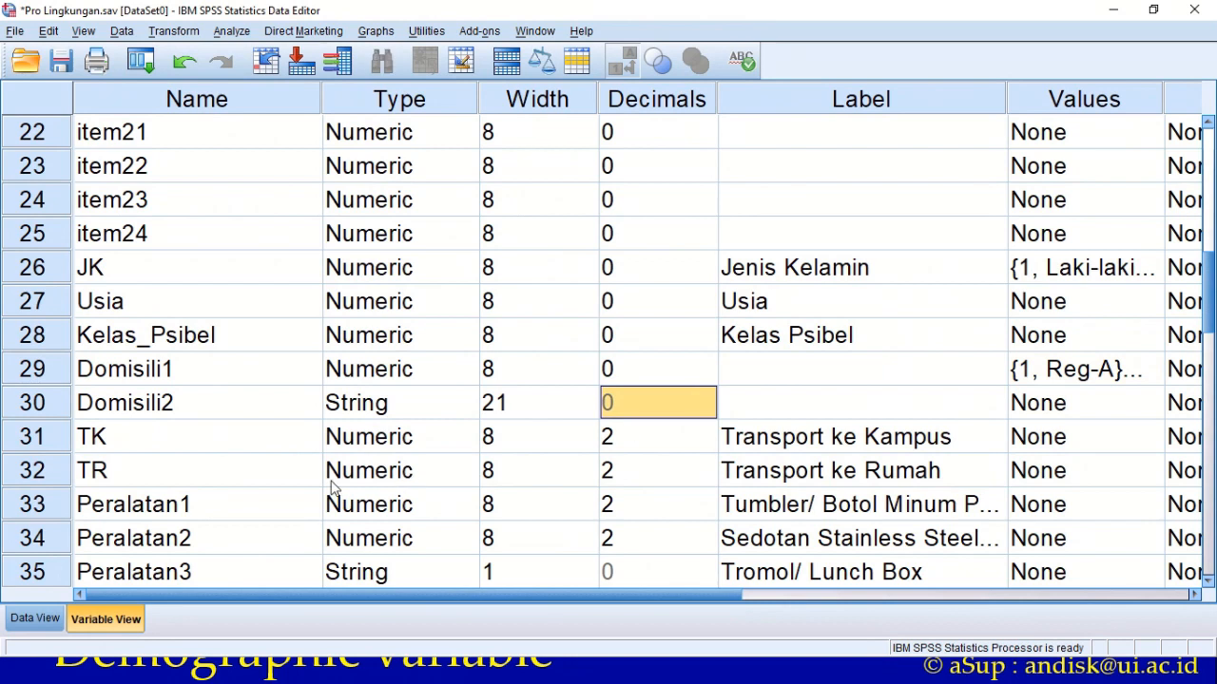
pyautogui.click(228, 379)
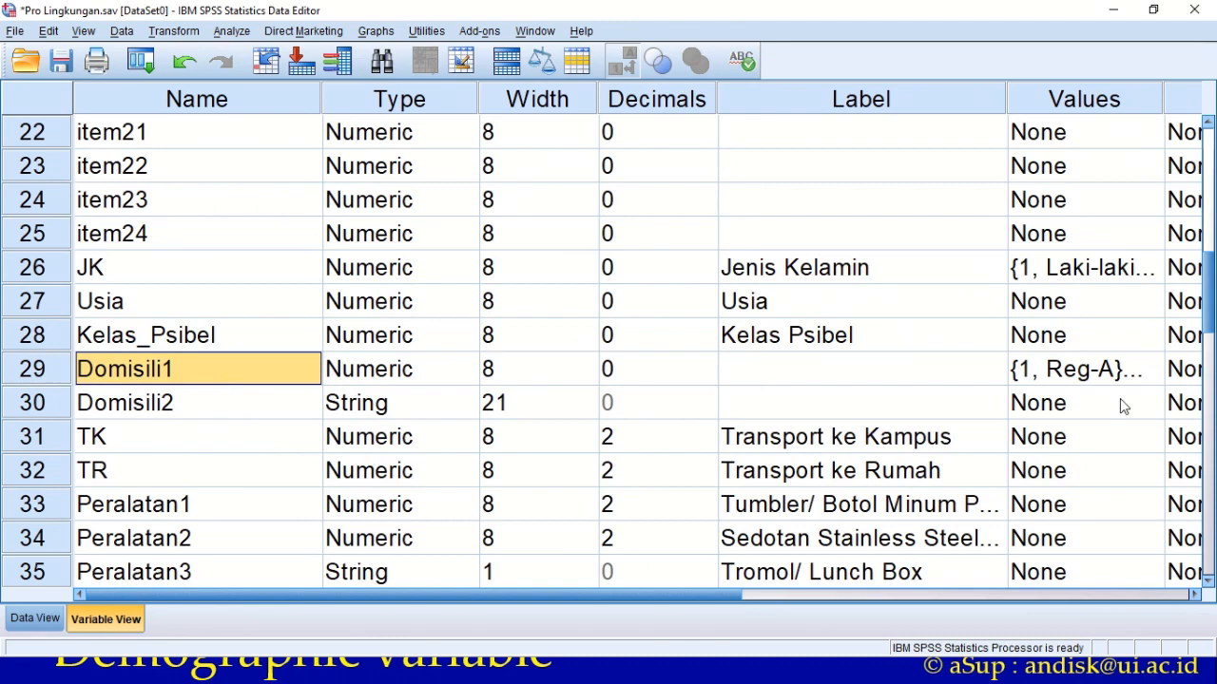
pyautogui.click(1077, 377)
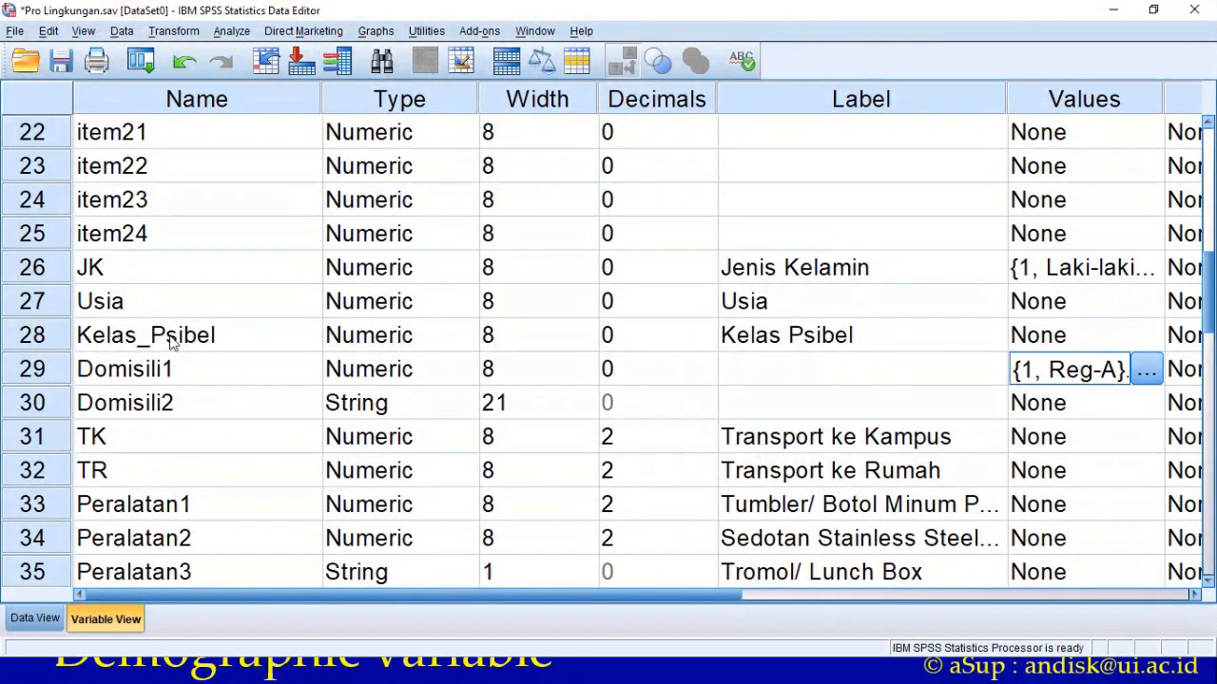
pyautogui.click(46, 369)
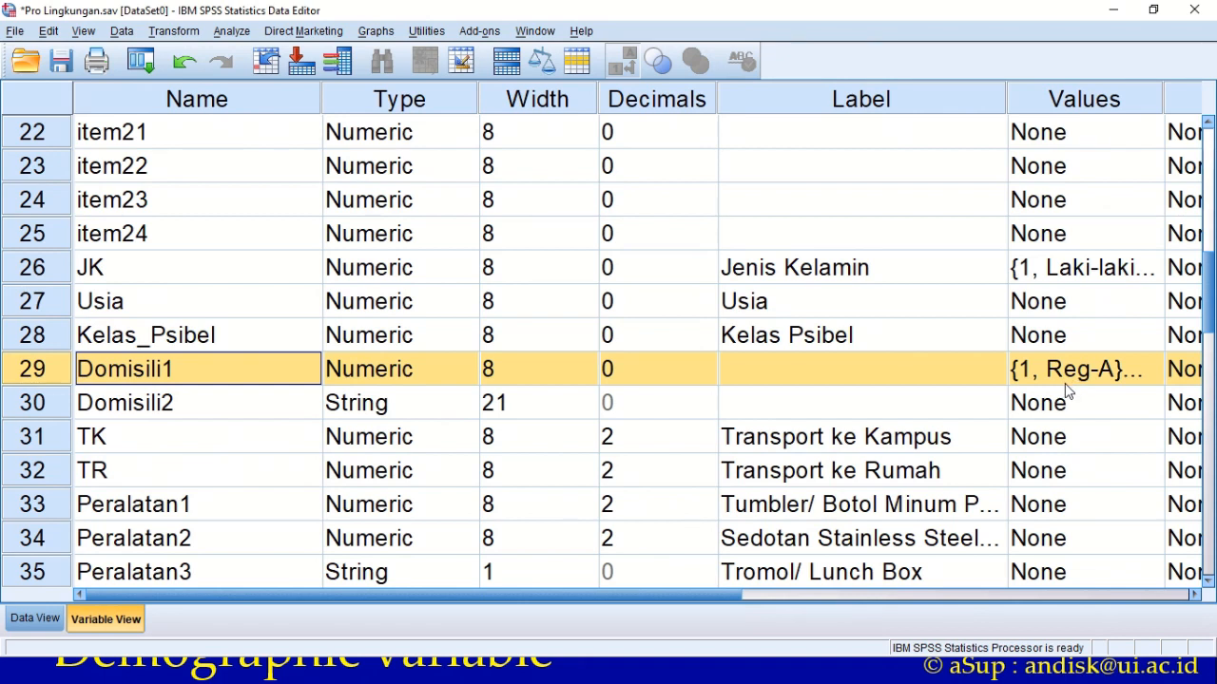
pyautogui.click(1074, 440)
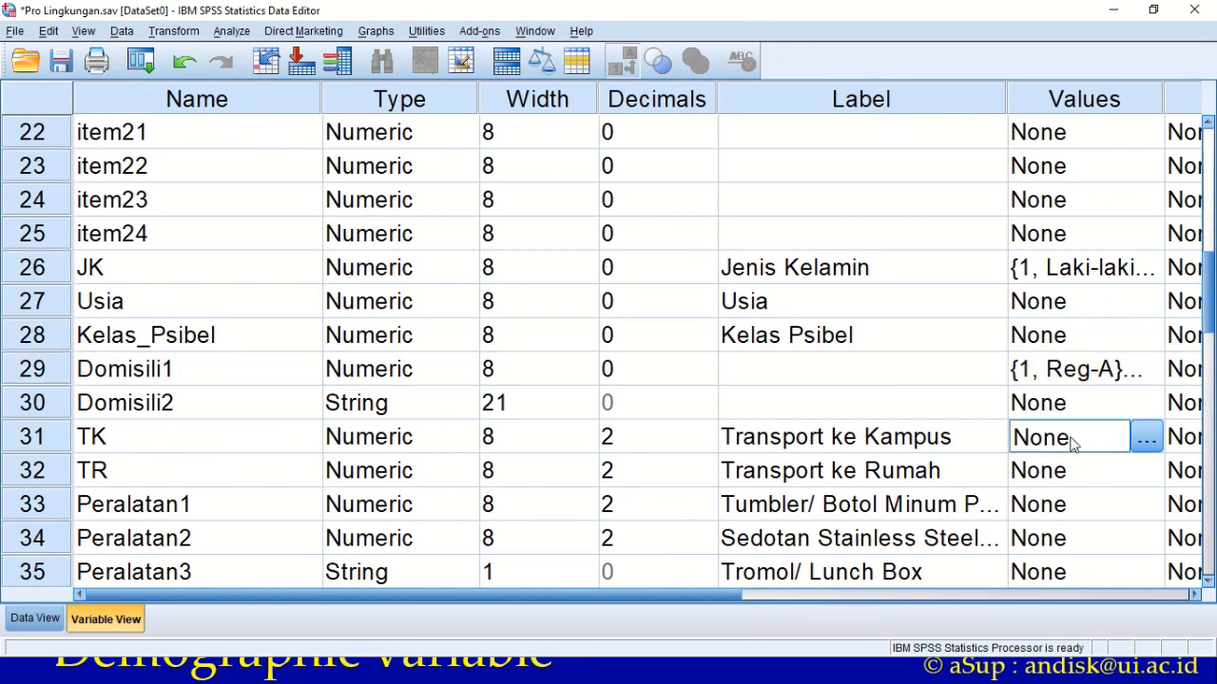
pyautogui.click(1082, 379)
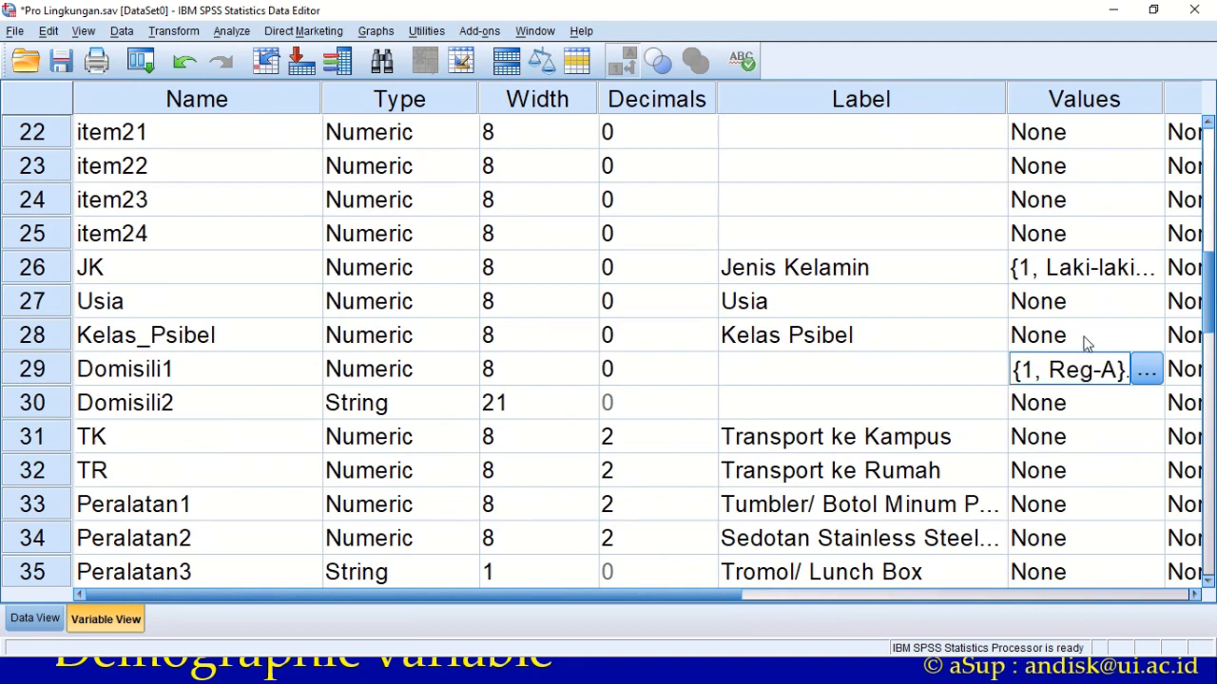
pyautogui.click(1085, 340)
pyautogui.hotkey('ctrl', 'v')
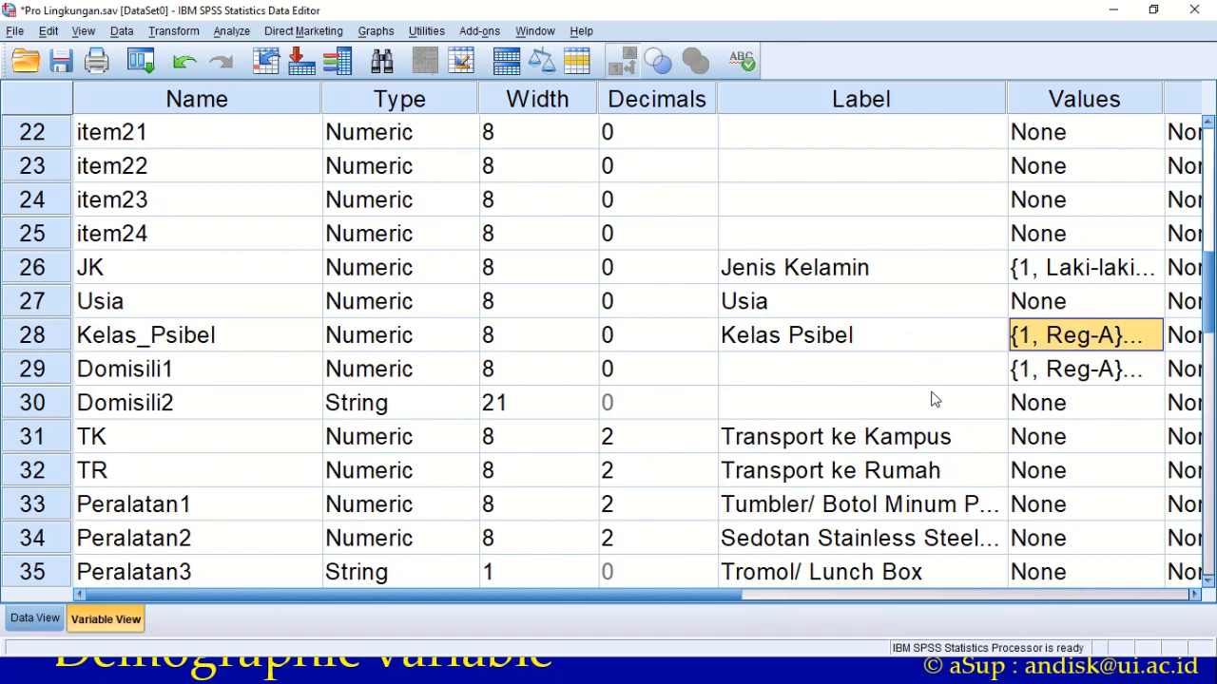
# - Open the value labels of Domisili1 and change the label of value 1 to Jakarta
pyautogui.click(1126, 376)
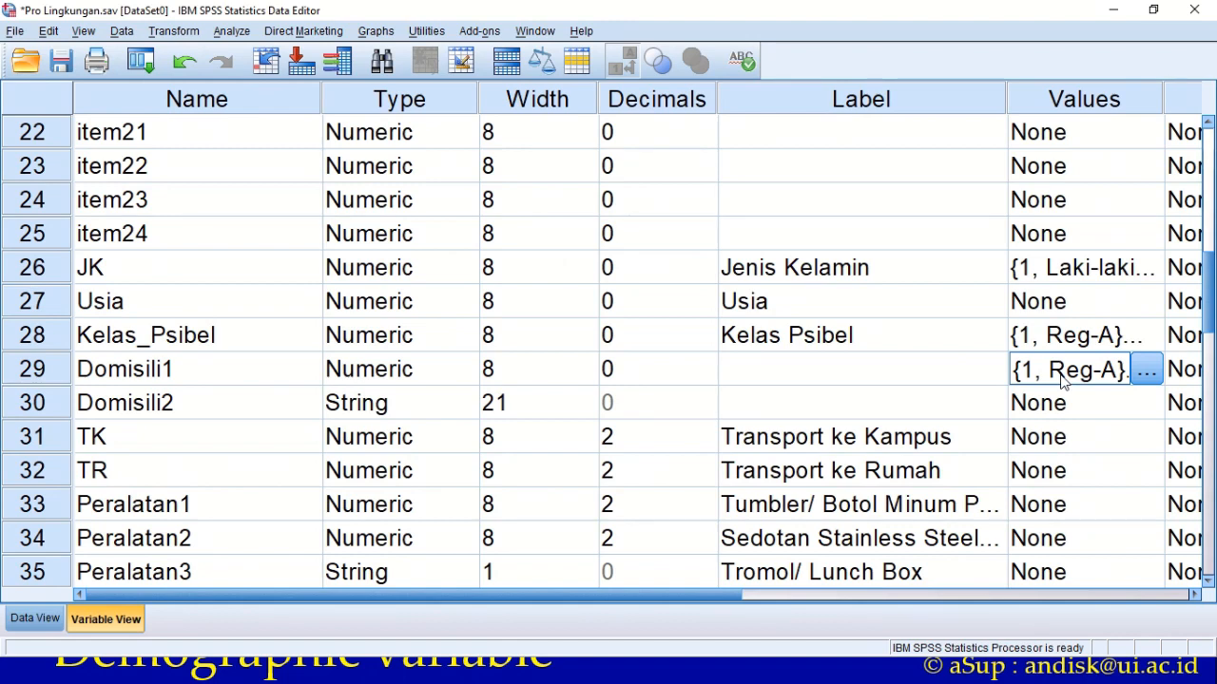
pyautogui.press('Escape')
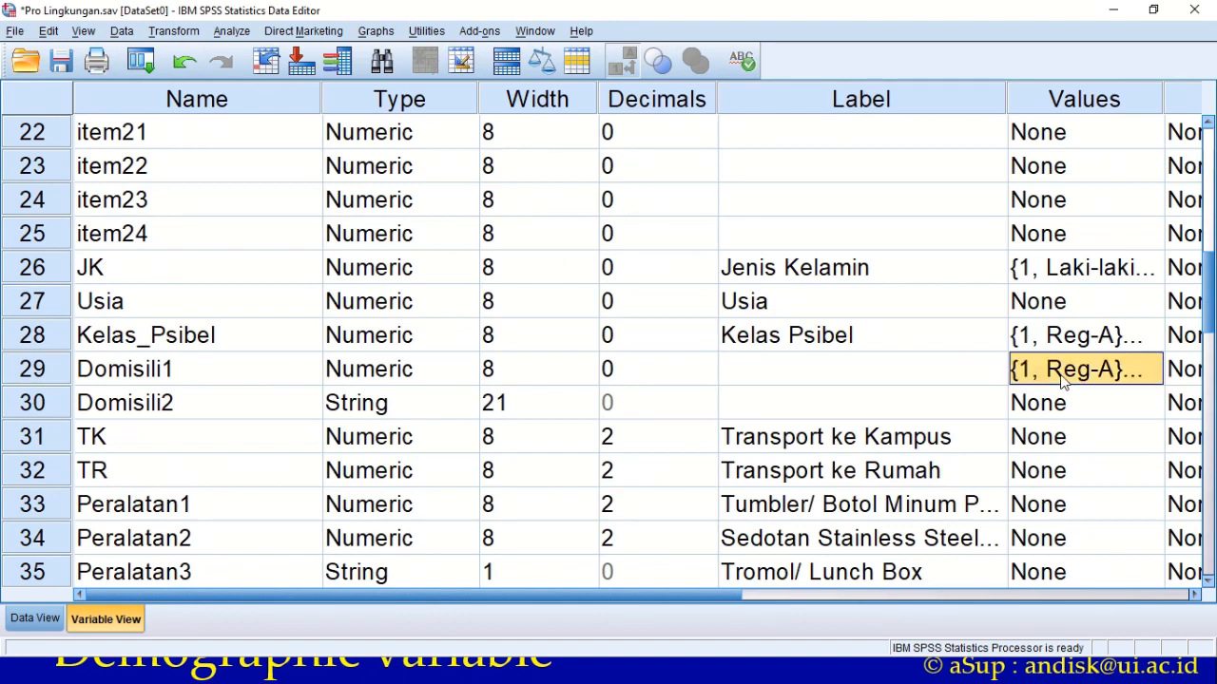
pyautogui.click(1155, 380)
pyautogui.click(1154, 370)
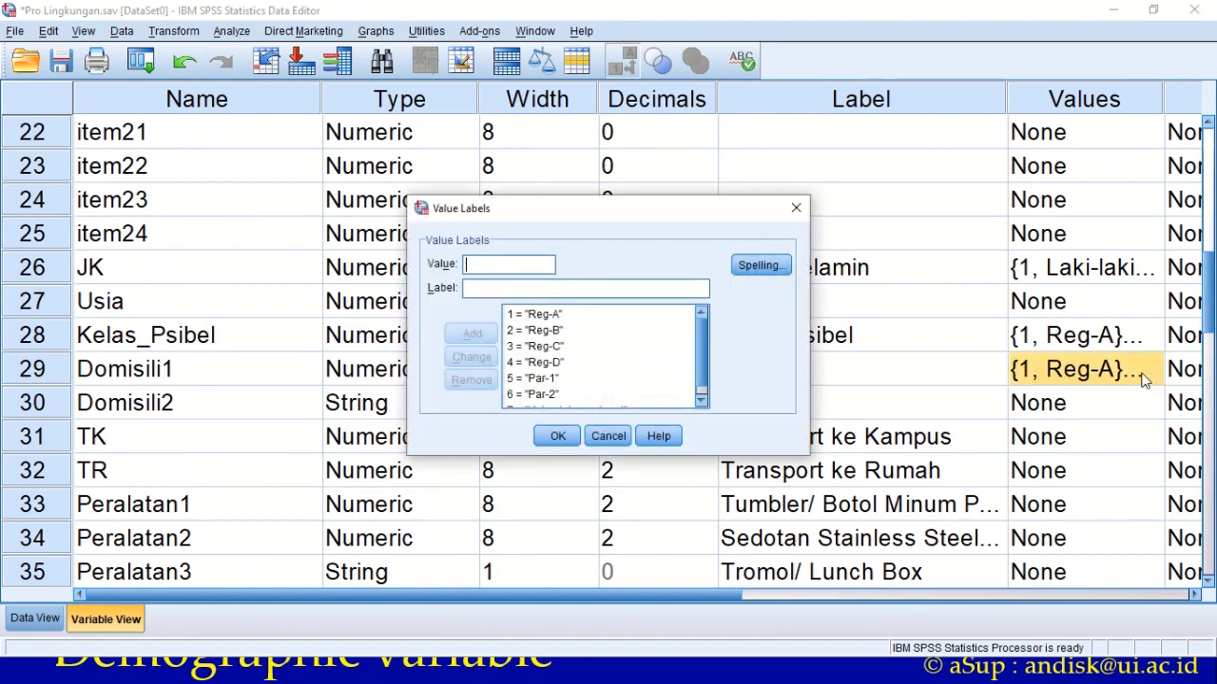
pyautogui.click(549, 314)
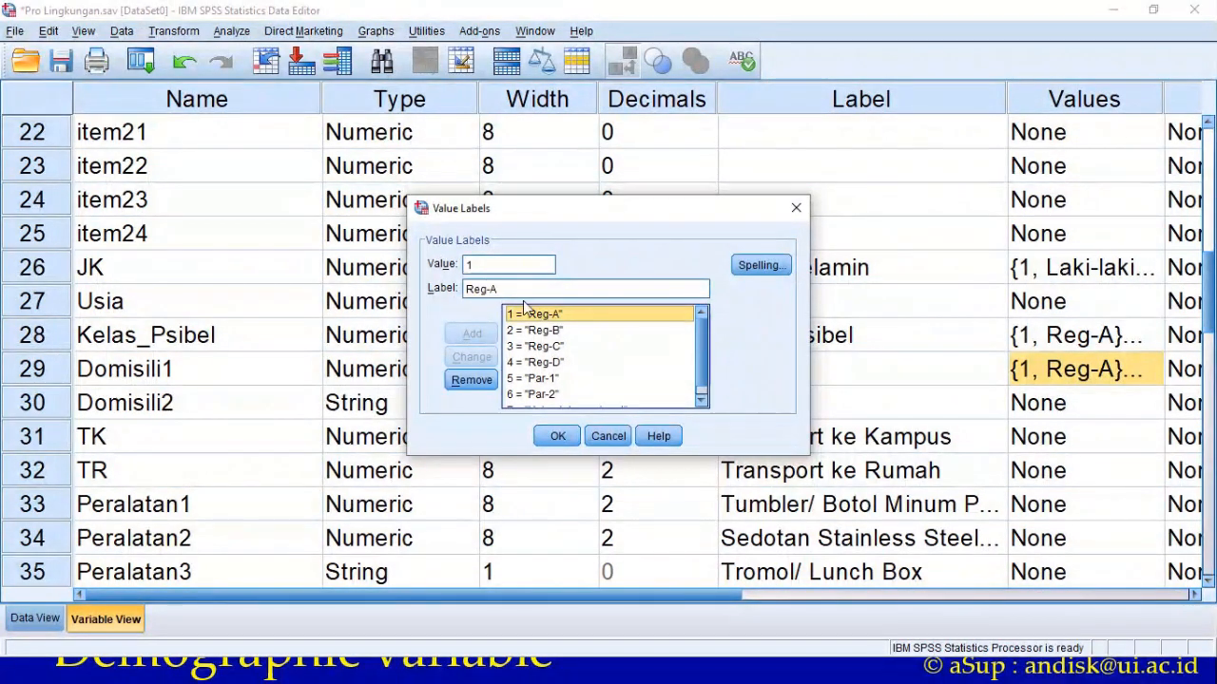
pyautogui.moveTo(502, 288); pyautogui.dragTo(464, 290)
pyautogui.write('J')
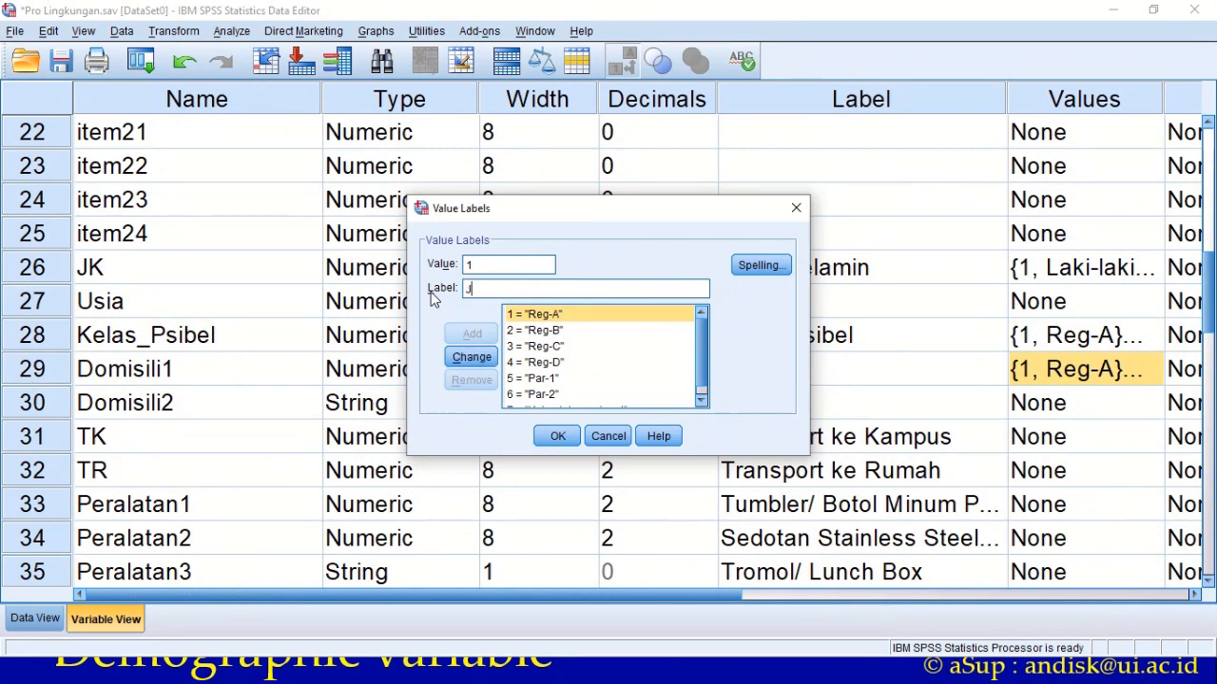
pyautogui.write('akarta')
pyautogui.click(462, 361)
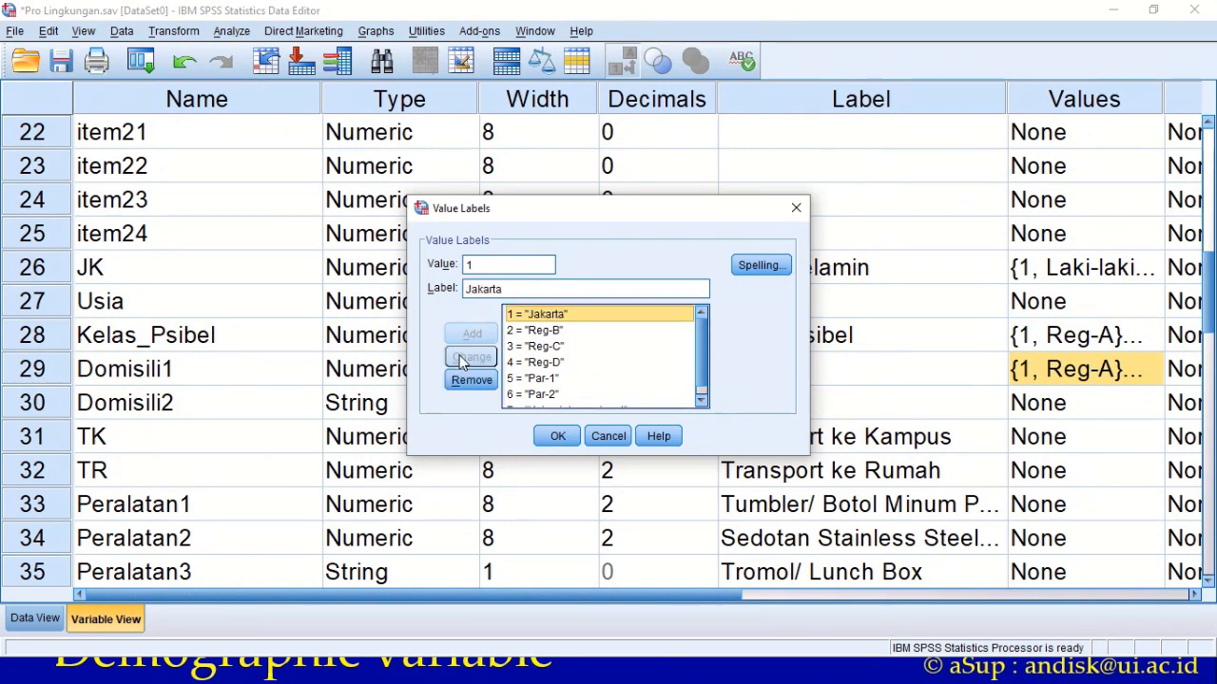
# - Change the label of value 2 to Bogor in the Domisili1 value labels
pyautogui.click(532, 329)
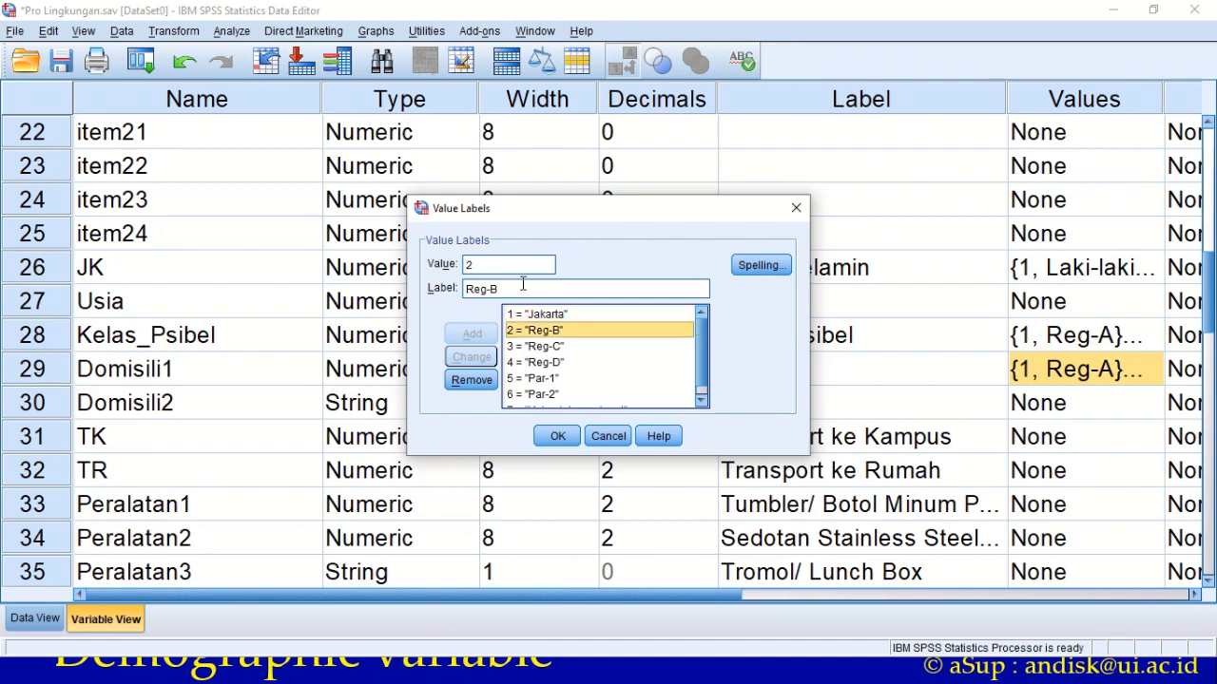
pyautogui.moveTo(522, 287); pyautogui.dragTo(430, 283)
pyautogui.write('Bogo')
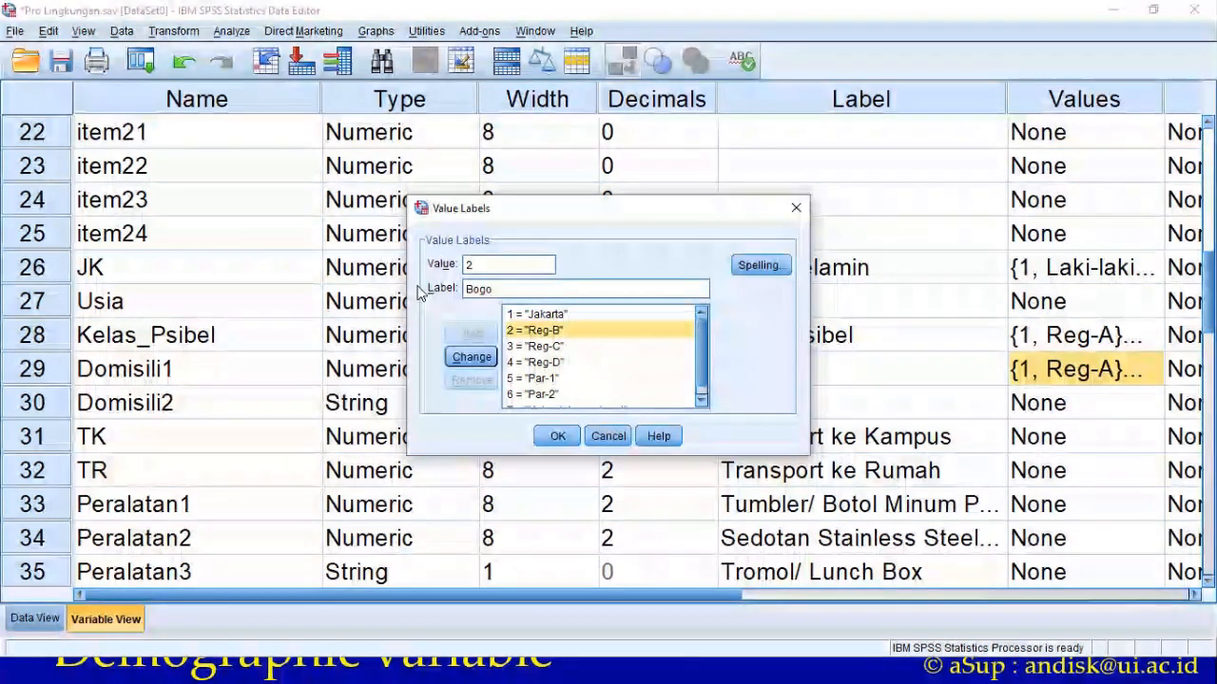
pyautogui.write('r')
pyautogui.click(476, 361)
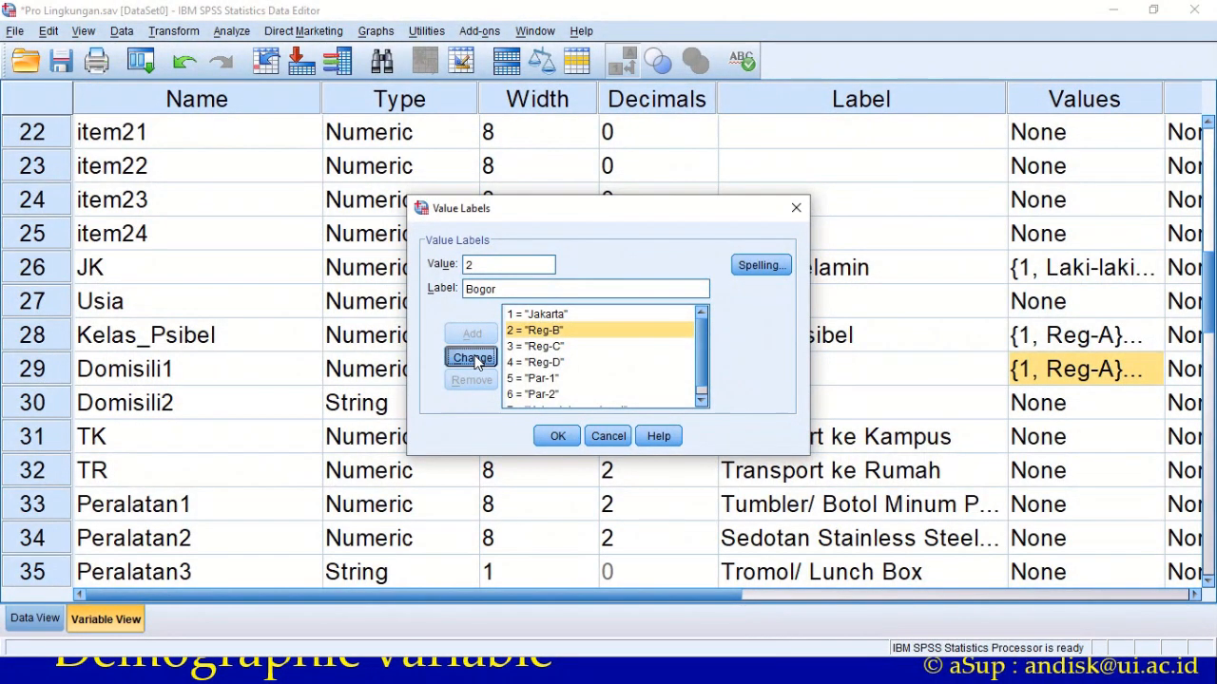
# - Change the label of value 3 to Depok in the Domisili1 value labels
pyautogui.click(532, 346)
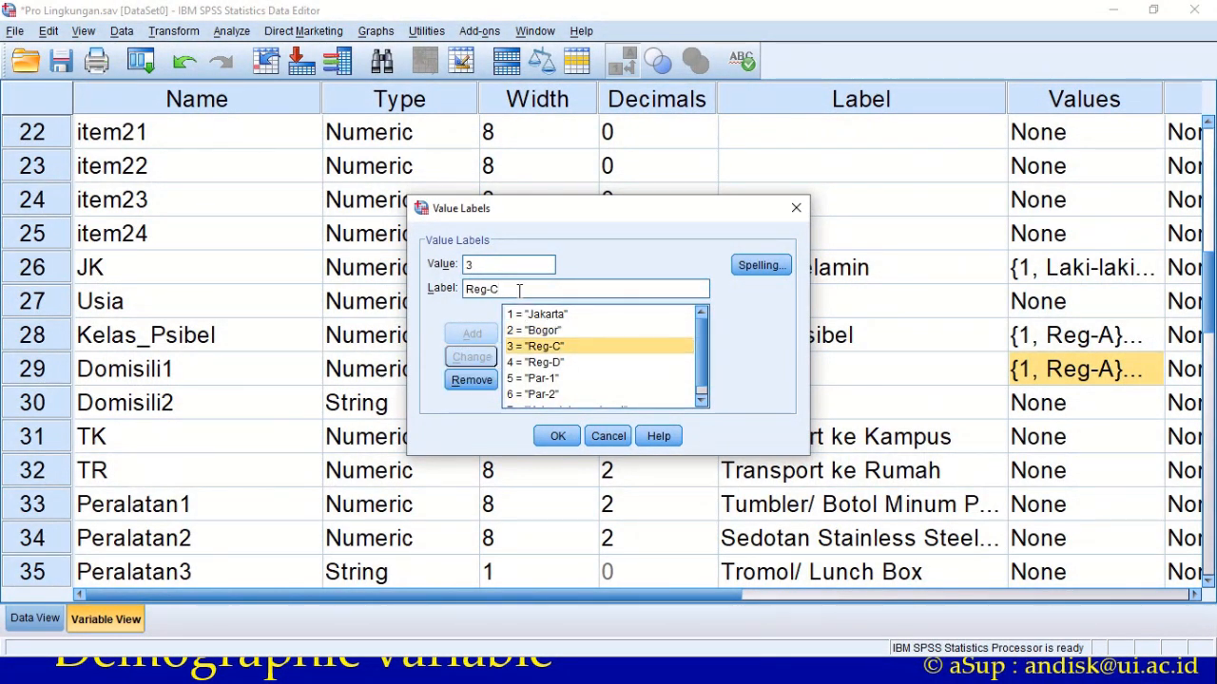
pyautogui.click(519, 290)
pyautogui.press('BackSpace')
pyautogui.press('BackSpace')
pyautogui.press('BackSpace')
pyautogui.press('BackSpace')
pyautogui.press('BackSpace')
pyautogui.write('Dep')
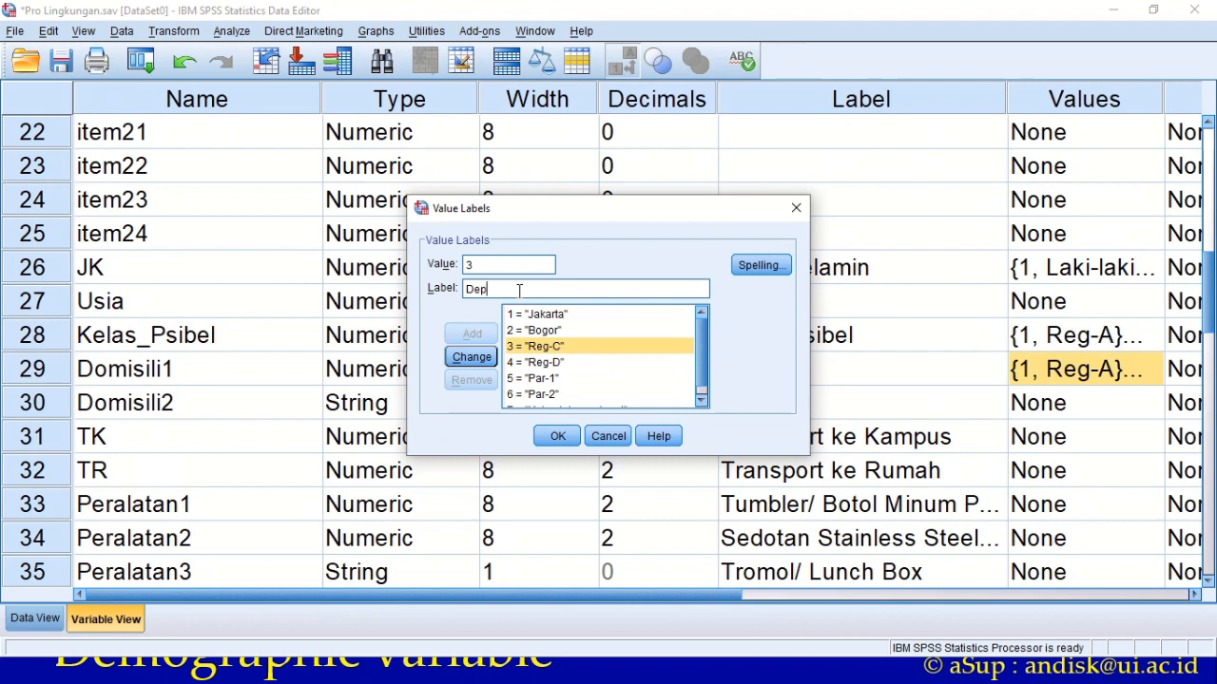
pyautogui.write('ok')
pyautogui.click(471, 356)
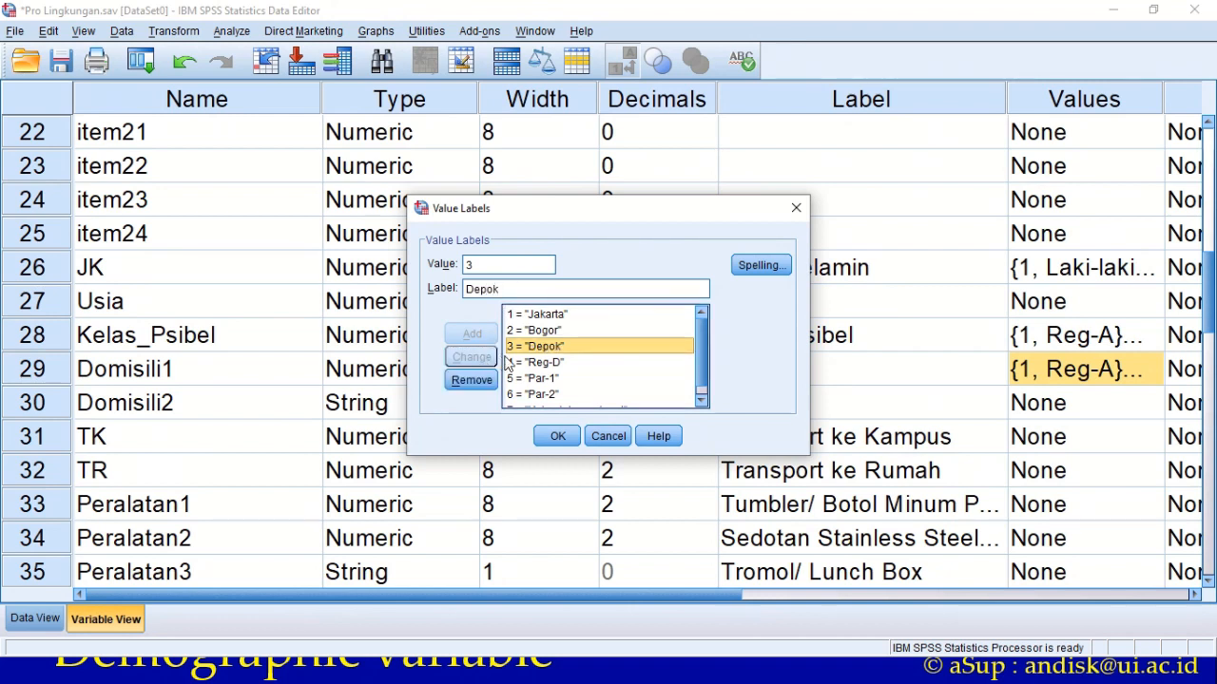
# - Change the label of value 4 to Tangerang in the Domisili1 value labels
pyautogui.click(533, 362)
pyautogui.click(514, 284)
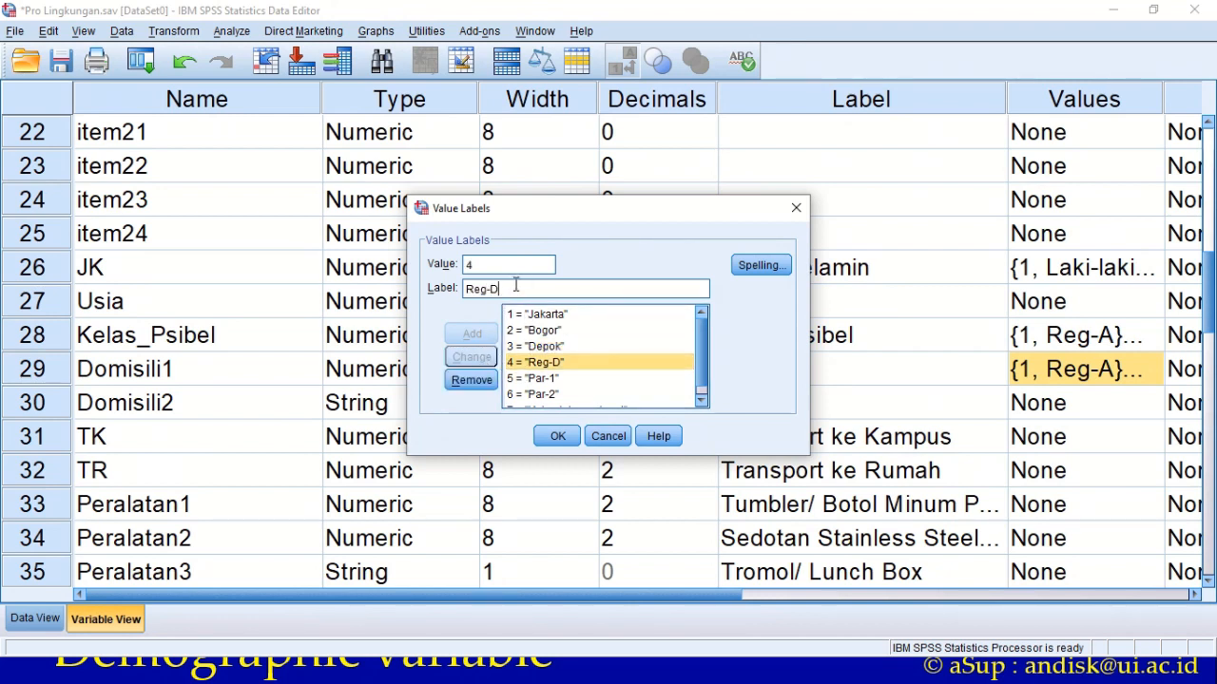
pyautogui.press('BackSpace')
pyautogui.press('BackSpace')
pyautogui.press('BackSpace')
pyautogui.press('BackSpace')
pyautogui.press('BackSpace')
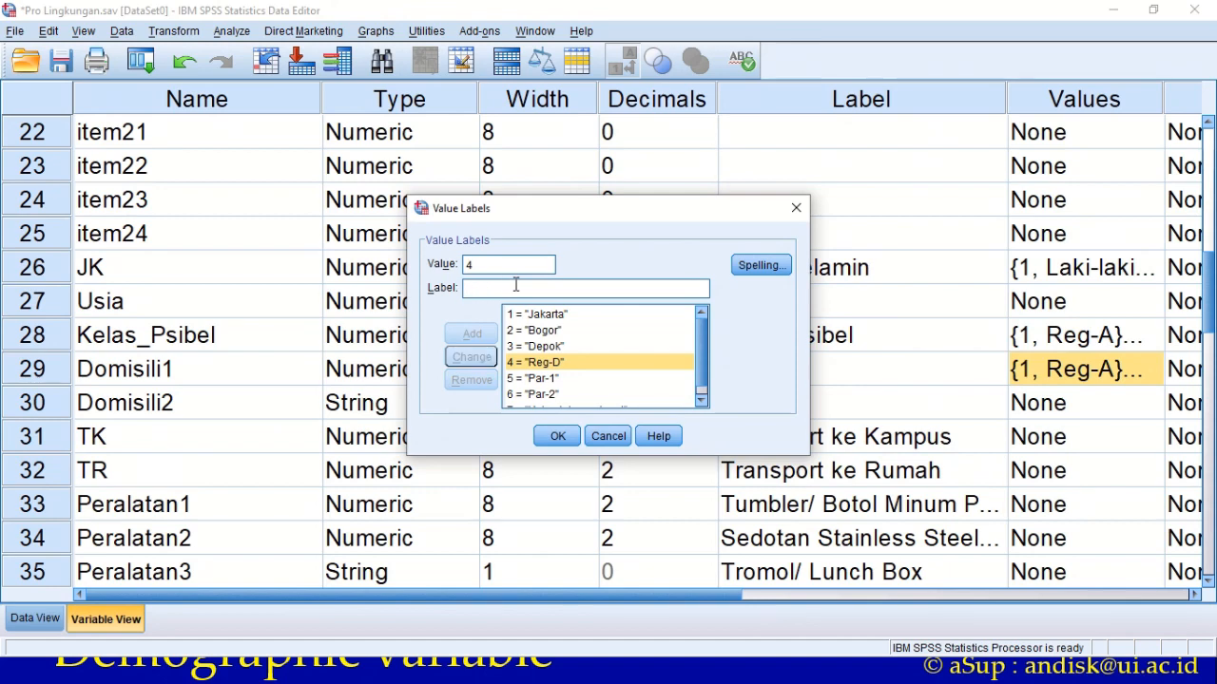
pyautogui.write('Tangerang')
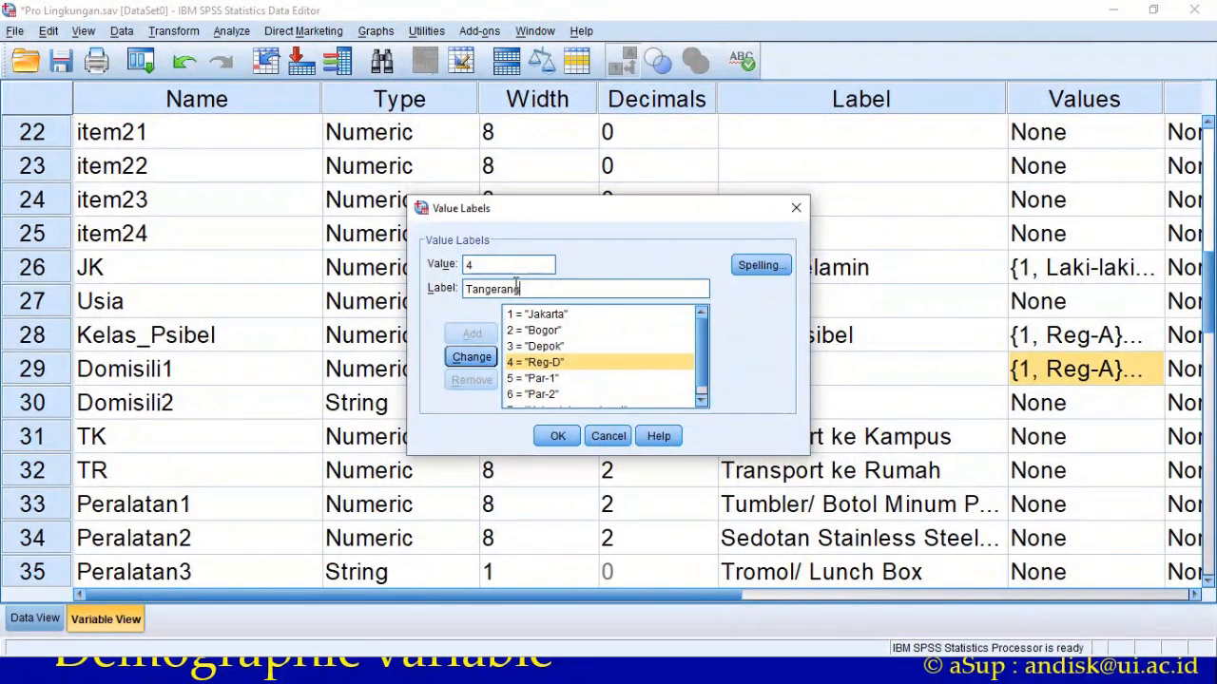
pyautogui.click(472, 357)
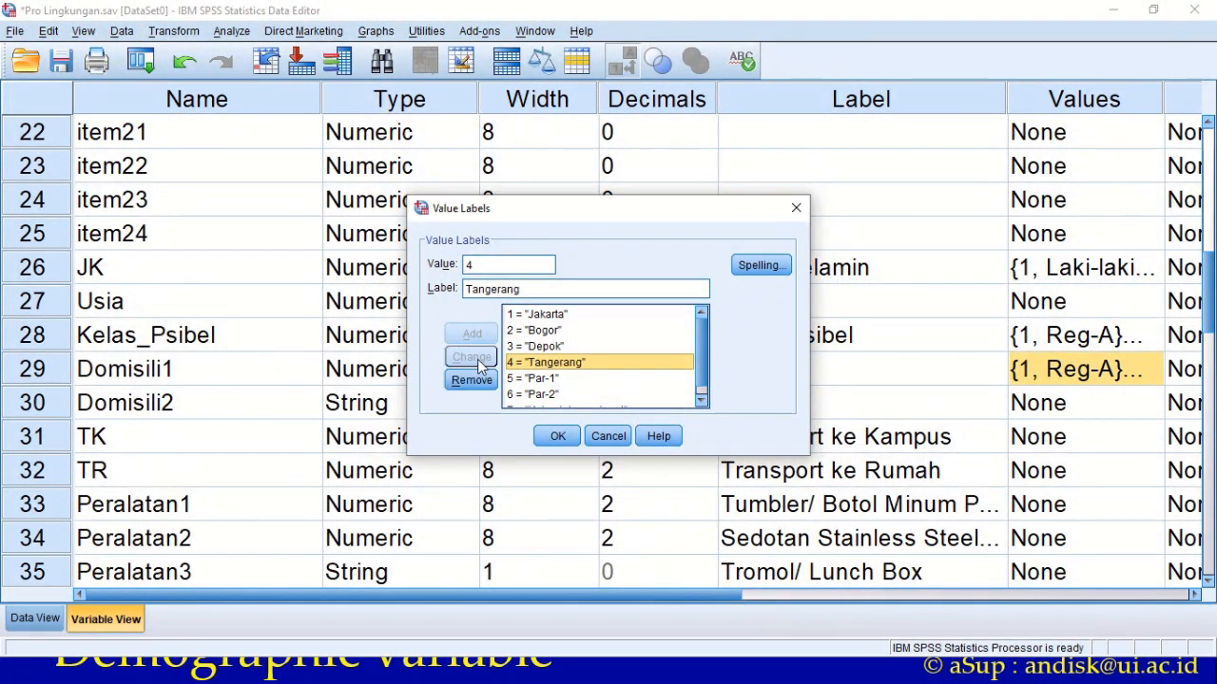
# - Change the label of value 5 to Bekasi in the Domisili1 value labels
pyautogui.click(565, 378)
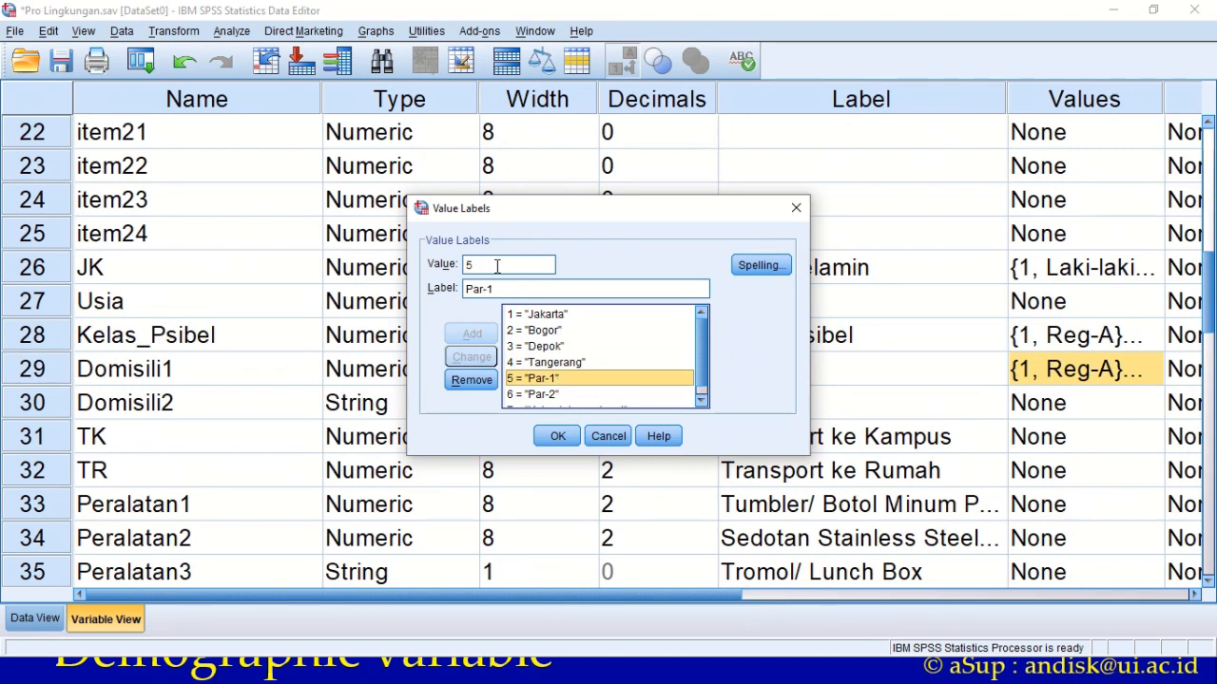
pyautogui.press('Tab')
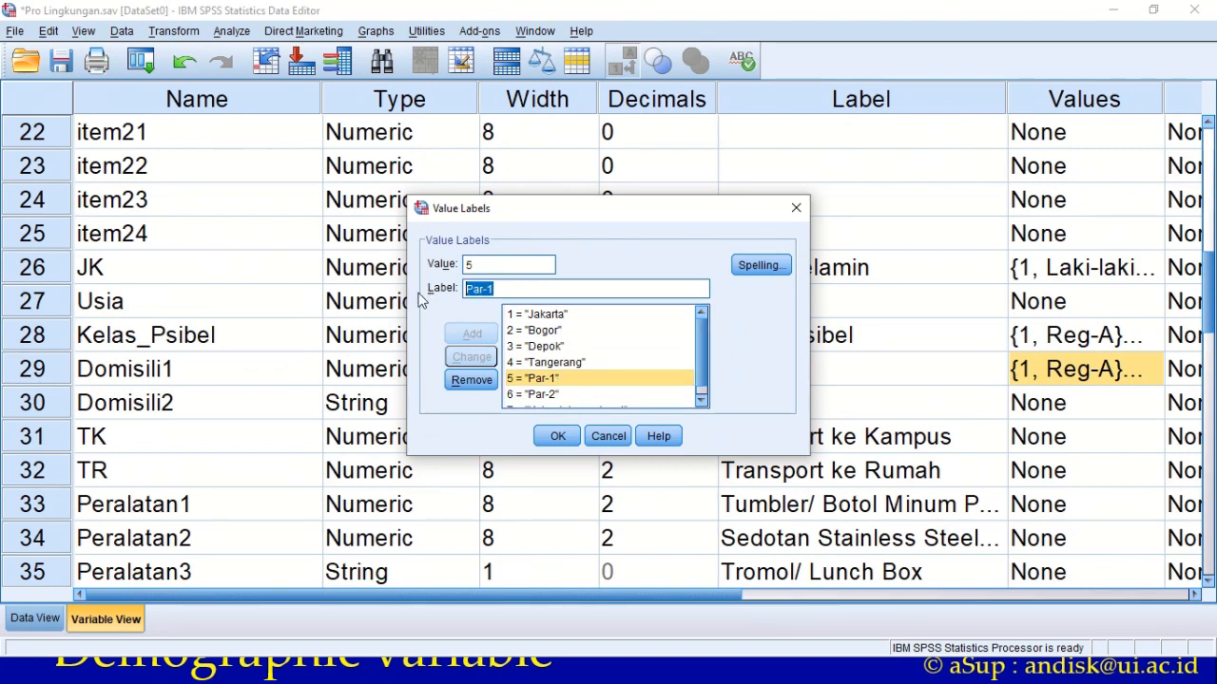
pyautogui.write('Bekasi')
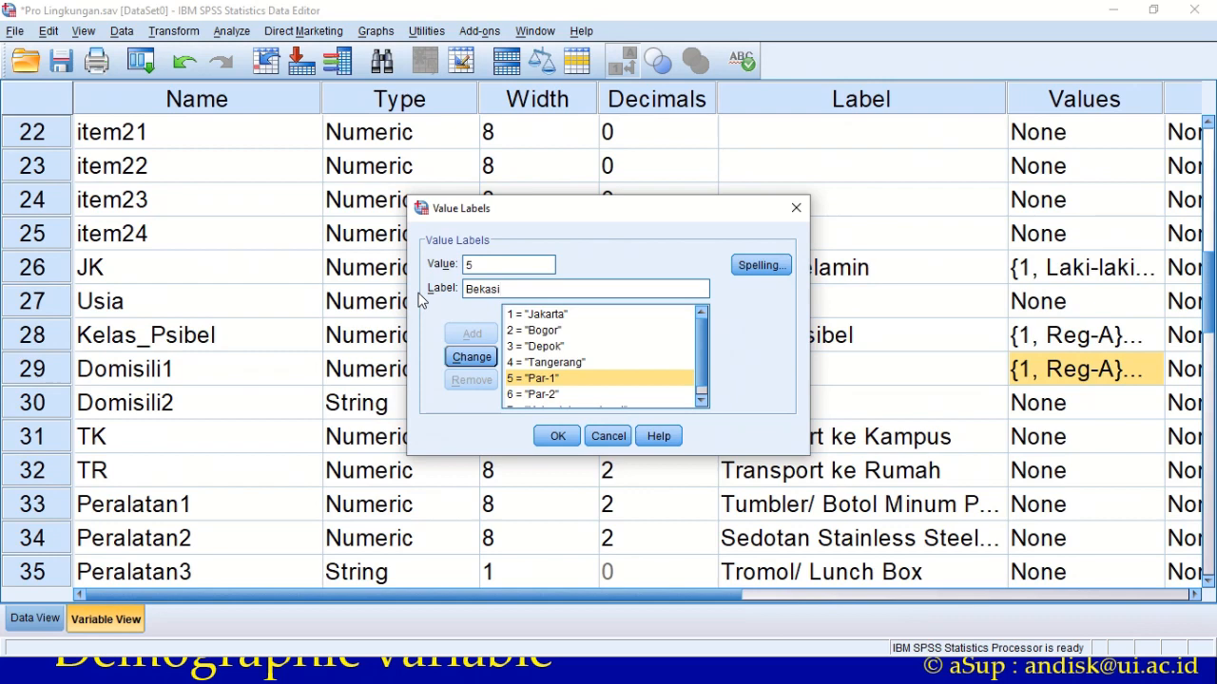
pyautogui.click(471, 356)
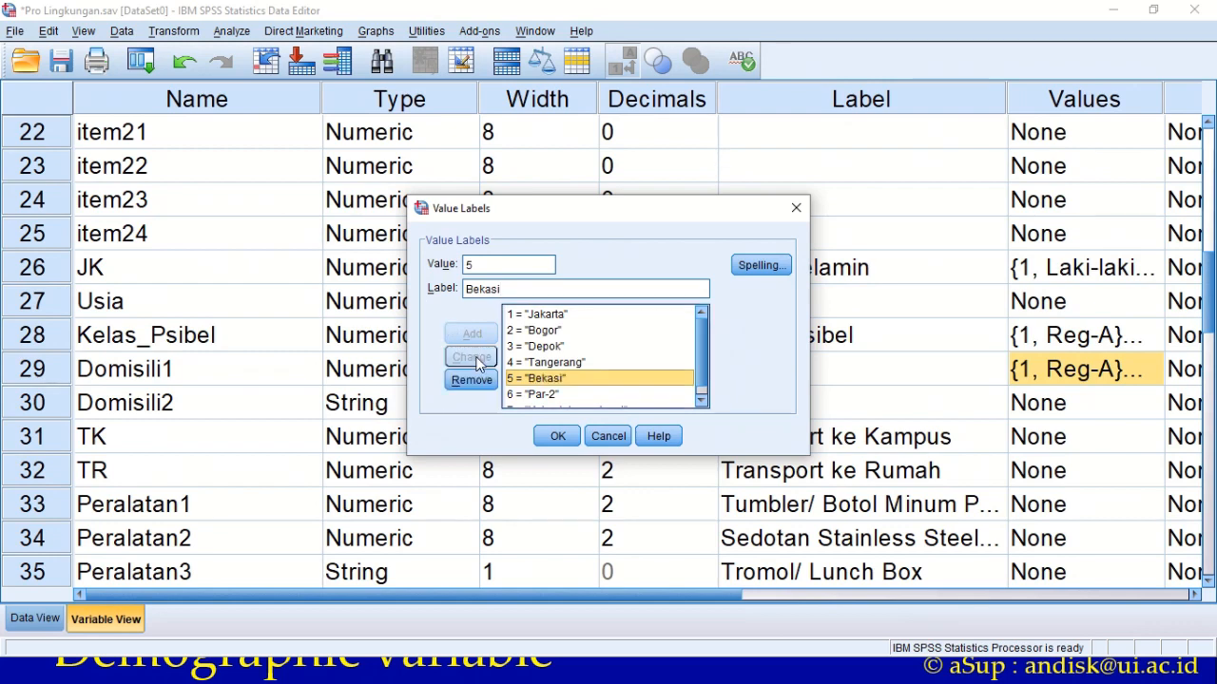
# - Change the label of value 6 to Lain-lain in the Domisili1 value labels
pyautogui.click(535, 394)
pyautogui.moveTo(516, 290); pyautogui.dragTo(443, 294)
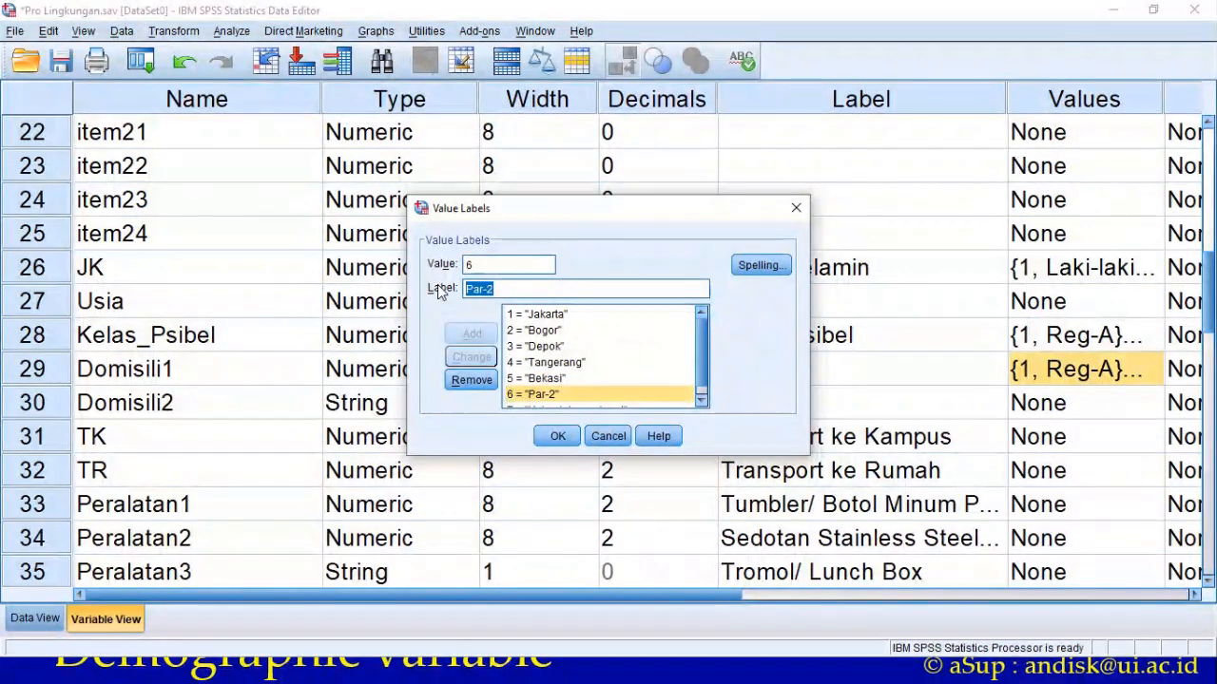
pyautogui.write('Lain-lain')
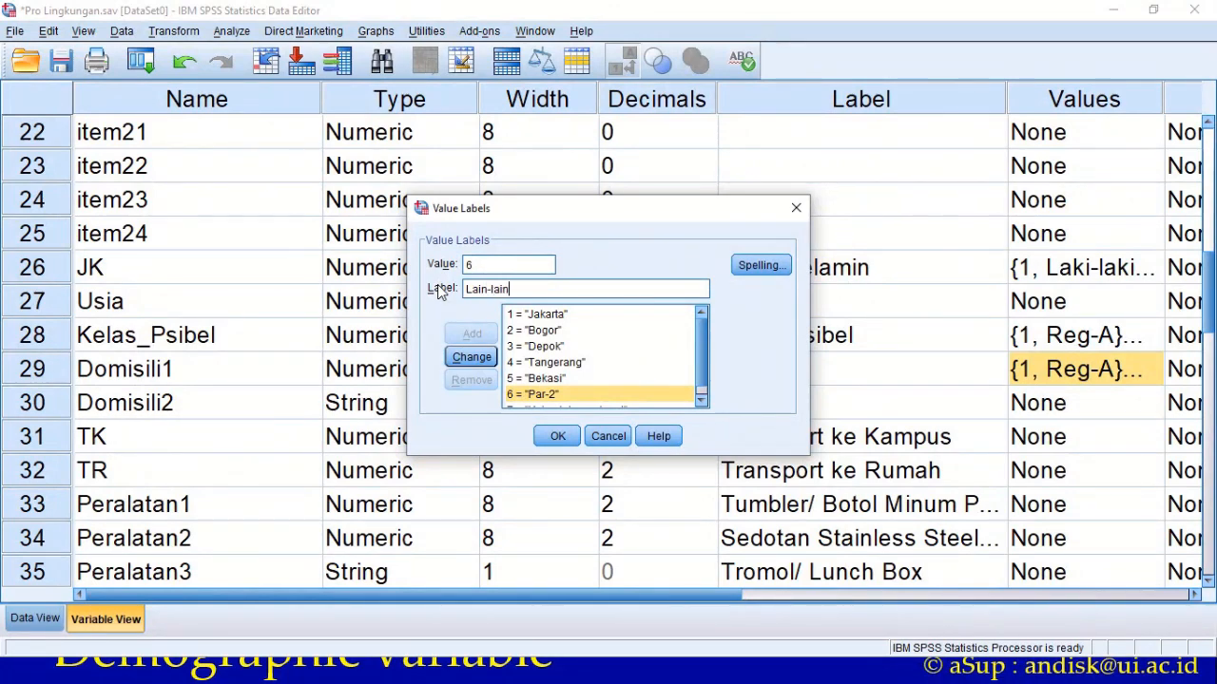
pyautogui.click(471, 358)
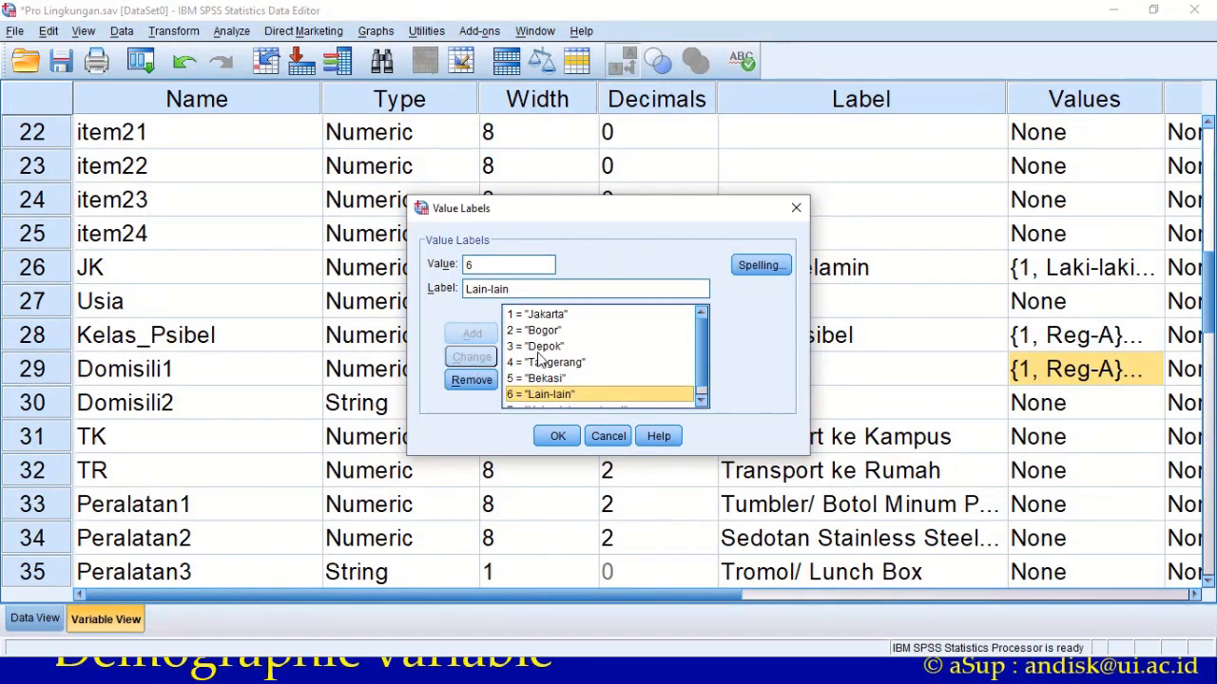
# - Remove the value 7 label, Kelas Internasional, from the Domisili1 value labels and apply the edited set
pyautogui.click(705, 402)
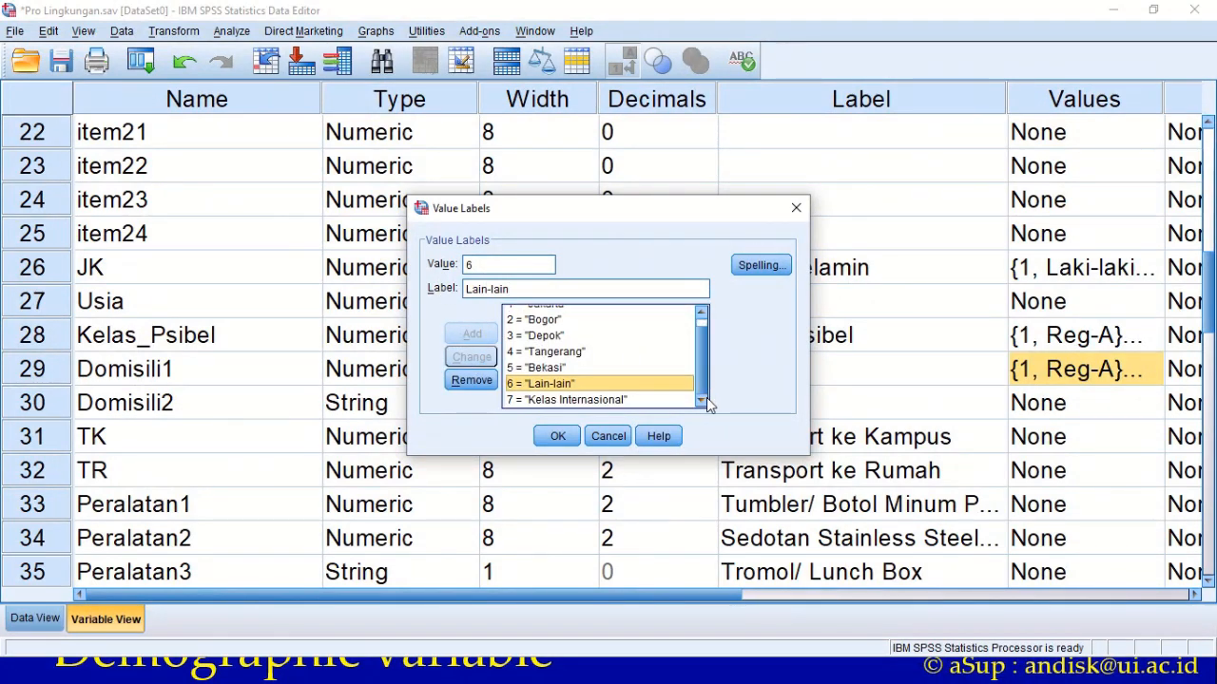
pyautogui.click(599, 400)
pyautogui.click(471, 380)
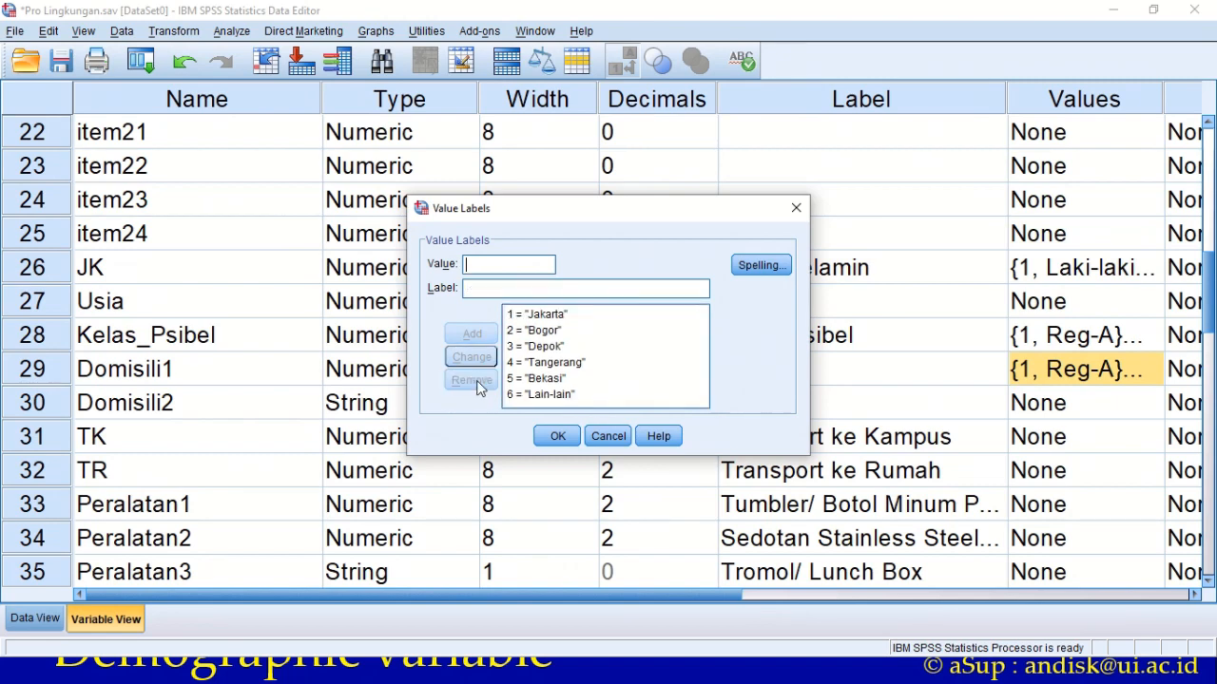
pyautogui.click(557, 437)
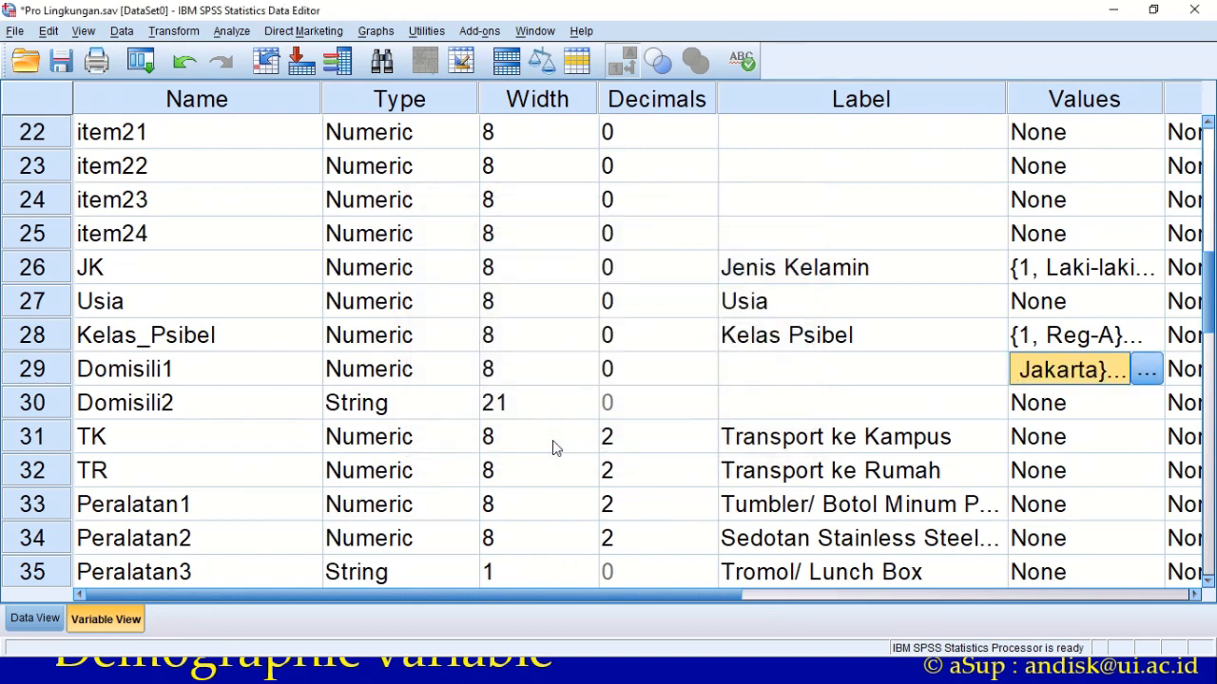
# - Examine the data values of Usia, Kelas_Psibel, Domisili1 and Domisili2 to check how the value labels are applied
pyautogui.click(909, 541)
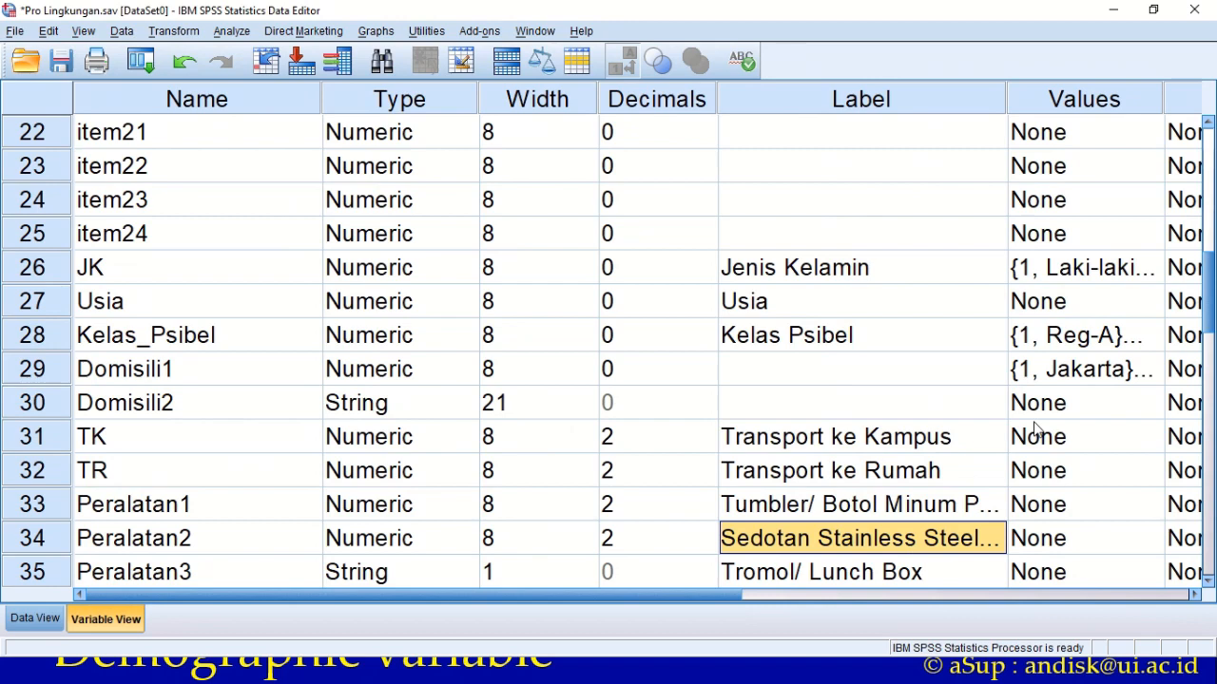
pyautogui.click(1071, 368)
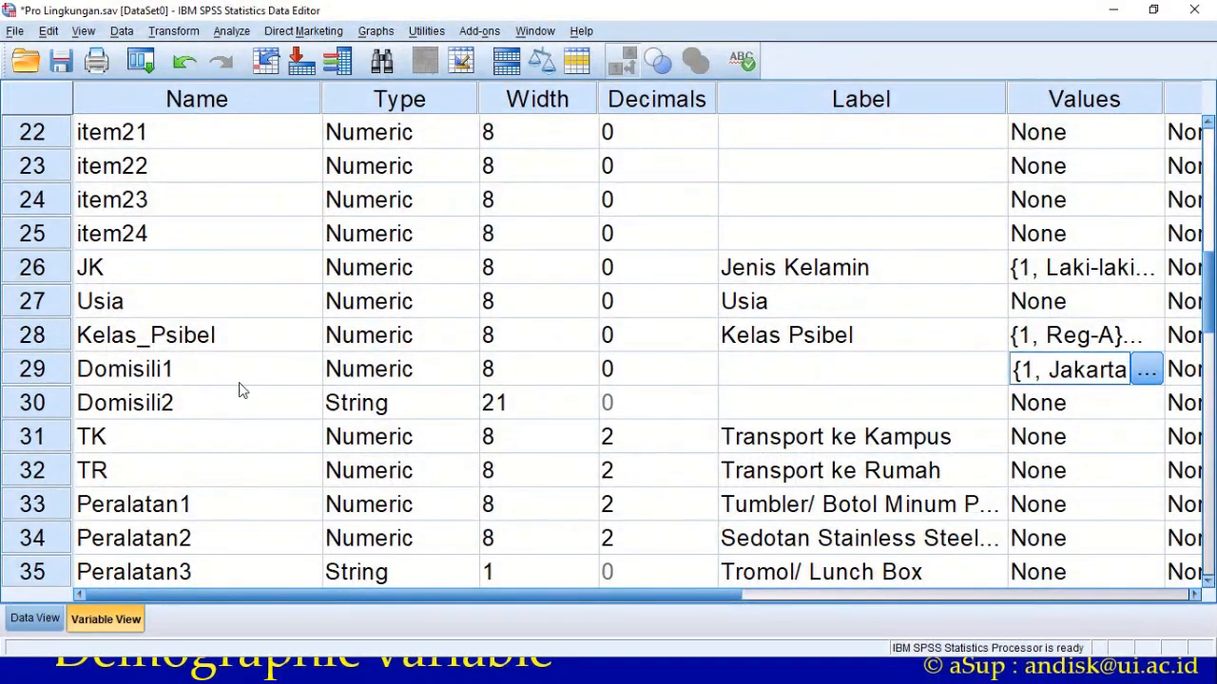
pyautogui.click(398, 402)
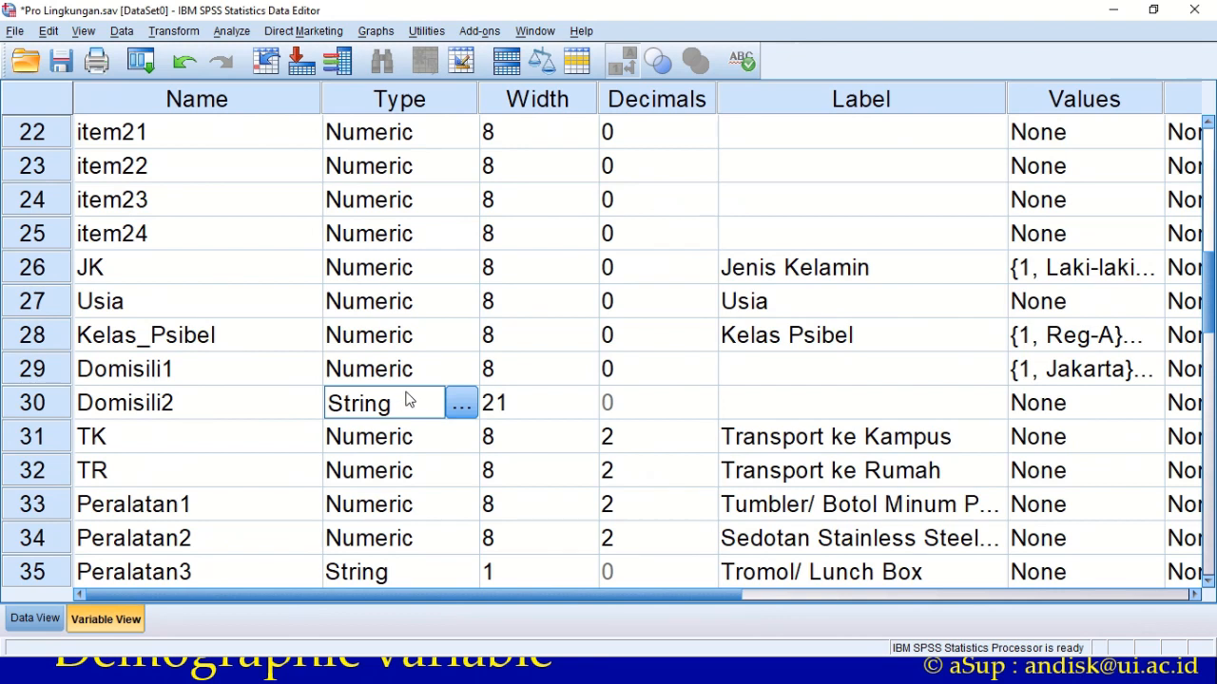
pyautogui.click(26, 619)
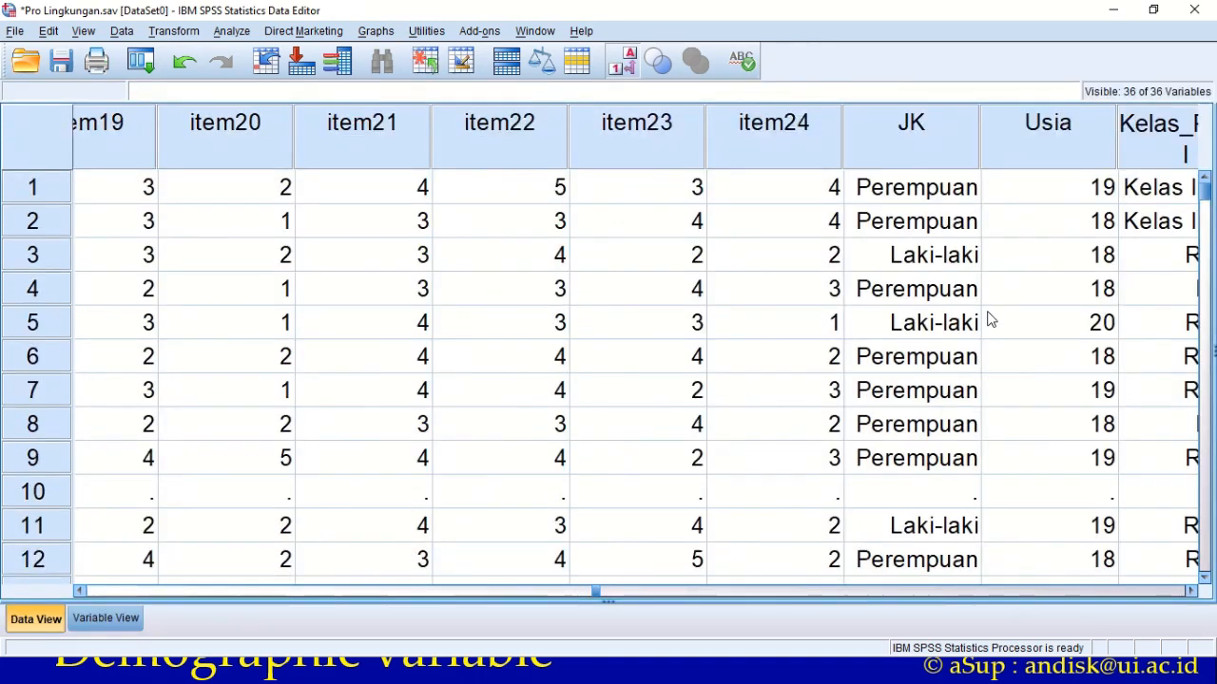
pyautogui.click(1086, 150)
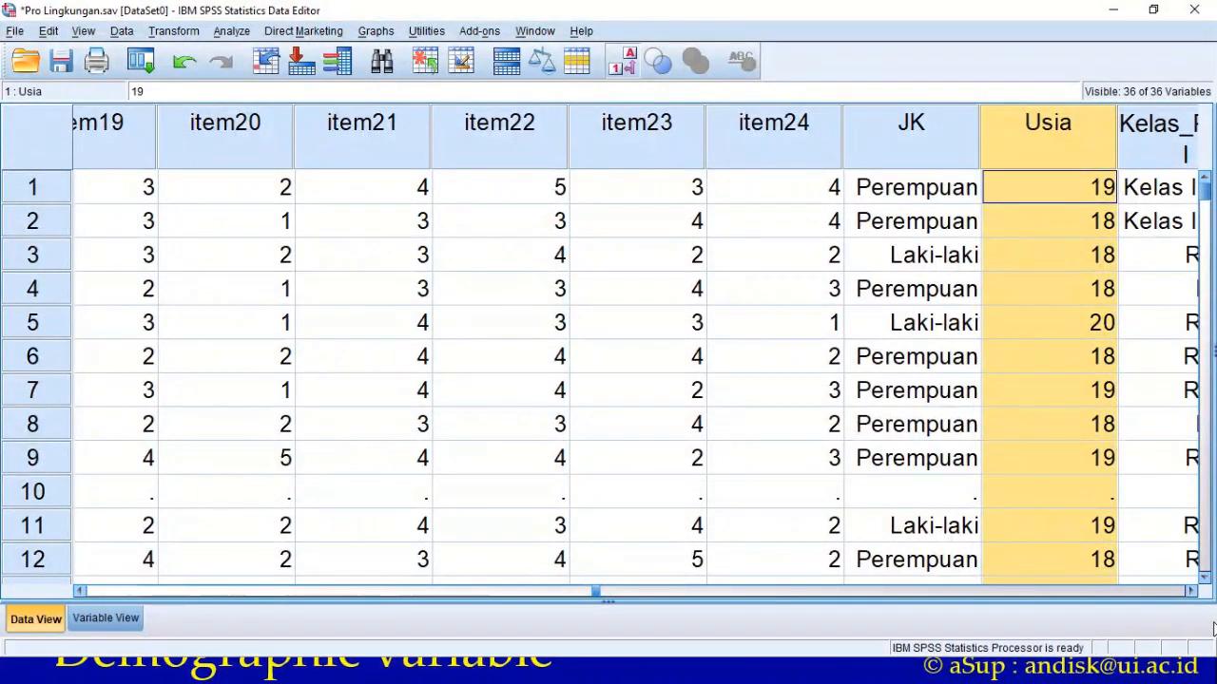
pyautogui.click(1190, 589)
pyautogui.click(1190, 589)
pyautogui.click(1190, 589)
pyautogui.click(1190, 589)
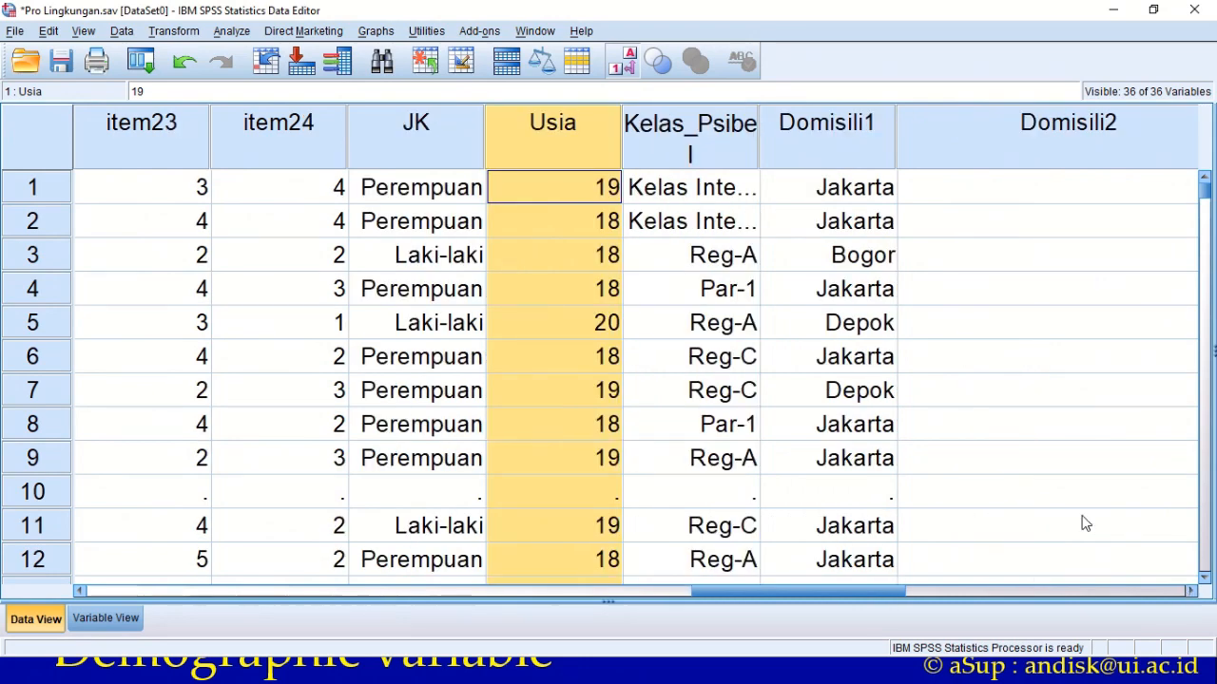
pyautogui.click(711, 190)
pyautogui.click(709, 219)
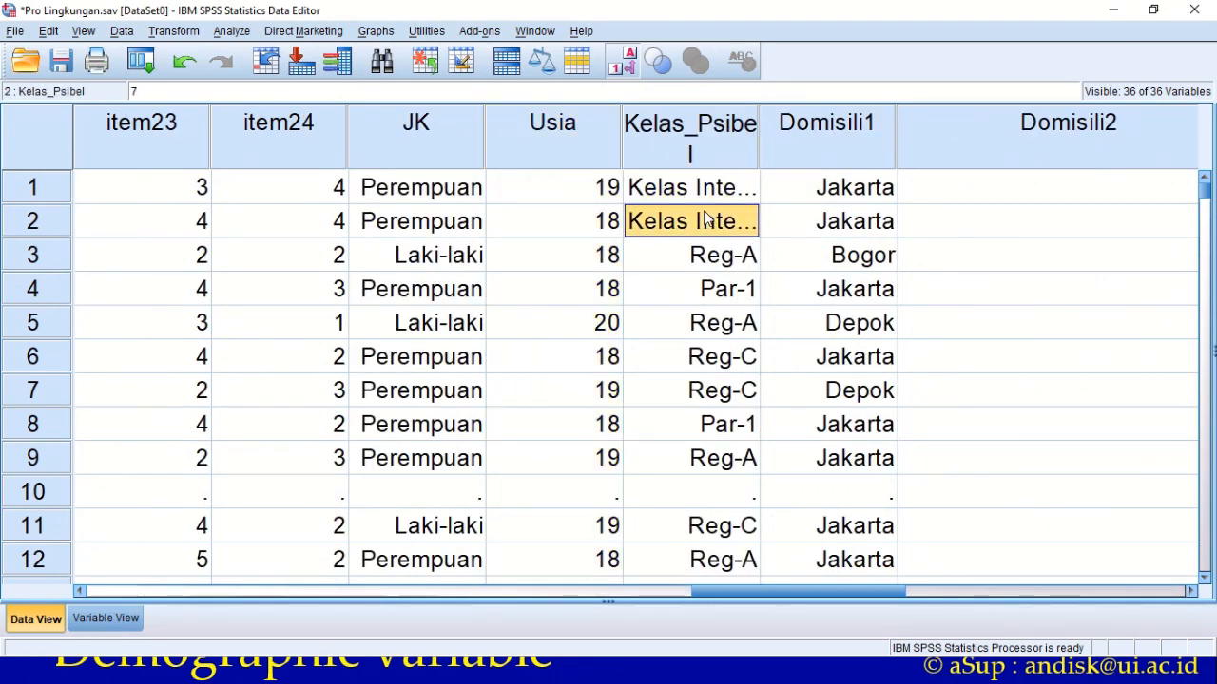
pyautogui.click(854, 148)
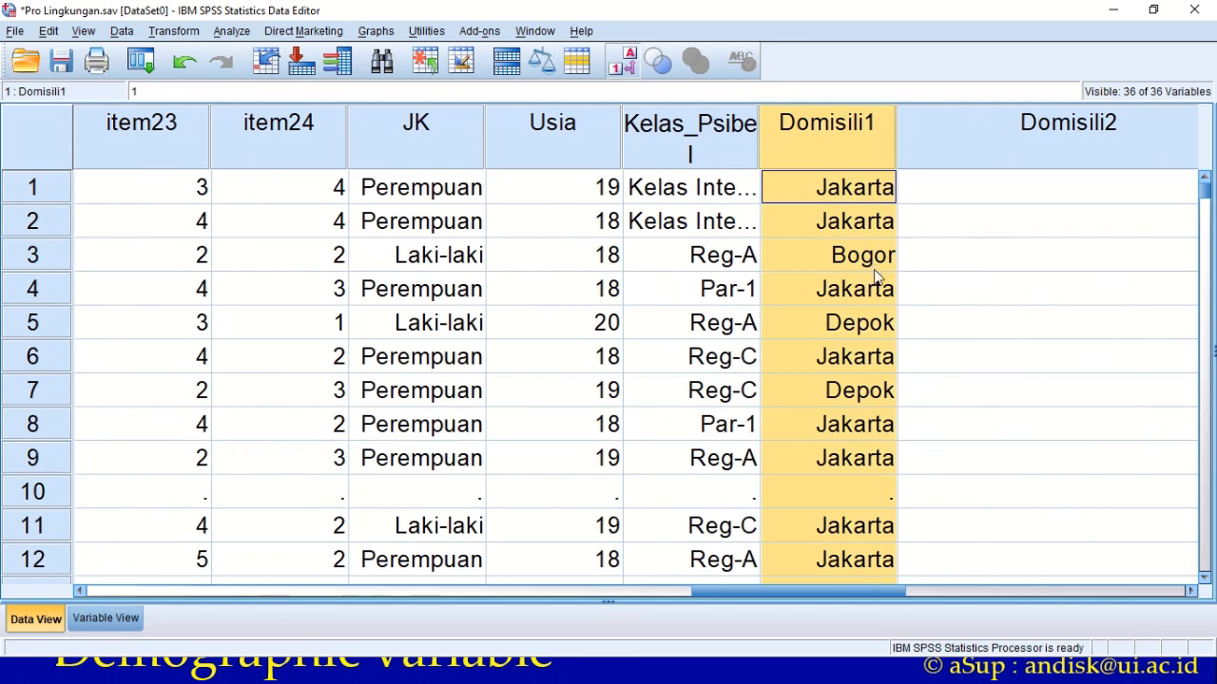
pyautogui.click(979, 198)
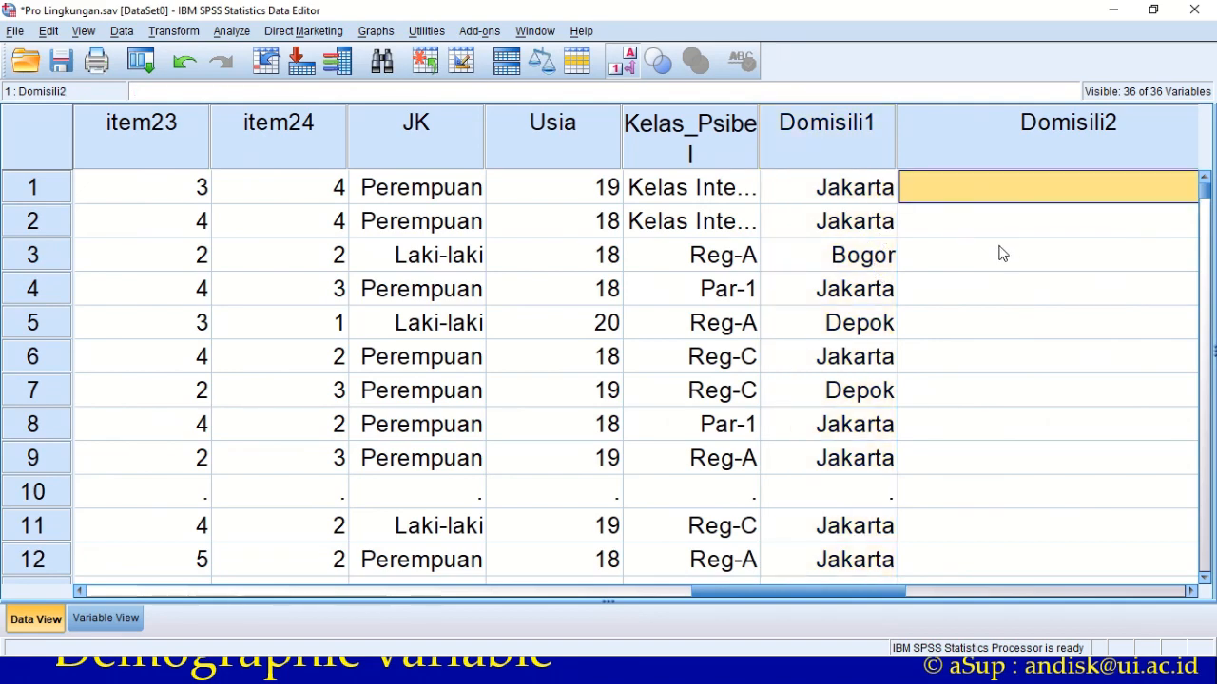
# - Compare the Domisili1 codes with the free-text Domisili2 entries in the cases around rows 43 to 60
pyautogui.scroll(-14, 997, 261)
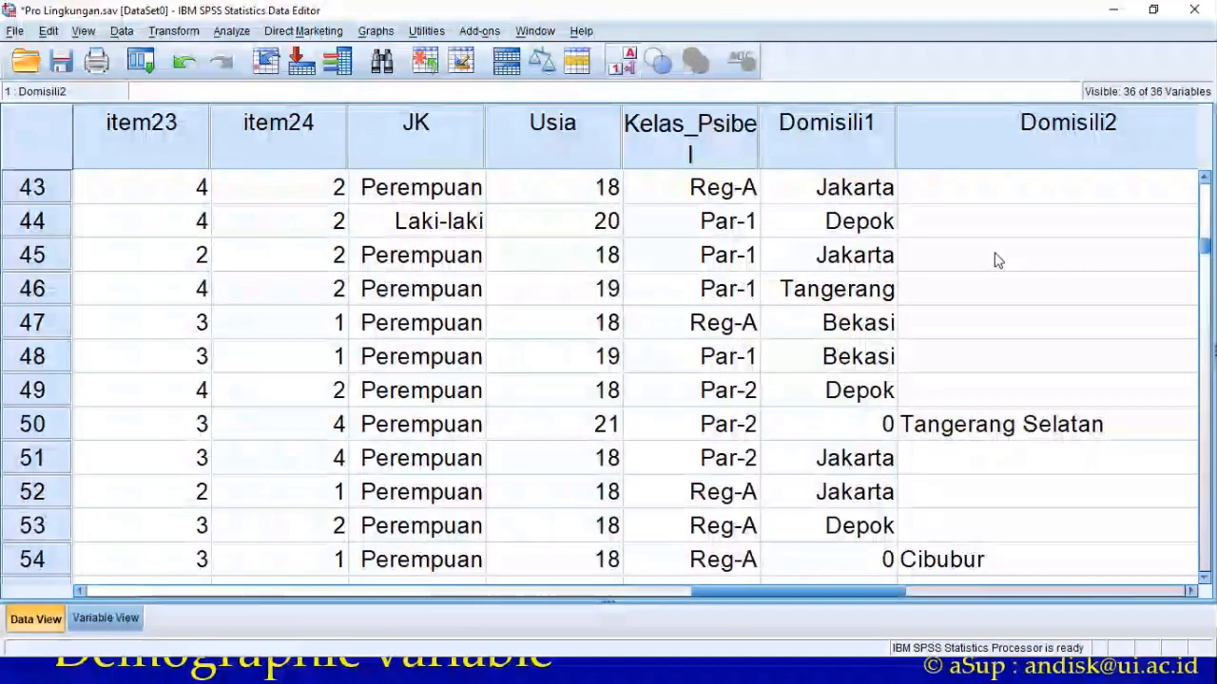
pyautogui.click(862, 439)
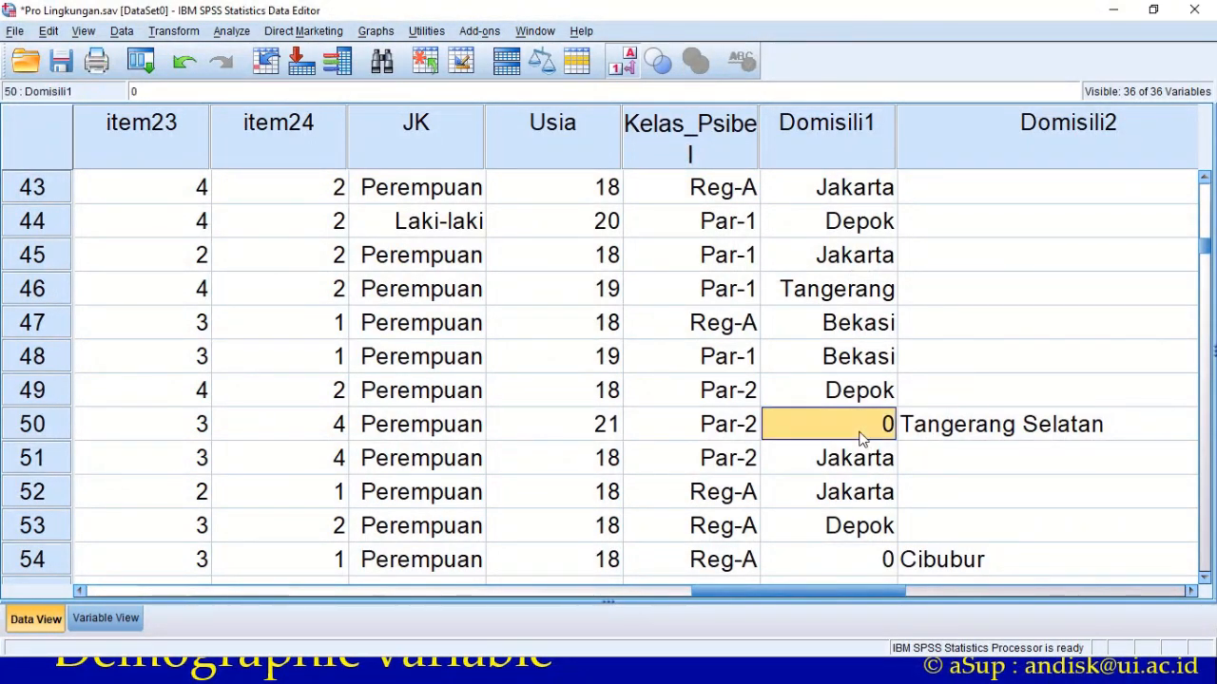
pyautogui.scroll(-2, 862, 439)
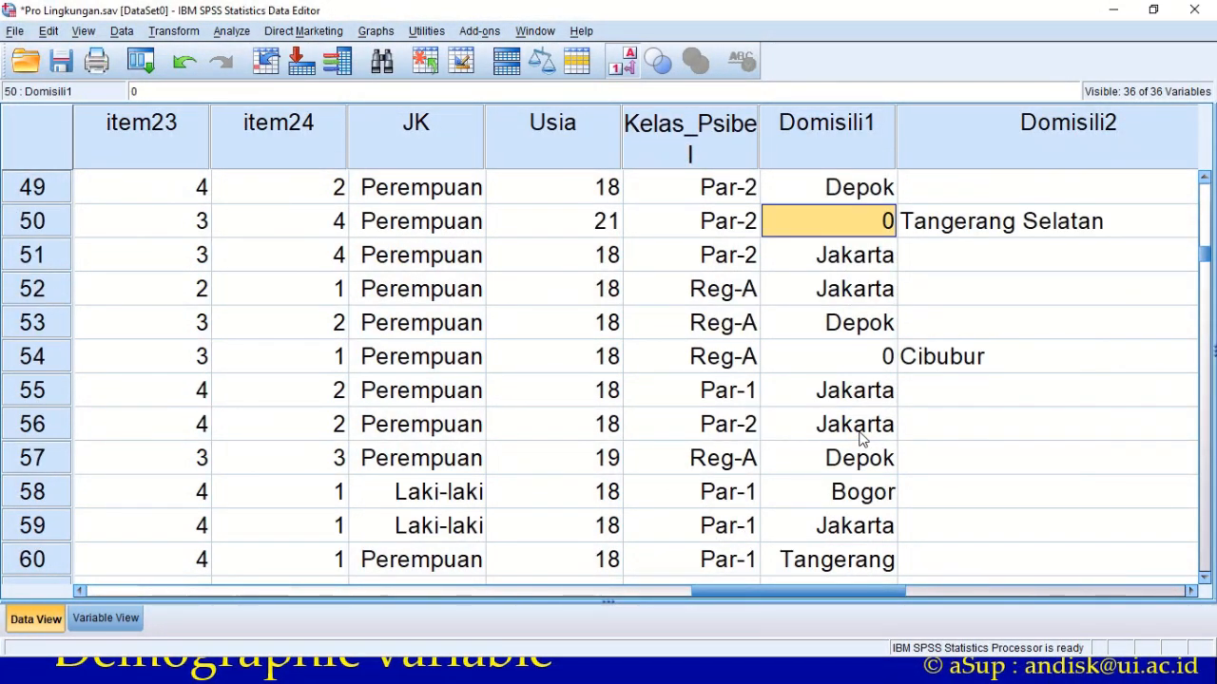
pyautogui.scroll(2, 912, 292)
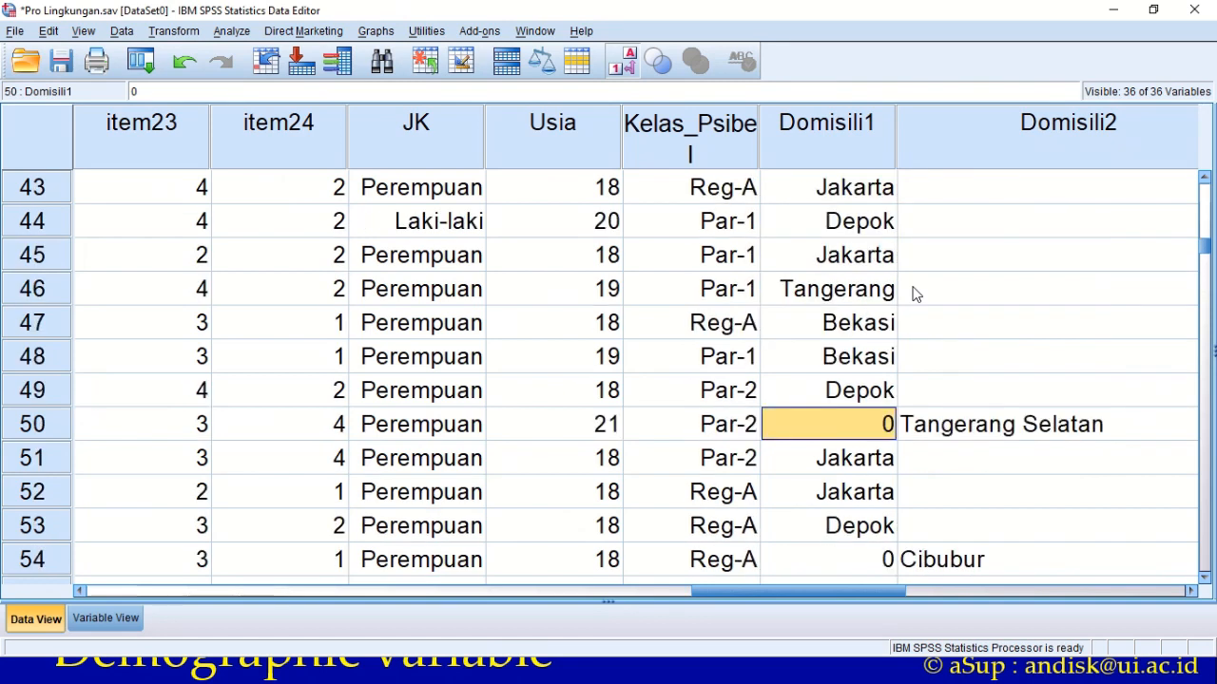
pyautogui.click(878, 298)
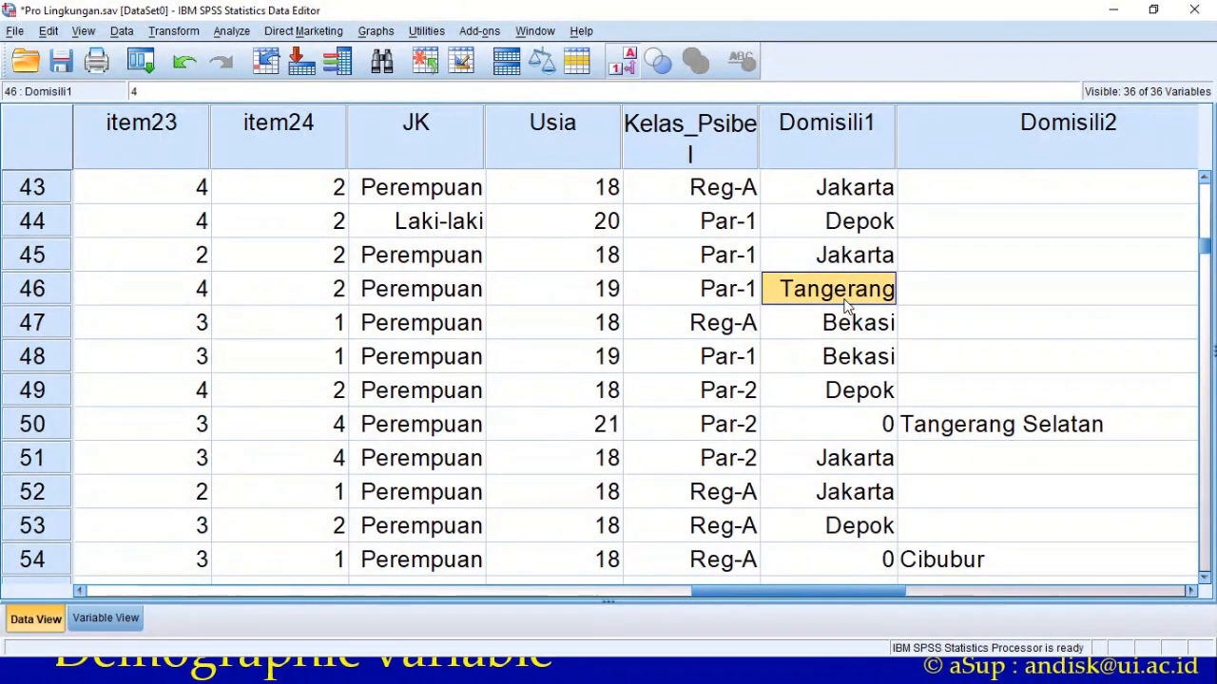
pyautogui.click(1000, 427)
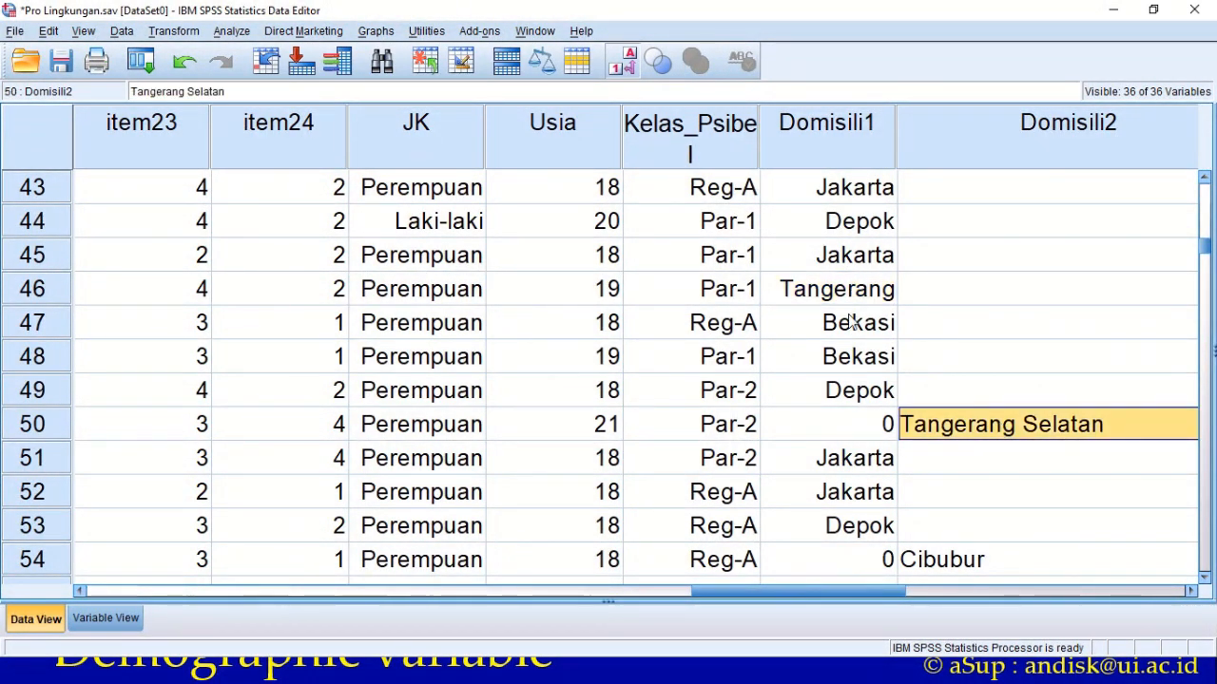
pyautogui.click(816, 290)
pyautogui.click(967, 428)
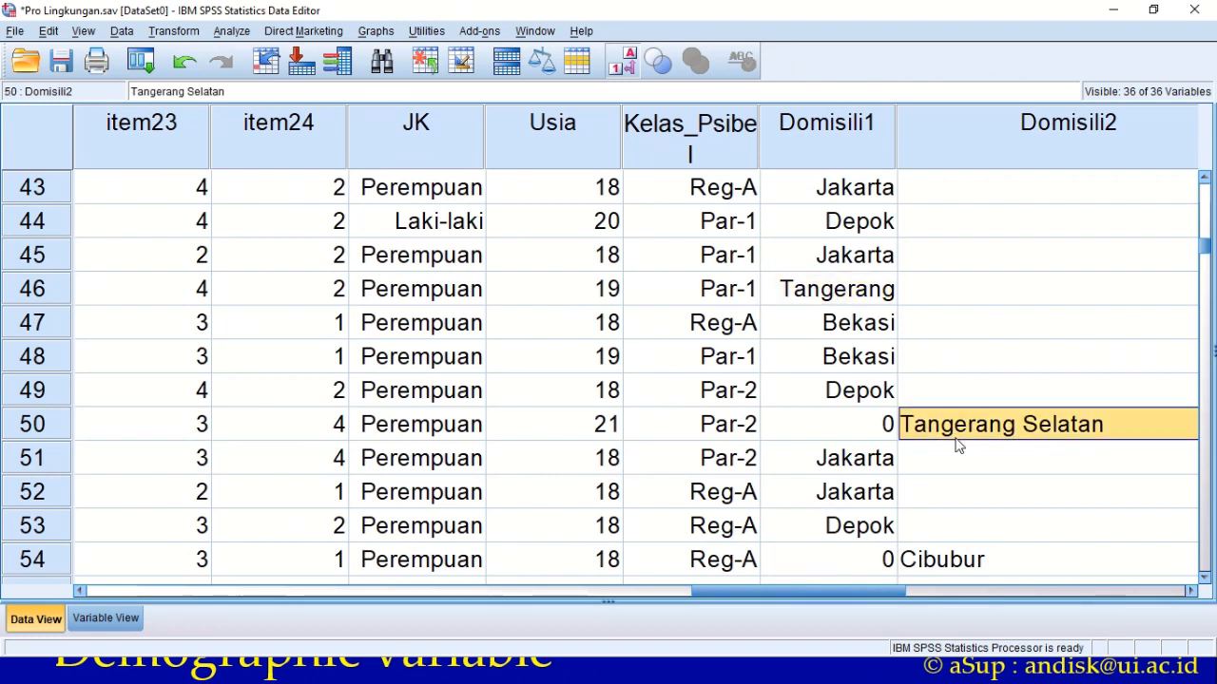
pyautogui.click(822, 299)
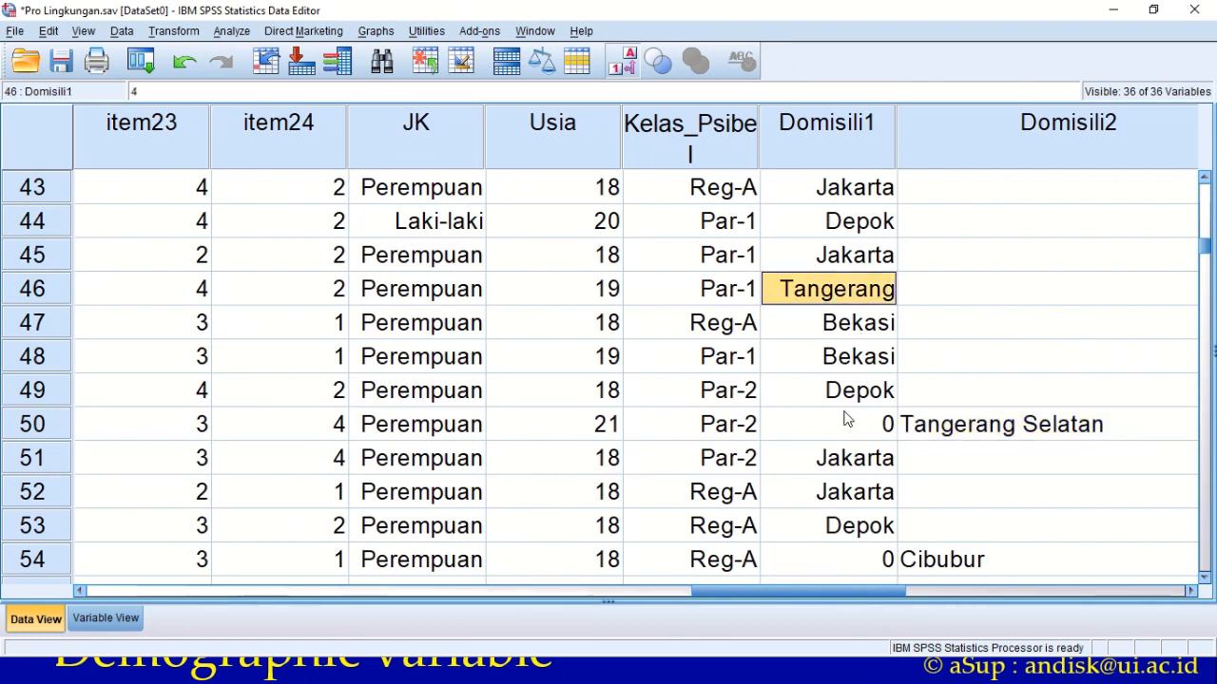
pyautogui.click(847, 420)
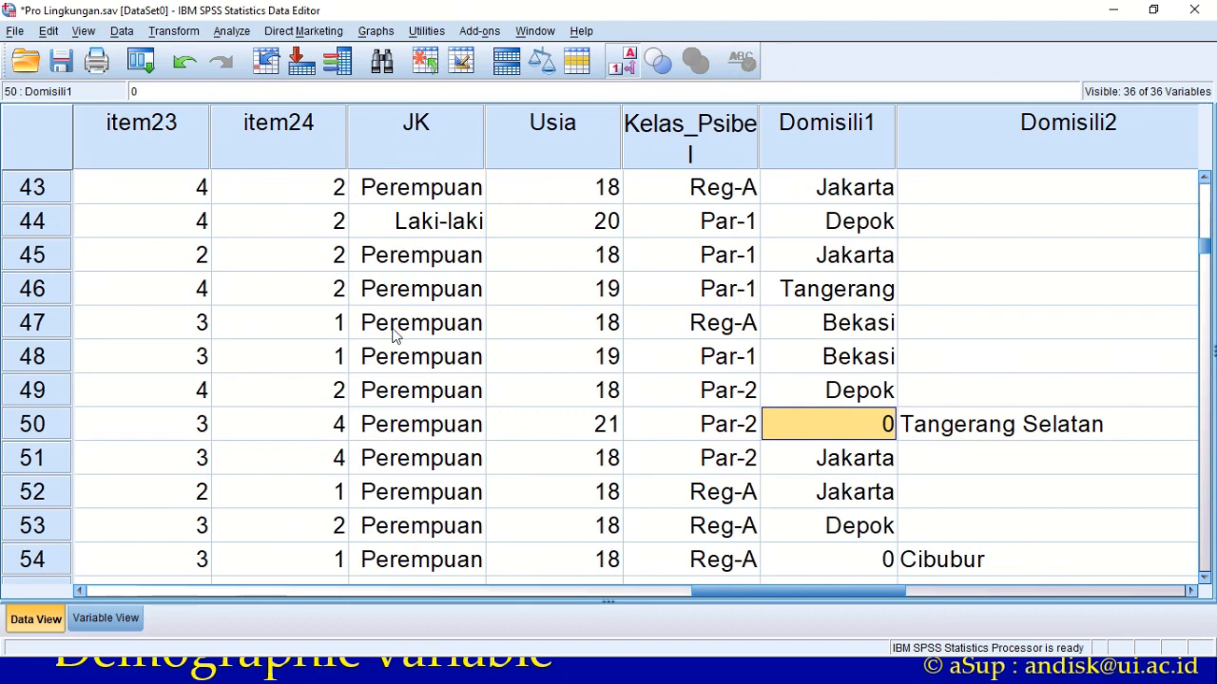
# - Add the label Lain-lain for value 0 to the Domisili1 value labels and apply it
pyautogui.click(127, 621)
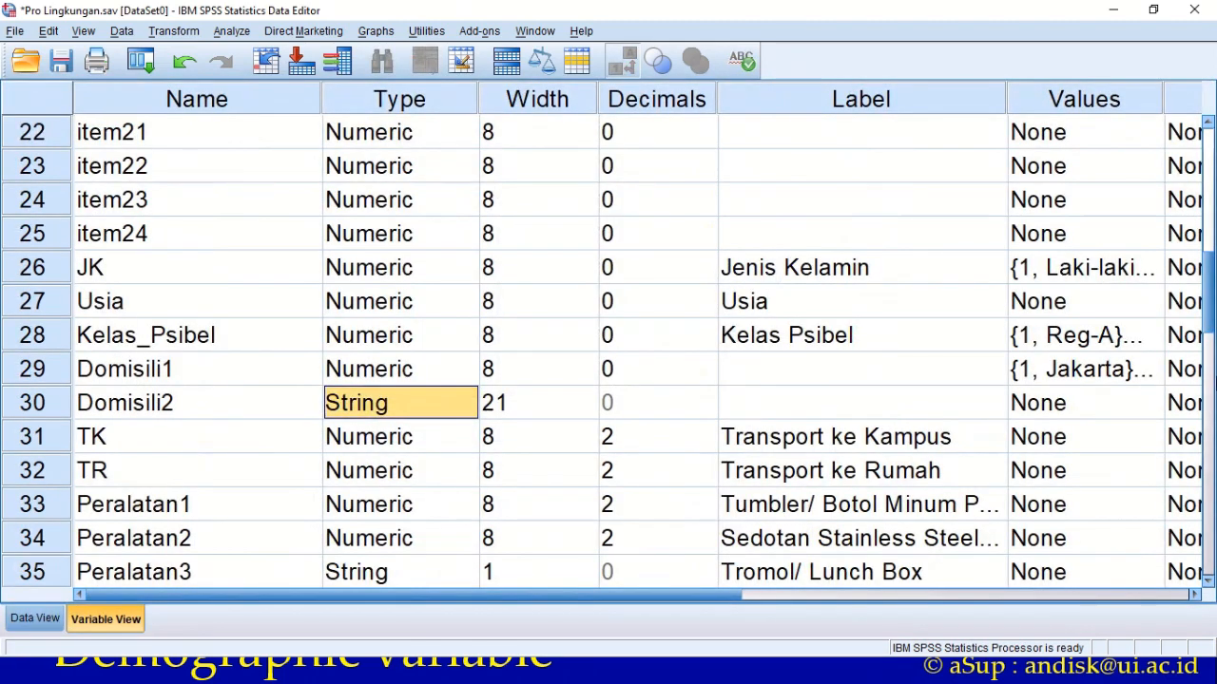
pyautogui.click(1159, 376)
pyautogui.click(1150, 370)
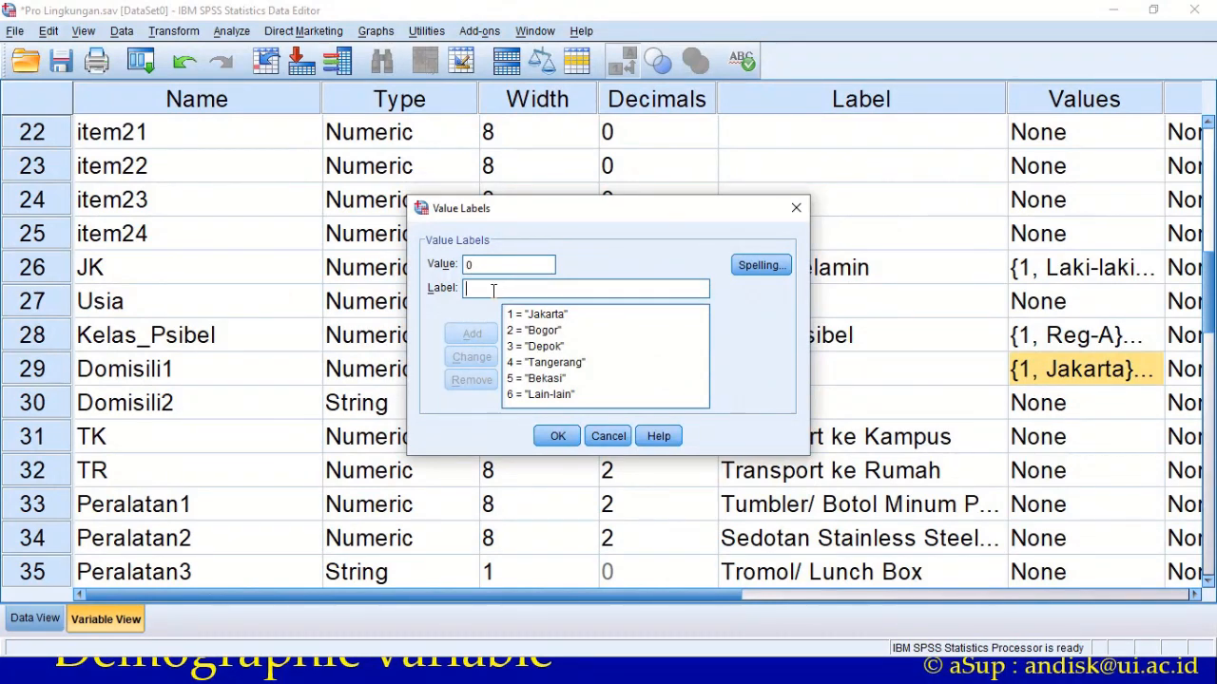
pyautogui.write('Lain-lain')
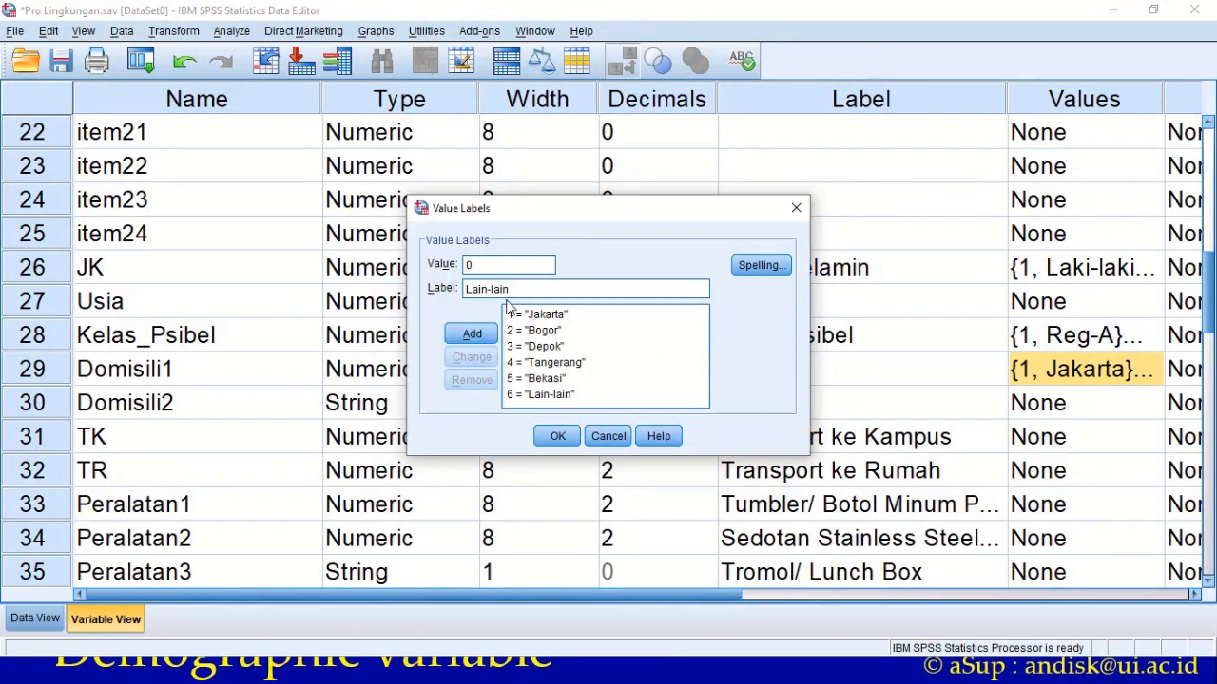
pyautogui.click(471, 334)
pyautogui.click(556, 434)
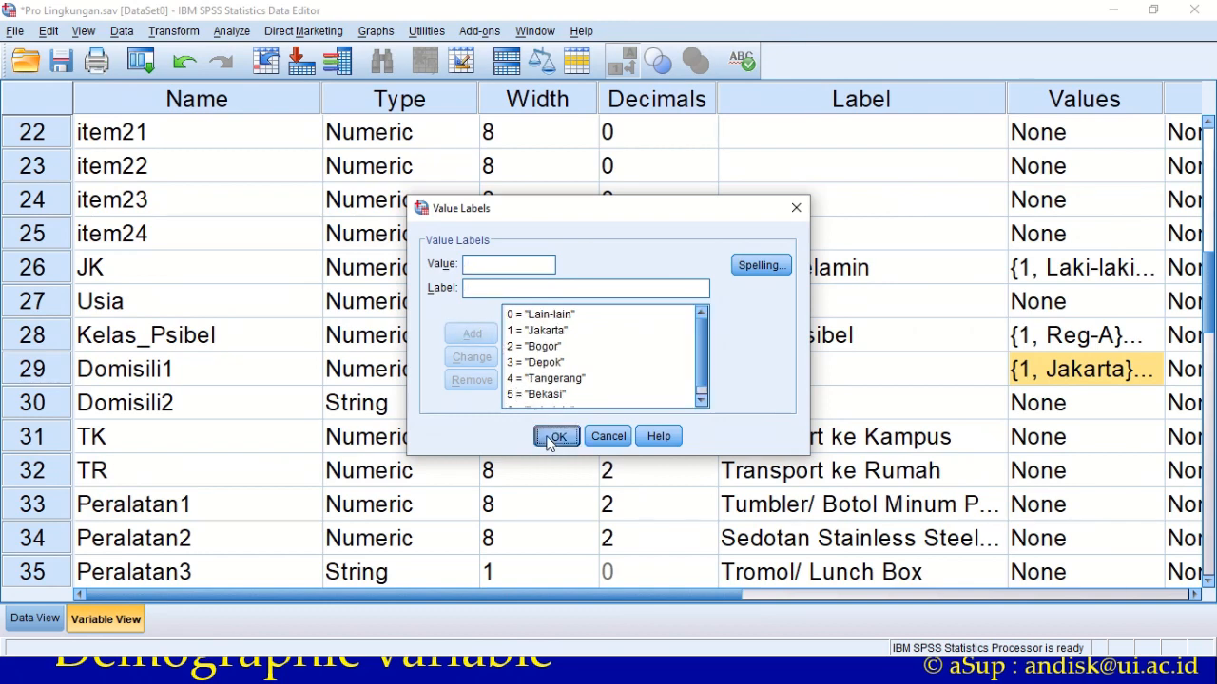
# - Review the cases labelled Lain-lain in Domisili1 together with their Domisili2 entries from row 43 through row 117
pyautogui.click(24, 617)
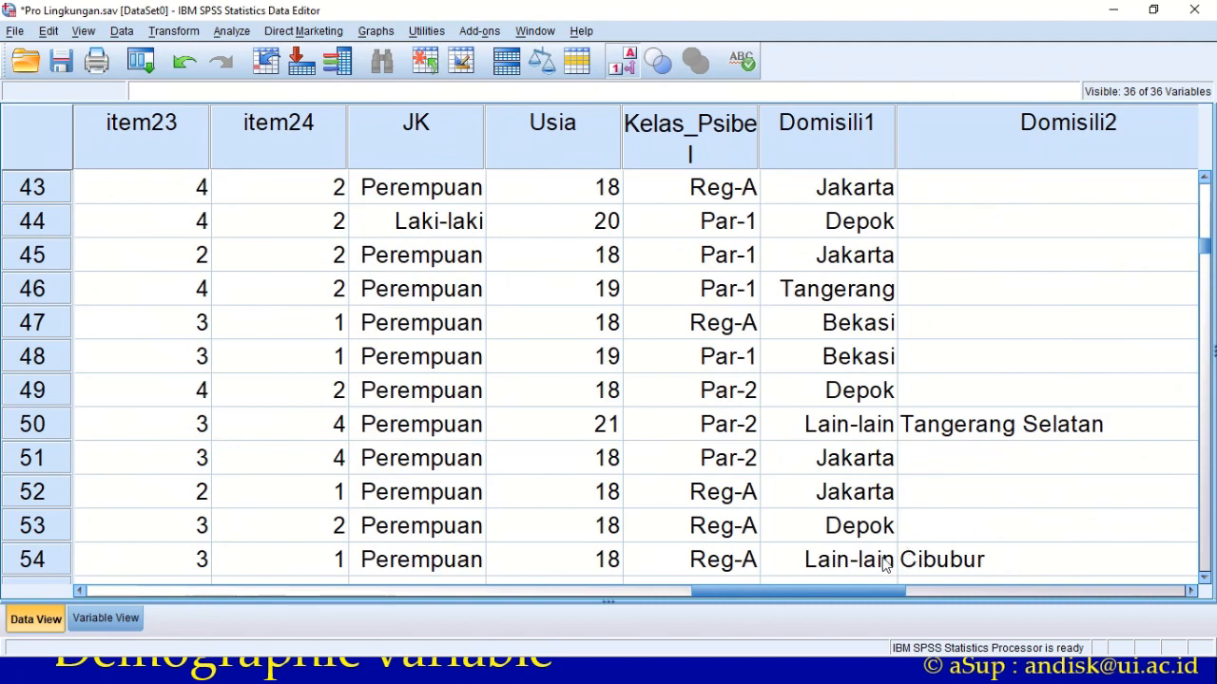
pyautogui.press('Right')
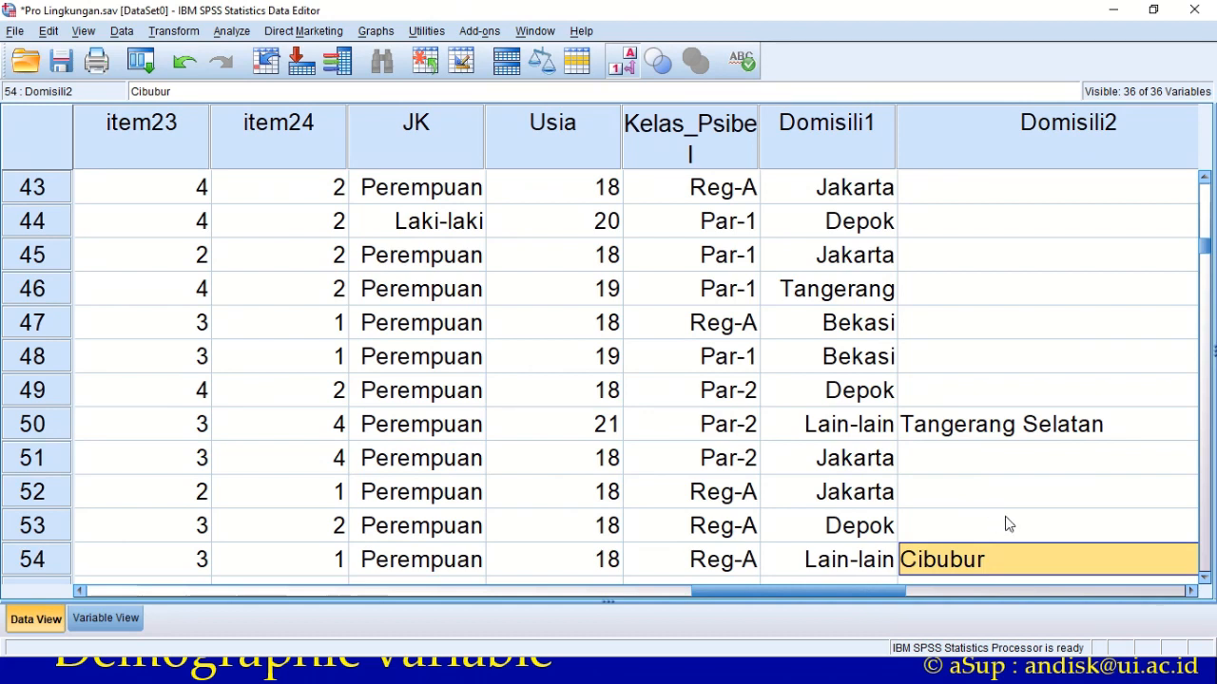
pyautogui.scroll(-1, 1008, 524)
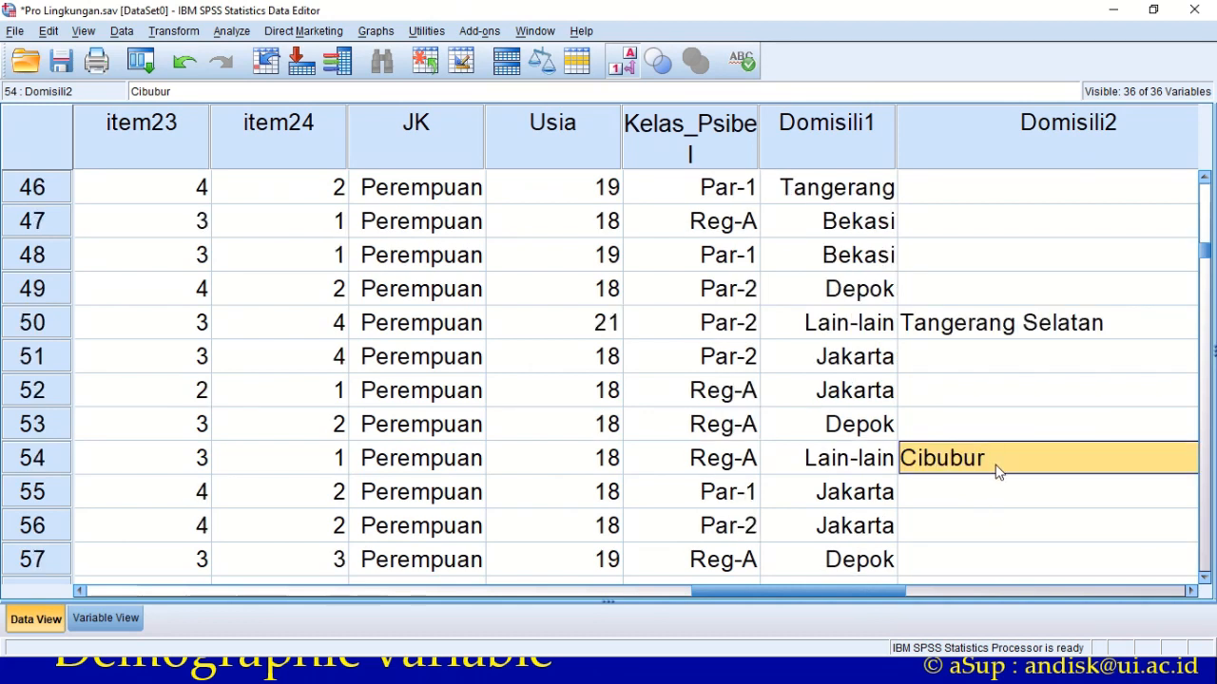
pyautogui.scroll(-6, 996, 470)
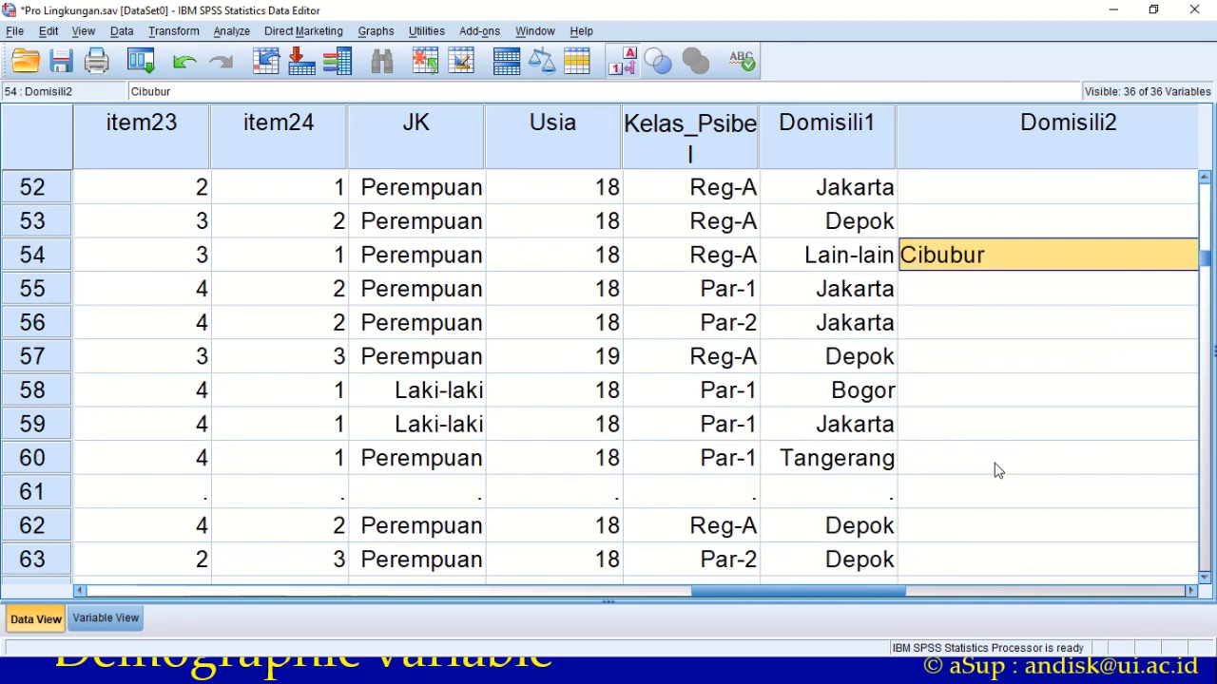
pyautogui.scroll(-6, 1000, 466)
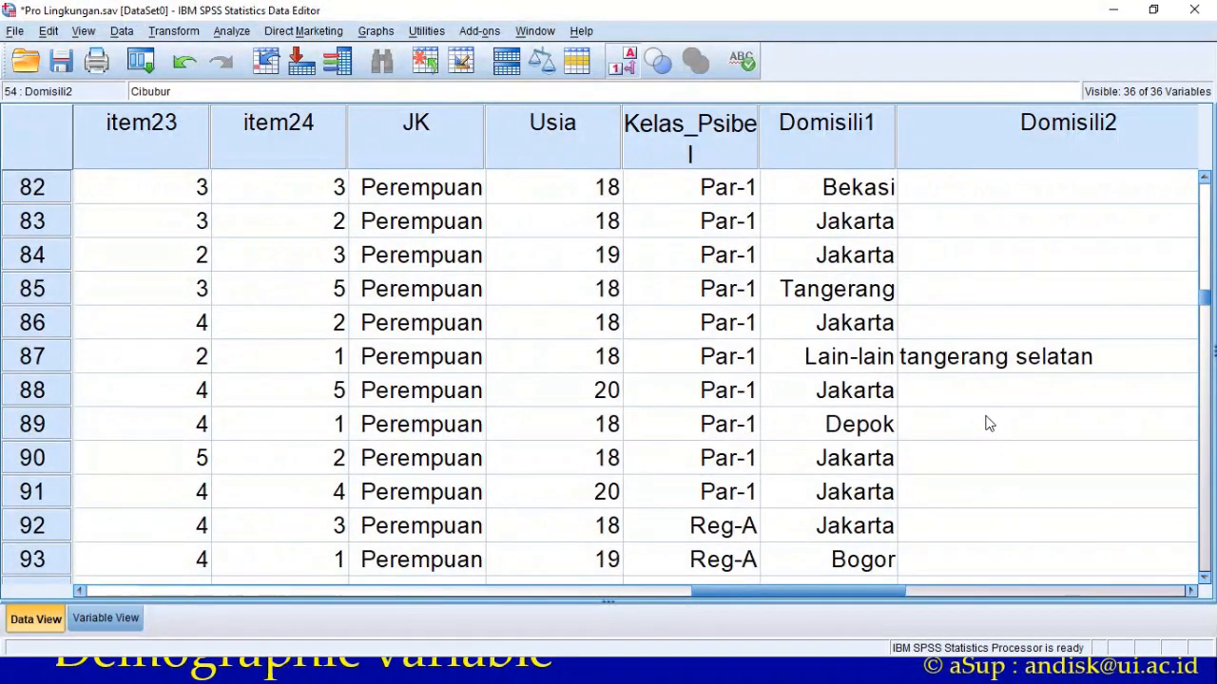
pyautogui.click(960, 377)
pyautogui.scroll(-4, 858, 370)
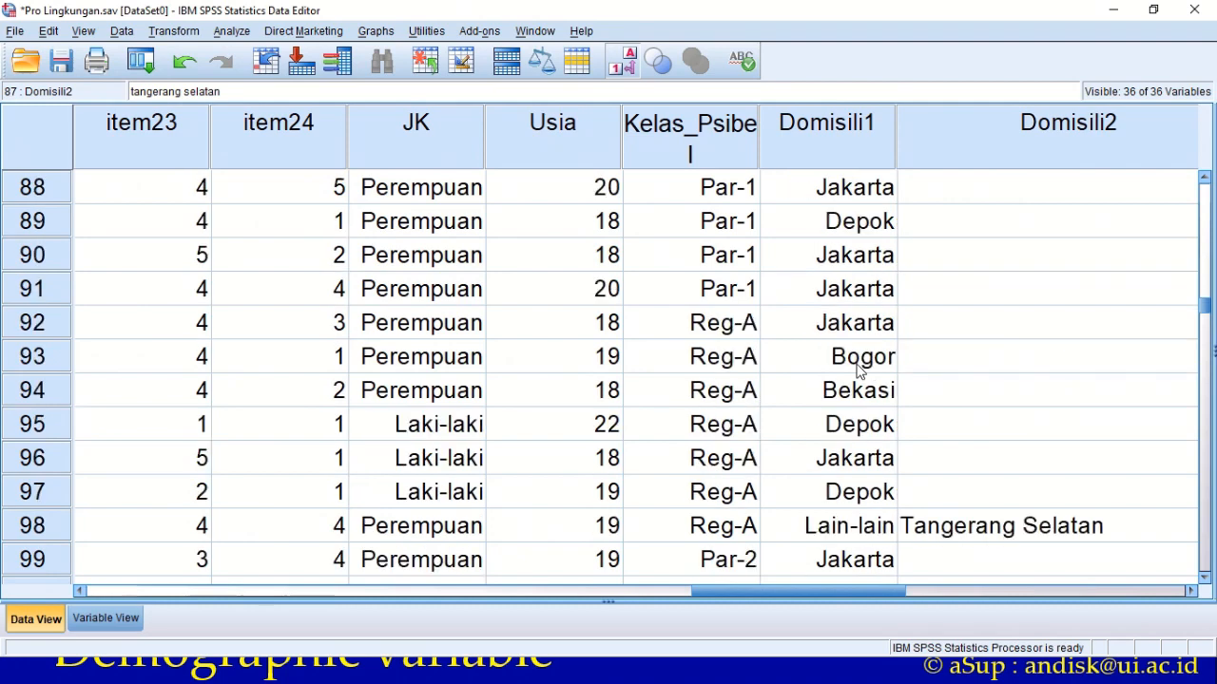
pyautogui.click(956, 334)
pyautogui.scroll(-4, 958, 343)
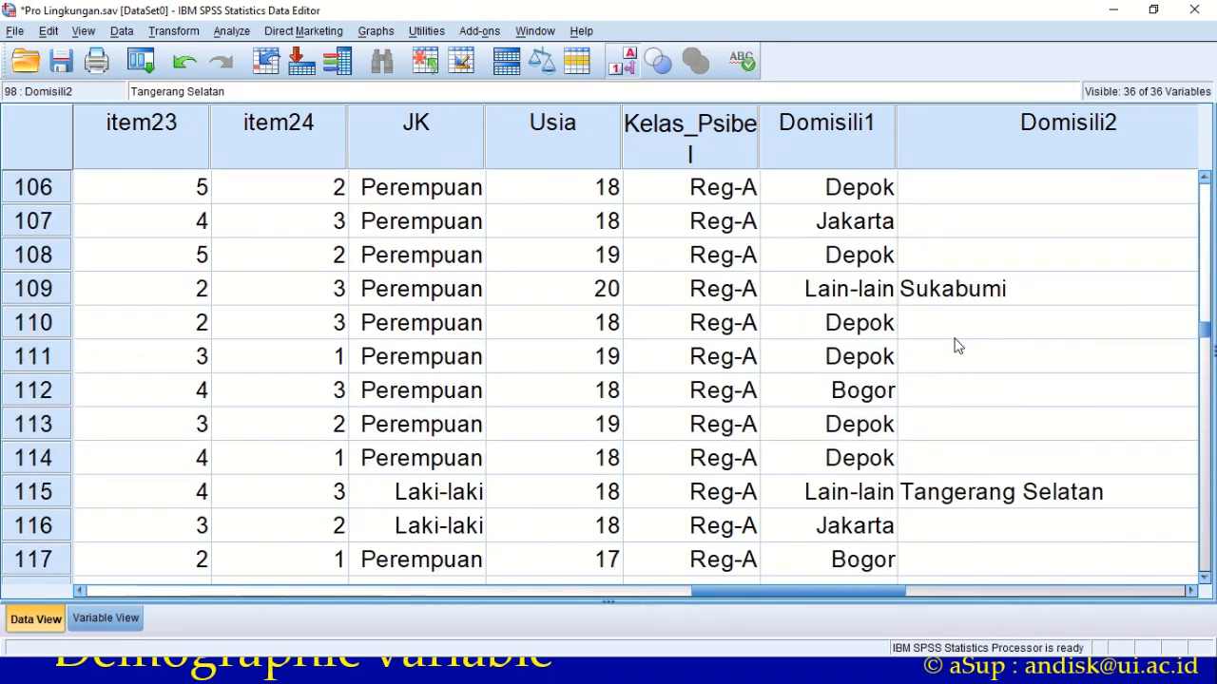
# - Check the free-text Domisili2 entries of the cases labelled Lain-lain in Domisili1 from row 109 through row 165
pyautogui.click(961, 289)
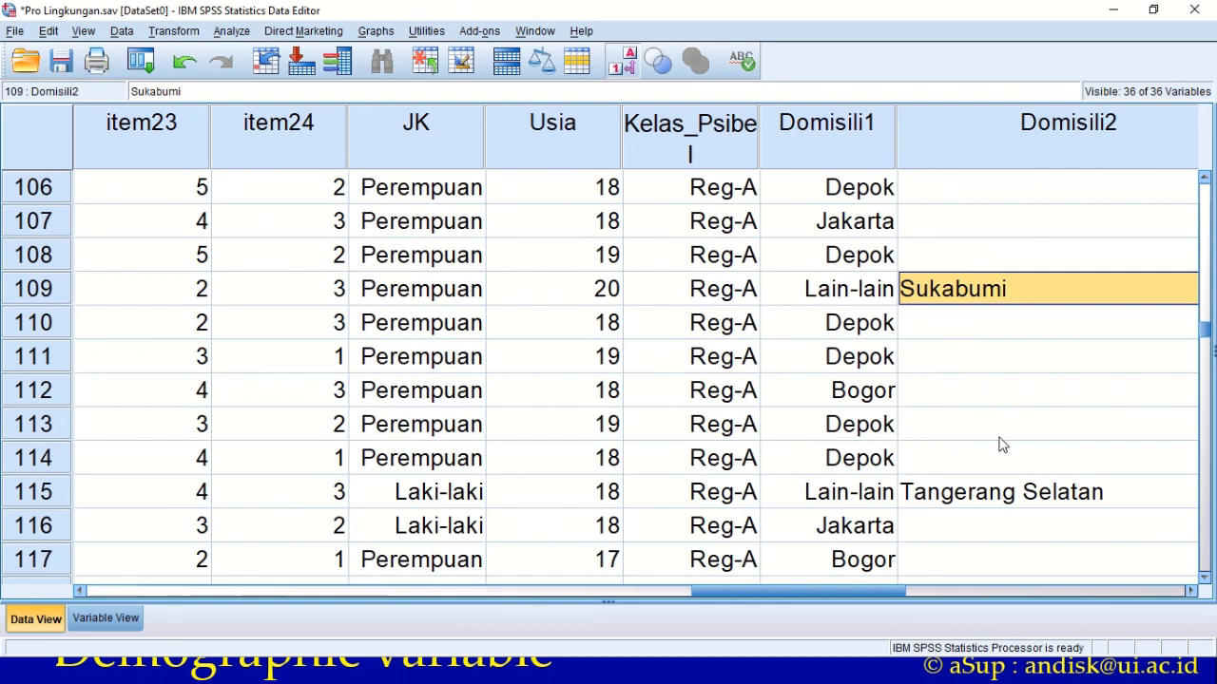
pyautogui.click(940, 493)
pyautogui.scroll(-5, 941, 498)
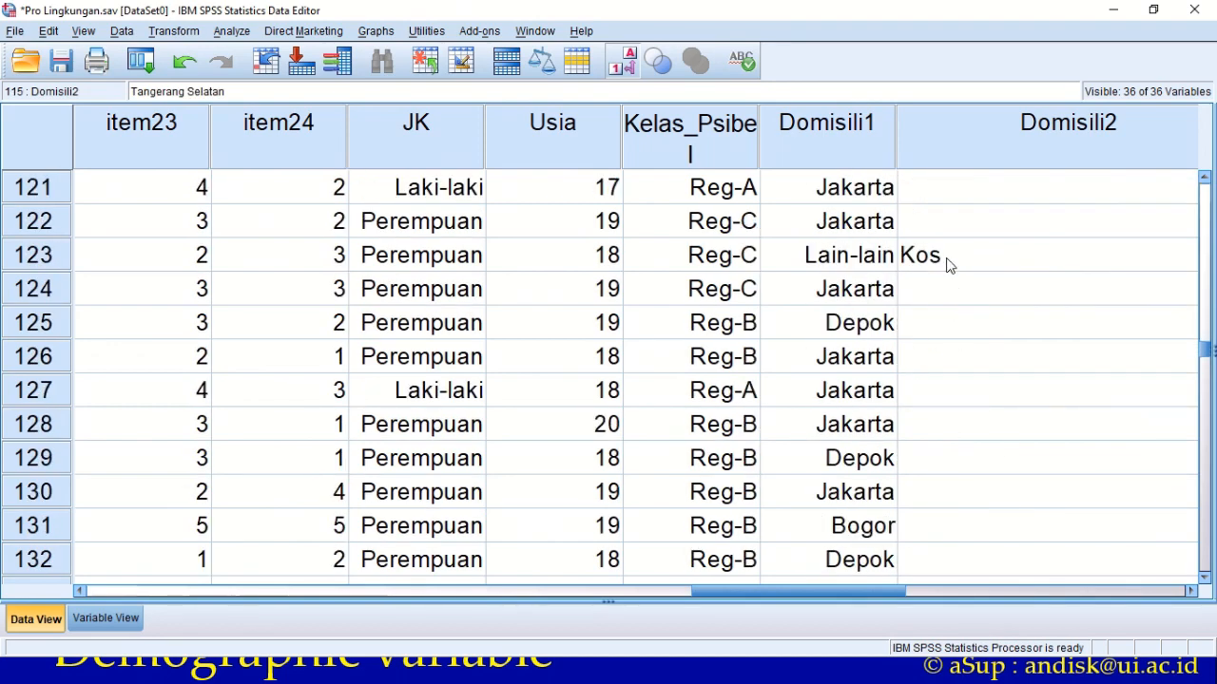
pyautogui.click(946, 260)
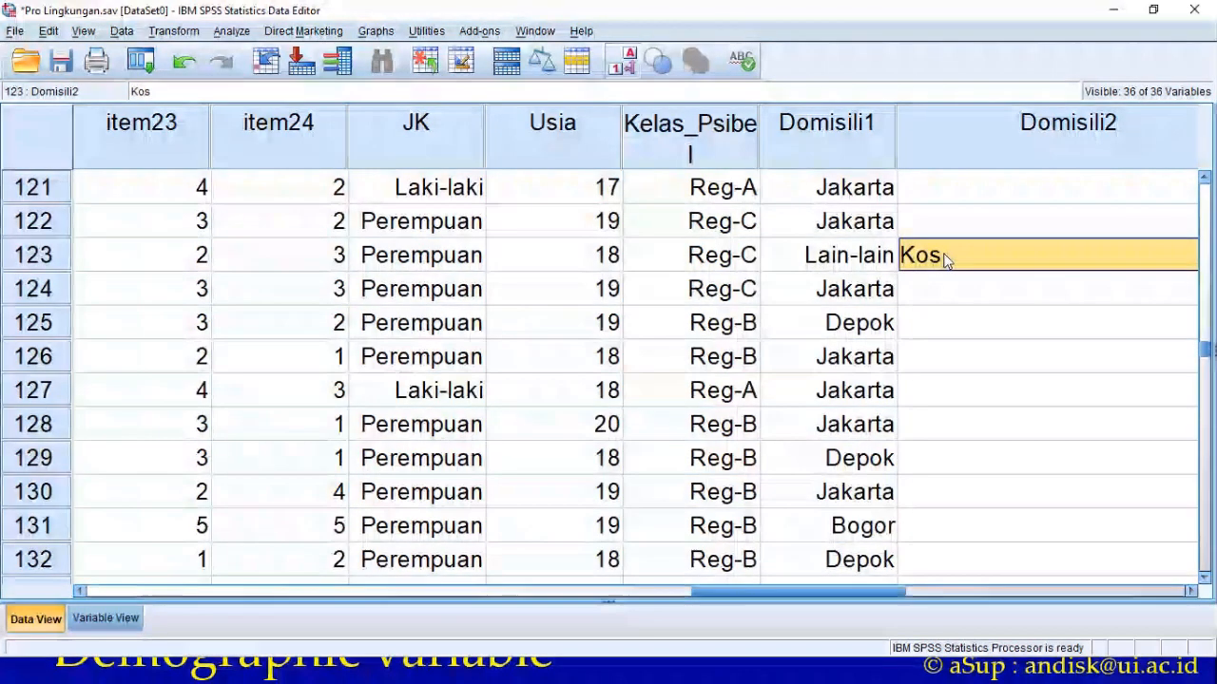
pyautogui.click(877, 265)
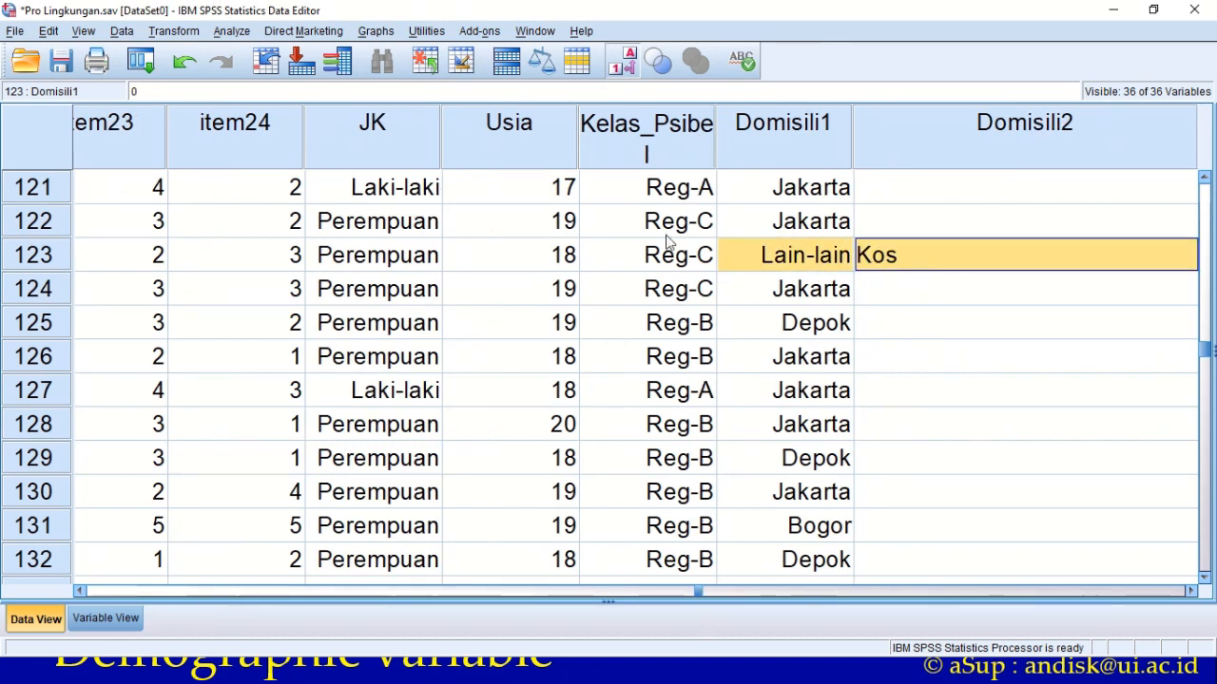
pyautogui.scroll(-5, 979, 370)
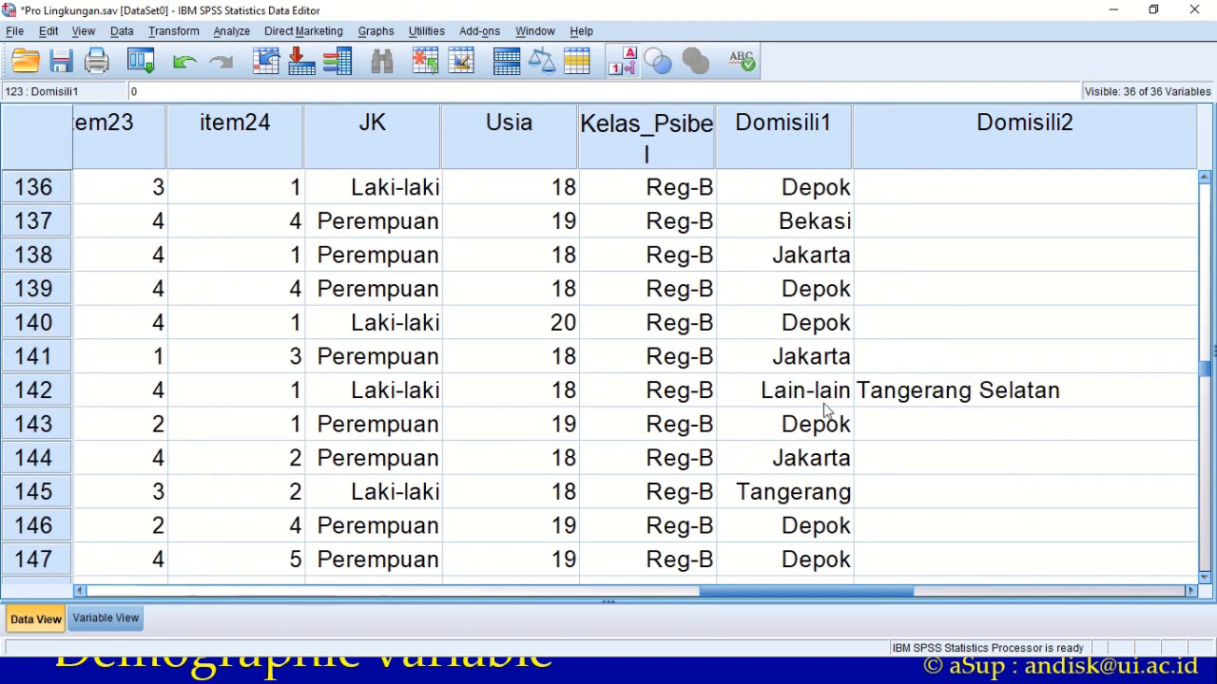
pyautogui.click(823, 399)
pyautogui.click(923, 390)
pyautogui.scroll(-5, 922, 395)
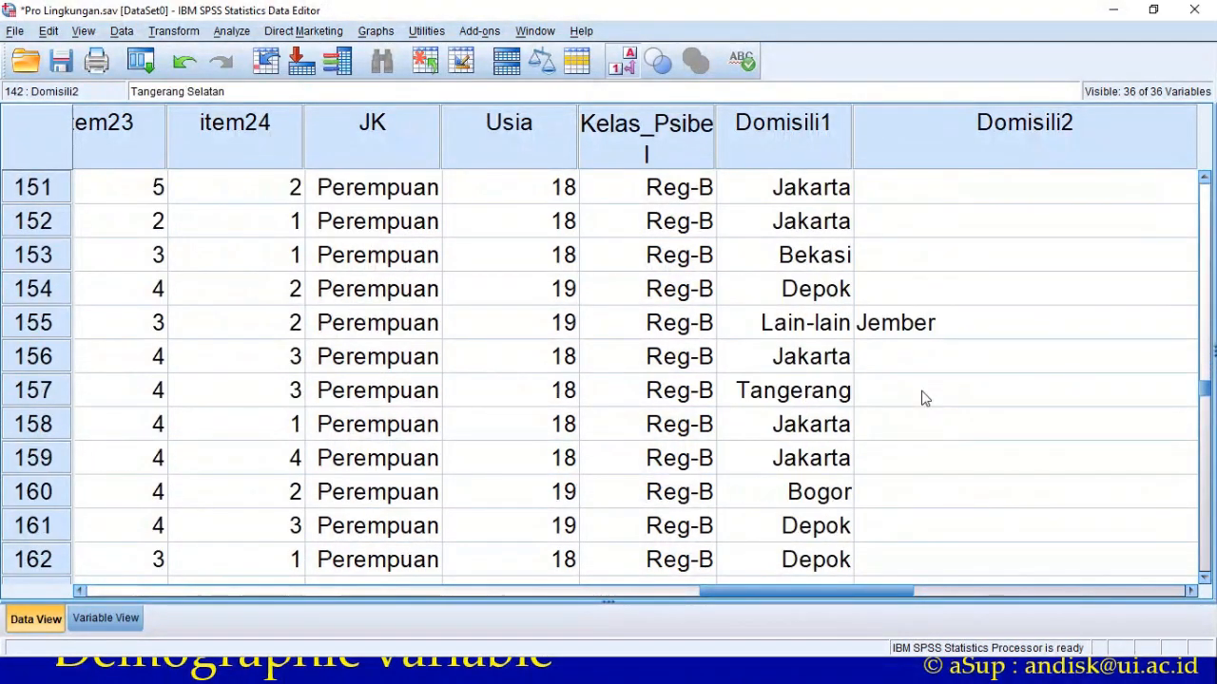
pyautogui.click(908, 321)
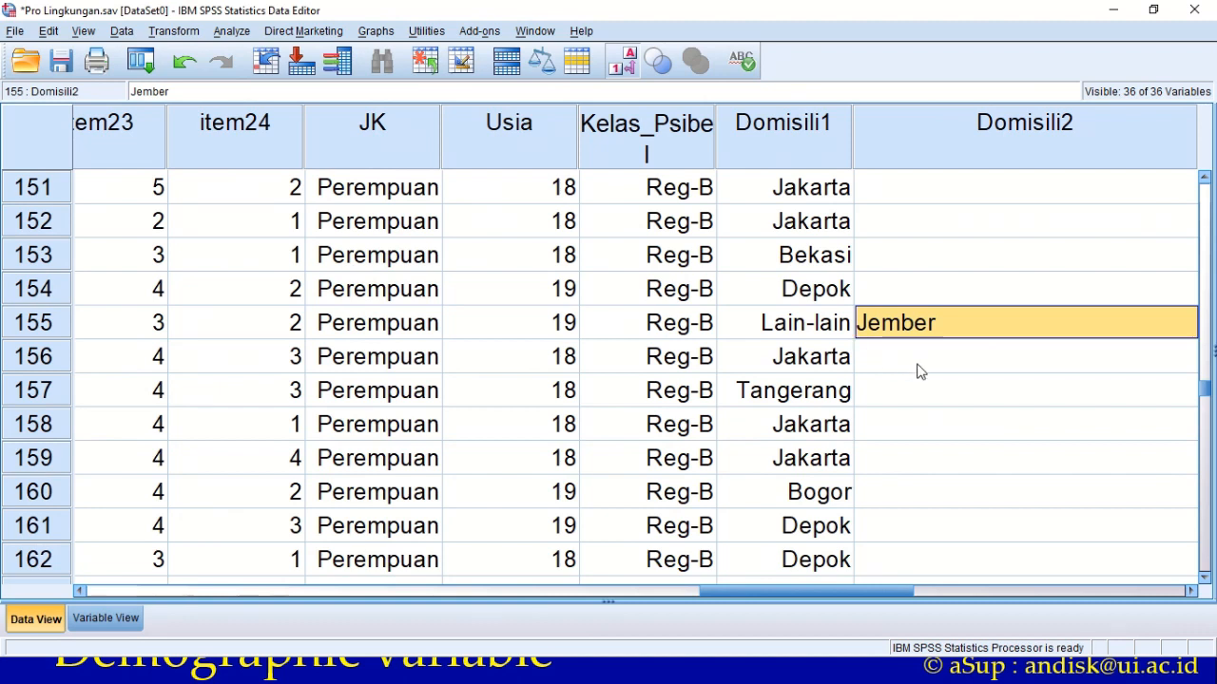
pyautogui.scroll(-2, 920, 372)
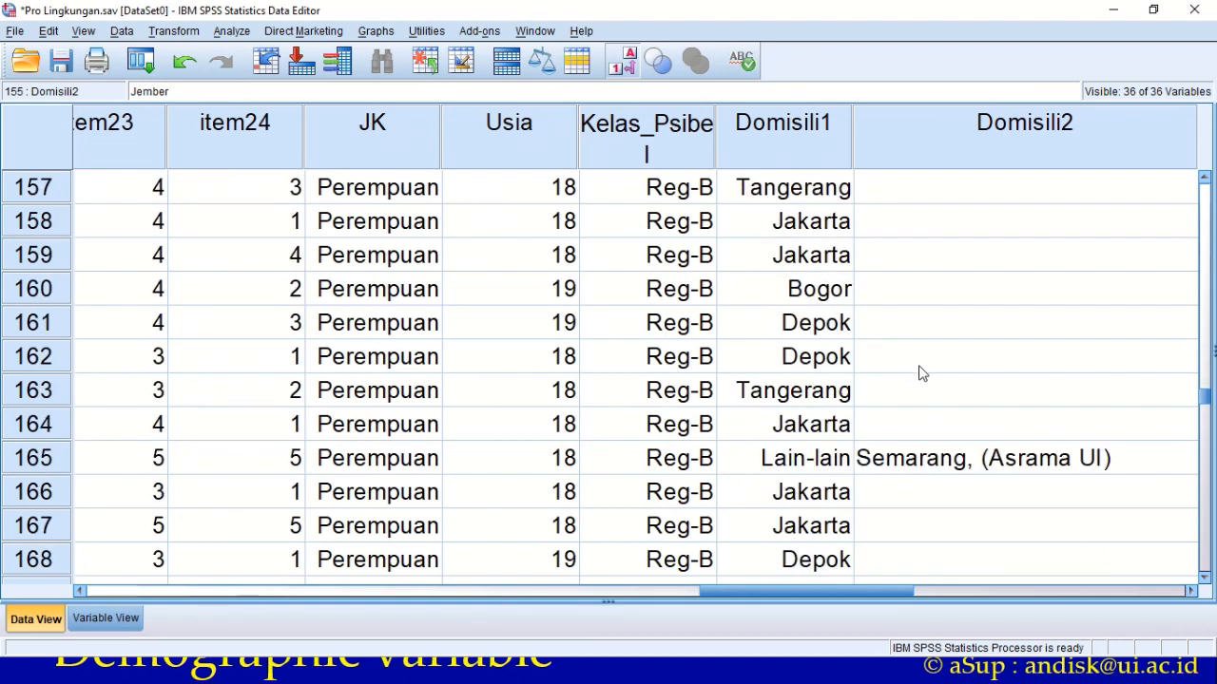
pyautogui.click(901, 464)
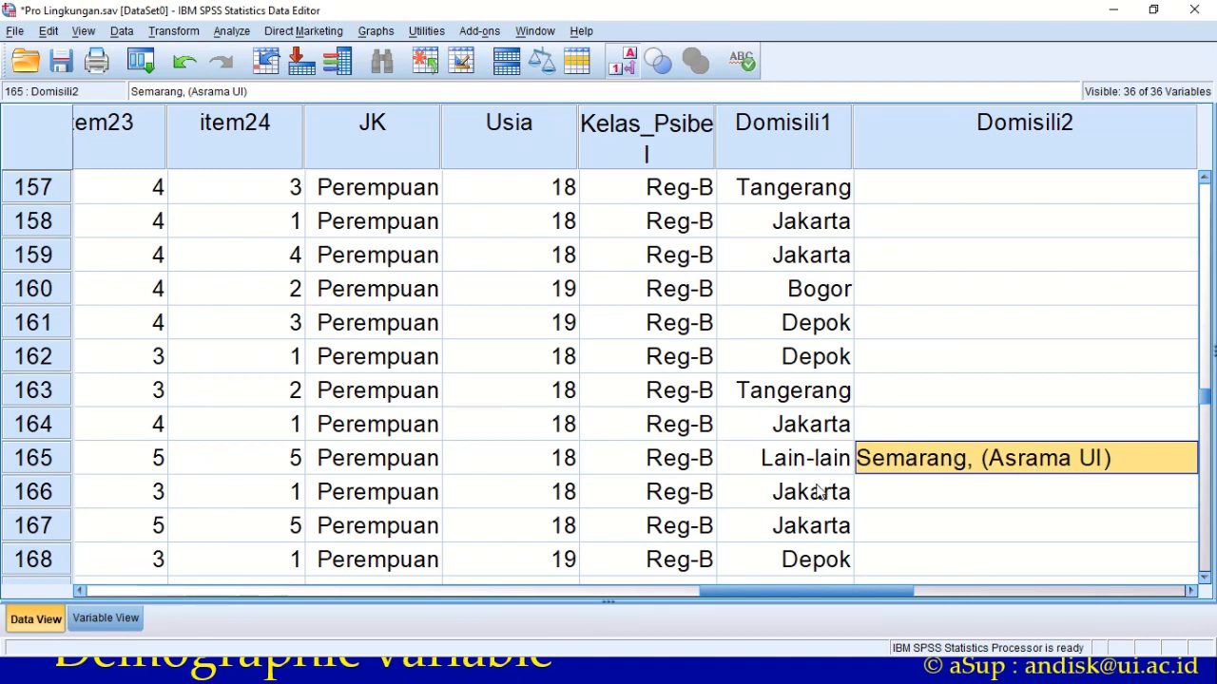
# - Examine the Domisili2 entries for the Lain-lain respondents from about case 165 to the end of the data
pyautogui.scroll(-2, 817, 489)
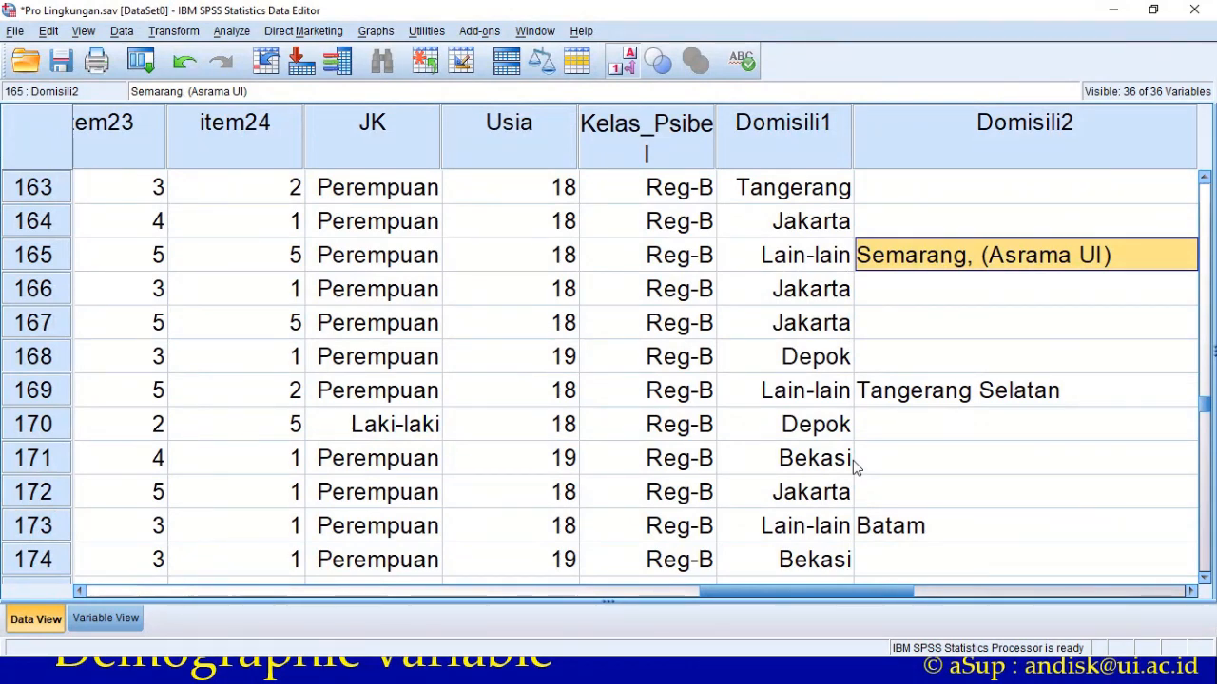
pyautogui.click(871, 526)
pyautogui.click(916, 398)
pyautogui.scroll(-3, 916, 403)
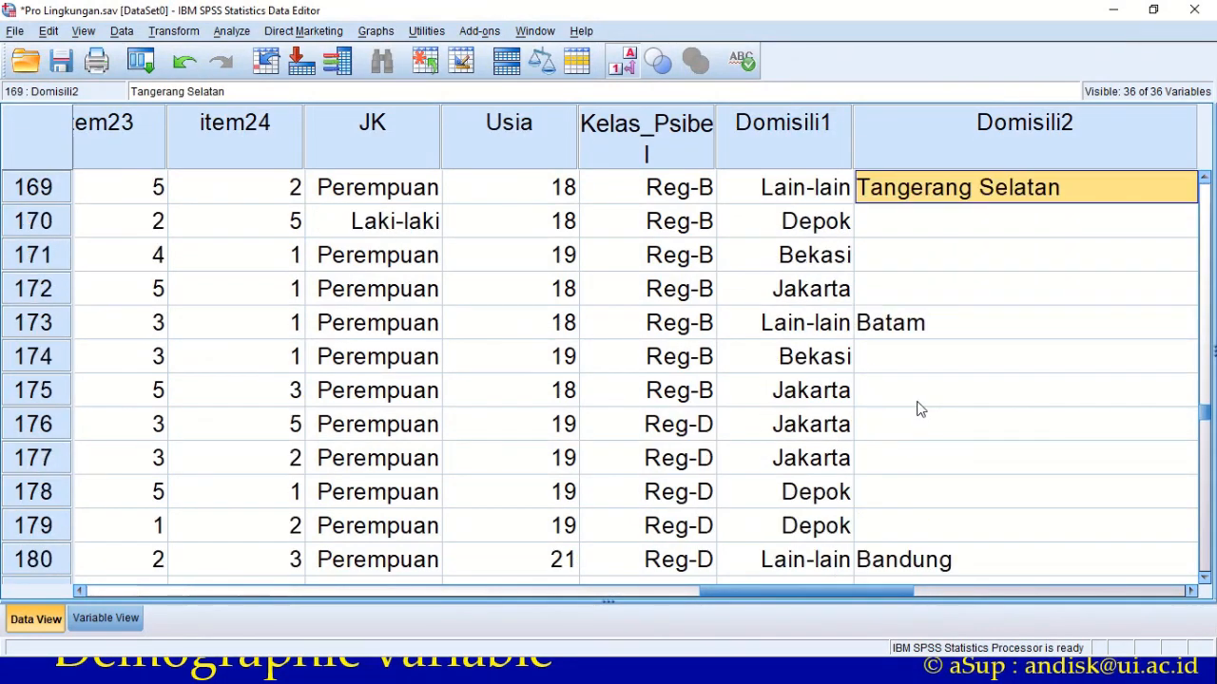
pyautogui.click(884, 457)
pyautogui.scroll(-2, 884, 458)
pyautogui.scroll(-3, 884, 458)
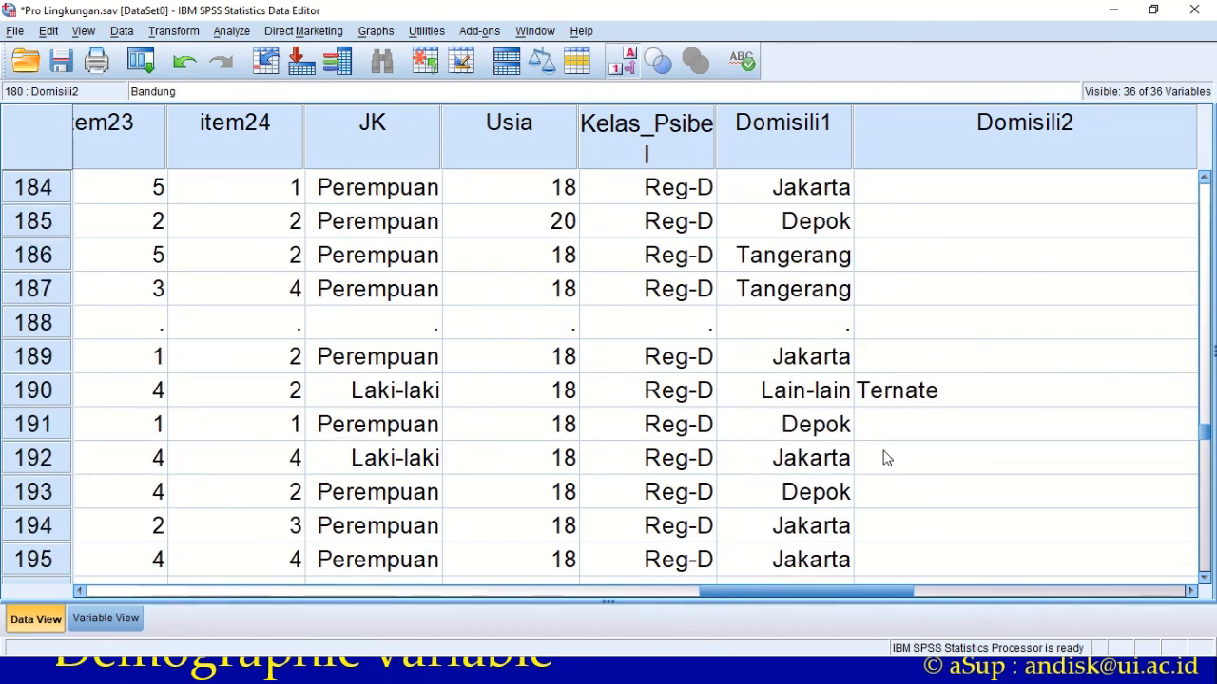
pyautogui.click(893, 296)
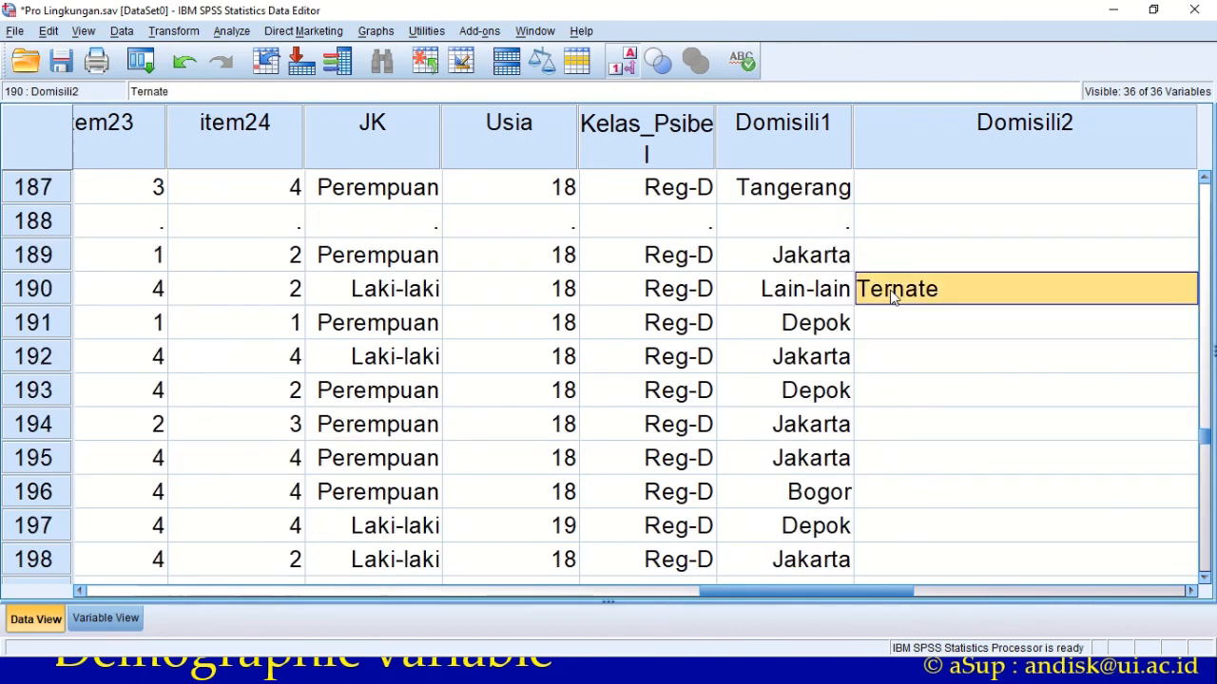
pyautogui.scroll(-8, 905, 357)
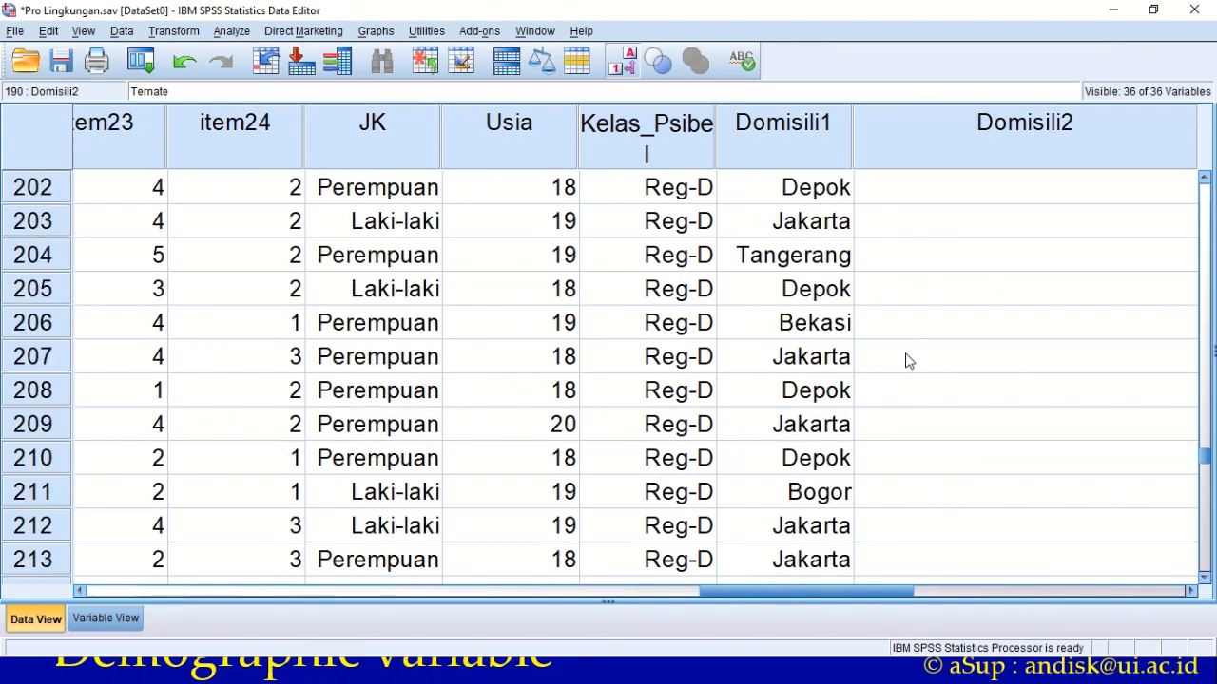
pyautogui.scroll(-2, 904, 359)
pyautogui.scroll(-5, 905, 359)
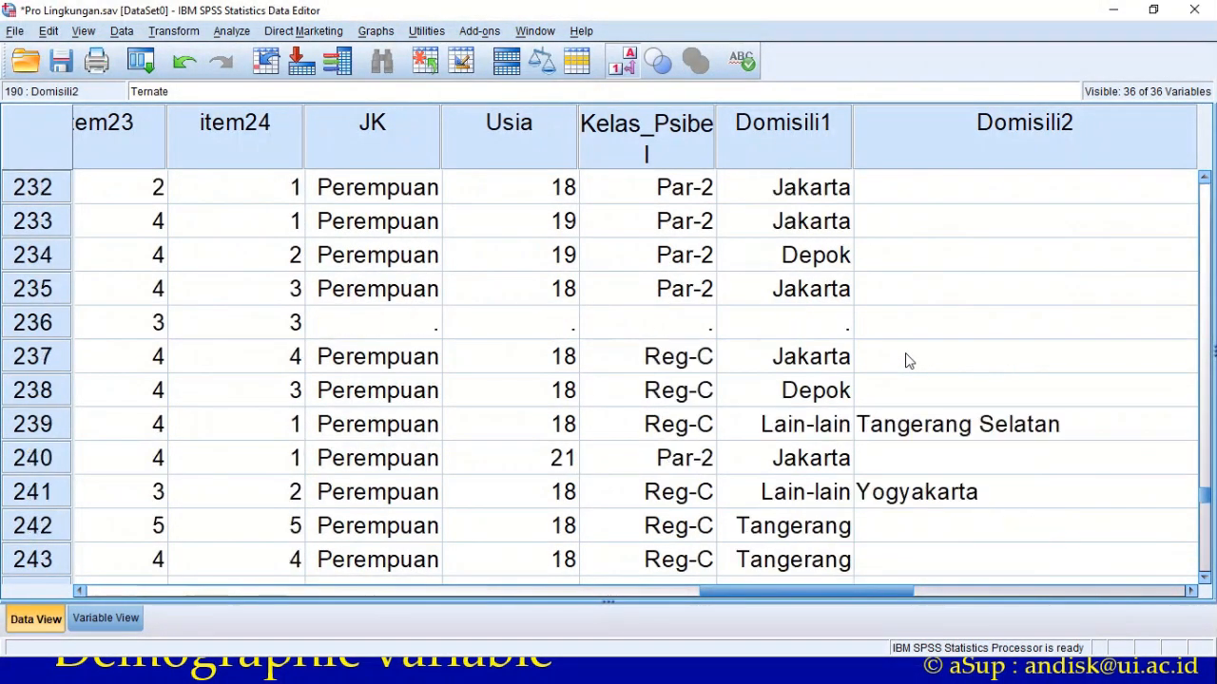
pyautogui.scroll(-3, 904, 357)
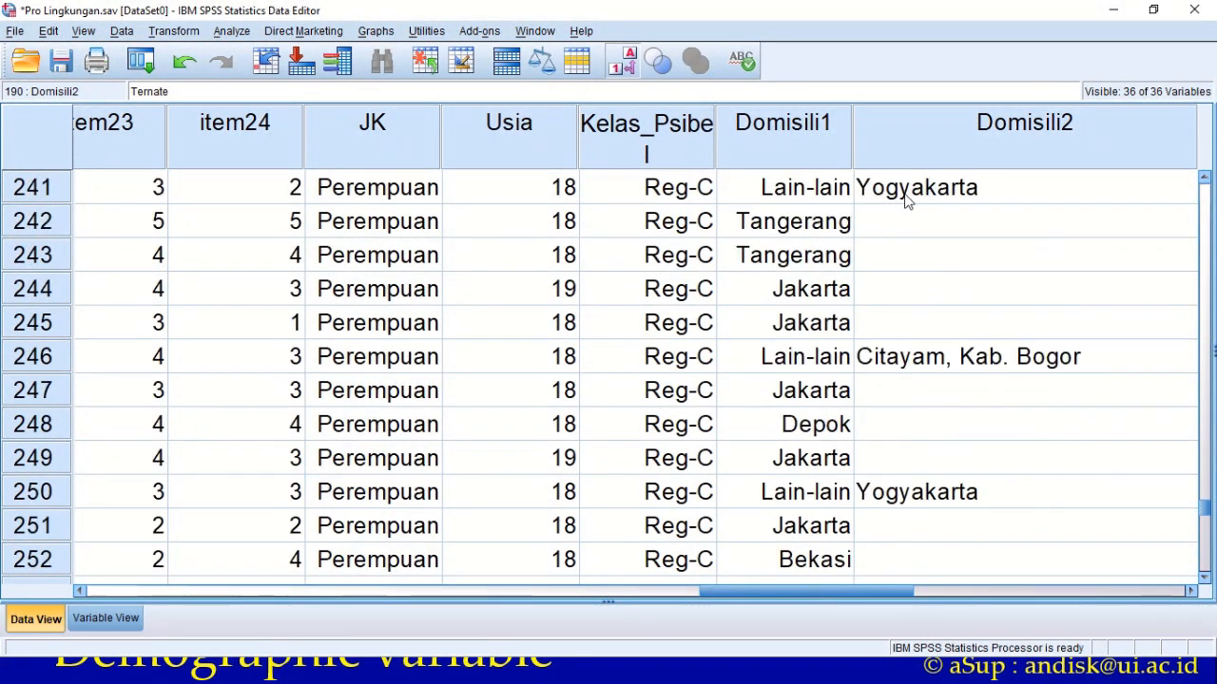
pyautogui.click(920, 364)
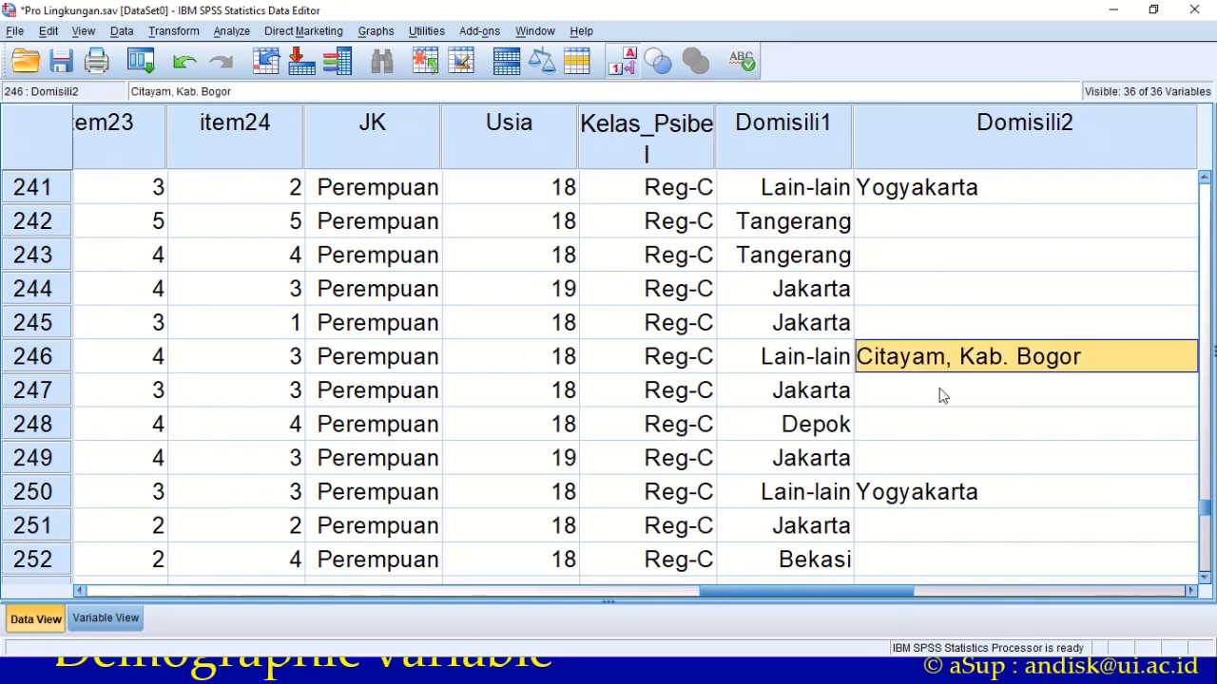
pyautogui.scroll(-1, 941, 466)
pyautogui.click(937, 404)
pyautogui.scroll(-3, 933, 407)
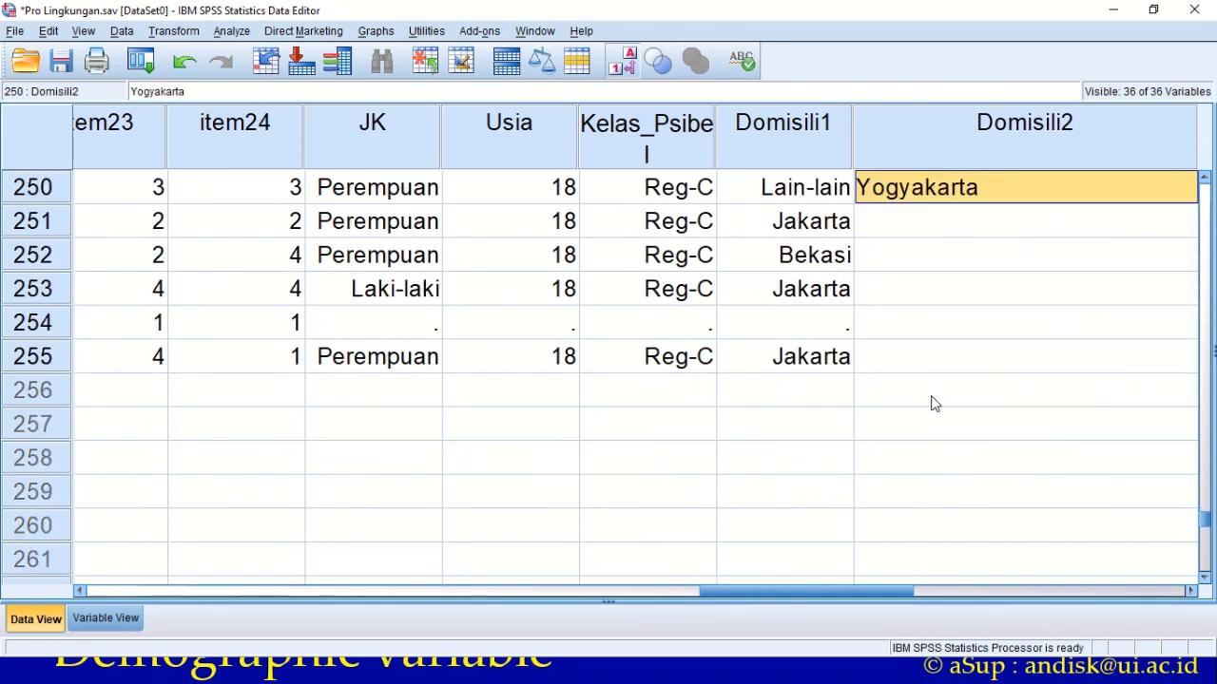
pyautogui.scroll(20, 933, 407)
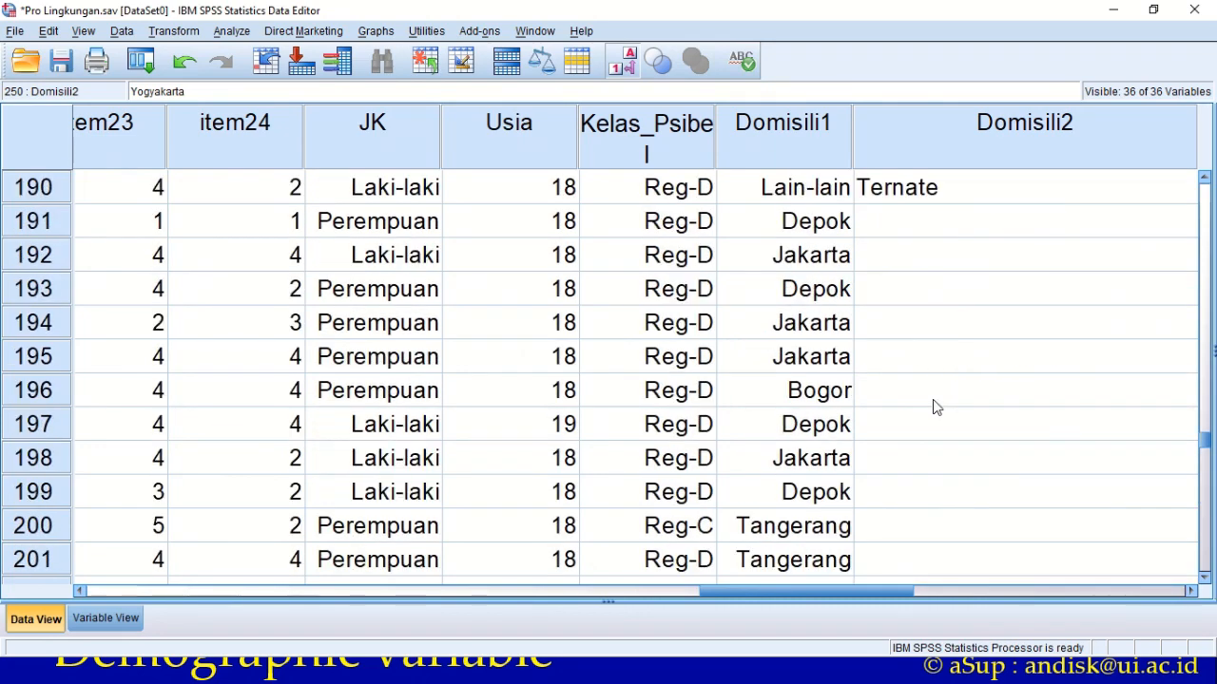
# - Switch to the slide presentation and advance to the Cleaning Data slide
pyautogui.hotkey('alt', 'Tab')
pyautogui.hotkey('alt', 'Tab')
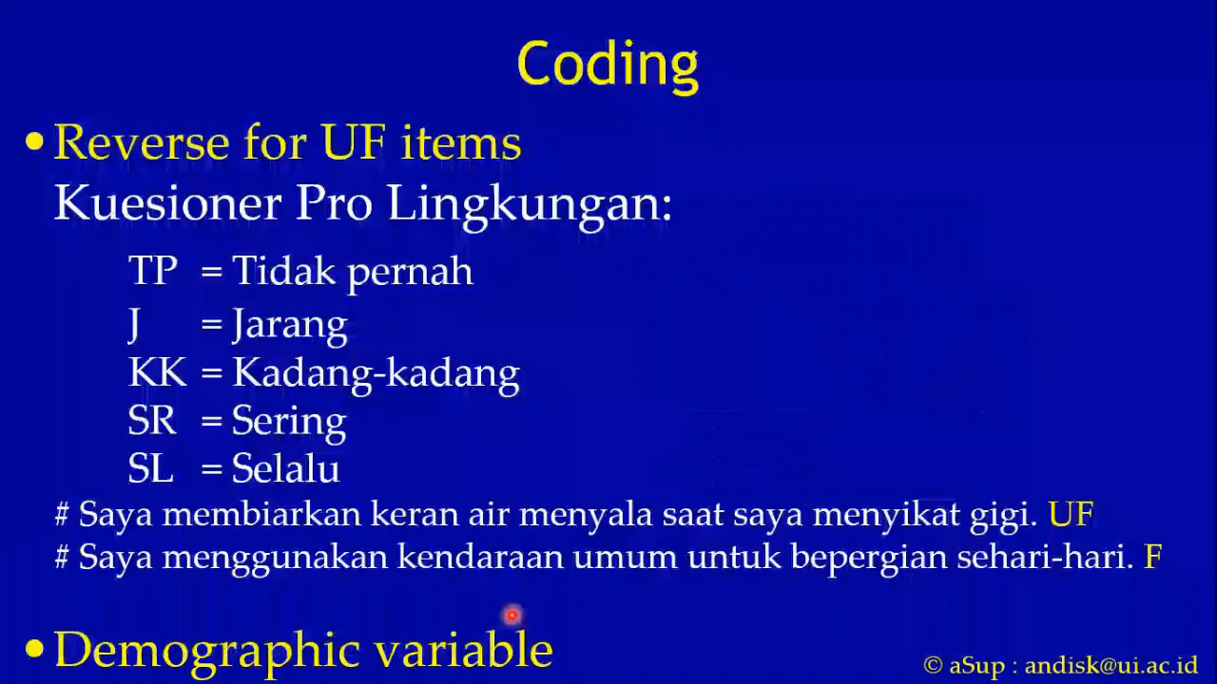
pyautogui.press('Right')
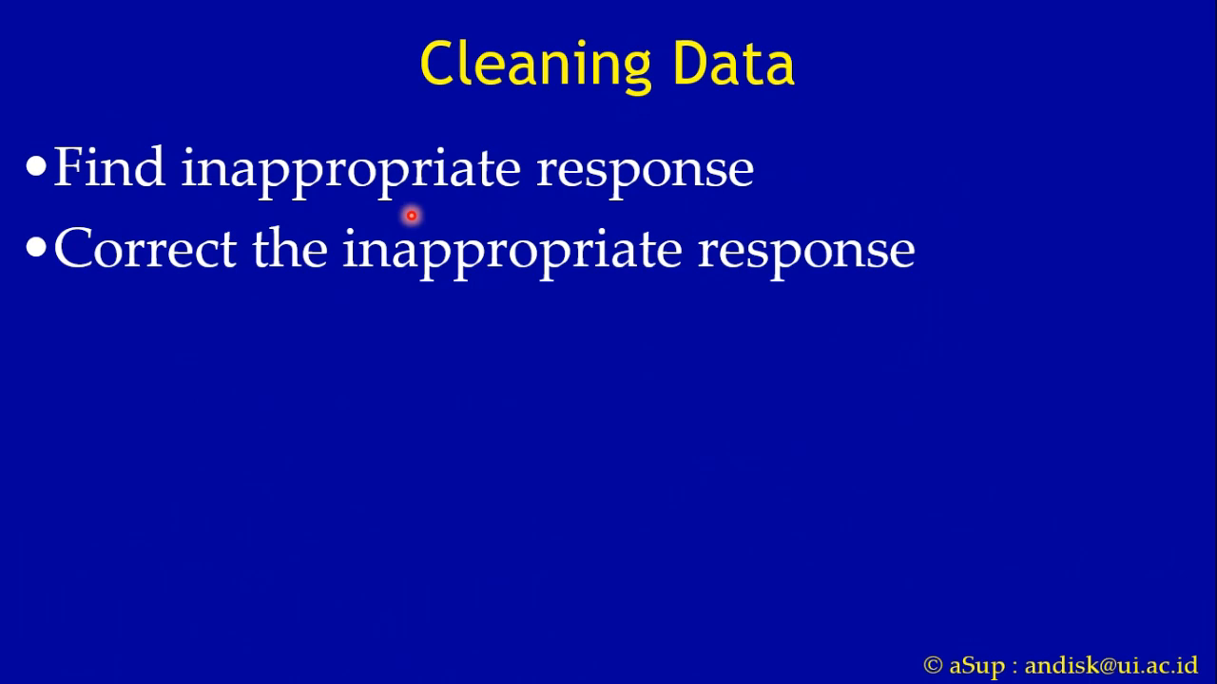
# - Switch back to the SPSS data and inspect the TK and TR transport columns
pyautogui.hotkey('alt', 'Tab')
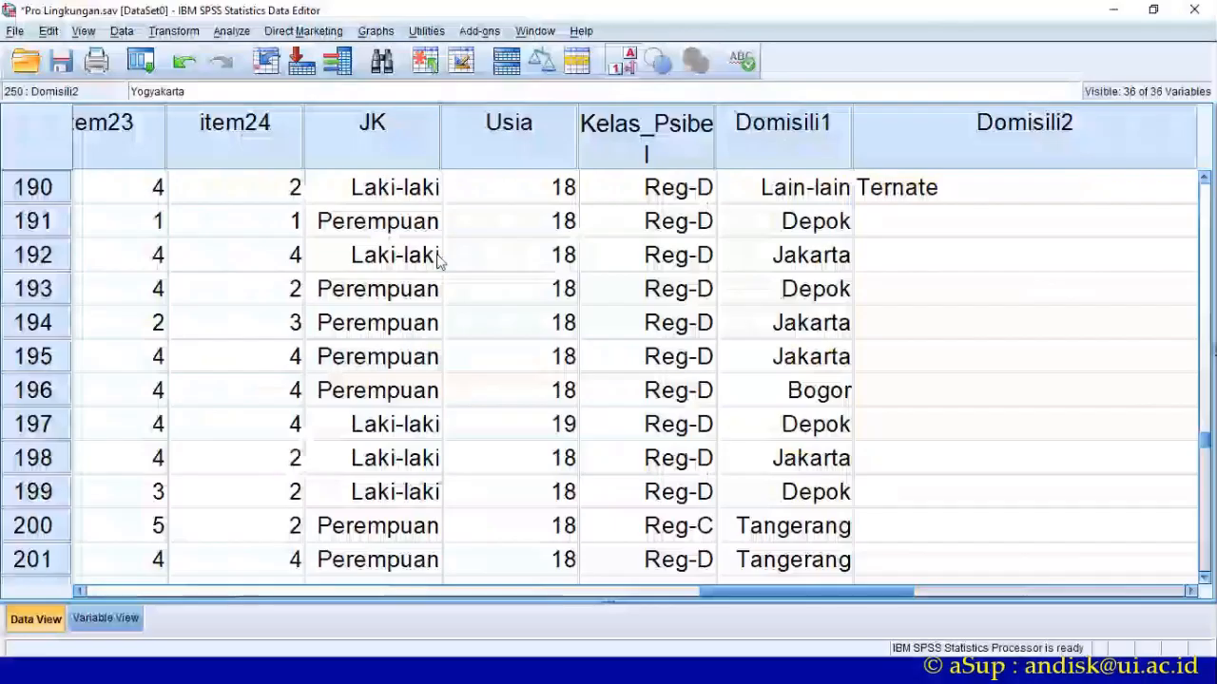
pyautogui.moveTo(796, 596); pyautogui.dragTo(928, 596)
pyautogui.click(581, 159)
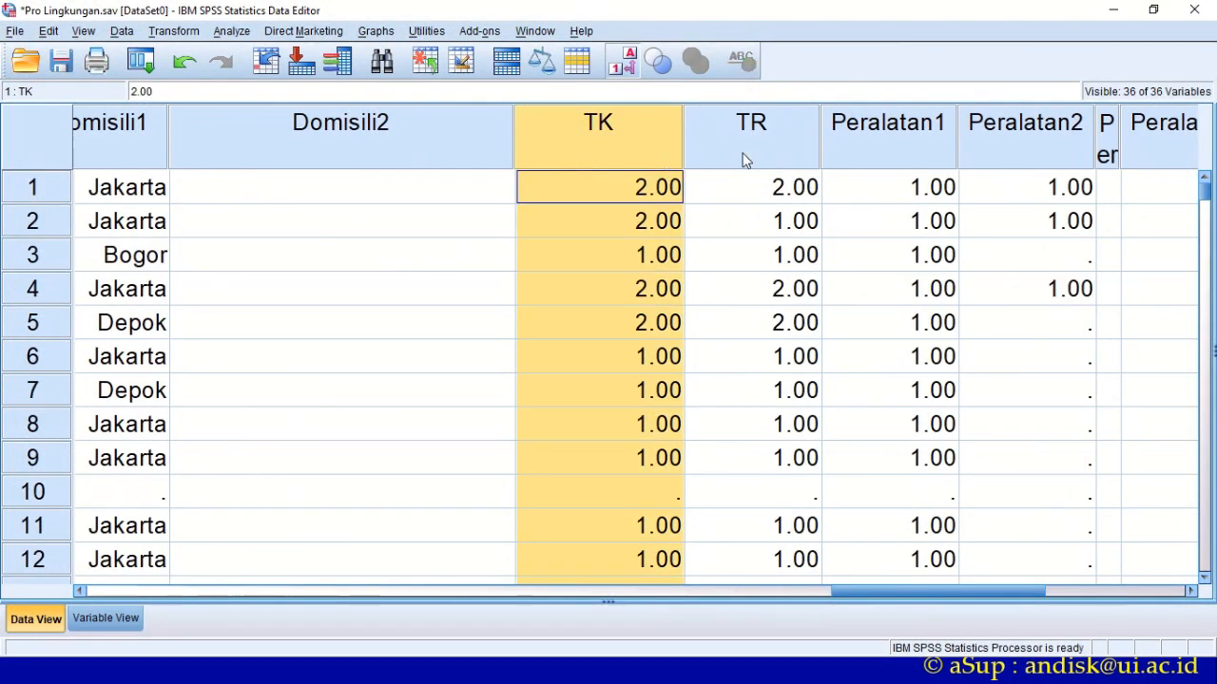
pyautogui.click(752, 152)
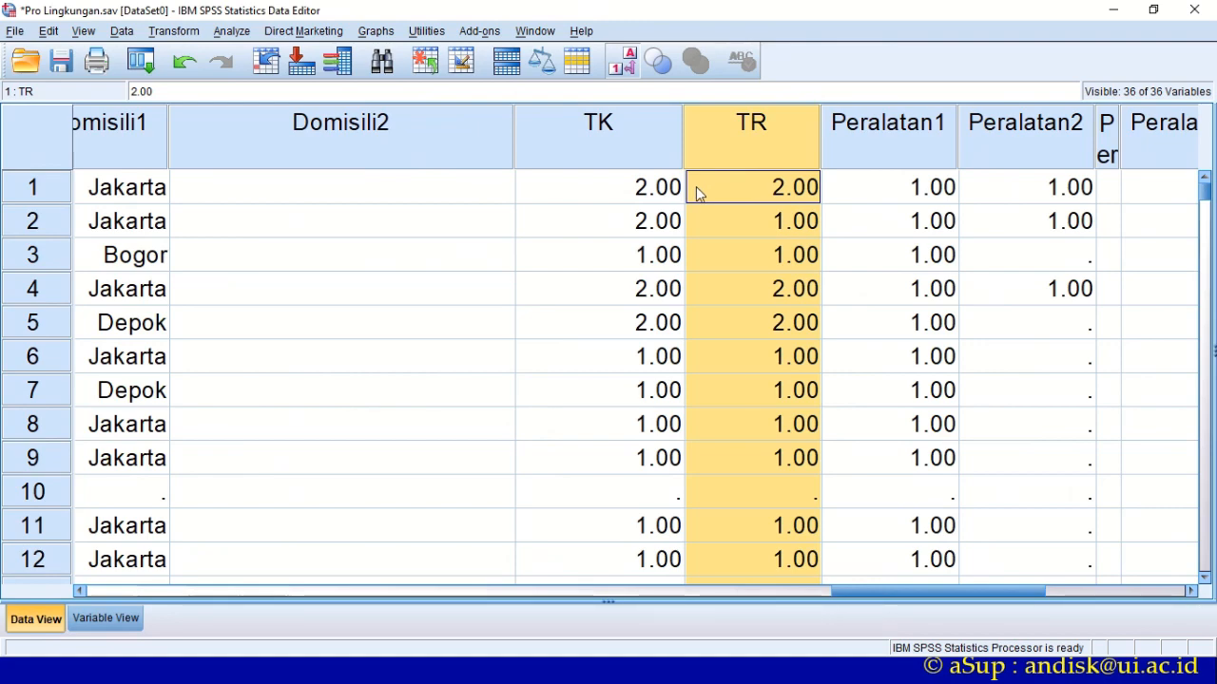
# - Switch to the Excel raw data workbook and check the coding of the Kampus and Rumah transport columns
pyautogui.hotkey('alt', 'Tab')
pyautogui.hotkey('alt', 'Tab')
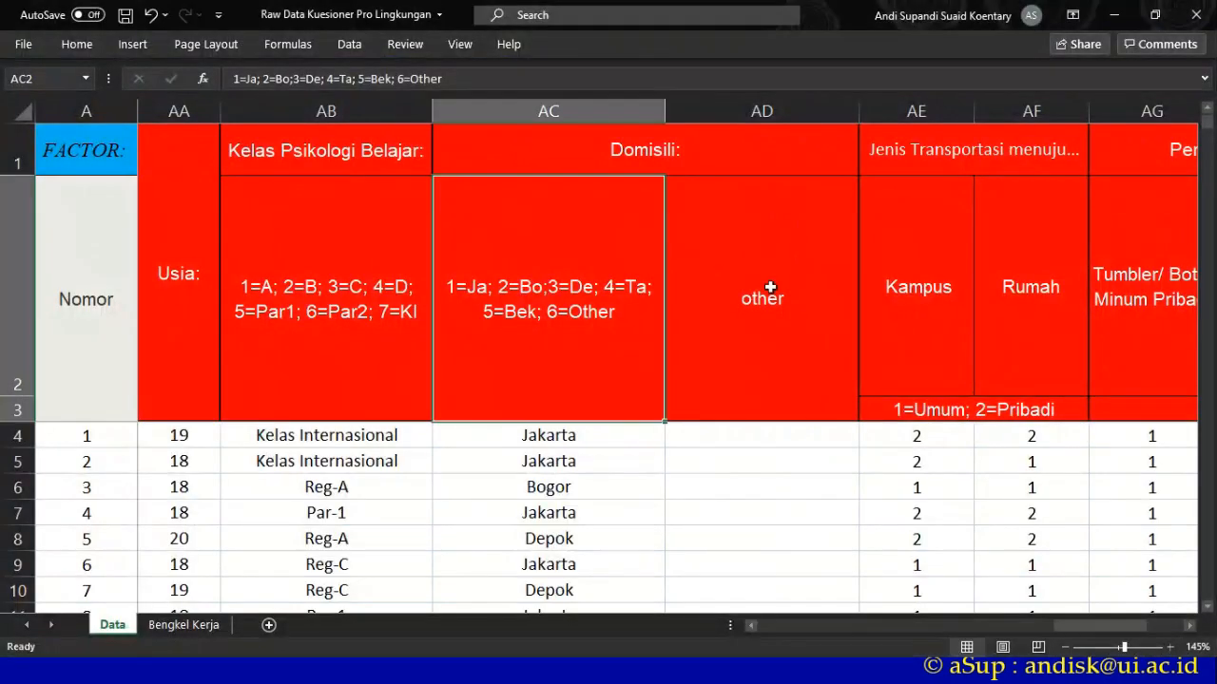
pyautogui.press('Right')
pyautogui.press('Right')
pyautogui.press('Right')
pyautogui.press('Right')
pyautogui.press('Right')
pyautogui.press('Right')
pyautogui.press('Right')
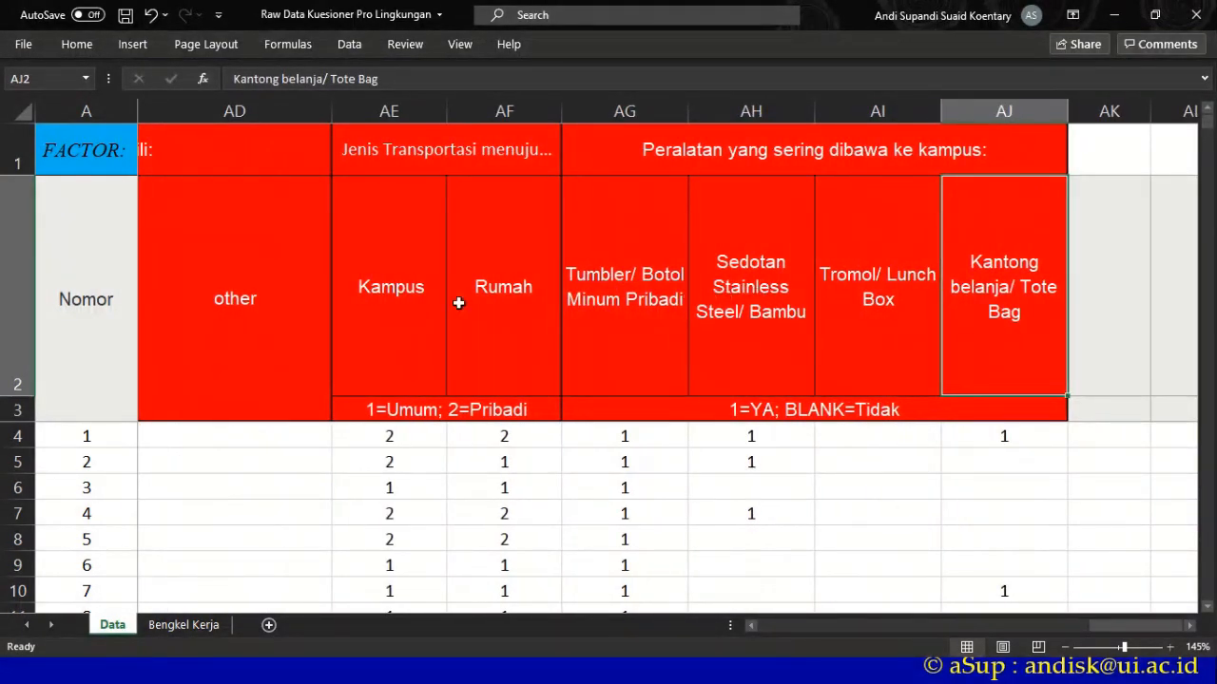
pyautogui.click(386, 228)
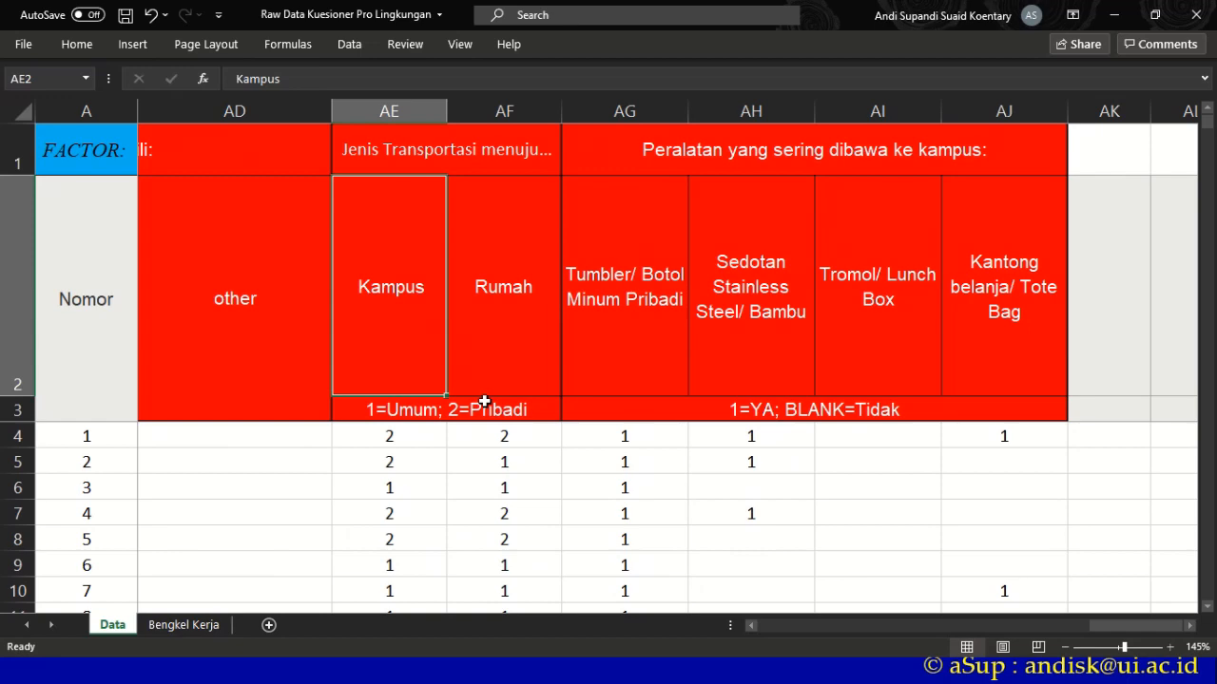
# - Switch to SPSS and add the value label 1 = "Transportasi Umum" to the TK variable
pyautogui.hotkey('alt', 'Tab')
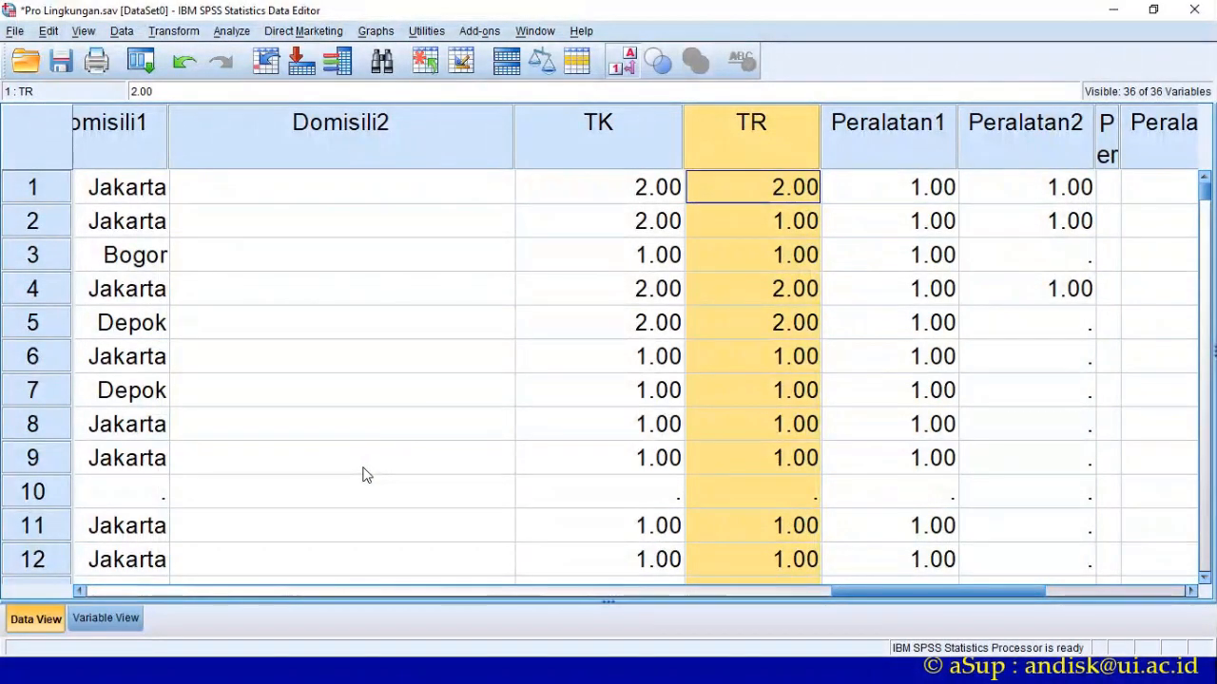
pyautogui.click(132, 615)
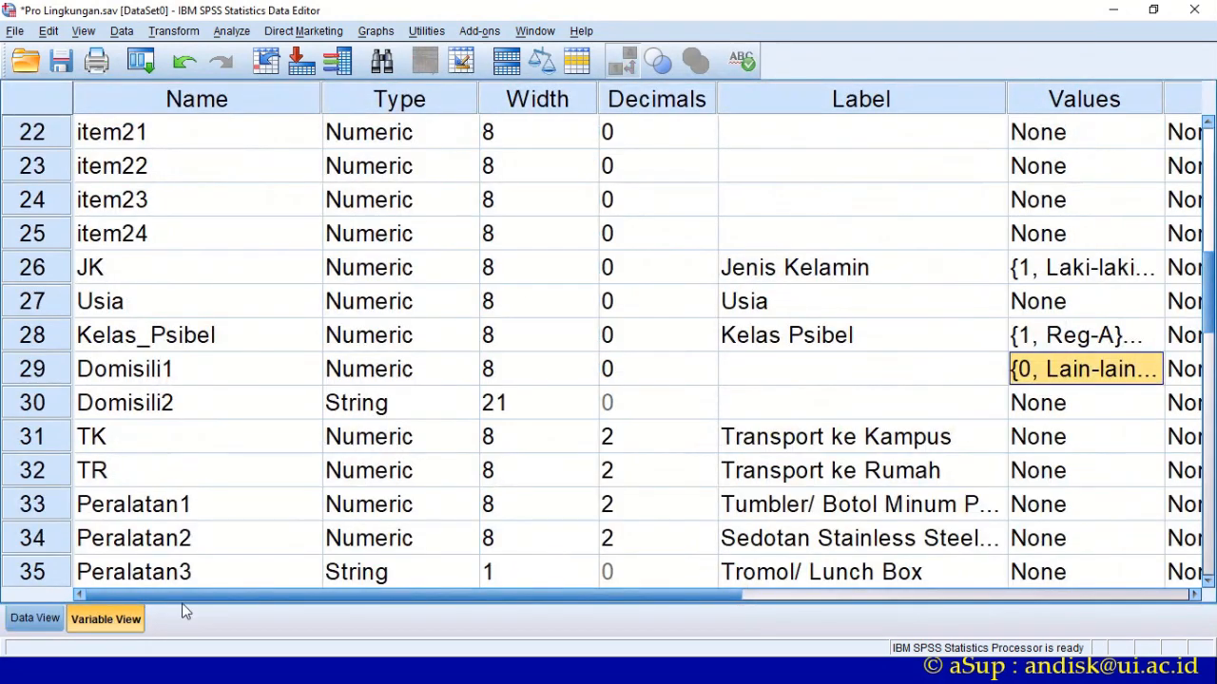
pyautogui.click(1139, 445)
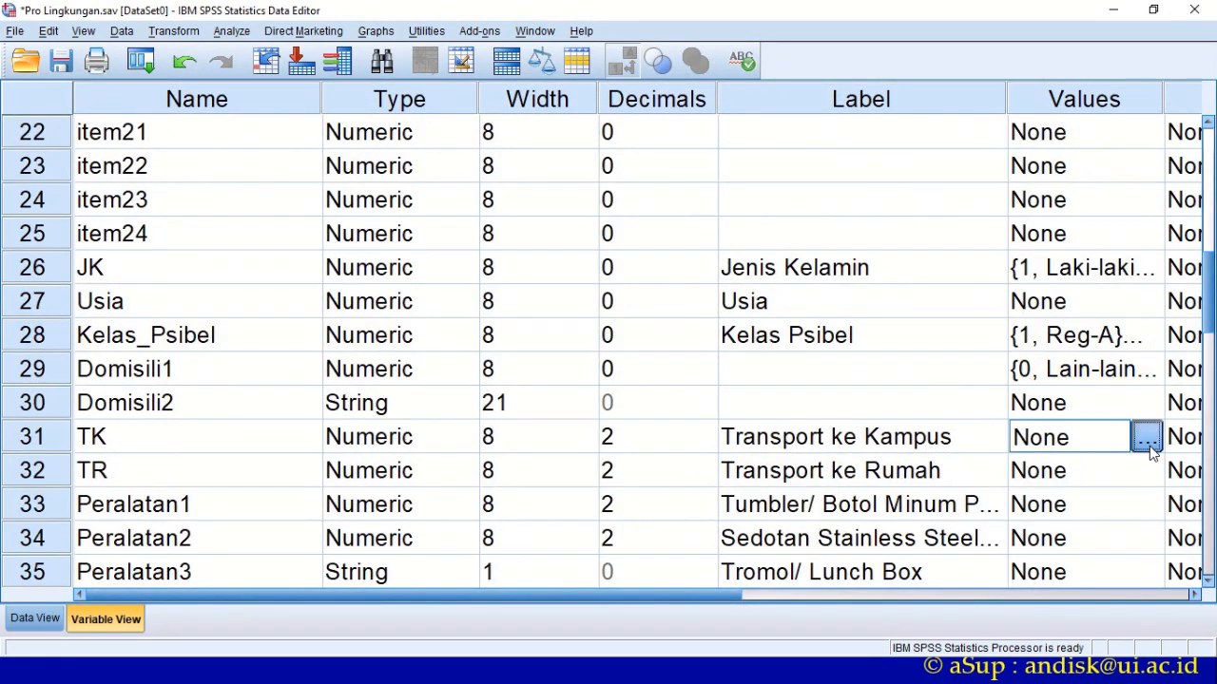
pyautogui.click(1148, 436)
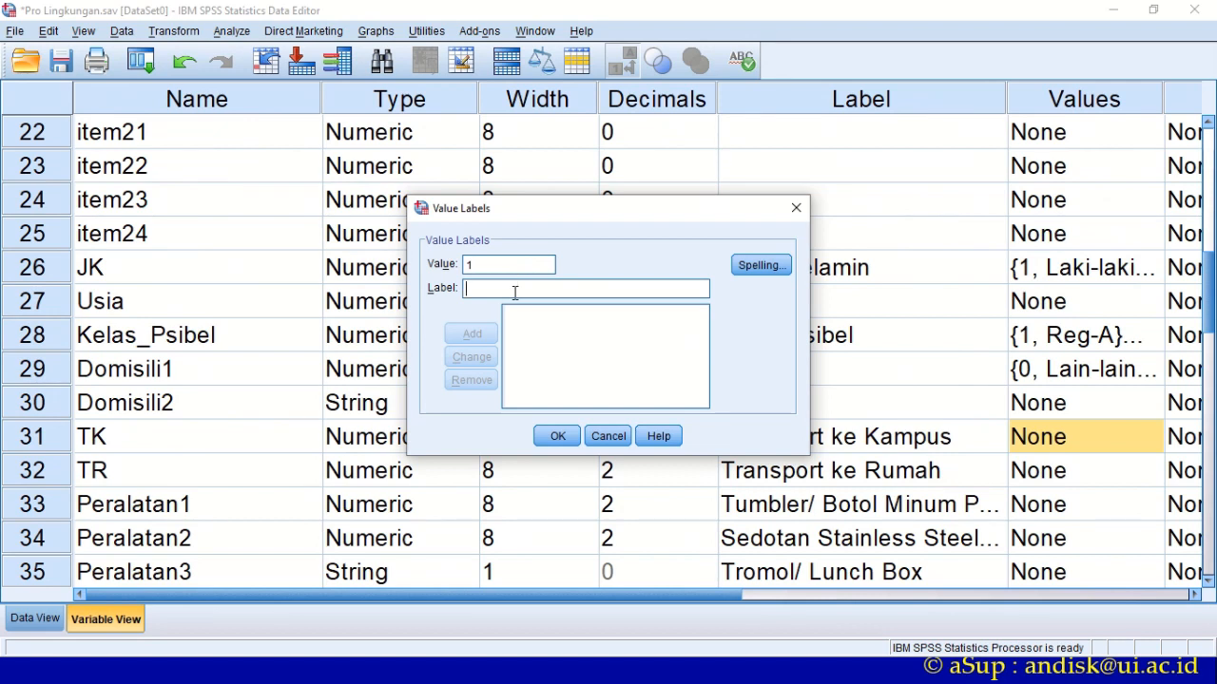
pyautogui.write('Tra')
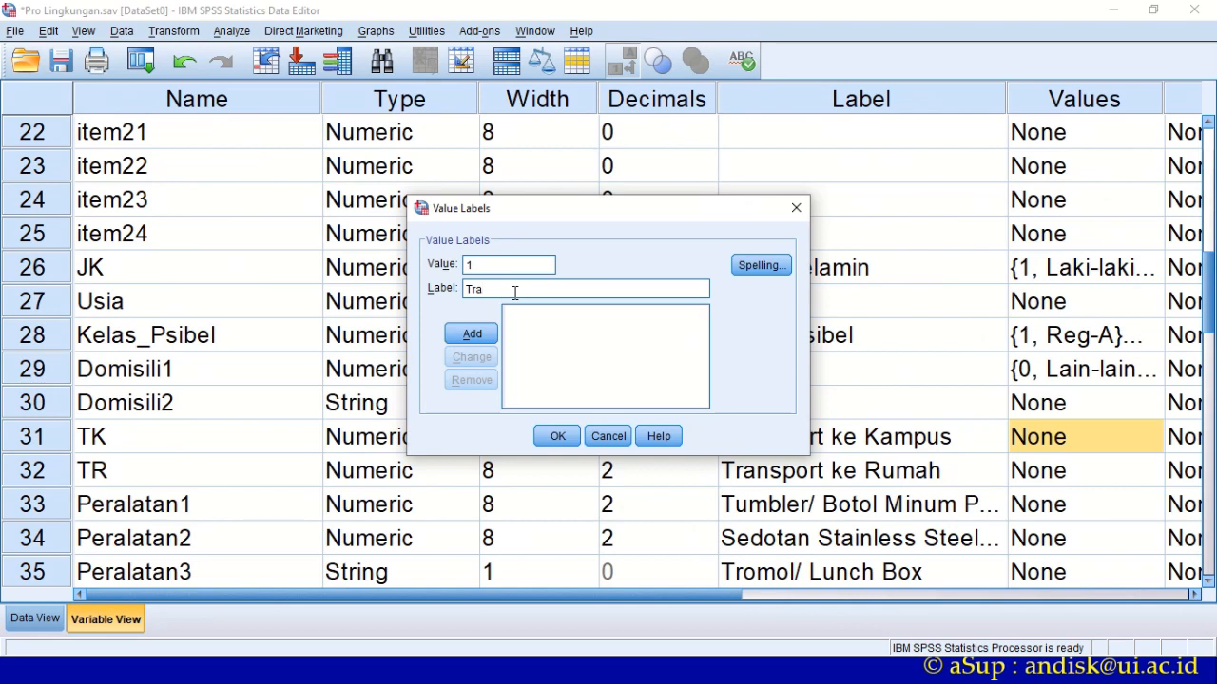
pyautogui.write('nsportasi Umum')
pyautogui.click(475, 334)
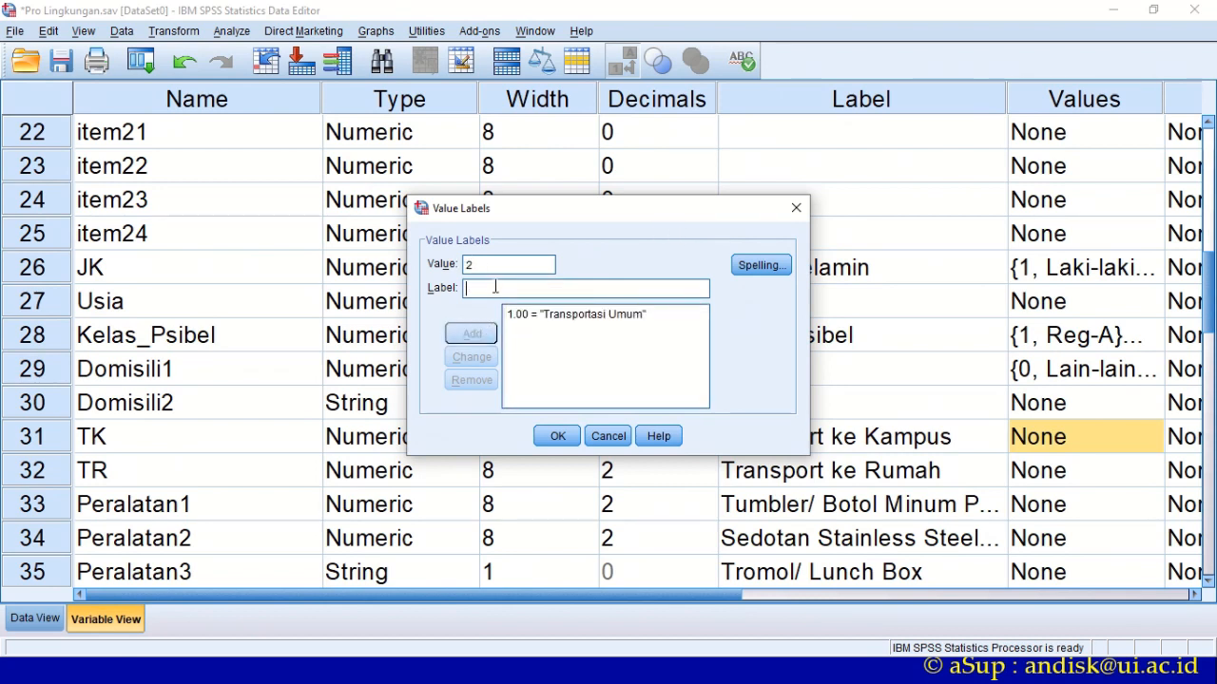
# - Add the value label 2 = "Transportasi Pribadi" to TK and apply the value labels
pyautogui.write('T')
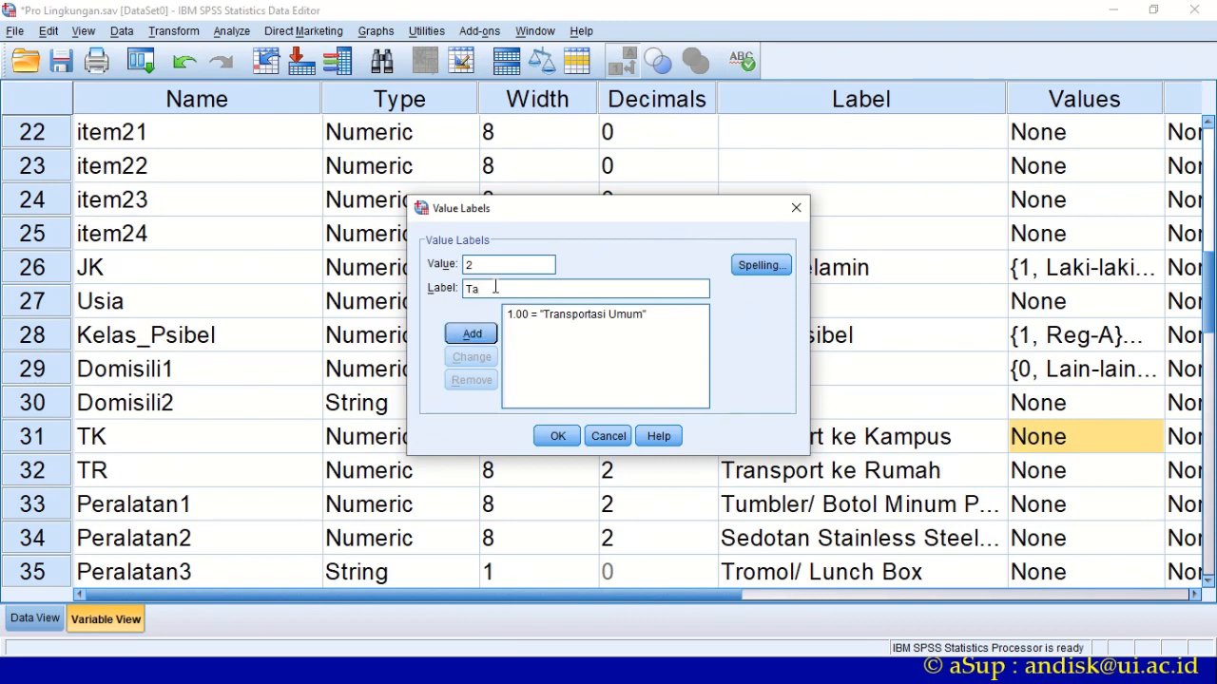
pyautogui.write('a')
pyautogui.press('BackSpace')
pyautogui.write('ransportasi Pr')
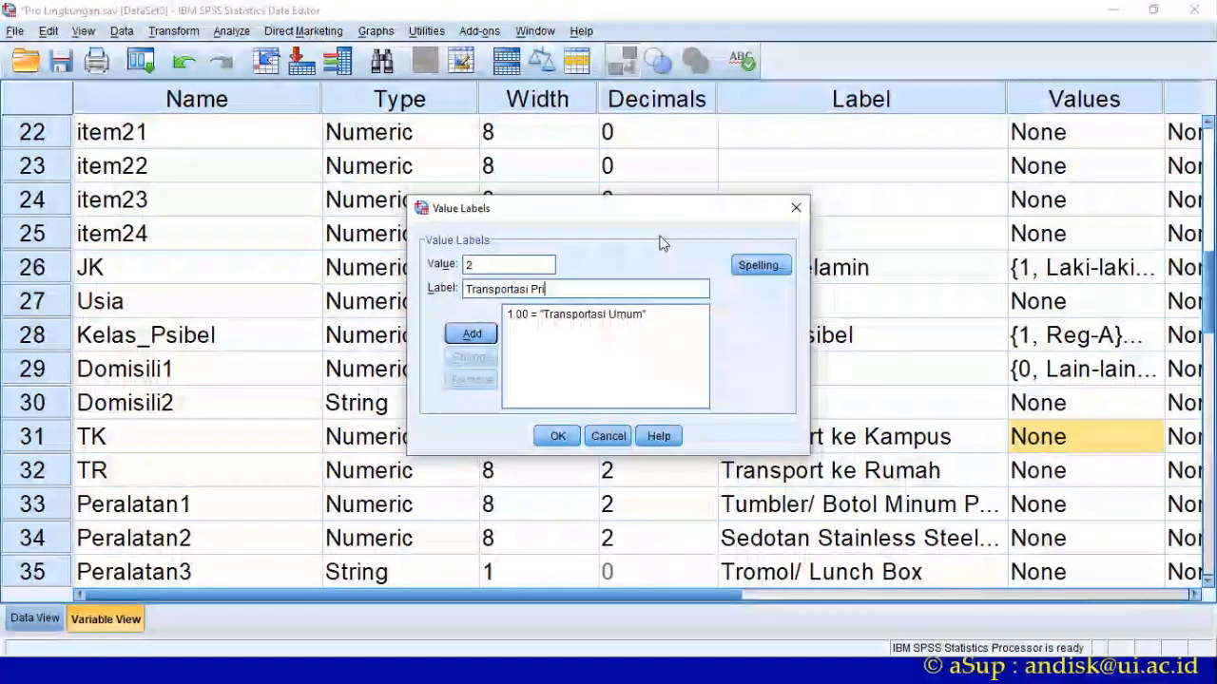
pyautogui.write('ibadi')
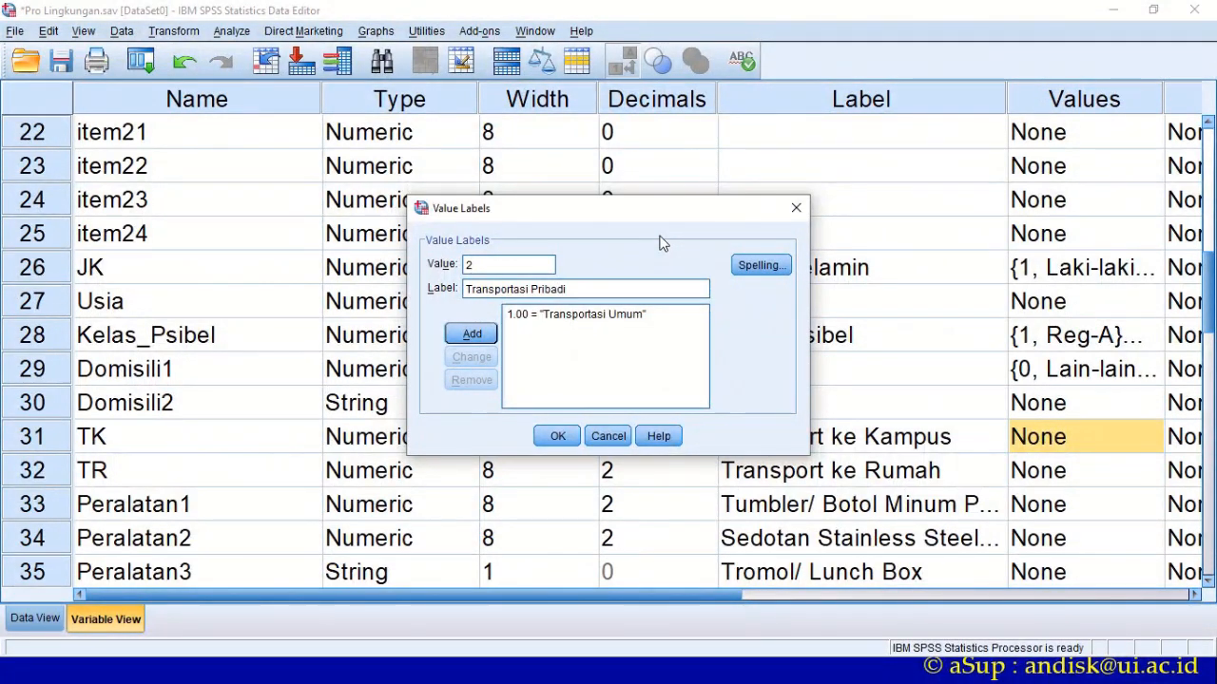
pyautogui.click(471, 339)
pyautogui.click(557, 436)
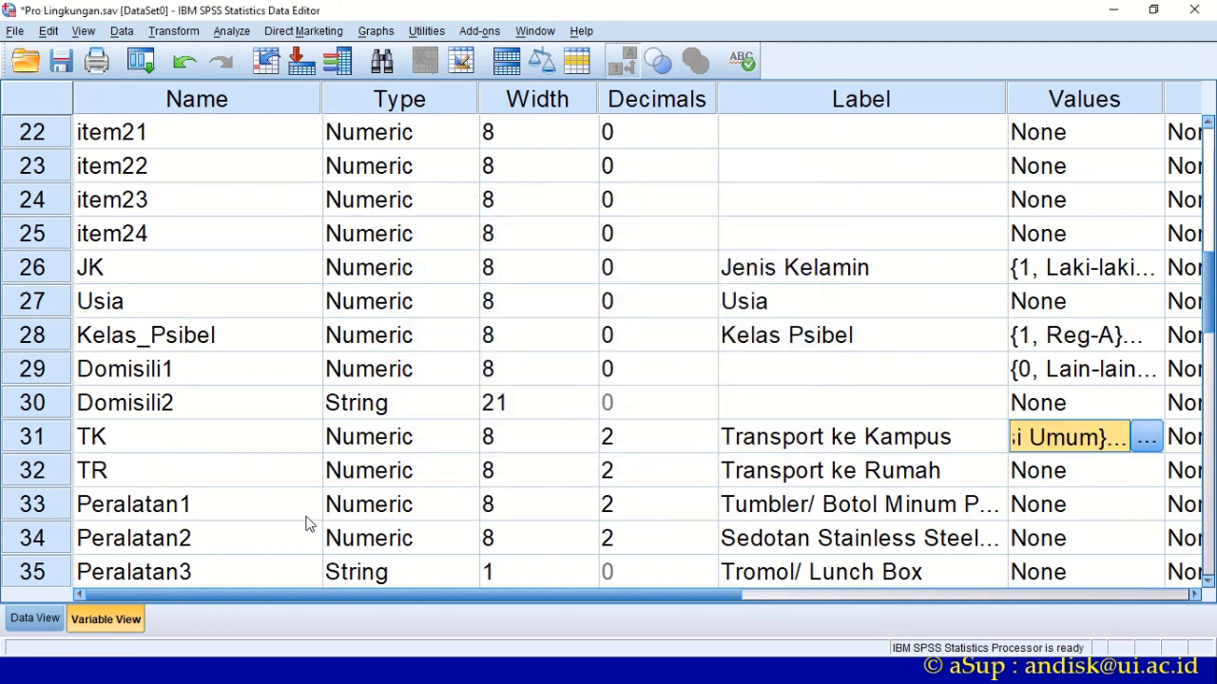
# - Copy the value labels of TK to the TR variable
pyautogui.click(37, 468)
pyautogui.click(36, 437)
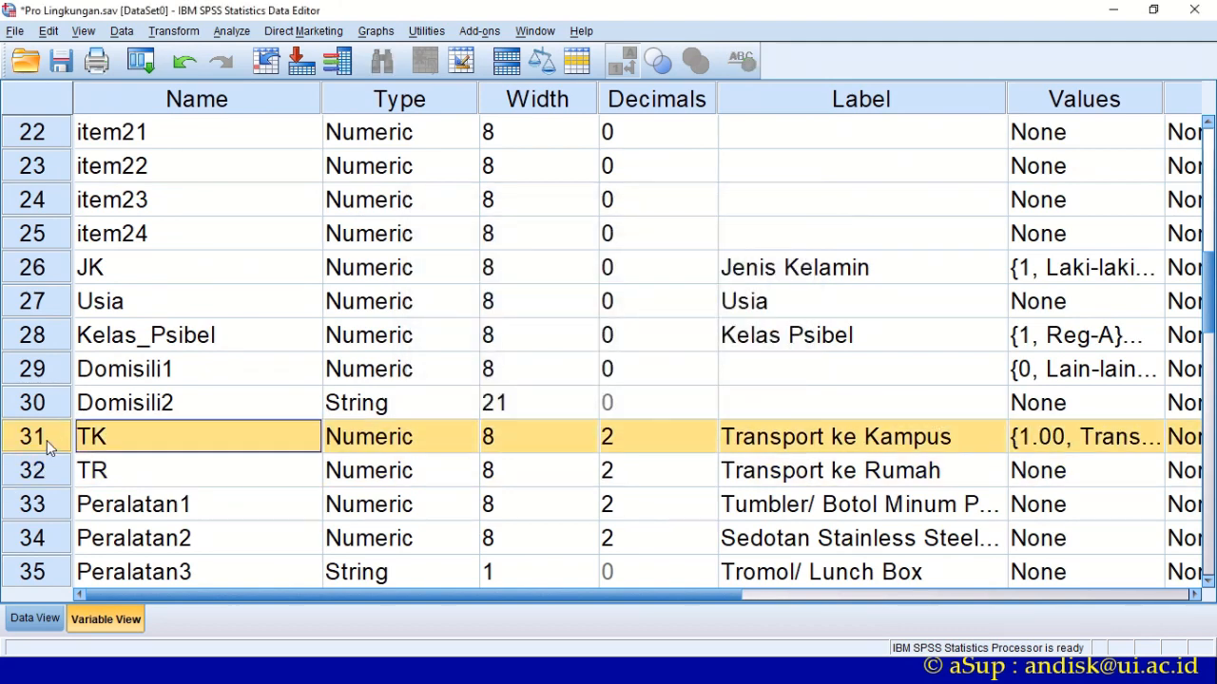
pyautogui.click(1141, 504)
pyautogui.click(1114, 440)
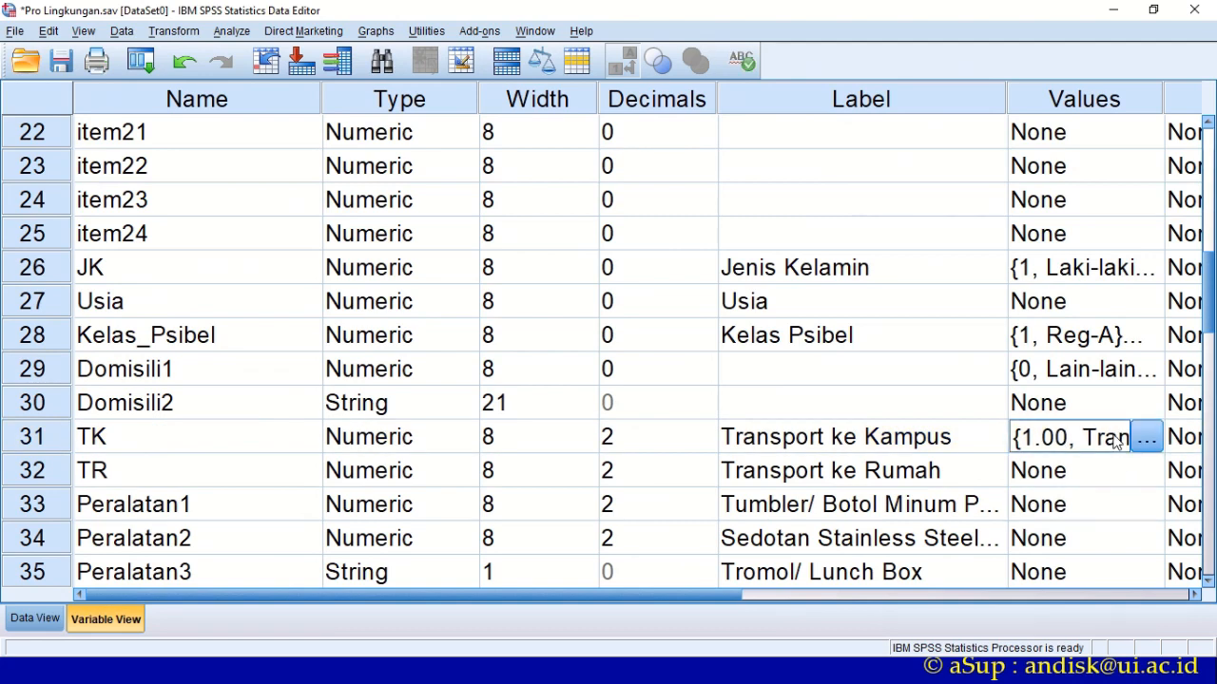
pyautogui.hotkey('ctrl', 'c')
pyautogui.click(1064, 470)
pyautogui.hotkey('ctrl', 'v')
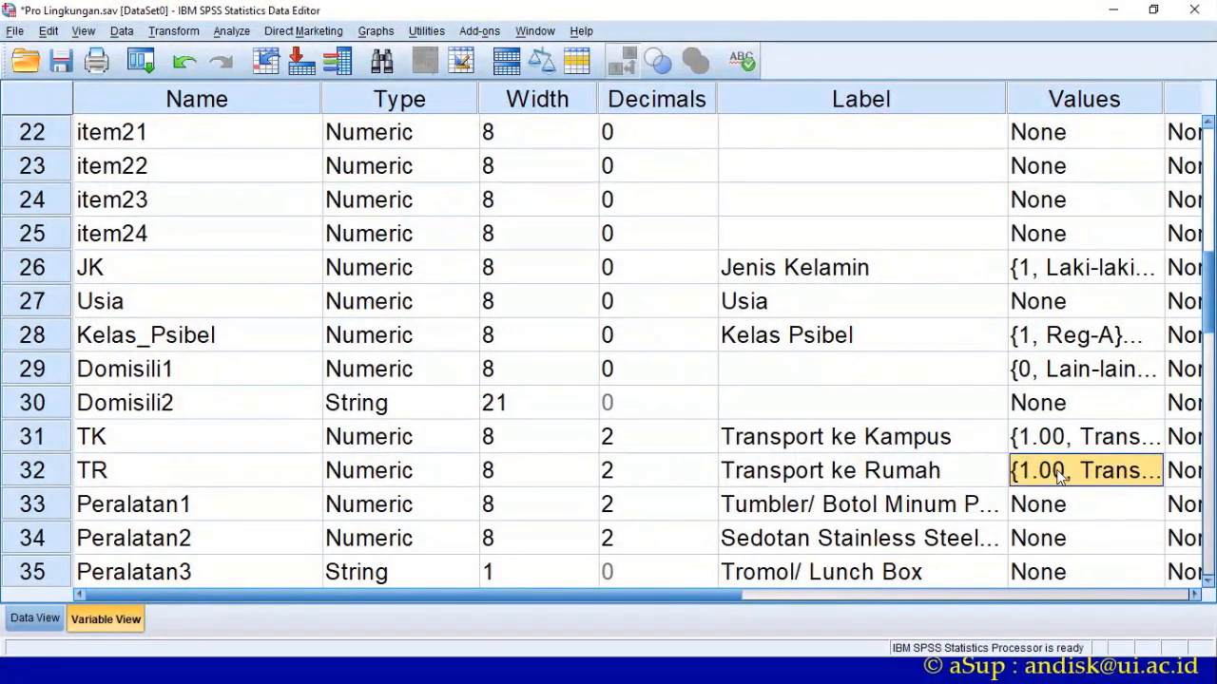
# - Set the number of decimals to 0 for the TK and TR variables
pyautogui.click(711, 445)
pyautogui.click(709, 443)
pyautogui.click(709, 443)
pyautogui.click(712, 475)
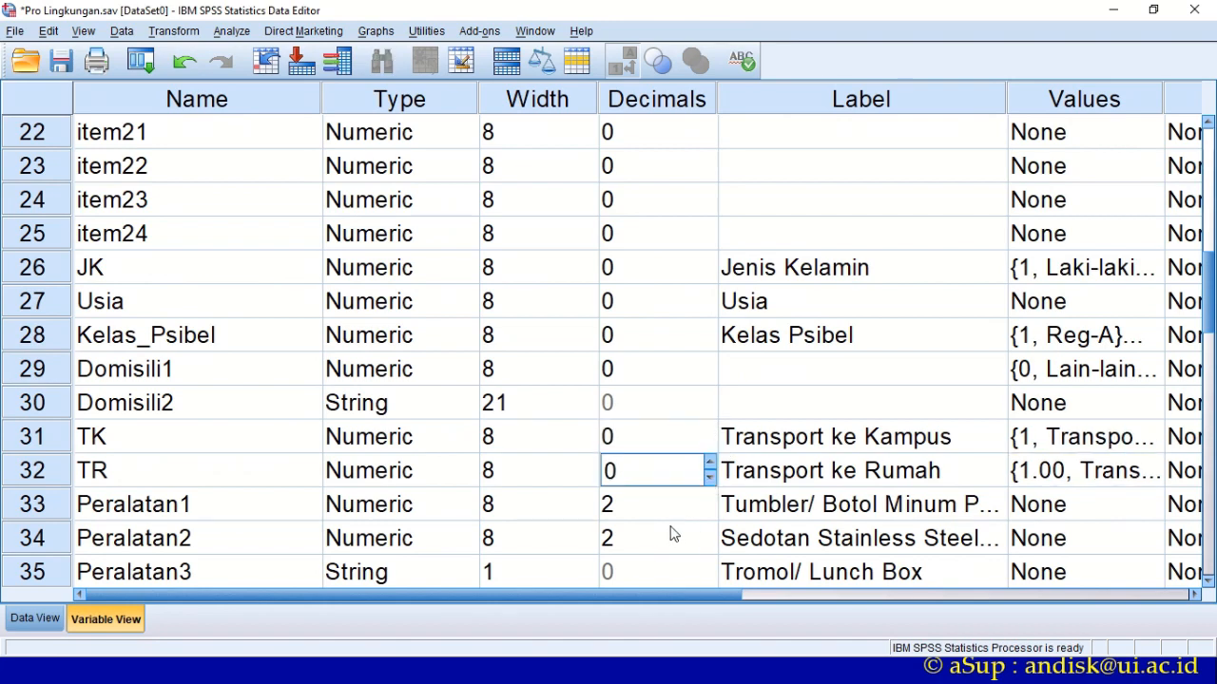
# - Switch to the Excel workbook, check the equipment columns' coding, and select all Kampus and Rumah transport responses down to respondent 255
pyautogui.scroll(-1, 669, 534)
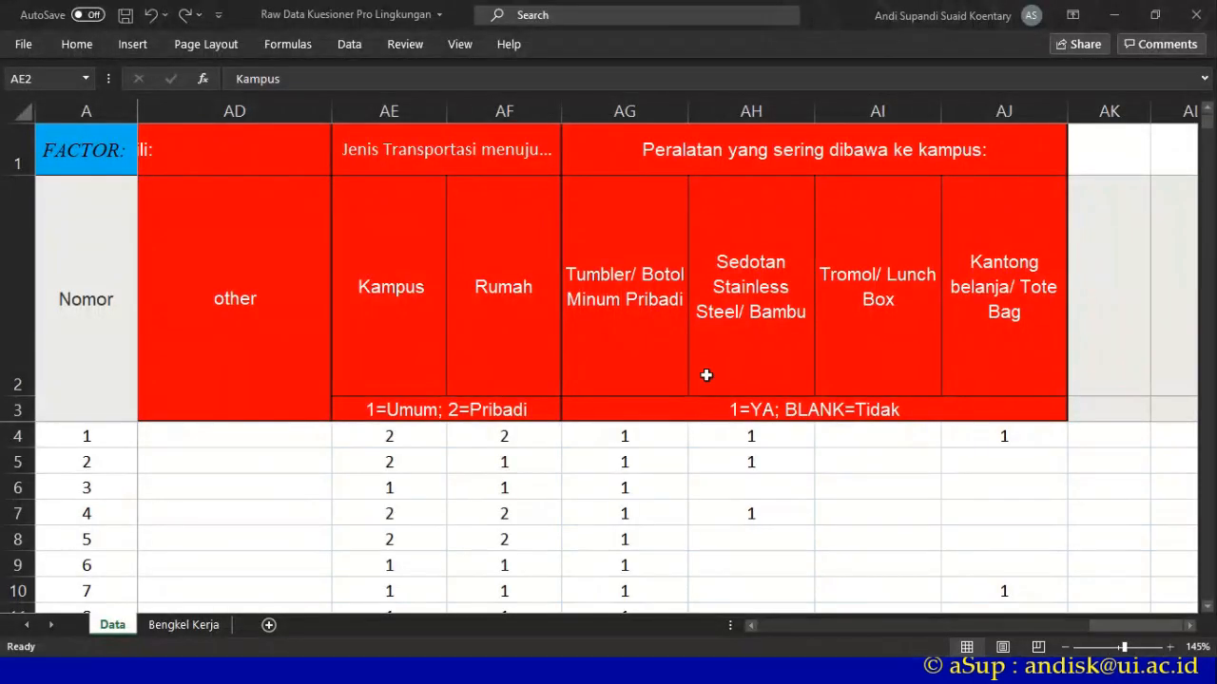
pyautogui.click(789, 415)
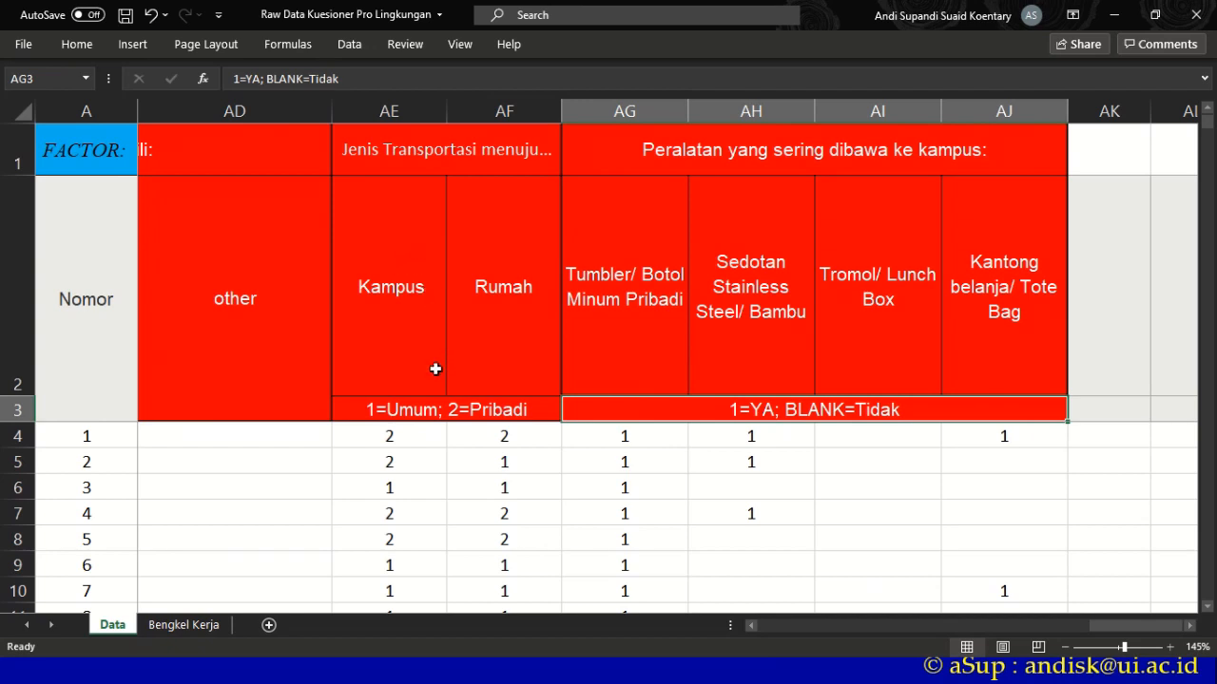
pyautogui.moveTo(394, 436); pyautogui.dragTo(469, 464)
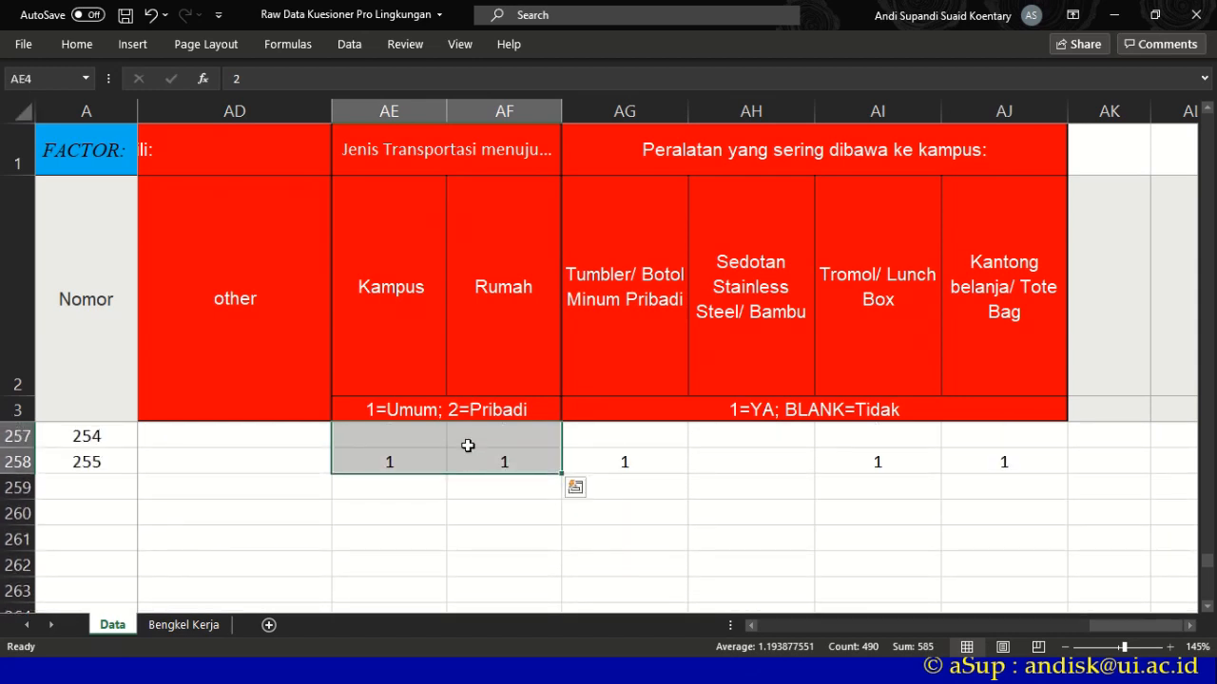
# - Replace every 1 in the selected Kampus and Rumah transport responses with "Transportasi Umum"
pyautogui.hotkey('ctrl', 'h')
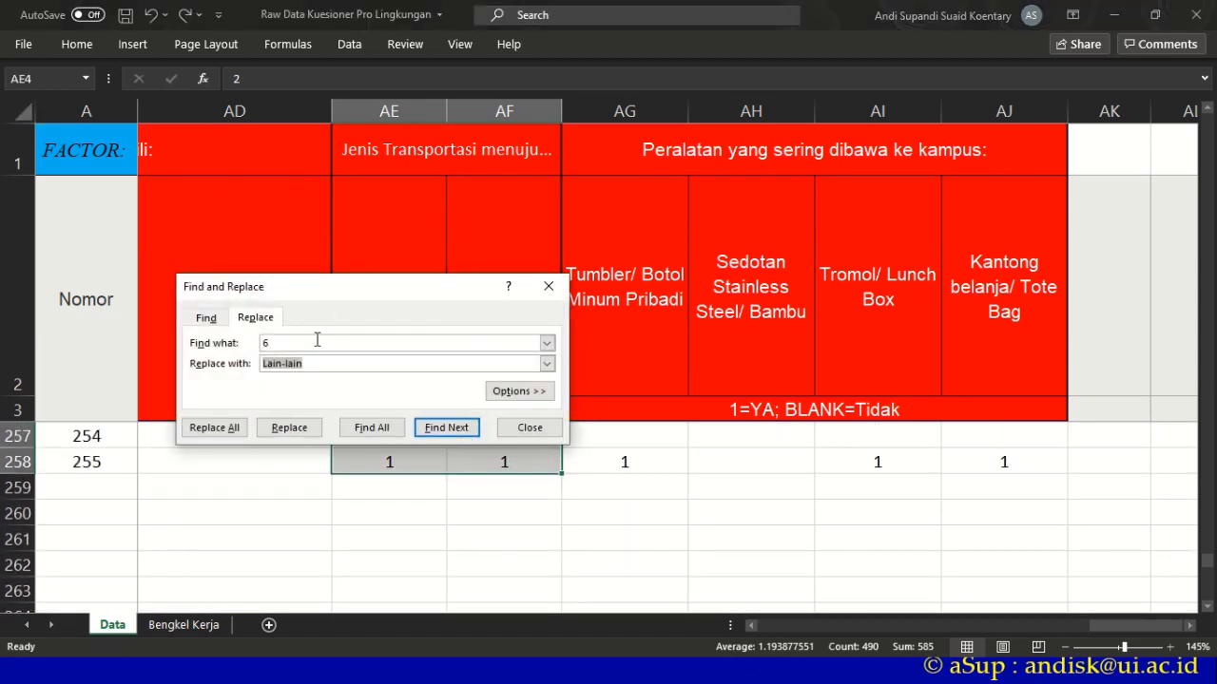
pyautogui.click(267, 342)
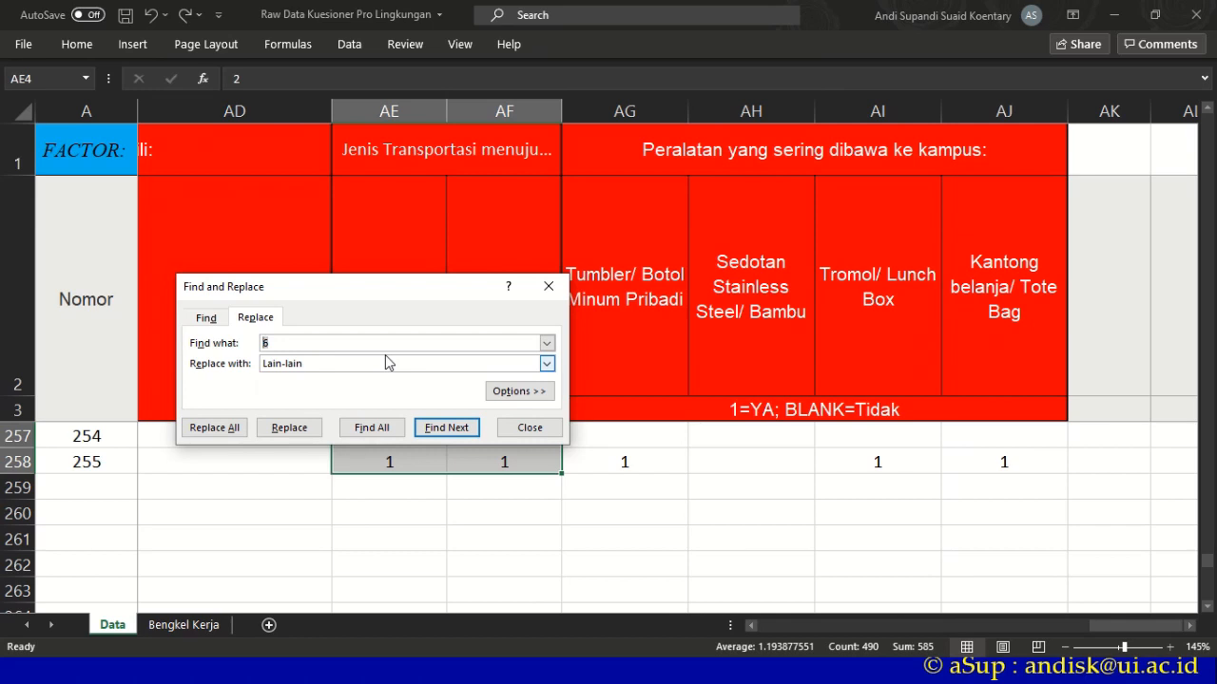
pyautogui.moveTo(379, 290); pyautogui.dragTo(777, 315)
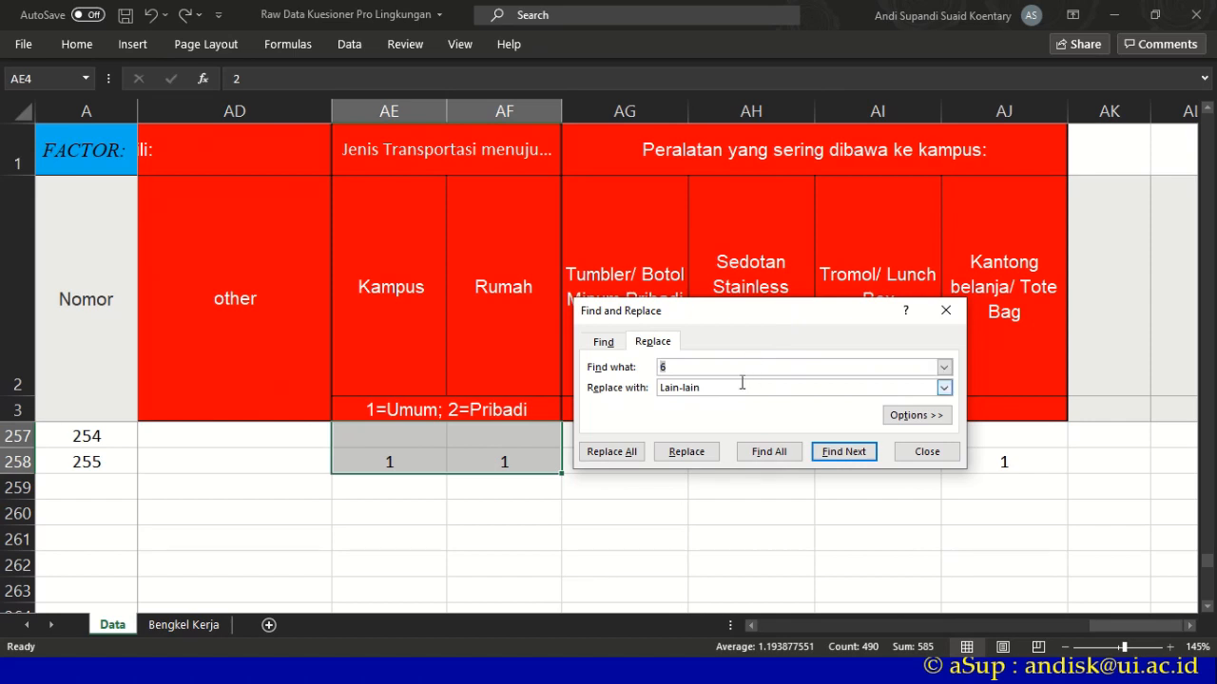
pyautogui.press('Tab')
pyautogui.write('Tra')
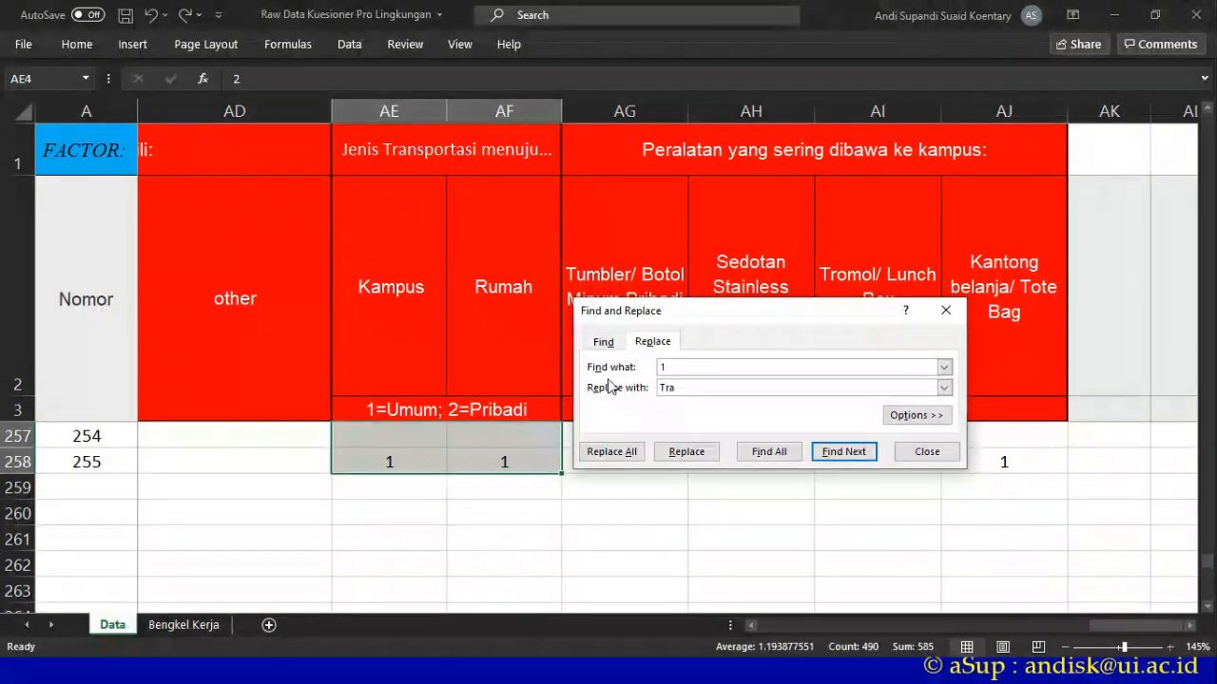
pyautogui.write('nsportasi Umum')
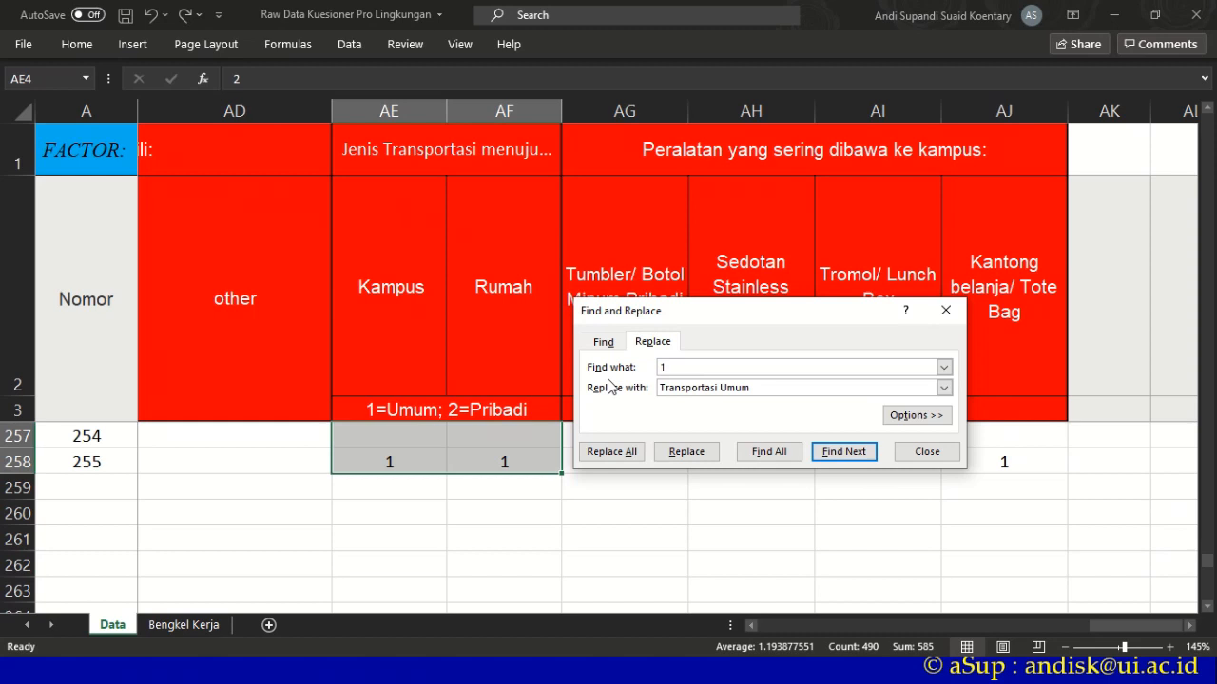
pyautogui.click(611, 451)
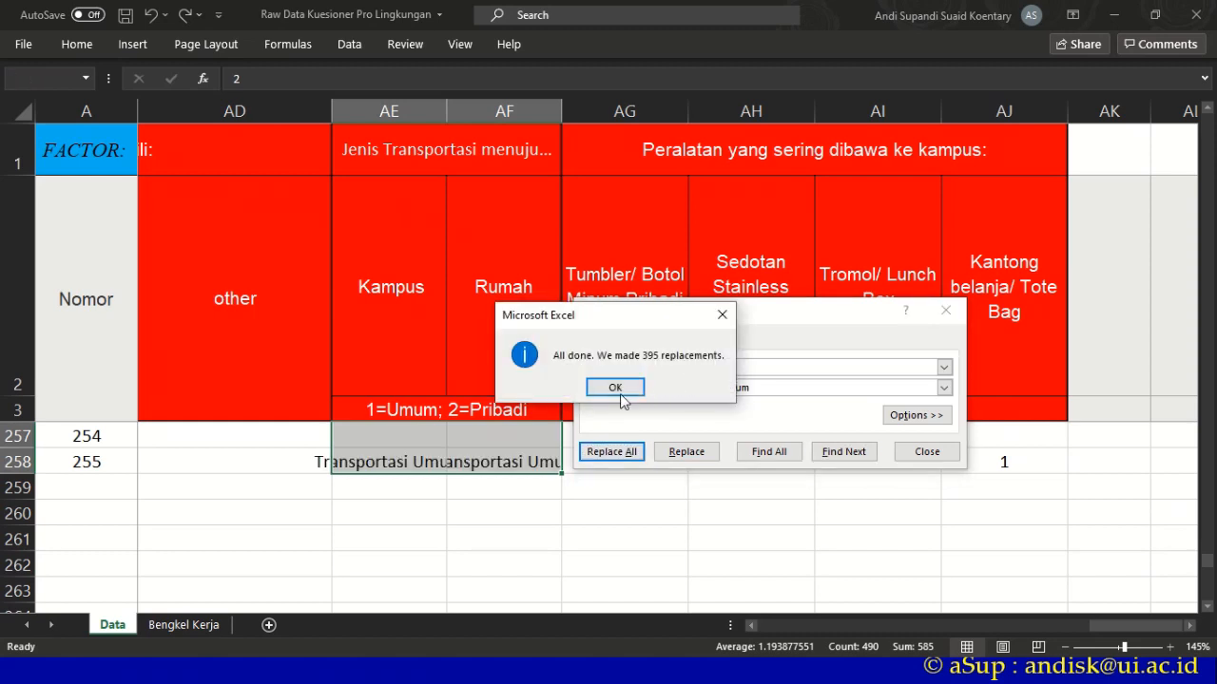
pyautogui.click(612, 390)
# - Replace every 2 in the selected transport responses with "Transportasi Pribadi" and close Find and Replace
pyautogui.click(690, 367)
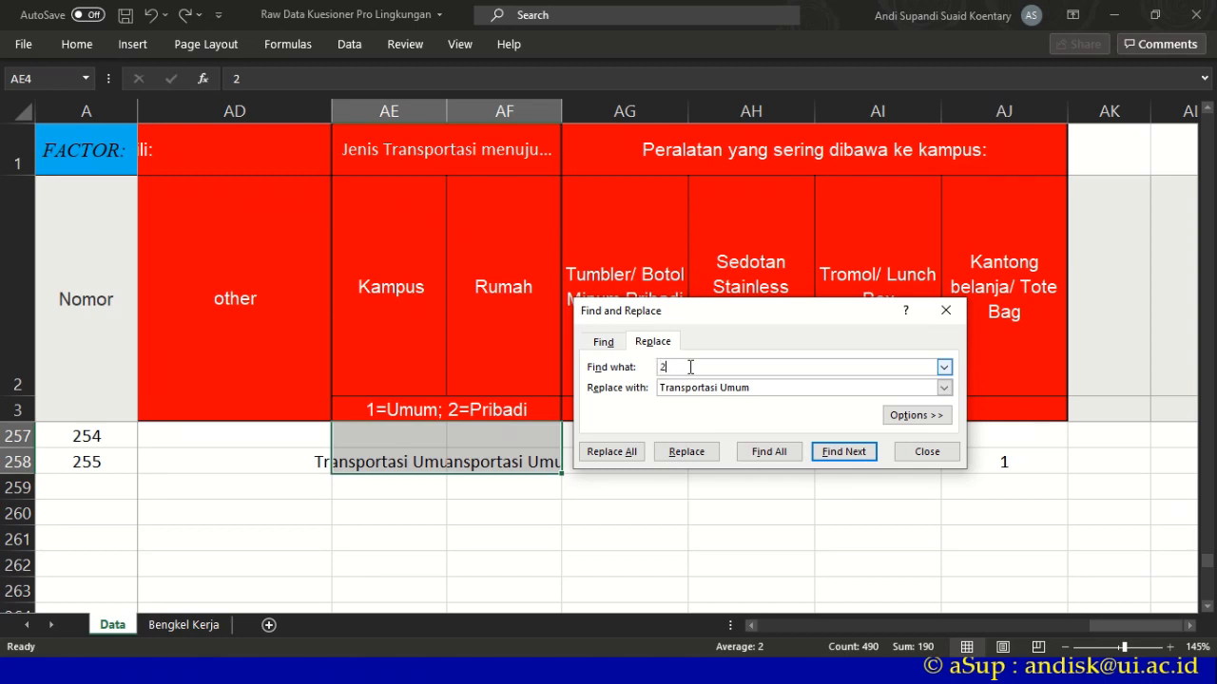
pyautogui.click(760, 388)
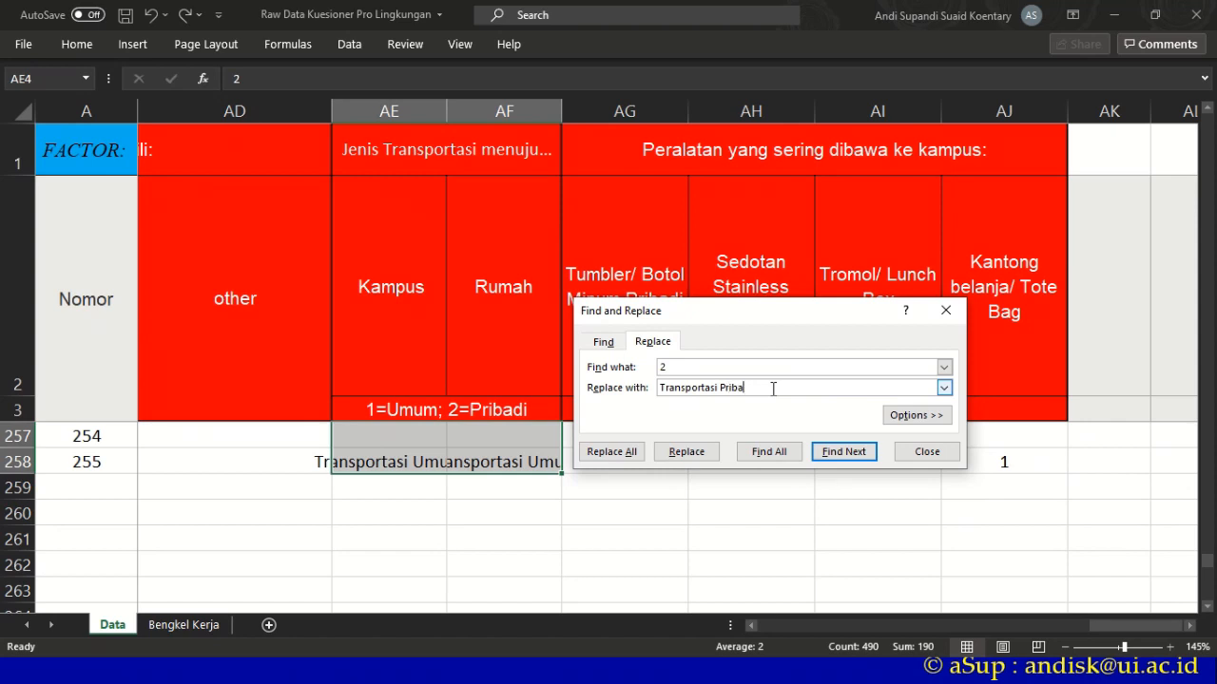
pyautogui.click(626, 452)
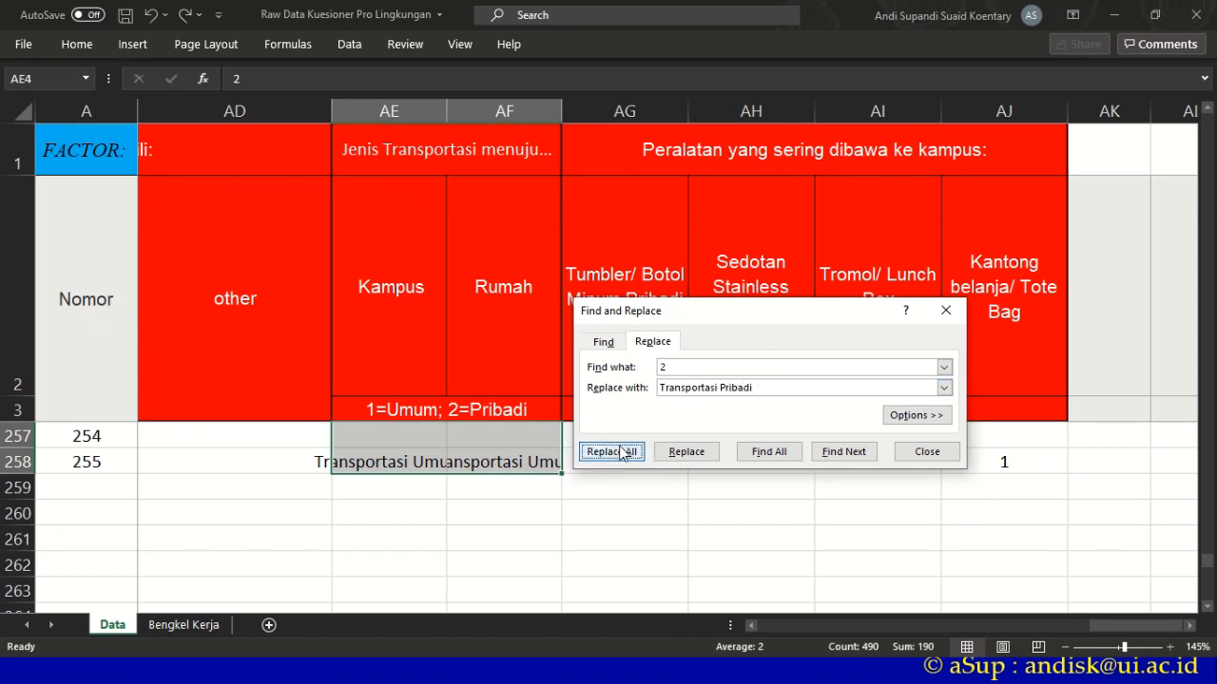
pyautogui.click(636, 386)
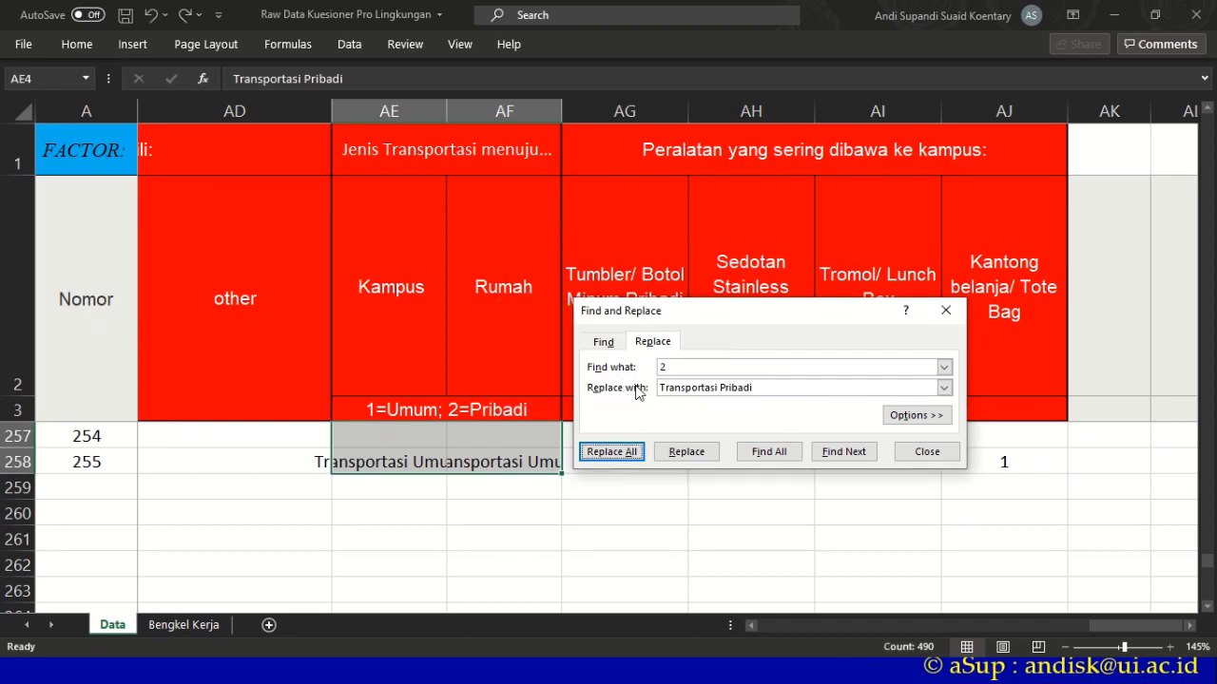
pyautogui.click(927, 452)
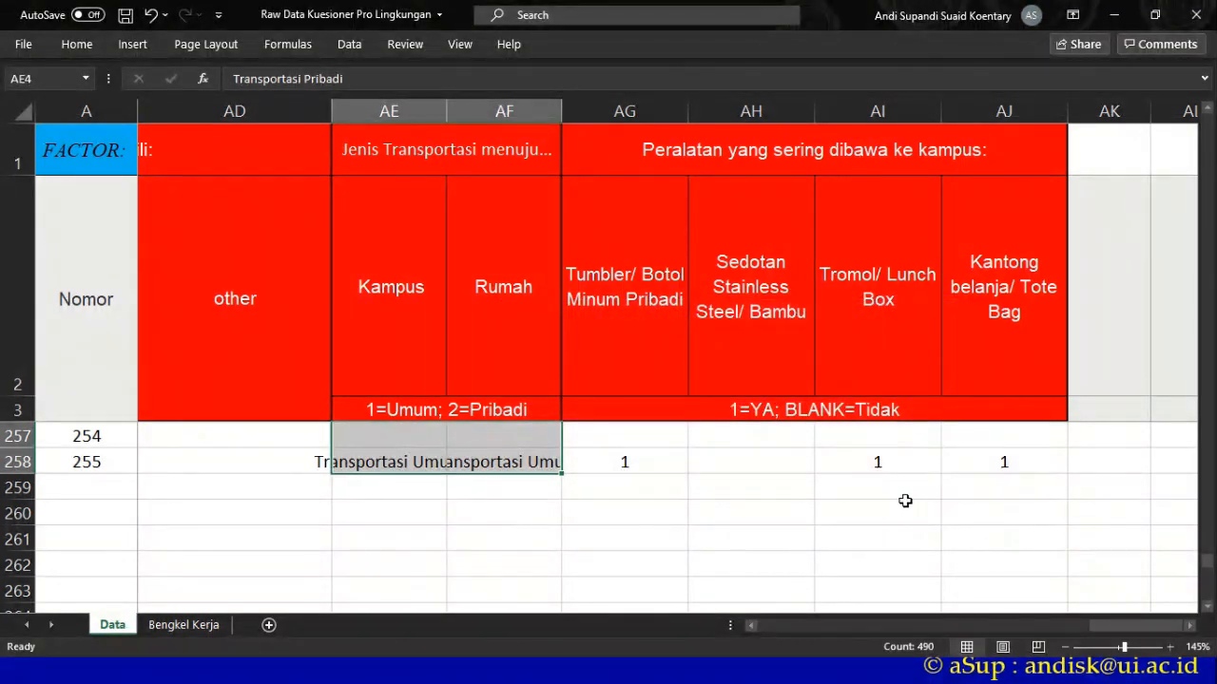
# - Select all responses in the four equipment columns up to respondent 1 and replace every 1 with "Ya"
pyautogui.click(819, 340)
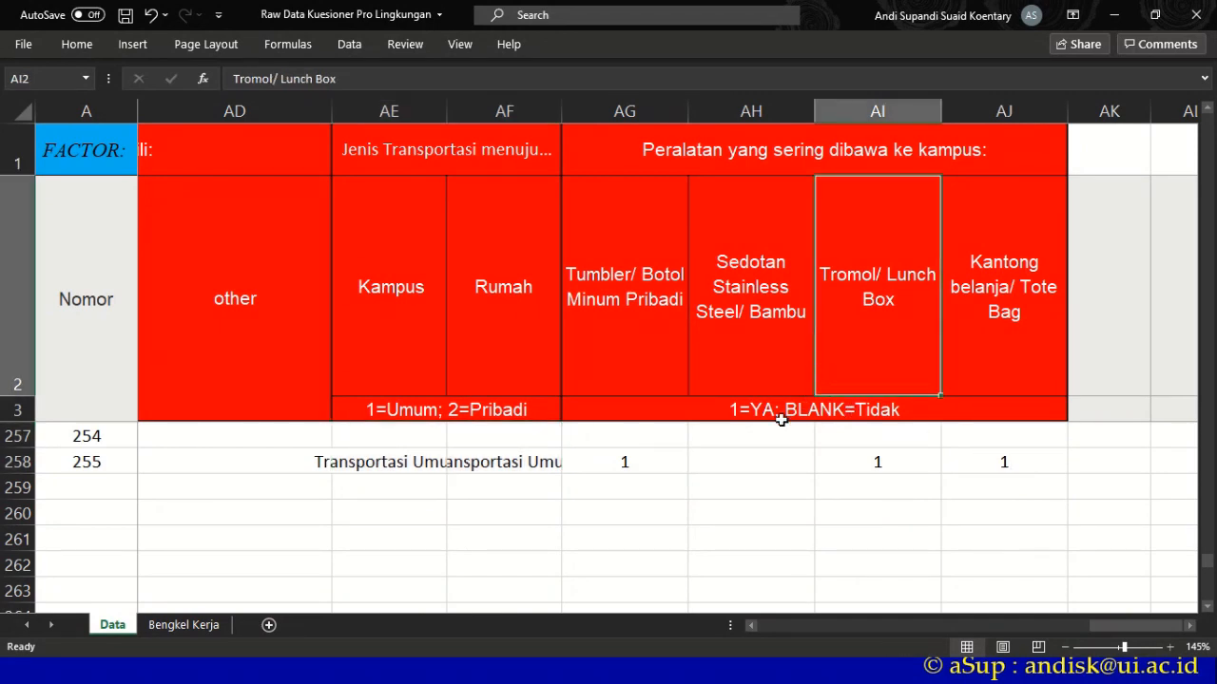
pyautogui.click(737, 414)
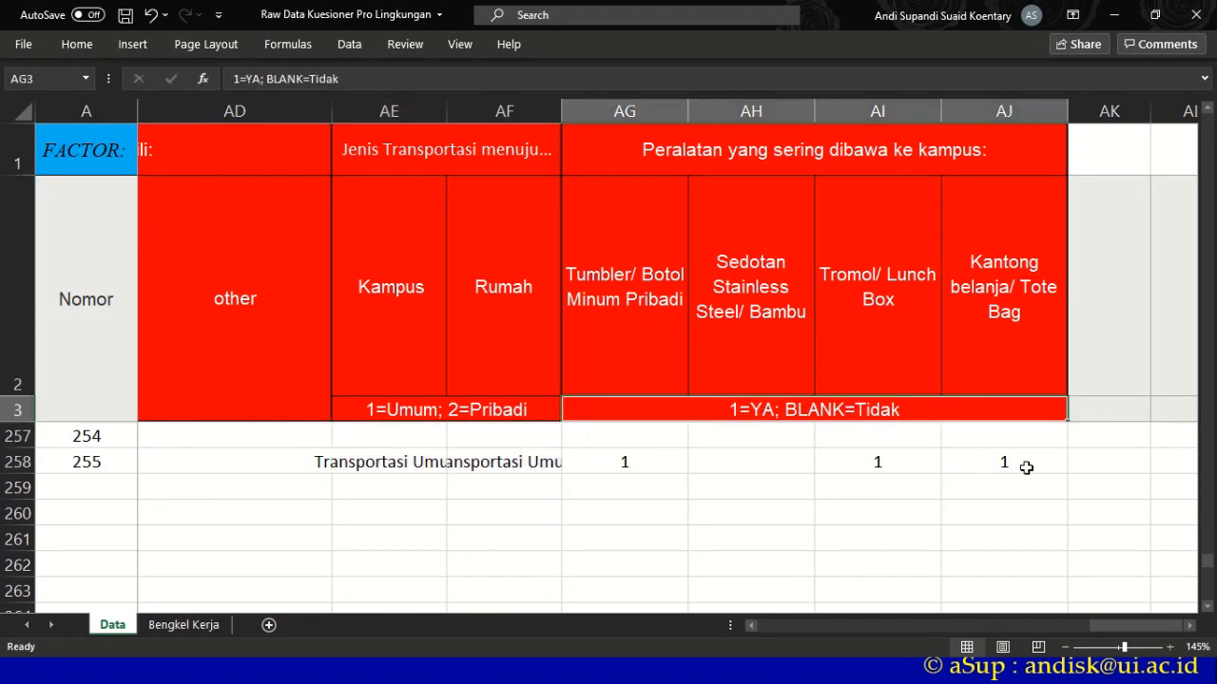
pyautogui.moveTo(1009, 463); pyautogui.dragTo(649, 435)
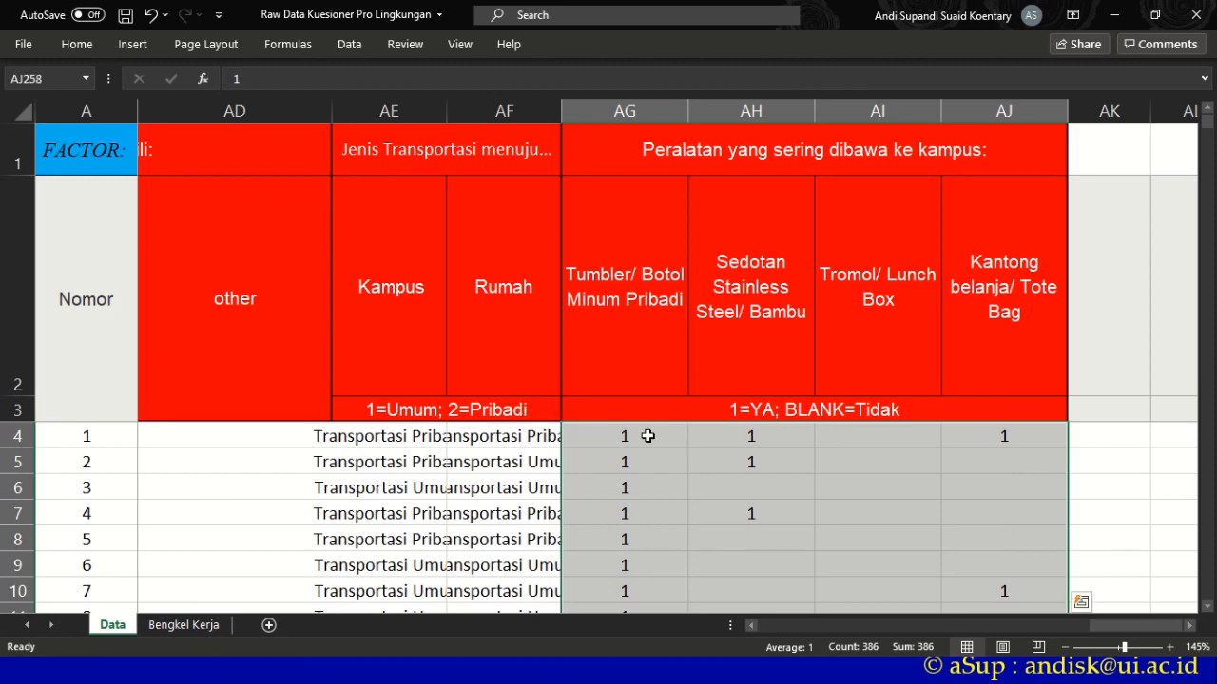
pyautogui.hotkey('ctrl', 'h')
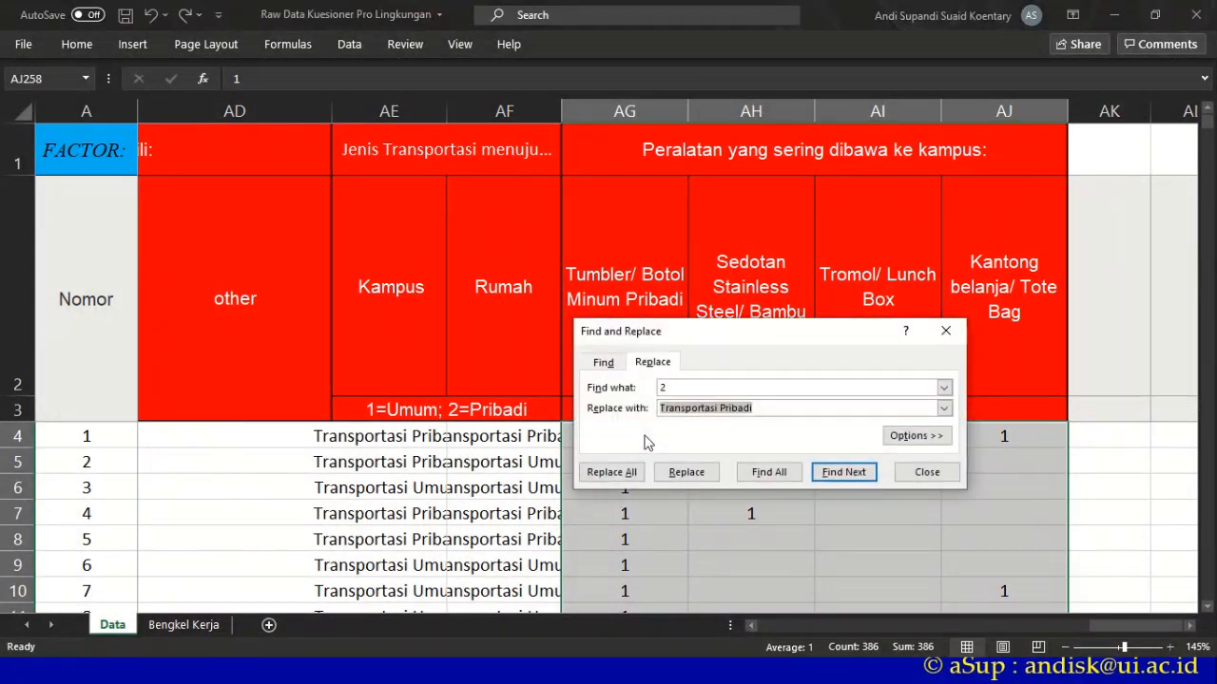
pyautogui.doubleClick(699, 388)
pyautogui.write('1')
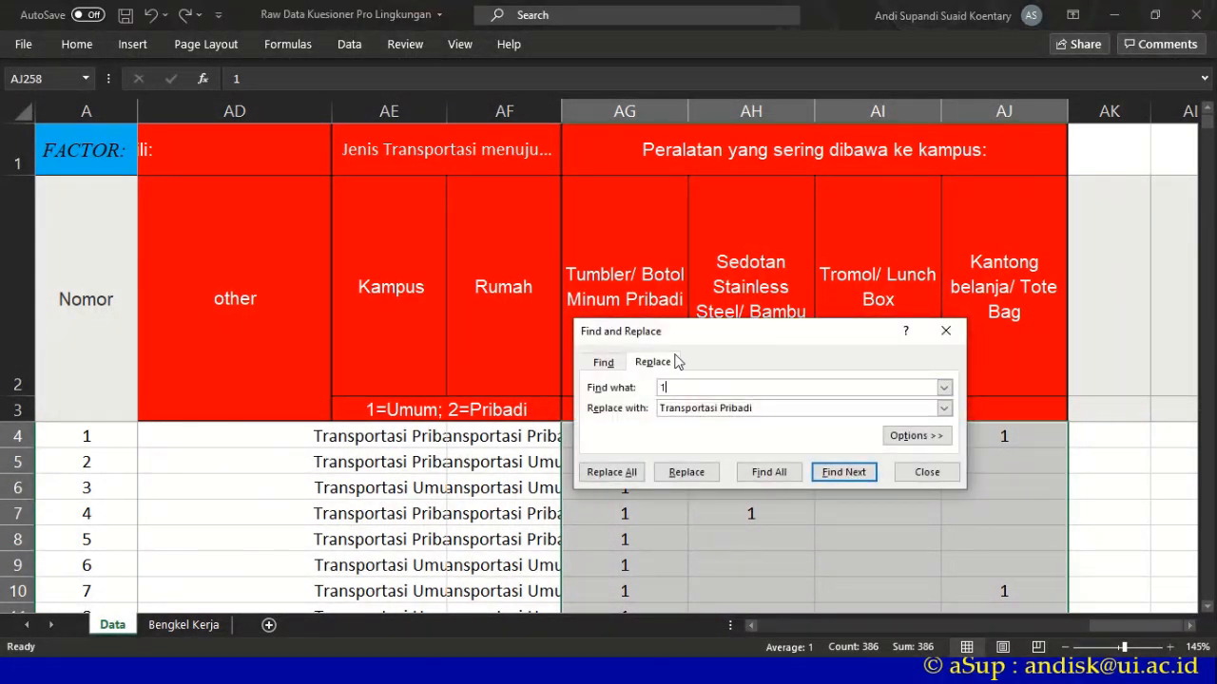
pyautogui.moveTo(680, 332); pyautogui.dragTo(334, 336)
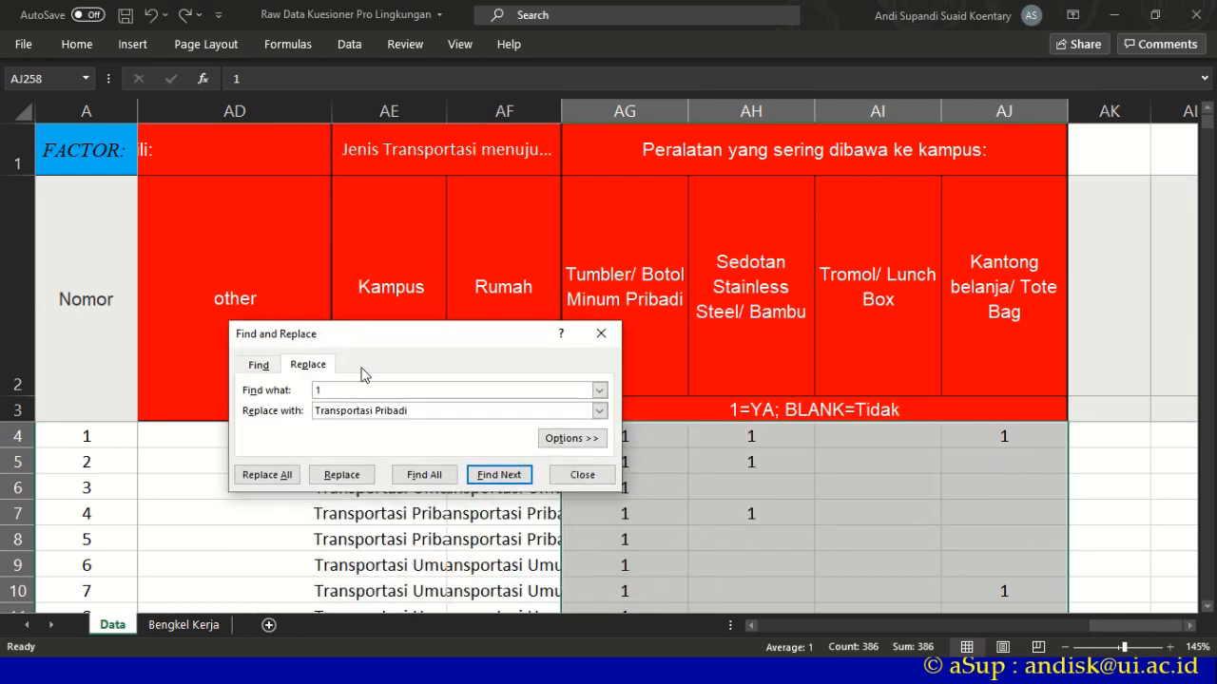
pyautogui.moveTo(426, 408); pyautogui.dragTo(271, 392)
pyautogui.write('Y')
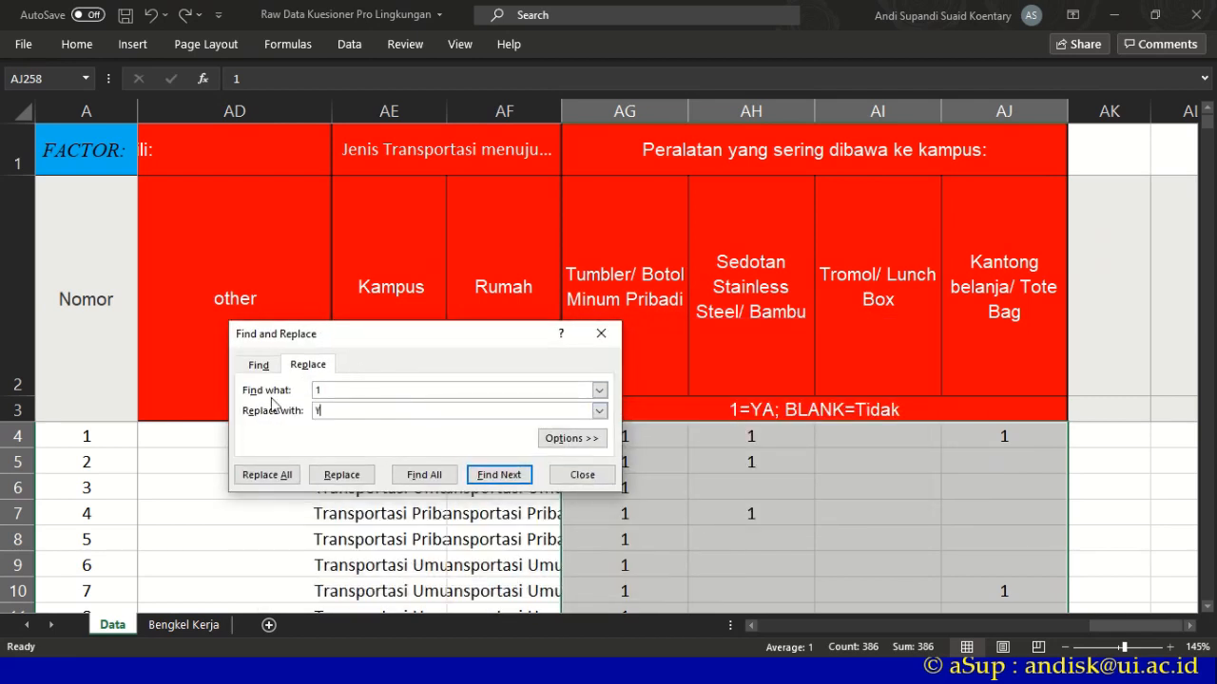
pyautogui.write('a')
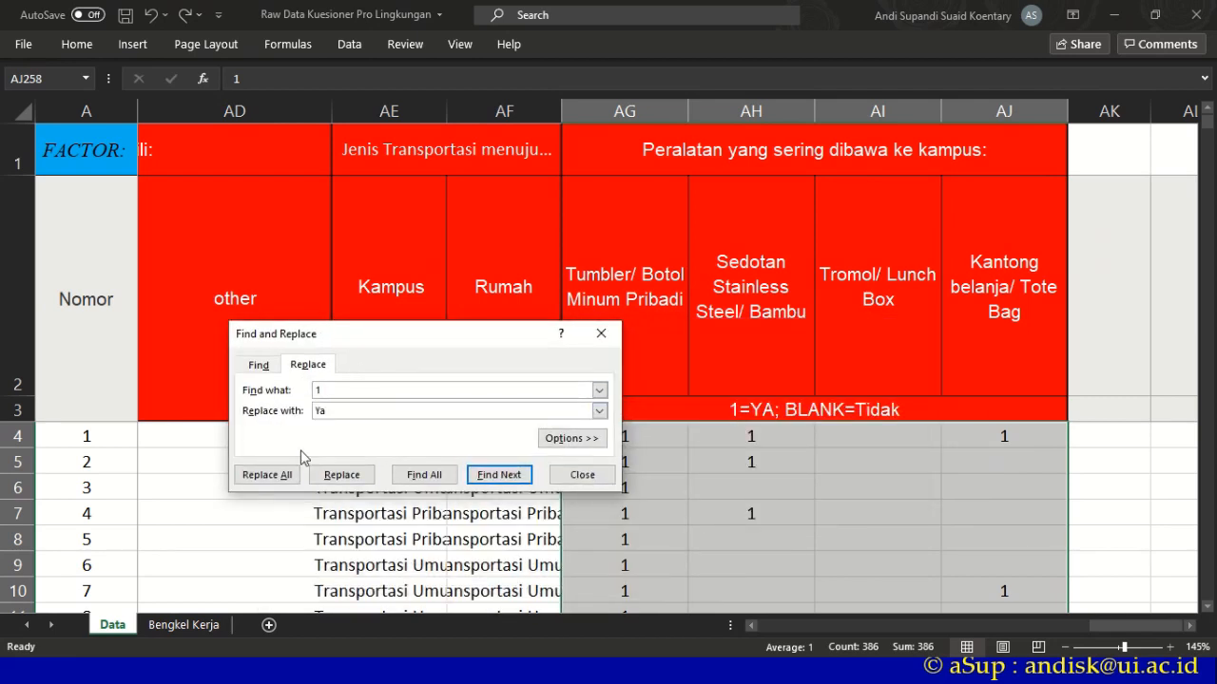
pyautogui.click(260, 476)
pyautogui.click(617, 386)
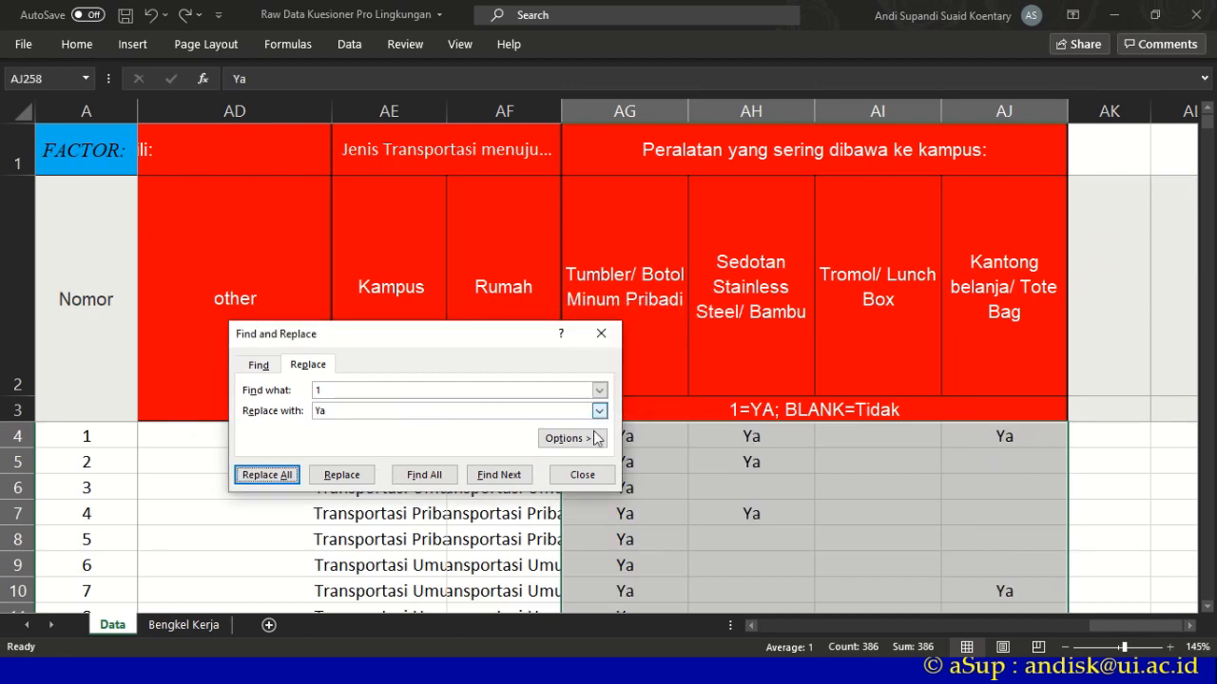
pyautogui.click(583, 477)
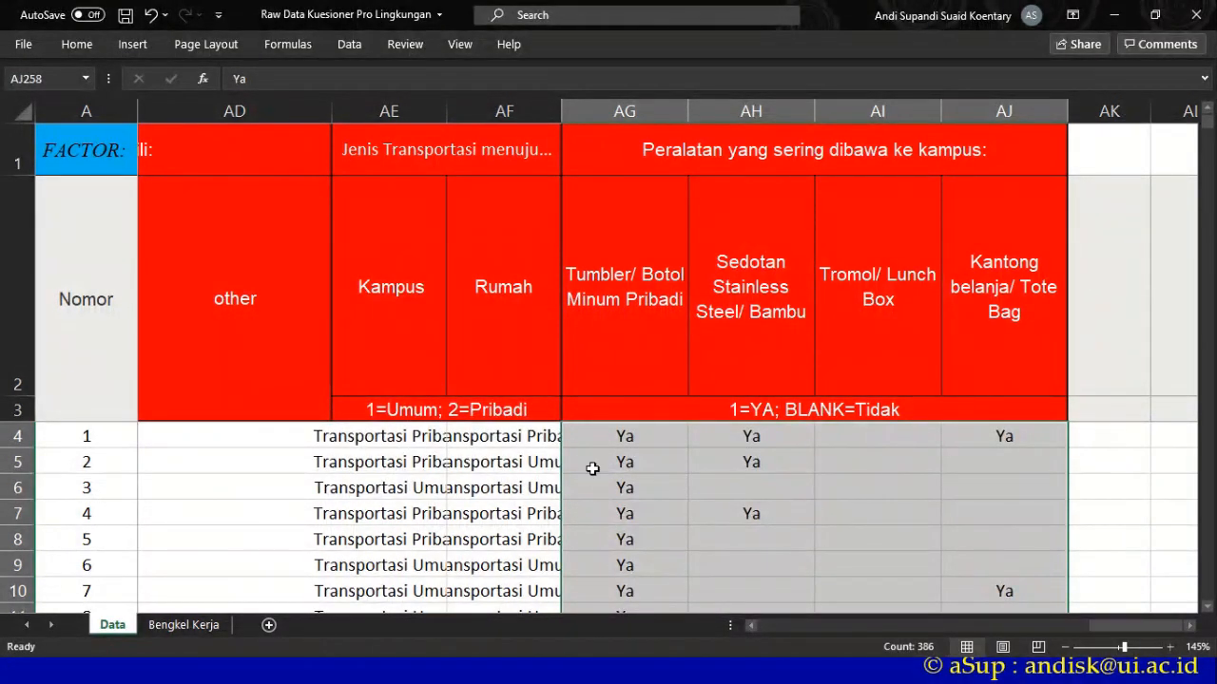
# - Switch to the SPSS Data Editor and give Peralatan1 the value label 1 = "YA"
pyautogui.hotkey('alt', 'Tab')
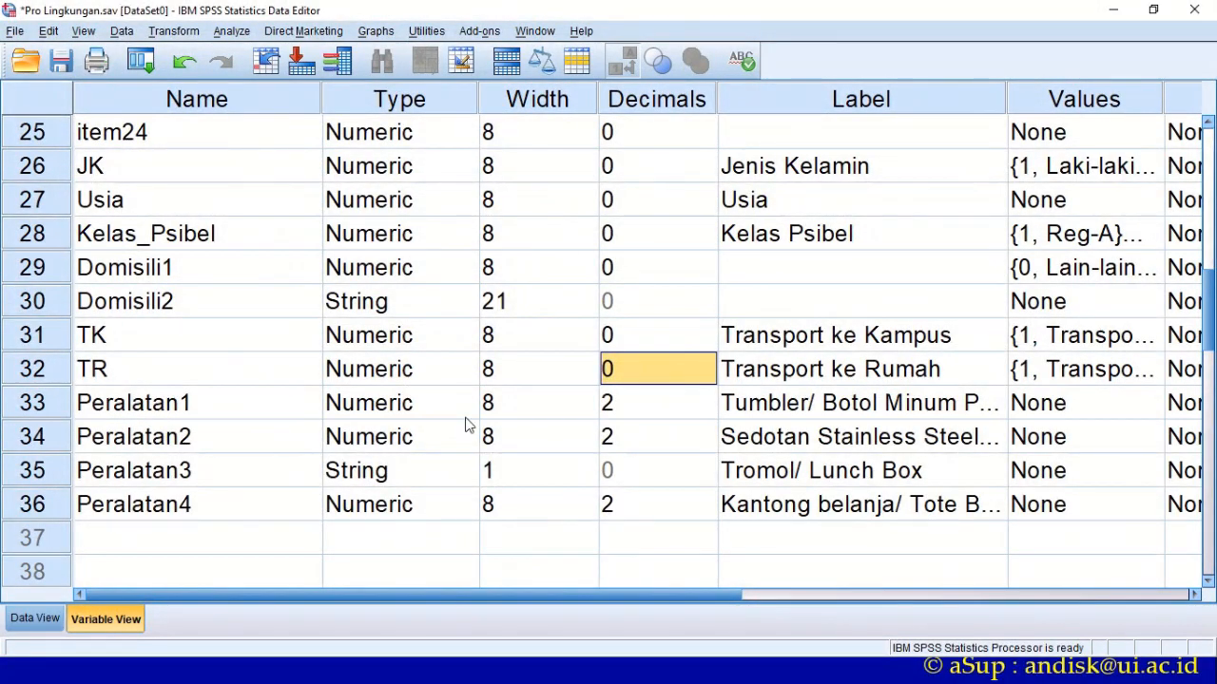
pyautogui.click(1140, 411)
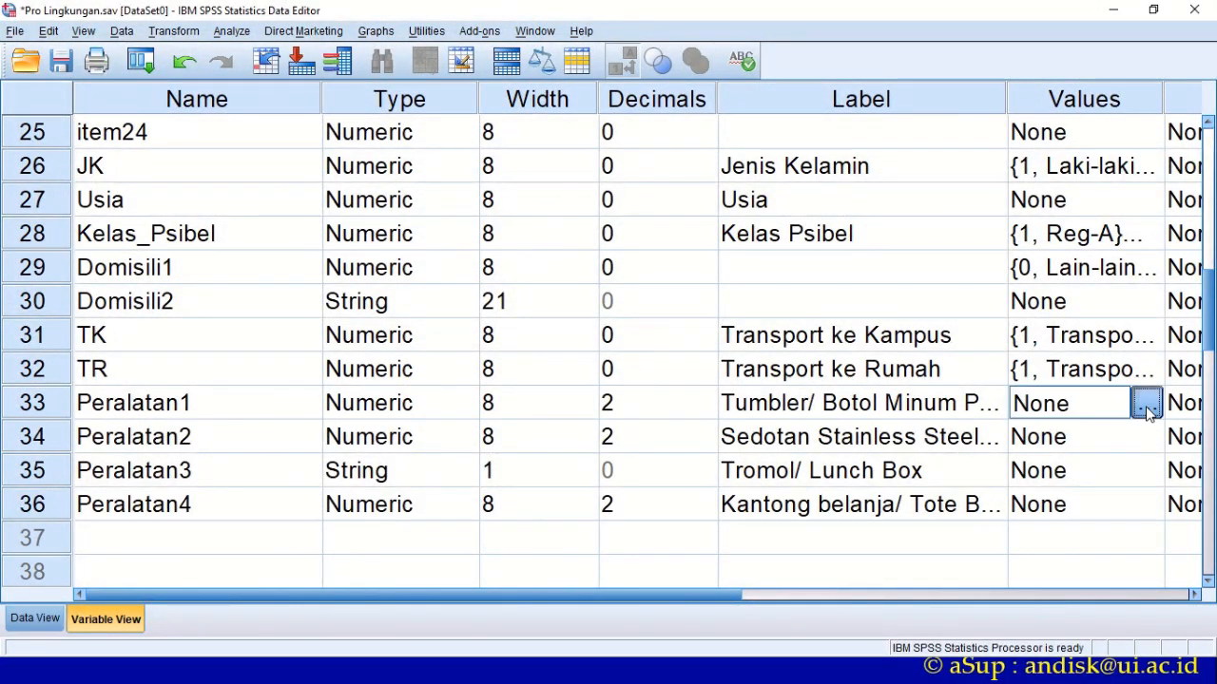
pyautogui.click(1148, 403)
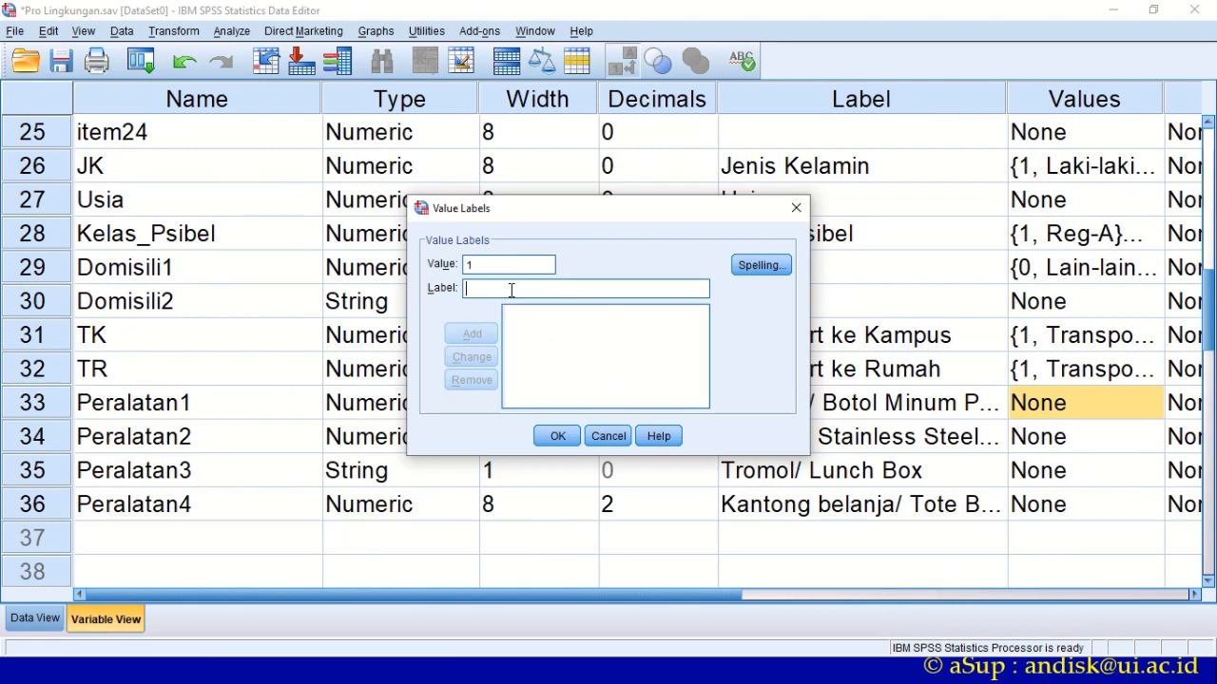
pyautogui.write('YA')
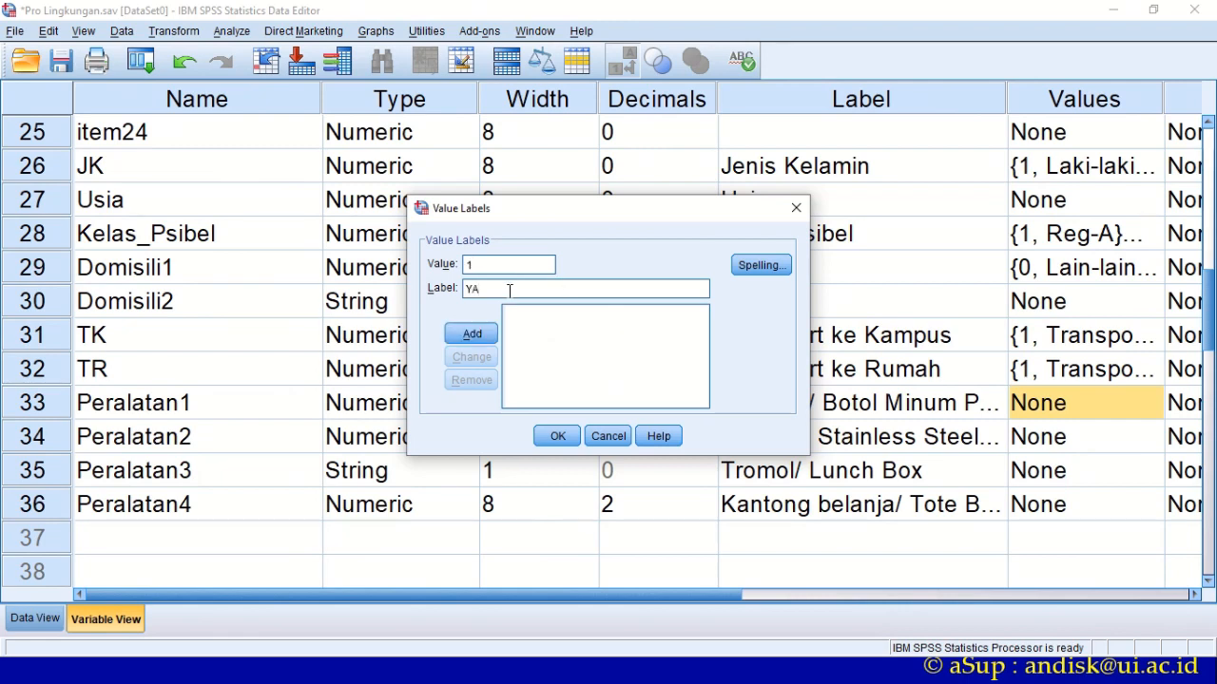
pyautogui.click(473, 334)
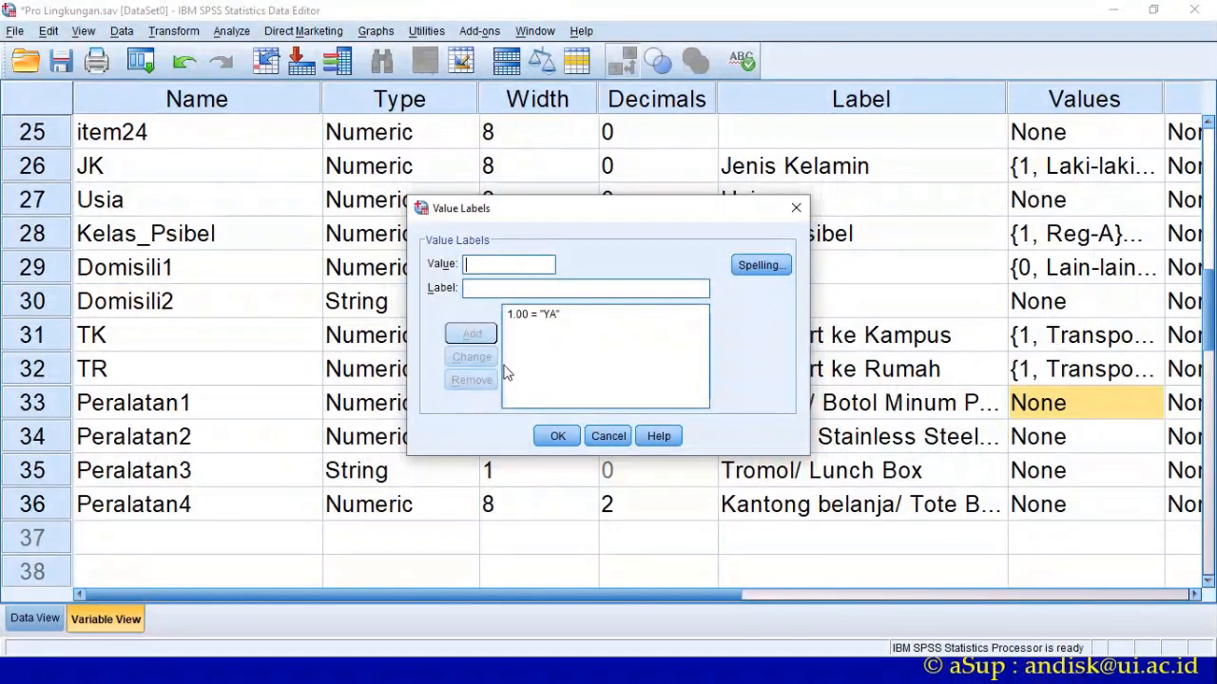
pyautogui.click(554, 437)
# - Copy the value labels of Peralatan1 to Peralatan2, Peralatan3 and Peralatan4
pyautogui.hotkey('alt', 'Tab')
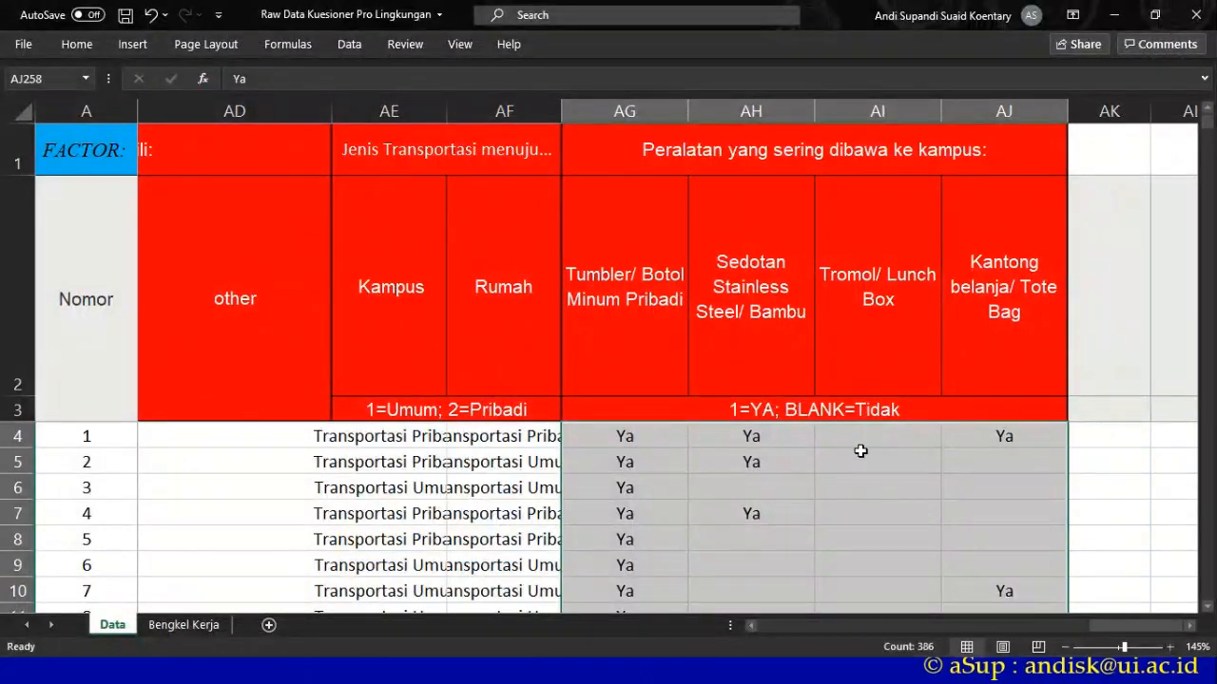
pyautogui.click(860, 453)
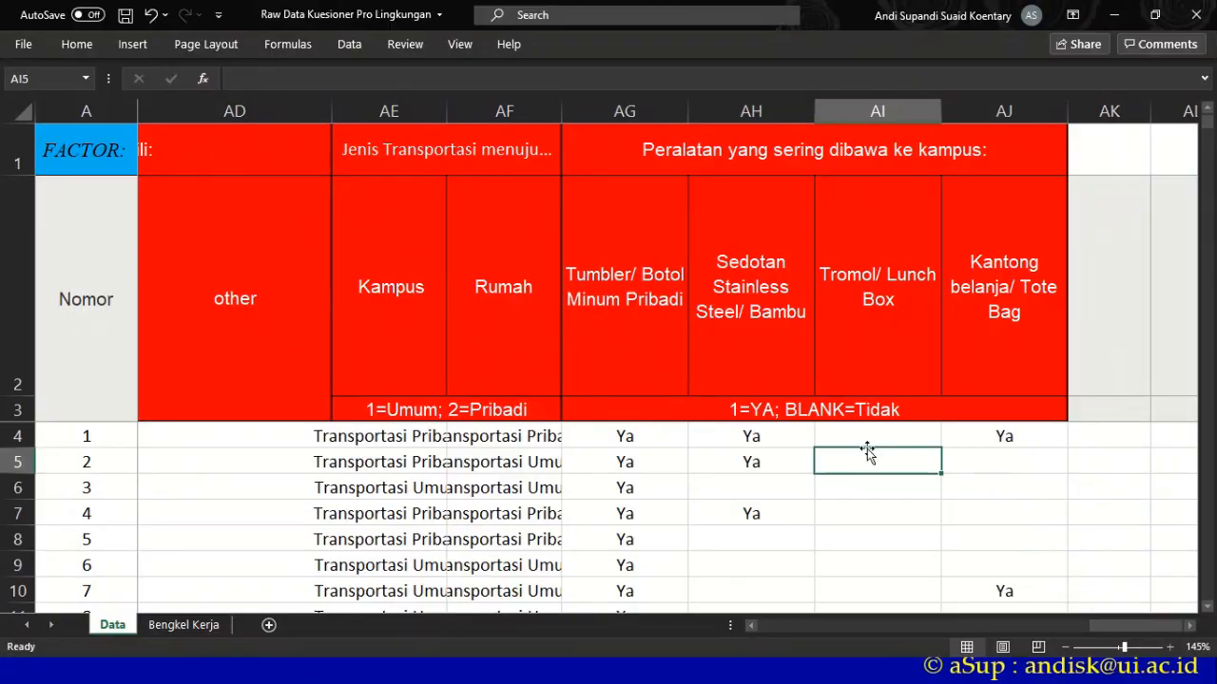
pyautogui.hotkey('alt', 'Tab')
pyautogui.click(1085, 463)
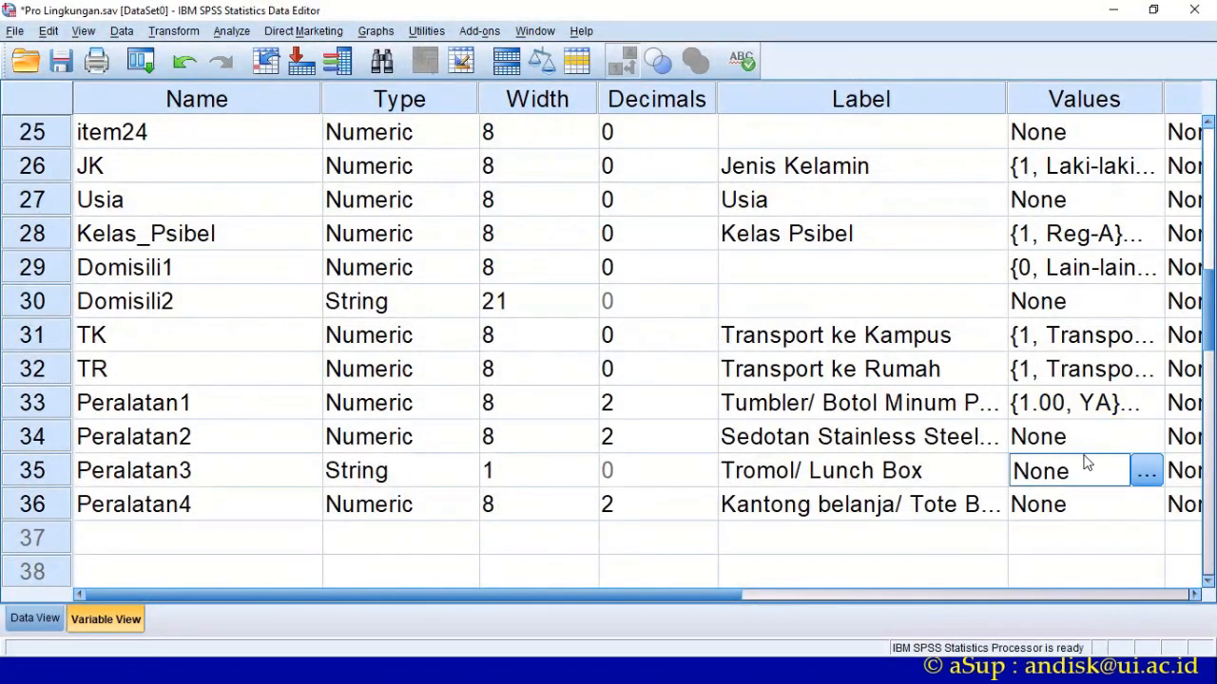
pyautogui.click(1087, 407)
pyautogui.click(1081, 436)
pyautogui.keyDown('shift'); pyautogui.click(1066, 501); pyautogui.keyUp('shift')
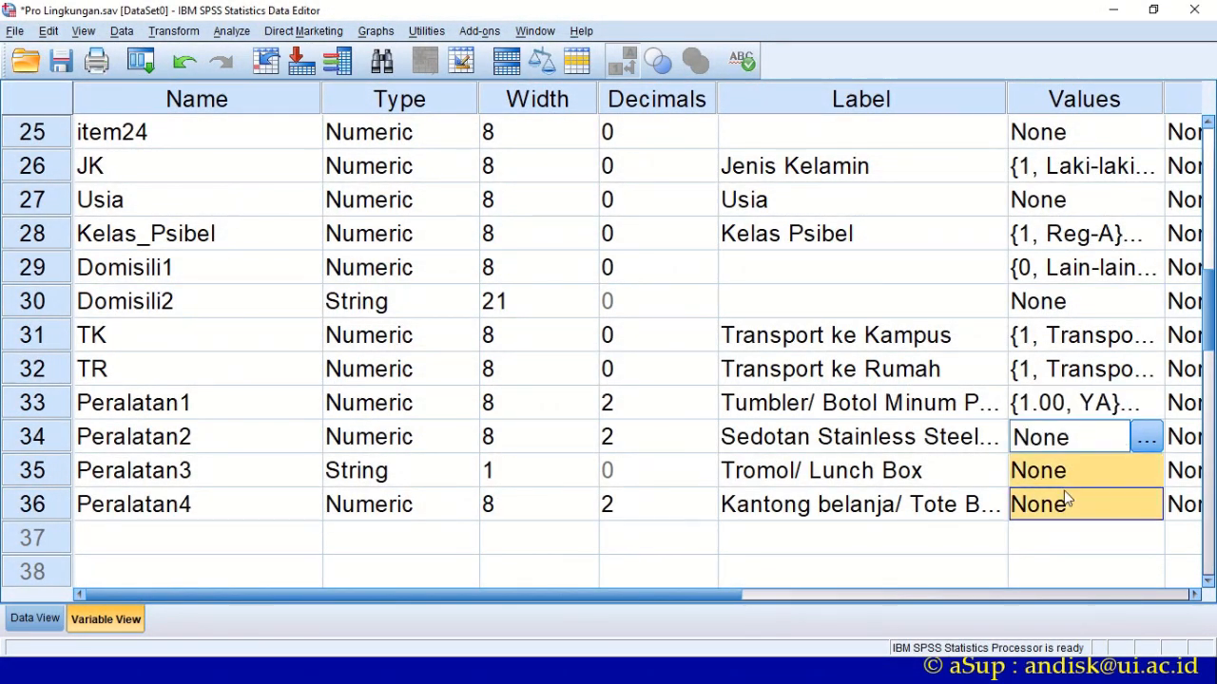
pyautogui.hotkey('ctrl', 'v')
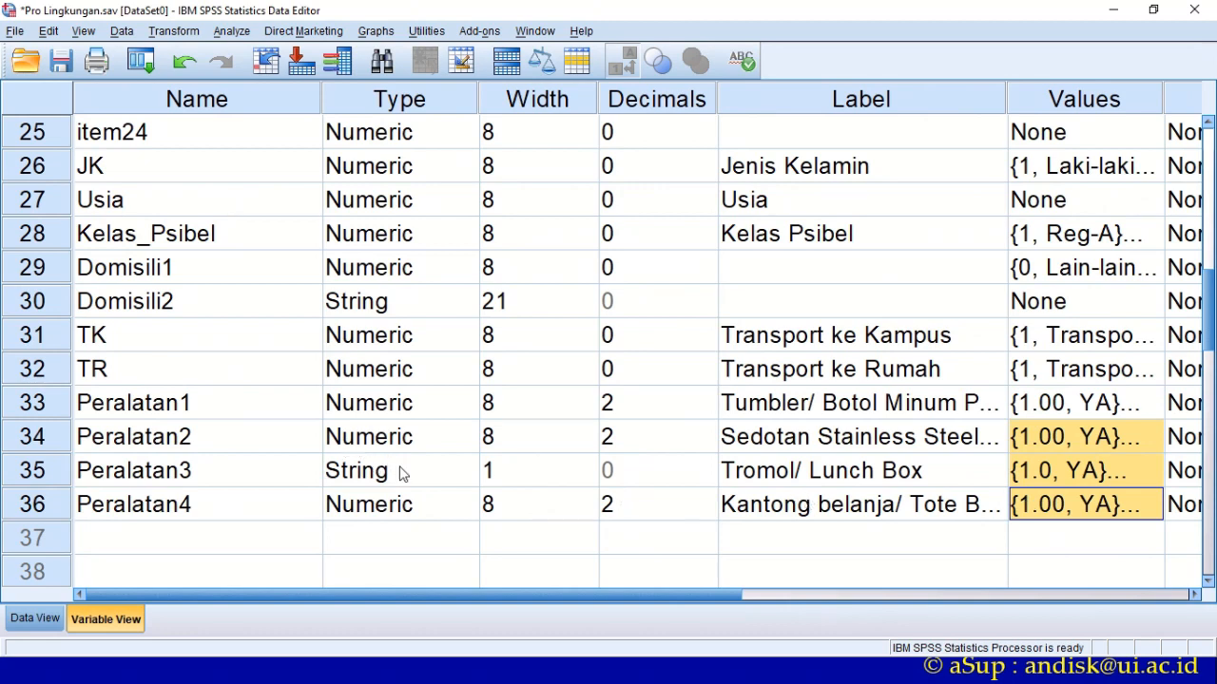
# - Switch to the Excel workbook and examine the Tromol/ Lunch Box responses against the equipment coding to check the Peralatan3 variable
pyautogui.click(140, 479)
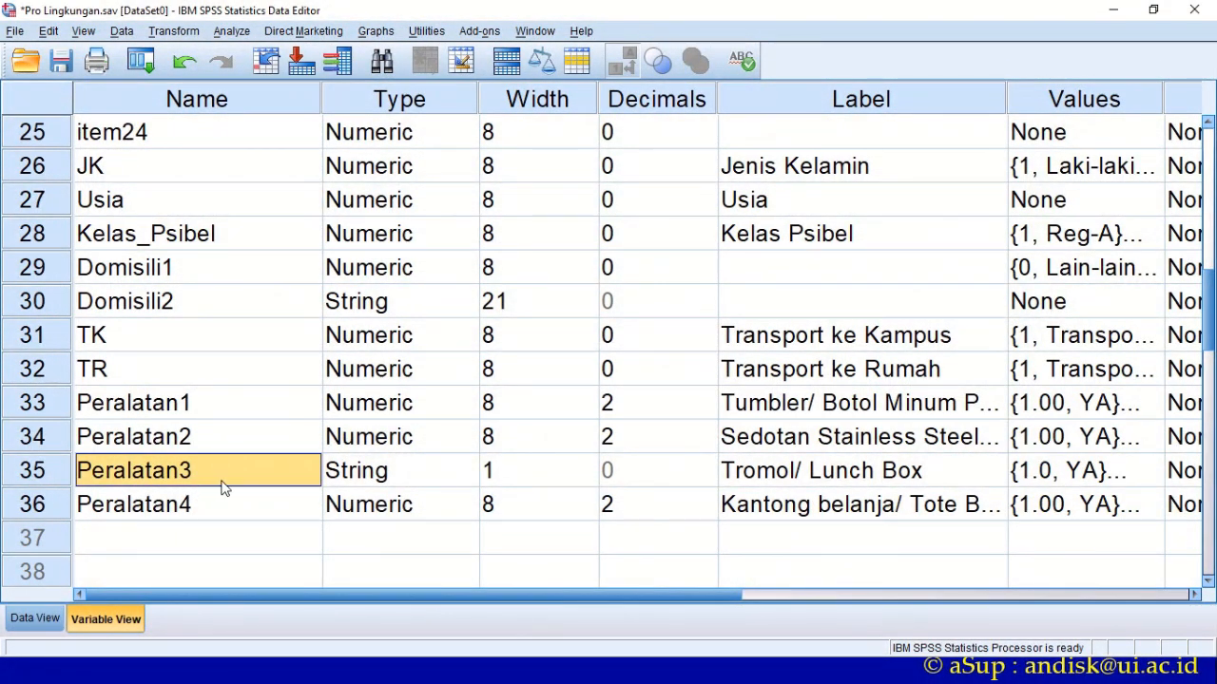
pyautogui.hotkey('alt', 'Tab')
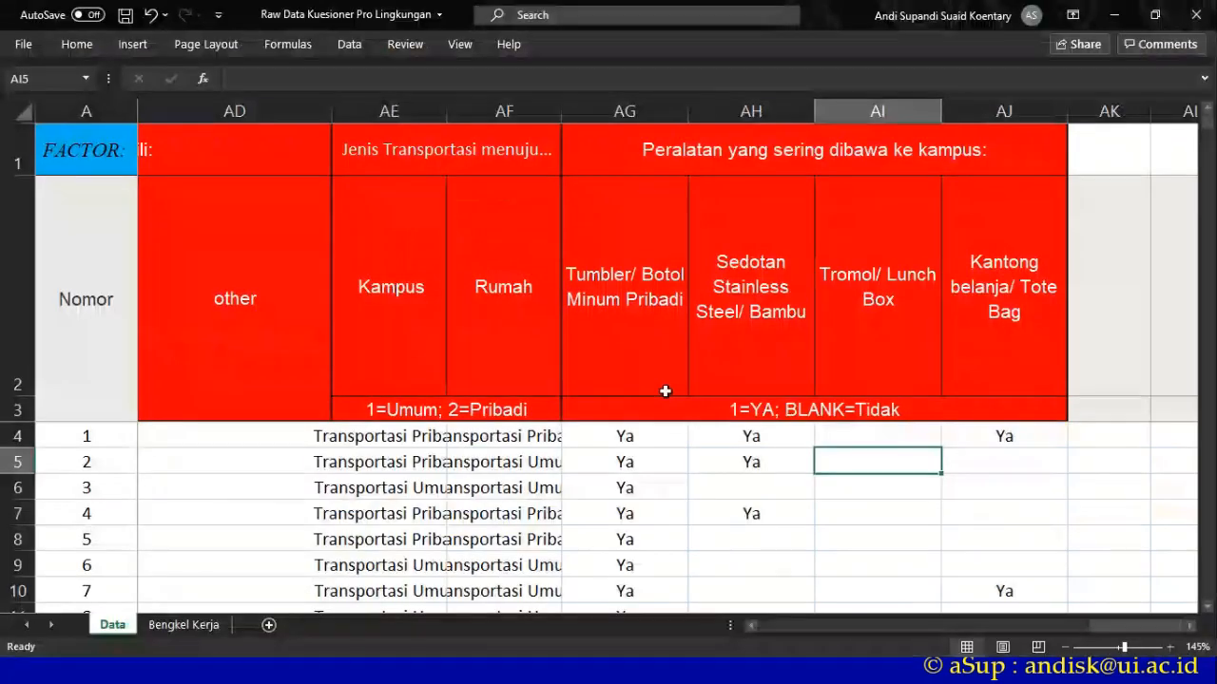
pyautogui.click(870, 415)
pyautogui.scroll(-1, 872, 431)
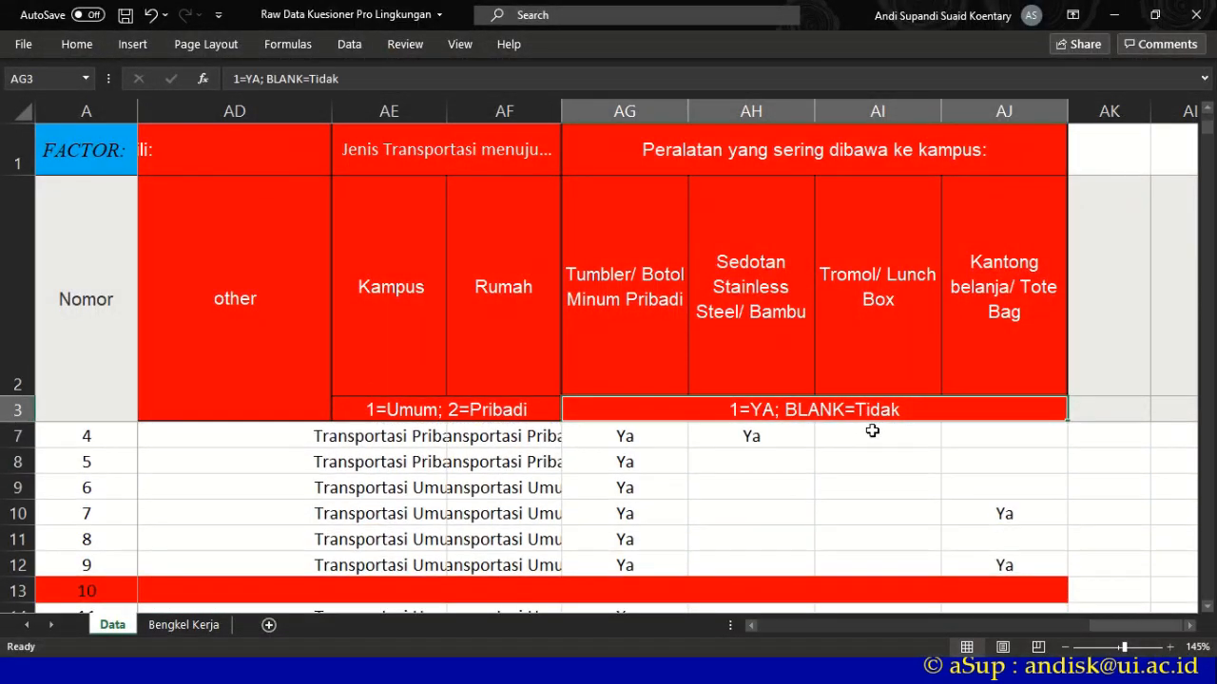
pyautogui.click(871, 433)
pyautogui.scroll(-8, 869, 493)
pyautogui.scroll(2, 869, 493)
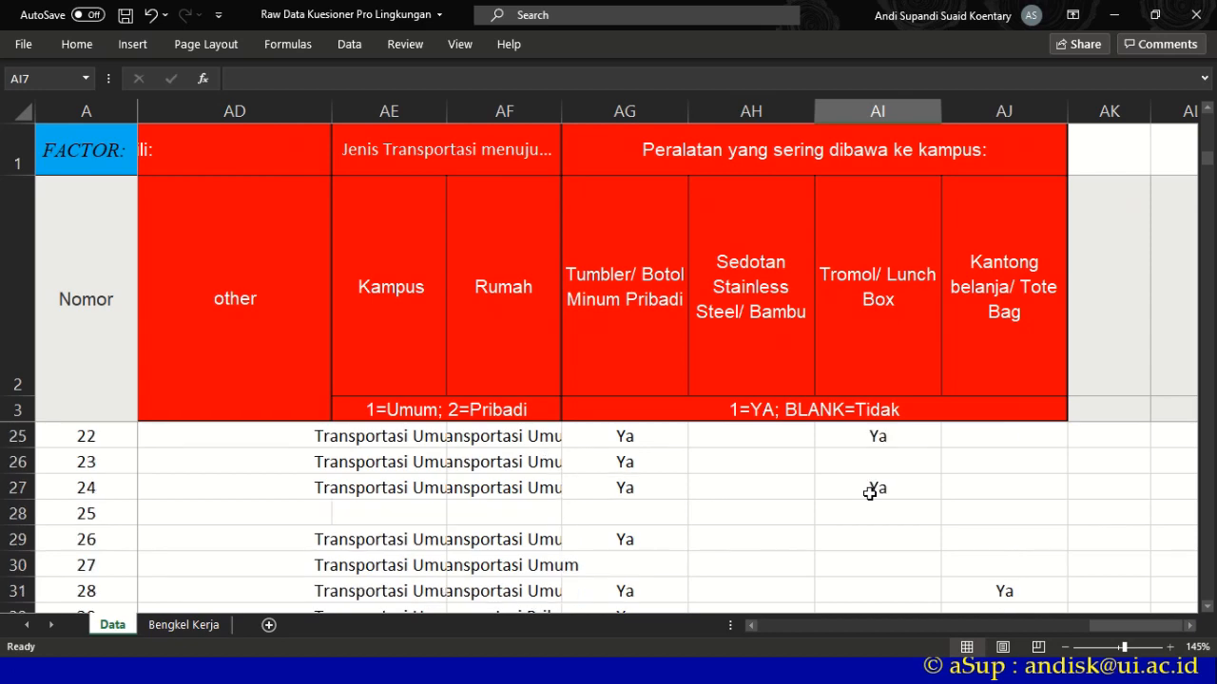
# - Examine the Tromol/ Lunch Box responses down to the last respondent, and switch back to the SPSS Data Editor
pyautogui.scroll(-9, 869, 493)
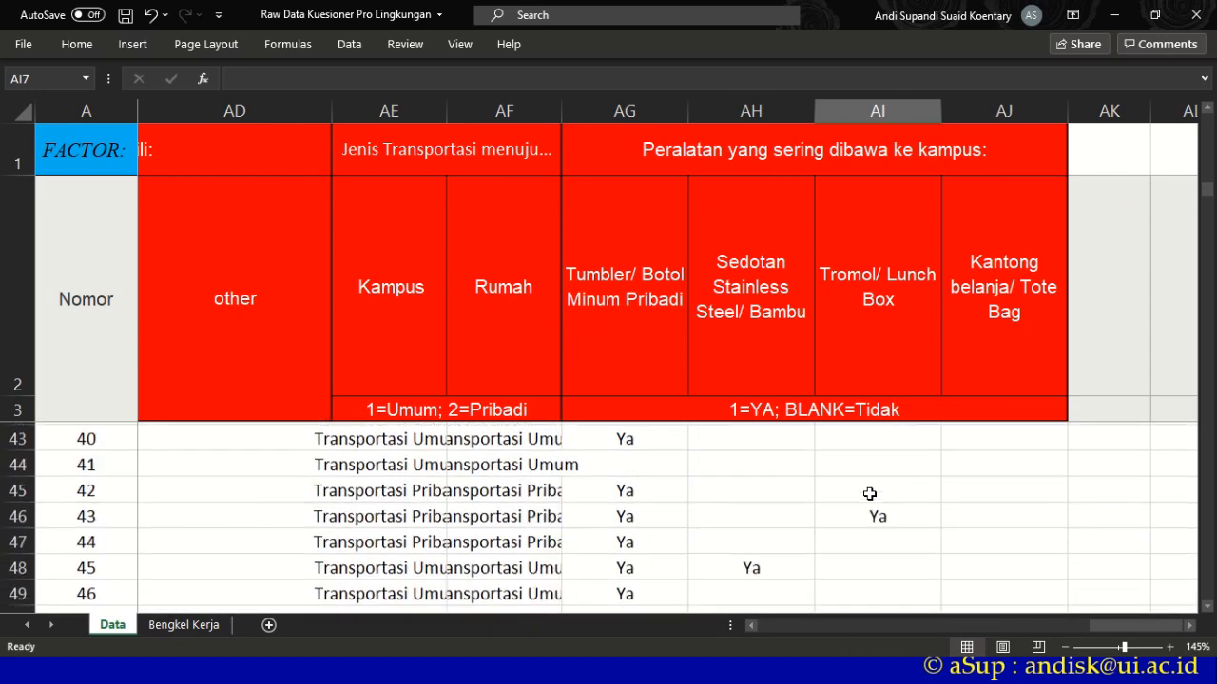
pyautogui.scroll(-12, 869, 493)
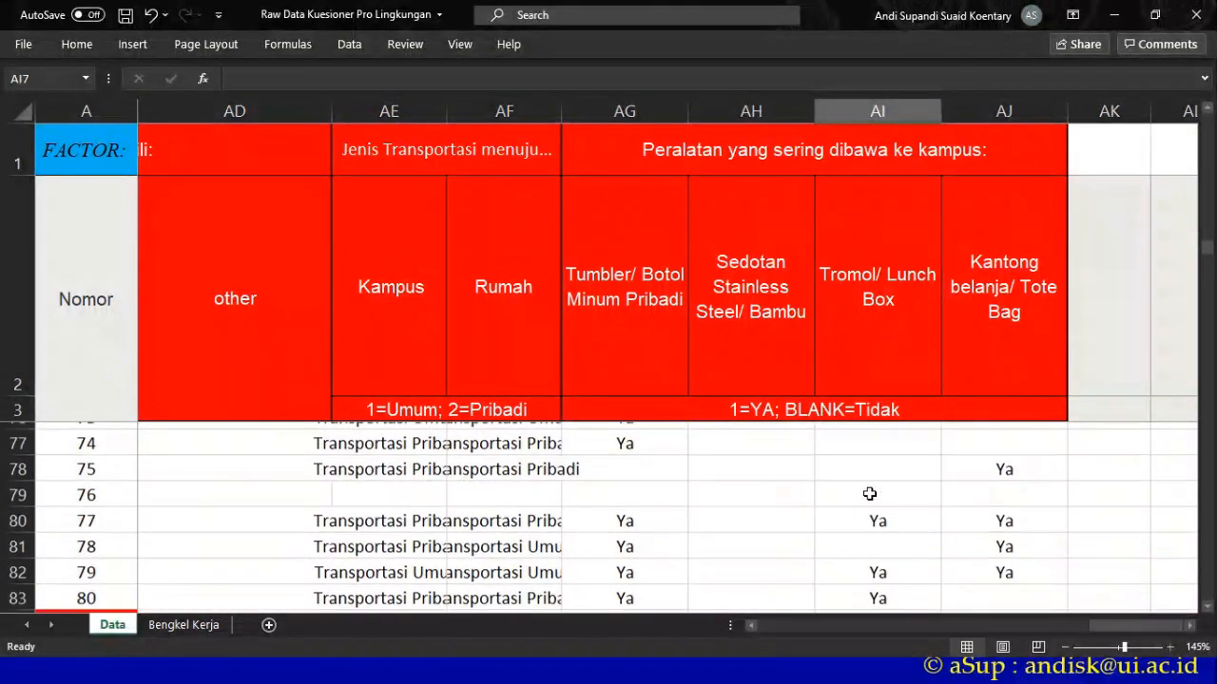
pyautogui.scroll(-9, 868, 493)
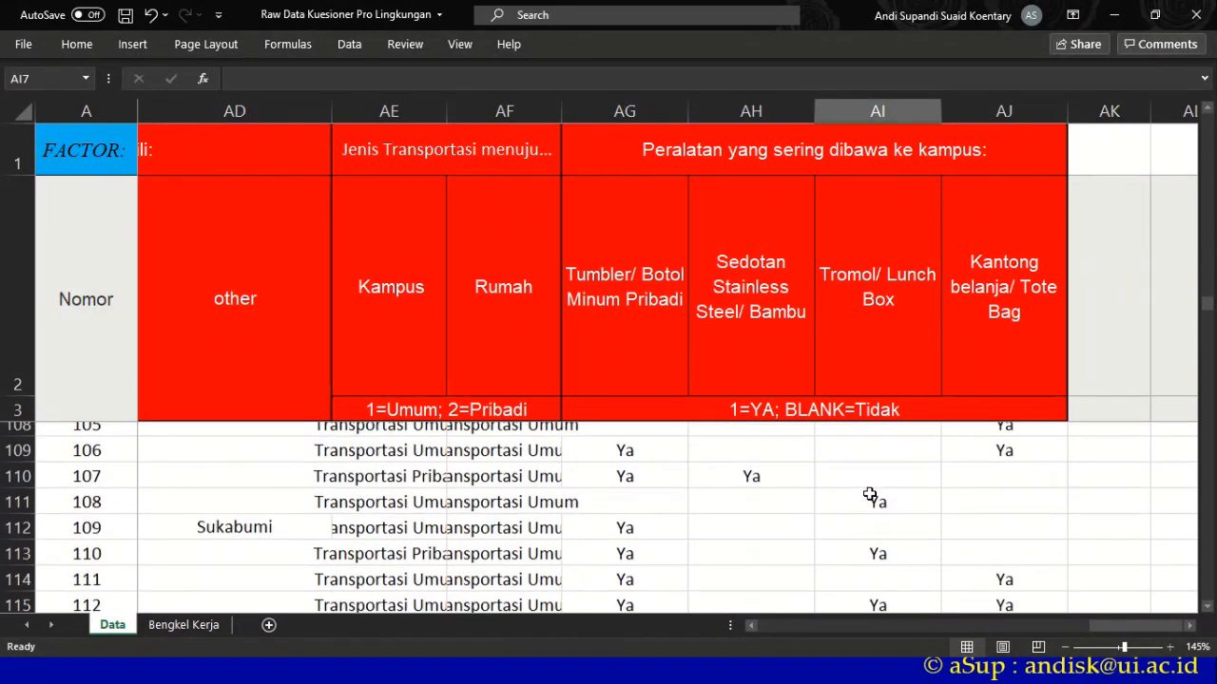
pyautogui.scroll(-8, 869, 493)
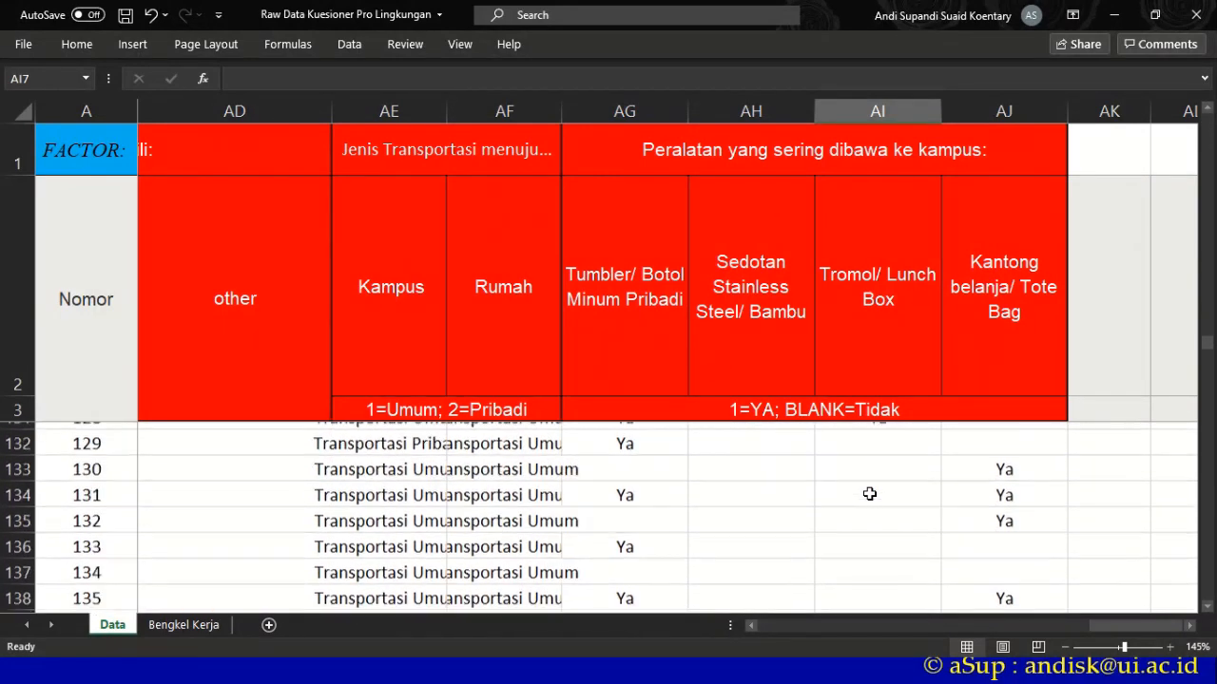
pyautogui.scroll(-12, 868, 493)
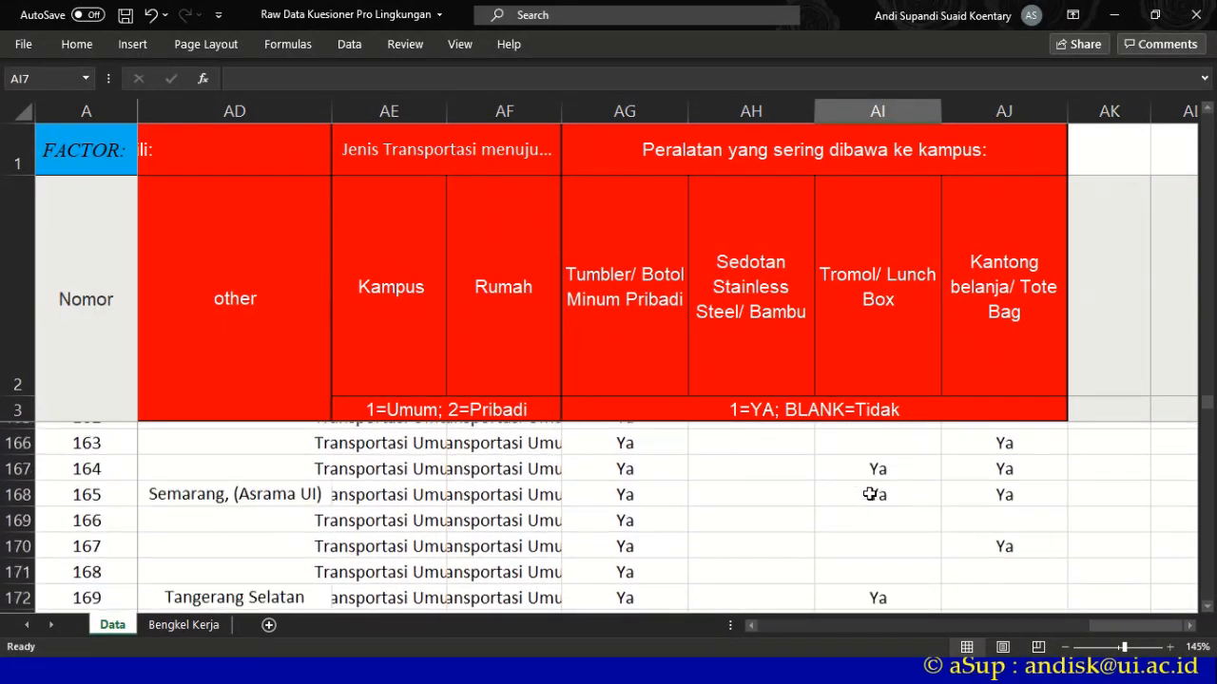
pyautogui.scroll(-5, 868, 493)
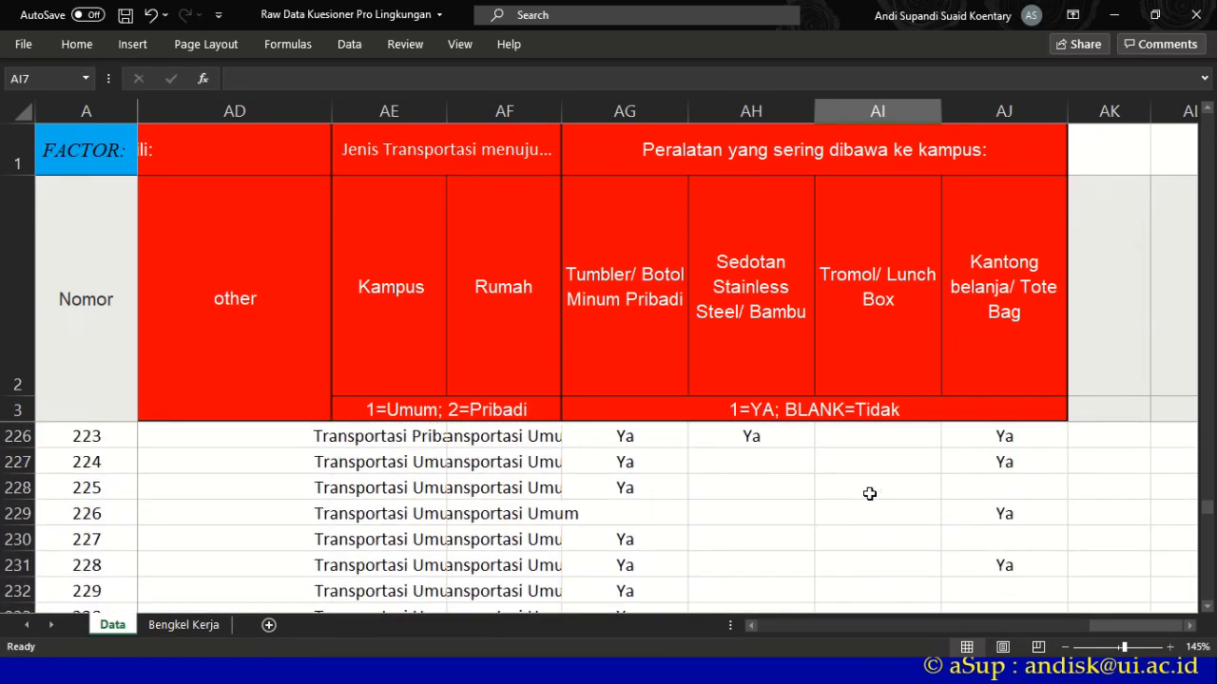
pyautogui.scroll(-6, 868, 493)
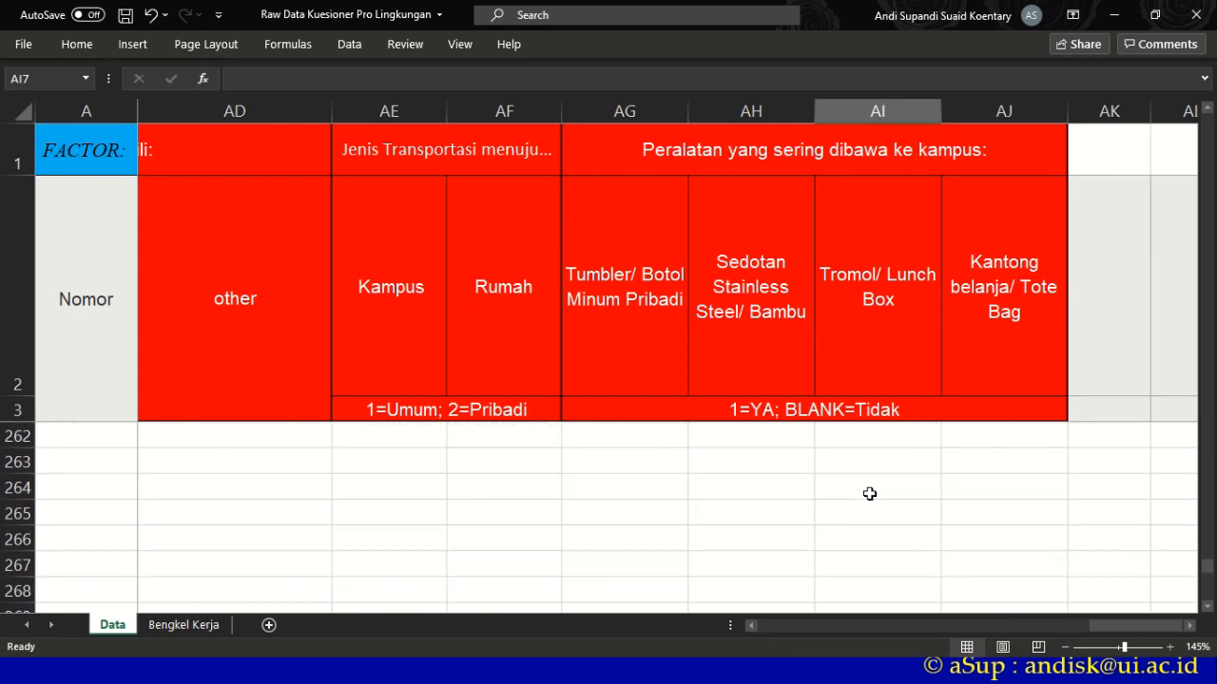
pyautogui.scroll(3, 684, 494)
pyautogui.hotkey('alt', 'Tab')
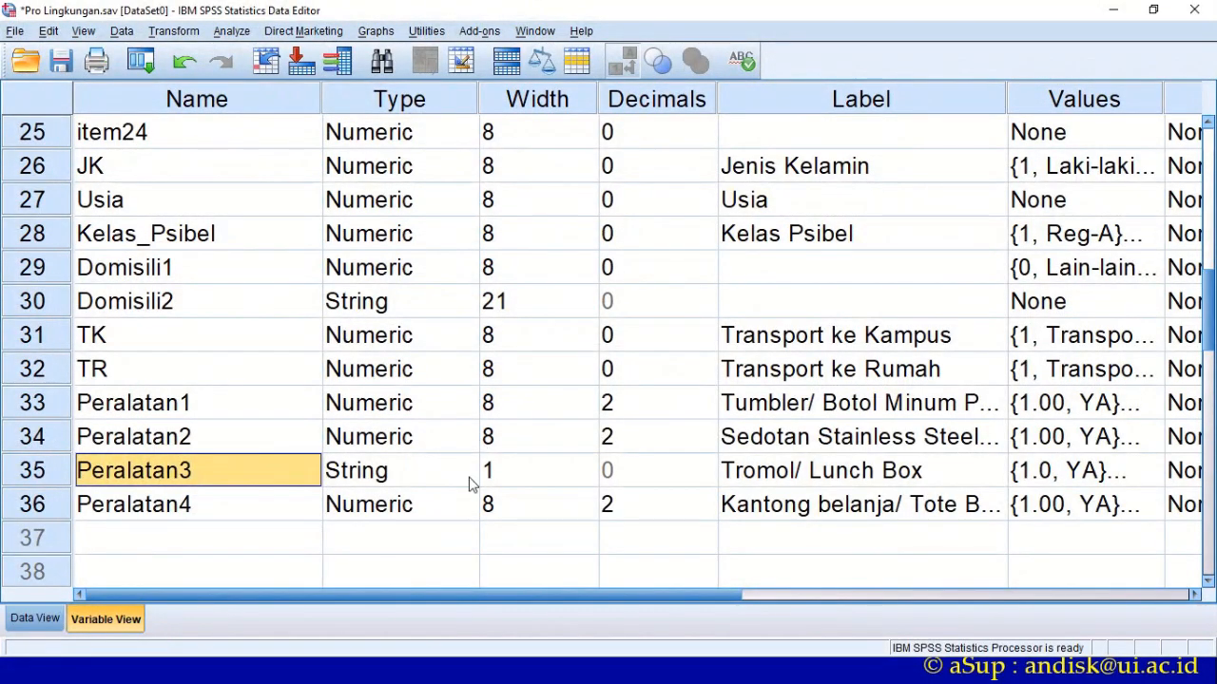
# - Try to change the variable type of Peralatan3 from String to Numeric, accepting the discarding of its value labels
pyautogui.click(469, 483)
pyautogui.click(462, 471)
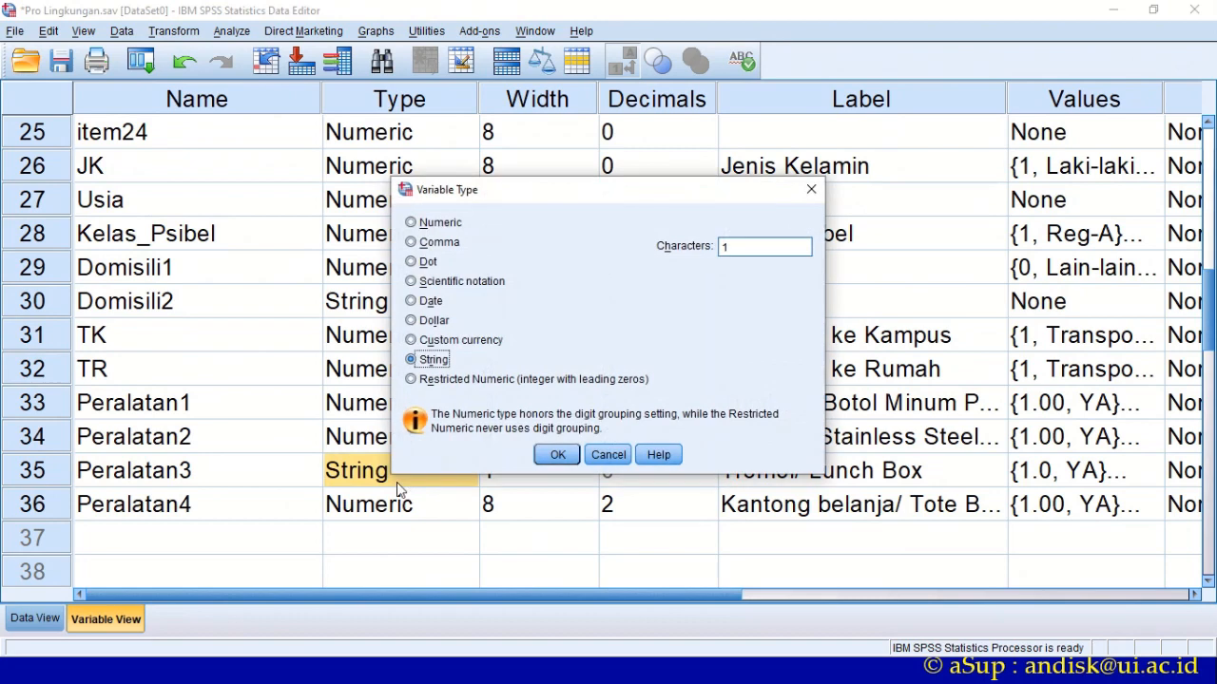
pyautogui.click(411, 222)
pyautogui.click(557, 455)
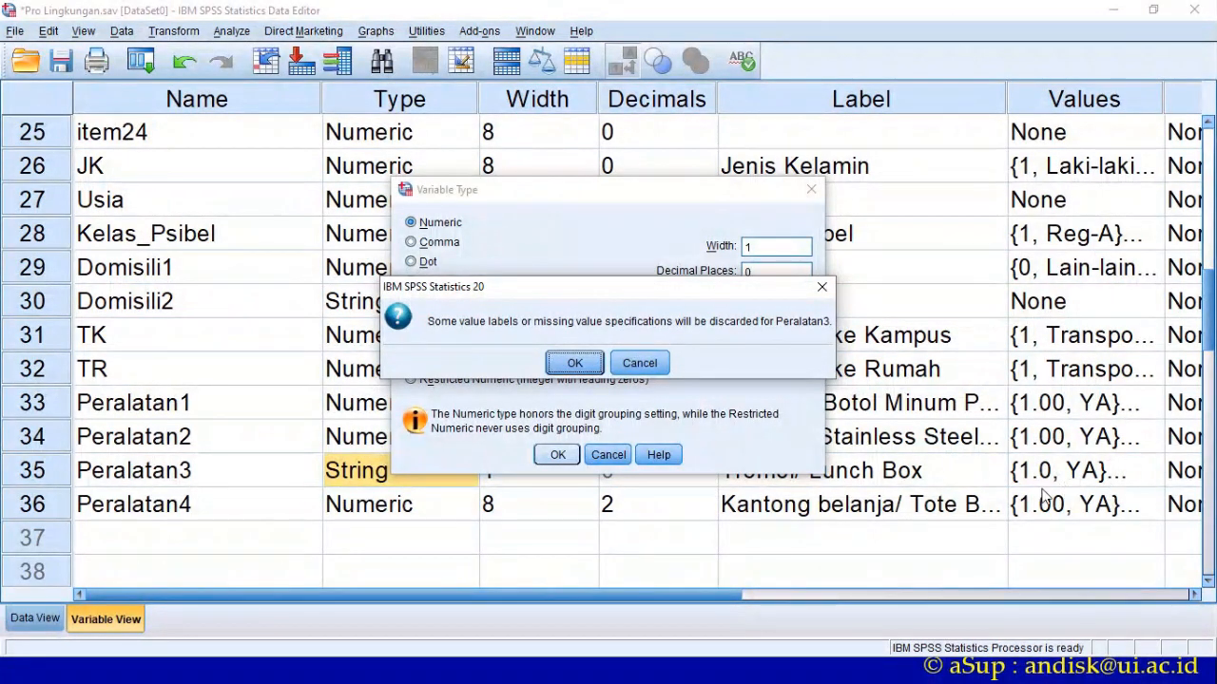
pyautogui.click(559, 362)
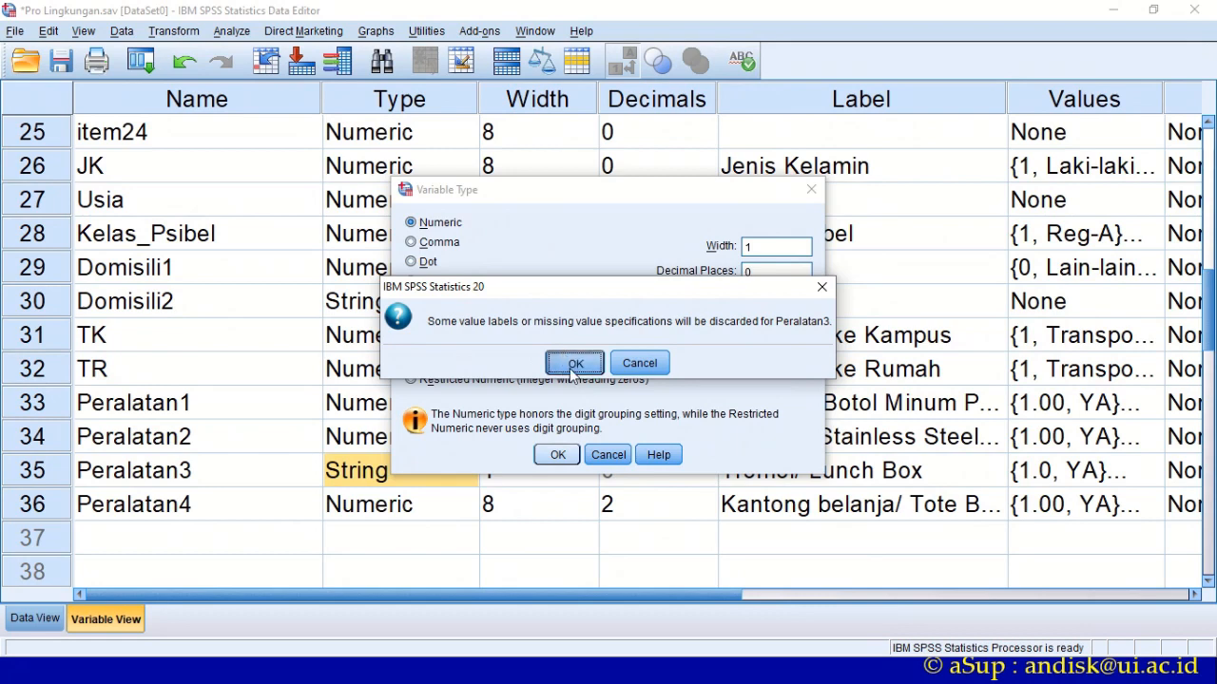
# - Inspect the value labels of Peralatan3 without changing them, and undo its type change
pyautogui.click(1093, 480)
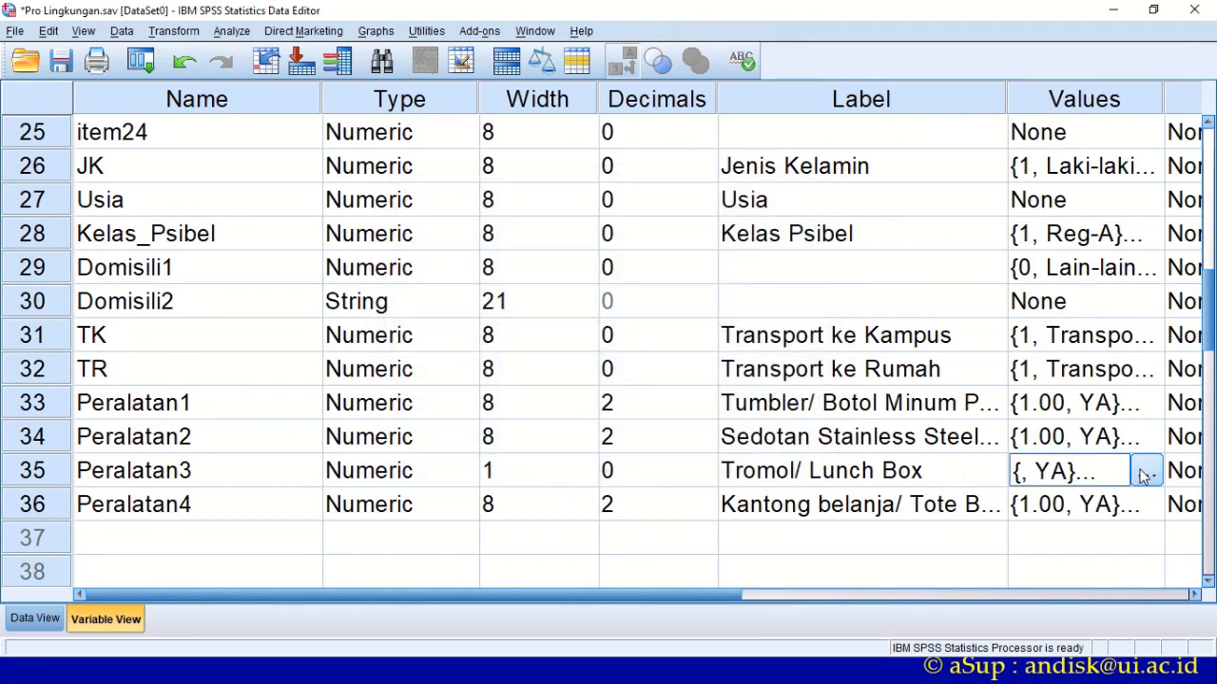
pyautogui.click(1145, 470)
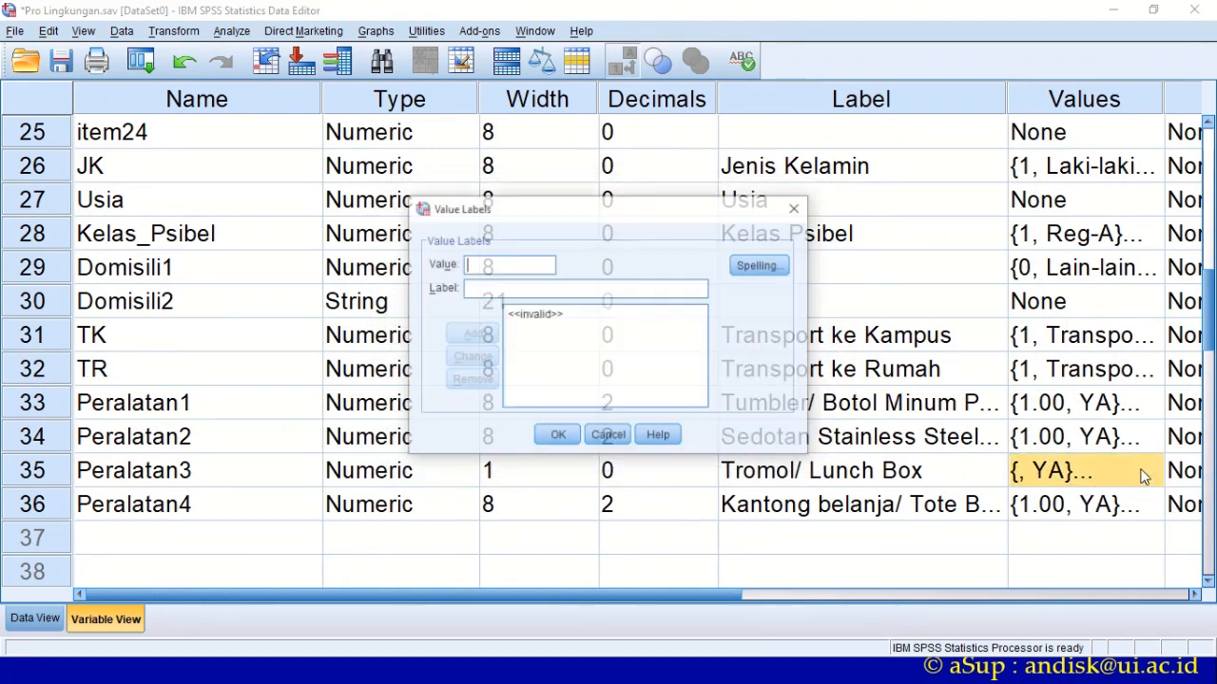
pyautogui.click(542, 316)
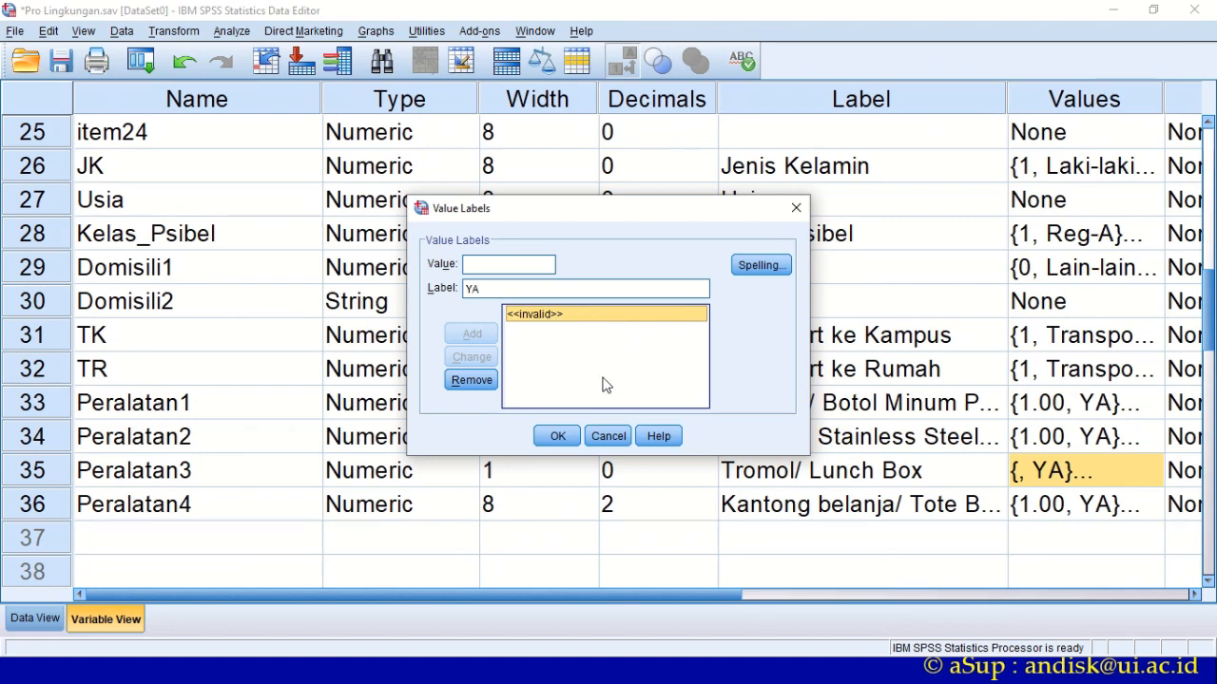
pyautogui.click(794, 209)
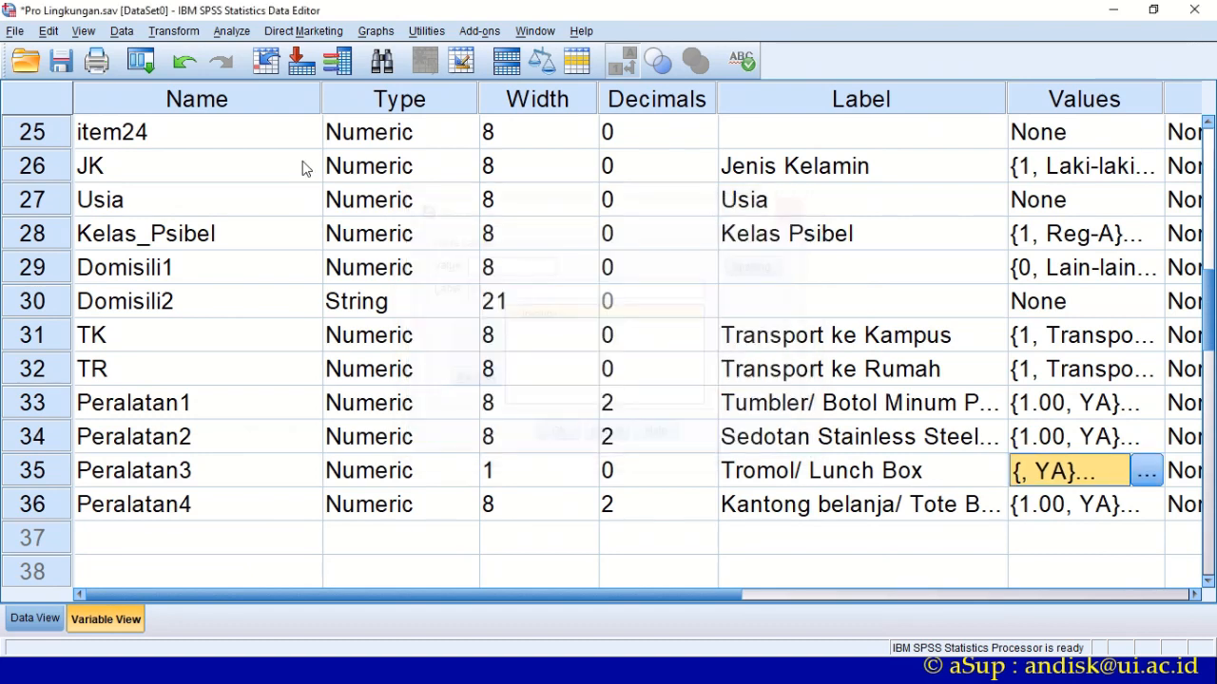
pyautogui.click(179, 72)
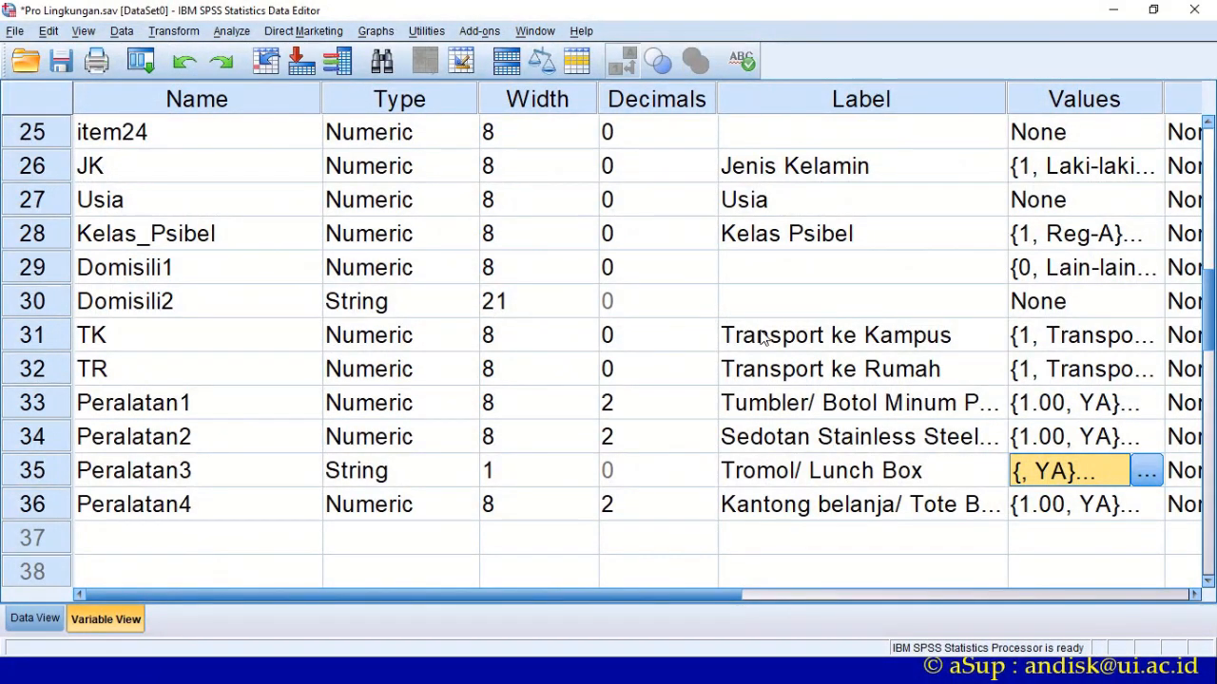
# - Show the case data and widen the Peralatan3 column enough to read its full name and entries
pyautogui.click(34, 618)
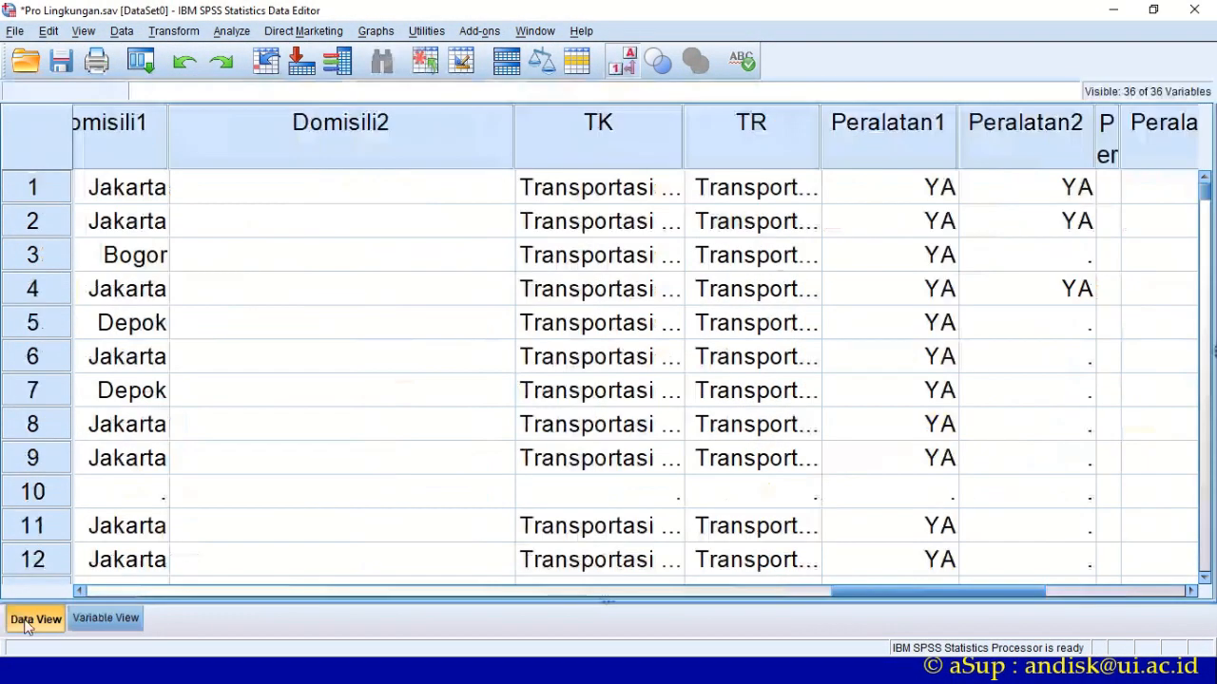
pyautogui.moveTo(894, 593); pyautogui.dragTo(109, 605)
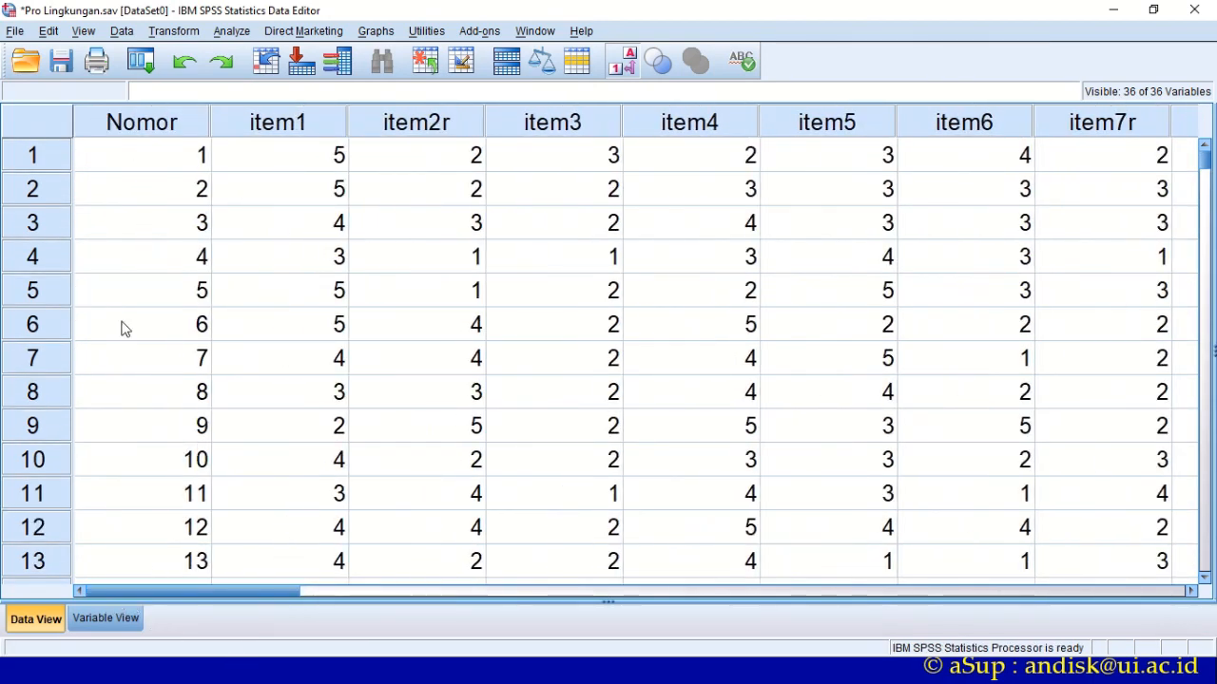
pyautogui.click(176, 131)
pyautogui.moveTo(267, 596); pyautogui.dragTo(1109, 549)
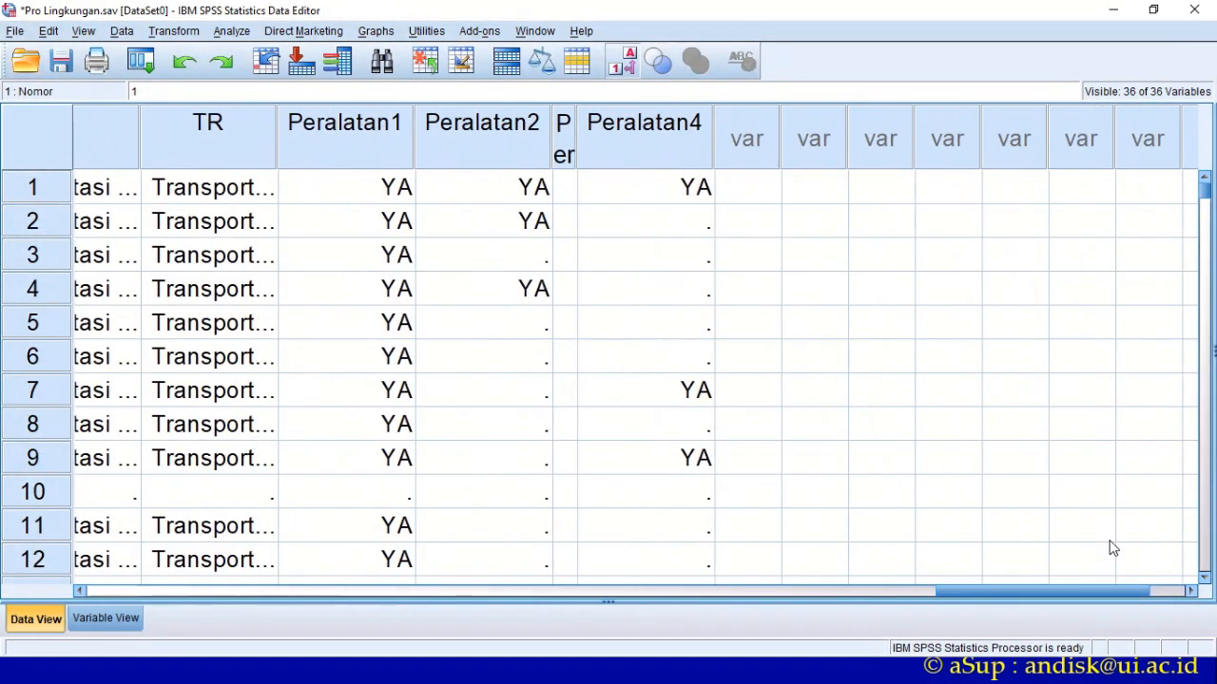
pyautogui.moveTo(578, 137); pyautogui.dragTo(764, 138)
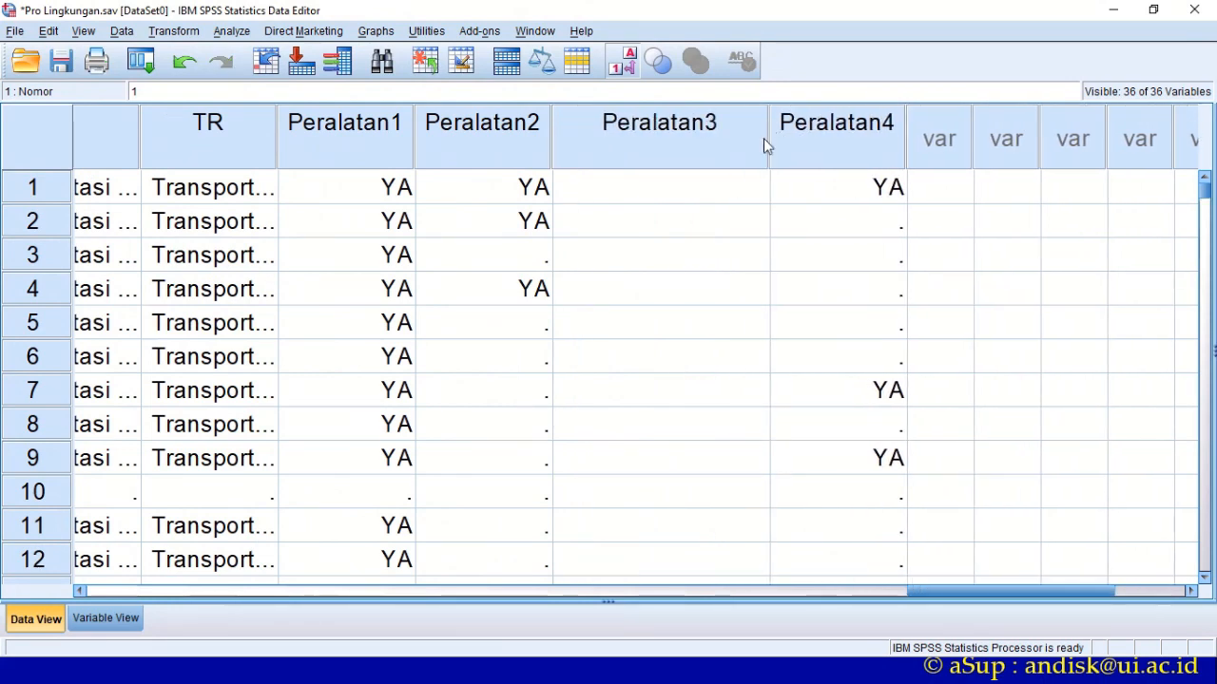
# - Sort the cases by Peralatan3 in ascending and then descending order, and check the column for entries other than 1
pyautogui.click(667, 142)
pyautogui.rightClick(667, 142)
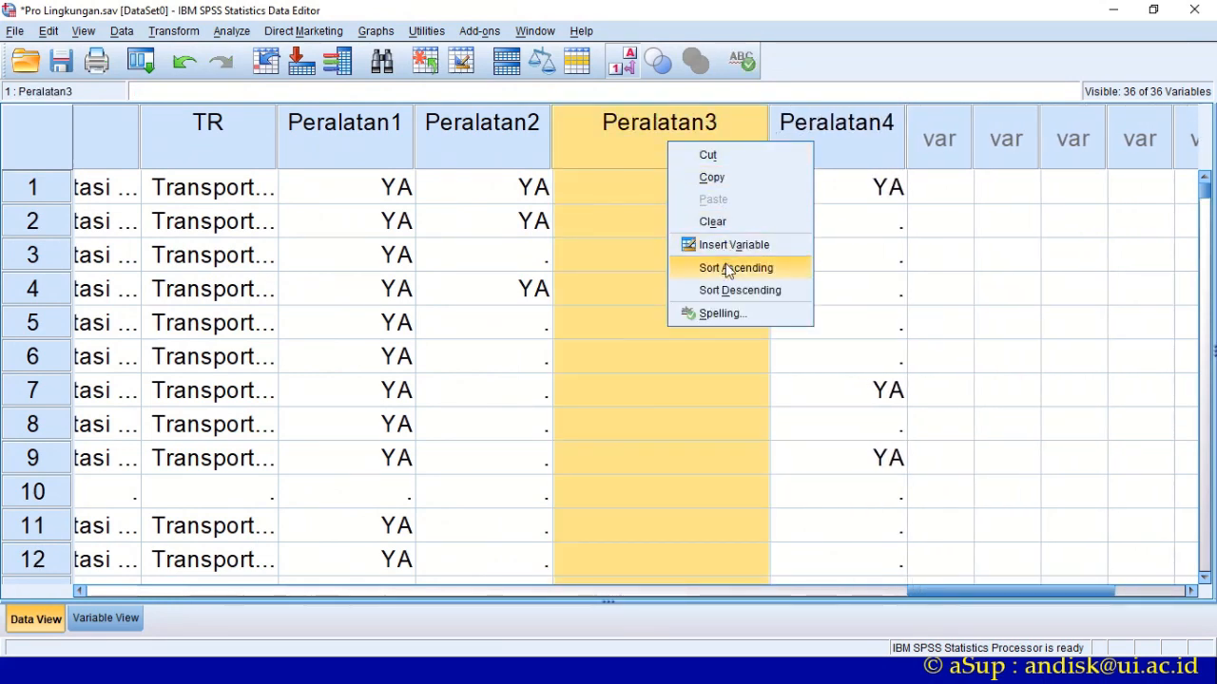
pyautogui.click(727, 267)
pyautogui.rightClick(691, 128)
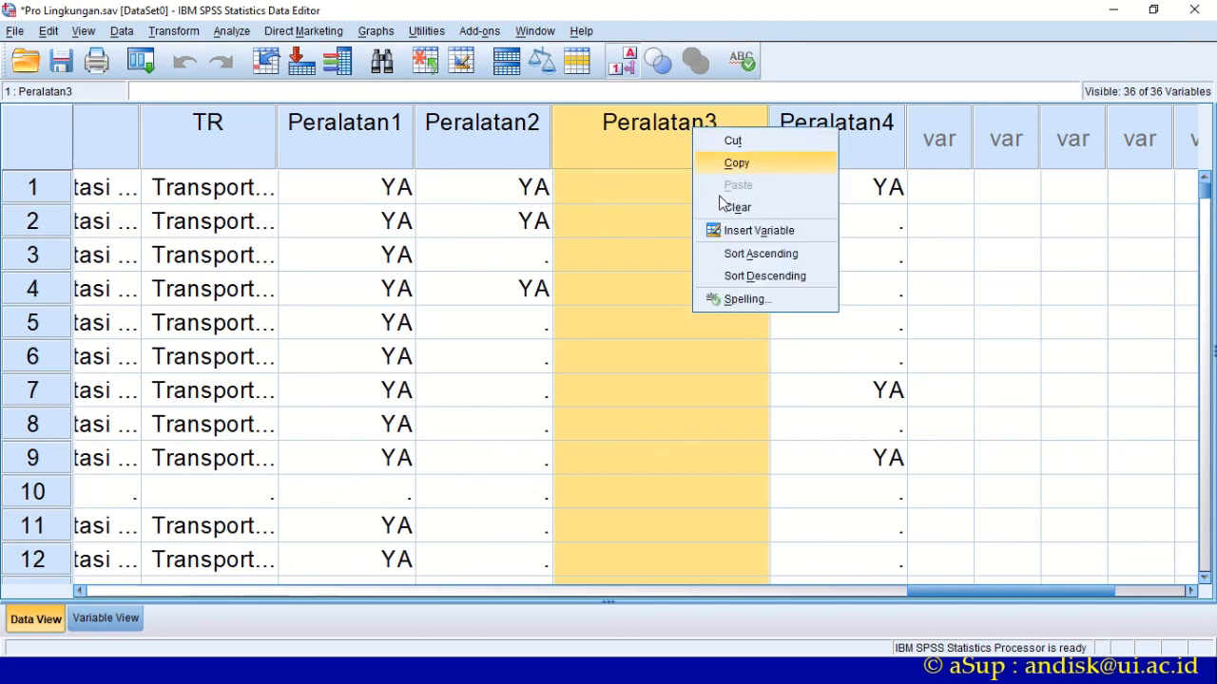
pyautogui.click(747, 278)
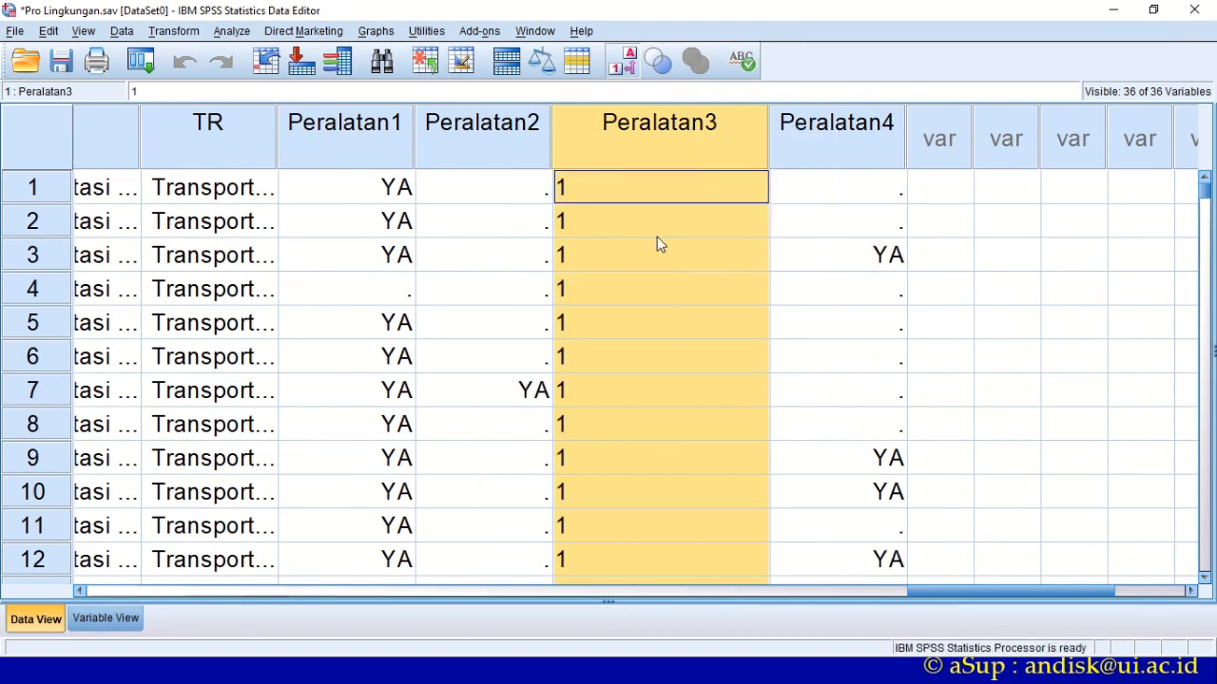
pyautogui.scroll(-12, 660, 250)
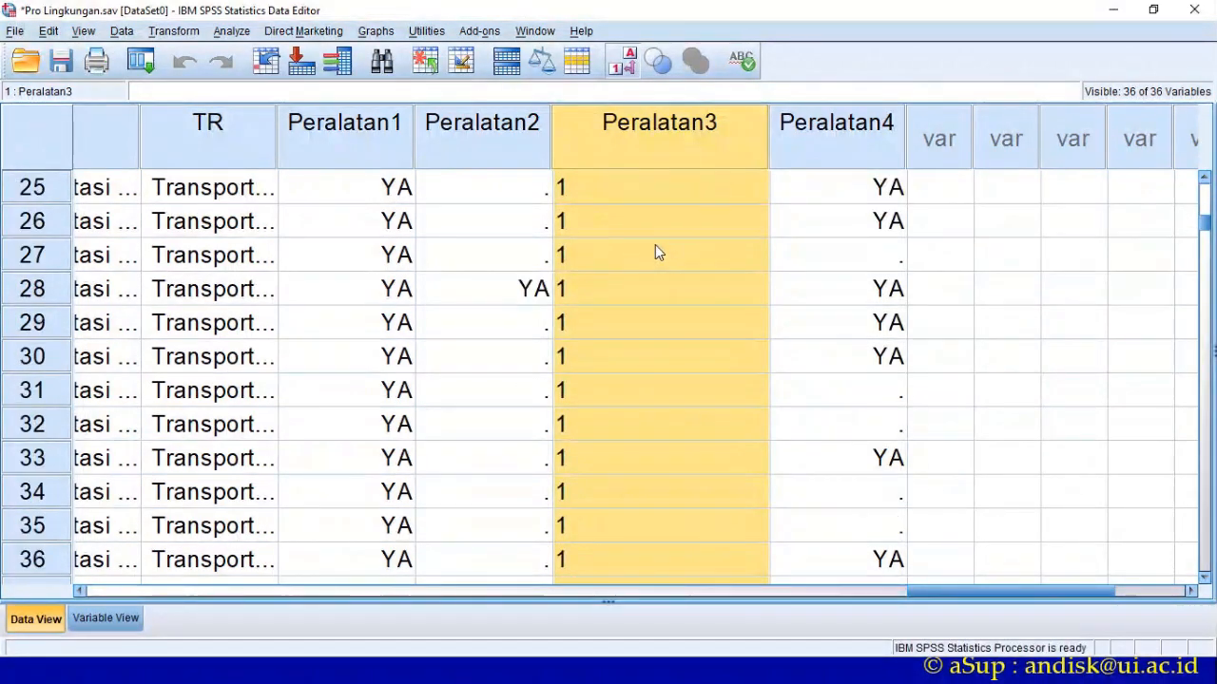
pyautogui.scroll(-1, 655, 246)
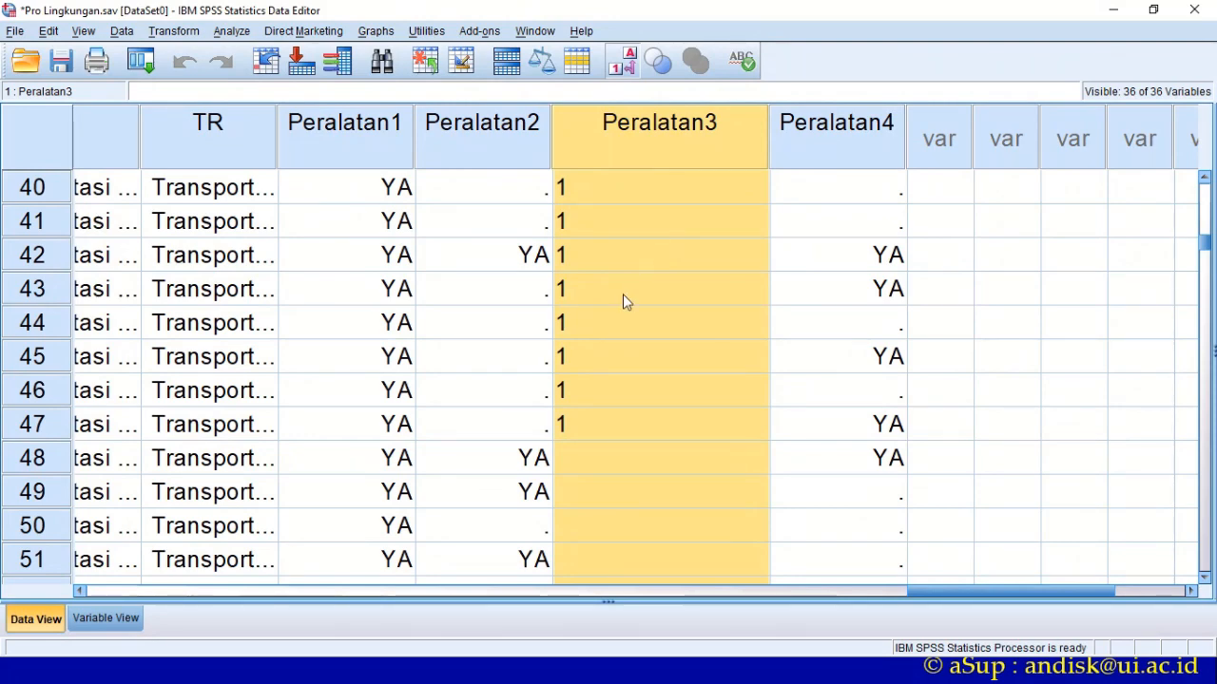
pyautogui.scroll(-7, 614, 402)
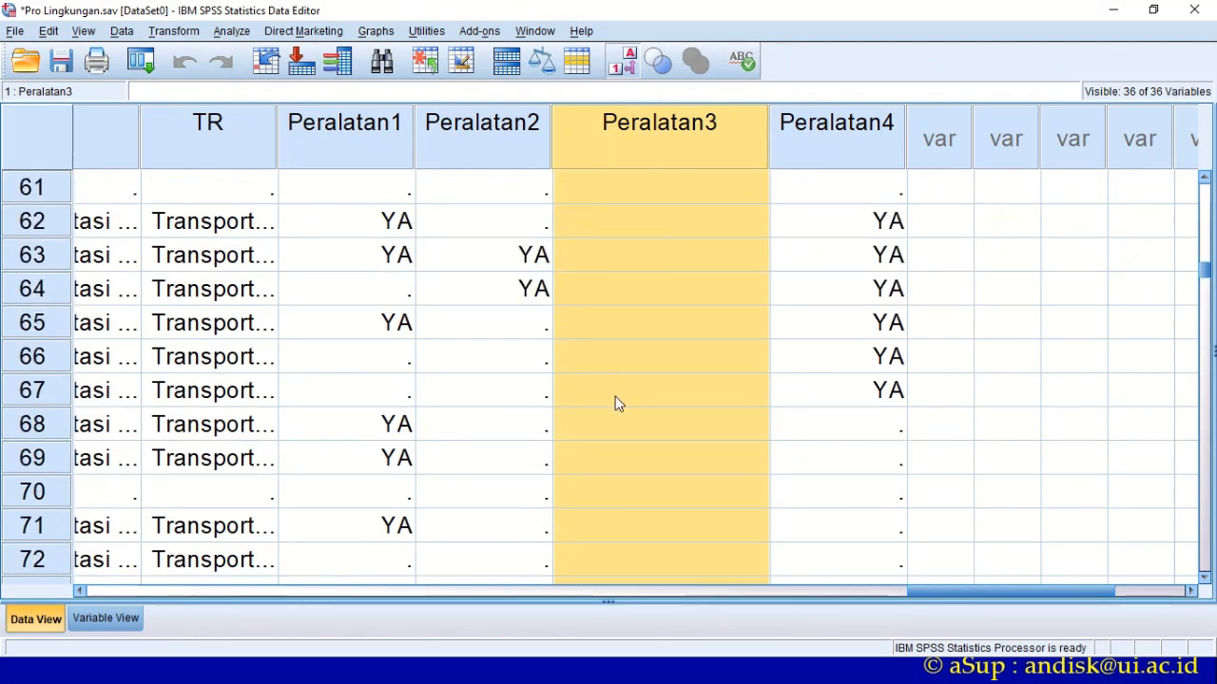
# - Return to the variable definitions and change the type of Peralatan3 to Numeric, discarding its value labels
pyautogui.click(106, 619)
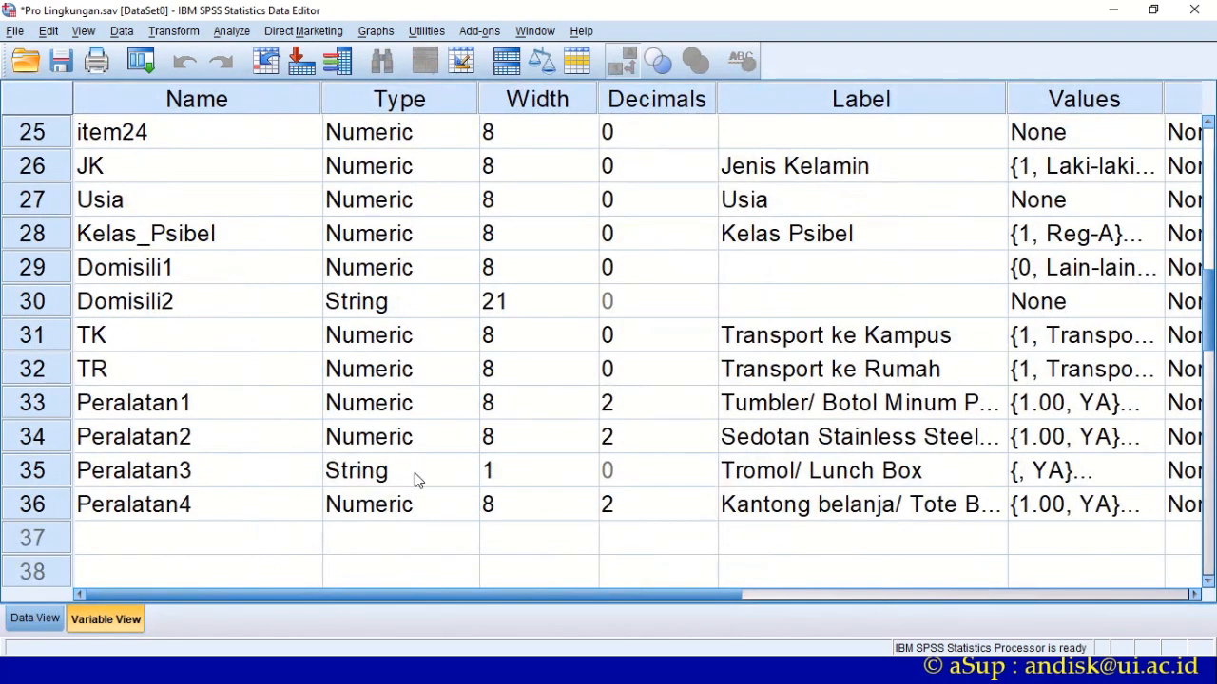
pyautogui.doubleClick(457, 470)
pyautogui.hotkey('alt', 'n')
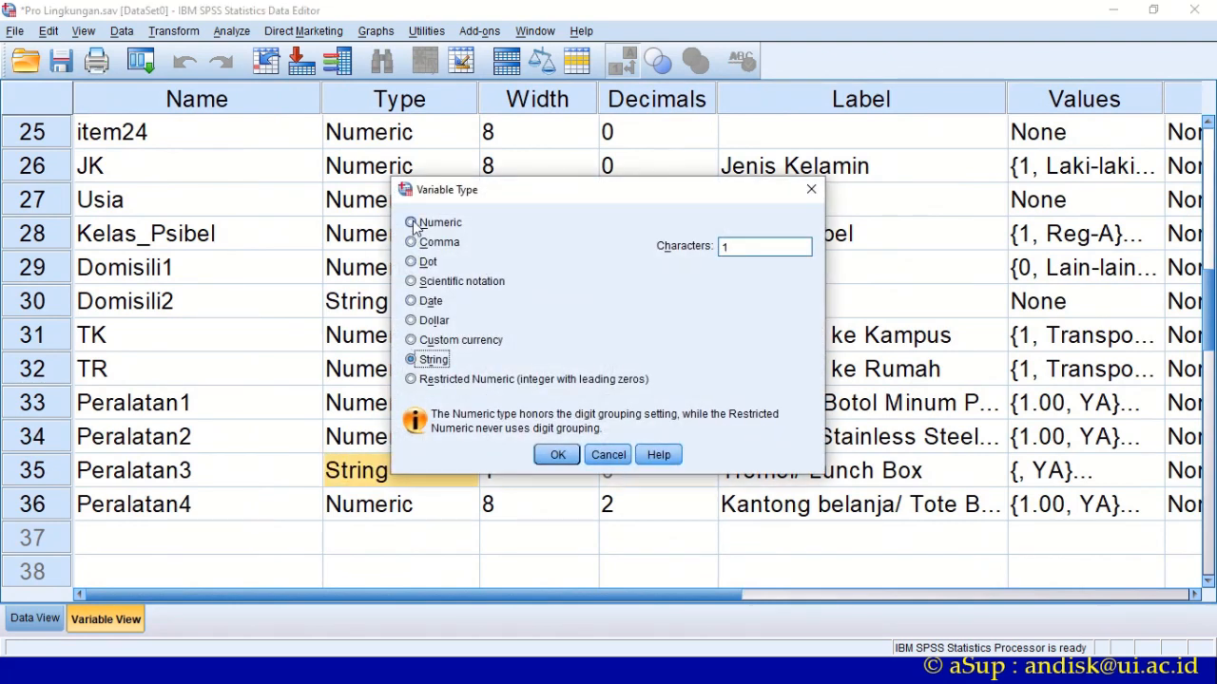
pyautogui.click(558, 454)
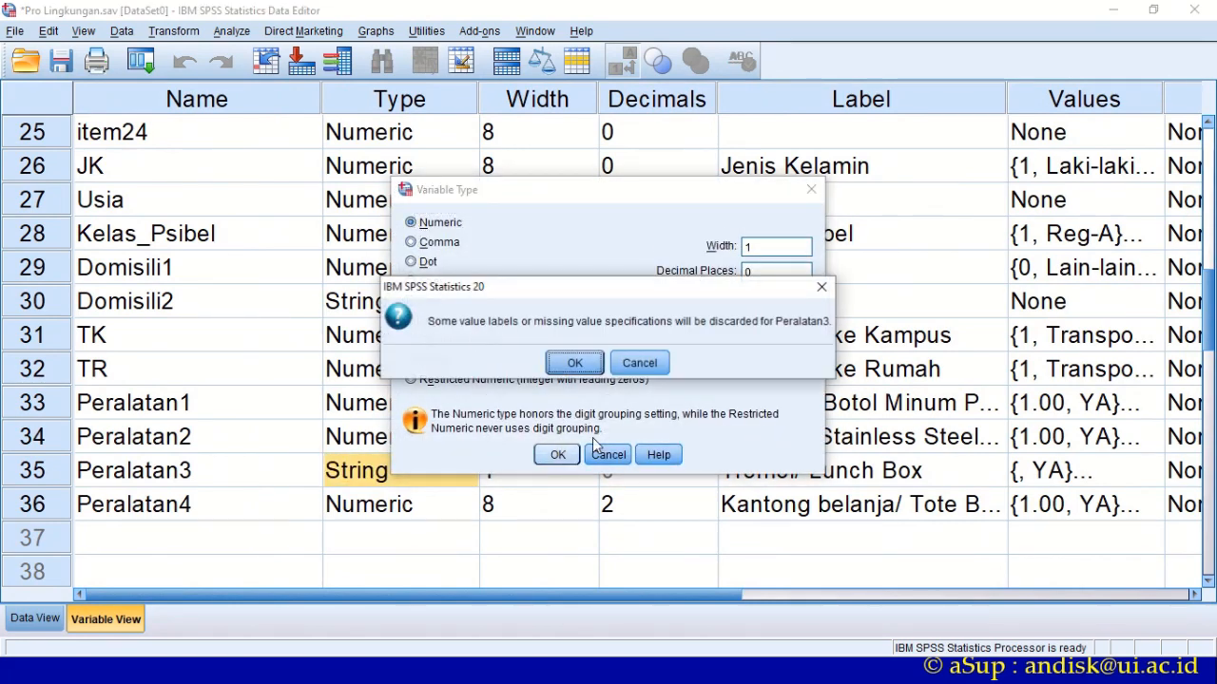
pyautogui.click(569, 362)
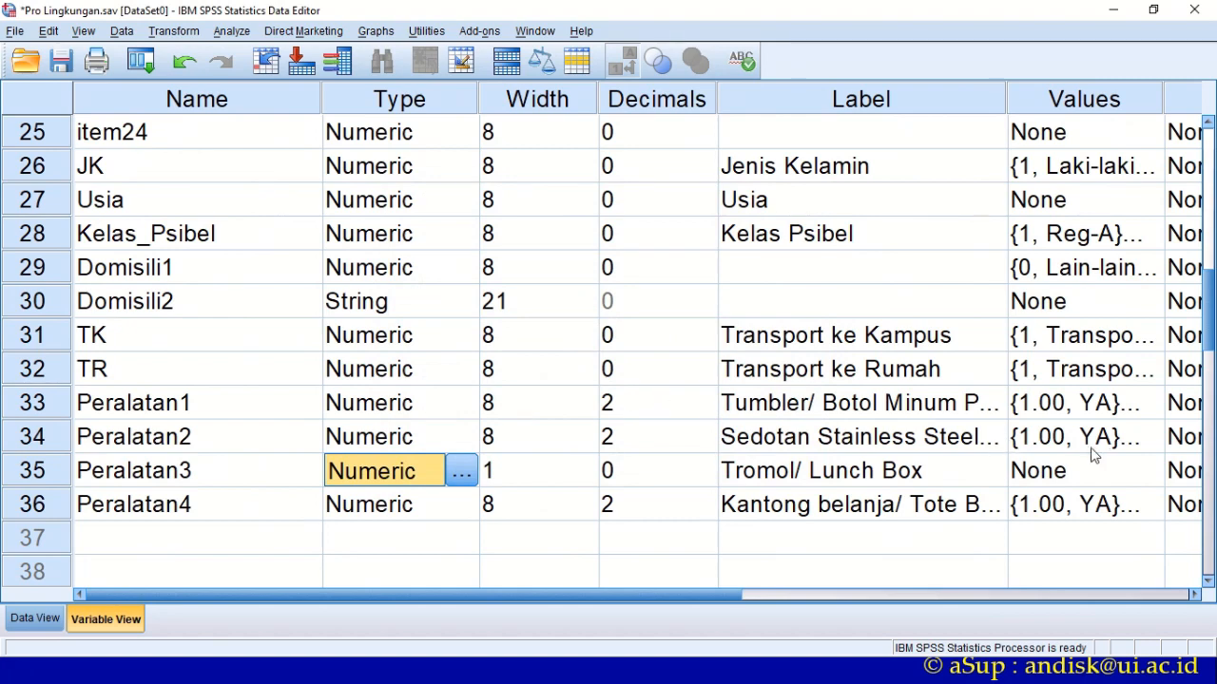
# - Copy the value labels of Peralatan2 to Peralatan3 so that 1 = "YA"
pyautogui.click(1093, 449)
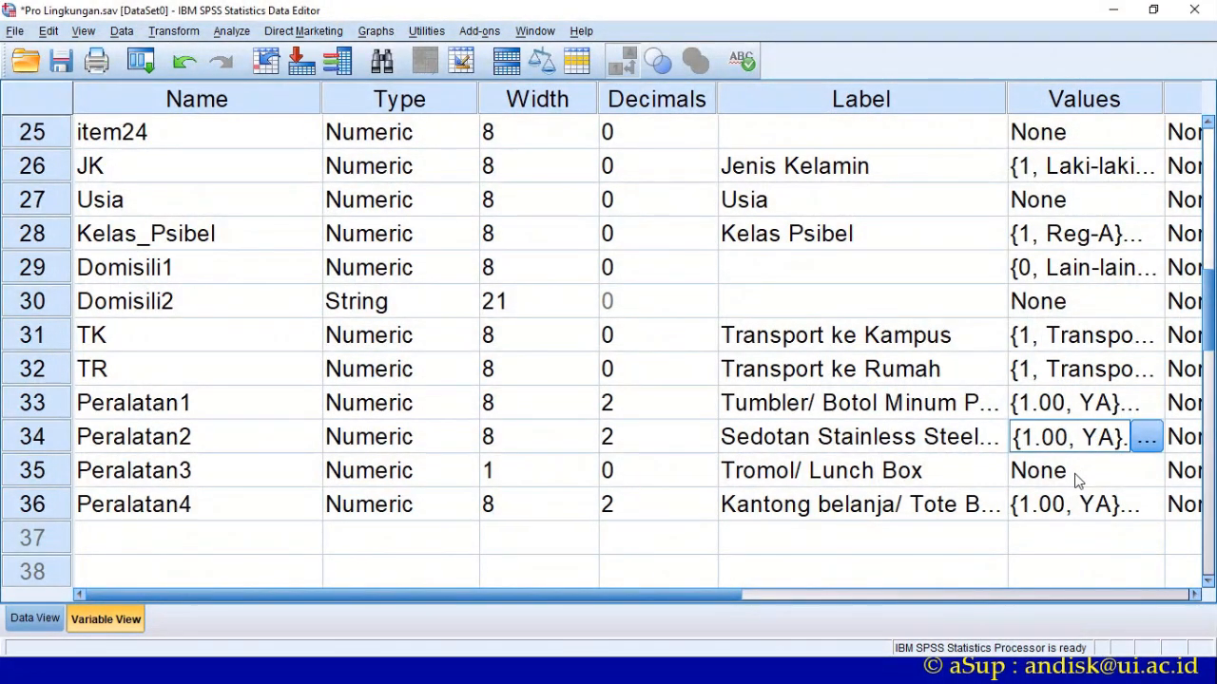
pyautogui.click(1077, 480)
pyautogui.hotkey('ctrl', 'v')
pyautogui.click(930, 486)
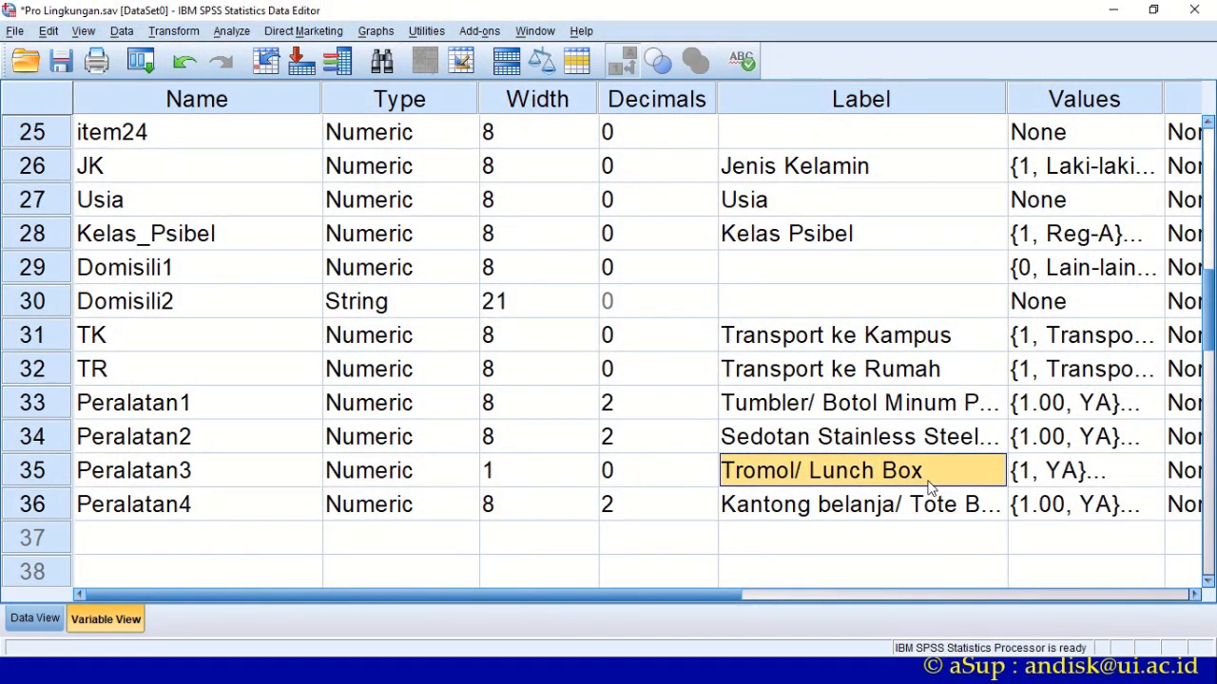
pyautogui.click(1079, 514)
pyautogui.click(1099, 481)
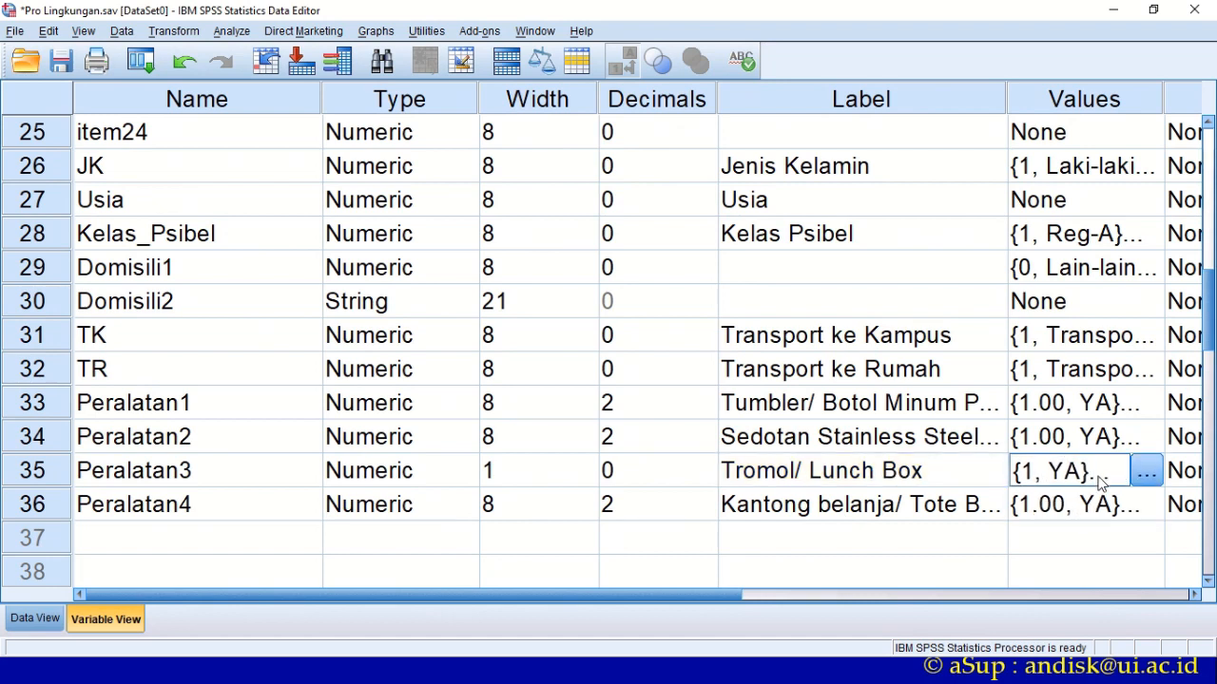
# - Set the number of decimals to 0 for Peralatan1 and Peralatan2
pyautogui.click(709, 411)
pyautogui.click(710, 412)
pyautogui.click(710, 412)
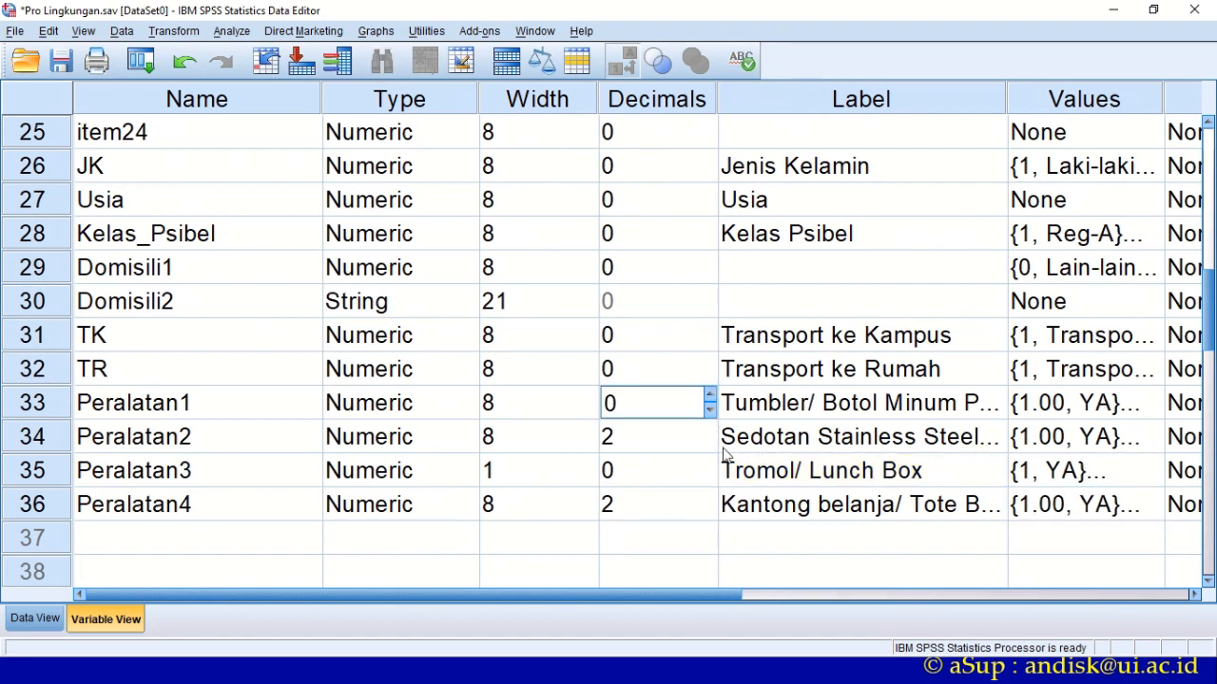
pyautogui.click(711, 445)
pyautogui.click(711, 445)
pyautogui.click(711, 445)
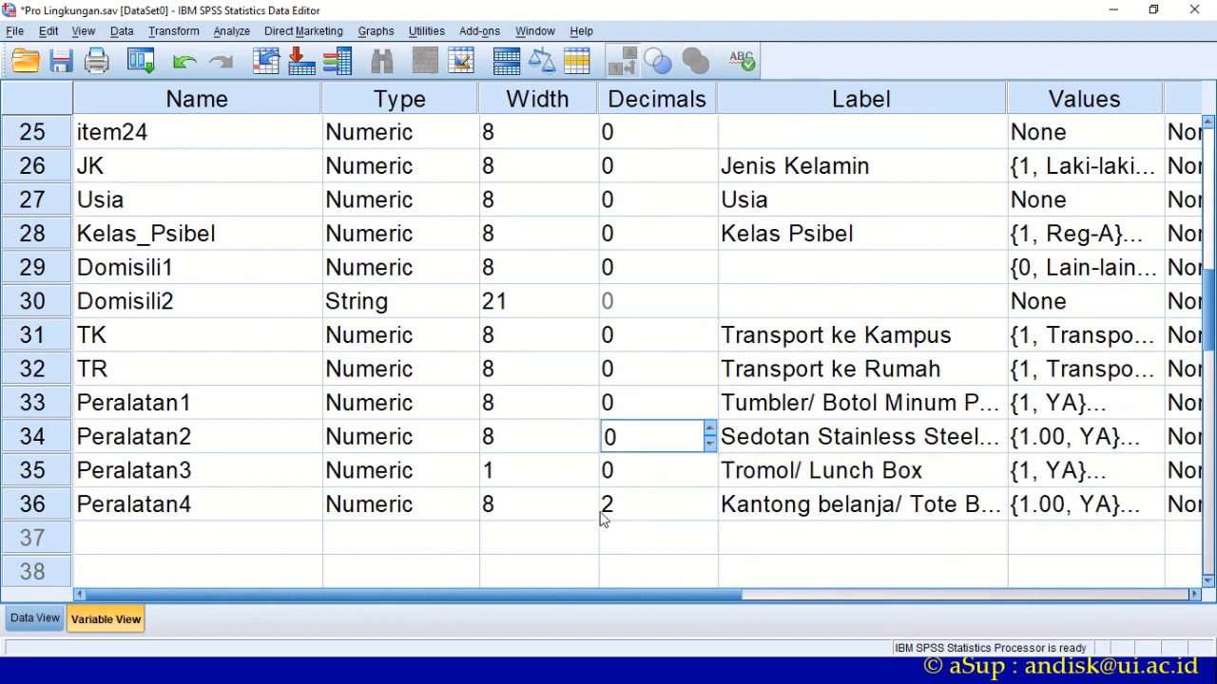
# - Compare the raw codes of the equipment variables in the data with their value labels, restoring the label display
pyautogui.click(38, 618)
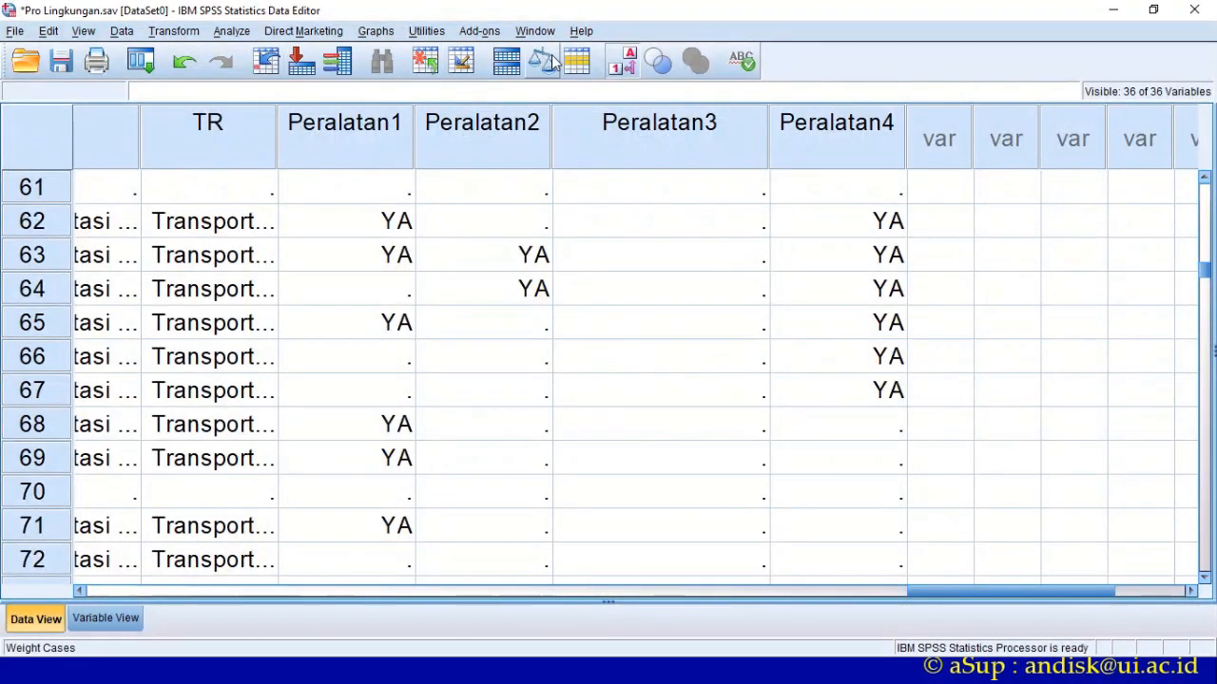
pyautogui.click(638, 66)
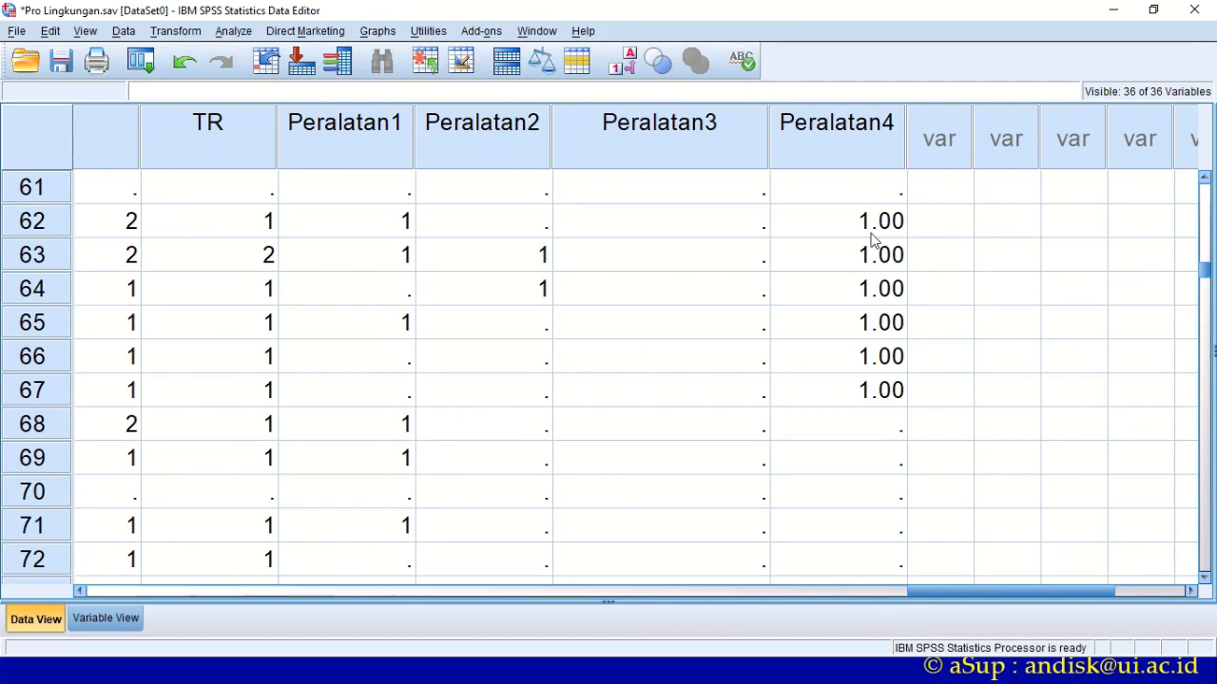
pyautogui.click(623, 62)
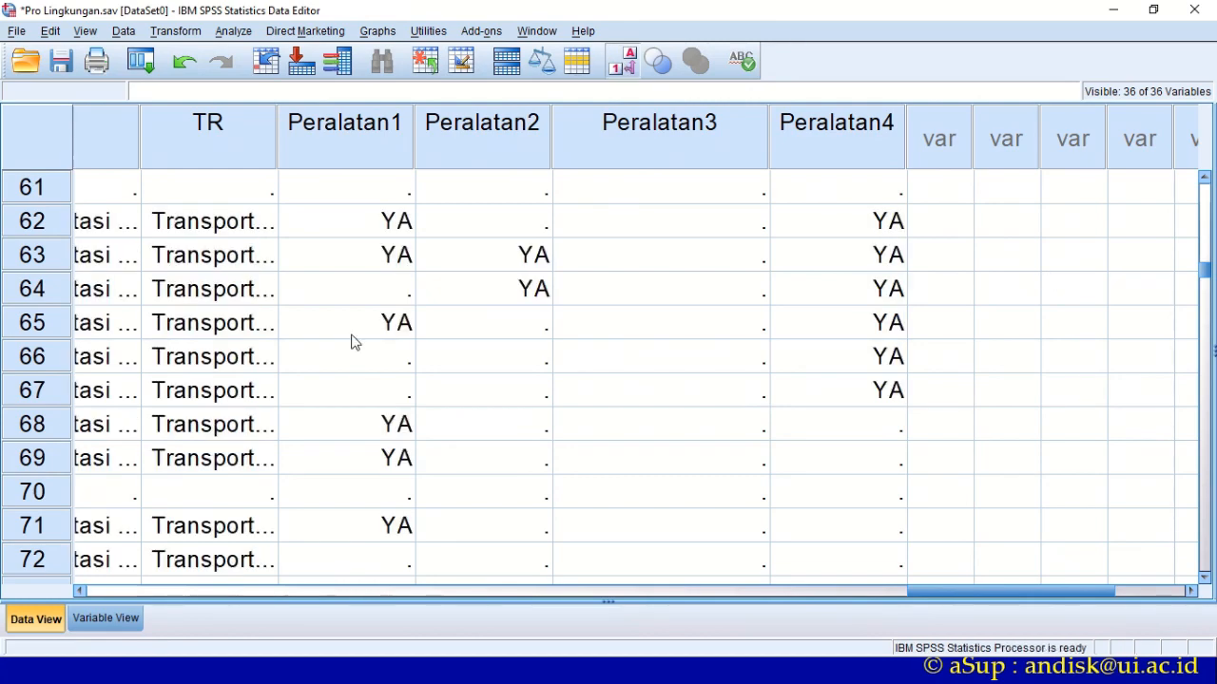
# - Return to the variable definitions and set the number of decimals to 0 for Peralatan4
pyautogui.click(105, 619)
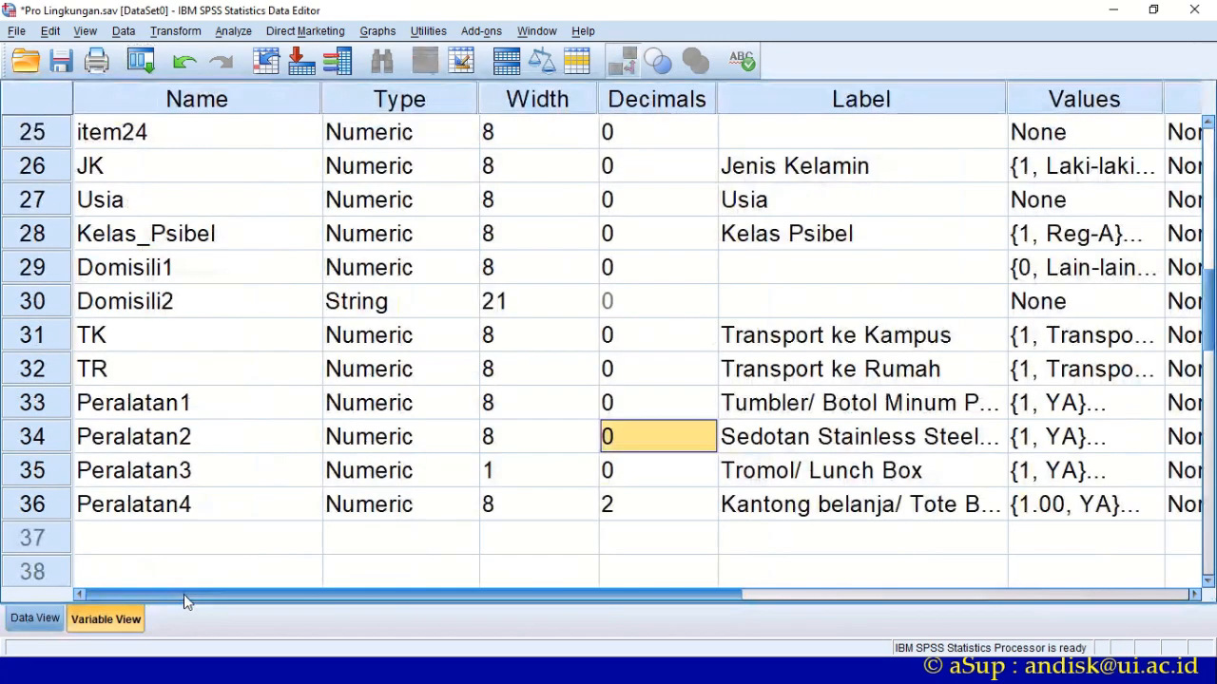
pyautogui.click(708, 513)
pyautogui.click(709, 513)
pyautogui.click(709, 512)
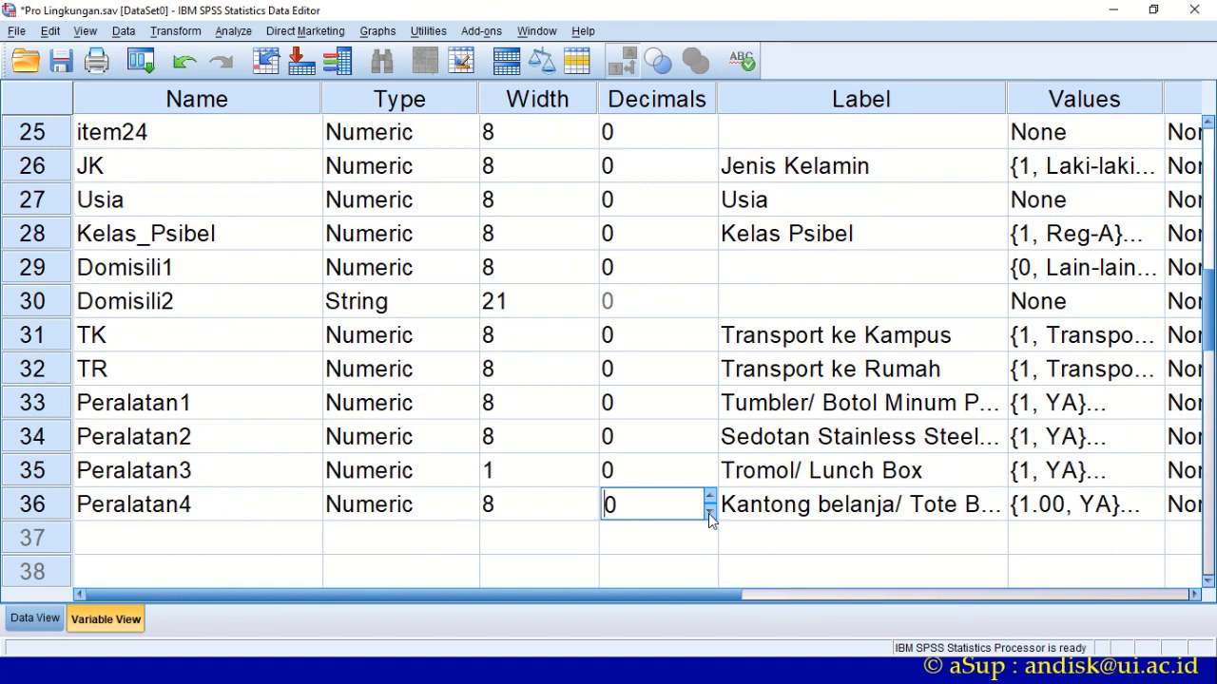
# - Return to the data and sort the cases by Nomor in ascending order
pyautogui.click(15, 621)
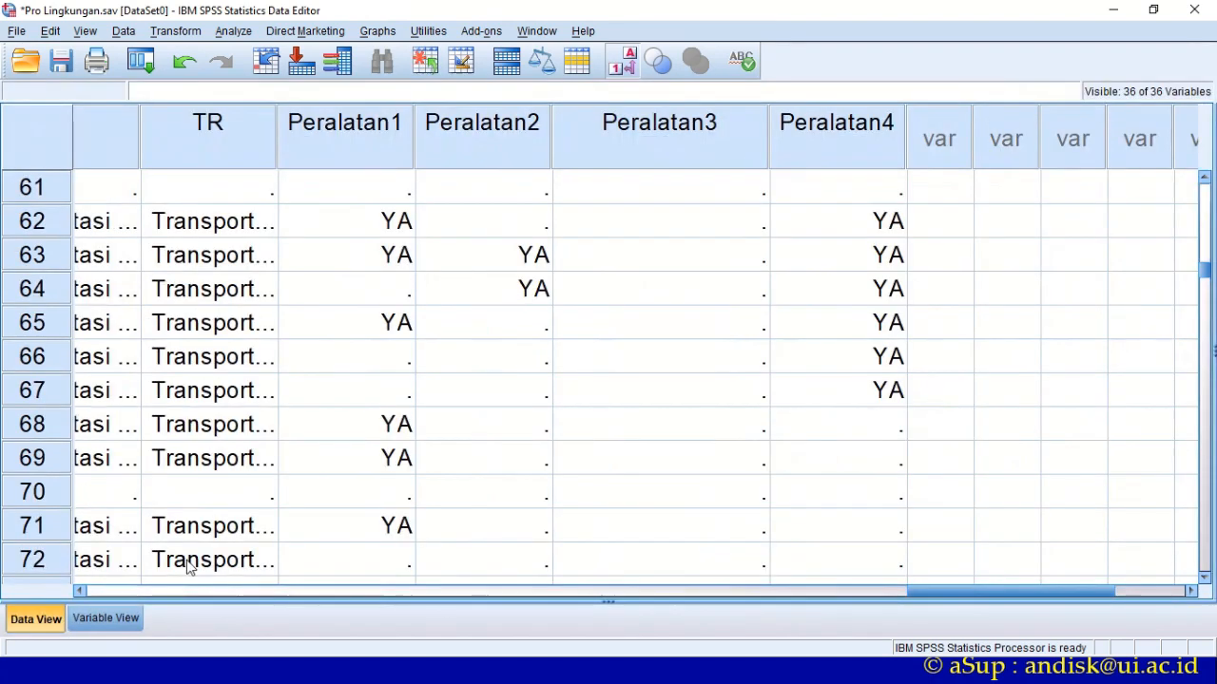
pyautogui.click(1030, 582)
pyautogui.moveTo(1031, 588); pyautogui.dragTo(190, 619)
pyautogui.scroll(3, 238, 271)
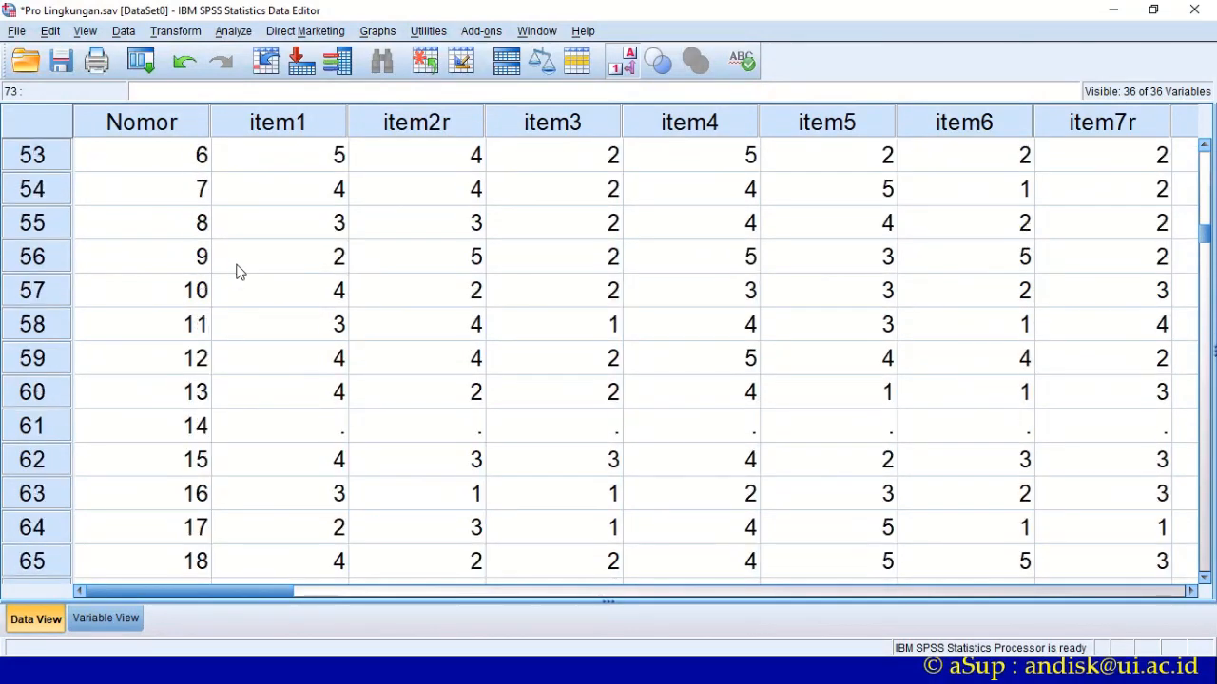
pyautogui.scroll(3, 242, 266)
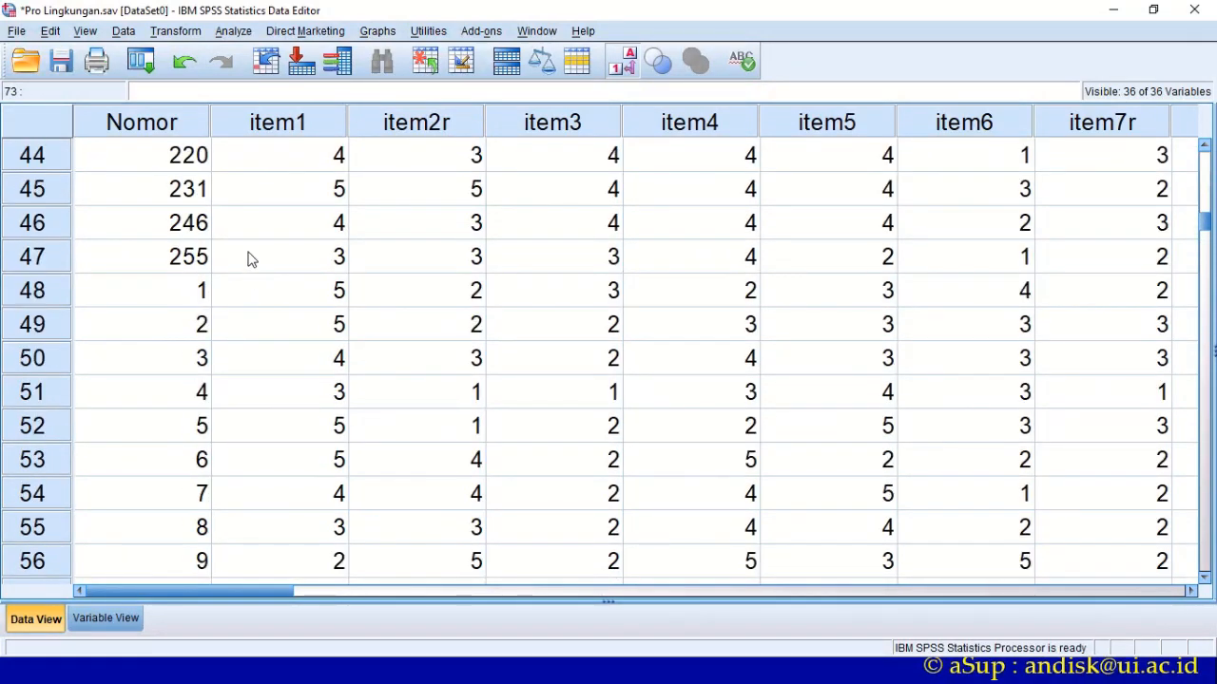
pyautogui.click(162, 122)
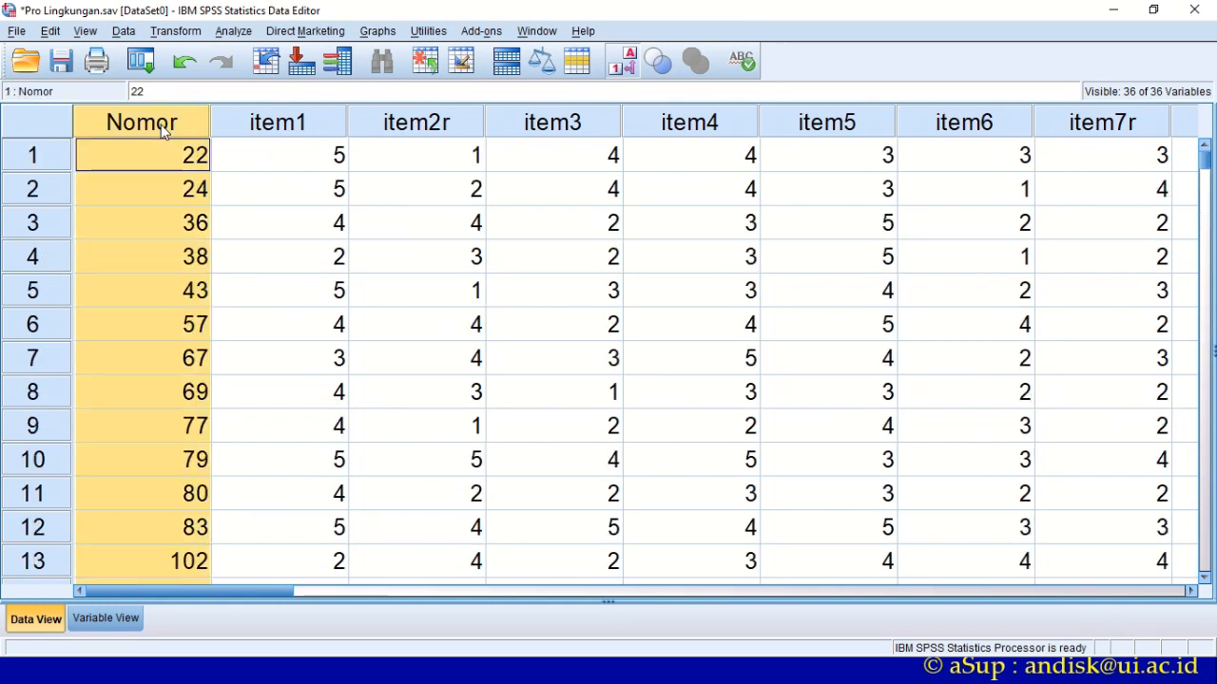
pyautogui.rightClick(162, 121)
pyautogui.click(229, 251)
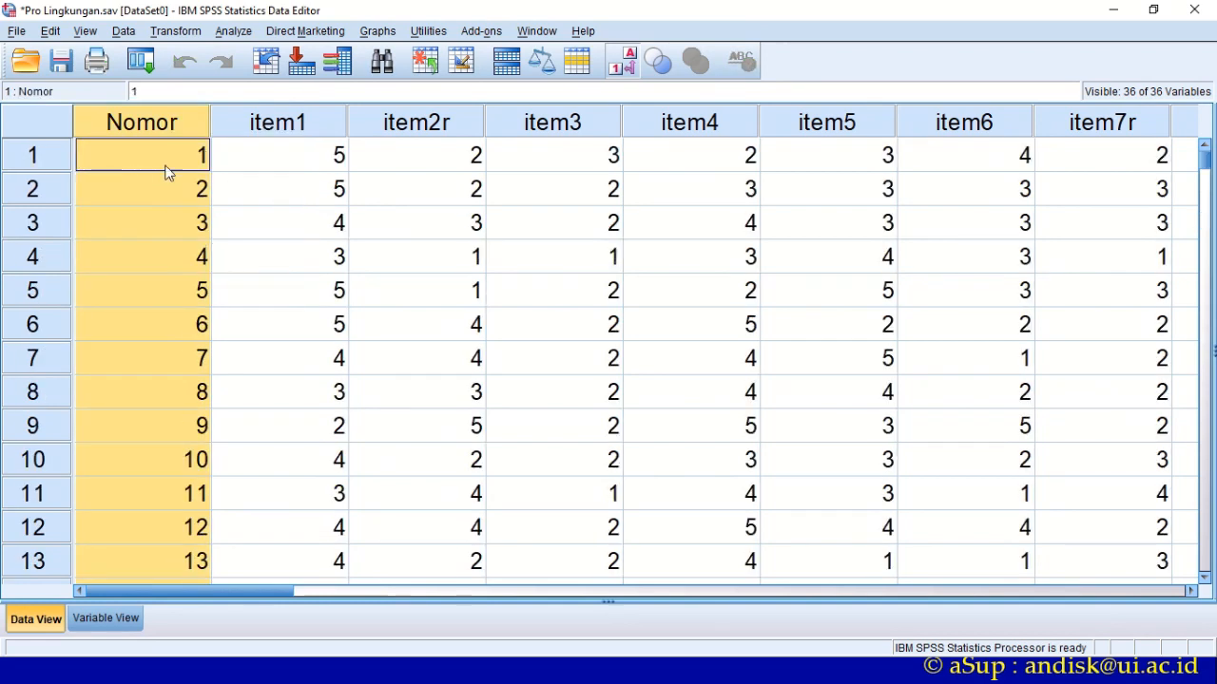
pyautogui.click(160, 164)
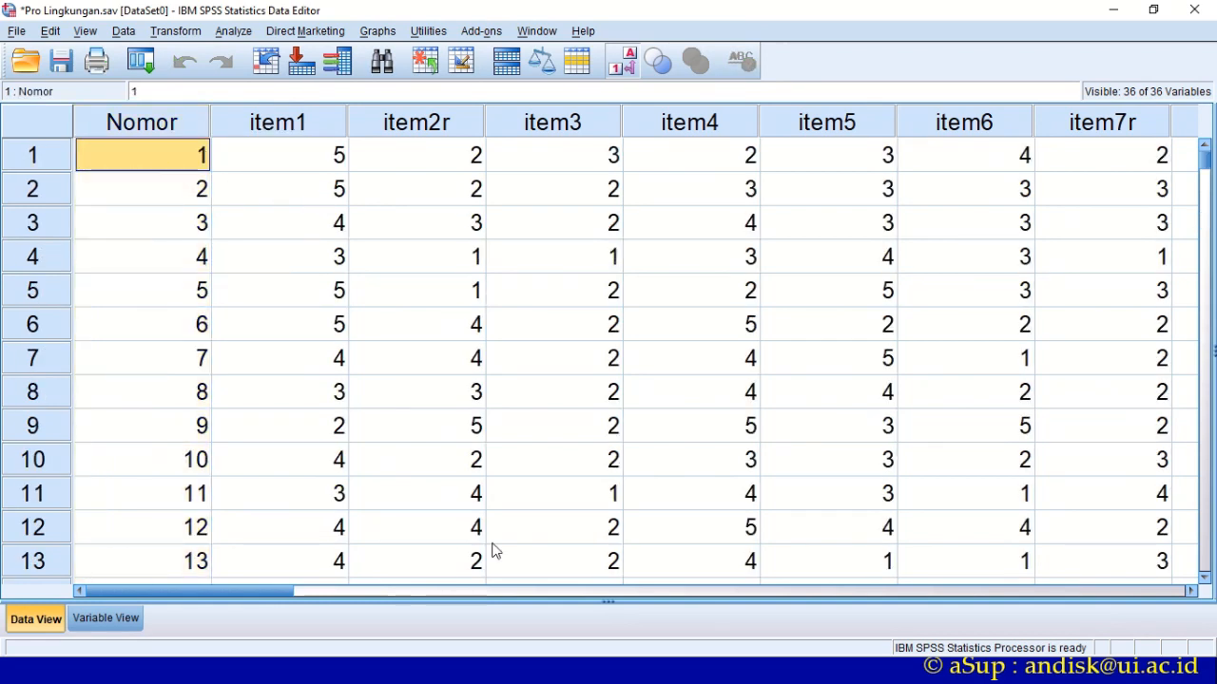
# - Switch to the PowerPoint slide show to read the Cleaning Data slide and return to the SPSS data
pyautogui.moveTo(264, 591); pyautogui.dragTo(174, 586)
pyautogui.hotkey('alt', 'Tab')
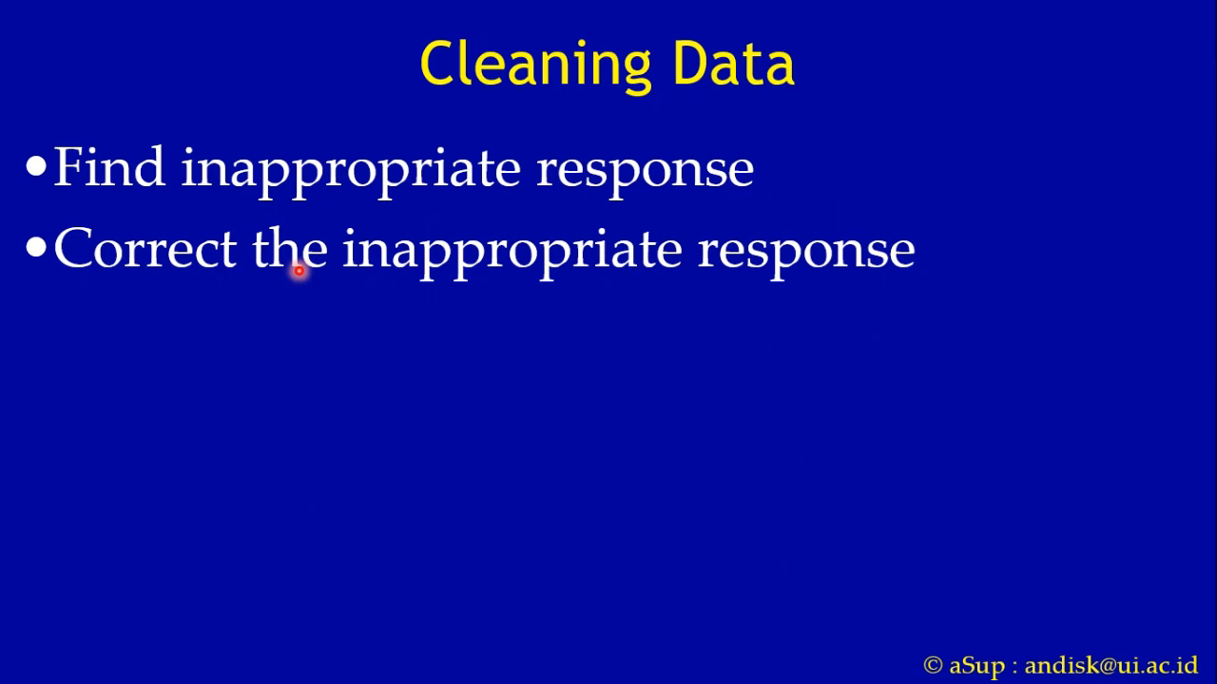
pyautogui.hotkey('alt', 'Tab')
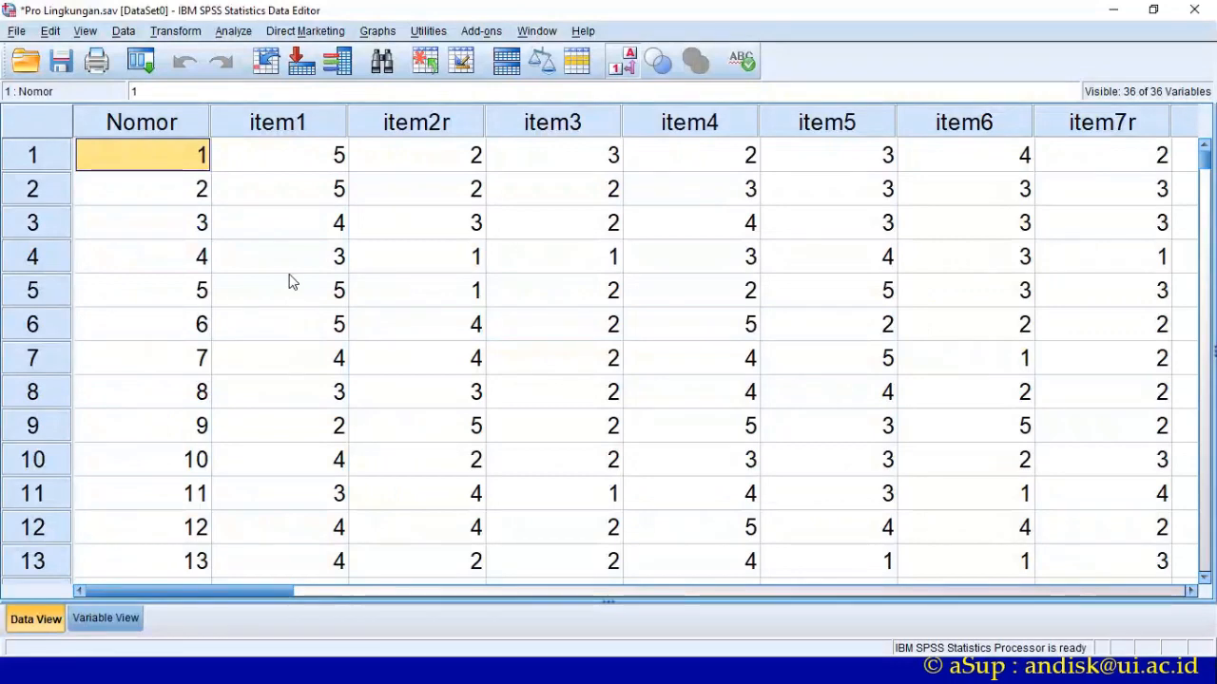
# - Look over the item responses of the first cases, starting with item1 and item2r, for inappropriate values
pyautogui.click(305, 156)
pyautogui.scroll(-4, 514, 271)
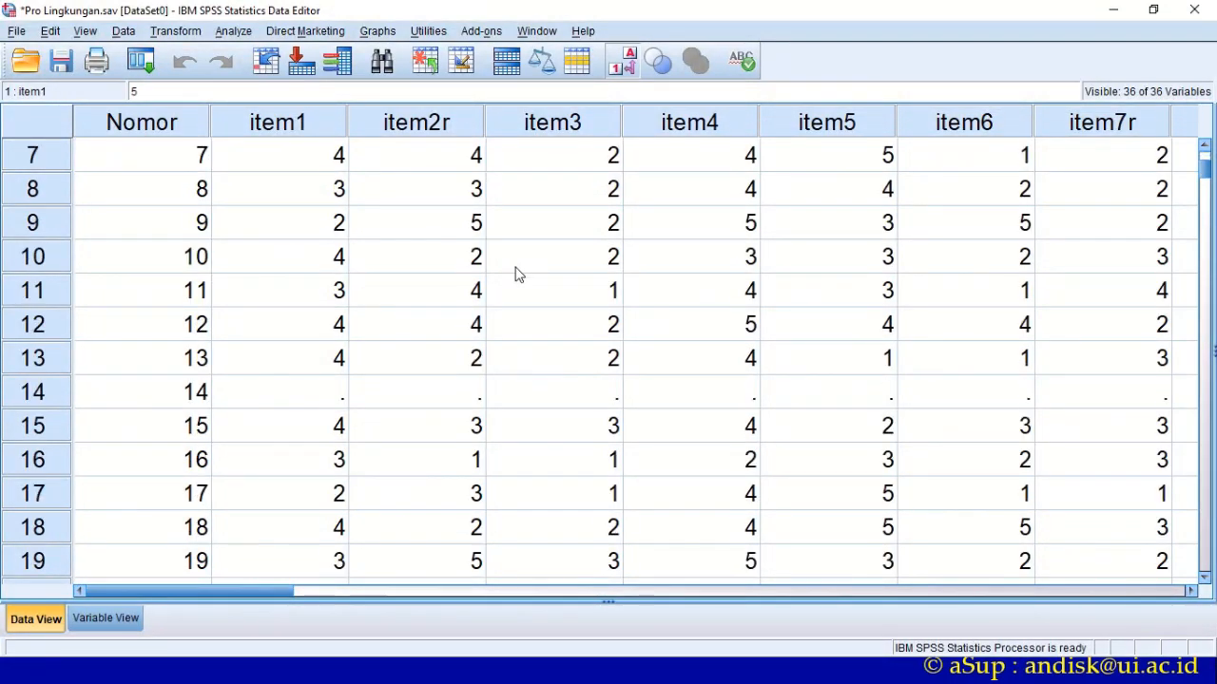
pyautogui.scroll(3, 514, 275)
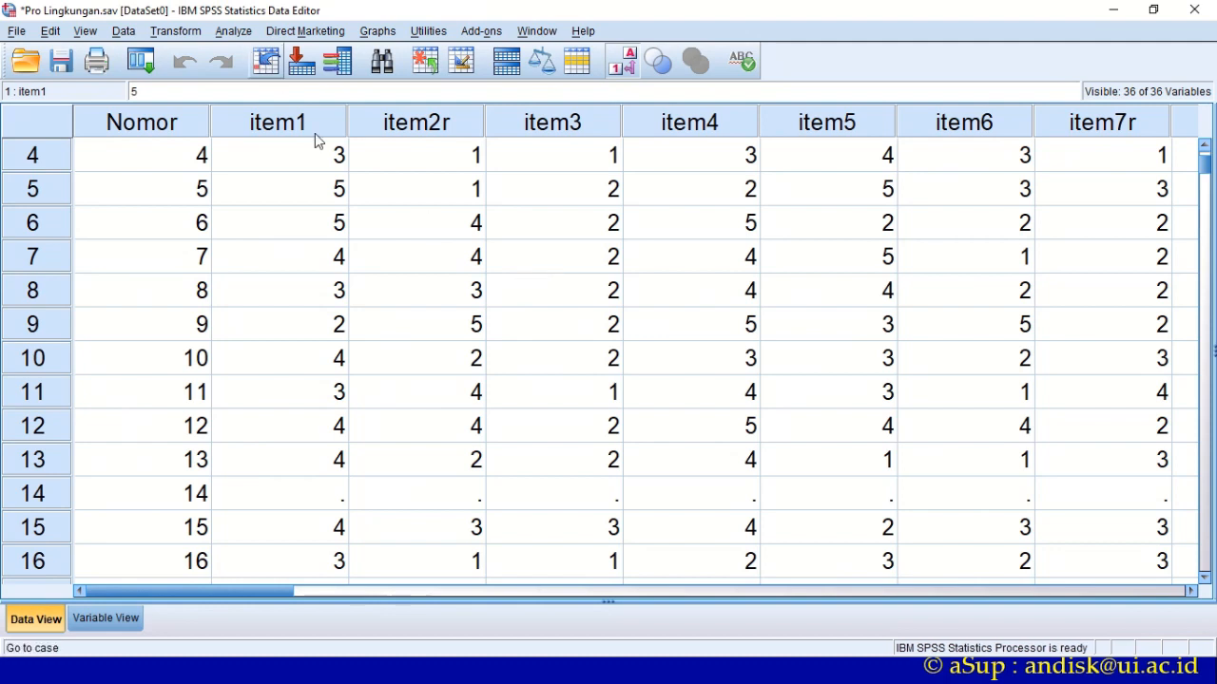
pyautogui.scroll(1, 397, 193)
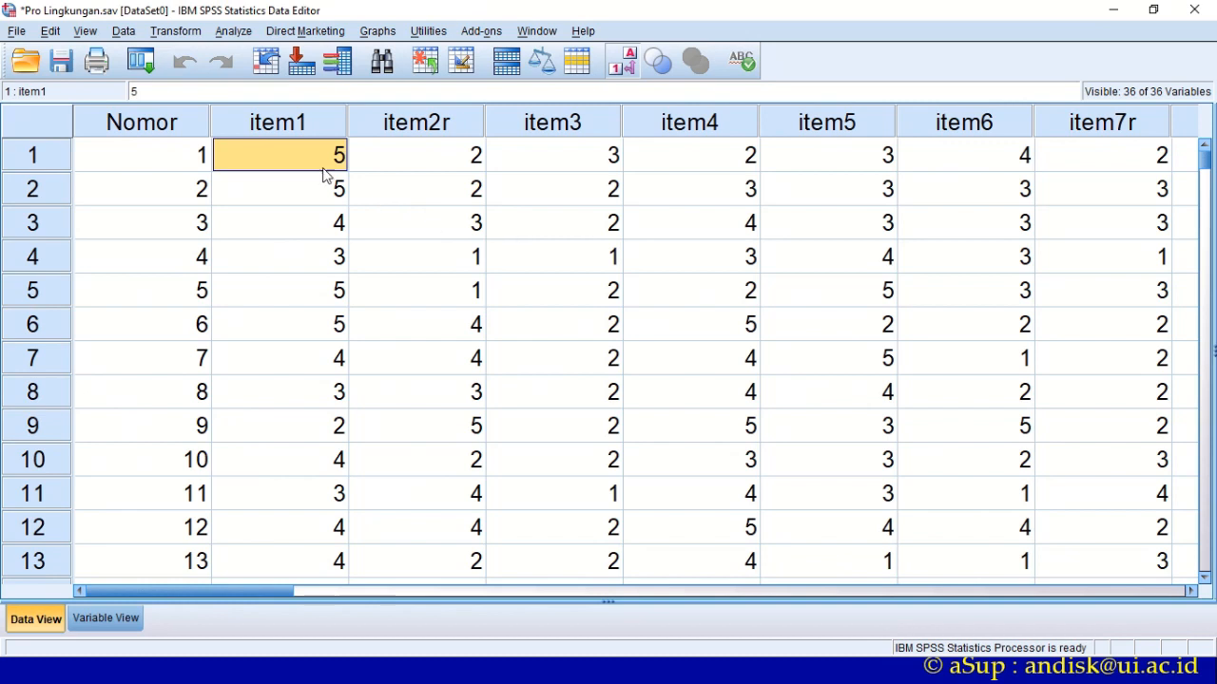
pyautogui.click(470, 252)
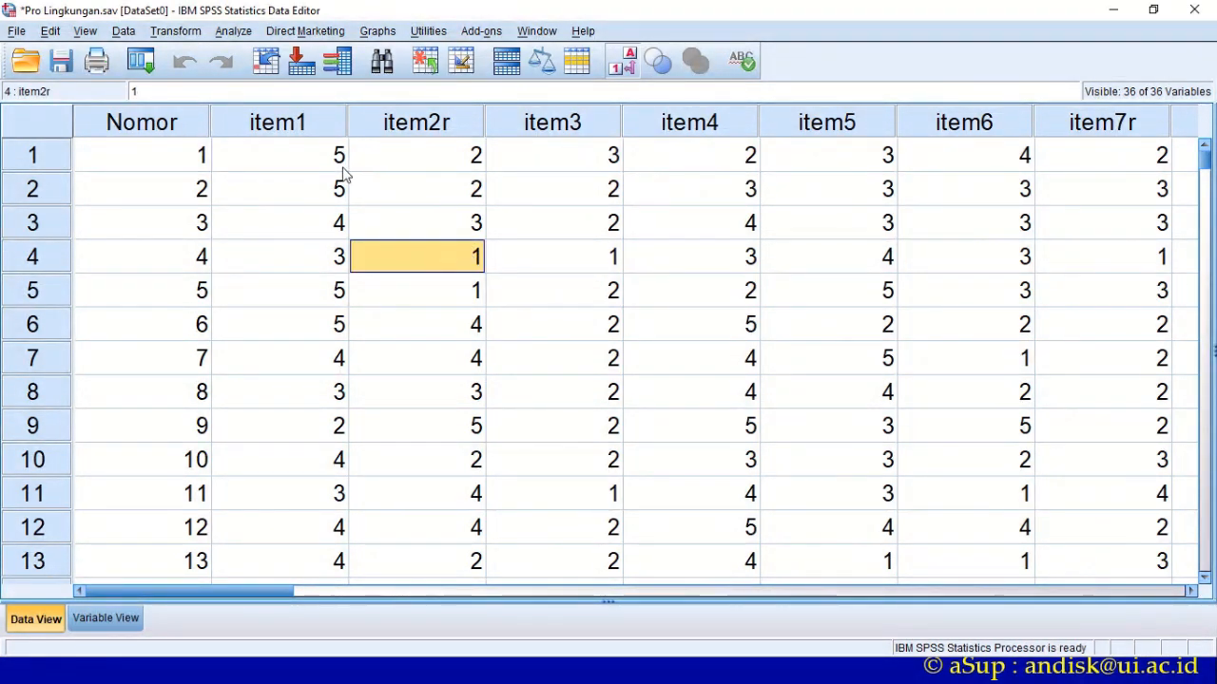
pyautogui.click(336, 160)
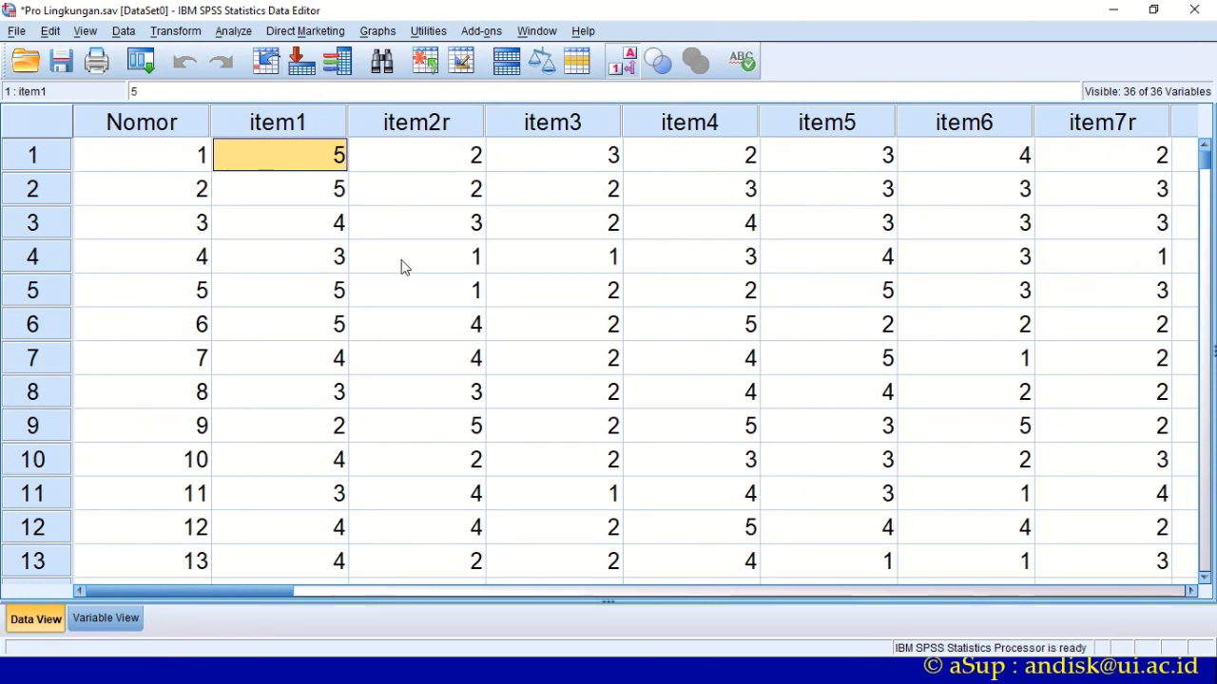
# - Run a Frequencies analysis with frequency tables for all questionnaire items, item1 to item24
pyautogui.click(233, 31)
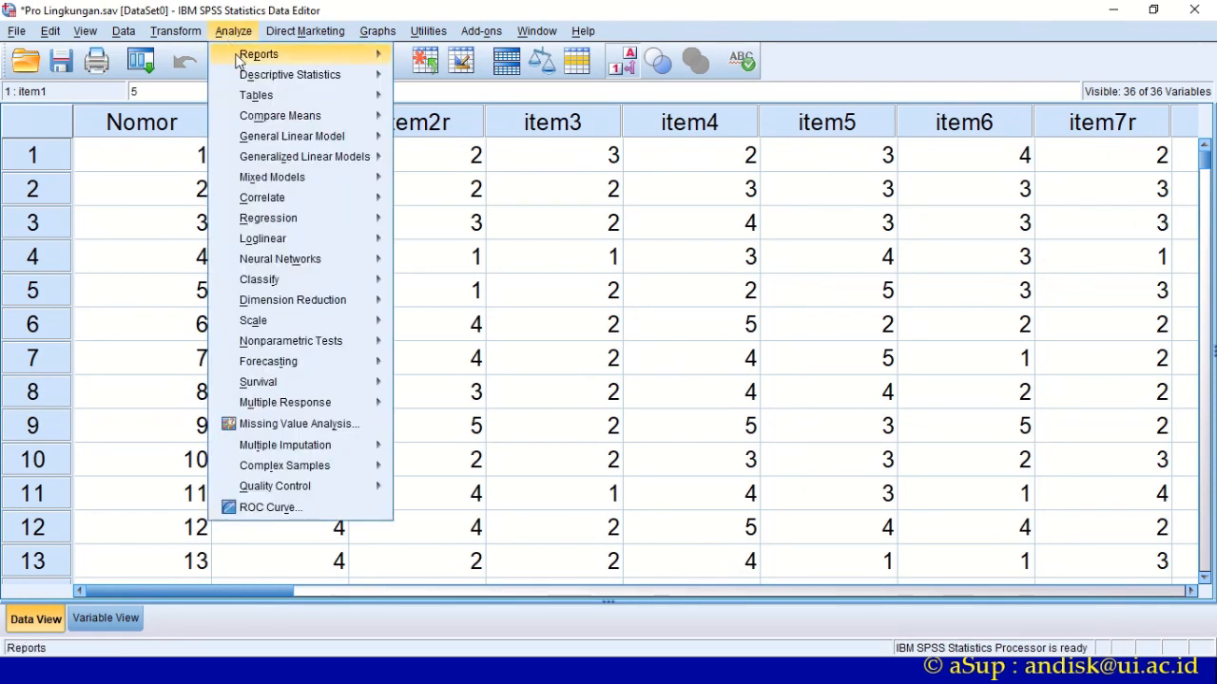
pyautogui.moveTo(247, 75)
pyautogui.click(433, 76)
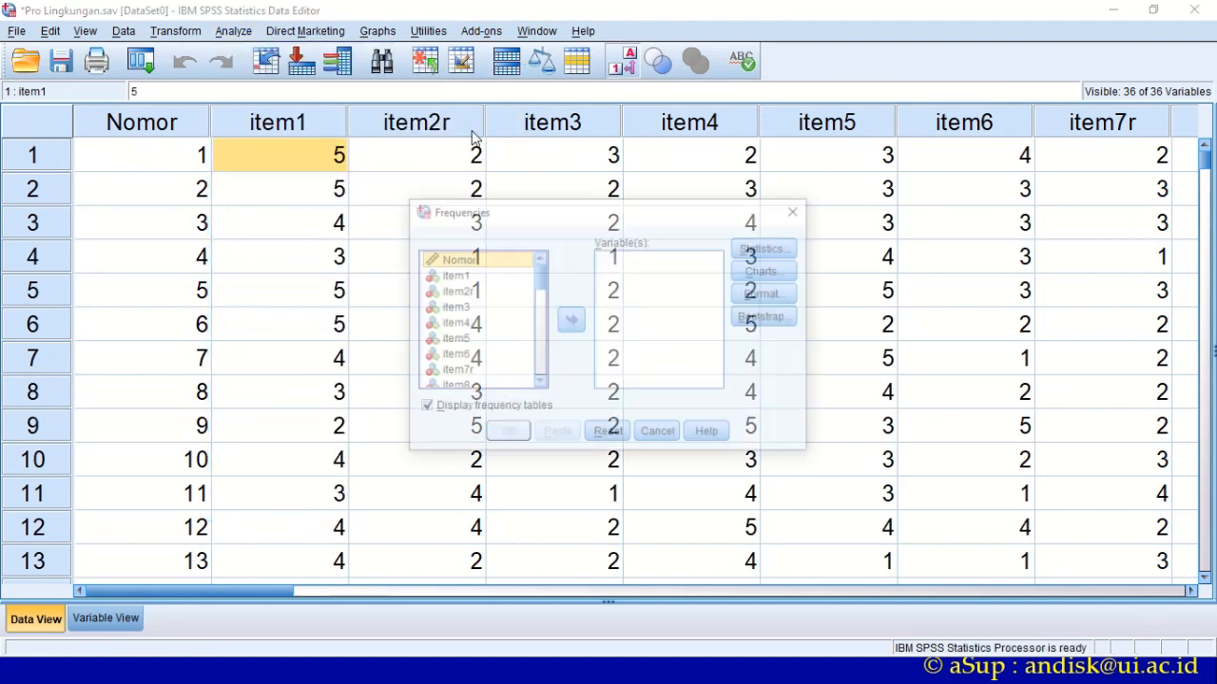
pyautogui.click(453, 276)
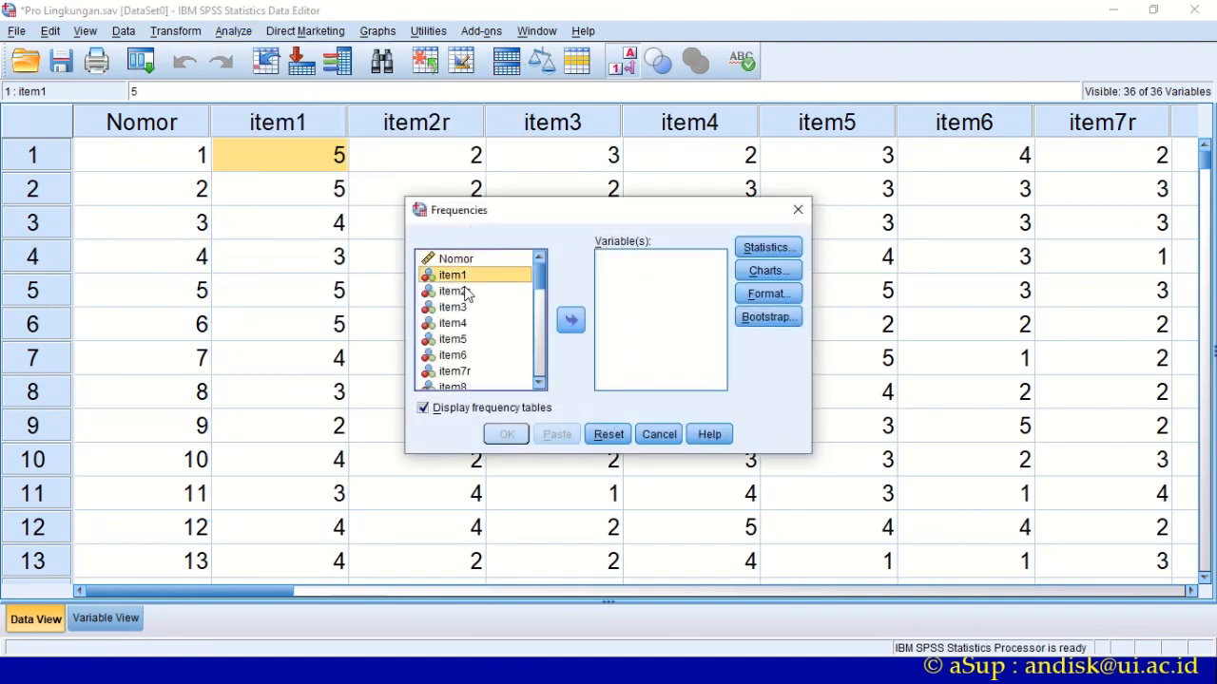
pyautogui.scroll(-5, 461, 295)
pyautogui.scroll(-2, 465, 302)
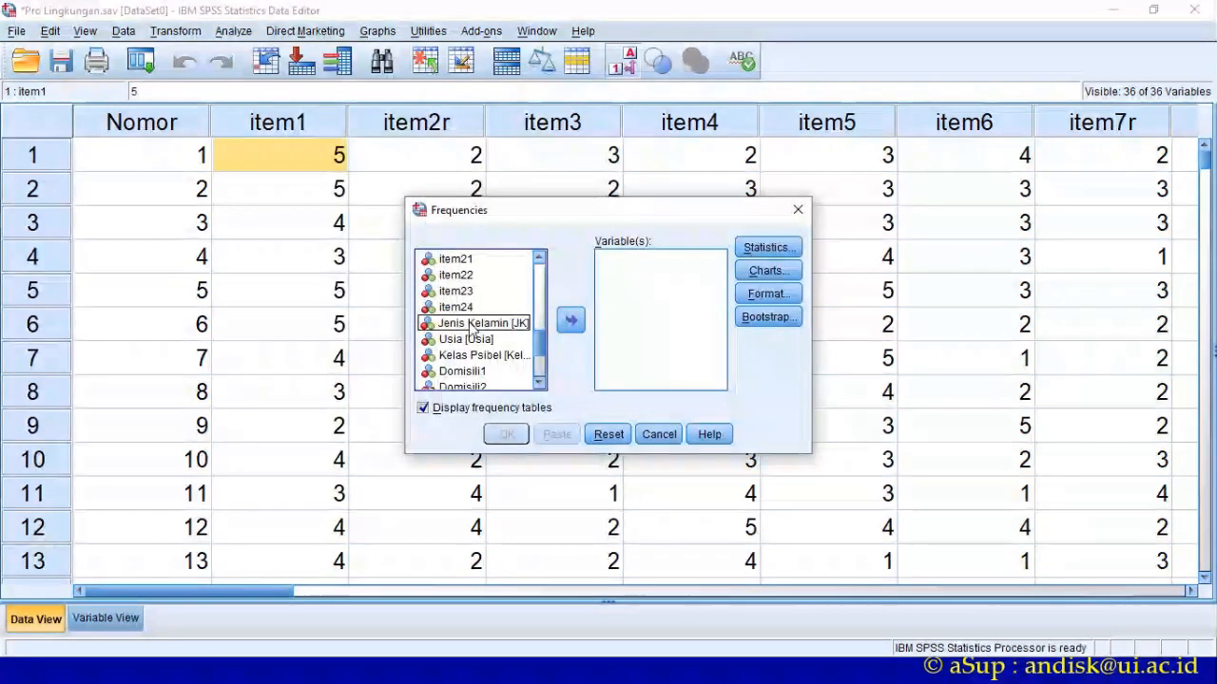
pyautogui.moveTo(456, 258); pyautogui.dragTo(460, 307)
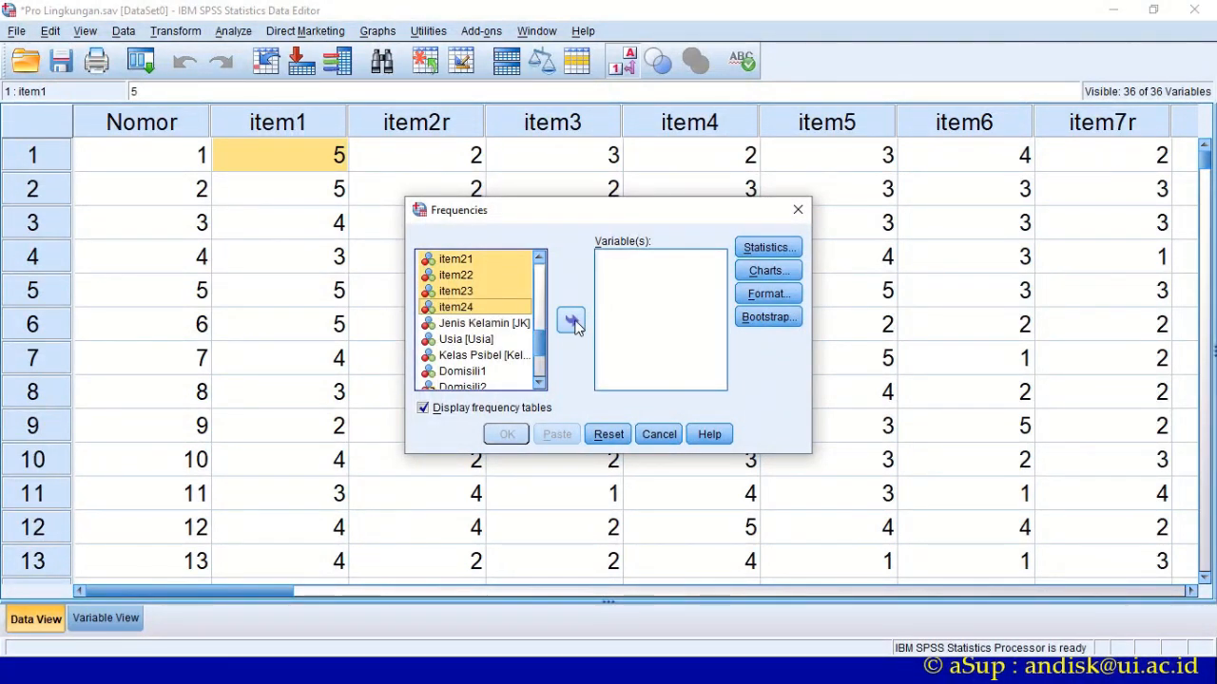
pyautogui.click(571, 321)
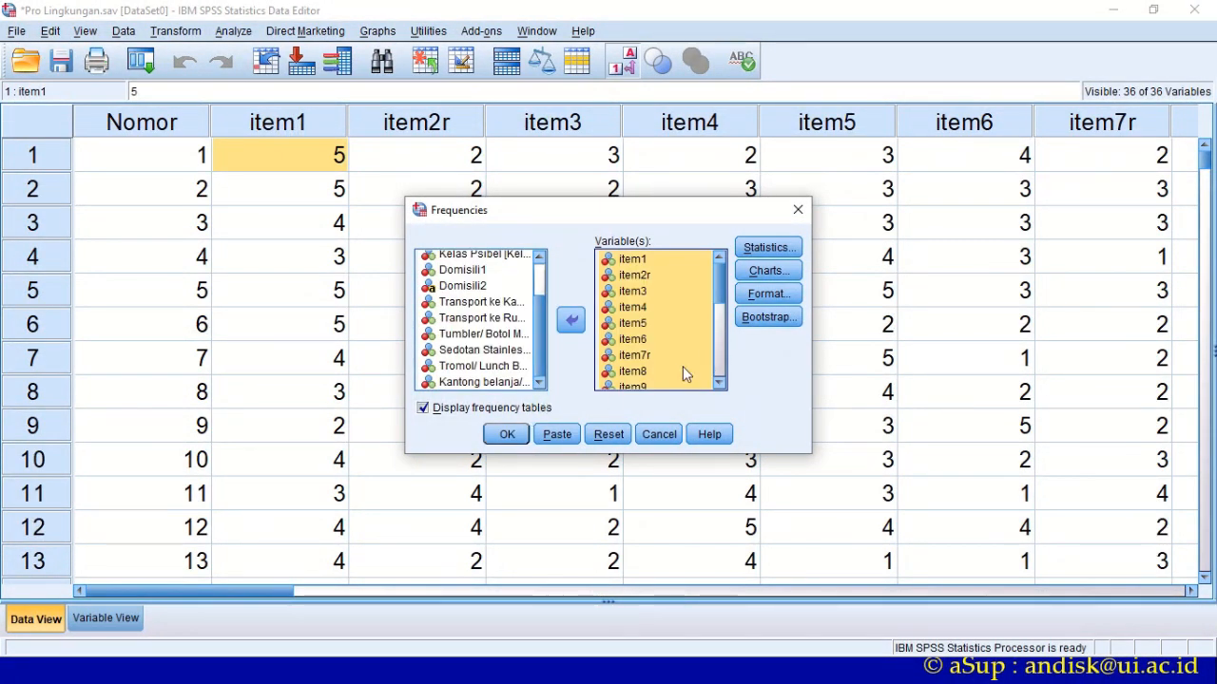
pyautogui.click(518, 436)
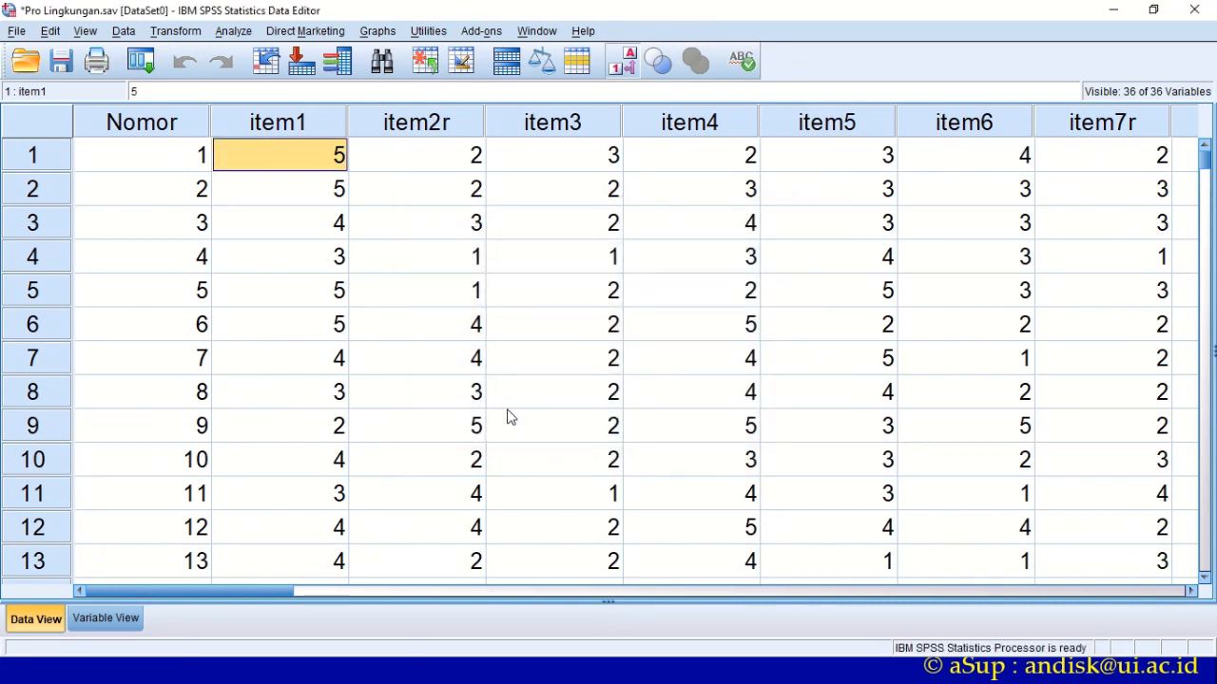
# - Switch to the SPSS output and examine the frequency tables of item1 to item24 for inappropriate response values and missing cases
pyautogui.hotkey('alt', 'Tab')
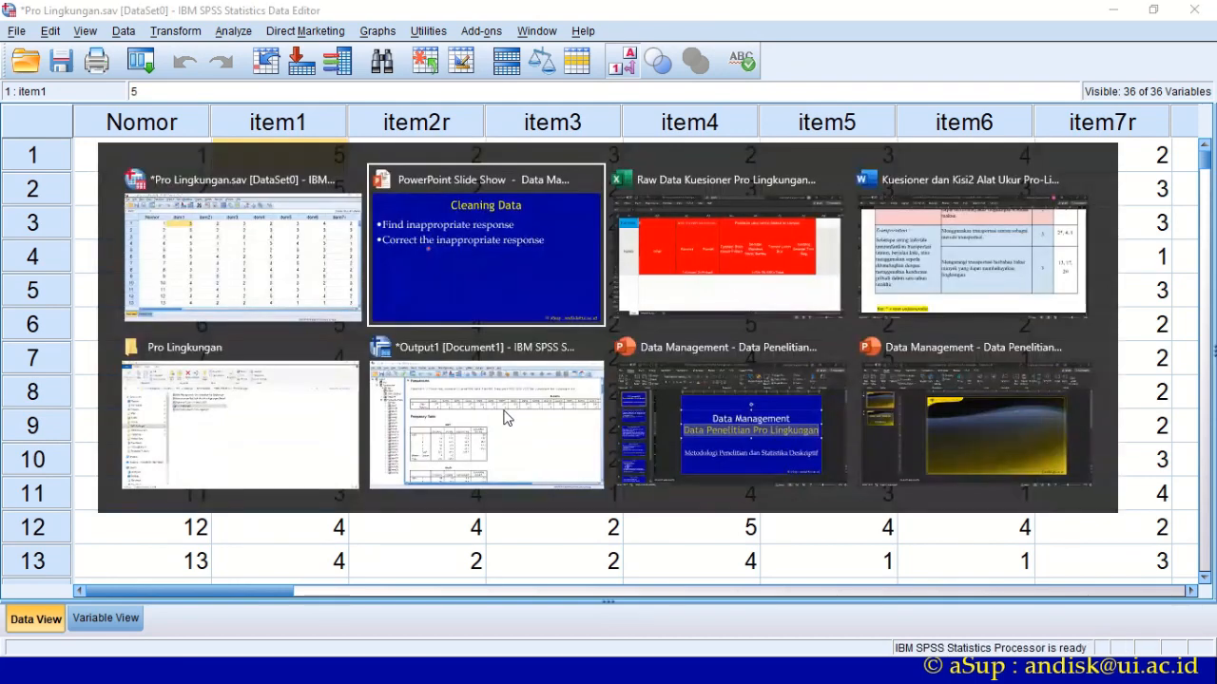
pyautogui.hotkey('alt', 'Tab')
pyautogui.hotkey('alt', 'Tab')
pyautogui.hotkey('alt', 'Tab')
pyautogui.hotkey('alt', 'Tab')
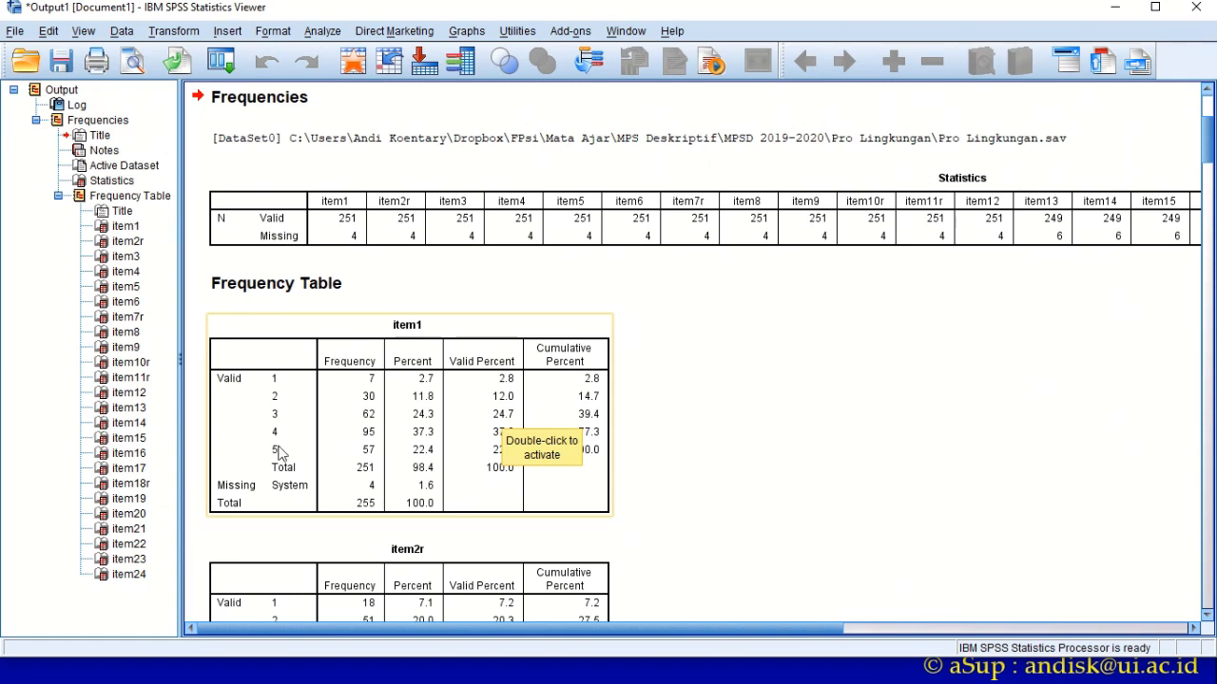
pyautogui.scroll(-1, 279, 453)
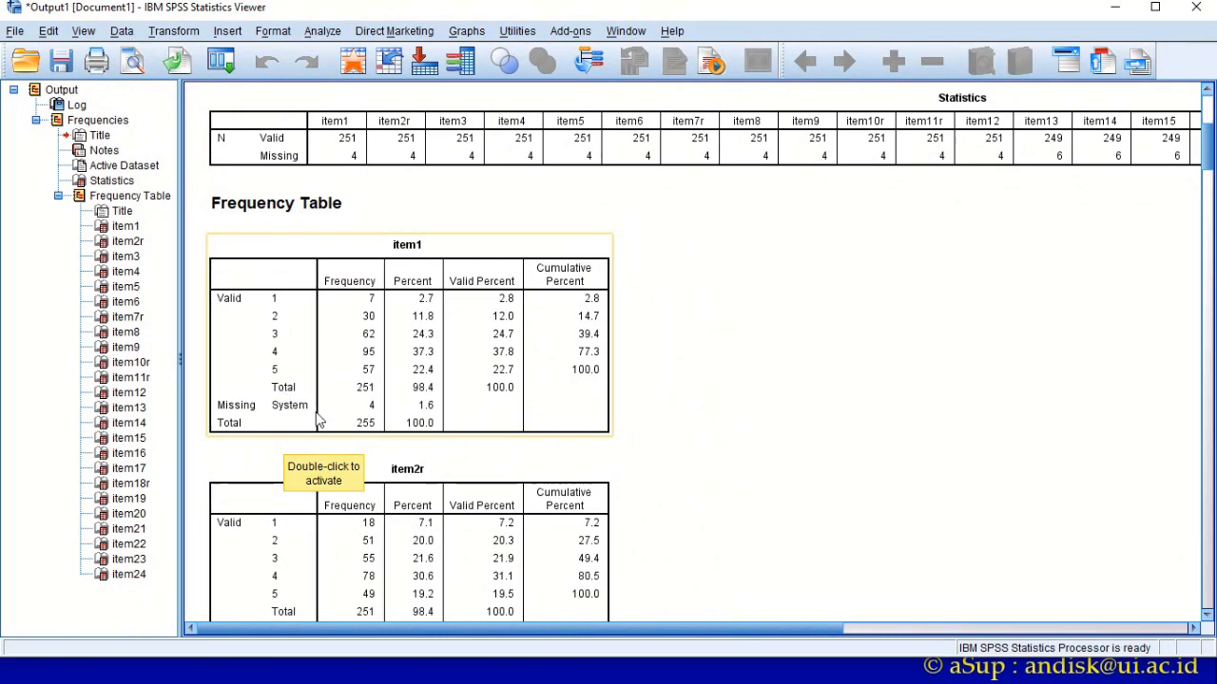
pyautogui.scroll(-3, 304, 418)
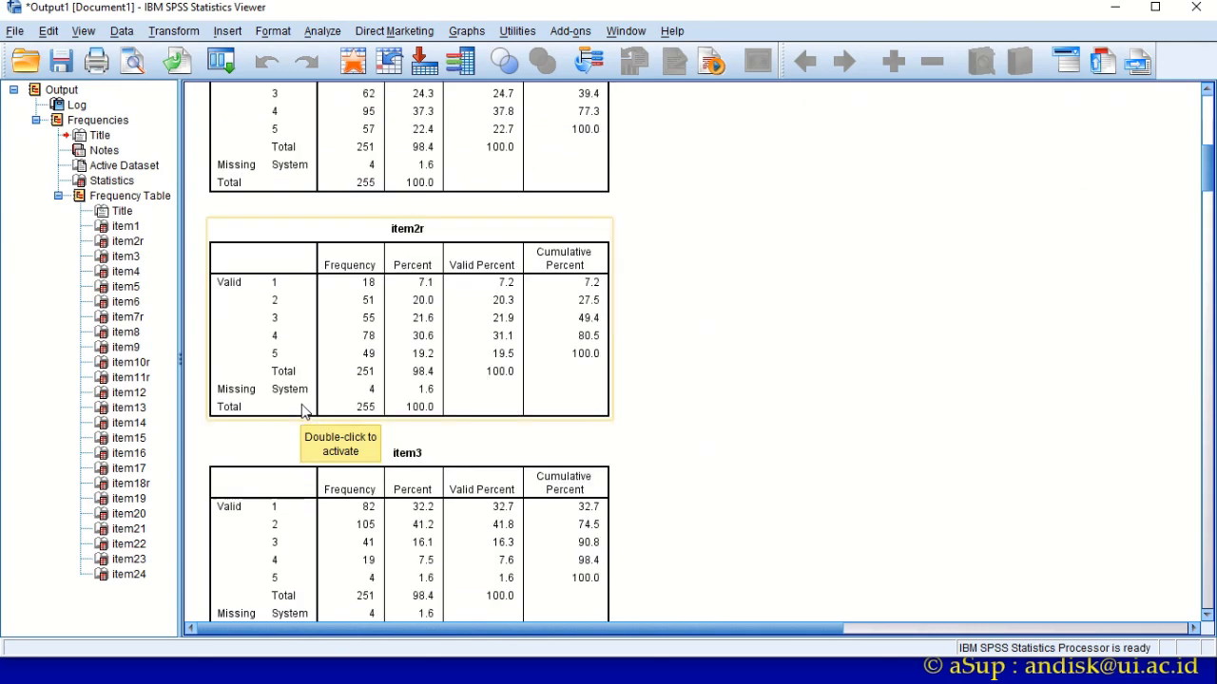
pyautogui.scroll(-4, 304, 410)
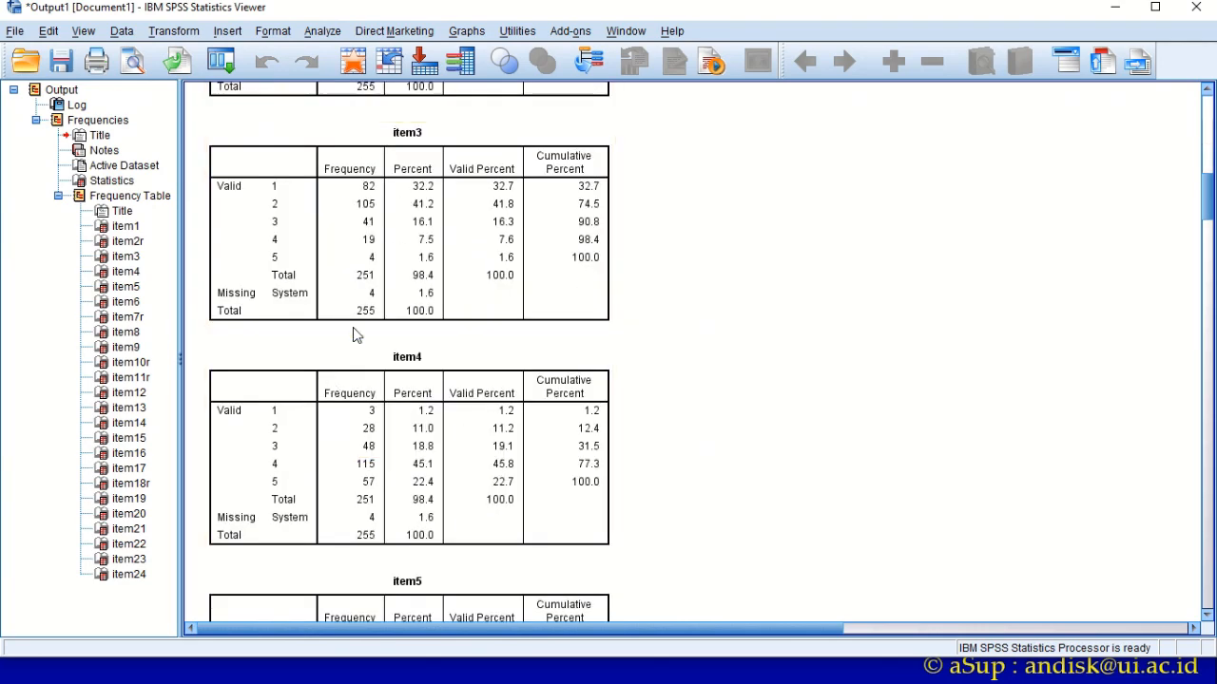
pyautogui.scroll(-5, 348, 496)
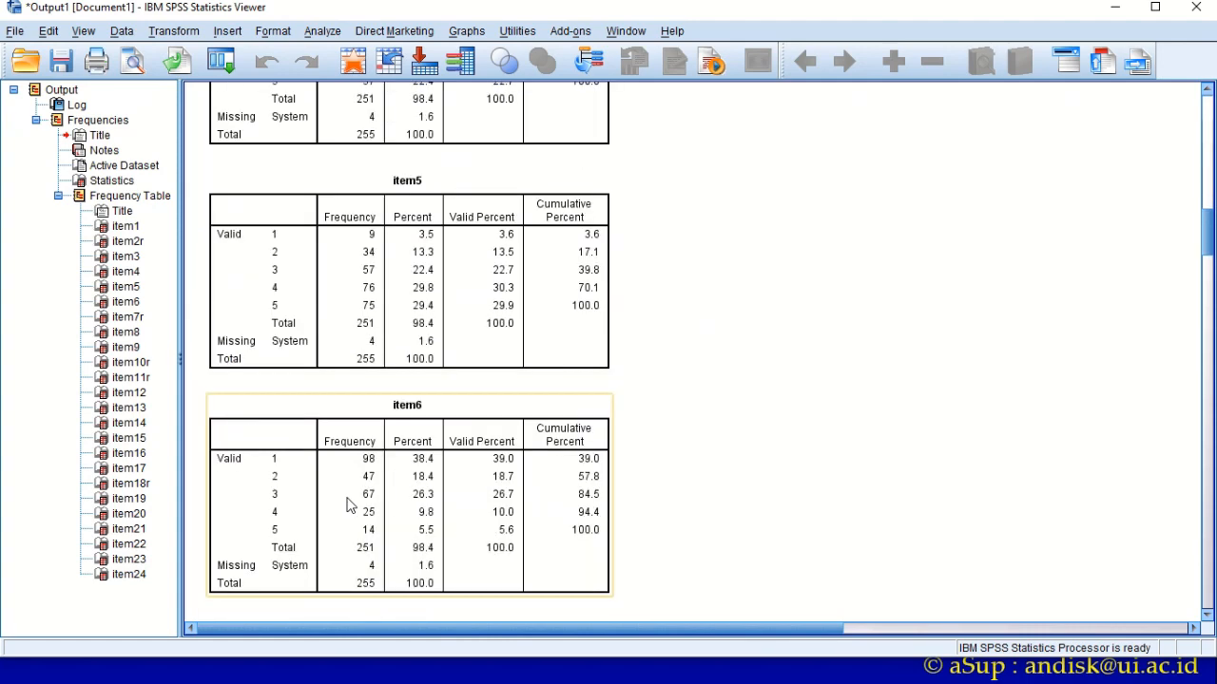
pyautogui.scroll(-3, 348, 506)
pyautogui.scroll(-3, 277, 523)
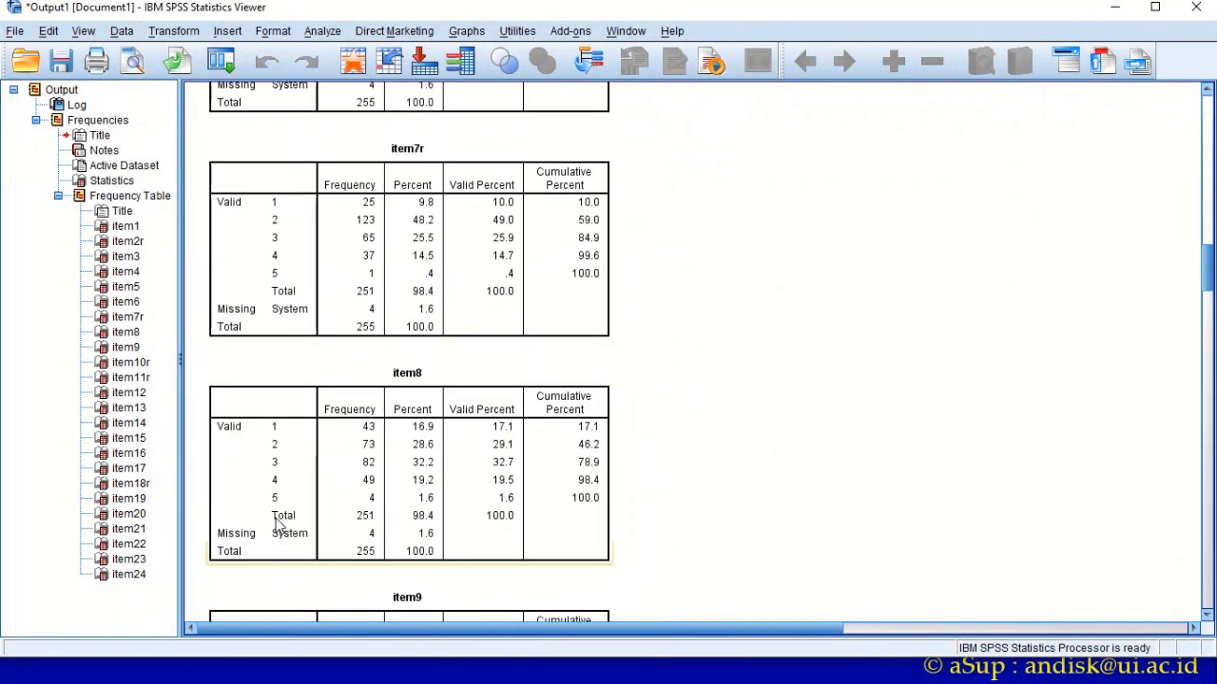
pyautogui.scroll(-2, 277, 522)
pyautogui.scroll(-8, 277, 526)
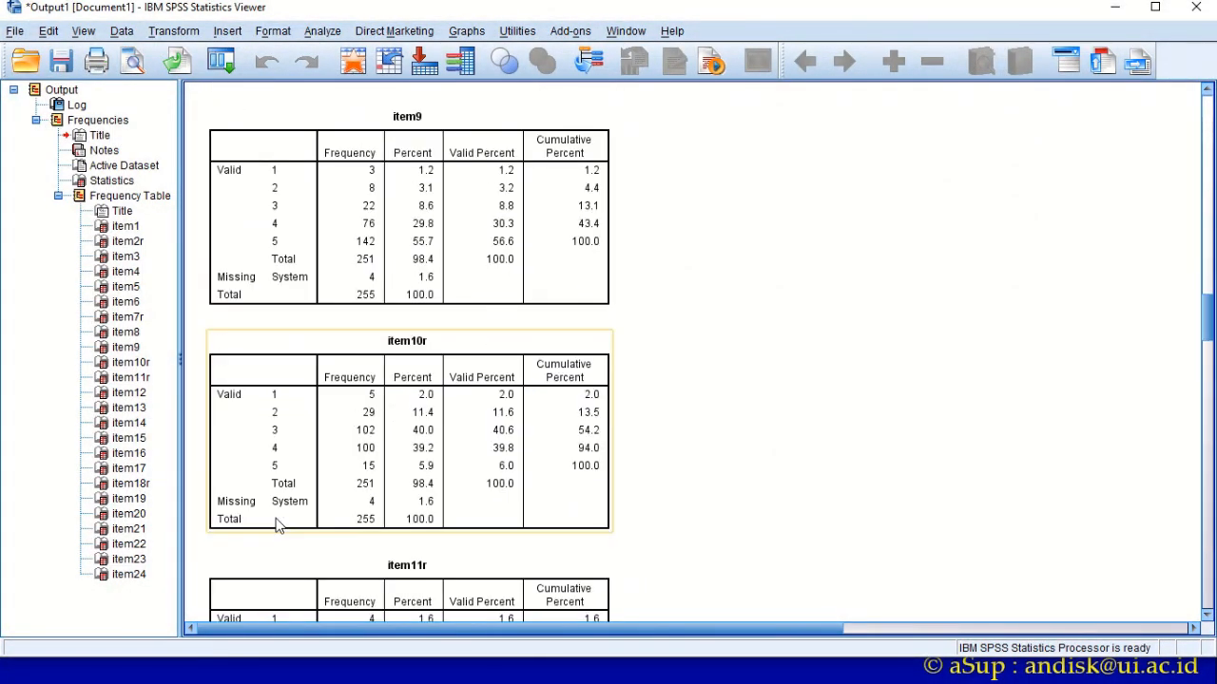
pyautogui.scroll(-2, 278, 520)
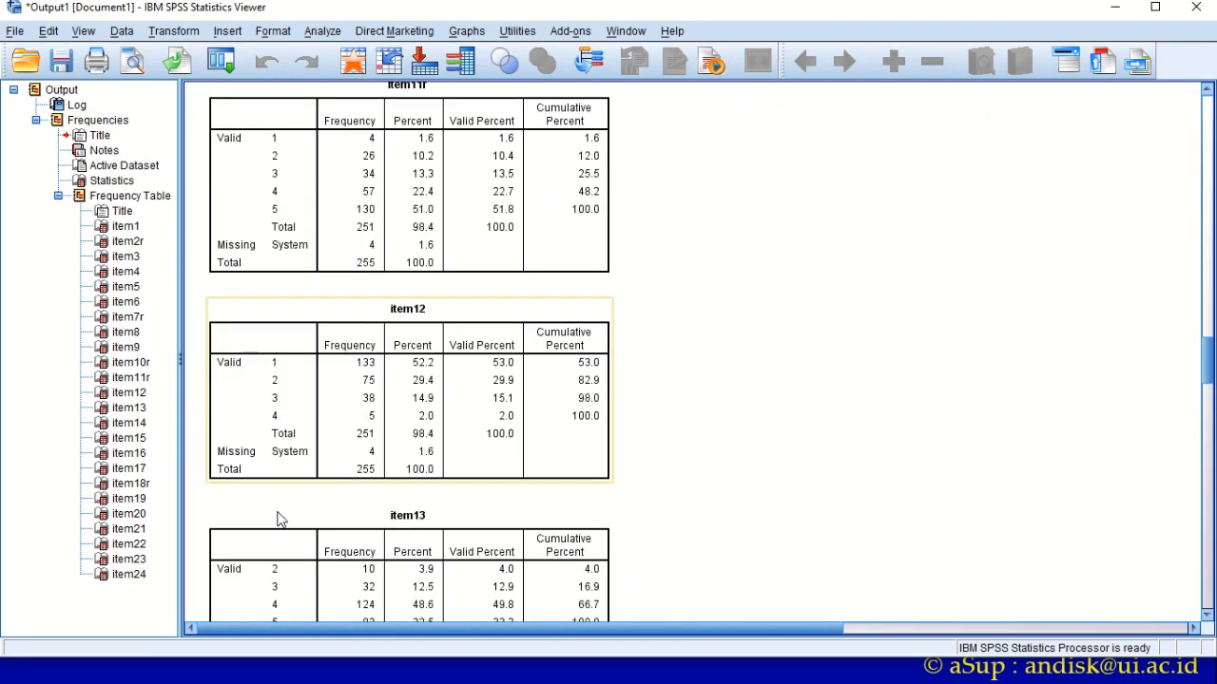
pyautogui.scroll(-2, 279, 519)
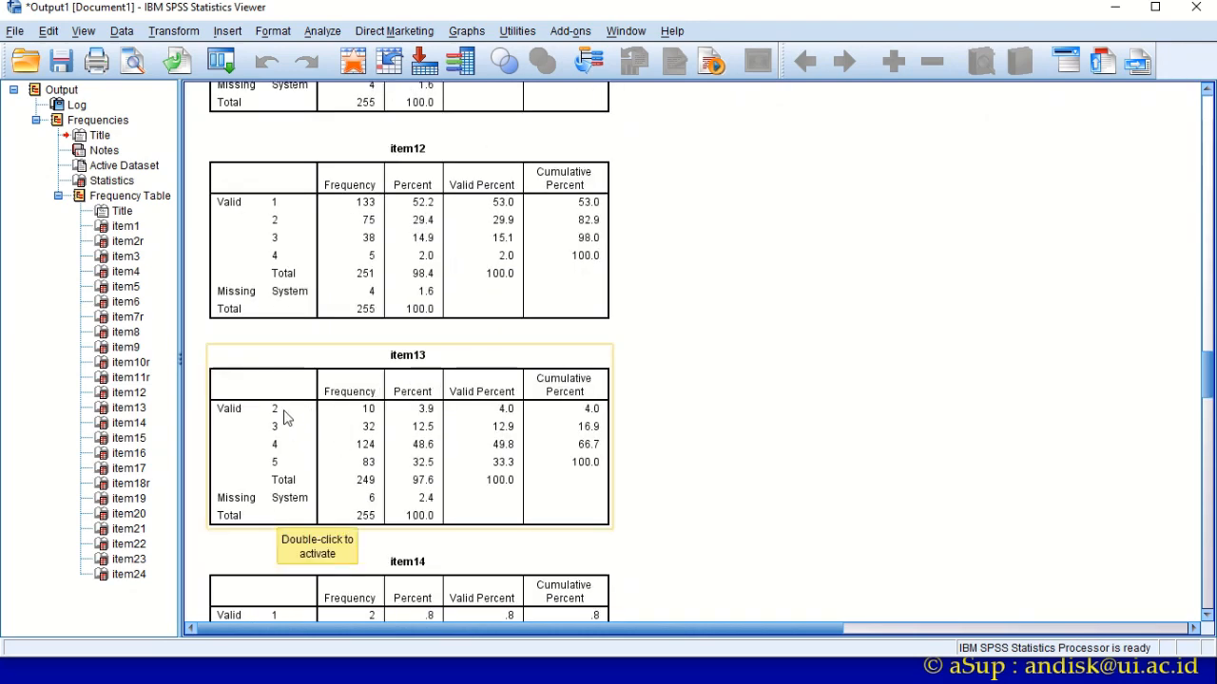
pyautogui.scroll(-6, 285, 456)
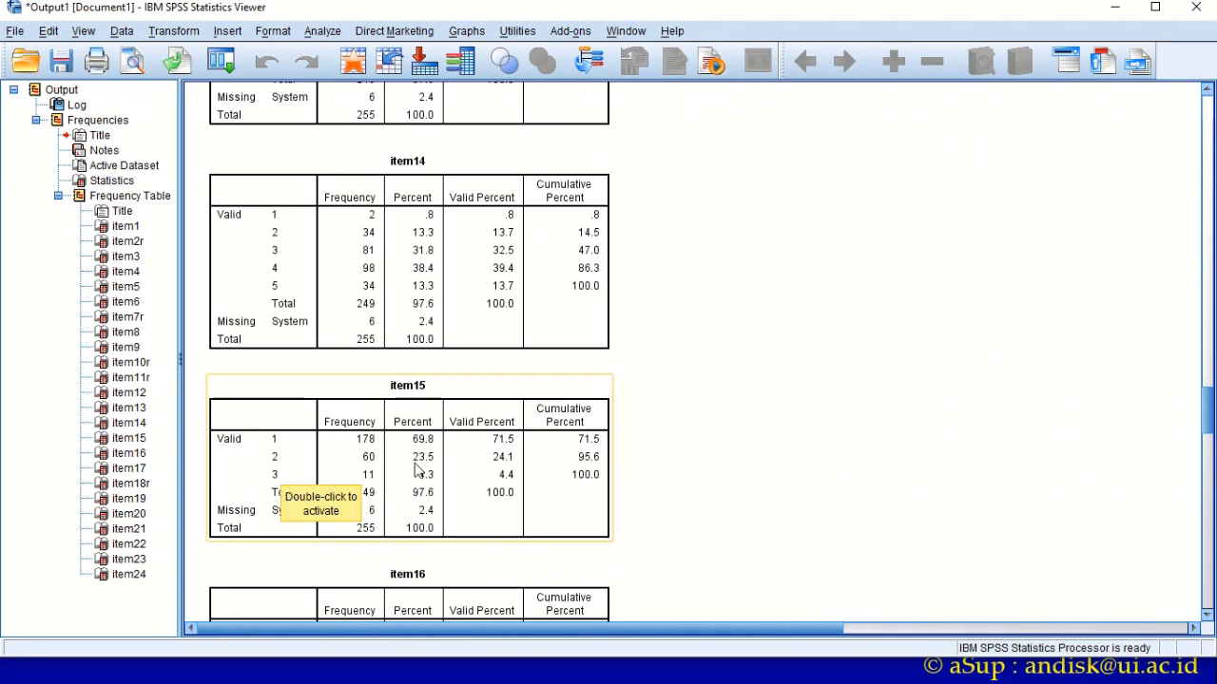
pyautogui.scroll(-10, 416, 472)
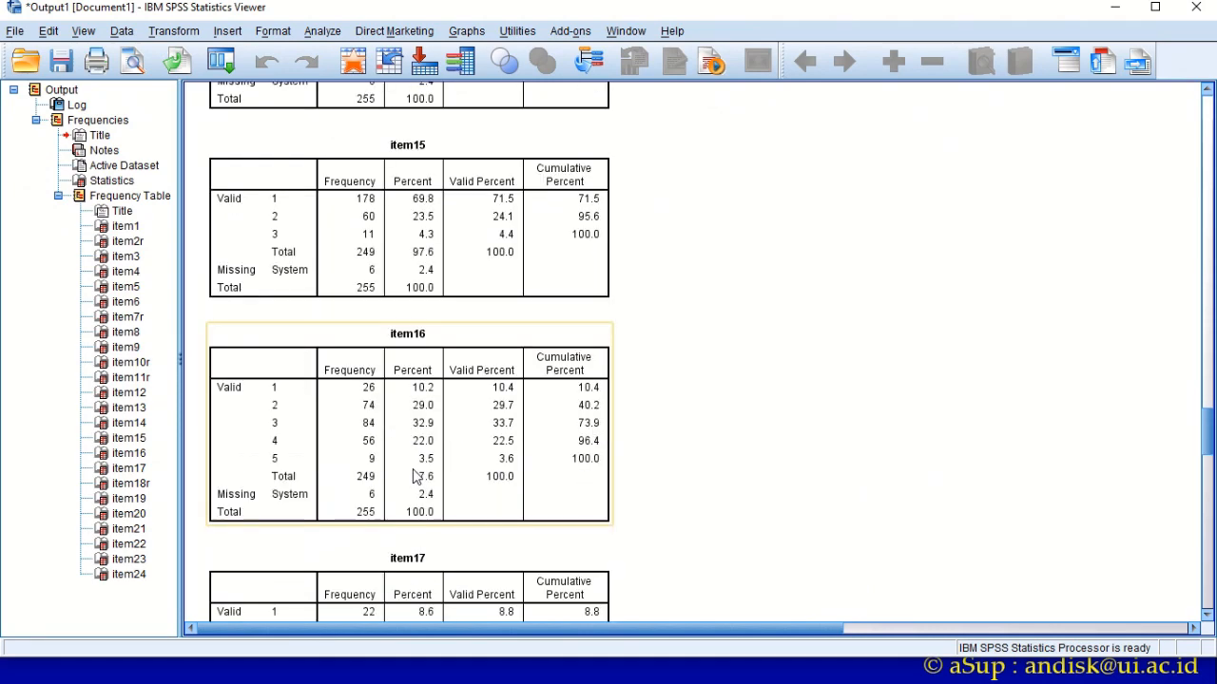
pyautogui.scroll(-10, 415, 476)
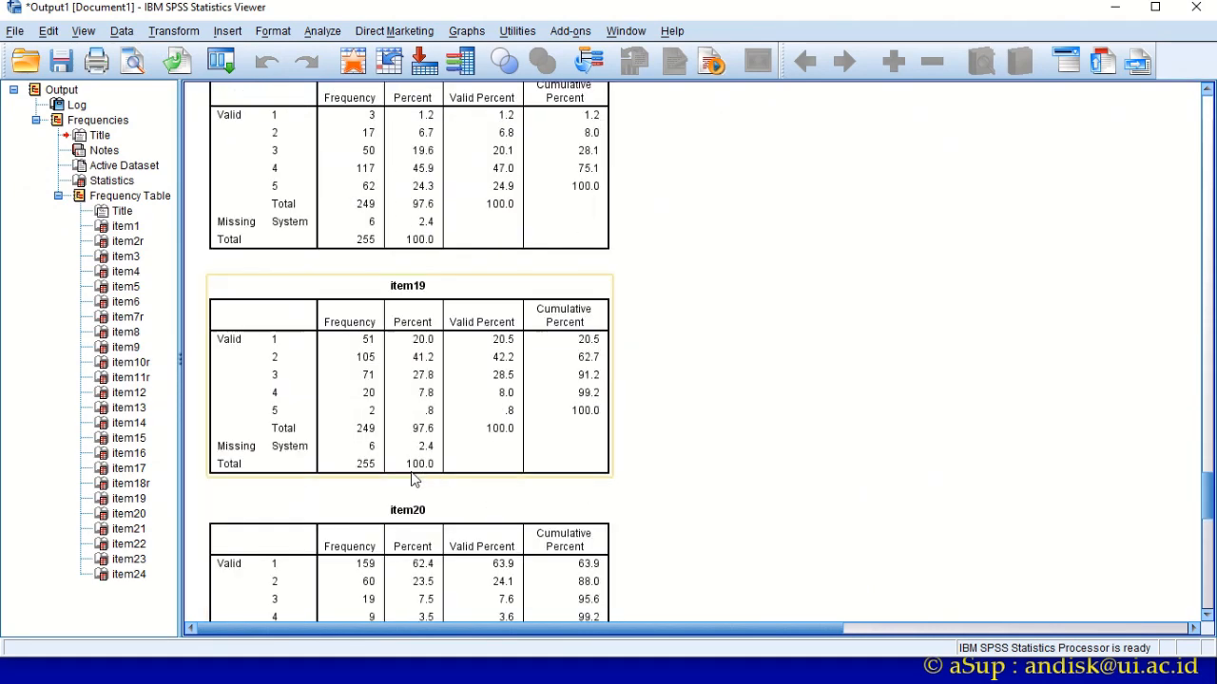
pyautogui.scroll(-10, 416, 478)
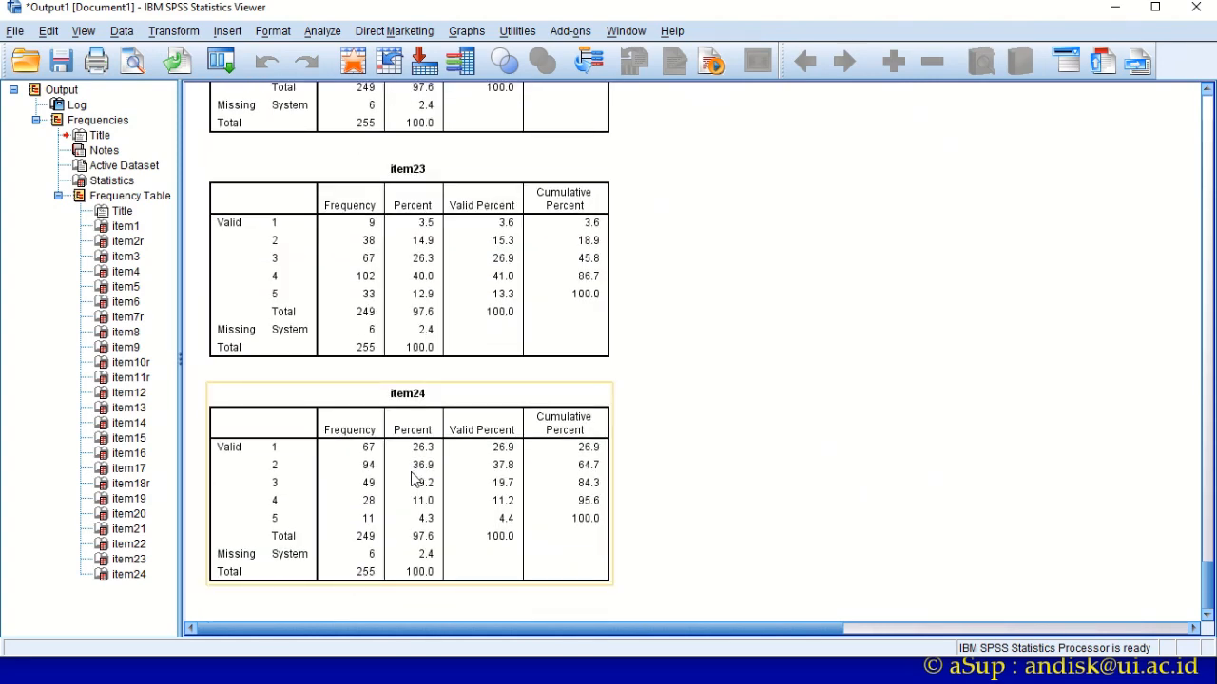
# - Switch to the Raw Data Kuesioner Pro Lingkungan workbook in Excel and go to the first respondent in the Nomor column
pyautogui.hotkey('alt', 'Tab')
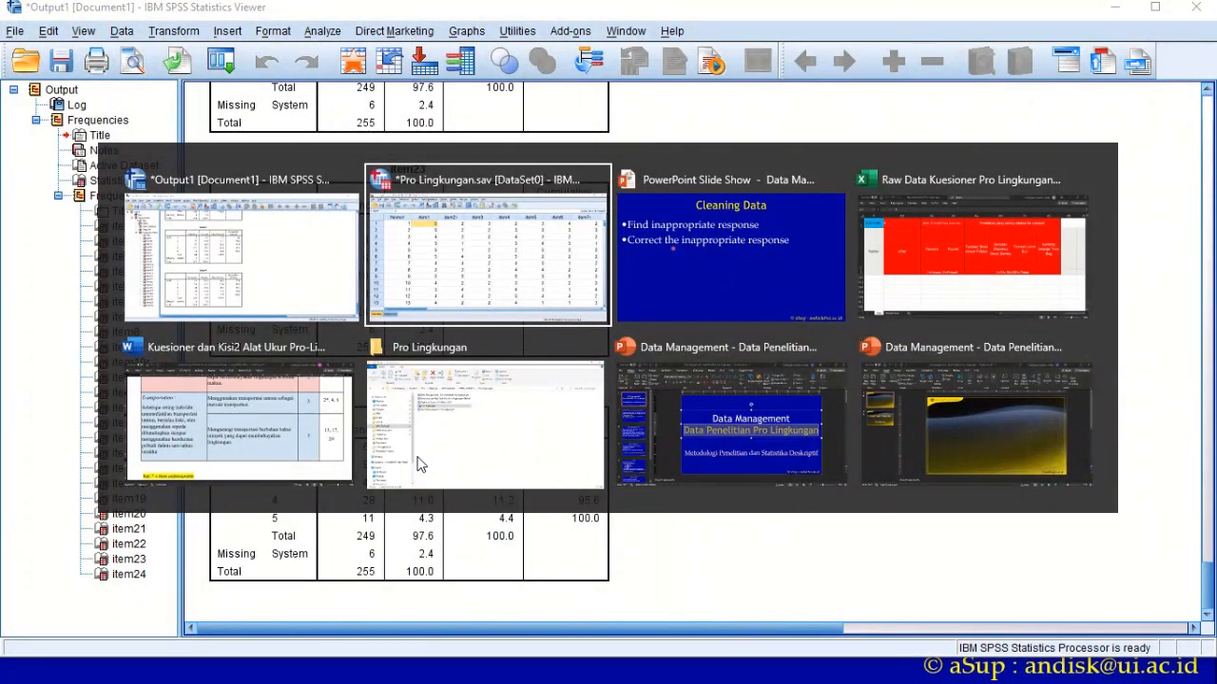
pyautogui.hotkey('alt', 'Tab')
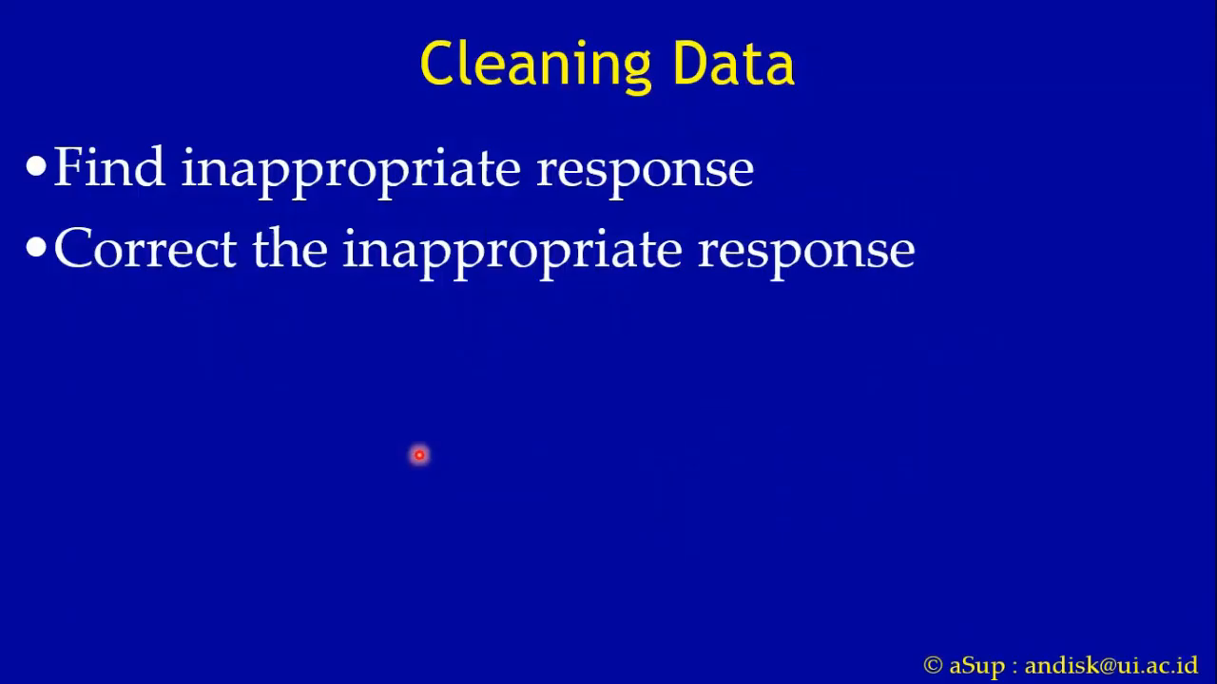
pyautogui.hotkey('alt', 'Tab')
pyautogui.hotkey('alt', 'Tab')
pyautogui.hotkey('alt', 'Tab')
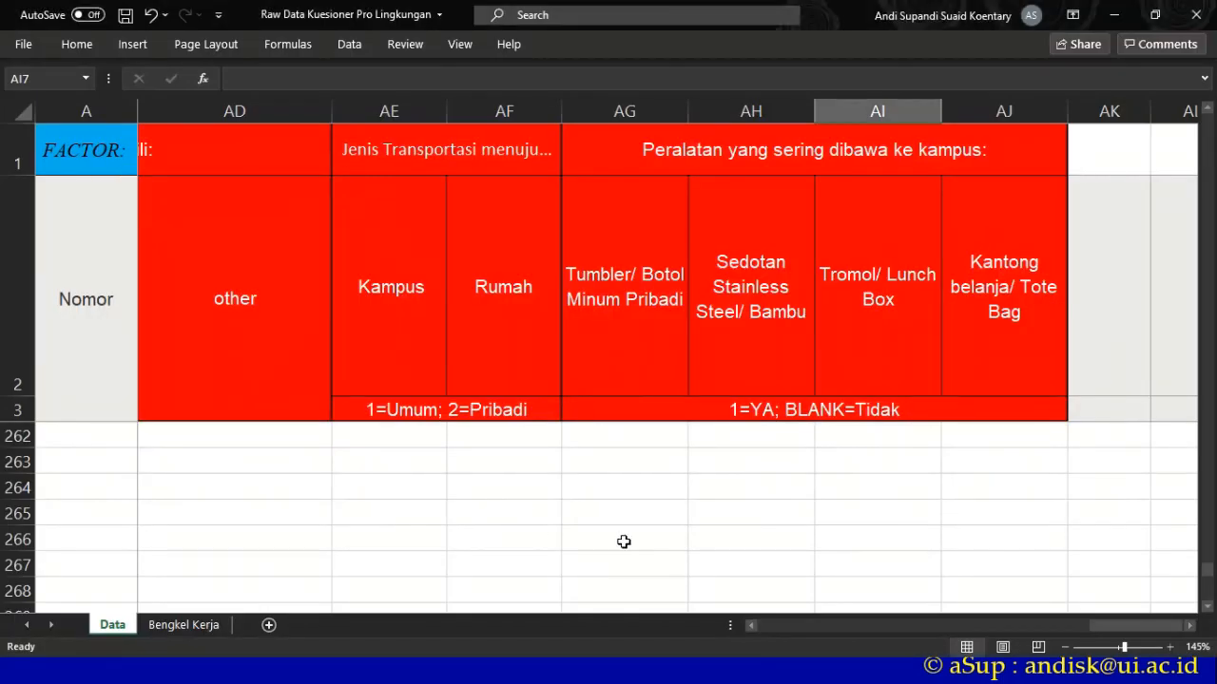
pyautogui.hscroll(-2, 1133, 624)
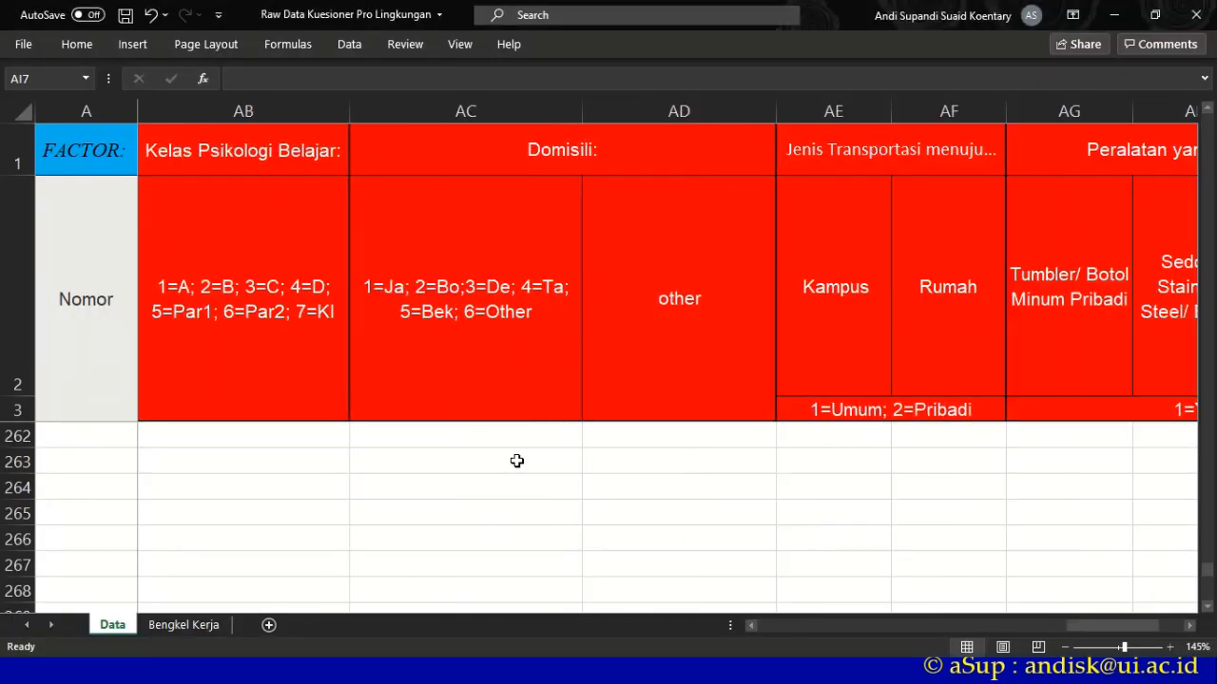
pyautogui.click(110, 311)
pyautogui.hotkey('ctrl', 'Down')
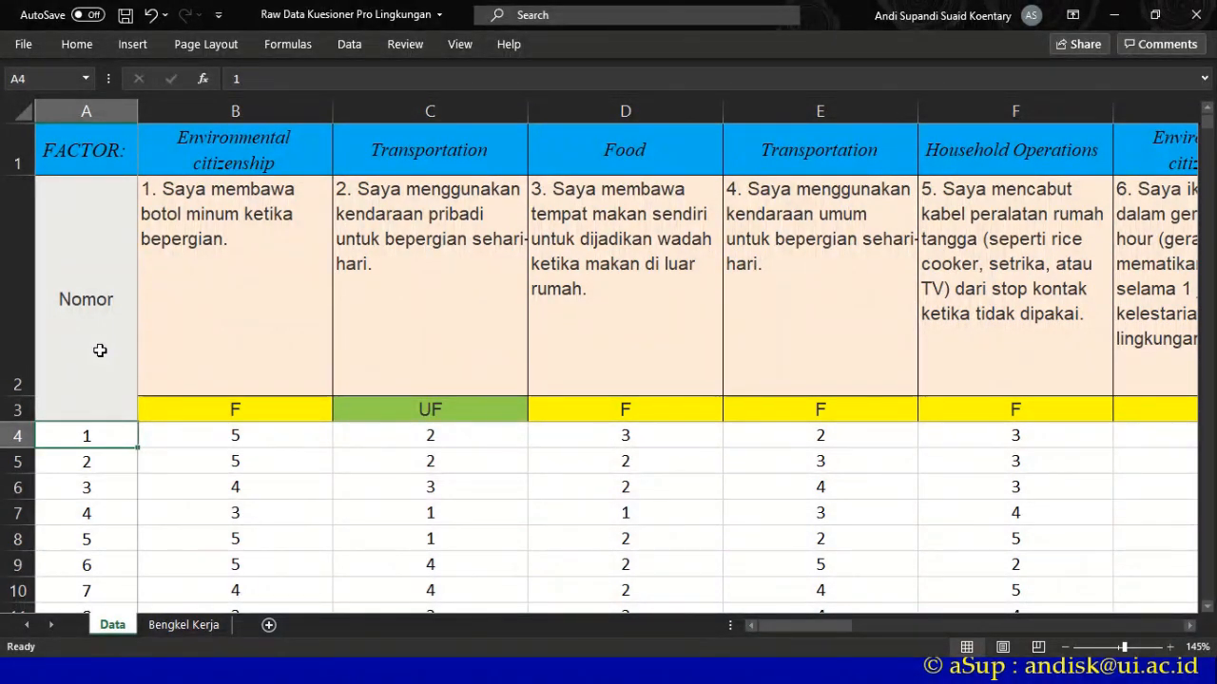
# - Locate the red-marked respondent number 10 in the Nomor column of the Data sheet
pyautogui.scroll(-2, 100, 350)
pyautogui.scroll(-1, 99, 351)
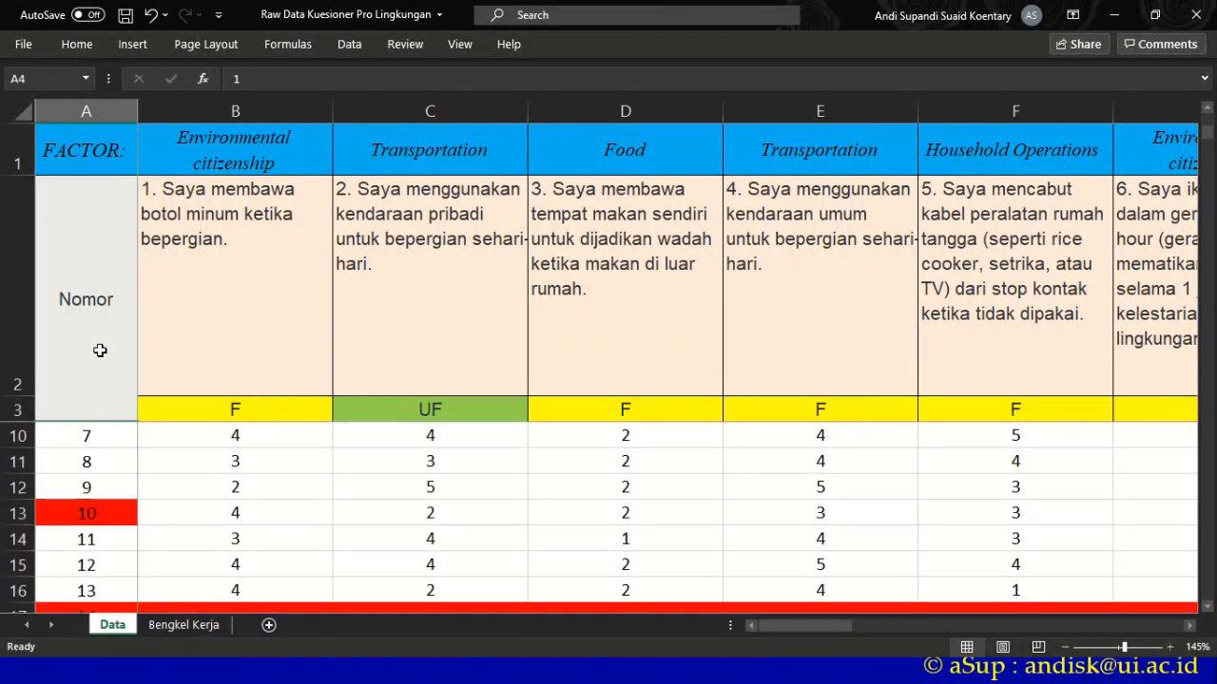
pyautogui.click(85, 510)
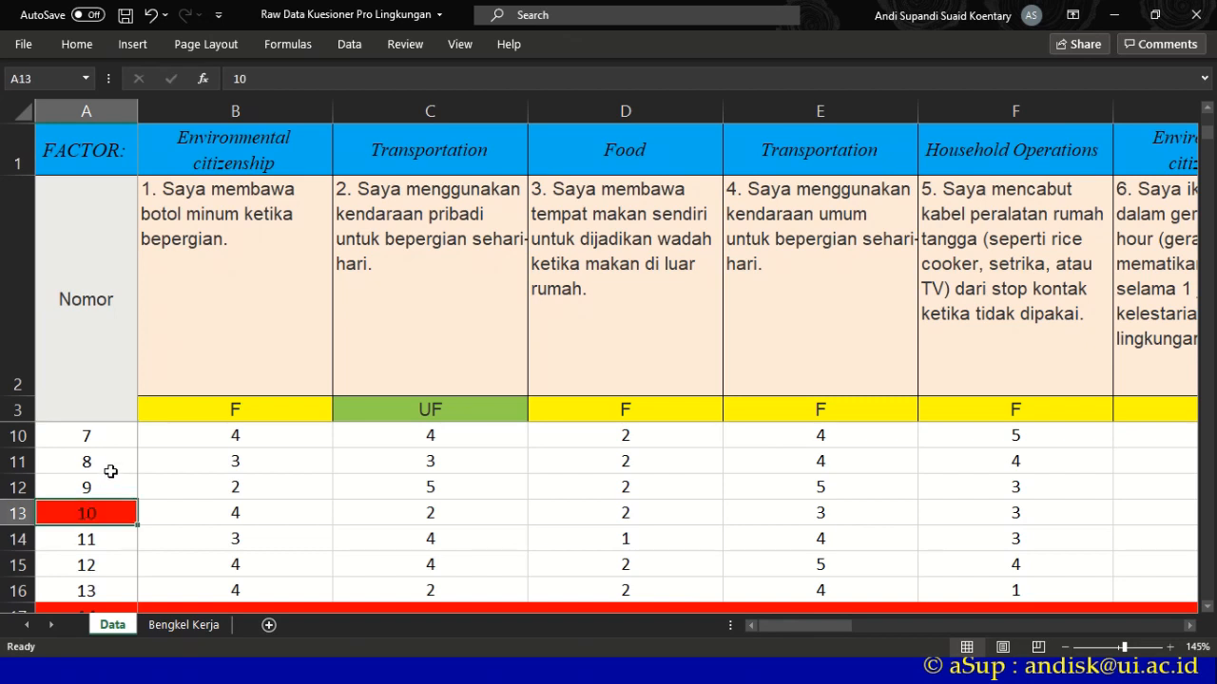
pyautogui.scroll(3, 110, 471)
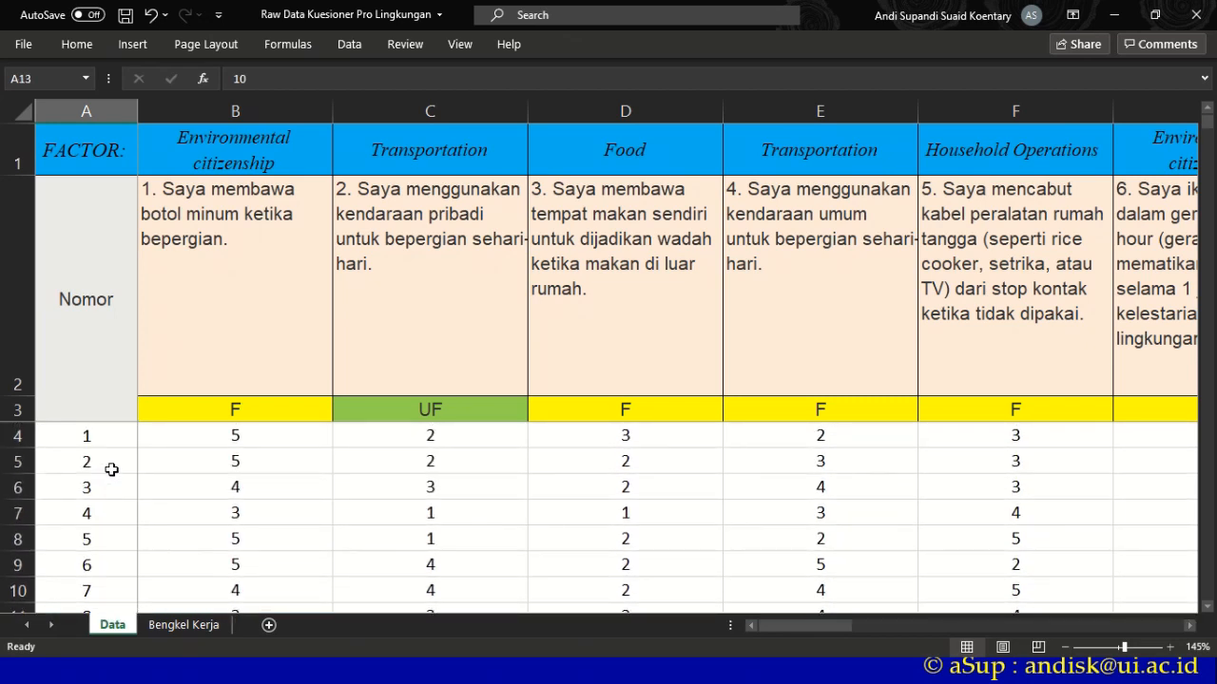
pyautogui.click(97, 435)
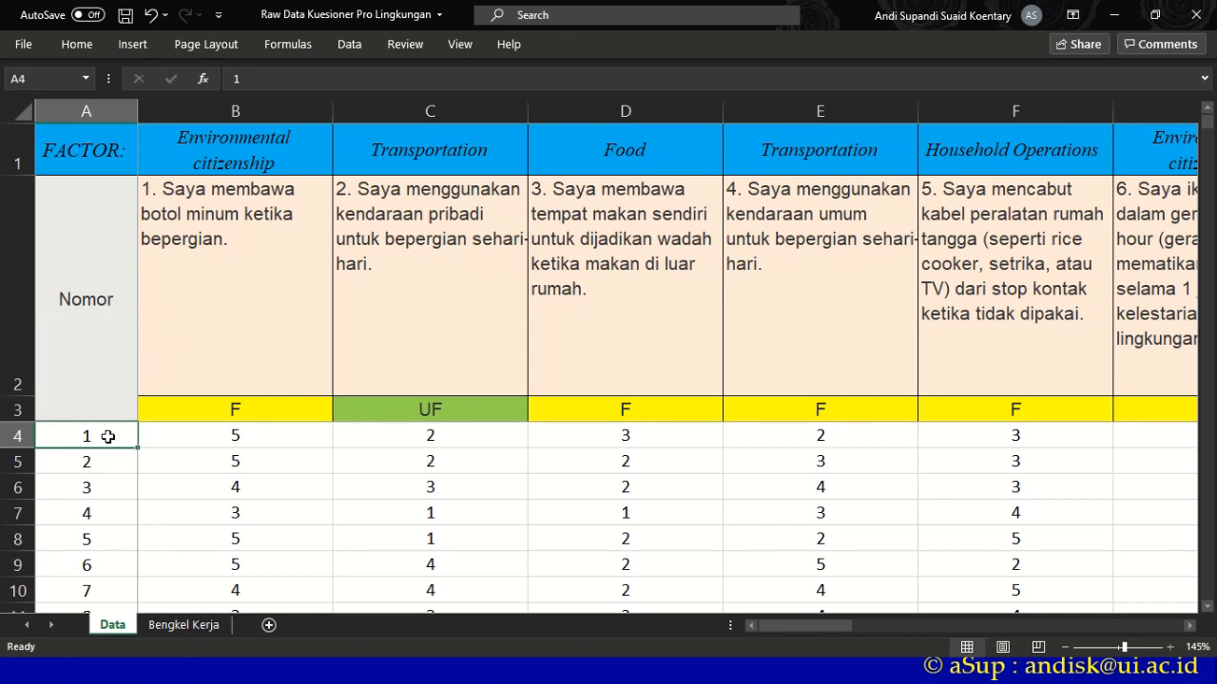
pyautogui.scroll(-2, 97, 473)
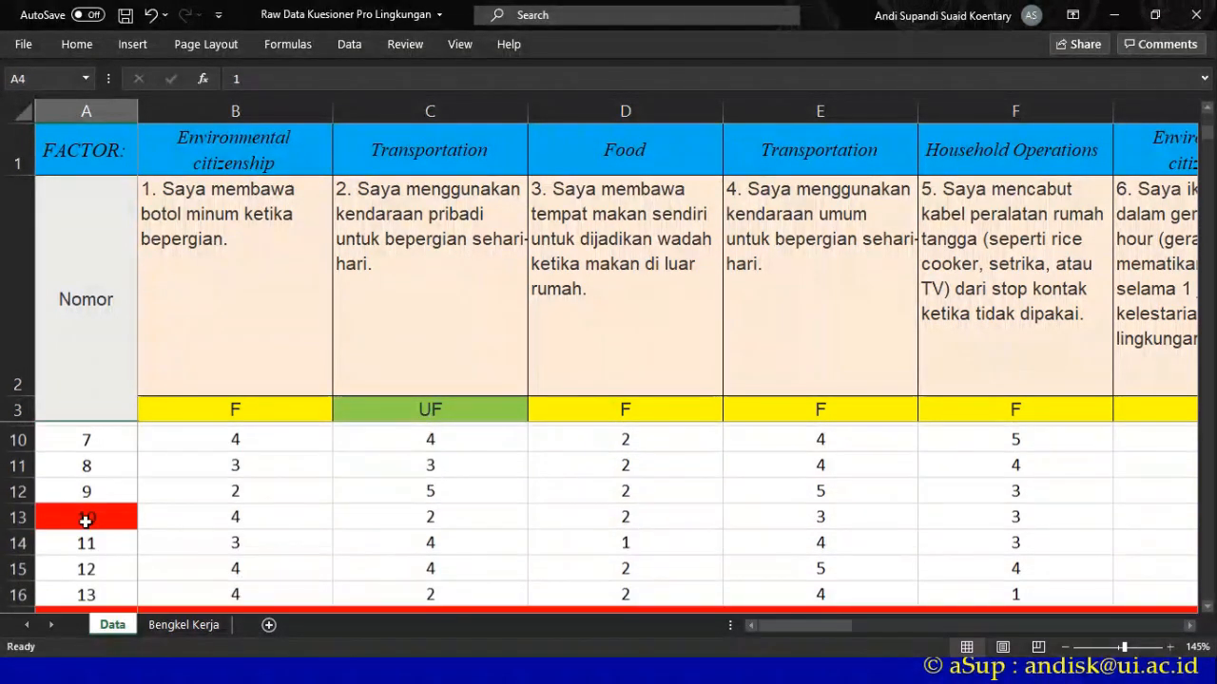
pyautogui.click(88, 514)
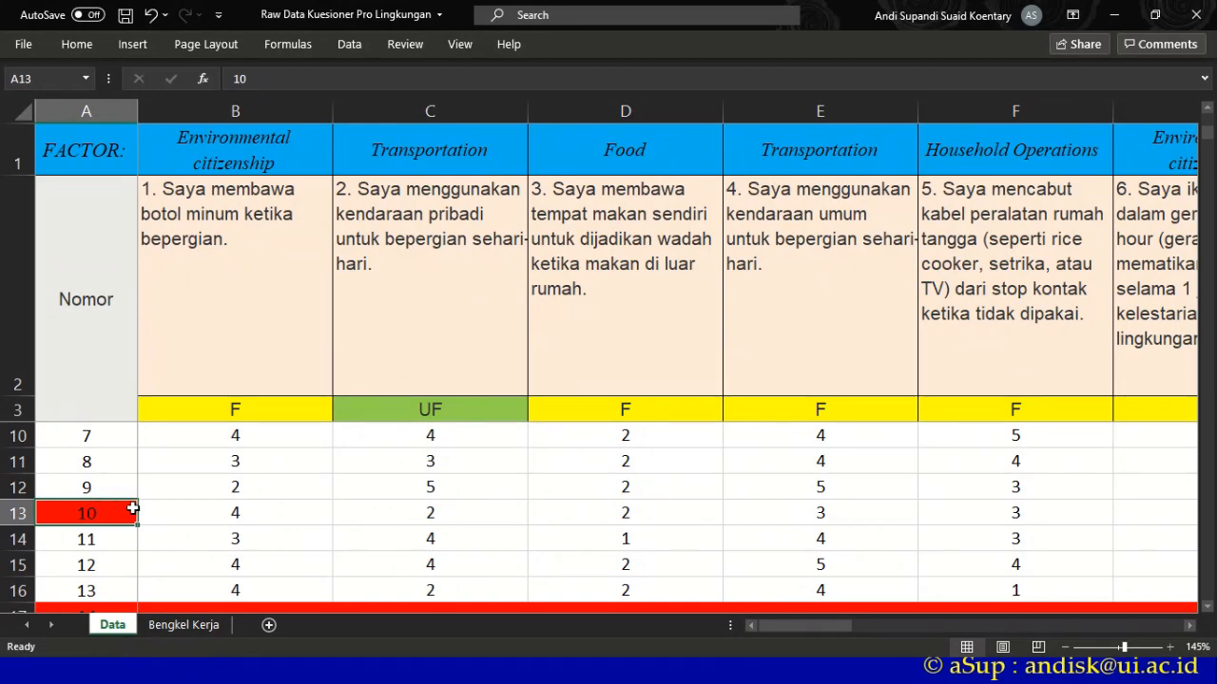
# - Examine respondent 10's row from item 1 through the demographic and carried-equipment columns for blank responses
pyautogui.press('Right')
pyautogui.press('Right')
pyautogui.press('Right')
pyautogui.press('Right')
pyautogui.press('Right')
pyautogui.press('Right')
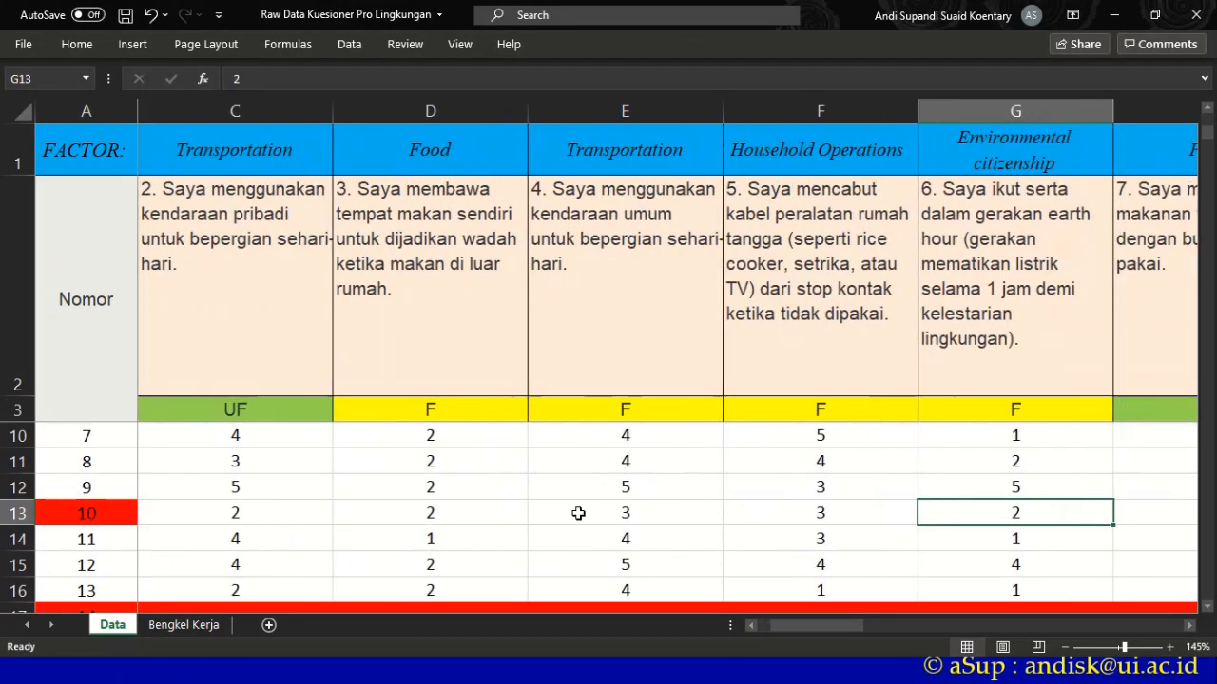
pyautogui.press('Right')
pyautogui.press('Right')
pyautogui.press('Right')
pyautogui.press('Right')
pyautogui.press('Right')
pyautogui.press('Right')
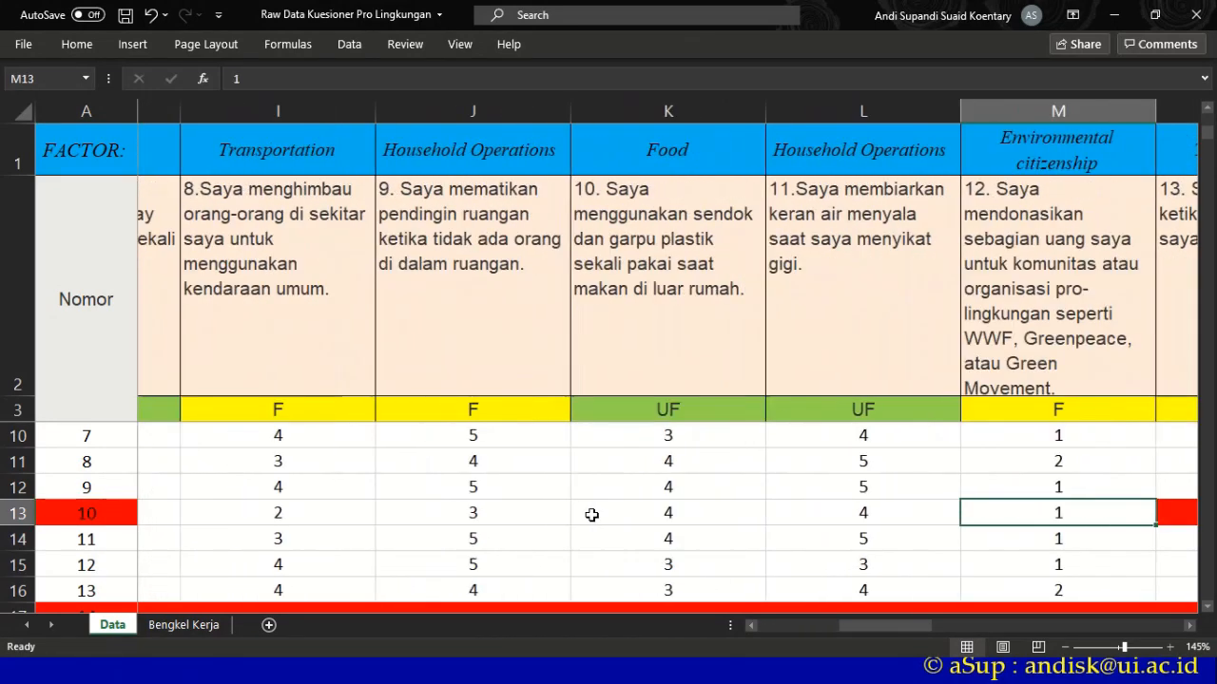
pyautogui.press('Right')
pyautogui.press('Right')
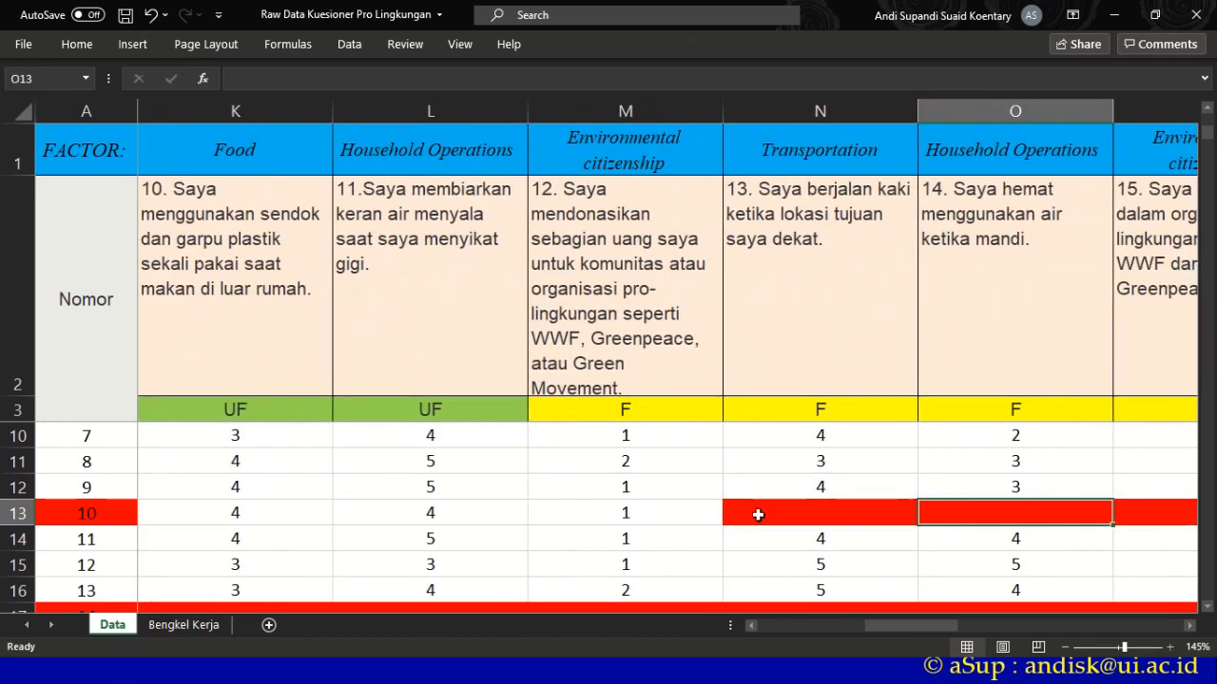
pyautogui.press('Left')
pyautogui.press('Right')
pyautogui.press('Right')
pyautogui.press('Right')
pyautogui.press('Right')
pyautogui.press('Right')
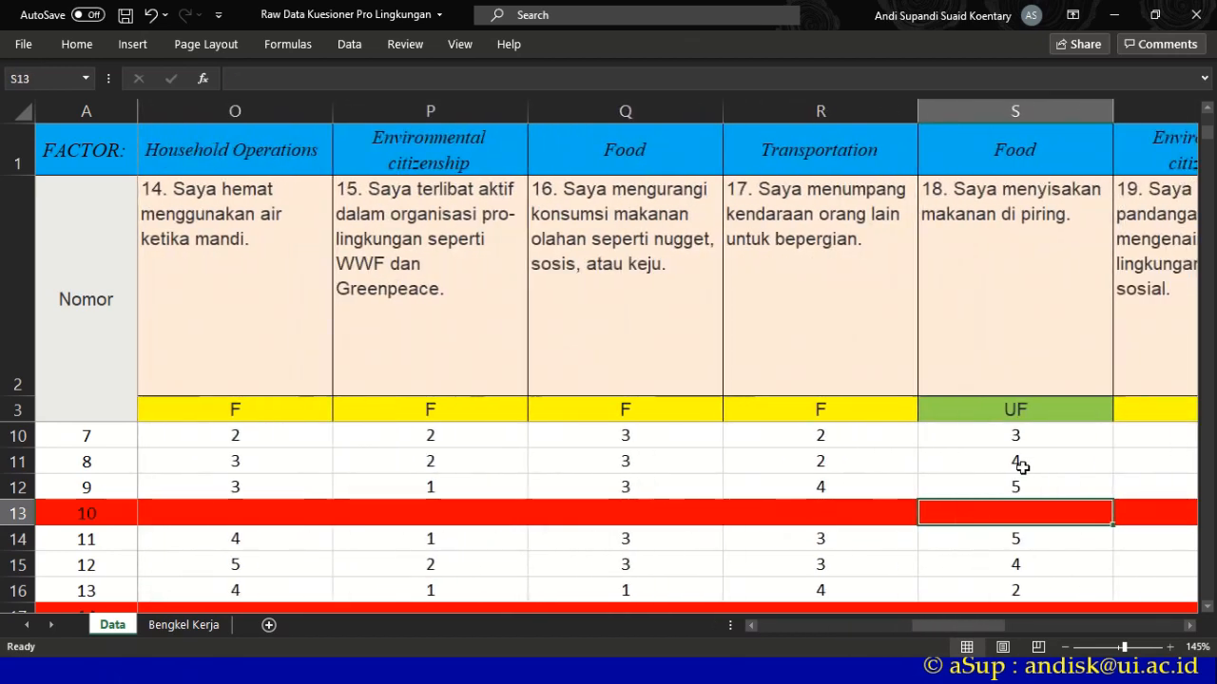
pyautogui.press('Right')
pyautogui.press('Right')
pyautogui.press('Right')
pyautogui.press('Right')
pyautogui.press('Right')
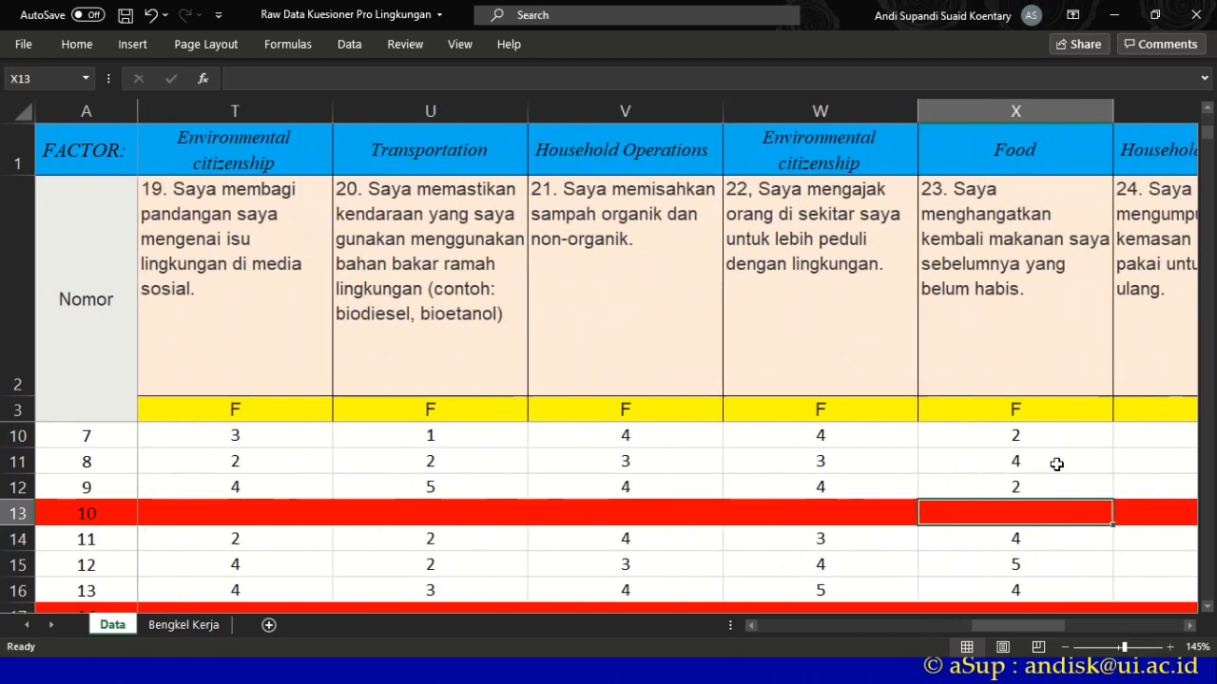
pyautogui.press('Right')
pyautogui.press('Right')
pyautogui.press('Right')
pyautogui.press('Right')
pyautogui.press('Right')
pyautogui.press('Right')
pyautogui.press('Right')
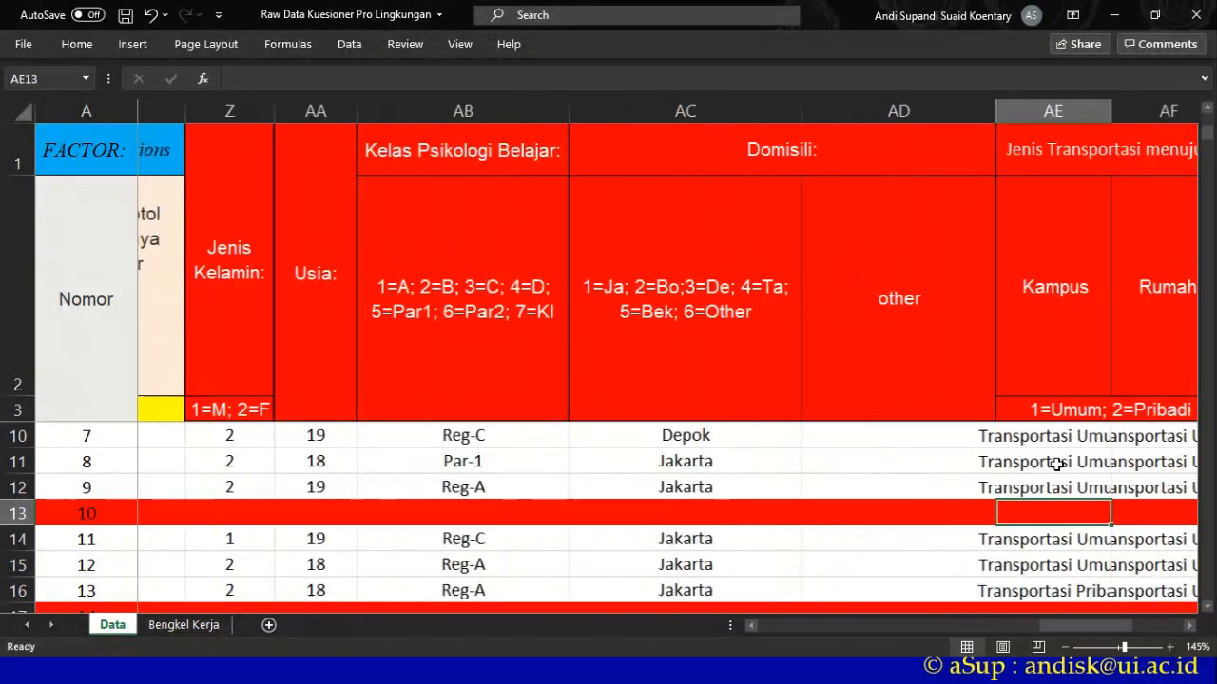
pyautogui.press('Right')
pyautogui.press('Right')
pyautogui.press('Right')
pyautogui.press('Right')
# - Return to the item columns of the Data sheet and locate red-marked respondent 14's item 1 cell
pyautogui.moveTo(1103, 620); pyautogui.dragTo(353, 546)
pyautogui.scroll(-1, 347, 516)
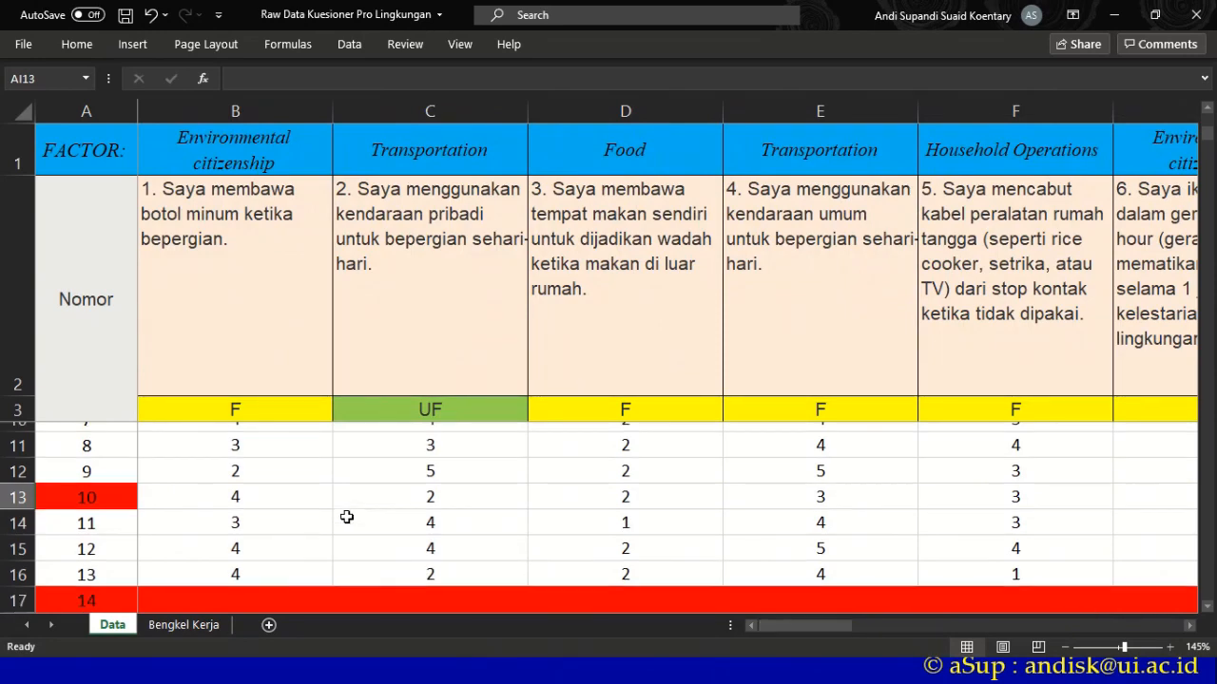
pyautogui.scroll(-1, 347, 516)
pyautogui.click(202, 544)
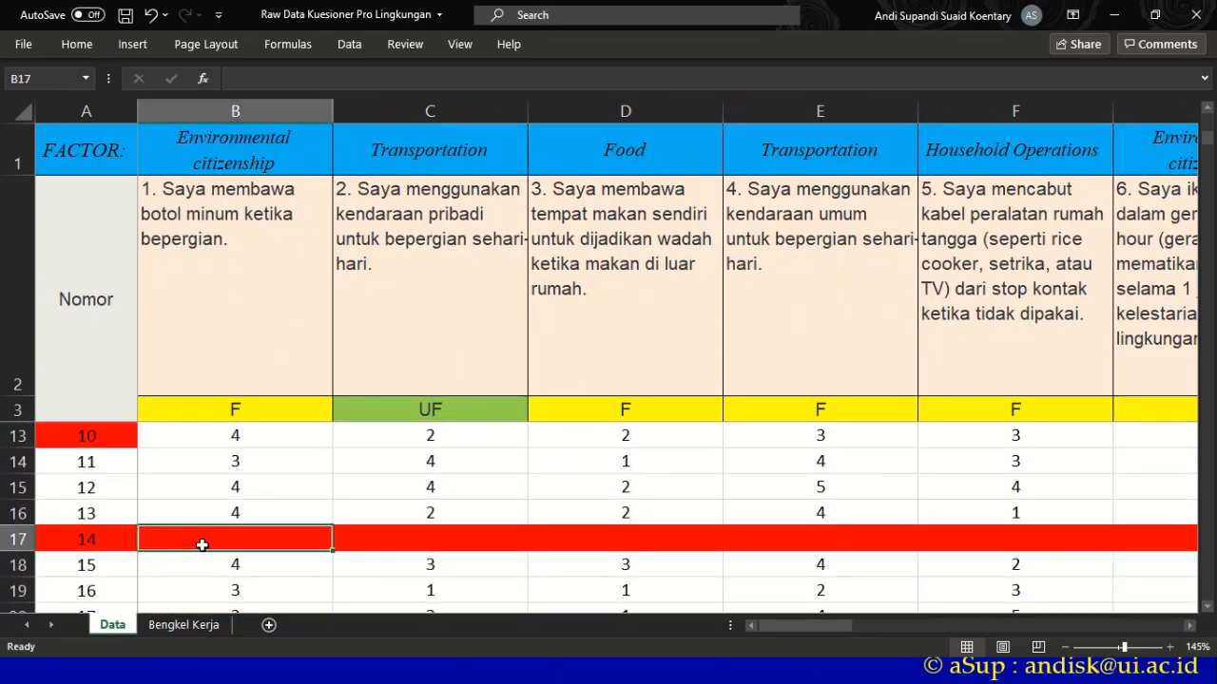
# - Locate respondents 61 and 81, whose item responses are blank, in the Nomor column
pyautogui.scroll(-10, 201, 544)
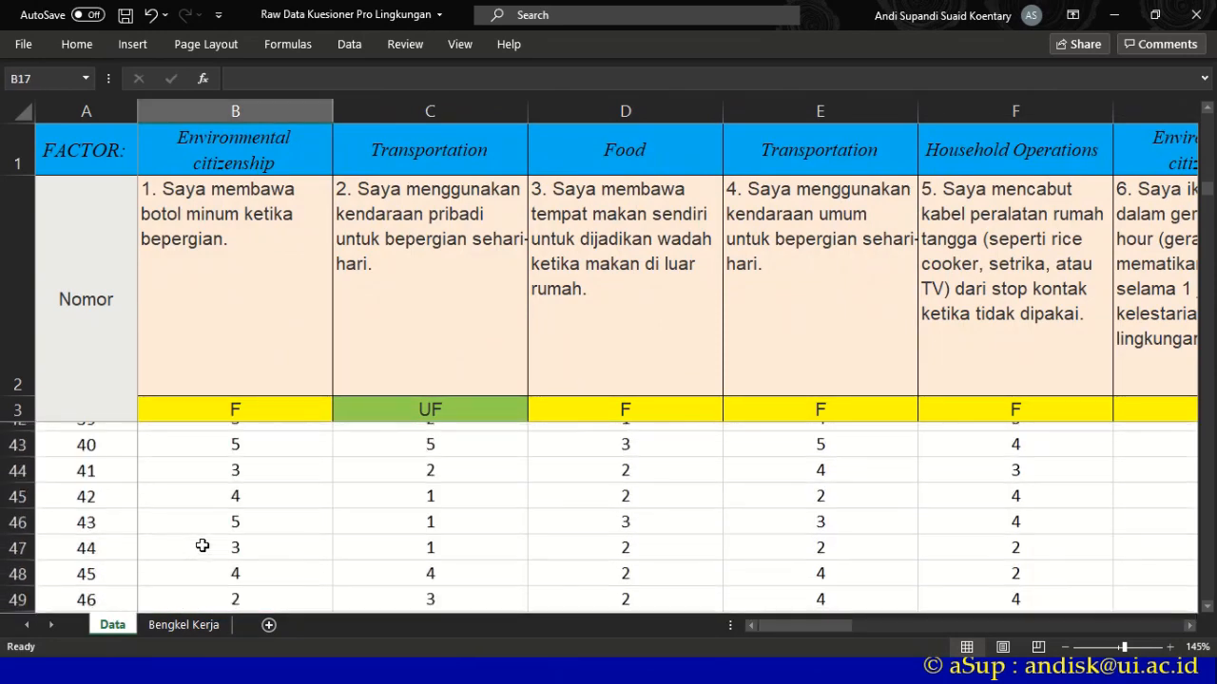
pyautogui.scroll(-7, 203, 545)
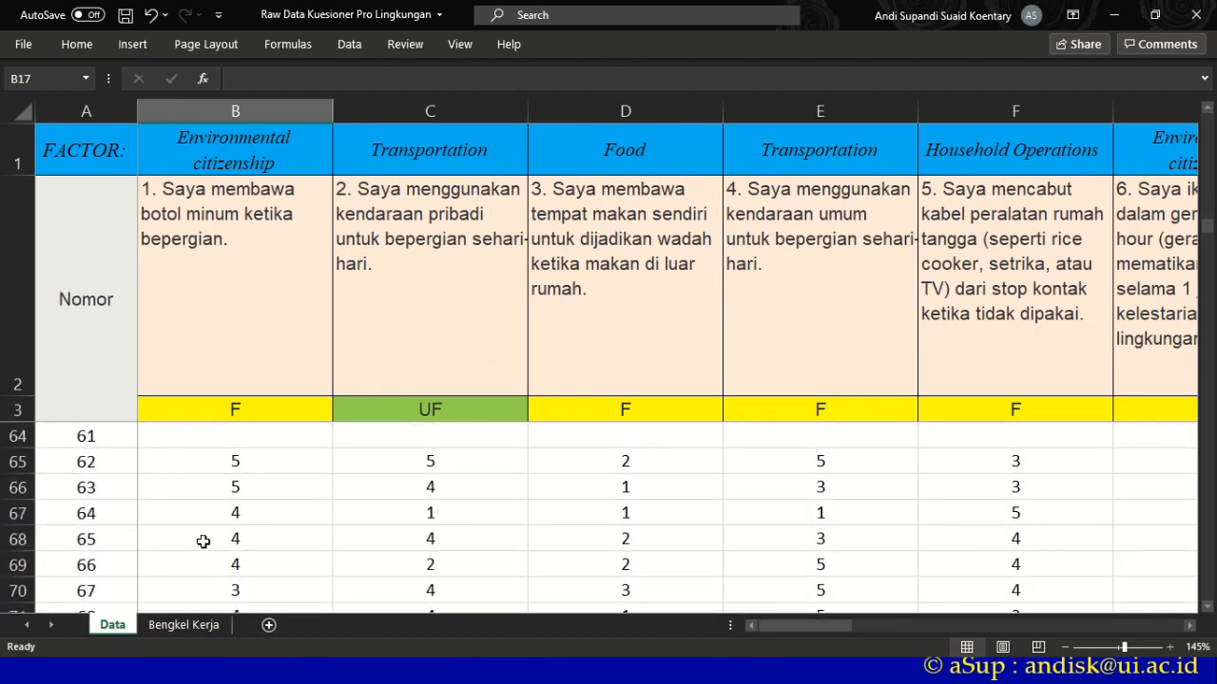
pyautogui.click(206, 434)
pyautogui.click(105, 436)
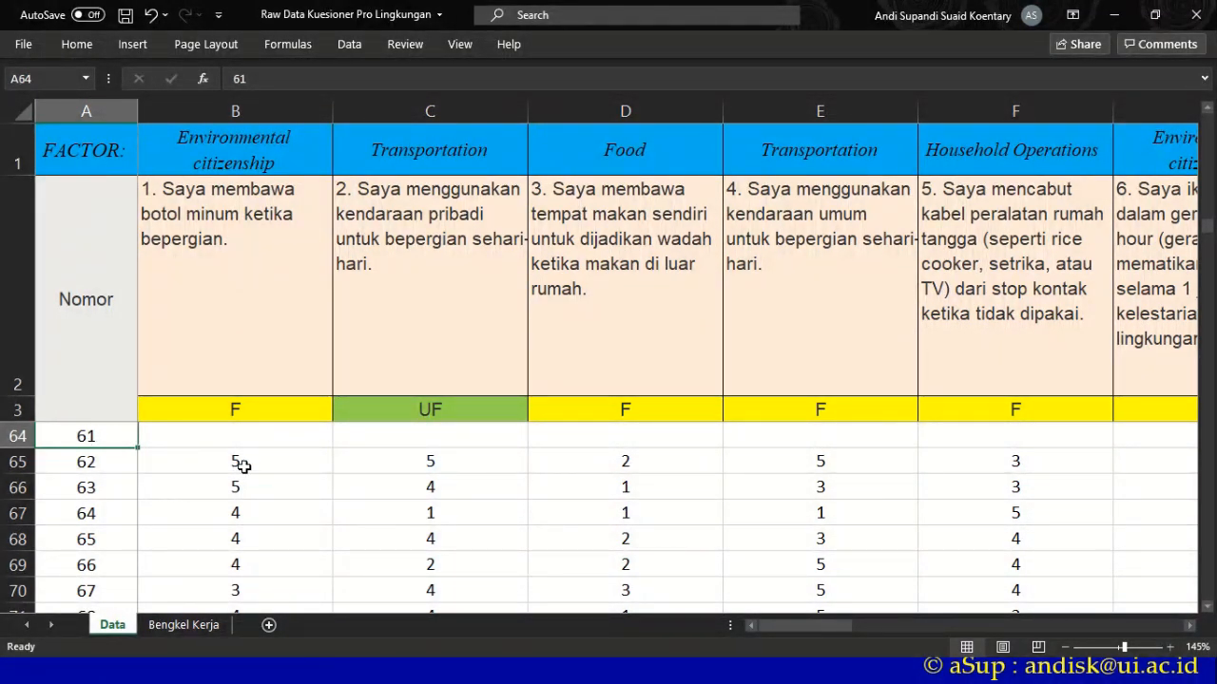
pyautogui.scroll(-6, 243, 466)
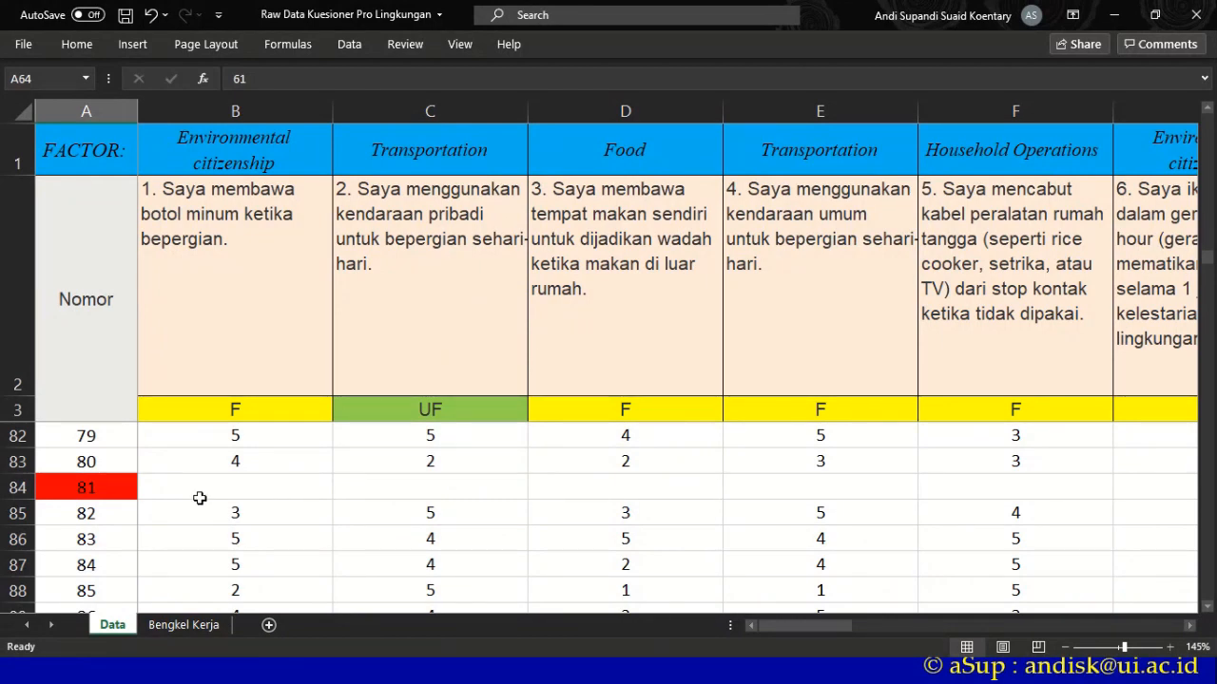
pyautogui.click(100, 481)
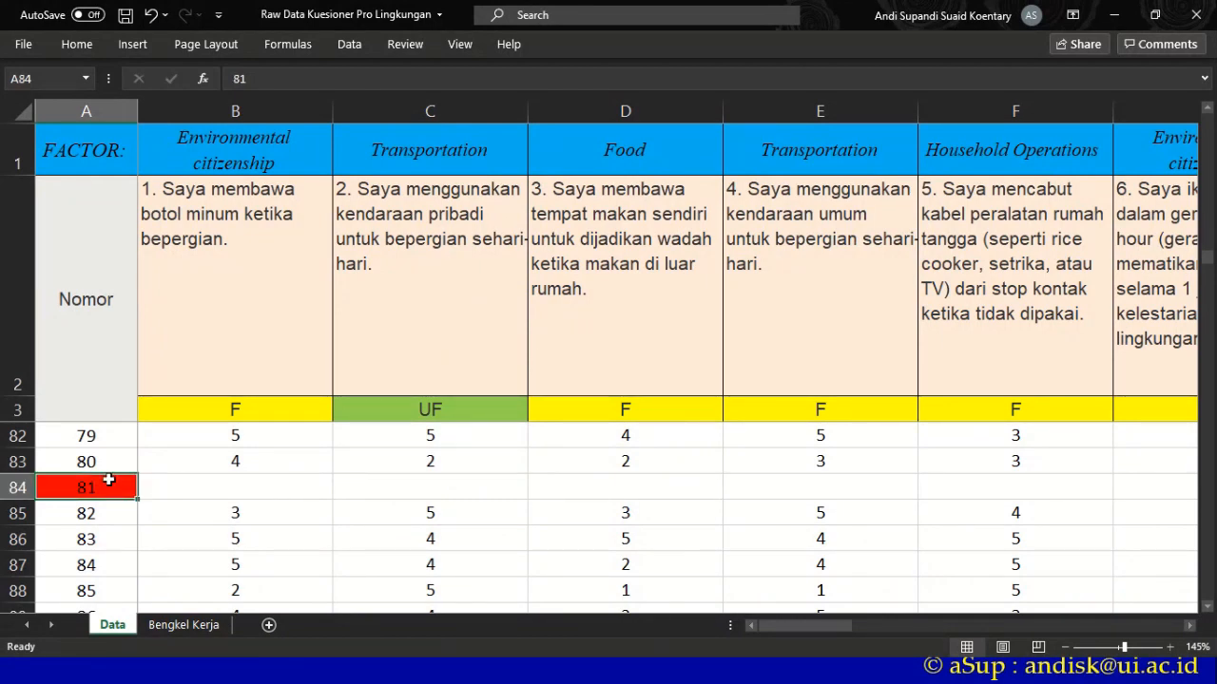
# - Scan the Nomor column past respondent 81 and back up to the first rows for other respondents with blank item responses
pyautogui.scroll(-9, 111, 487)
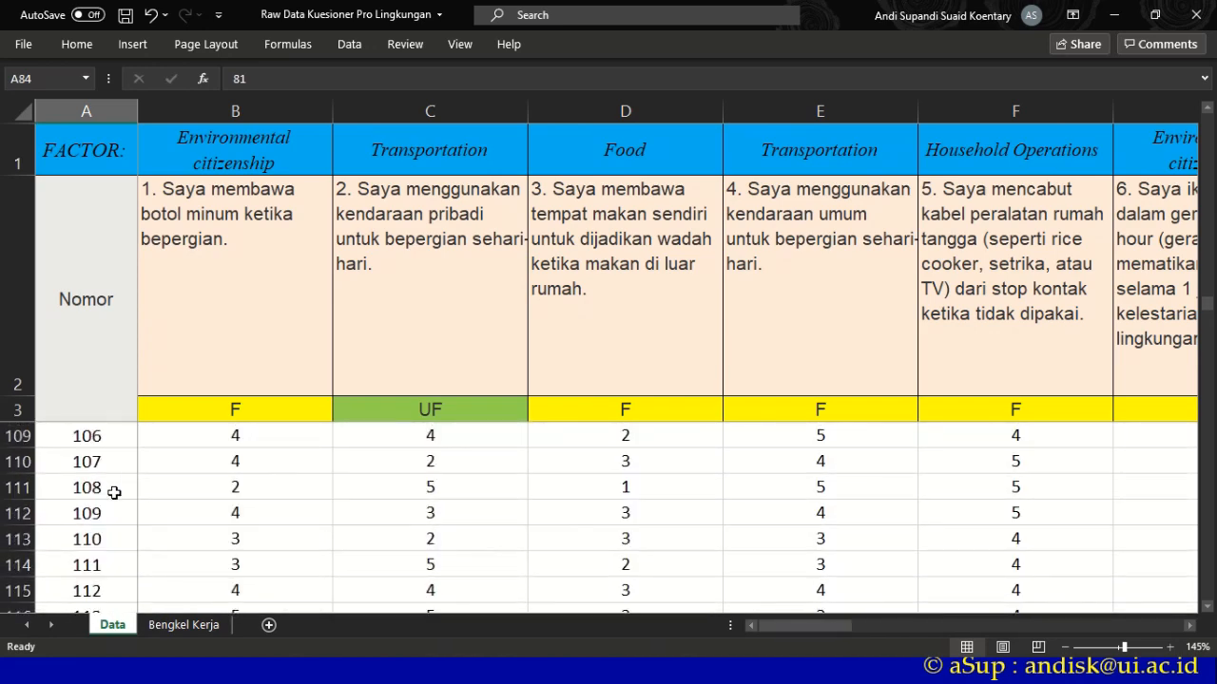
pyautogui.scroll(-9, 114, 492)
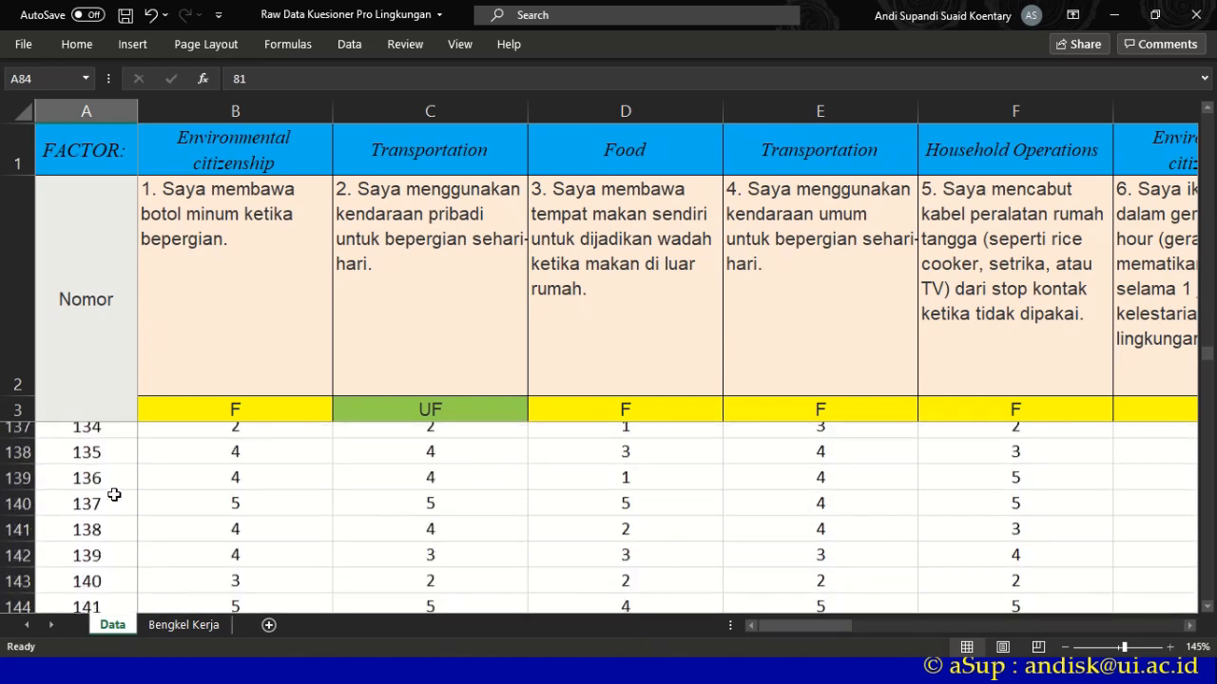
pyautogui.scroll(-6, 114, 494)
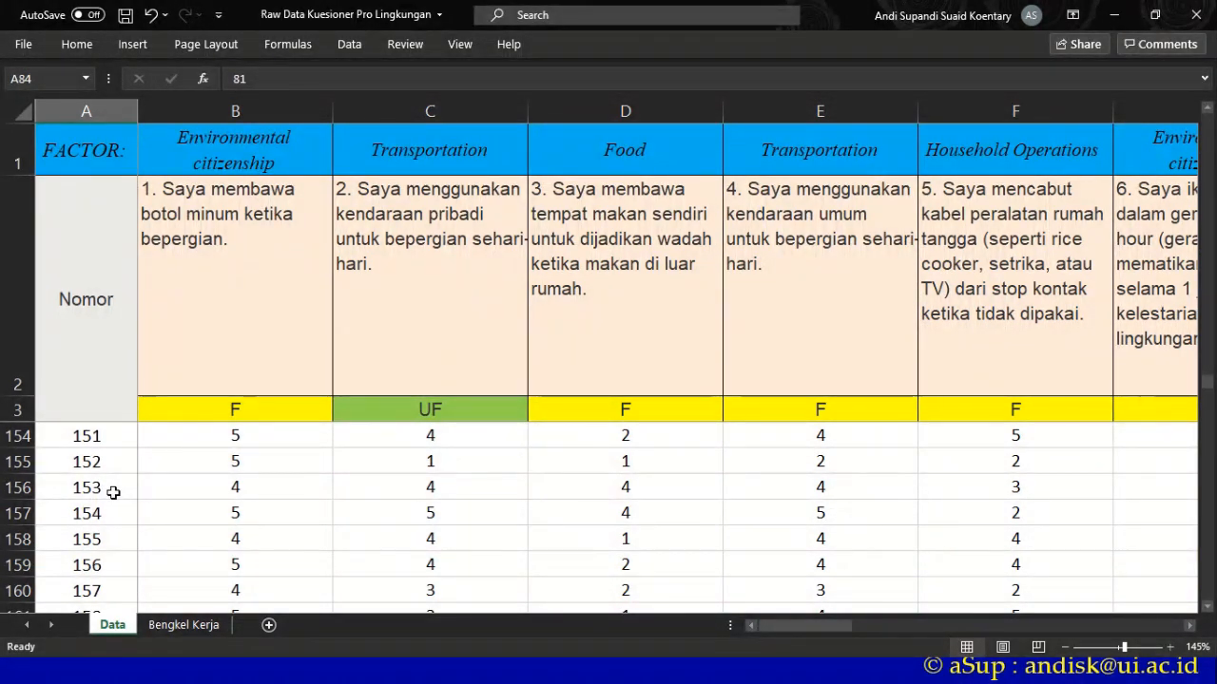
pyautogui.scroll(-6, 114, 494)
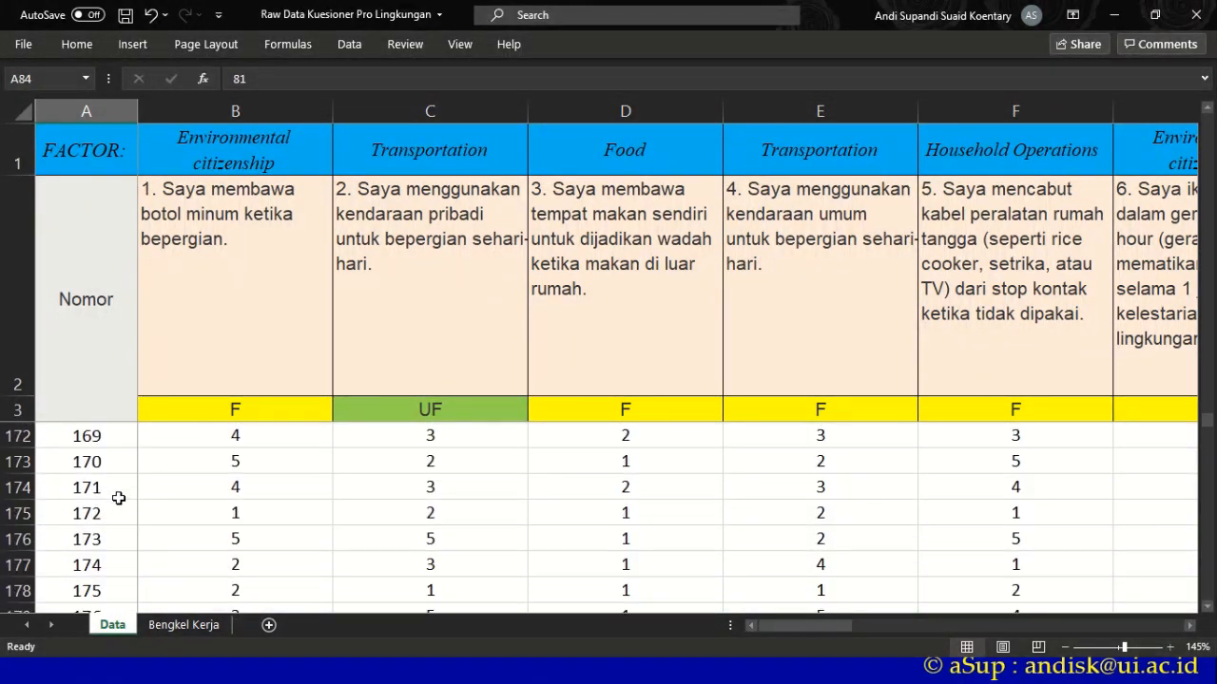
pyautogui.scroll(20, 118, 498)
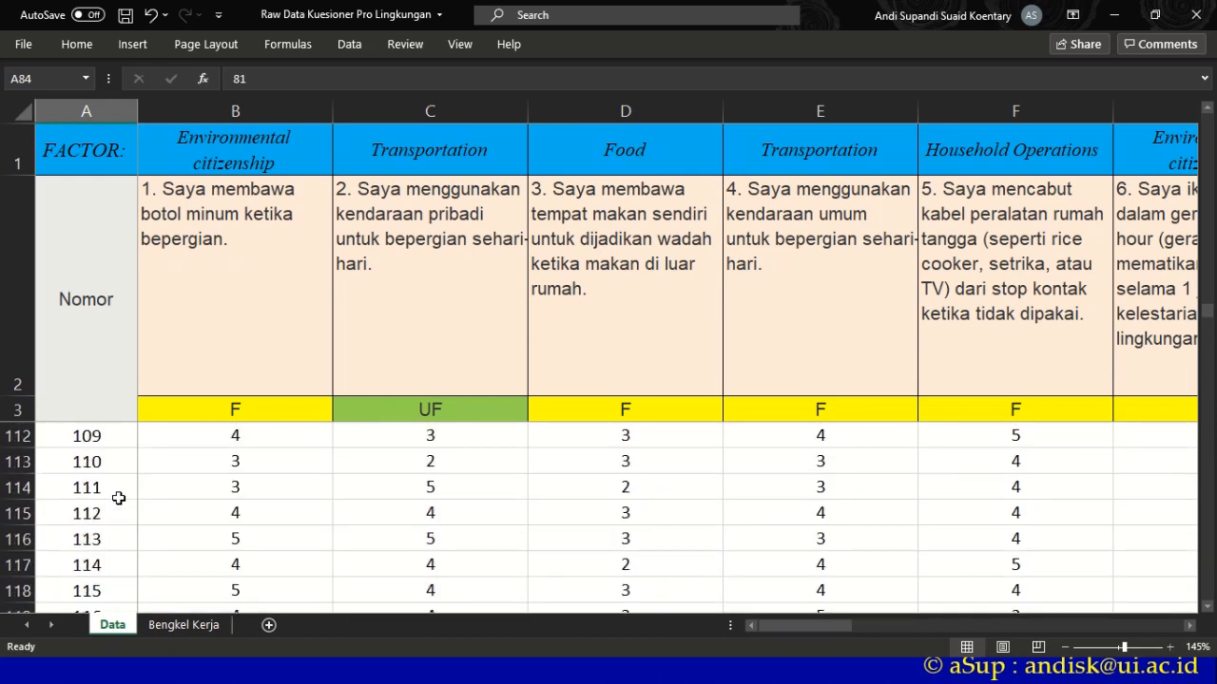
pyautogui.scroll(10, 118, 498)
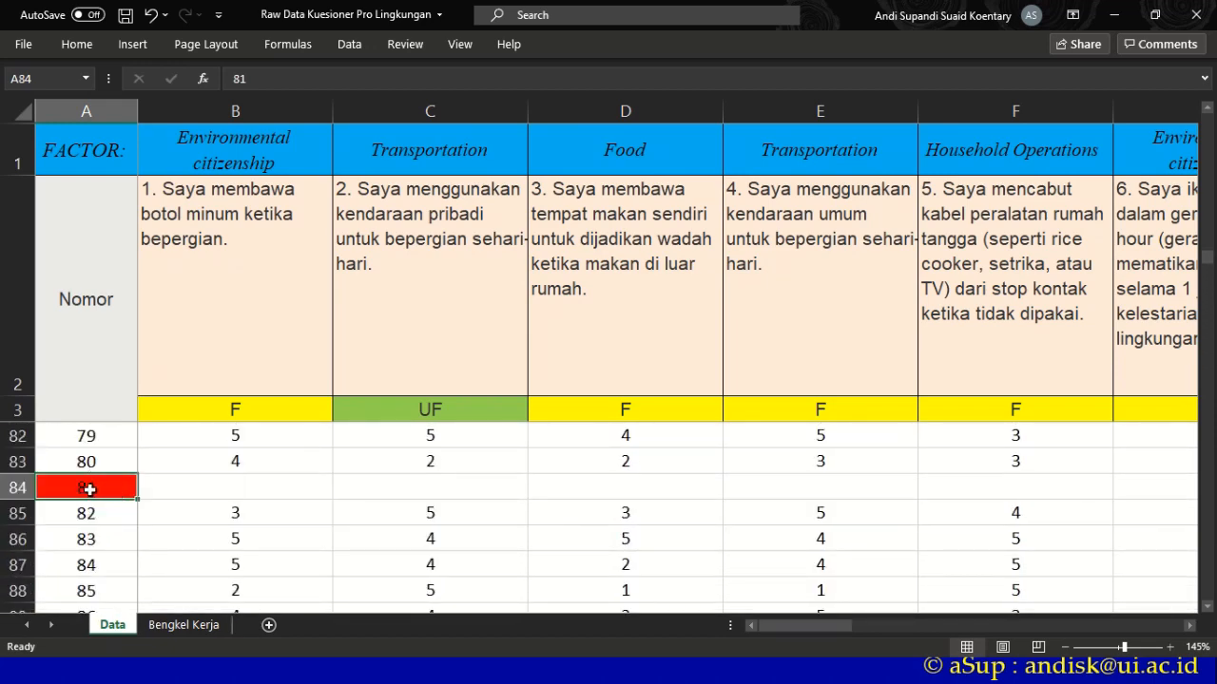
pyautogui.scroll(18, 89, 488)
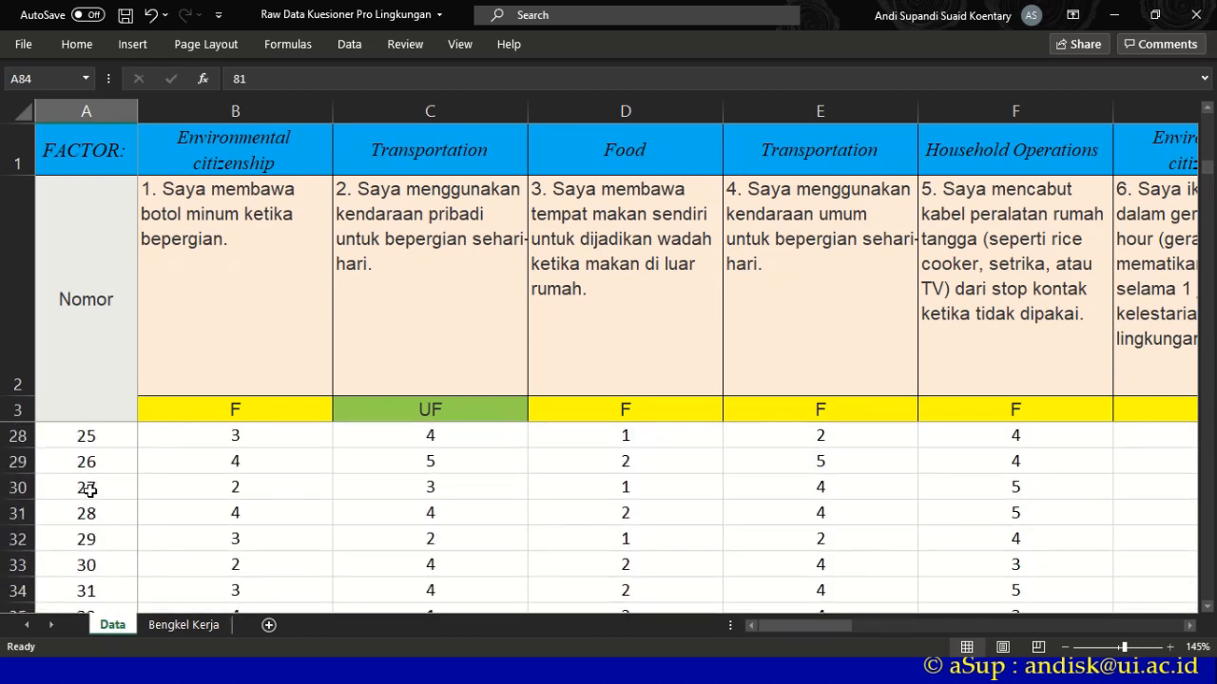
pyautogui.scroll(6, 88, 488)
pyautogui.scroll(-4, 89, 488)
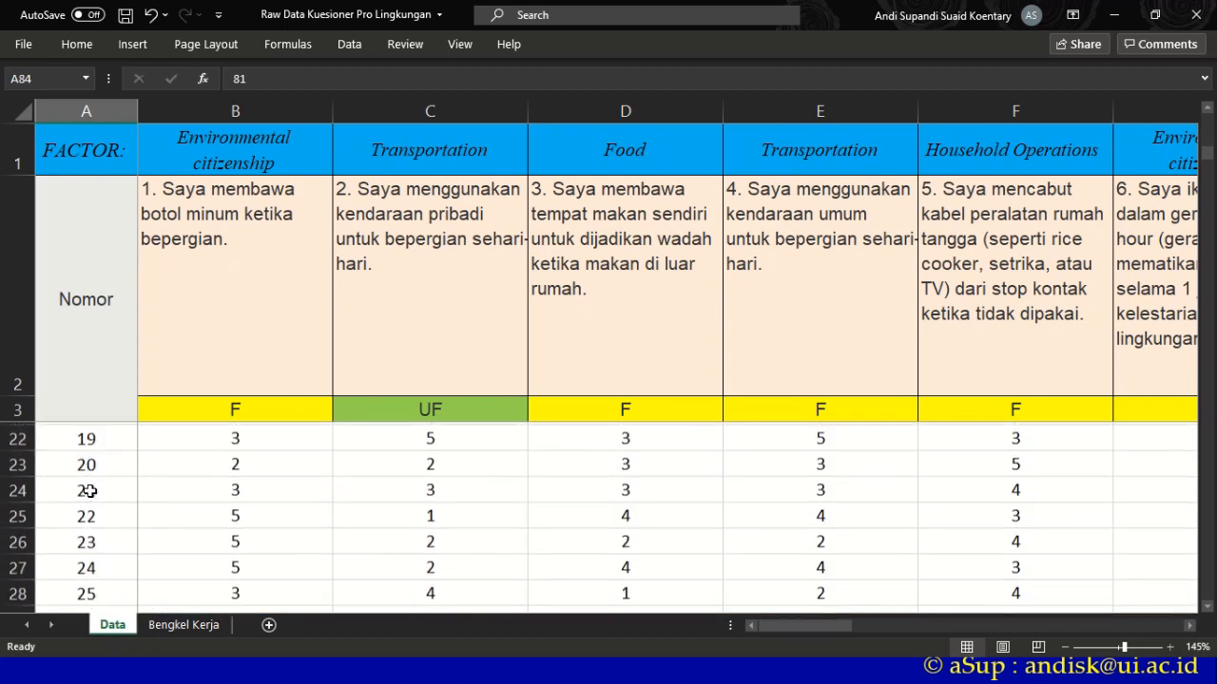
pyautogui.scroll(-4, 89, 490)
pyautogui.scroll(2, 90, 487)
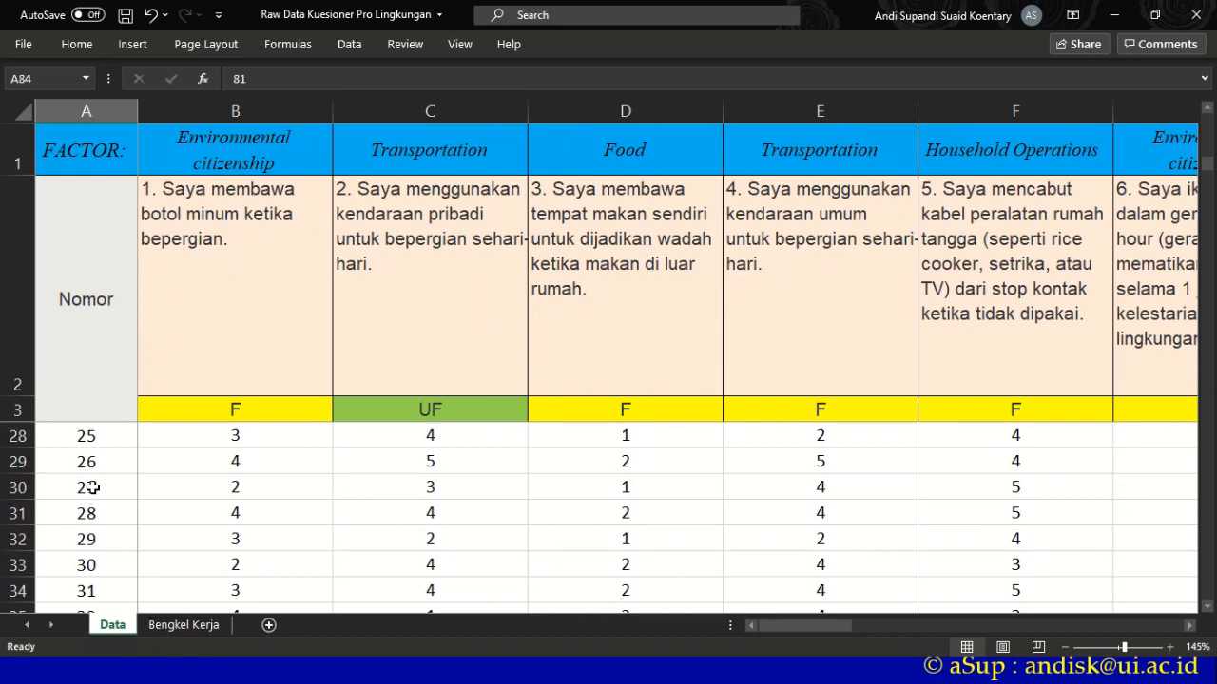
# - Switch to the Pro Lingkungan.sav dataset in the SPSS Data Editor and sort the cases by item1 in ascending order
pyautogui.hotkey('alt', 'Tab')
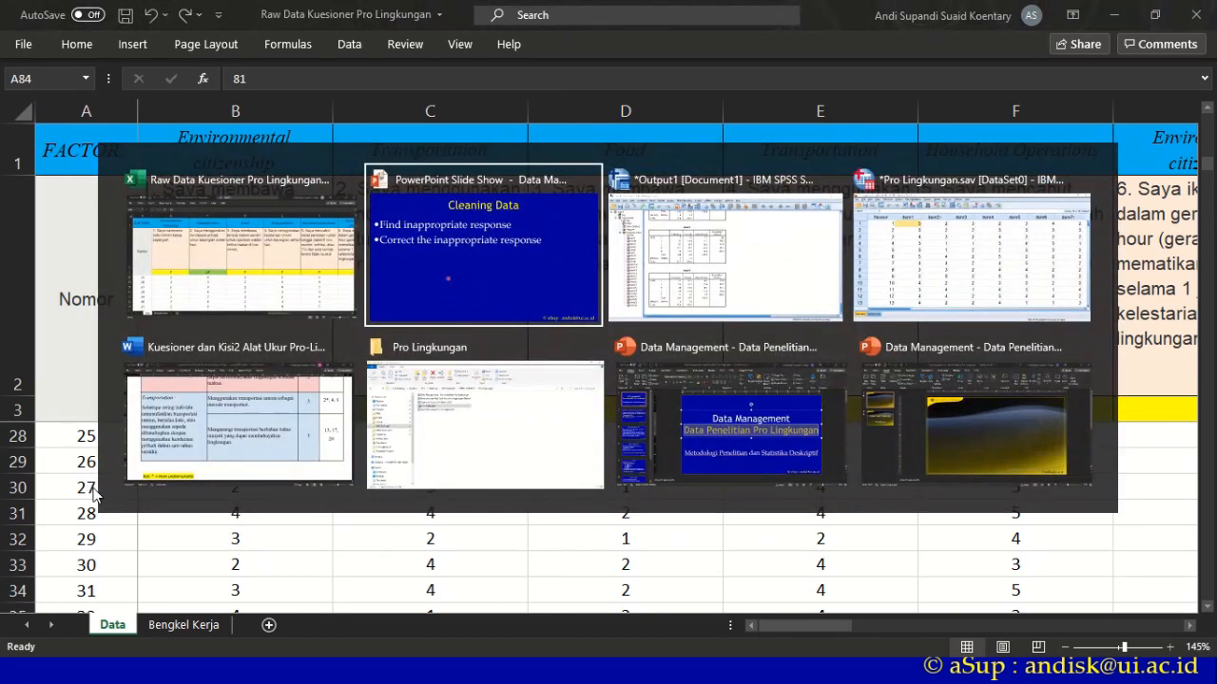
pyautogui.hotkey('alt', 'Tab')
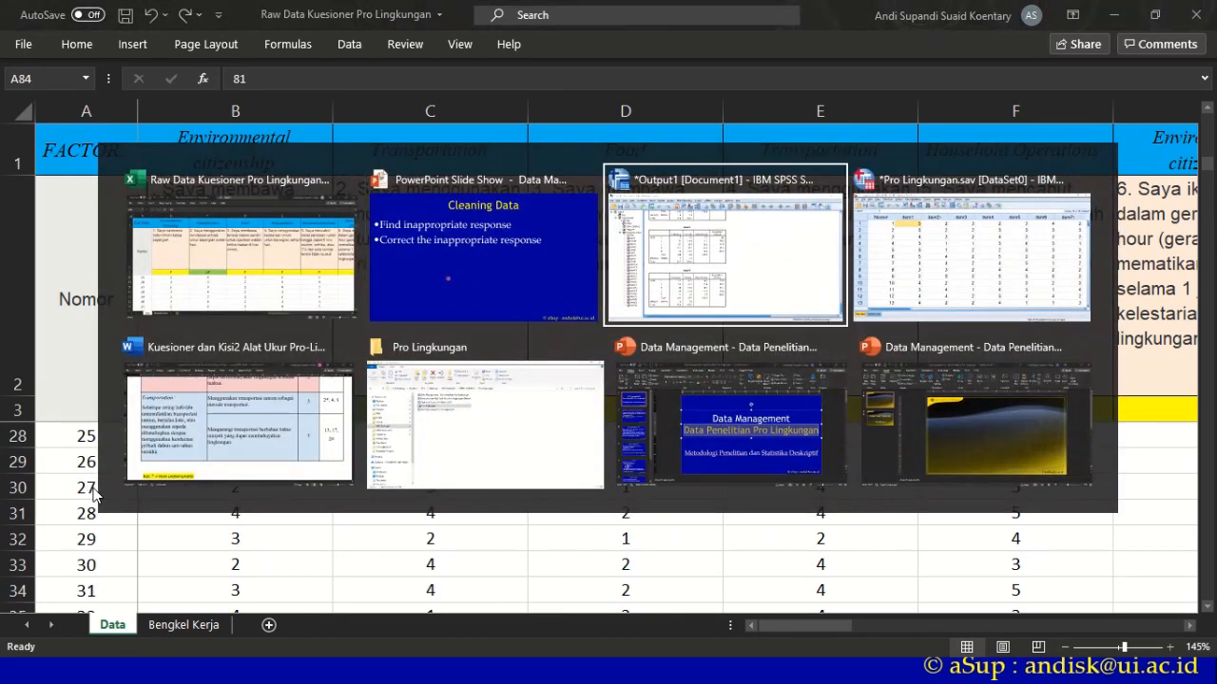
pyautogui.hotkey('alt', 'Tab')
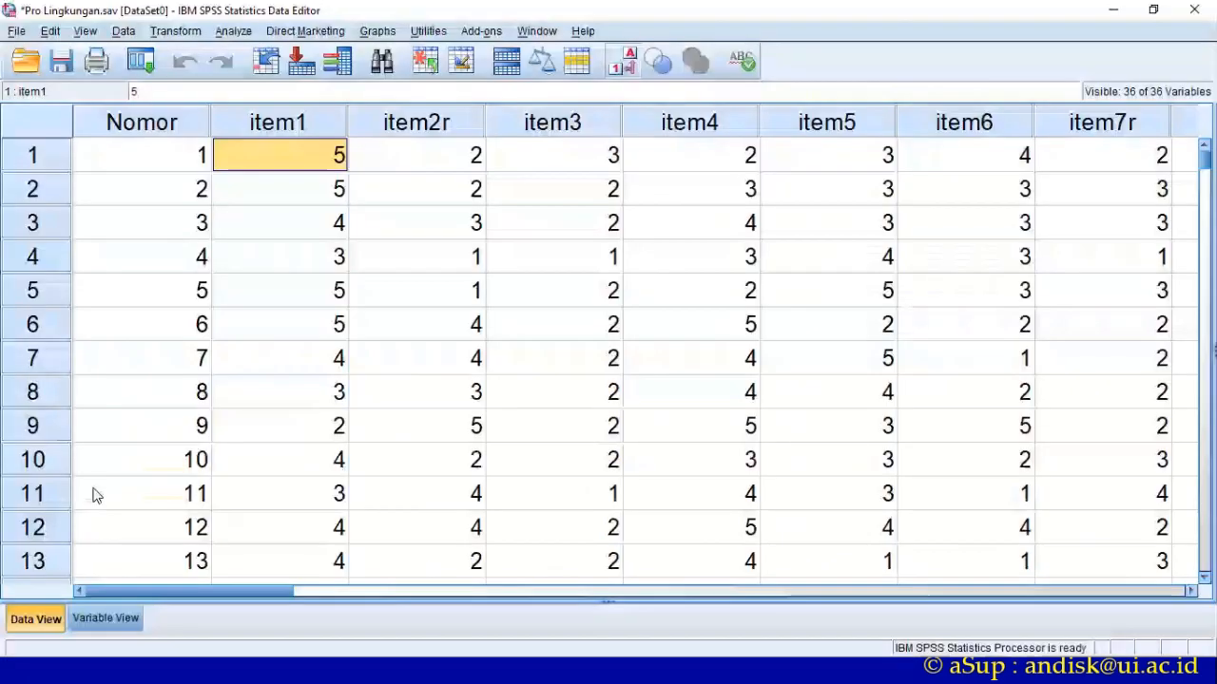
pyautogui.click(399, 317)
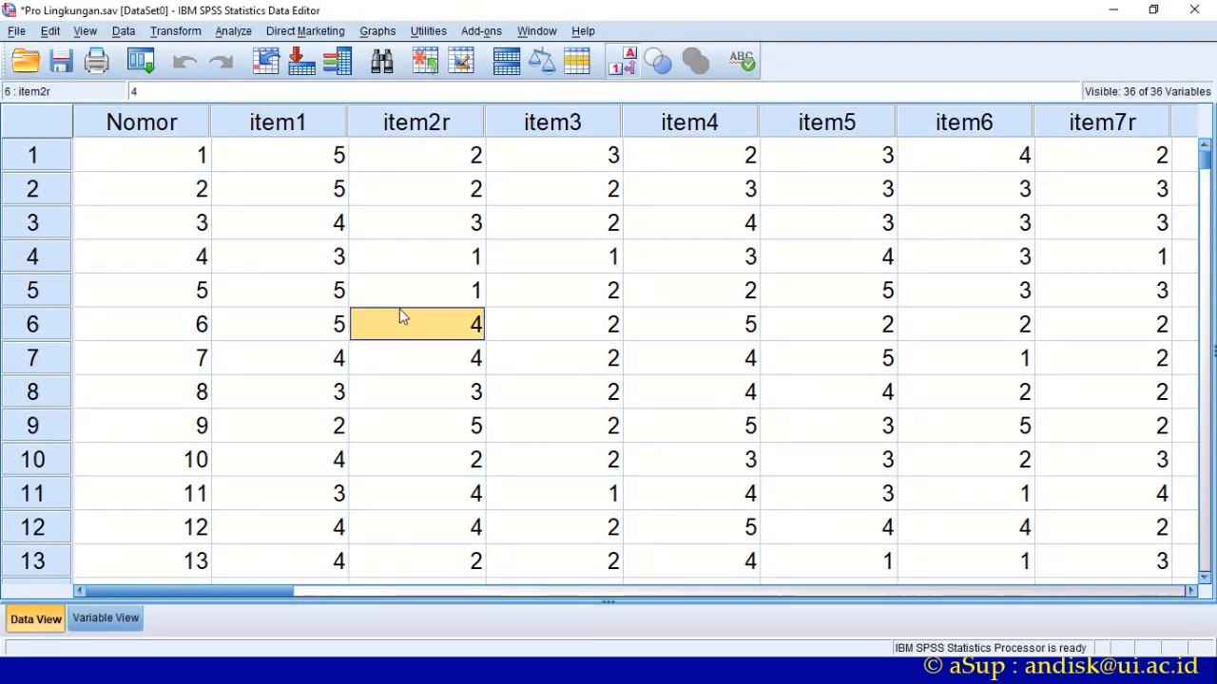
pyautogui.rightClick(294, 125)
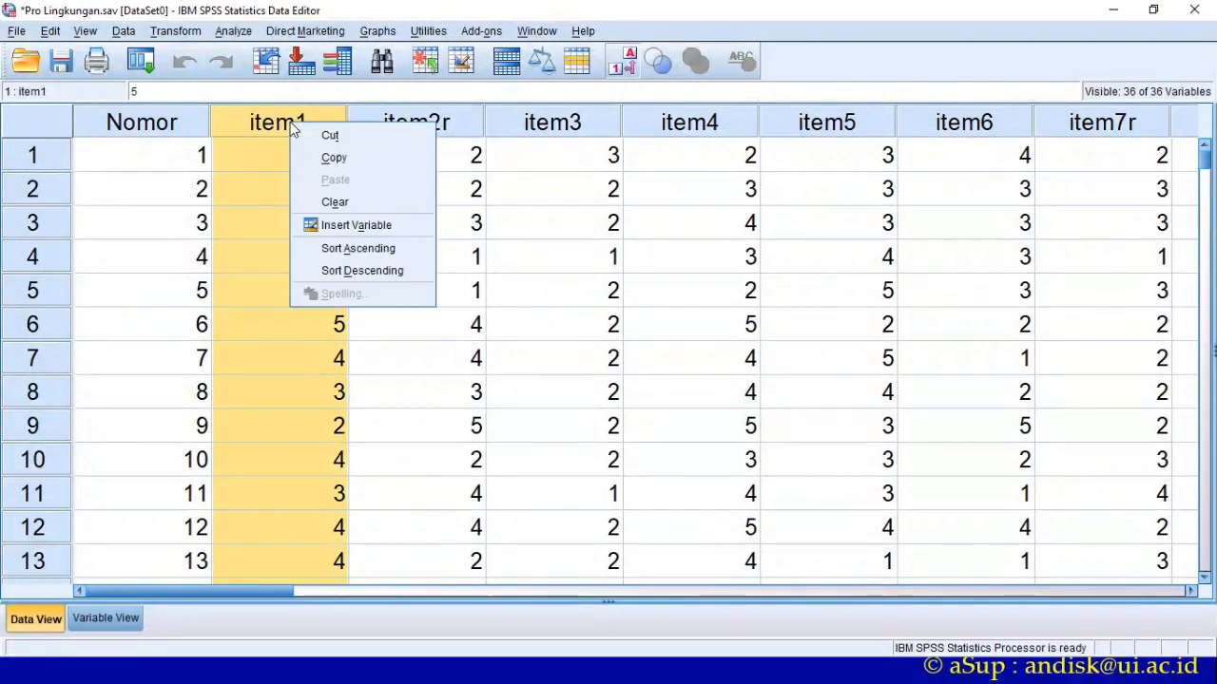
pyautogui.click(382, 248)
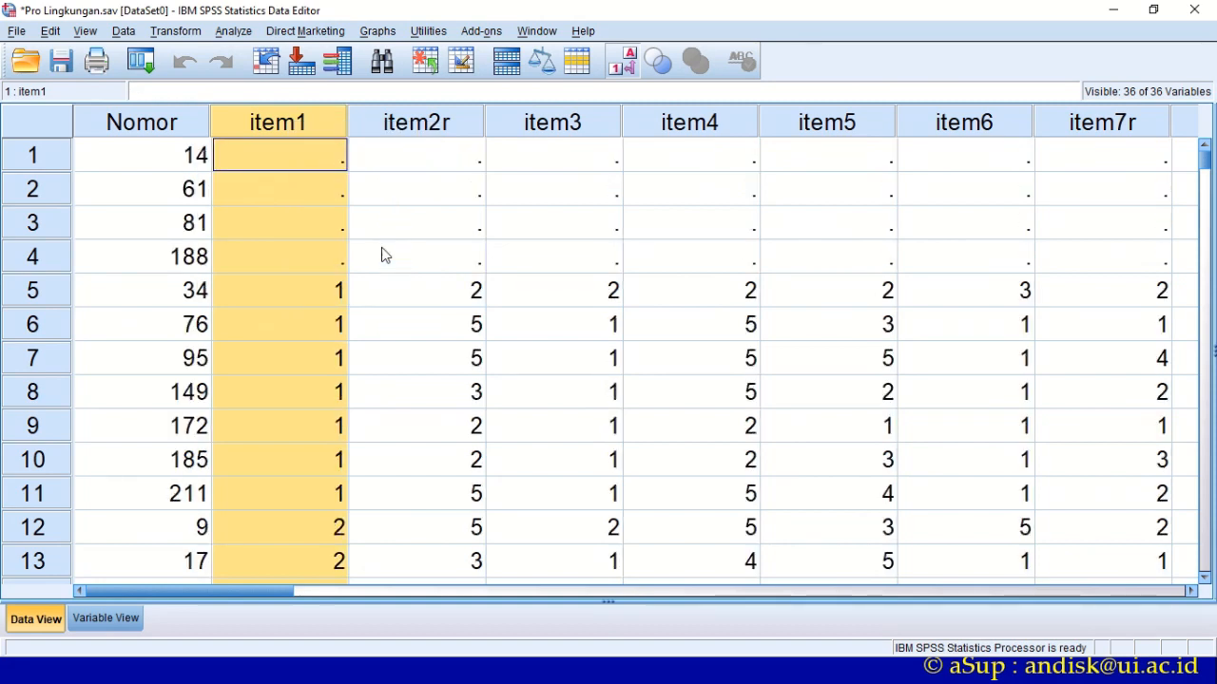
# - Examine the cases with missing item1 values, comparing their Nomor values and their item24, JK and other demographic columns for blanks
pyautogui.click(180, 162)
pyautogui.click(168, 222)
pyautogui.click(161, 266)
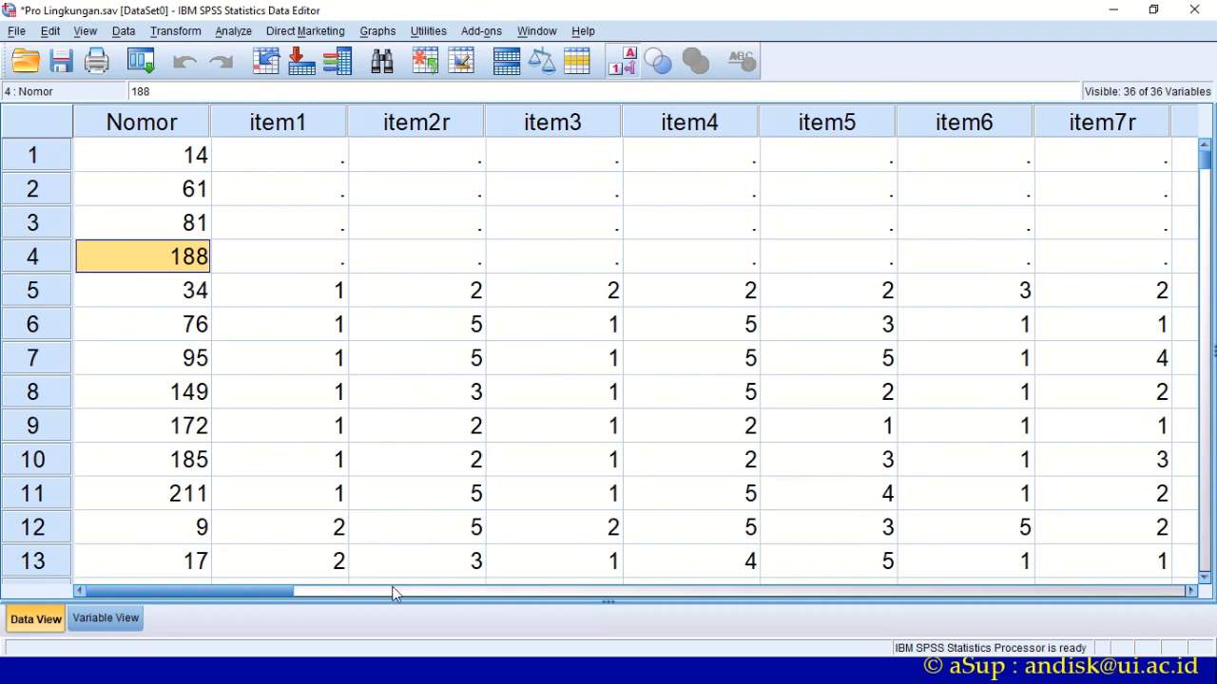
pyautogui.moveTo(253, 596); pyautogui.dragTo(774, 602)
pyautogui.click(216, 363)
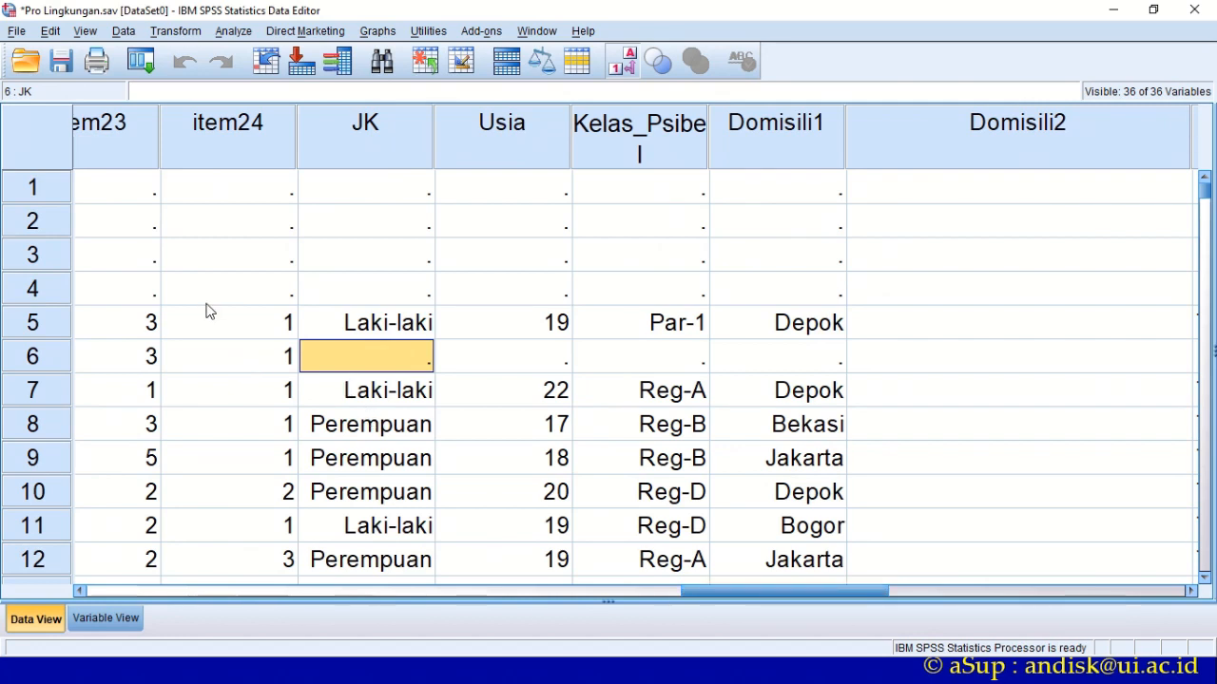
pyautogui.click(250, 287)
pyautogui.click(187, 186)
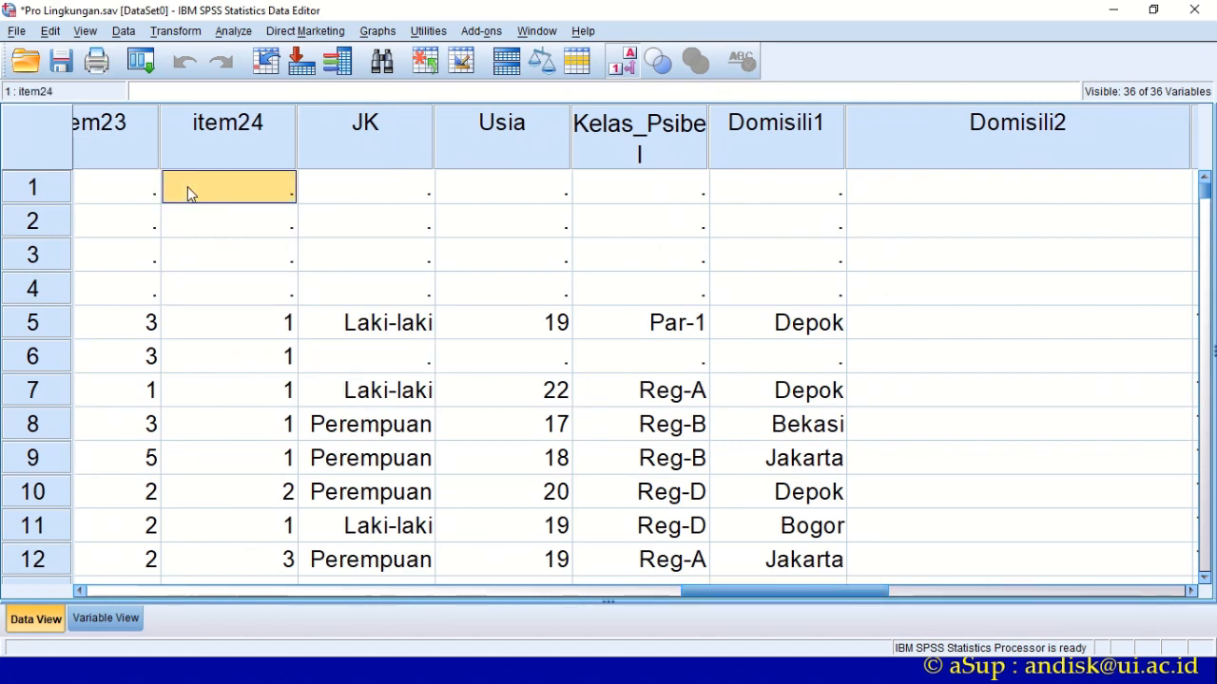
pyautogui.click(213, 290)
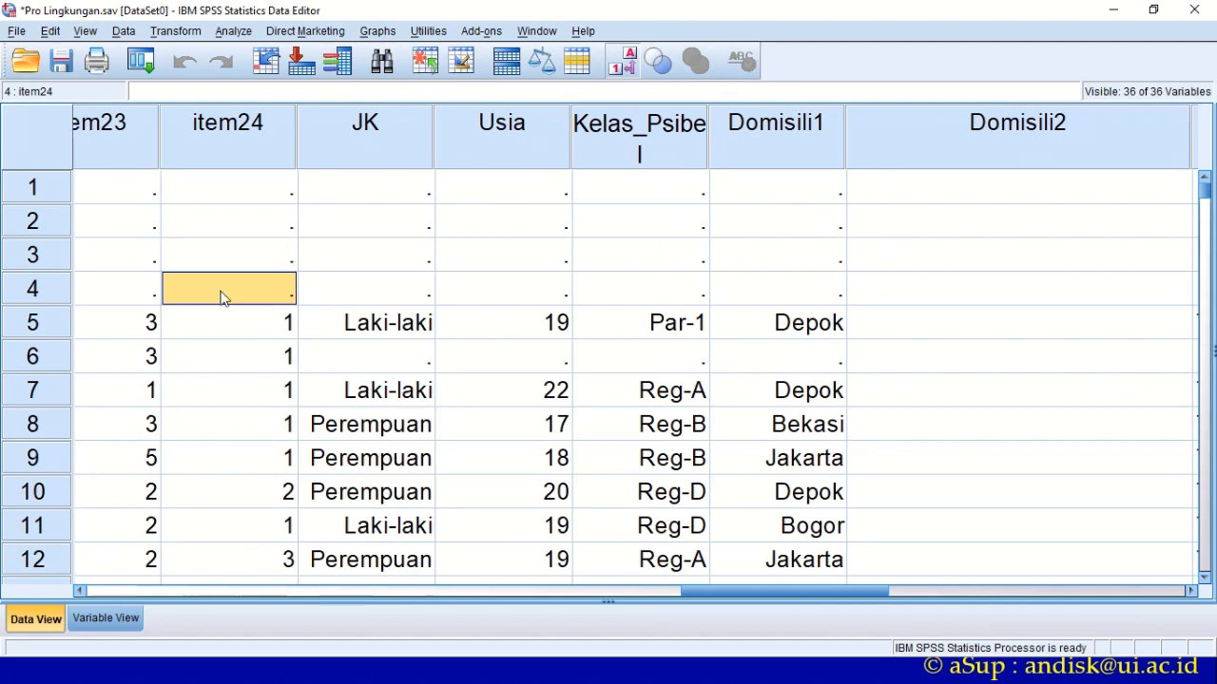
pyautogui.click(358, 359)
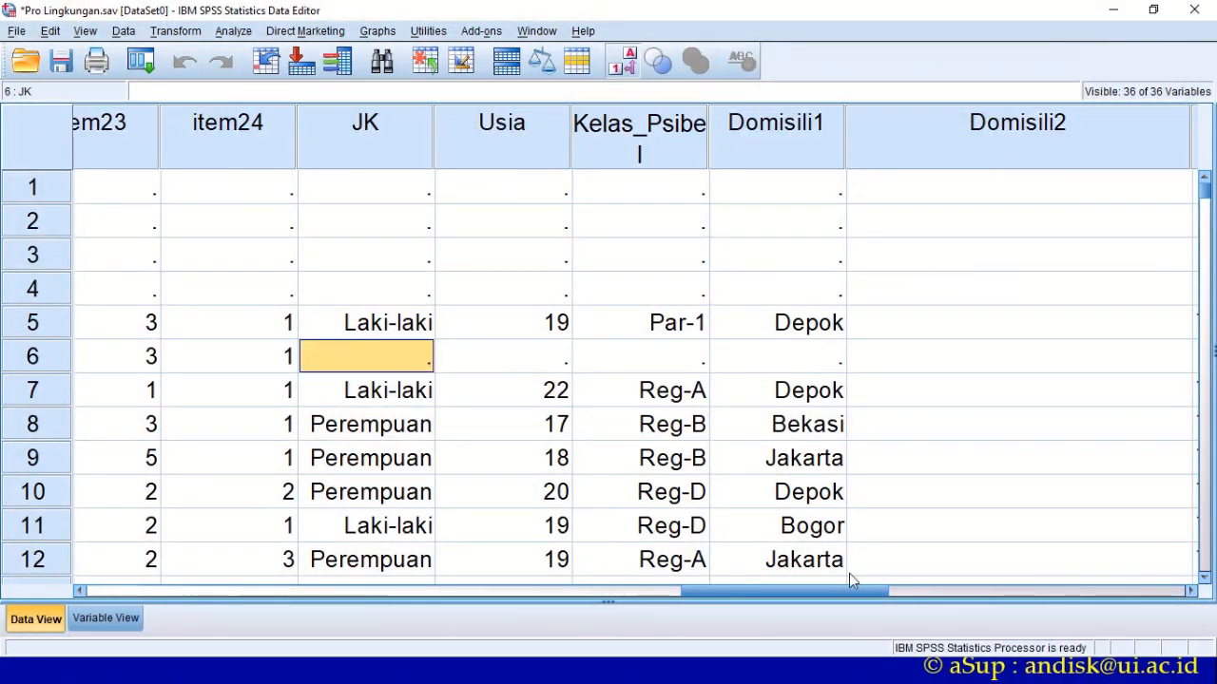
pyautogui.moveTo(843, 594); pyautogui.dragTo(242, 570)
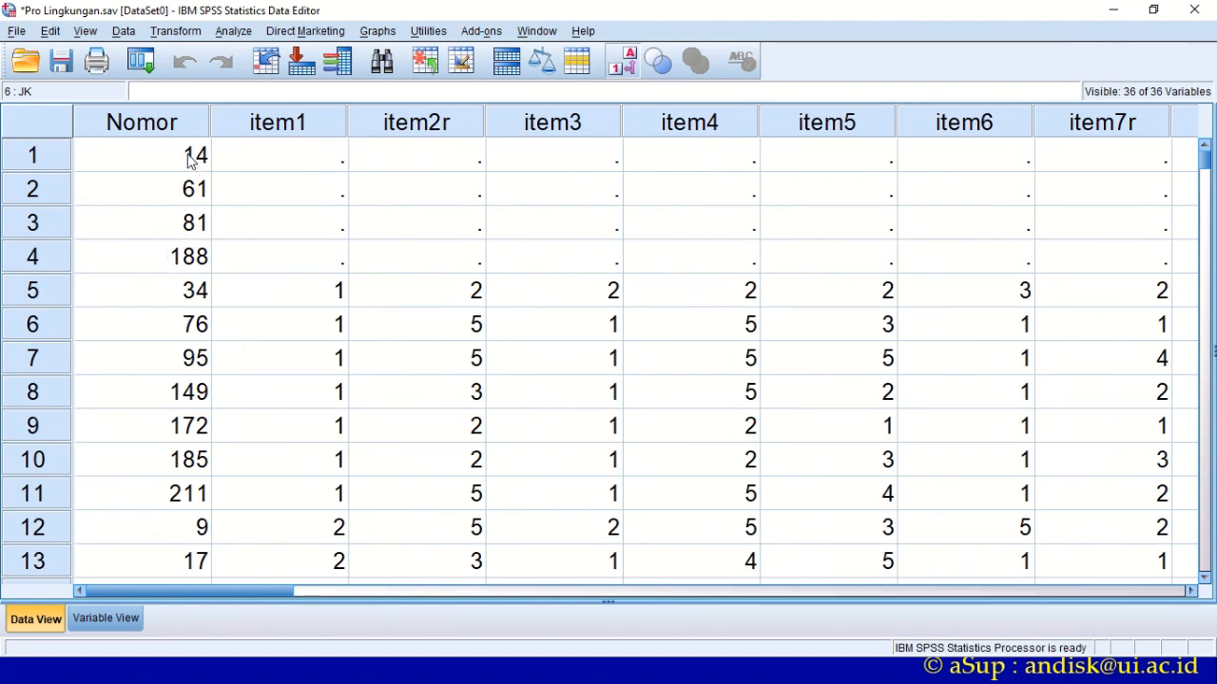
# - Select the four cases without item responses, Nomor 14, 61, 81 and 188, and review their respondent numbers
pyautogui.moveTo(187, 157); pyautogui.dragTo(155, 267)
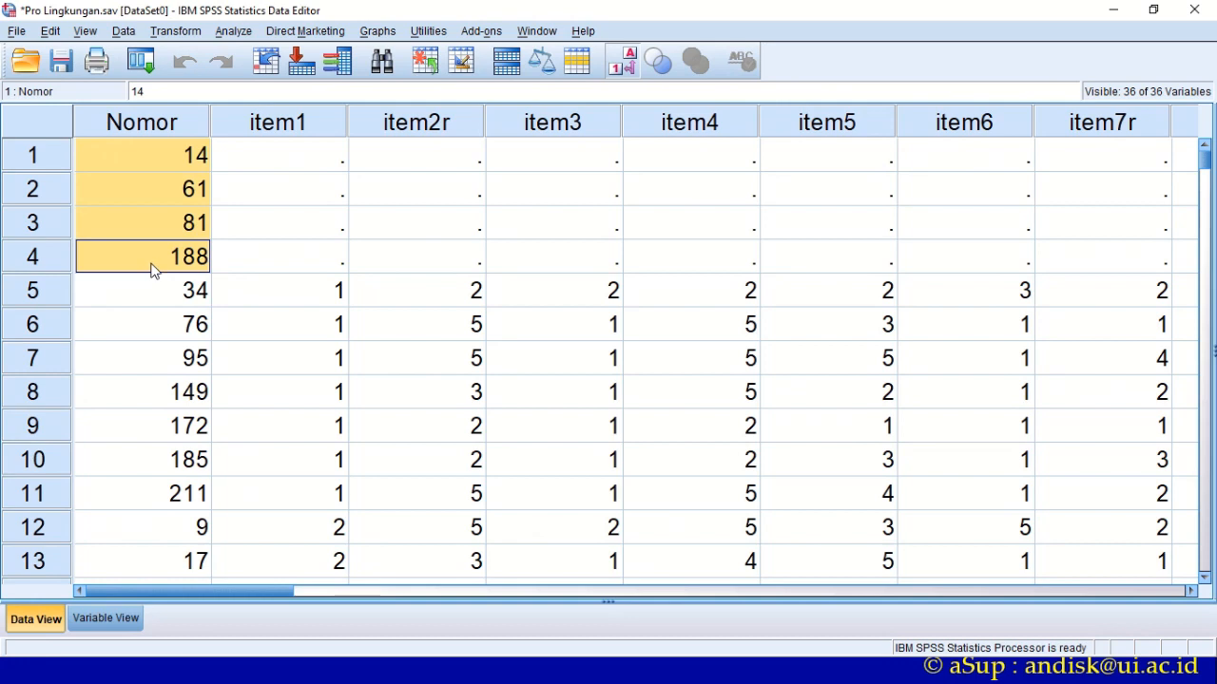
pyautogui.moveTo(31, 160); pyautogui.dragTo(14, 263)
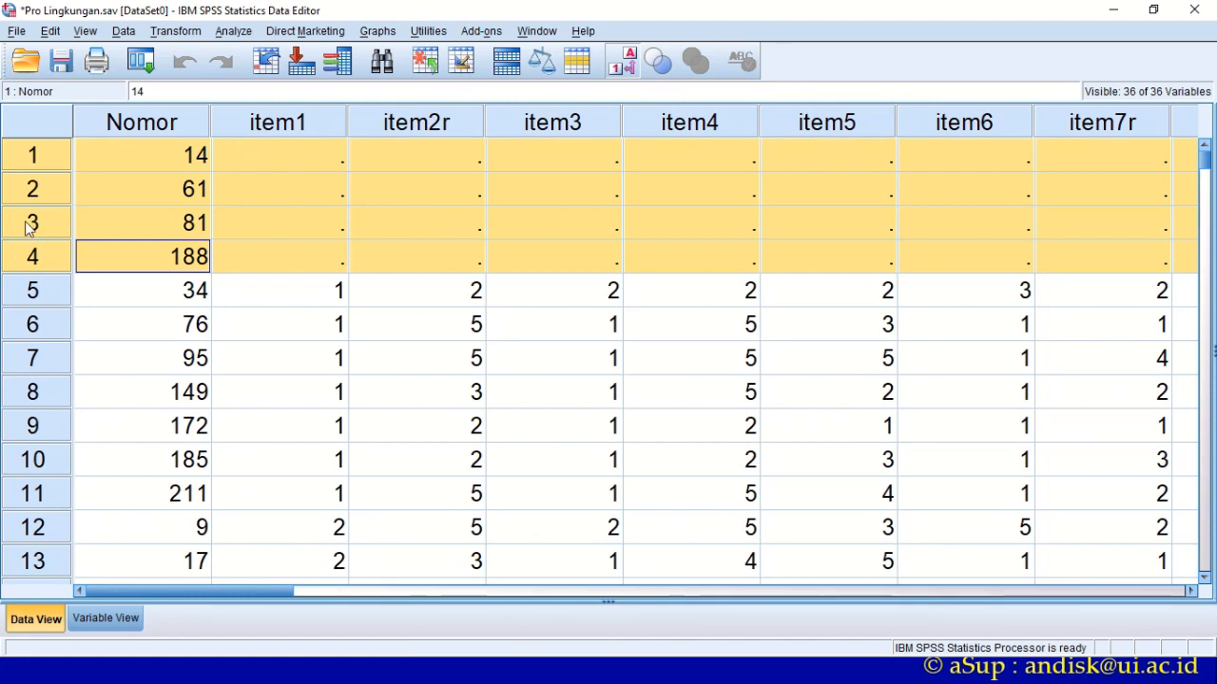
pyautogui.rightClick(36, 193)
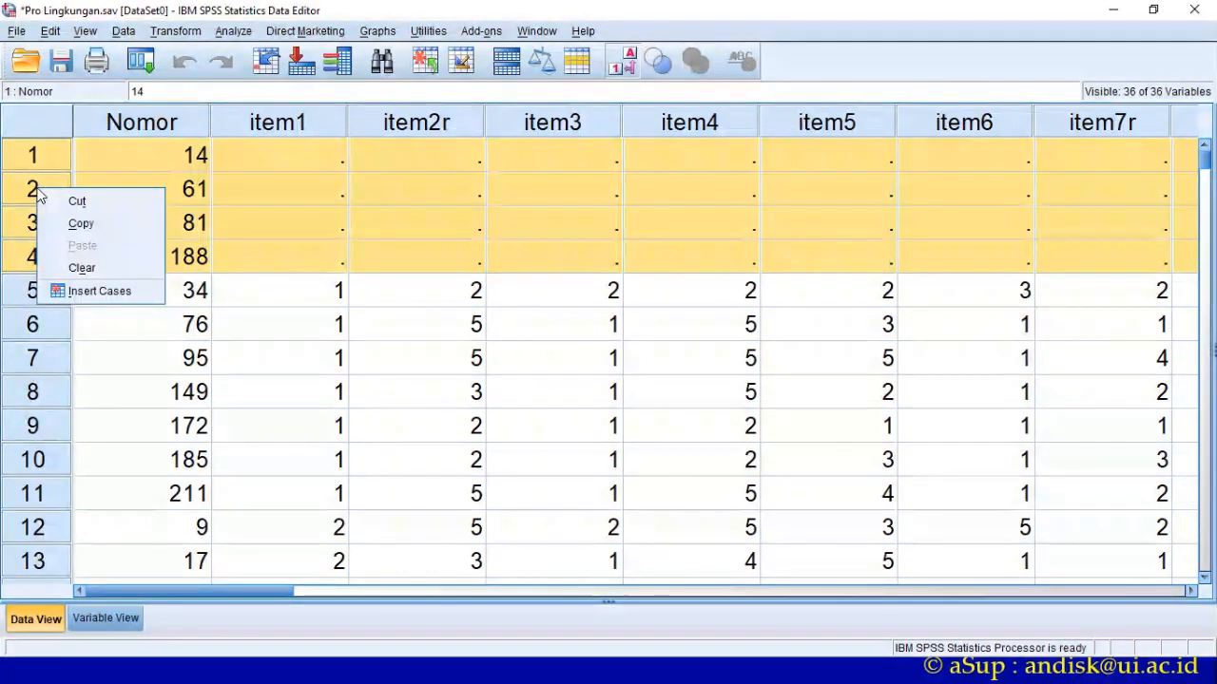
pyautogui.click(268, 261)
pyautogui.moveTo(38, 157); pyautogui.dragTo(19, 255)
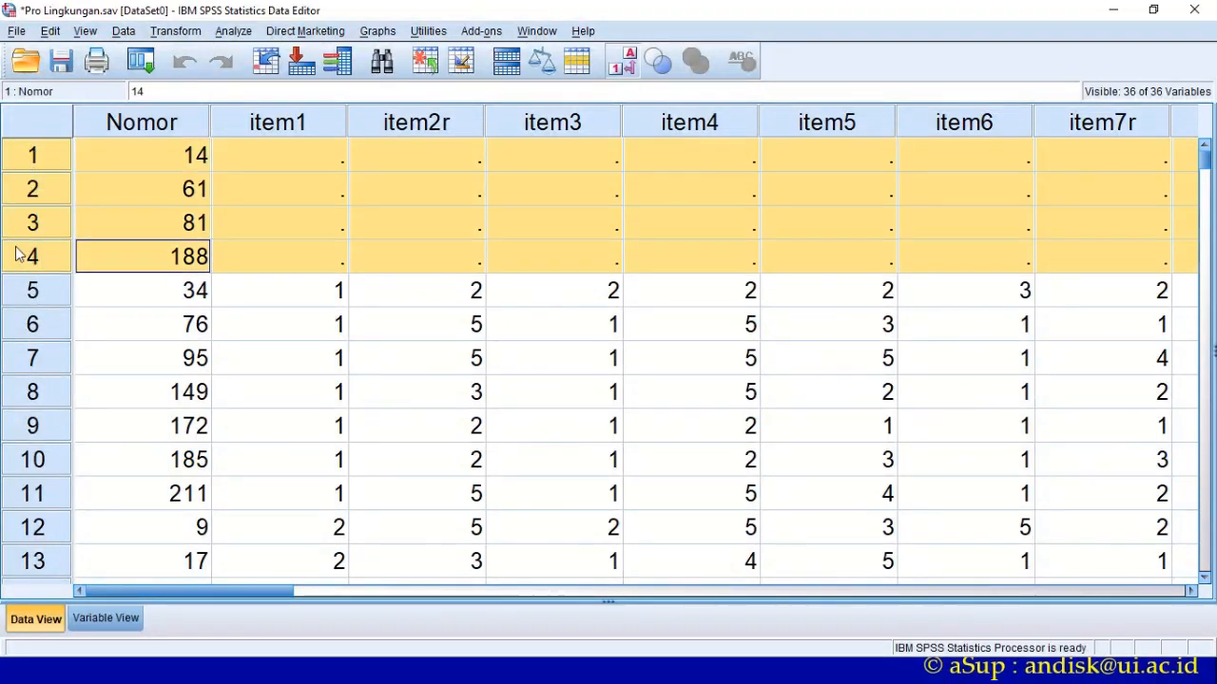
pyautogui.click(185, 166)
pyautogui.click(181, 196)
pyautogui.click(179, 231)
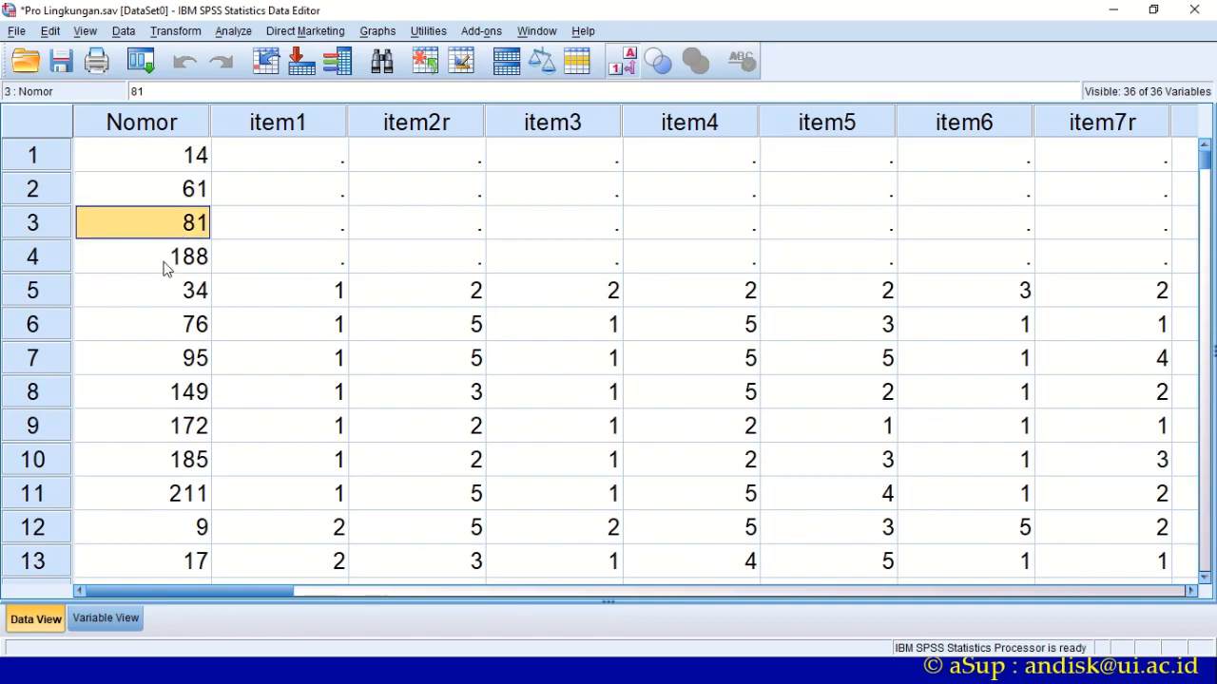
pyautogui.click(167, 263)
# - Switch to the raw Excel questionnaire data and check the row of respondent 14 against the SPSS case list
pyautogui.hotkey('alt', 'Tab')
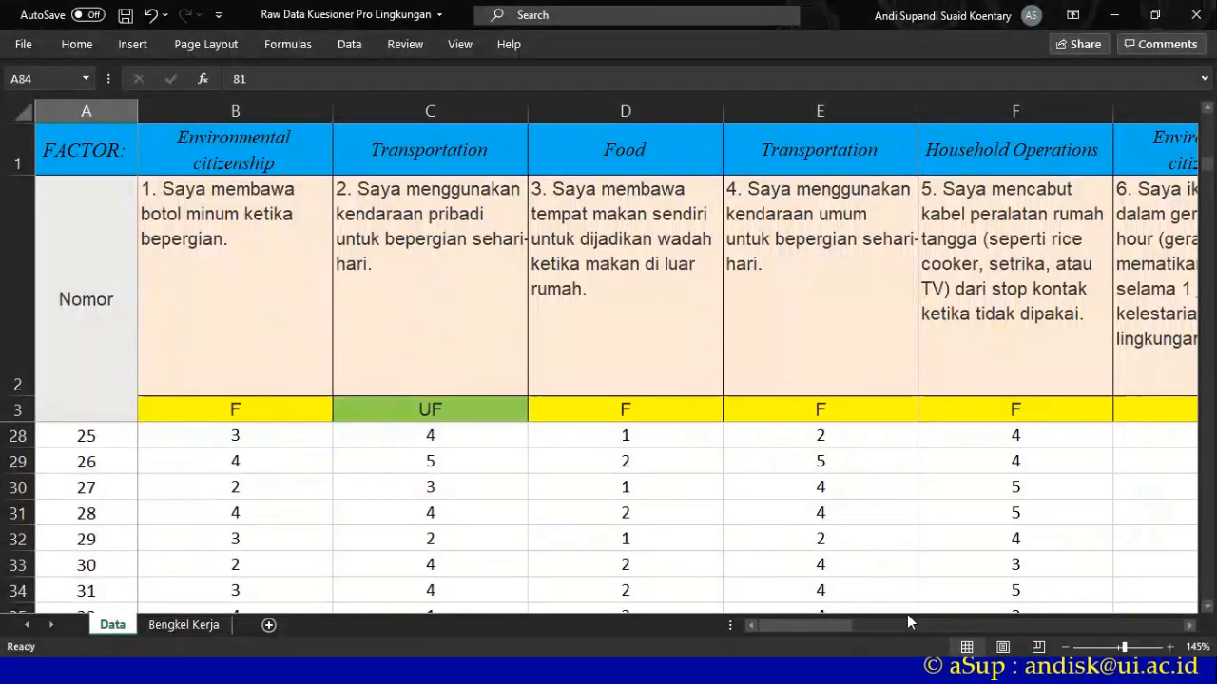
pyautogui.scroll(8, 180, 489)
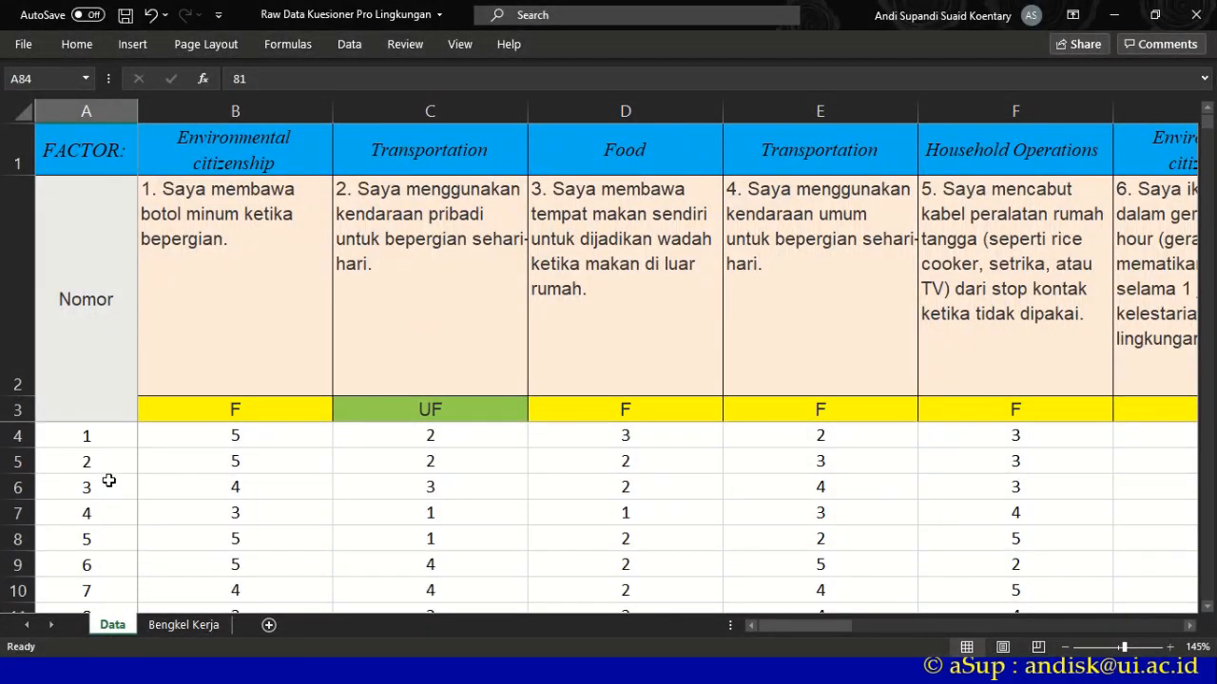
pyautogui.scroll(-3, 105, 485)
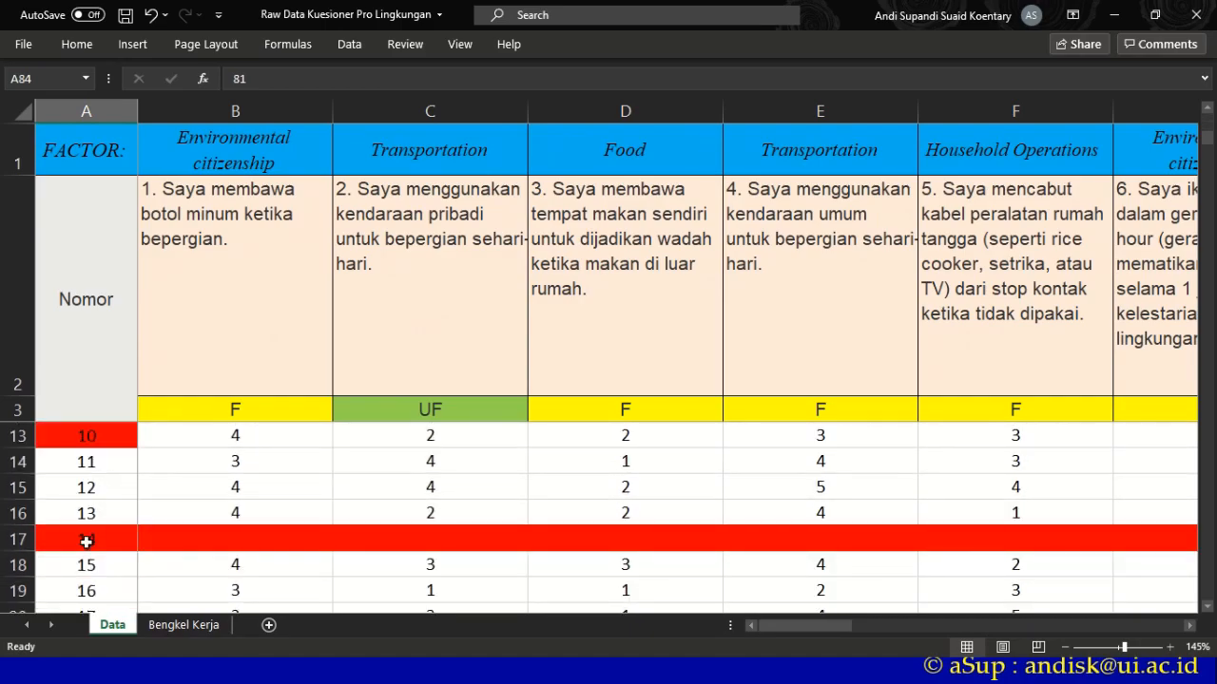
pyautogui.hotkey('alt', 'Tab')
pyautogui.hotkey('alt', 'Tab')
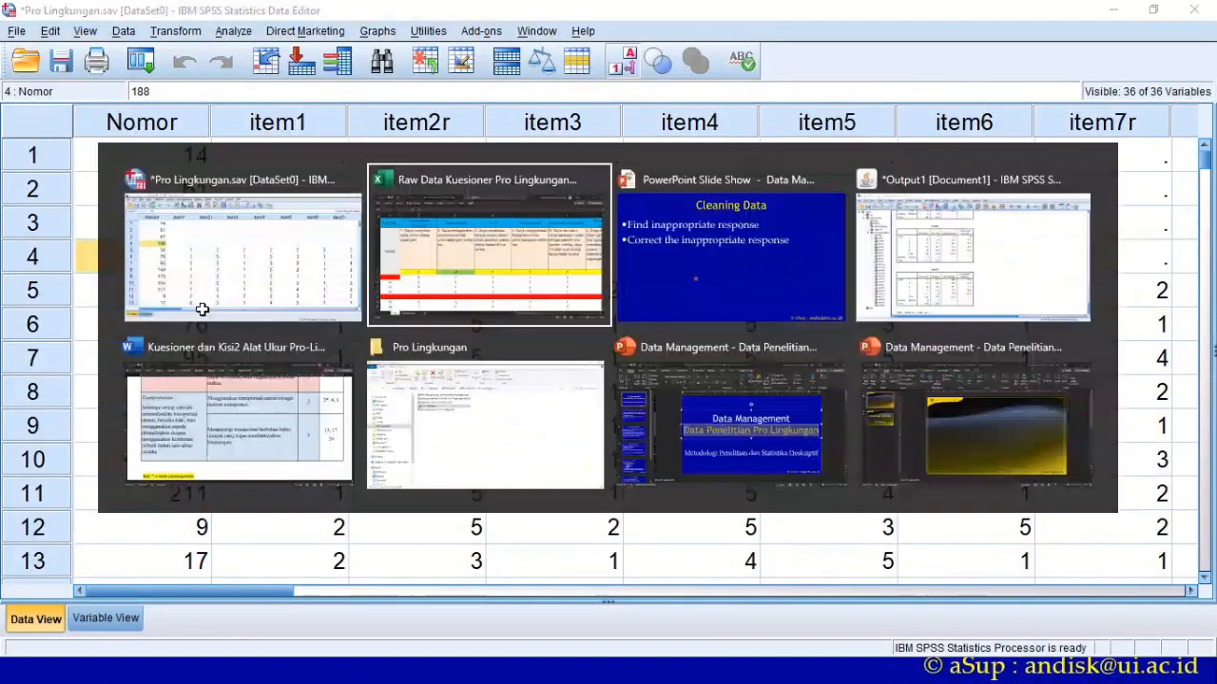
# - Mark respondent 61 in the raw Excel data by filling its Nomor cell with red
pyautogui.scroll(-15, 100, 475)
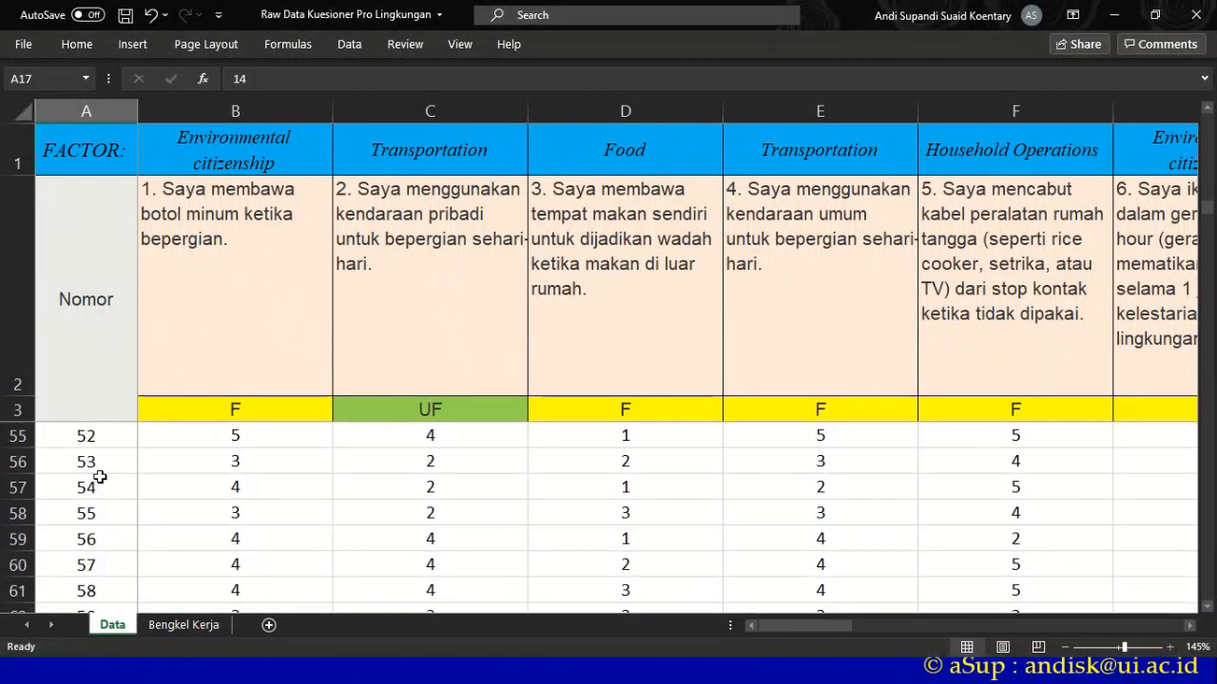
pyautogui.scroll(-2, 99, 477)
pyautogui.click(93, 512)
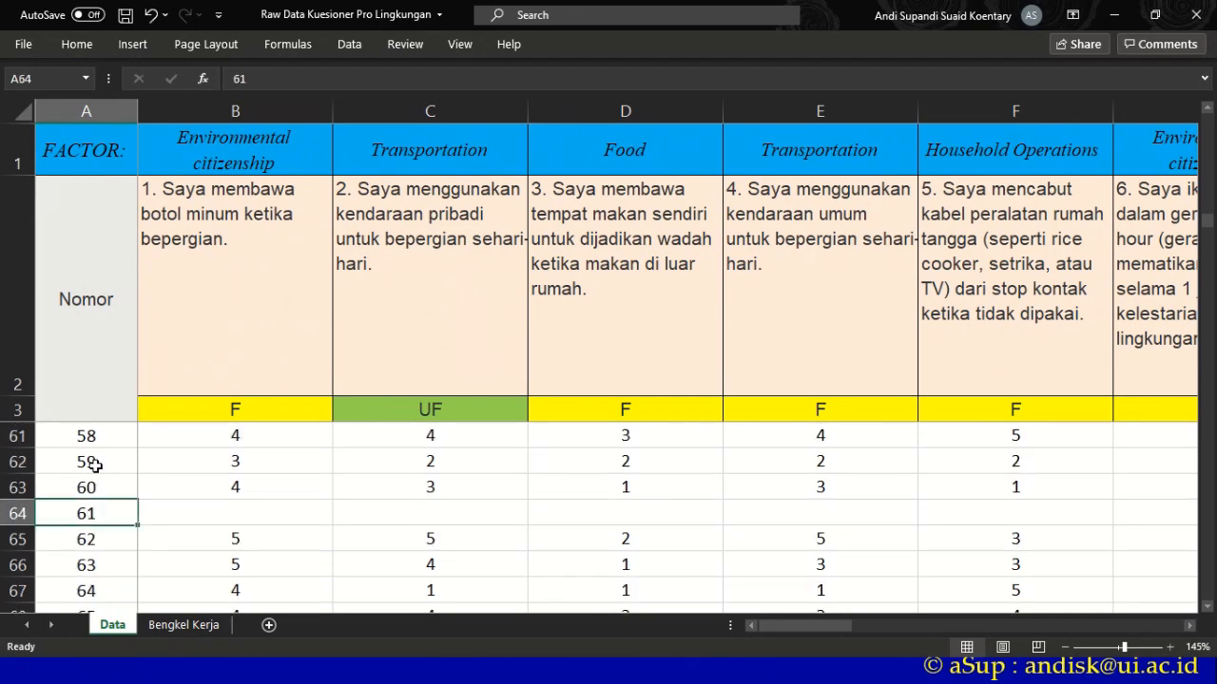
pyautogui.click(76, 44)
pyautogui.click(224, 105)
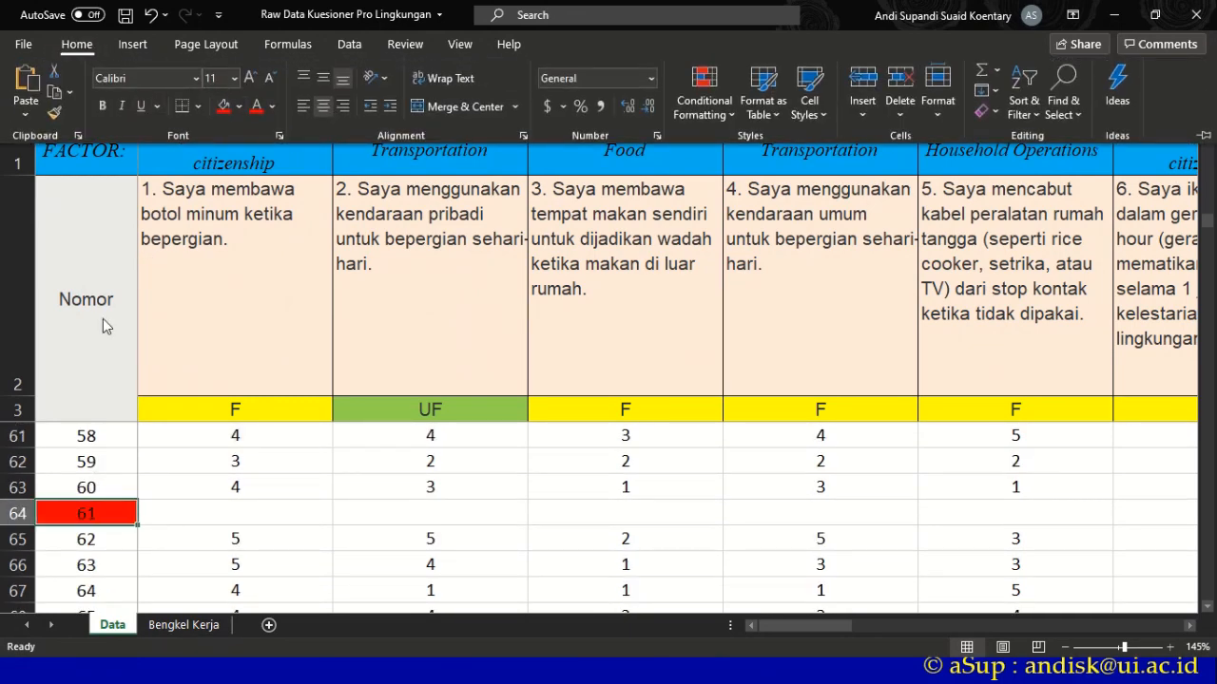
# - Check the marking of respondent 81 in the raw data, then return to SPSS for the next case without responses
pyautogui.scroll(-6, 90, 494)
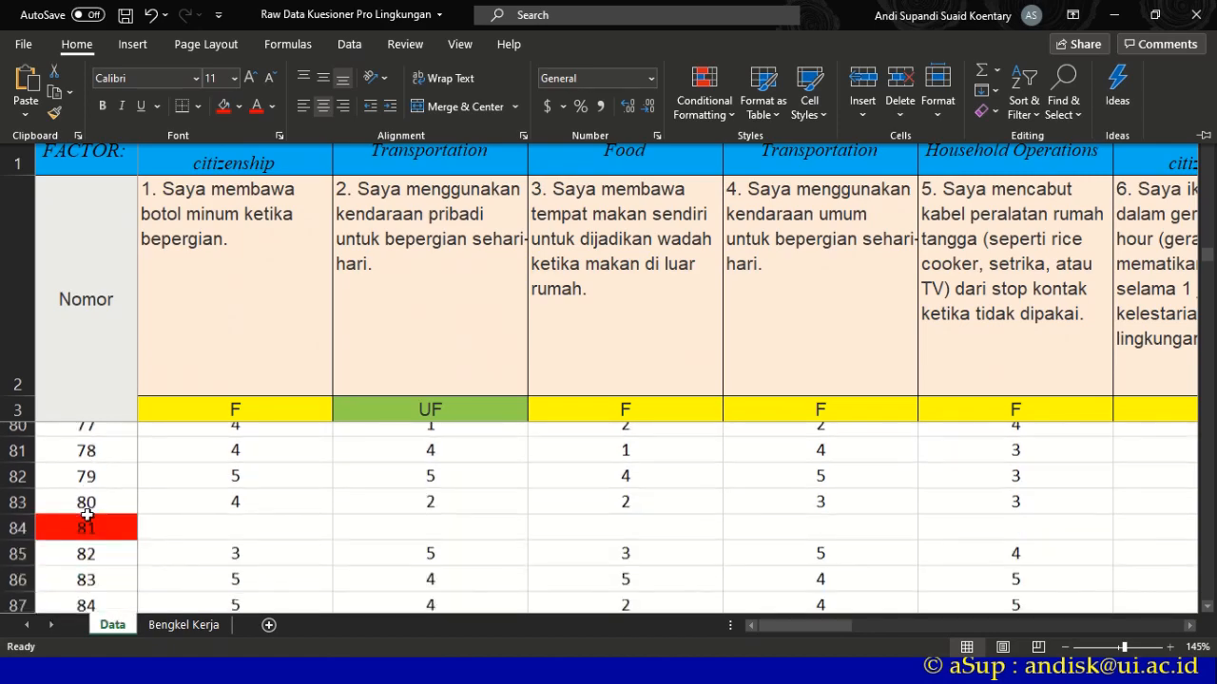
pyautogui.scroll(-1, 91, 523)
pyautogui.hotkey('alt', 'Tab')
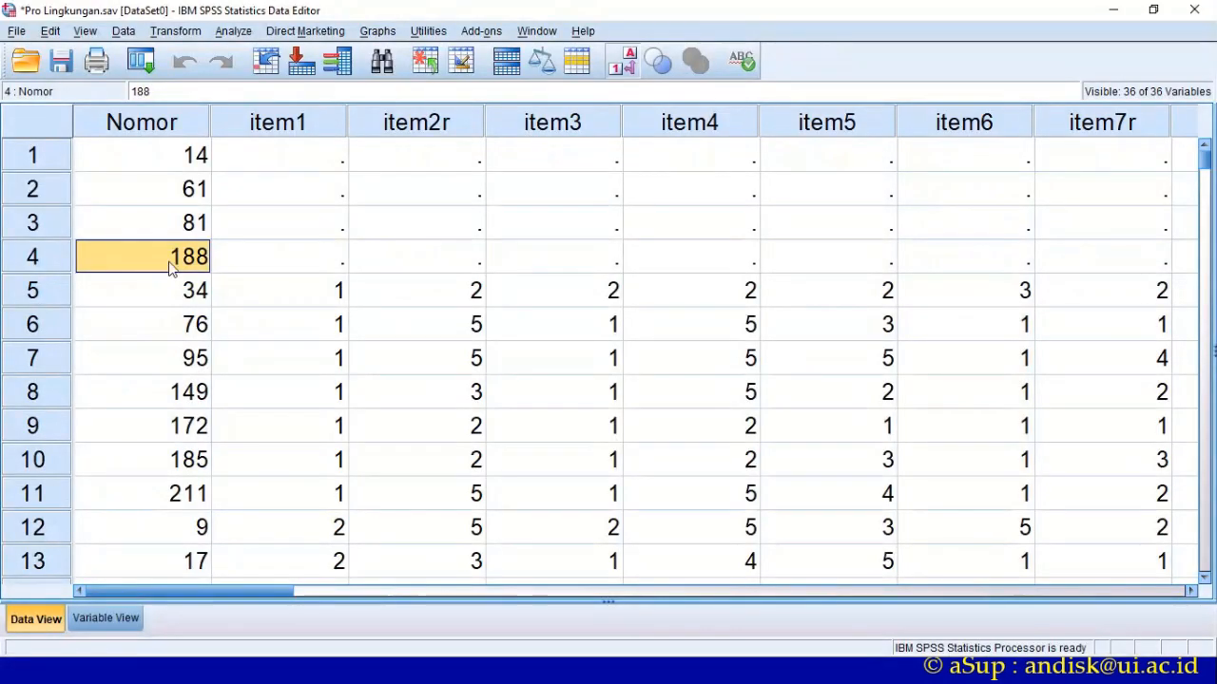
# - Return to the raw Excel data and fill the Nomor cell of respondent 188 with red
pyautogui.hotkey('alt', 'Tab')
pyautogui.scroll(-4, 98, 385)
pyautogui.scroll(-20, 82, 475)
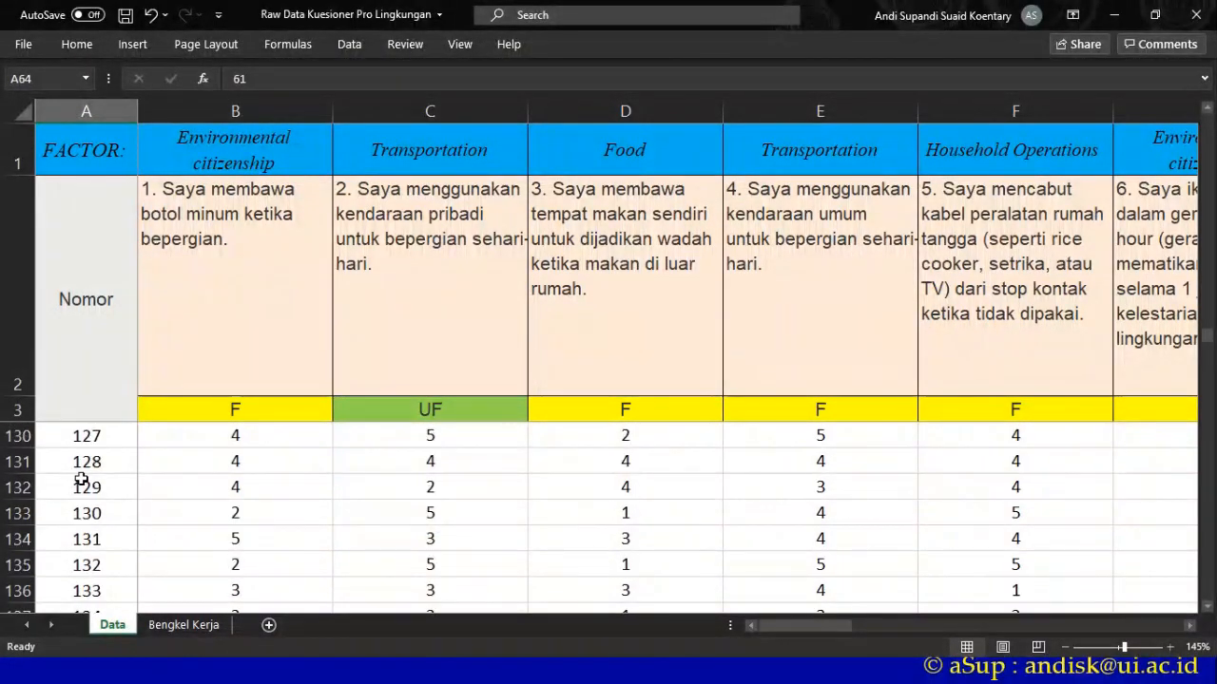
pyautogui.scroll(-9, 82, 480)
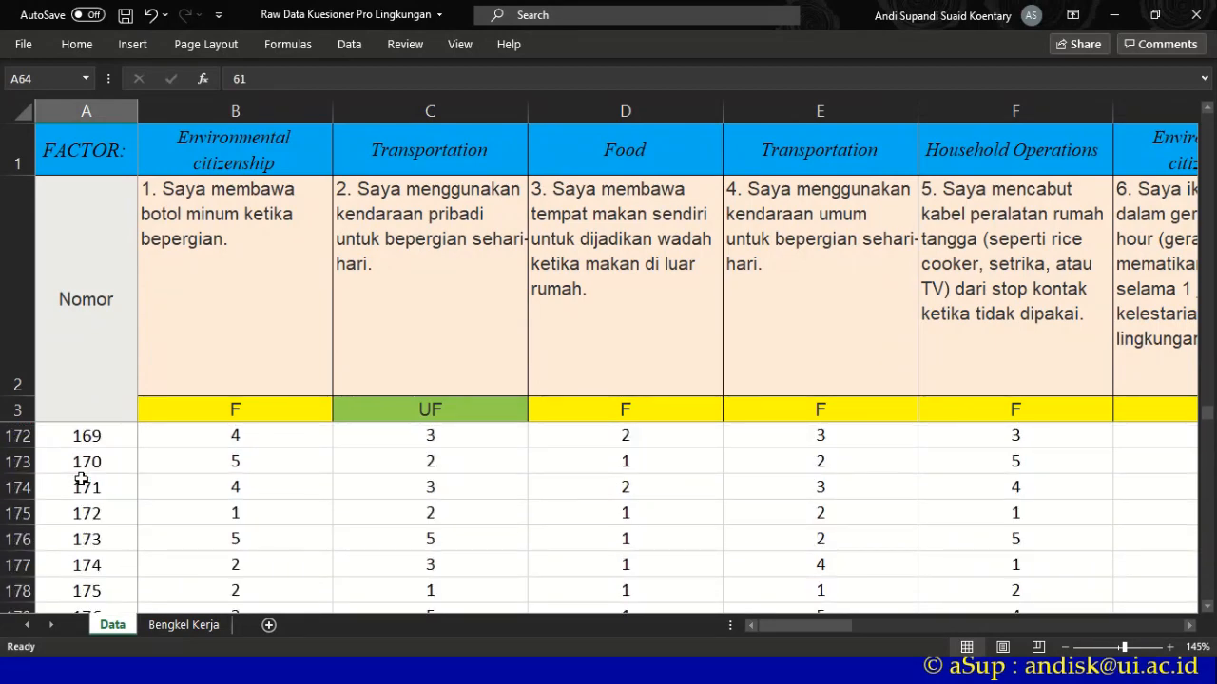
pyautogui.scroll(-4, 84, 485)
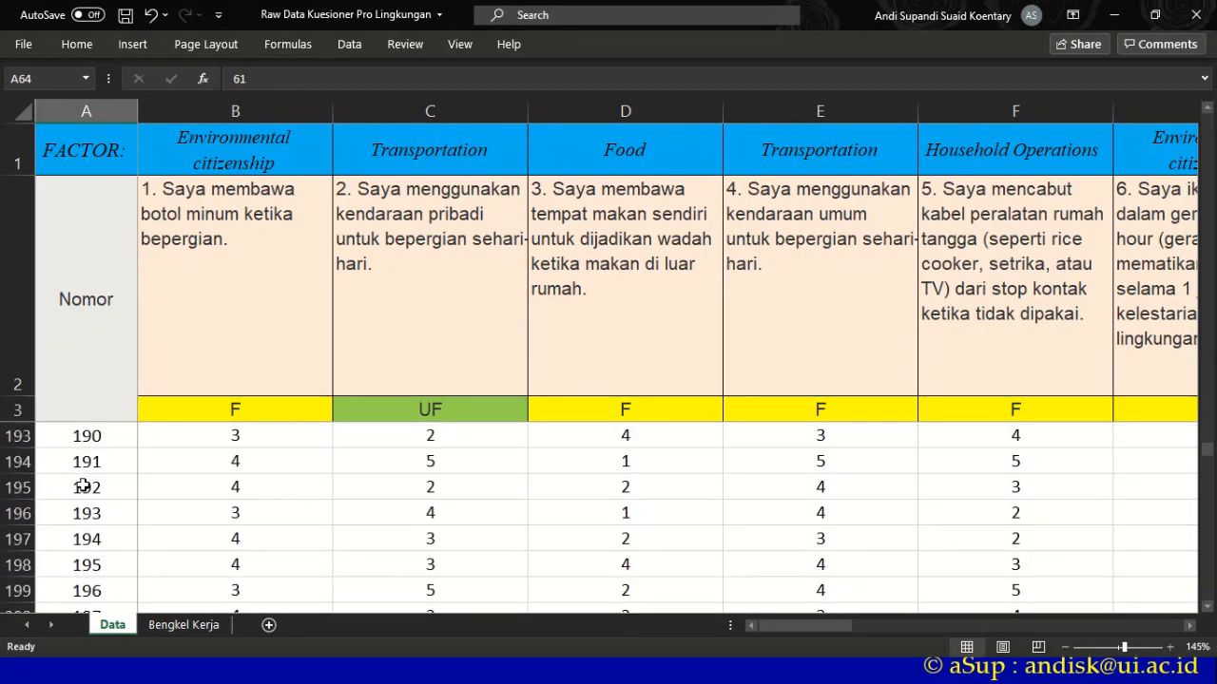
pyautogui.scroll(1, 84, 486)
pyautogui.click(84, 463)
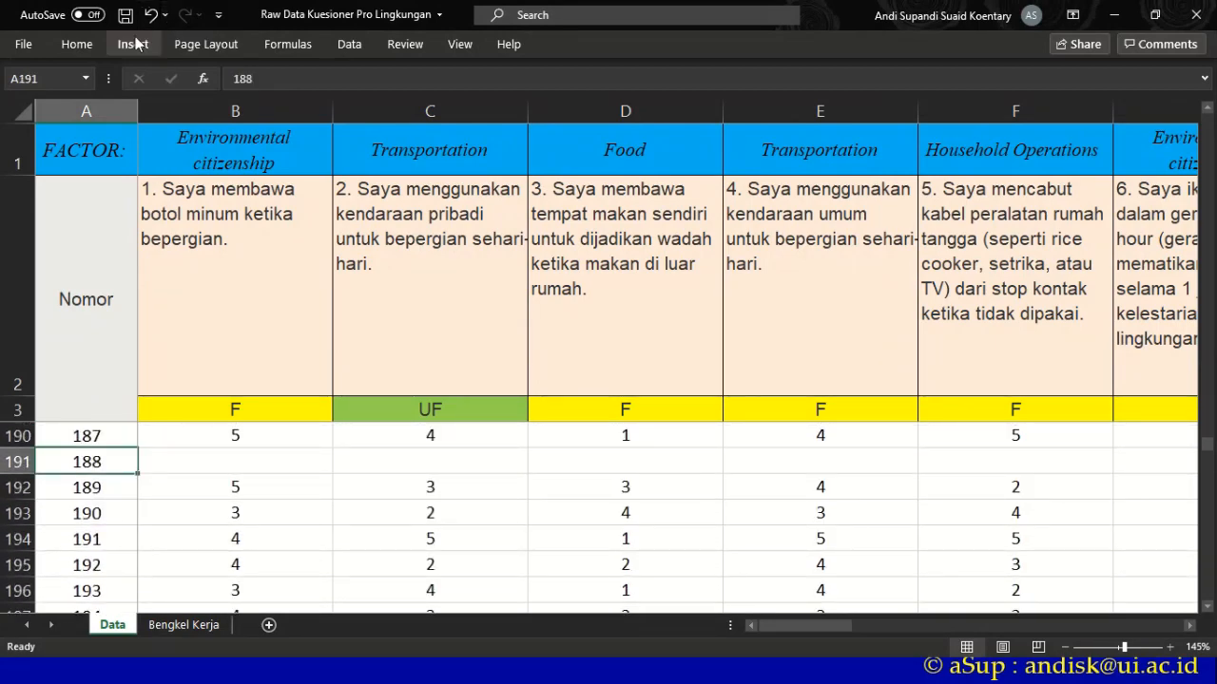
pyautogui.click(76, 44)
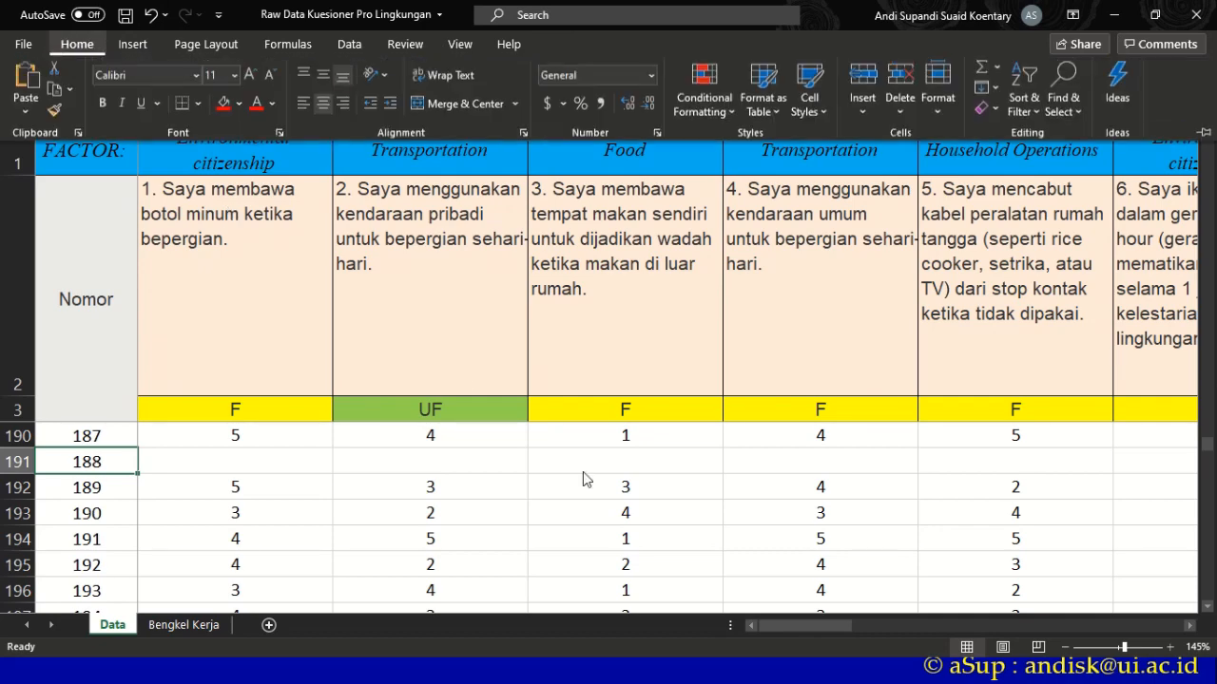
pyautogui.click(223, 108)
# - Switch to the SPSS dataset, sort the cases by item24 in ascending order, and trace the partly missing cases back to their Nomor values
pyautogui.hotkey('alt', 'Tab')
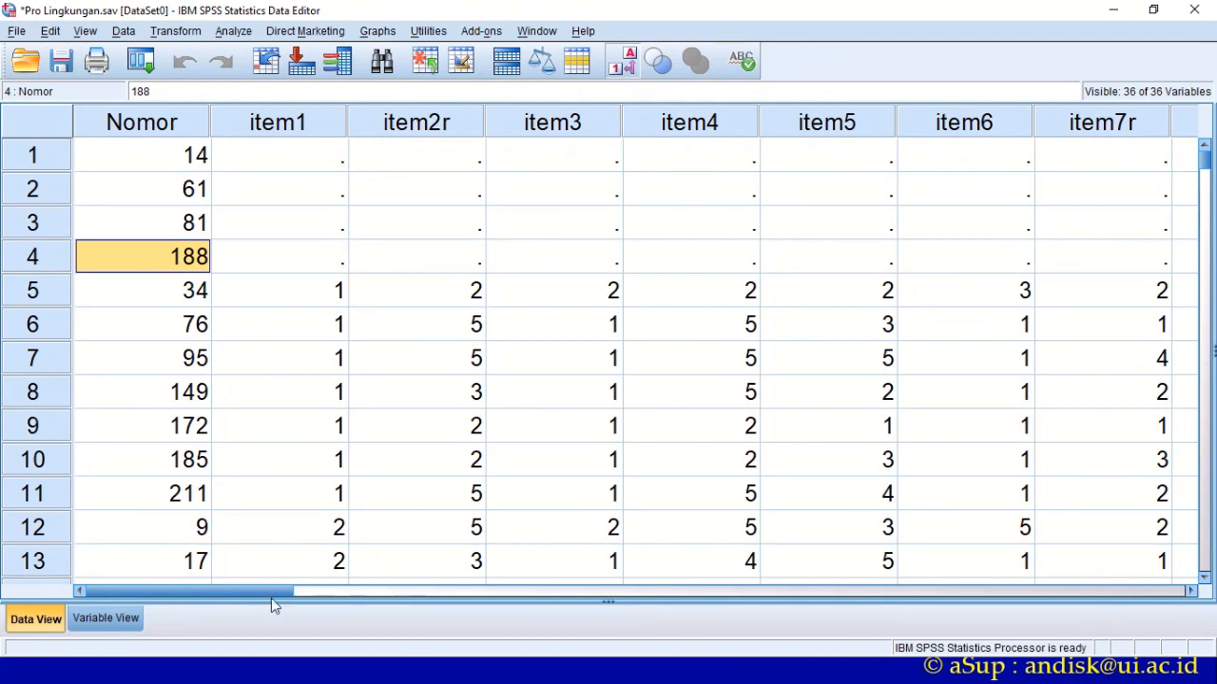
pyautogui.moveTo(271, 598); pyautogui.dragTo(755, 643)
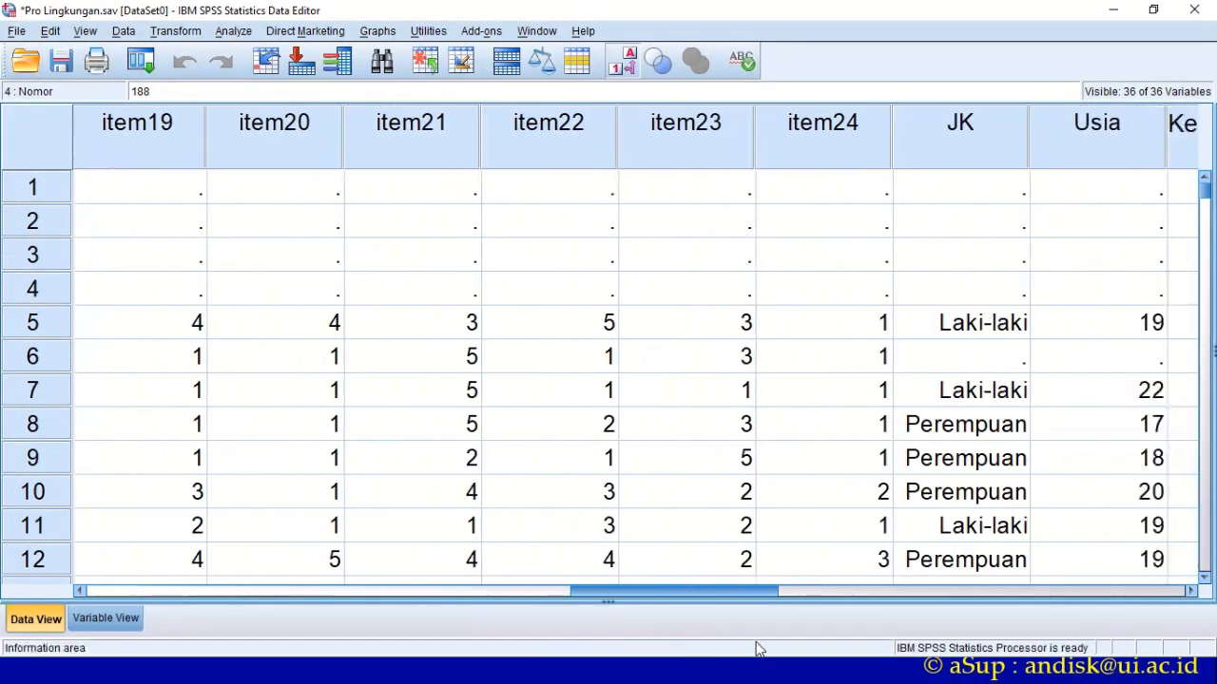
pyautogui.rightClick(831, 152)
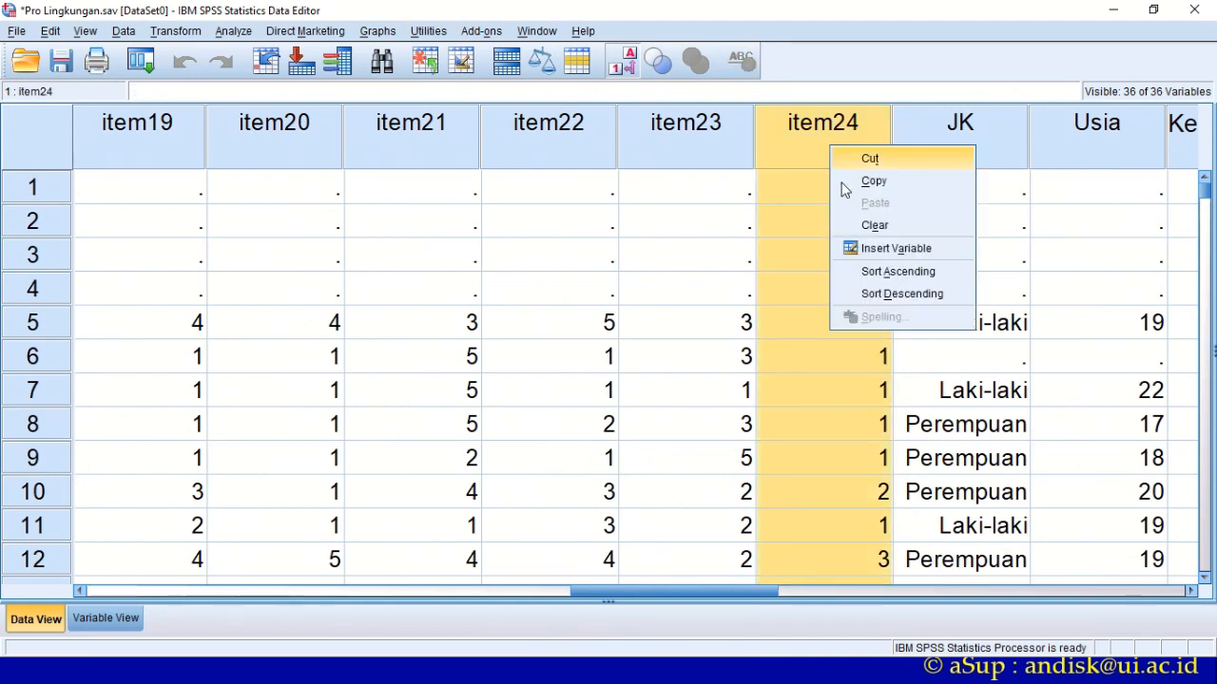
pyautogui.click(884, 273)
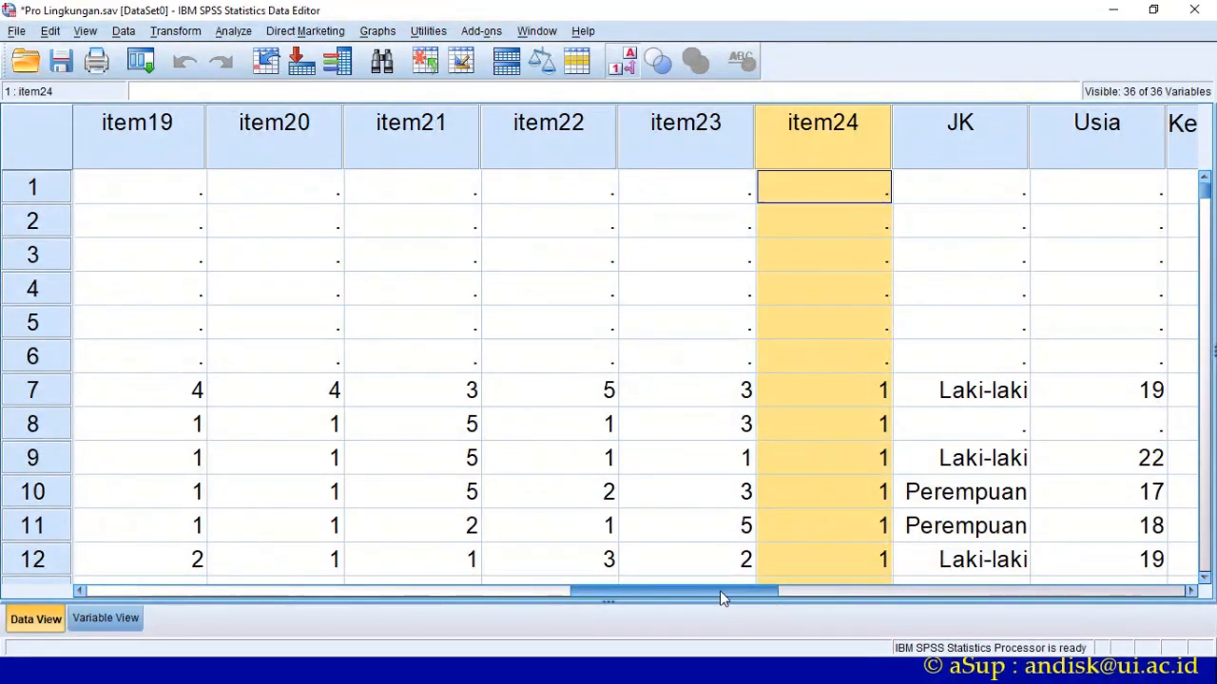
pyautogui.moveTo(720, 592); pyautogui.dragTo(475, 602)
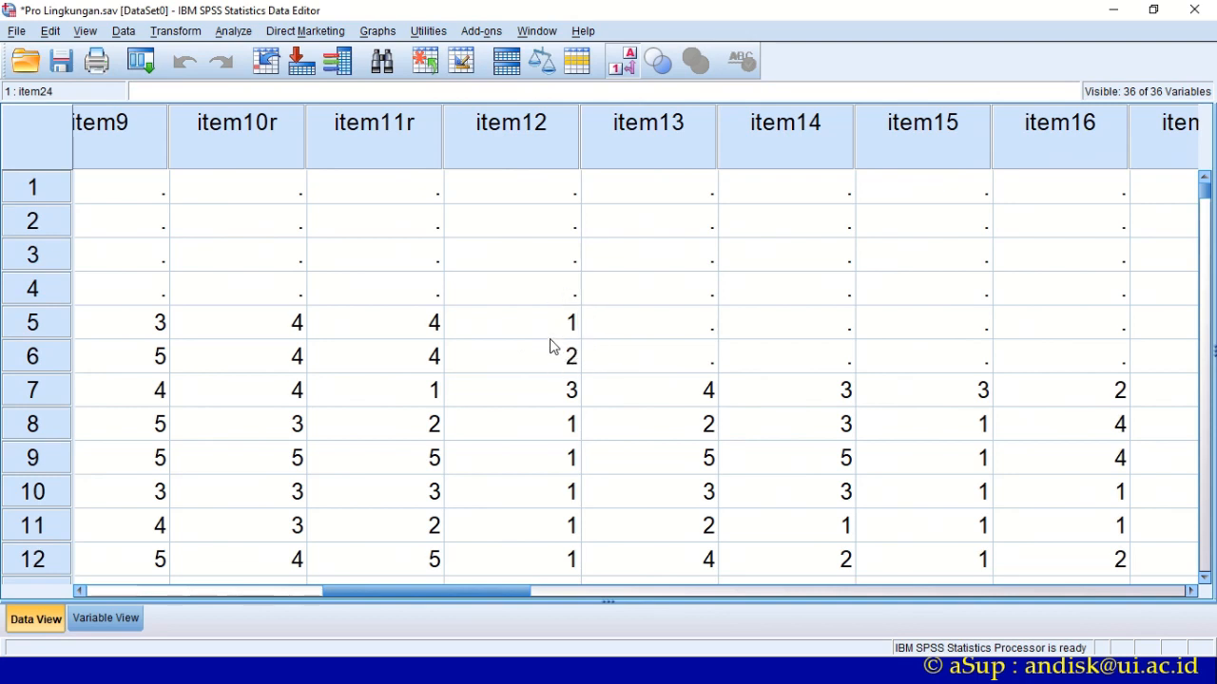
pyautogui.moveTo(483, 591); pyautogui.dragTo(216, 595)
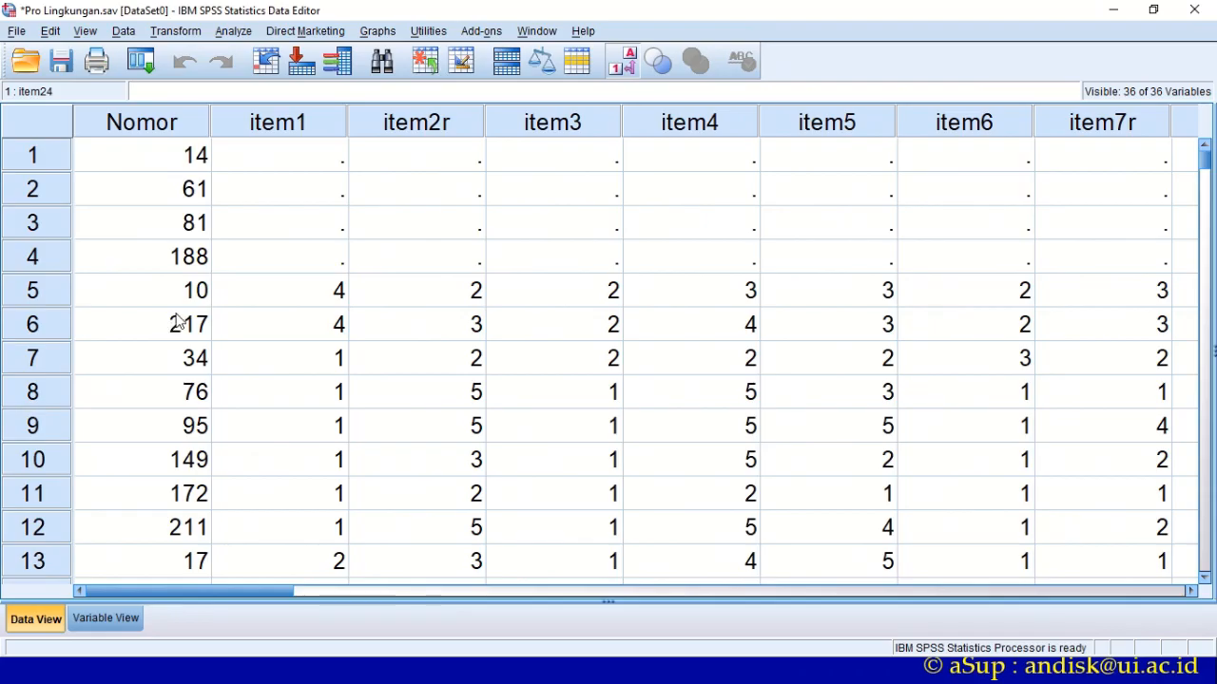
# - Switch to the raw Excel data and fill the Nomor cell of respondent 217 with red
pyautogui.hotkey('alt', 'Tab')
pyautogui.scroll(-2, 109, 481)
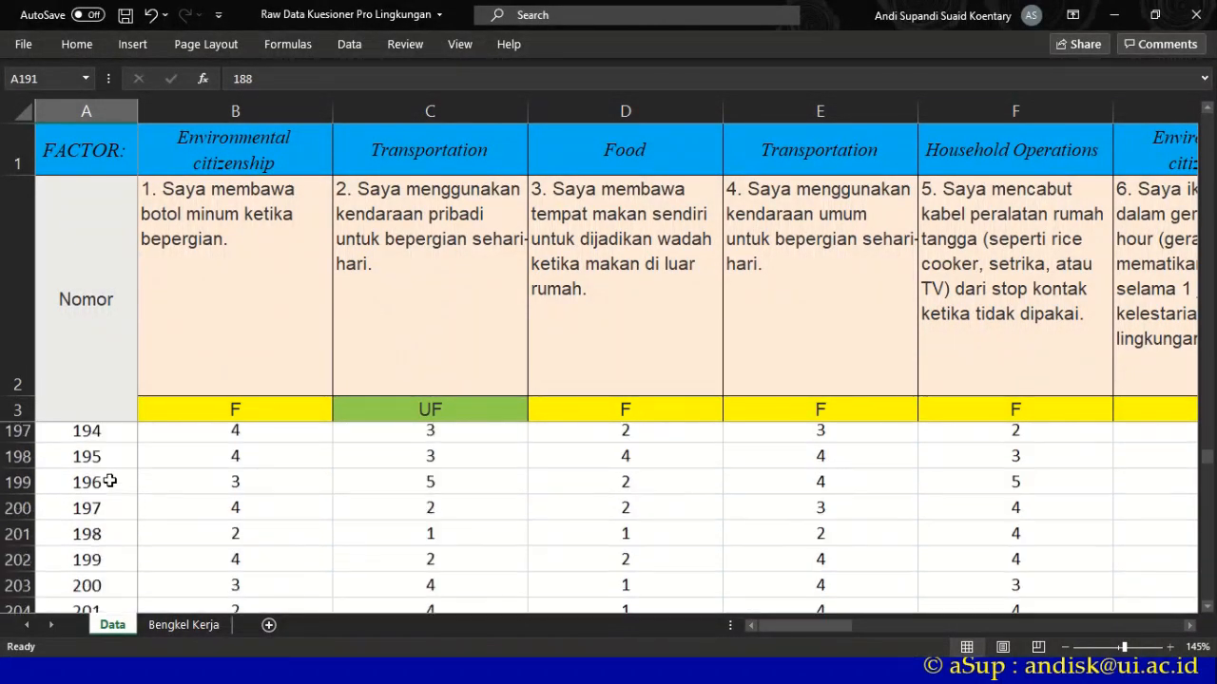
pyautogui.scroll(-6, 110, 480)
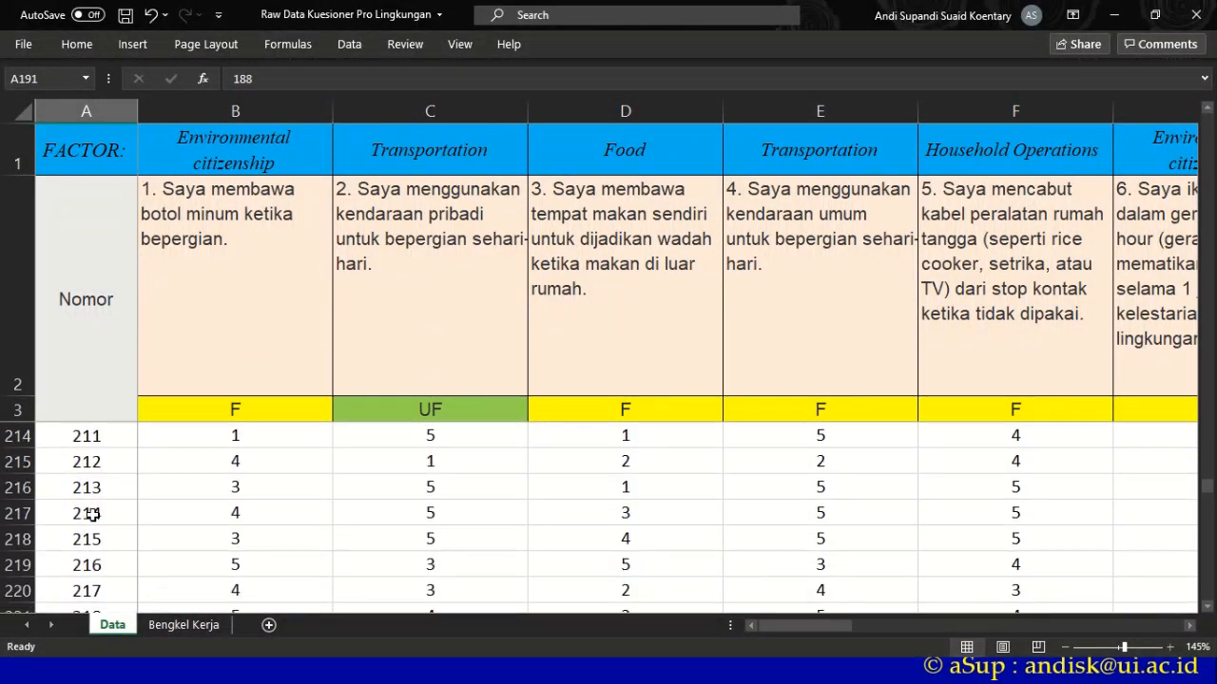
pyautogui.click(102, 589)
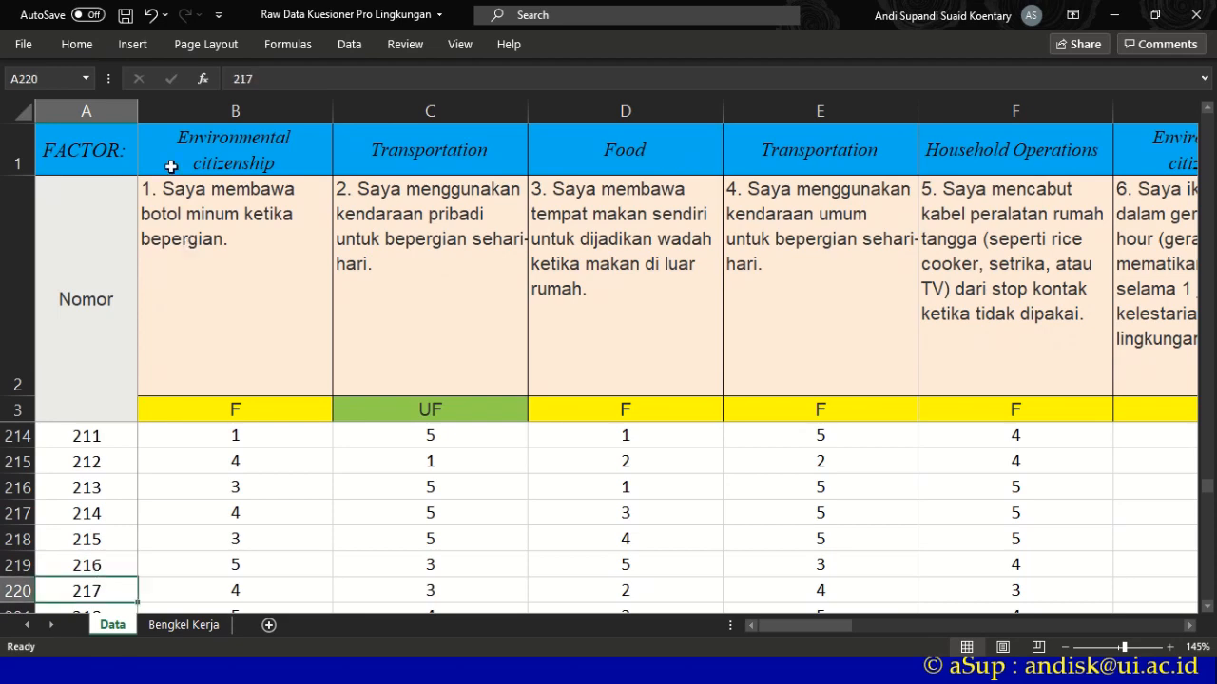
pyautogui.click(76, 44)
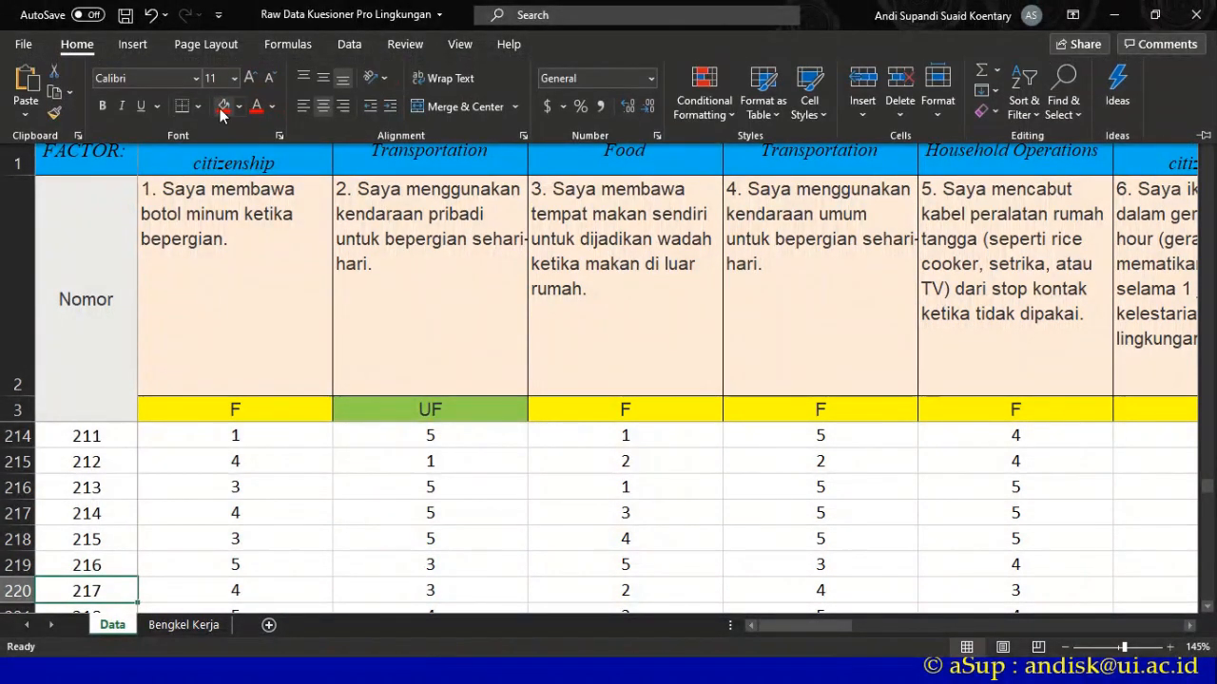
pyautogui.click(221, 112)
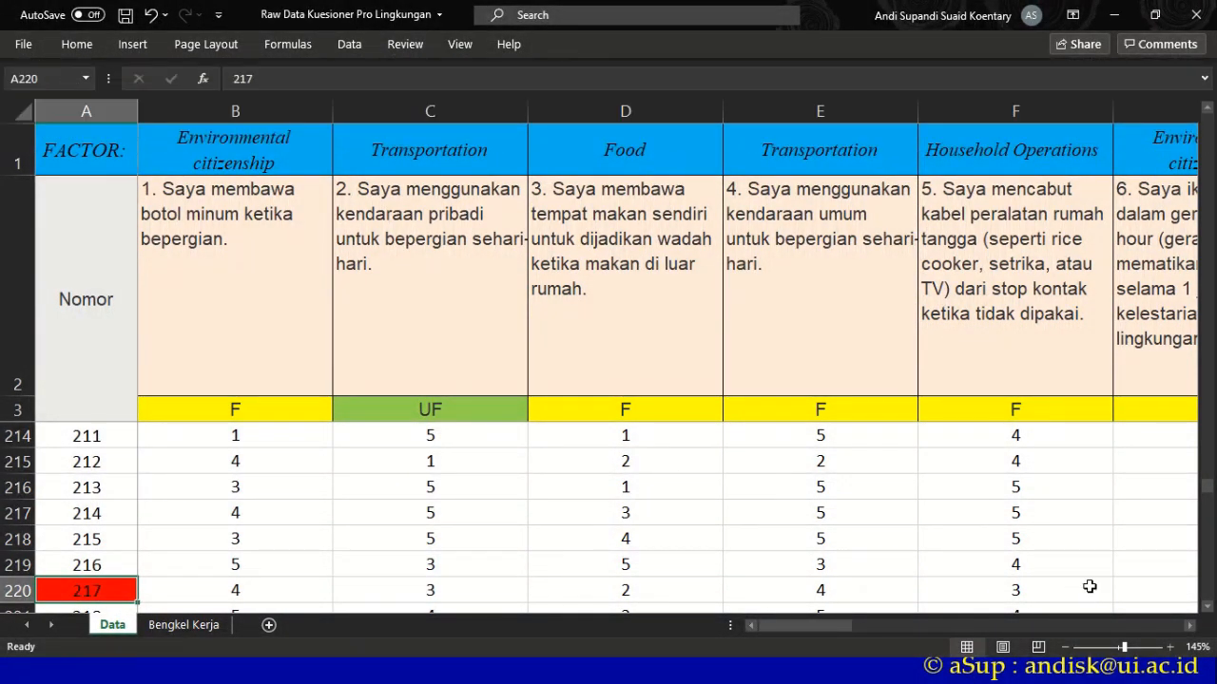
# - Follow respondent 217's row across the item columns and select its blank cells for items 13 and 14
pyautogui.click(1089, 587)
pyautogui.click(1131, 611)
pyautogui.click(1132, 611)
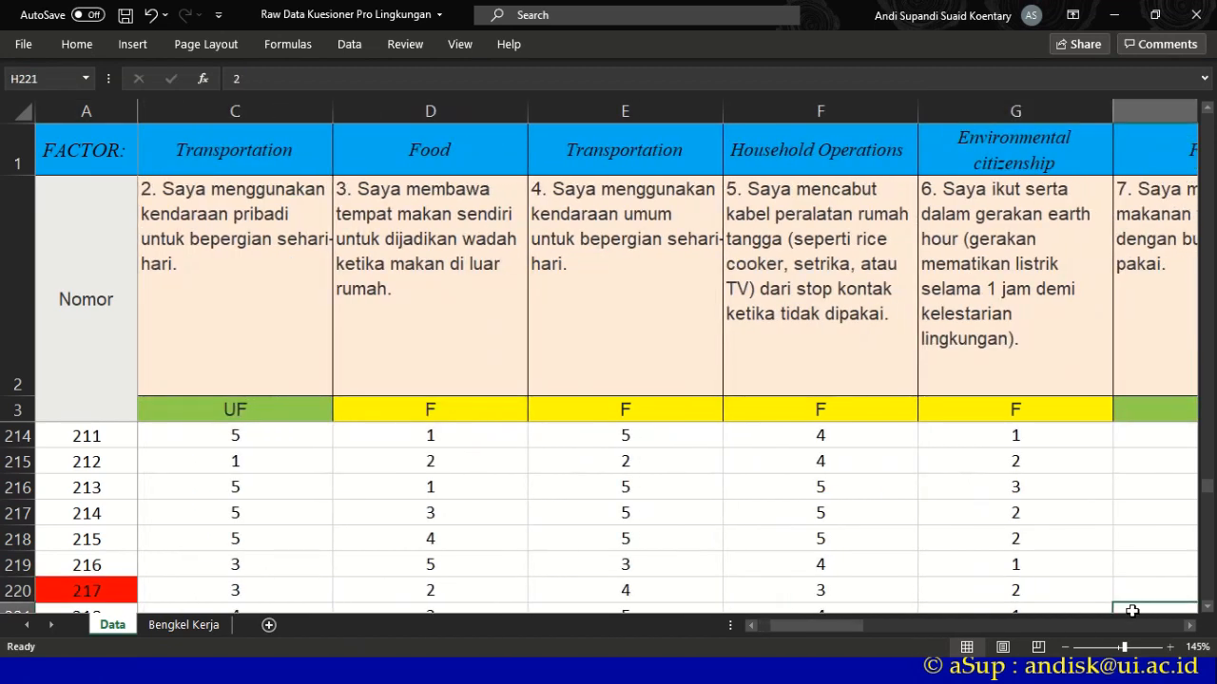
pyautogui.press('Right')
pyautogui.press('Right')
pyautogui.press('Right')
pyautogui.press('Right')
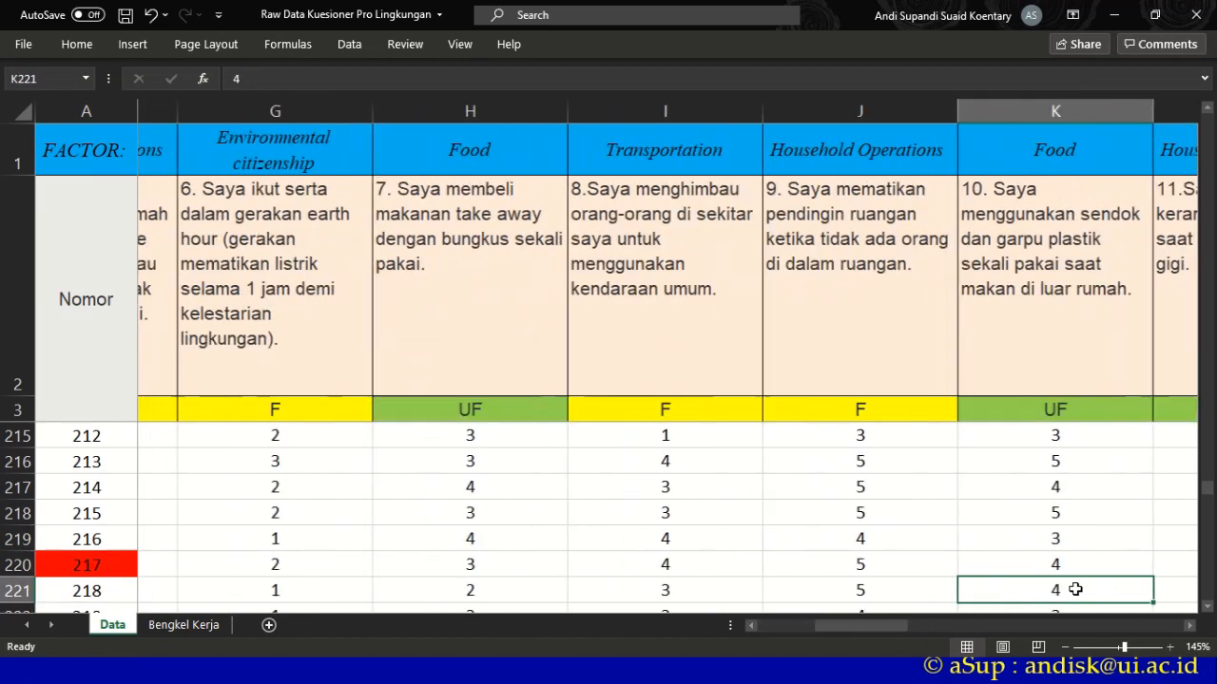
pyautogui.press('Right')
pyautogui.press('Right')
pyautogui.press('Right')
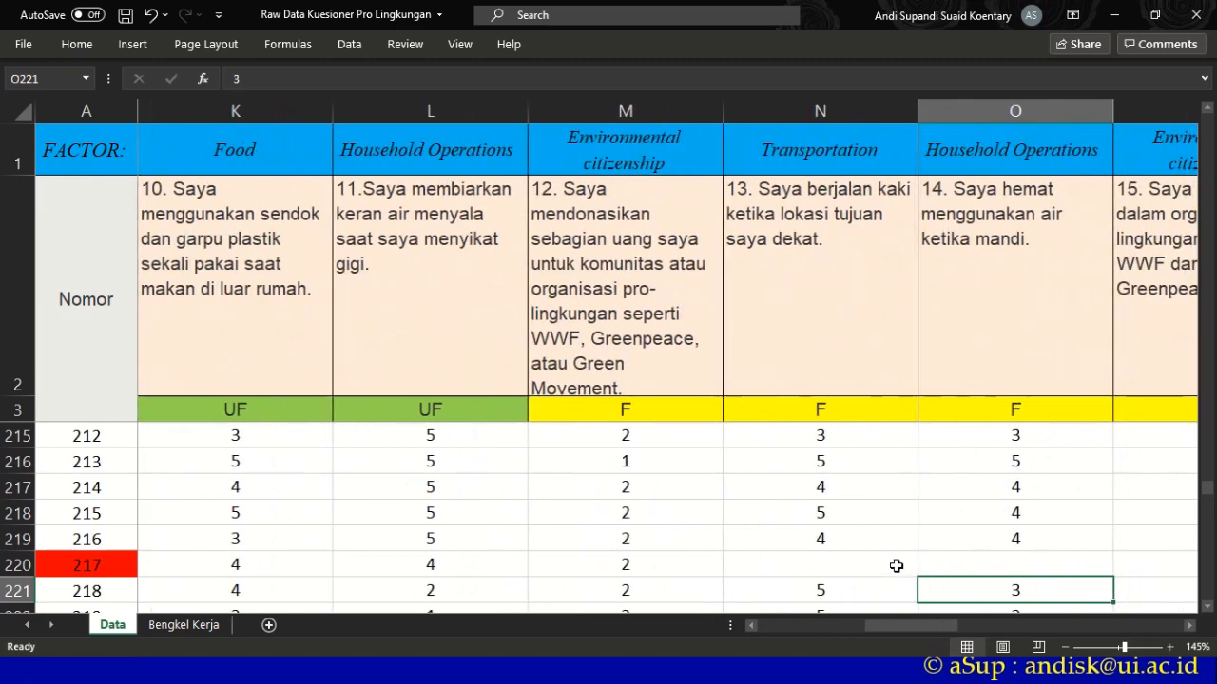
pyautogui.click(789, 568)
pyautogui.keyDown('shift'); pyautogui.click(950, 564); pyautogui.keyUp('shift')
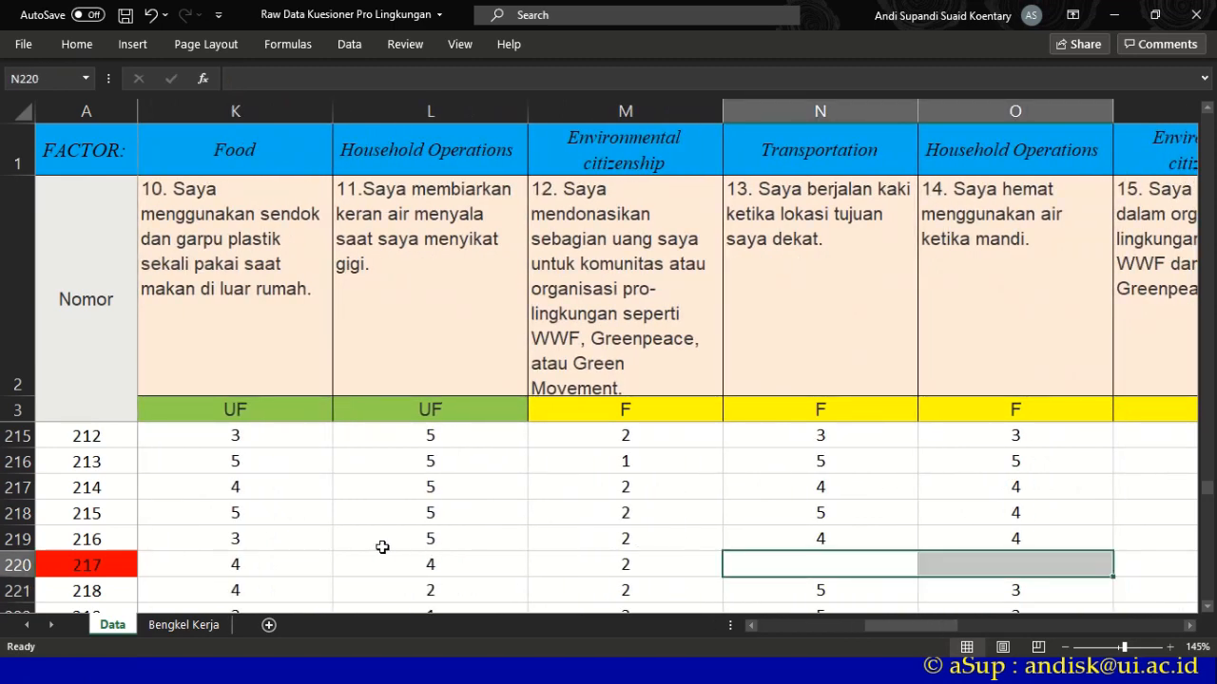
# - Check respondent 10's row in the raw data against the SPSS case list, then return to the SPSS dataset
pyautogui.scroll(6, 382, 547)
pyautogui.hotkey('alt', 'Tab')
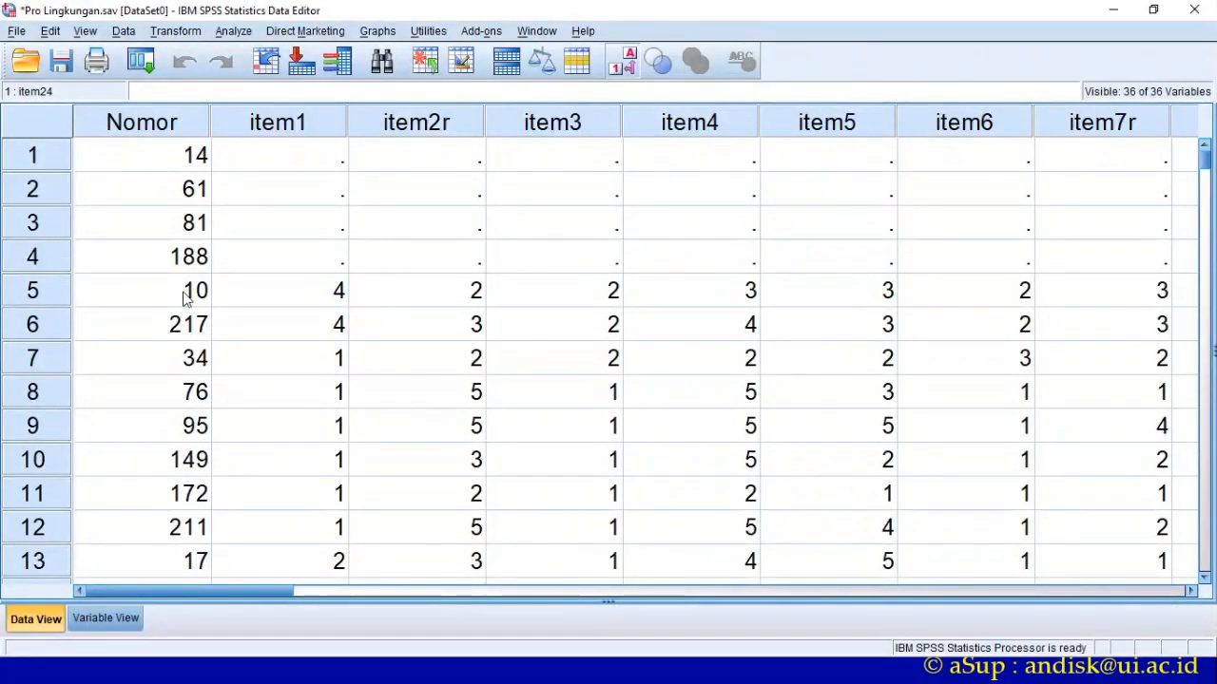
pyautogui.hotkey('alt', 'Tab')
pyautogui.scroll(18, 359, 507)
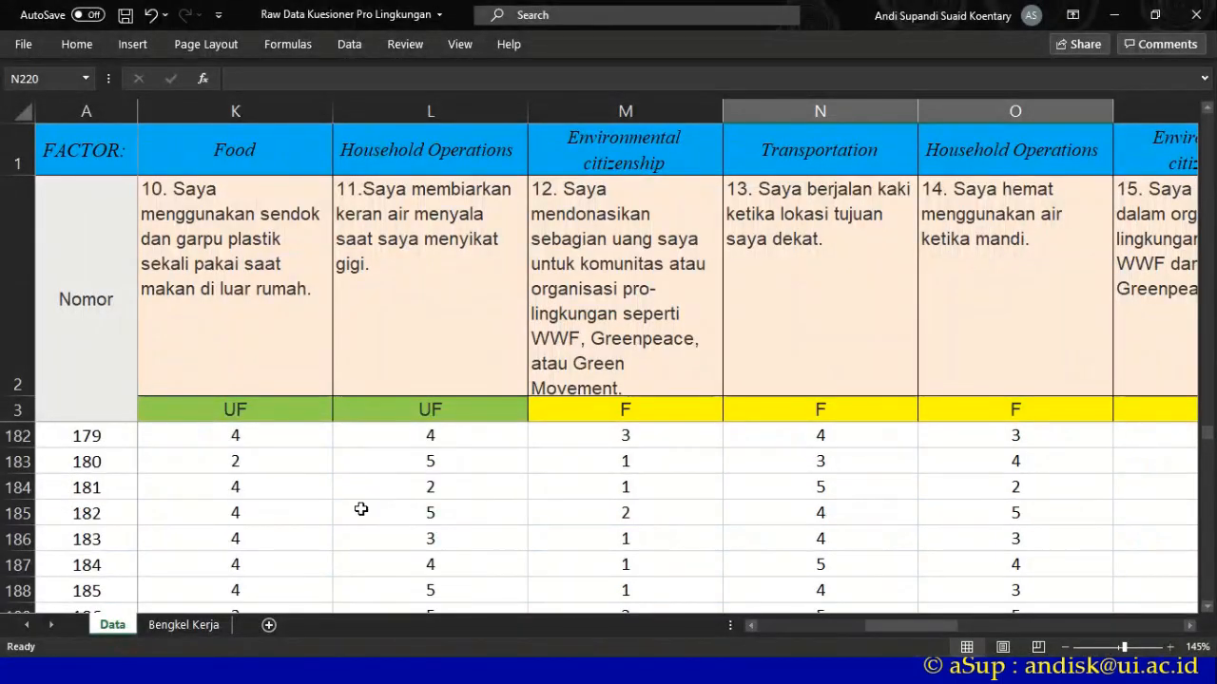
pyautogui.scroll(20, 359, 508)
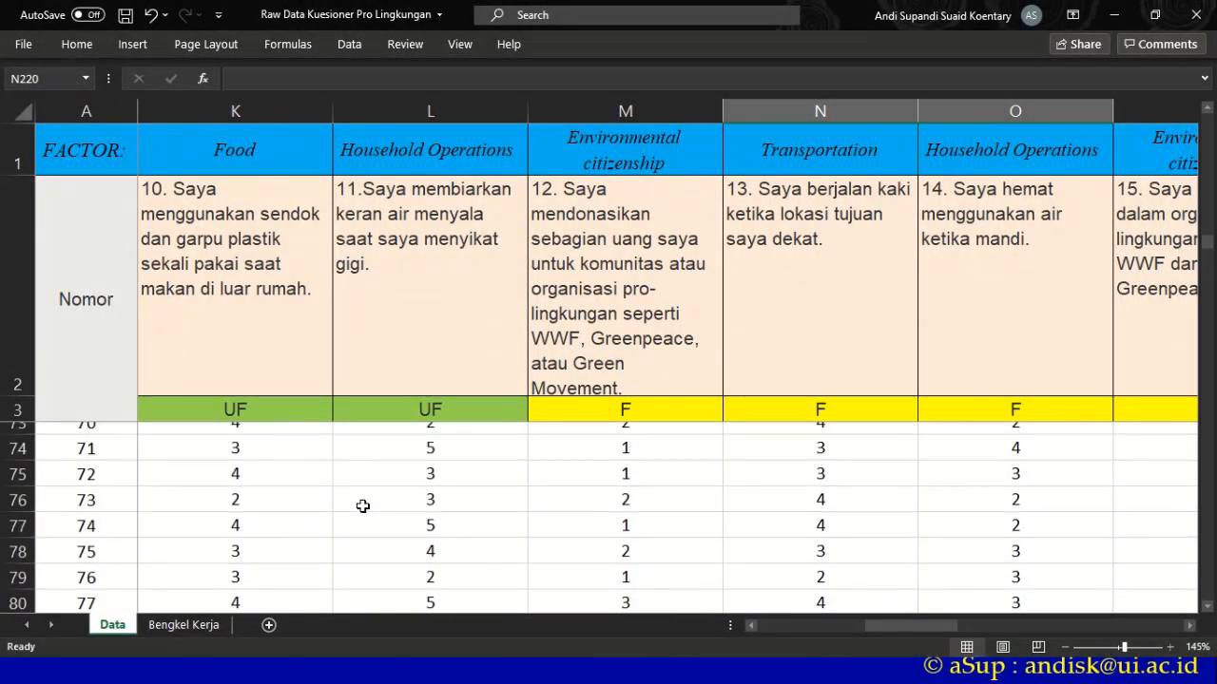
pyautogui.scroll(9, 362, 507)
pyautogui.scroll(-1, 363, 507)
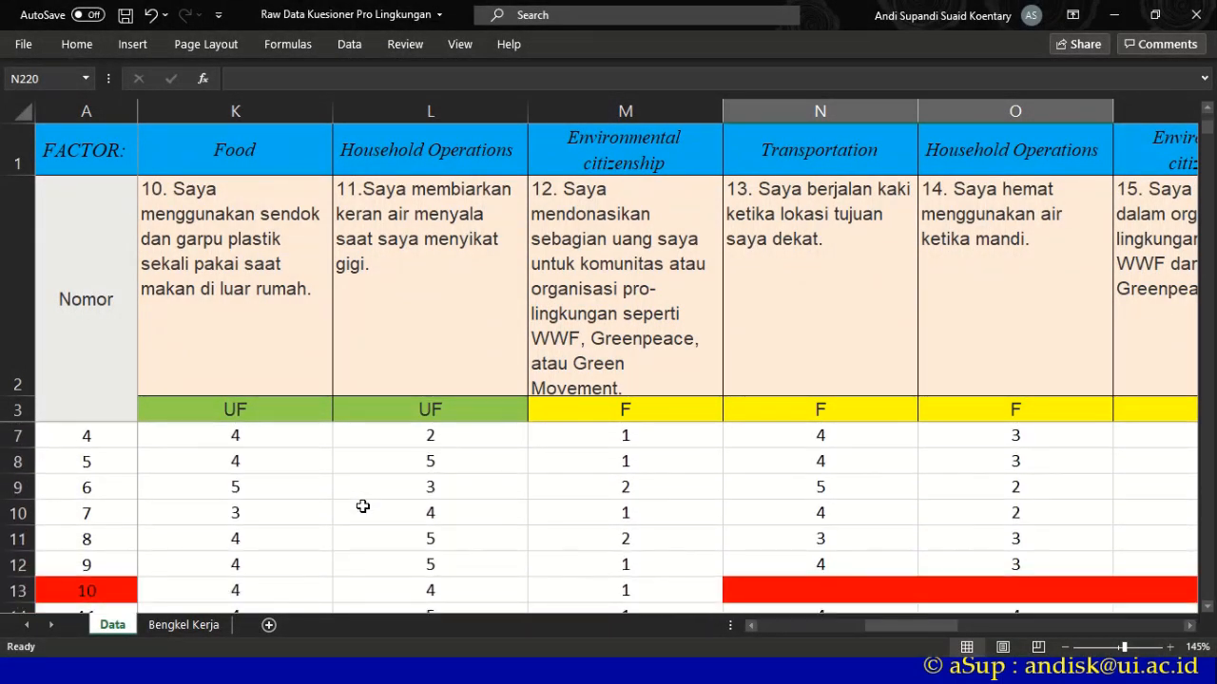
pyautogui.scroll(-4, 99, 592)
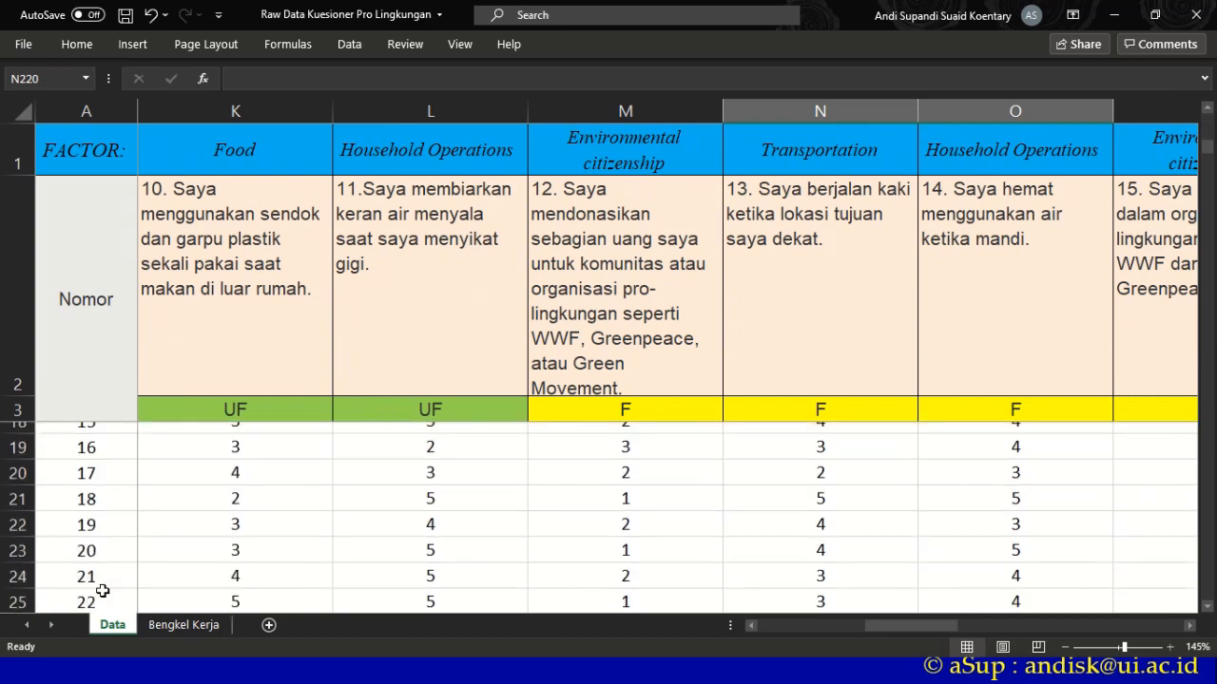
pyautogui.hotkey('alt', 'Tab')
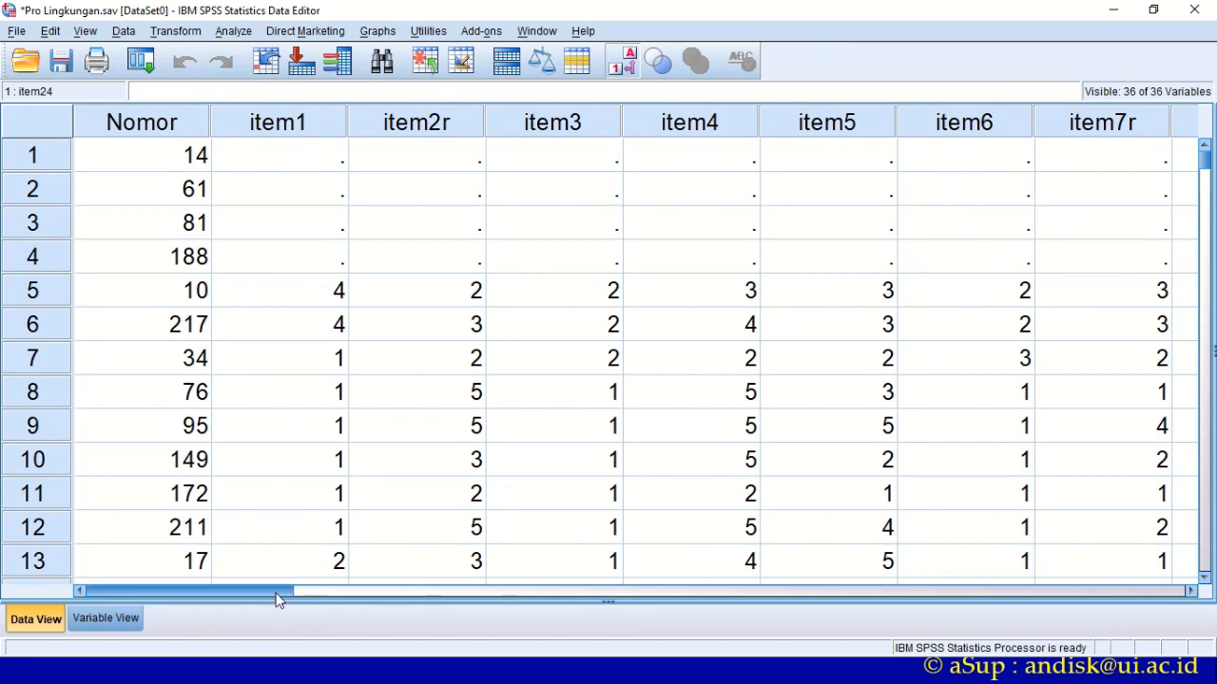
# - Check the item columns for missing responses and delete the six incomplete cases, Nomor 14, 61, 81, 188, 10 and 217, from the SPSS dataset
pyautogui.moveTo(265, 597); pyautogui.dragTo(506, 602)
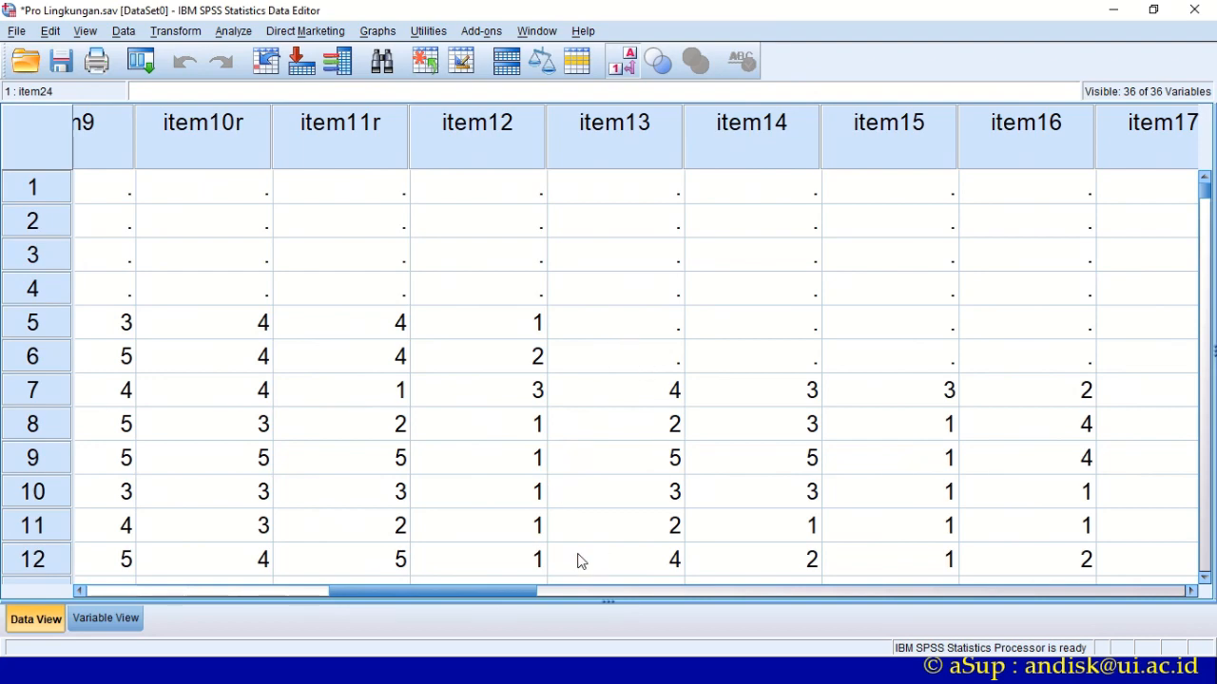
pyautogui.moveTo(466, 594); pyautogui.dragTo(740, 602)
pyautogui.click(803, 428)
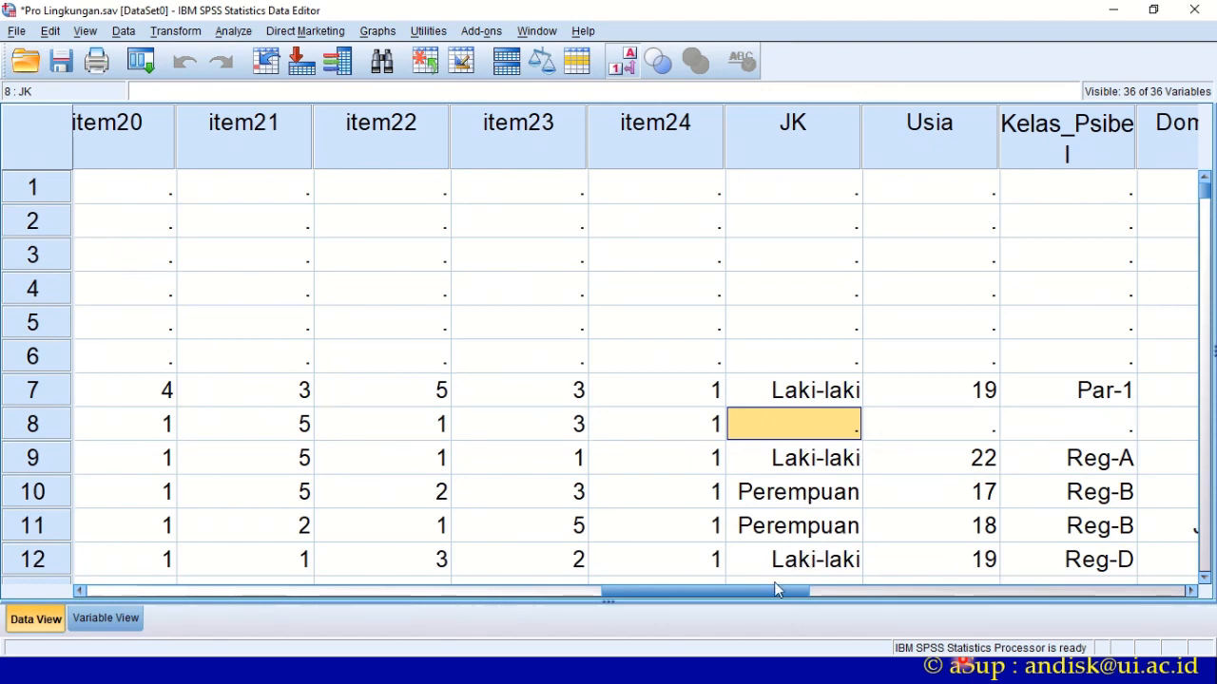
pyautogui.moveTo(777, 589); pyautogui.dragTo(225, 576)
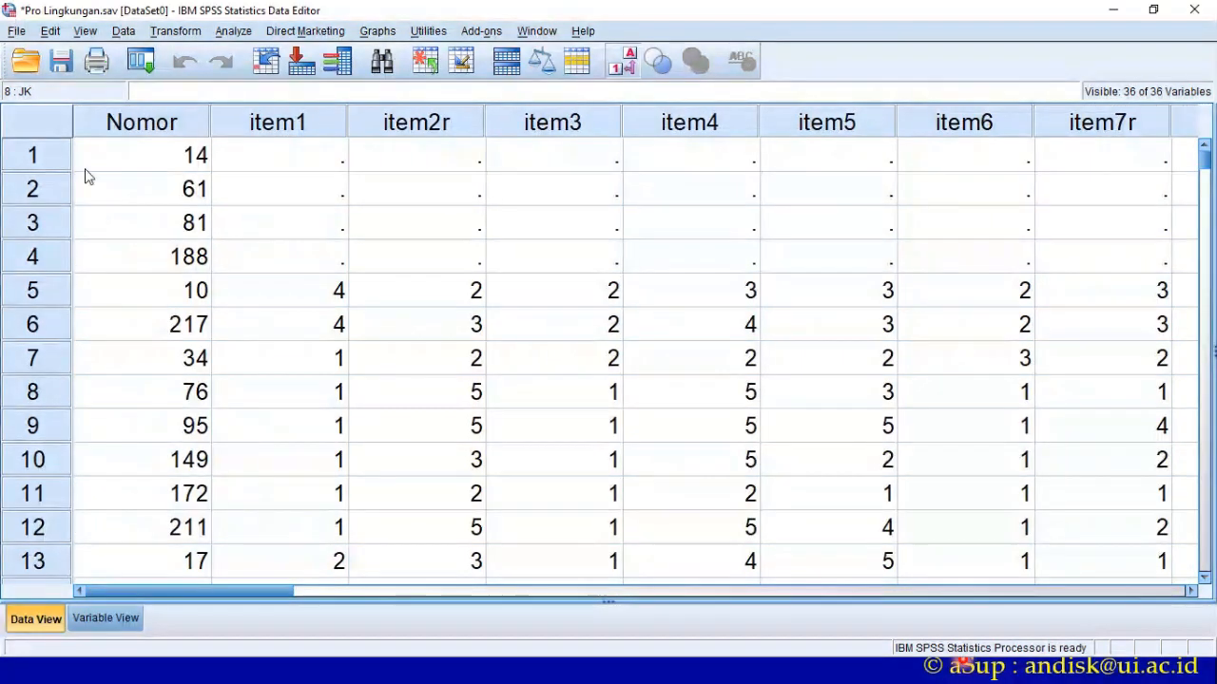
pyautogui.moveTo(23, 155); pyautogui.dragTo(28, 323)
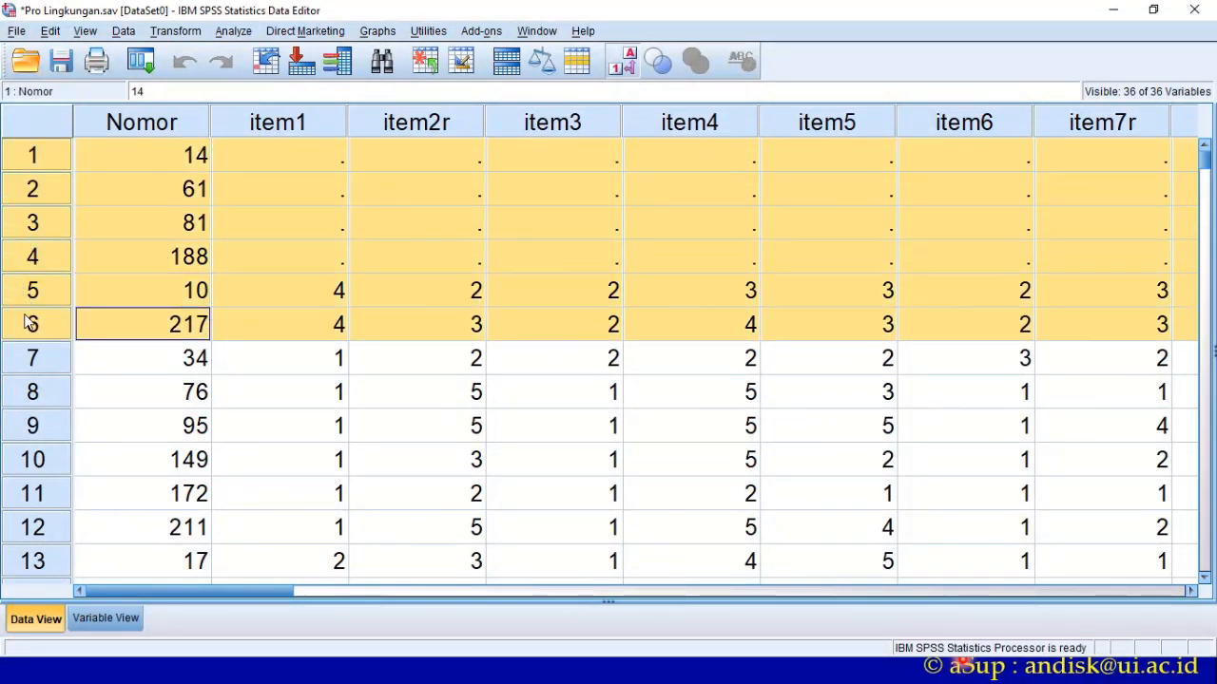
pyautogui.rightClick(33, 289)
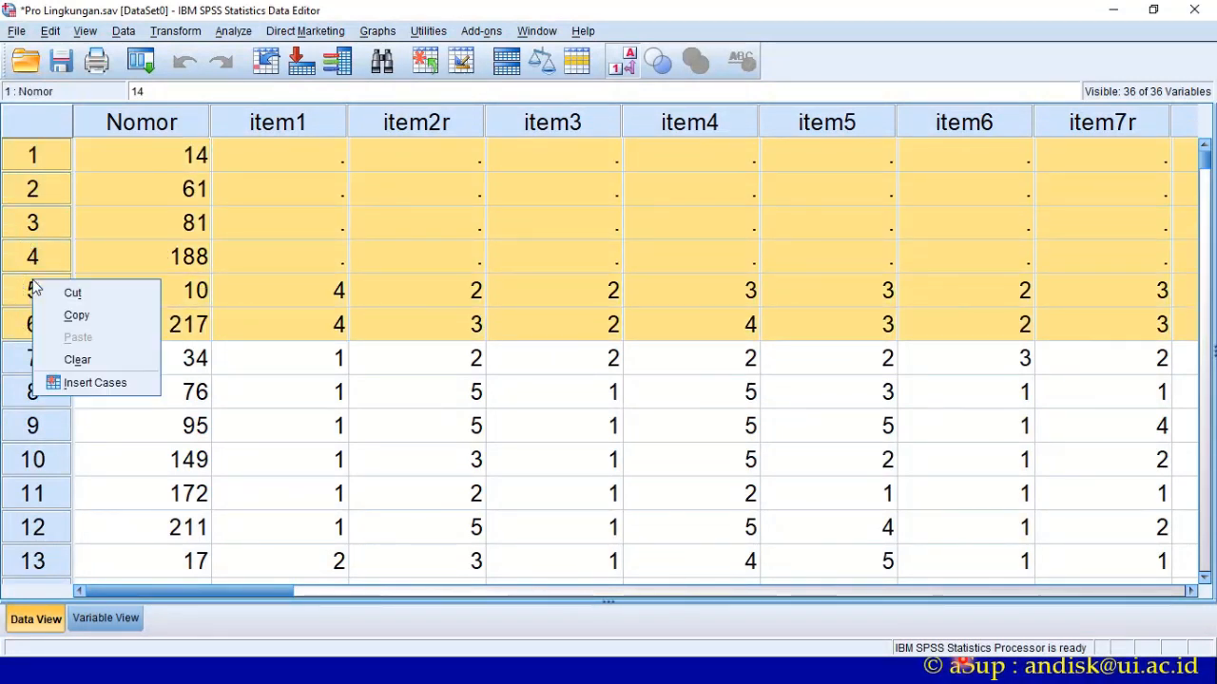
pyautogui.click(70, 359)
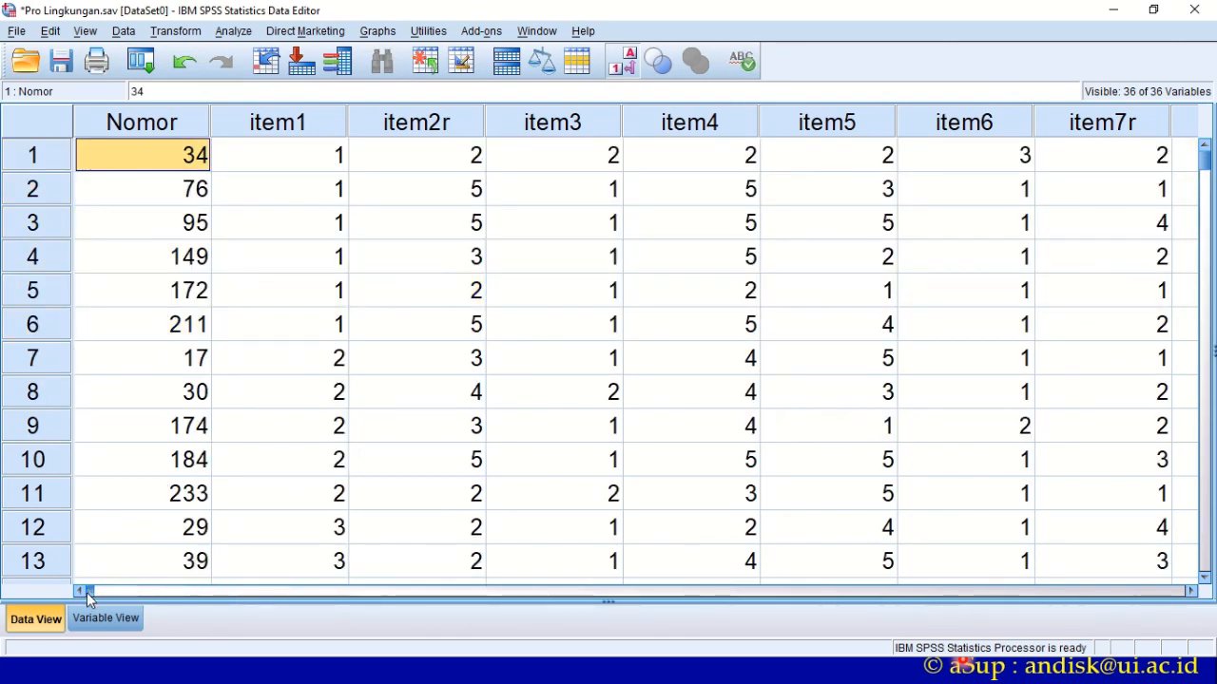
# - Sort the cases by JK in ascending order and trace the cases missing demographic data back to their Nomor values
pyautogui.moveTo(87, 592); pyautogui.dragTo(776, 579)
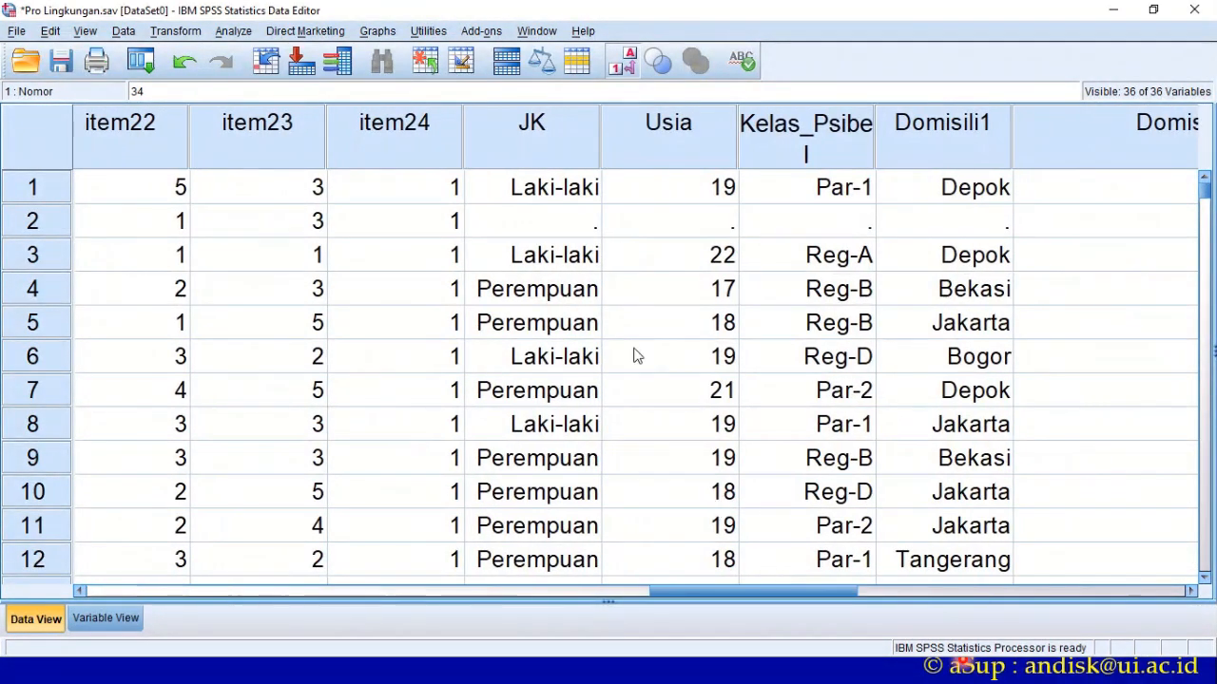
pyautogui.rightClick(569, 114)
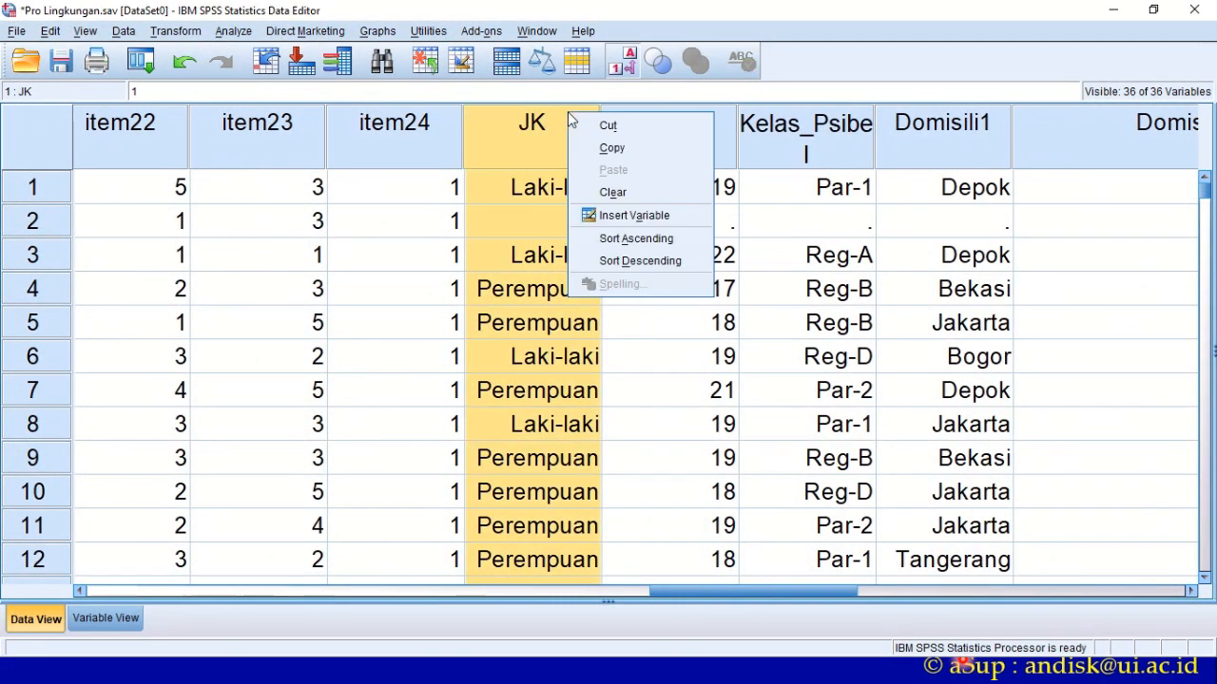
pyautogui.click(637, 238)
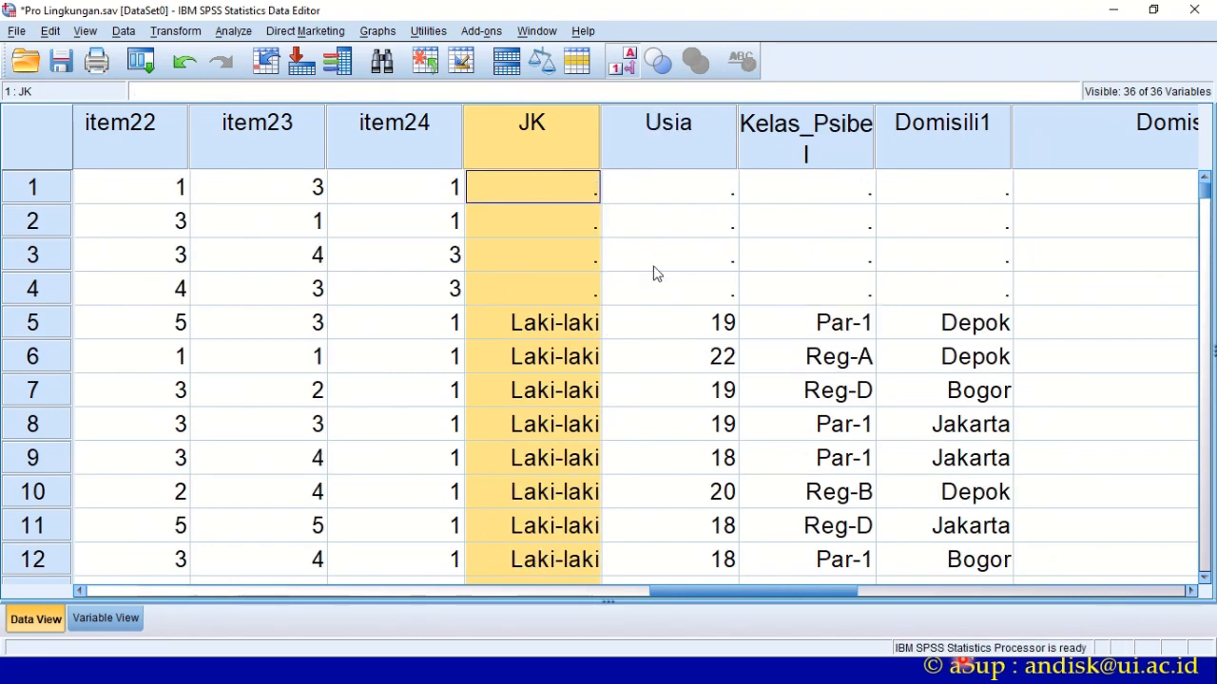
pyautogui.moveTo(730, 592); pyautogui.dragTo(935, 602)
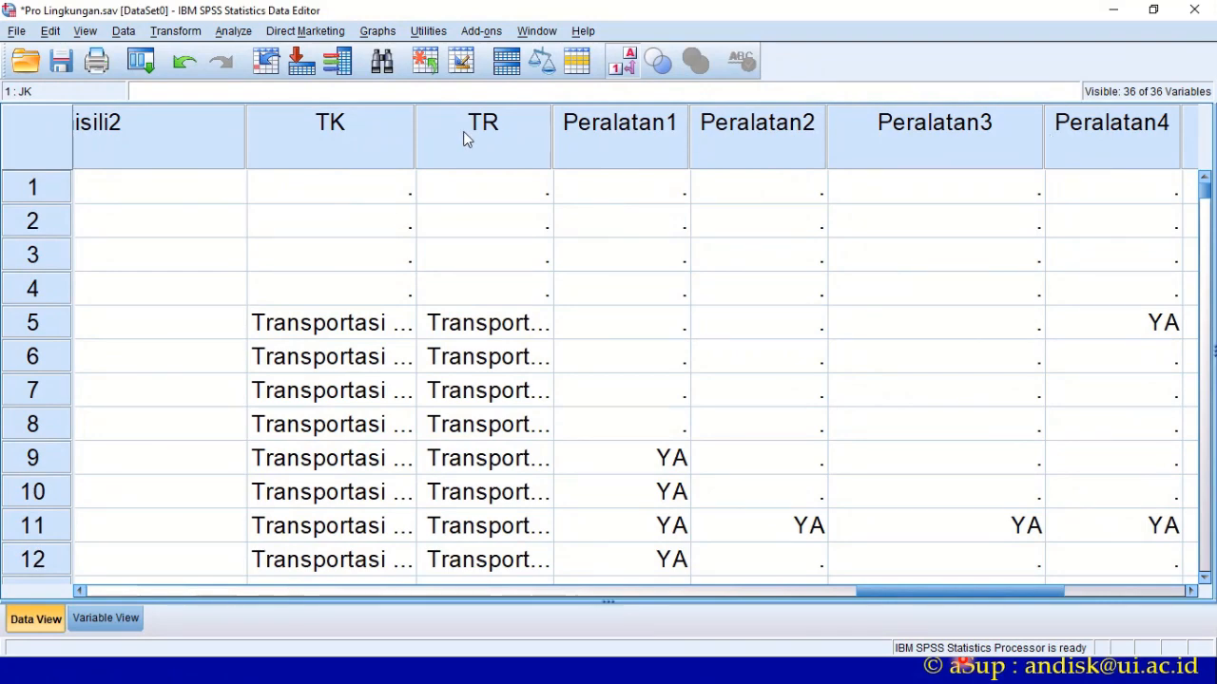
pyautogui.moveTo(891, 590); pyautogui.dragTo(820, 612)
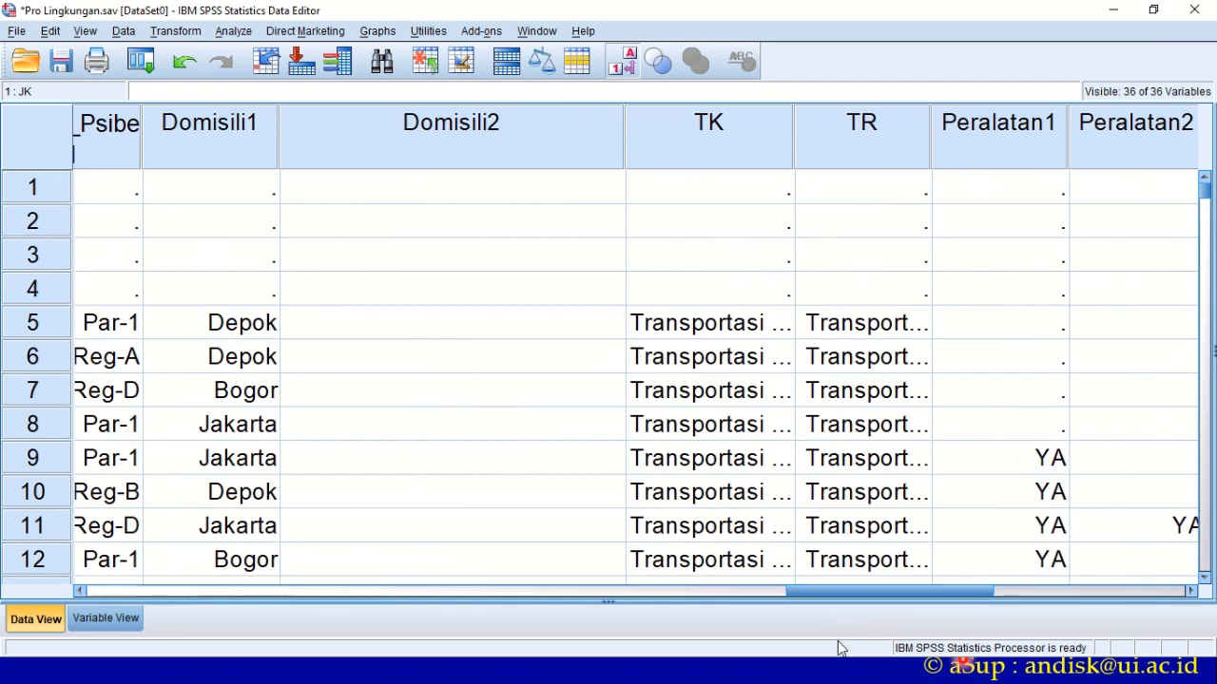
pyautogui.moveTo(845, 600); pyautogui.dragTo(760, 613)
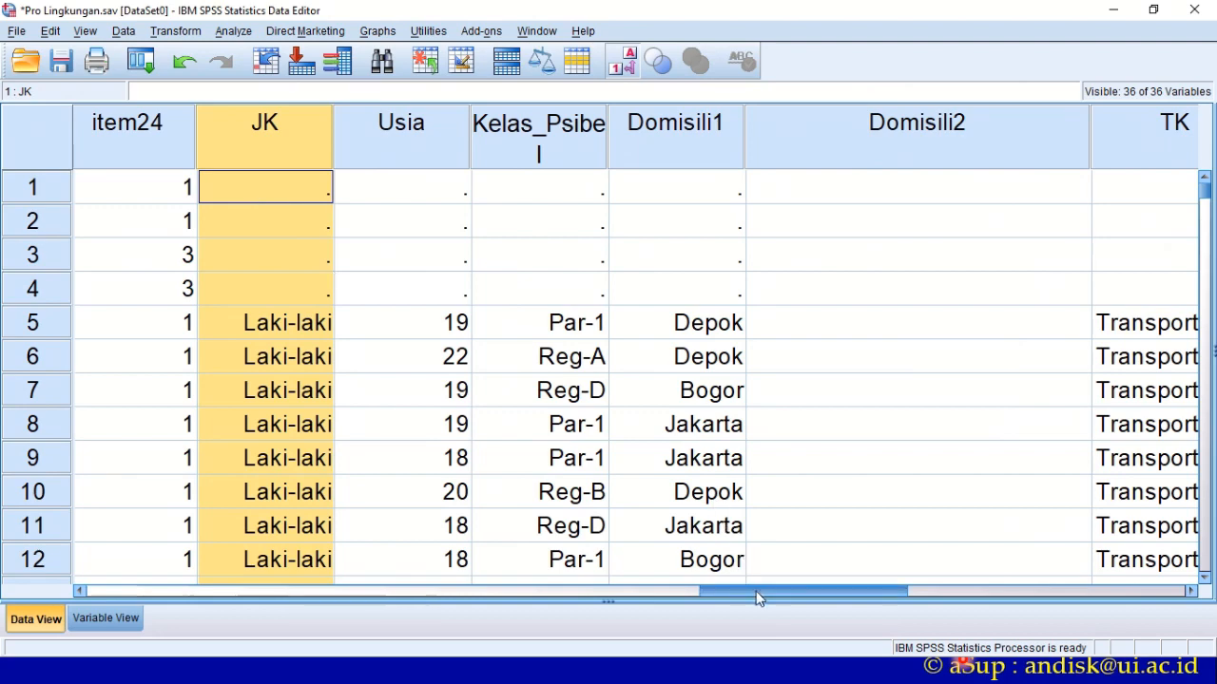
pyautogui.moveTo(758, 597); pyautogui.dragTo(98, 598)
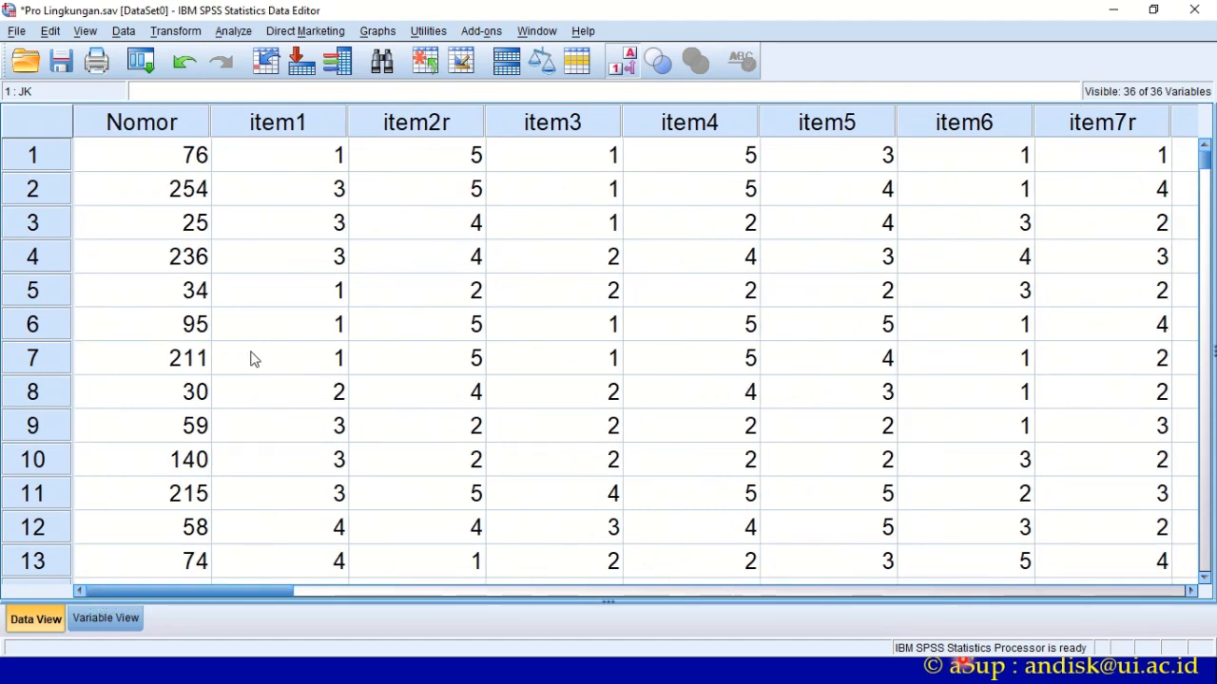
# - Switch to the raw Excel data and delete the rows of respondents 10 and 14
pyautogui.hotkey('alt', 'Tab')
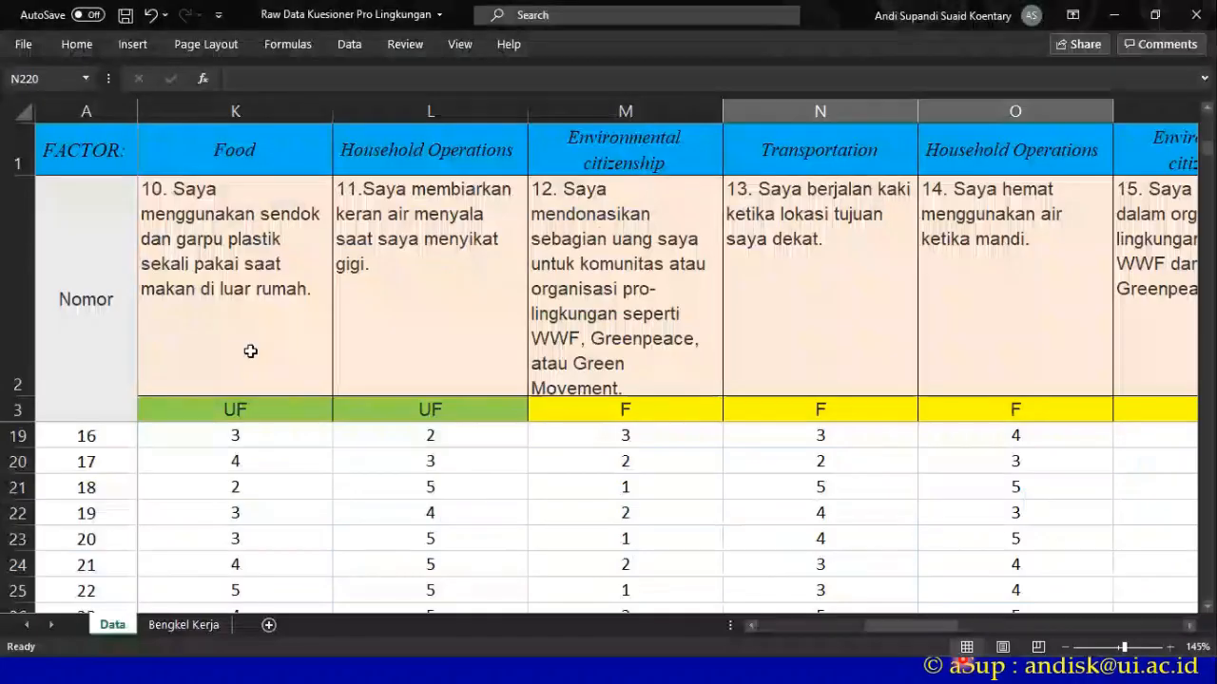
pyautogui.scroll(3, 147, 512)
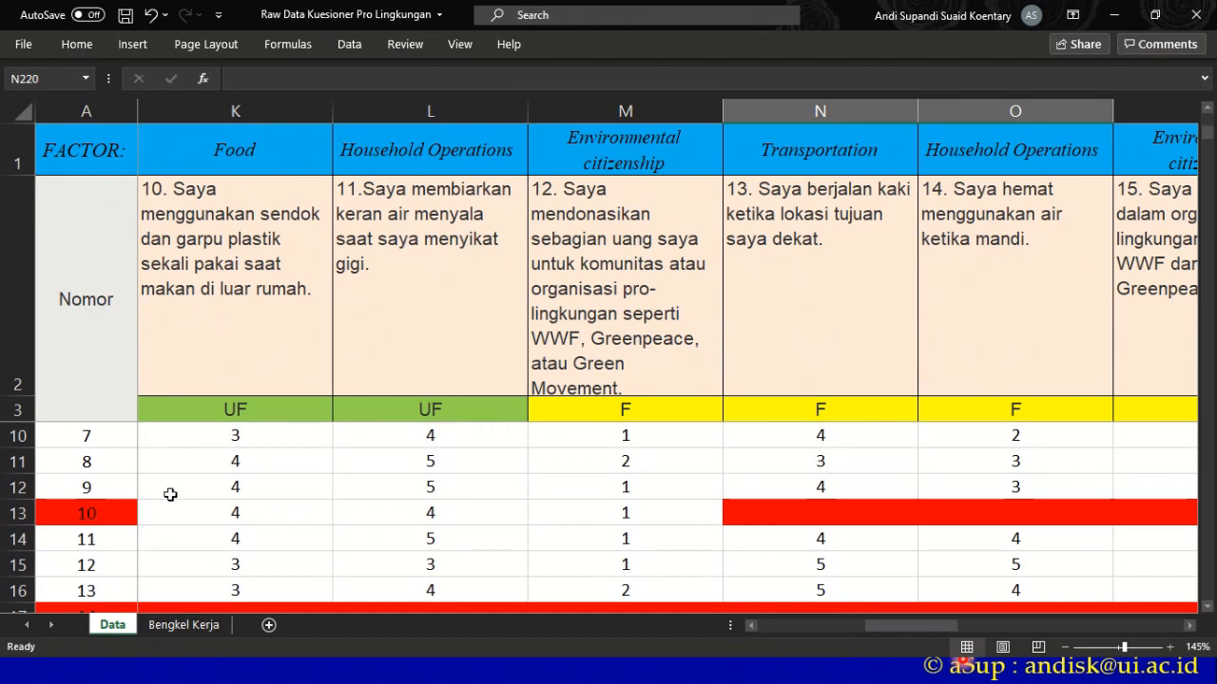
pyautogui.scroll(2, 170, 494)
pyautogui.scroll(-2, 166, 509)
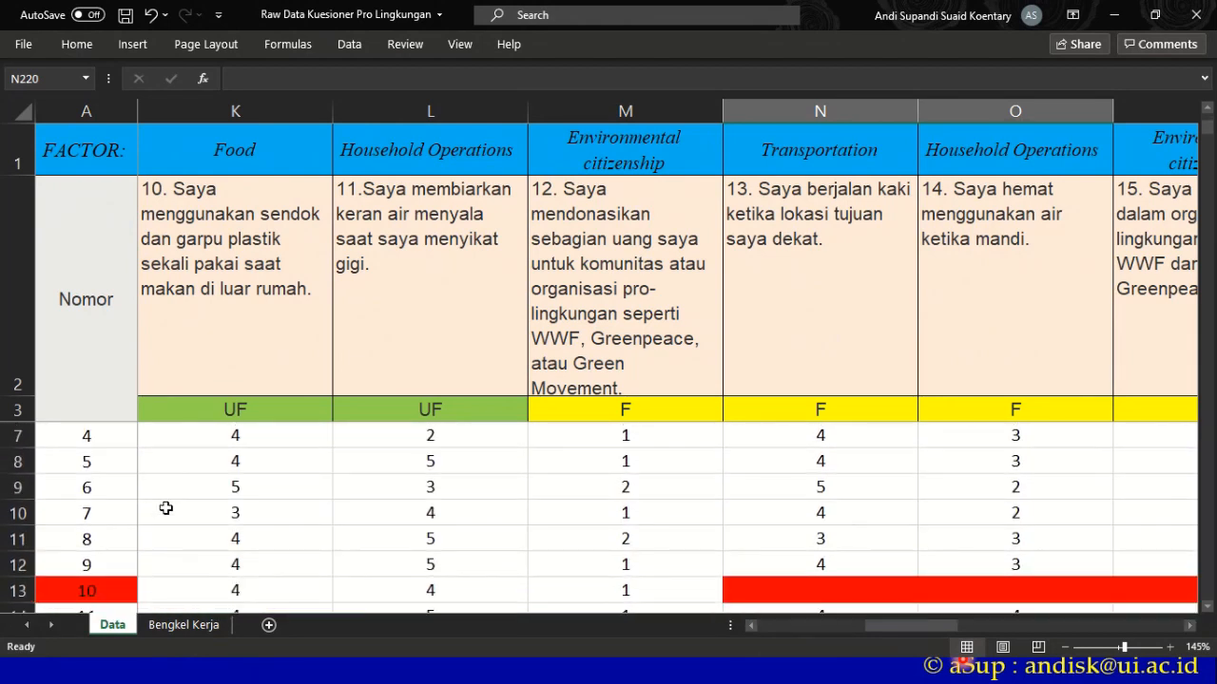
pyautogui.rightClick(12, 517)
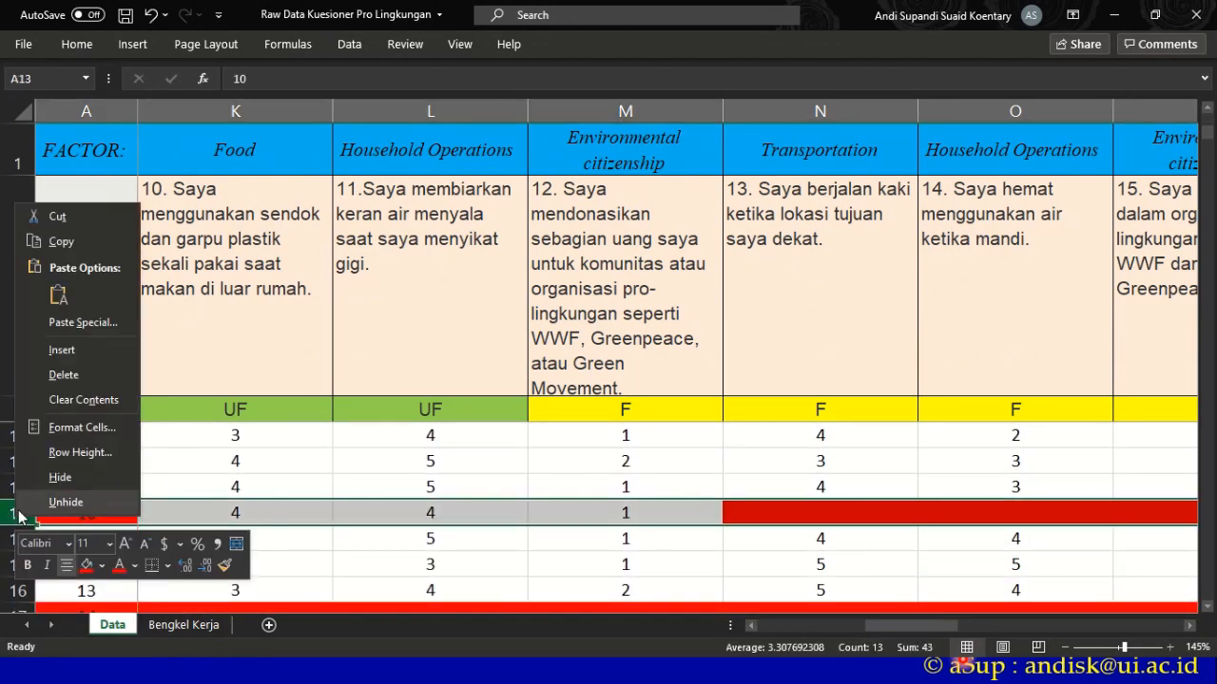
pyautogui.click(97, 377)
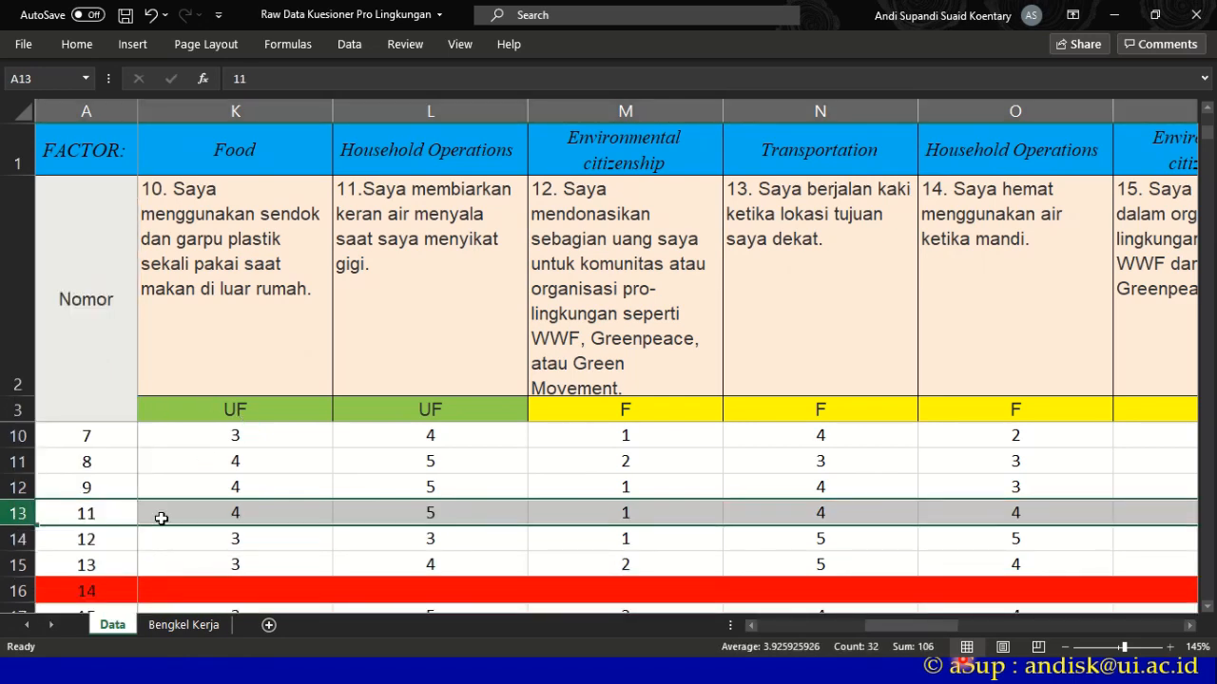
pyautogui.scroll(-1, 158, 516)
pyautogui.rightClick(15, 513)
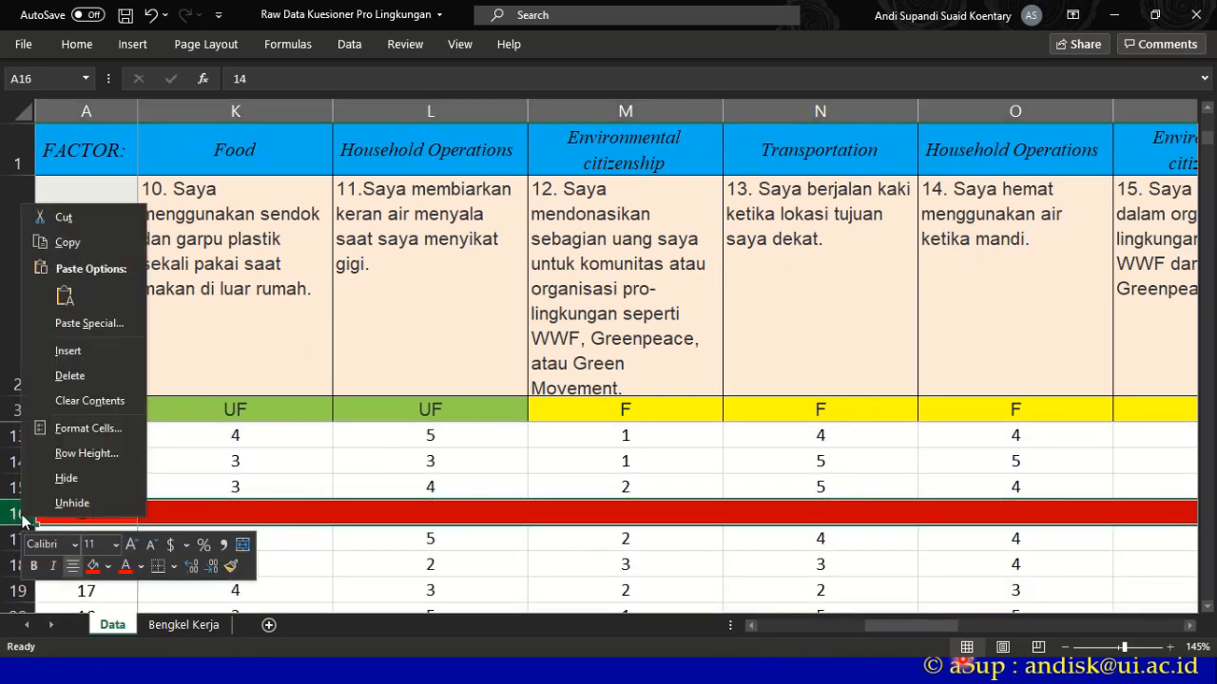
pyautogui.click(76, 376)
# - Delete the red-marked rows of respondents 61 and 81 from the raw data
pyautogui.scroll(-9, 217, 419)
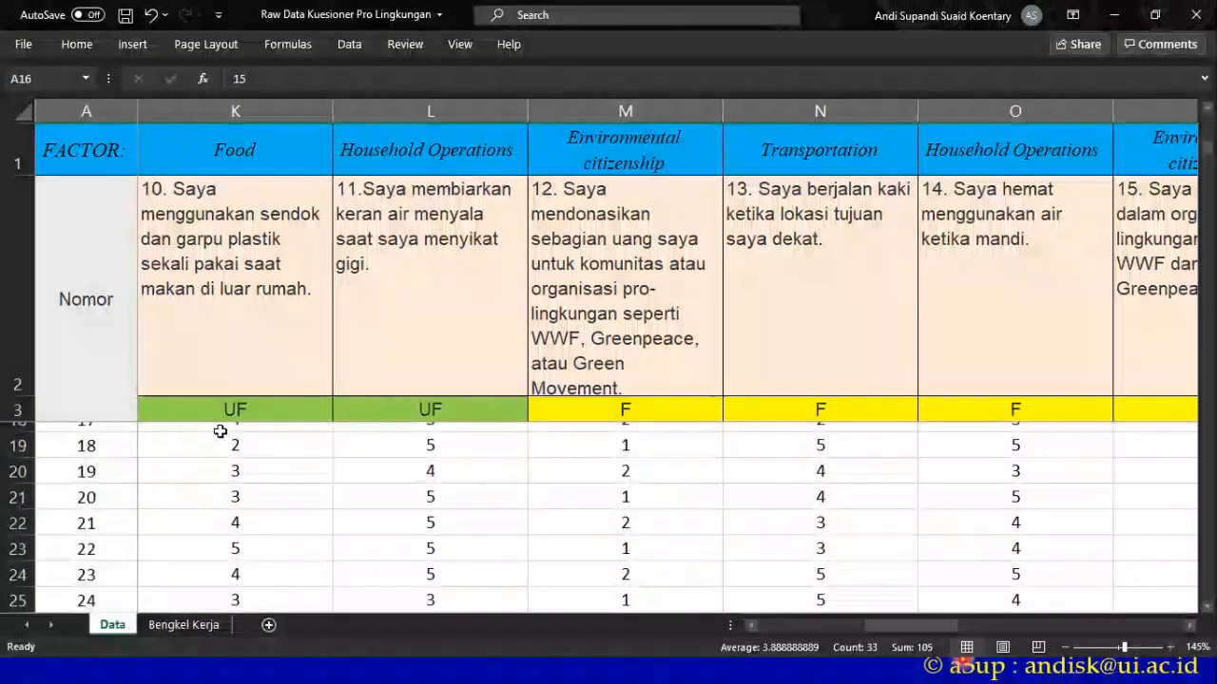
pyautogui.scroll(-7, 205, 446)
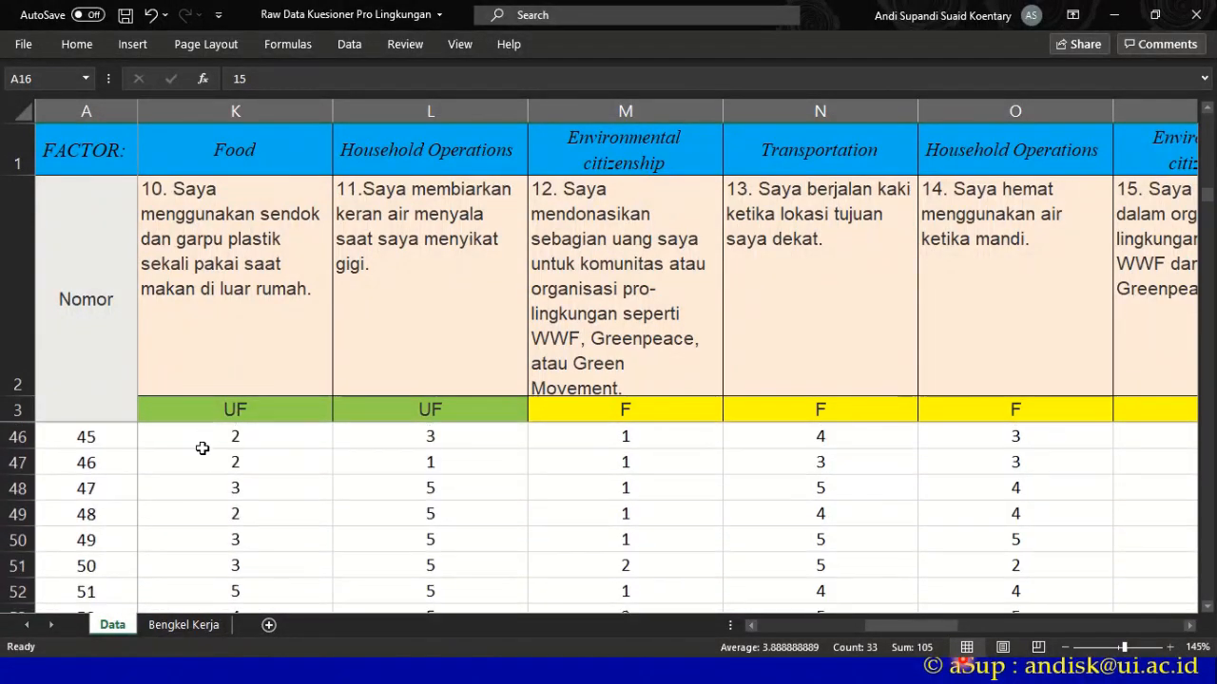
pyautogui.rightClick(17, 462)
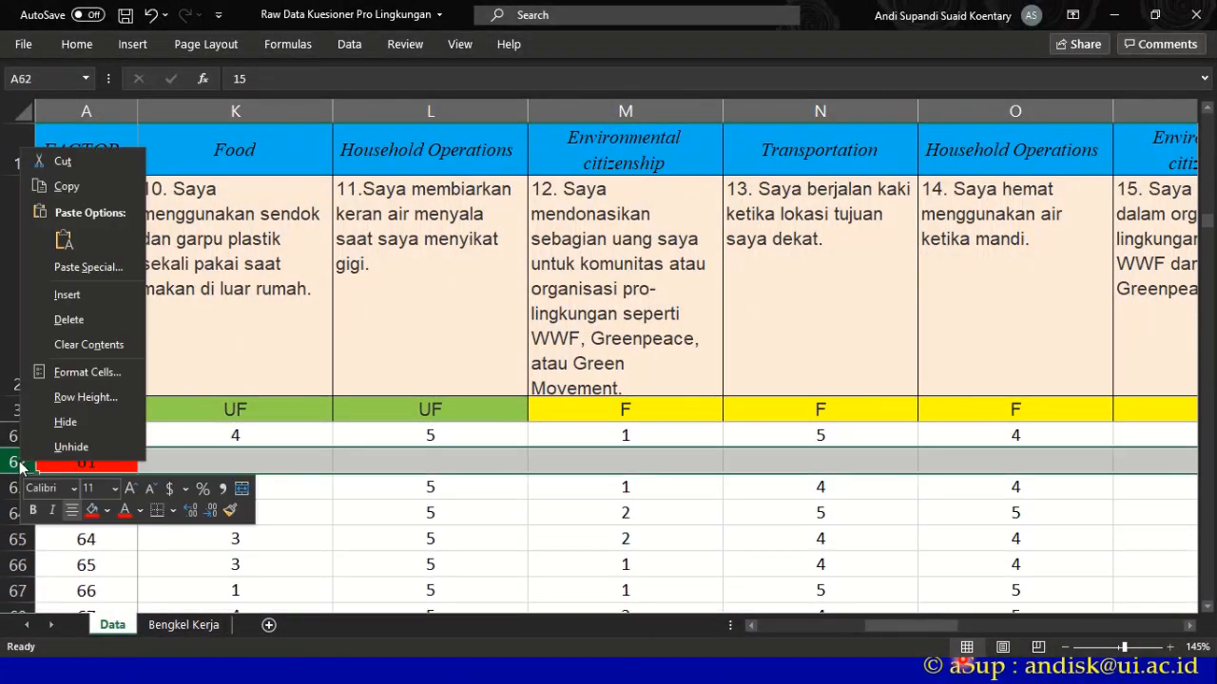
pyautogui.click(73, 323)
pyautogui.scroll(-6, 172, 446)
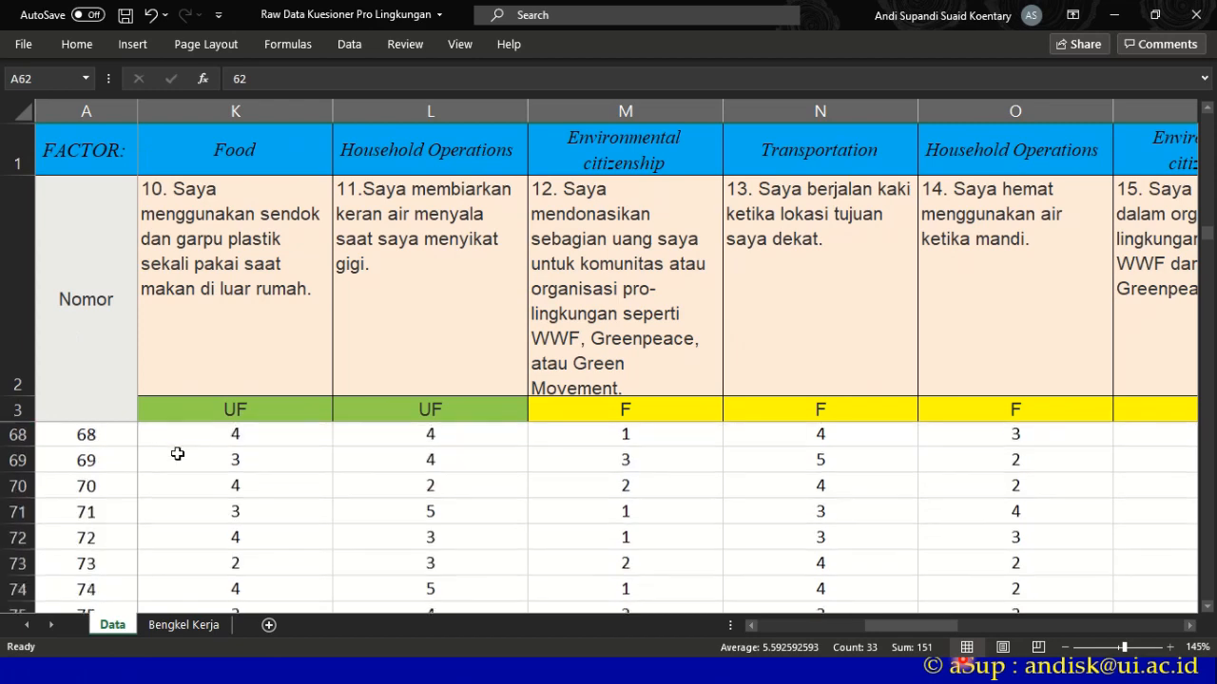
pyautogui.click(17, 486)
pyautogui.rightClick(17, 487)
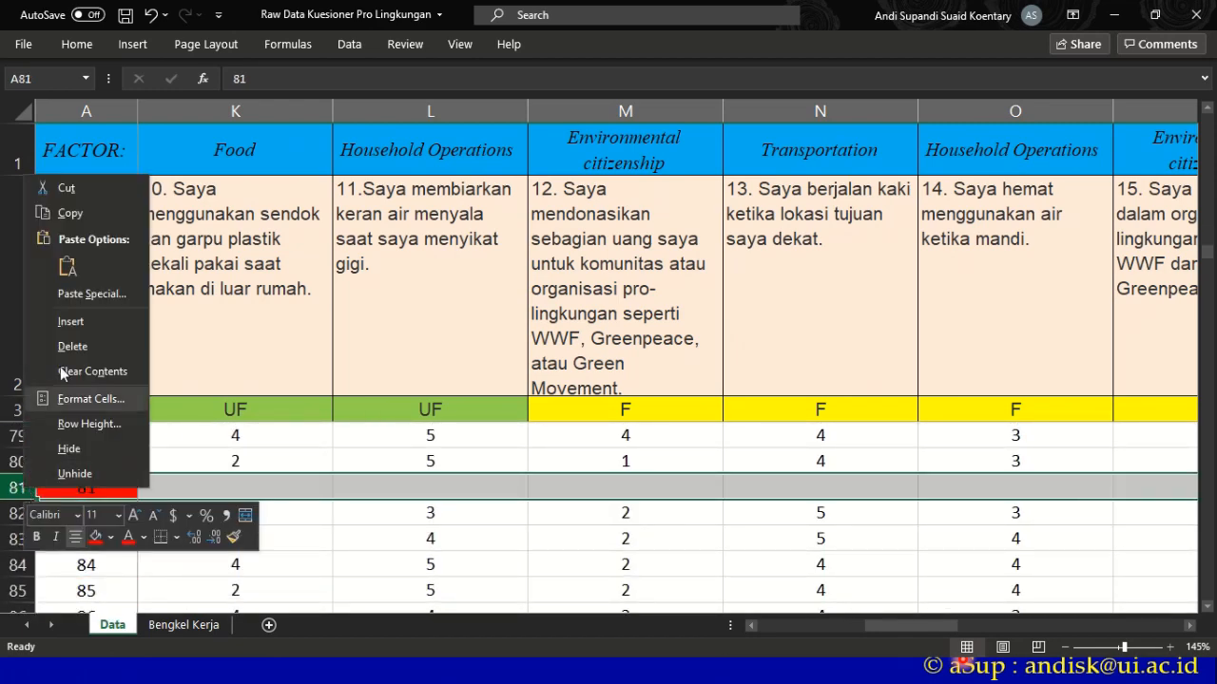
pyautogui.click(72, 350)
# - Delete the red-marked row of respondent 188 from the raw data
pyautogui.scroll(-1, 154, 458)
pyautogui.scroll(-9, 153, 458)
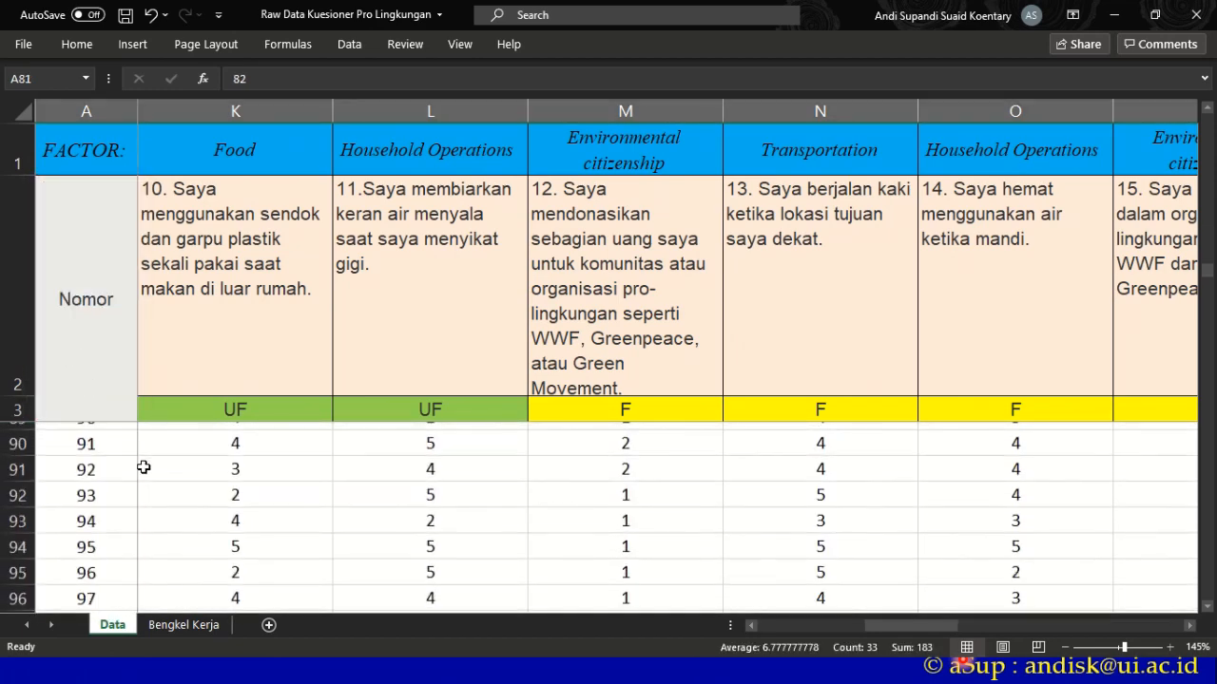
pyautogui.scroll(-10, 119, 473)
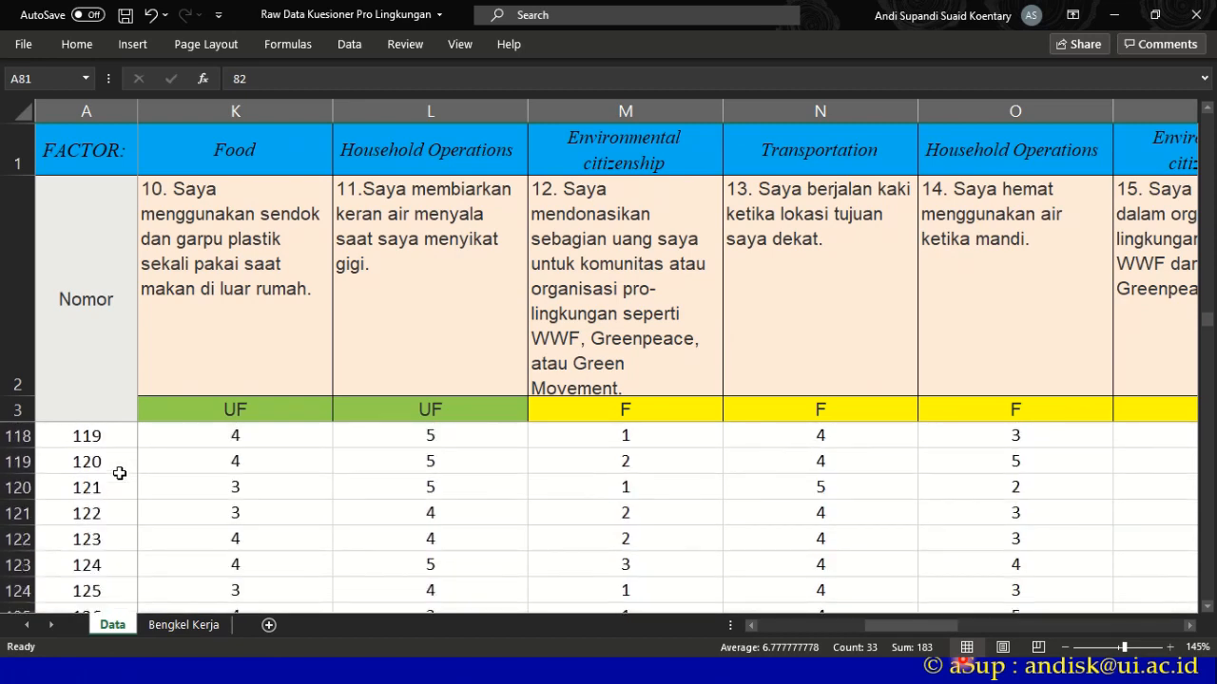
pyautogui.scroll(-7, 118, 473)
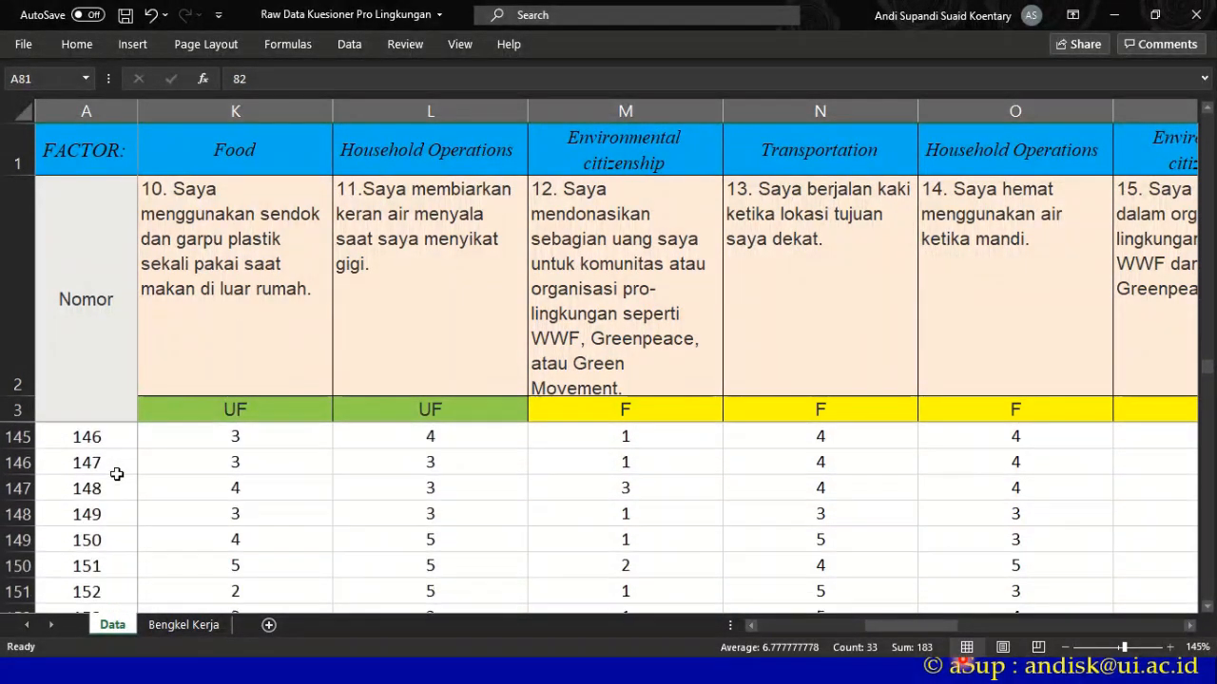
pyautogui.scroll(-7, 116, 474)
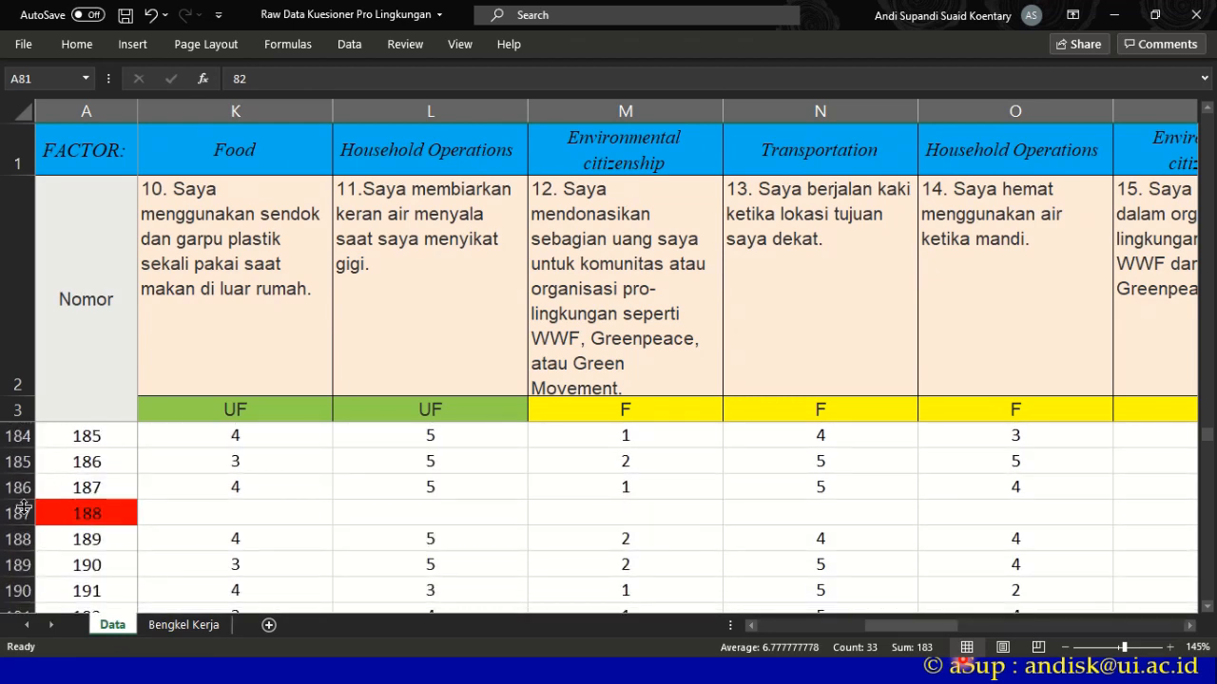
pyautogui.rightClick(14, 512)
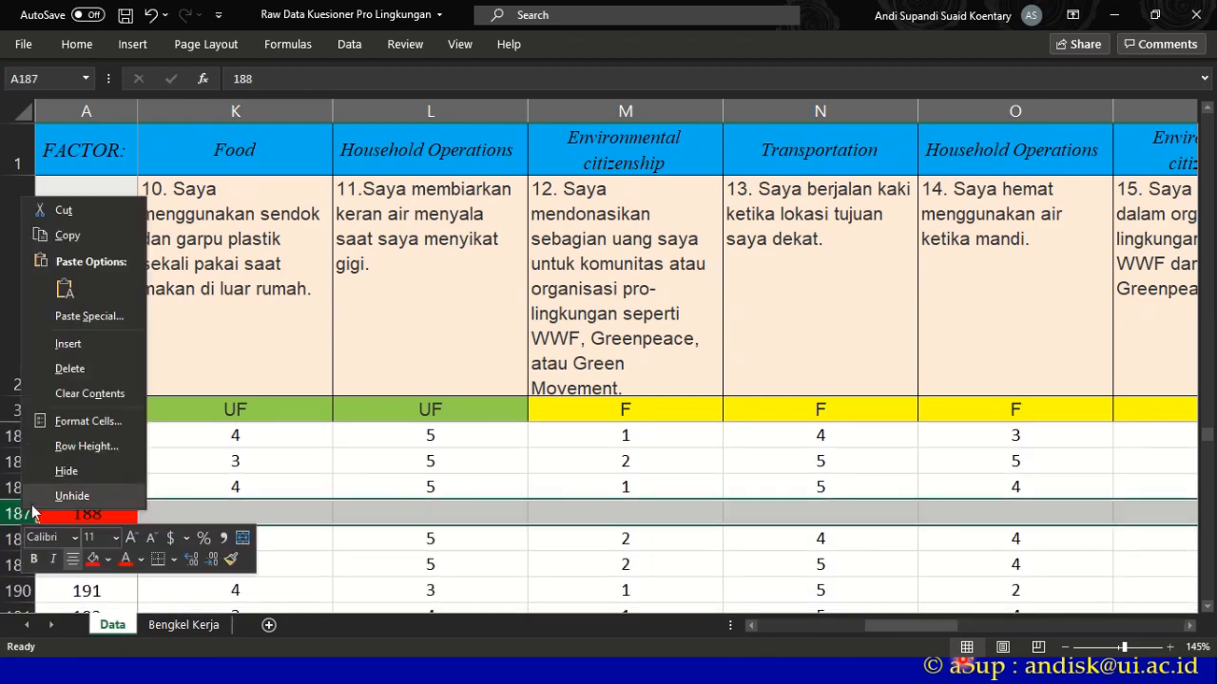
pyautogui.click(88, 365)
# - Delete the red-marked row of respondent 217 from the raw data
pyautogui.scroll(-8, 215, 520)
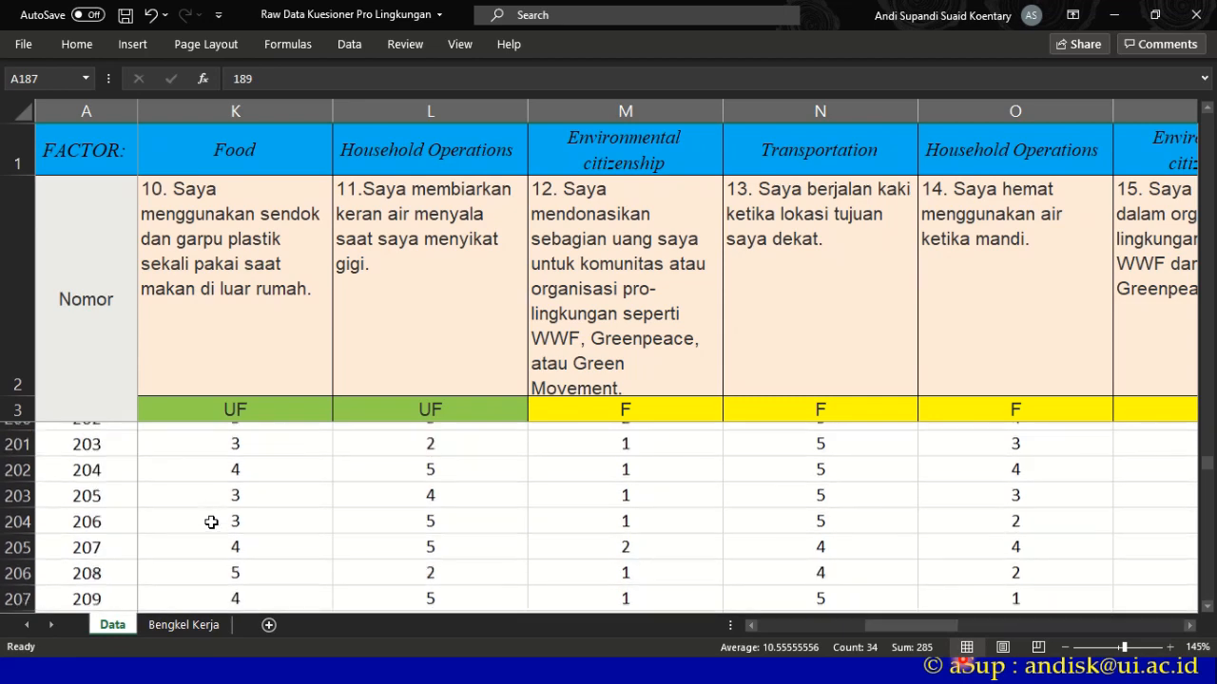
pyautogui.scroll(-1, 211, 523)
pyautogui.rightClick(19, 539)
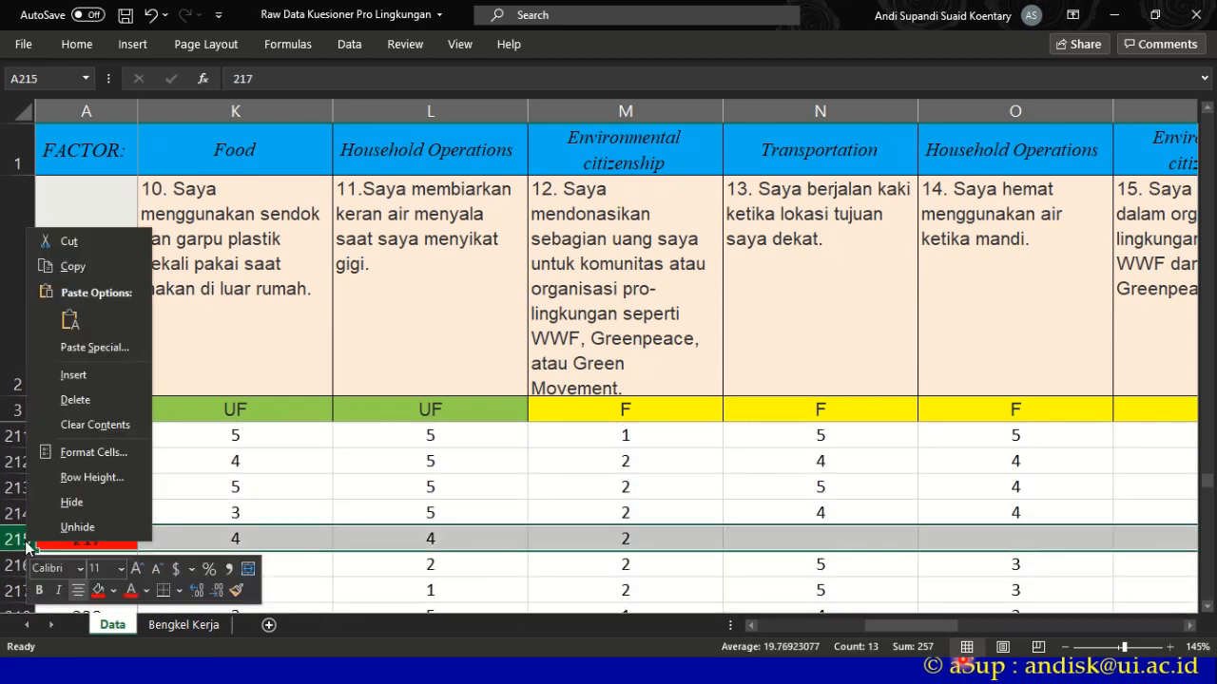
pyautogui.click(80, 403)
# - Check the remaining rows through the end of the raw data, then switch to the Cleaning Data presentation slide
pyautogui.scroll(-10, 245, 533)
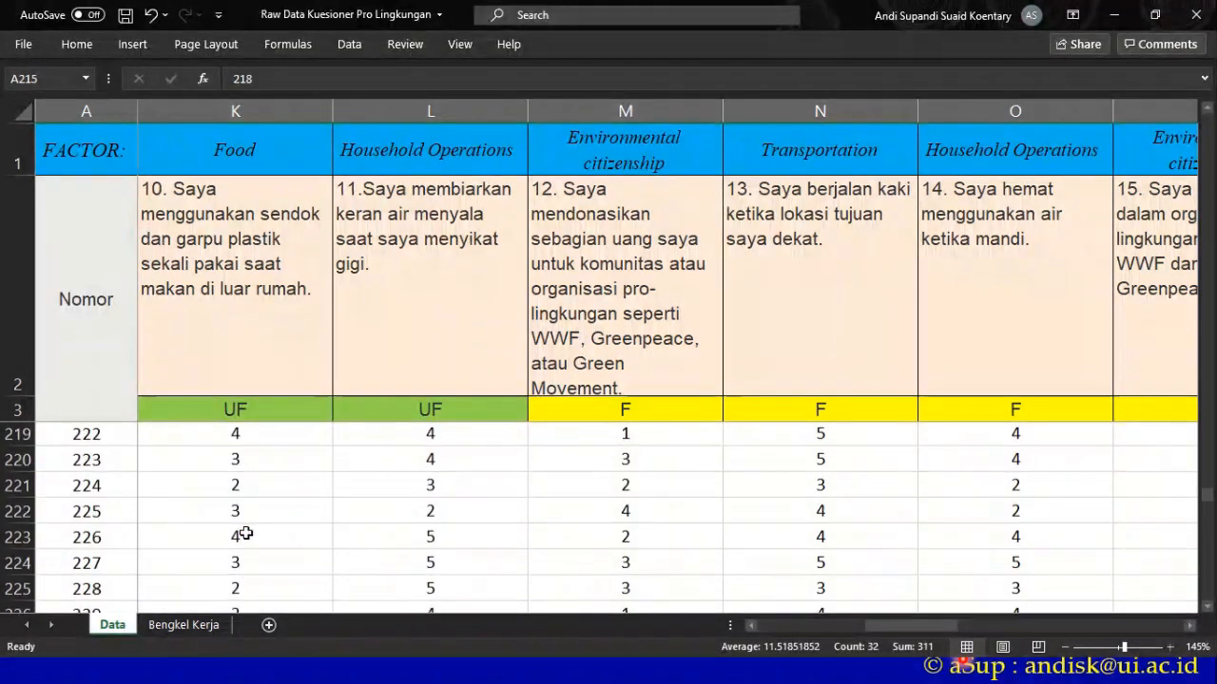
pyautogui.scroll(-4, 244, 537)
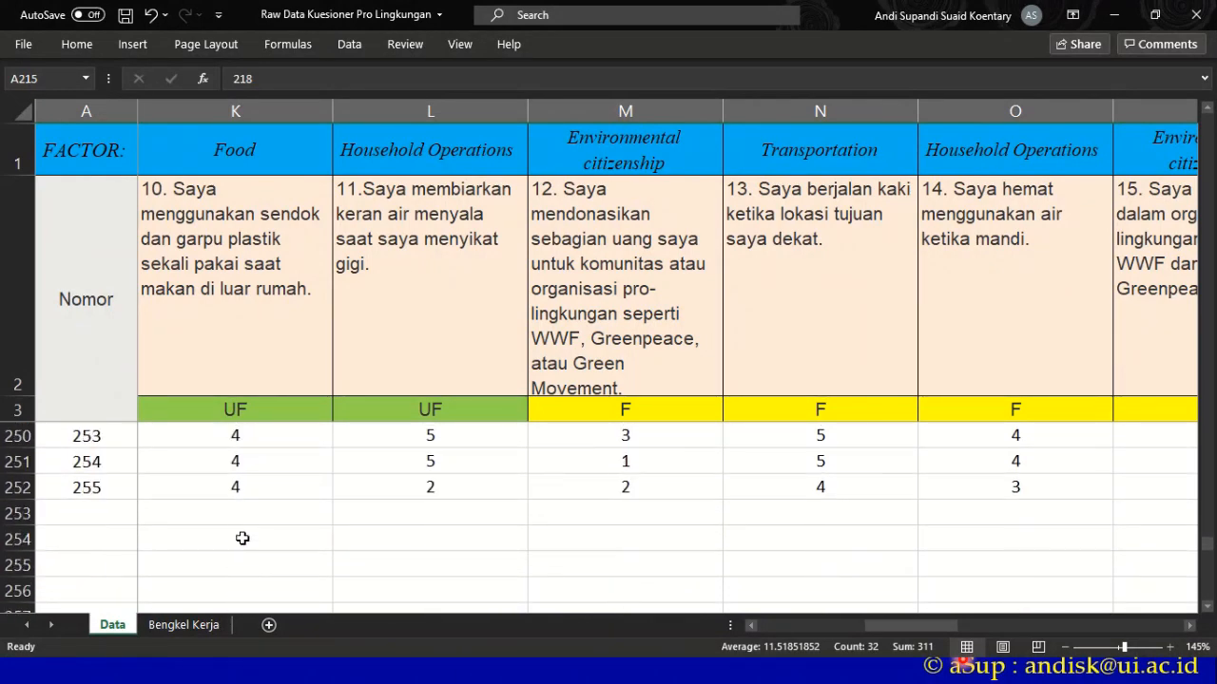
pyautogui.scroll(15, 250, 524)
pyautogui.scroll(20, 286, 491)
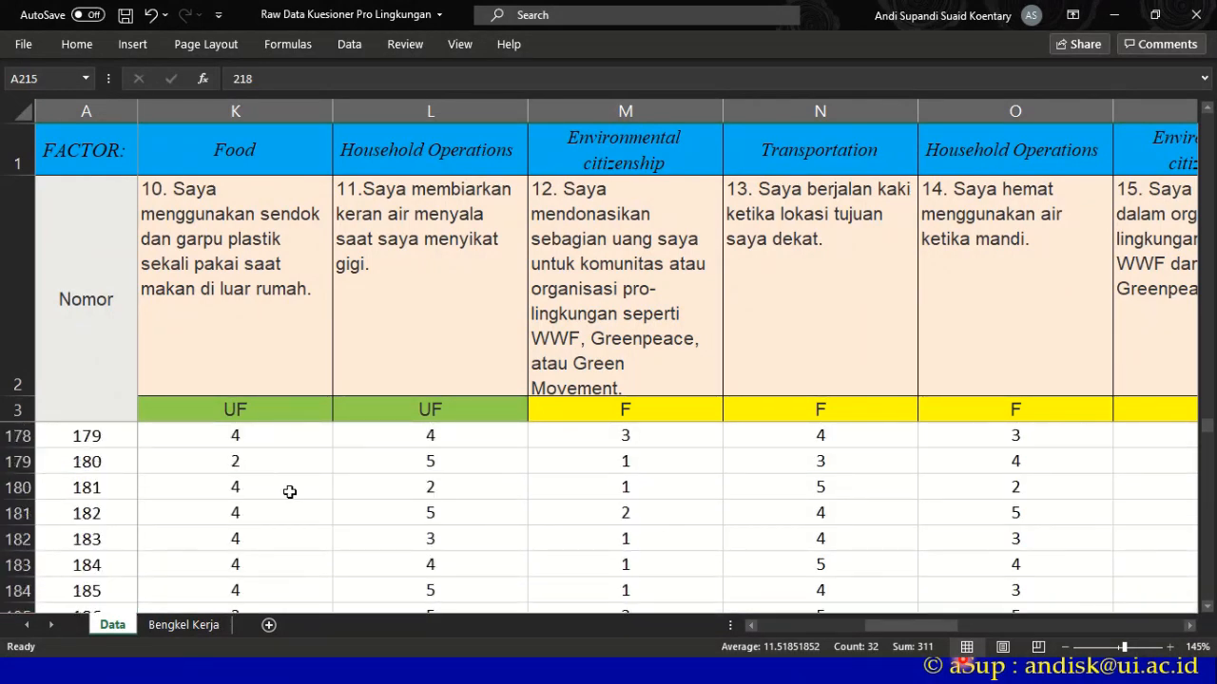
pyautogui.hotkey('alt', 'Tab')
pyautogui.hotkey('alt', 'Tab')
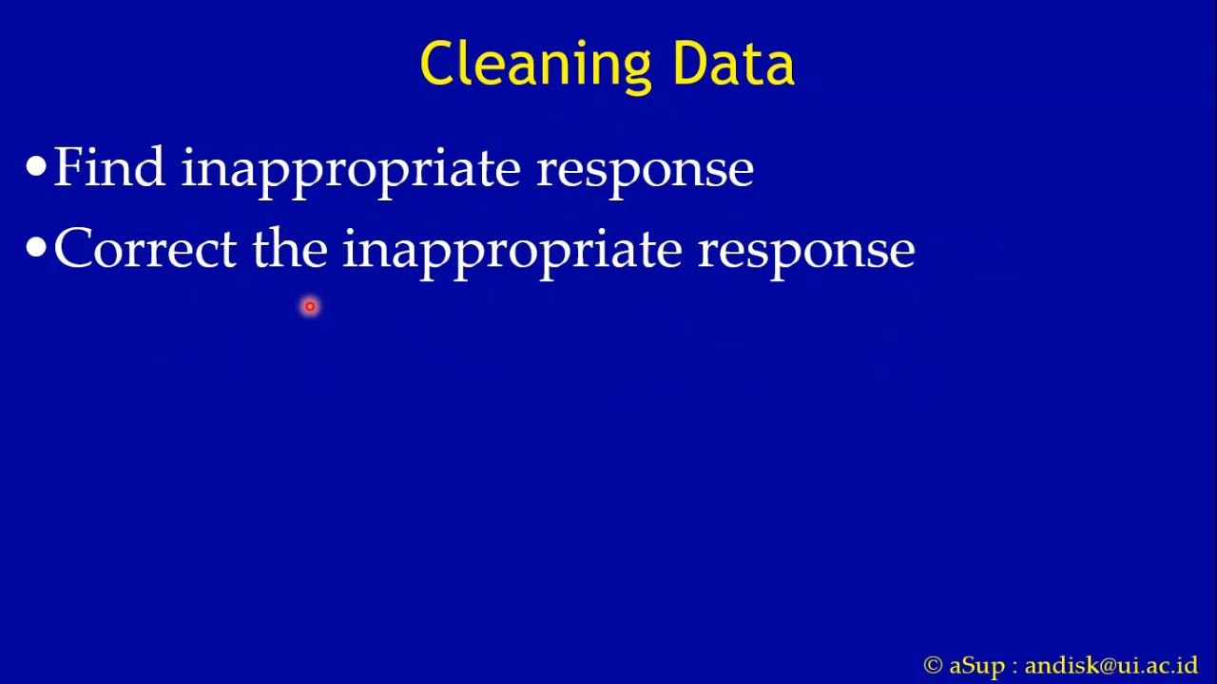
# - Advance to the Scoring slide, then switch to the Word questionnaire blueprint and review its factors, indicators and item numbers
pyautogui.press('Right')
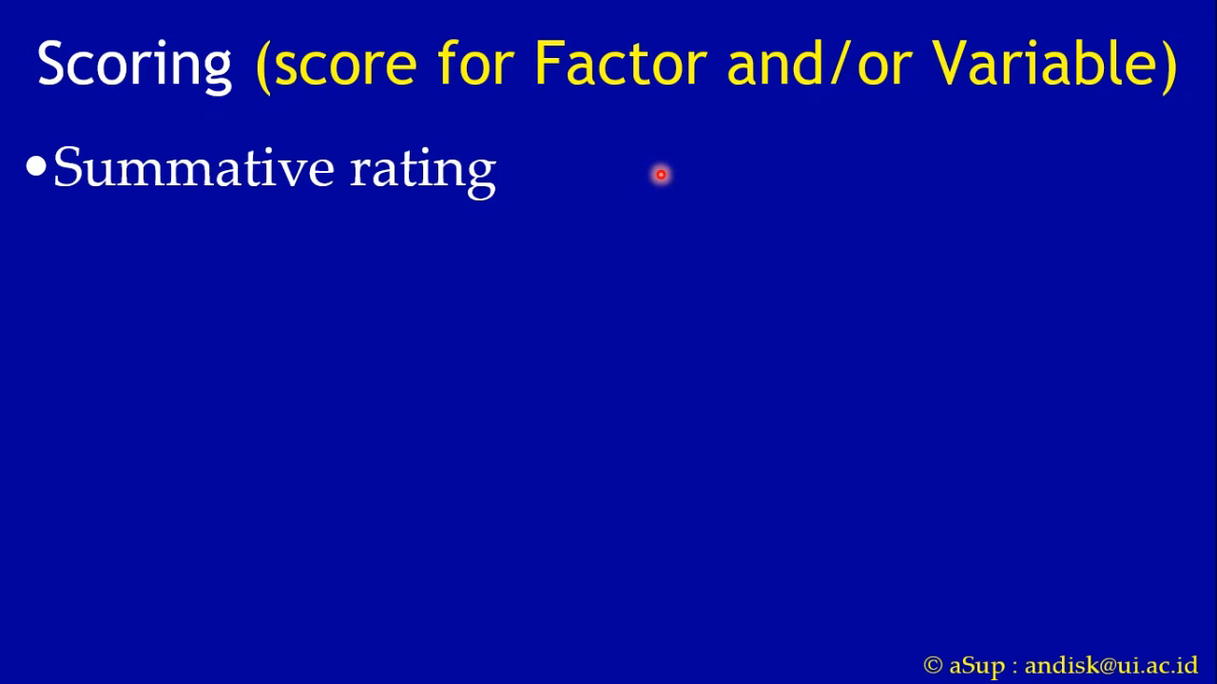
pyautogui.hotkey('alt', 'Tab')
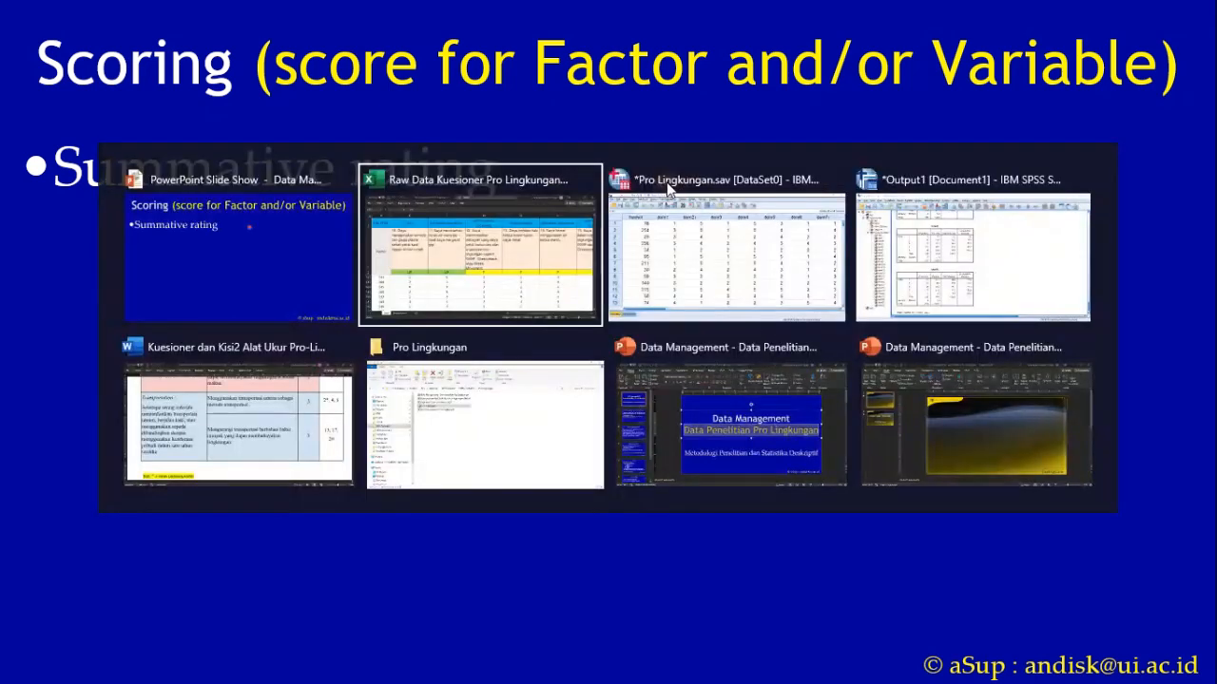
pyautogui.hotkey('alt', 'Tab')
pyautogui.hotkey('alt', 'Tab')
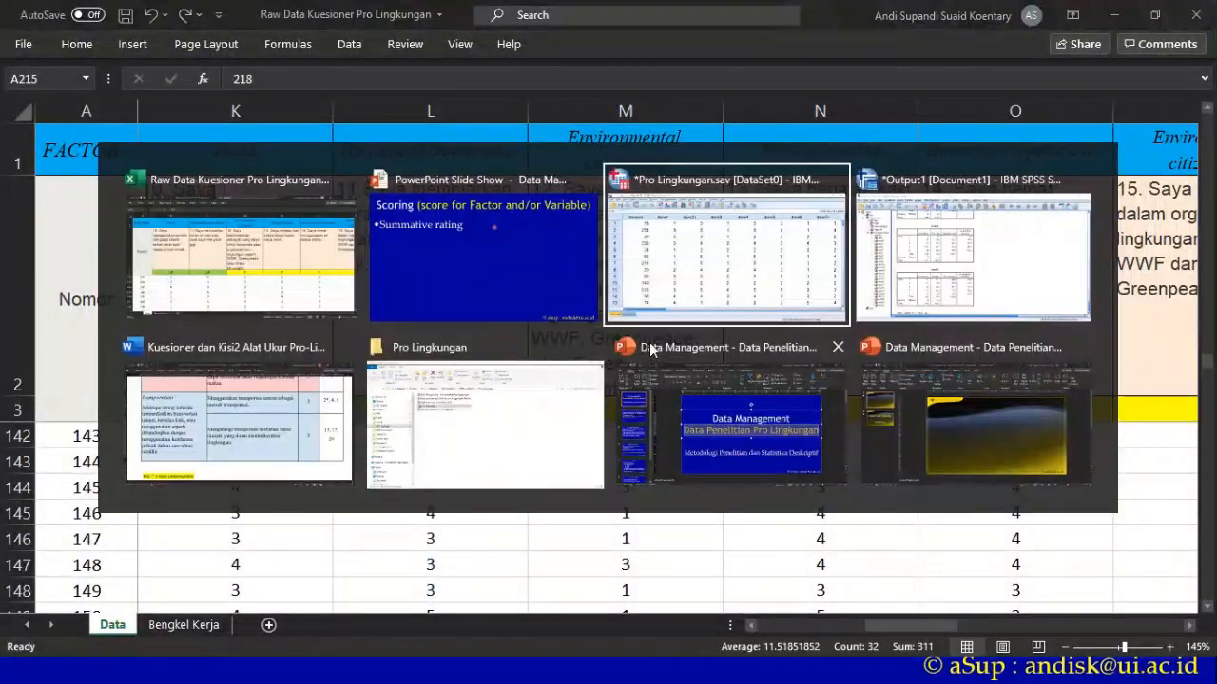
pyautogui.hotkey('alt', 'Tab')
pyautogui.hotkey('alt', 'Tab')
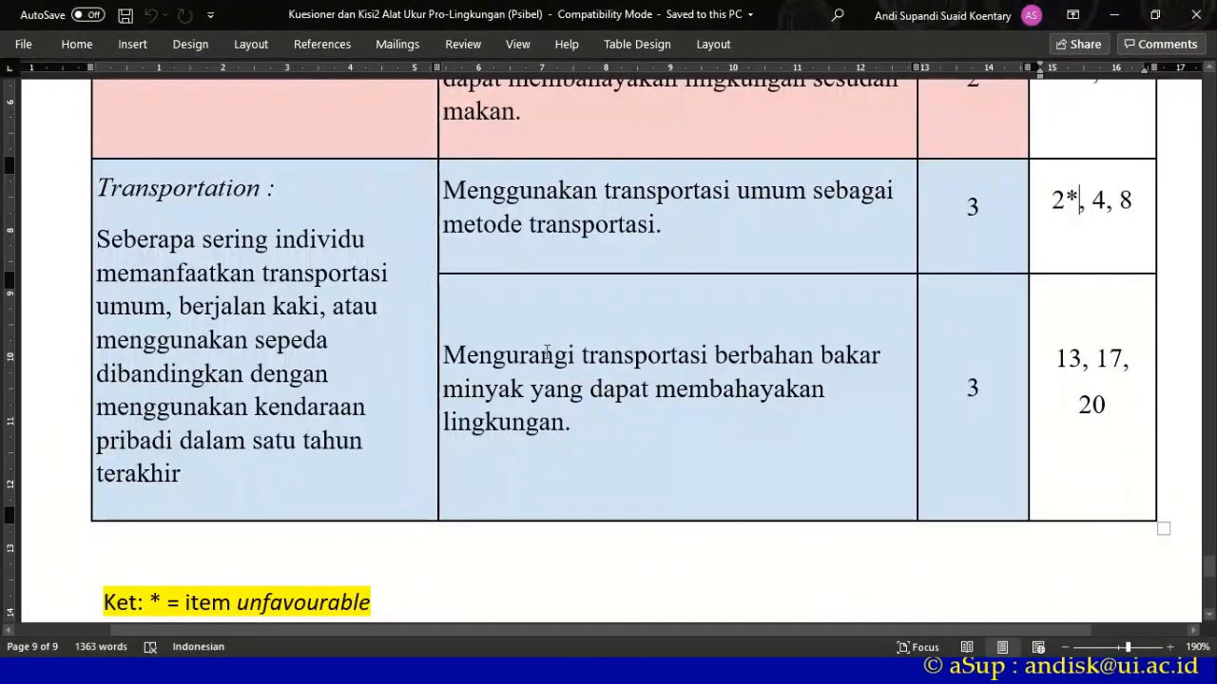
pyautogui.scroll(5, 181, 381)
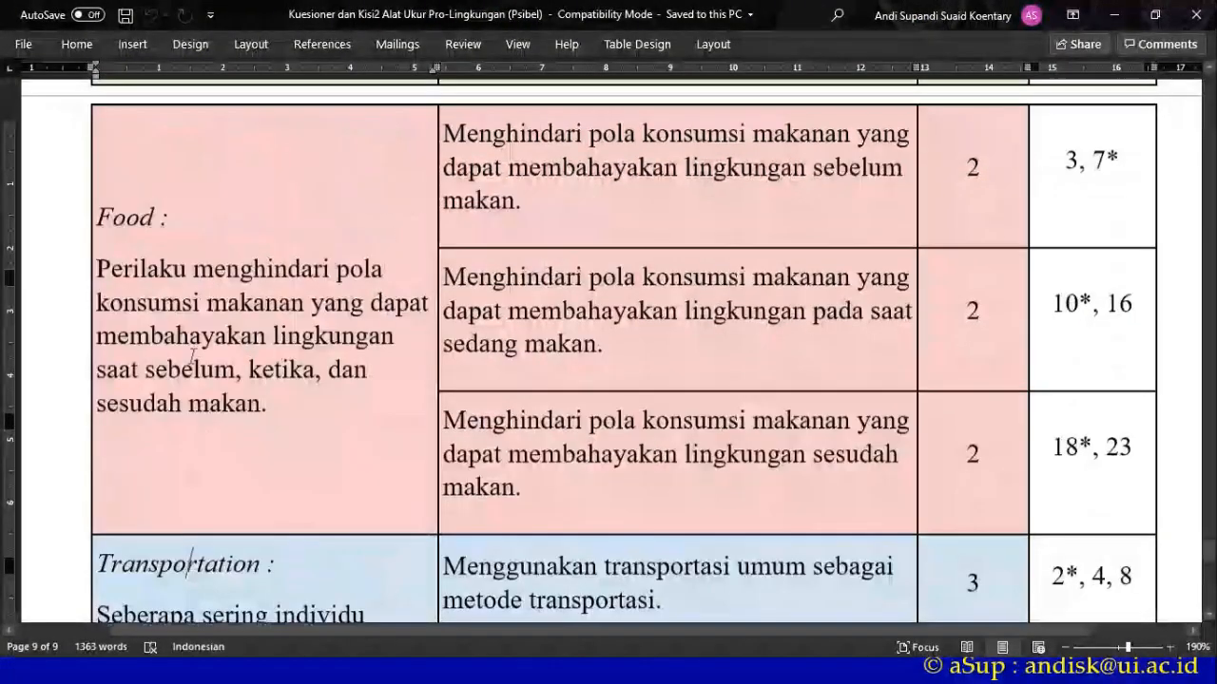
pyautogui.scroll(4, 175, 399)
pyautogui.scroll(5, 175, 399)
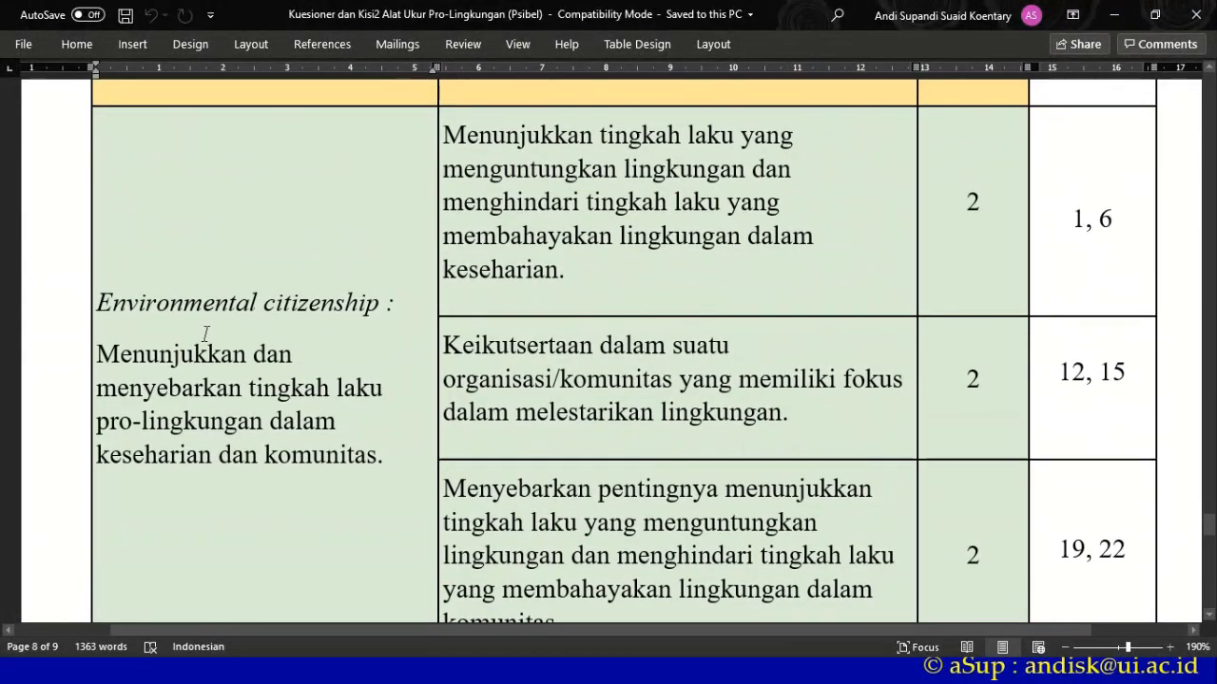
pyautogui.scroll(5, 208, 228)
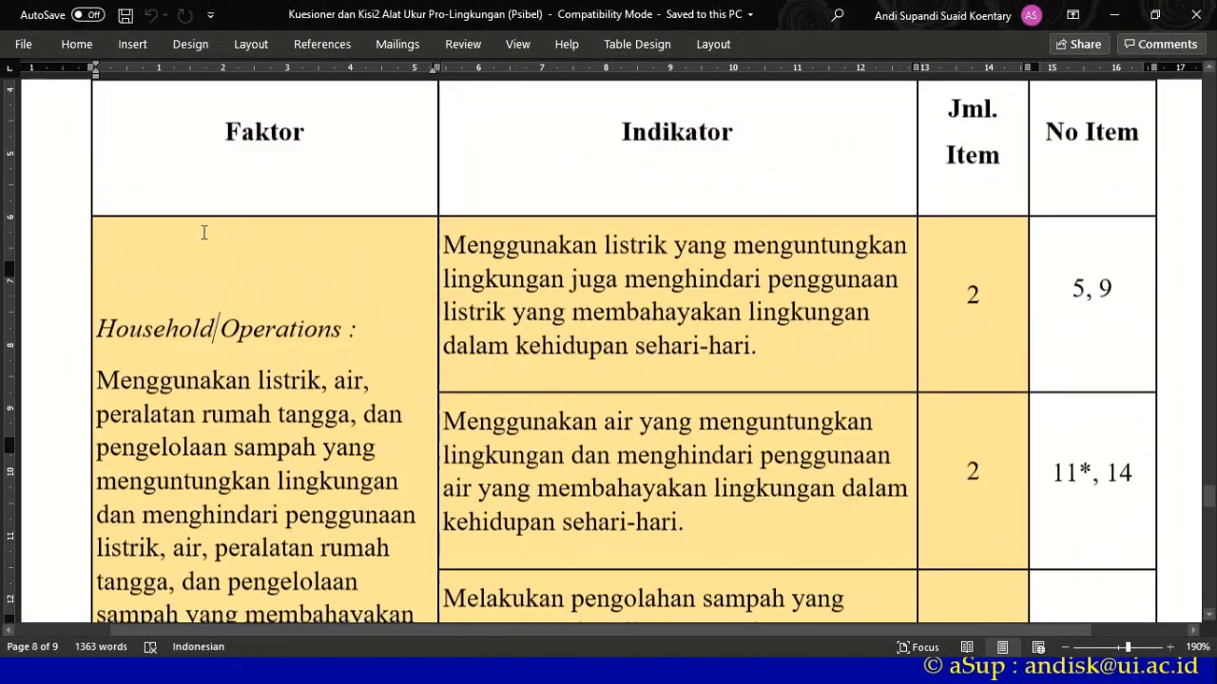
pyautogui.scroll(-9, 203, 247)
pyautogui.scroll(-4, 202, 263)
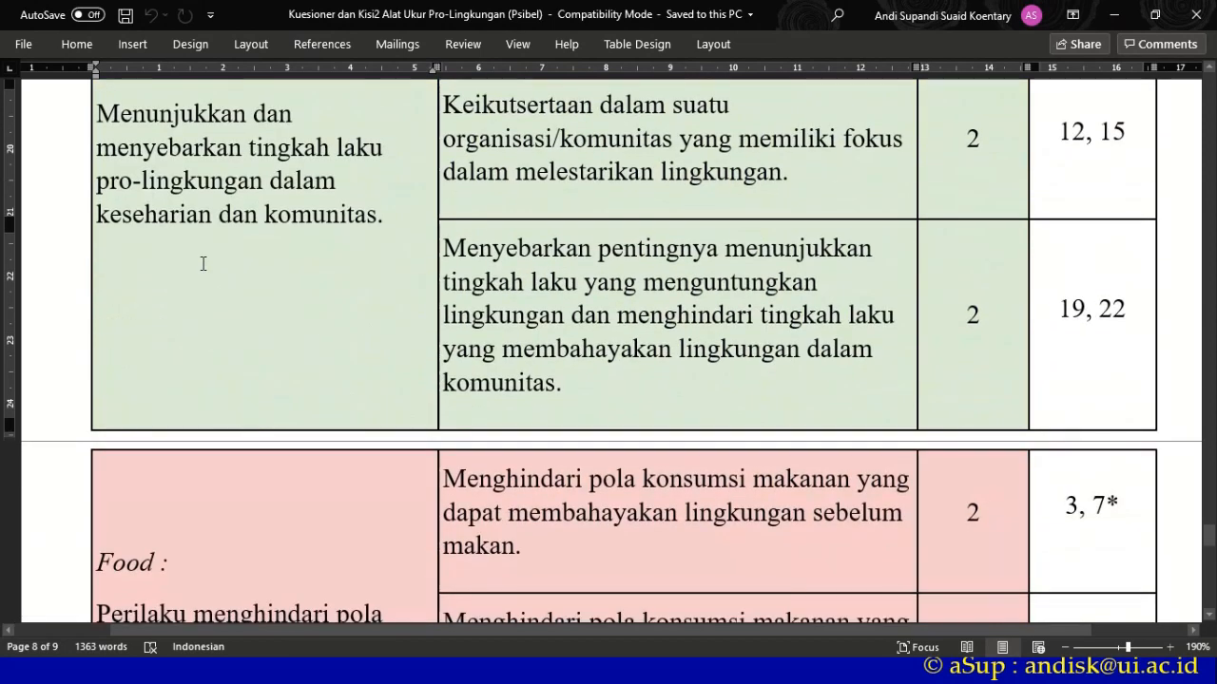
# - Switch to the raw data workbook in Excel and examine the factor headings above items 1 to 5
pyautogui.hotkey('alt', 'Tab')
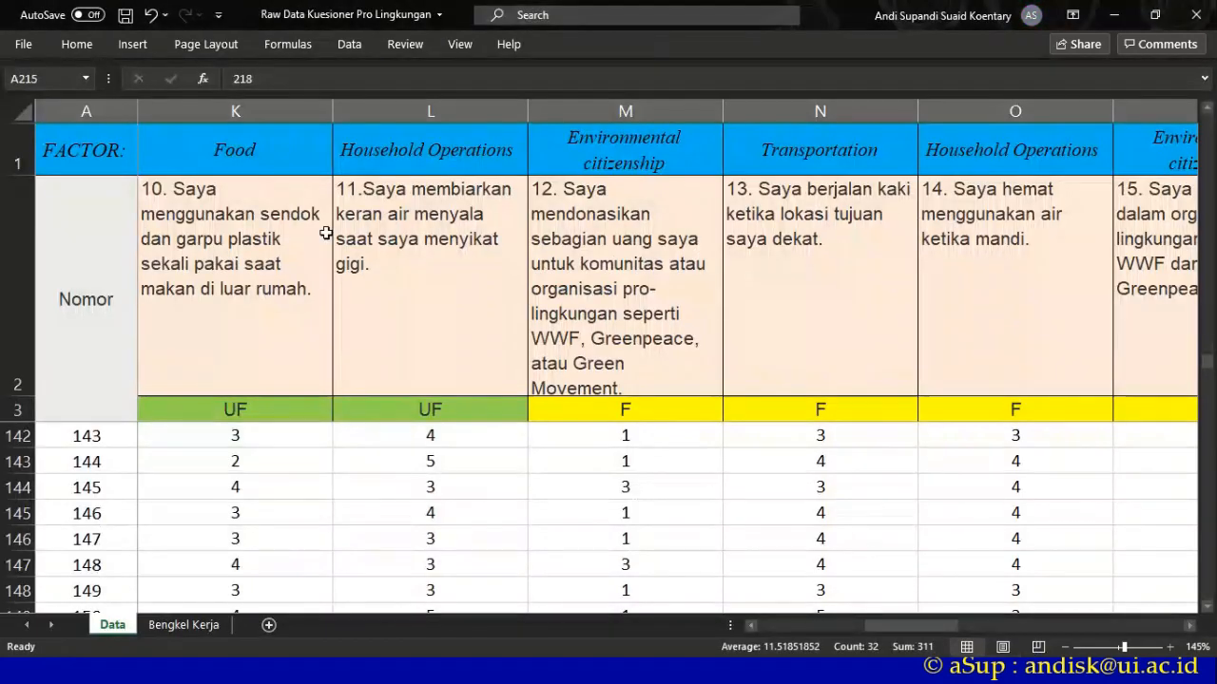
pyautogui.click(243, 190)
pyautogui.click(233, 148)
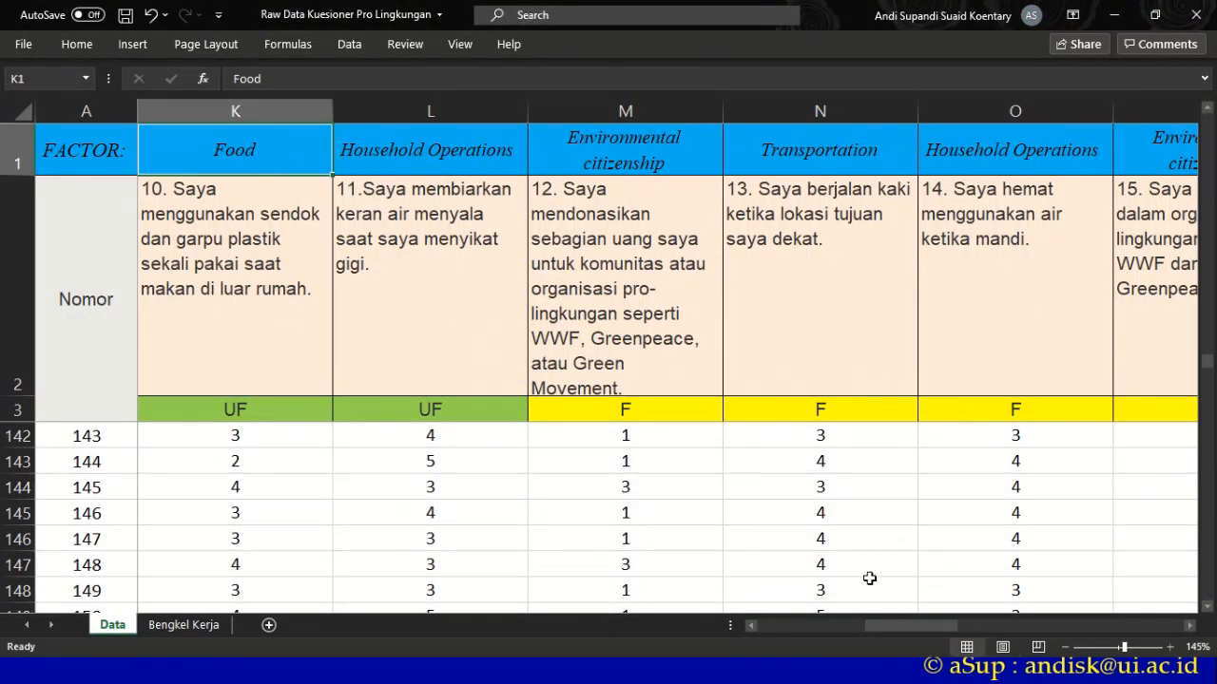
pyautogui.moveTo(881, 627); pyautogui.dragTo(703, 627)
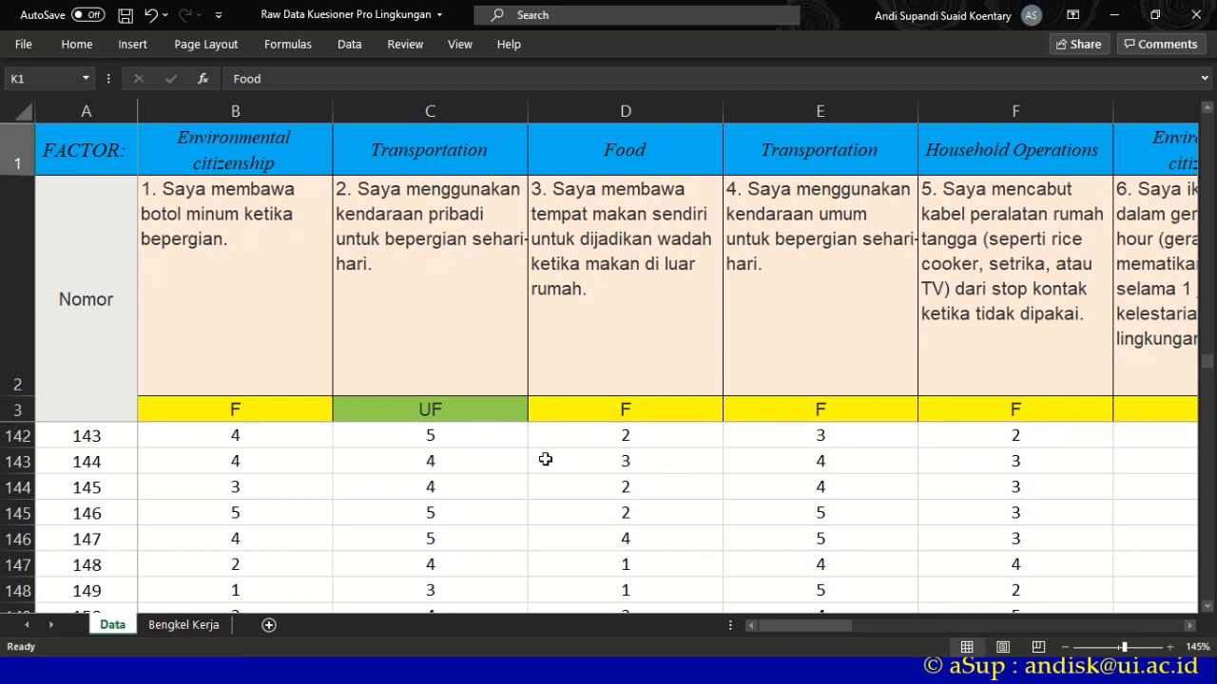
pyautogui.click(236, 156)
pyautogui.click(437, 155)
pyautogui.click(663, 150)
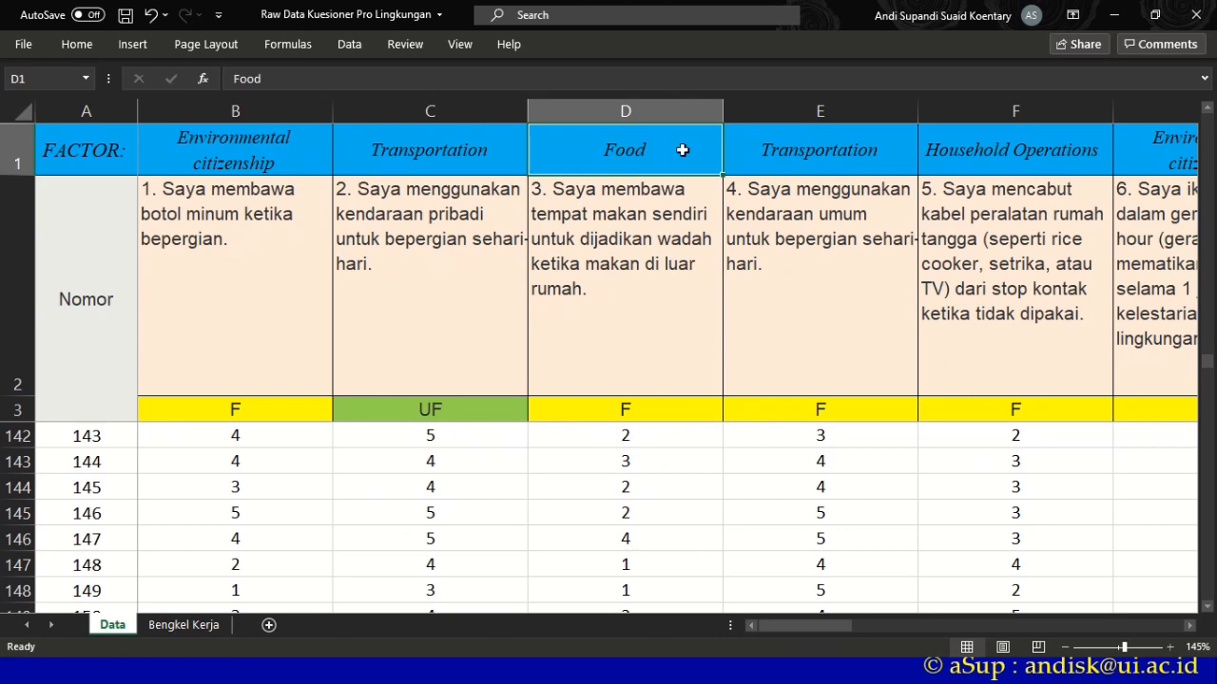
pyautogui.click(770, 157)
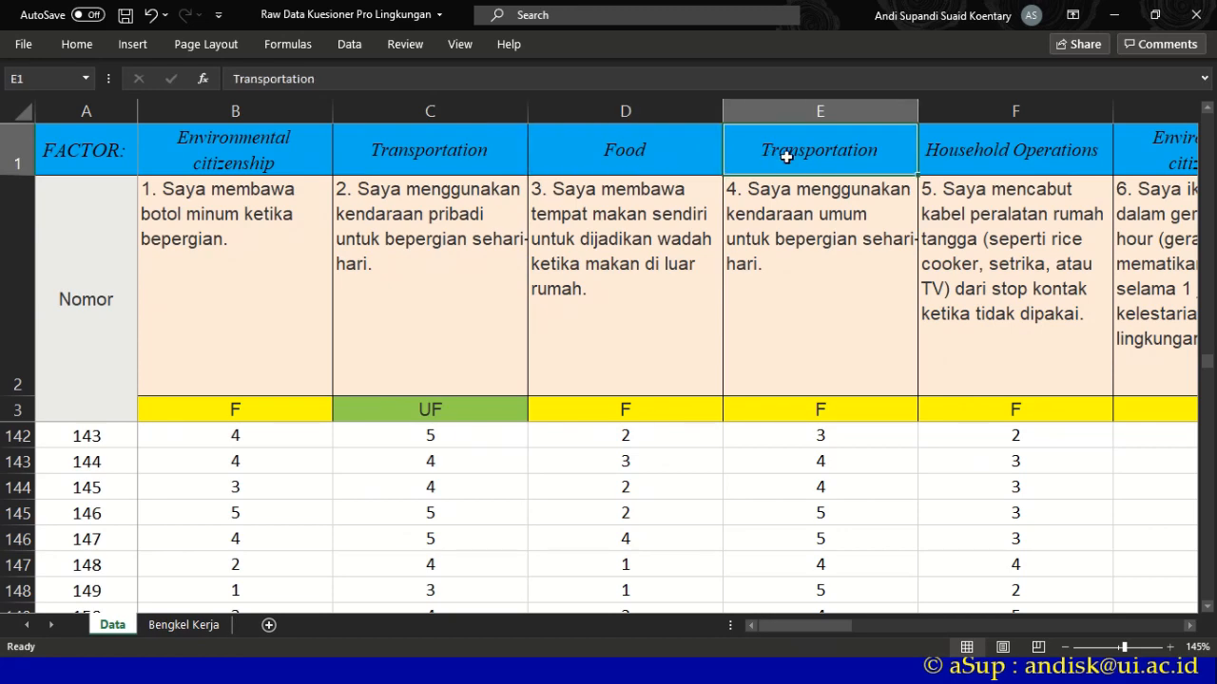
pyautogui.click(939, 160)
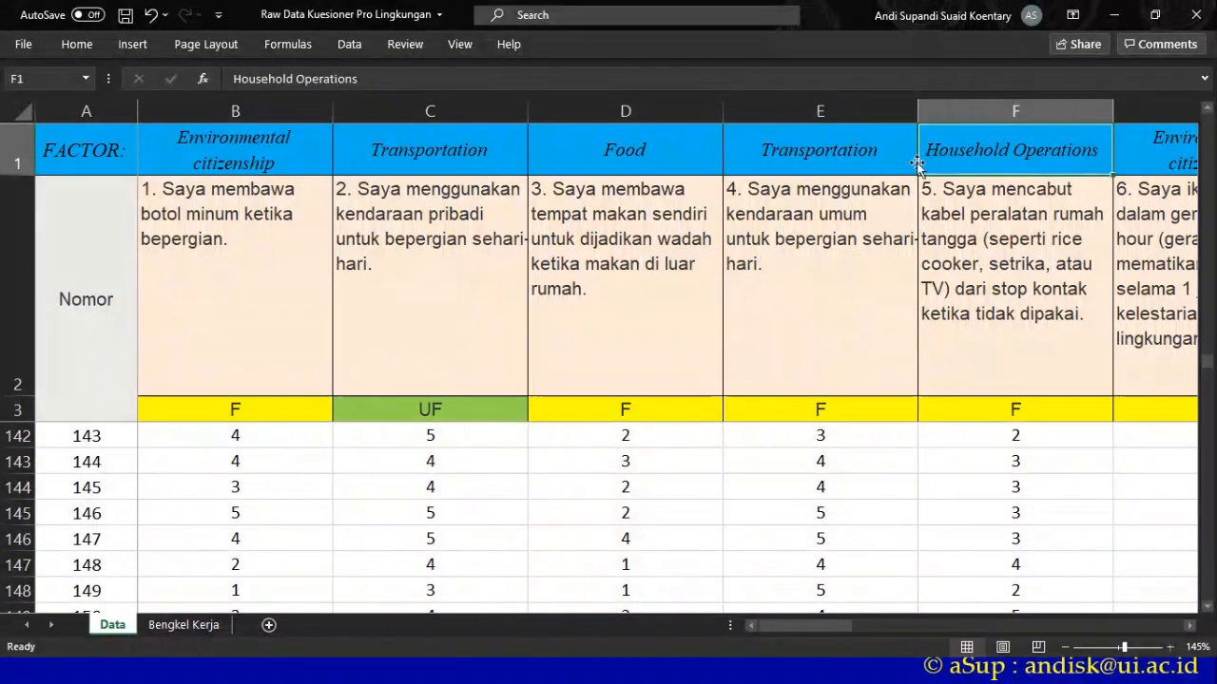
pyautogui.click(268, 238)
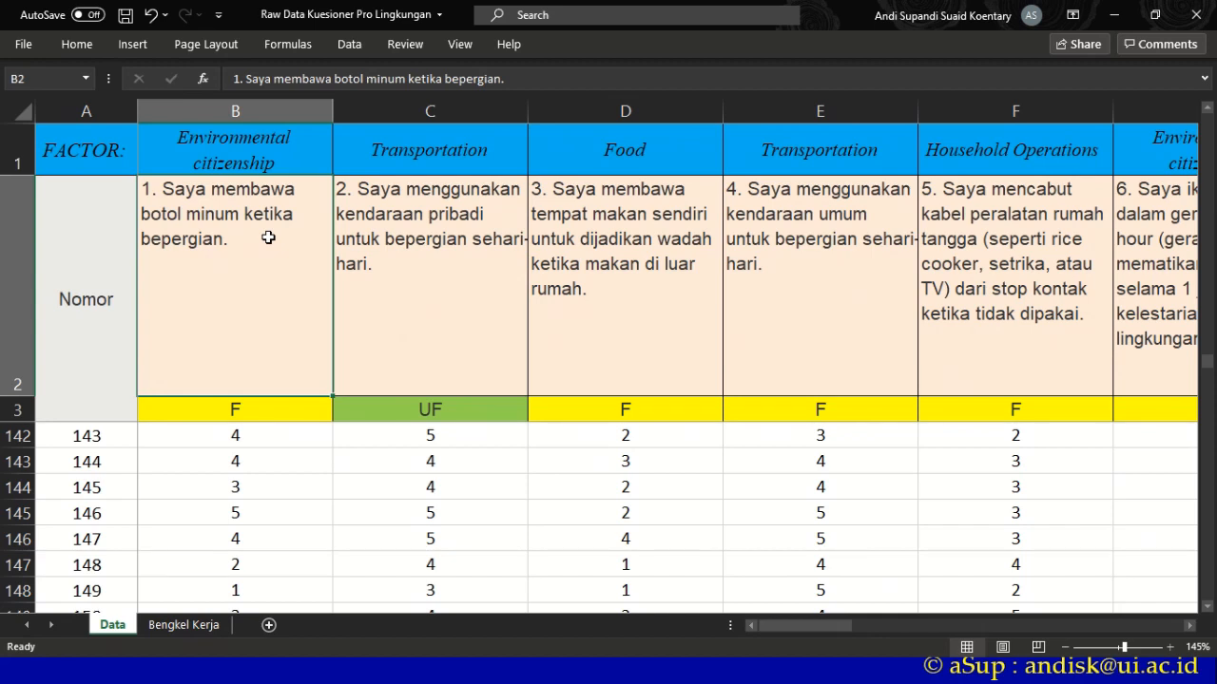
# - Insert five blank columns between the Nomor column and the item 1 column
pyautogui.click(241, 111)
pyautogui.rightClick(242, 115)
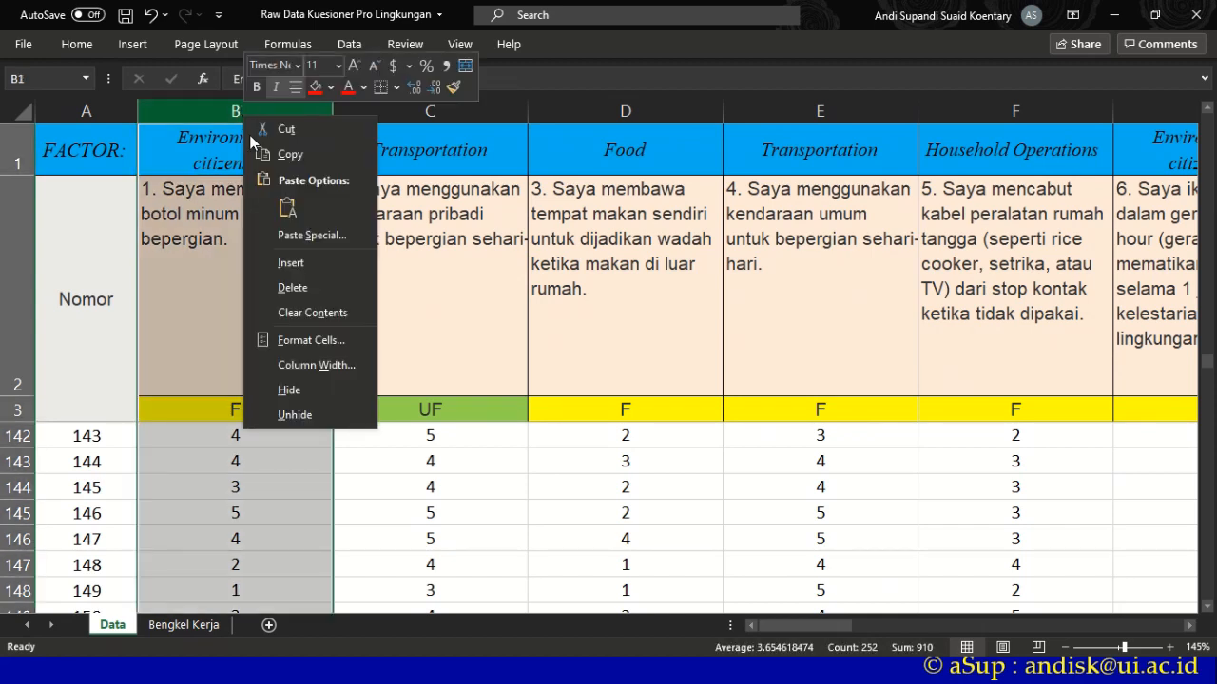
pyautogui.click(314, 262)
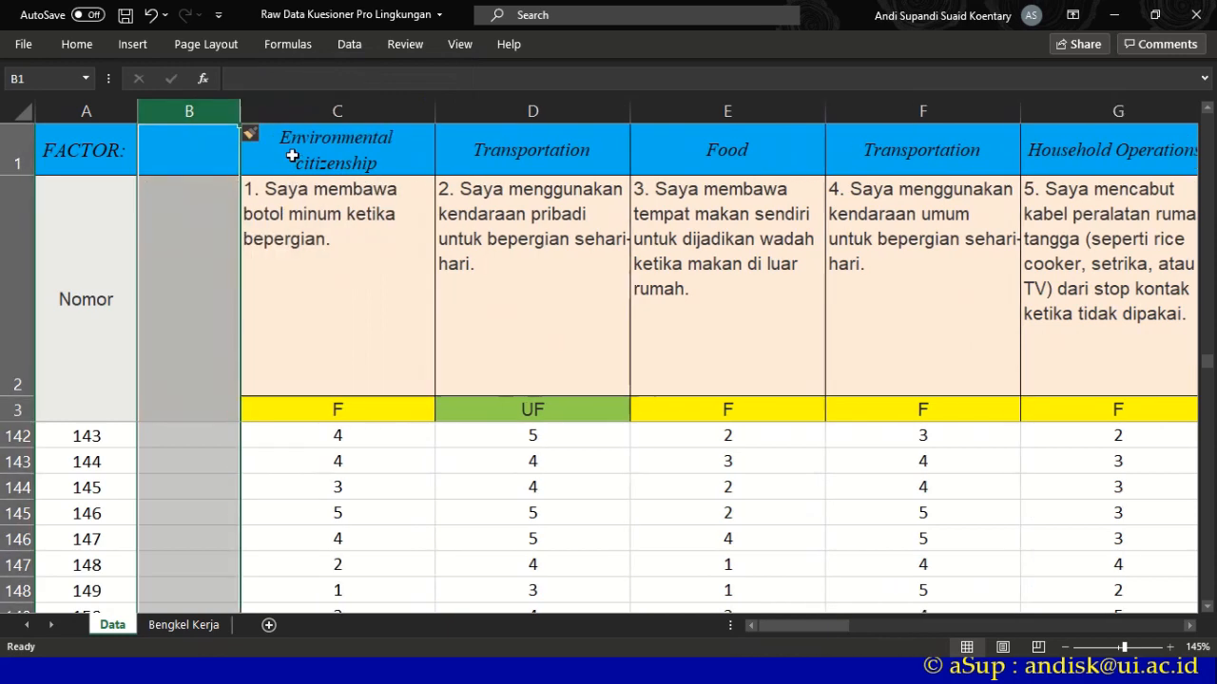
pyautogui.rightClick(273, 115)
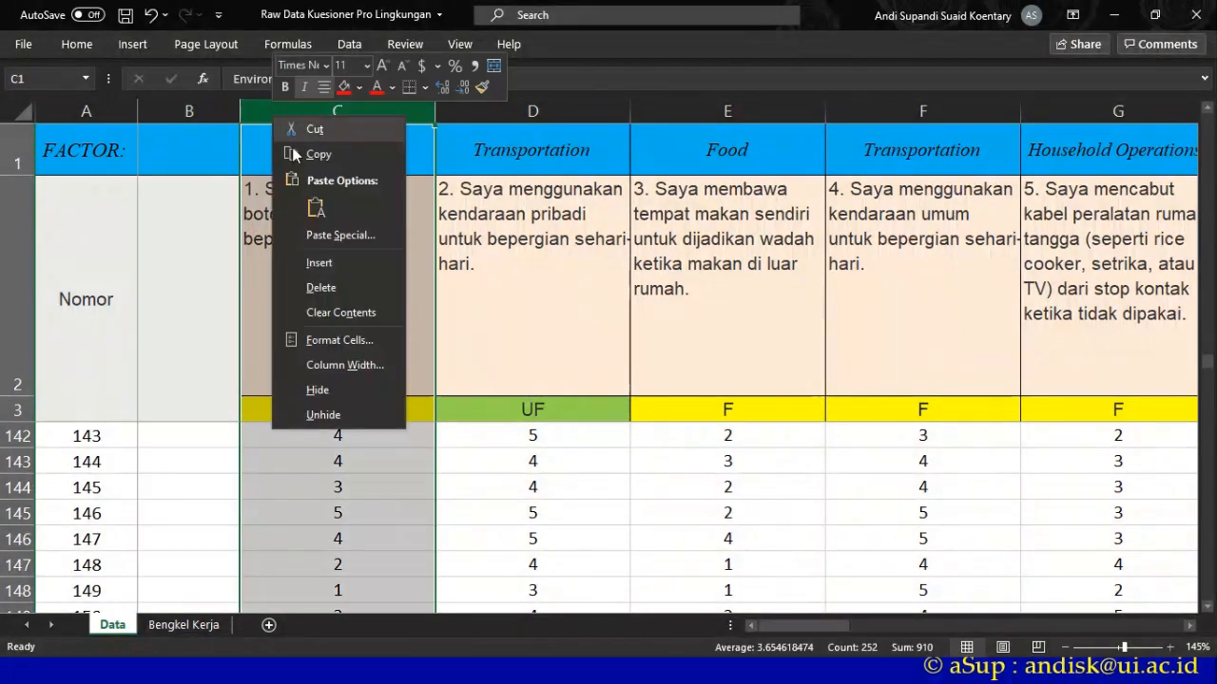
pyautogui.click(339, 262)
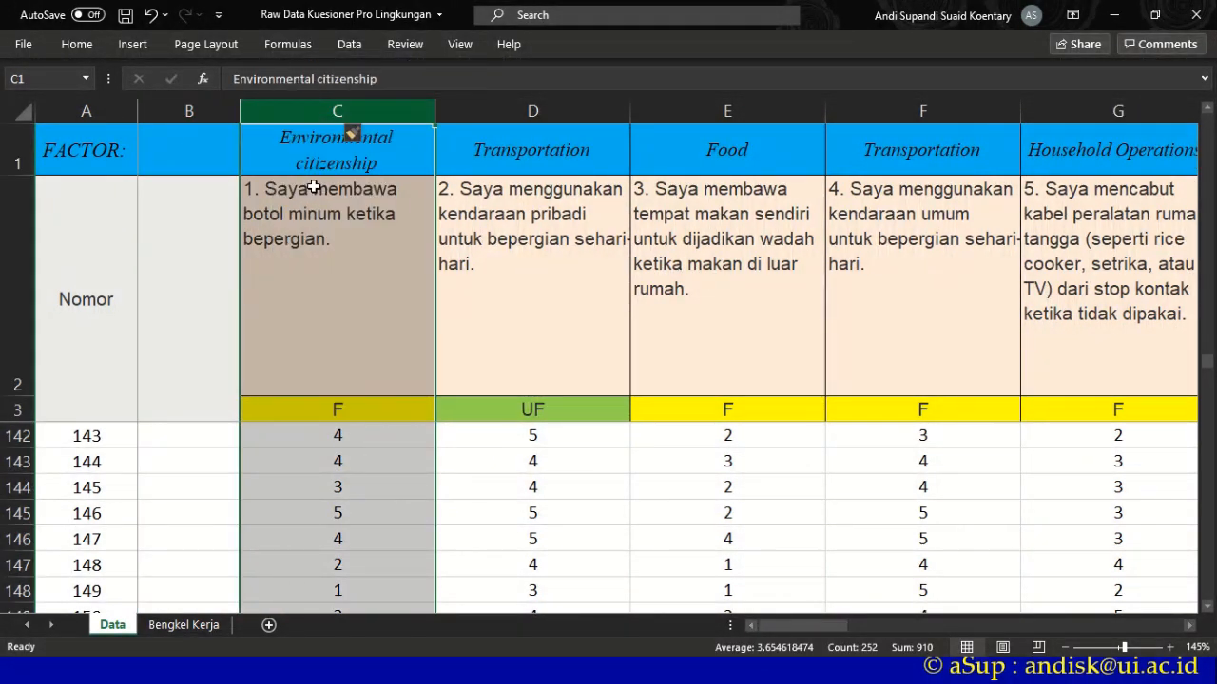
pyautogui.rightClick(311, 108)
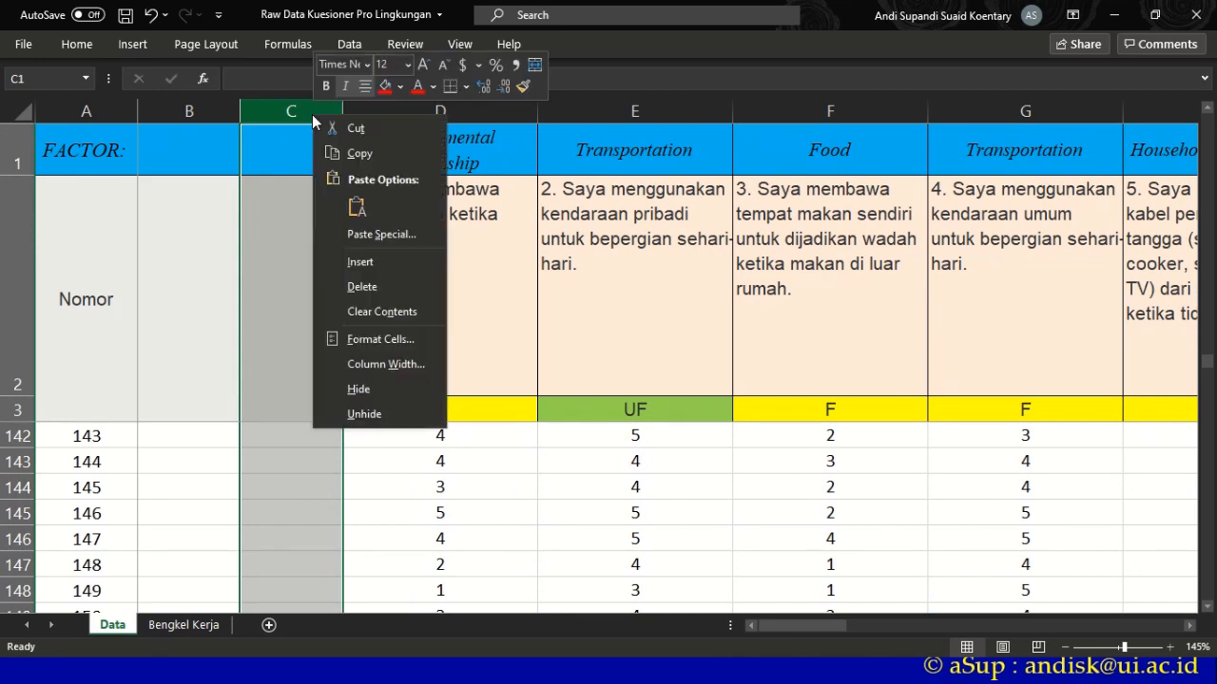
pyautogui.click(391, 262)
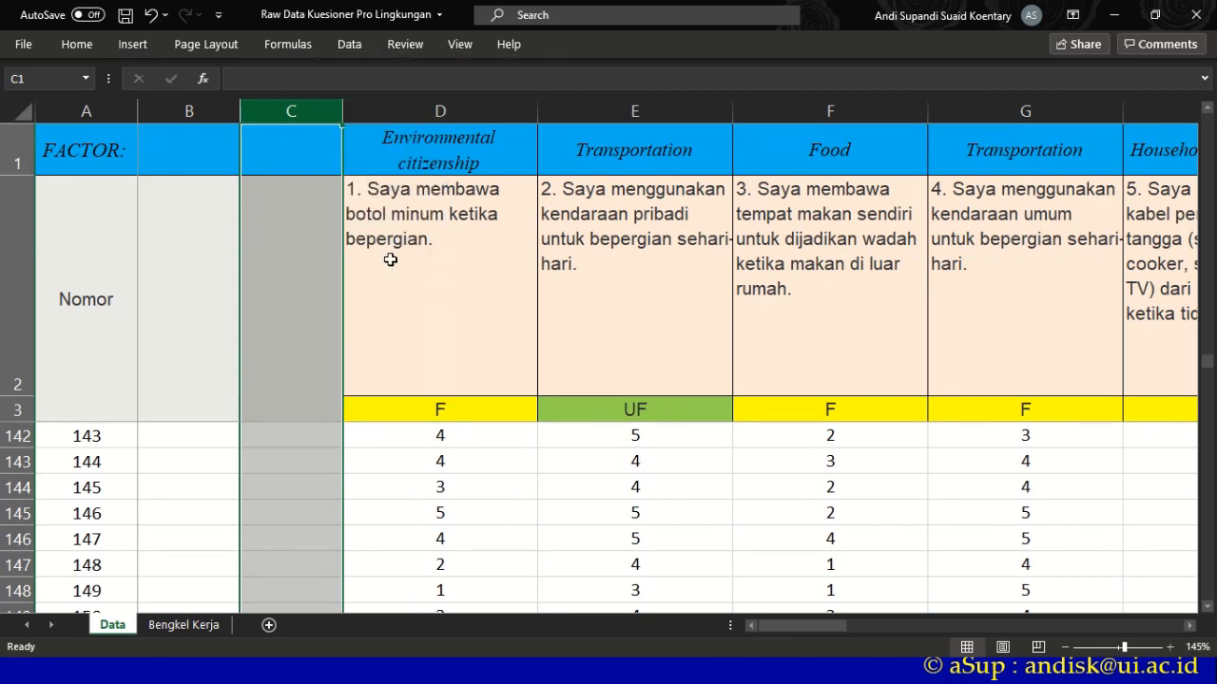
pyautogui.rightClick(390, 107)
pyautogui.click(463, 257)
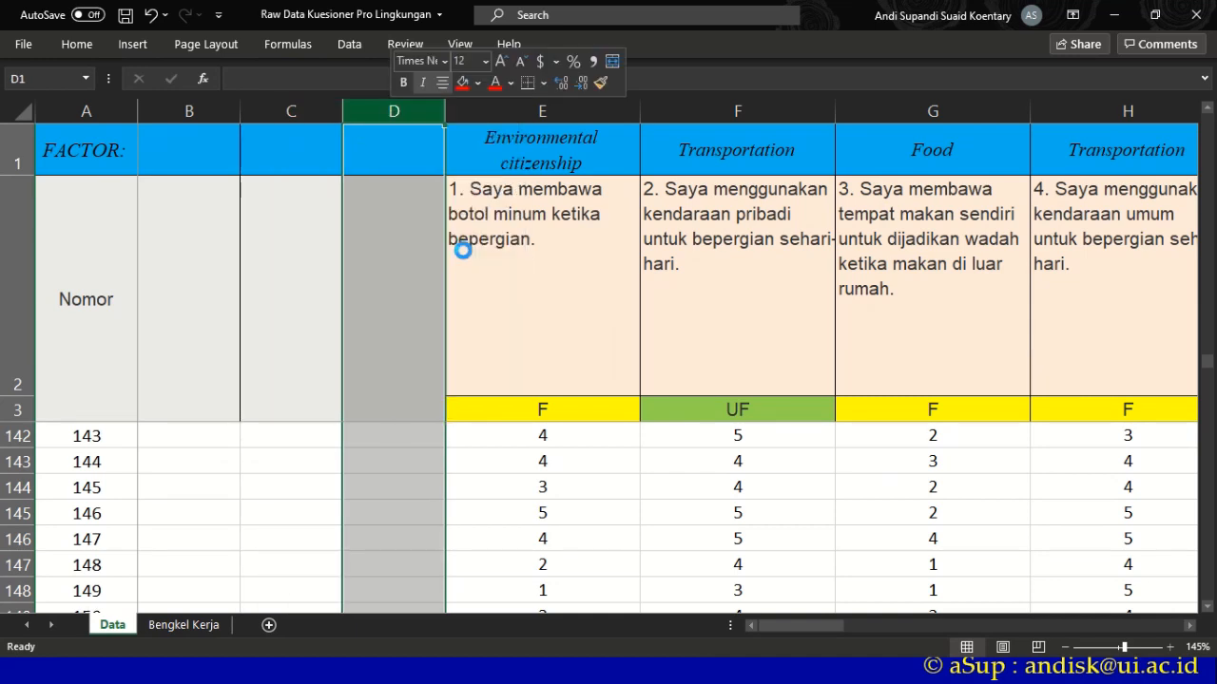
pyautogui.rightClick(462, 118)
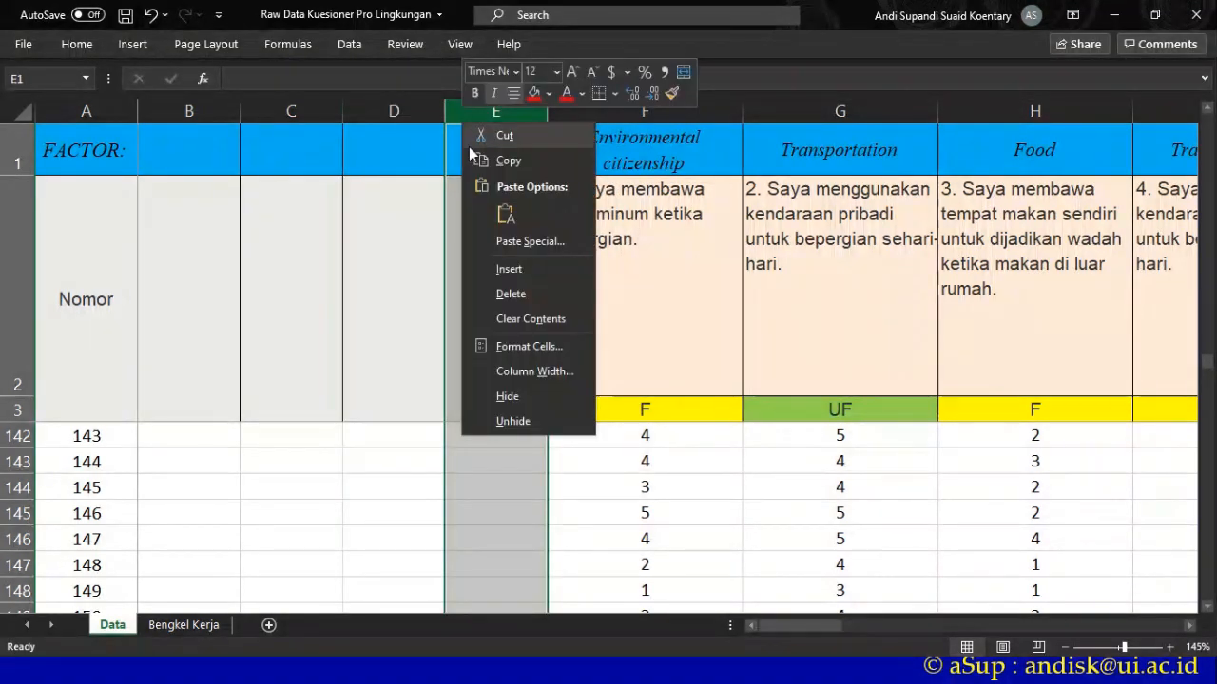
pyautogui.click(480, 270)
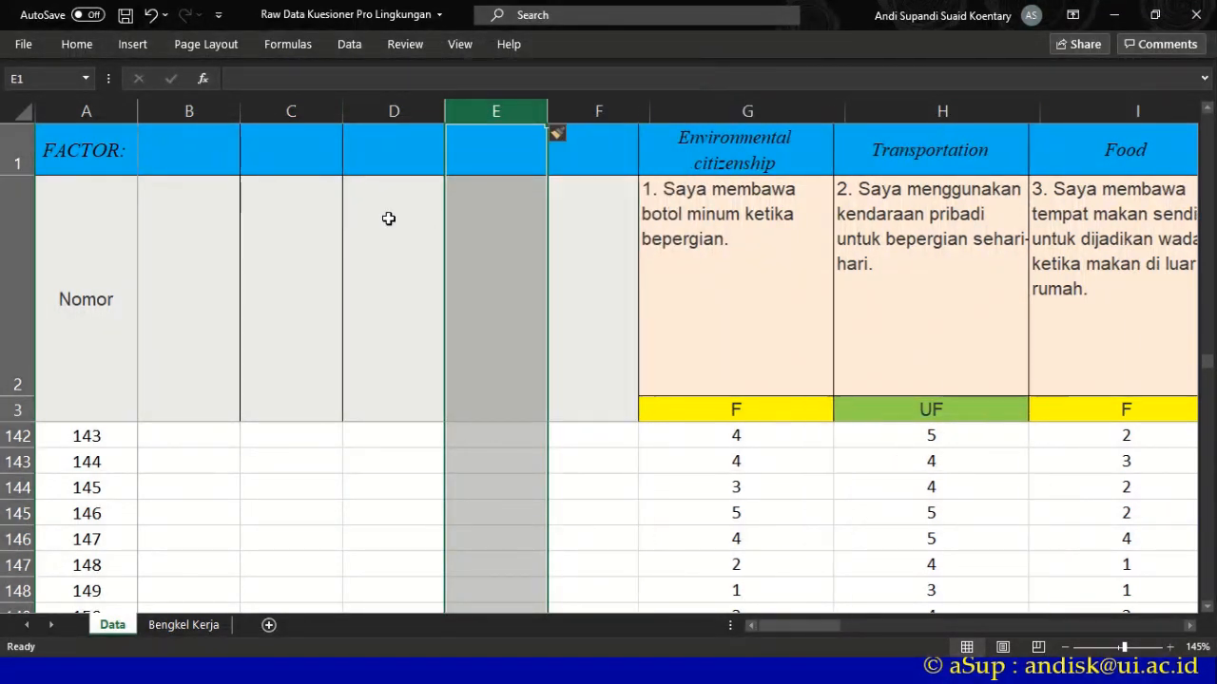
# - Copy the Environmental citizenship factor heading from above item 1 into cell B1
pyautogui.click(200, 149)
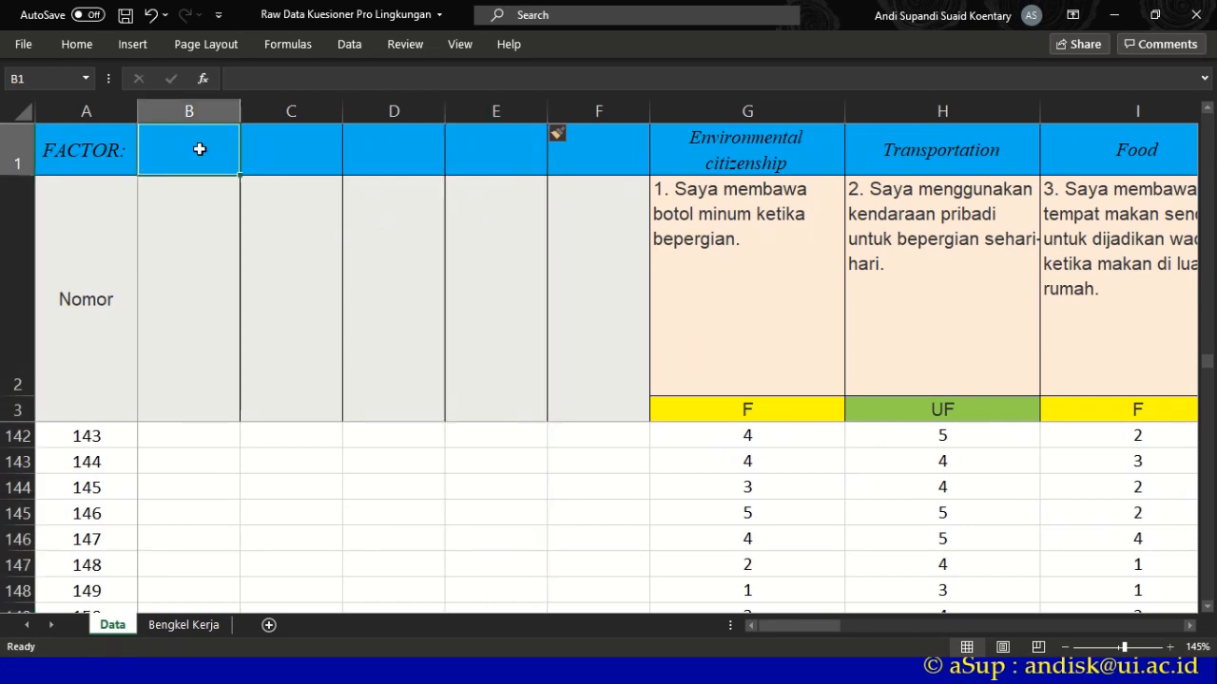
pyautogui.click(726, 137)
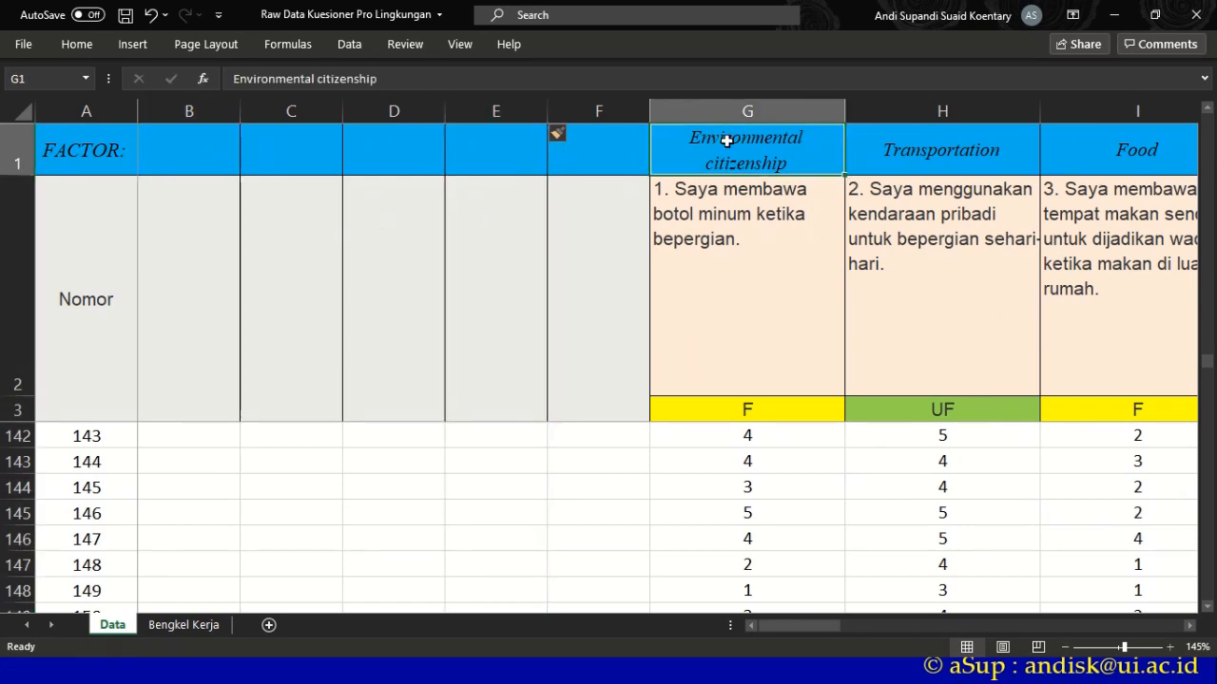
pyautogui.hotkey('ctrl', 'c')
pyautogui.click(218, 140)
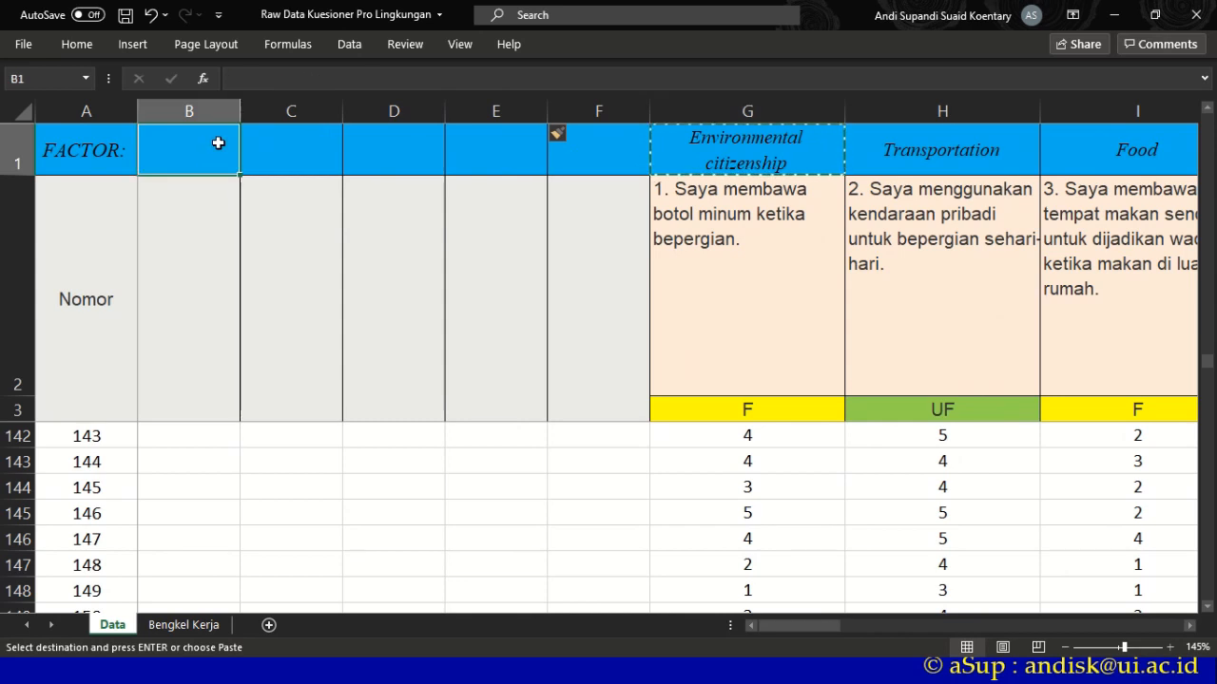
pyautogui.hotkey('ctrl', 'v')
pyautogui.click(282, 214)
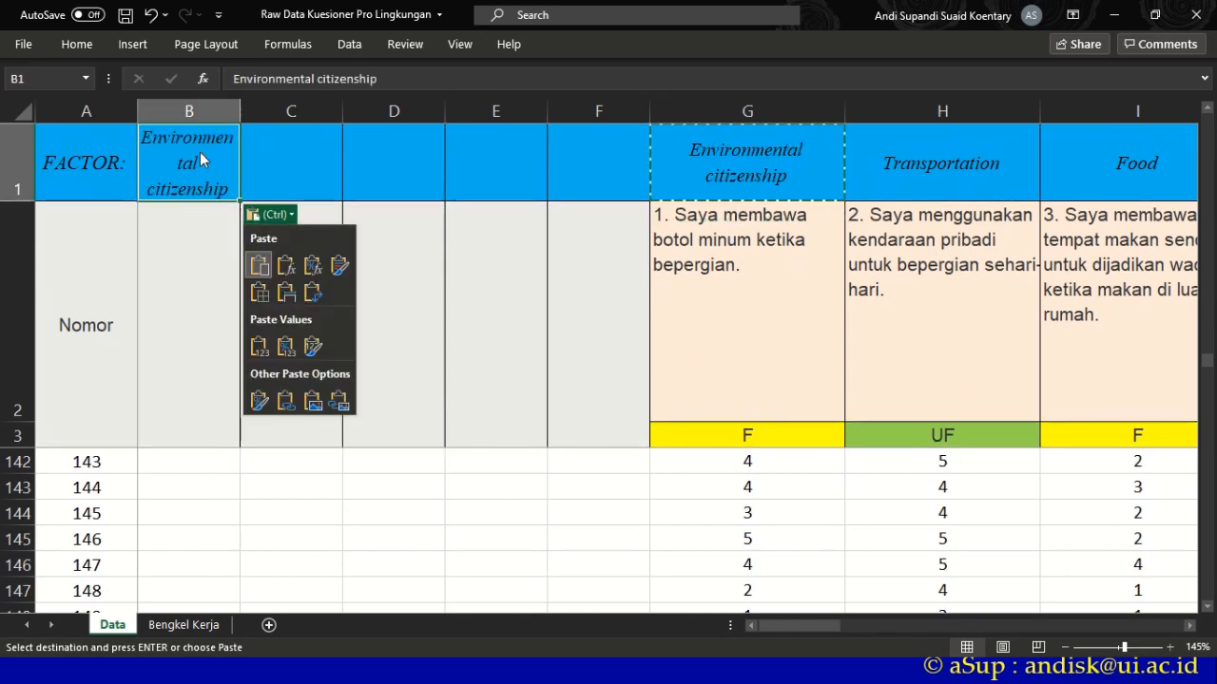
pyautogui.click(193, 151)
# - Format header cells B1:F1 with a dark blue fill and white font colour
pyautogui.moveTo(213, 152); pyautogui.dragTo(562, 157)
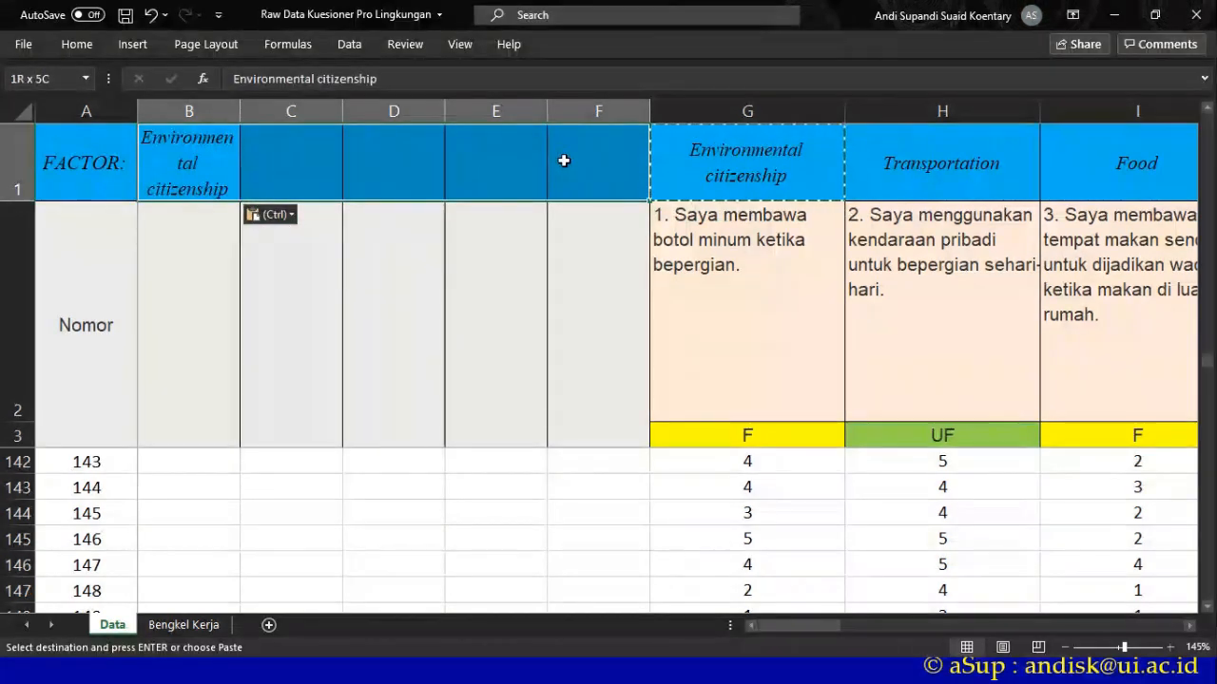
pyautogui.click(79, 45)
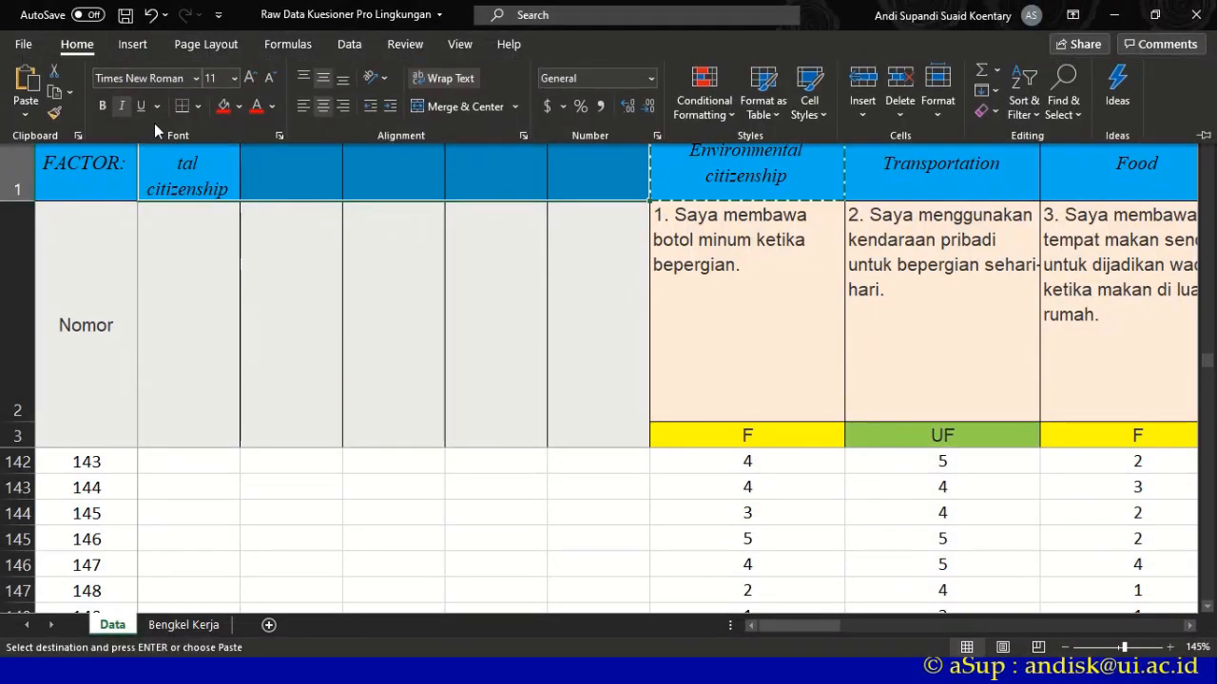
pyautogui.click(240, 106)
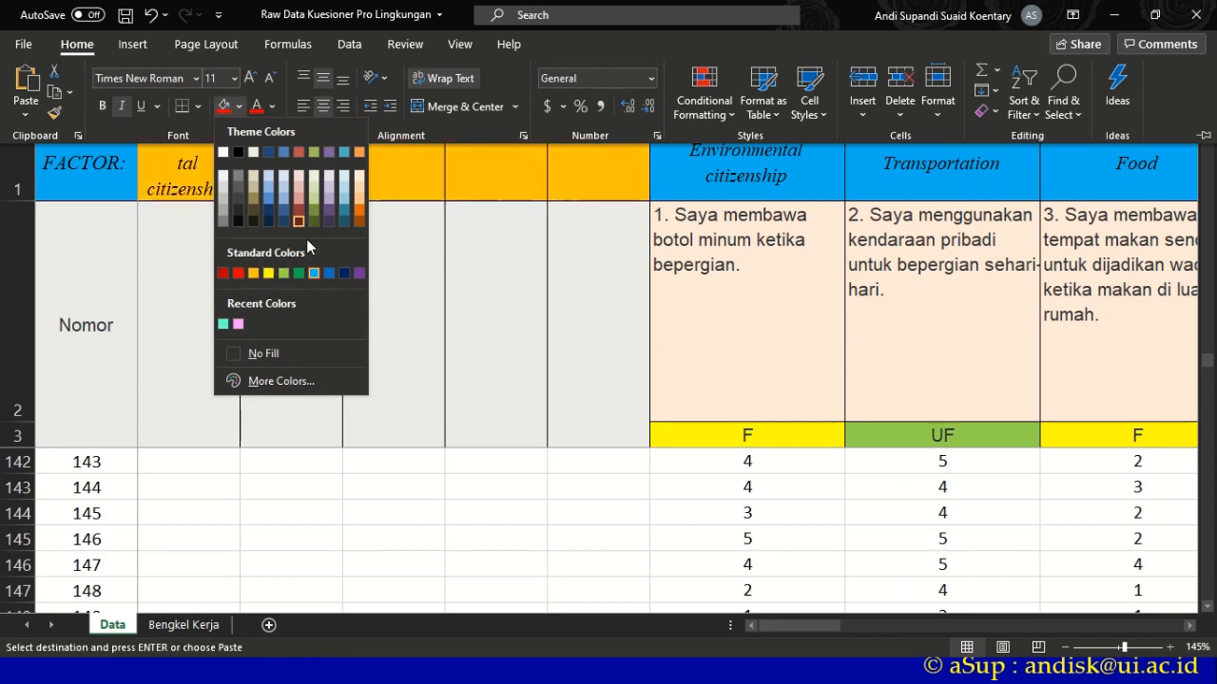
pyautogui.click(344, 274)
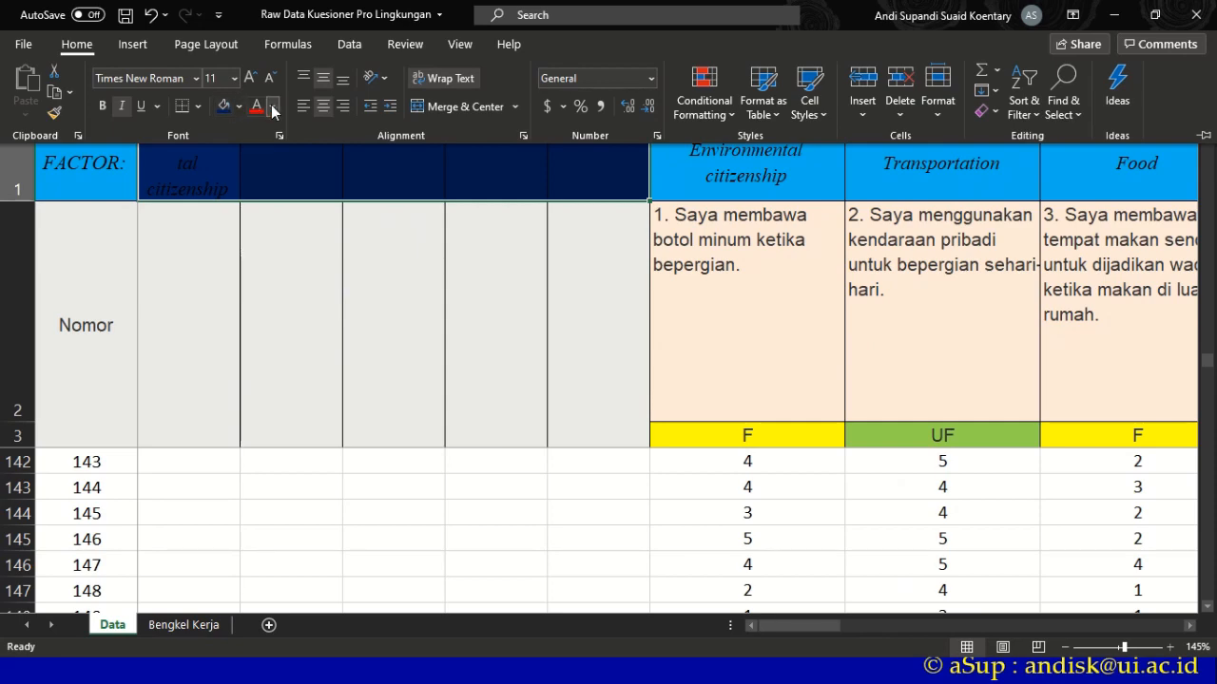
pyautogui.click(273, 112)
pyautogui.click(255, 183)
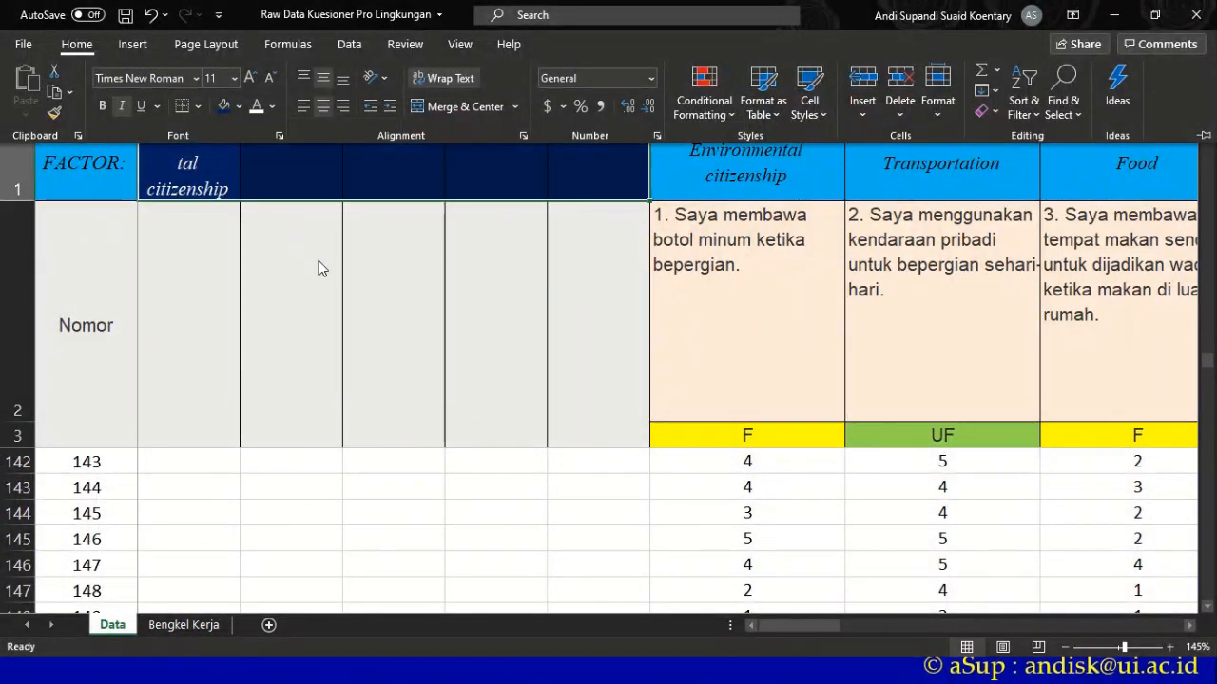
pyautogui.click(529, 217)
# - Copy the Transportation heading from above item 2 into cell C1 and the Food heading from above item 3 into D1
pyautogui.click(919, 156)
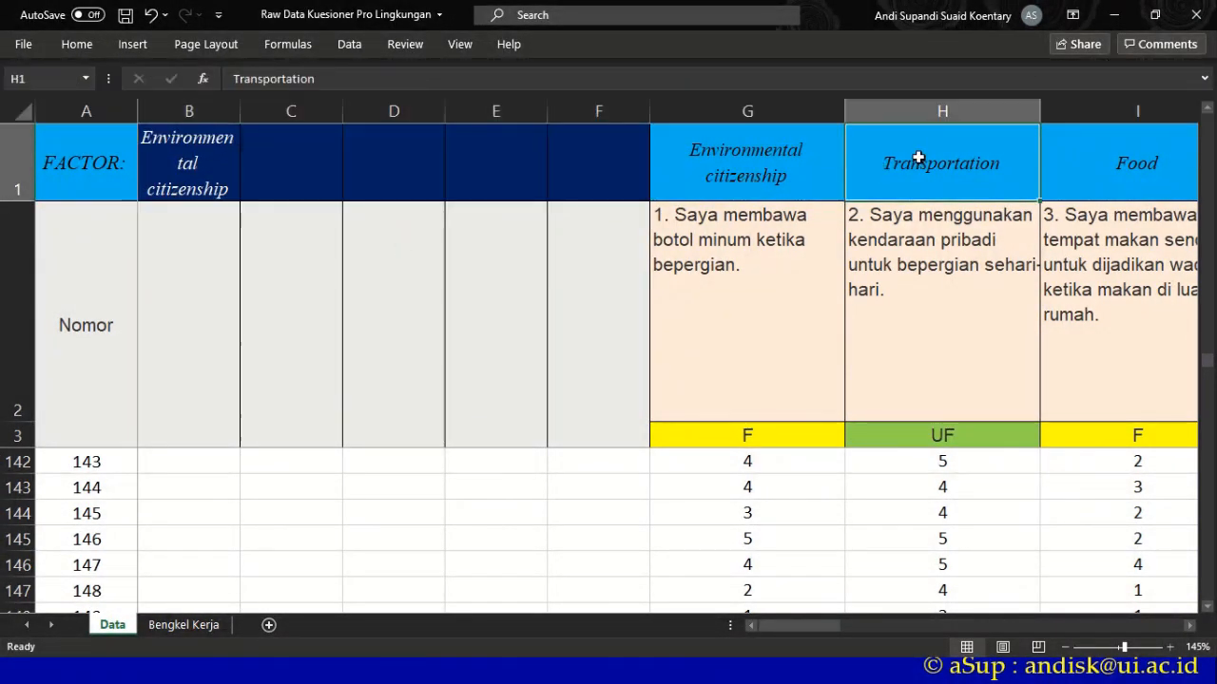
pyautogui.hotkey('ctrl', 'c')
pyautogui.click(289, 175)
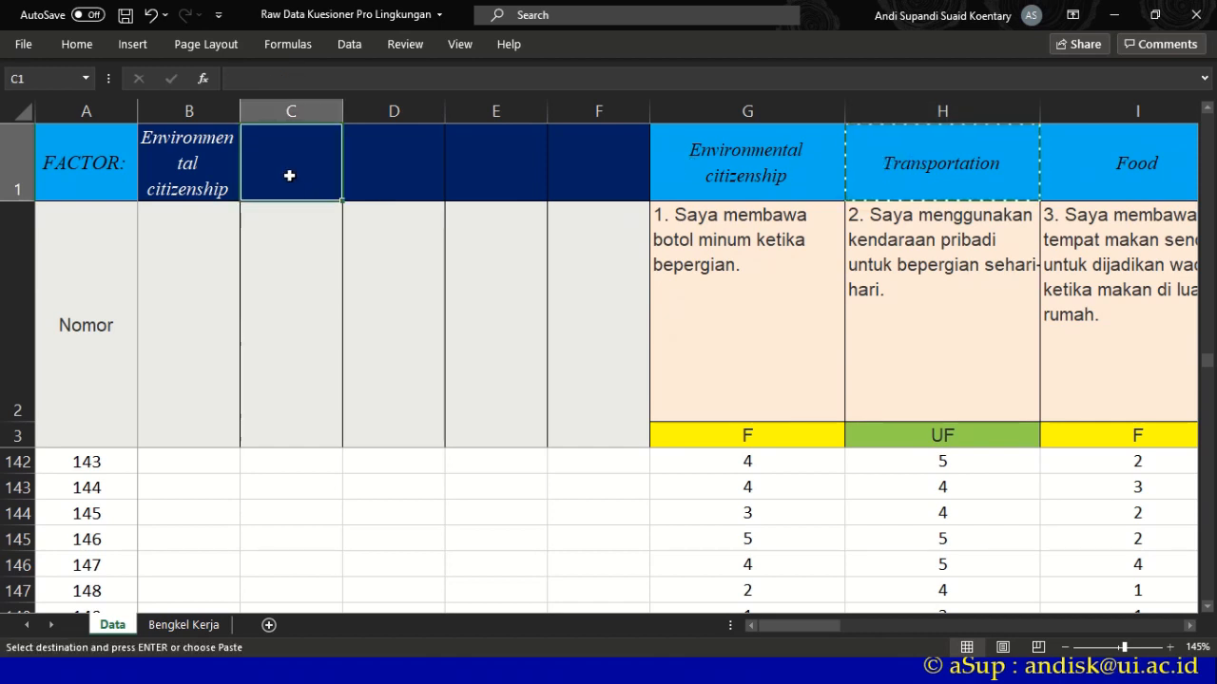
pyautogui.hotkey('ctrl', 'v')
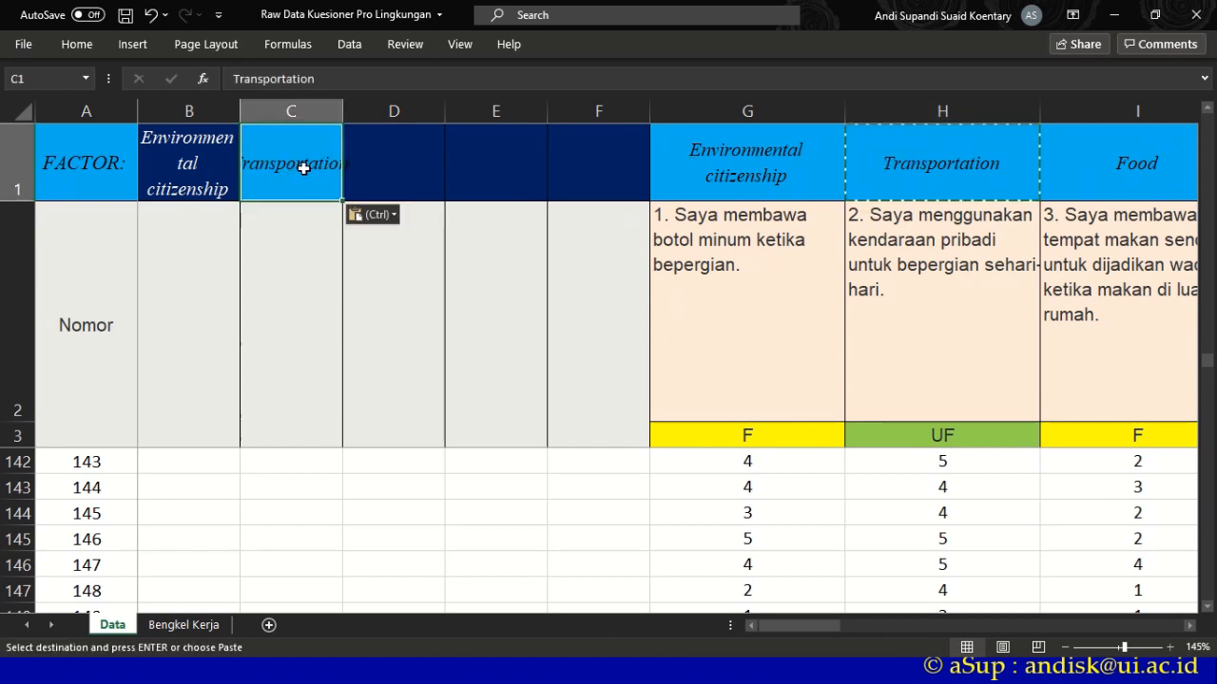
pyautogui.click(1124, 153)
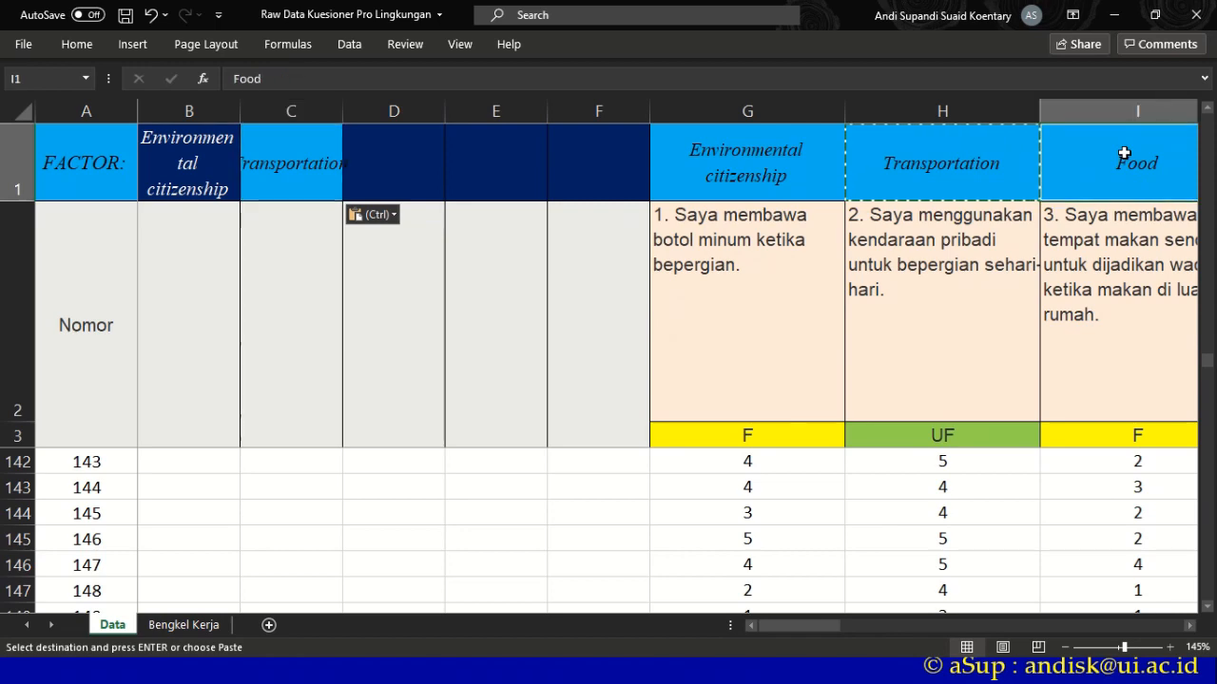
pyautogui.hotkey('ctrl', 'c')
pyautogui.click(386, 171)
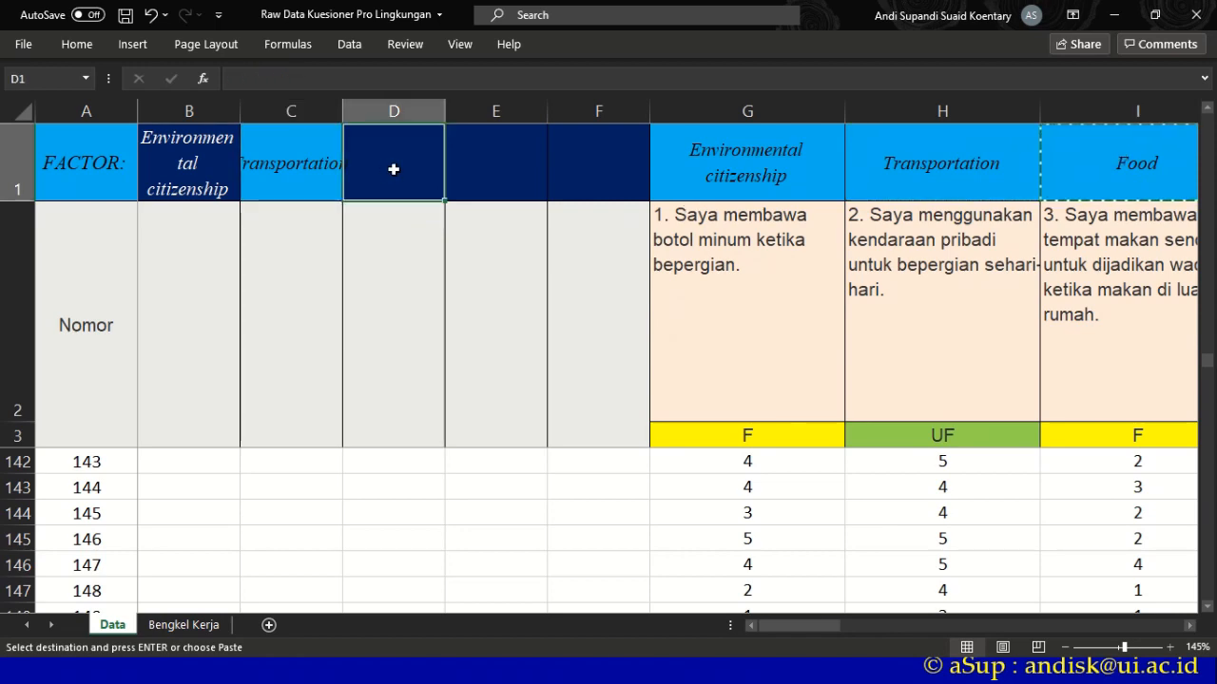
pyautogui.hotkey('ctrl', 'v')
# - Copy the Household Operations factor heading from above item 5 into cell E1
pyautogui.moveTo(793, 629); pyautogui.dragTo(832, 625)
pyautogui.click(1086, 147)
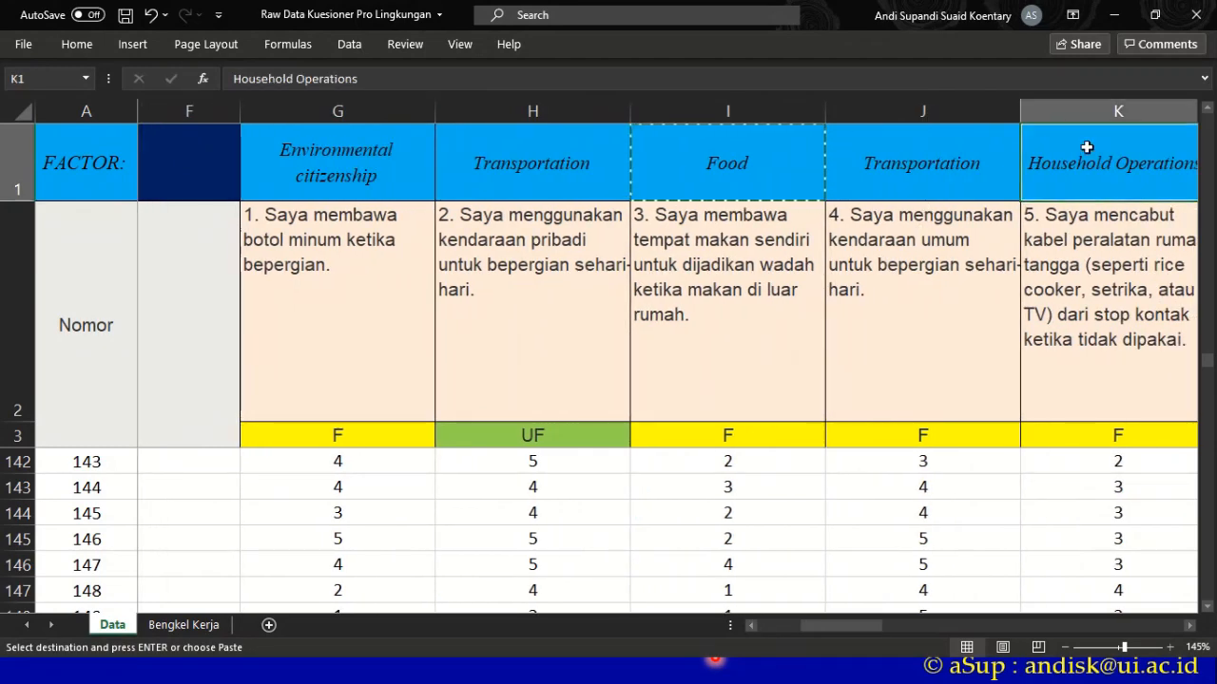
pyautogui.hotkey('ctrl', 'c')
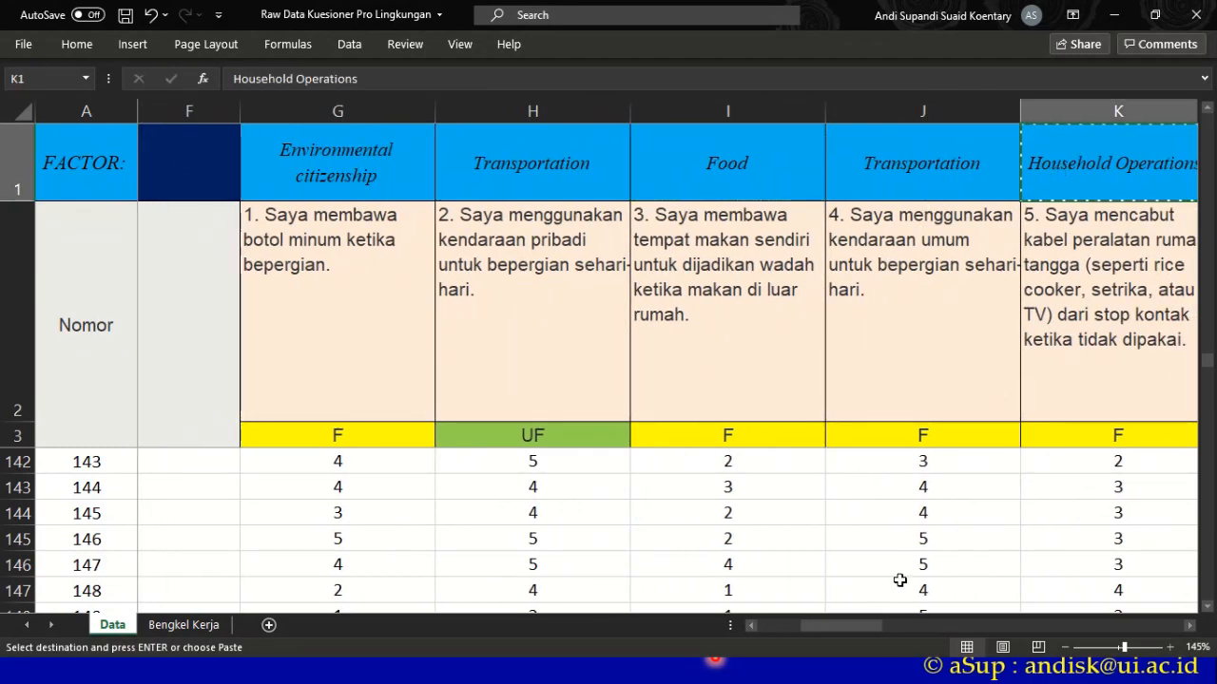
pyautogui.moveTo(858, 625); pyautogui.dragTo(808, 625)
pyautogui.click(497, 179)
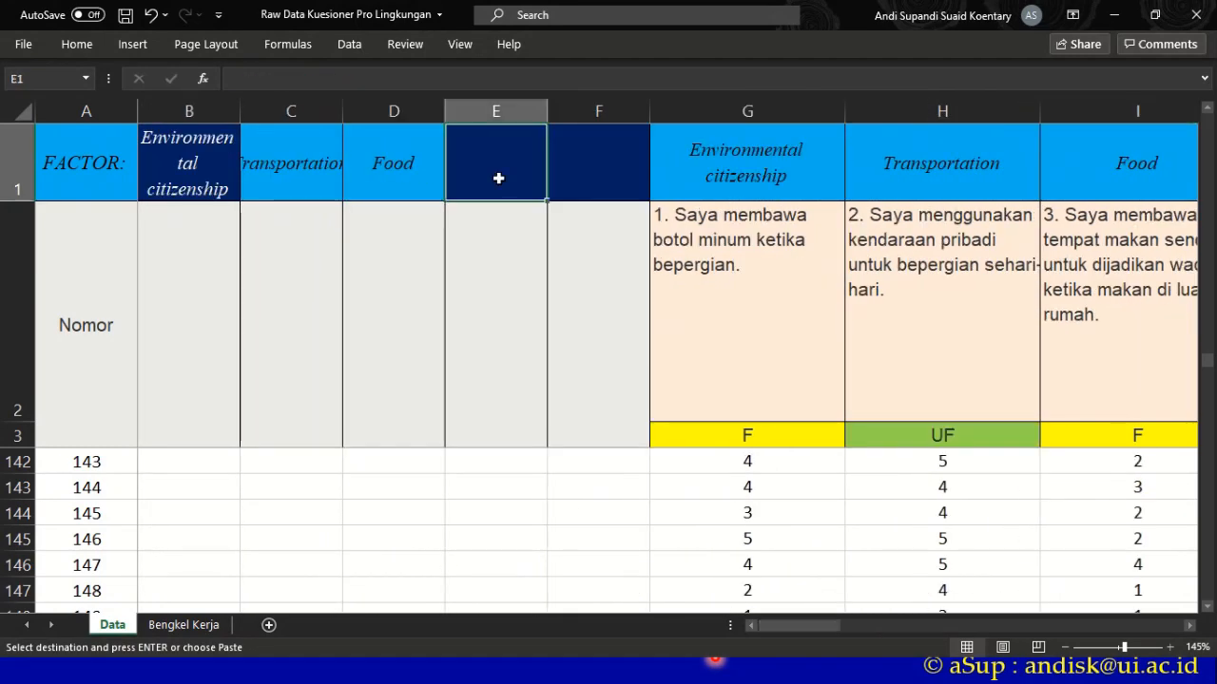
pyautogui.hotkey('ctrl', 'v')
# - Enter the variable heading Pro Lingkungan in cell F1
pyautogui.click(591, 164)
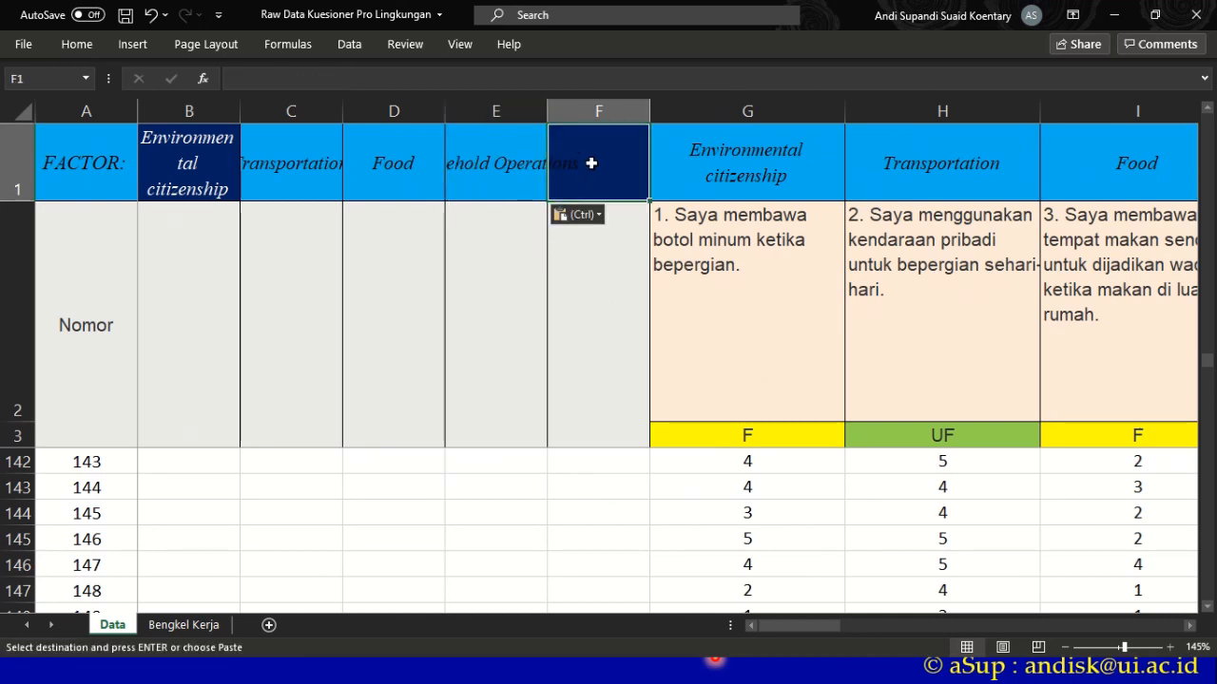
pyautogui.write('Pro')
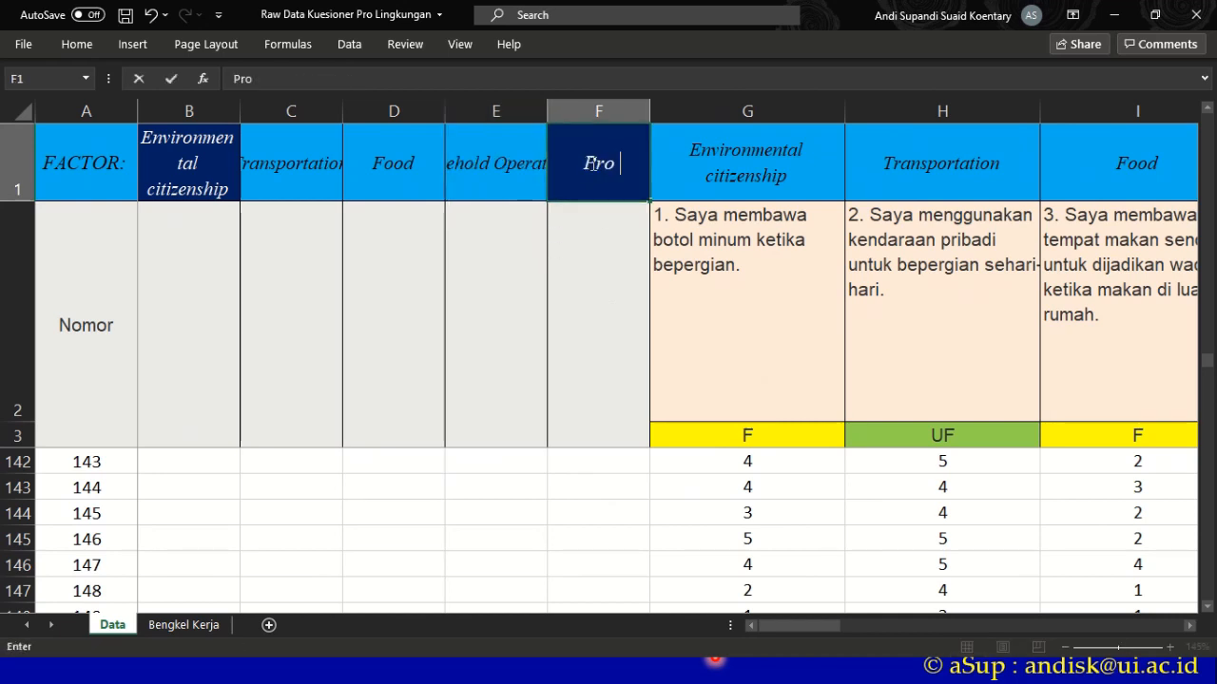
pyautogui.write(' Lingku')
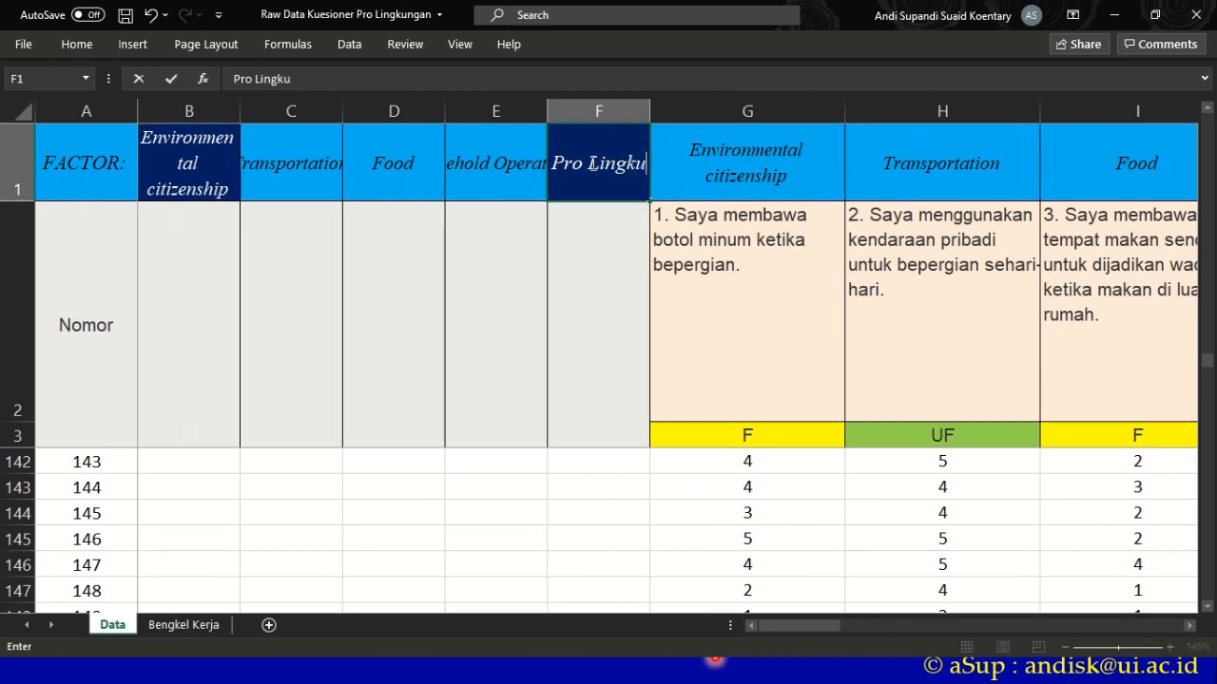
pyautogui.write('ngan')
pyautogui.press('Return')
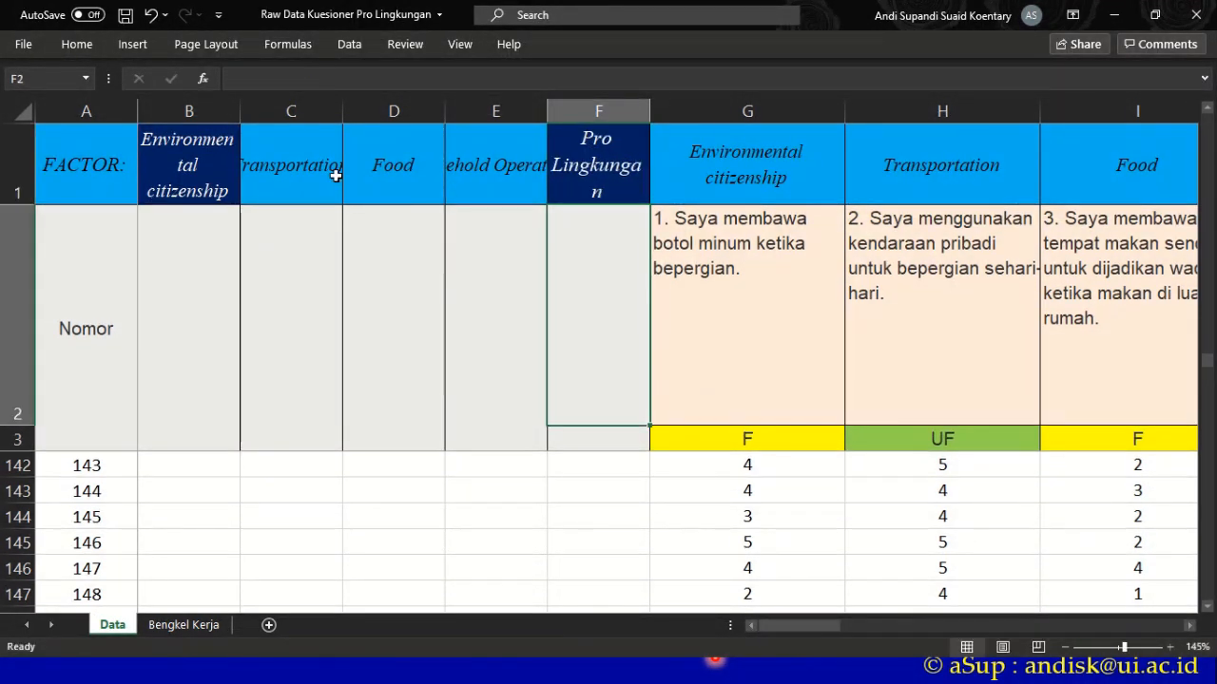
# - Apply the dark blue fill and white font colour to the pasted headings in C1:E1
pyautogui.moveTo(313, 167); pyautogui.dragTo(499, 171)
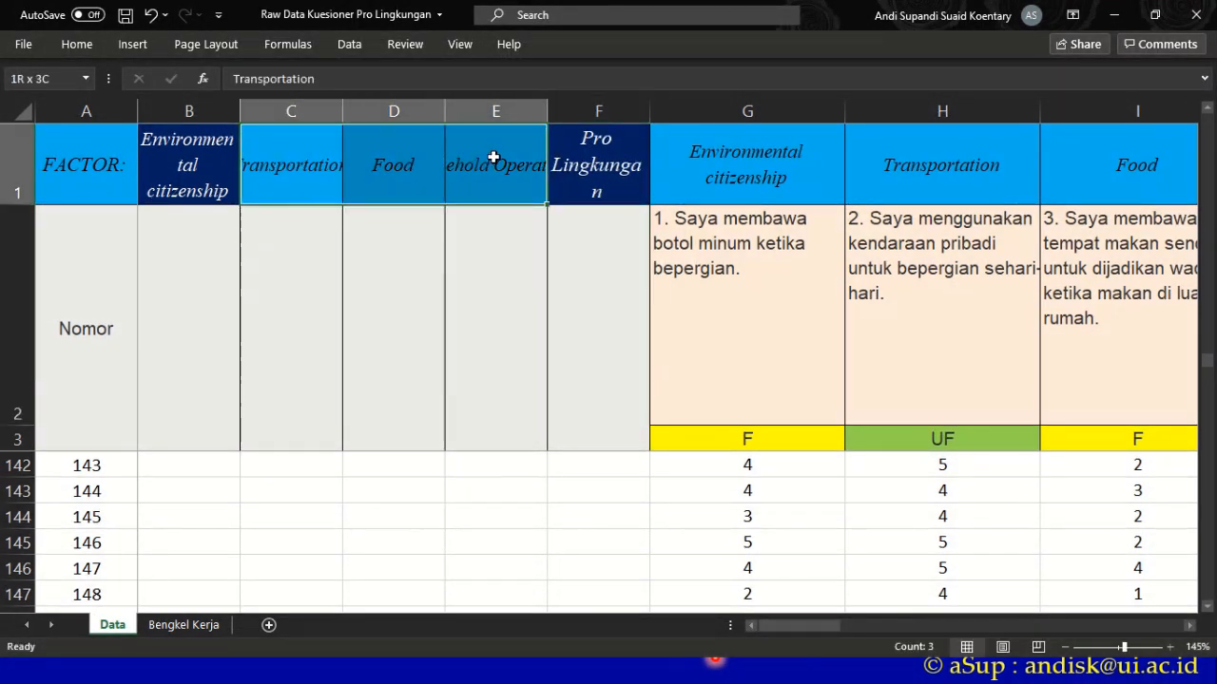
pyautogui.click(79, 45)
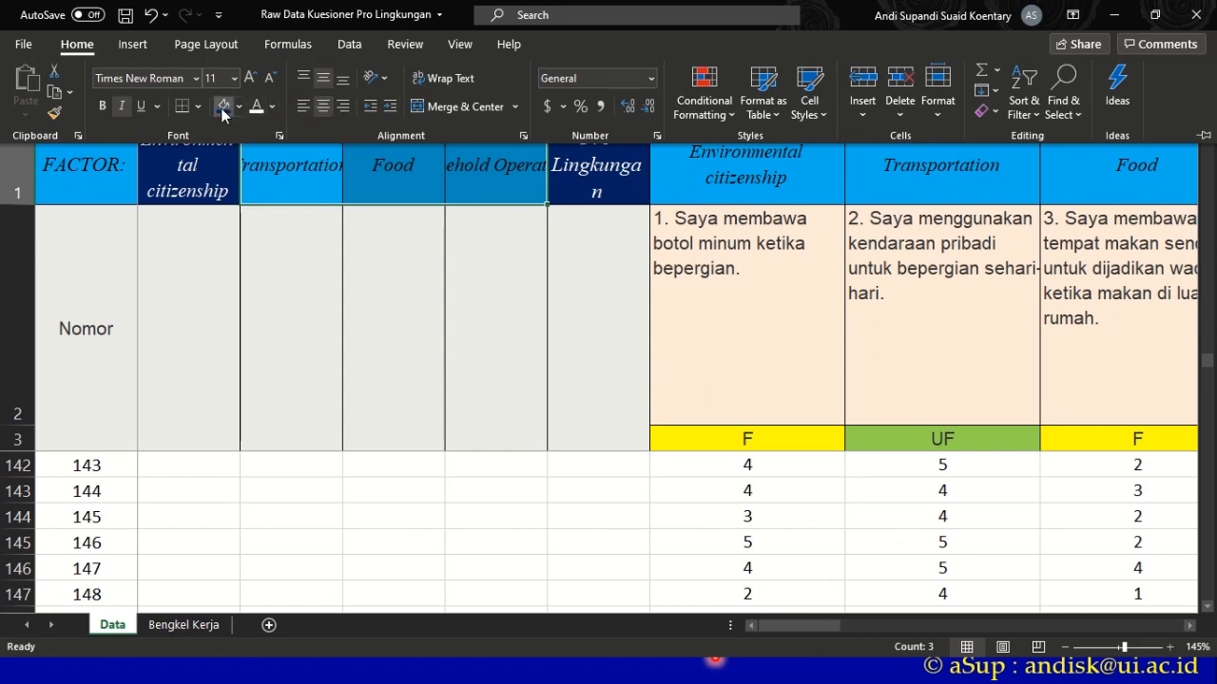
pyautogui.click(223, 105)
pyautogui.click(256, 106)
pyautogui.click(396, 246)
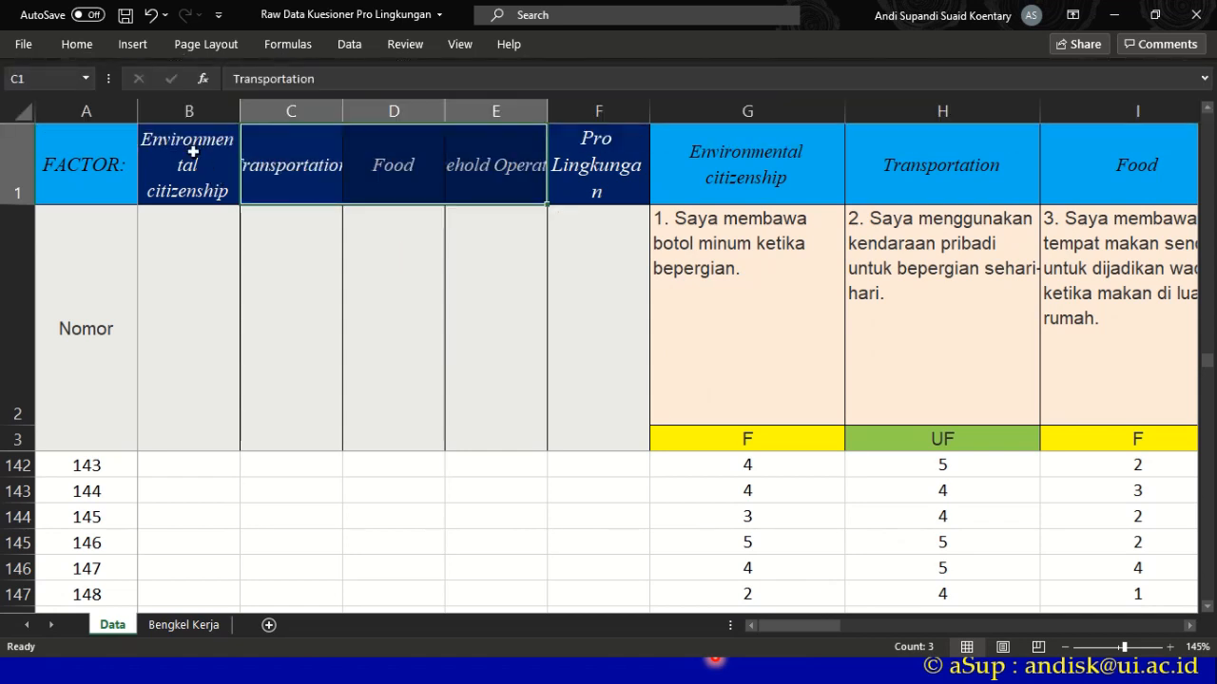
# - Select the five score column headings in B1:F1
pyautogui.moveTo(188, 153); pyautogui.dragTo(599, 162)
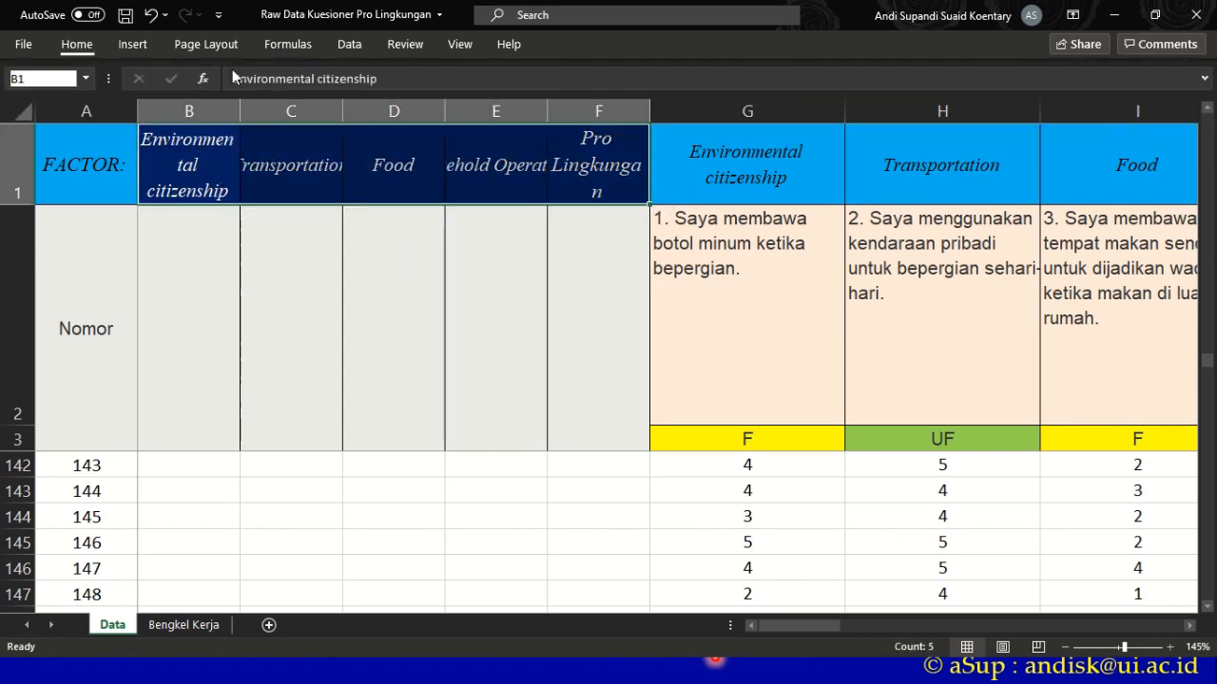
# - Apply text wrapping to the factor headers in B1:F1, from Environmental citizenship to Pro Lingkungan
pyautogui.click(77, 45)
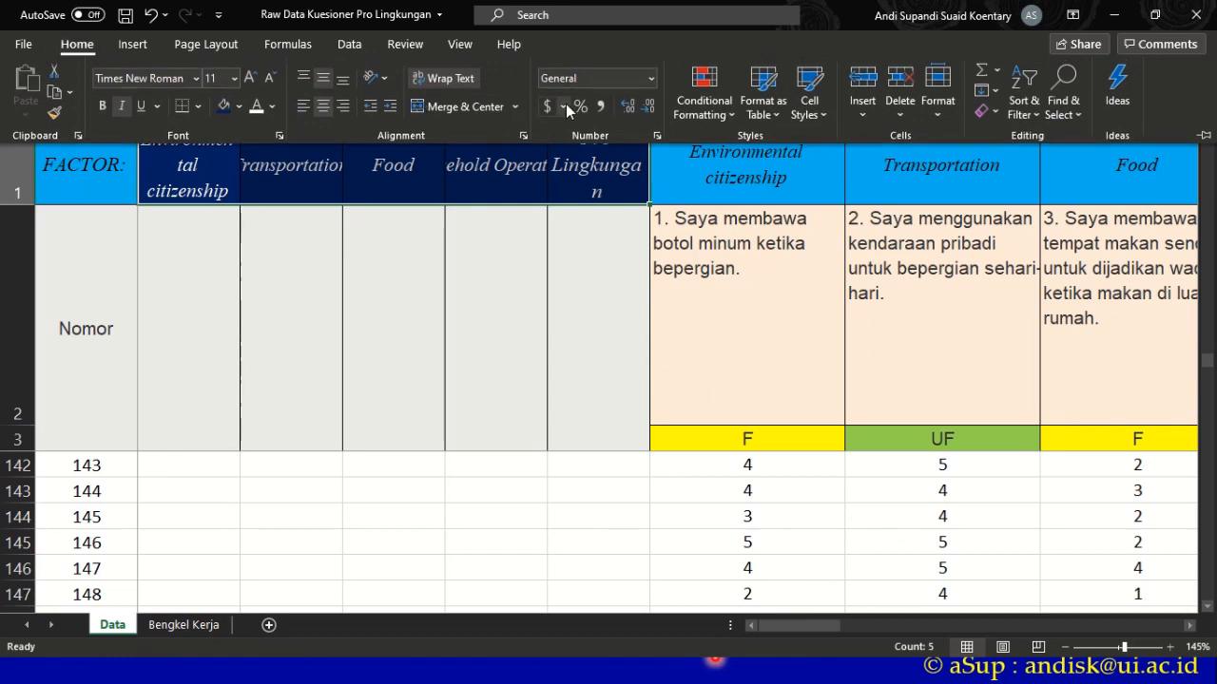
pyautogui.click(452, 82)
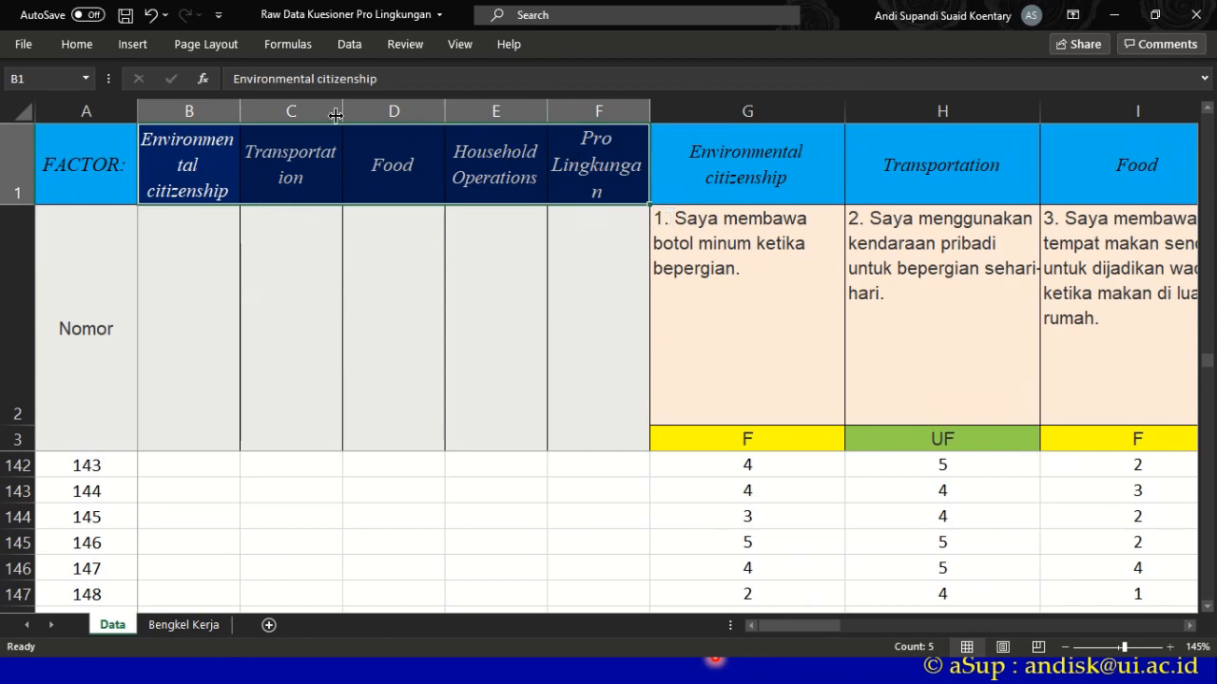
pyautogui.click(554, 266)
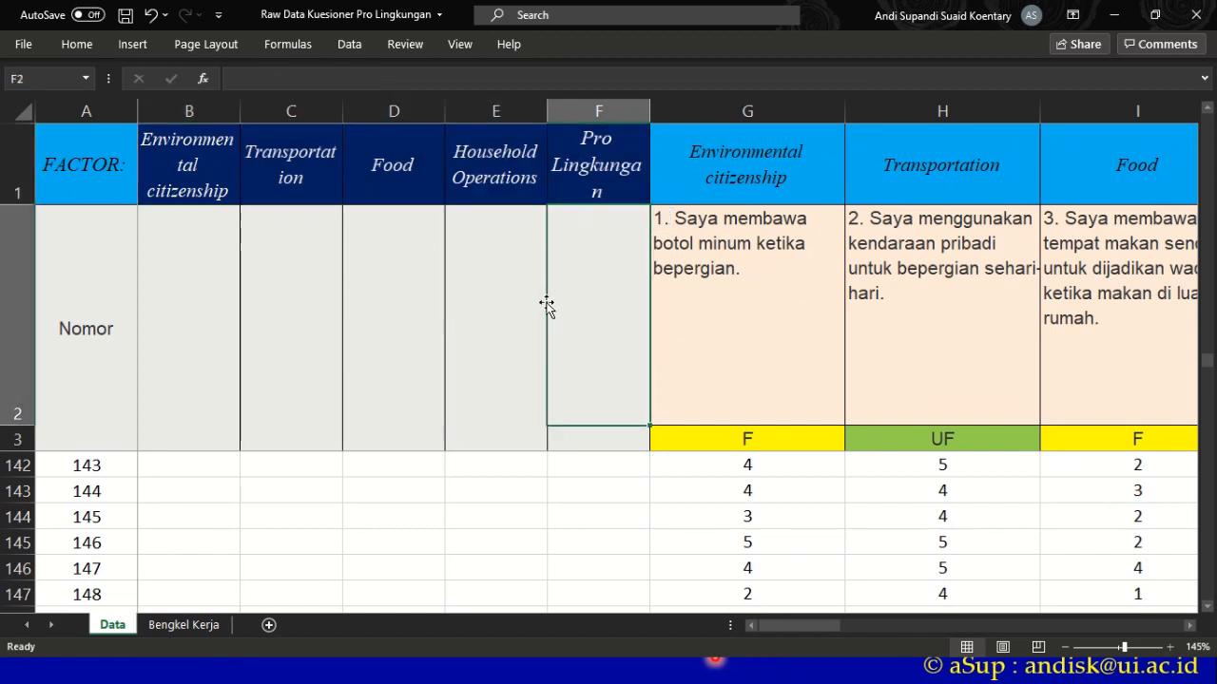
# - Switch to the presentation to review the slide on scoring for Factor and/or Variable, and return to the raw data workbook
pyautogui.scroll(15, 444, 391)
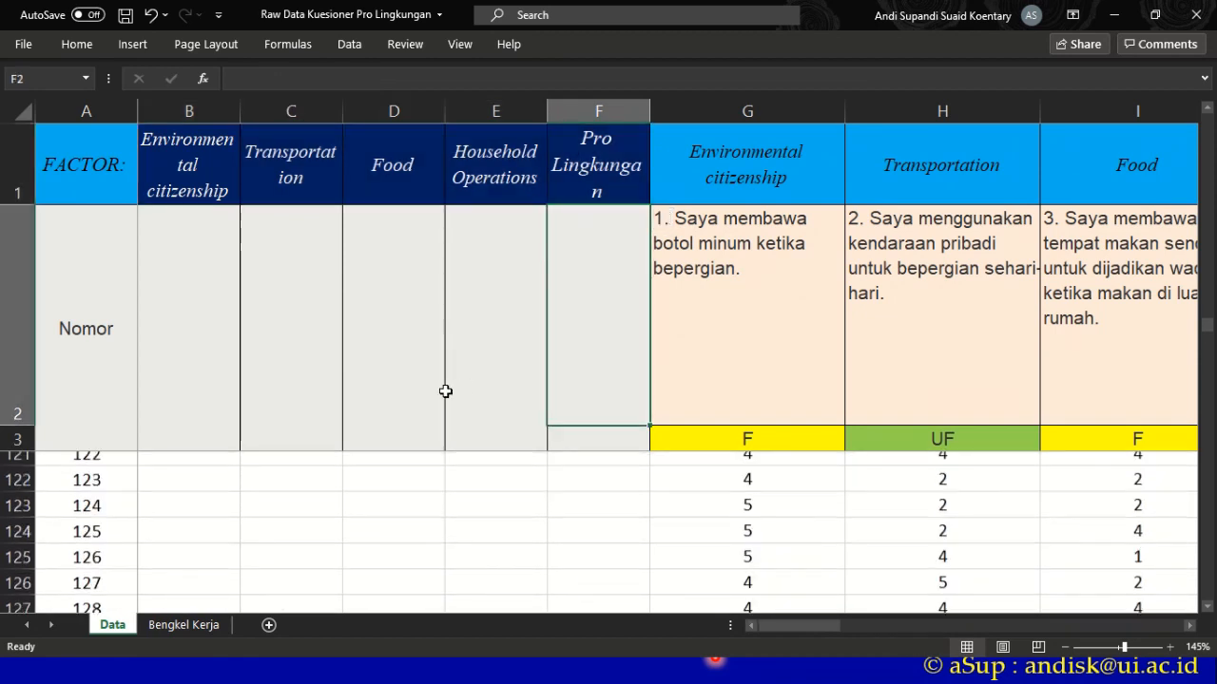
pyautogui.scroll(1, 445, 390)
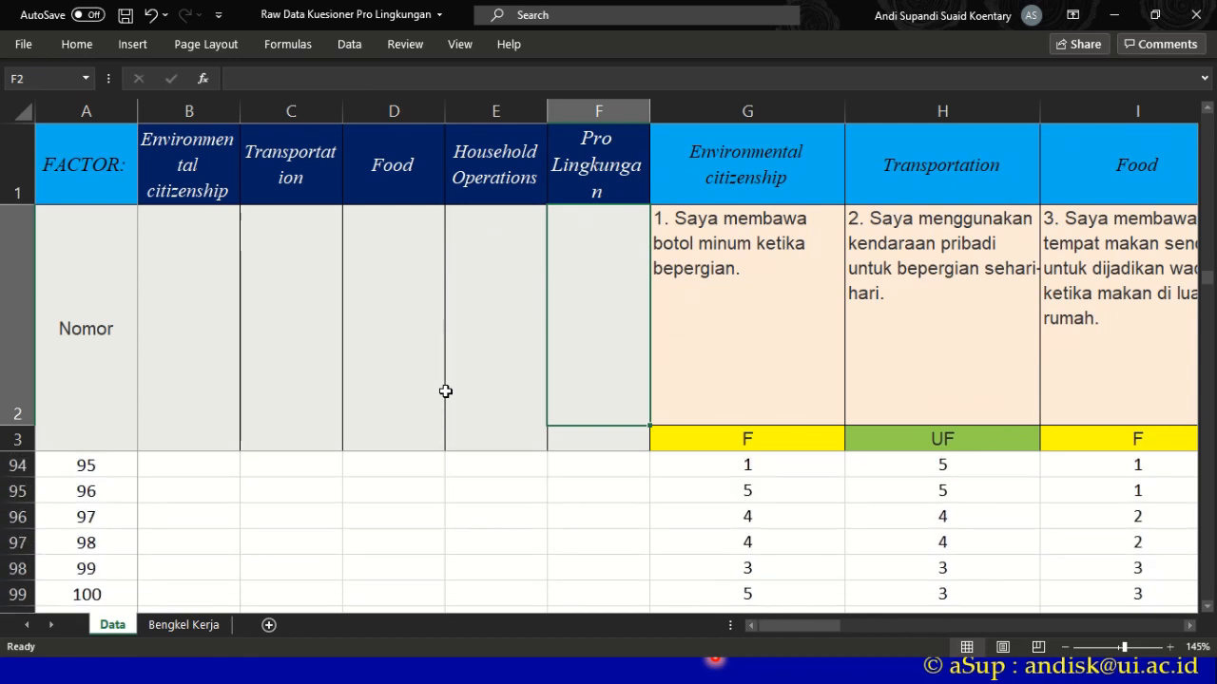
pyautogui.scroll(3, 445, 391)
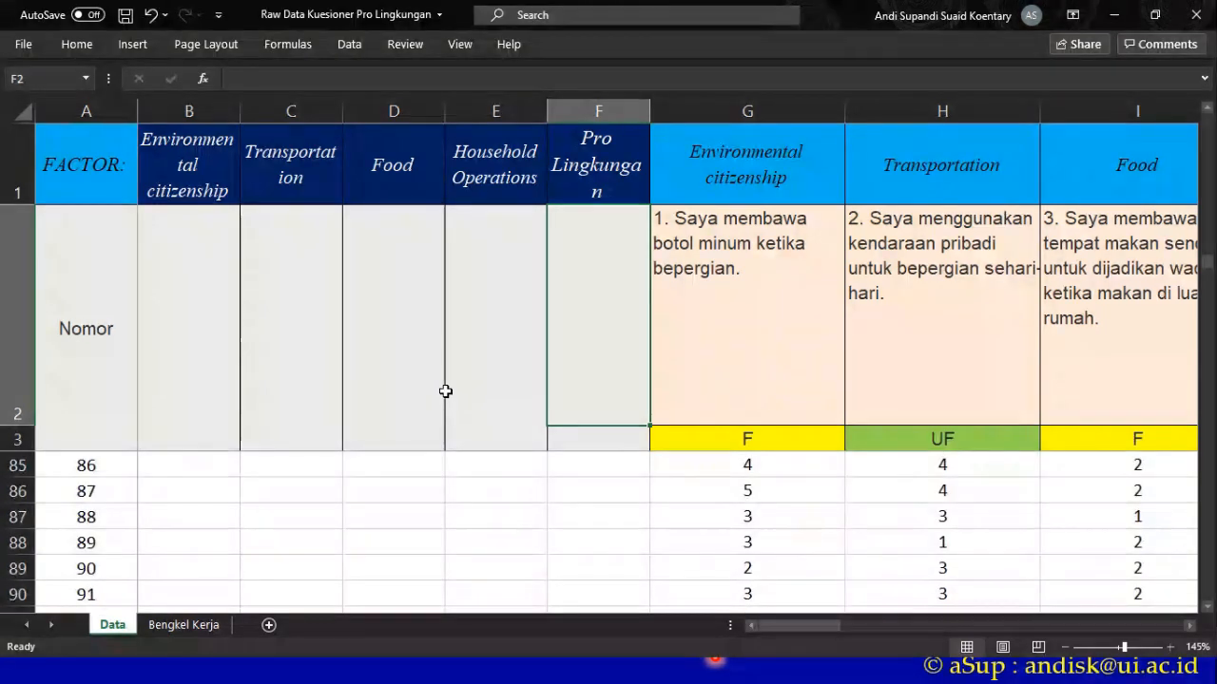
pyautogui.hotkey('alt', 'Tab')
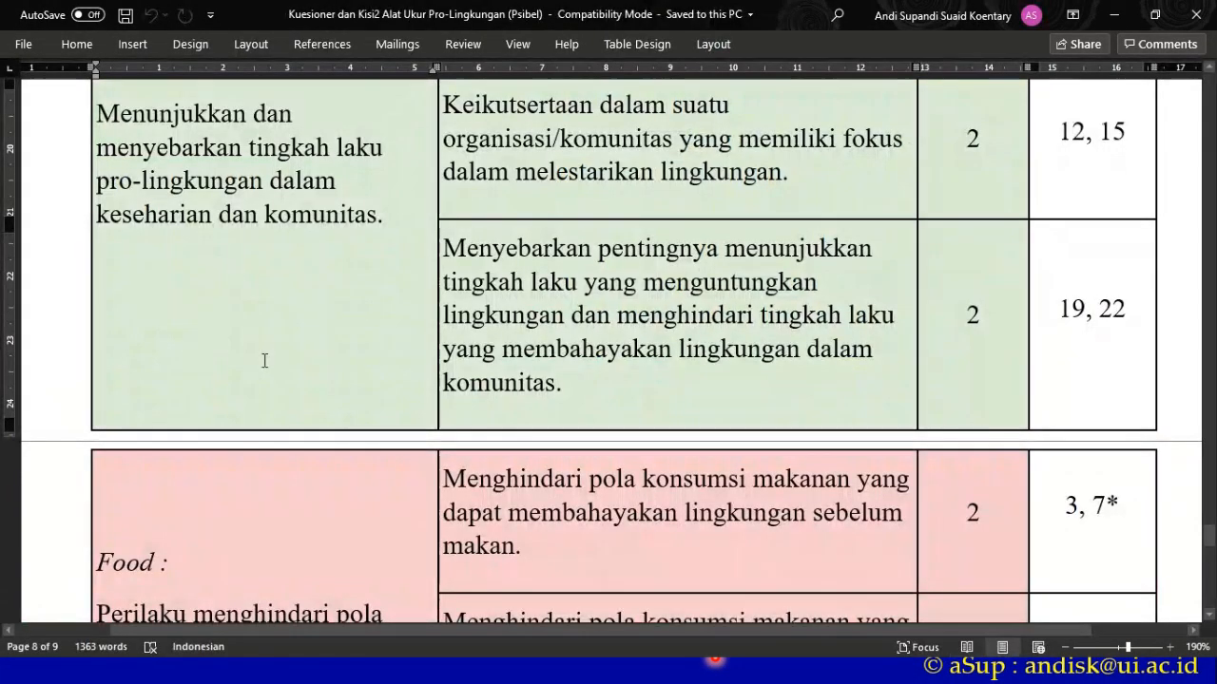
pyautogui.hotkey('alt', 'Tab')
pyautogui.hotkey('alt', 'Tab')
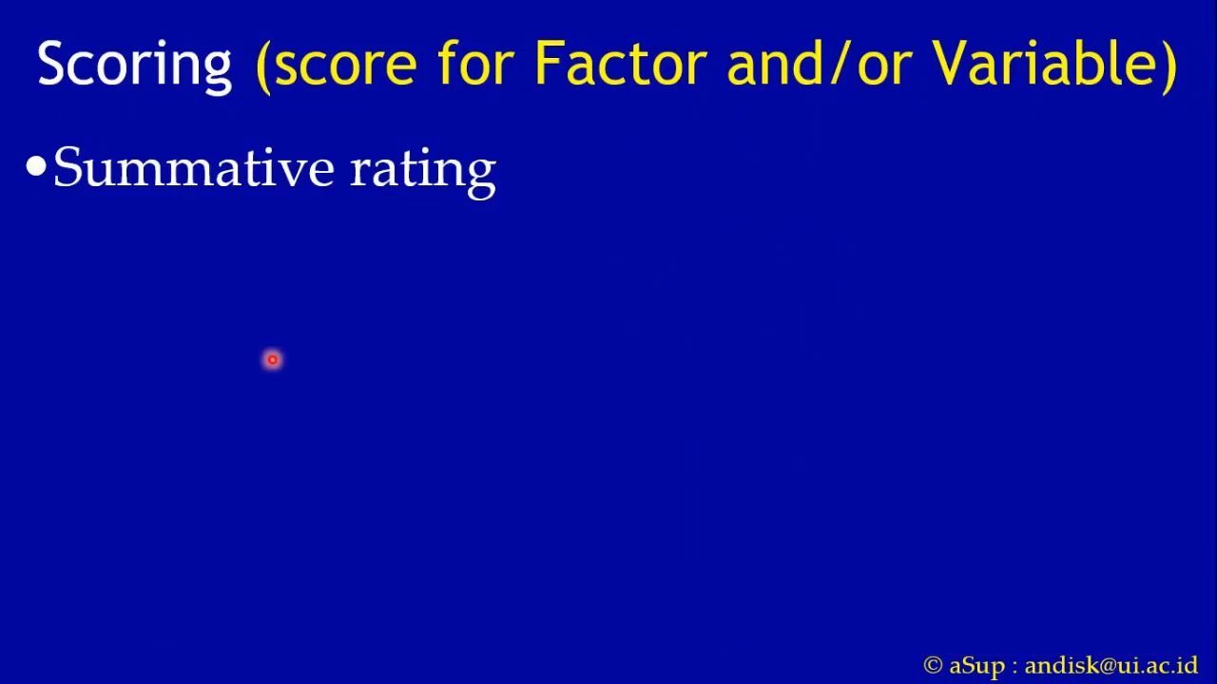
pyautogui.press('Right')
pyautogui.press('Left')
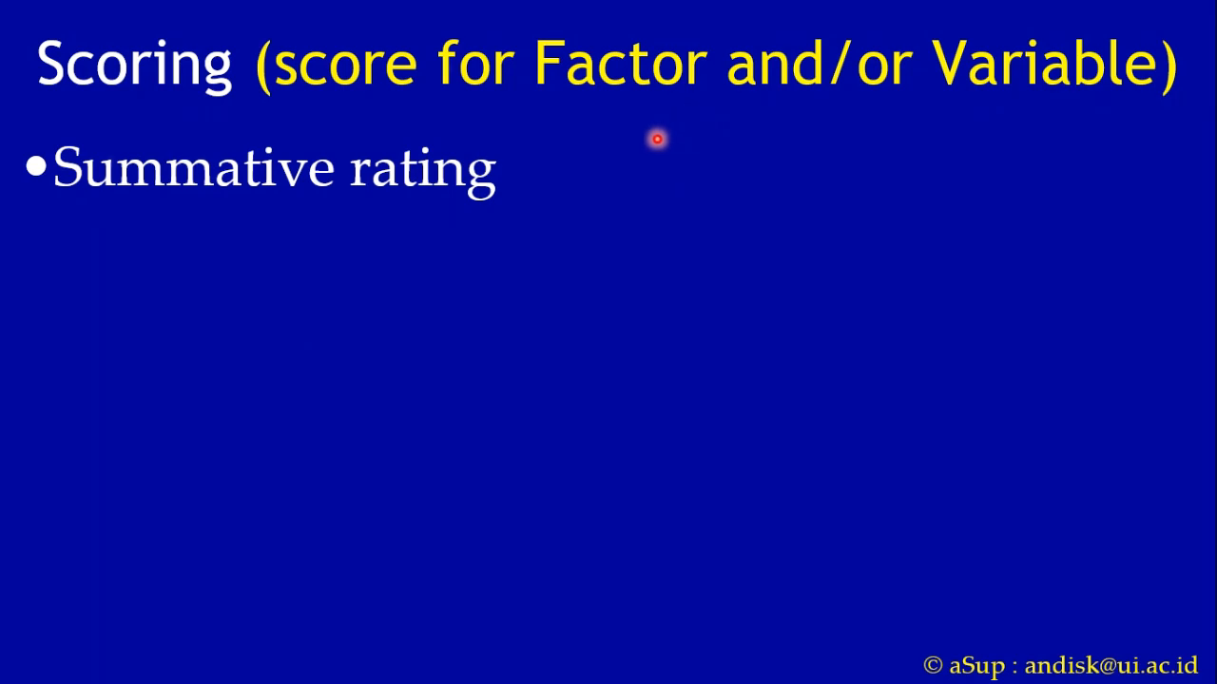
pyautogui.hotkey('alt', 'Tab')
pyautogui.hotkey('alt', 'Tab')
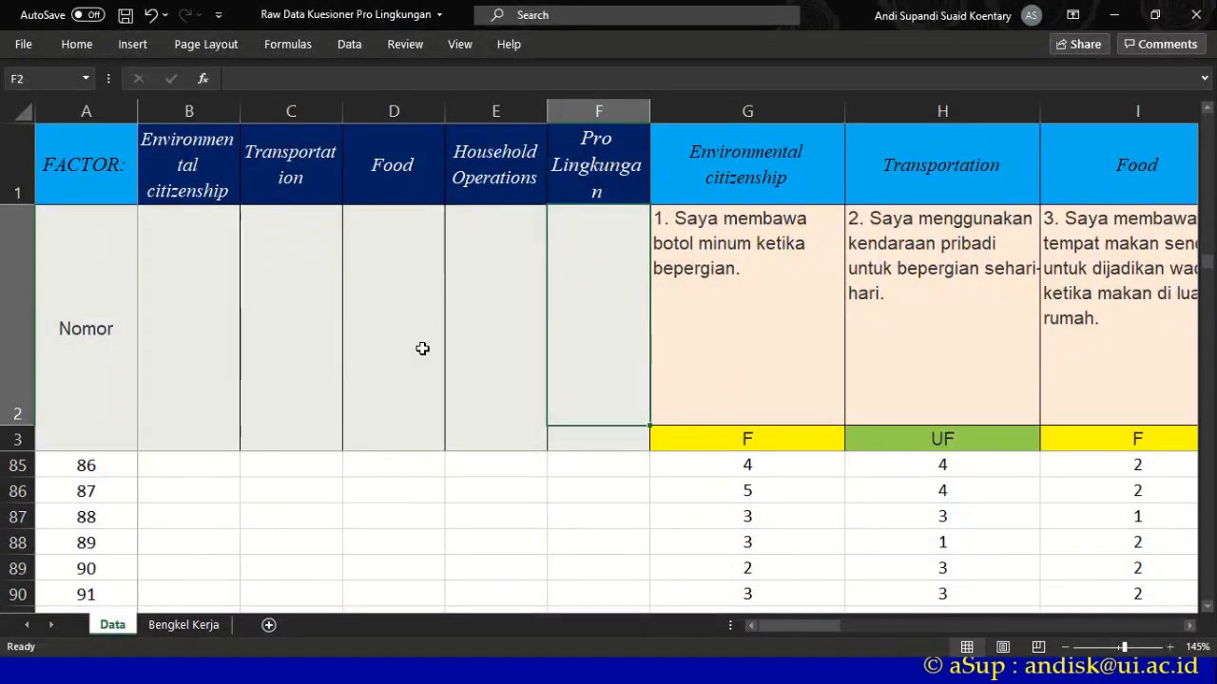
# - Try building the first respondent's Environmental citizenship total in B4, starting with items 1 and 6 as =G4+L4
pyautogui.scroll(6, 252, 483)
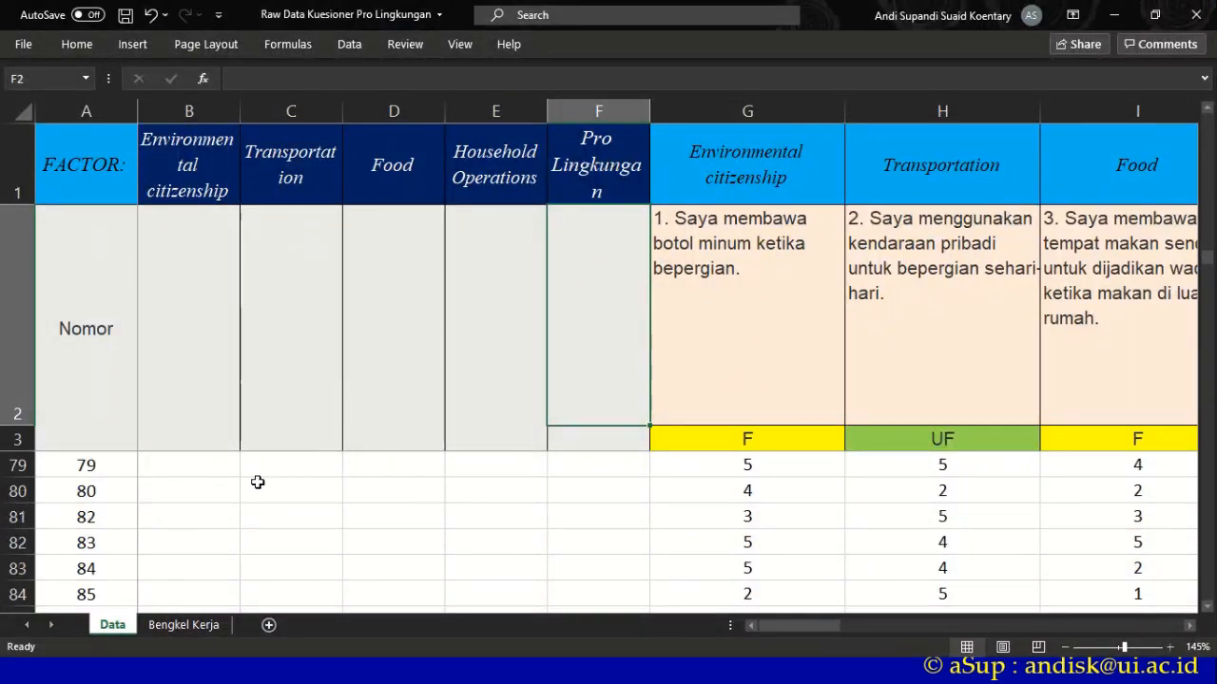
pyautogui.click(199, 431)
pyautogui.hotkey('ctrl', 'Home')
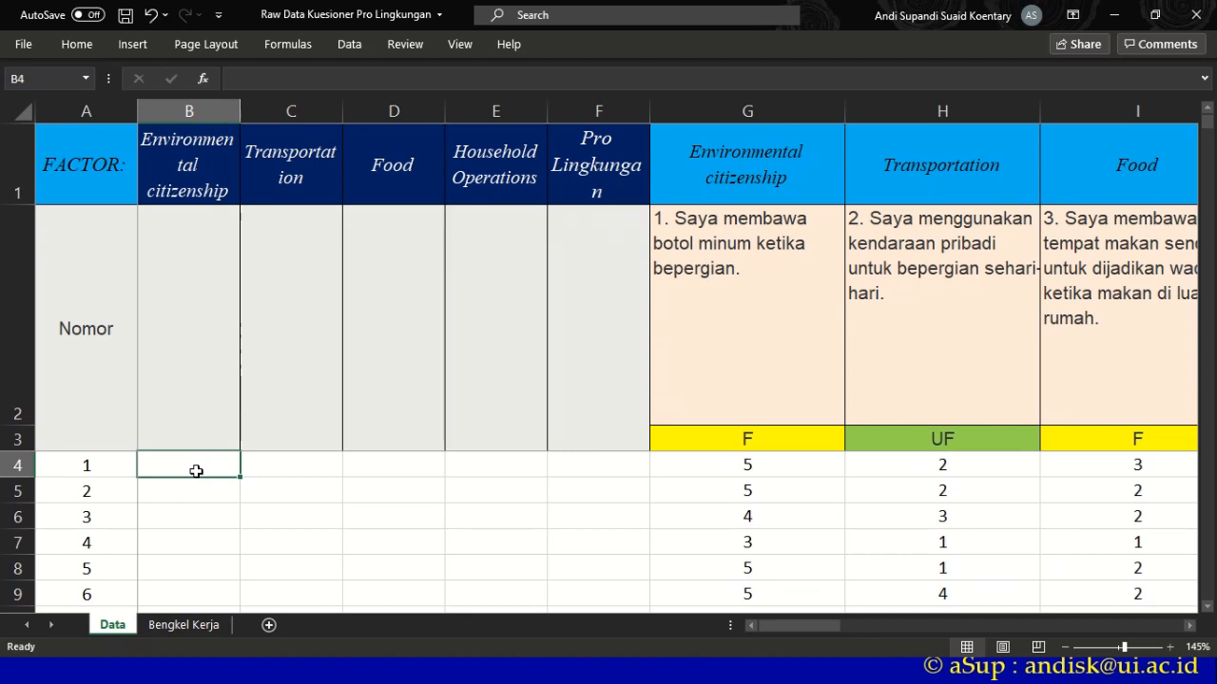
pyautogui.write('=')
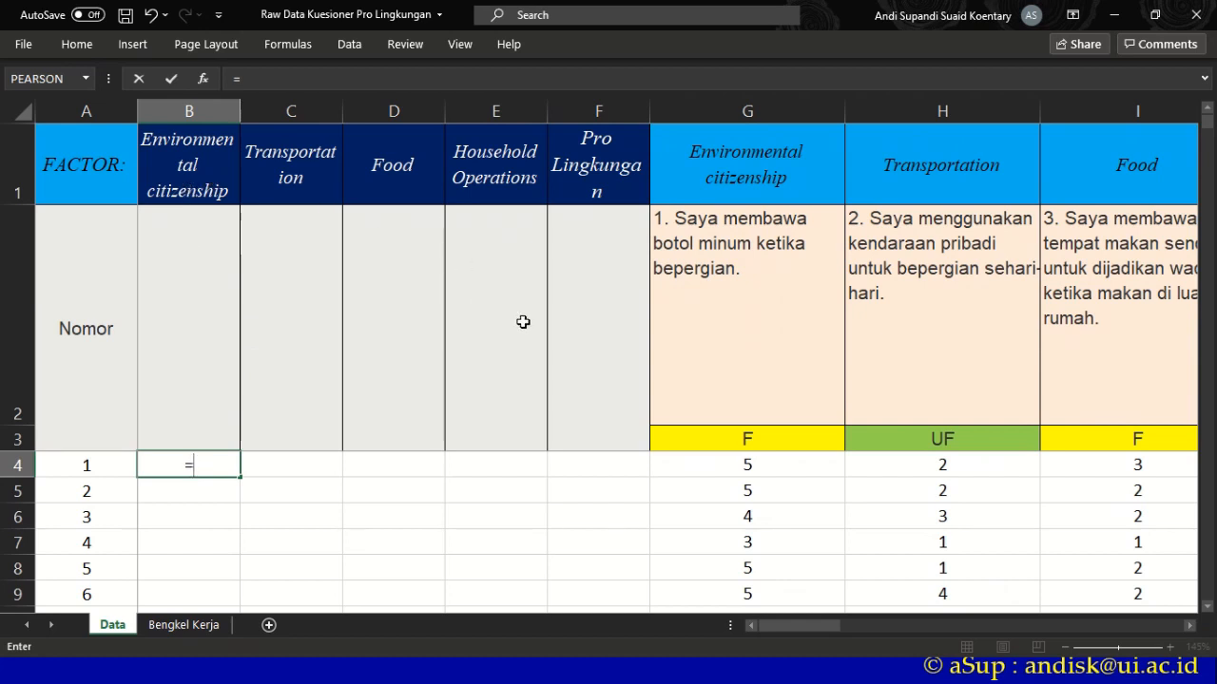
pyautogui.click(765, 466)
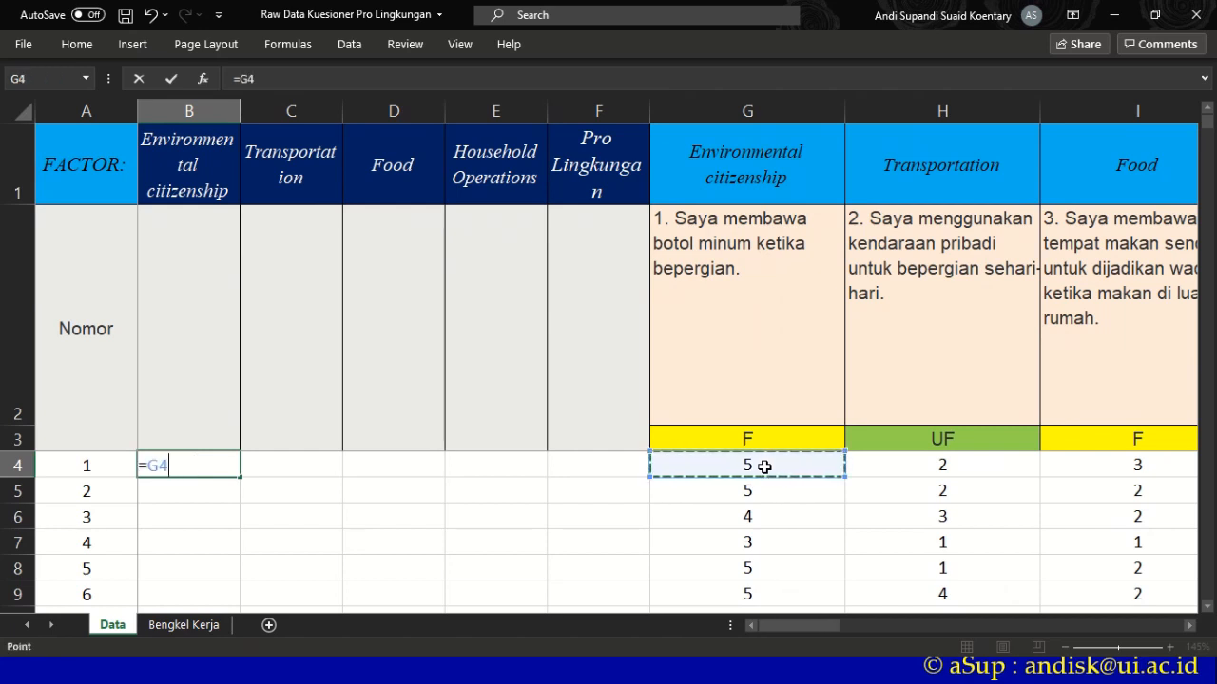
pyautogui.write('+')
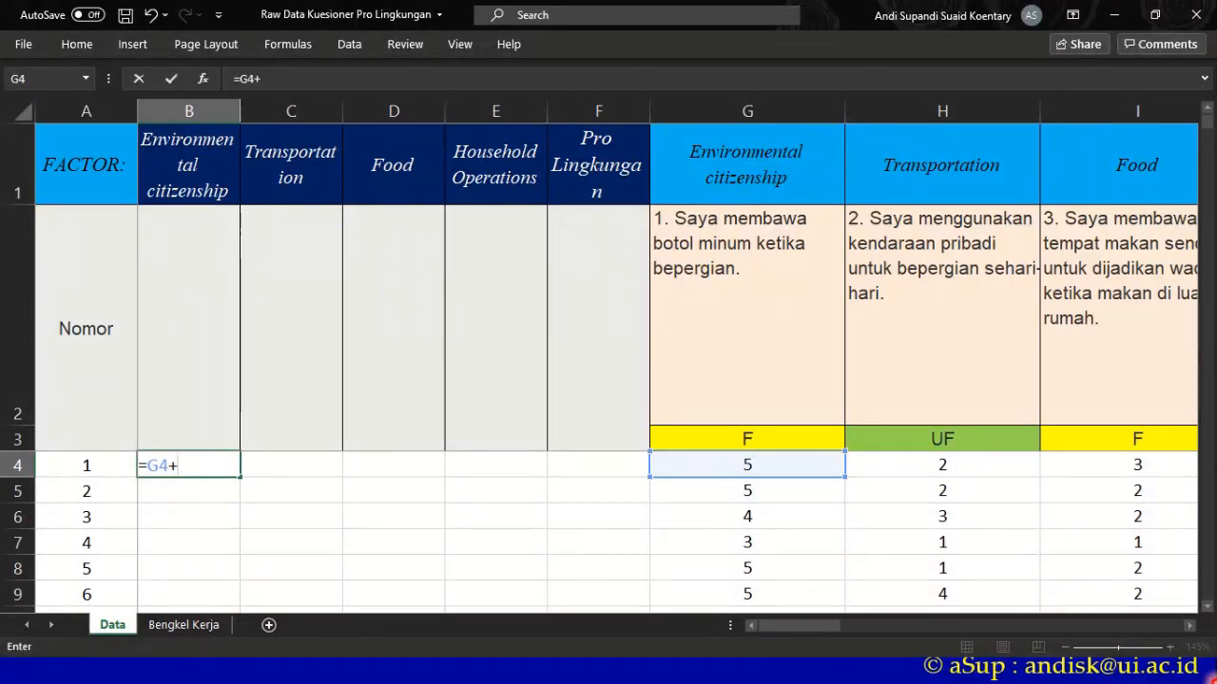
pyautogui.moveTo(1188, 626); pyautogui.dragTo(1188, 626)
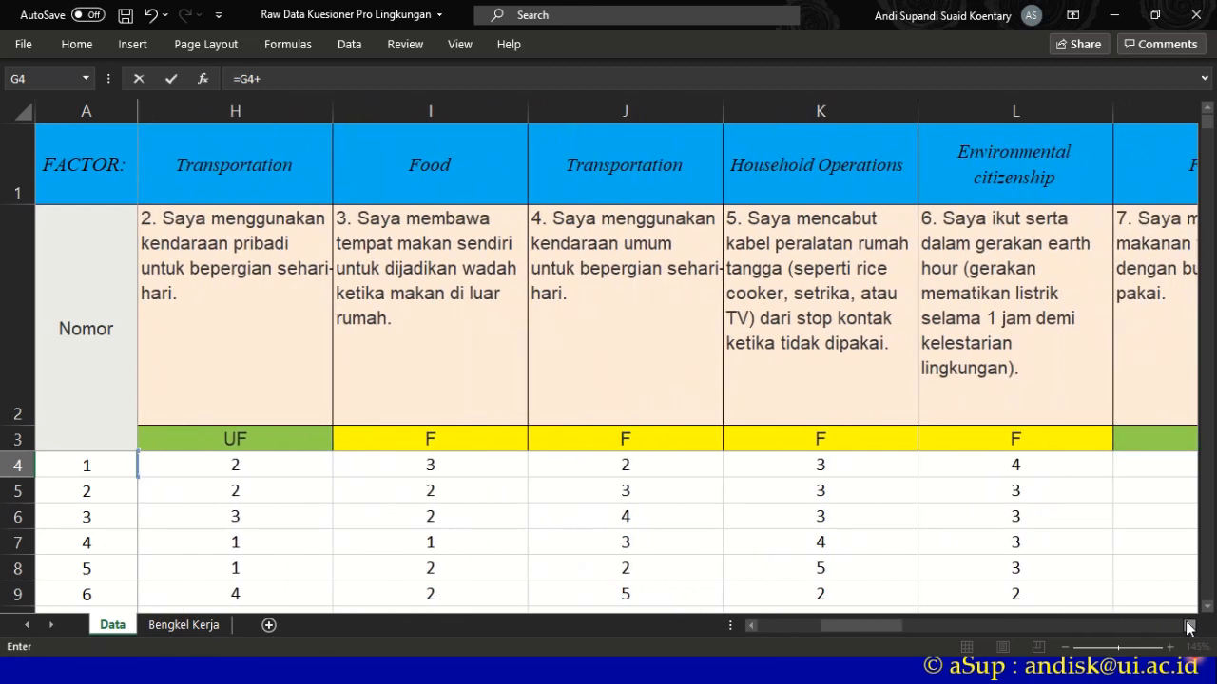
pyautogui.click(1025, 466)
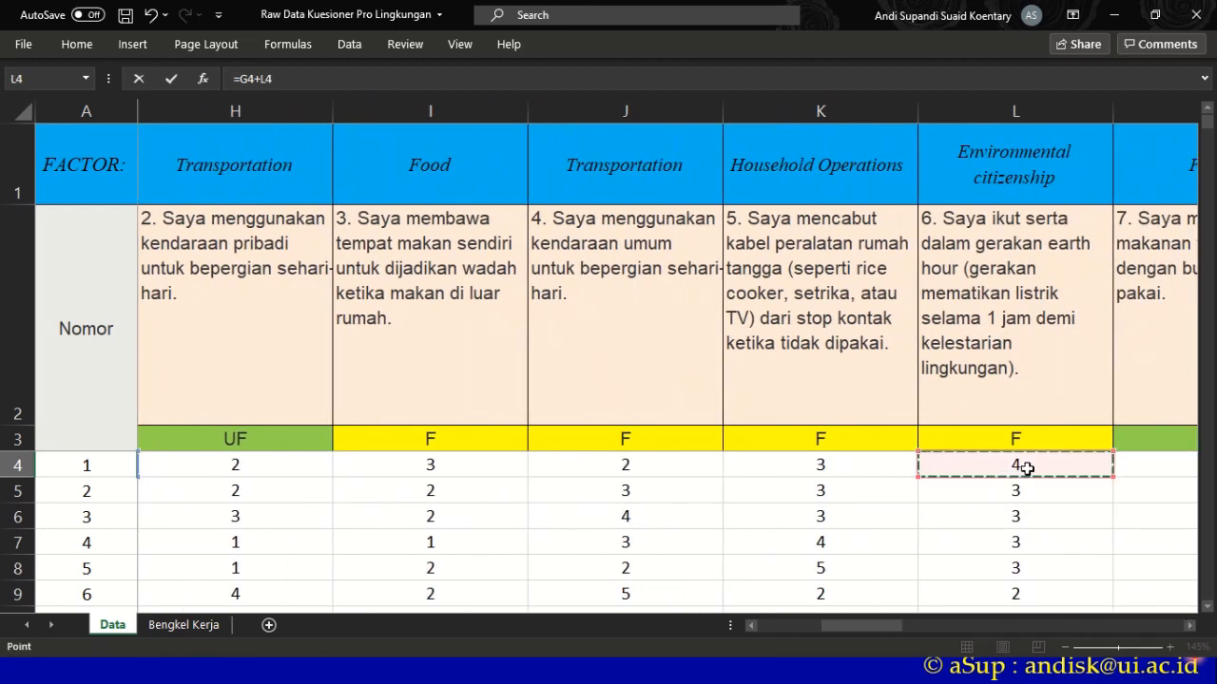
# - Extend the B4 formula with the Environmental citizenship items 12 and 15, adding R4 and U4
pyautogui.write('+')
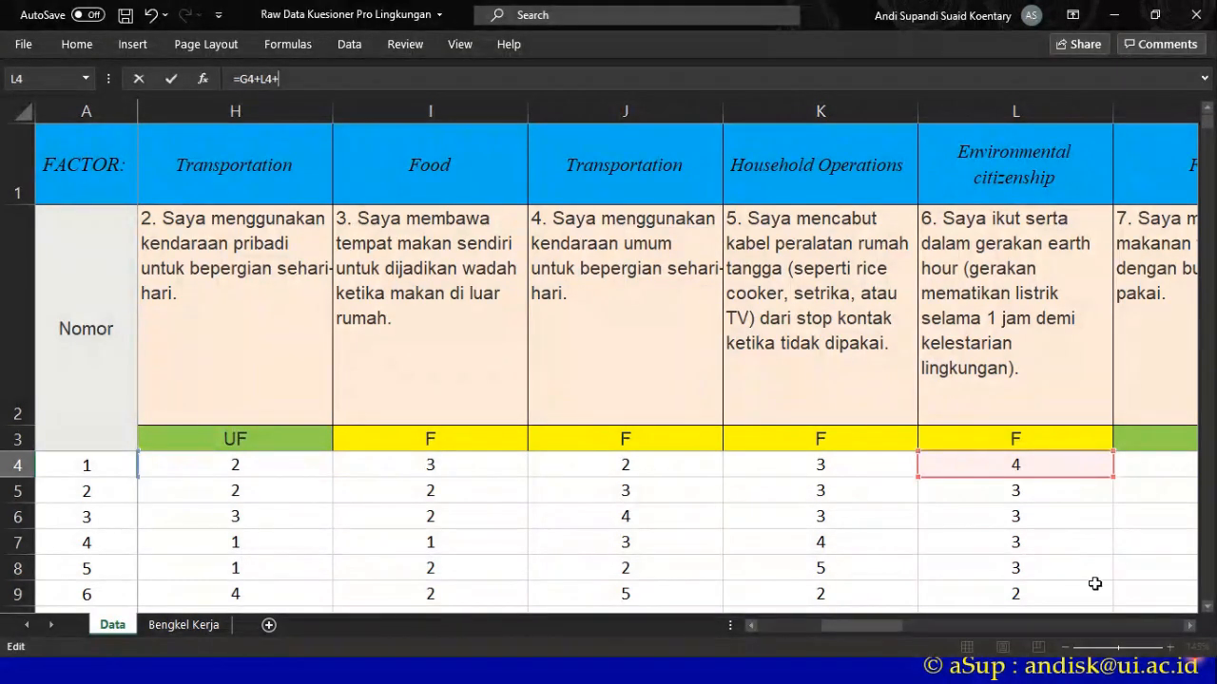
pyautogui.click(1192, 626)
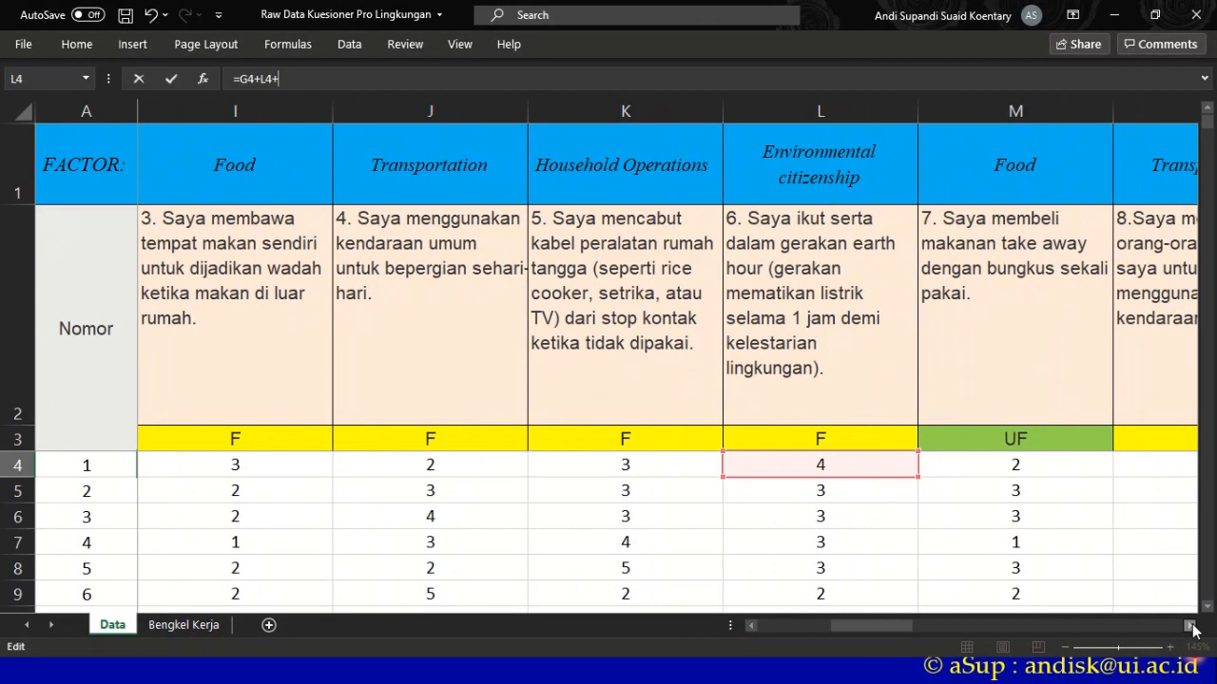
pyautogui.moveTo(1192, 625); pyautogui.dragTo(1192, 625)
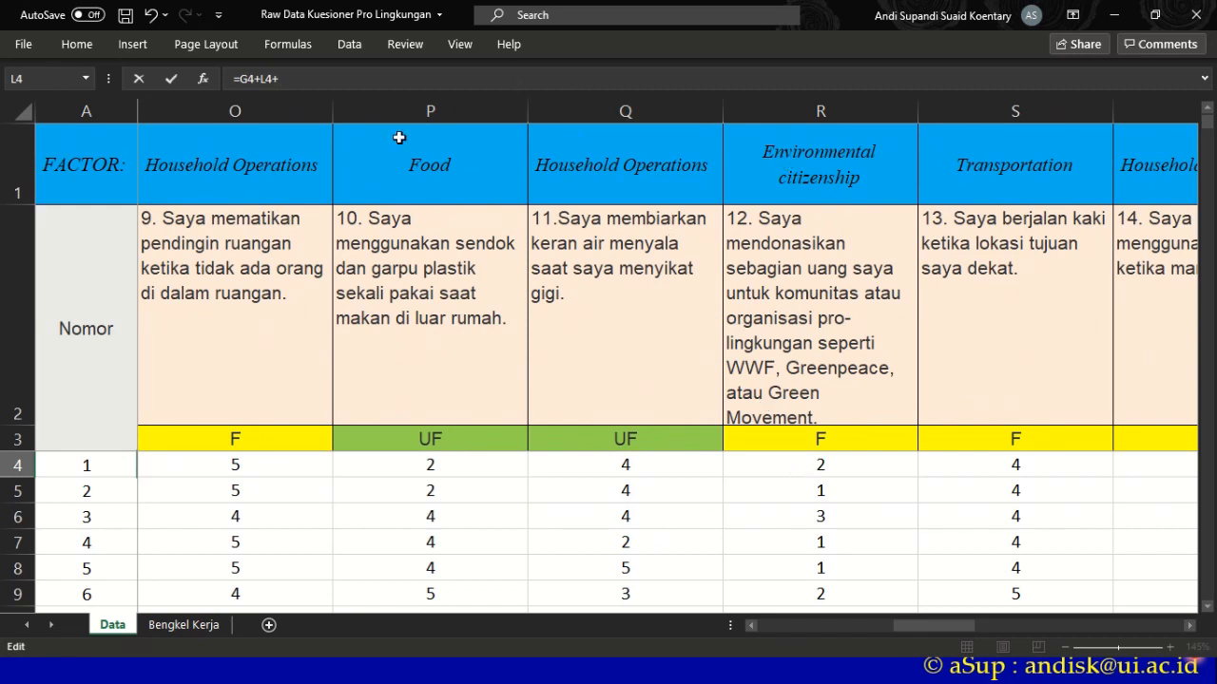
pyautogui.click(838, 467)
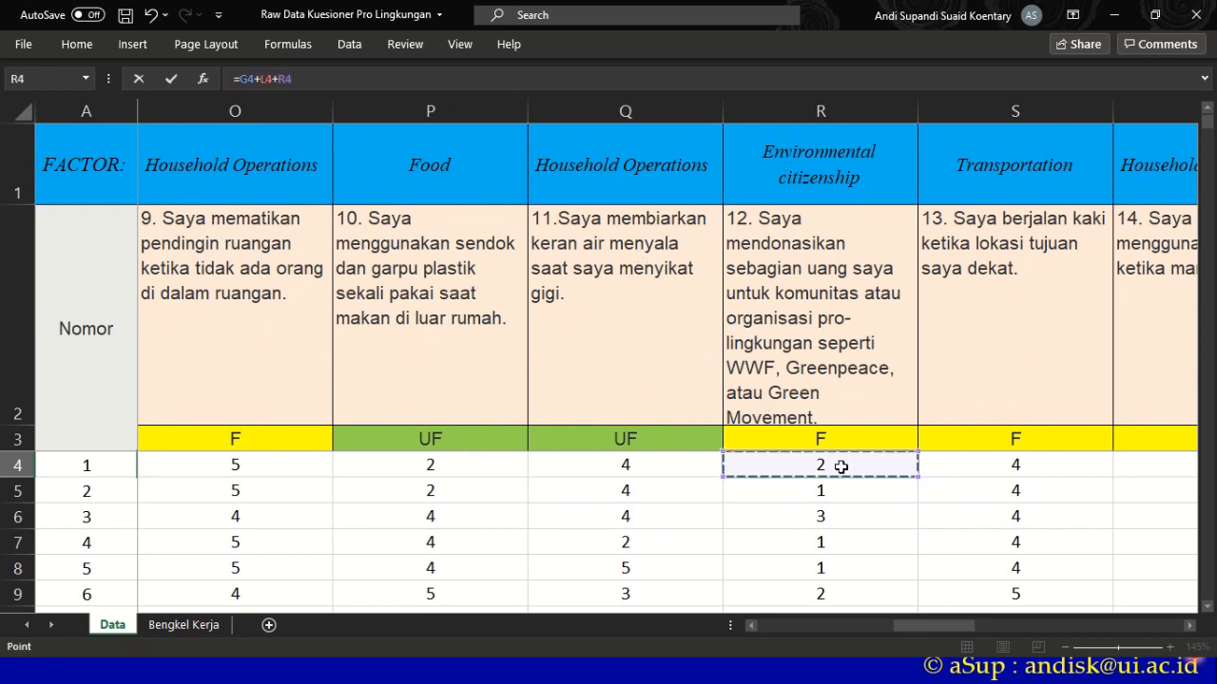
pyautogui.write('+')
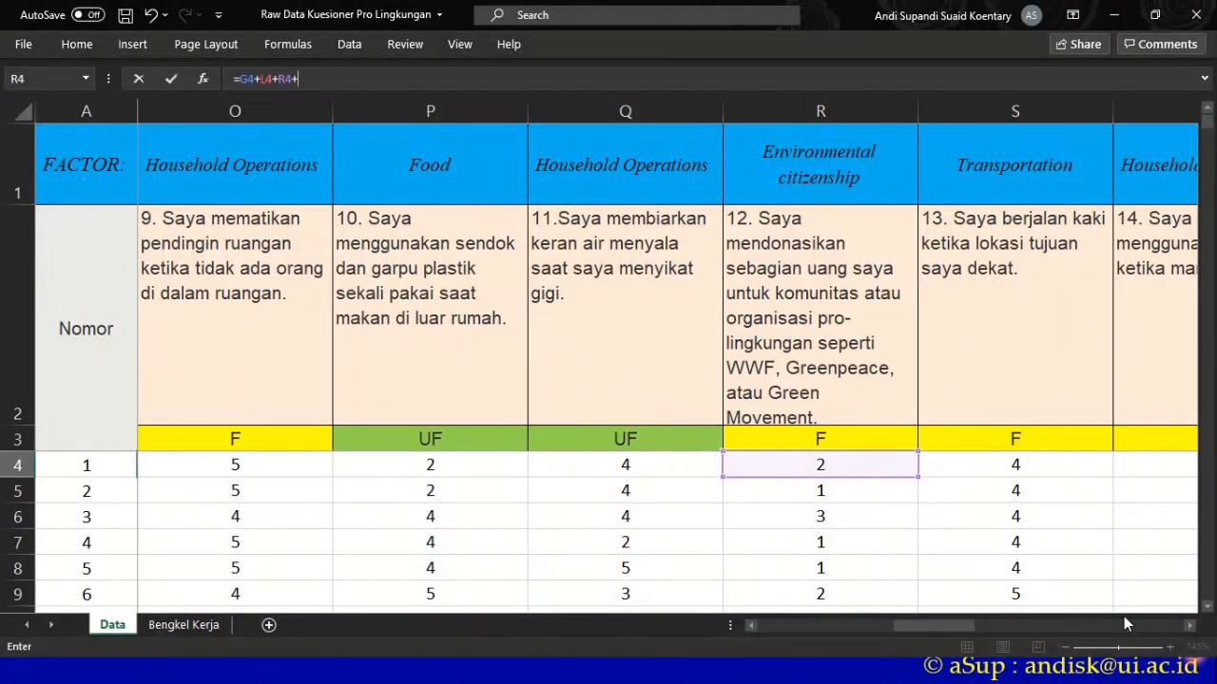
pyautogui.click(1187, 625)
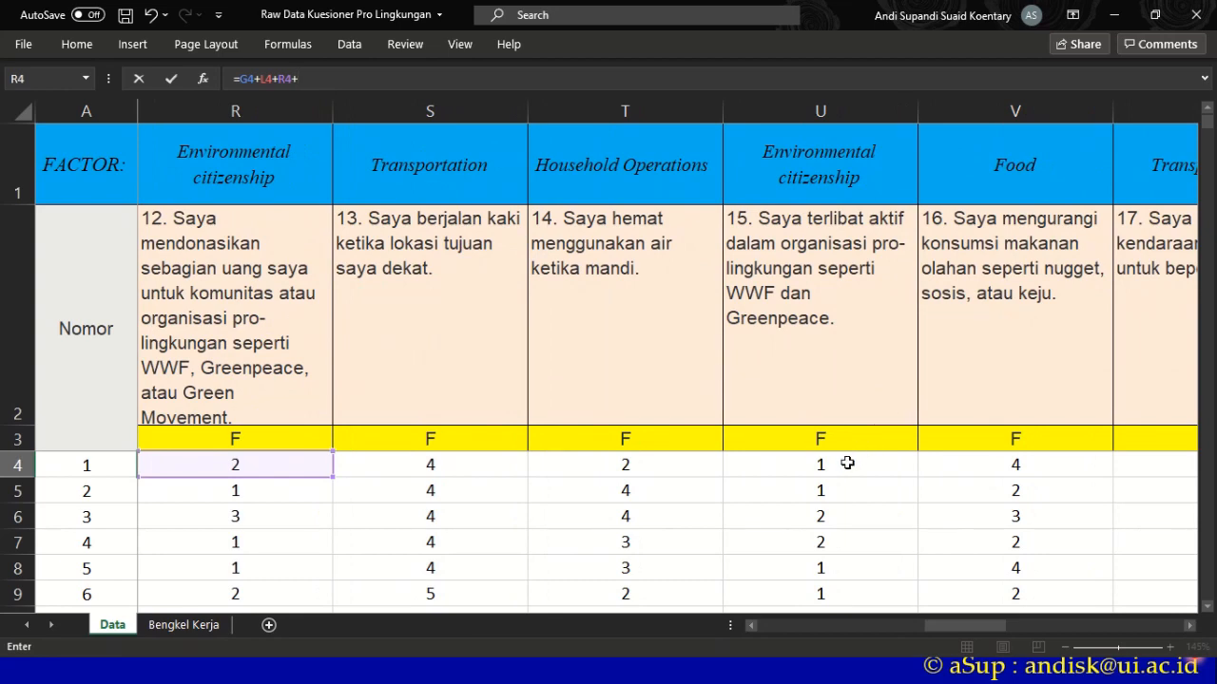
pyautogui.click(846, 463)
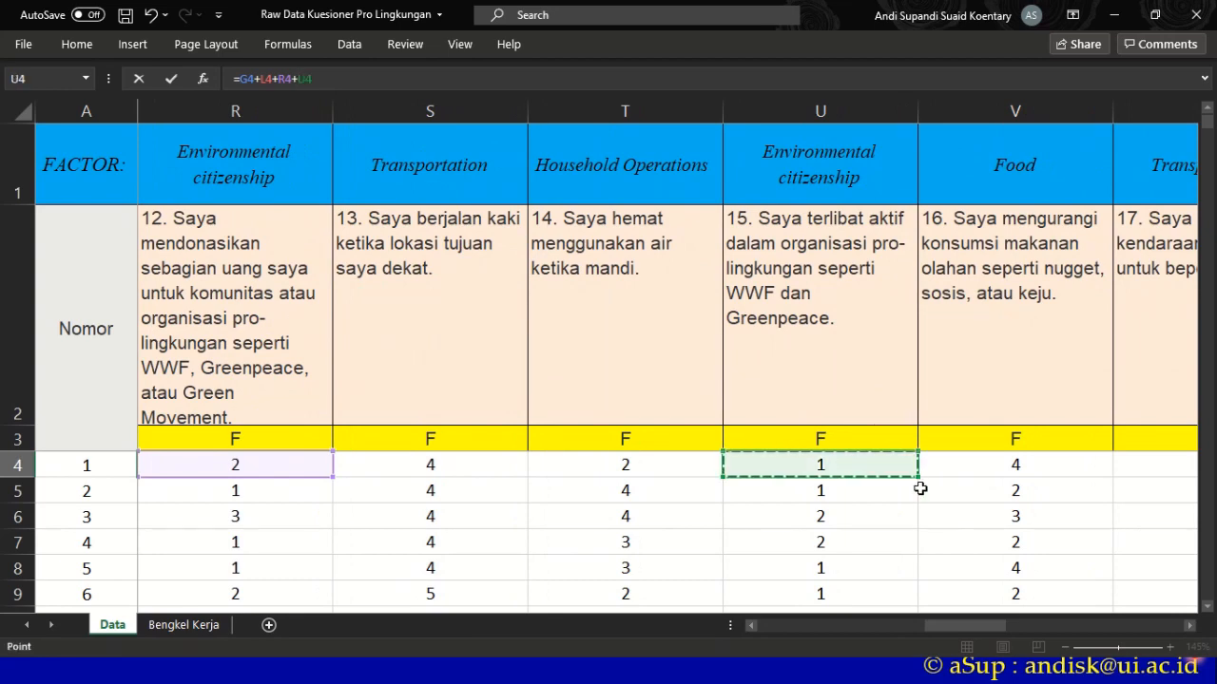
# - Point the last term of the B4 formula at item 19 in Y4
pyautogui.click(1189, 626)
pyautogui.click(1189, 626)
pyautogui.click(1189, 625)
pyautogui.click(1189, 626)
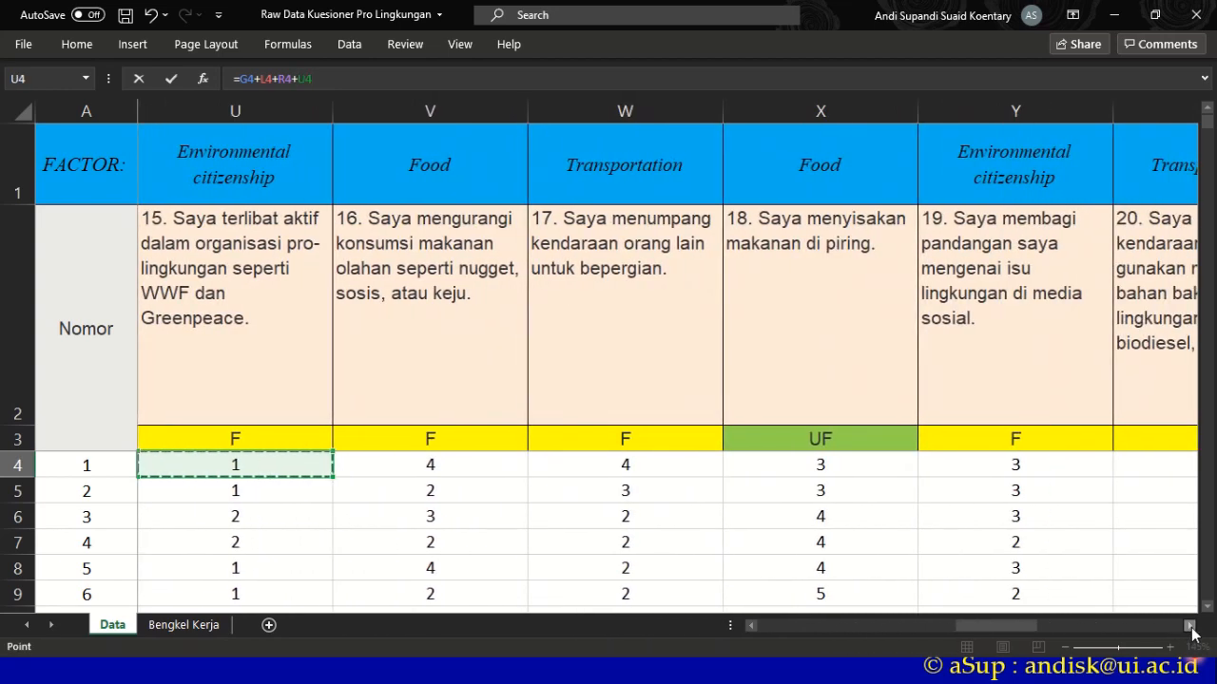
pyautogui.click(1031, 464)
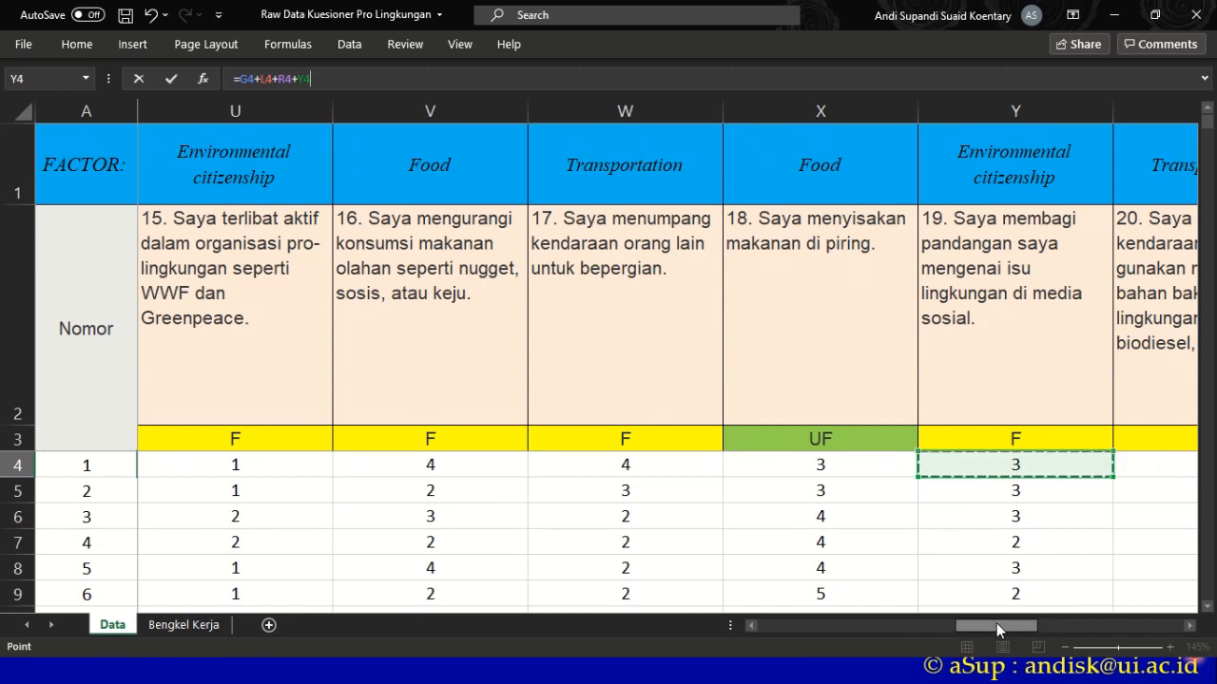
# - Check the cells referenced in the B4 formula against the Environmental citizenship item columns from item 1 to item 15
pyautogui.moveTo(995, 624); pyautogui.dragTo(801, 576)
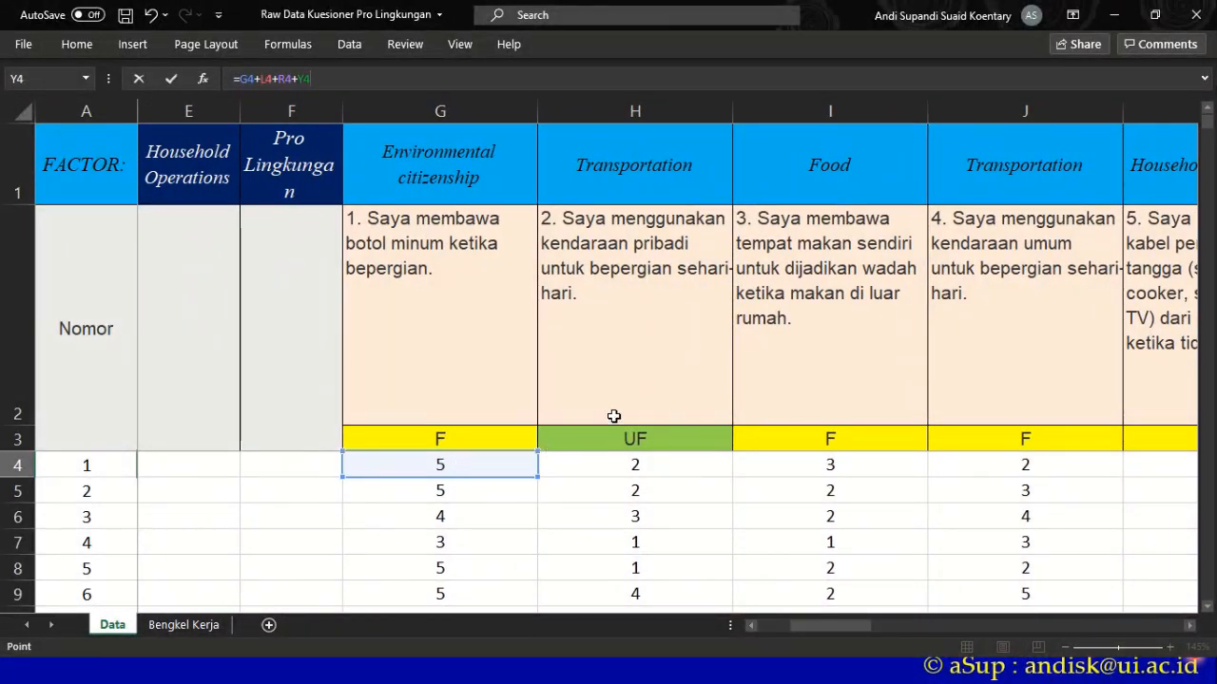
pyautogui.click(1189, 626)
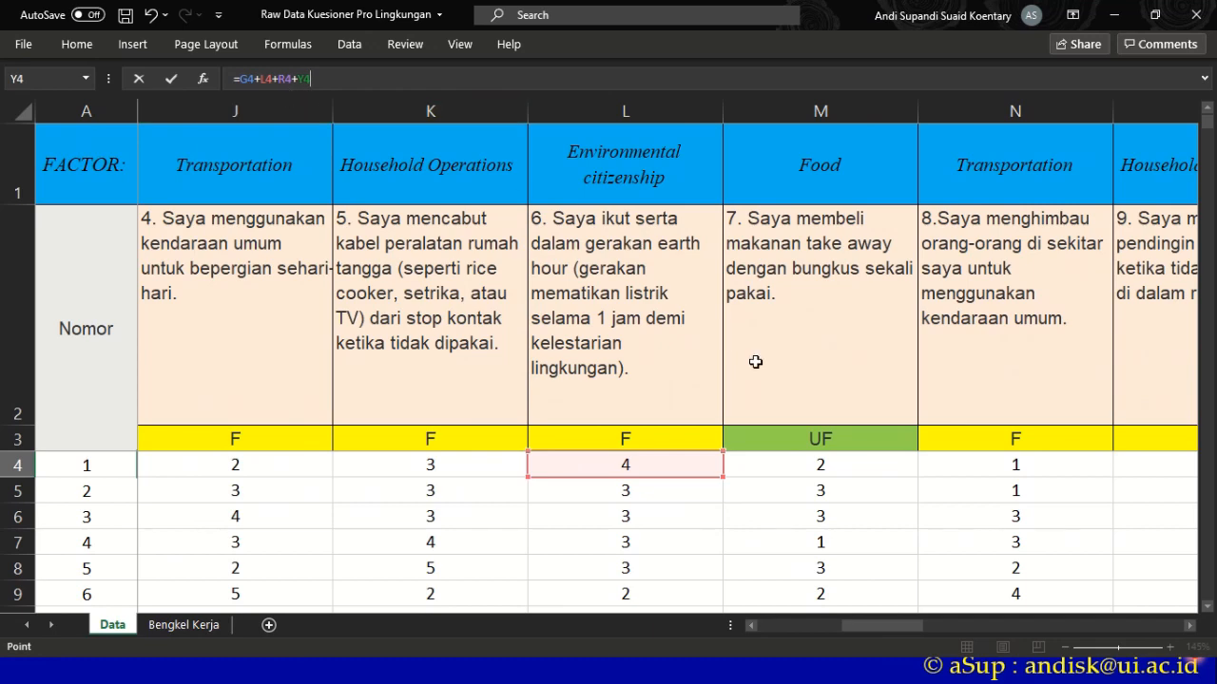
pyautogui.click(1188, 626)
pyautogui.click(1189, 628)
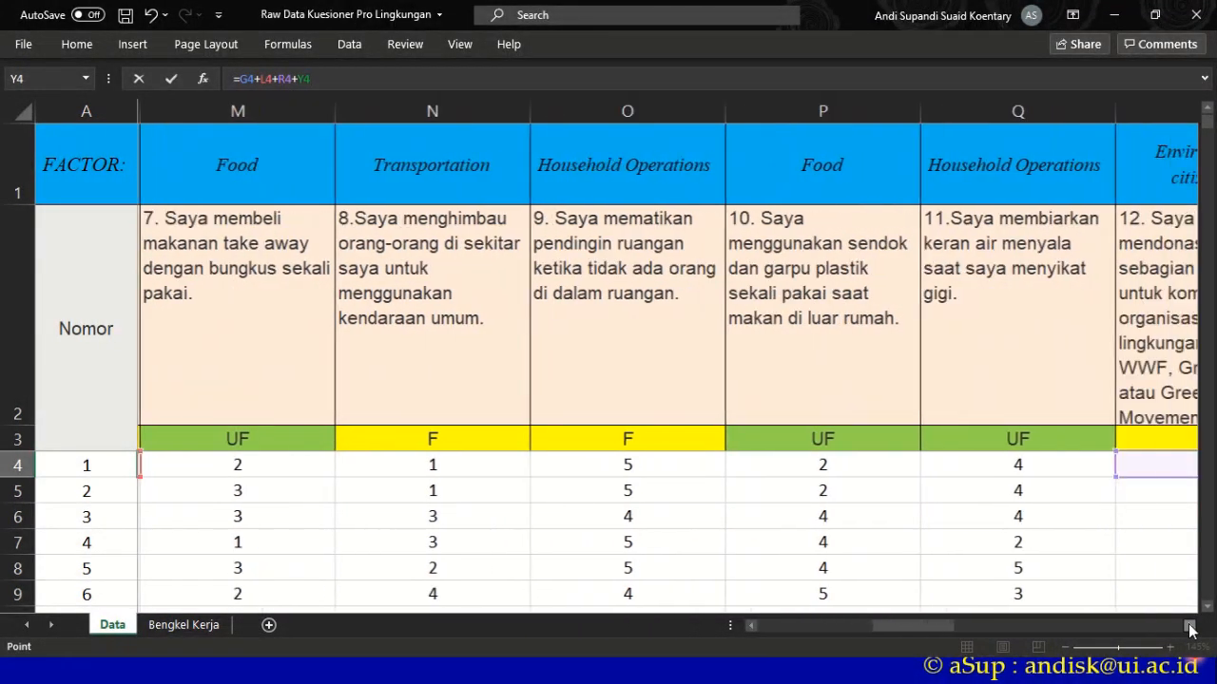
pyautogui.click(1189, 628)
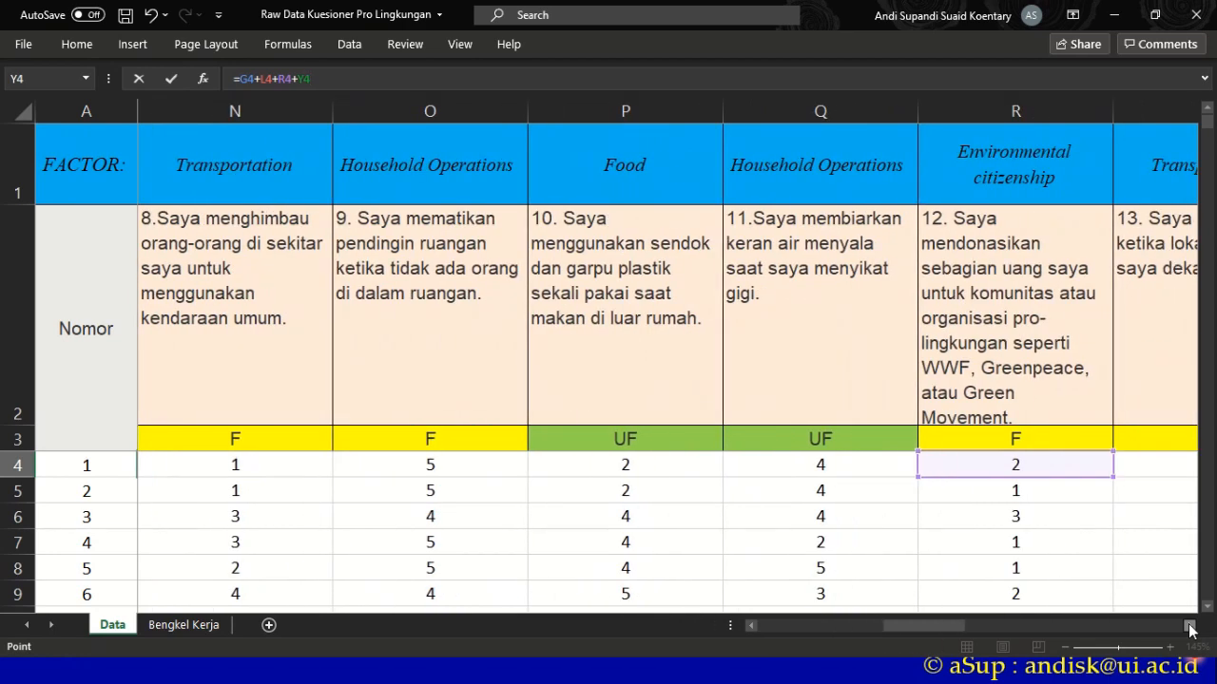
pyautogui.click(1189, 627)
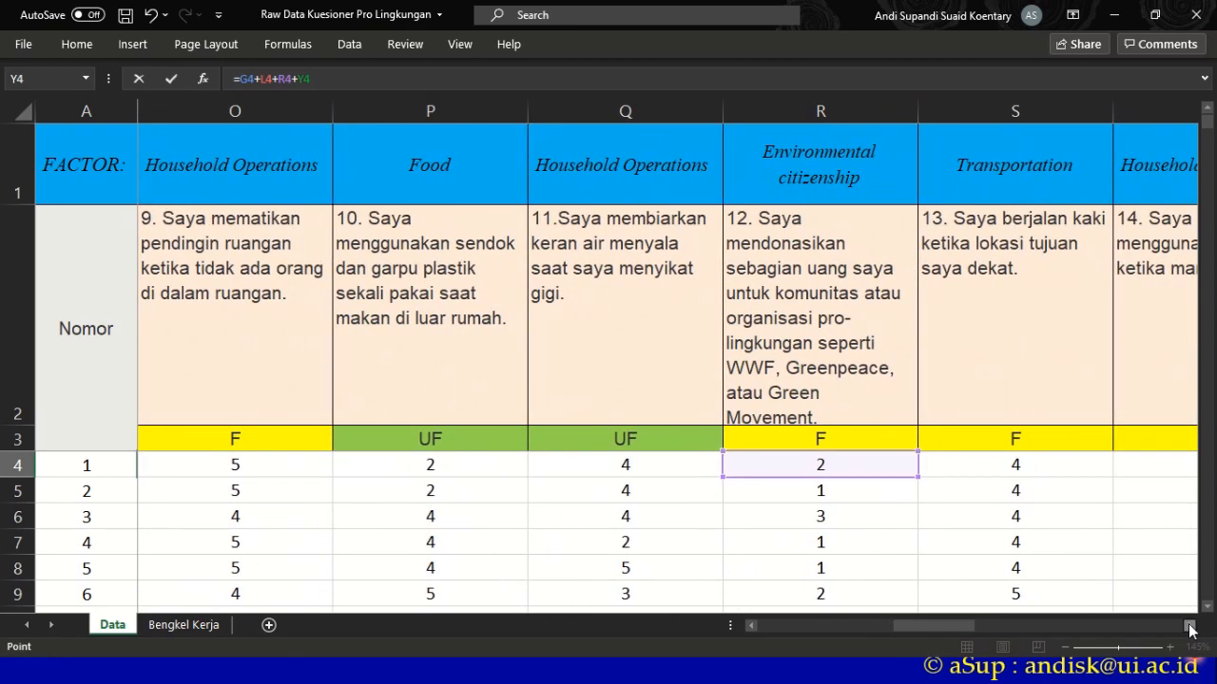
pyautogui.click(1189, 628)
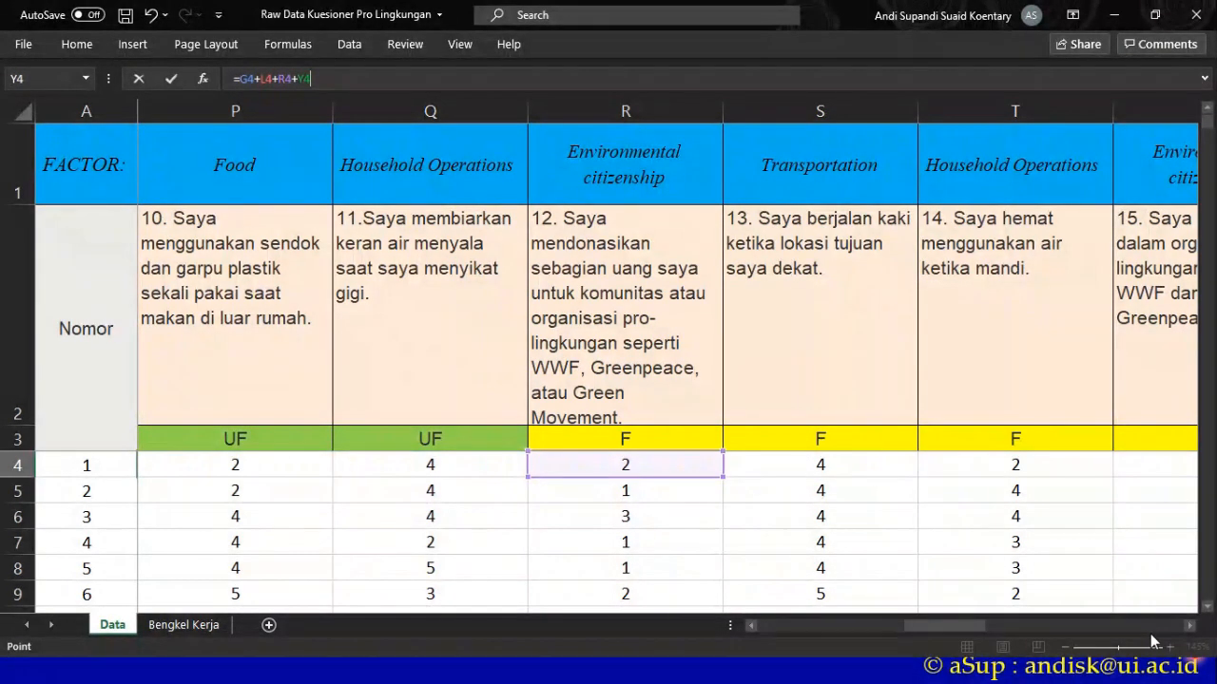
pyautogui.click(1189, 627)
pyautogui.click(1189, 627)
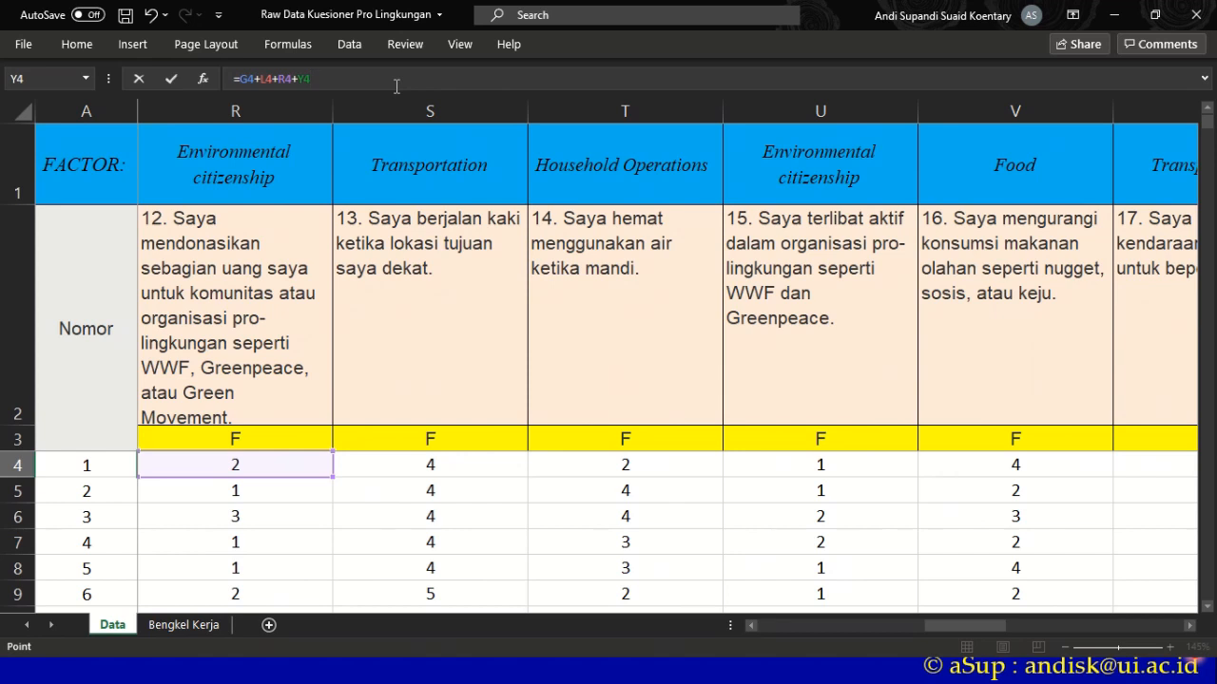
# - Erase the unfinished Environmental citizenship formula from B4 and return to the factor columns
pyautogui.press('BackSpace')
pyautogui.press('BackSpace')
pyautogui.press('BackSpace')
pyautogui.press('BackSpace')
pyautogui.press('BackSpace')
pyautogui.press('BackSpace')
pyautogui.press('BackSpace')
pyautogui.press('BackSpace')
pyautogui.press('BackSpace')
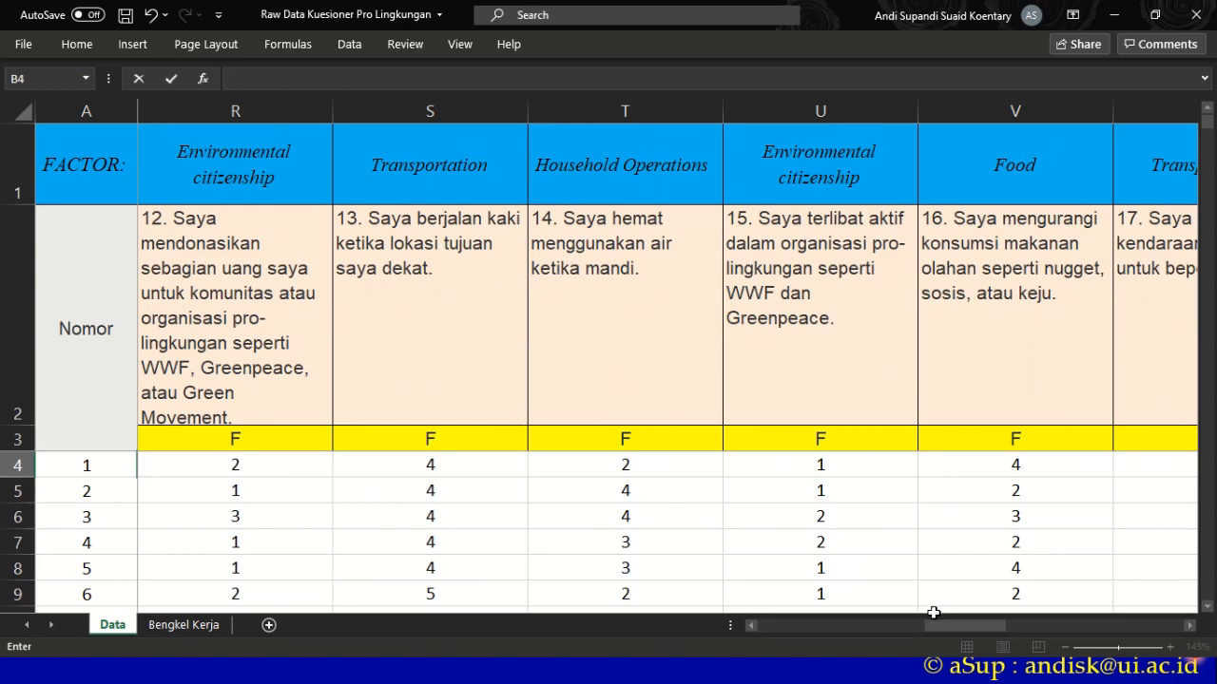
pyautogui.moveTo(950, 625); pyautogui.dragTo(789, 628)
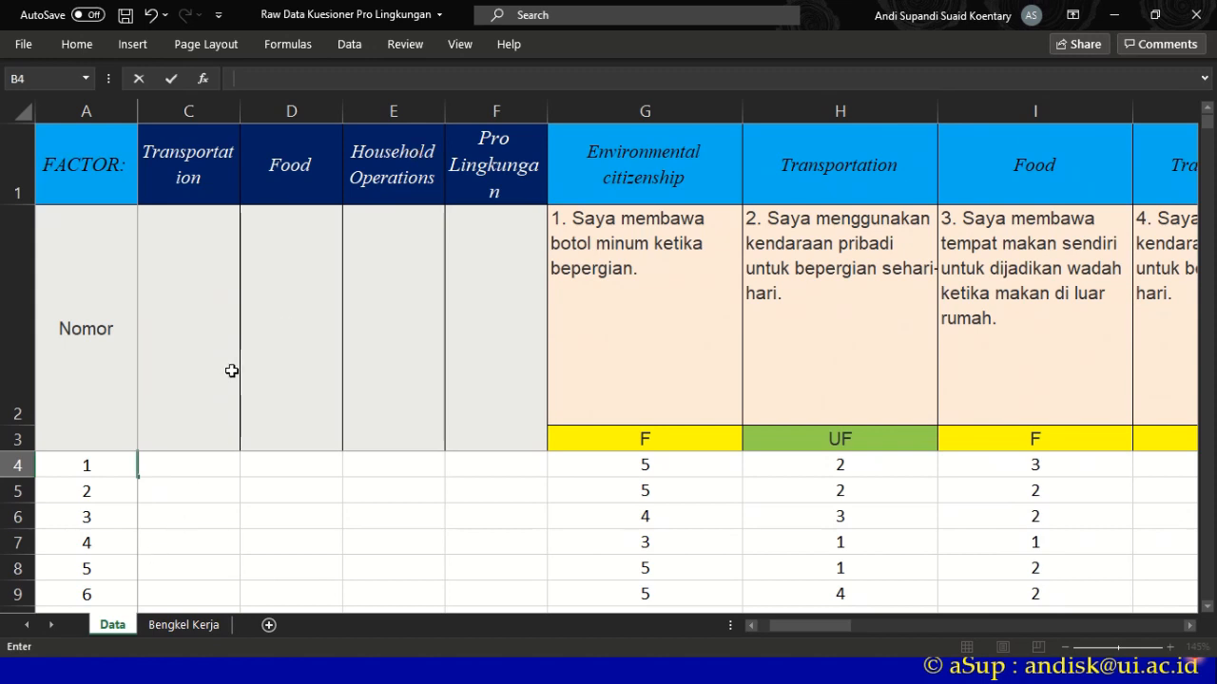
# - Start a new Environmental citizenship formula in B4 that adds items 1 and 6, =G4+L4
pyautogui.press('Escape')
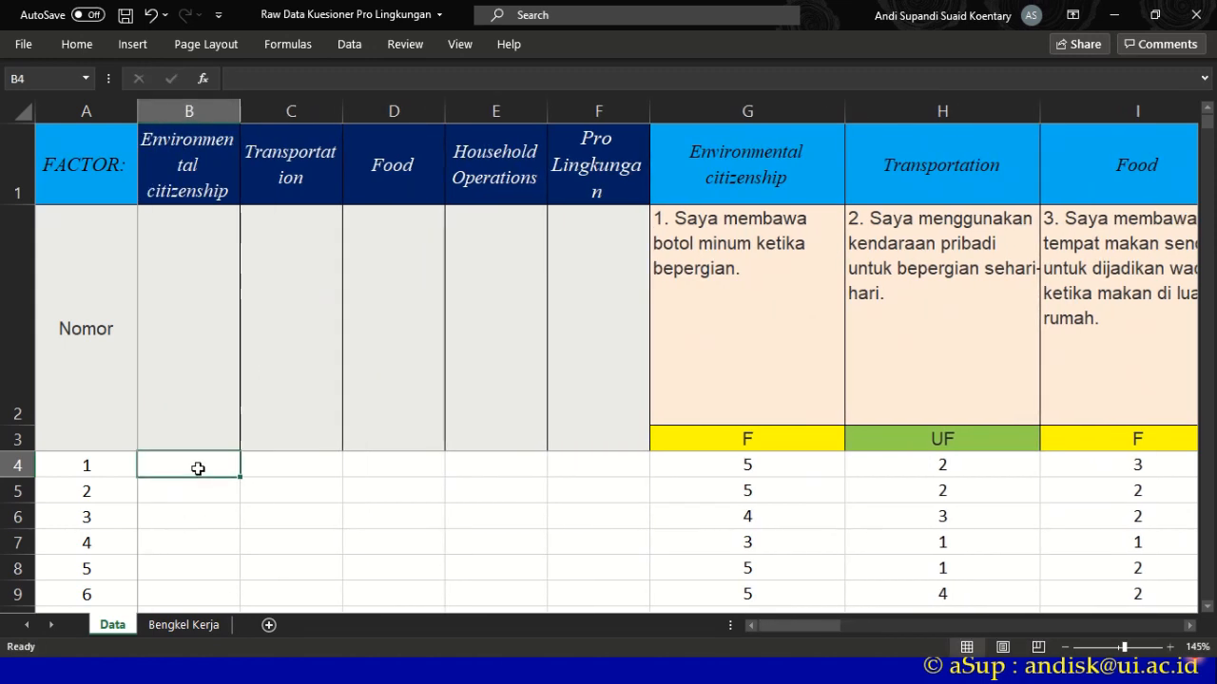
pyautogui.write('=')
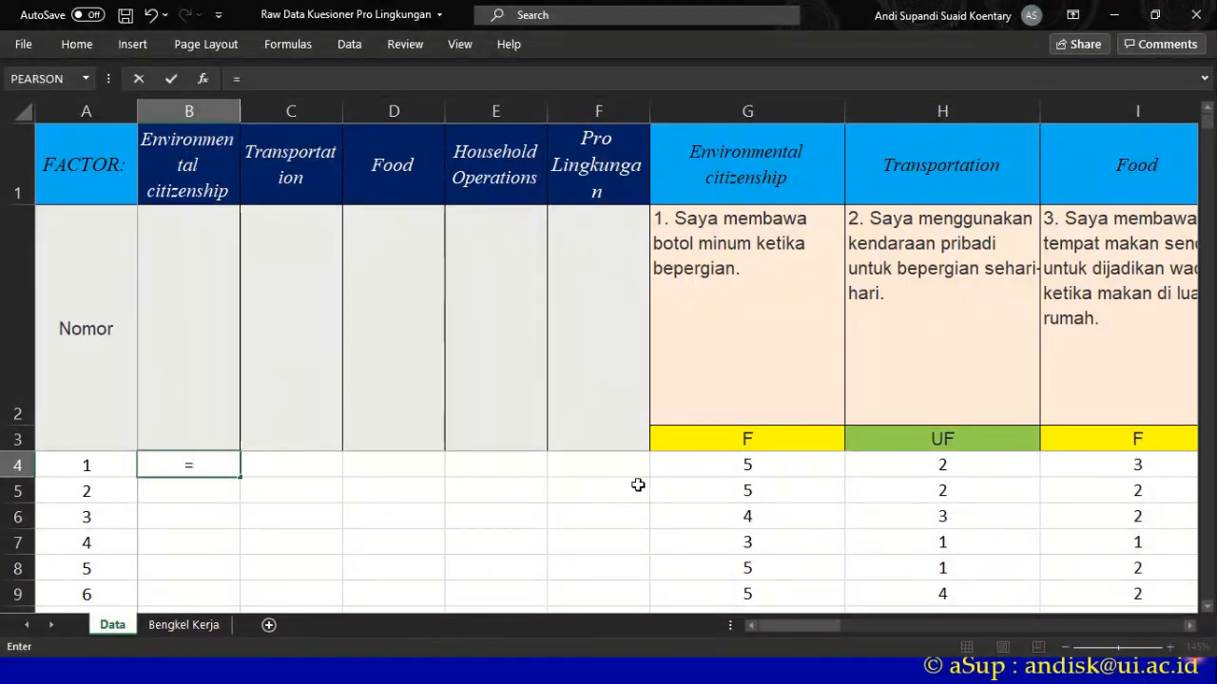
pyautogui.click(739, 468)
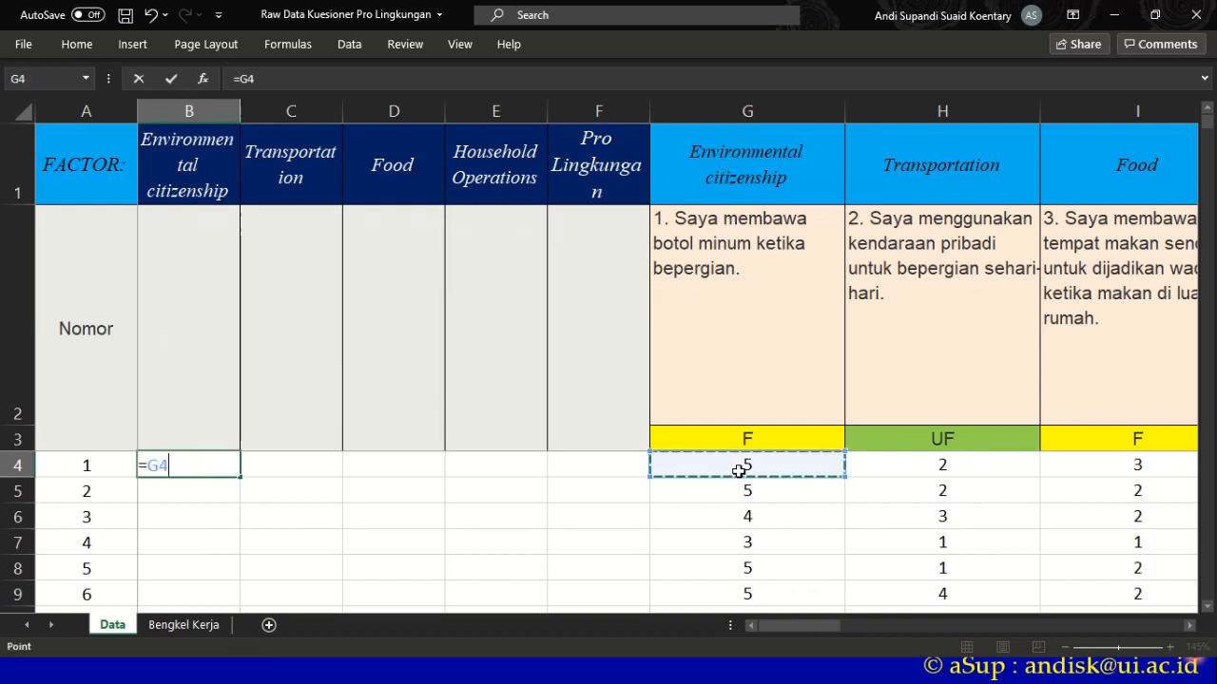
pyautogui.write('+')
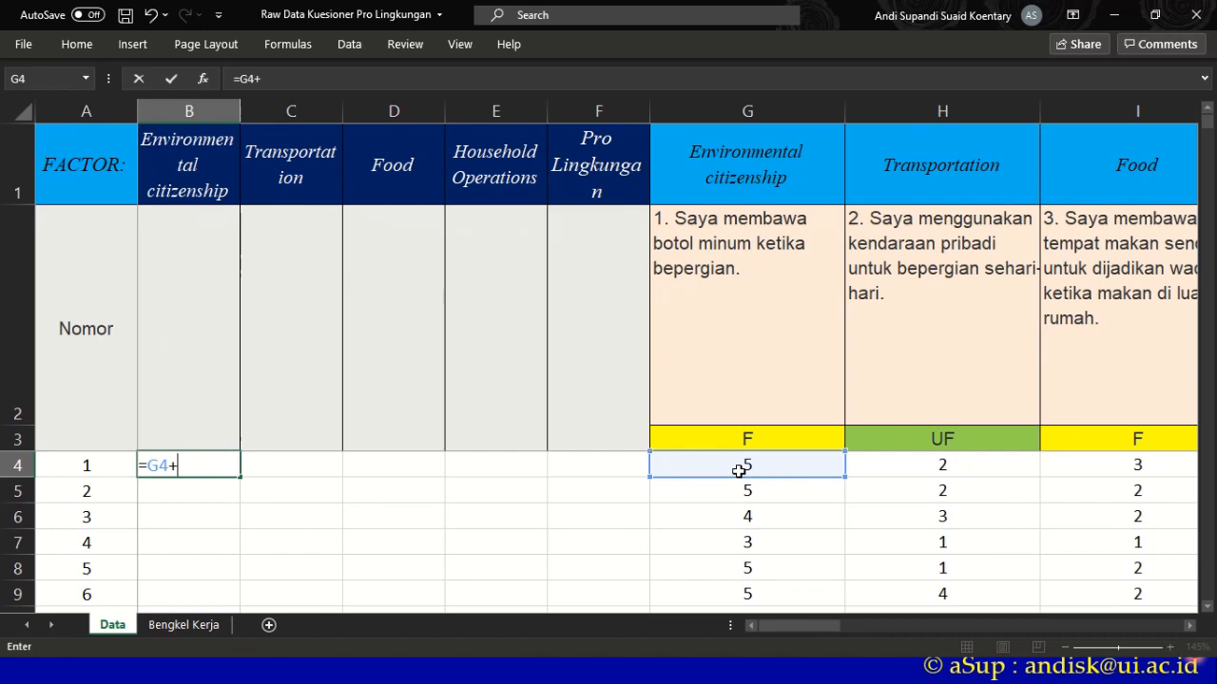
pyautogui.click(1189, 625)
pyautogui.moveTo(1190, 627); pyautogui.dragTo(1190, 626)
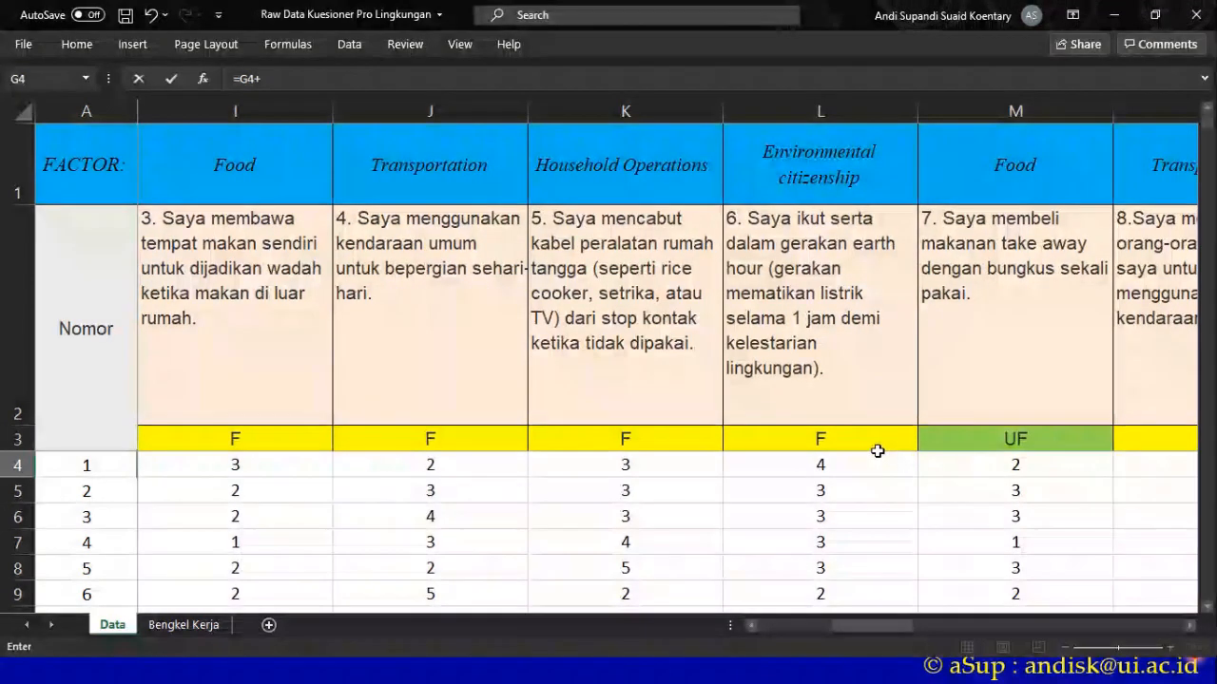
pyautogui.click(764, 463)
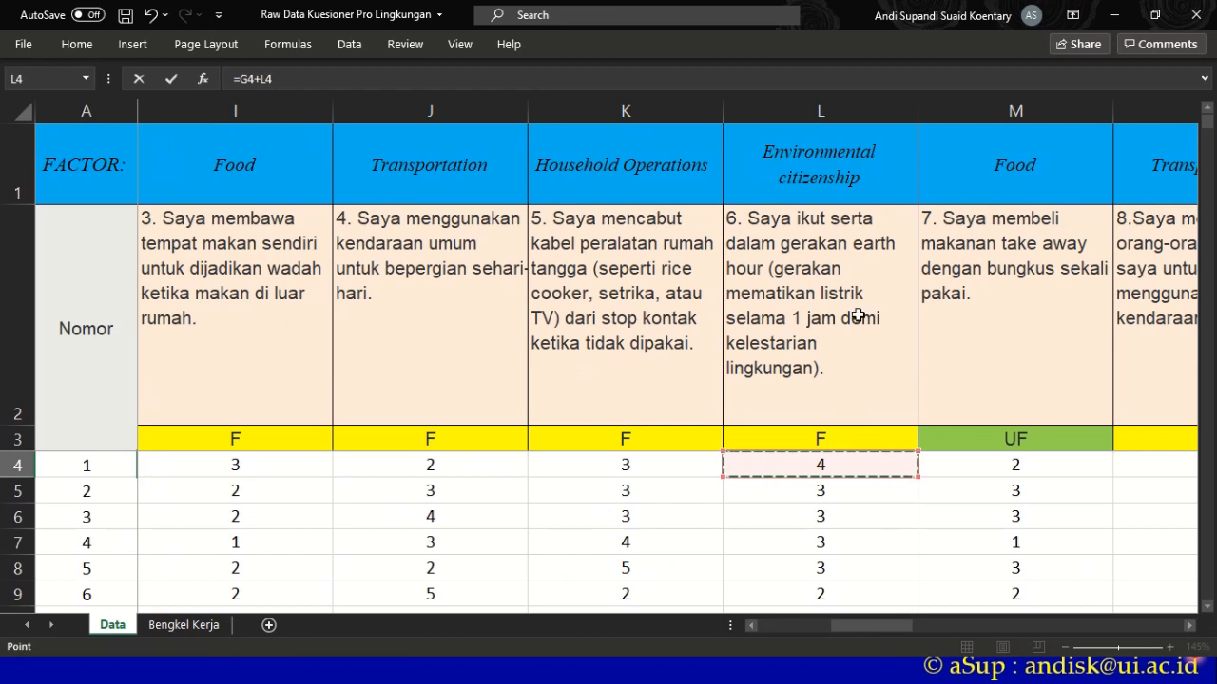
# - Extend the B4 formula with Environmental citizenship item 12 by adding R4
pyautogui.click(523, 83)
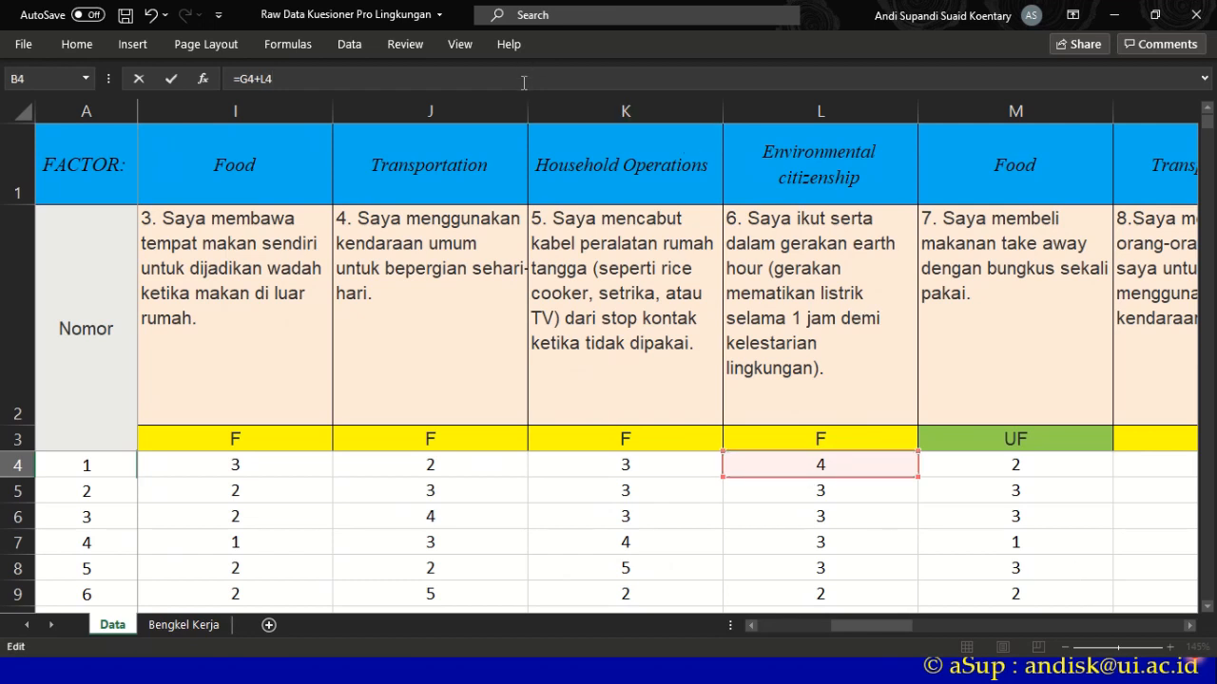
pyautogui.write('+')
pyautogui.click(1189, 629)
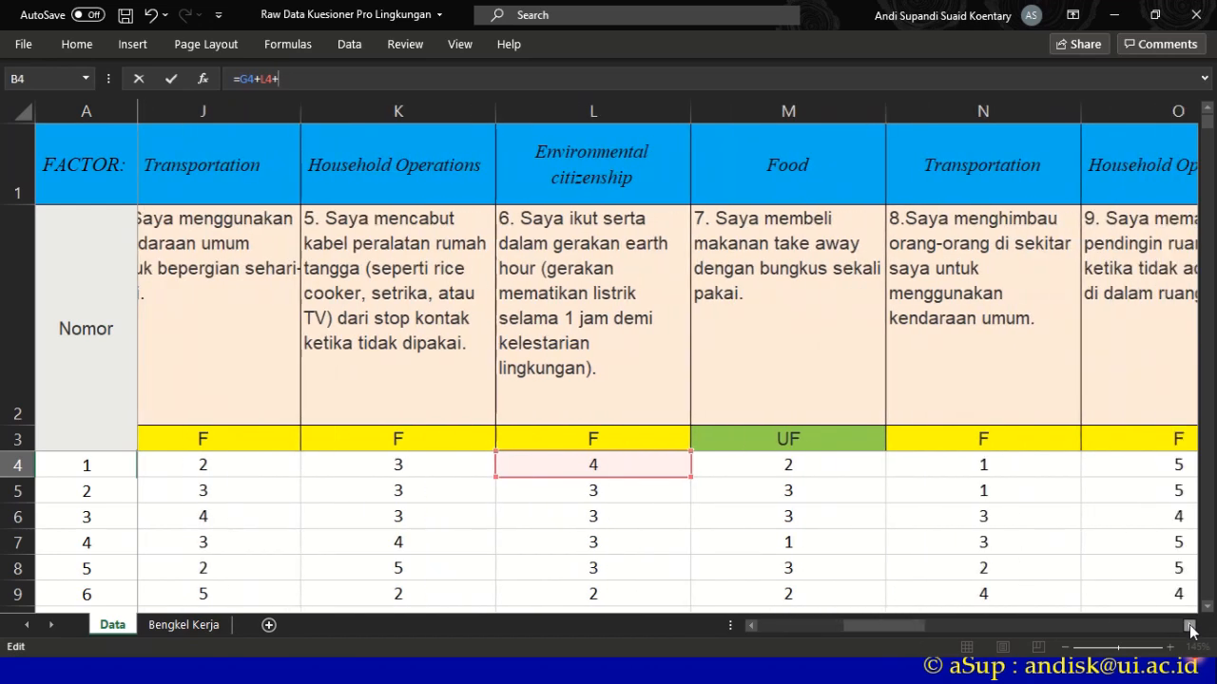
pyautogui.click(1190, 629)
pyautogui.click(1190, 629)
pyautogui.click(1190, 629)
pyautogui.click(1189, 627)
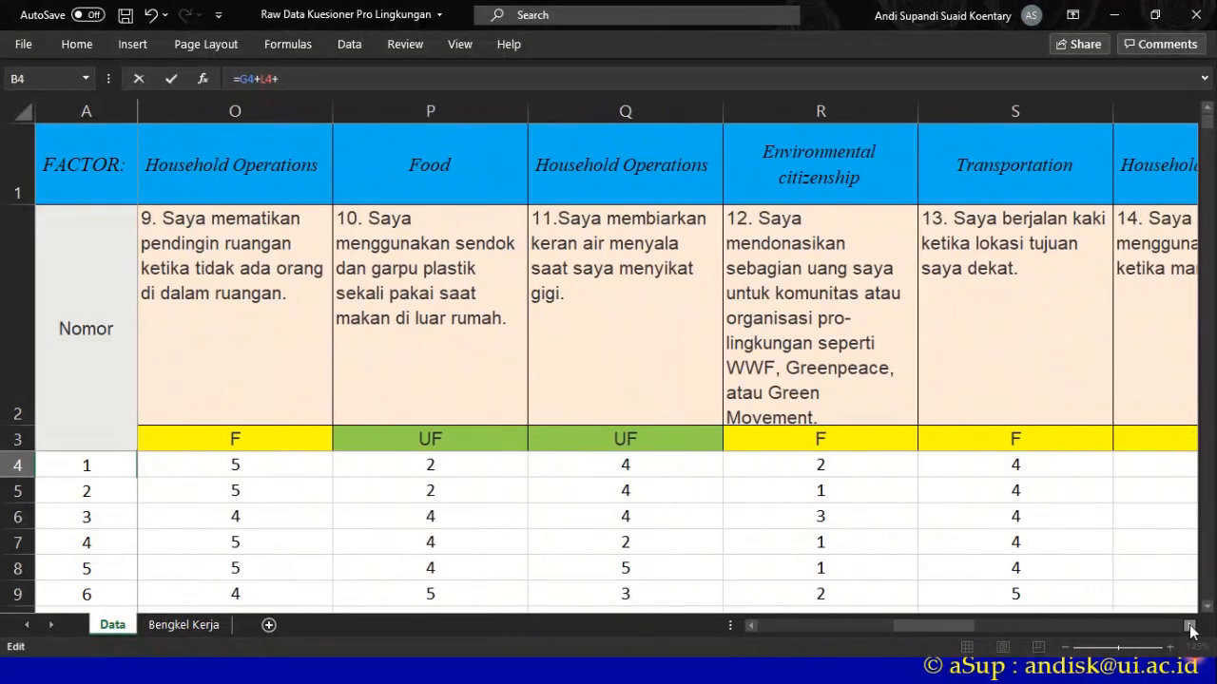
pyautogui.click(851, 468)
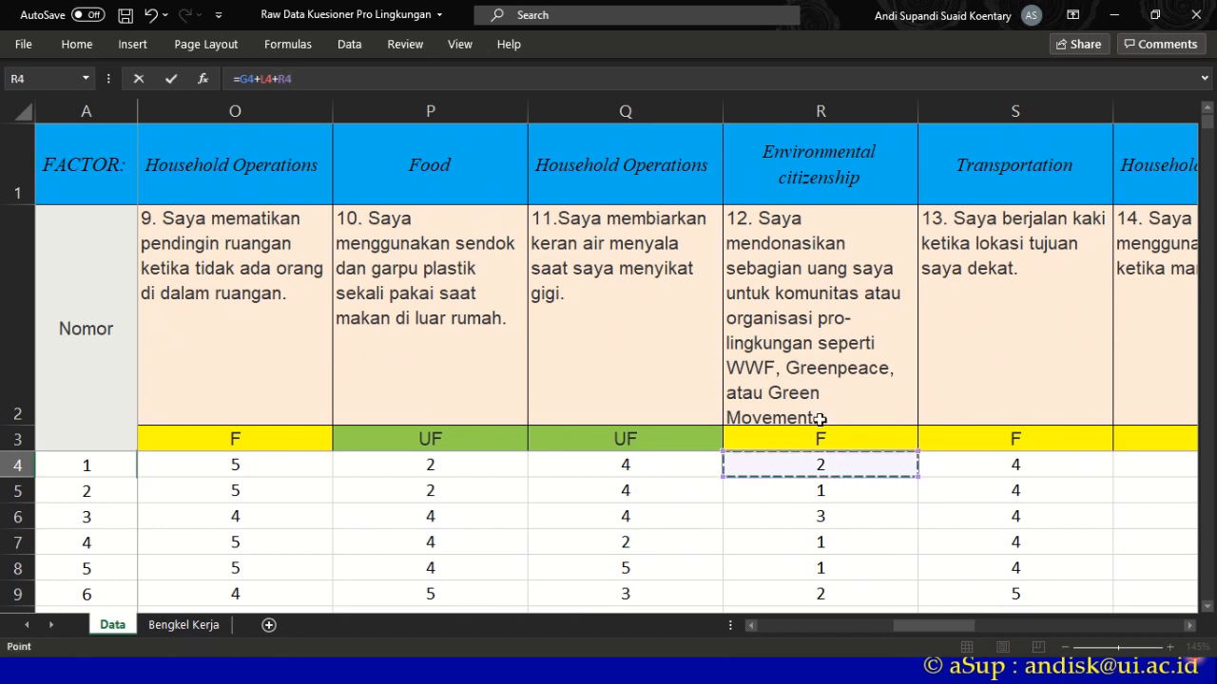
# - Add Environmental citizenship items 15 and 19 to the B4 formula as U4 and Y4
pyautogui.click(476, 74)
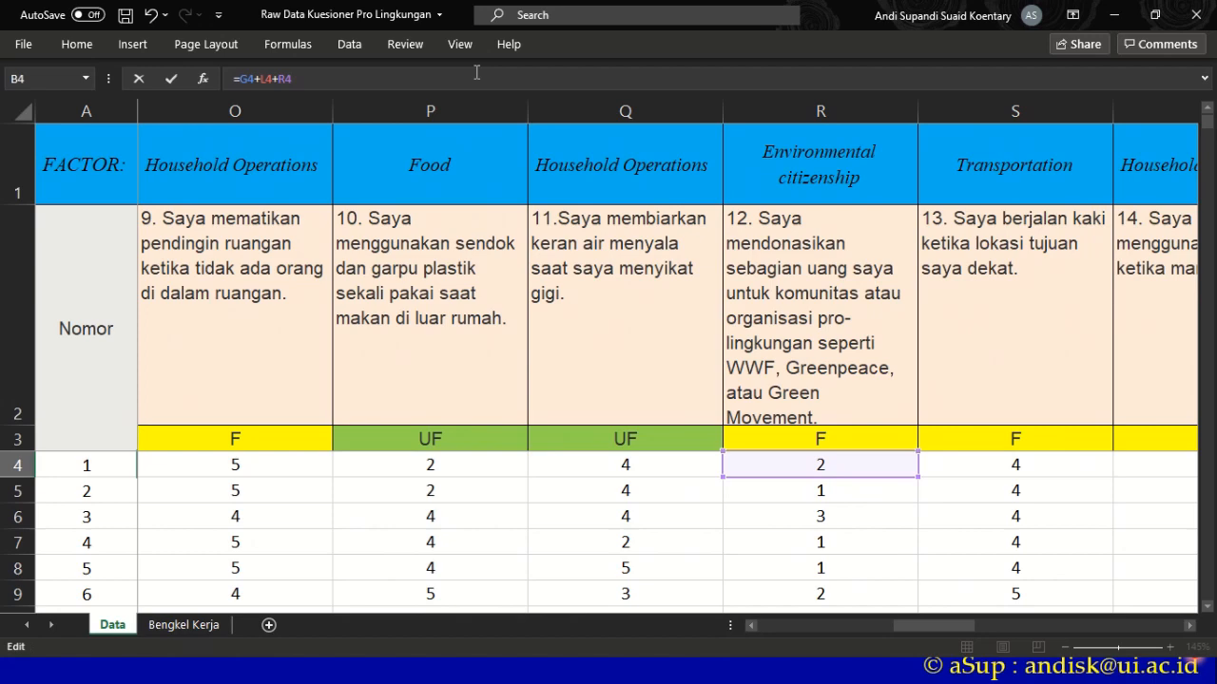
pyautogui.click(1189, 626)
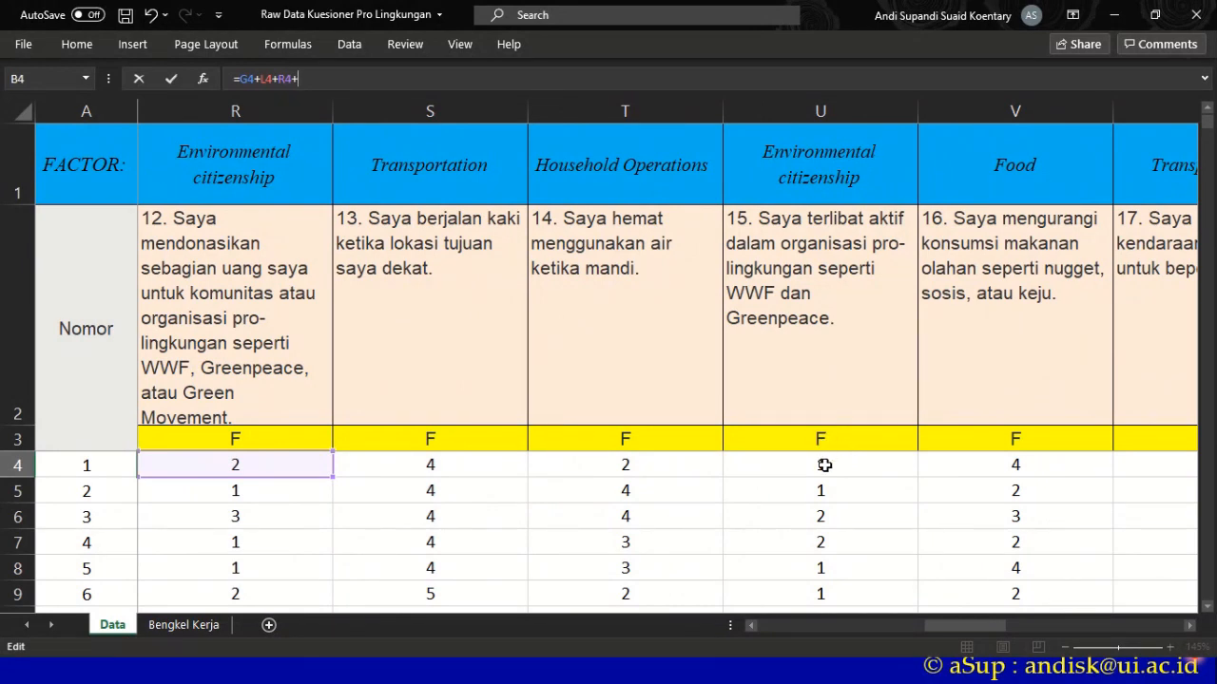
pyautogui.click(824, 464)
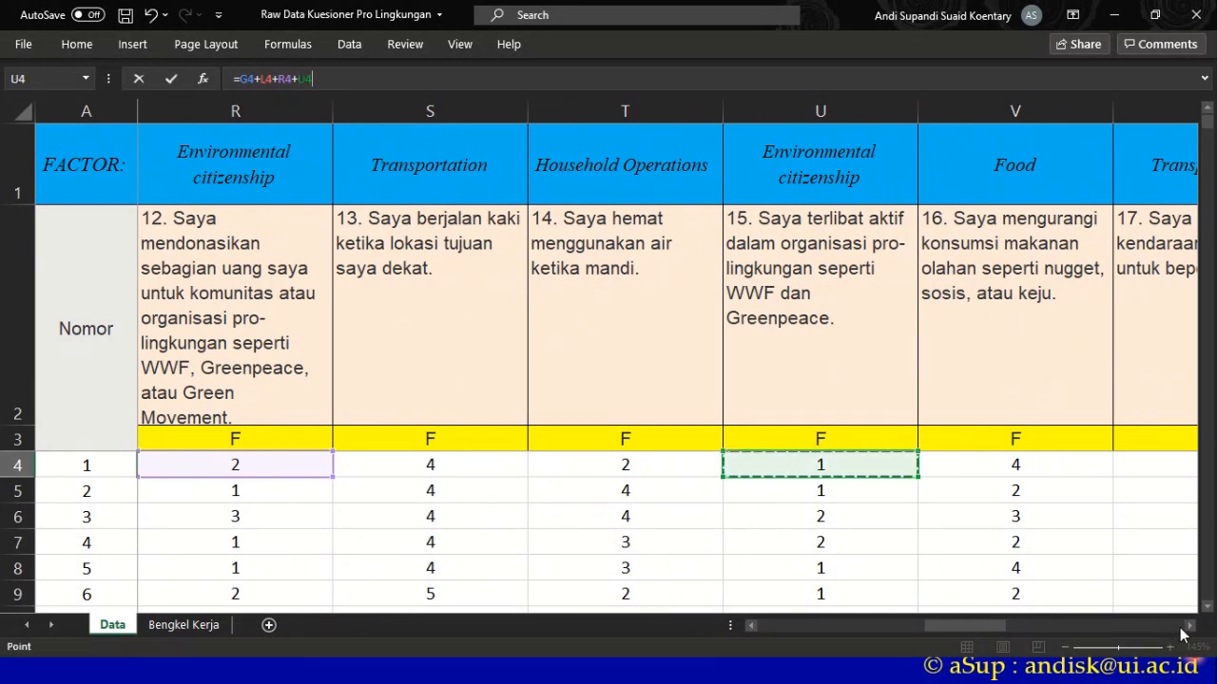
pyautogui.write('+')
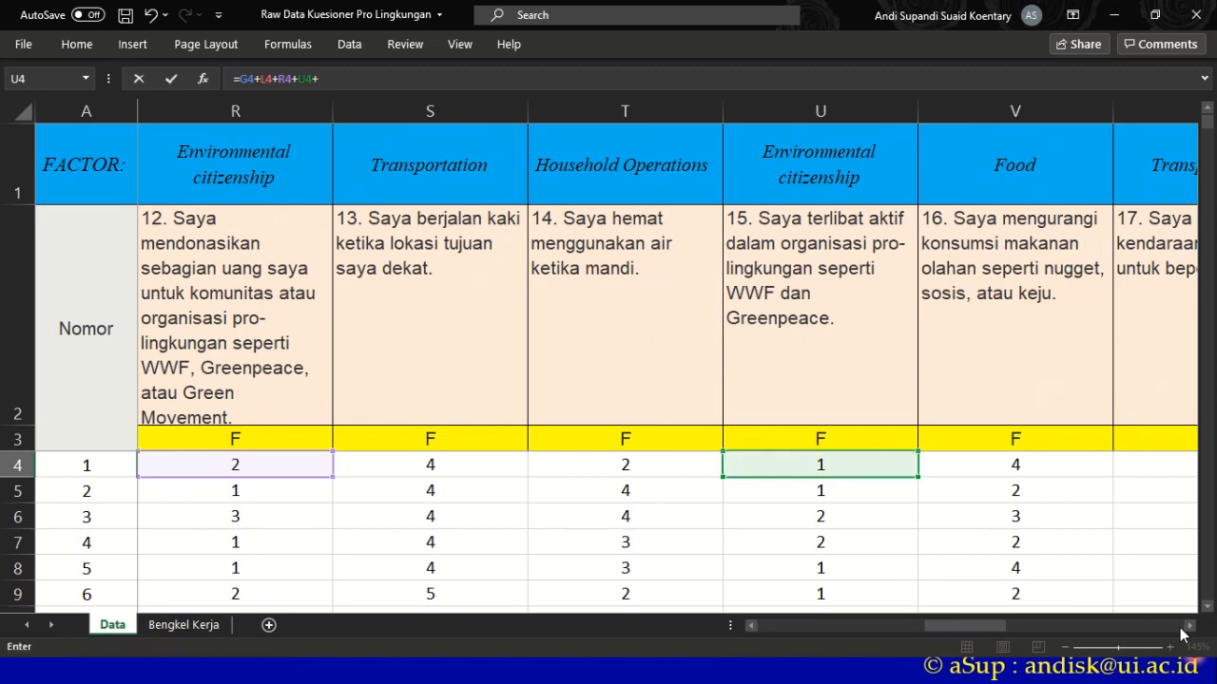
pyautogui.click(1188, 626)
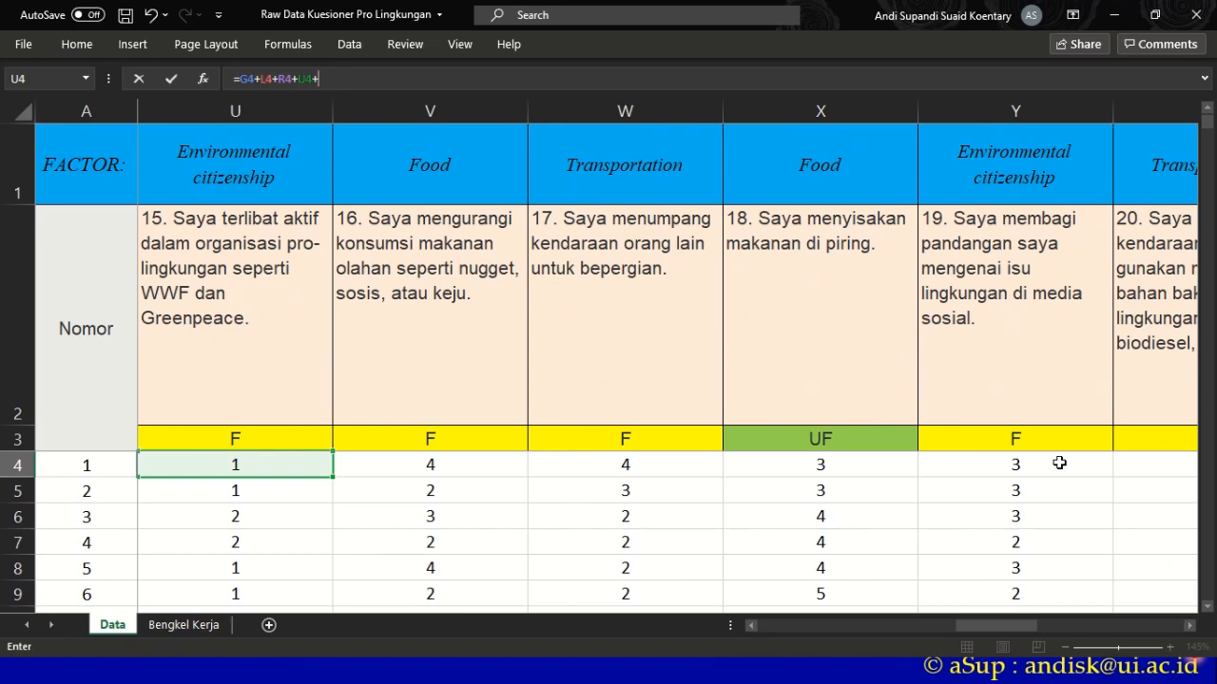
pyautogui.click(1059, 463)
# - Add item 22 in AB4 as the last term of the B4 formula, enter it, and reselect B4 to view the formula
pyautogui.click(1188, 626)
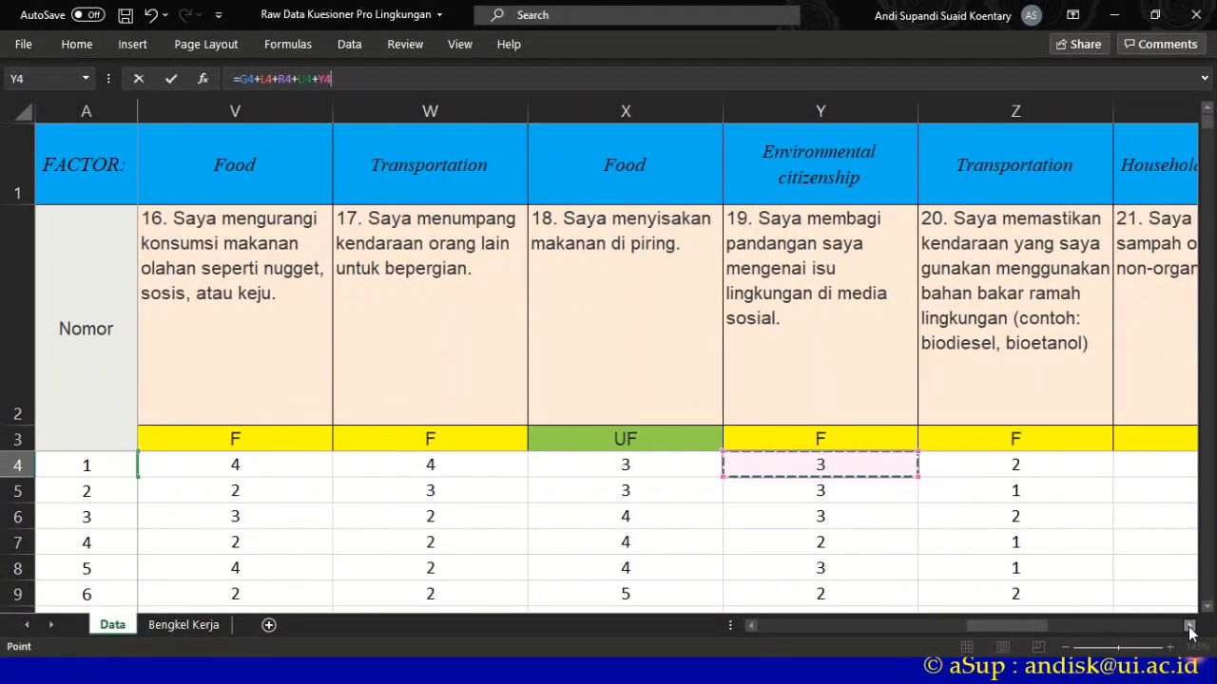
pyautogui.click(1188, 626)
pyautogui.click(1188, 626)
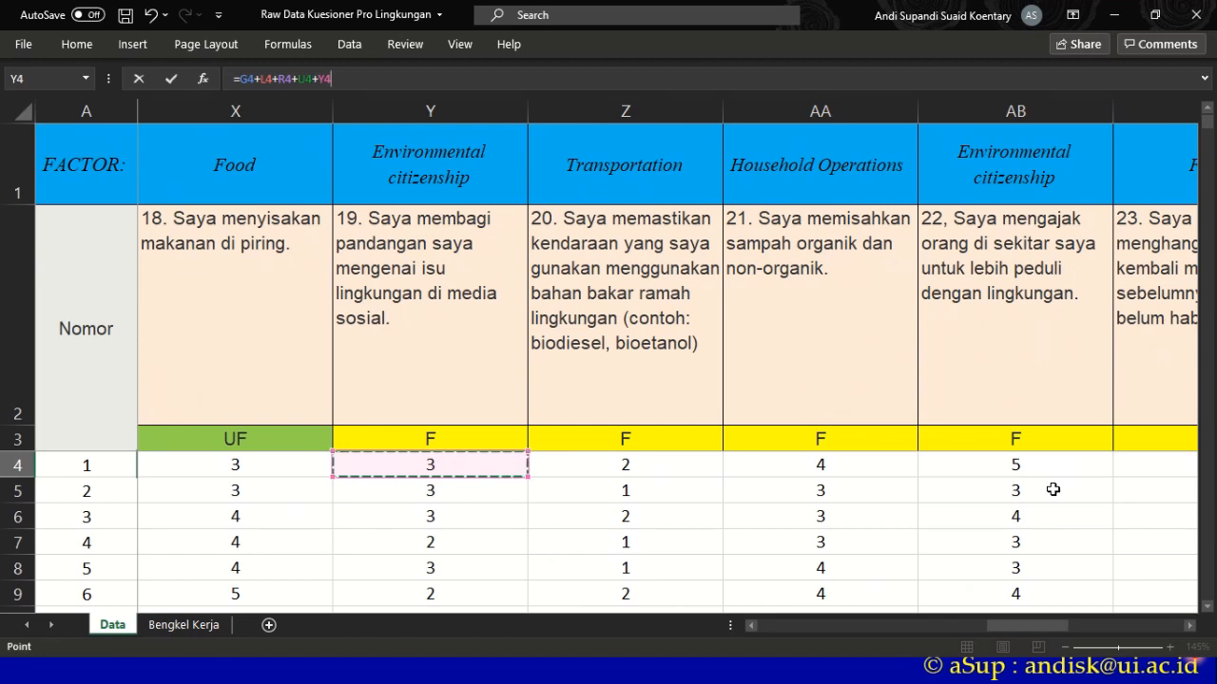
pyautogui.write('+')
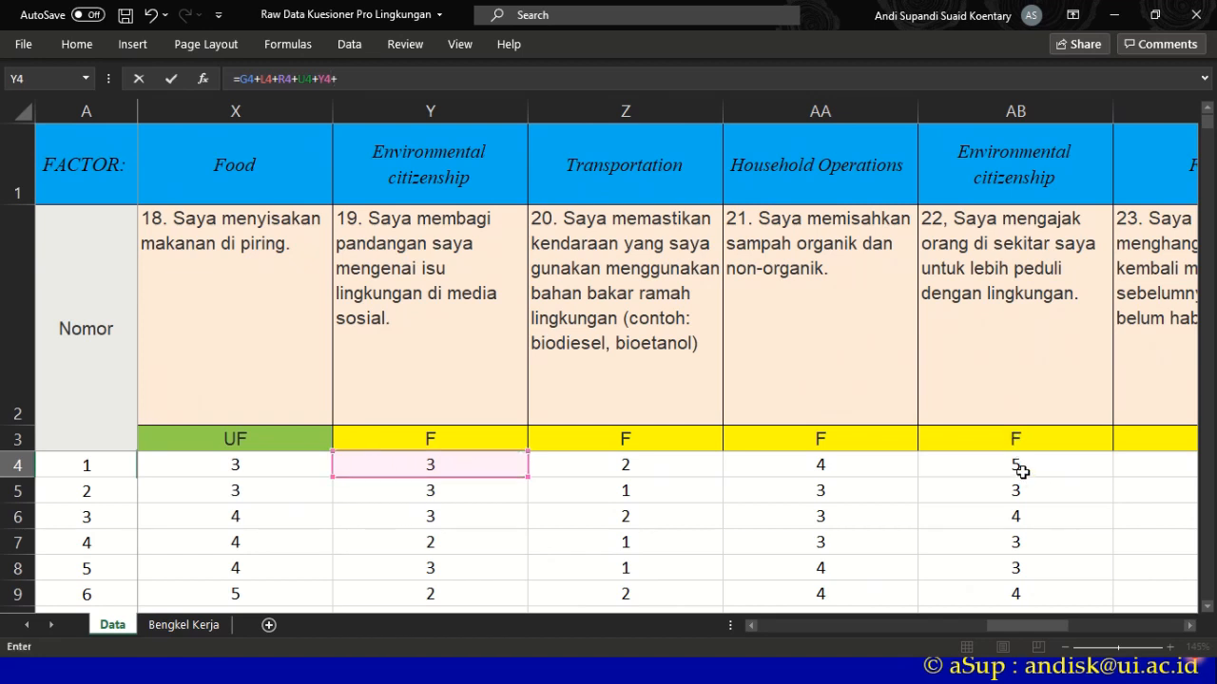
pyautogui.click(1020, 467)
pyautogui.click(1188, 627)
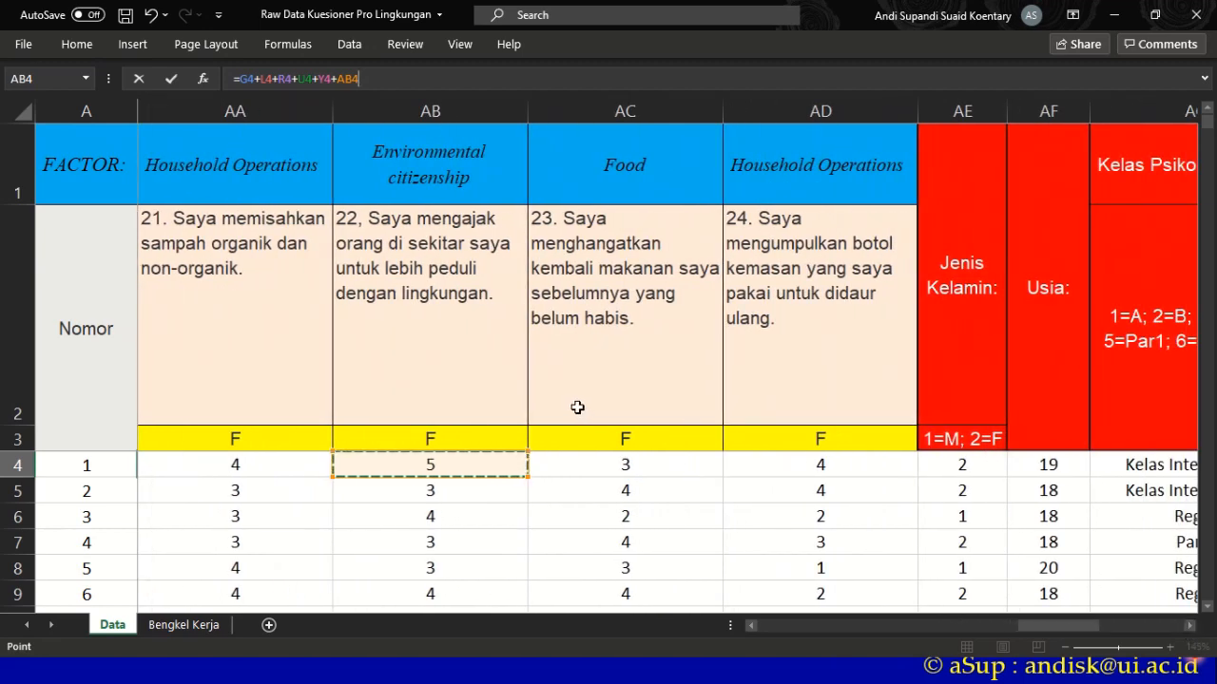
pyautogui.press('Return')
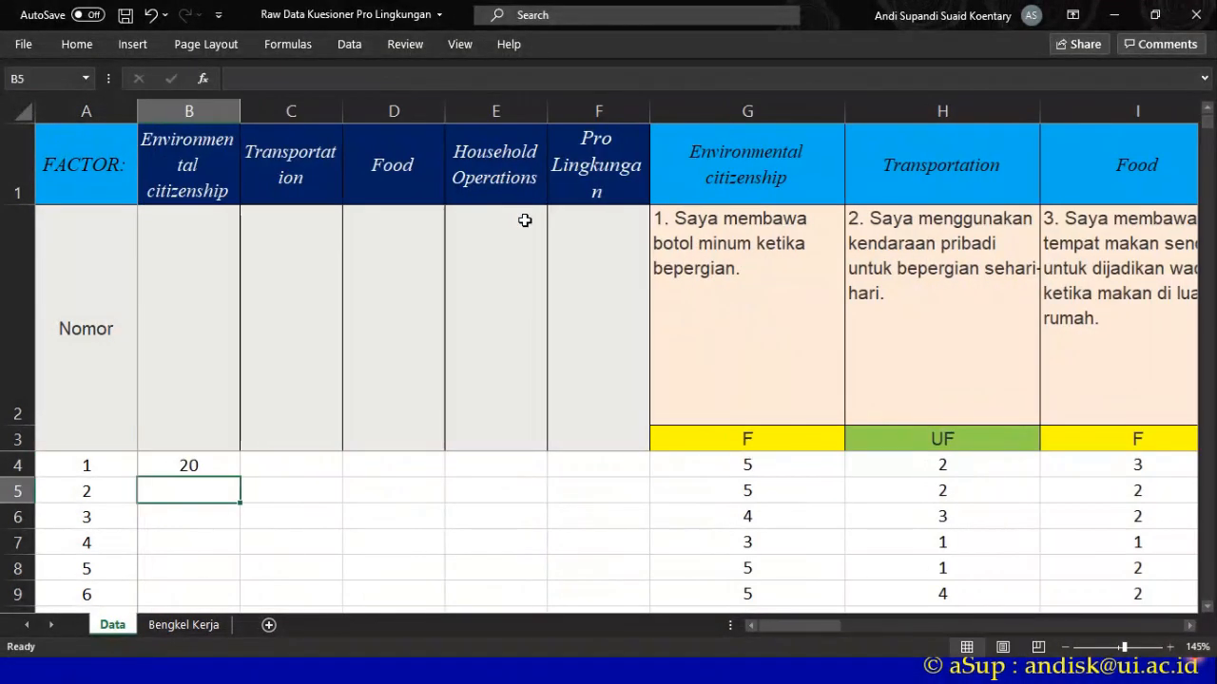
pyautogui.click(190, 465)
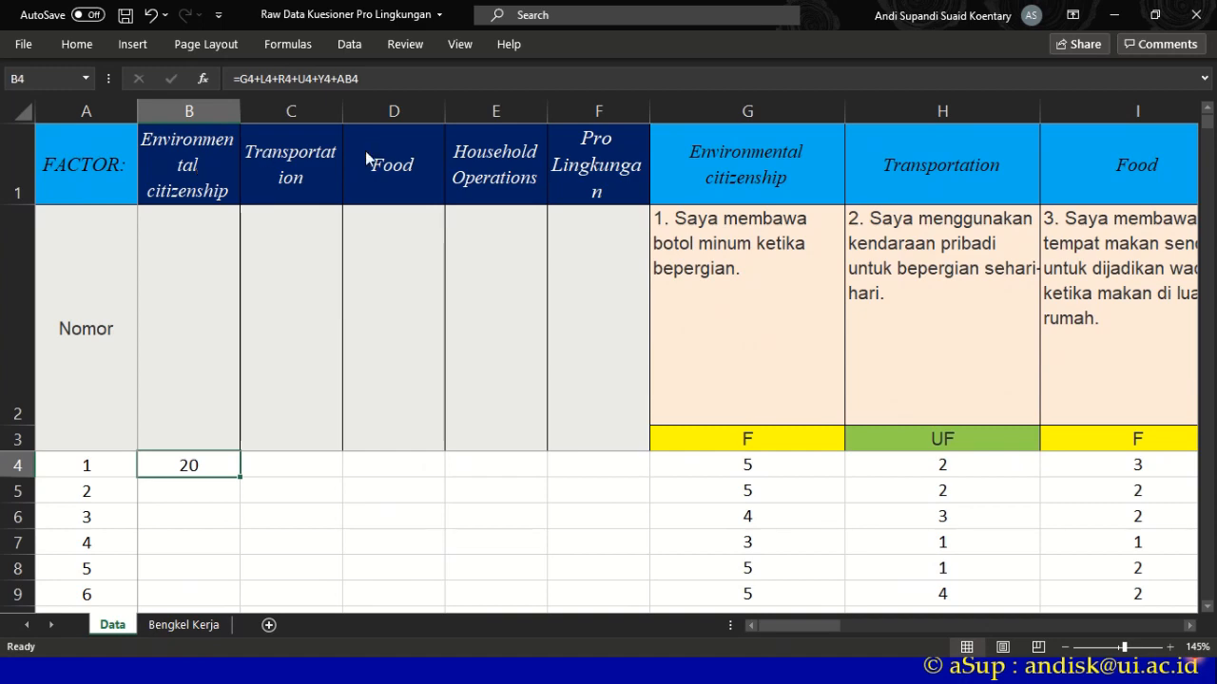
# - Switch to the Word questionnaire blueprint and examine the item numbers listed for Environmental citizenship, Household Operations, Food and Transportation
pyautogui.hotkey('alt', 'Tab')
pyautogui.hotkey('alt', 'Tab')
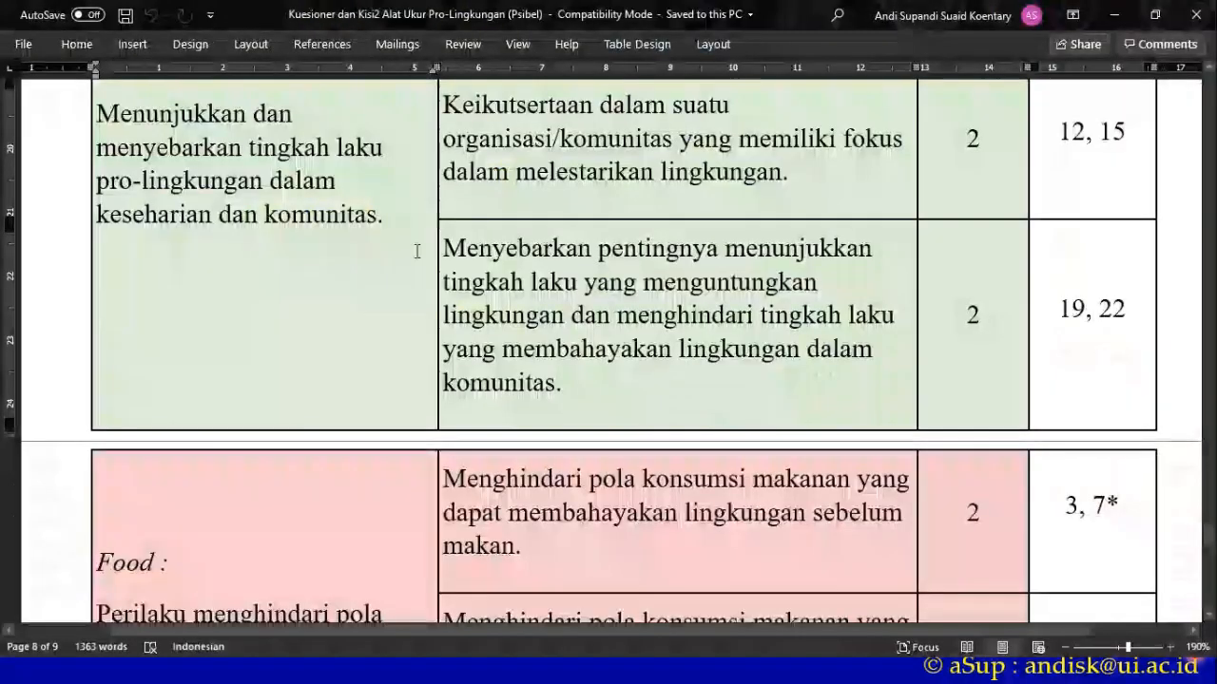
pyautogui.scroll(3, 416, 253)
pyautogui.scroll(10, 416, 253)
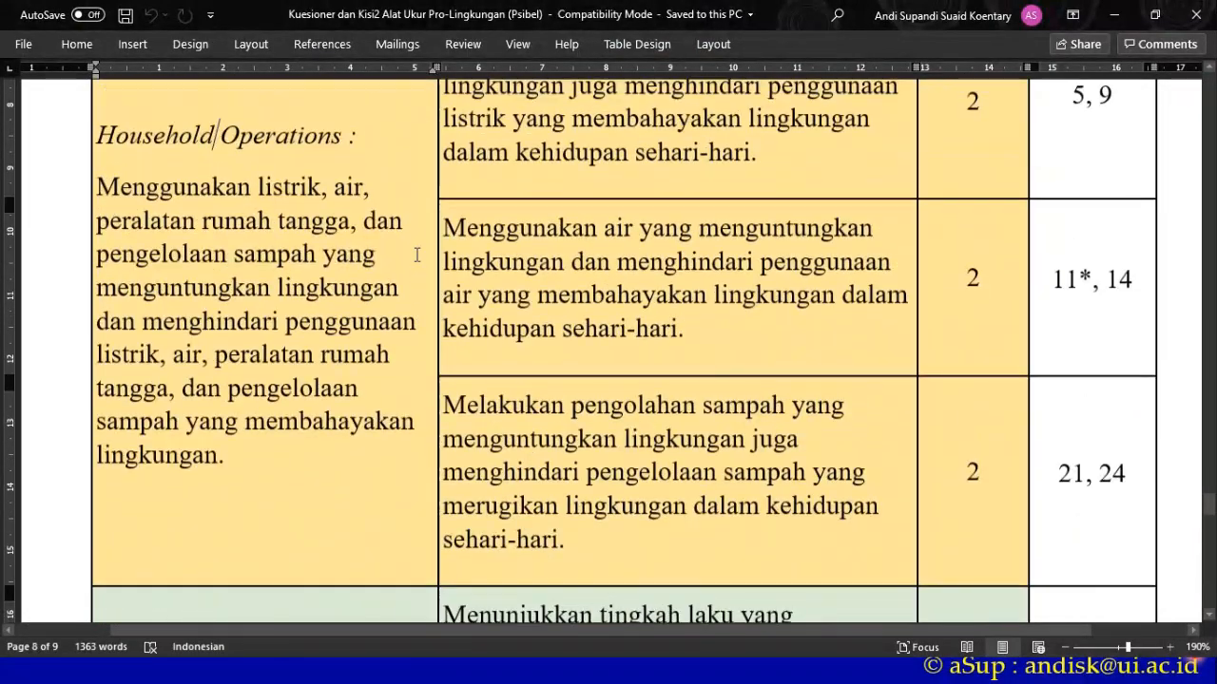
pyautogui.scroll(-12, 416, 255)
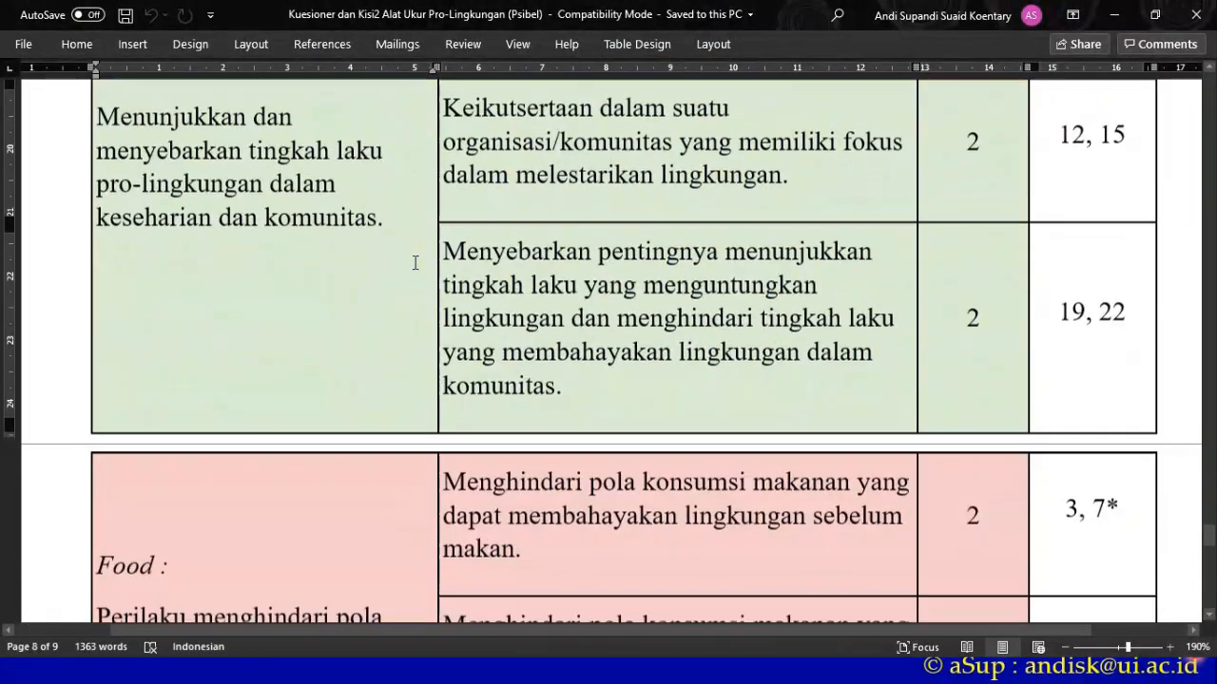
pyautogui.scroll(9, 415, 263)
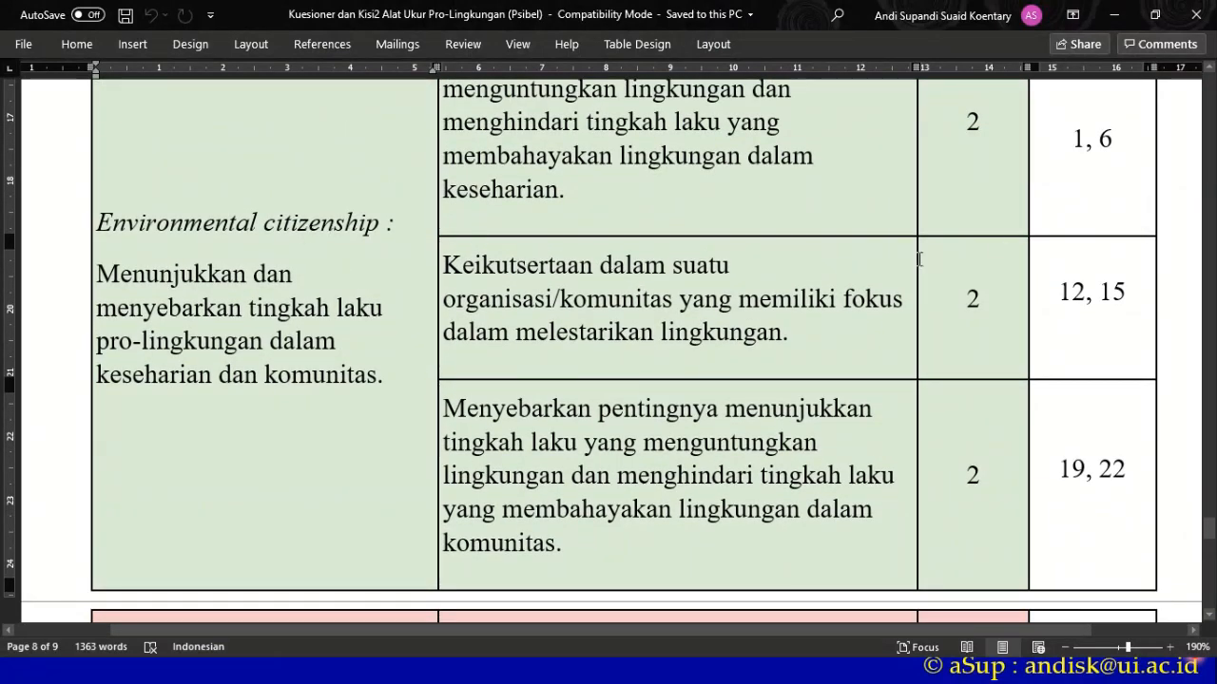
pyautogui.click(1103, 160)
pyautogui.scroll(5, 763, 359)
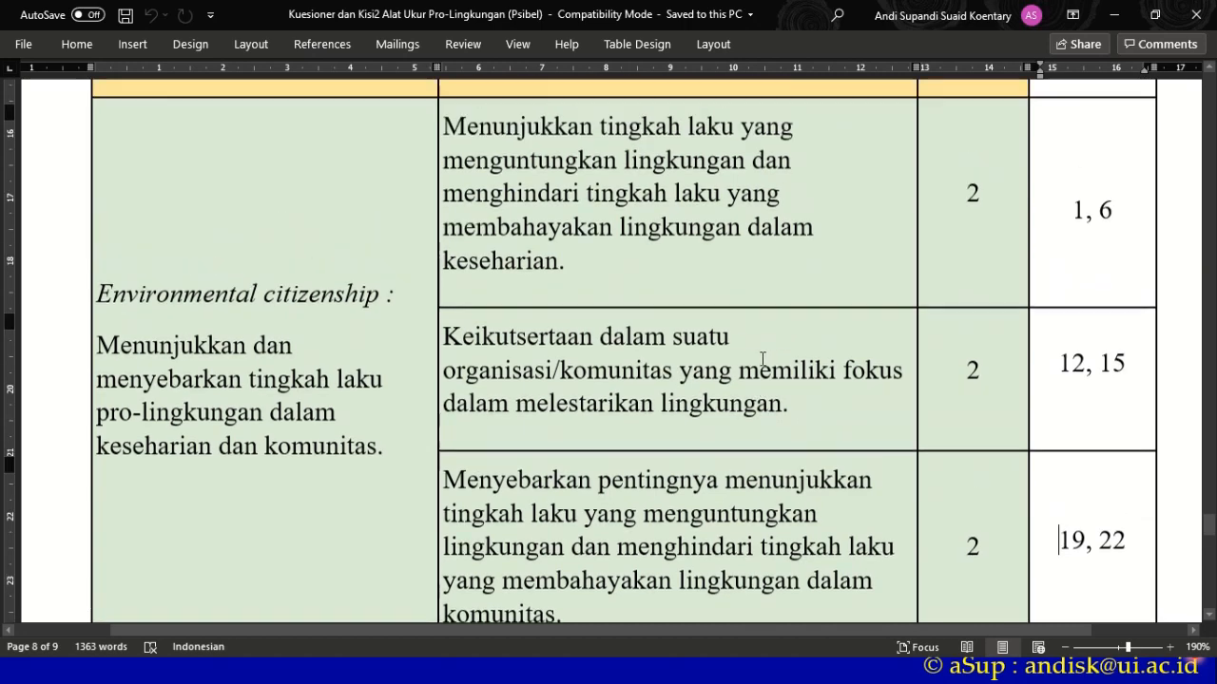
pyautogui.scroll(3, 762, 359)
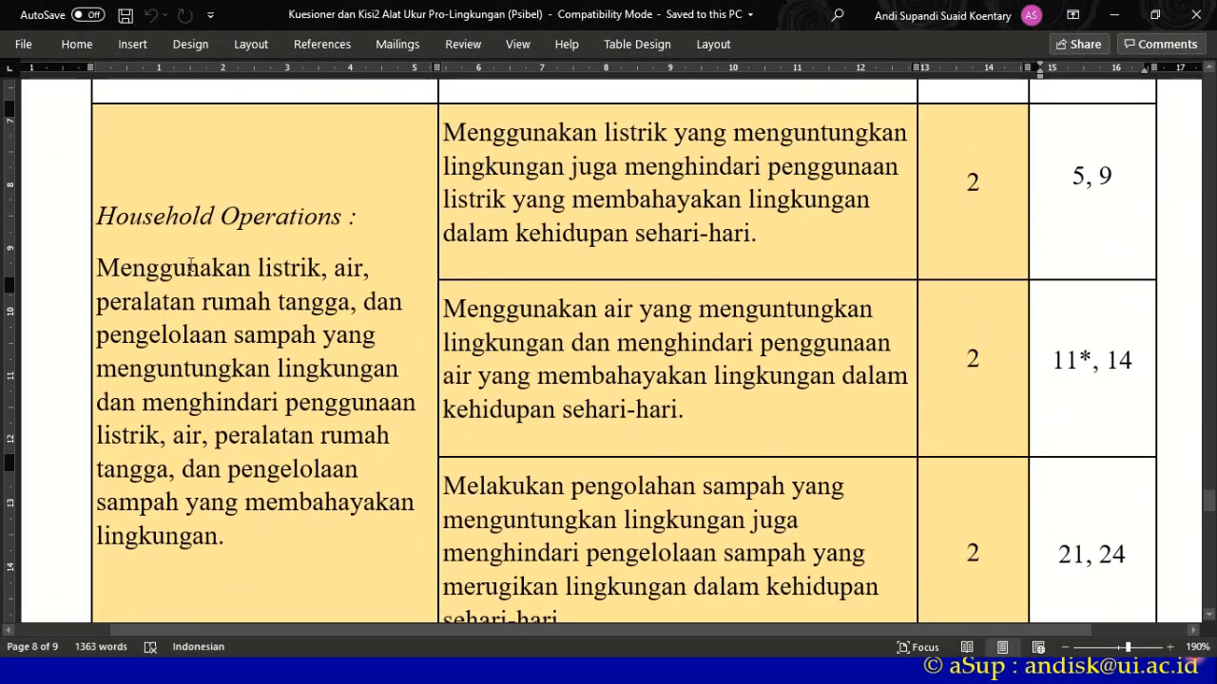
pyautogui.scroll(-8, 1043, 270)
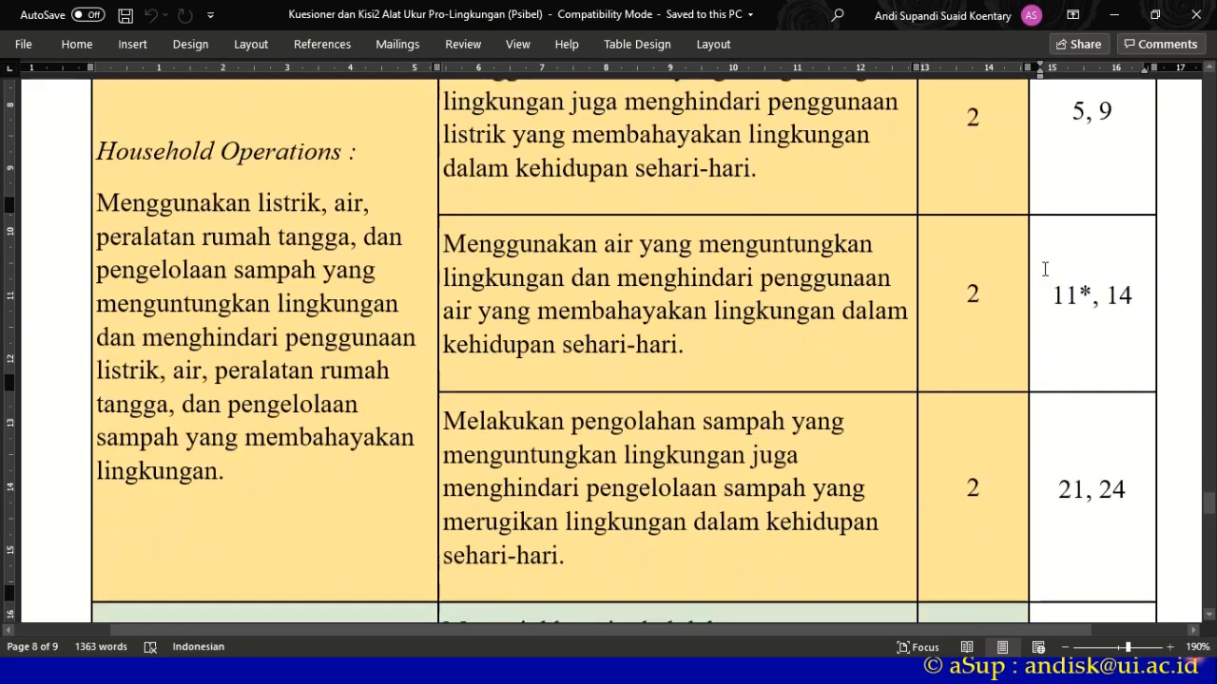
pyautogui.scroll(-10, 1067, 259)
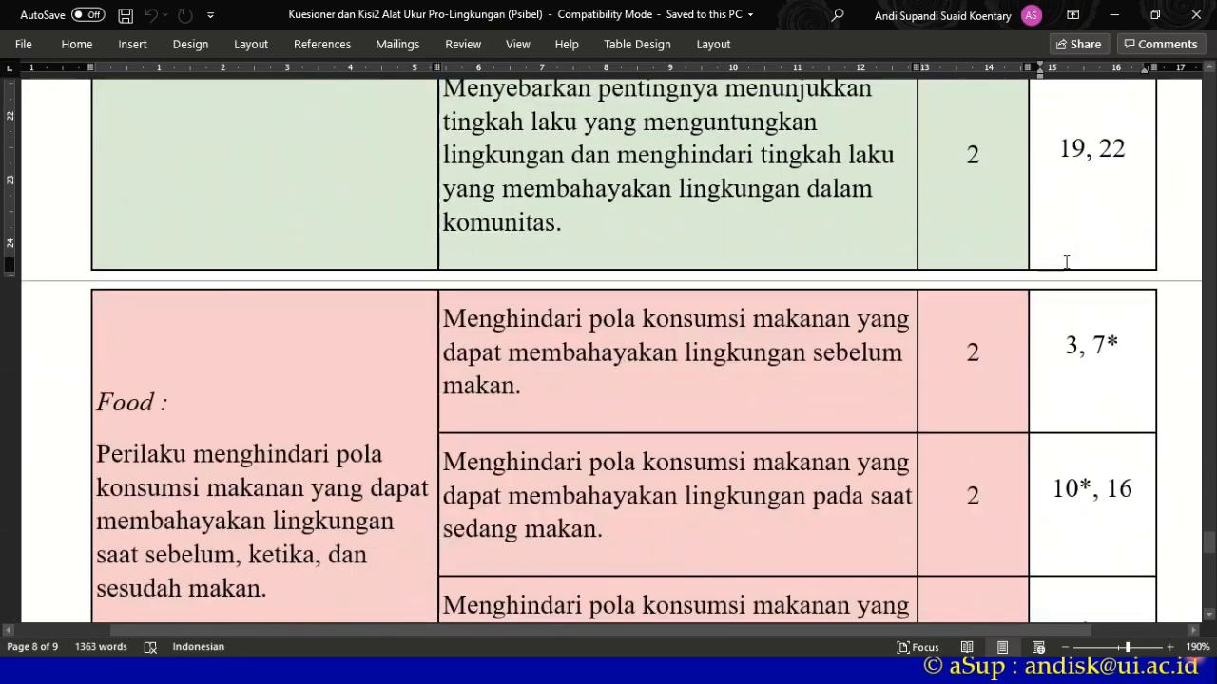
pyautogui.scroll(3, 1065, 266)
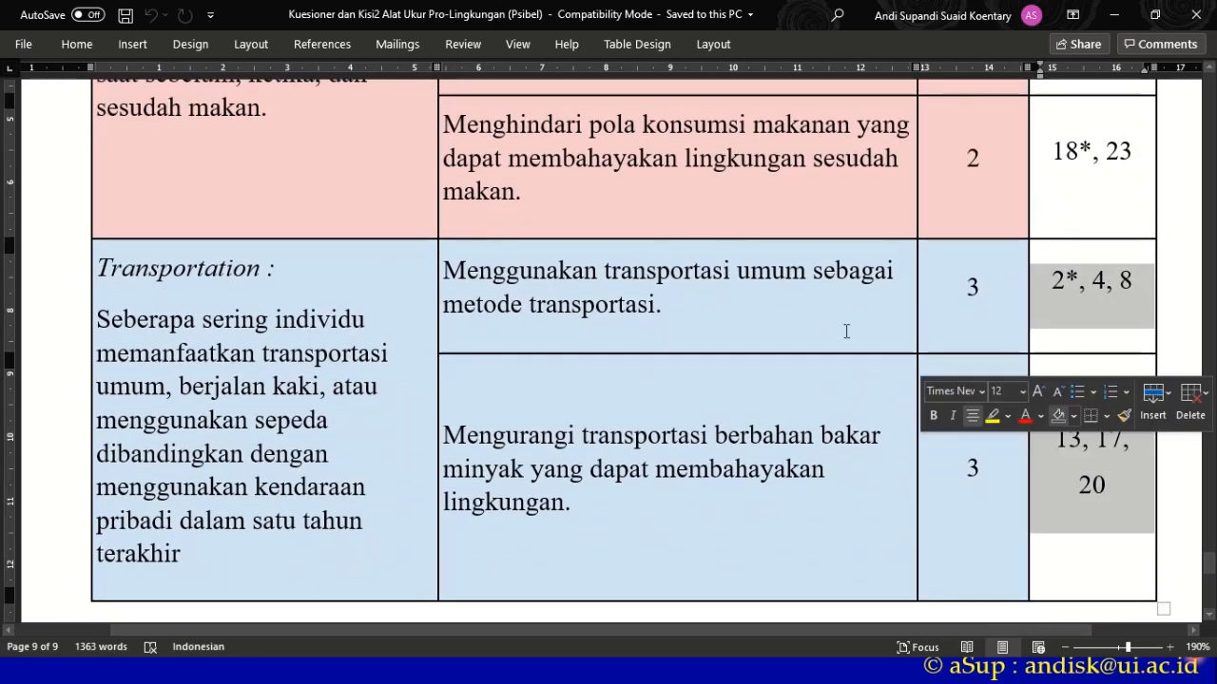
pyautogui.click(708, 306)
pyautogui.scroll(6, 576, 325)
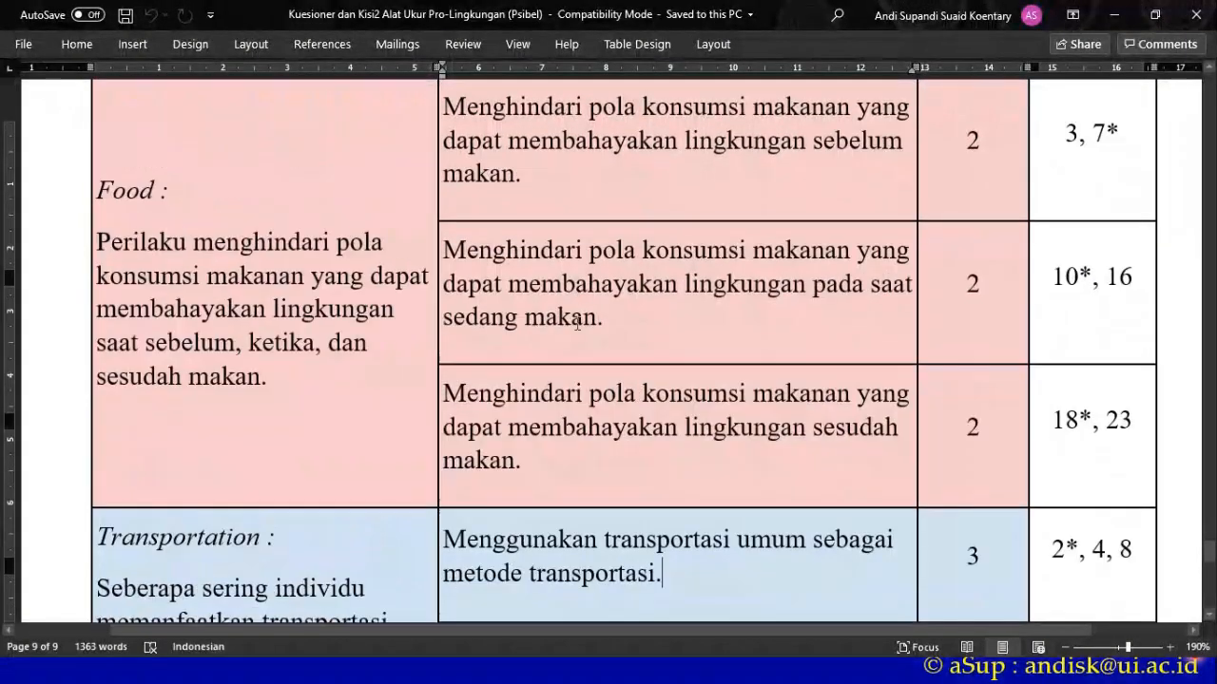
# - Switch back to the Excel workbook and start the Transportation sum formula in C4 with item 2 (H4)
pyautogui.hotkey('alt', 'Tab')
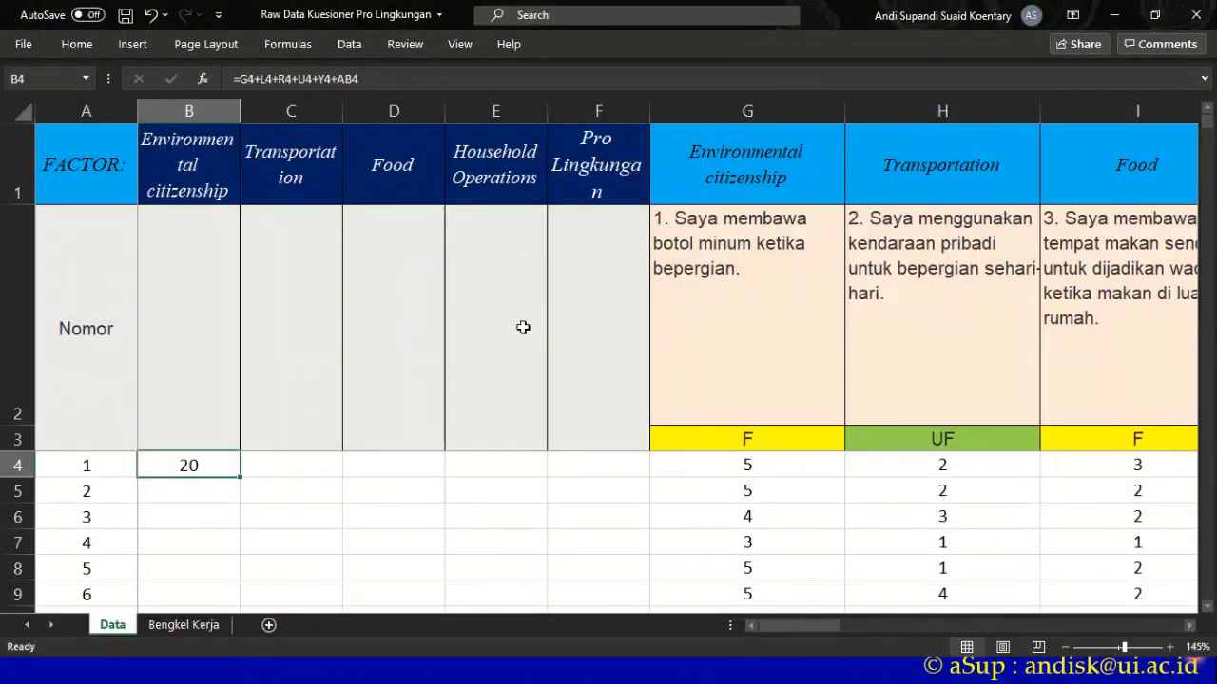
pyautogui.click(260, 461)
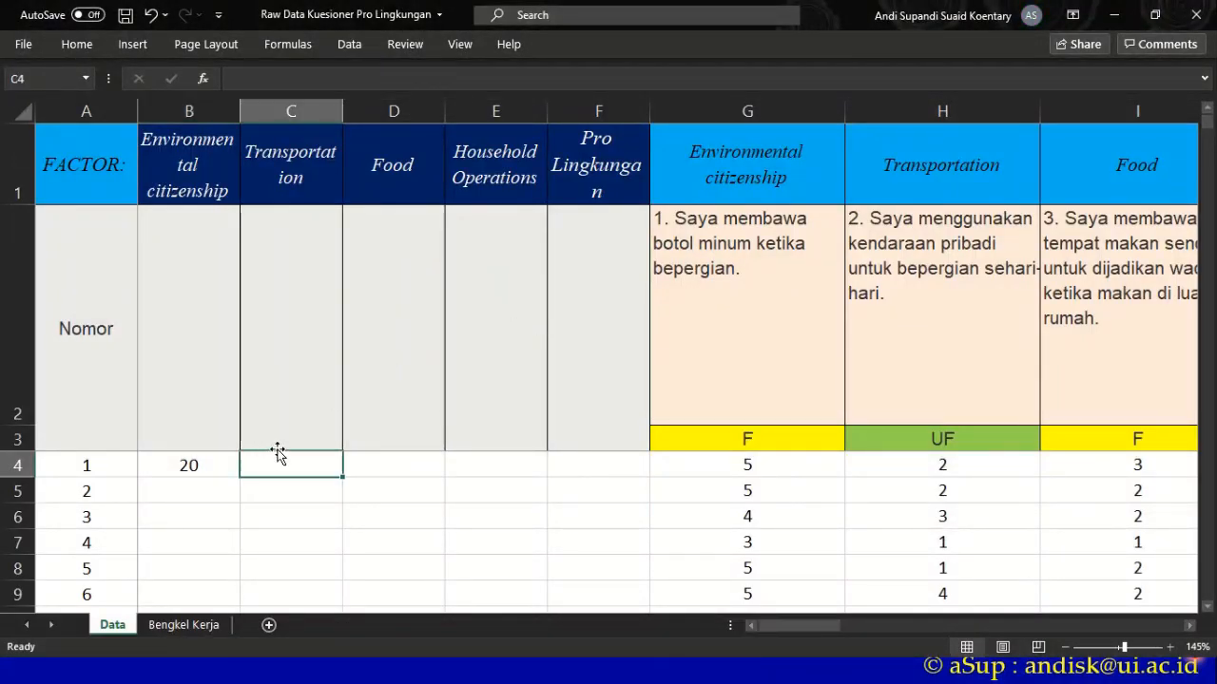
pyautogui.write('=')
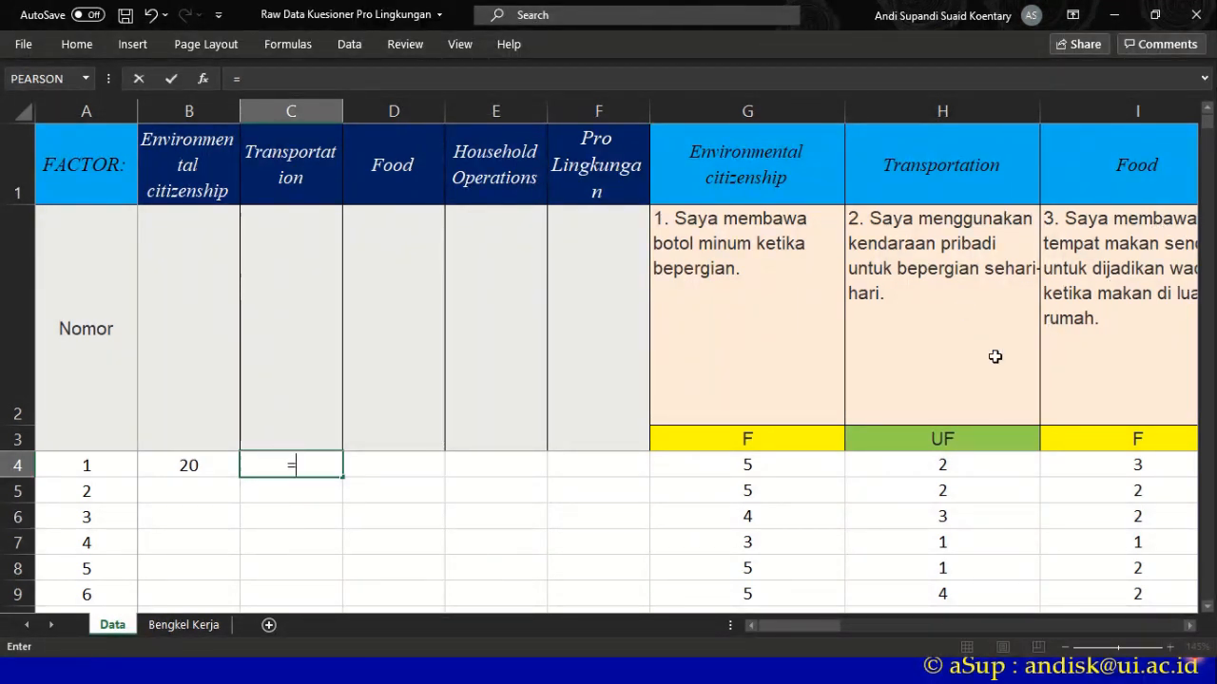
pyautogui.click(938, 465)
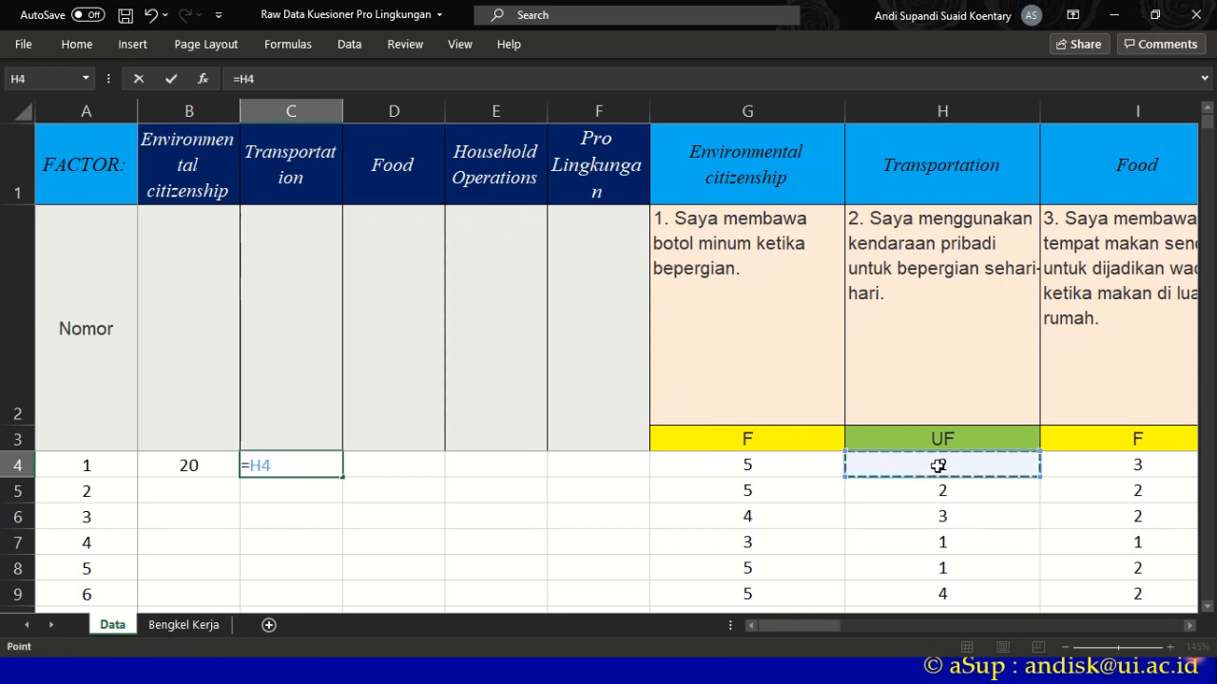
pyautogui.write('+')
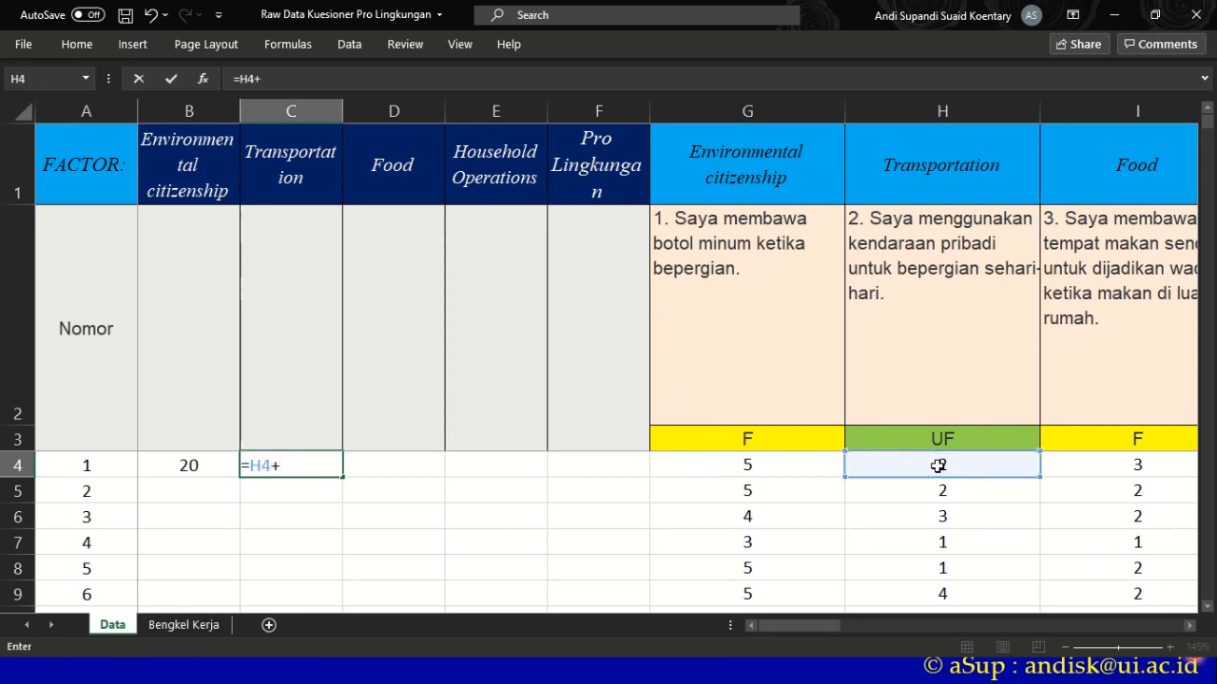
# - Extend the C4 formula with Transportation item 4 by adding J4
pyautogui.click(1190, 626)
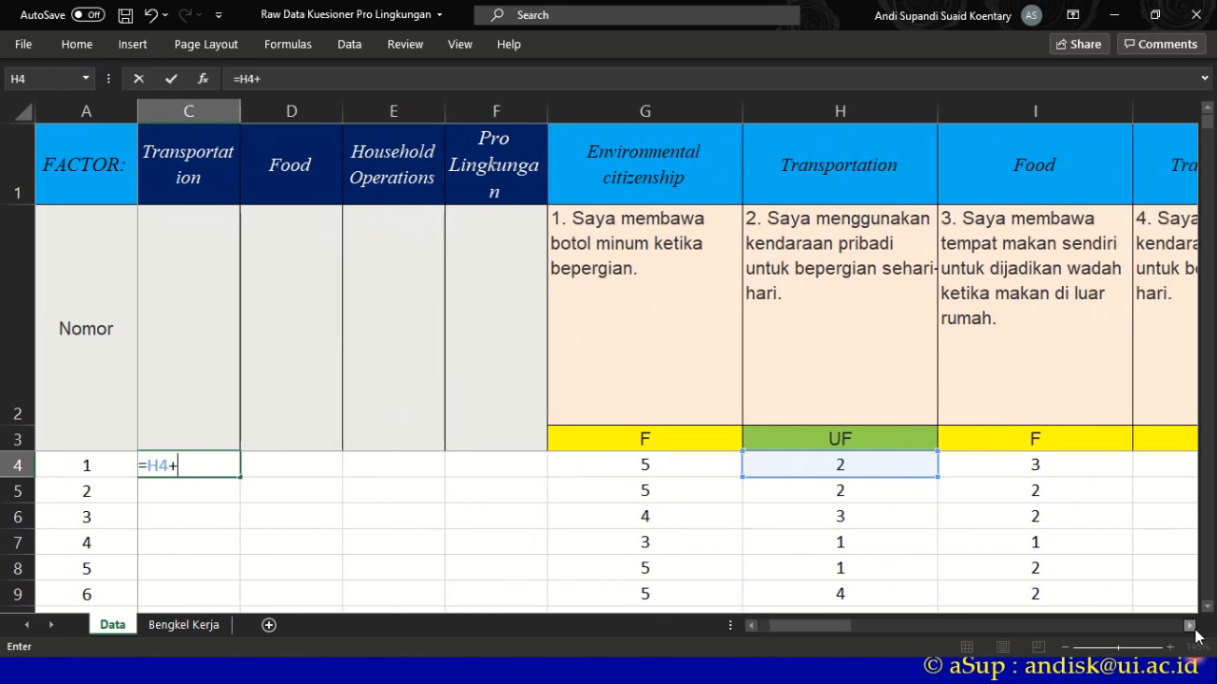
pyautogui.click(1190, 626)
pyautogui.click(1190, 626)
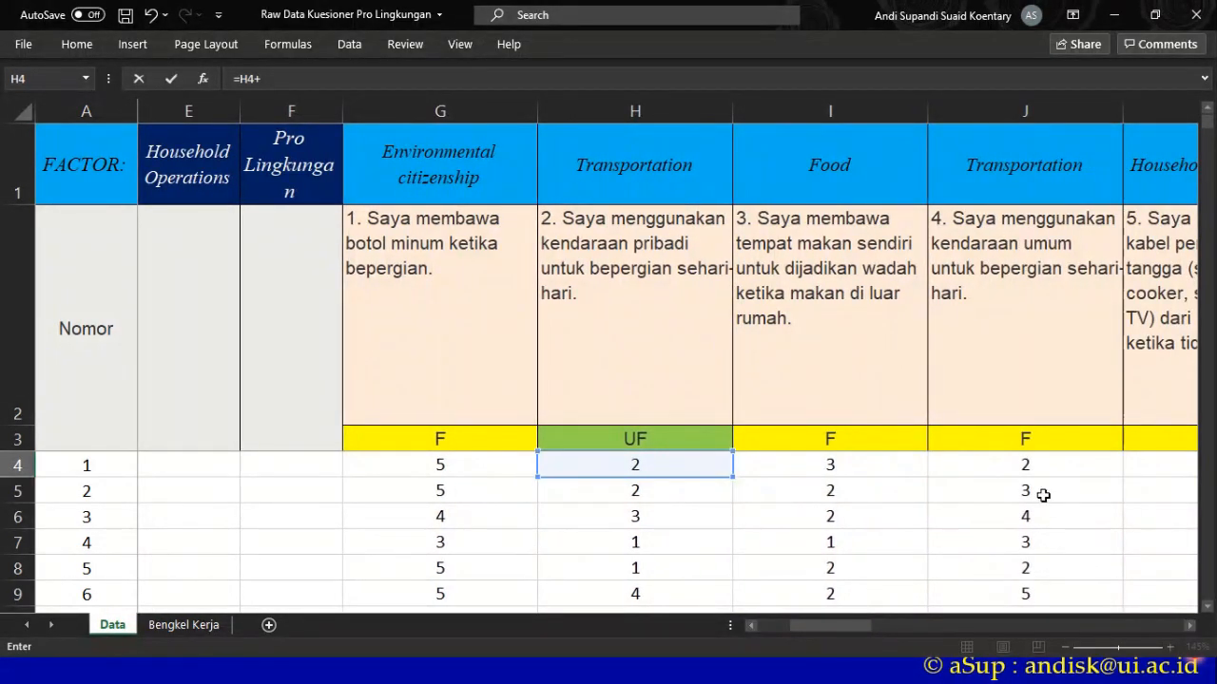
pyautogui.click(1030, 470)
pyautogui.write('+')
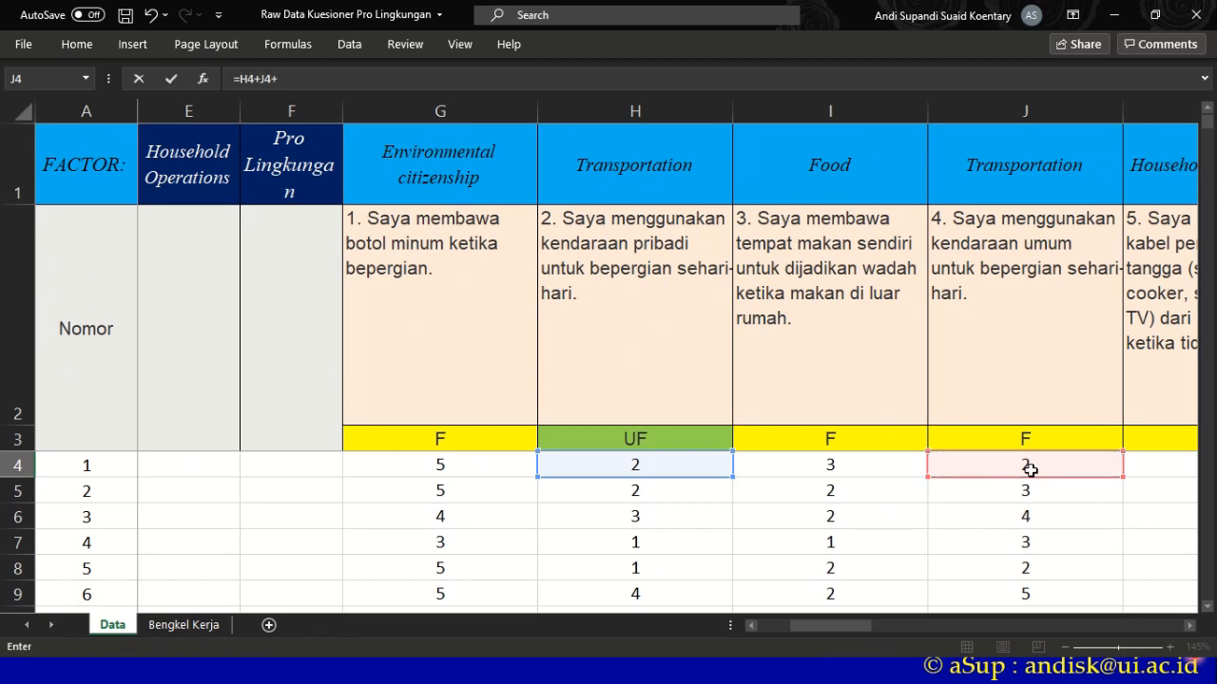
# - Add Transportation item 8 (N4) to the C4 formula
pyautogui.click(1189, 626)
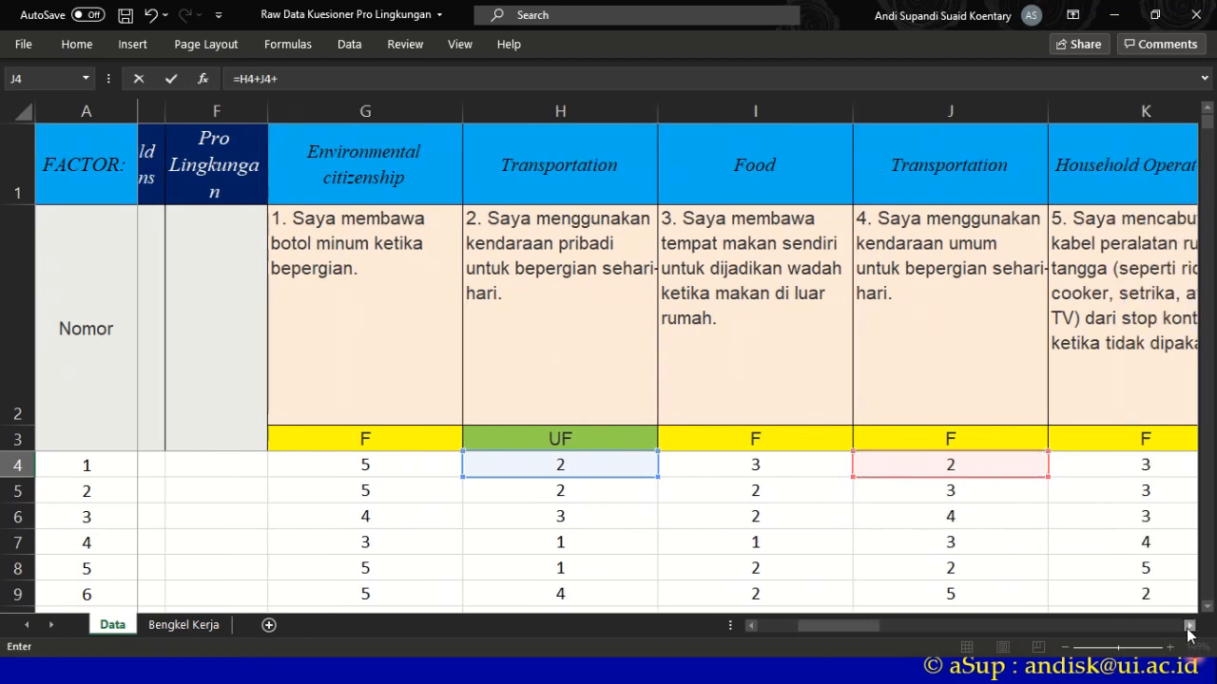
pyautogui.click(1189, 626)
pyautogui.click(1189, 626)
pyautogui.click(1189, 626)
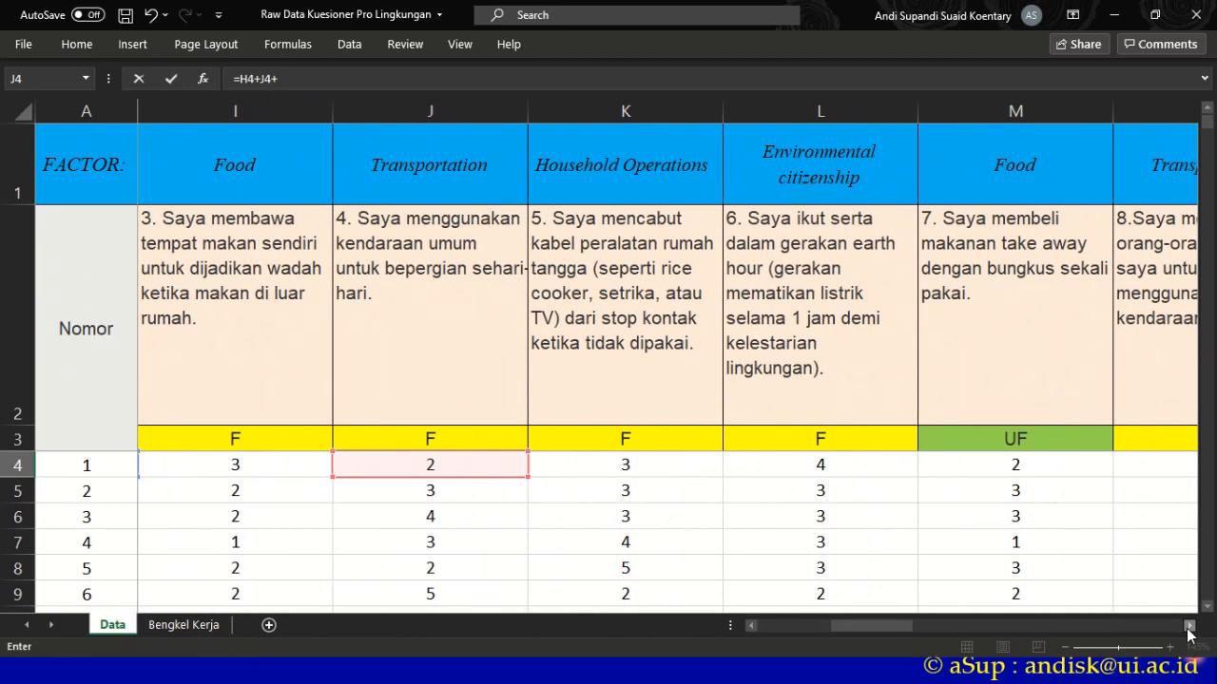
pyautogui.click(1189, 627)
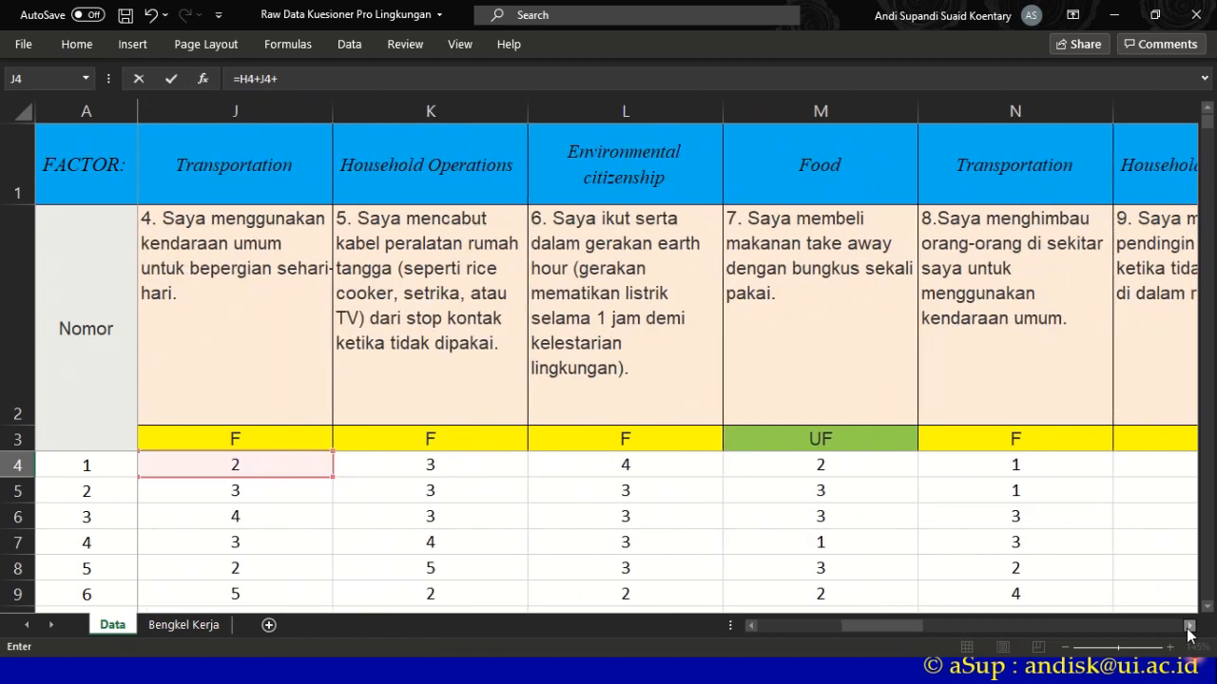
pyautogui.click(1004, 467)
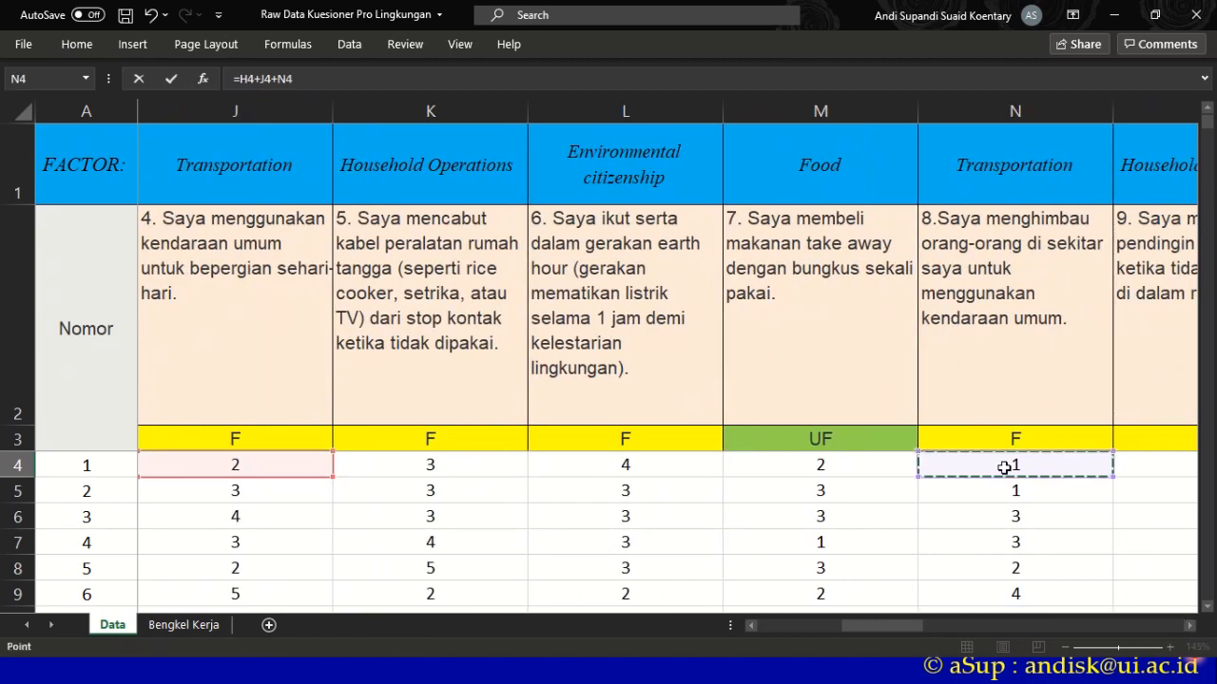
pyautogui.write('+')
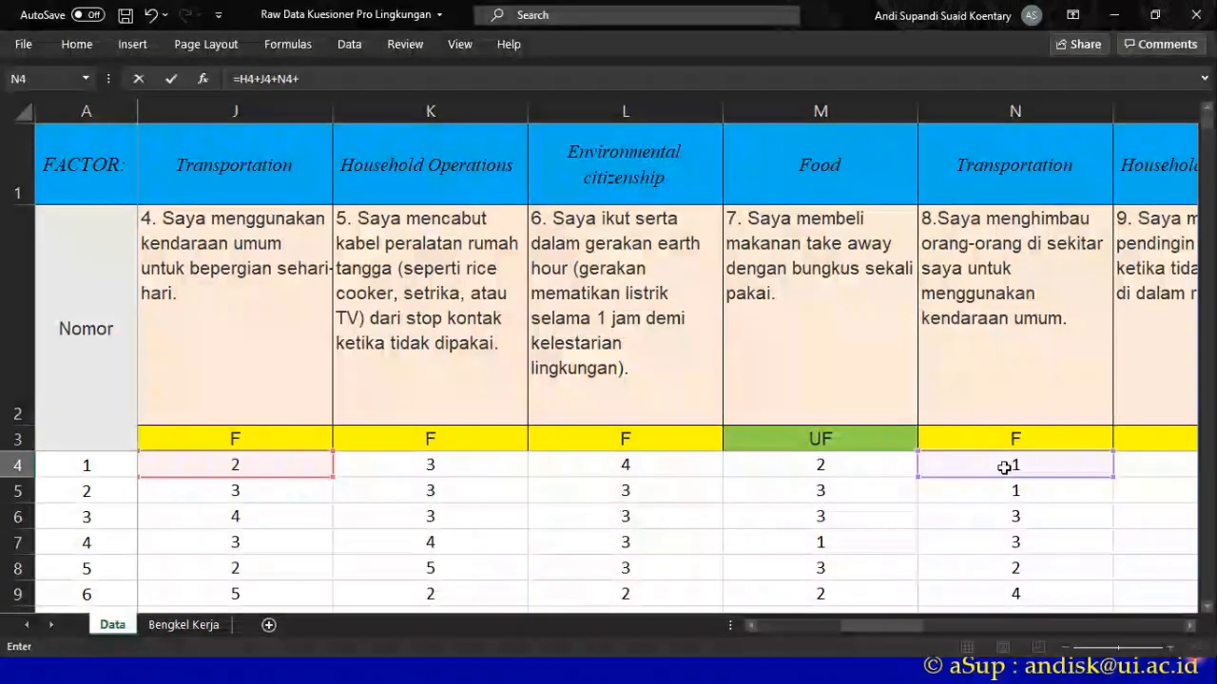
# - Add Transportation item 13 (S4) as the next term of the C4 formula
pyautogui.click(1190, 627)
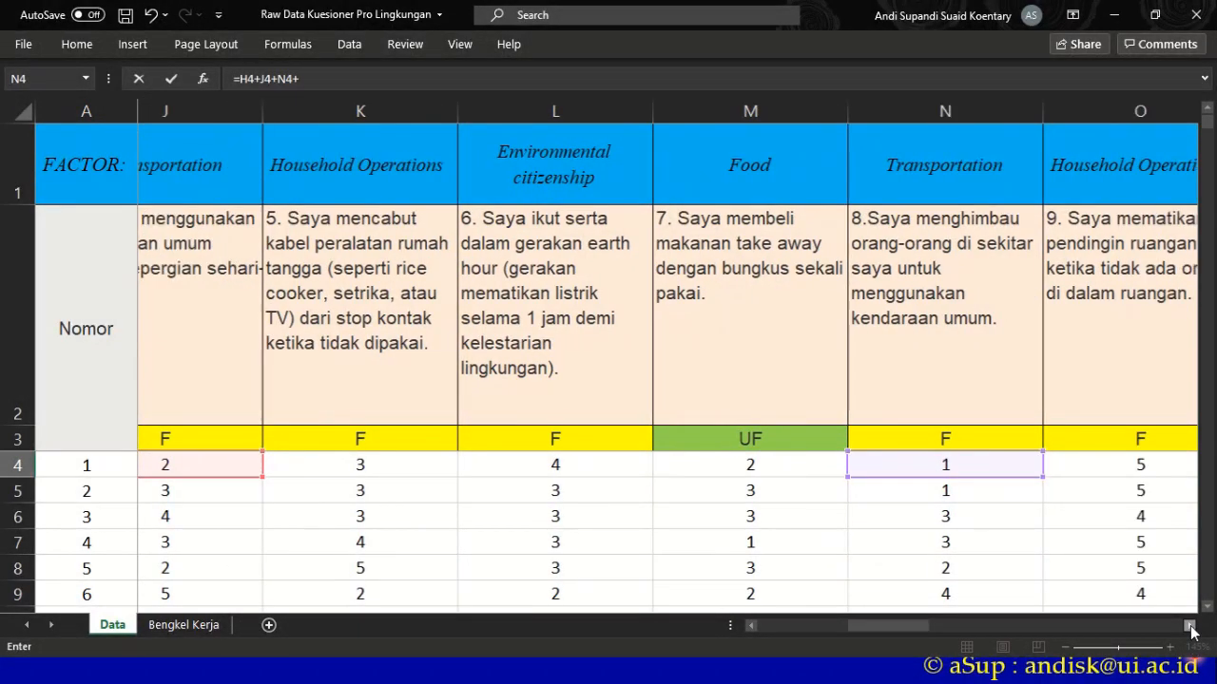
pyautogui.click(1190, 627)
pyautogui.click(1190, 627)
pyautogui.click(1190, 627)
pyautogui.click(1189, 627)
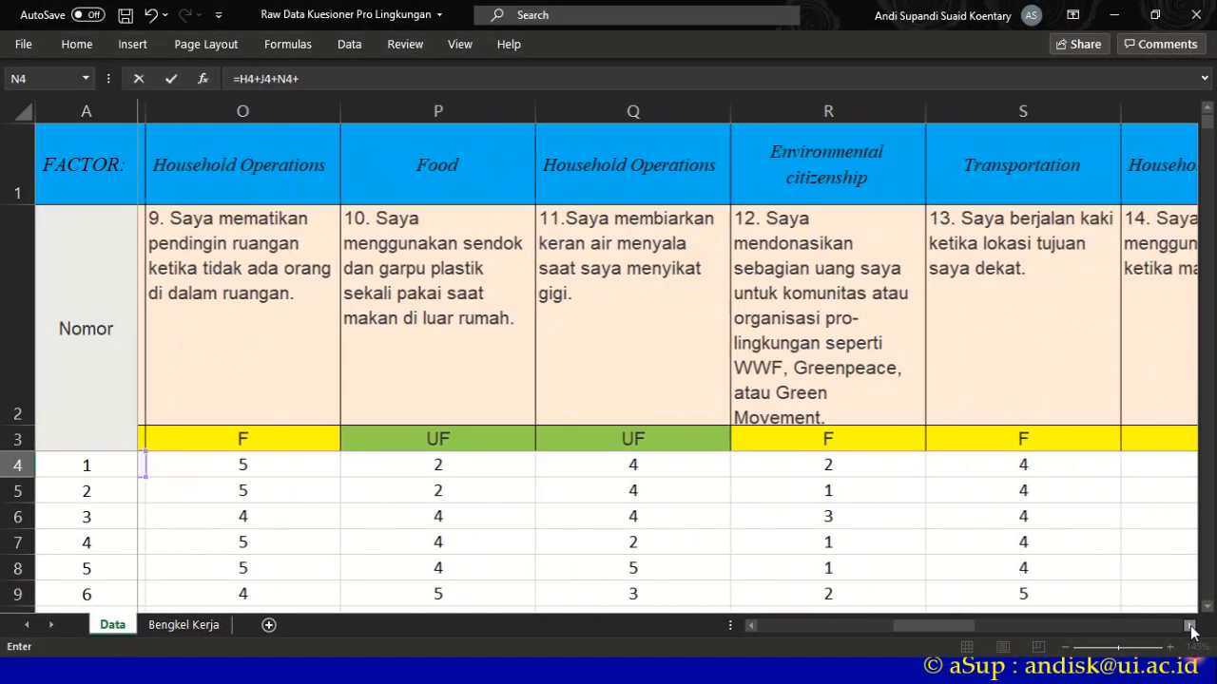
pyautogui.click(1018, 464)
pyautogui.write('+')
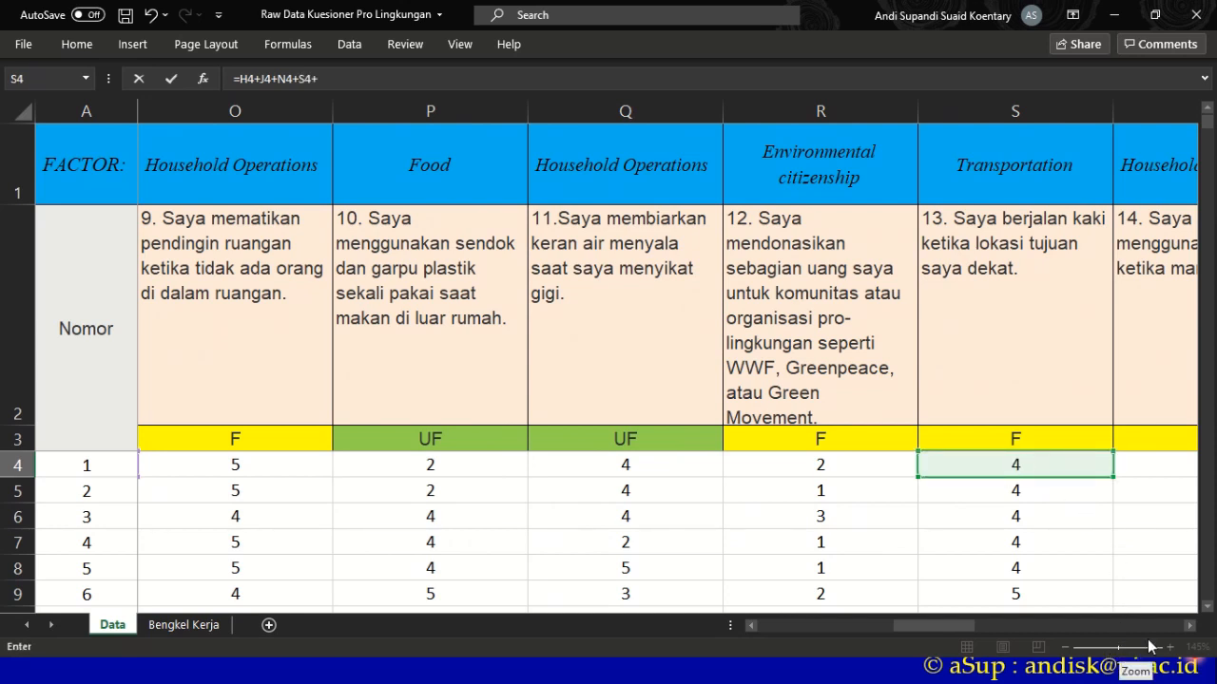
# - Extend the C4 formula with Transportation item 17 by adding W4
pyautogui.click(1190, 628)
pyautogui.click(1189, 627)
pyautogui.click(1190, 627)
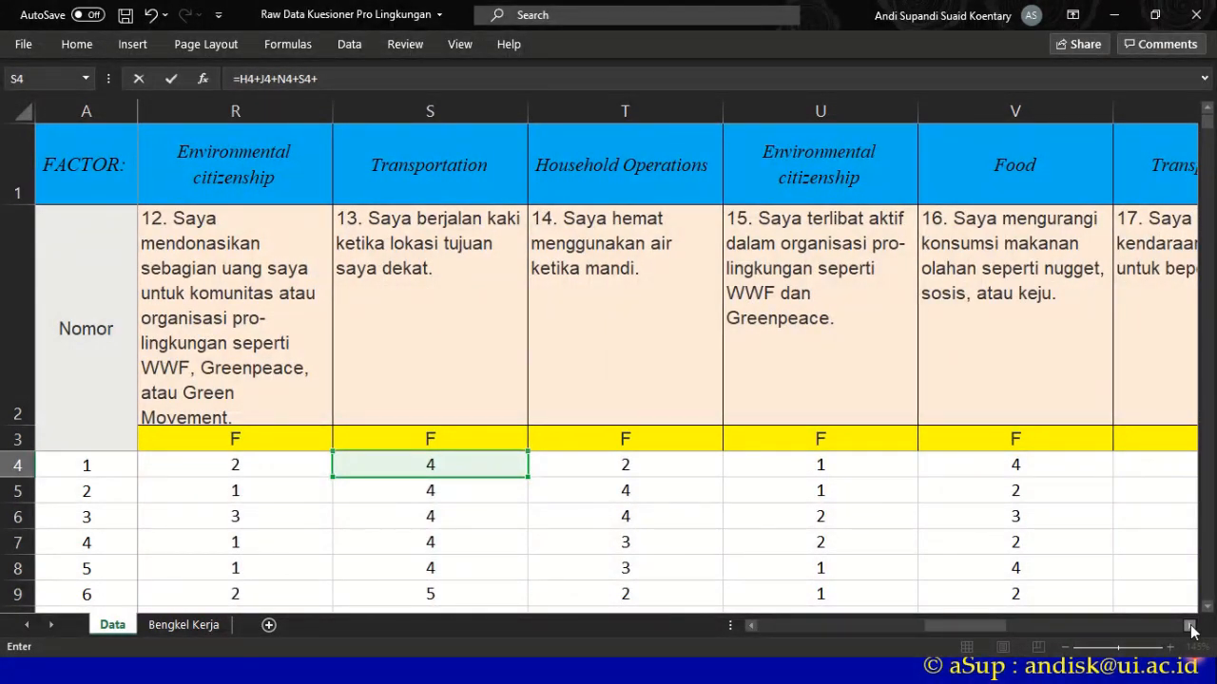
pyautogui.click(1190, 627)
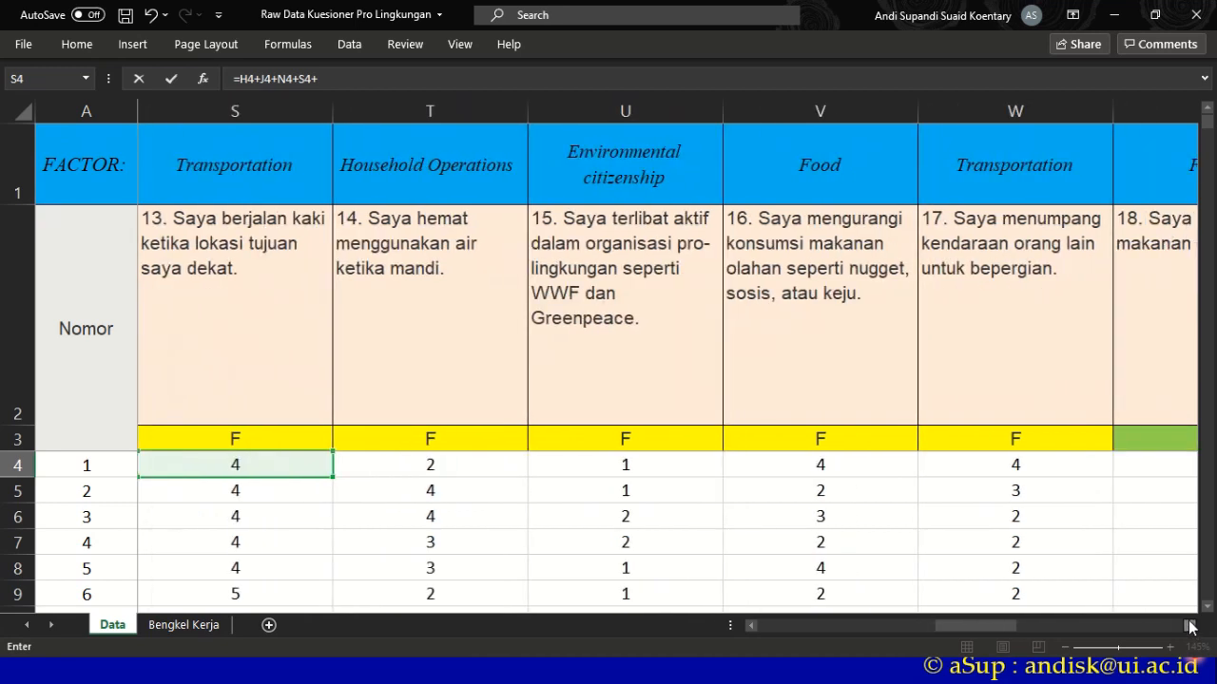
pyautogui.click(1031, 467)
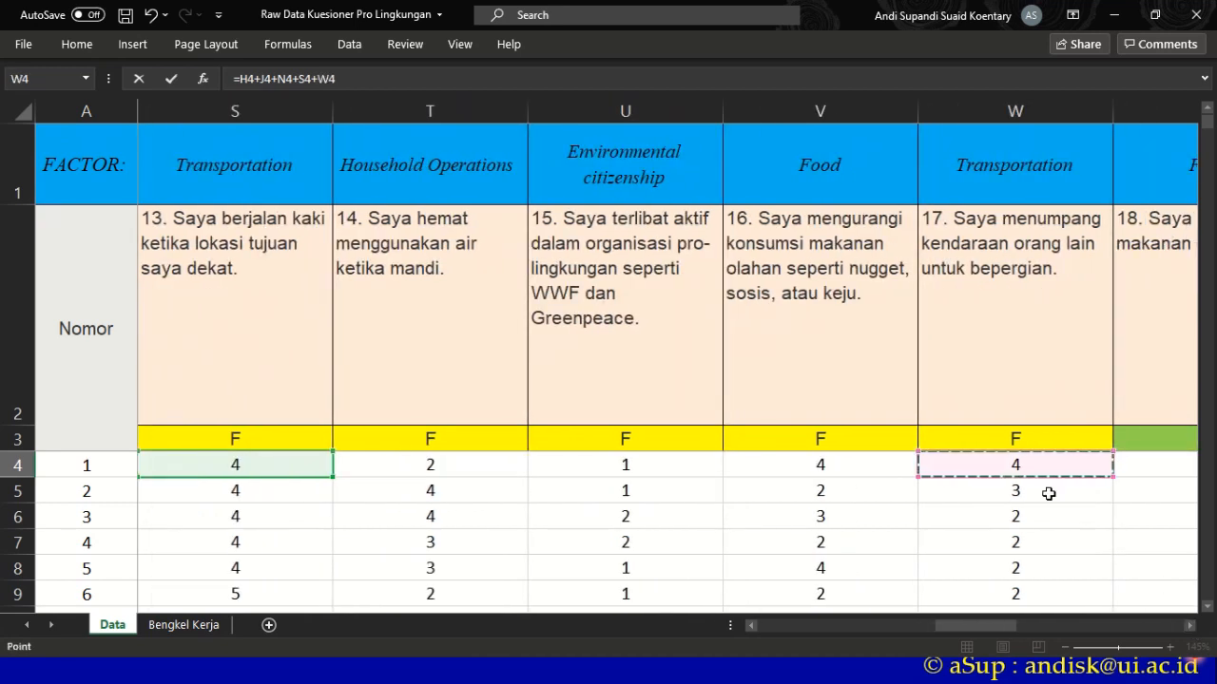
# - Add Transportation item 20 (Z4) as the last term of the C4 formula, check the remaining item columns, and enter the formula
pyautogui.click(1190, 627)
pyautogui.click(1190, 627)
pyautogui.click(1190, 627)
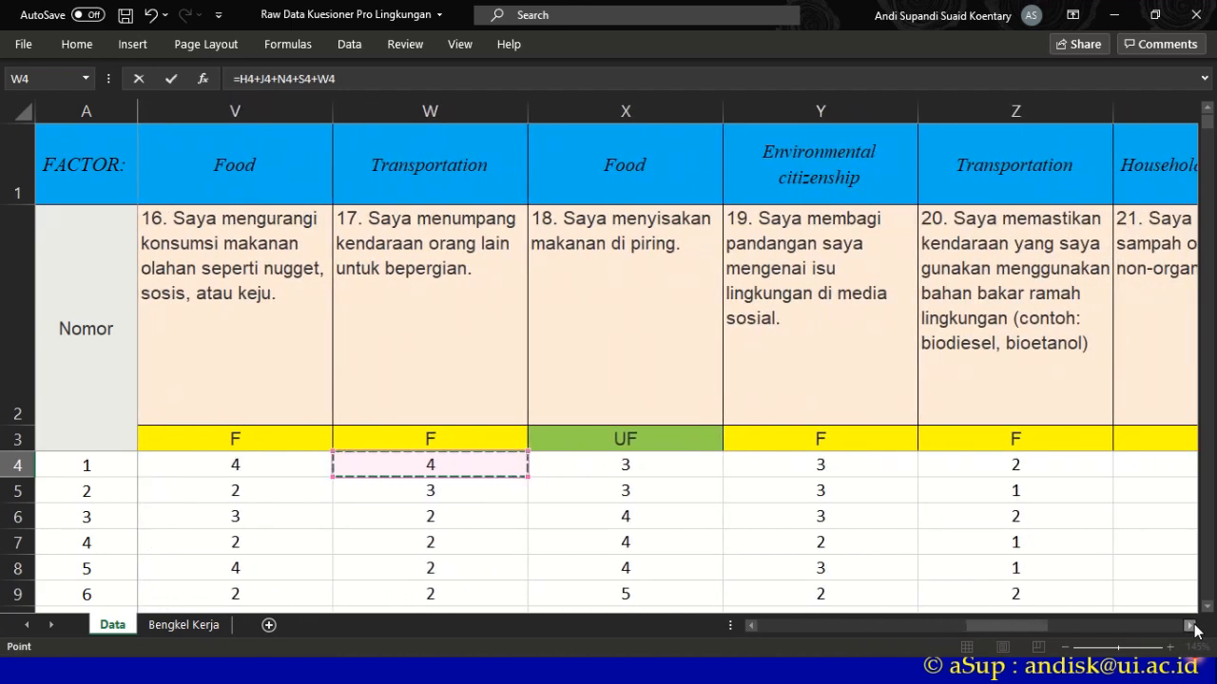
pyautogui.click(496, 84)
pyautogui.write('+')
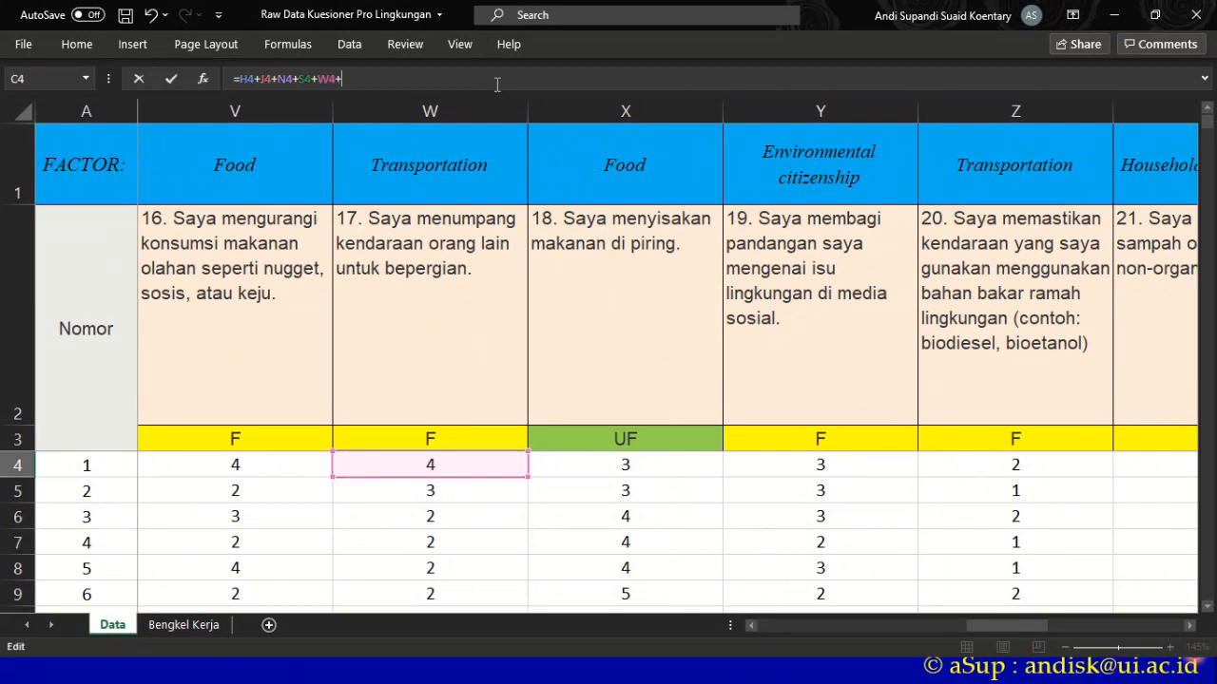
pyautogui.click(992, 469)
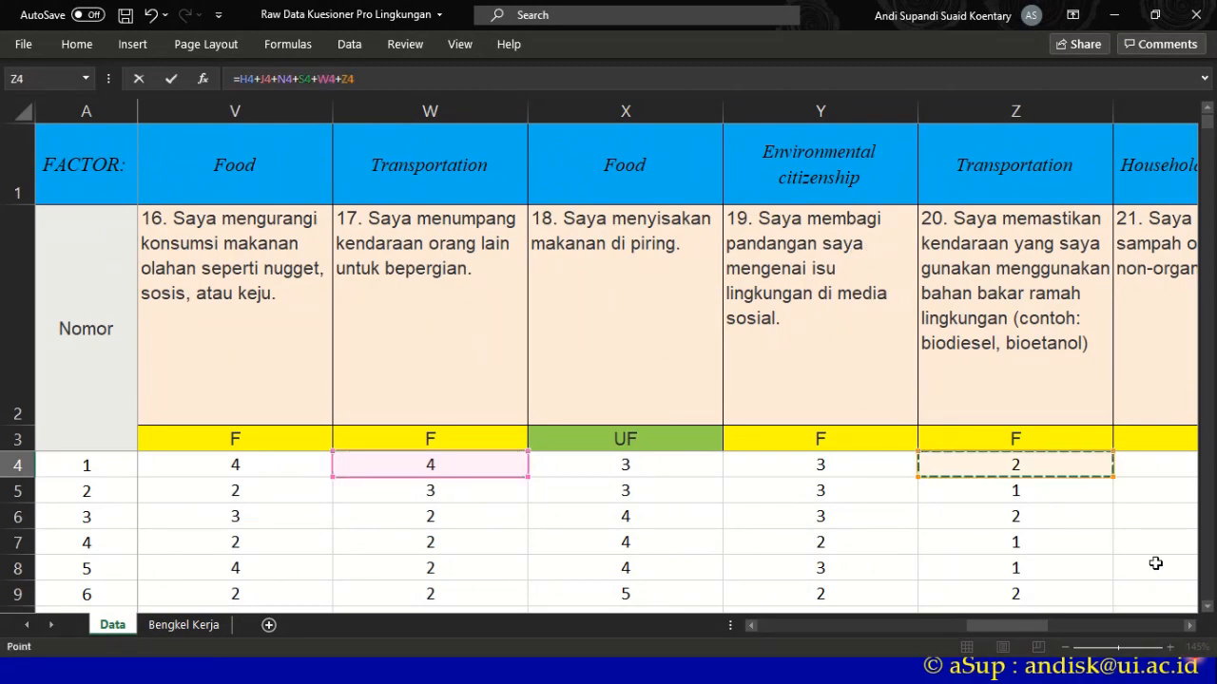
pyautogui.click(1188, 626)
pyautogui.click(1188, 626)
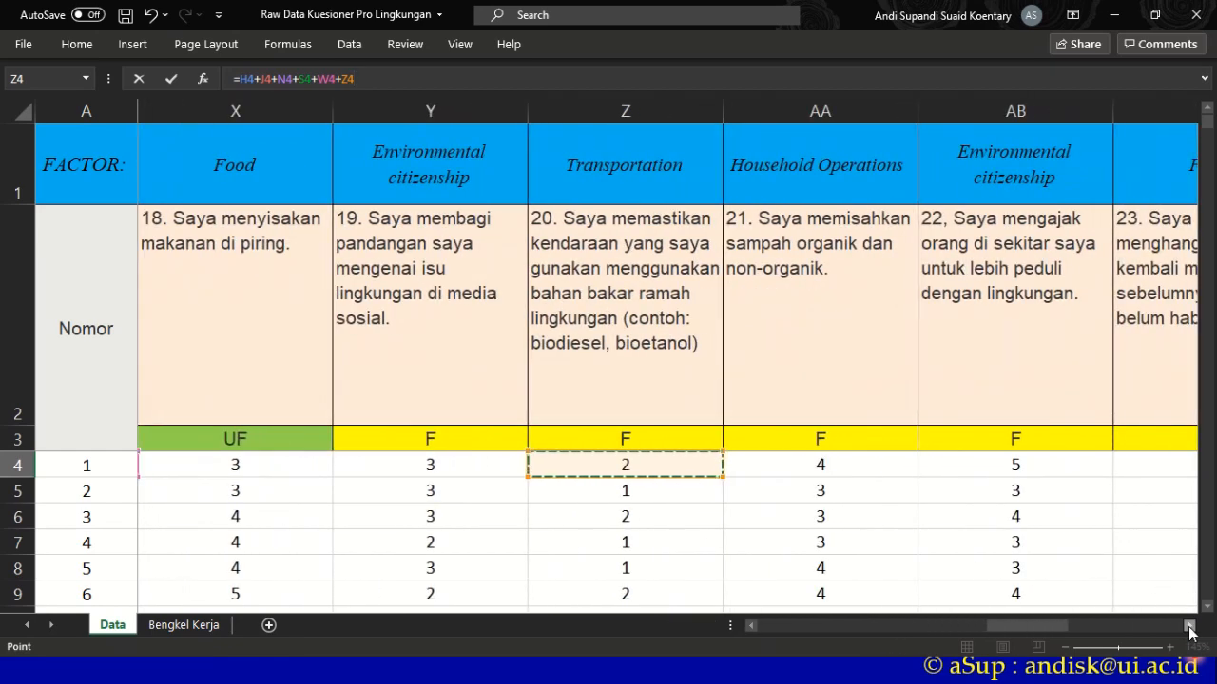
pyautogui.click(1188, 626)
pyautogui.click(1188, 626)
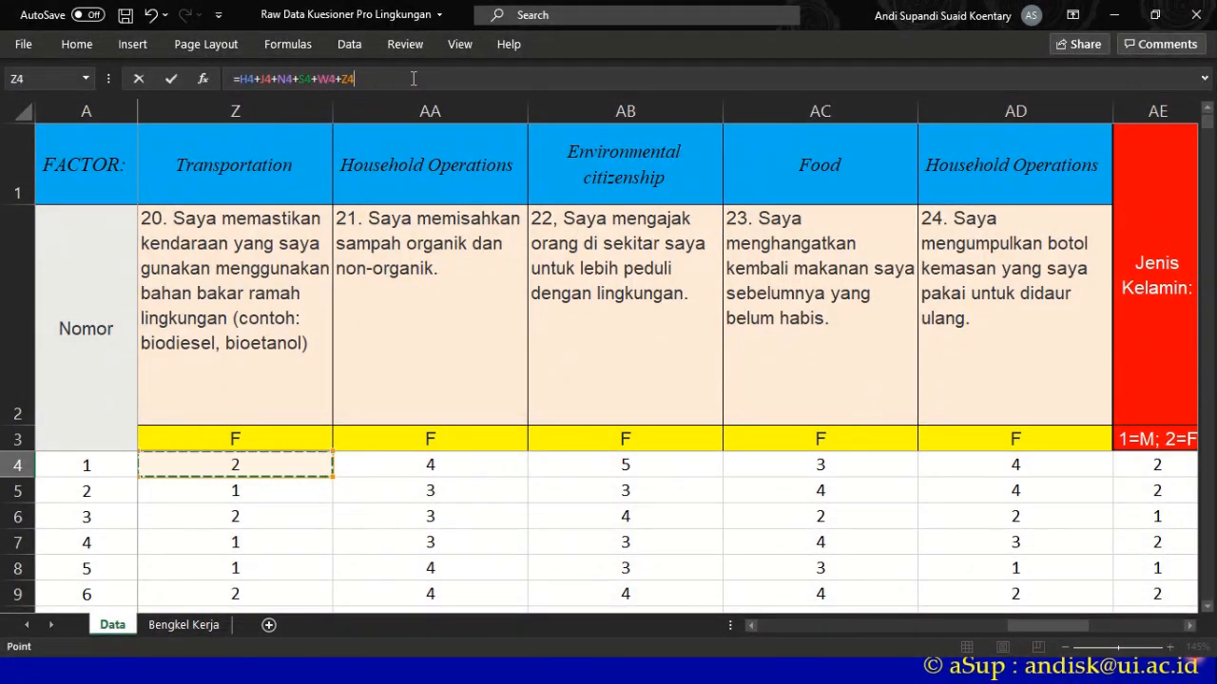
pyautogui.press('Return')
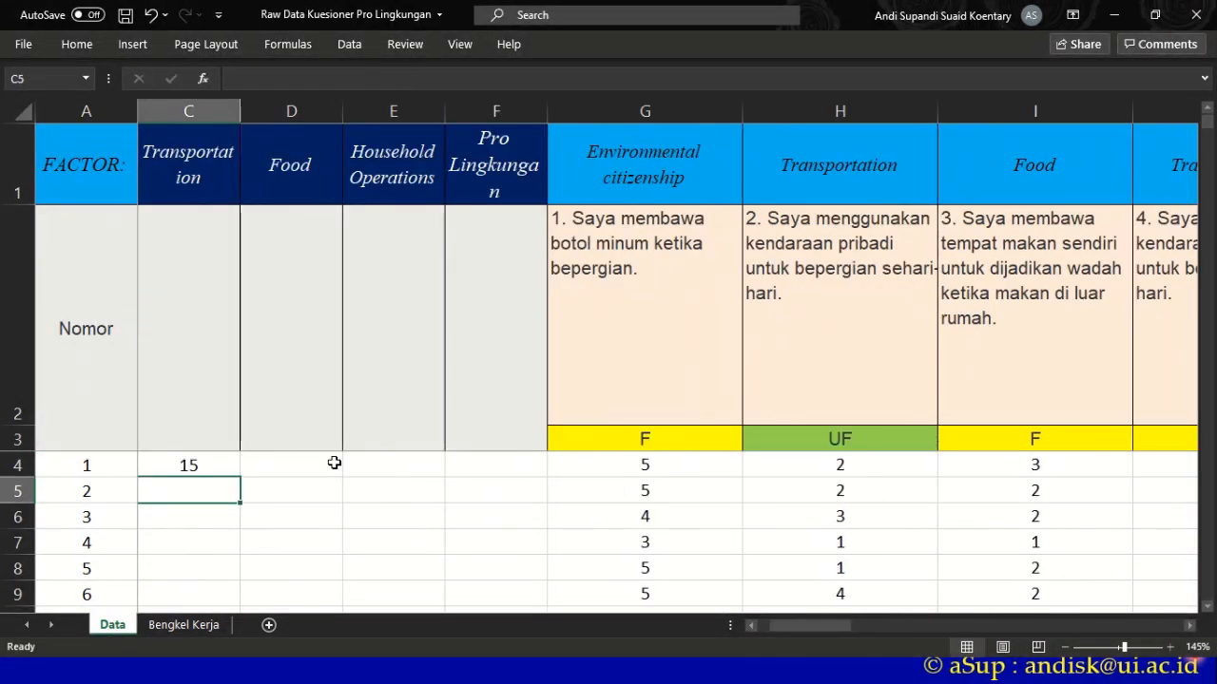
# - Start the Food sum formula in D4 with item 3 (I4) and item 7 (M4)
pyautogui.moveTo(826, 628); pyautogui.dragTo(772, 629)
pyautogui.click(385, 466)
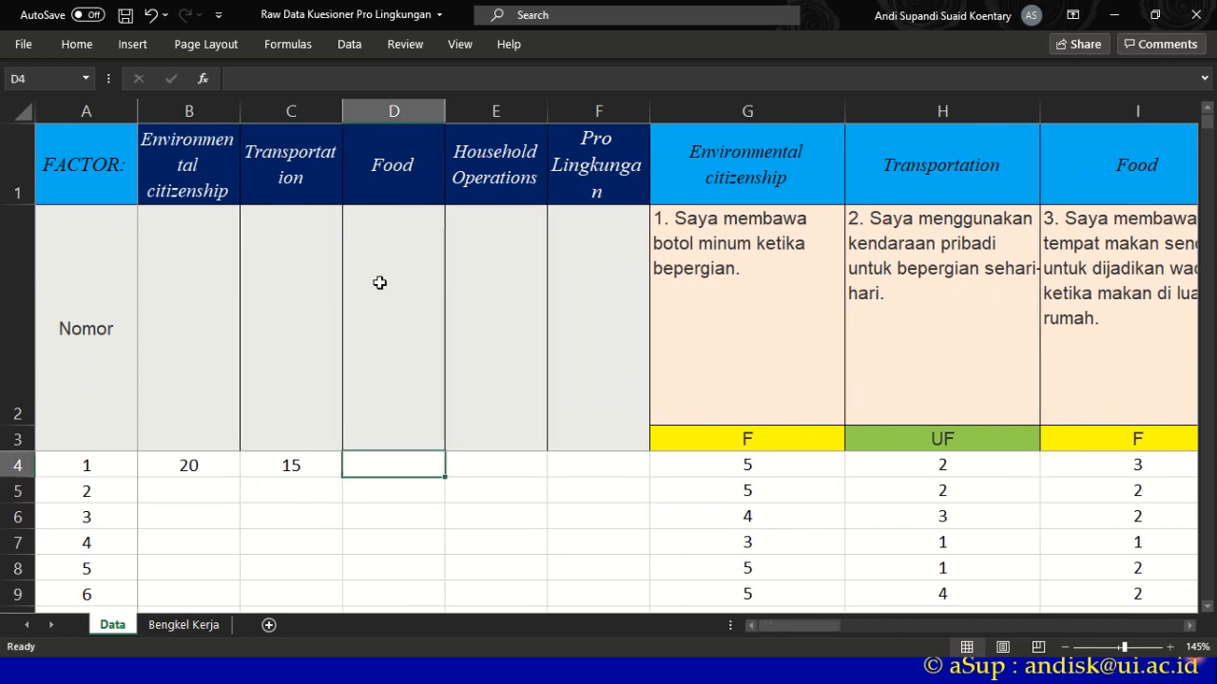
pyautogui.write('=')
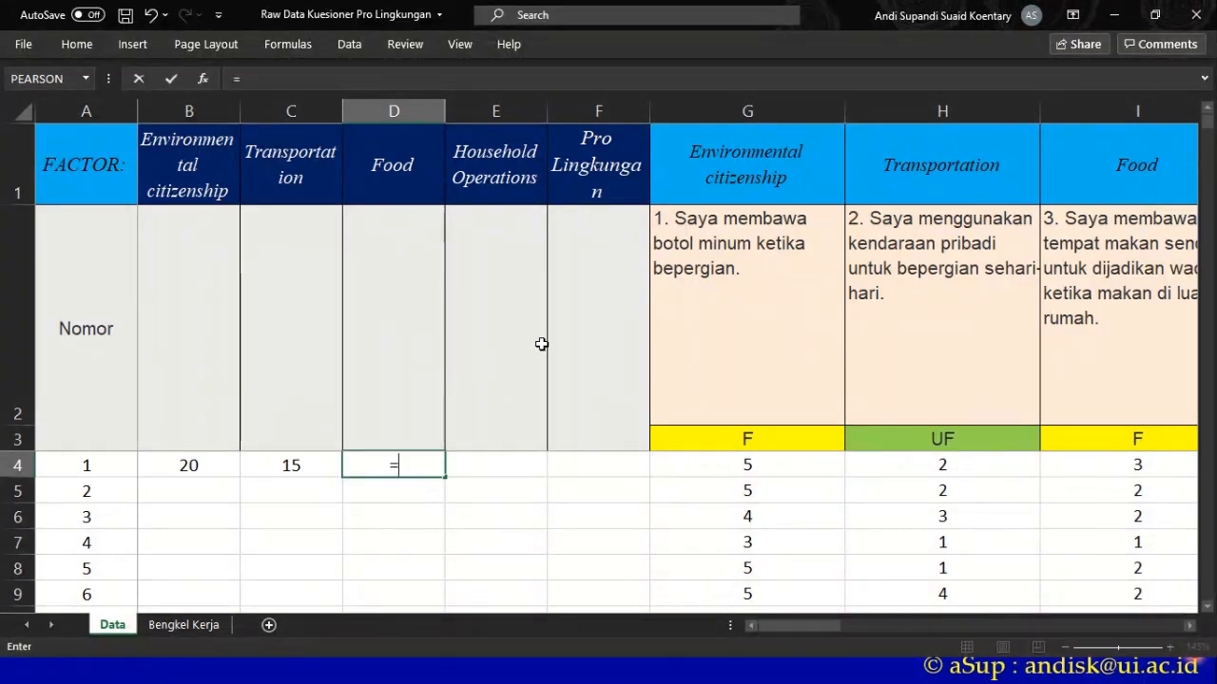
pyautogui.click(1097, 463)
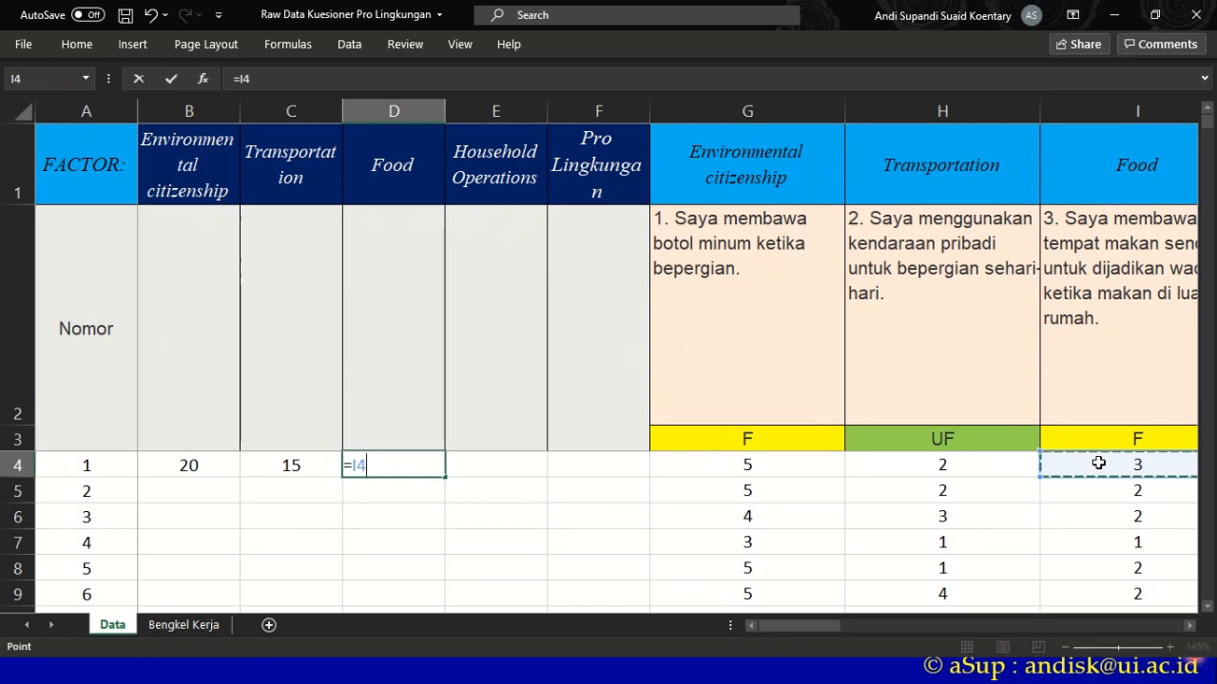
pyautogui.write('+')
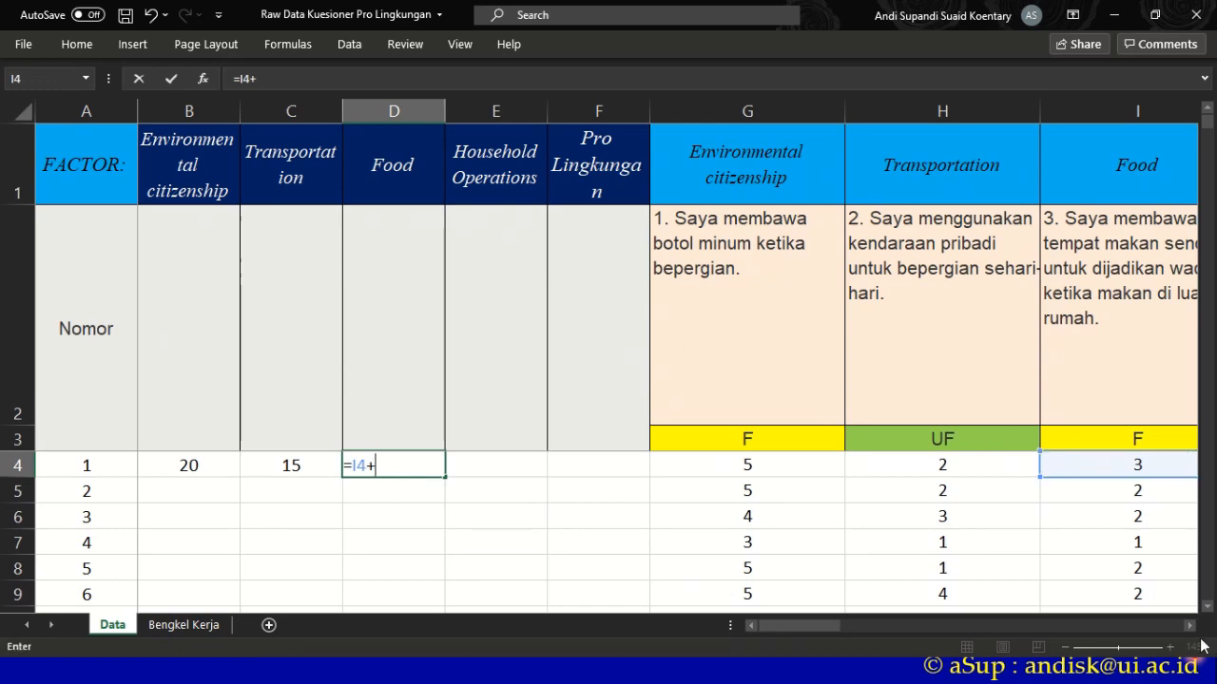
pyautogui.moveTo(1188, 625); pyautogui.dragTo(1188, 626)
pyautogui.click(842, 466)
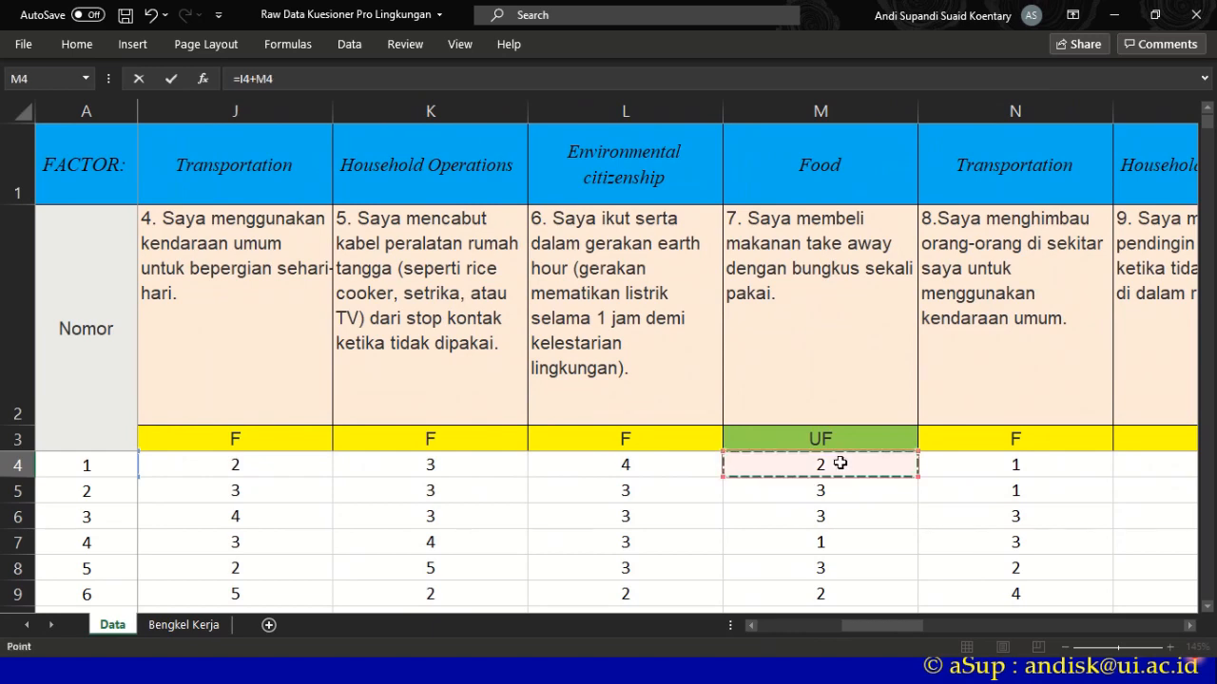
pyautogui.write('+')
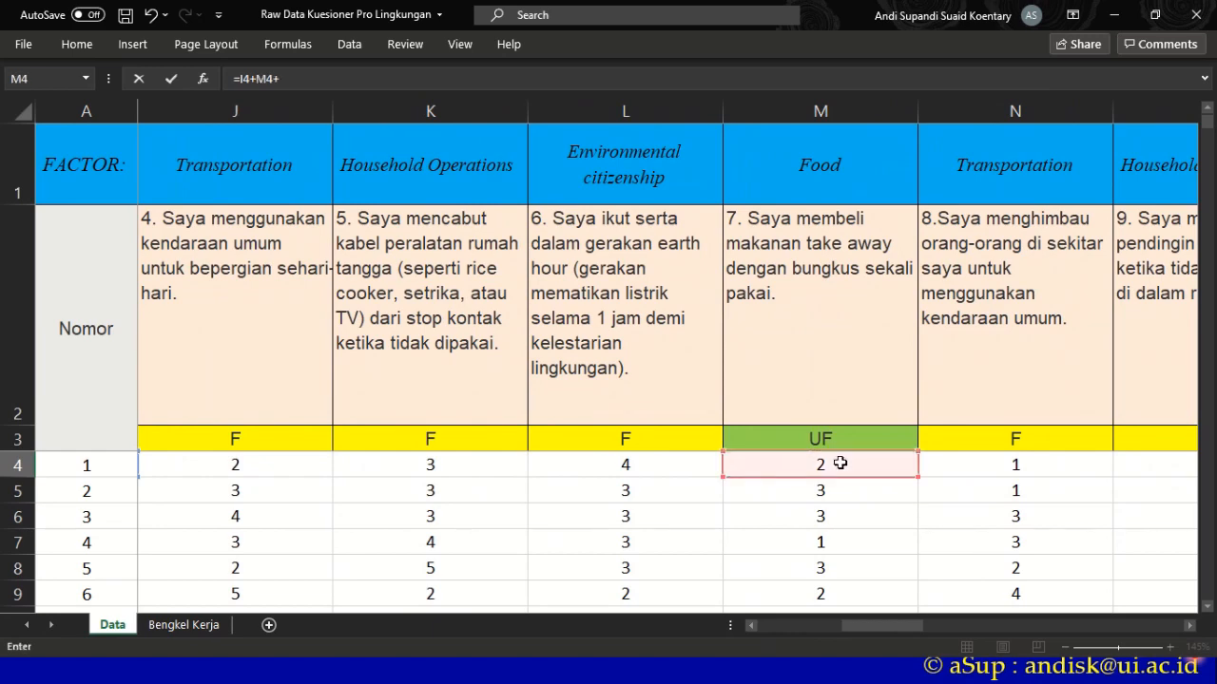
# - Extend the D4 formula with Food item 10 by adding P4
pyautogui.click(1190, 625)
pyautogui.click(1190, 625)
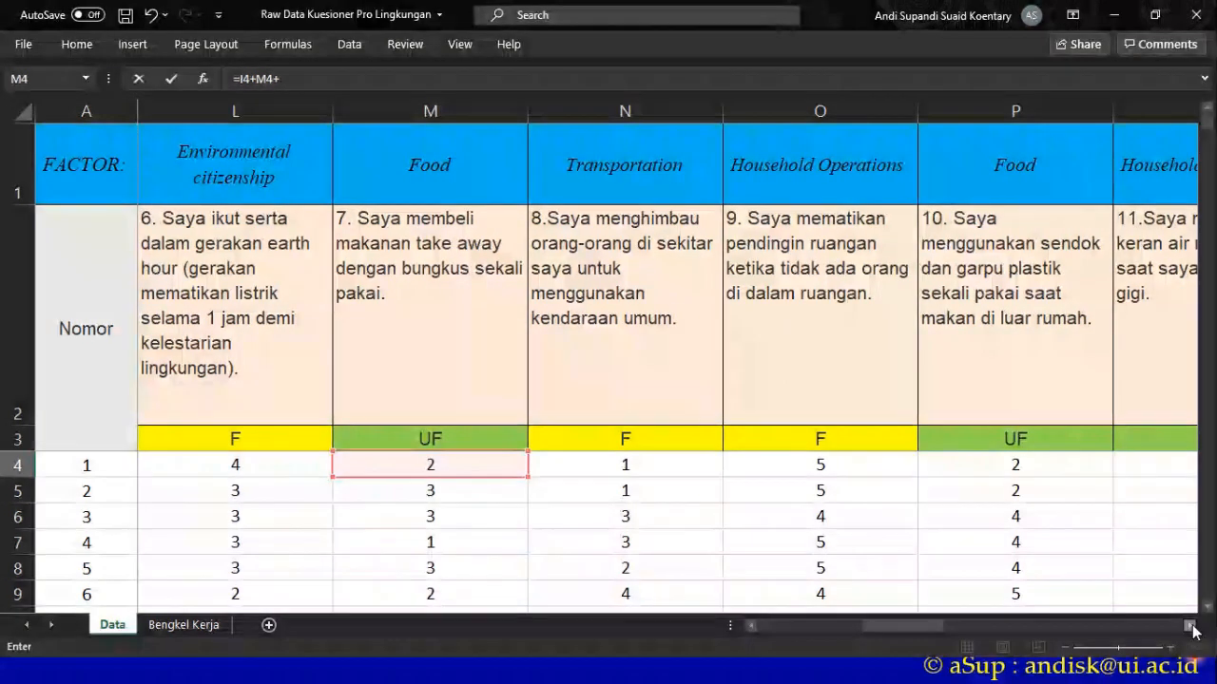
pyautogui.click(1018, 465)
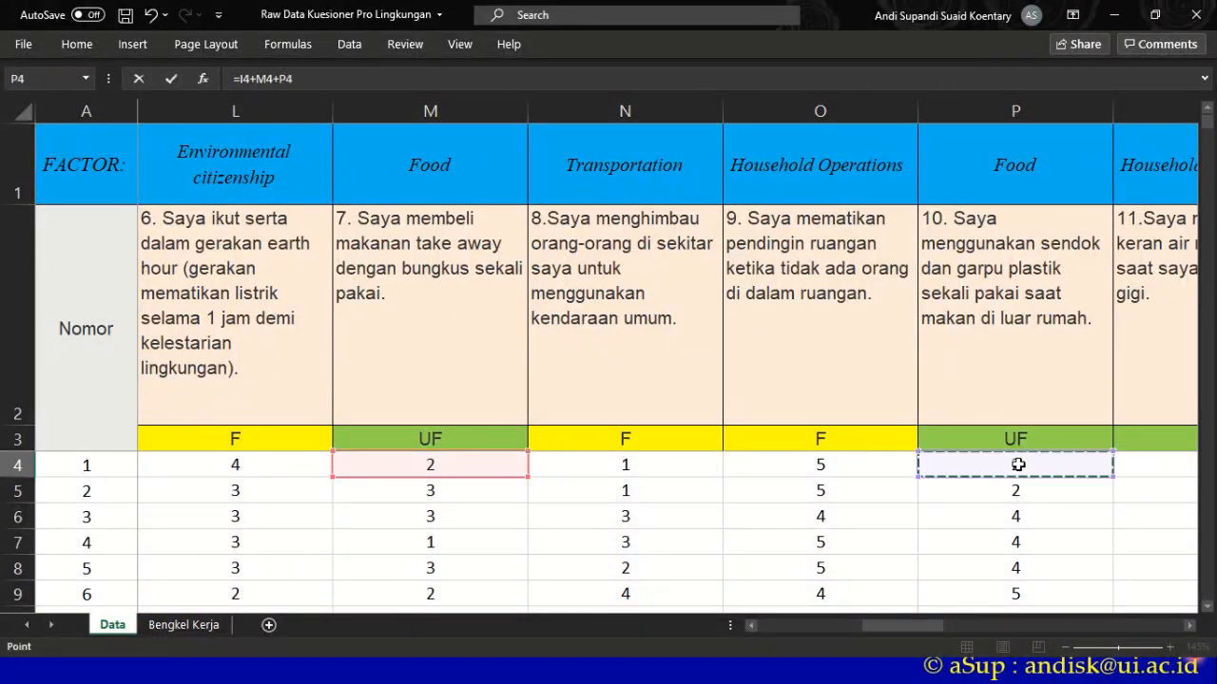
pyautogui.click(397, 88)
pyautogui.write('+')
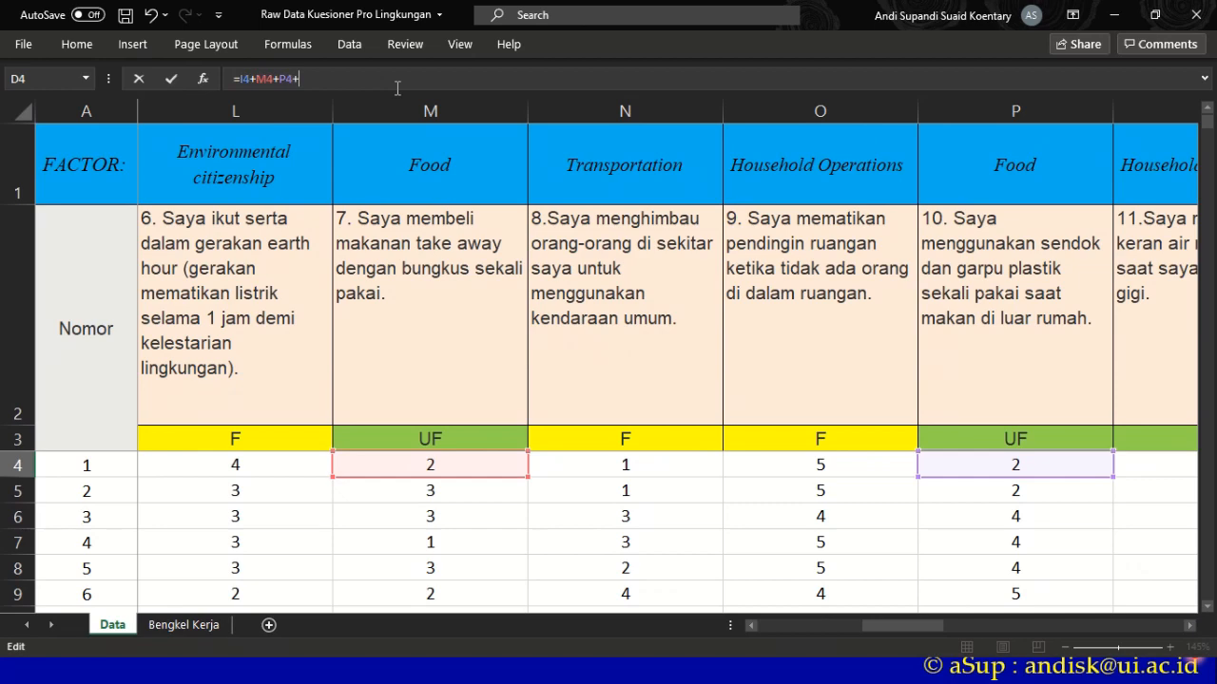
# - Extend the D4 formula with Food item 16 by adding V4
pyautogui.click(1188, 627)
pyautogui.click(1188, 626)
pyautogui.click(1188, 626)
pyautogui.click(1188, 627)
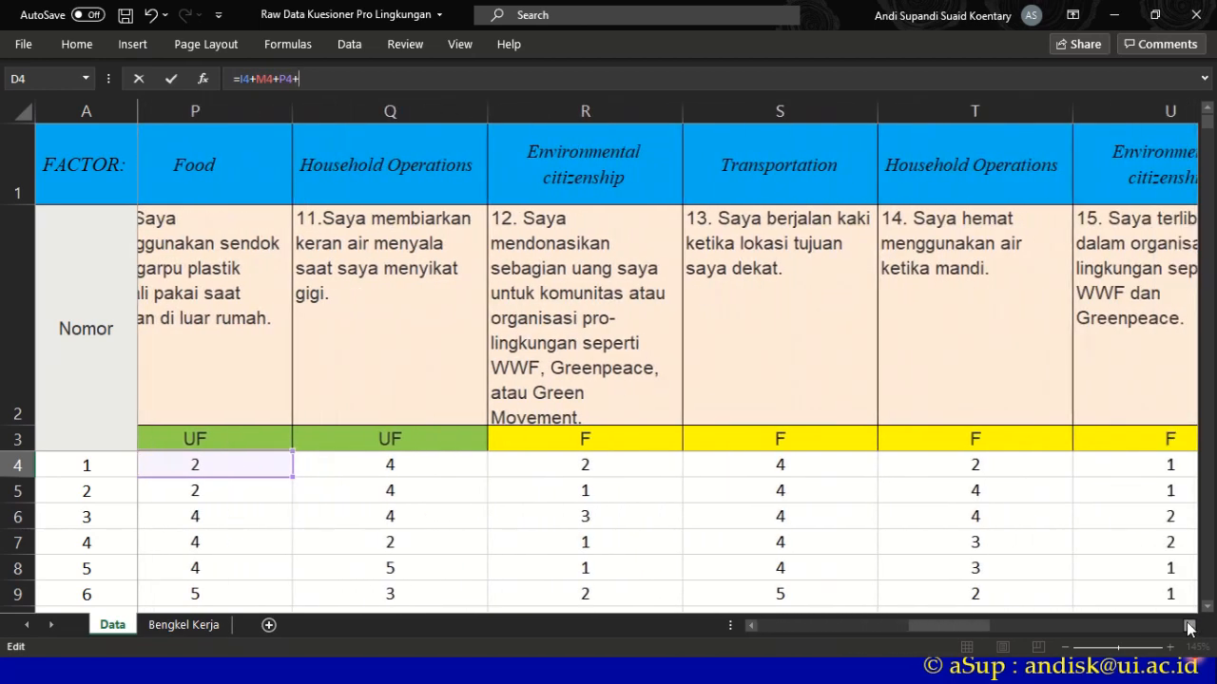
pyautogui.click(1188, 626)
pyautogui.click(1188, 627)
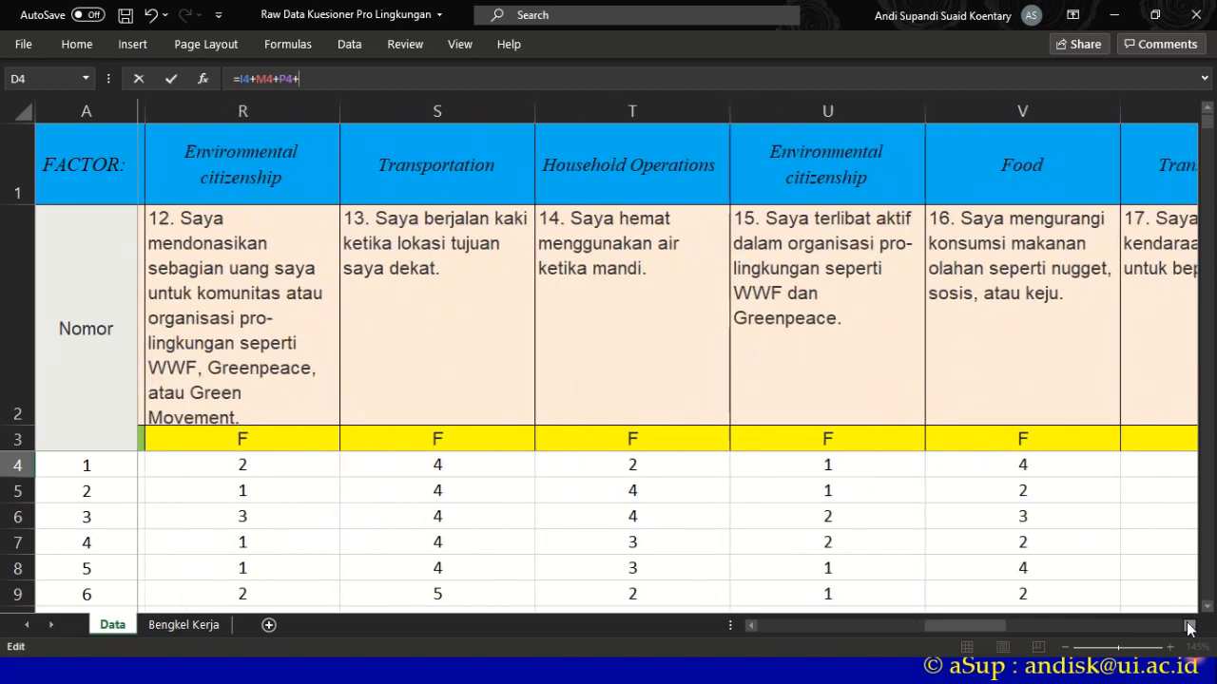
pyautogui.click(1048, 465)
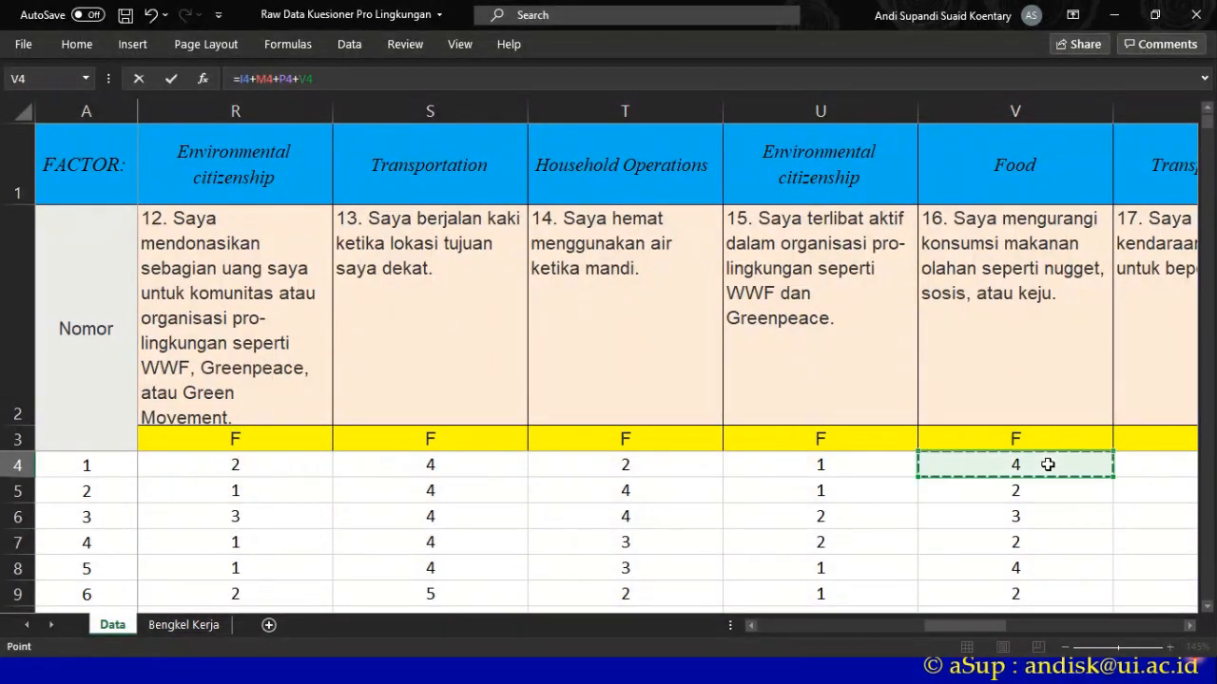
pyautogui.write('+')
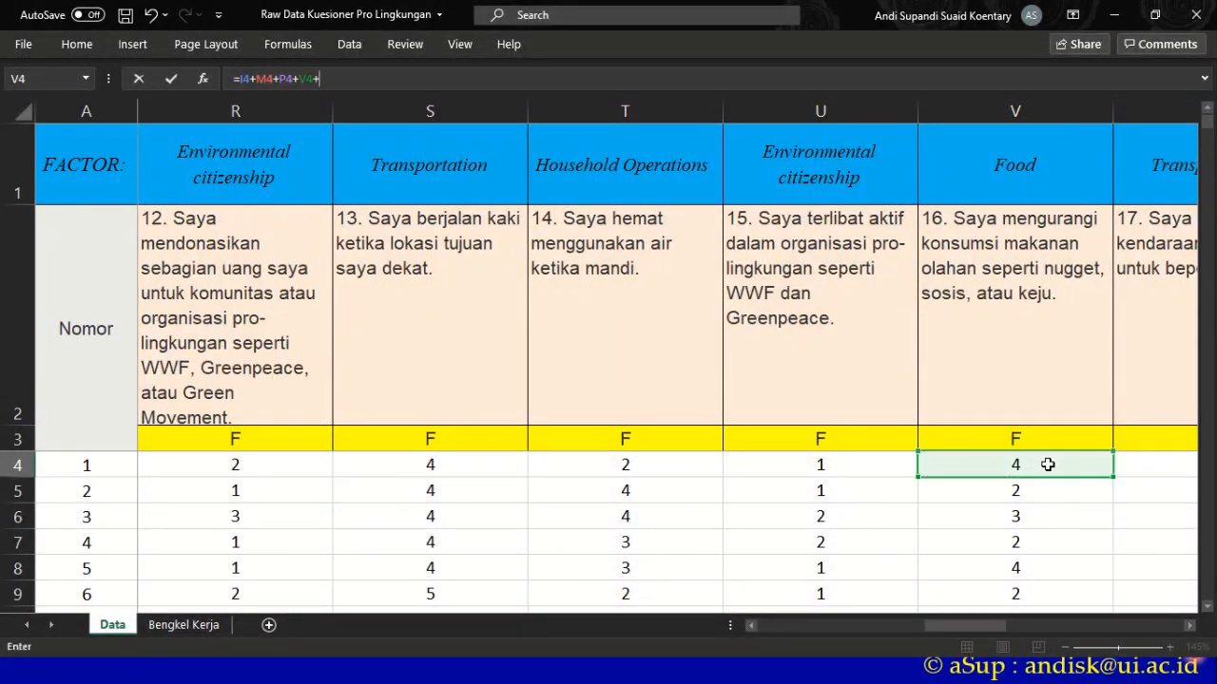
# - Add Food items 18 (X4) and 23 (AC4) to the D4 formula and enter it
pyautogui.click(1193, 629)
pyautogui.click(1194, 628)
pyautogui.click(1194, 628)
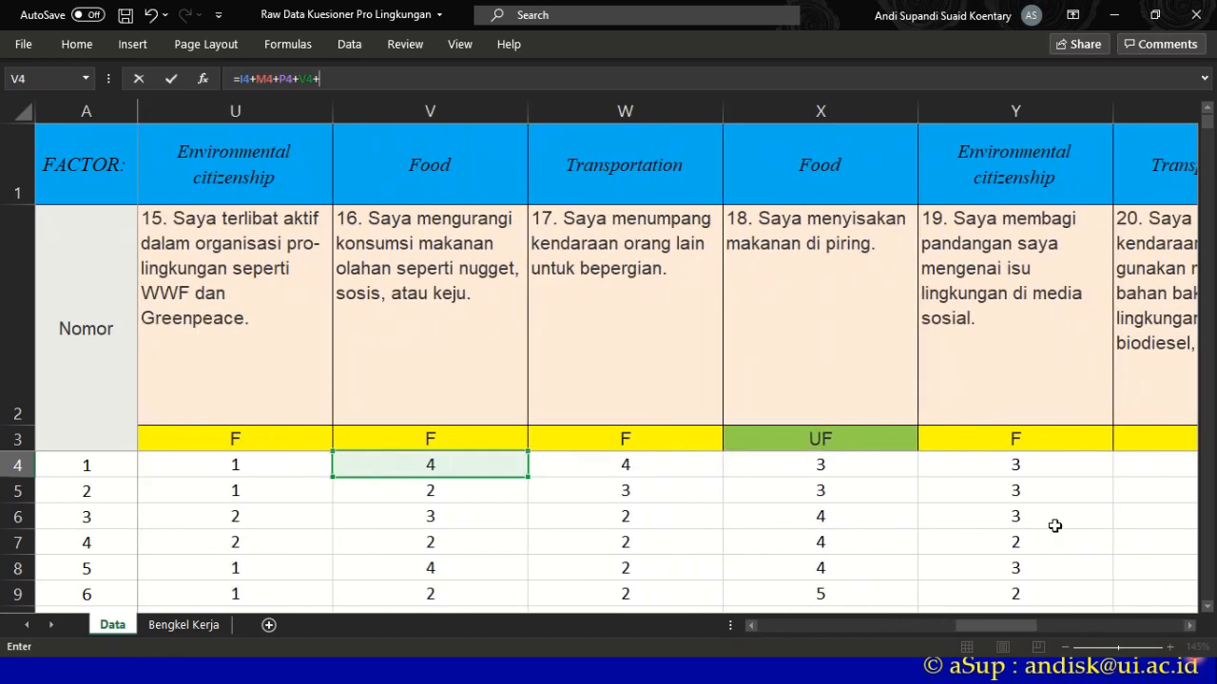
pyautogui.click(849, 465)
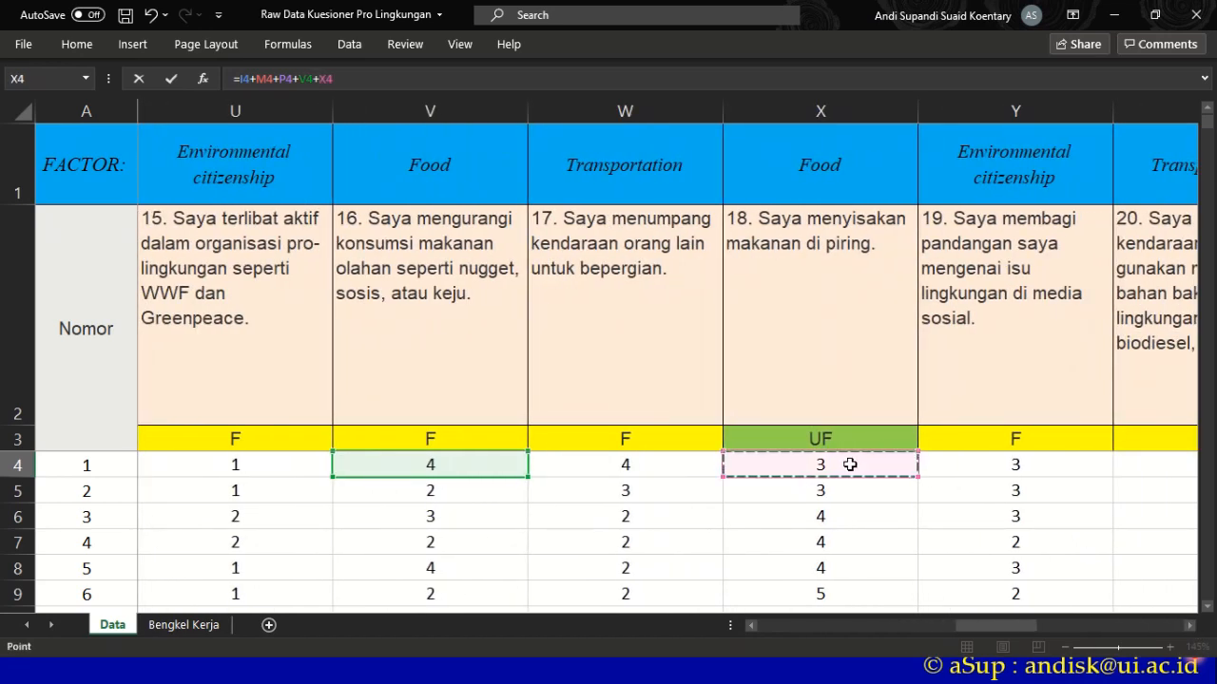
pyautogui.write('+')
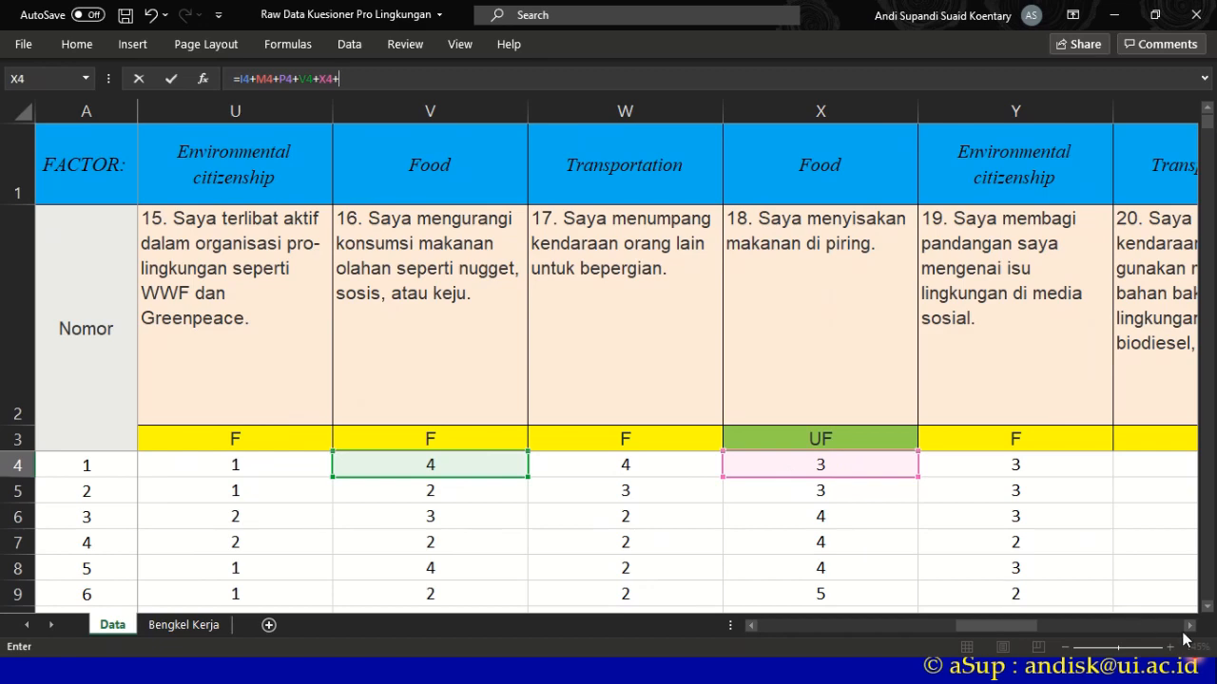
pyautogui.moveTo(1188, 627); pyautogui.dragTo(1188, 632)
pyautogui.click(823, 466)
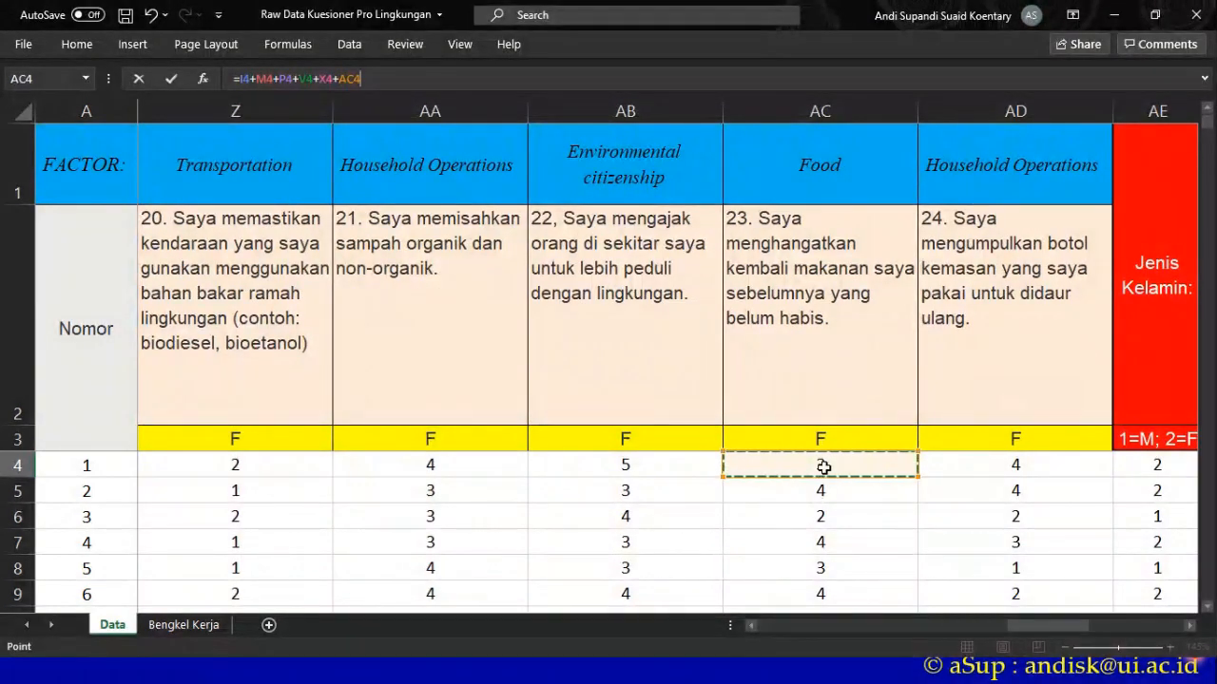
pyautogui.press('Return')
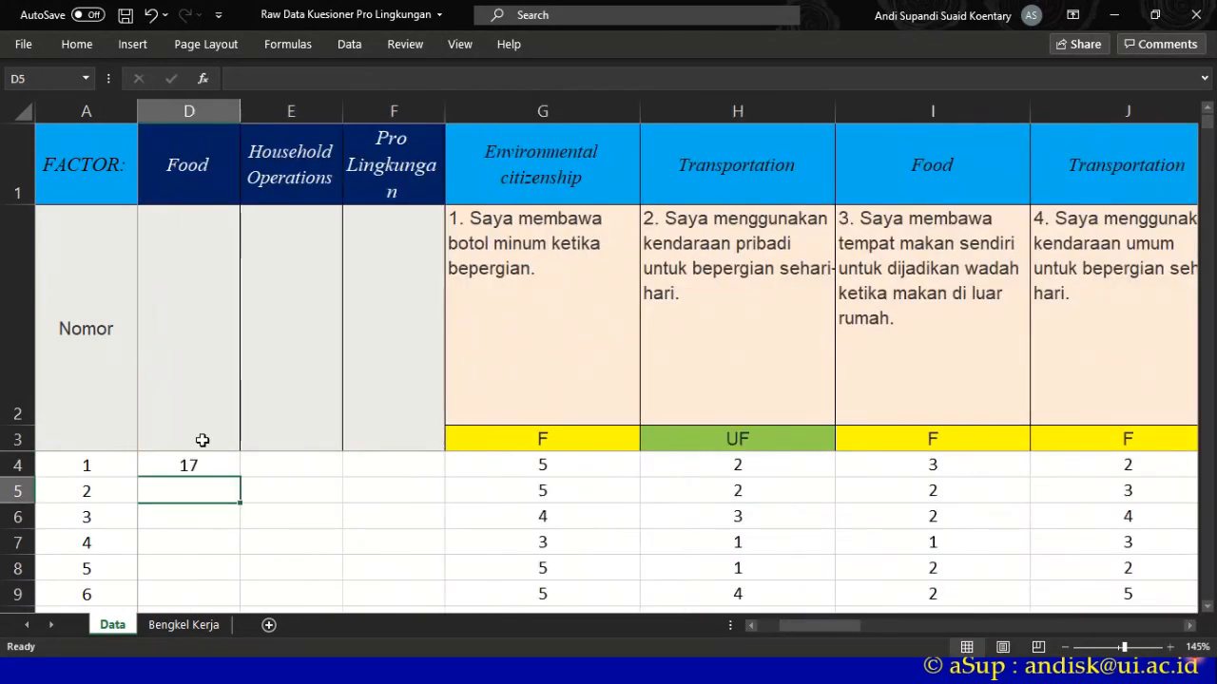
# - Start the Household Operations sum formula in E4 with item 5 (K4)
pyautogui.click(293, 464)
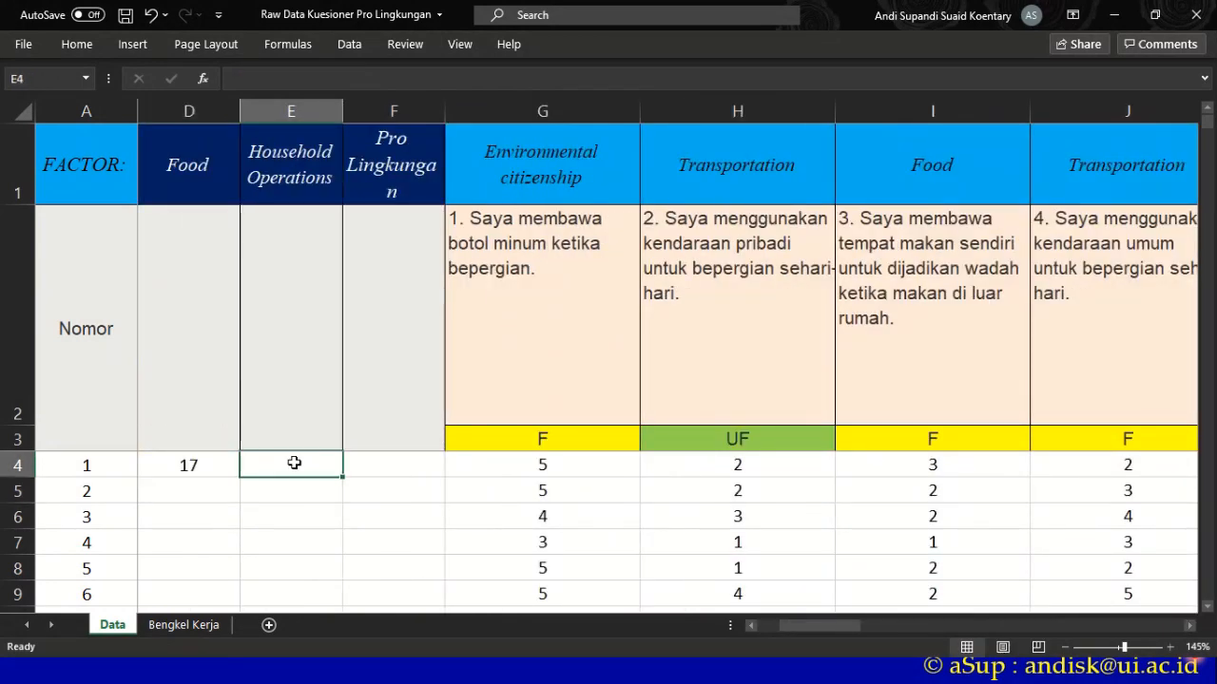
pyautogui.write('=')
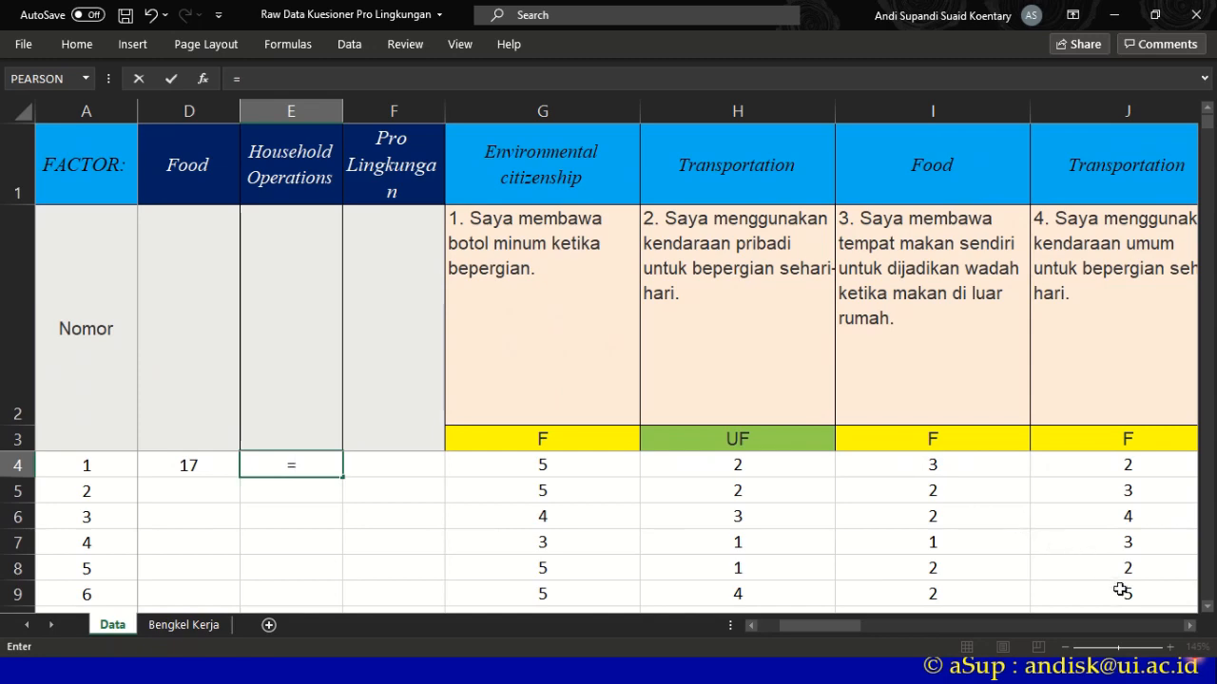
pyautogui.click(1189, 626)
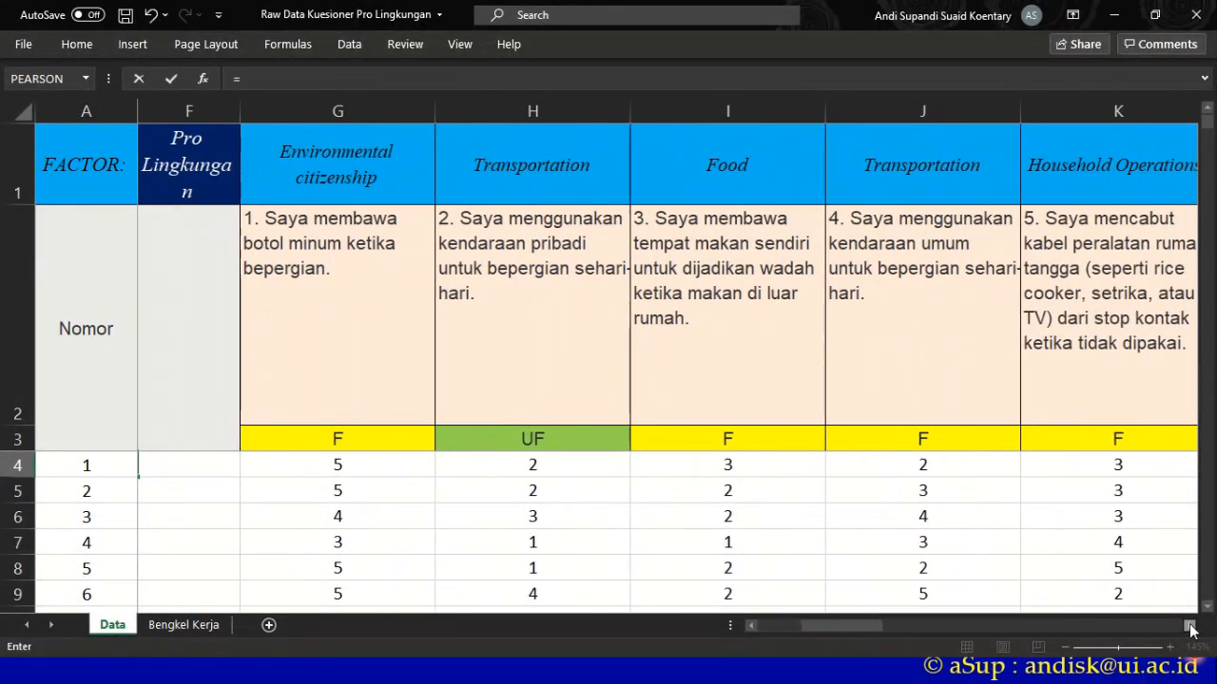
pyautogui.click(1020, 464)
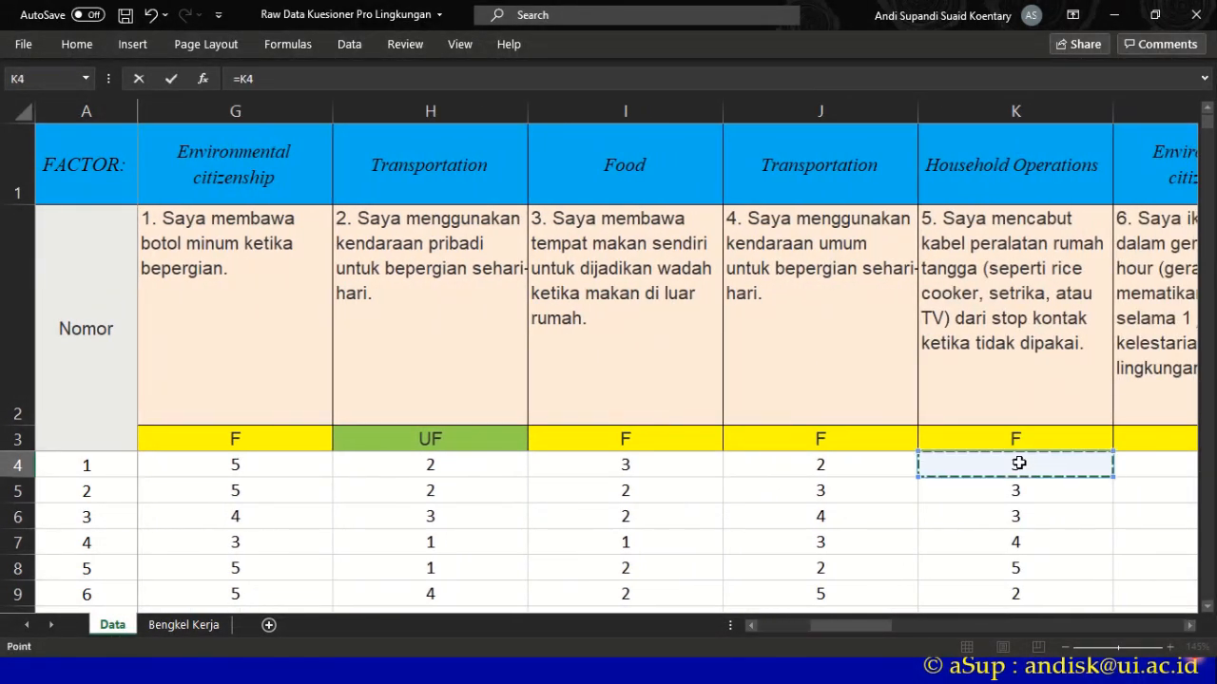
pyautogui.write('+')
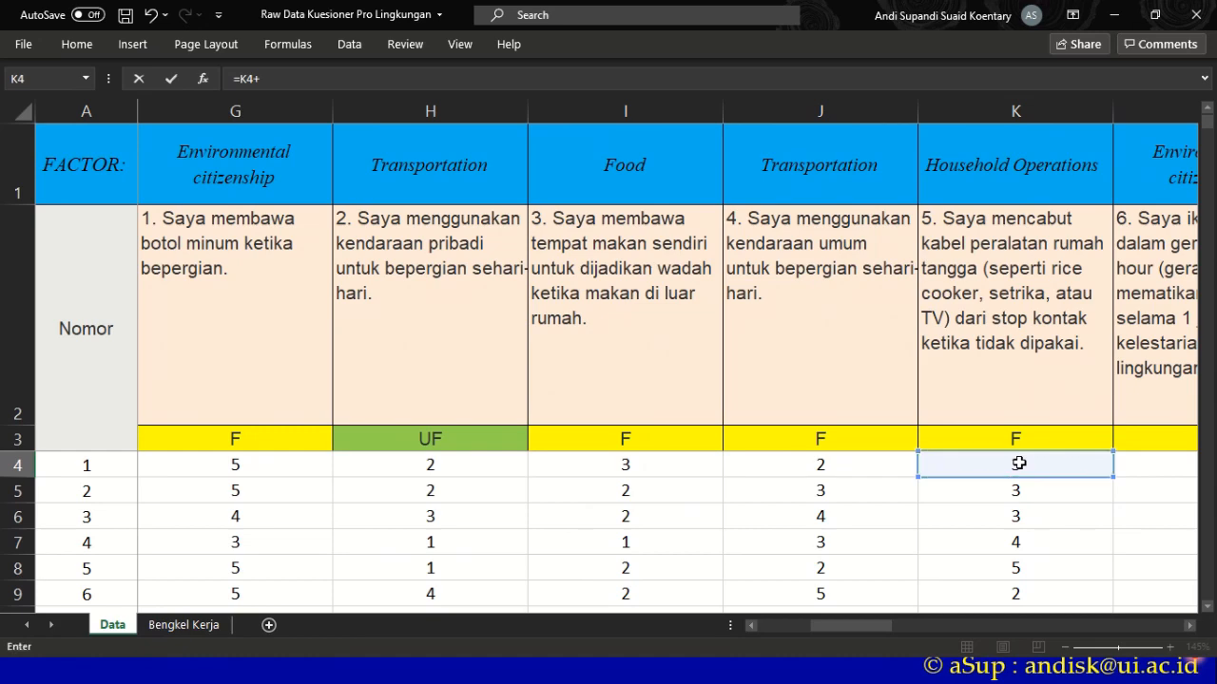
# - Extend the E4 formula with Household Operations item 9 by adding O4
pyautogui.click(1189, 625)
pyautogui.click(1189, 625)
pyautogui.click(1189, 625)
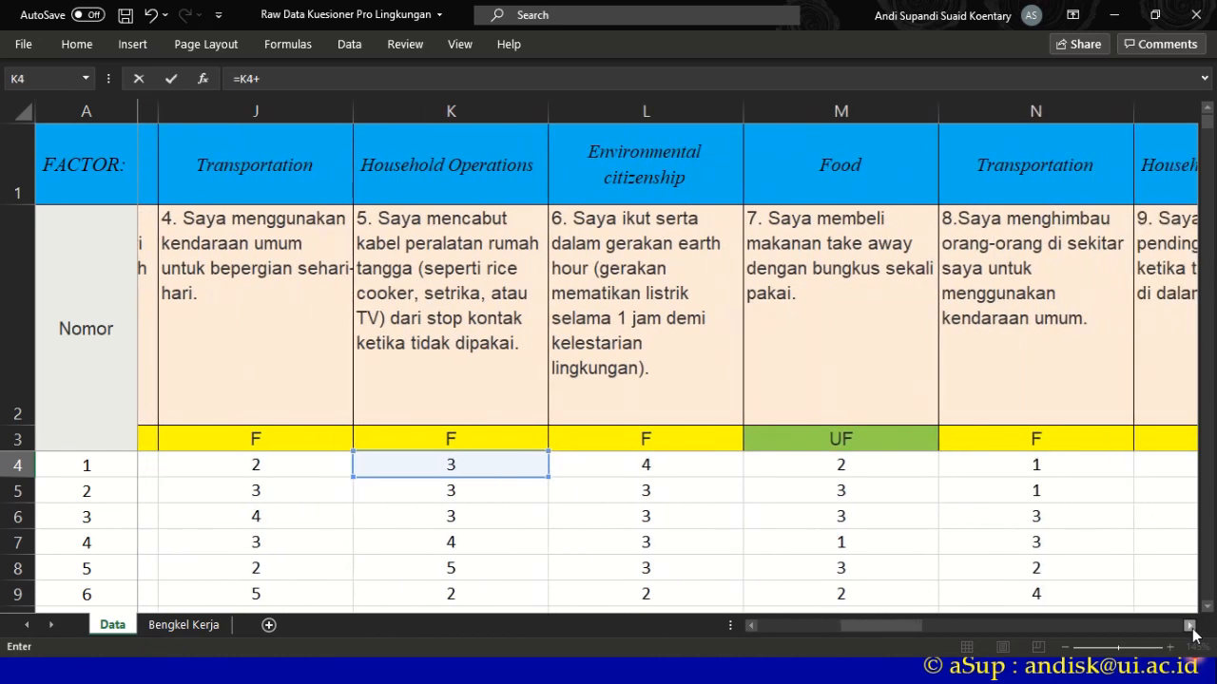
pyautogui.click(1191, 627)
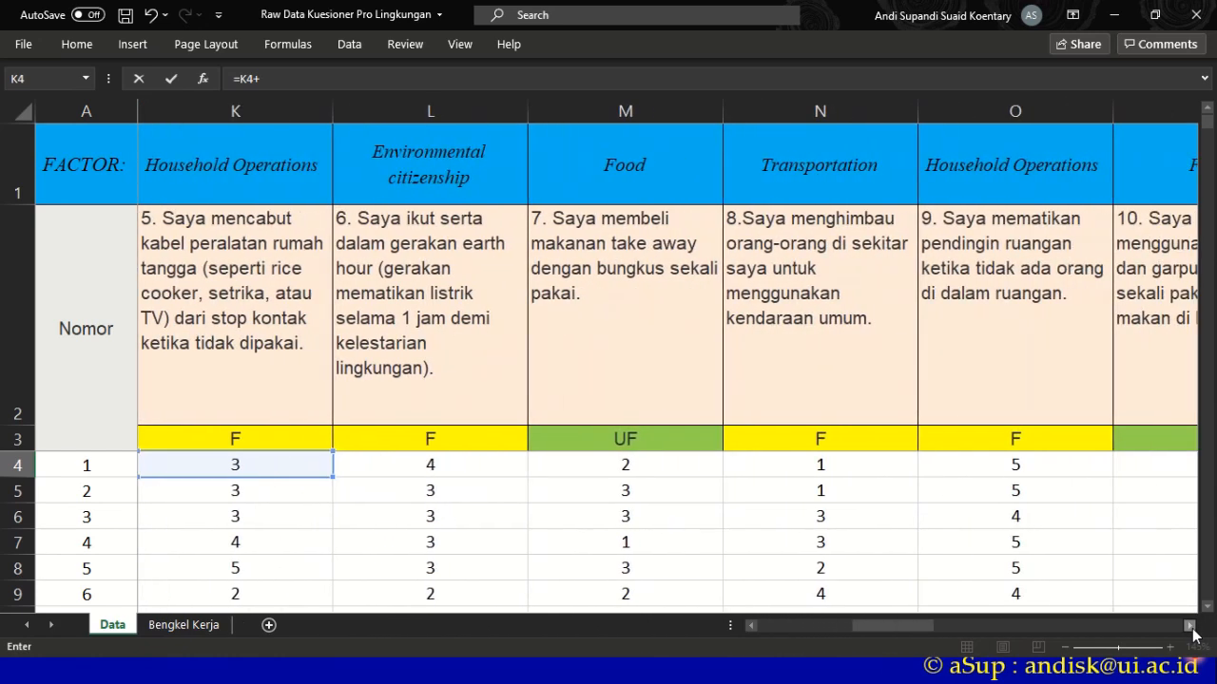
pyautogui.click(1039, 466)
pyautogui.write('+')
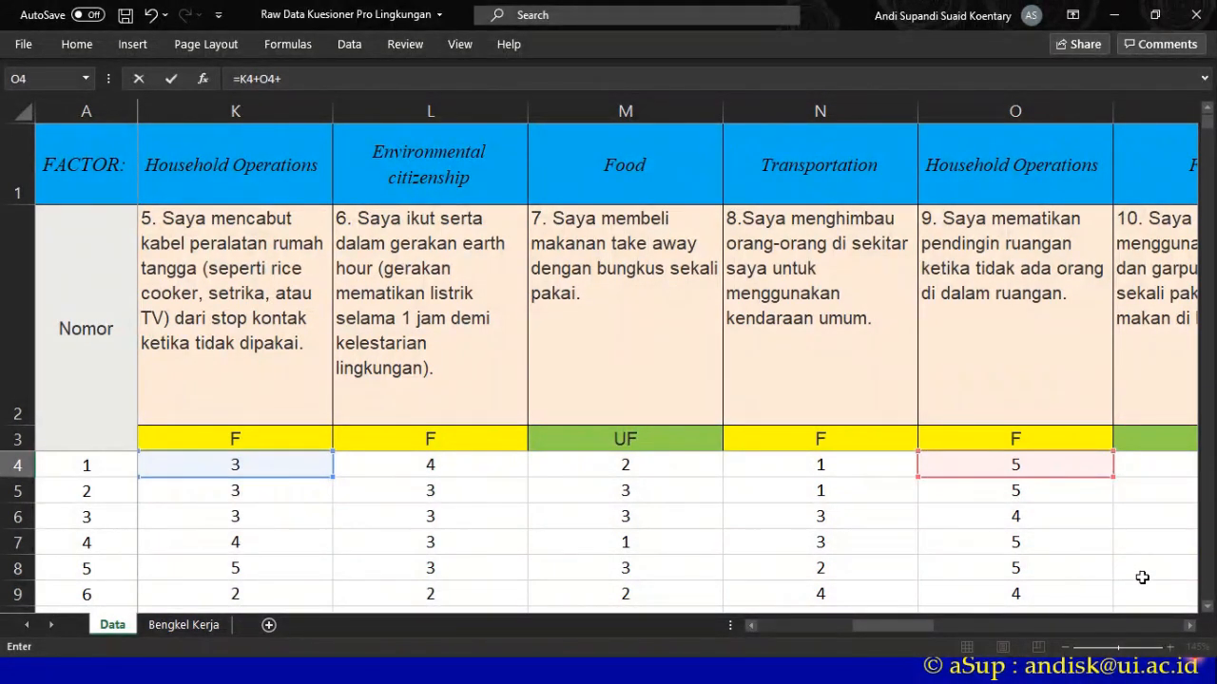
# - Extend the E4 formula with Household Operations item 11 by adding Q4
pyautogui.click(1189, 626)
pyautogui.click(1189, 626)
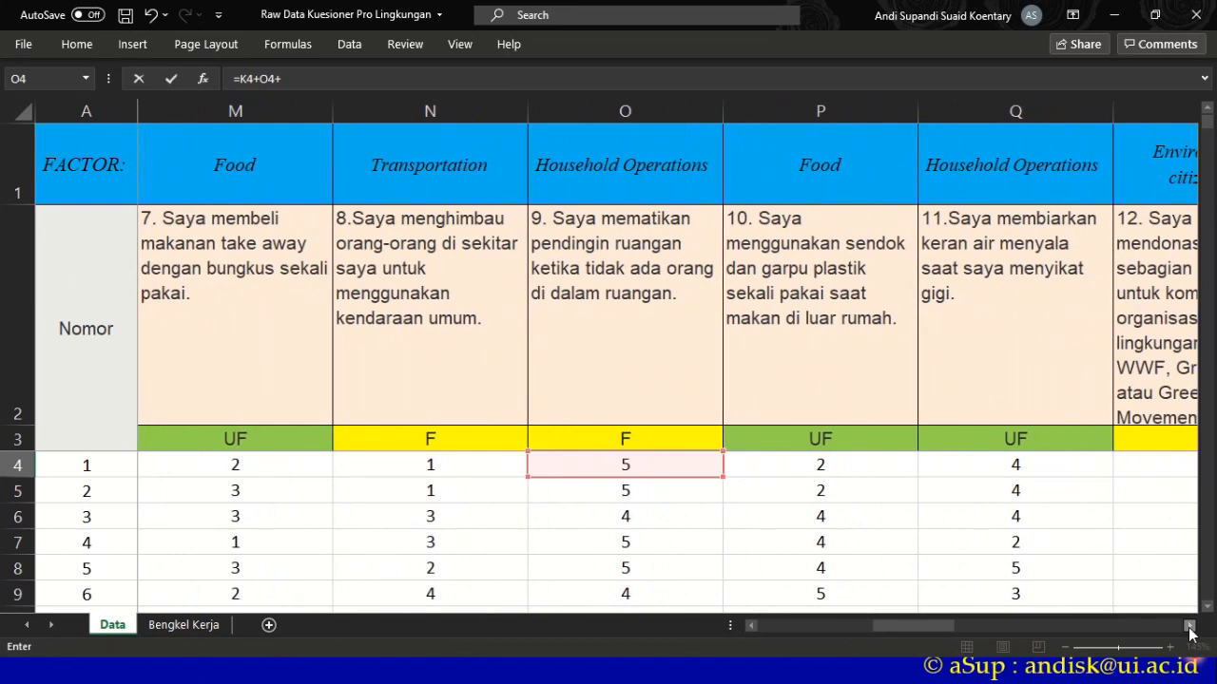
pyautogui.click(1189, 626)
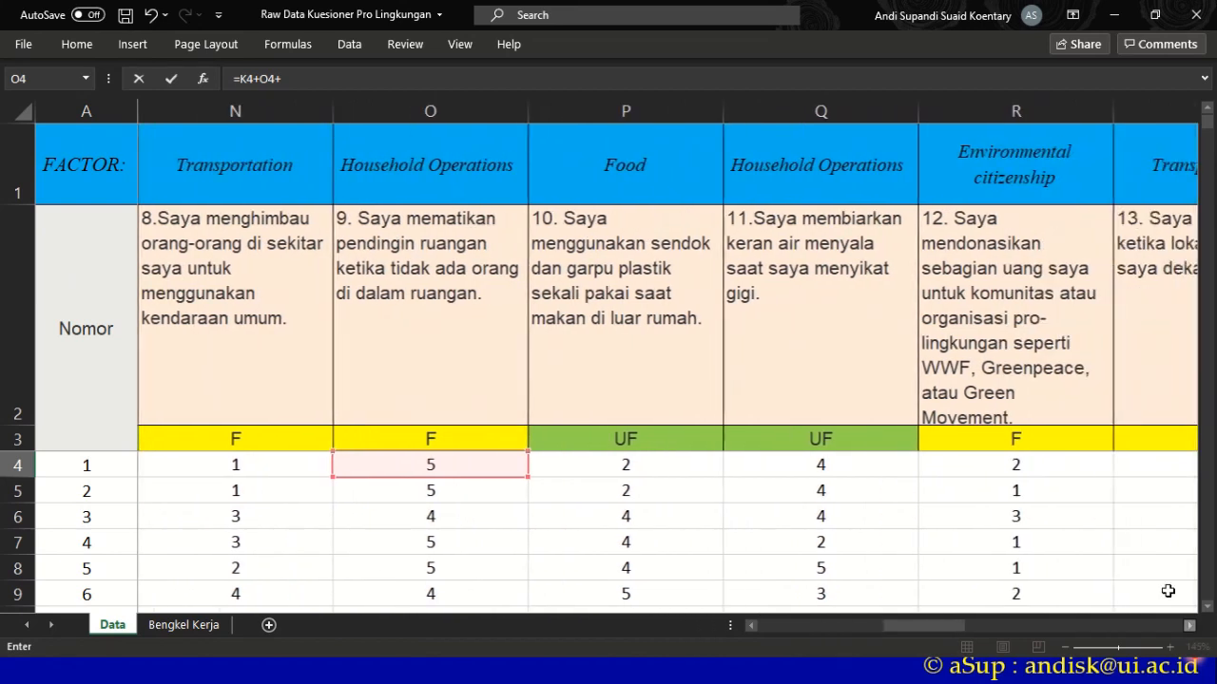
pyautogui.click(862, 467)
pyautogui.write('+')
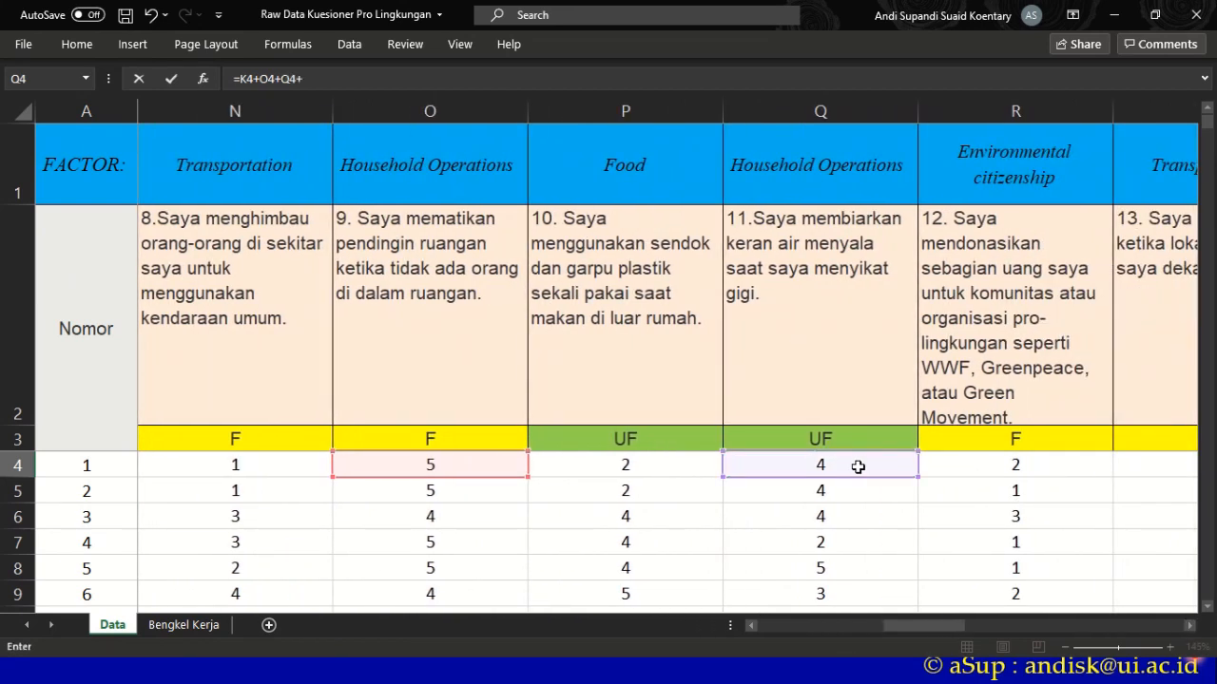
# - Extend the E4 formula with Household Operations item 14 by adding T4
pyautogui.click(1189, 625)
pyautogui.click(1188, 625)
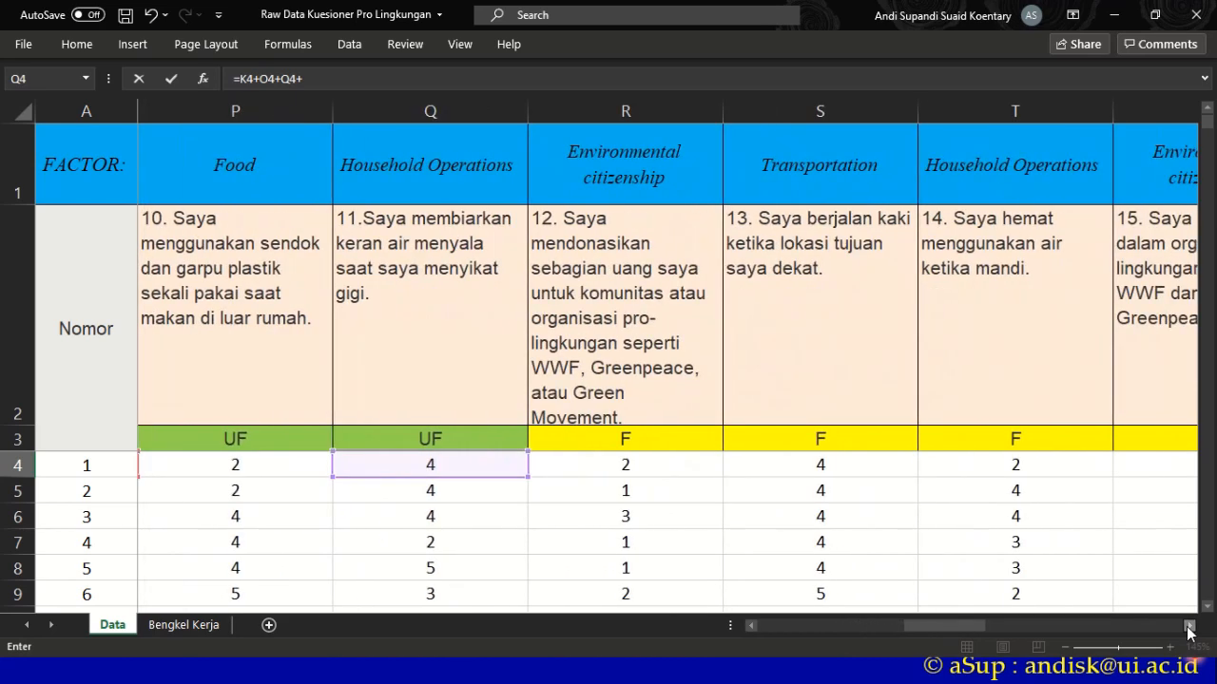
pyautogui.click(1189, 626)
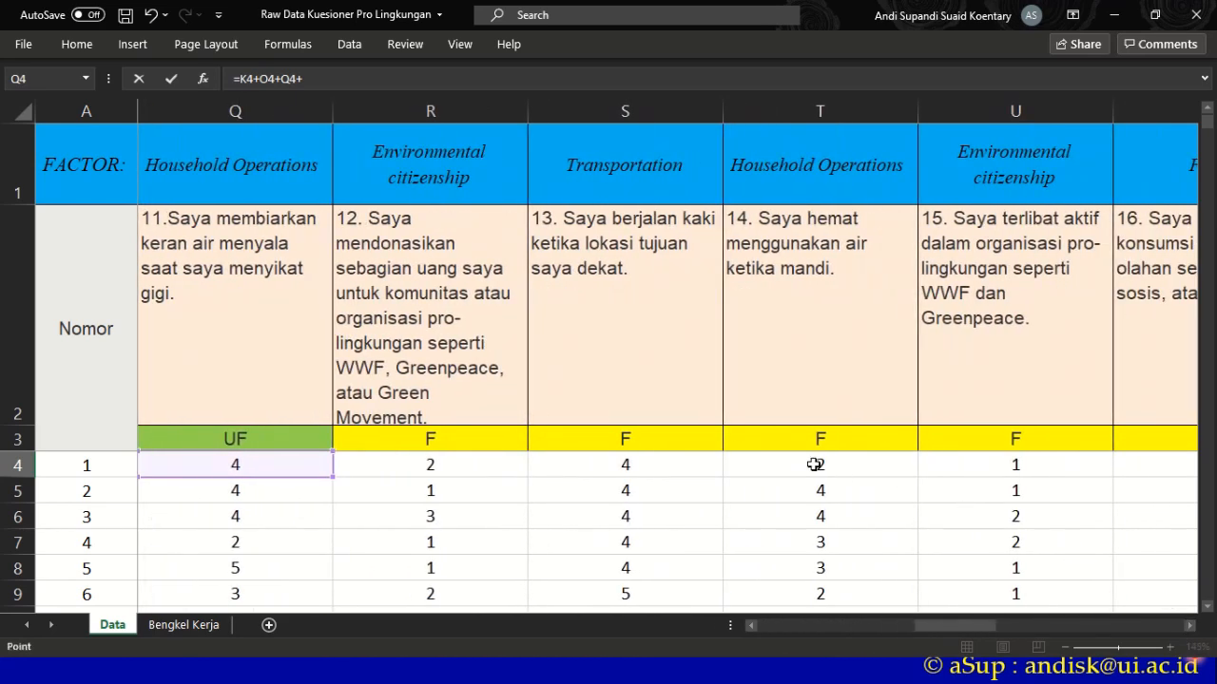
pyautogui.click(816, 464)
pyautogui.write('+')
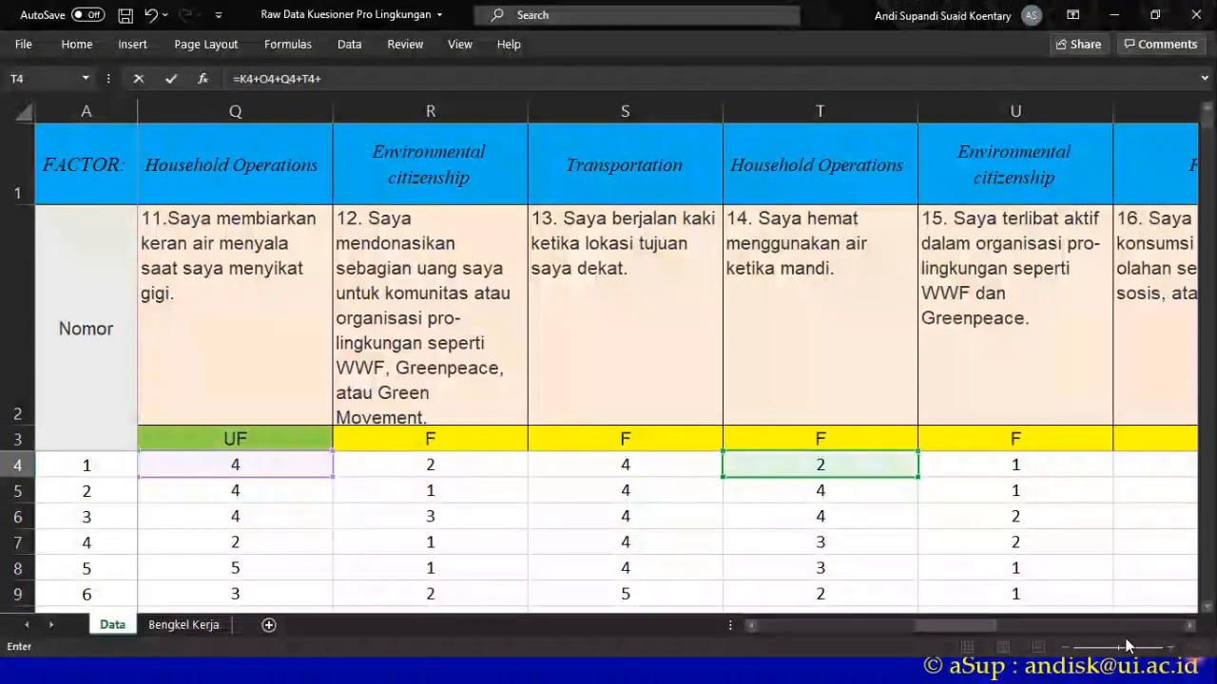
# - Add item 19 (Y4) to the E4 formula
pyautogui.click(1189, 625)
pyautogui.click(1189, 626)
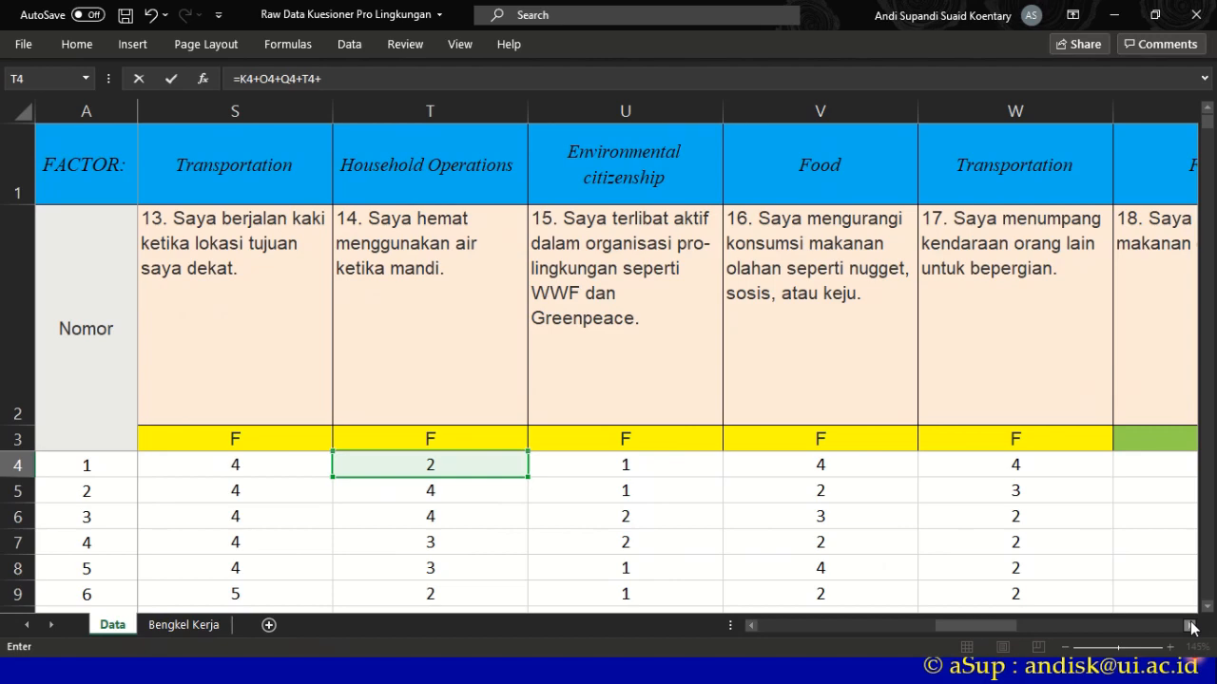
pyautogui.click(1189, 625)
pyautogui.click(1189, 625)
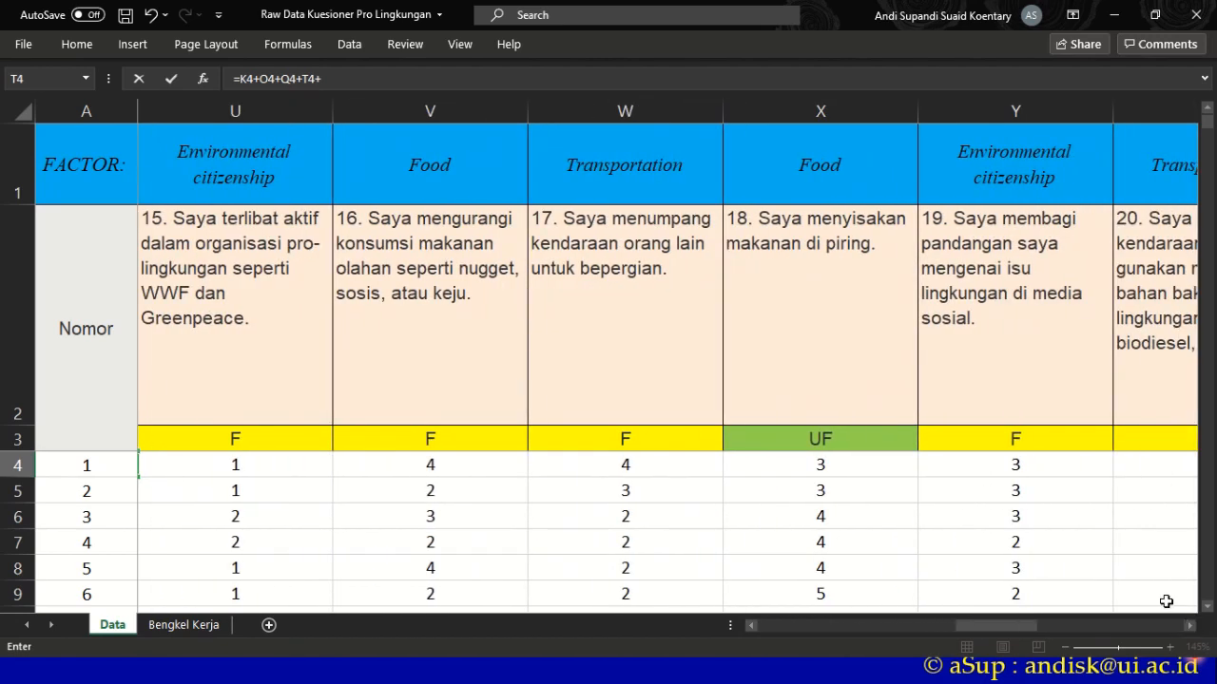
pyautogui.click(1015, 467)
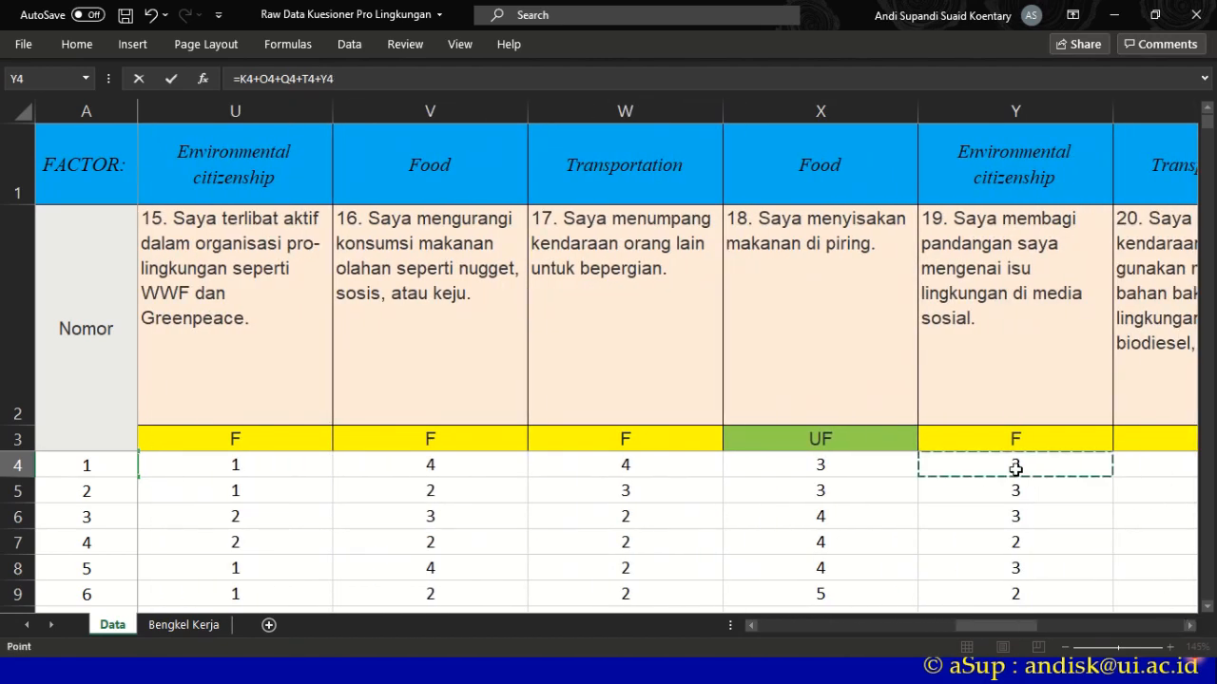
# - Extend the E4 formula with Household Operations item 21 by adding AA4
pyautogui.click(1188, 628)
pyautogui.click(1188, 627)
pyautogui.click(1188, 627)
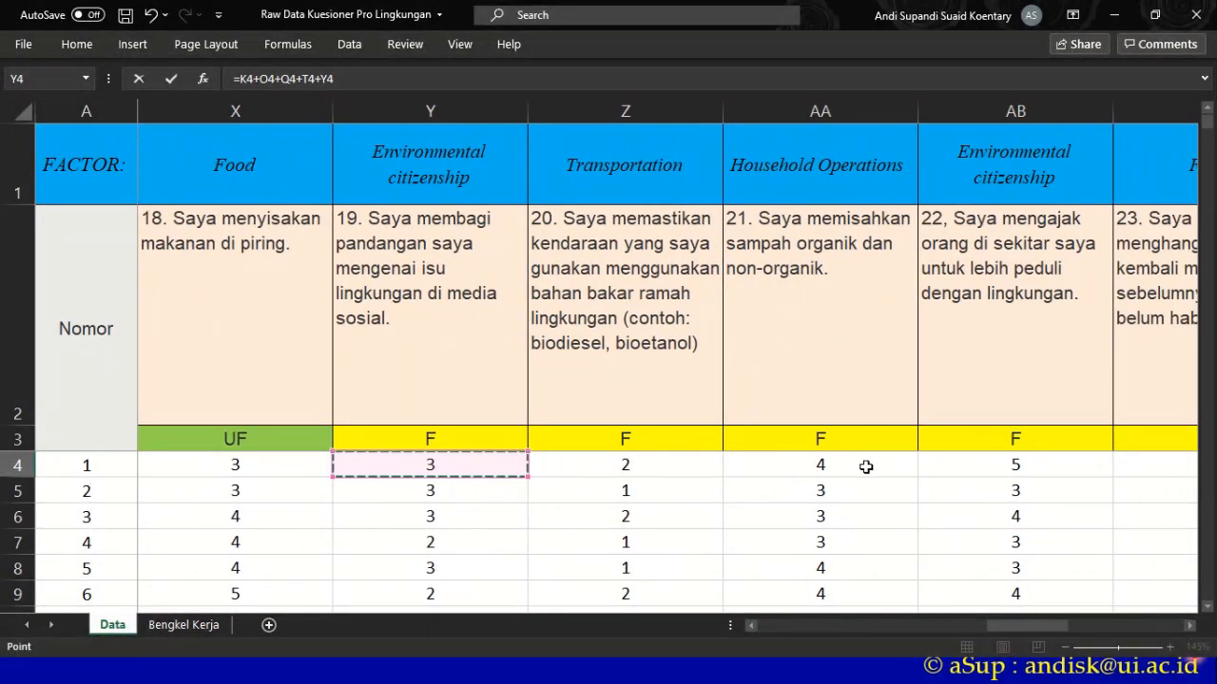
pyautogui.click(393, 87)
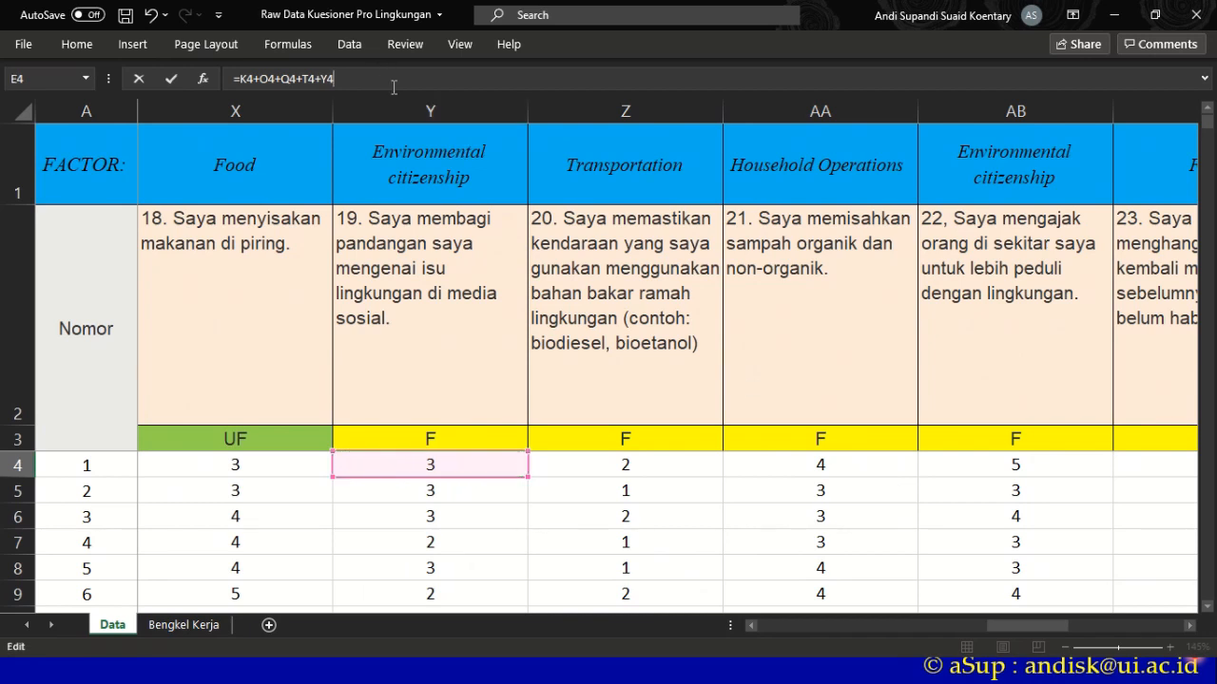
pyautogui.write('+')
pyautogui.click(840, 463)
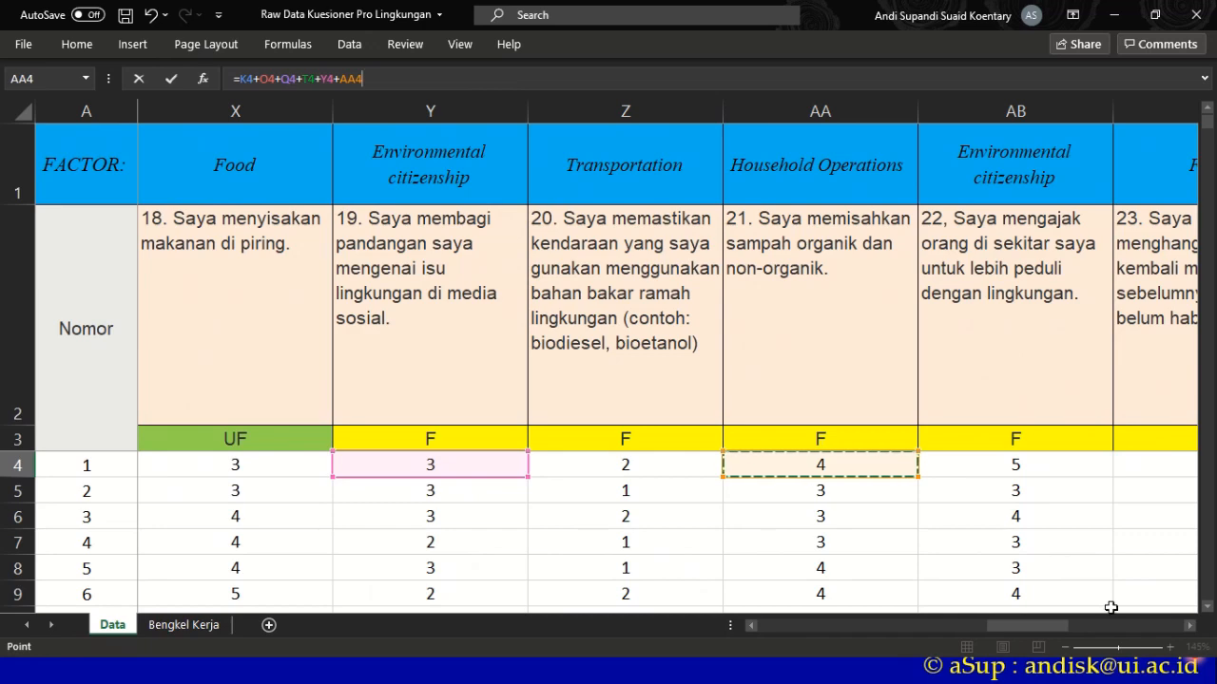
# - Add Household Operations item 24 (AD4) as the last term of the E4 formula
pyautogui.click(1189, 625)
pyautogui.click(1189, 626)
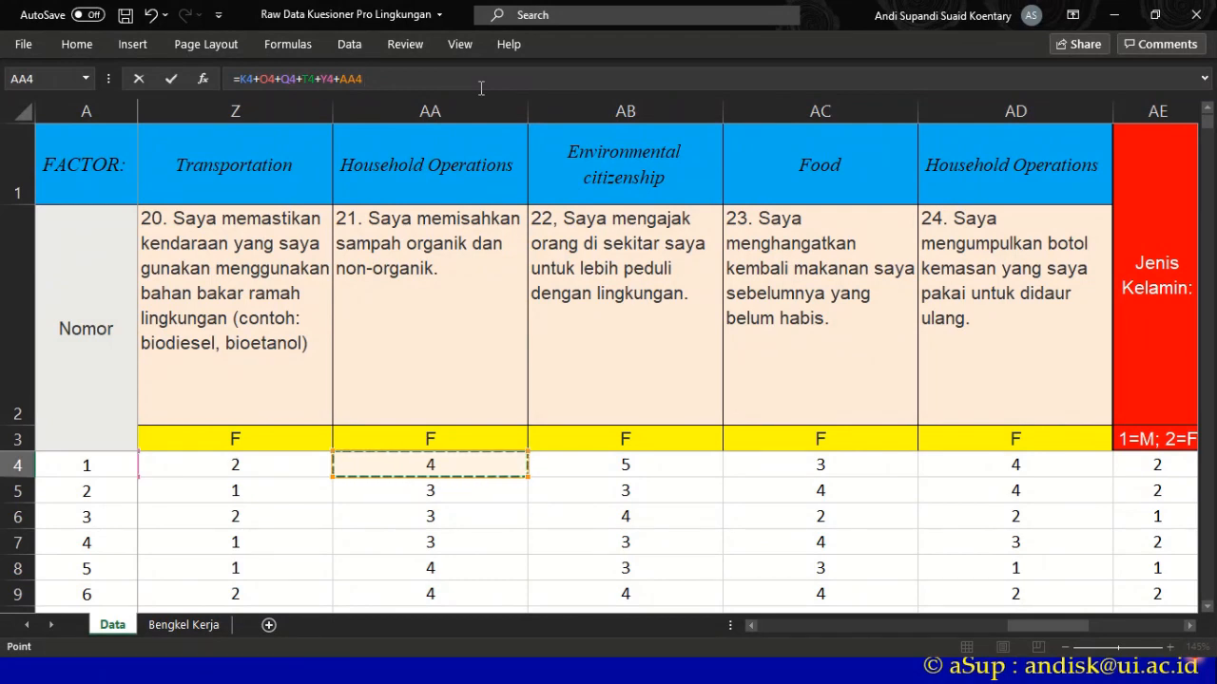
pyautogui.write('+')
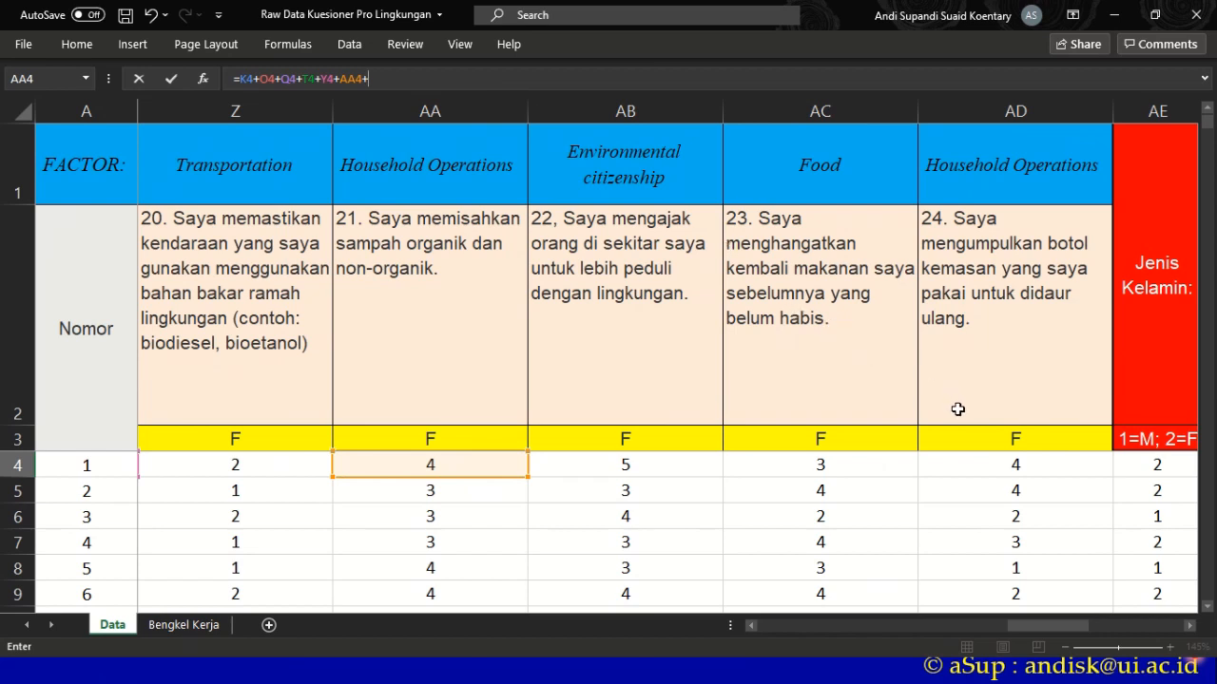
pyautogui.click(991, 464)
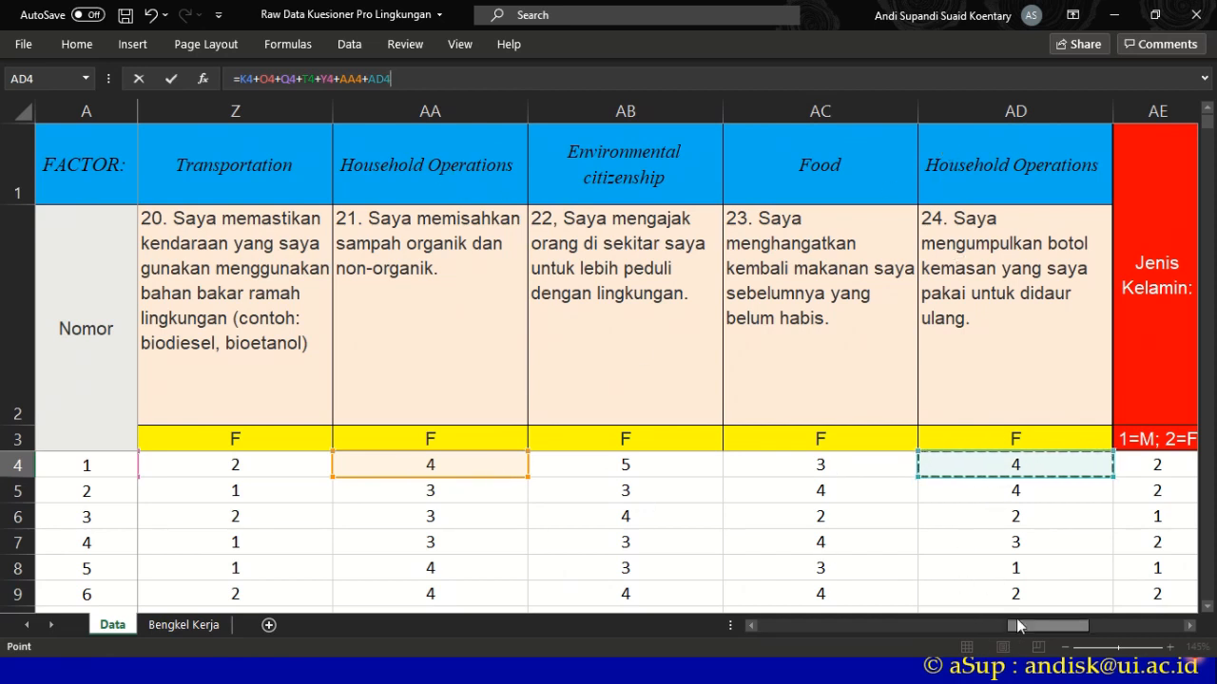
# - Remove the Environmental citizenship term Y4 from the E4 formula, leaving K4, O4, Q4, T4, AA4 and AD4 in the sum
pyautogui.moveTo(1016, 623); pyautogui.dragTo(983, 624)
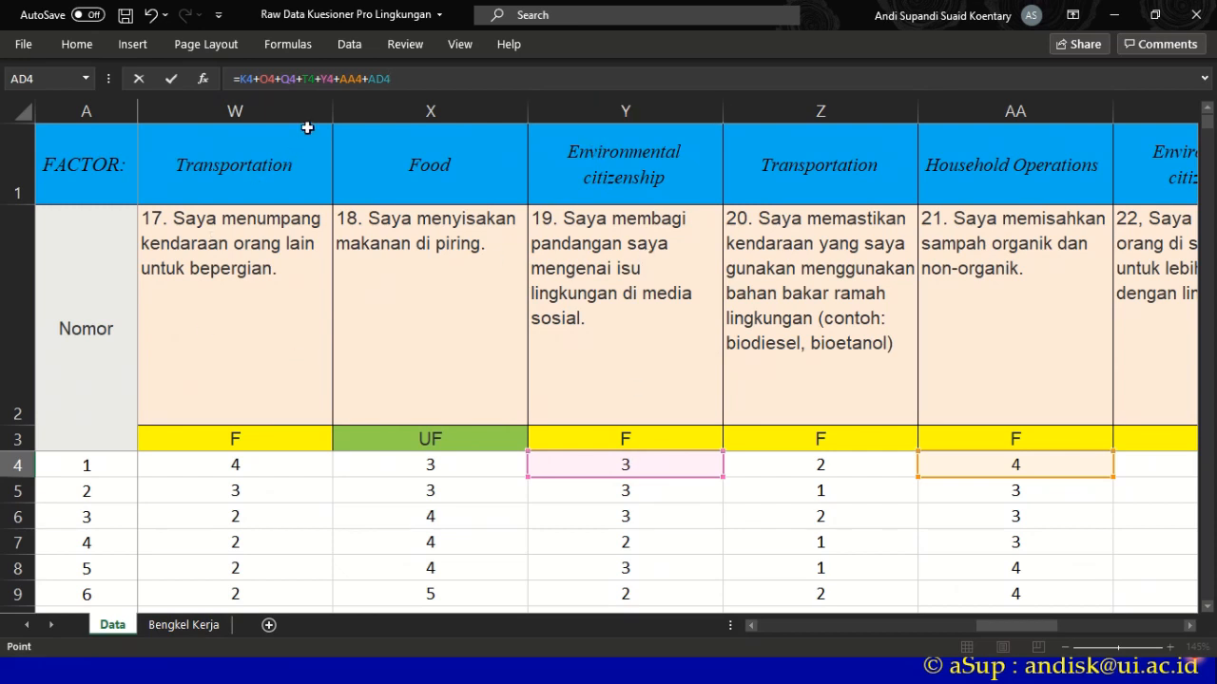
pyautogui.click(334, 76)
pyautogui.press('BackSpace')
pyautogui.press('BackSpace')
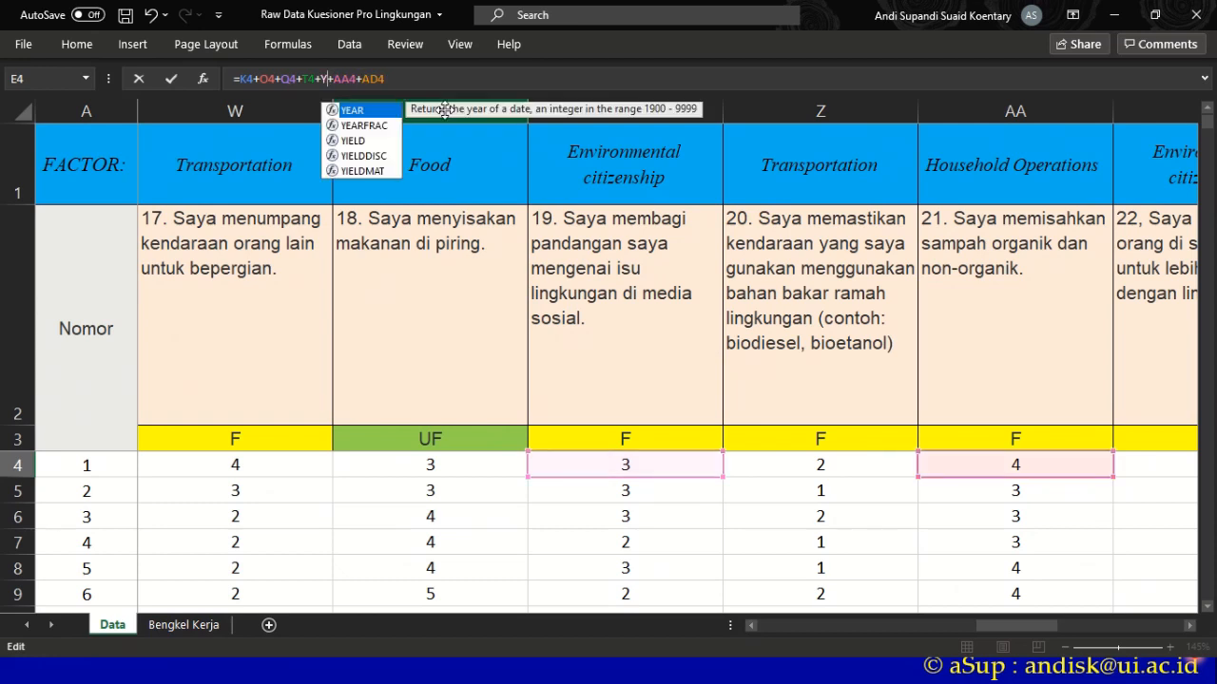
pyautogui.press('BackSpace')
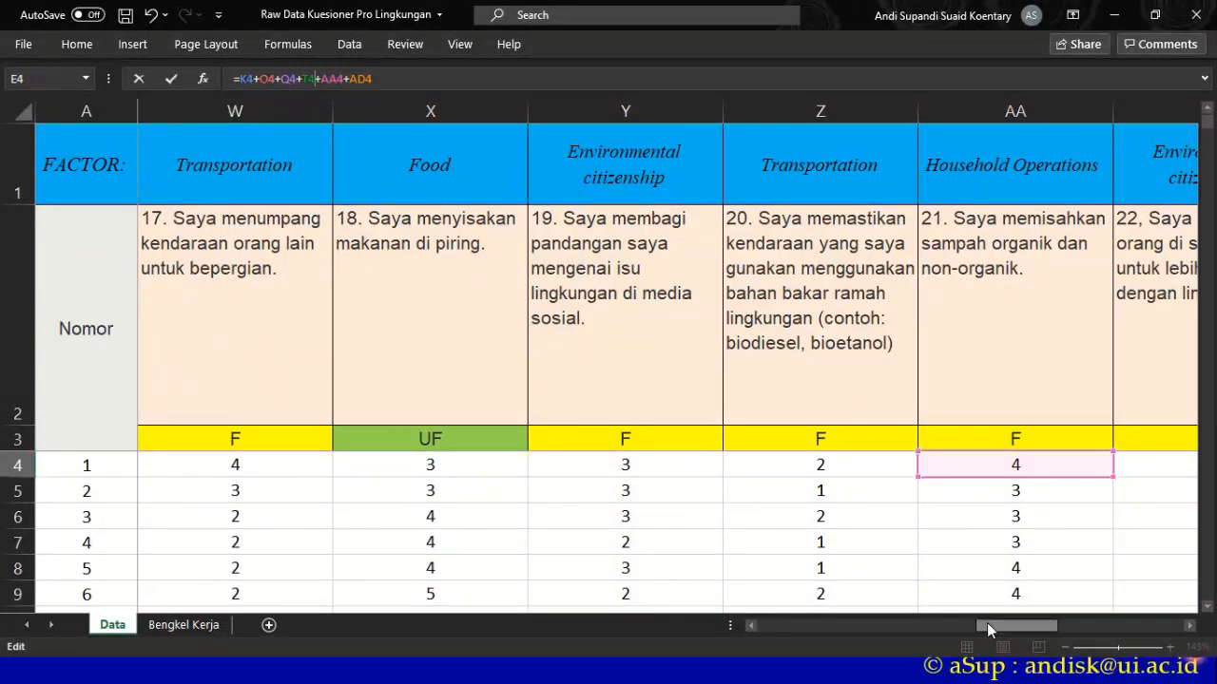
# - Review the terms of the Household Operations formula in E4 and commit it
pyautogui.moveTo(987, 623); pyautogui.dragTo(841, 638)
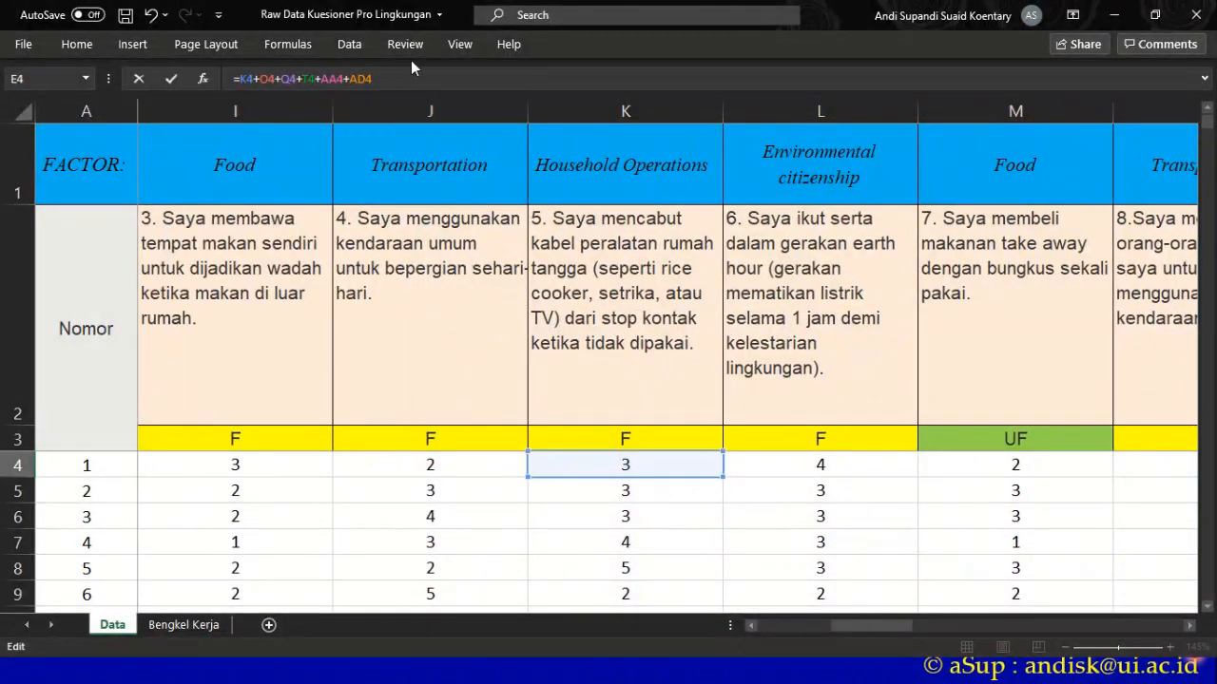
pyautogui.press('Return')
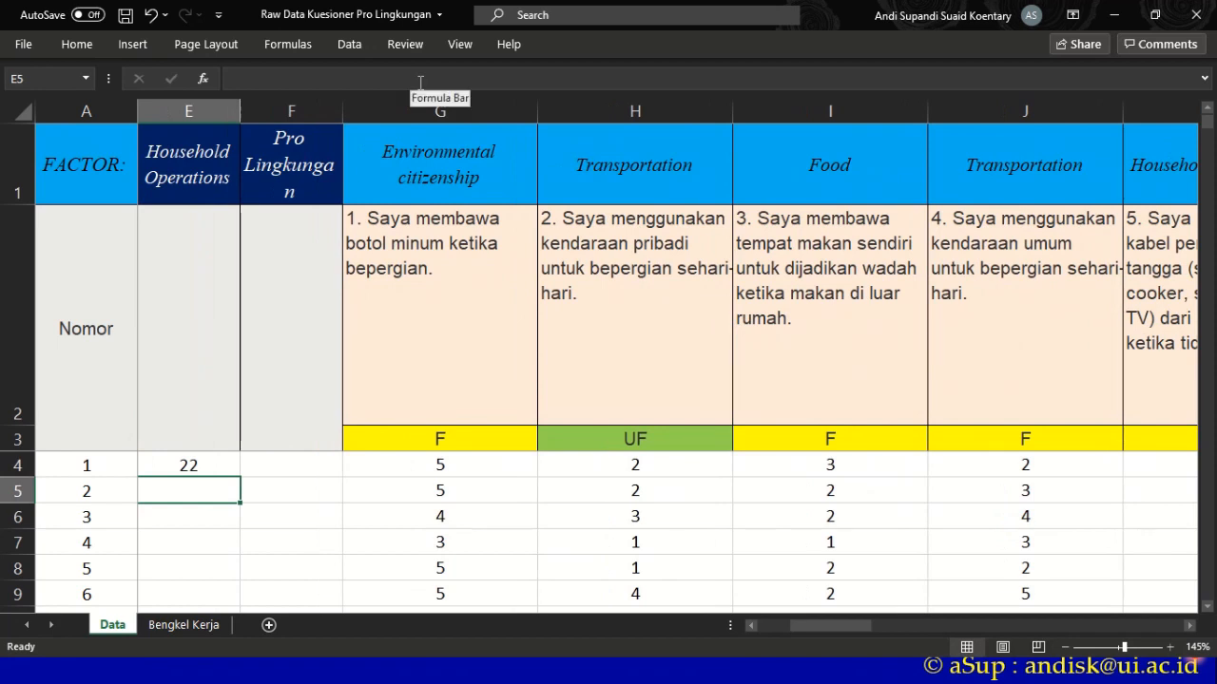
# - Total respondent 1's four factor scores in the Pro Lingkungan cell F4 with =SUM(B4:E4)
pyautogui.click(291, 467)
pyautogui.moveTo(844, 624); pyautogui.dragTo(807, 628)
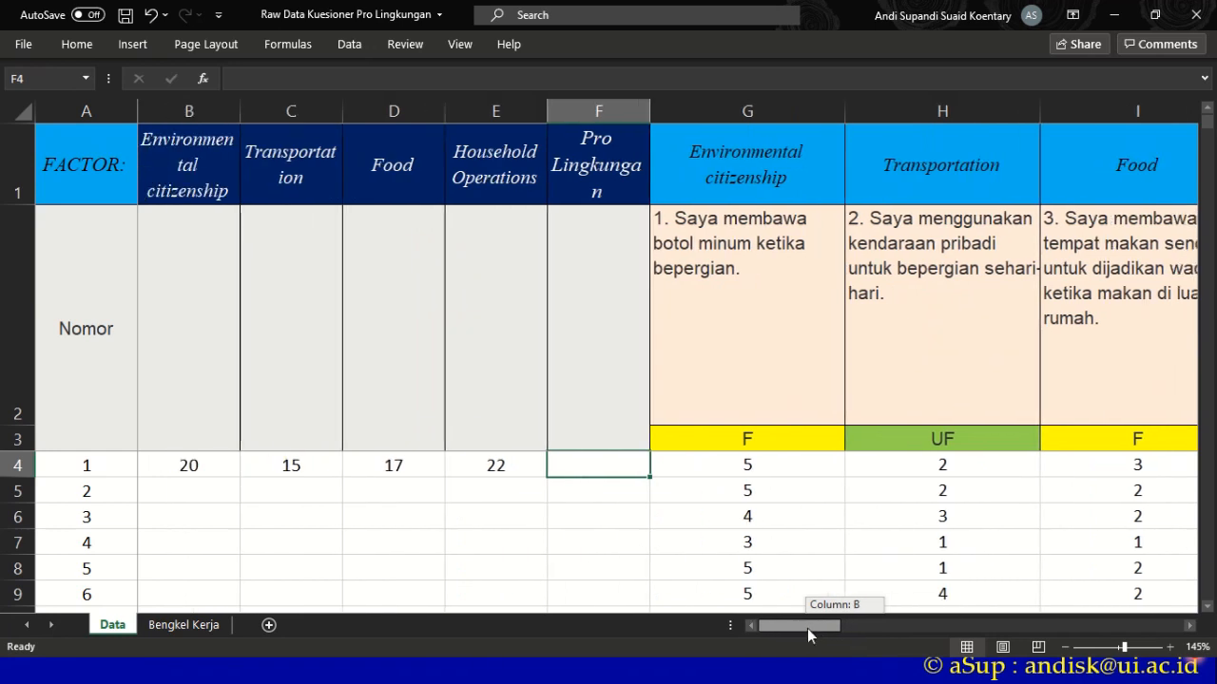
pyautogui.click(730, 467)
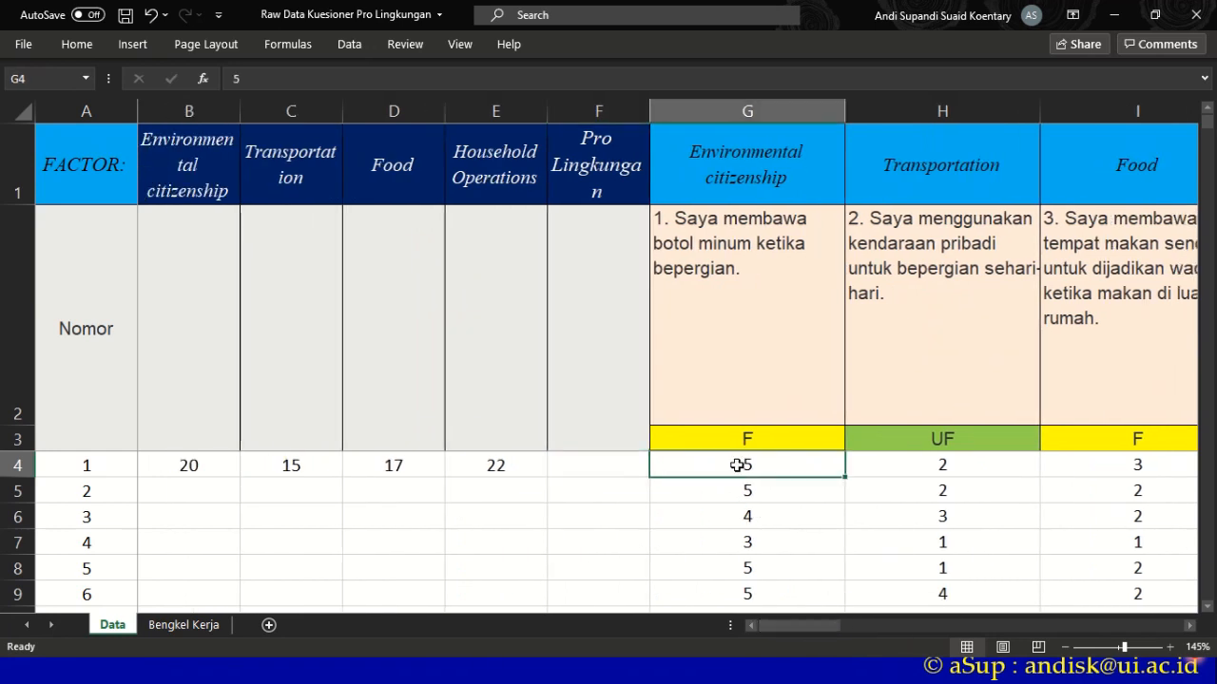
pyautogui.click(597, 469)
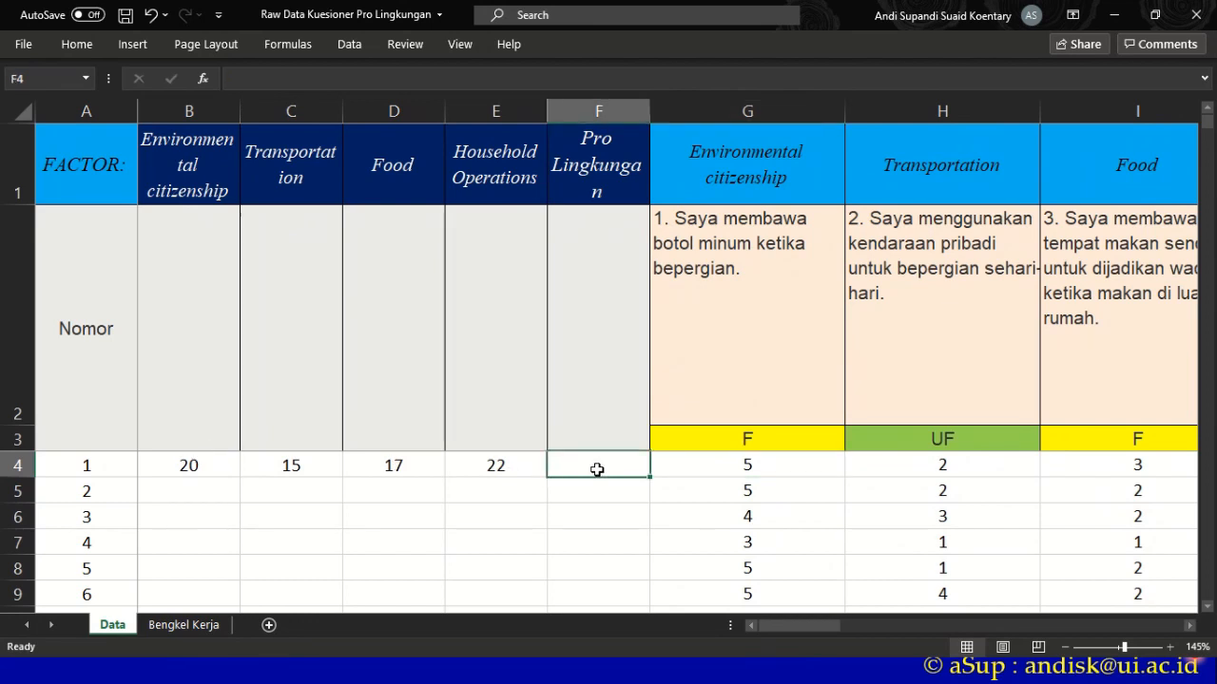
pyautogui.write('=sum')
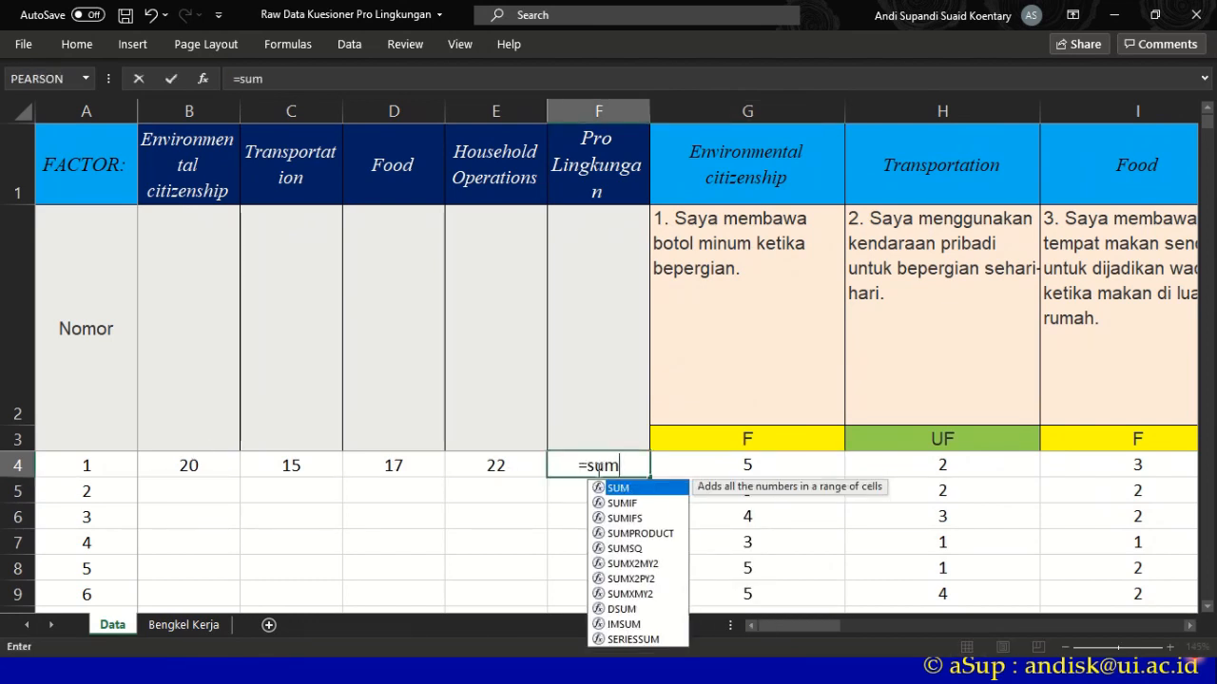
pyautogui.write('(')
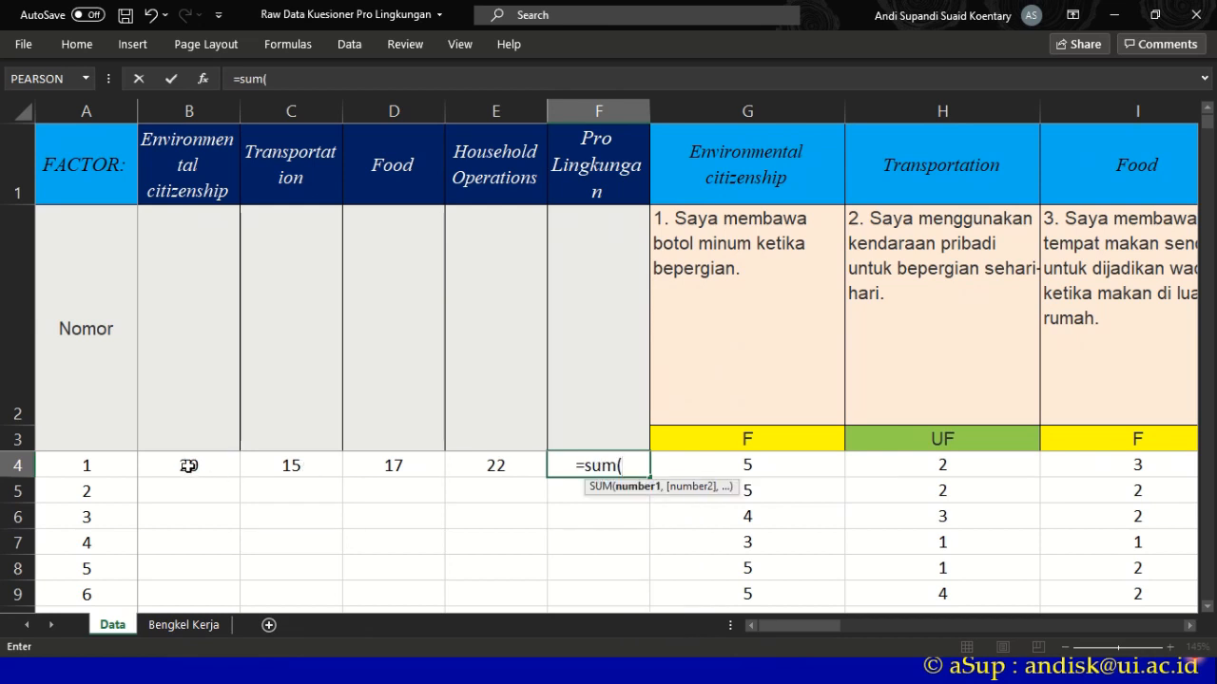
pyautogui.moveTo(188, 466); pyautogui.dragTo(473, 466)
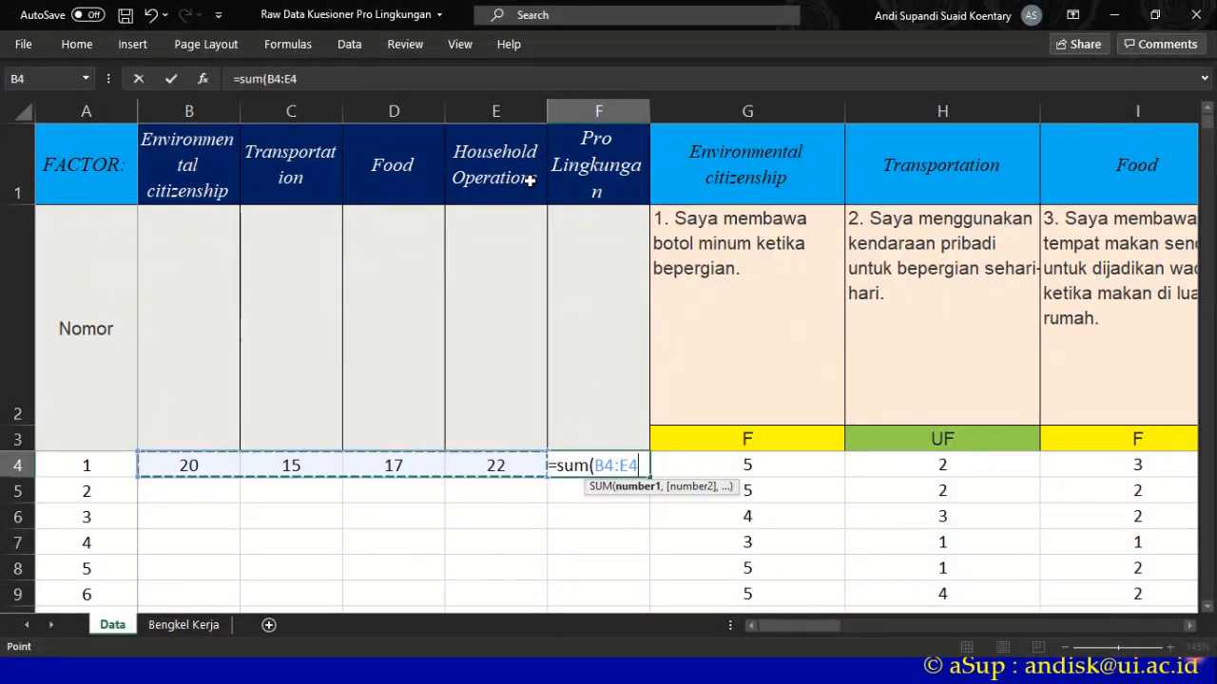
pyautogui.write(')')
pyautogui.press('Return')
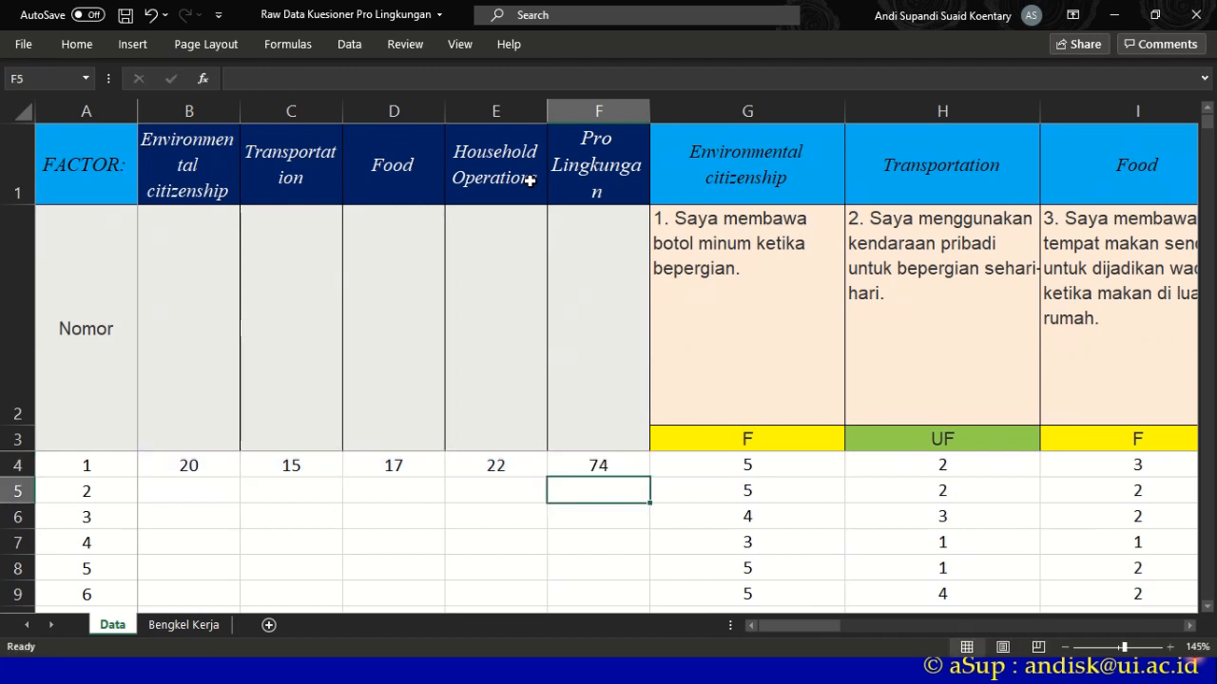
# - Replace the Pro Lingkungan formula in F4 with a SUM over all 24 item scores, G4:AD4
pyautogui.click(597, 470)
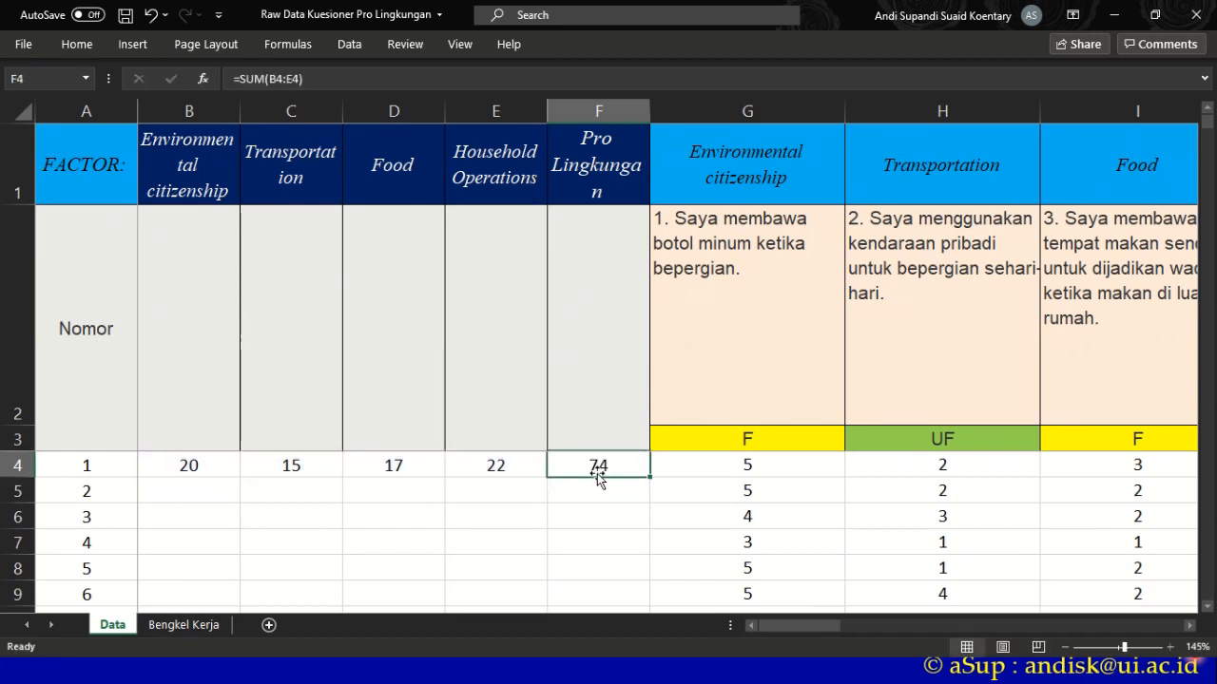
pyautogui.write('=s')
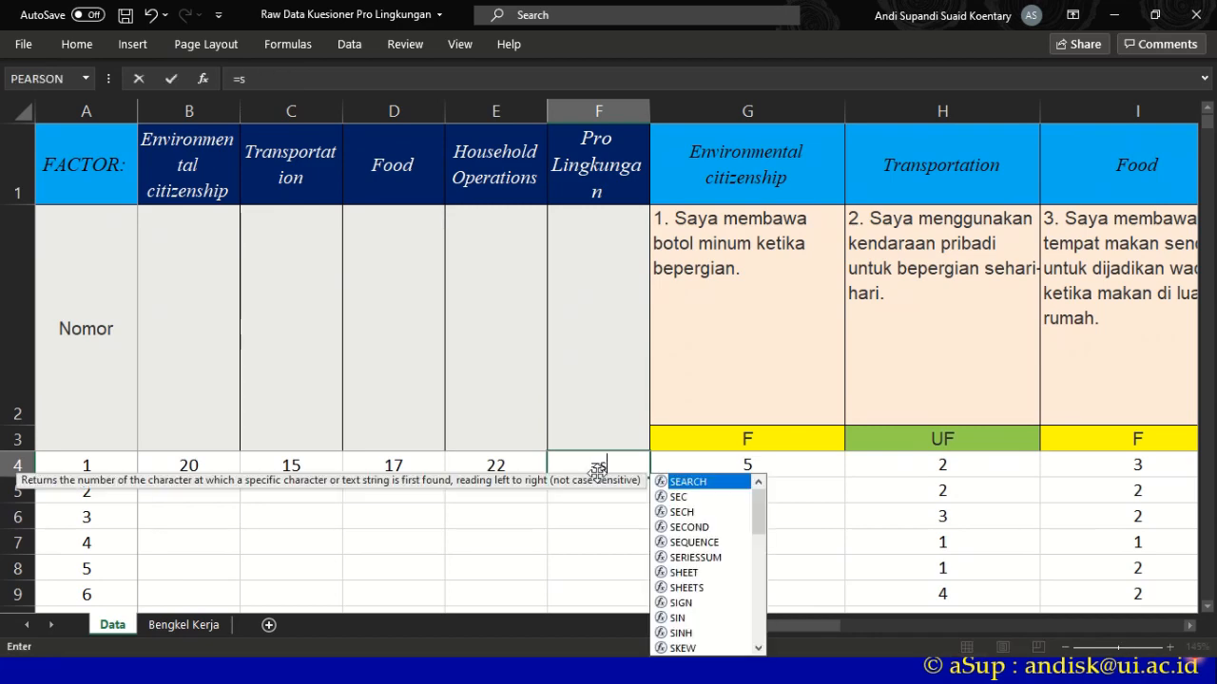
pyautogui.write('um(')
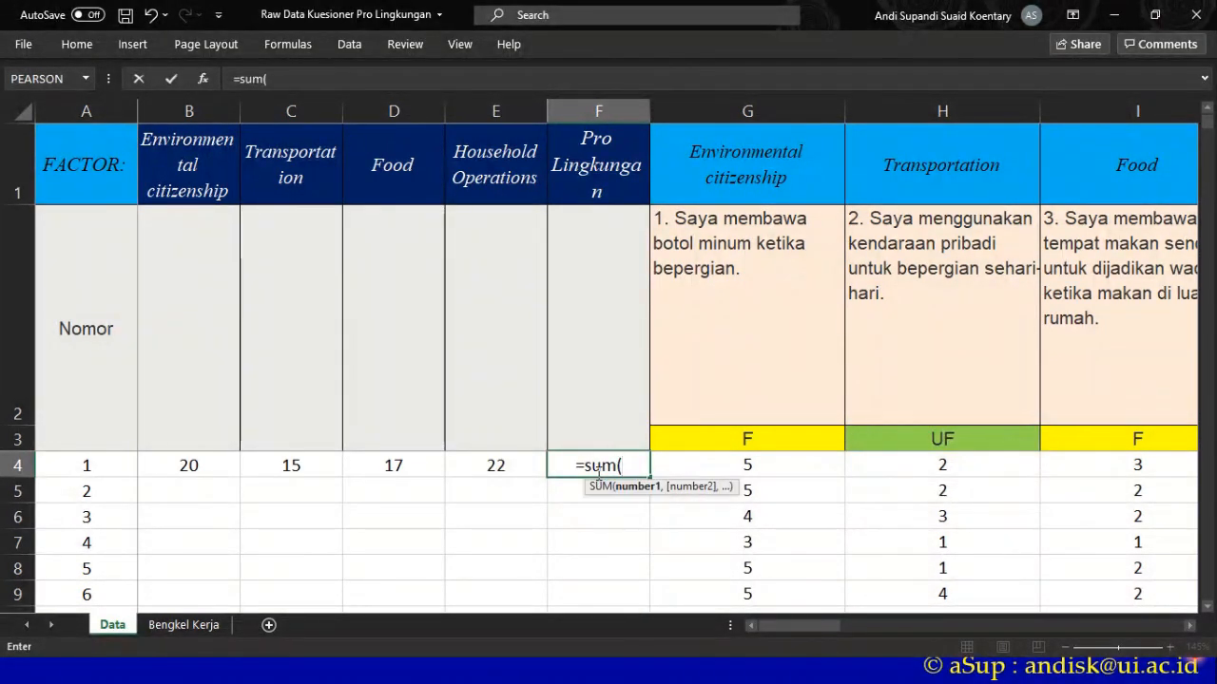
pyautogui.click(709, 467)
pyautogui.moveTo(709, 467); pyautogui.dragTo(441, 464)
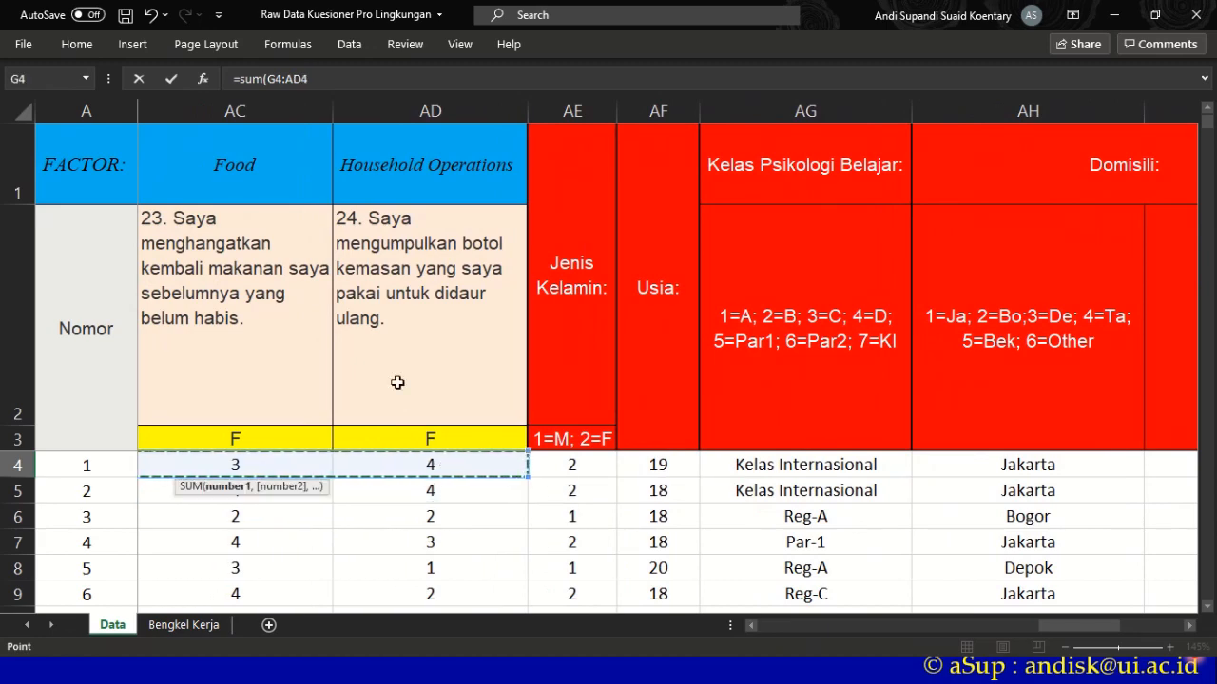
pyautogui.press('Return')
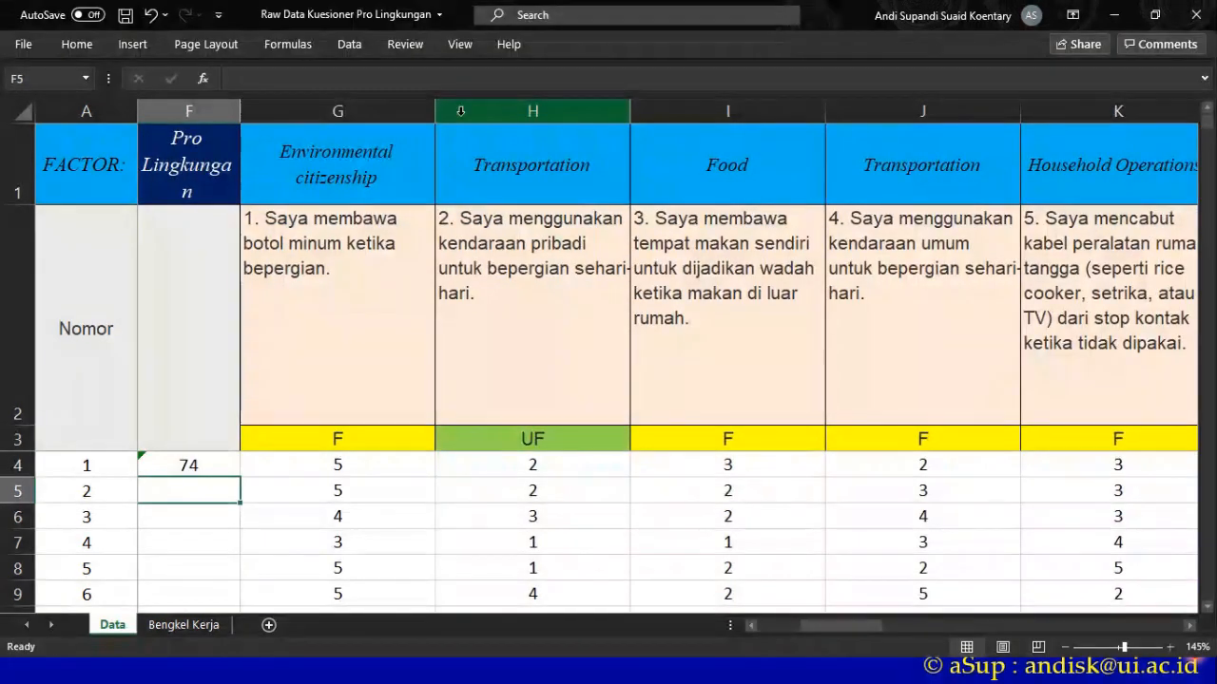
pyautogui.moveTo(862, 625); pyautogui.dragTo(801, 635)
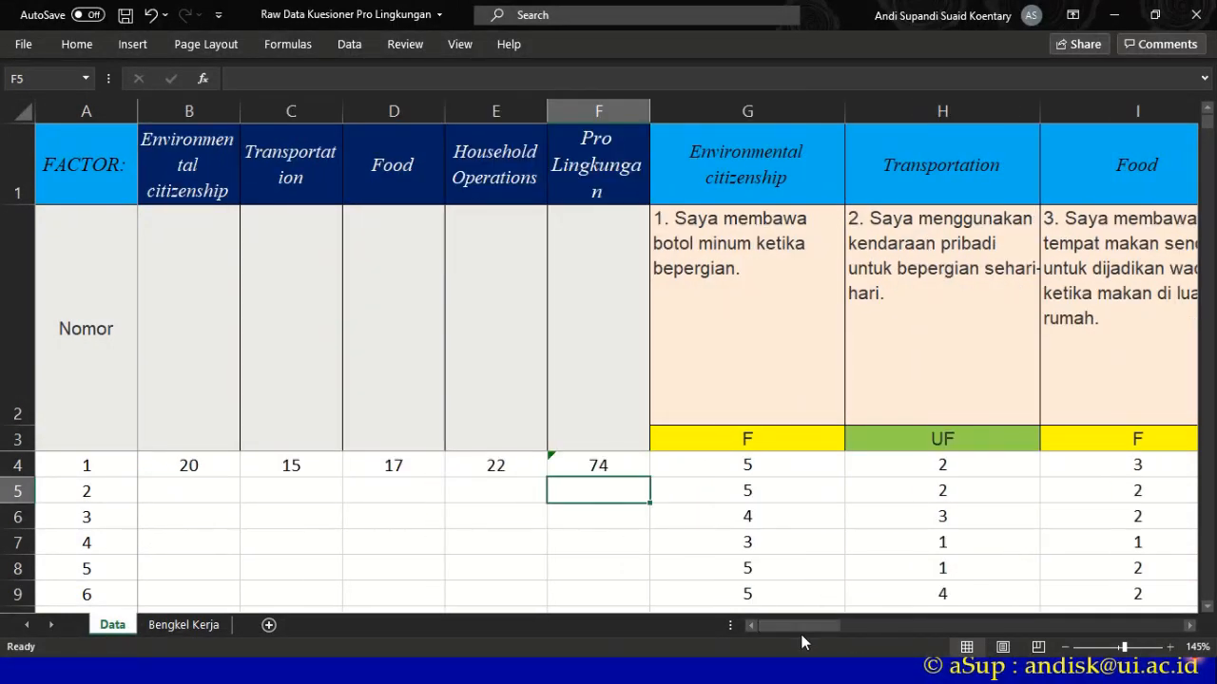
# - Copy the score formulas in B4:F4 down to all remaining respondents, rows 5 to 252
pyautogui.click(275, 535)
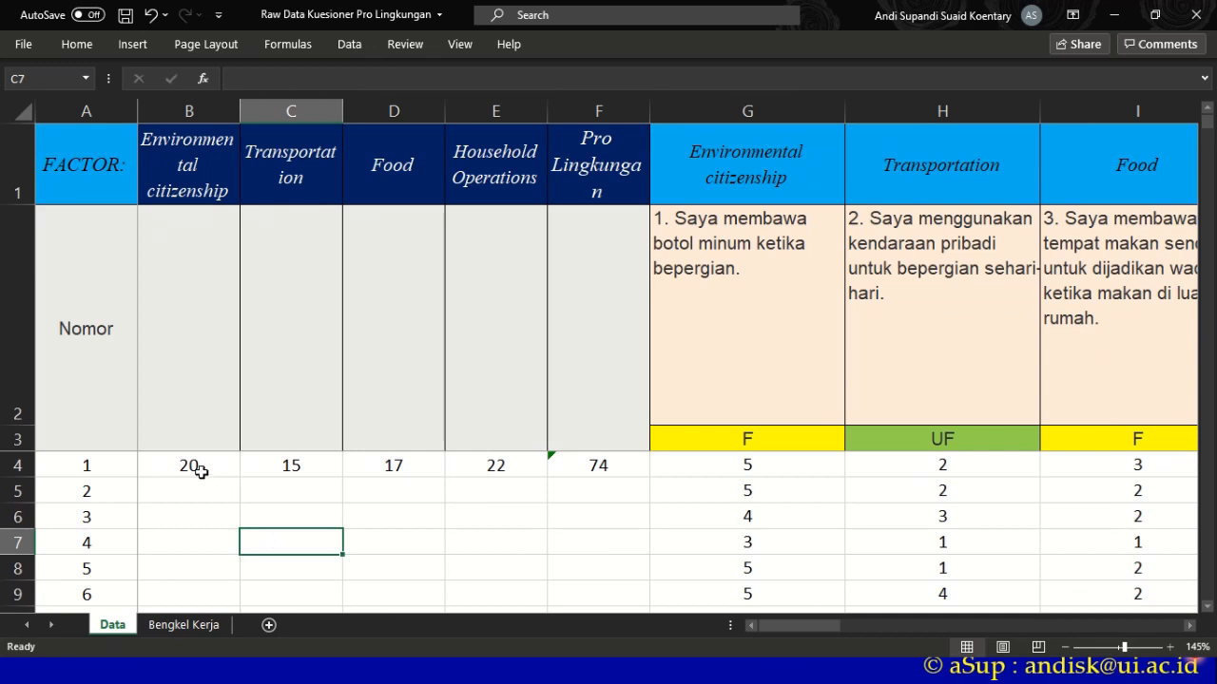
pyautogui.moveTo(195, 467); pyautogui.dragTo(596, 473)
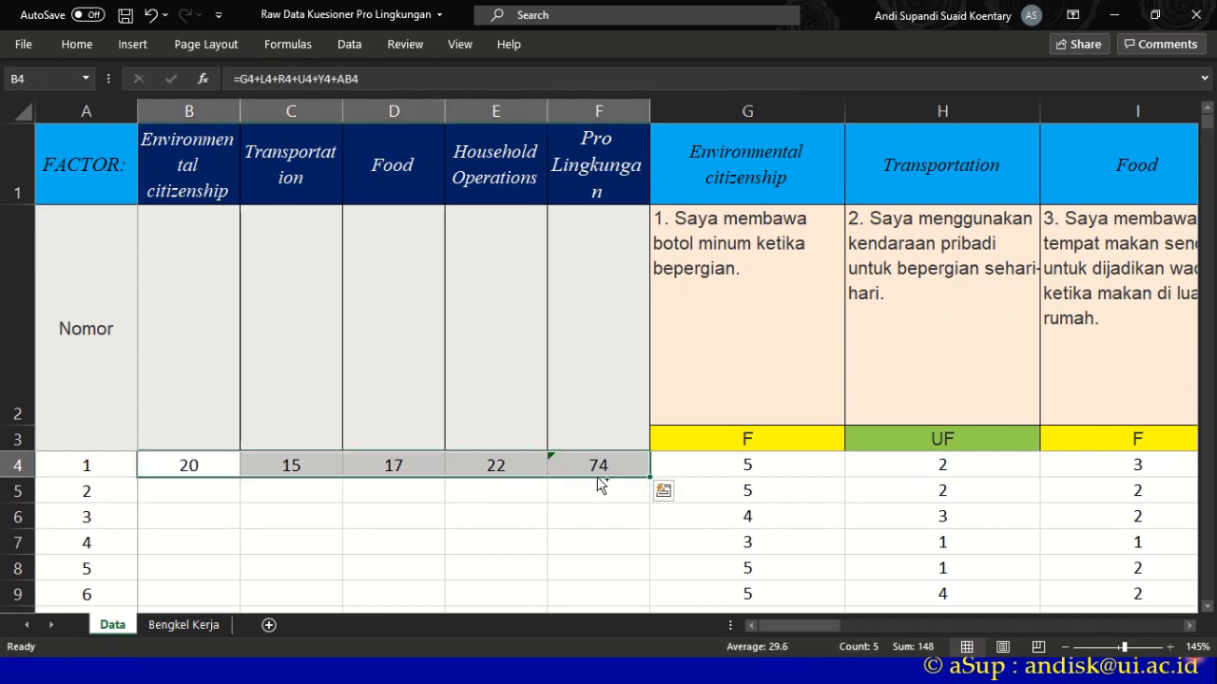
pyautogui.hotkey('ctrl', 'c')
pyautogui.click(203, 496)
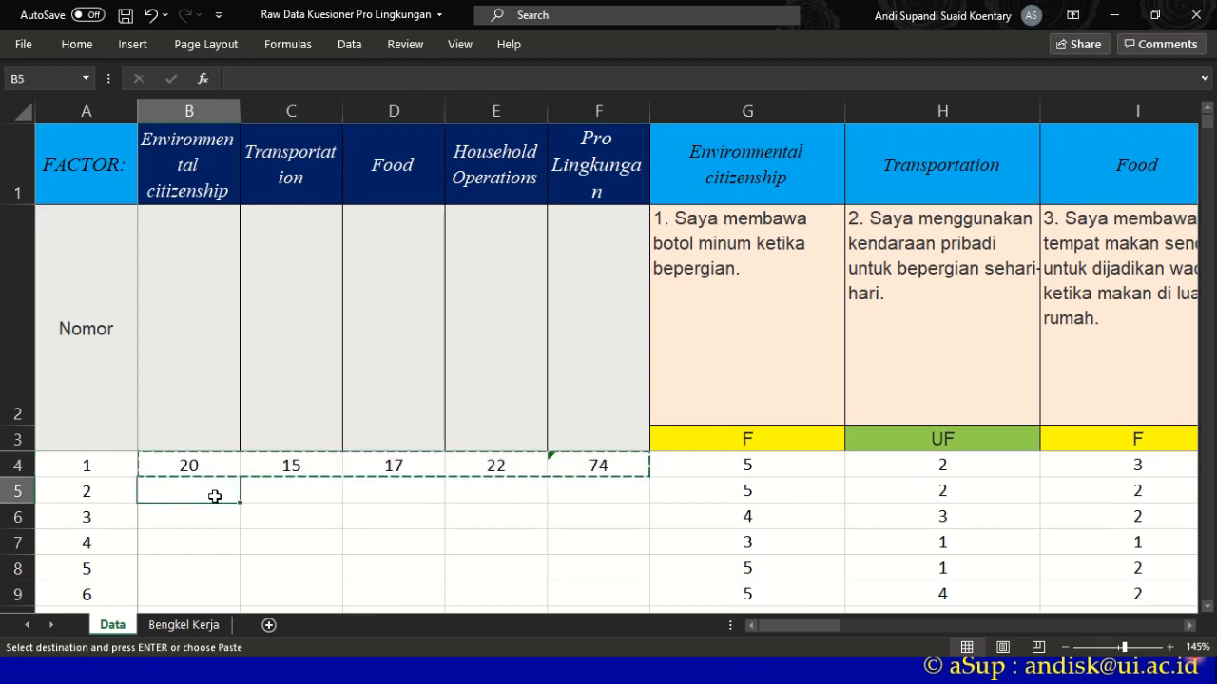
pyautogui.moveTo(215, 496); pyautogui.dragTo(576, 511)
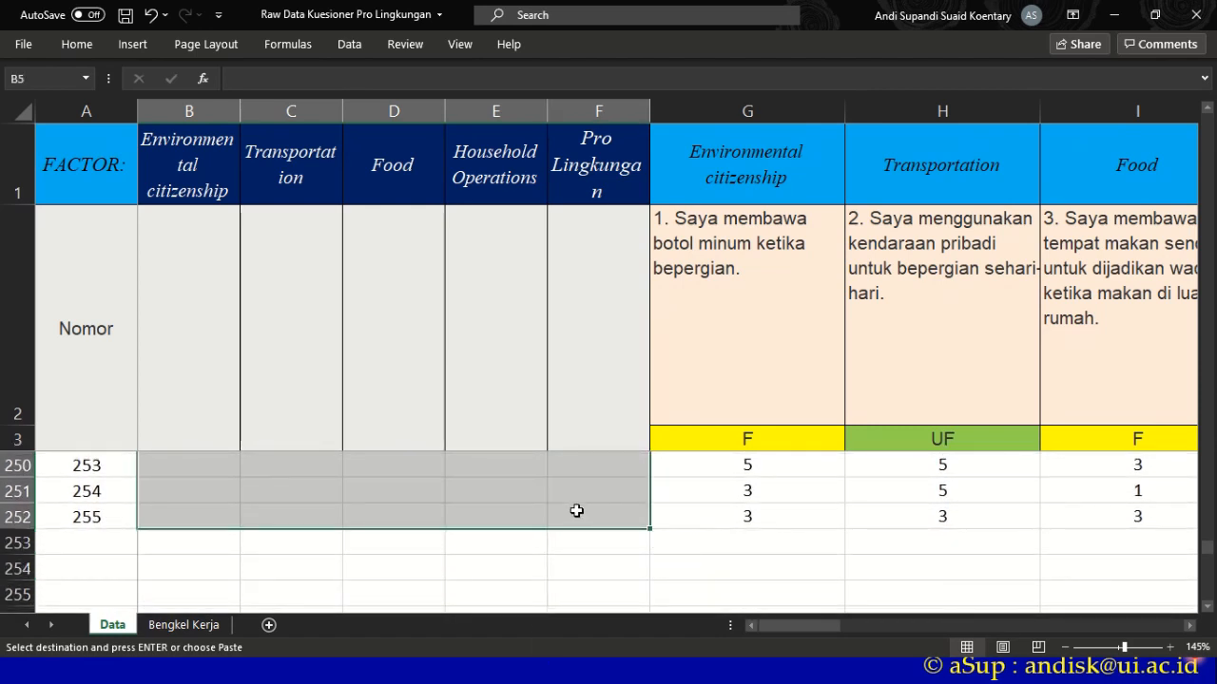
pyautogui.hotkey('ctrl', 'v')
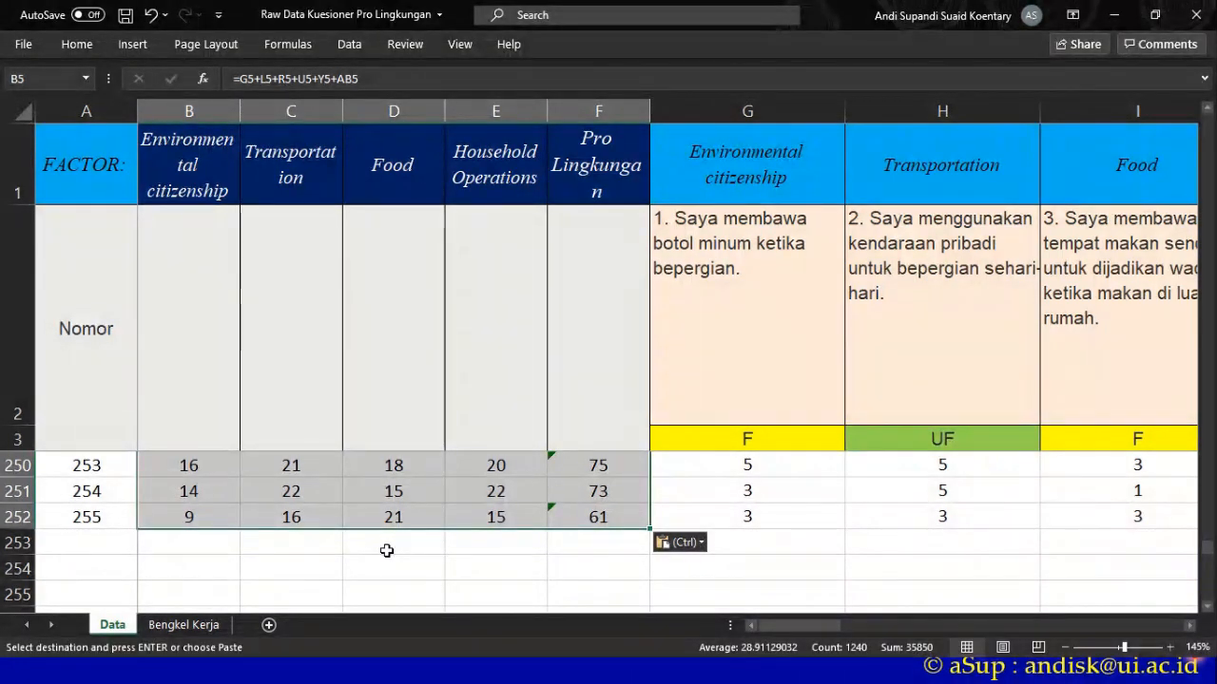
pyautogui.click(387, 550)
pyautogui.scroll(19, 387, 555)
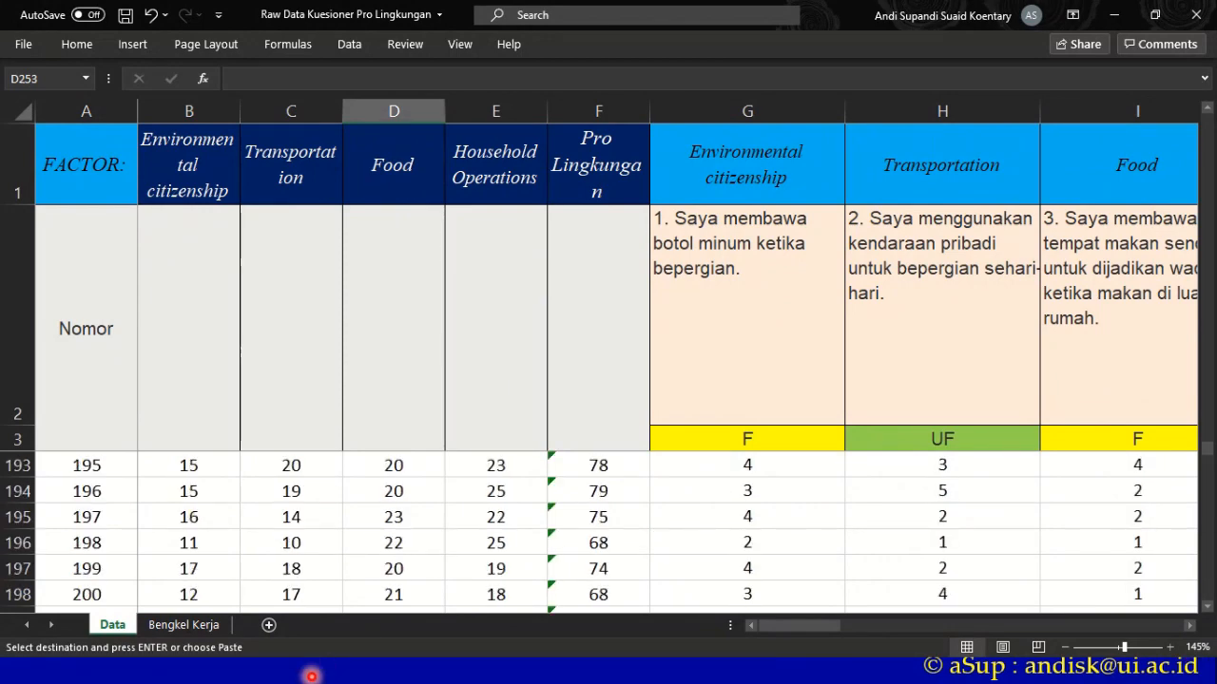
# - Switch to the SPSS Data Editor with Pro Lingkungan.sav and display its list of variable definitions from the start
pyautogui.hotkey('alt', 'Tab')
pyautogui.press('Tab')
pyautogui.press('Tab')
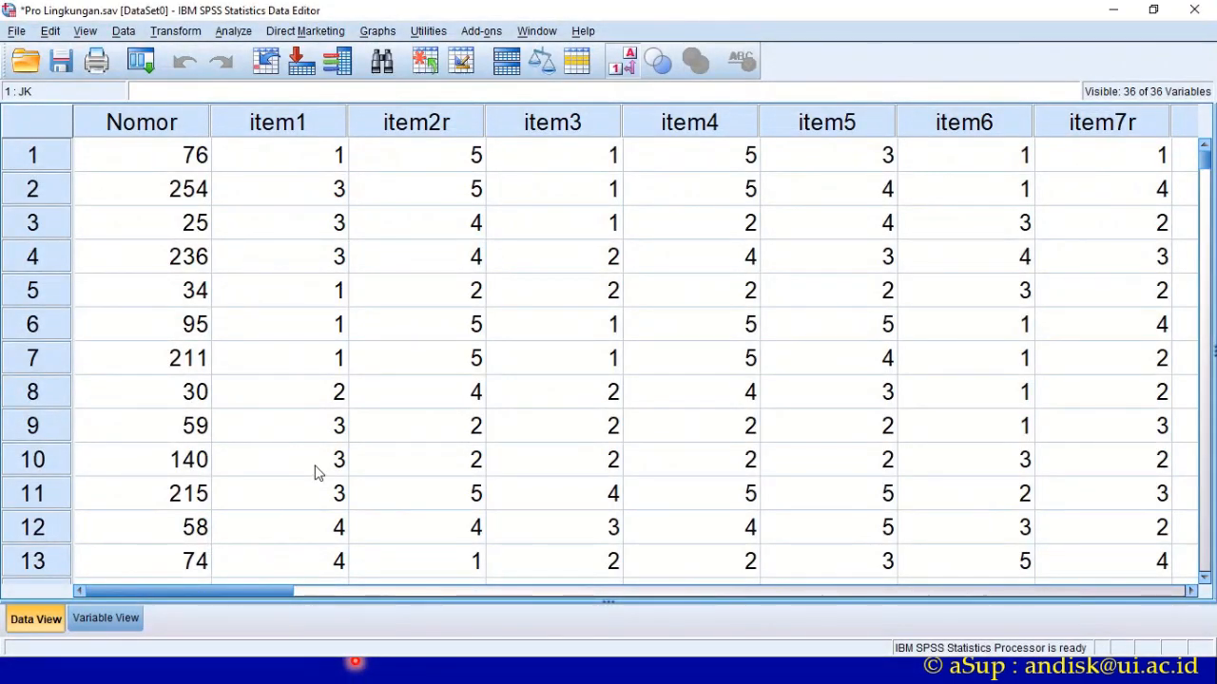
pyautogui.click(106, 618)
pyautogui.scroll(8, 244, 427)
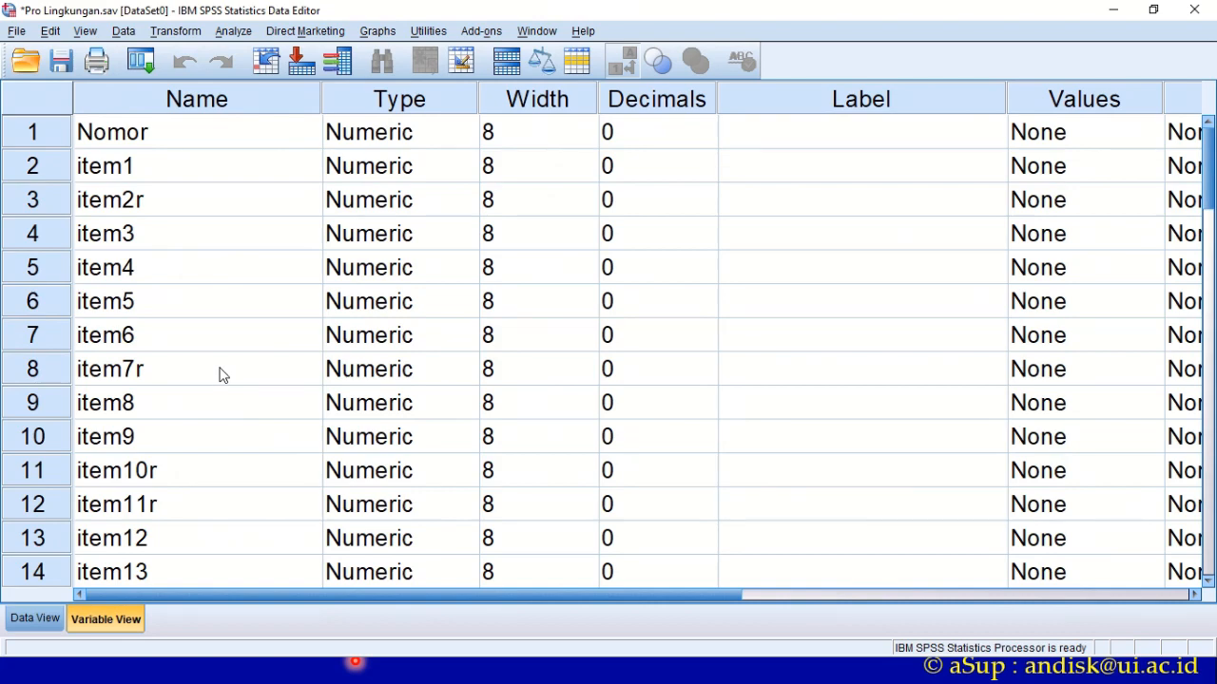
# - Switch to the Excel workbook and check which factors items 1, 2, 3 and 5 belong to
pyautogui.hotkey('alt', 'Tab')
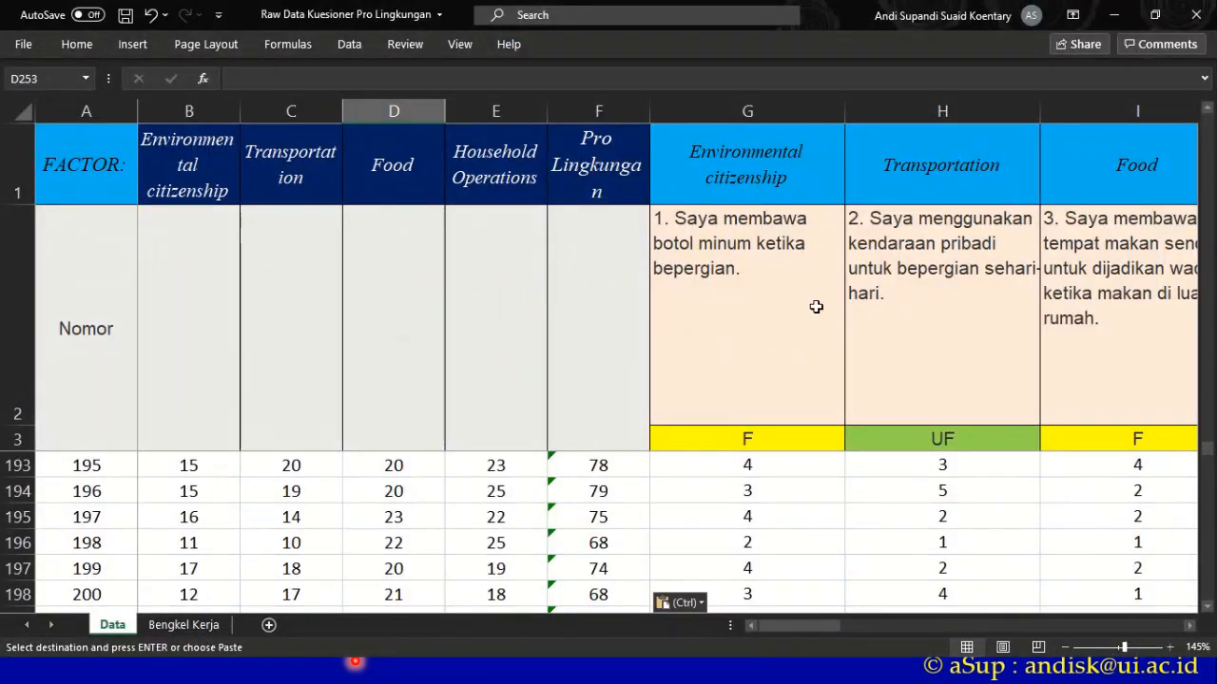
pyautogui.click(729, 167)
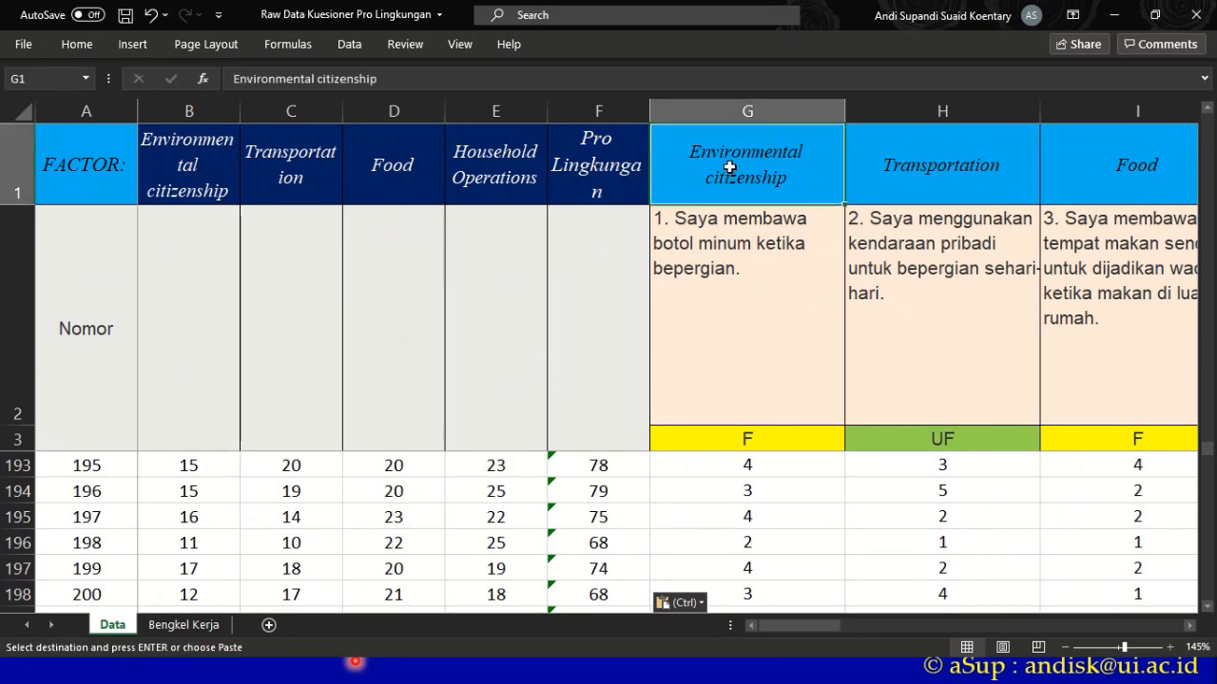
pyautogui.click(928, 179)
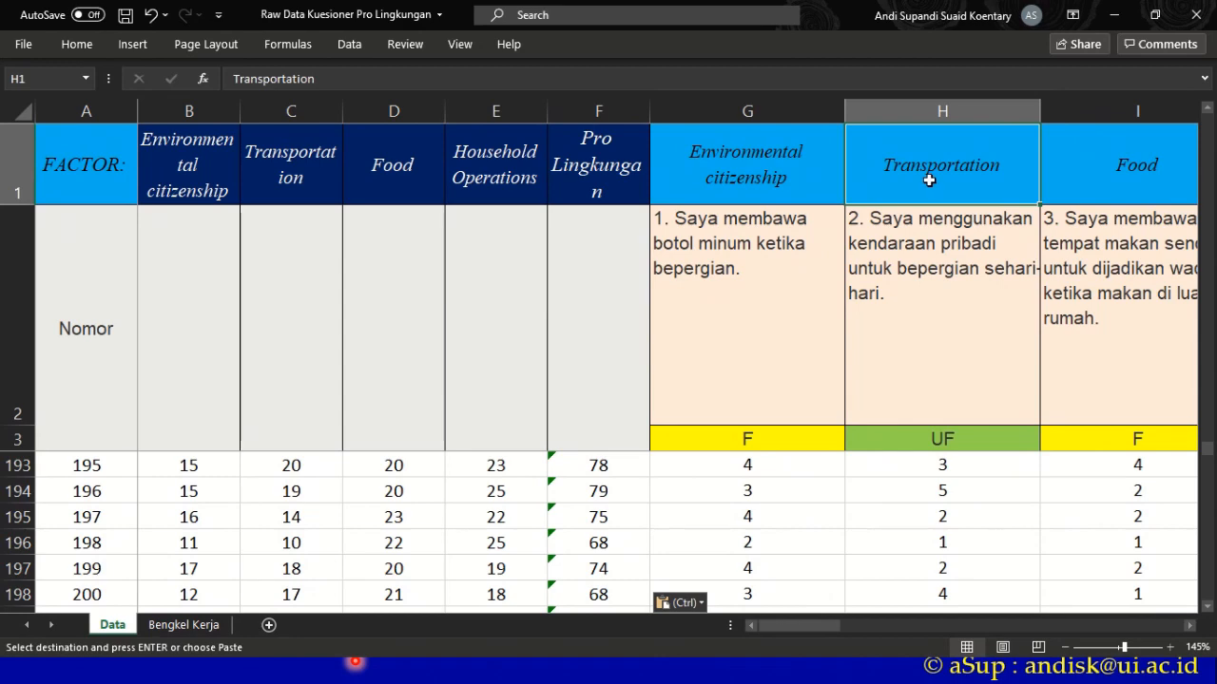
pyautogui.click(1105, 177)
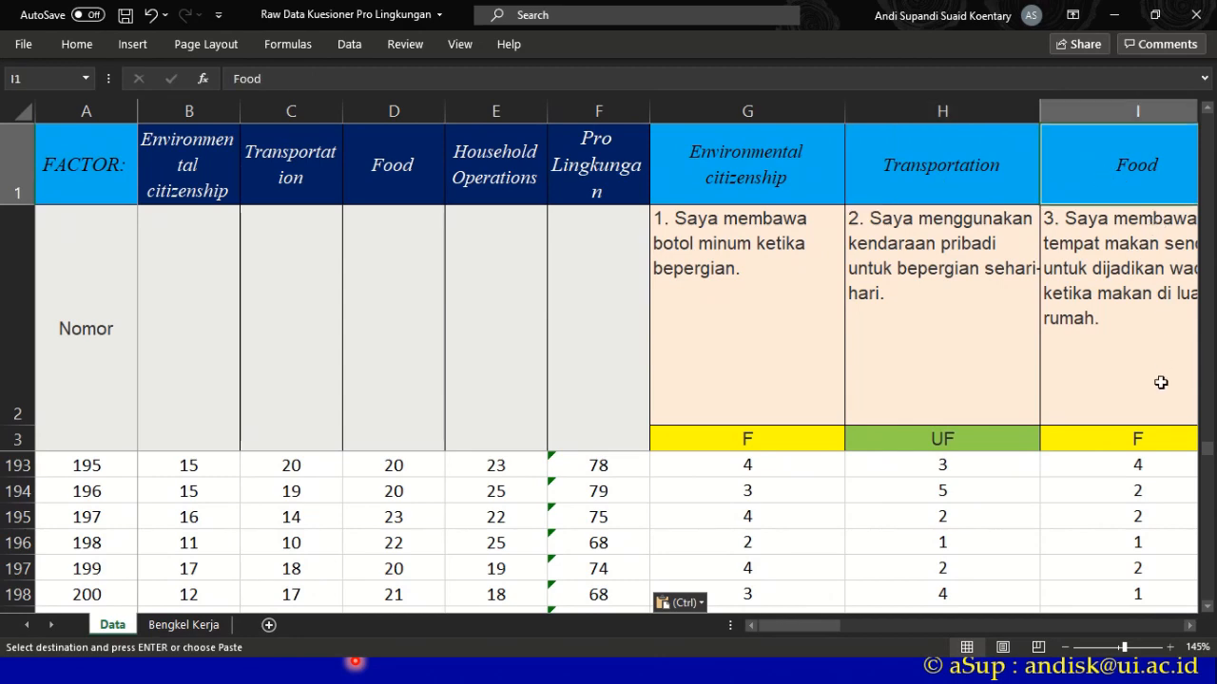
pyautogui.click(1188, 625)
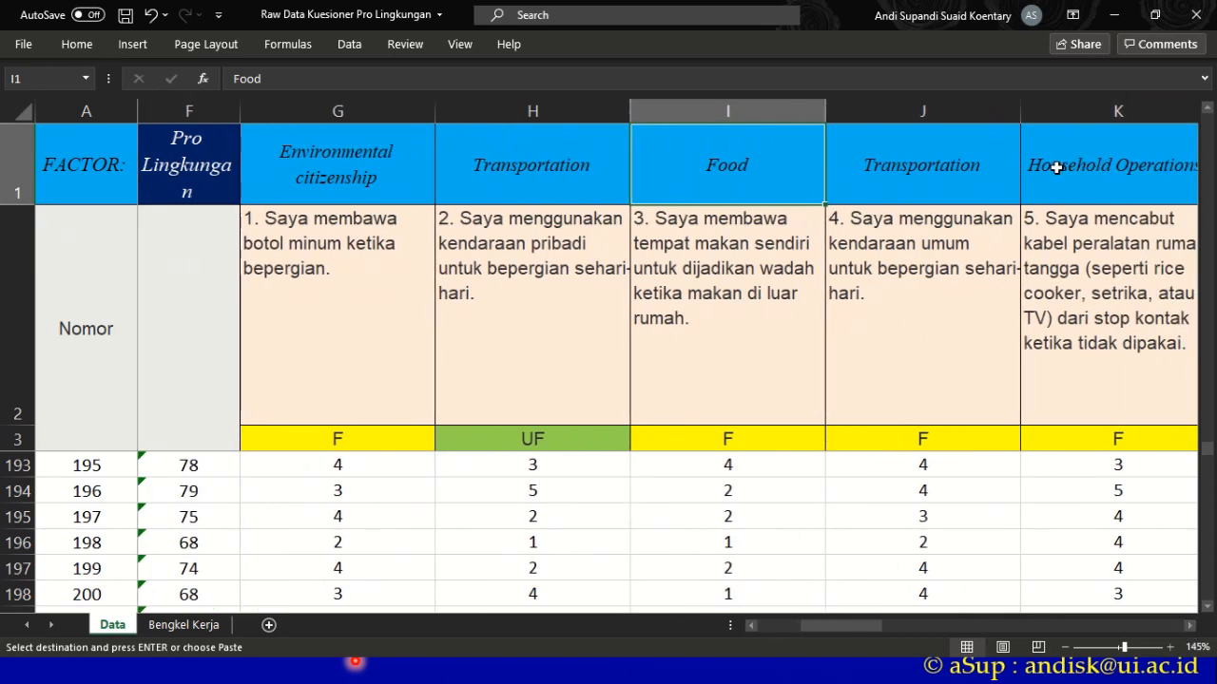
pyautogui.click(1056, 167)
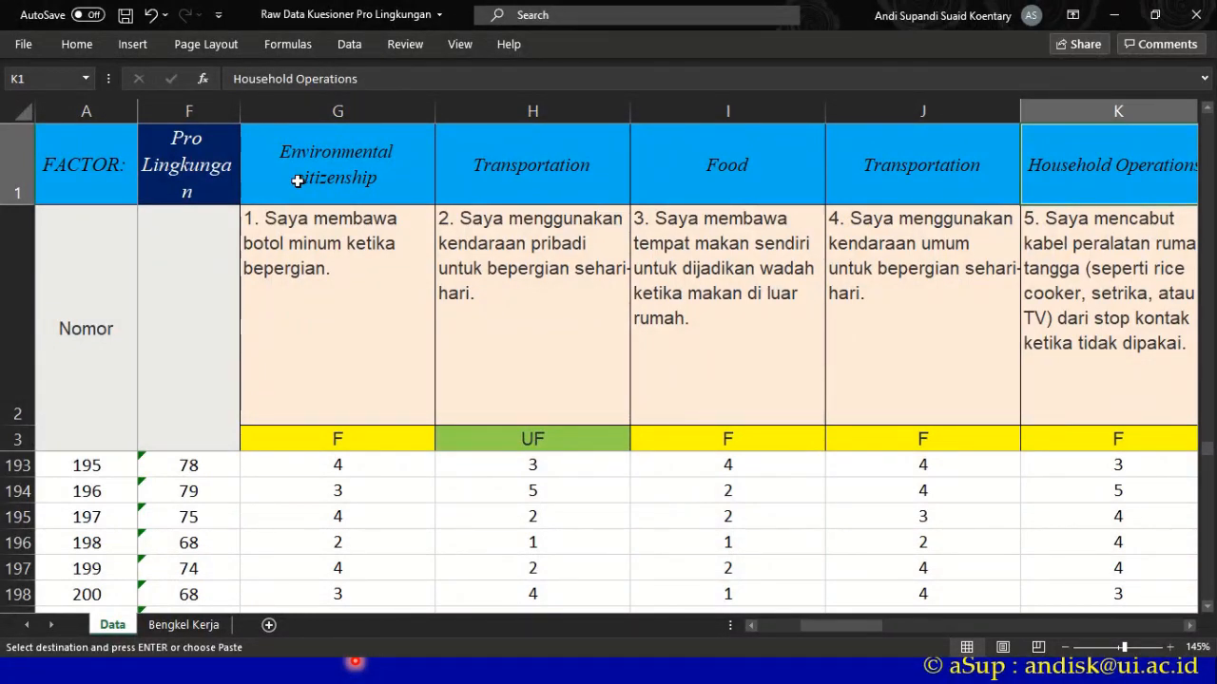
# - Switch to SPSS and append the factor initials to the first two item variables, renaming them item1E and item2rT
pyautogui.hotkey('alt', 'Tab')
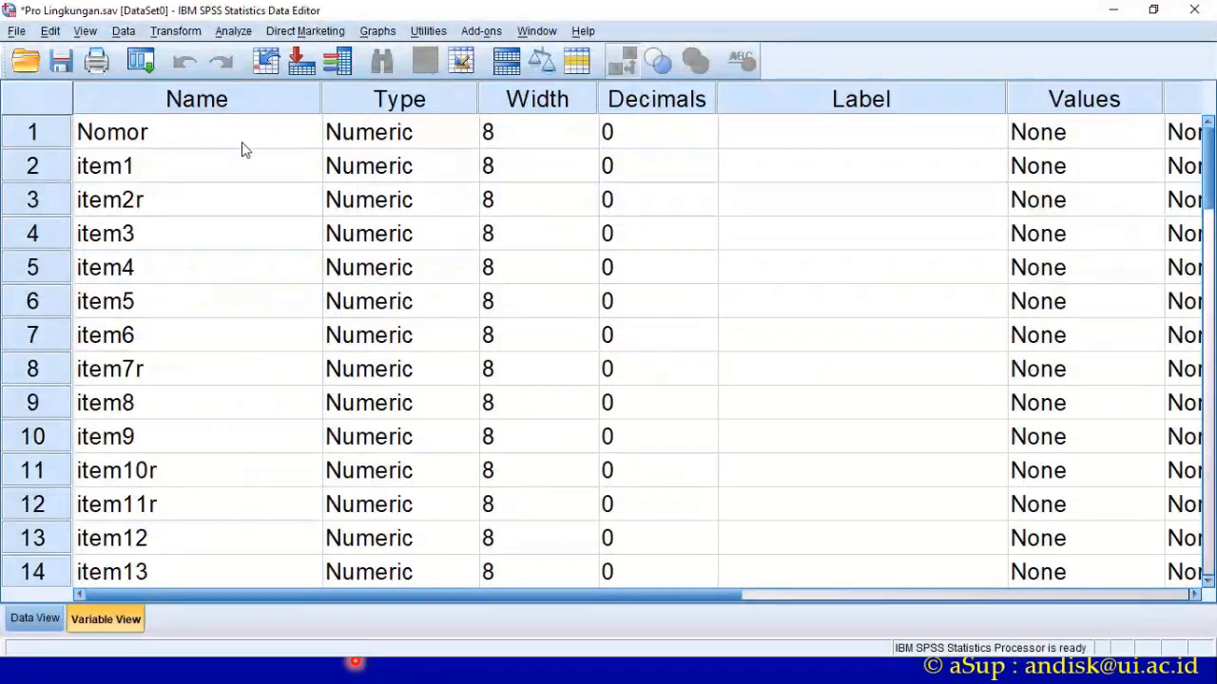
pyautogui.doubleClick(157, 161)
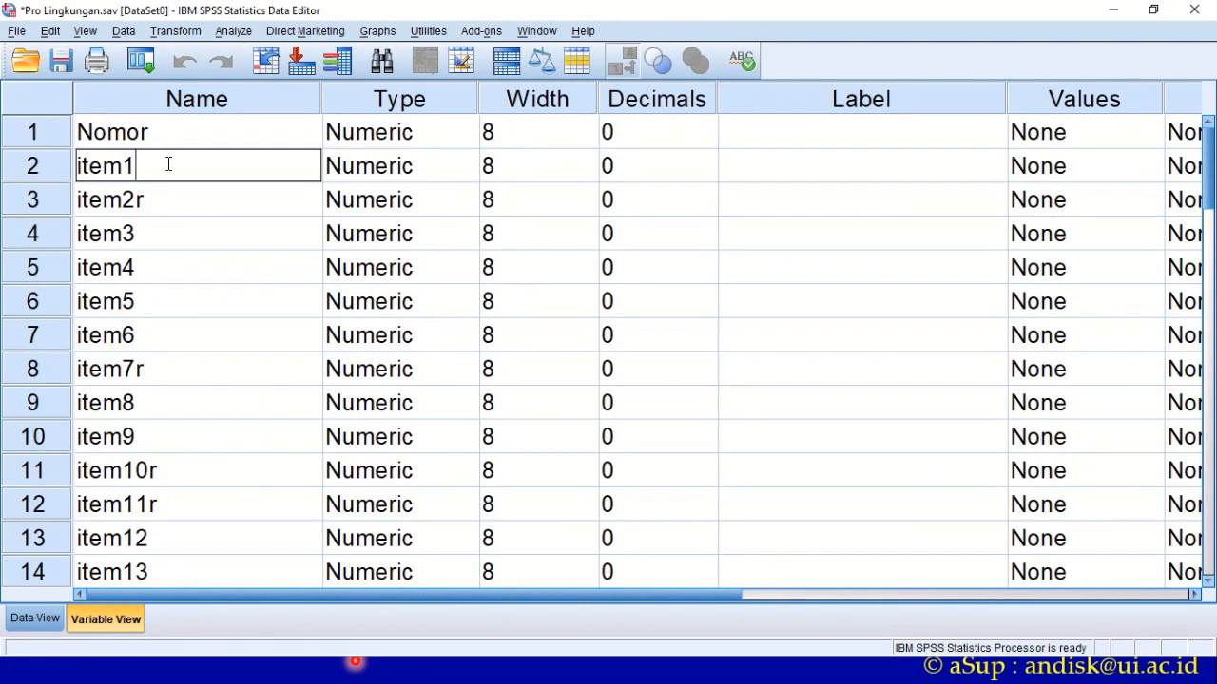
pyautogui.write('E')
pyautogui.doubleClick(203, 205)
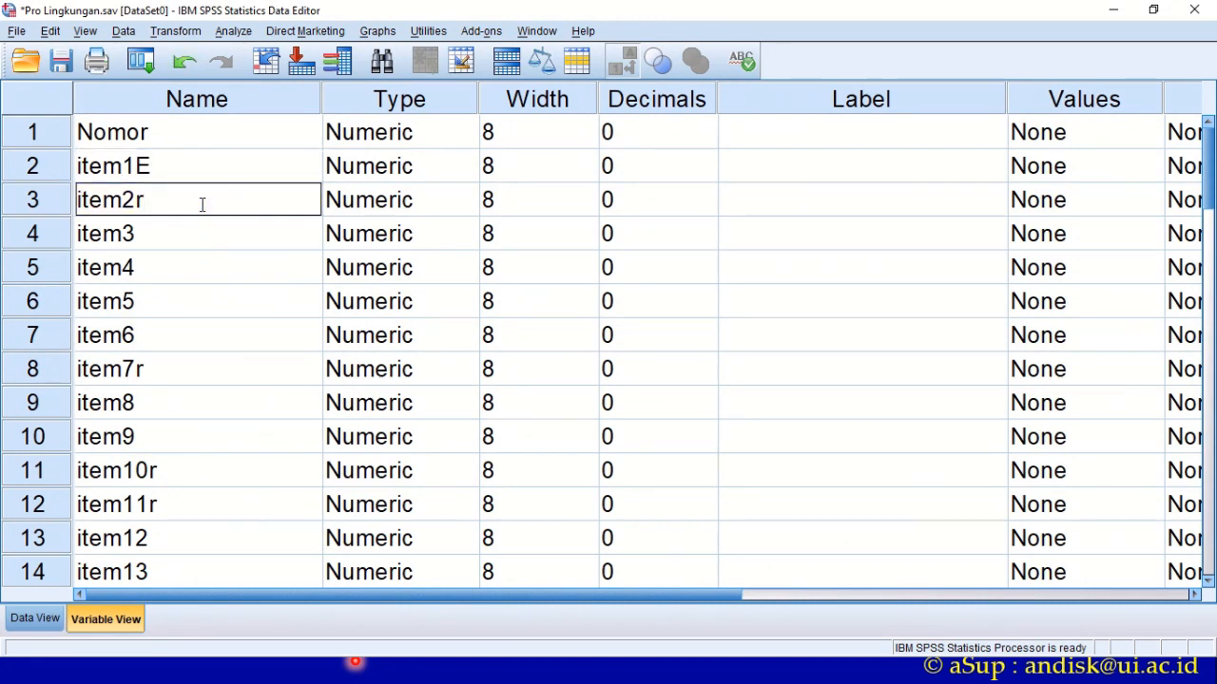
pyautogui.write('T')
pyautogui.click(169, 233)
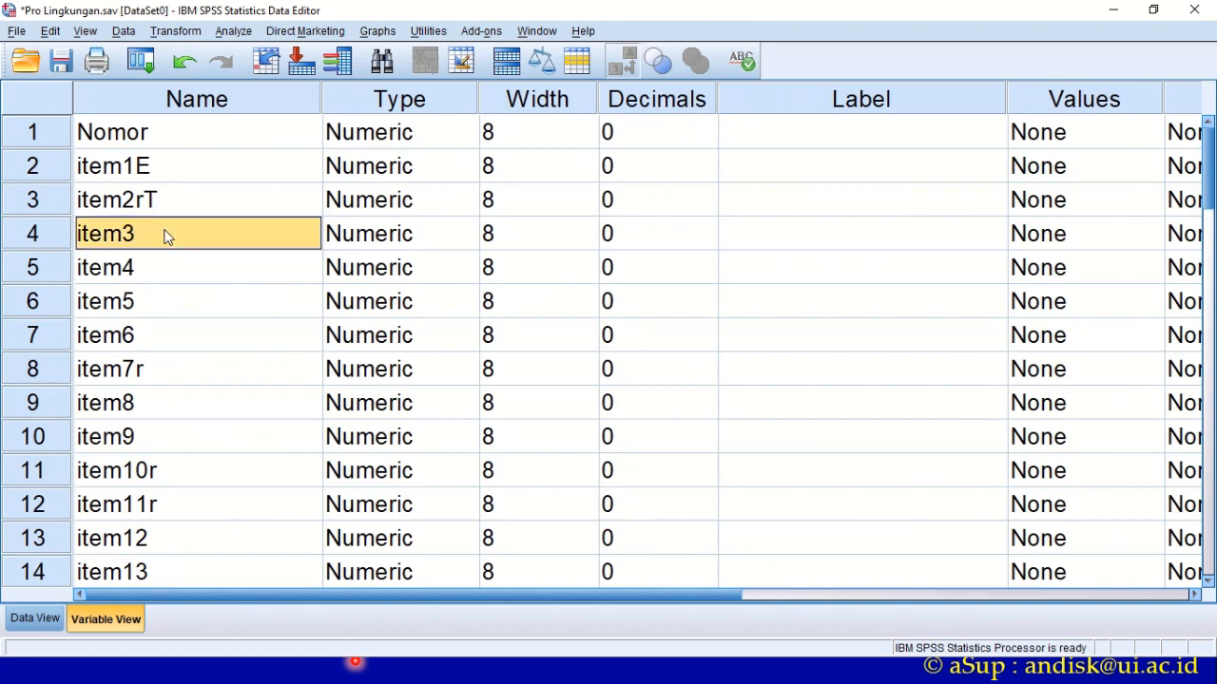
# - Check in the Excel workbook which factors items 3 and 4 belong to, and return to SPSS
pyautogui.hotkey('alt', 'Tab')
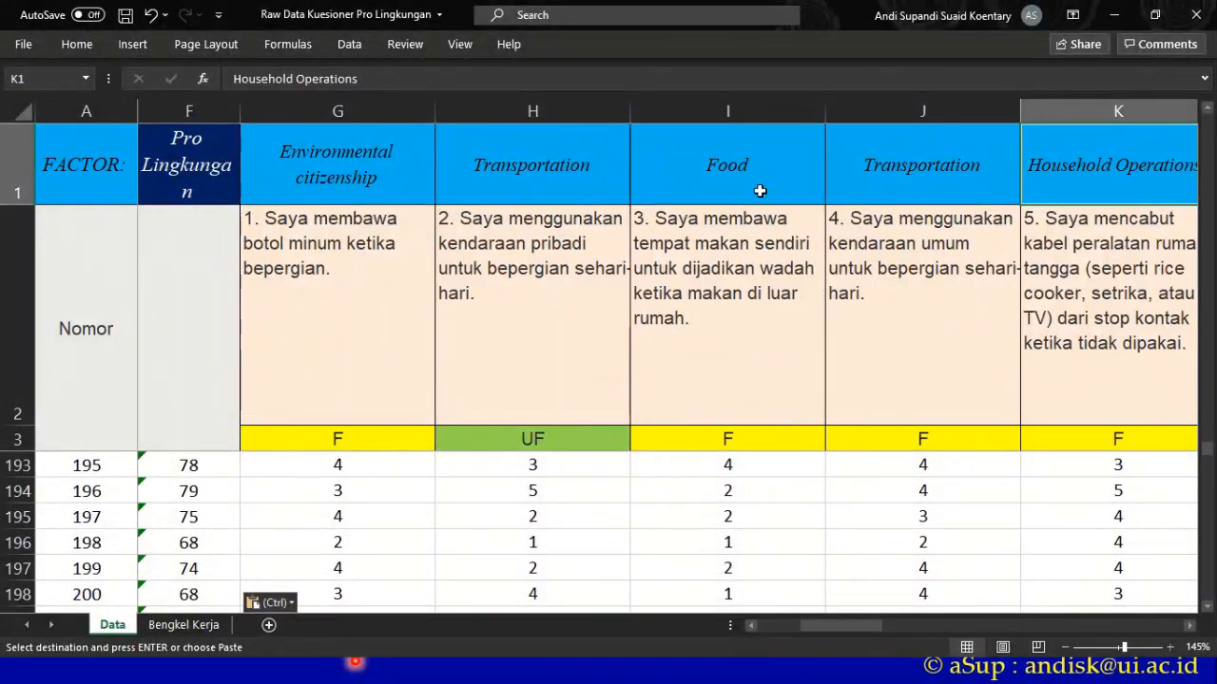
pyautogui.click(770, 164)
pyautogui.click(864, 163)
pyautogui.hotkey('alt', 'Tab')
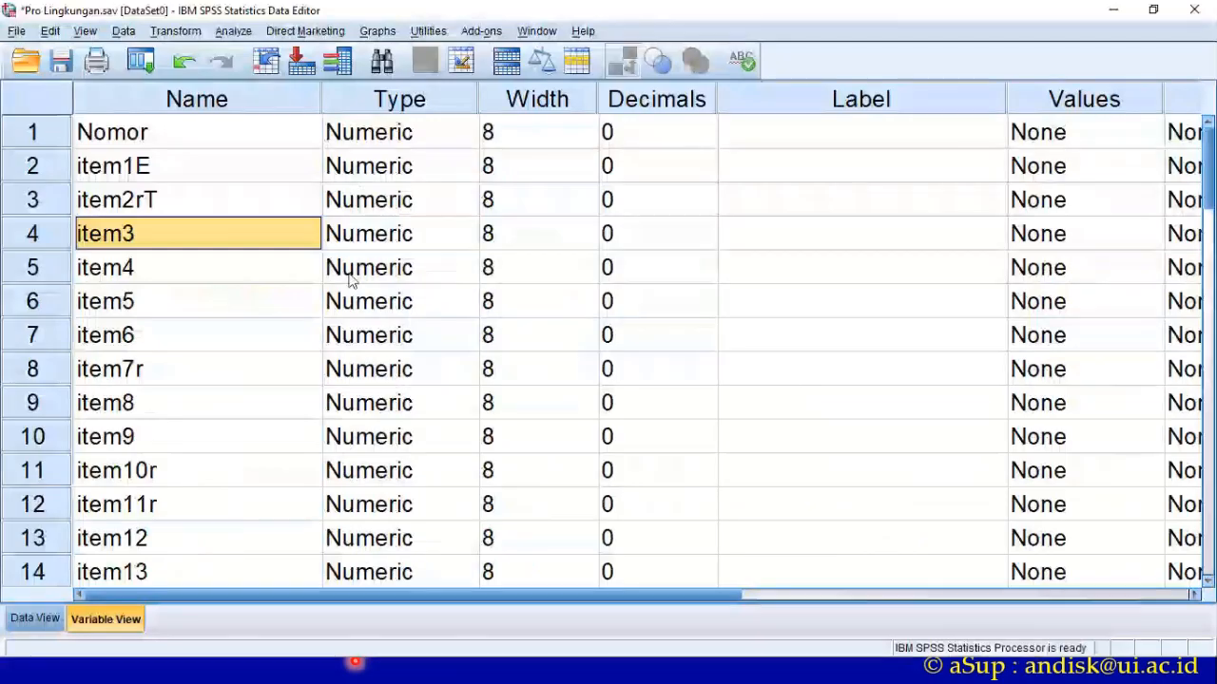
# - Append the factor initials to the variables for items 3 and 4, renaming them item3F and item4T
pyautogui.doubleClick(189, 233)
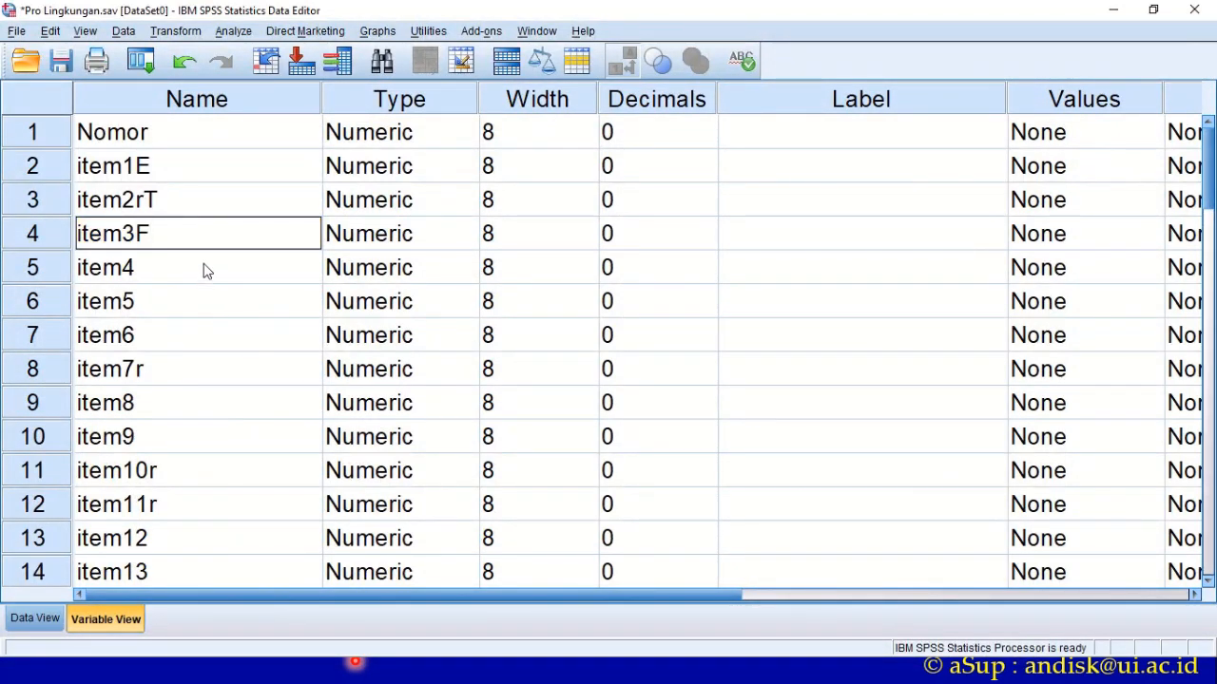
pyautogui.doubleClick(204, 264)
pyautogui.write('T')
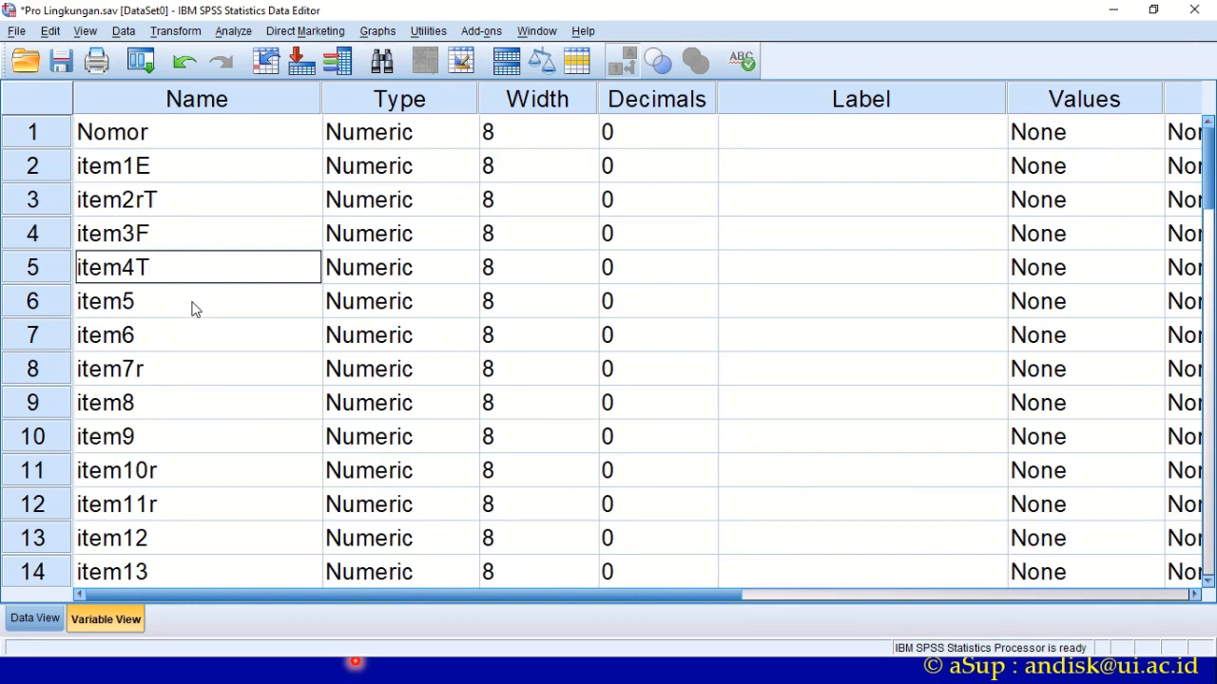
# - Check the factors of items 5 and 6 in the Excel workbook and rename their SPSS variables item5H and item6E
pyautogui.hotkey('alt', 'Tab')
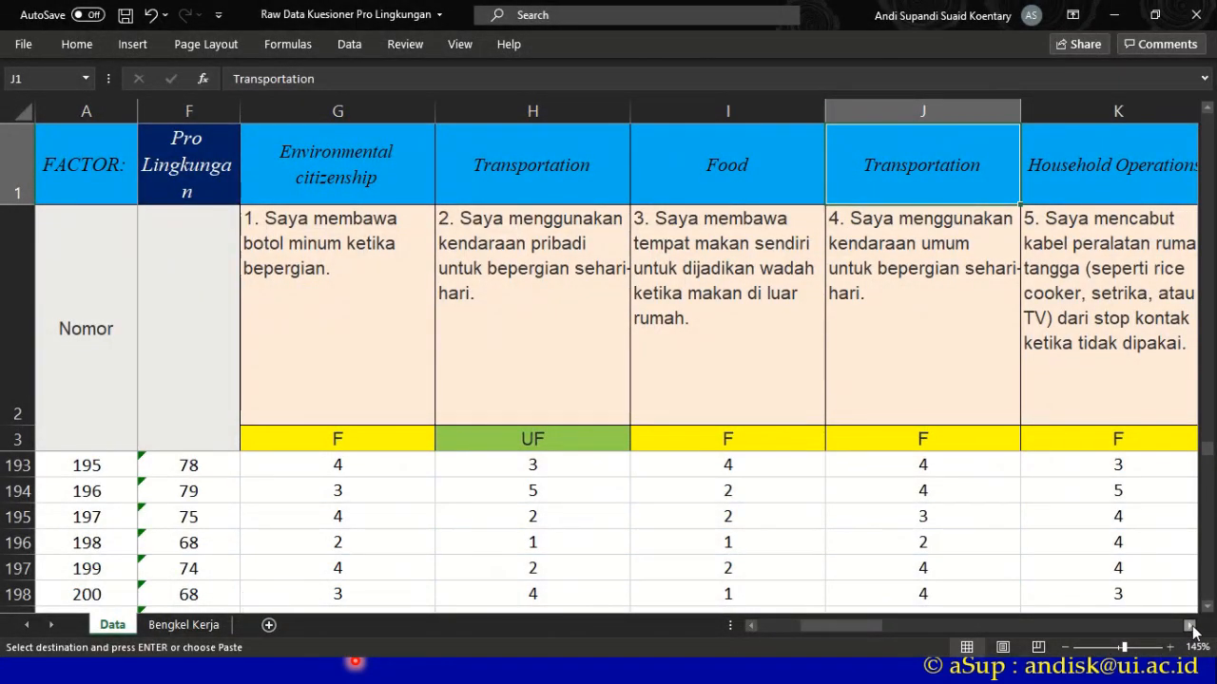
pyautogui.click(1189, 626)
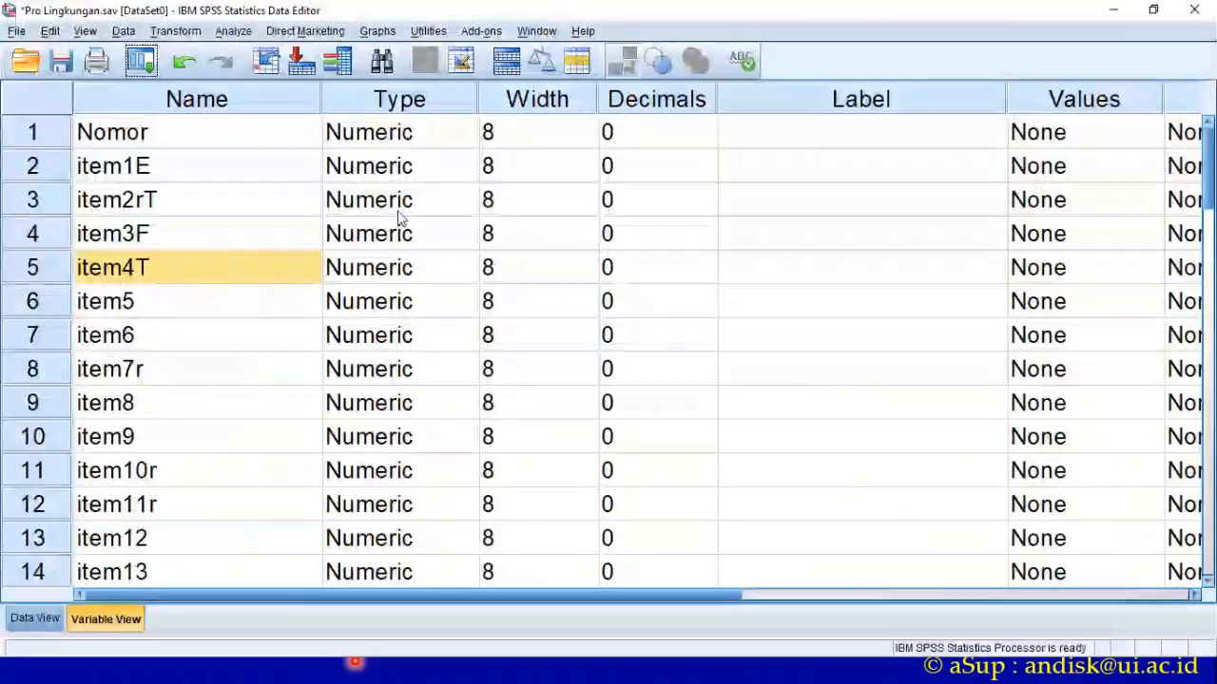
pyautogui.hotkey('alt', 'Tab')
pyautogui.click(216, 297)
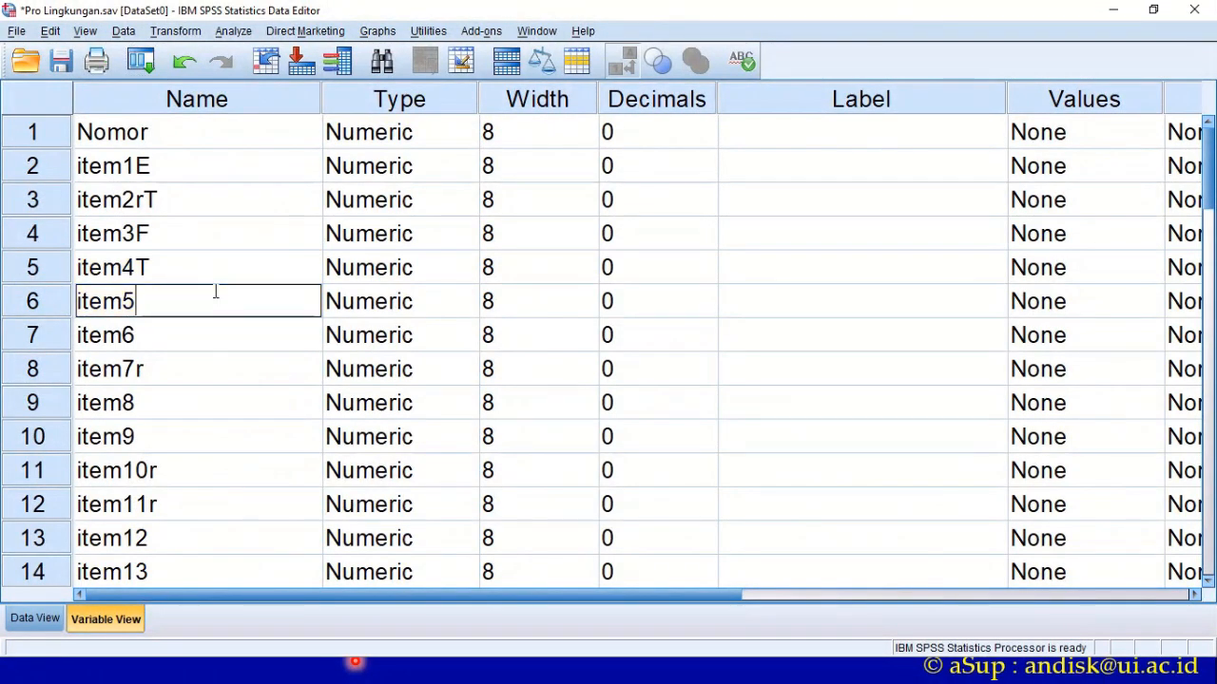
pyautogui.write('H')
pyautogui.doubleClick(196, 335)
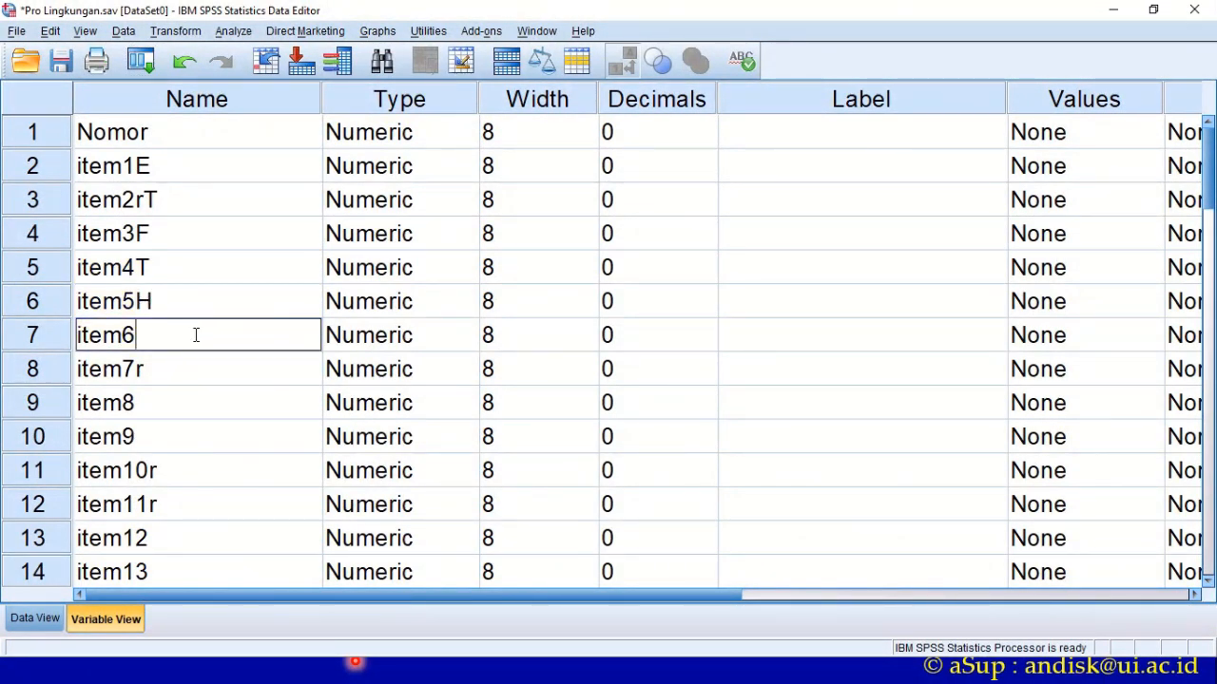
pyautogui.write('E')
# - Look up the factors of items 7 and 8 in Excel and rename their SPSS variables item7rF and item8T
pyautogui.hotkey('alt', 'Tab')
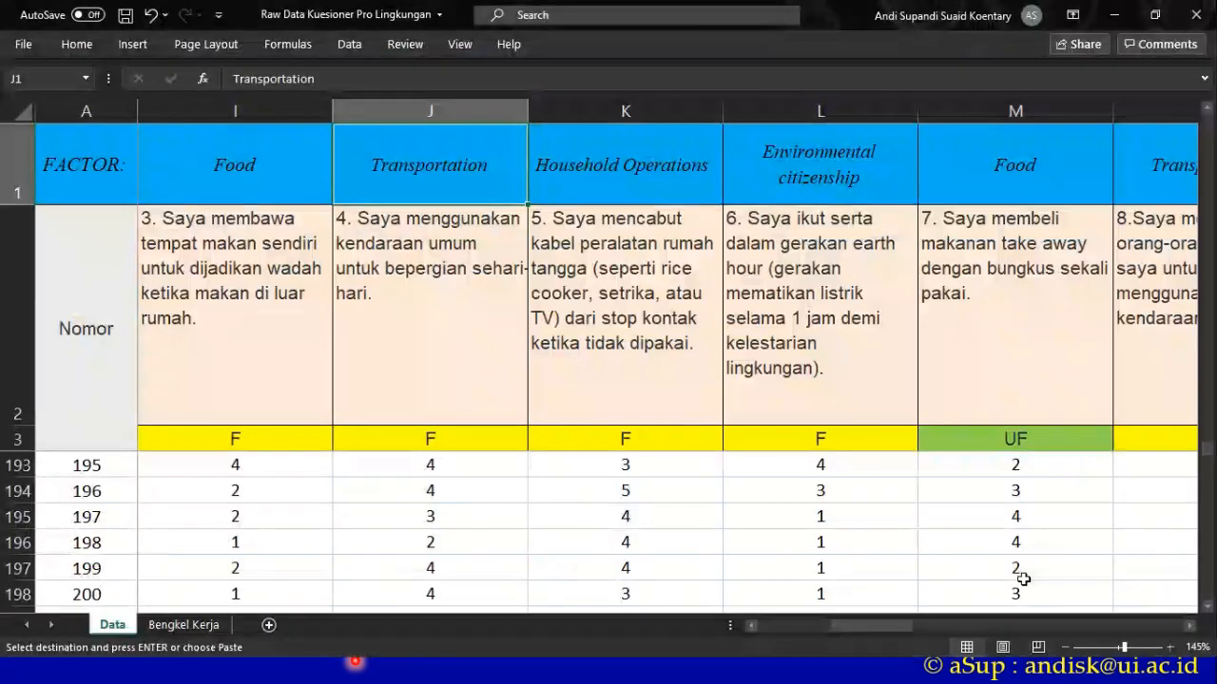
pyautogui.click(1186, 627)
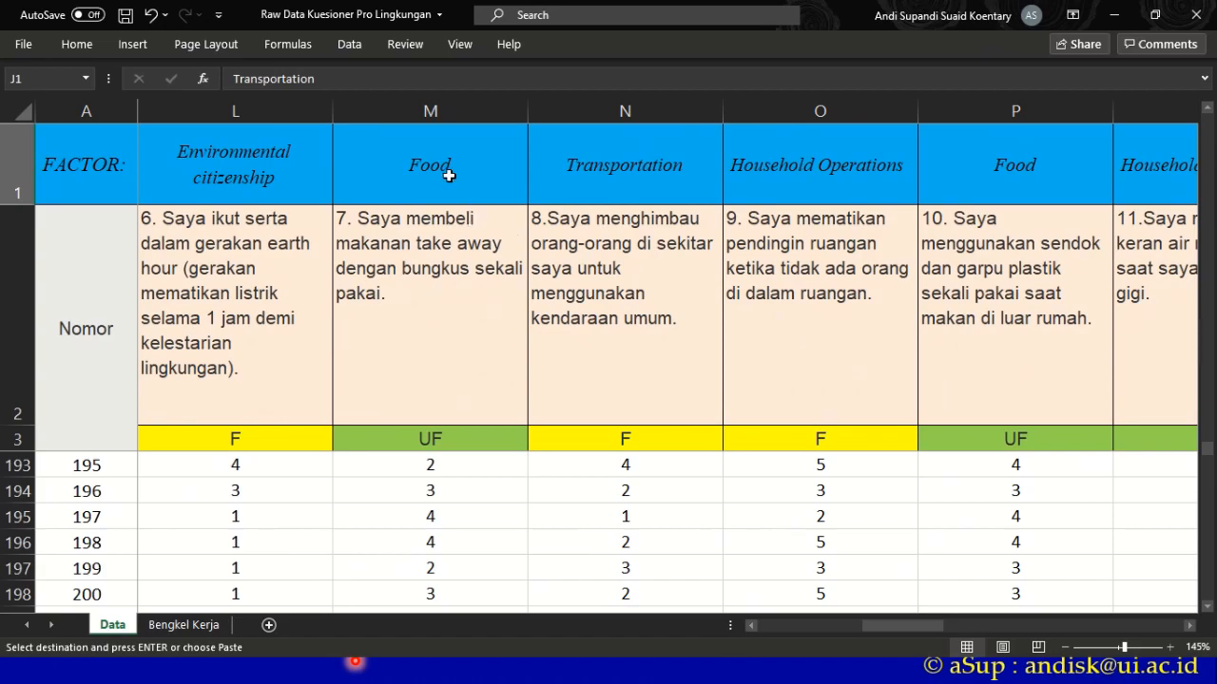
pyautogui.hotkey('alt', 'Tab')
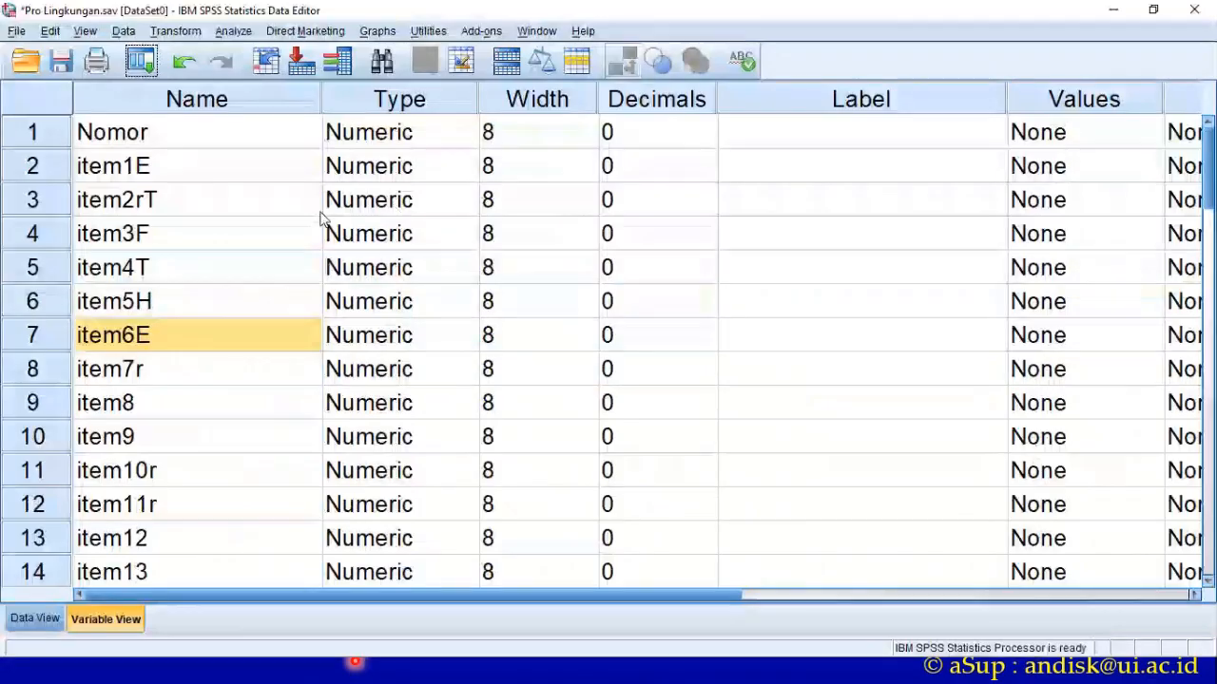
pyautogui.doubleClick(174, 370)
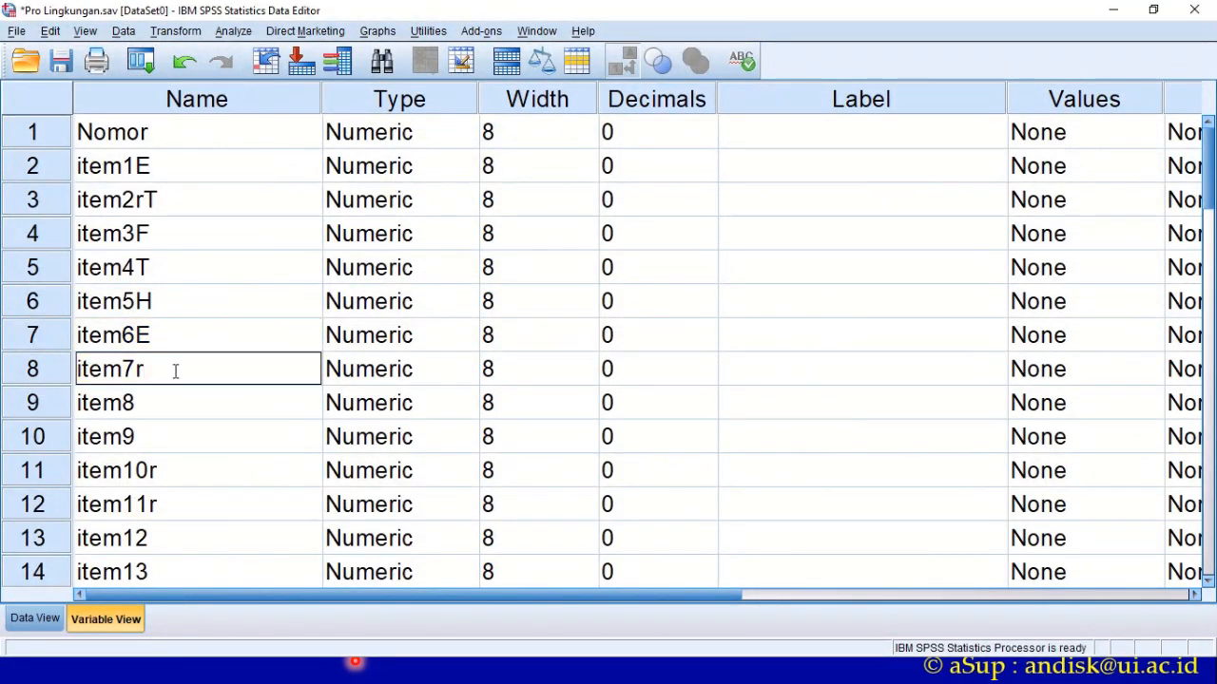
pyautogui.write('F')
pyautogui.doubleClick(180, 402)
pyautogui.write('T')
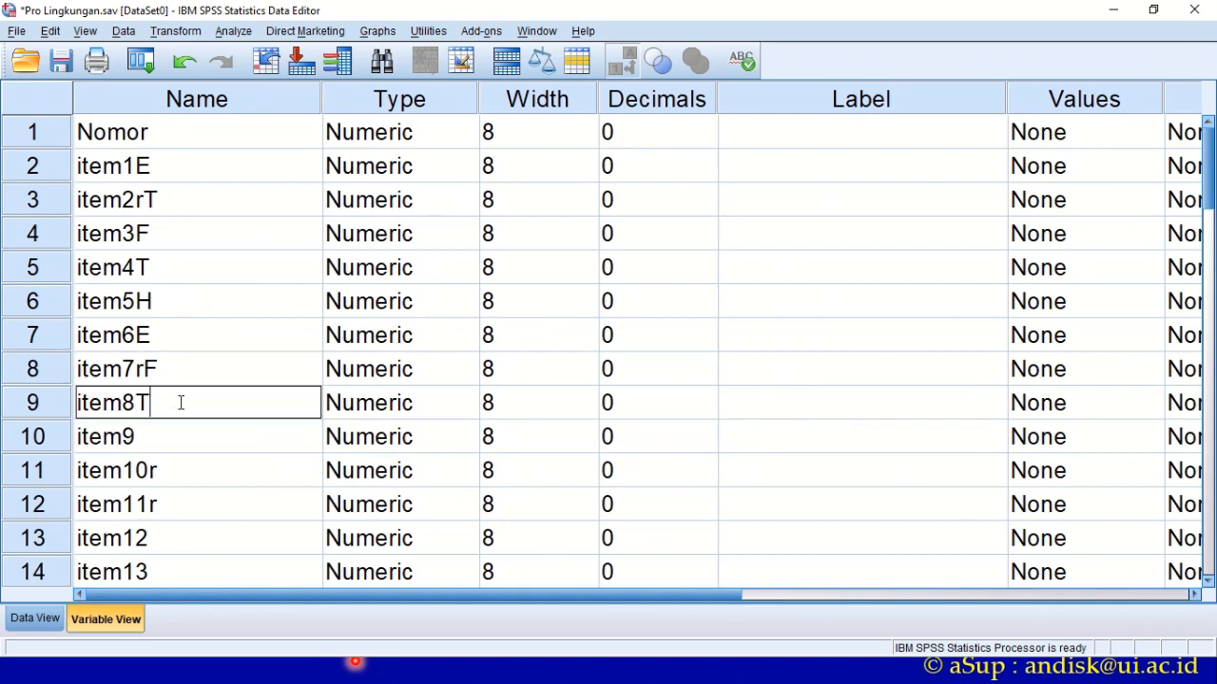
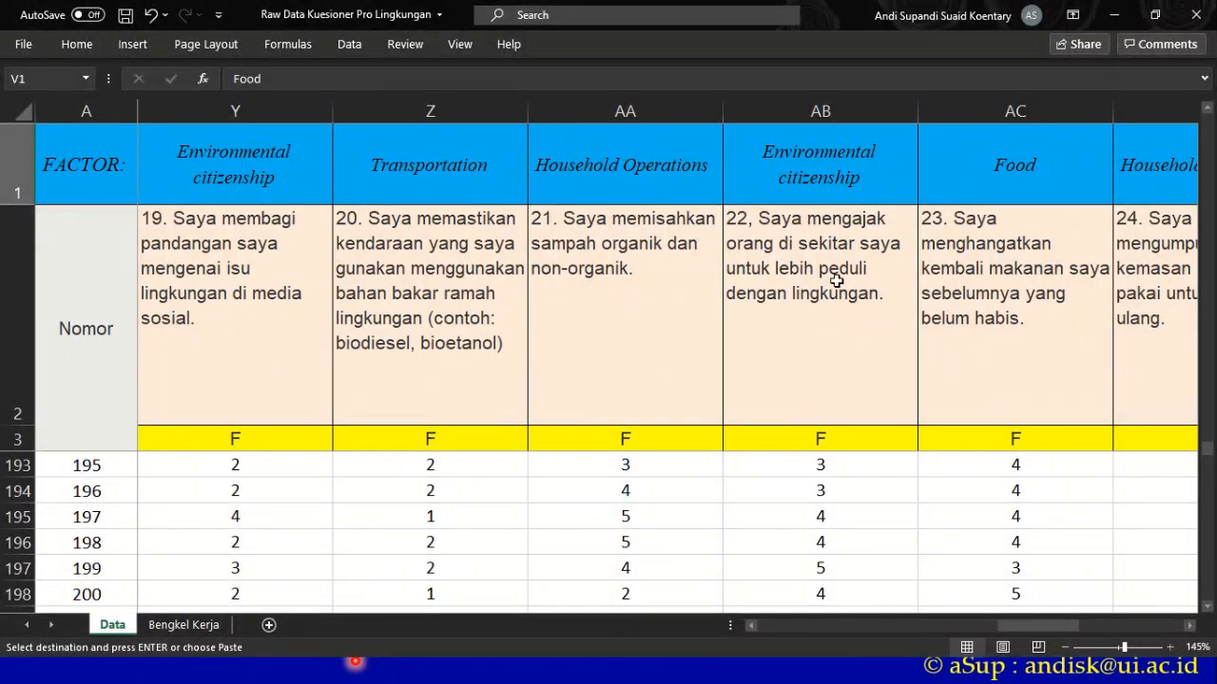
# - Check the factors of items 22 to 24 in Excel, and rename the SPSS variable for item 22 as item22E
pyautogui.click(1189, 625)
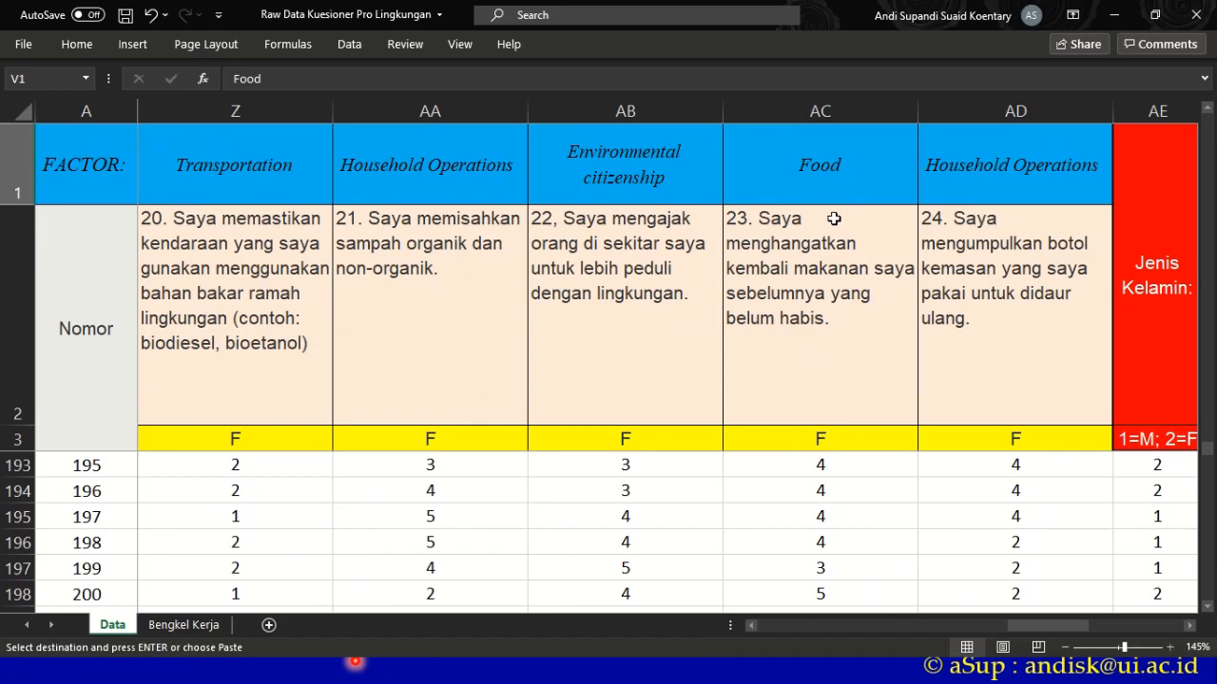
pyautogui.hotkey('alt', 'Tab')
pyautogui.click(189, 576)
pyautogui.click(189, 568)
pyautogui.write('E')
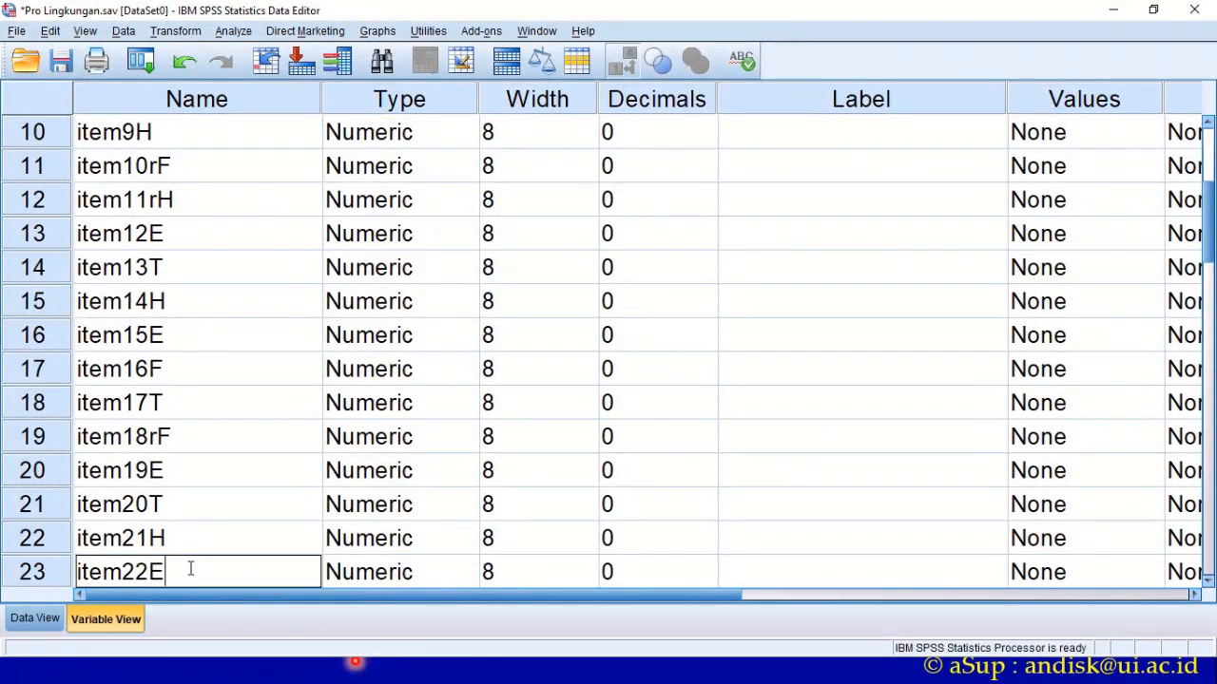
# - Rename the last two item variables item23F and item24H
pyautogui.click(225, 469)
pyautogui.scroll(-2, 228, 470)
pyautogui.scroll(-1, 228, 470)
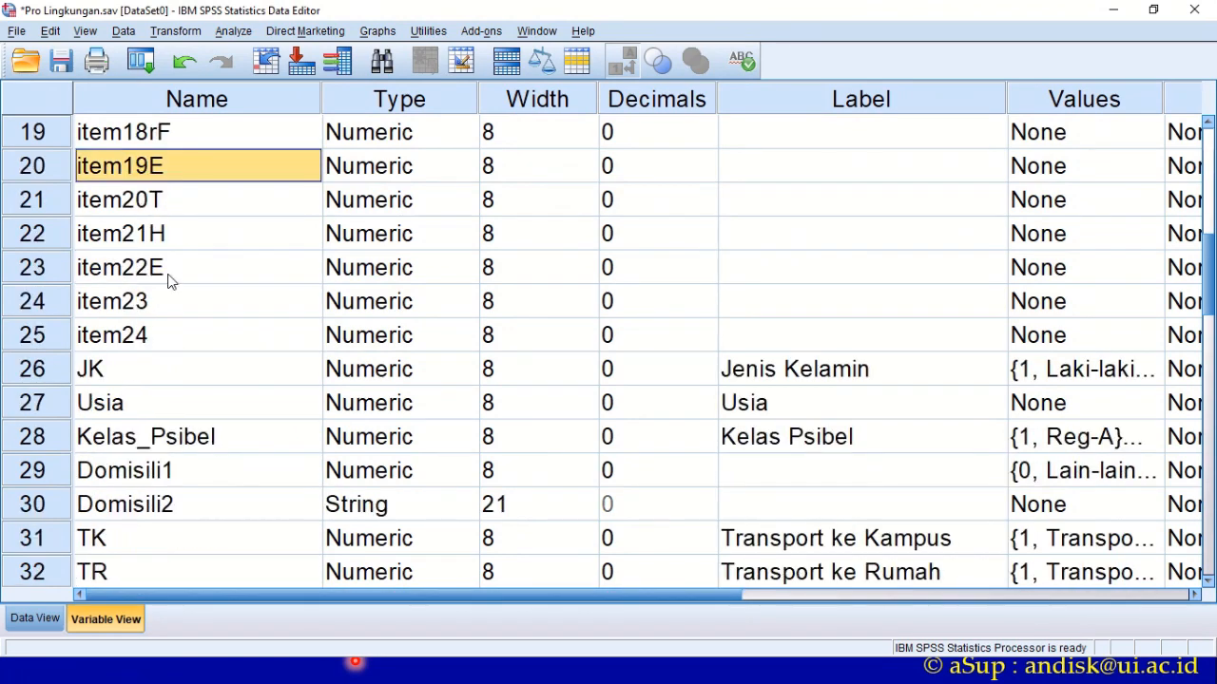
pyautogui.doubleClick(172, 309)
pyautogui.write('F')
pyautogui.doubleClick(179, 335)
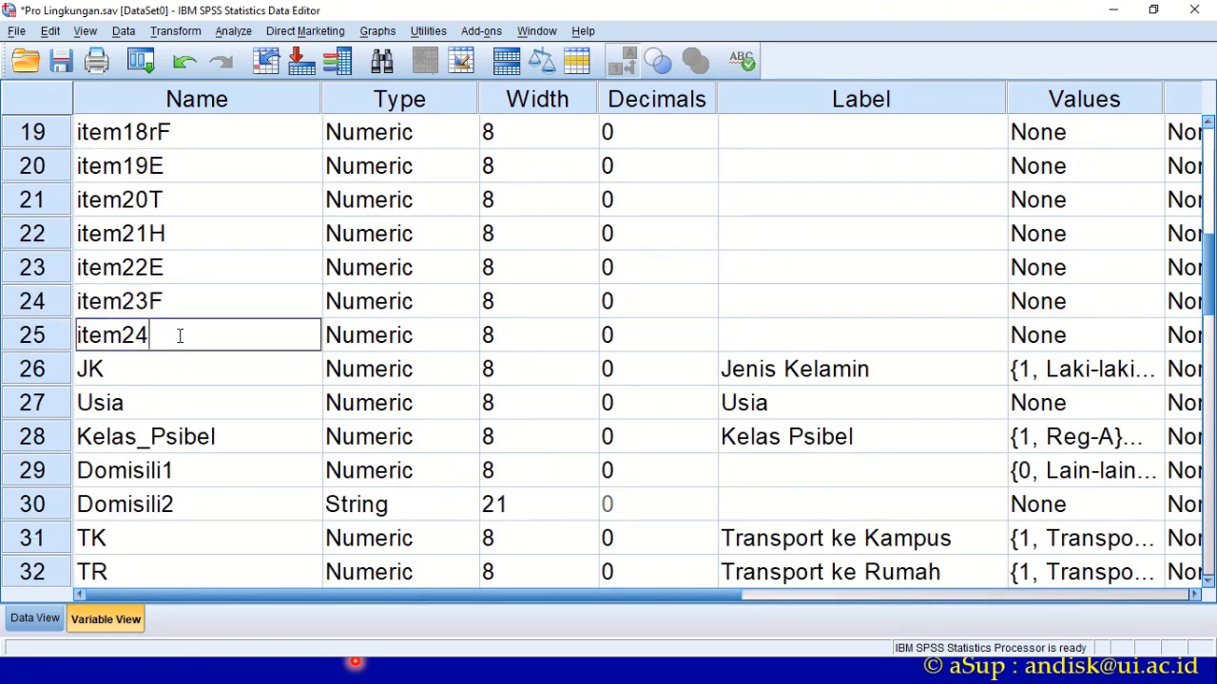
pyautogui.click(224, 400)
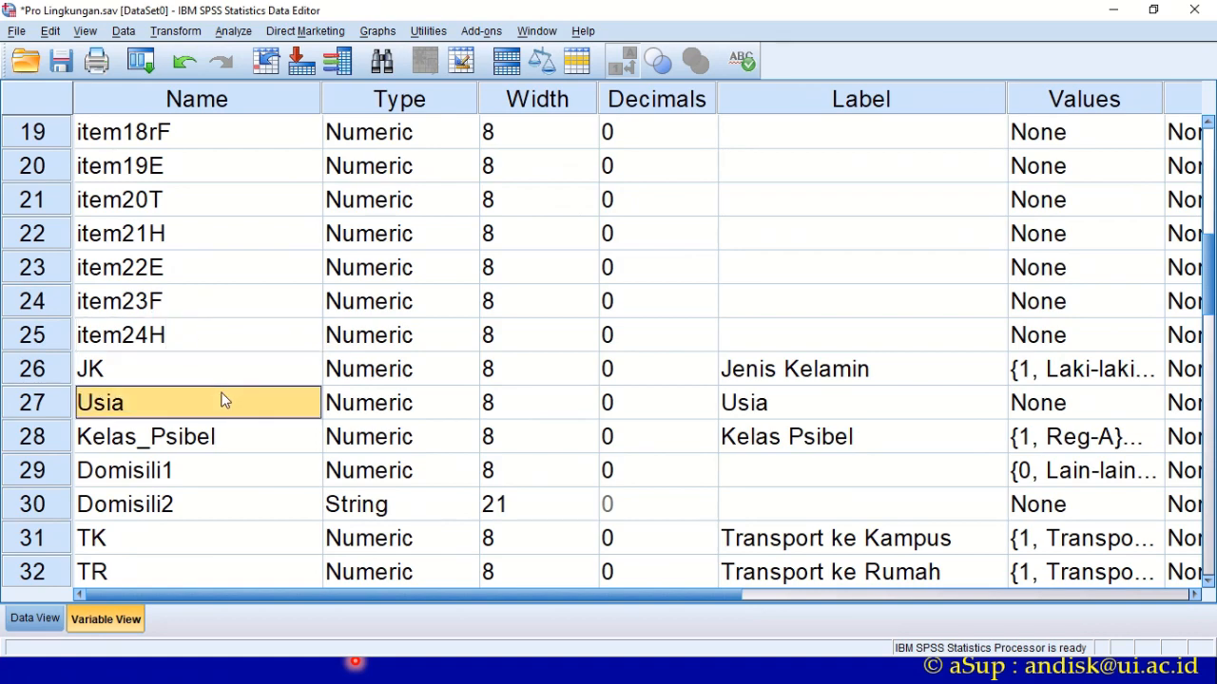
# - Display the data grid and insert a new empty variable before item1E
pyautogui.click(36, 620)
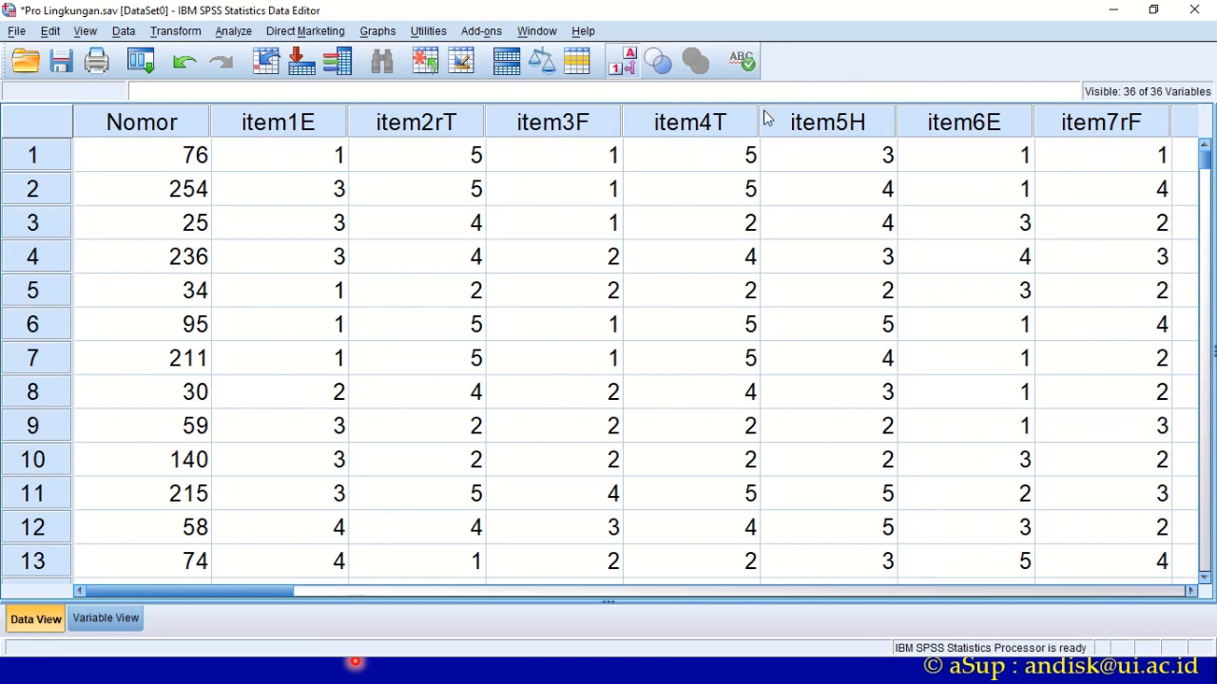
pyautogui.click(260, 131)
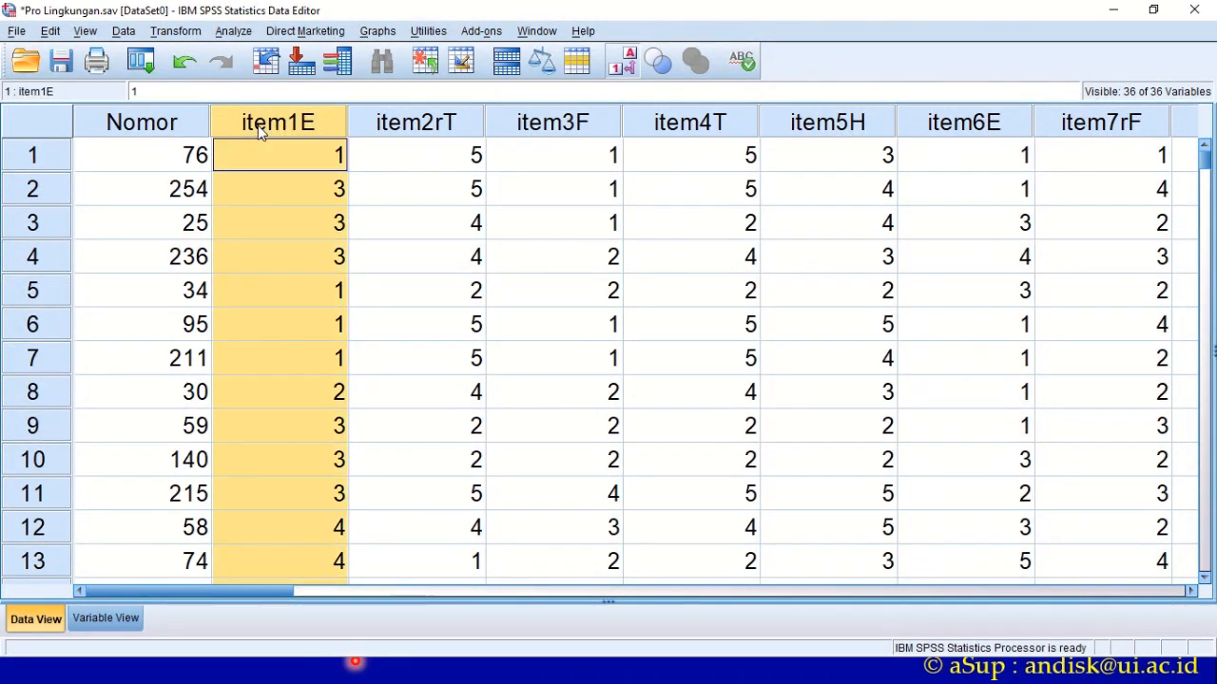
pyautogui.rightClick(258, 125)
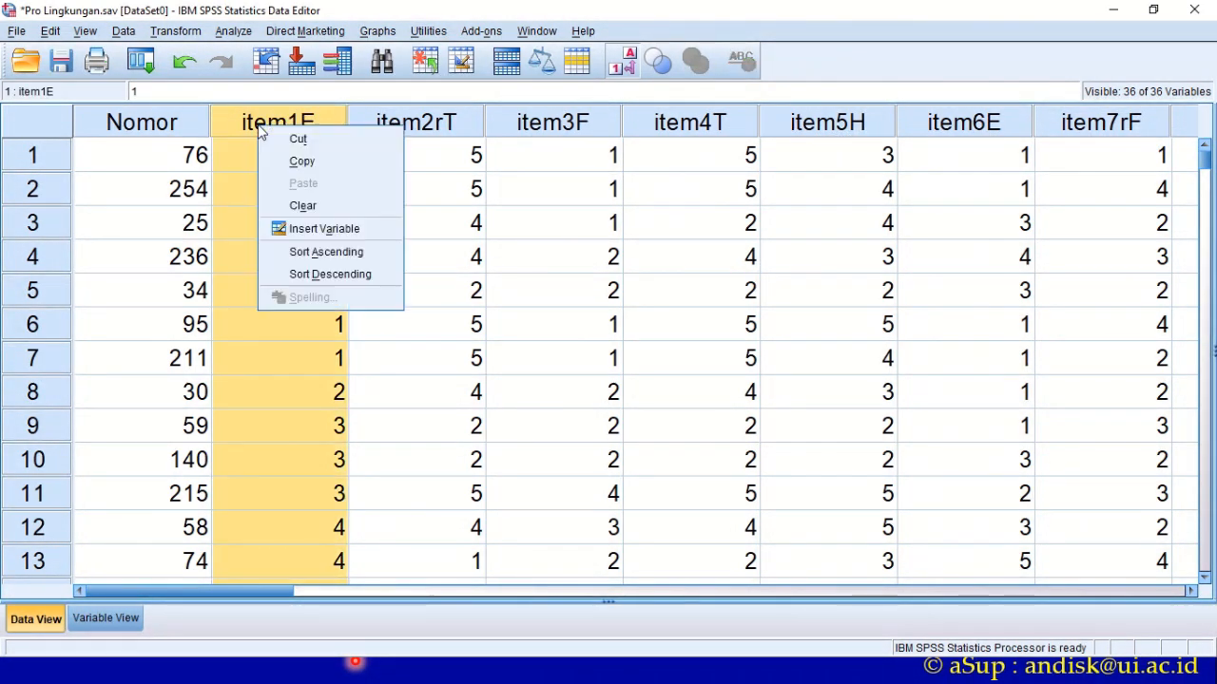
pyautogui.click(328, 228)
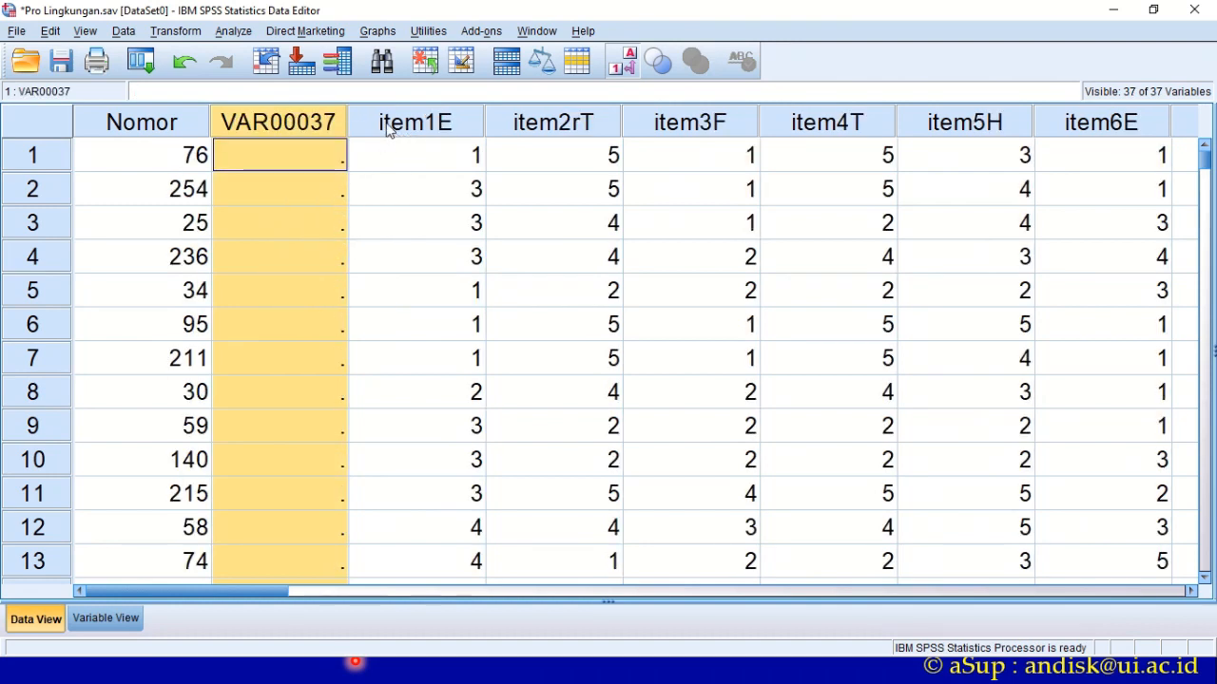
pyautogui.rightClick(306, 128)
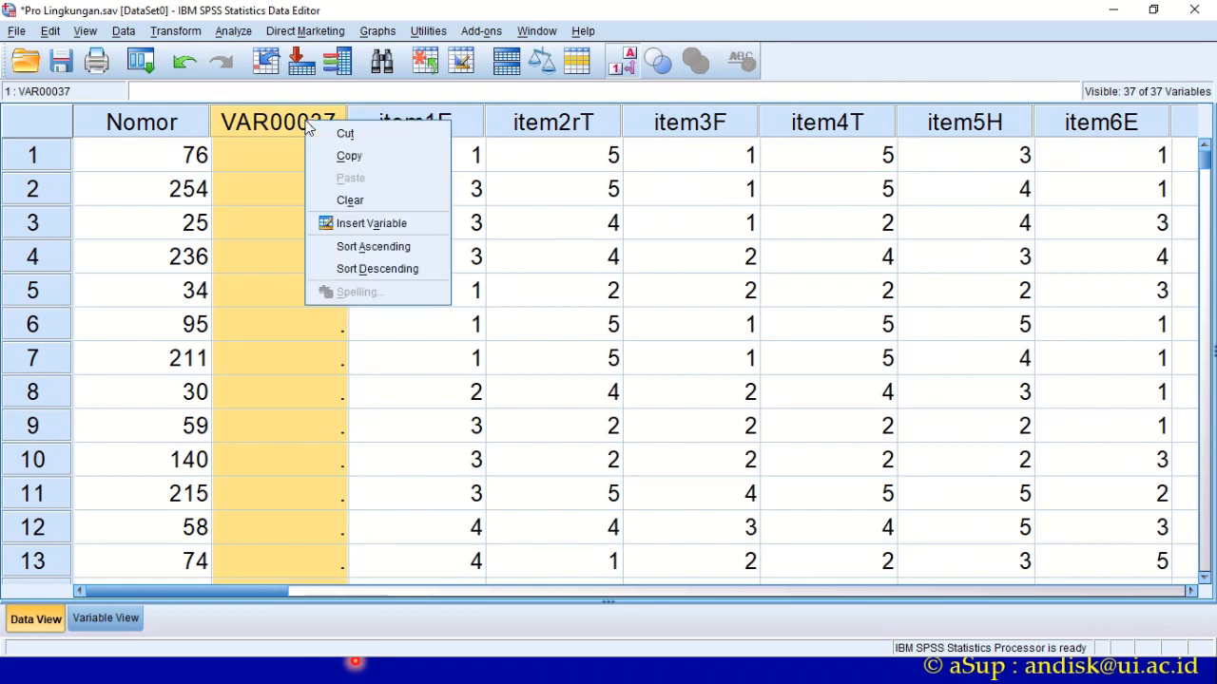
pyautogui.click(286, 166)
pyautogui.click(272, 125)
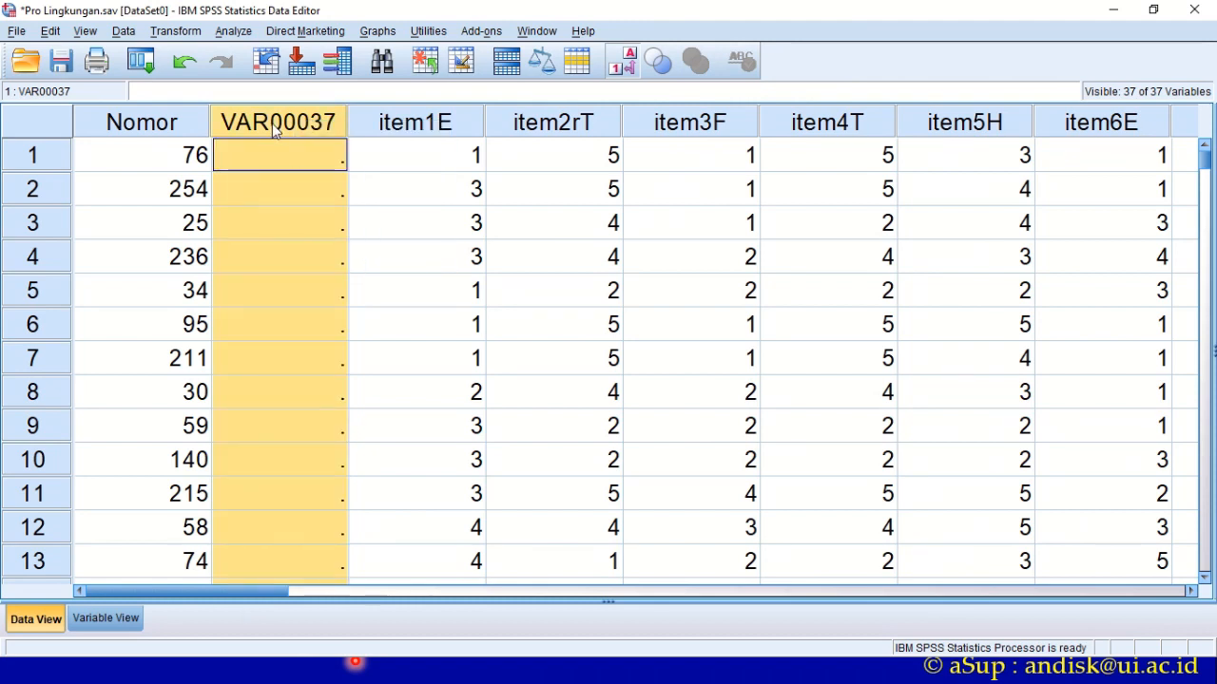
pyautogui.click(312, 175)
pyautogui.rightClick(311, 175)
# - Insert four more empty variables directly after Nomor, making five new ones before item1E
pyautogui.click(287, 130)
pyautogui.rightClick(289, 125)
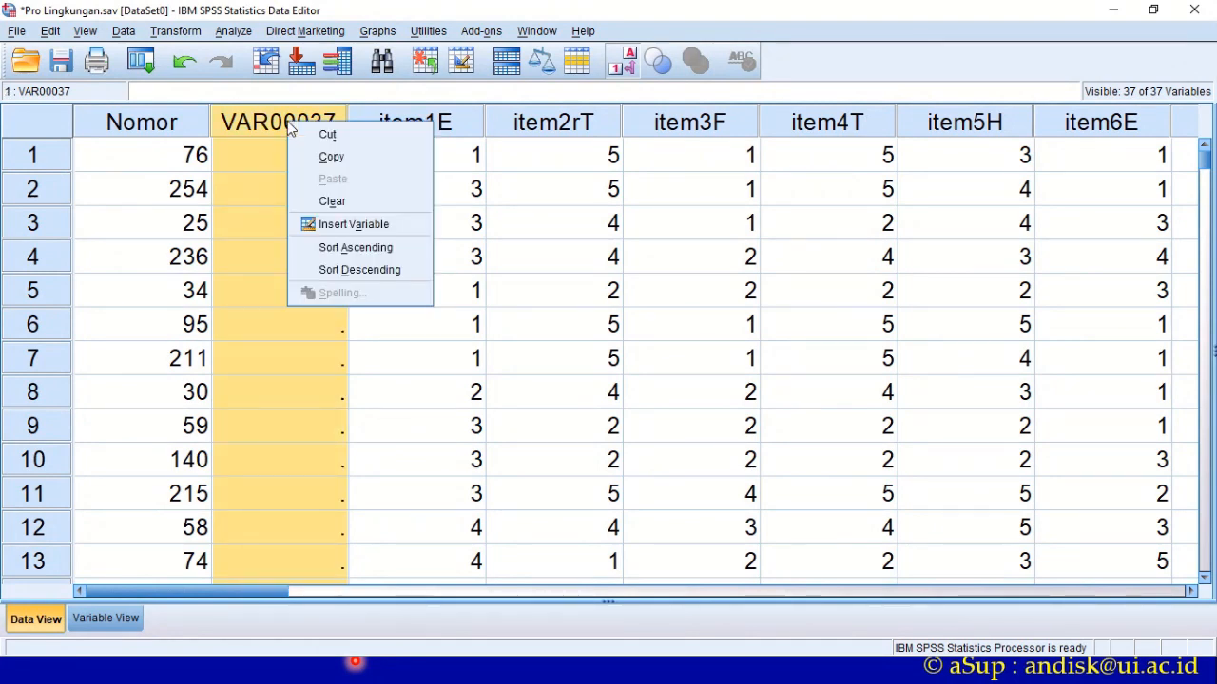
pyautogui.click(330, 223)
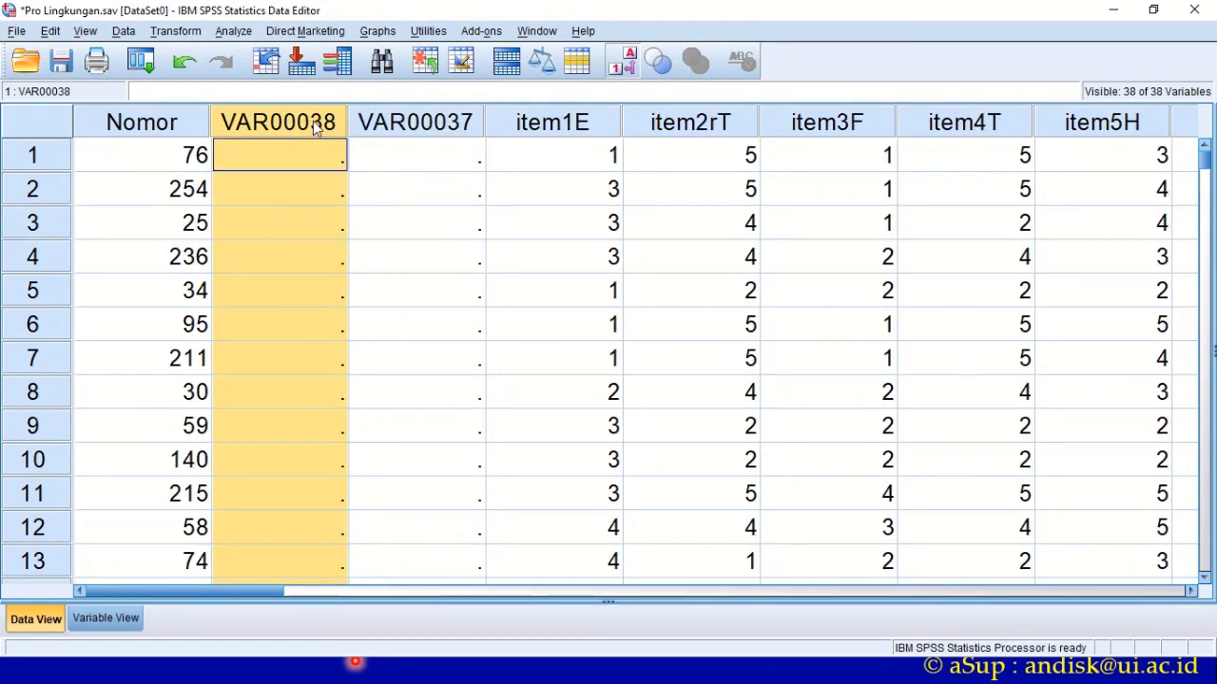
pyautogui.rightClick(315, 124)
pyautogui.click(380, 225)
pyautogui.rightClick(298, 122)
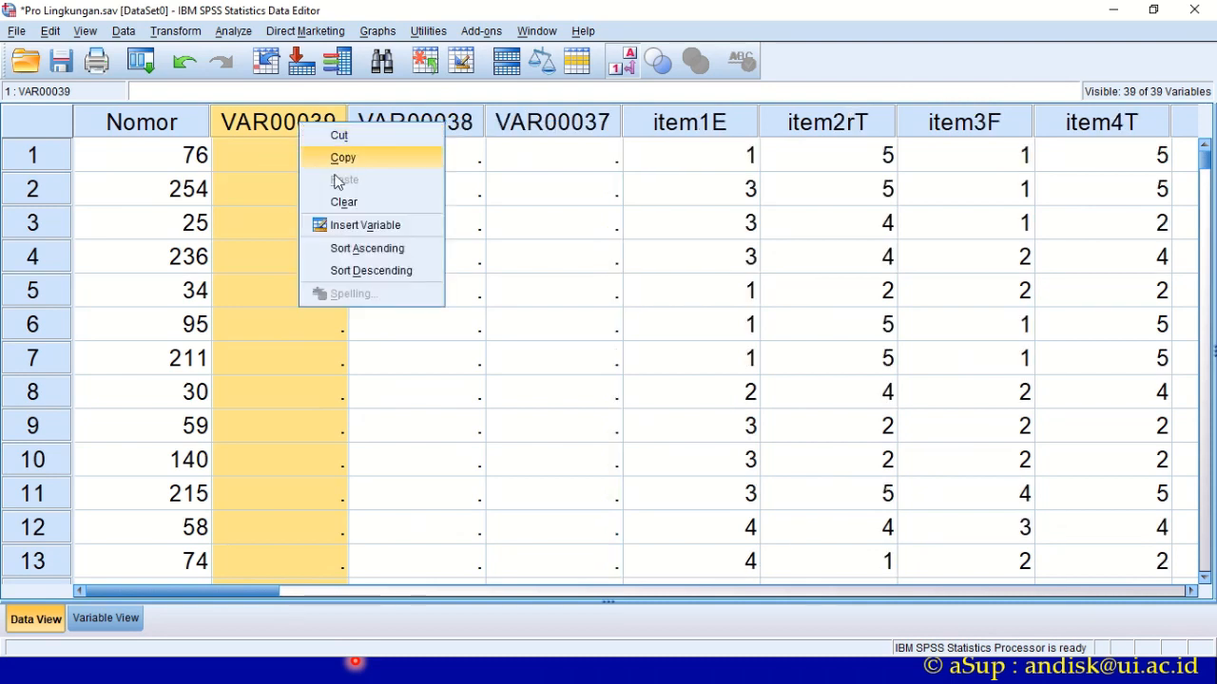
pyautogui.click(362, 234)
pyautogui.rightClick(323, 123)
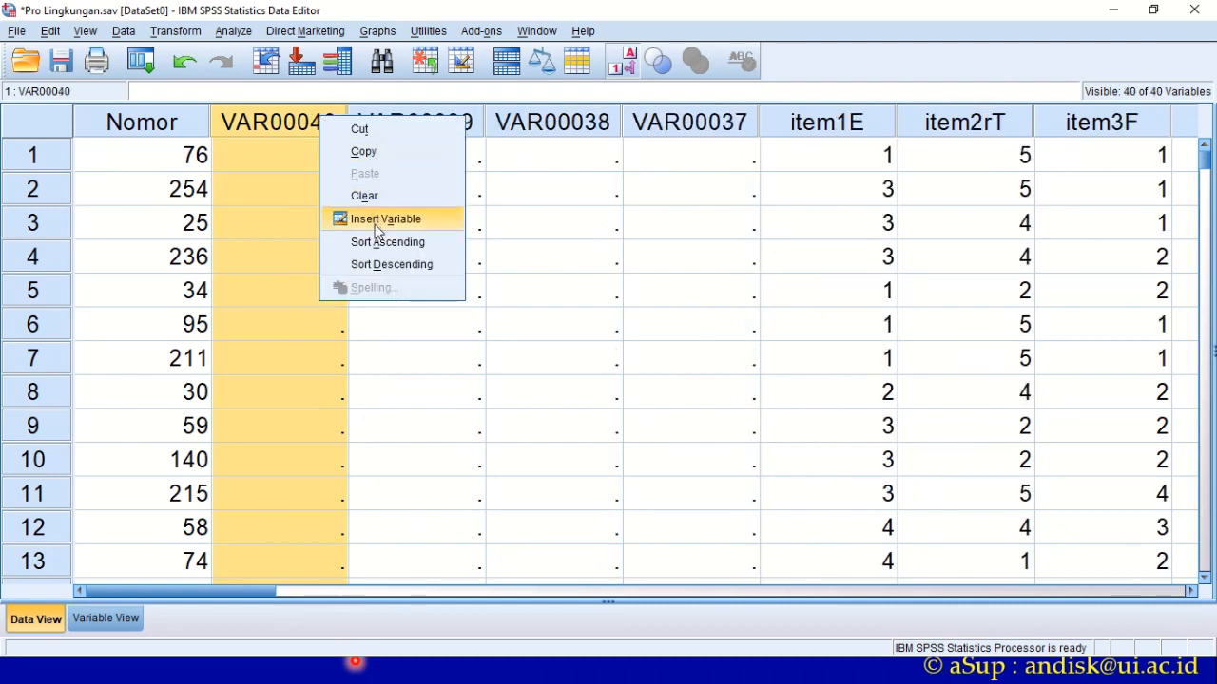
pyautogui.click(377, 224)
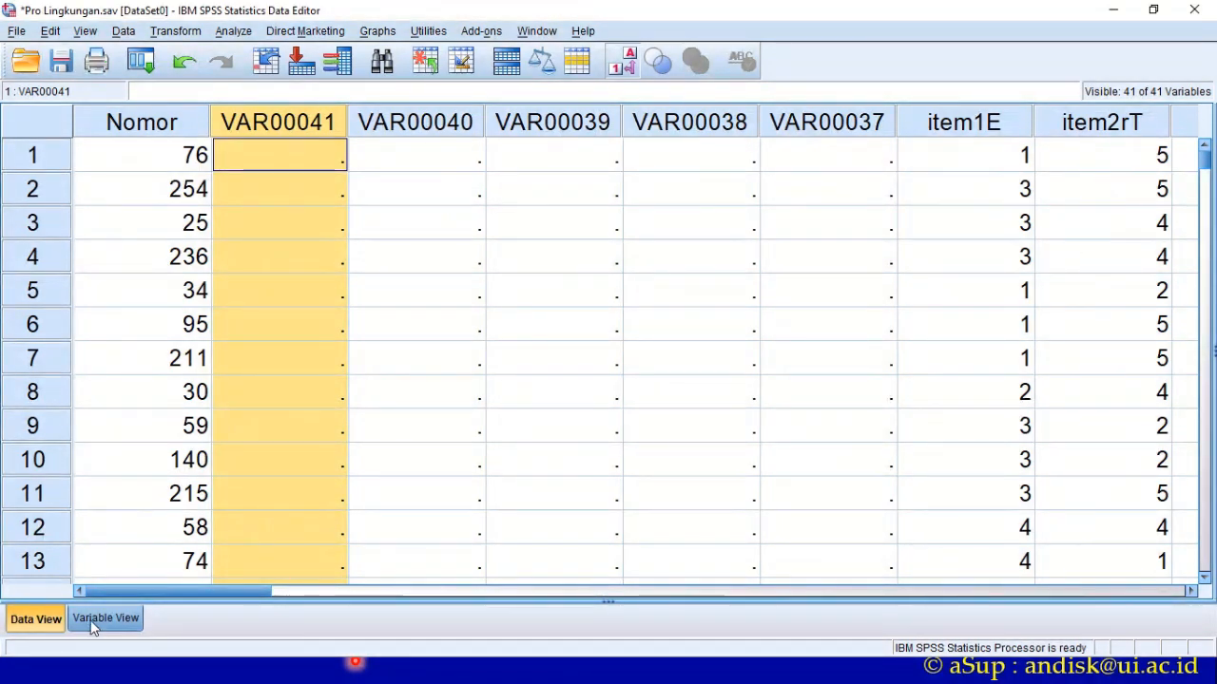
# - Check the order of the factor and total score columns in the Excel workbook, and return to SPSS
pyautogui.hotkey('alt', 'Tab')
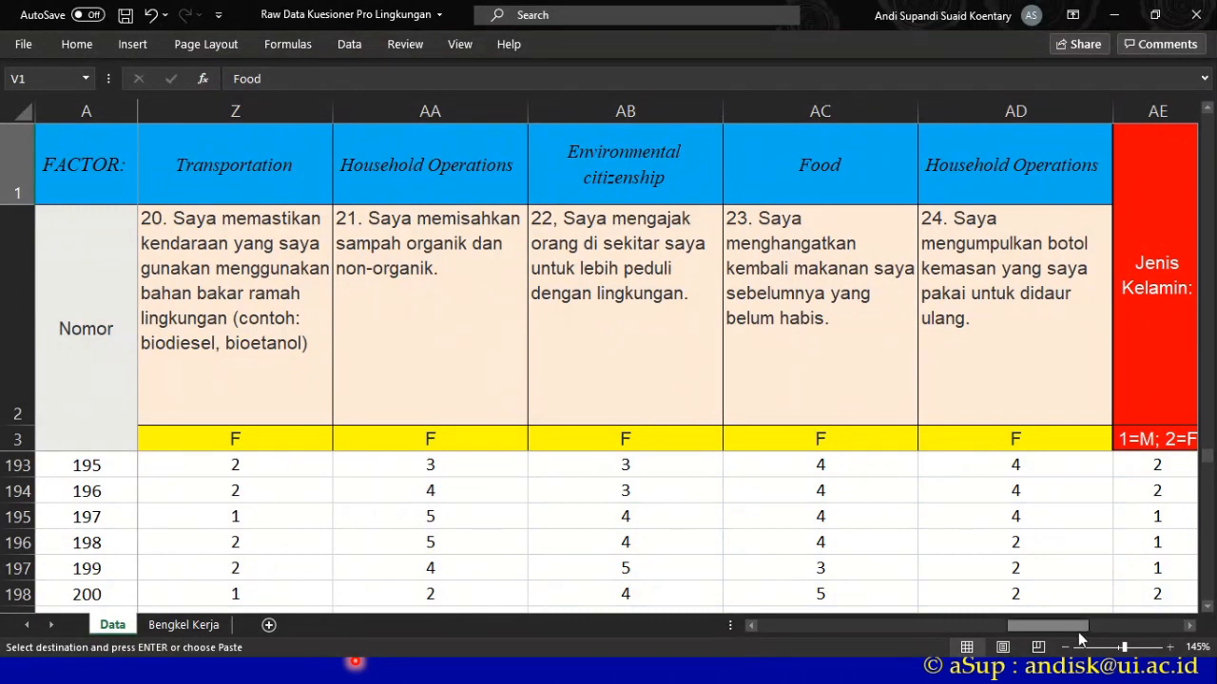
pyautogui.moveTo(1078, 634); pyautogui.dragTo(740, 628)
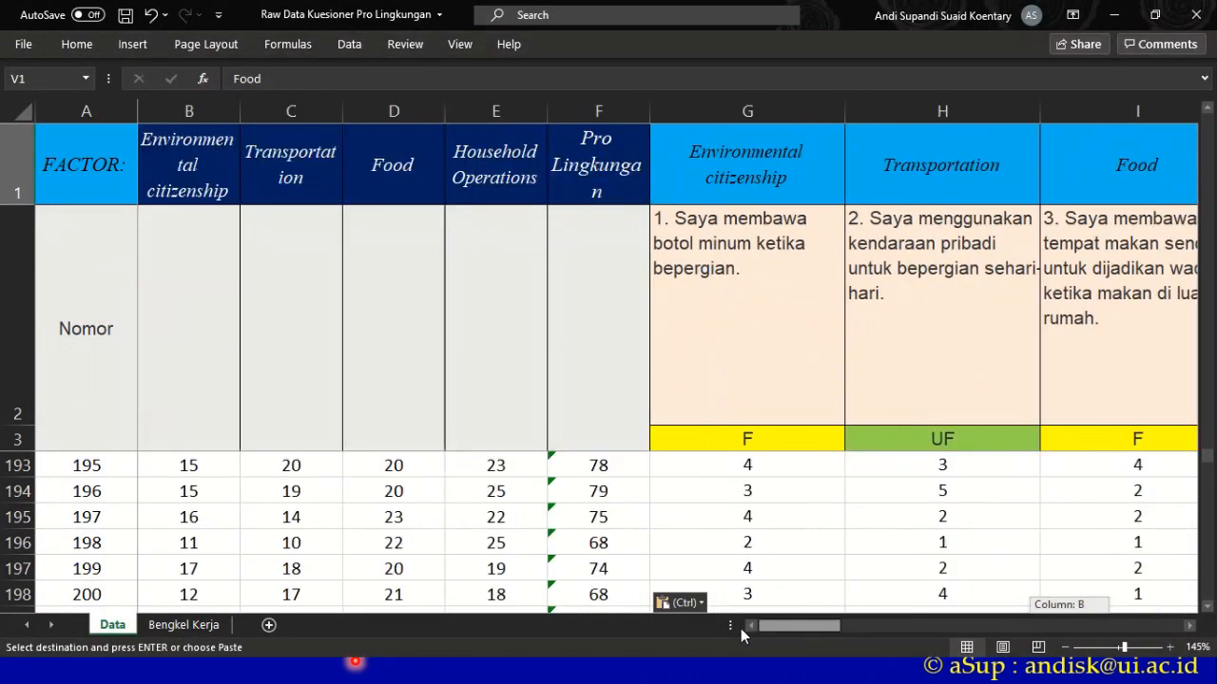
pyautogui.click(171, 168)
pyautogui.click(301, 167)
pyautogui.click(413, 169)
pyautogui.click(482, 174)
pyautogui.hotkey('alt', 'Tab')
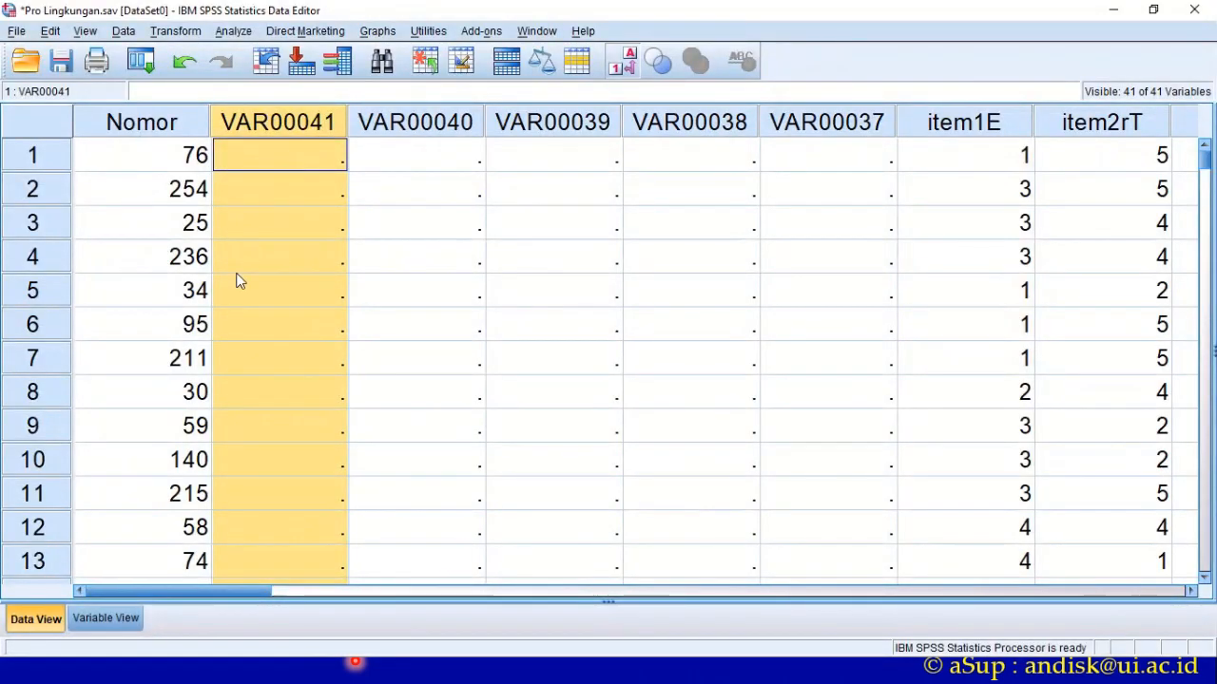
# - Rename the five new variables after Nomor as E, T, F, H and PL, in that order
pyautogui.click(90, 619)
pyautogui.scroll(4, 133, 229)
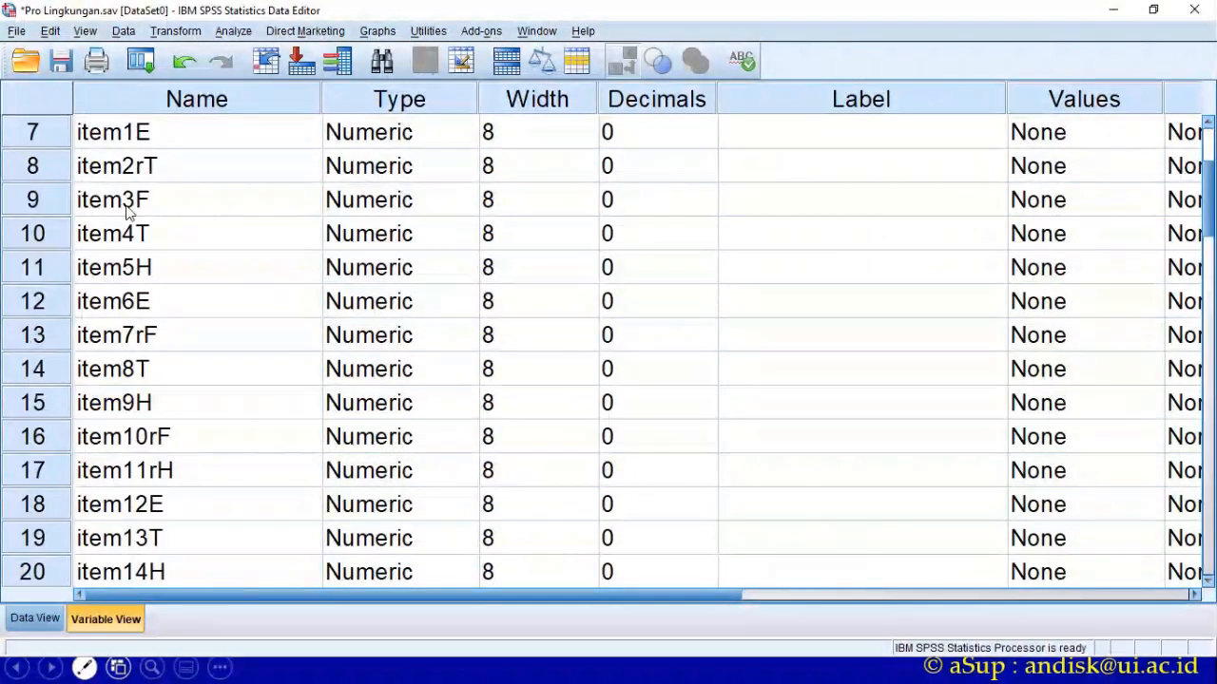
pyautogui.scroll(2, 130, 211)
pyautogui.click(131, 178)
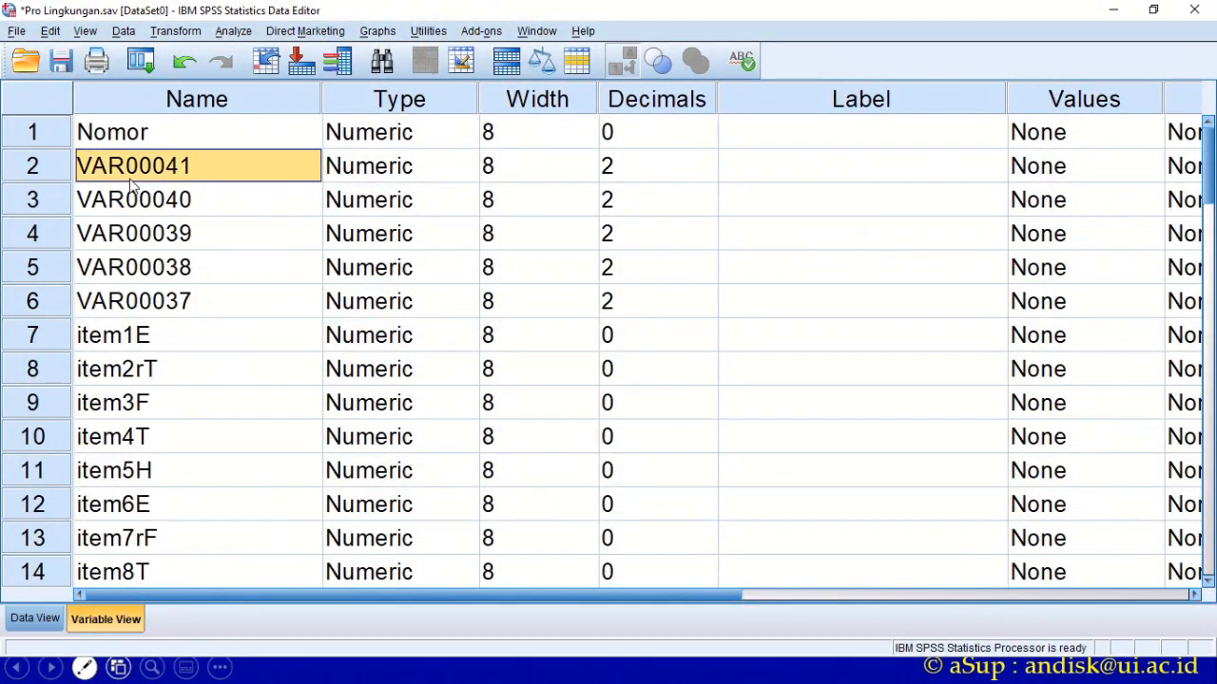
pyautogui.write('E')
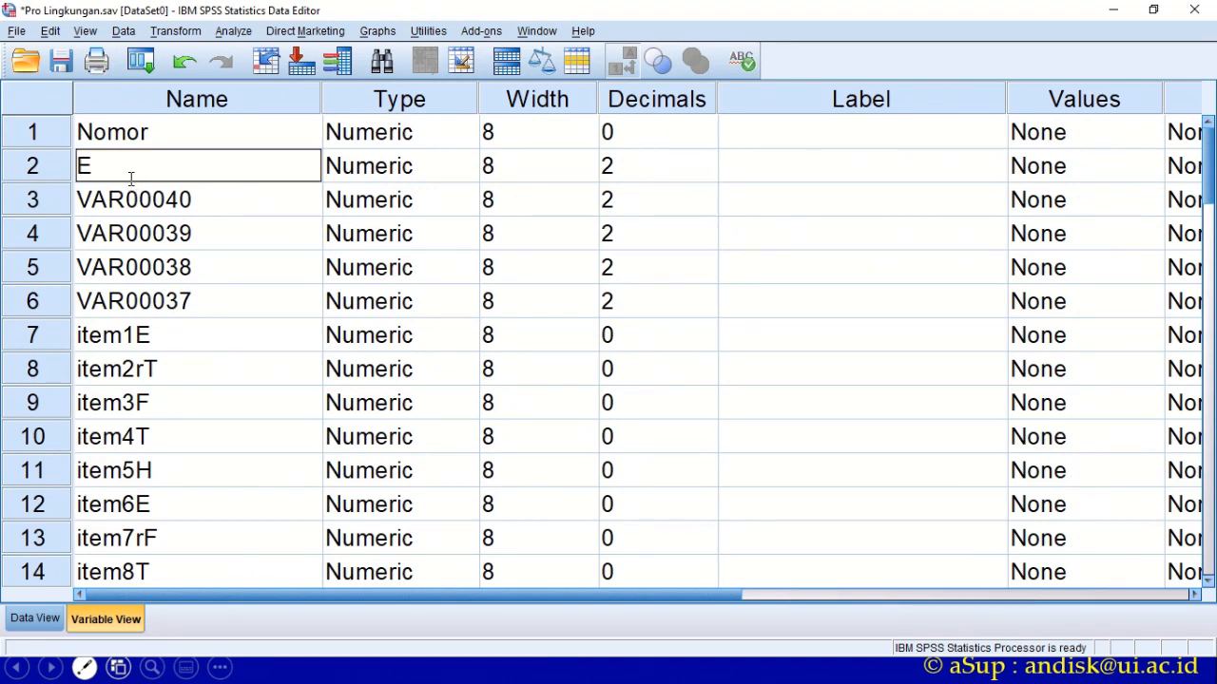
pyautogui.click(111, 207)
pyautogui.write('T')
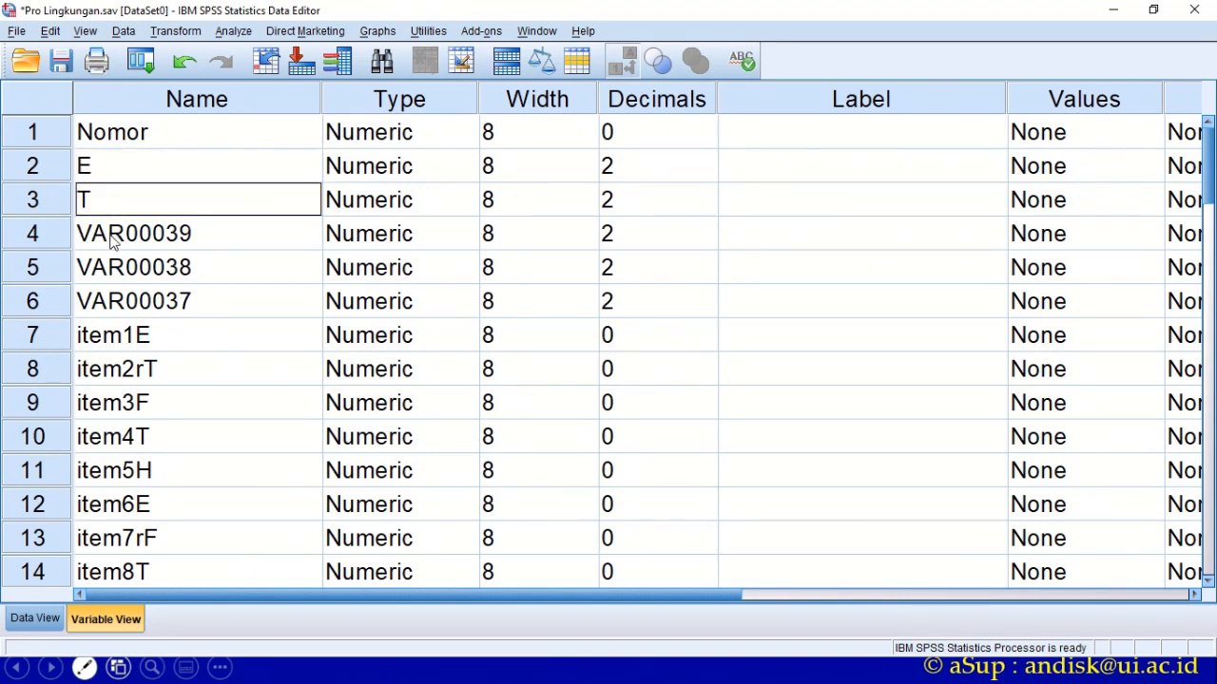
pyautogui.click(111, 239)
pyautogui.write('F')
pyautogui.click(106, 275)
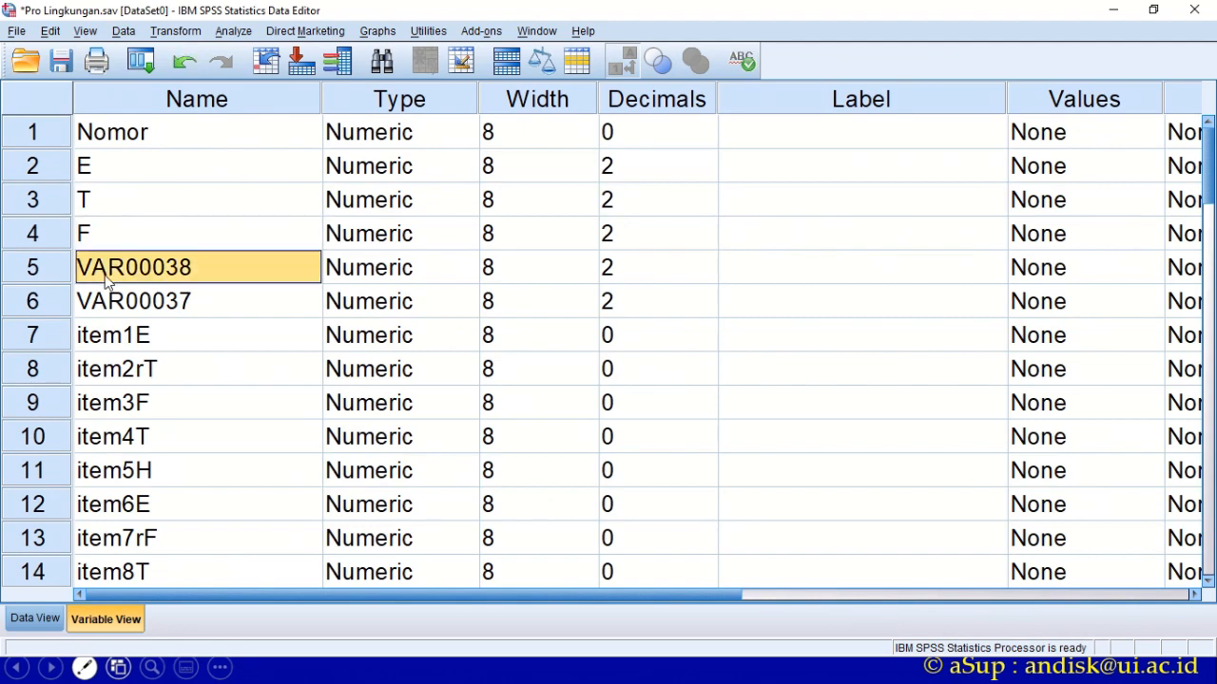
pyautogui.write('H')
pyautogui.click(106, 302)
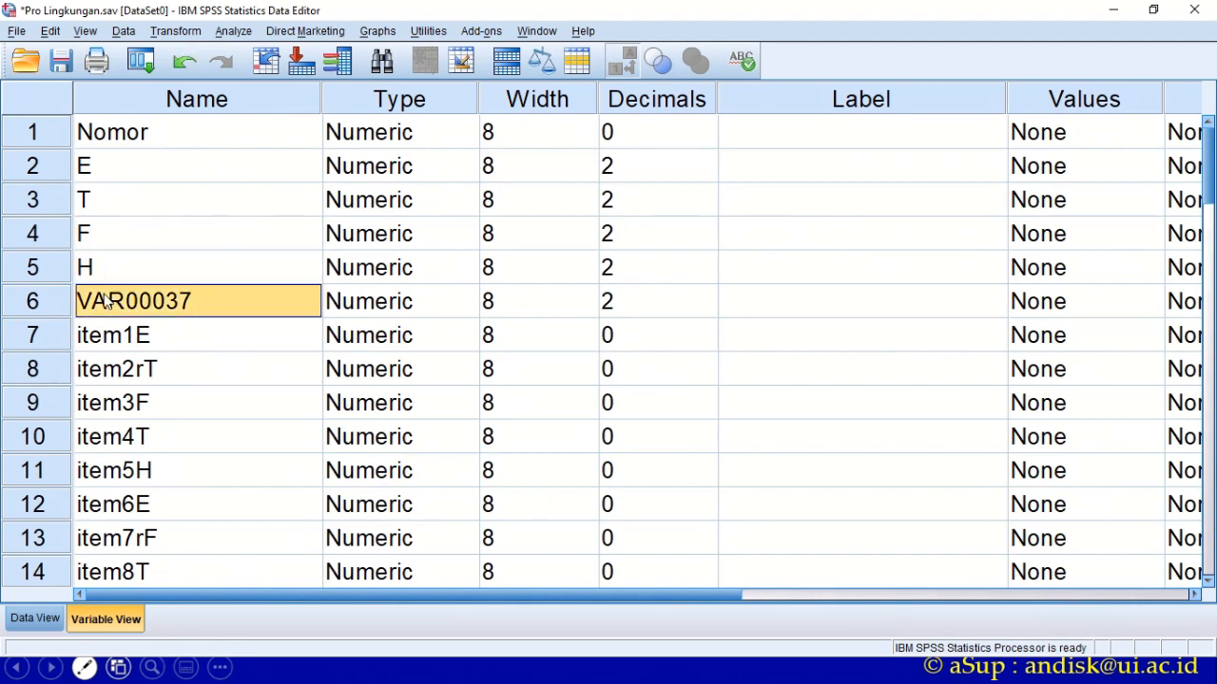
pyautogui.write('P')
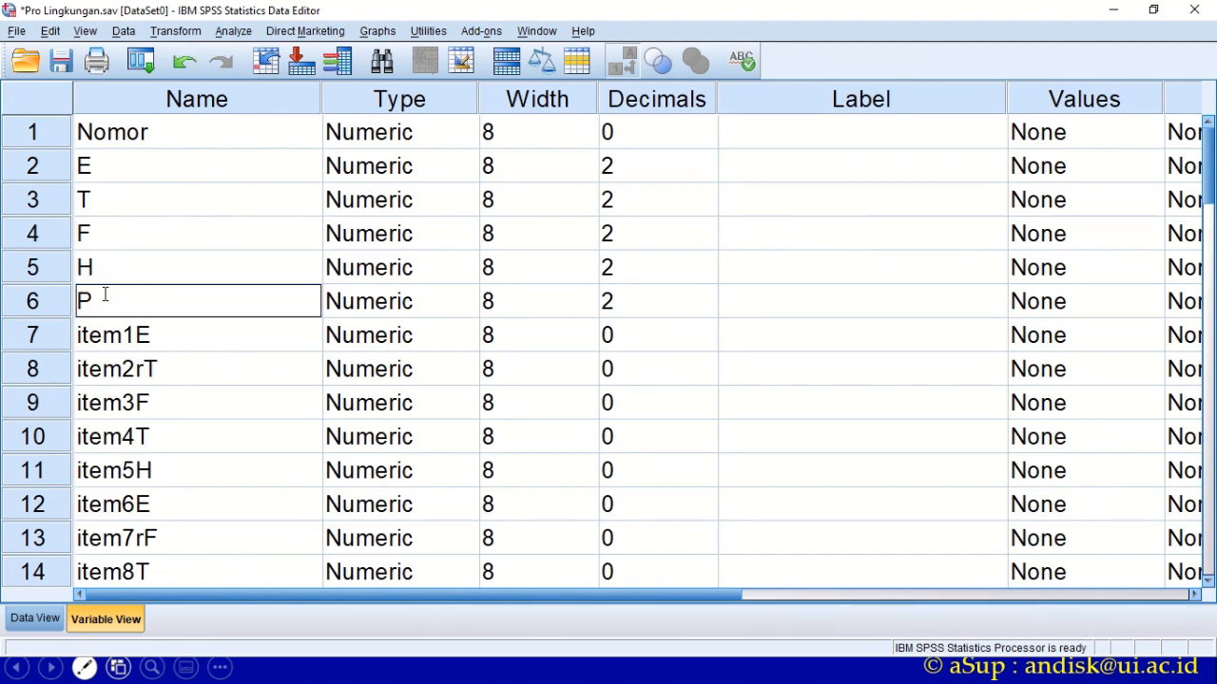
pyautogui.write('L')
# - Set the decimals of variables E, T, F, H and PL to 0
pyautogui.click(713, 175)
pyautogui.doubleClick(711, 174)
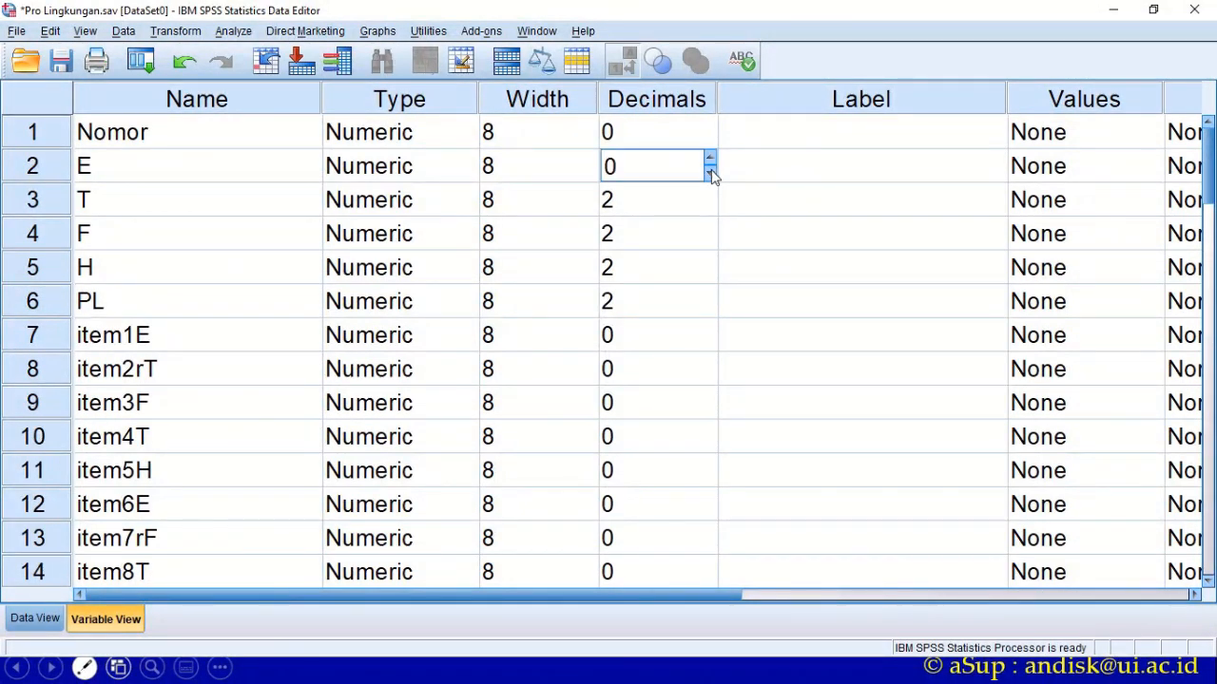
pyautogui.click(712, 214)
pyautogui.doubleClick(711, 213)
pyautogui.click(711, 239)
pyautogui.doubleClick(711, 240)
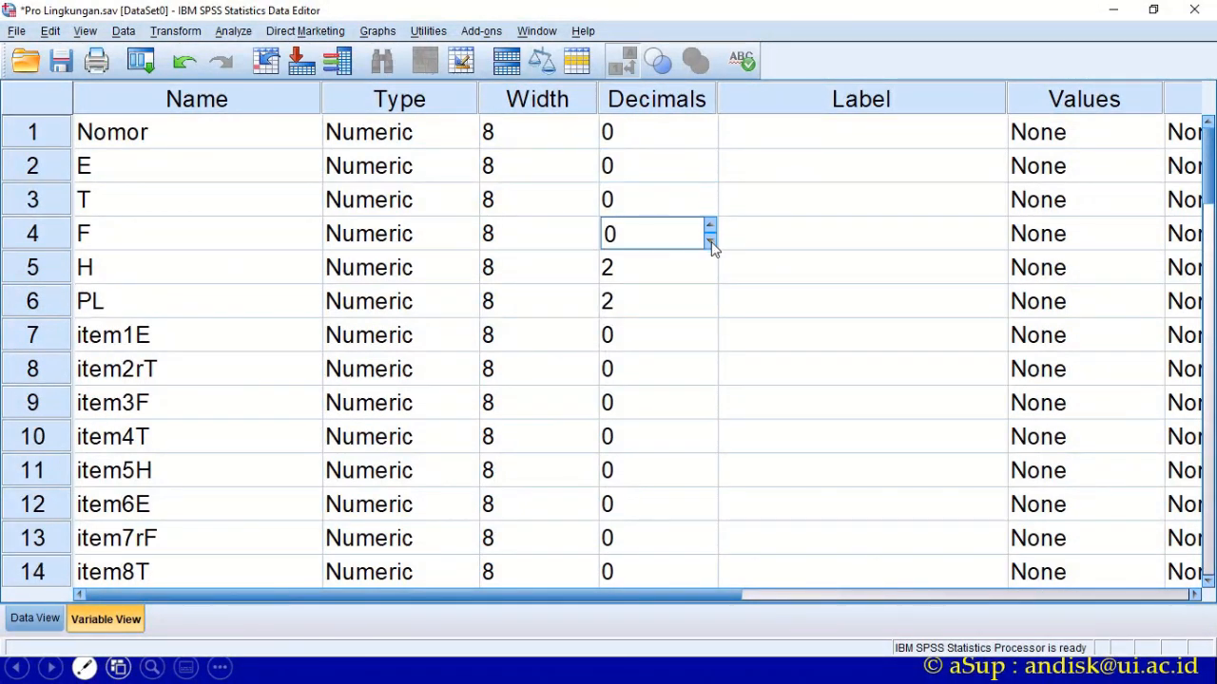
pyautogui.click(711, 275)
pyautogui.doubleClick(711, 275)
pyautogui.click(711, 308)
pyautogui.doubleClick(711, 308)
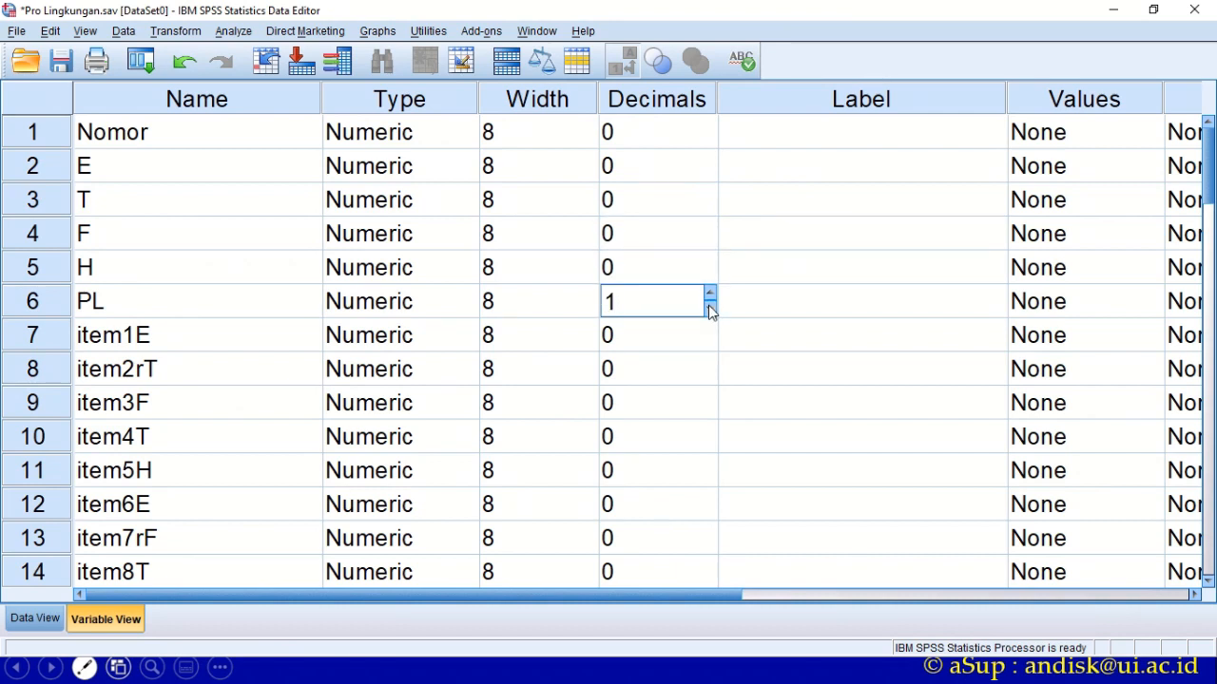
pyautogui.moveTo(369, 168); pyautogui.dragTo(376, 297)
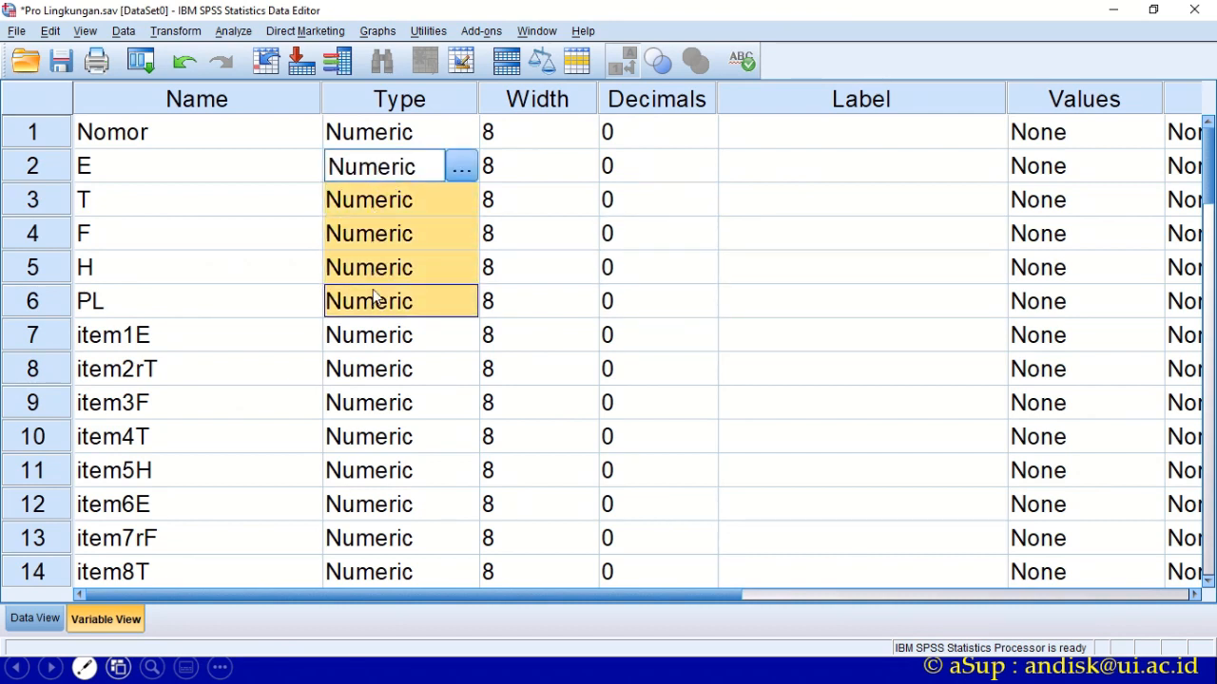
# - Target the label of variable E, switch to the Excel workbook, and copy the factor and Pro Lingkungan headings in B1:F1 of the Data sheet
pyautogui.click(834, 167)
pyautogui.hotkey('alt', 'Tab')
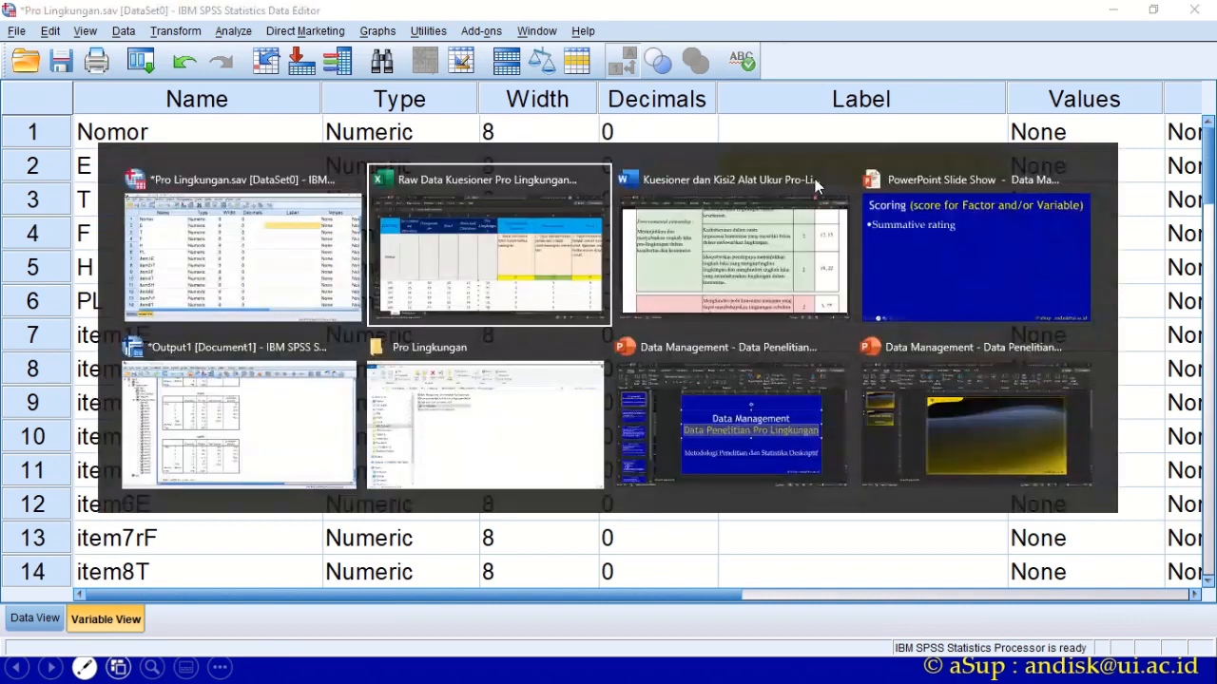
pyautogui.click(190, 165)
pyautogui.moveTo(329, 164); pyautogui.dragTo(570, 165)
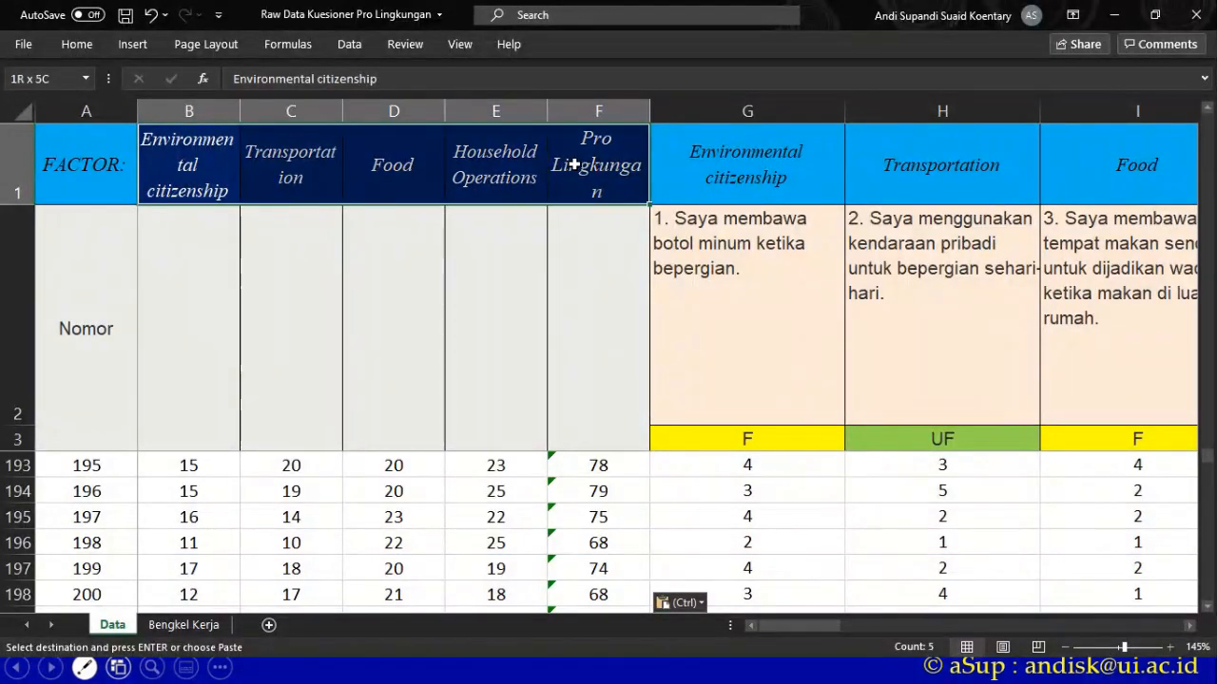
pyautogui.hotkey('ctrl', 'c')
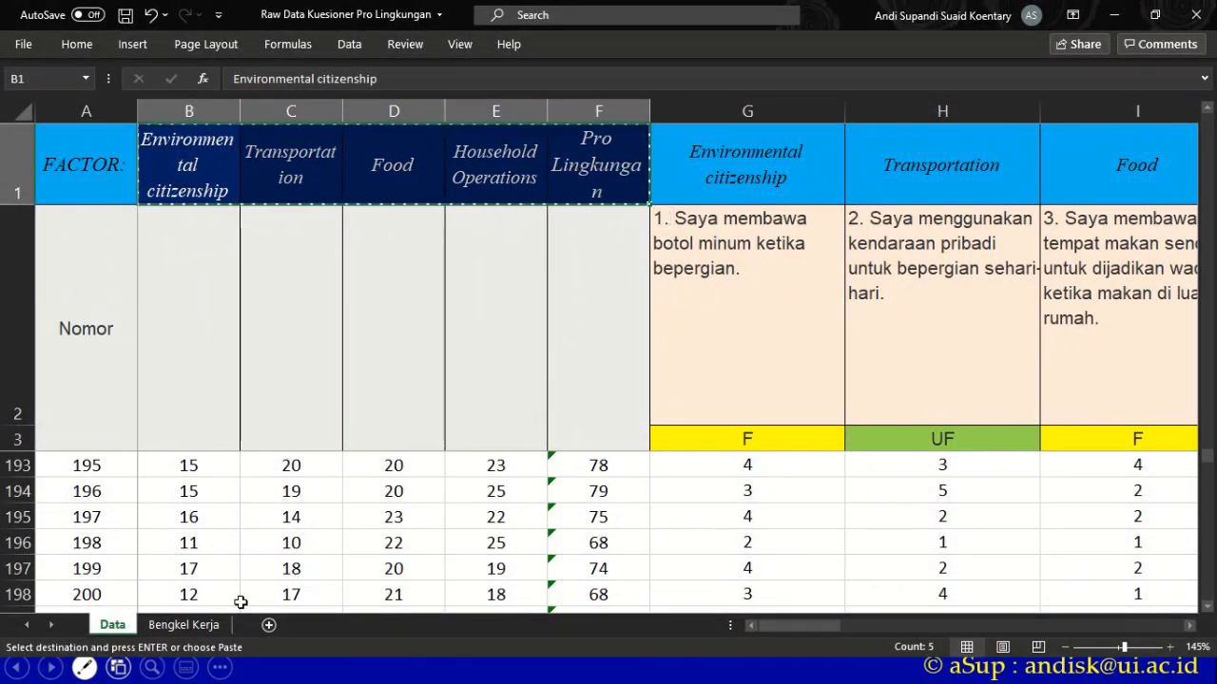
# - Paste the headings transposed into a column starting at H14 on the Bengkel Kerja sheet, and copy that column
pyautogui.click(193, 624)
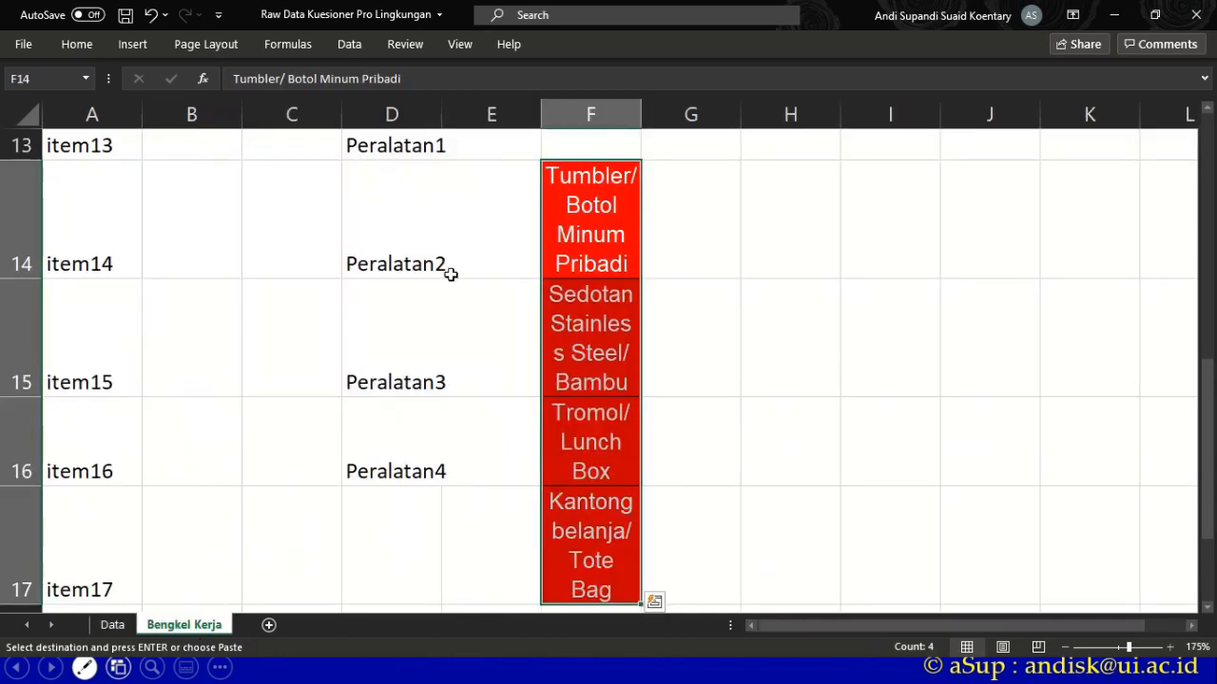
pyautogui.rightClick(794, 183)
pyautogui.click(894, 278)
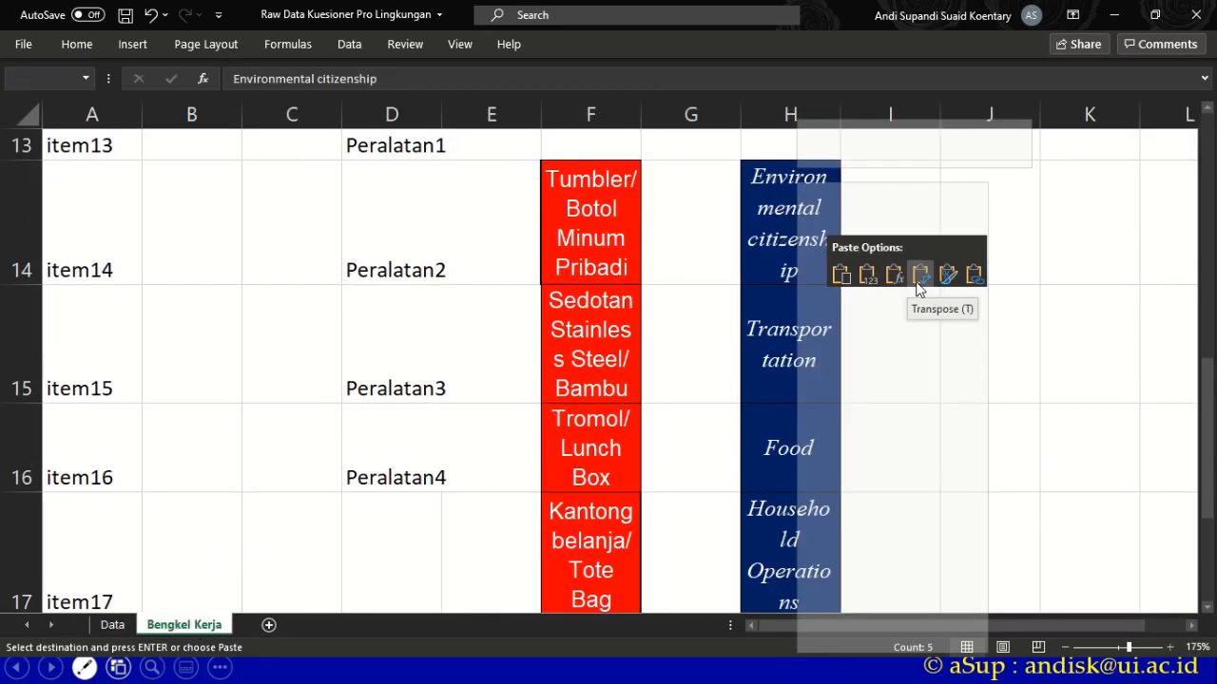
pyautogui.click(919, 276)
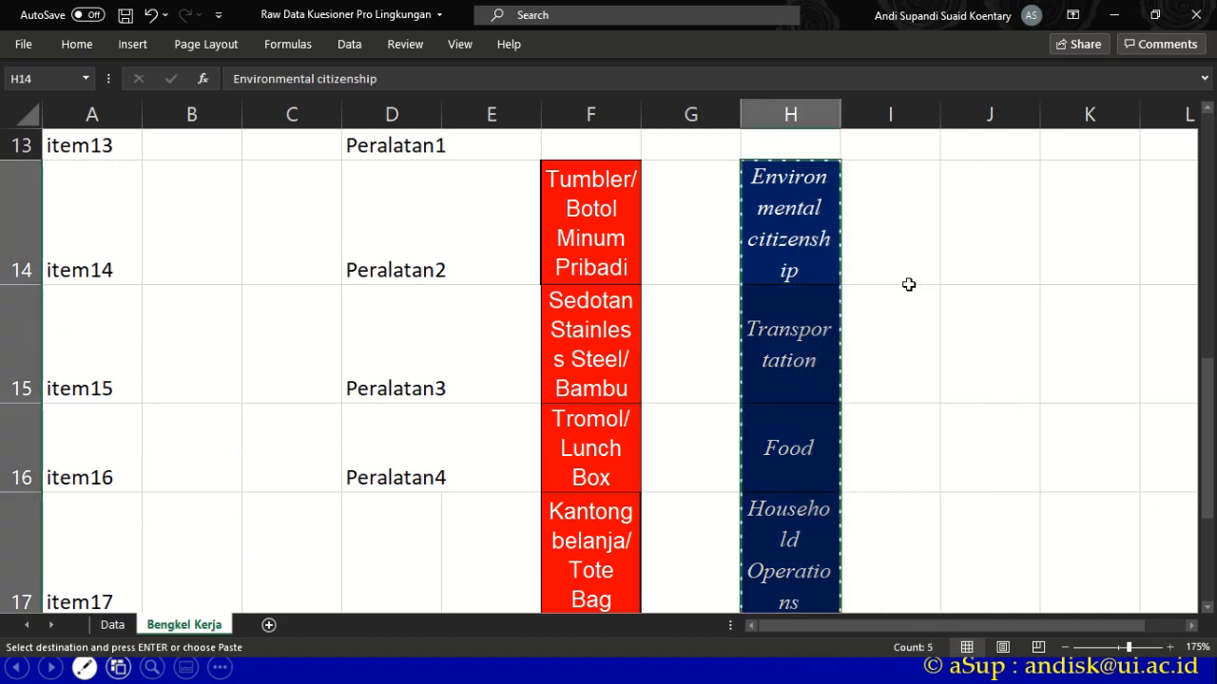
# - Return to SPSS, paste the copied headings as labels for E, T, F, H and PL, and check the new variables in the data grid
pyautogui.hotkey('alt', 'Tab')
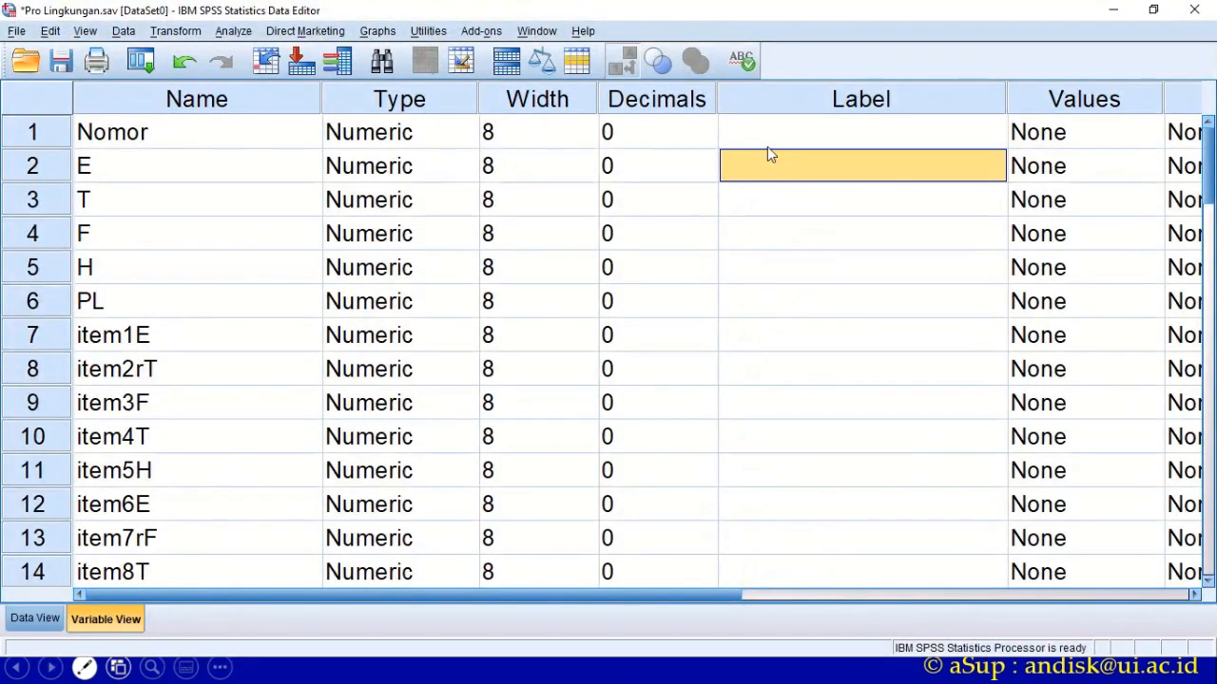
pyautogui.hotkey('ctrl', 'v')
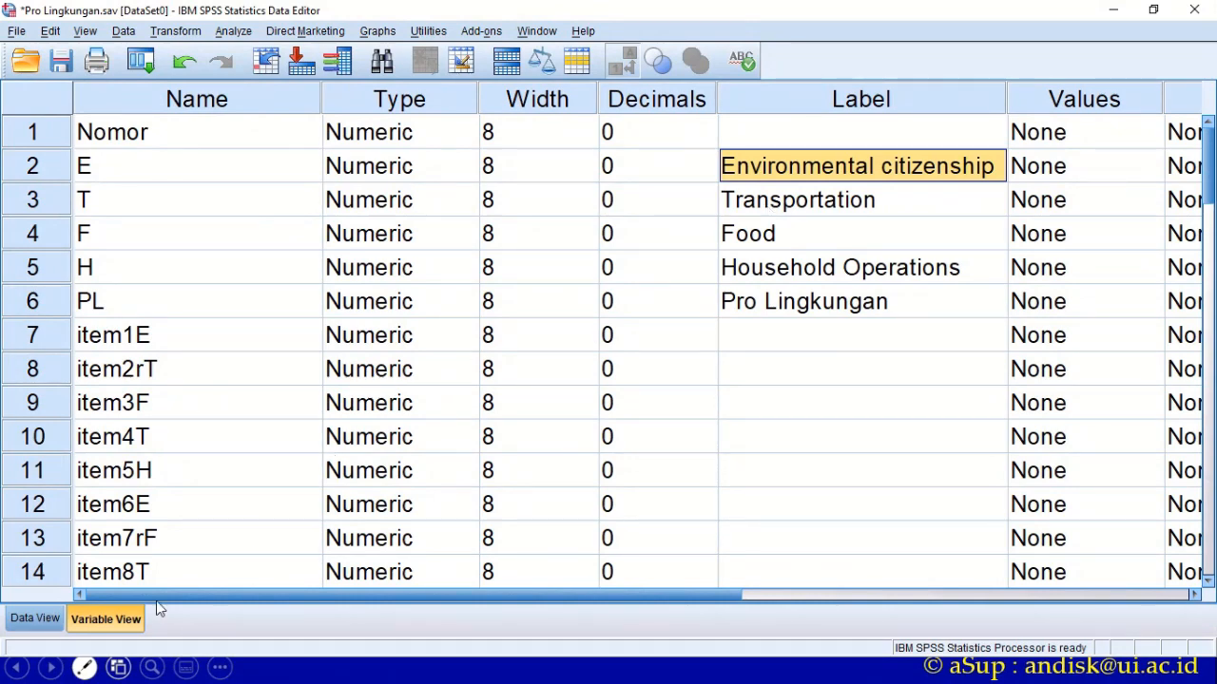
pyautogui.click(38, 620)
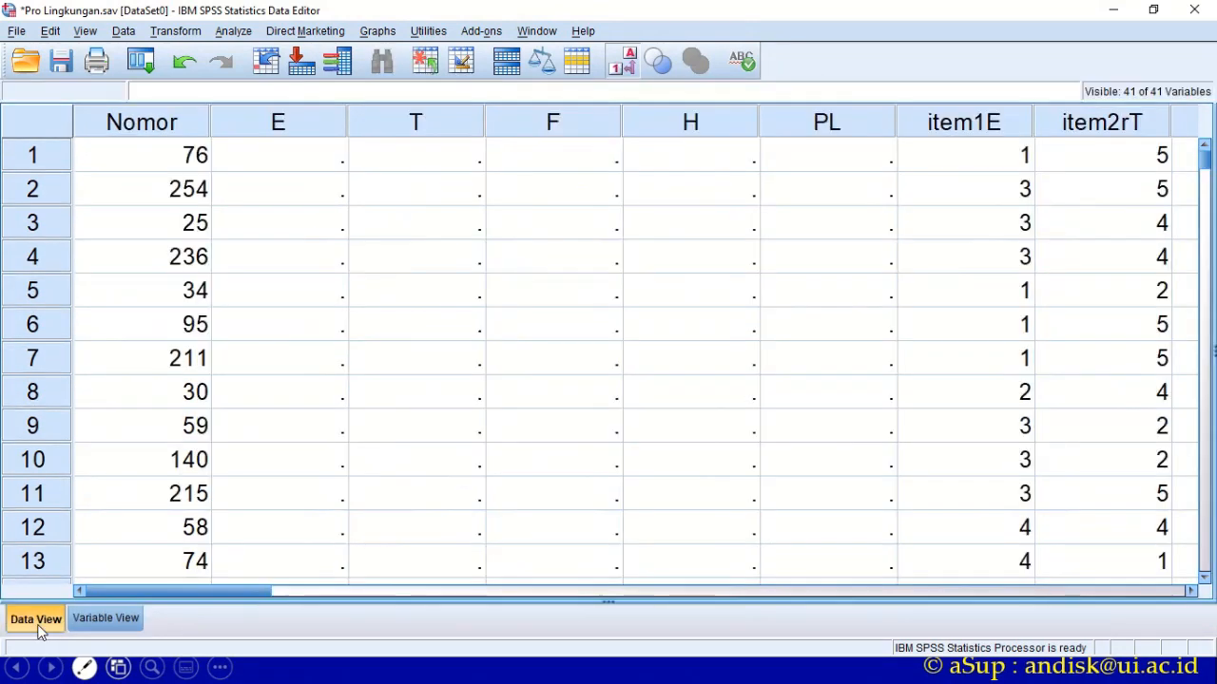
pyautogui.click(286, 124)
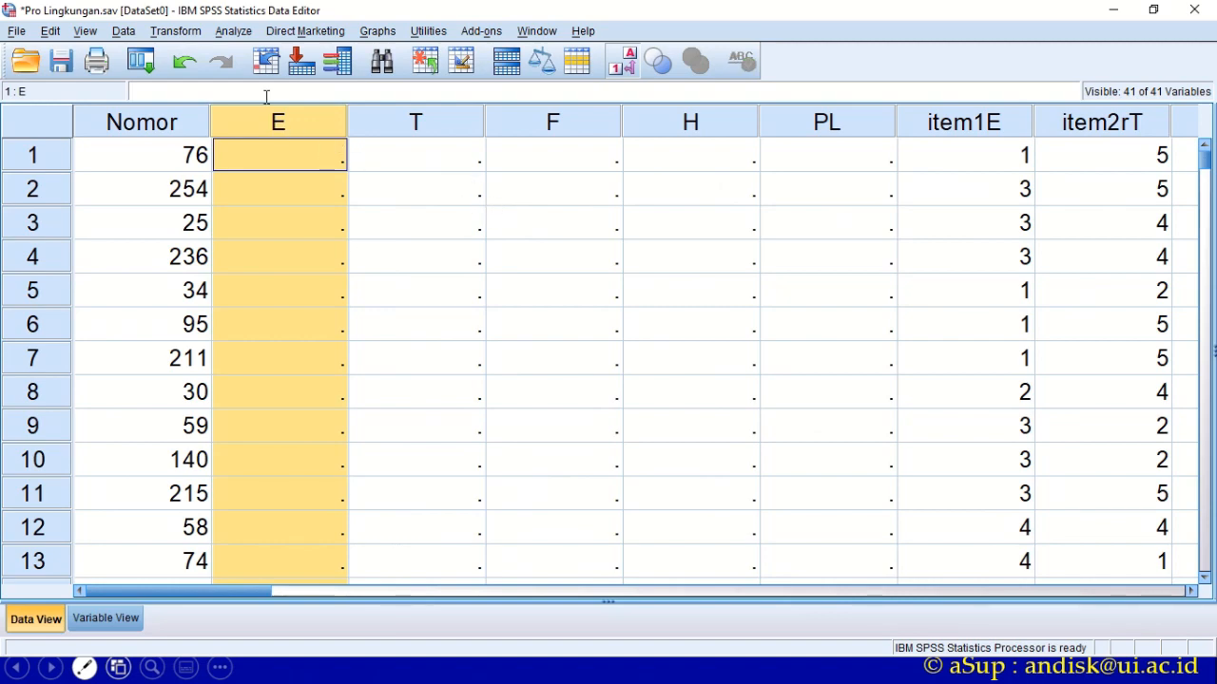
pyautogui.click(107, 617)
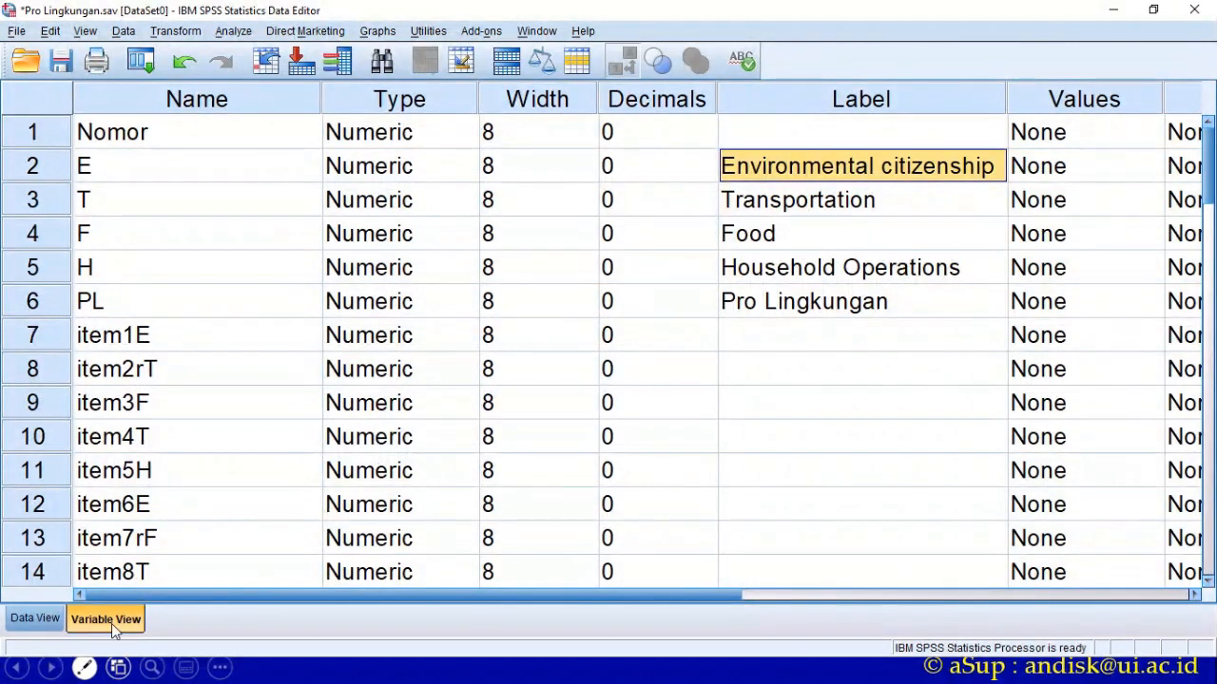
pyautogui.click(32, 619)
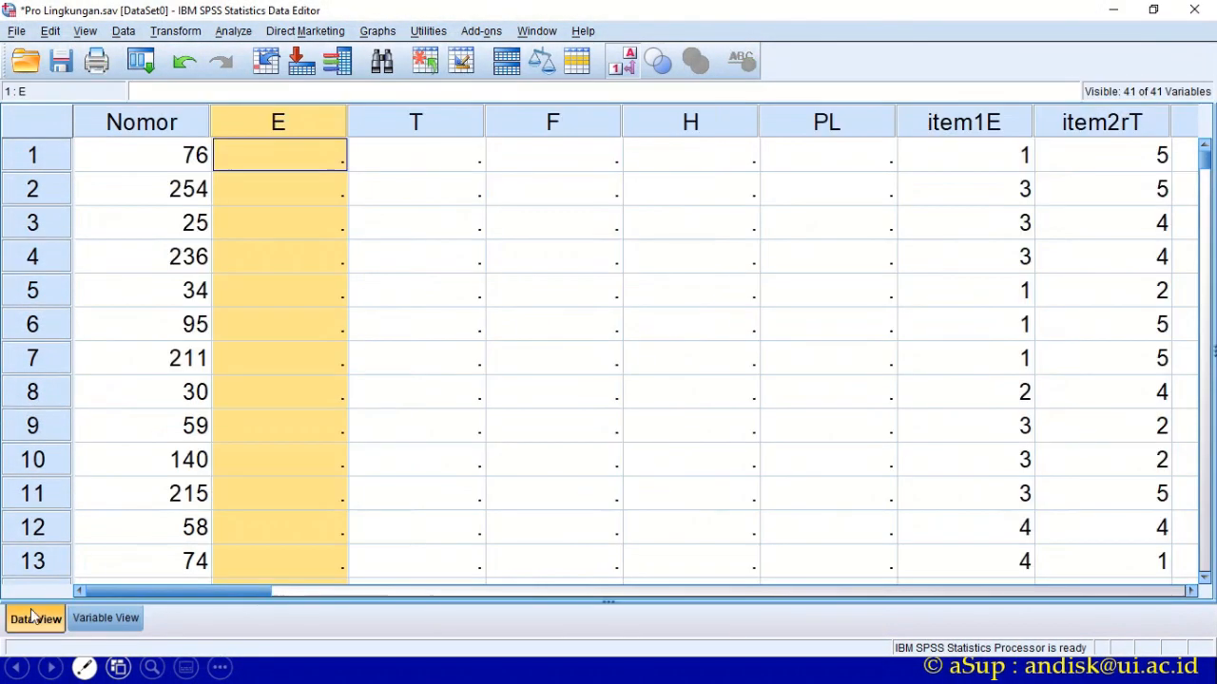
# - Start Compute Variable with E as the target variable, moving the dialog so the E column stays in view
pyautogui.click(186, 36)
pyautogui.click(195, 55)
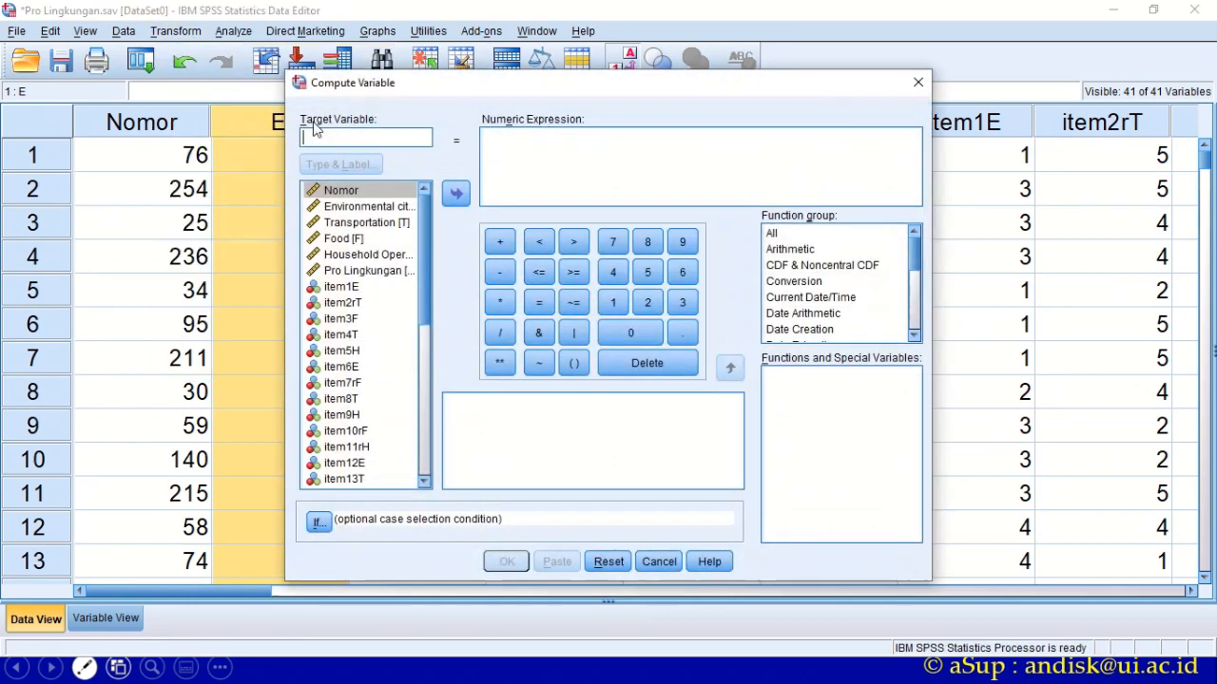
pyautogui.moveTo(415, 80); pyautogui.dragTo(599, 158)
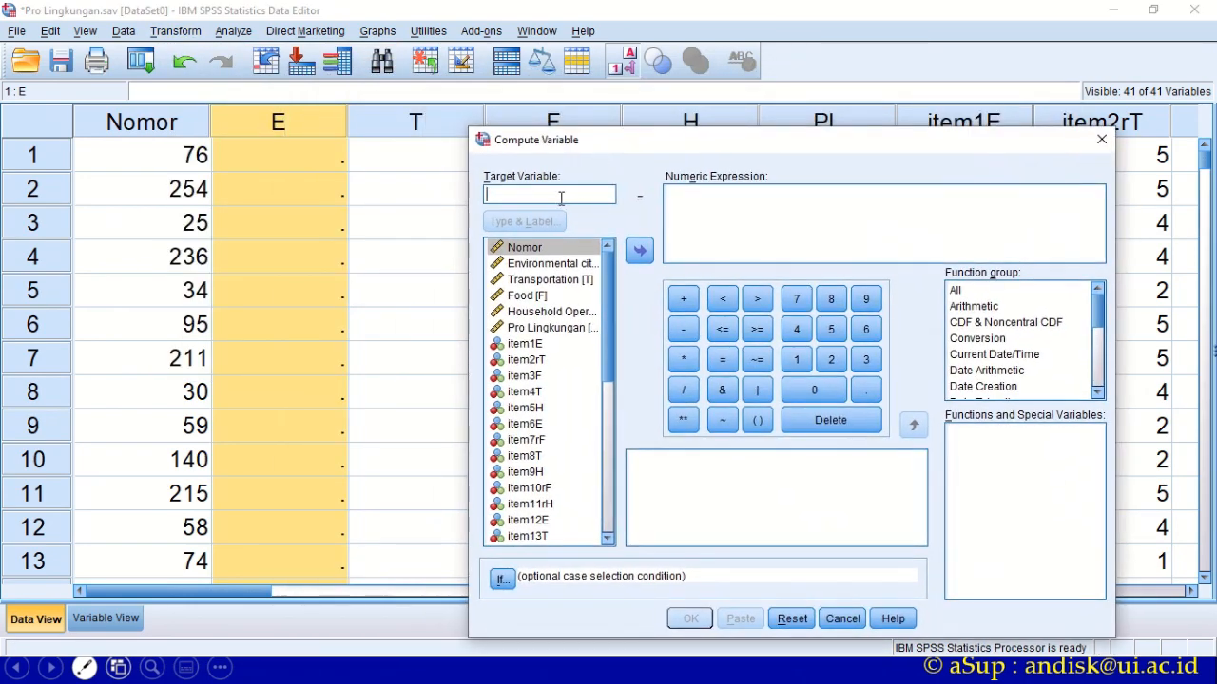
pyautogui.write('E')
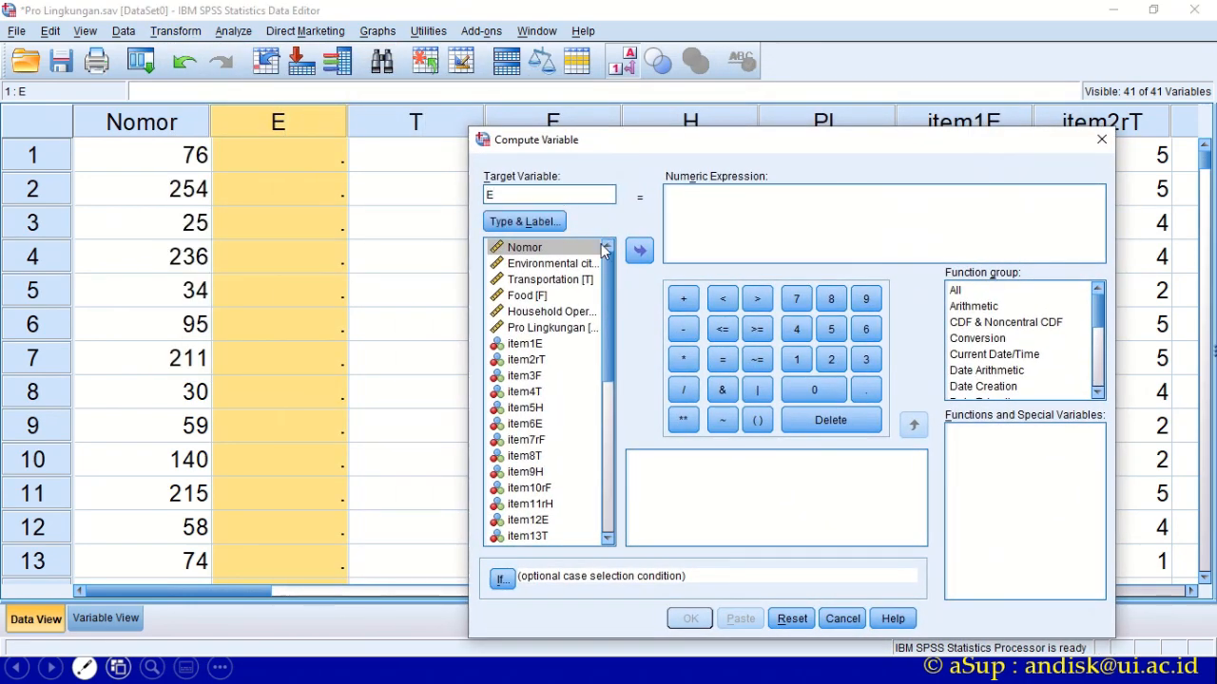
# - Build the first half of the numeric expression for E as item1E + item6E + item12E
pyautogui.click(522, 349)
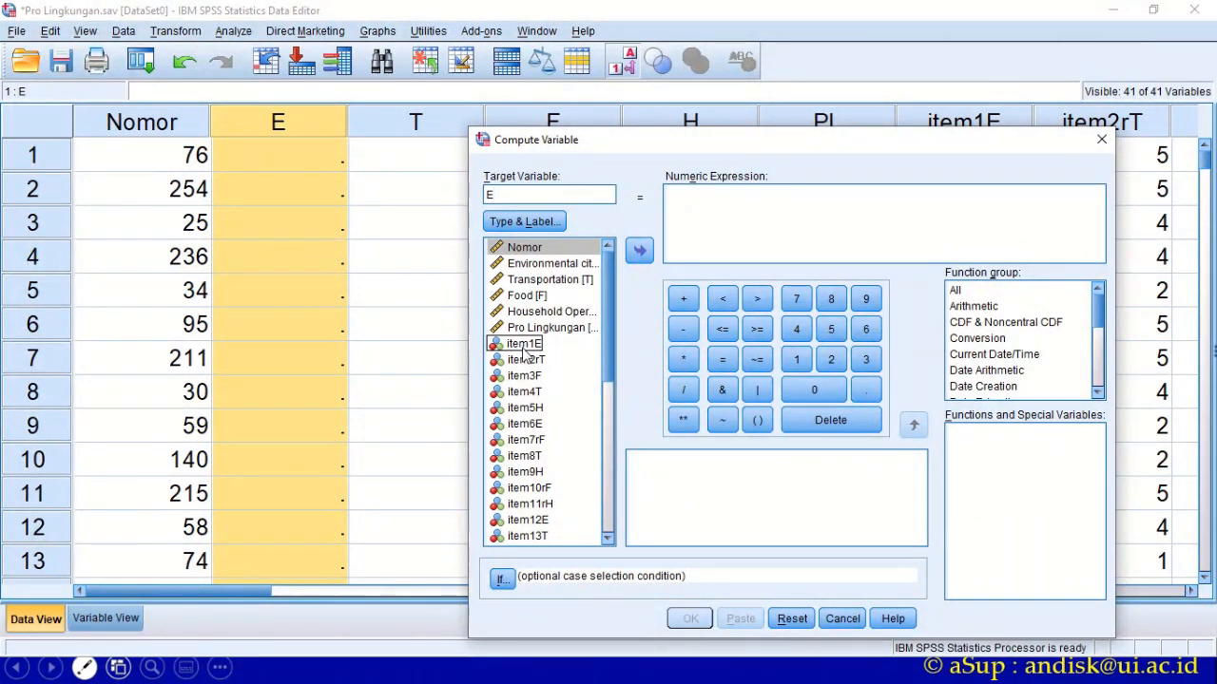
pyautogui.doubleClick(522, 347)
pyautogui.click(684, 304)
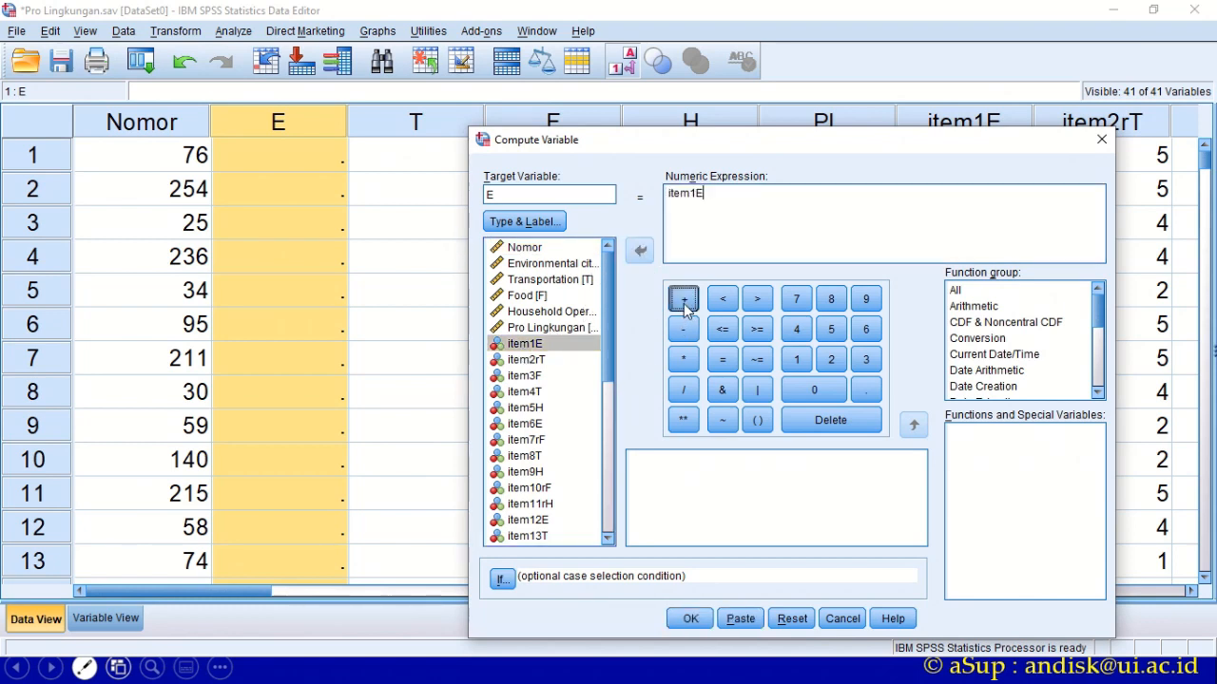
pyautogui.doubleClick(527, 424)
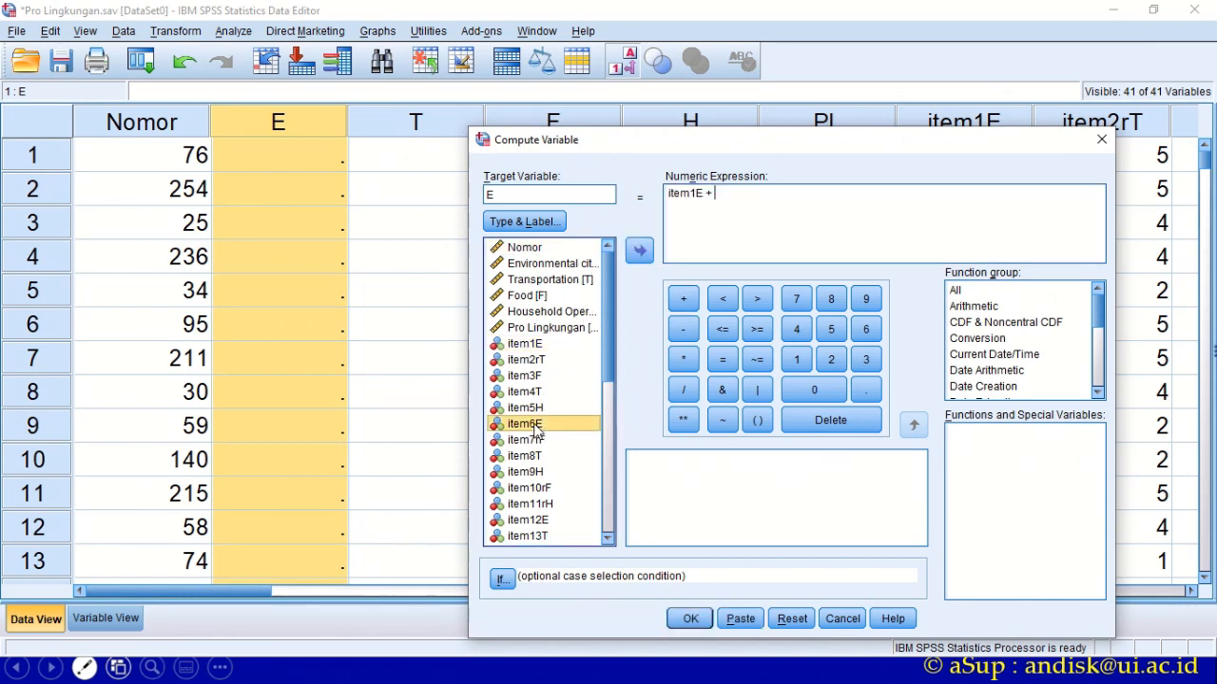
pyautogui.click(683, 299)
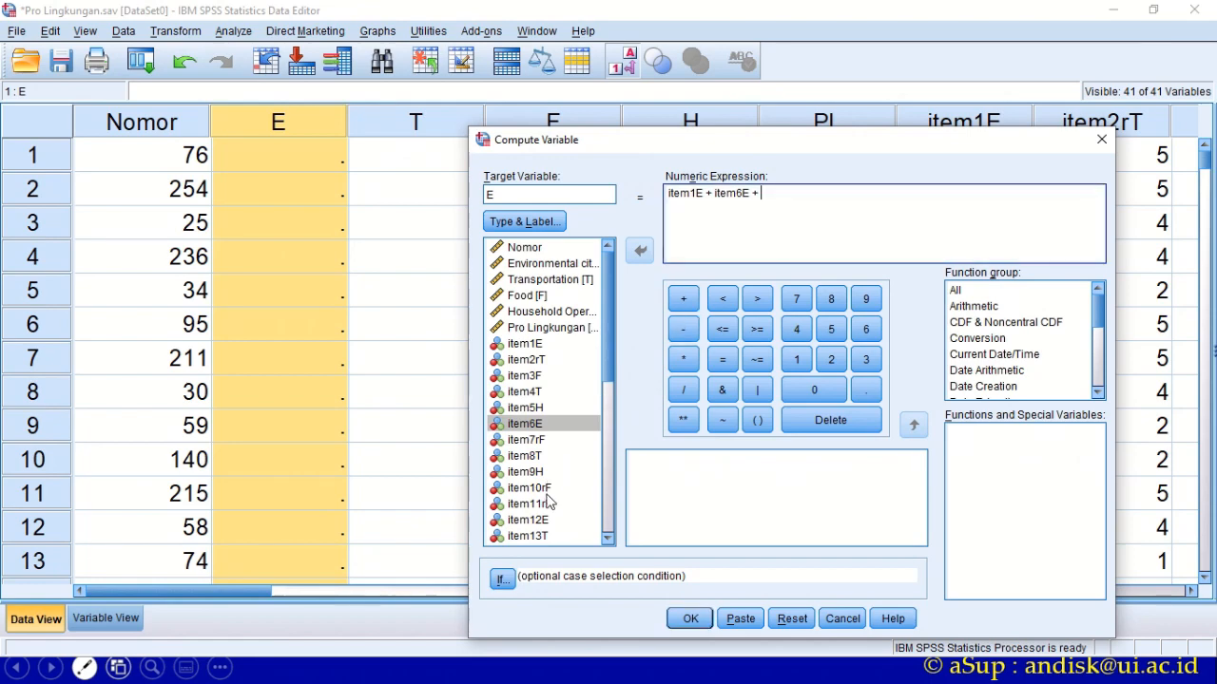
pyautogui.click(527, 520)
pyautogui.click(639, 251)
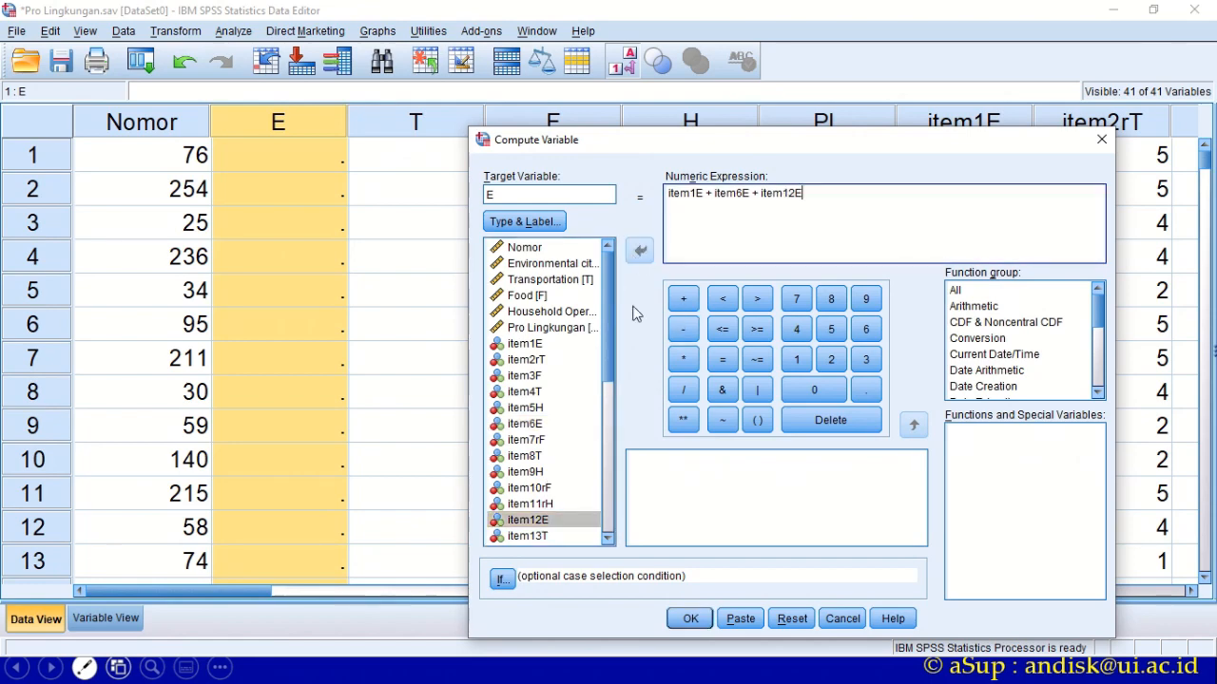
# - Add item15E, item19E and item22E to the sum and run the computation, overwriting the existing variable E
pyautogui.moveTo(606, 353); pyautogui.dragTo(613, 455)
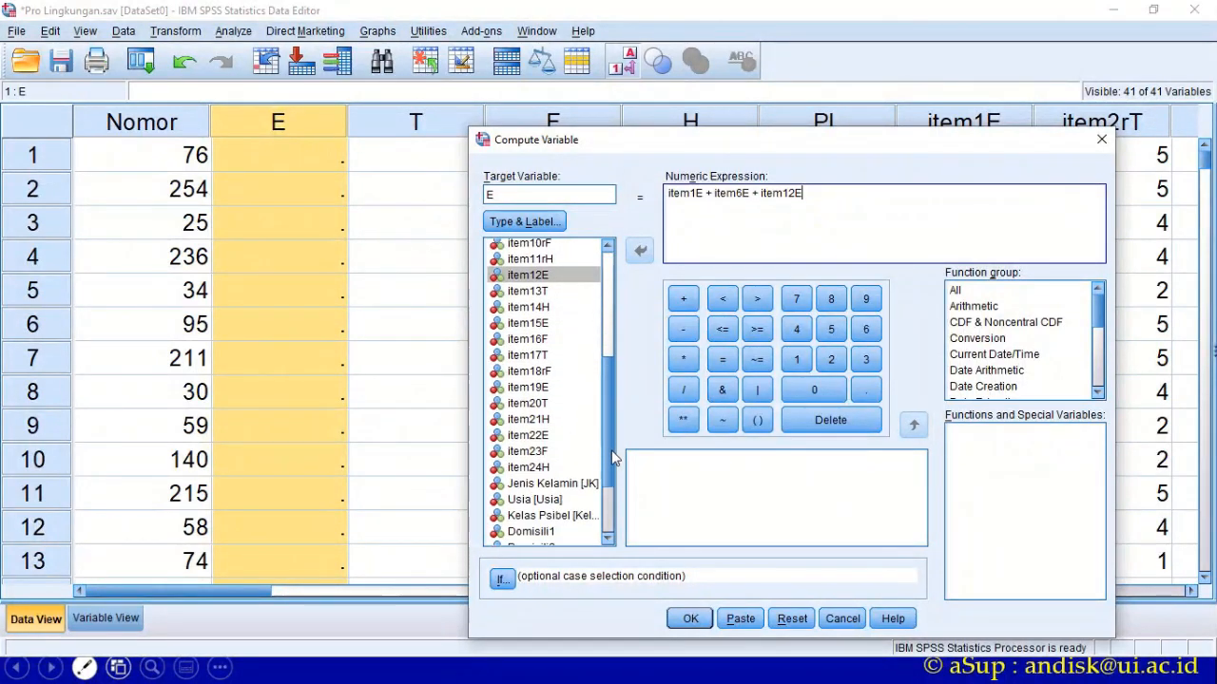
pyautogui.click(683, 298)
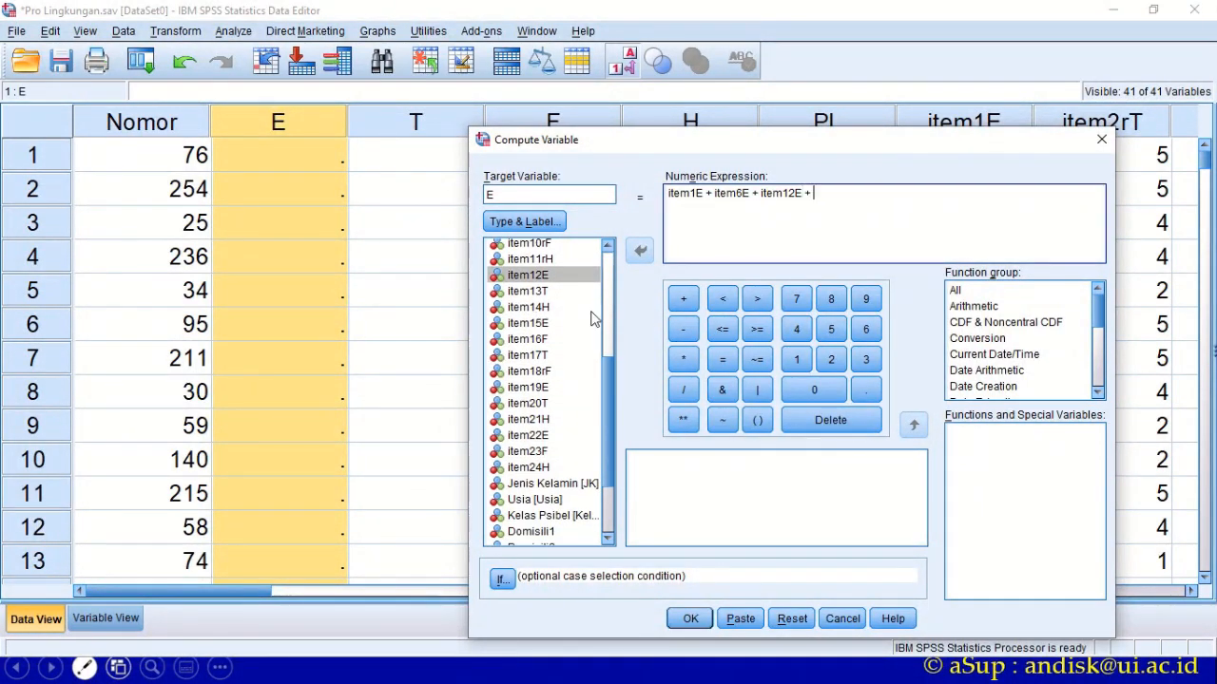
pyautogui.doubleClick(547, 325)
pyautogui.click(684, 299)
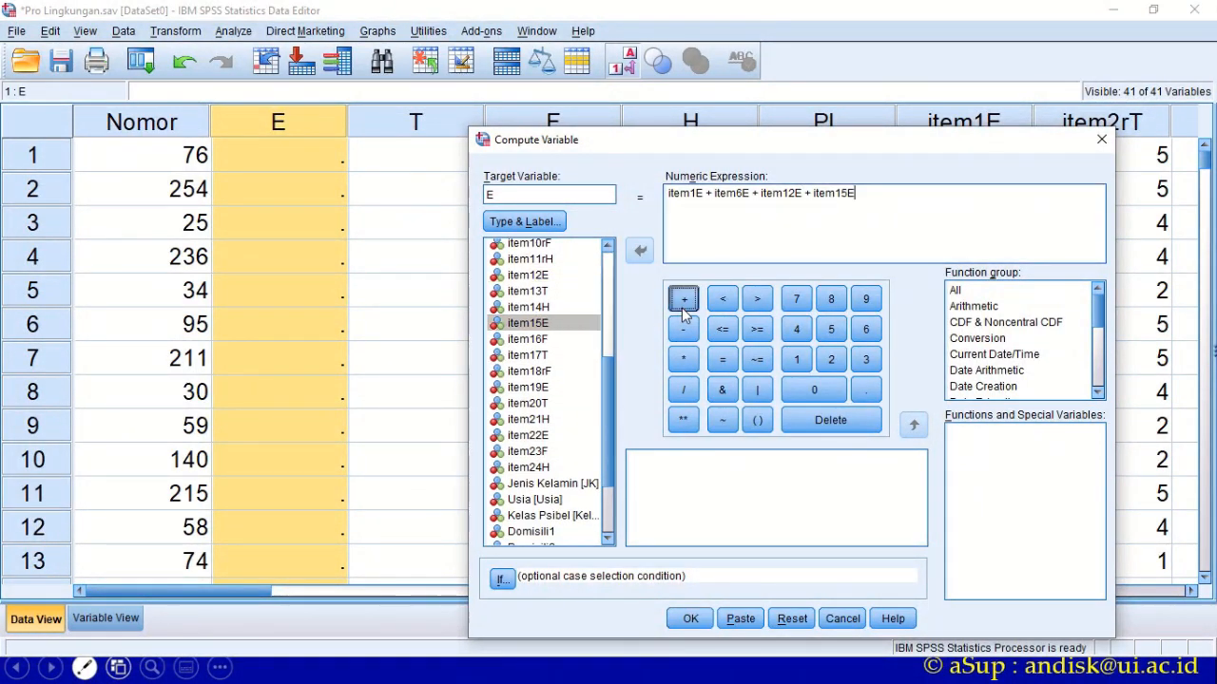
pyautogui.doubleClick(528, 388)
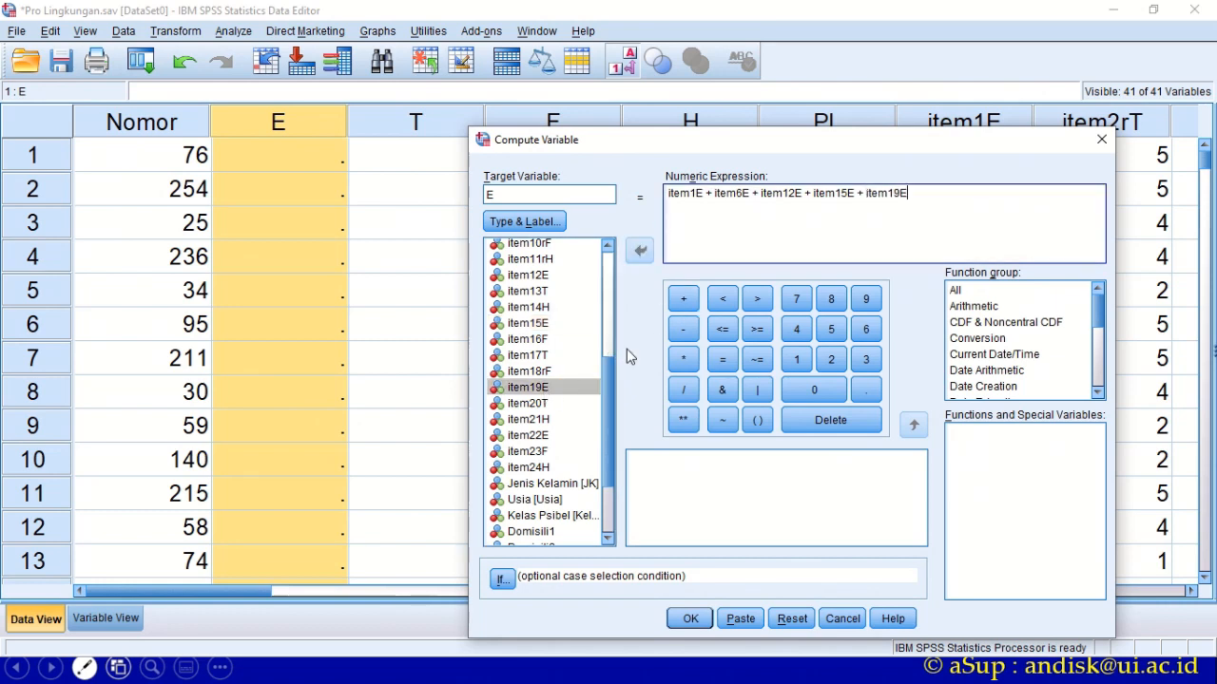
pyautogui.click(683, 298)
pyautogui.doubleClick(528, 436)
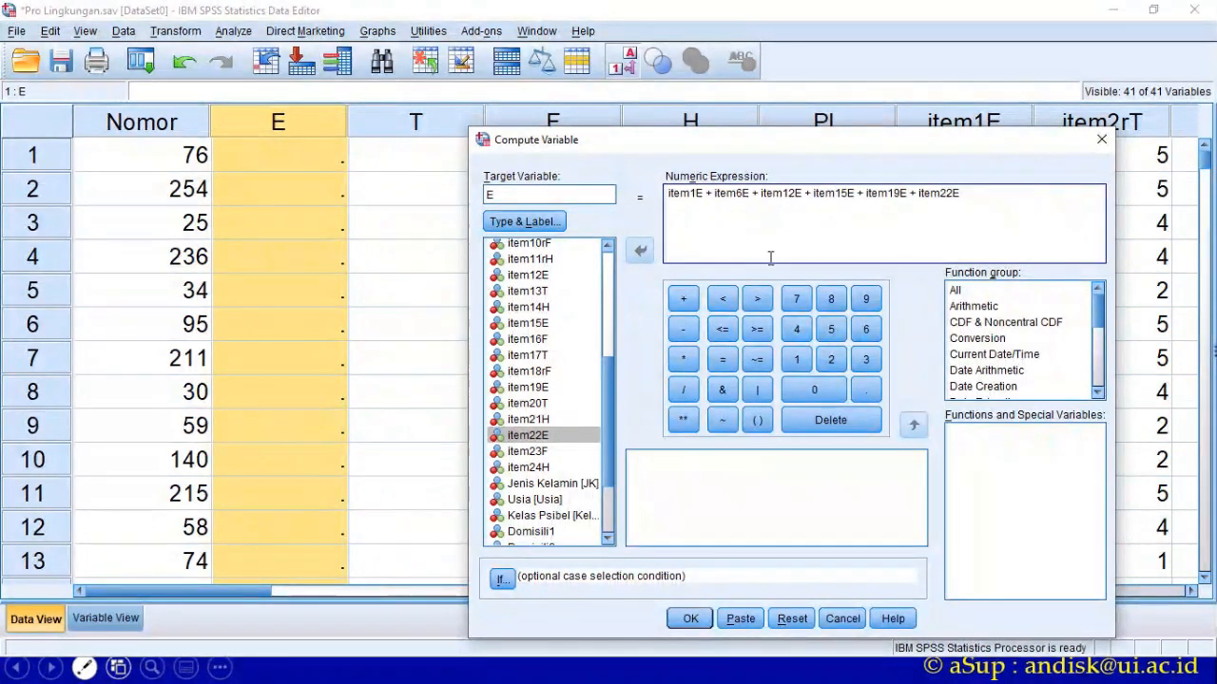
pyautogui.click(689, 622)
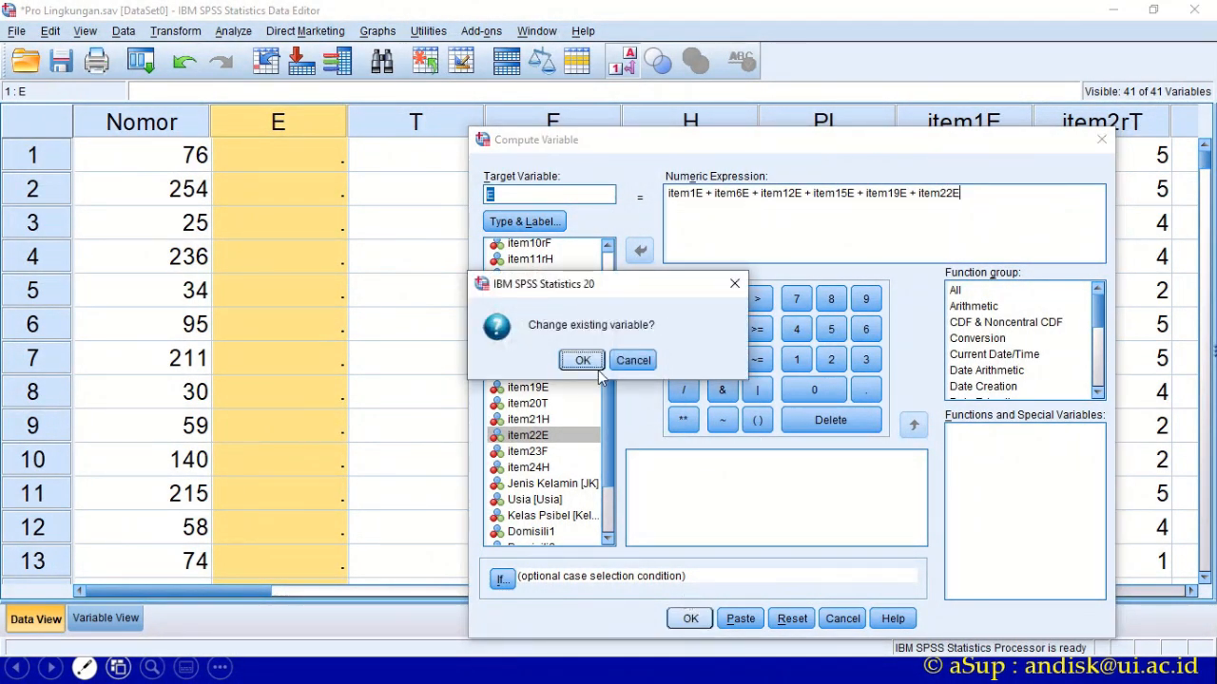
pyautogui.click(582, 360)
# - Look through the computed E scores of the first cases in the data grid
pyautogui.click(298, 152)
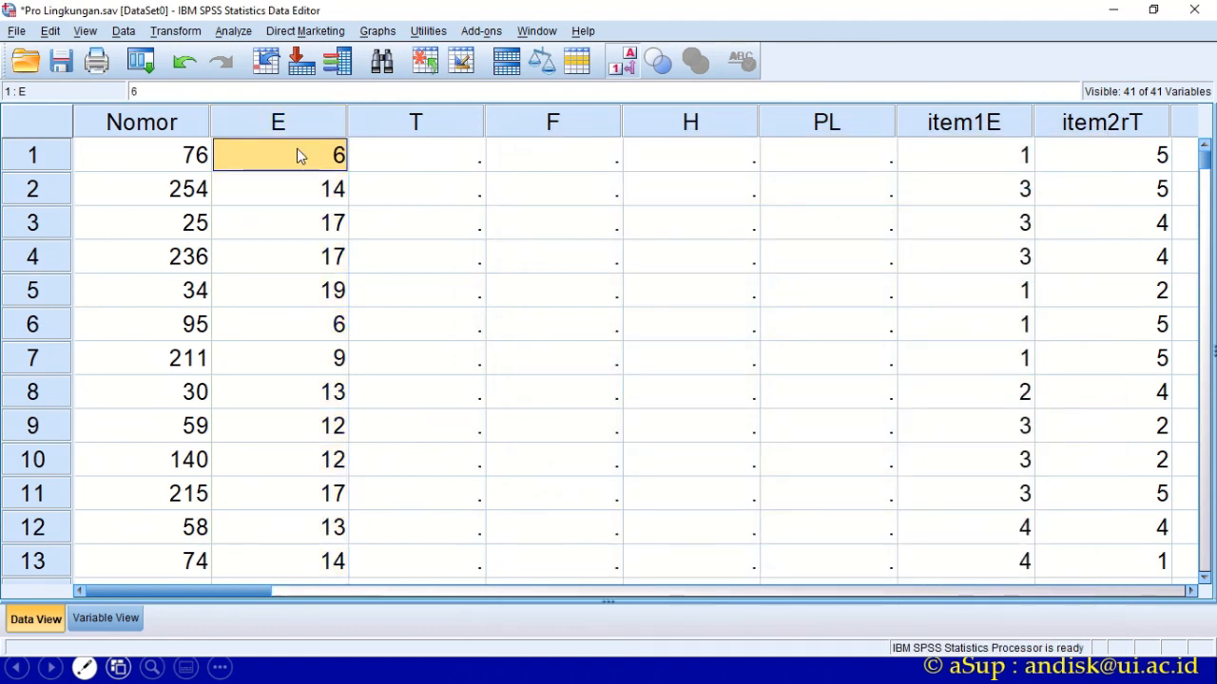
pyautogui.click(283, 194)
pyautogui.click(289, 289)
pyautogui.click(297, 360)
pyautogui.moveTo(304, 423); pyautogui.dragTo(318, 398)
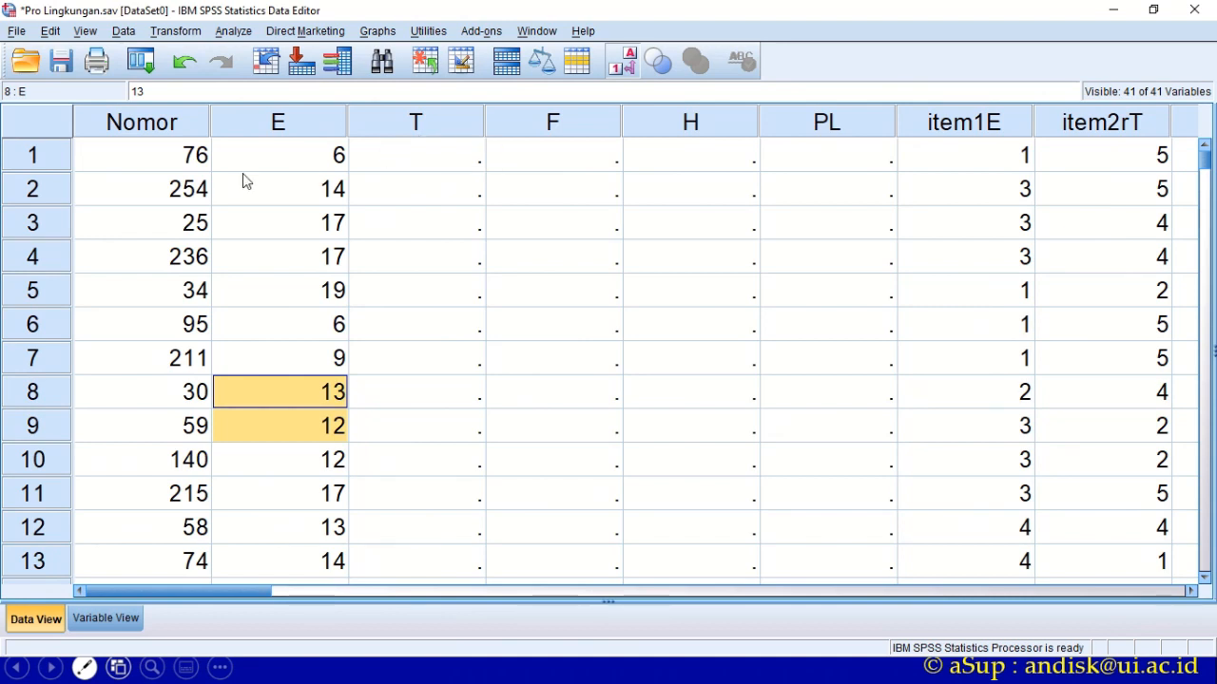
pyautogui.click(314, 165)
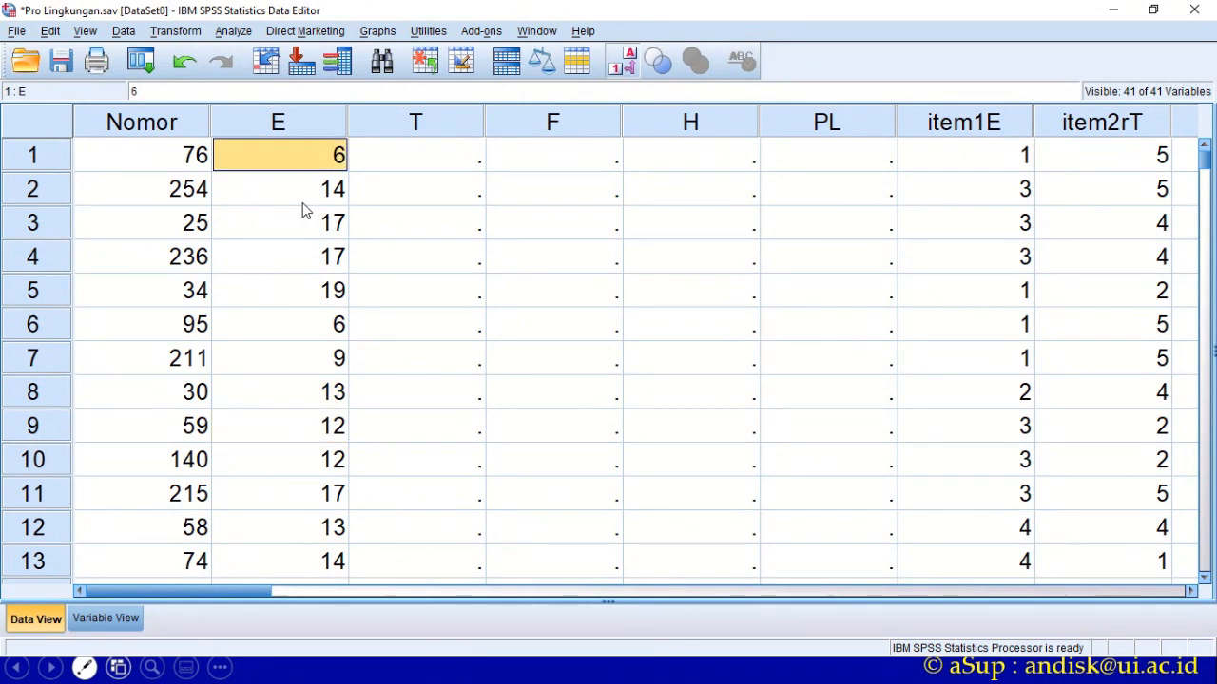
pyautogui.click(235, 177)
pyautogui.click(265, 248)
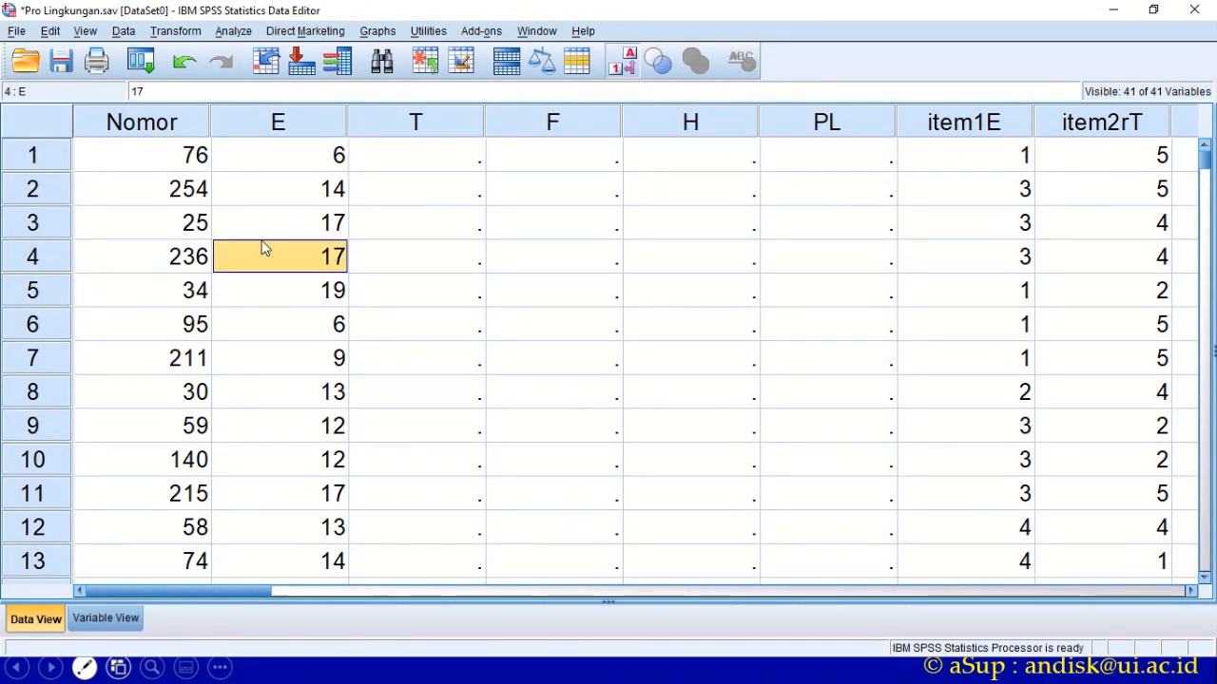
# - Sort the cases in ascending order by Nomor
pyautogui.click(165, 133)
pyautogui.rightClick(162, 129)
pyautogui.click(201, 250)
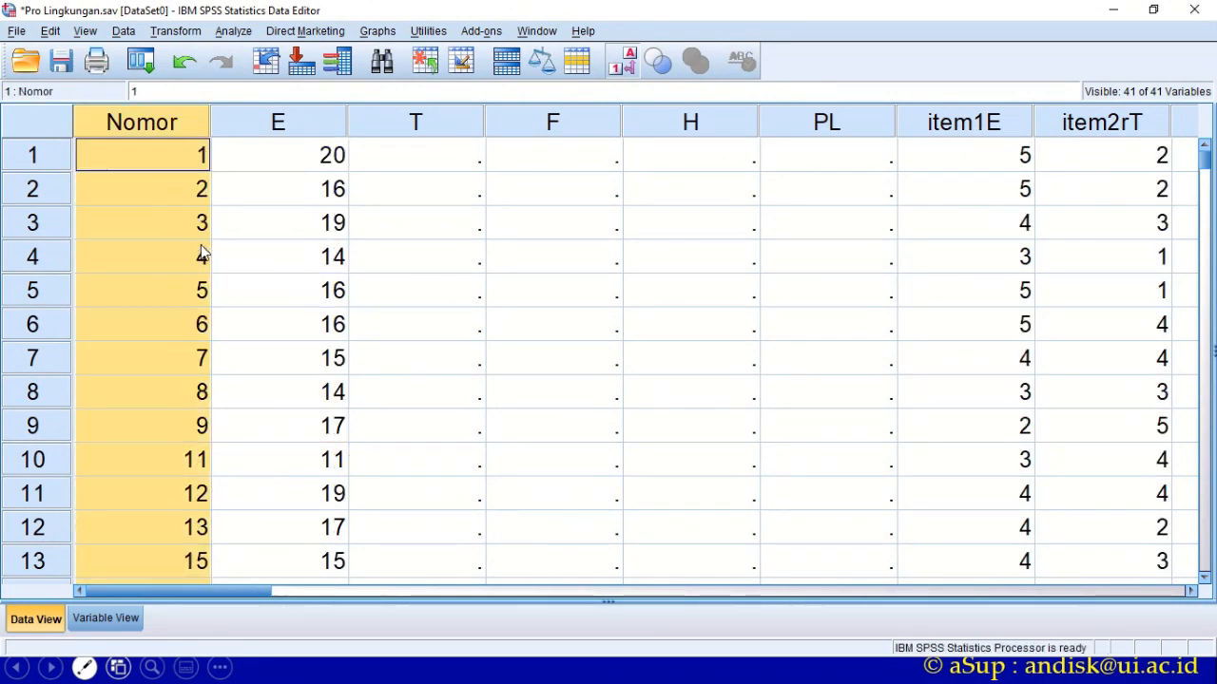
# - Compare the E scores of the first three cases with Environmental citizenship in B4:B6 on the Excel workbook's Data sheet
pyautogui.moveTo(288, 166); pyautogui.dragTo(285, 225)
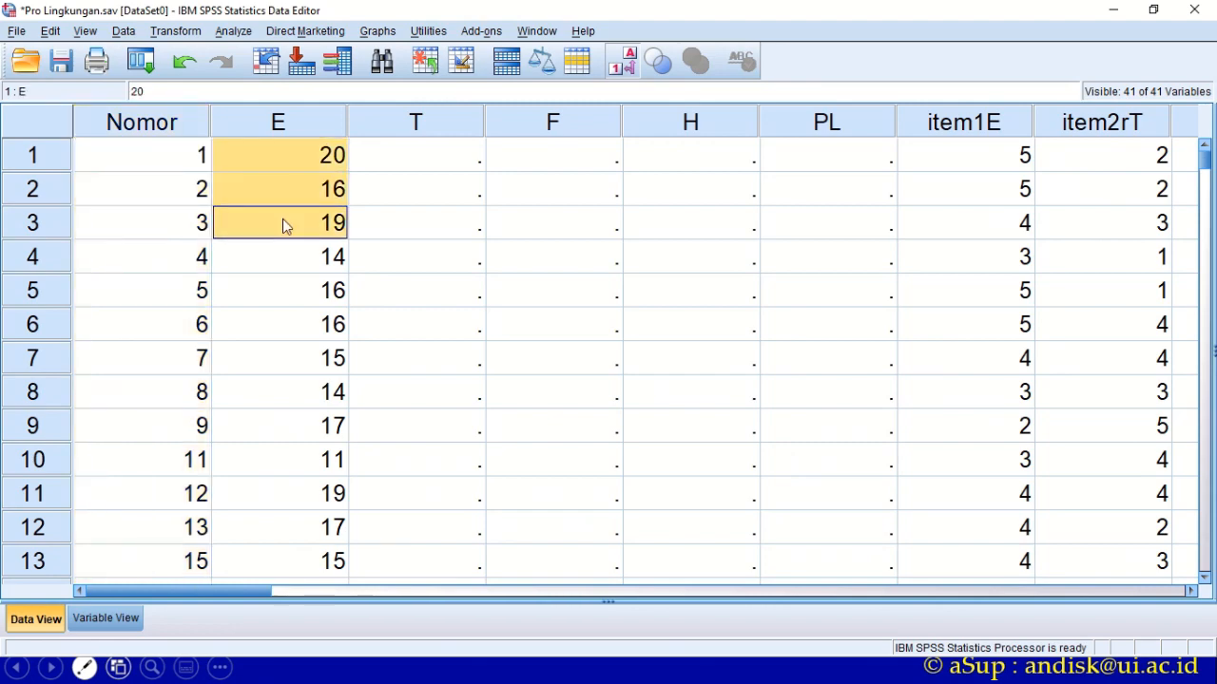
pyautogui.hotkey('alt', 'Tab')
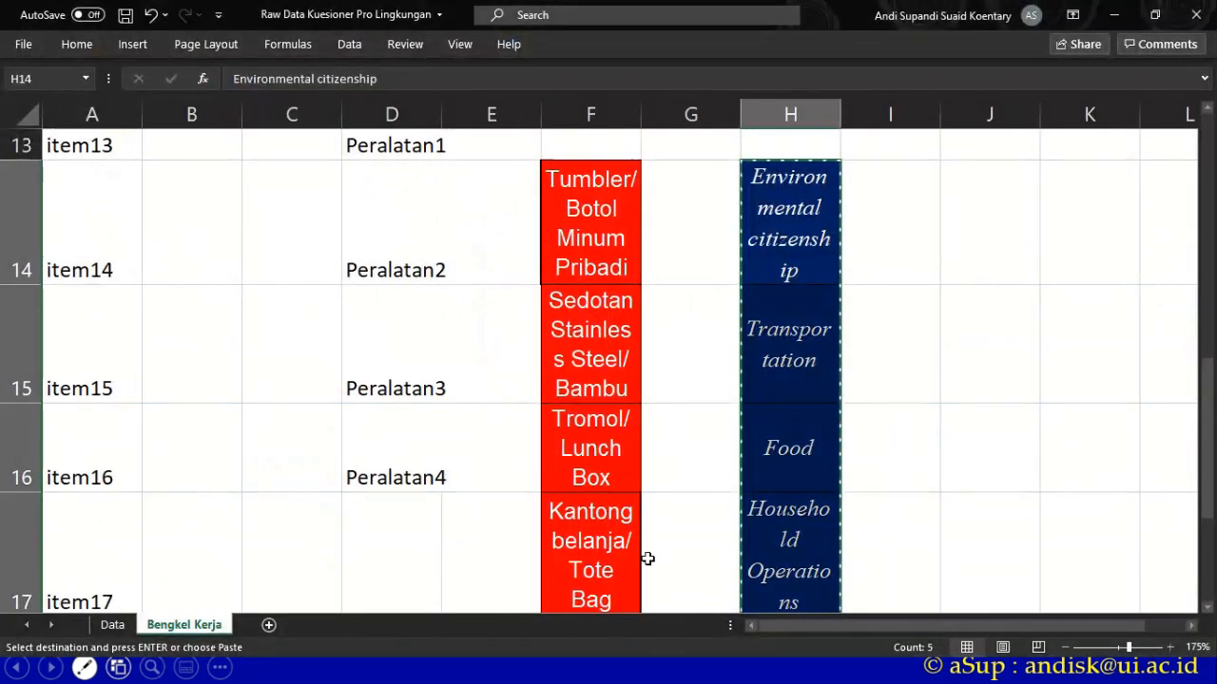
pyautogui.click(109, 626)
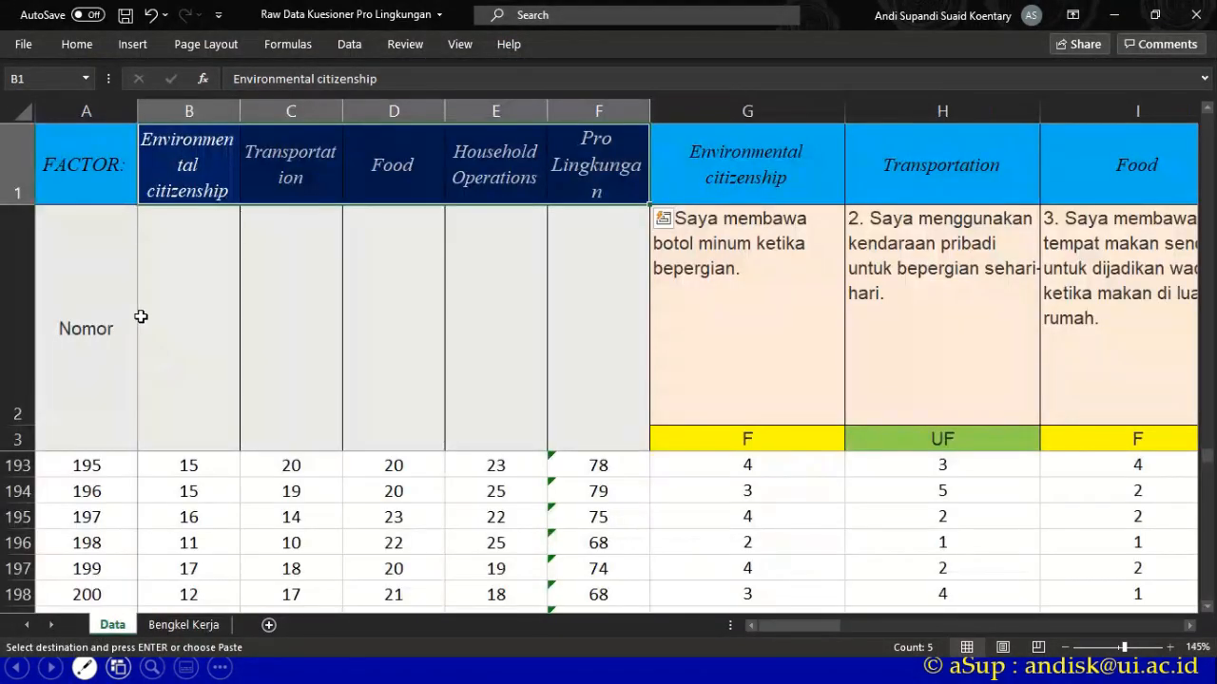
pyautogui.click(120, 410)
pyautogui.press('Down')
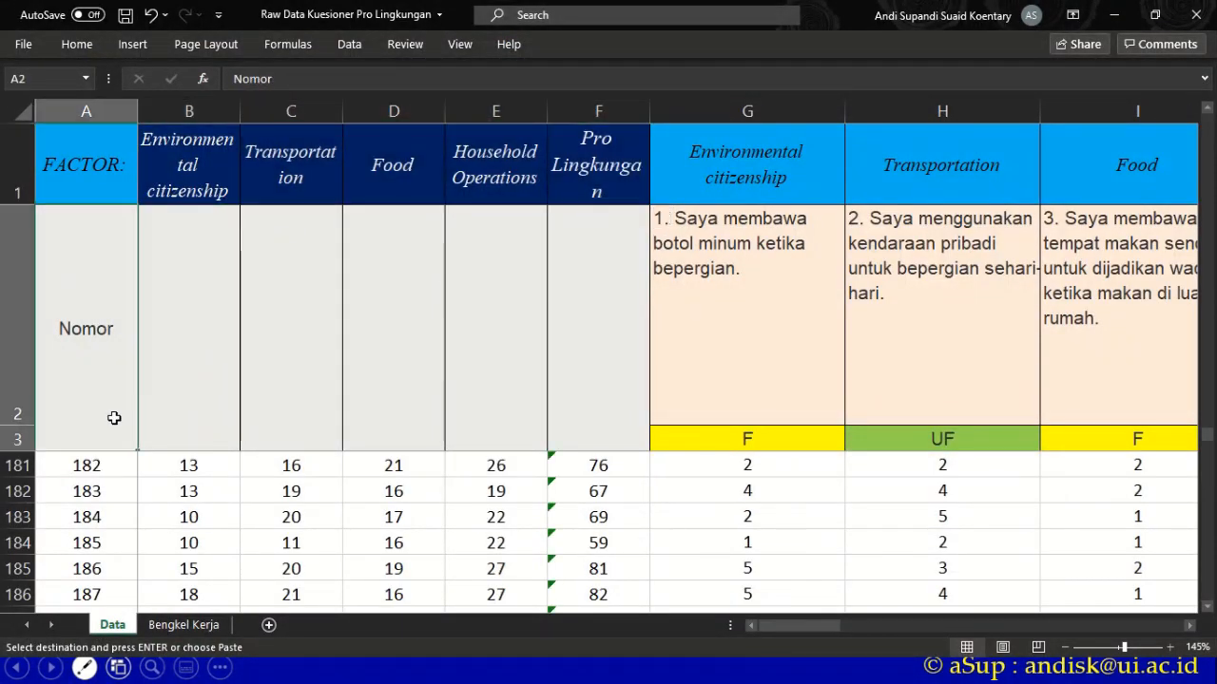
pyautogui.press('Down')
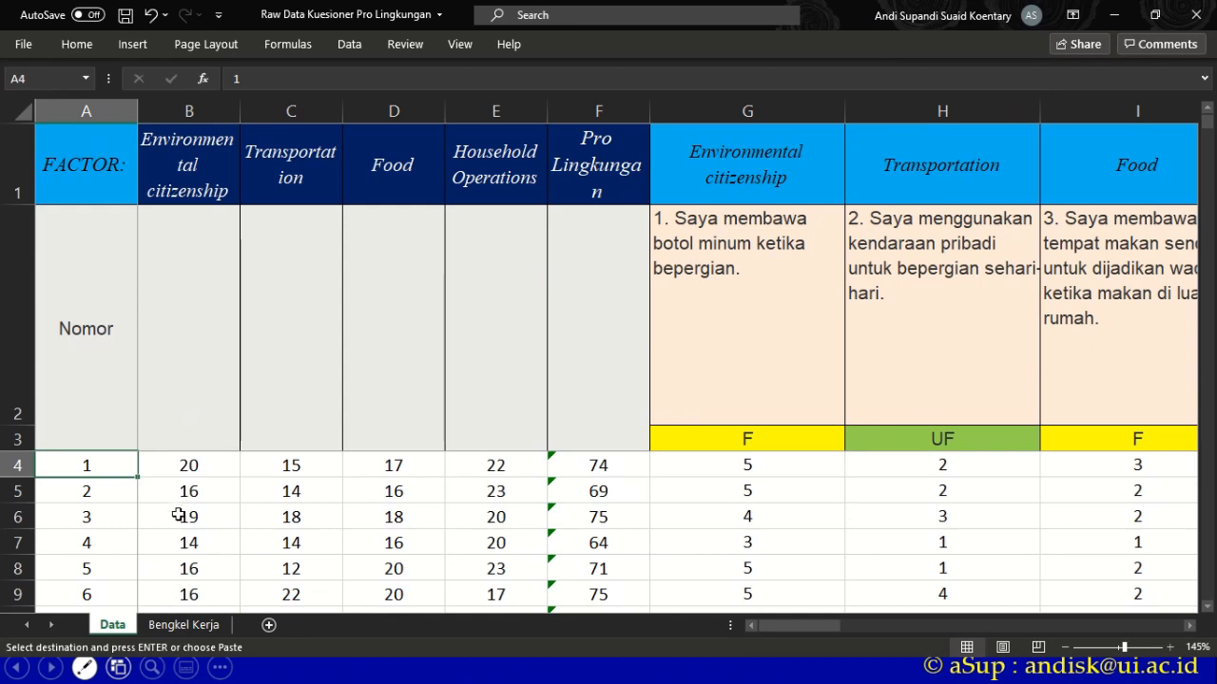
pyautogui.press('Right')
pyautogui.moveTo(195, 467); pyautogui.dragTo(196, 511)
pyautogui.hotkey('ctrl', 'v')
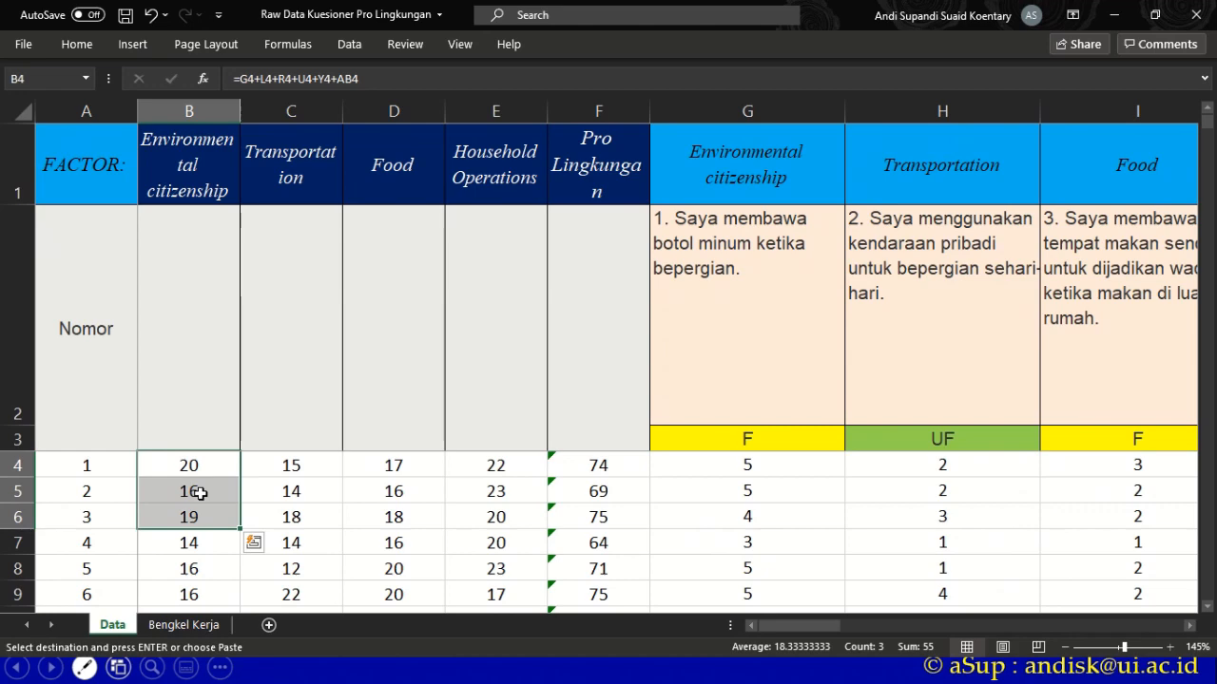
# - Return to SPSS, reset Compute Variable, set T as the target and begin its expression with item2rT + item4T + item8T
pyautogui.hotkey('alt', 'Tab')
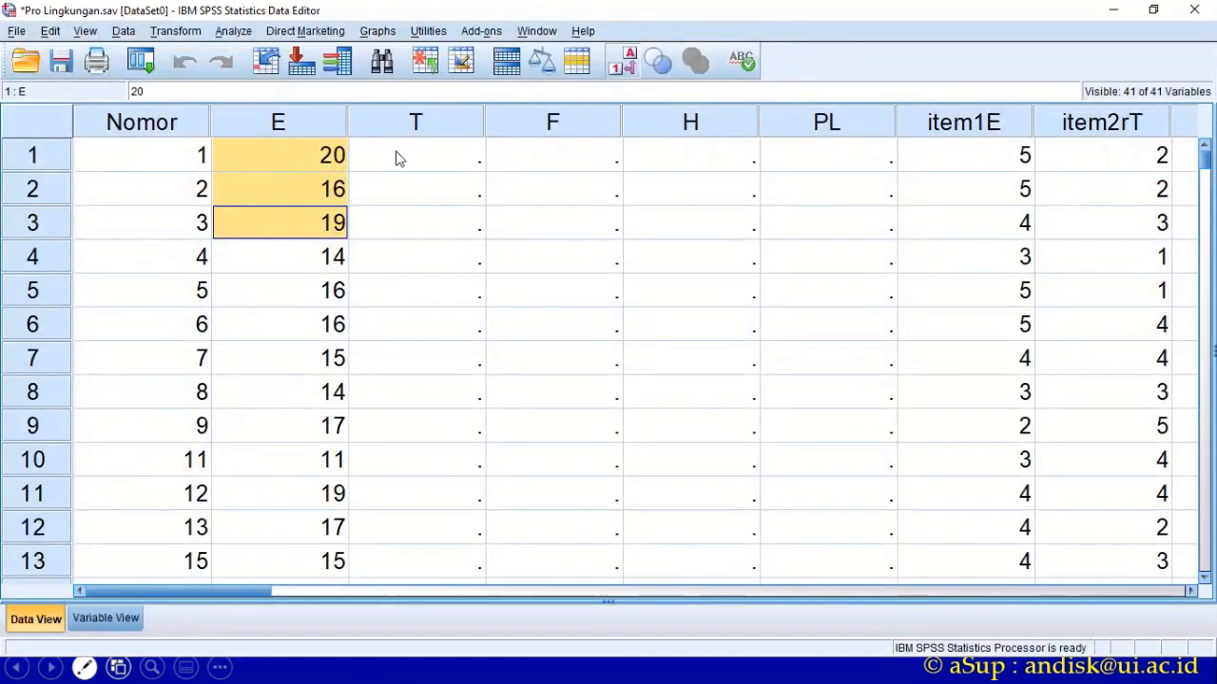
pyautogui.click(175, 30)
pyautogui.click(218, 52)
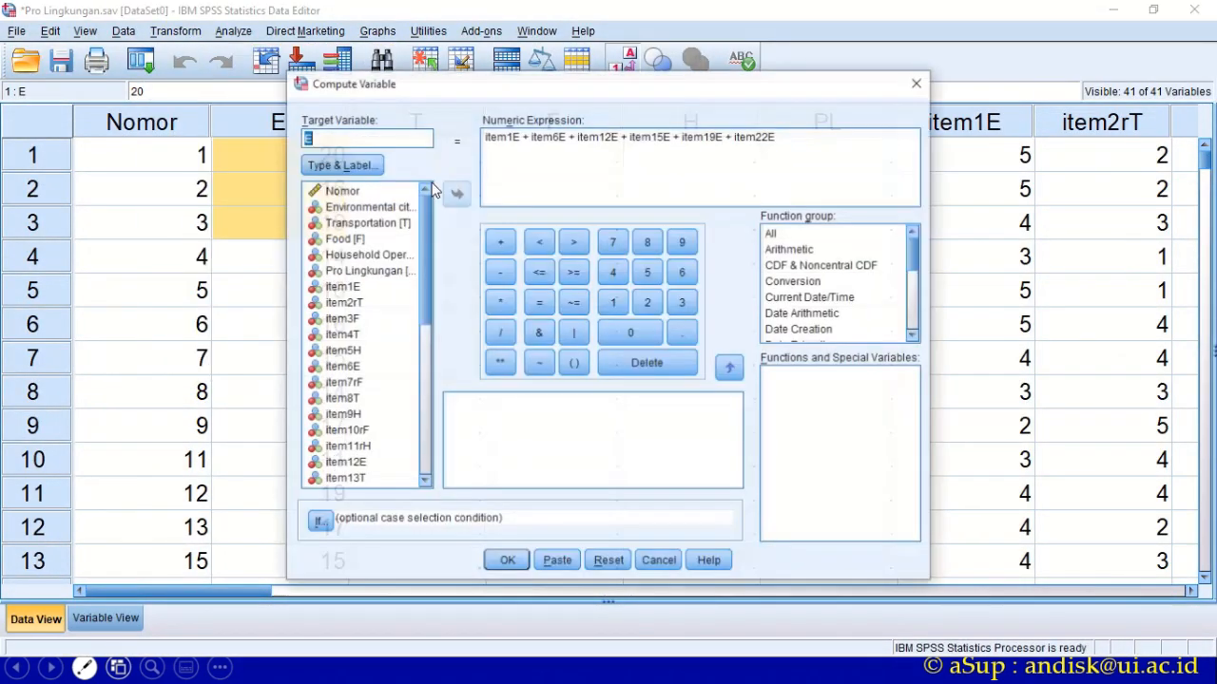
pyautogui.click(607, 562)
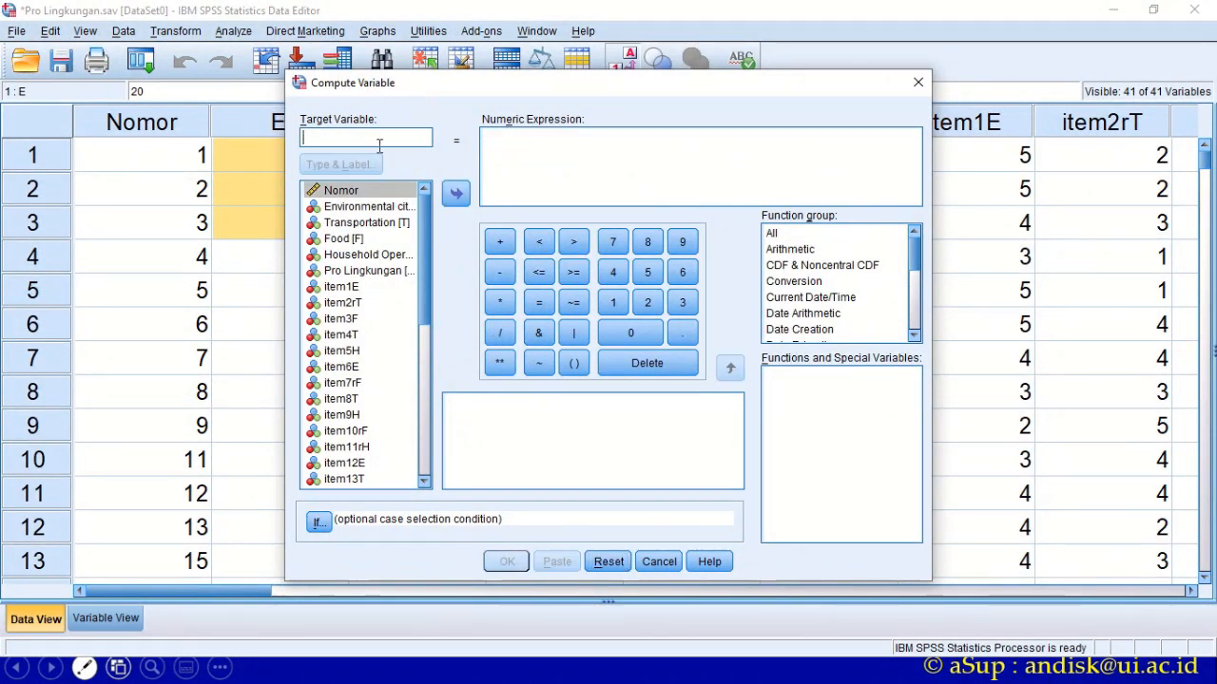
pyautogui.write('T')
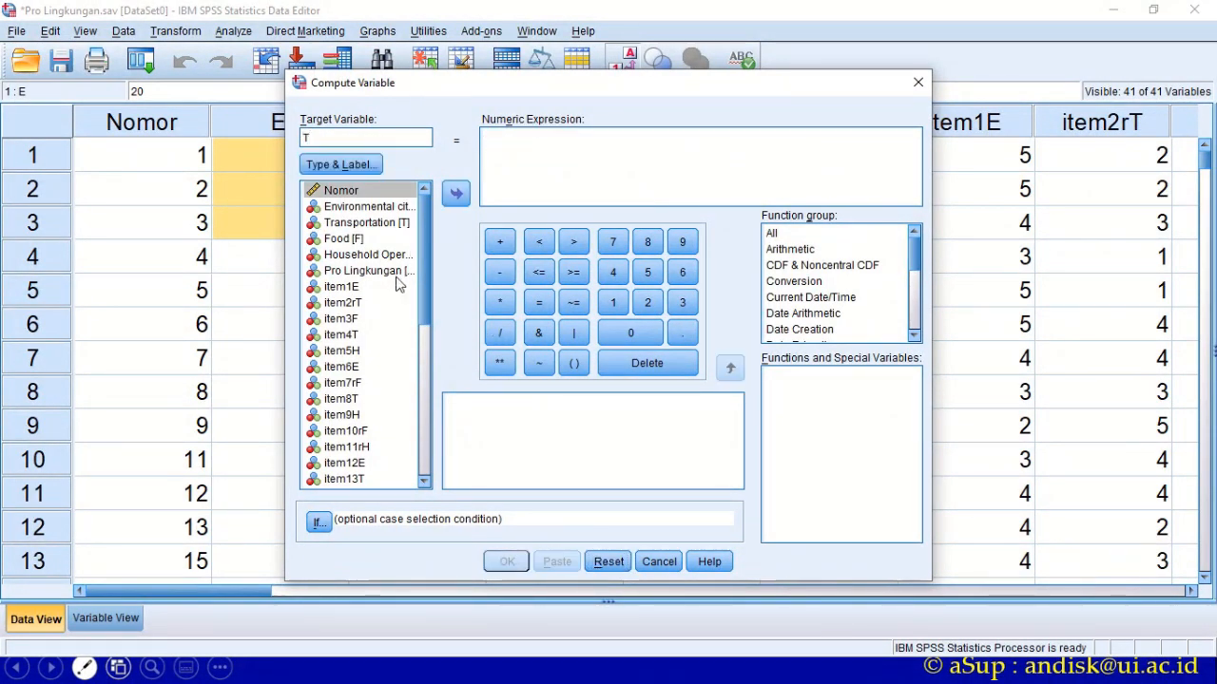
pyautogui.doubleClick(344, 303)
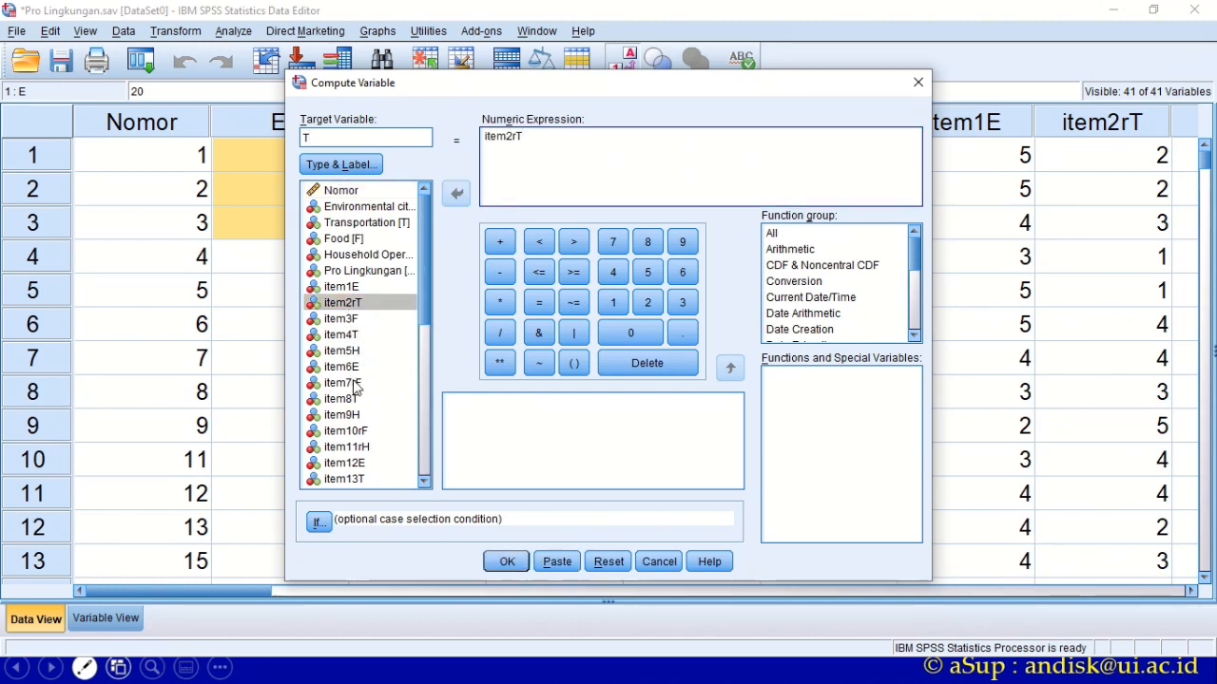
pyautogui.click(500, 241)
pyautogui.doubleClick(340, 335)
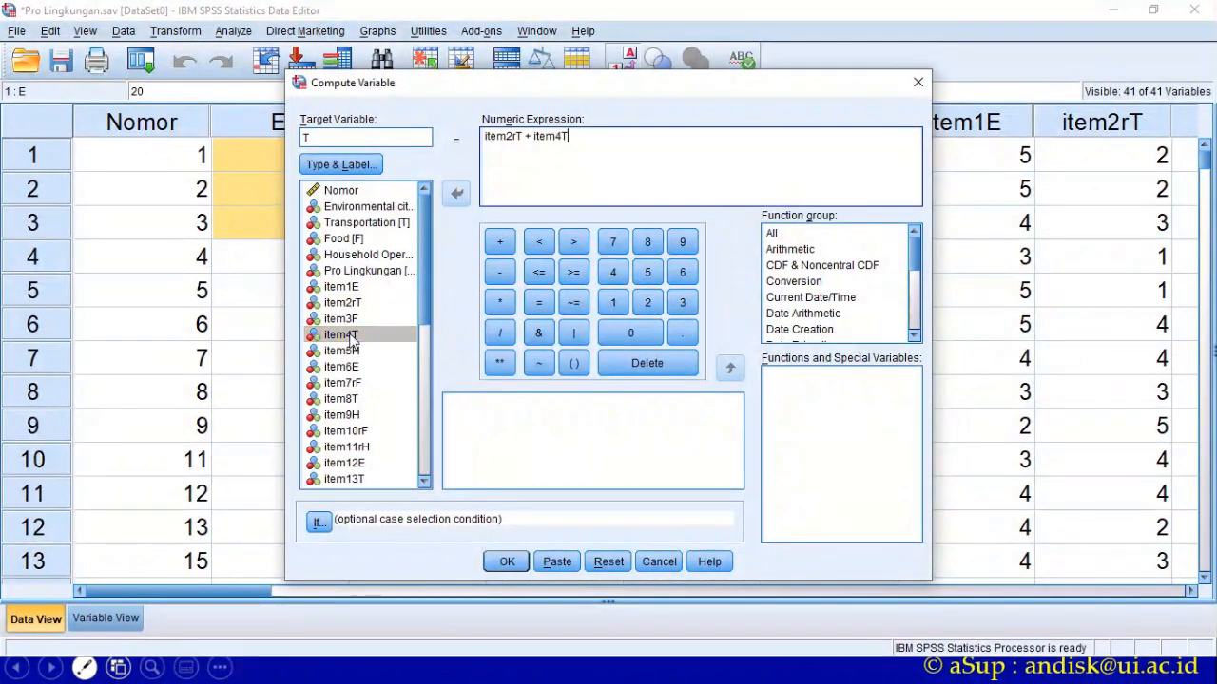
pyautogui.click(500, 243)
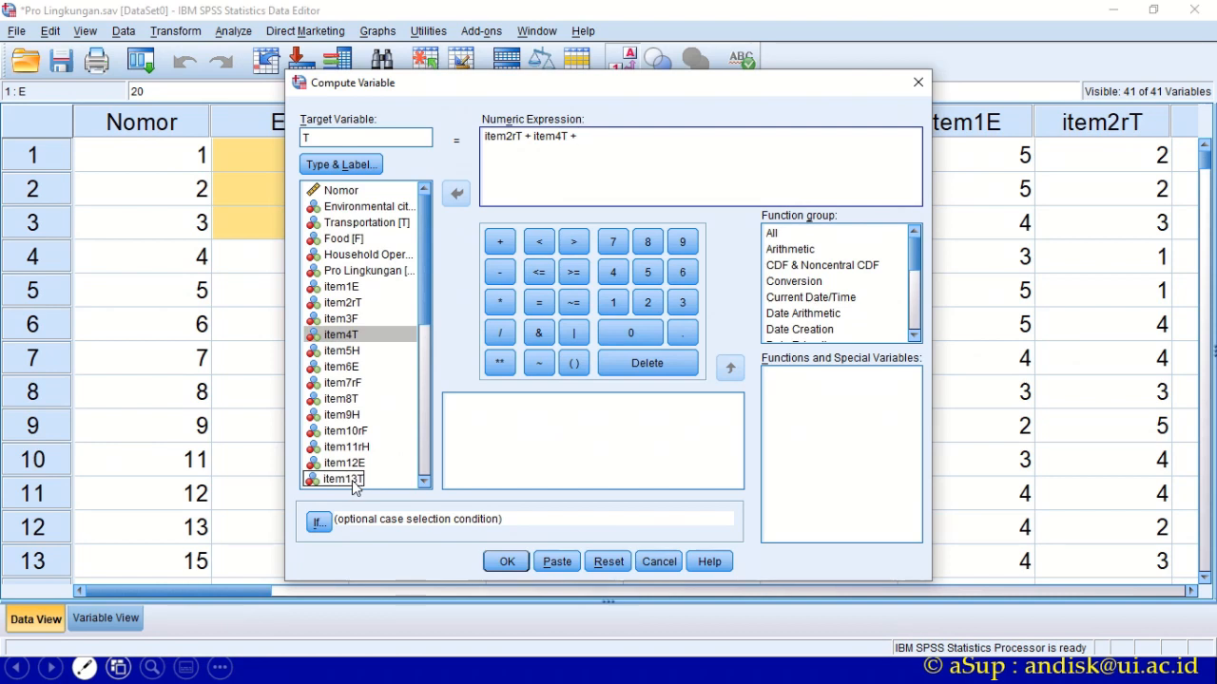
pyautogui.click(327, 405)
pyautogui.doubleClick(327, 405)
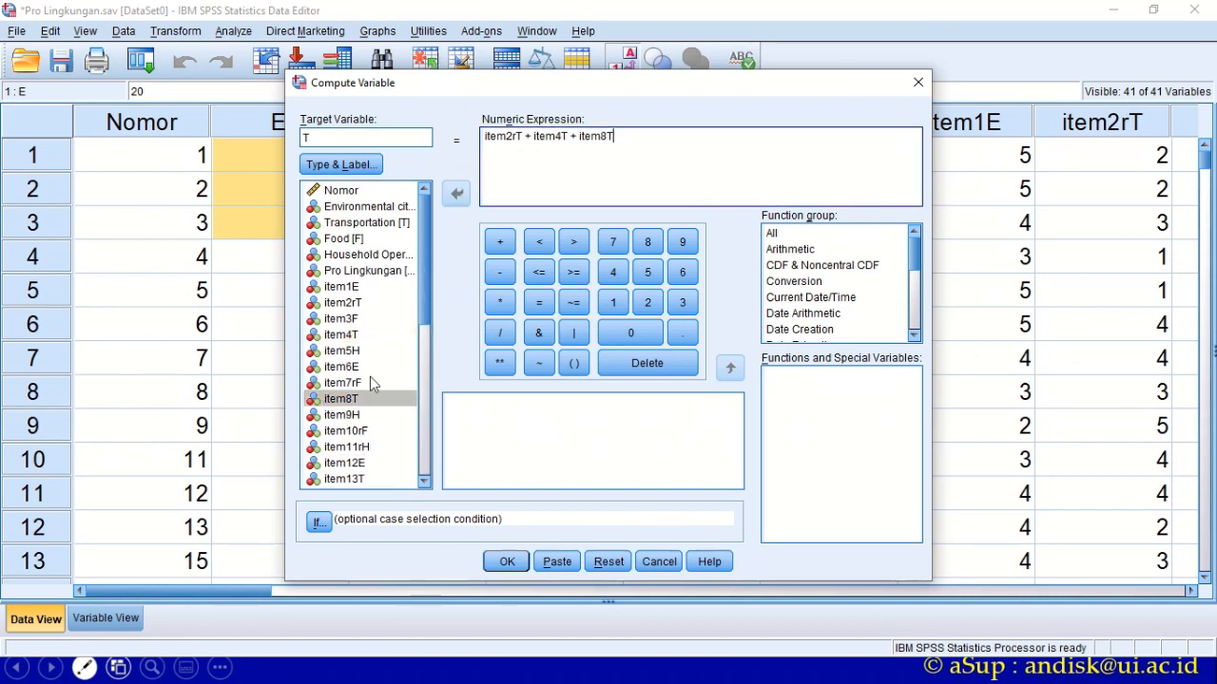
# - Add item13T, item17T and item20T to the sum and run the computation, overwriting the existing variable T
pyautogui.click(500, 241)
pyautogui.moveTo(424, 304); pyautogui.dragTo(423, 388)
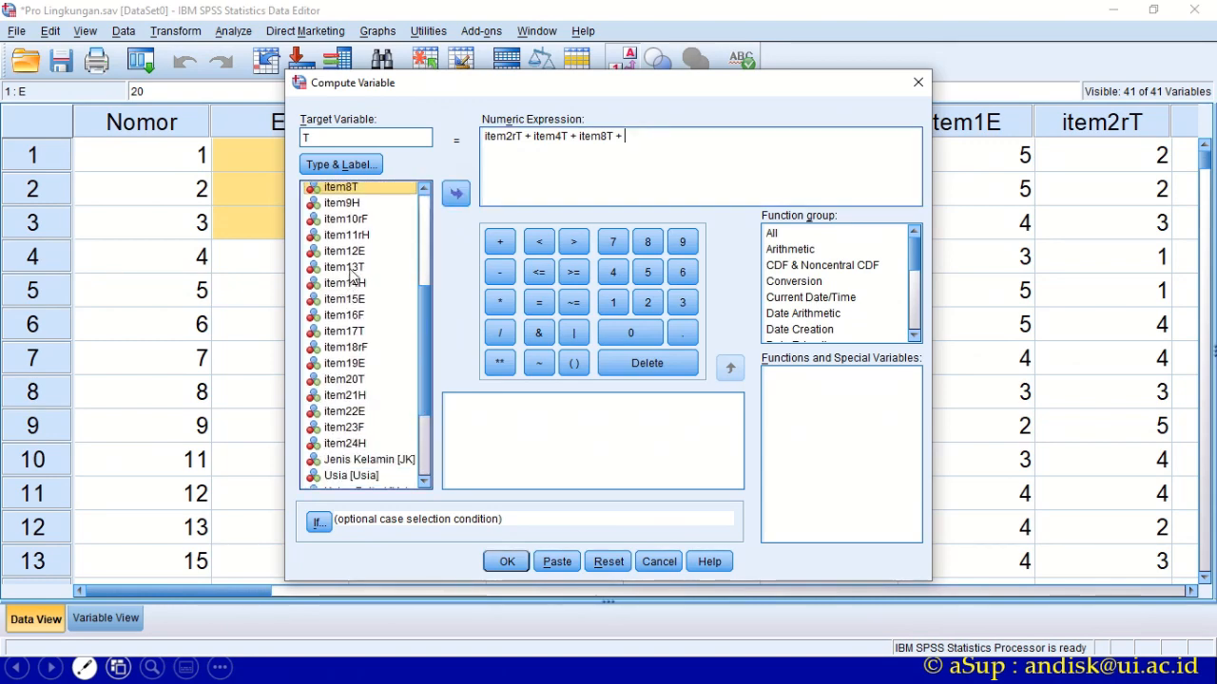
pyautogui.doubleClick(348, 268)
pyautogui.click(499, 241)
pyautogui.doubleClick(345, 331)
pyautogui.click(498, 241)
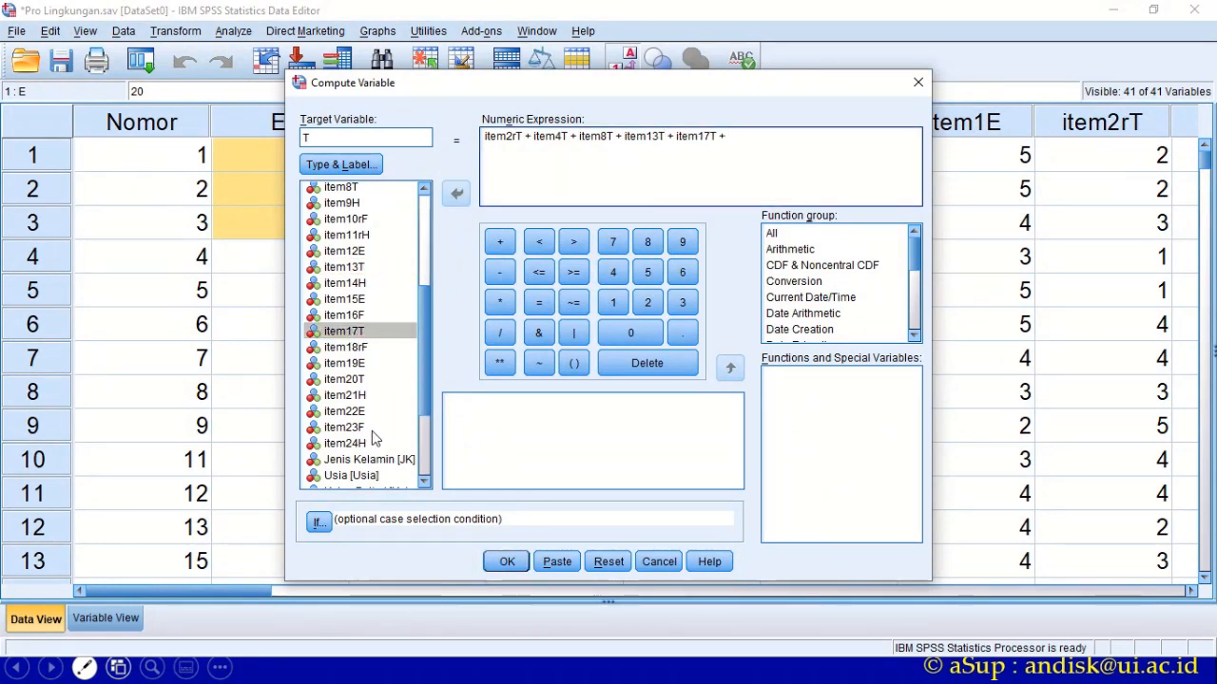
pyautogui.doubleClick(359, 380)
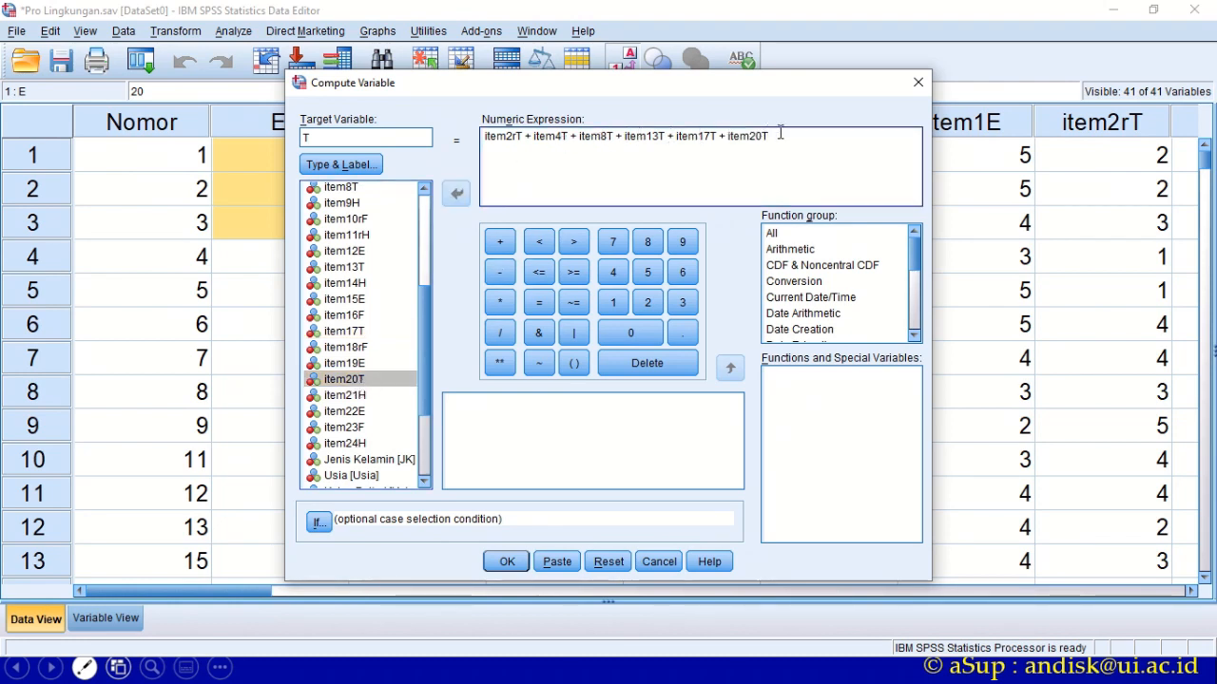
pyautogui.click(507, 562)
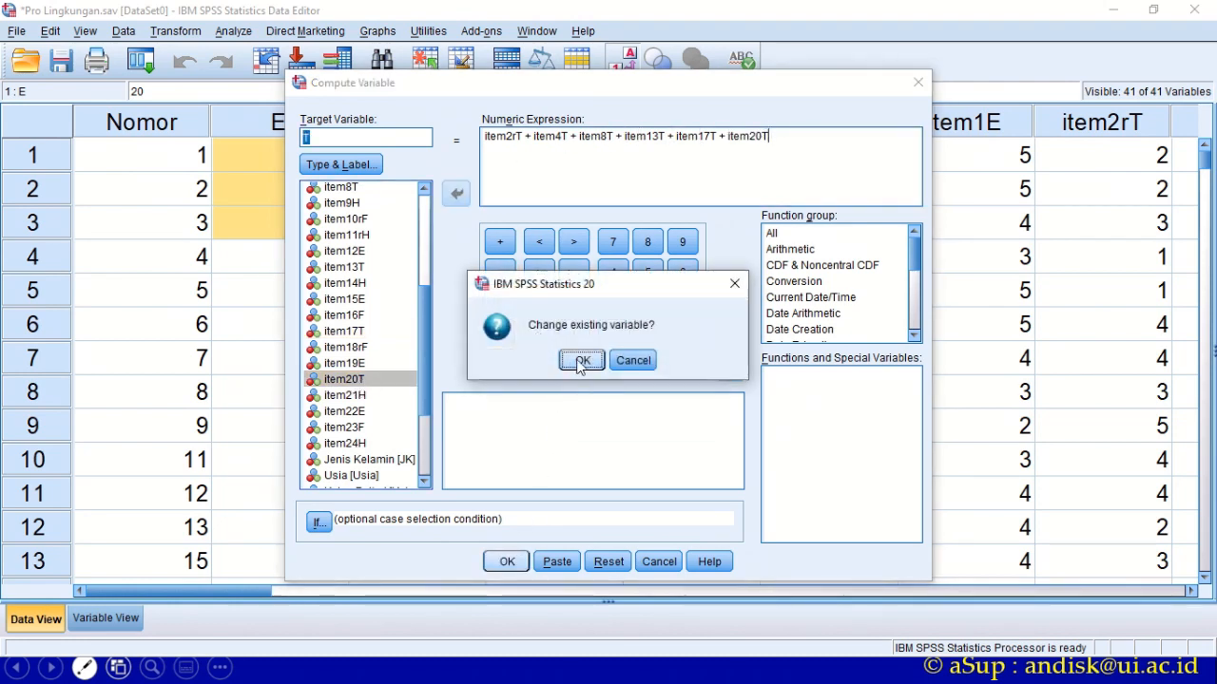
pyautogui.click(580, 361)
# - Compare the T scores of the first three cases with Transportation in C4:C6 on the Excel workbook's Data sheet
pyautogui.moveTo(454, 167); pyautogui.dragTo(434, 225)
pyautogui.hotkey('alt', 'Tab')
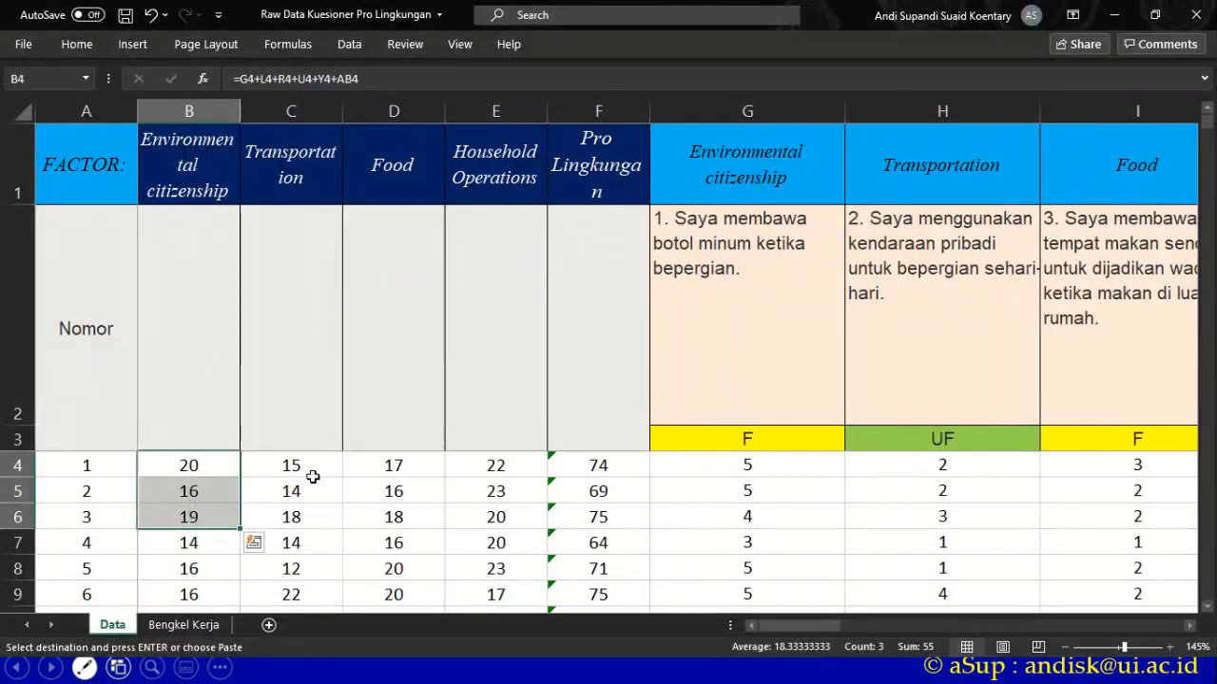
pyautogui.moveTo(308, 468); pyautogui.dragTo(304, 494)
pyautogui.click(298, 542)
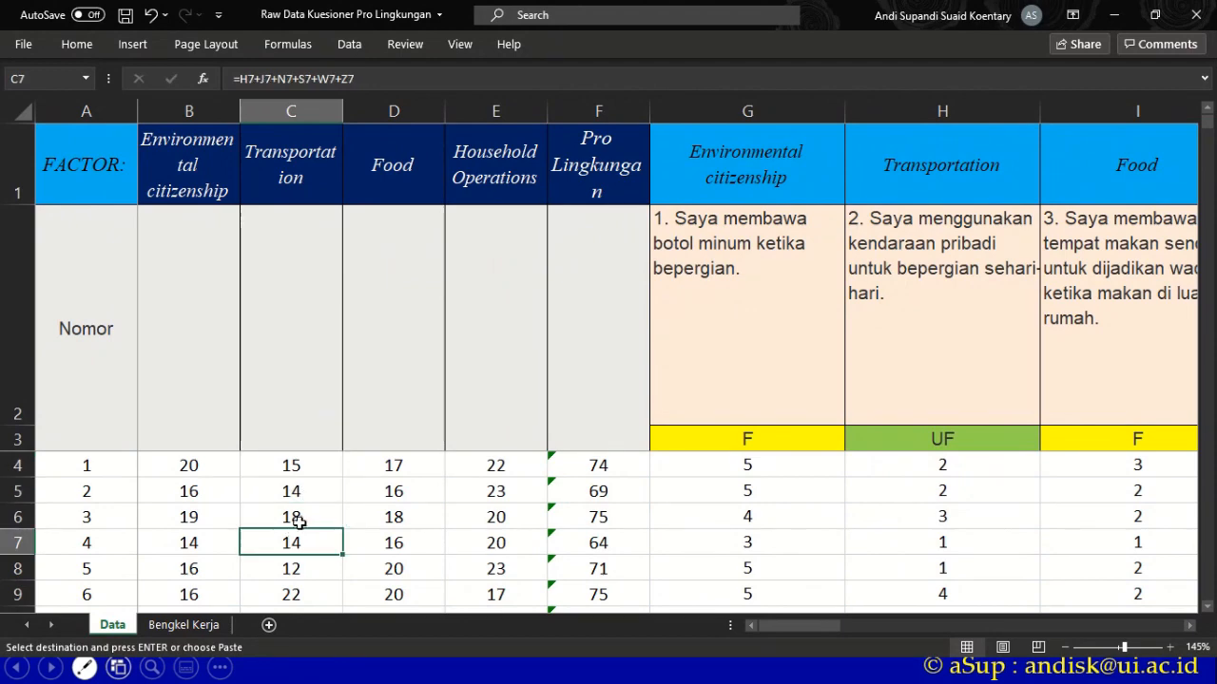
# - Return to SPSS, reset Compute Variable, set F as the target and begin its expression with item3F +
pyautogui.hotkey('alt', 'Tab')
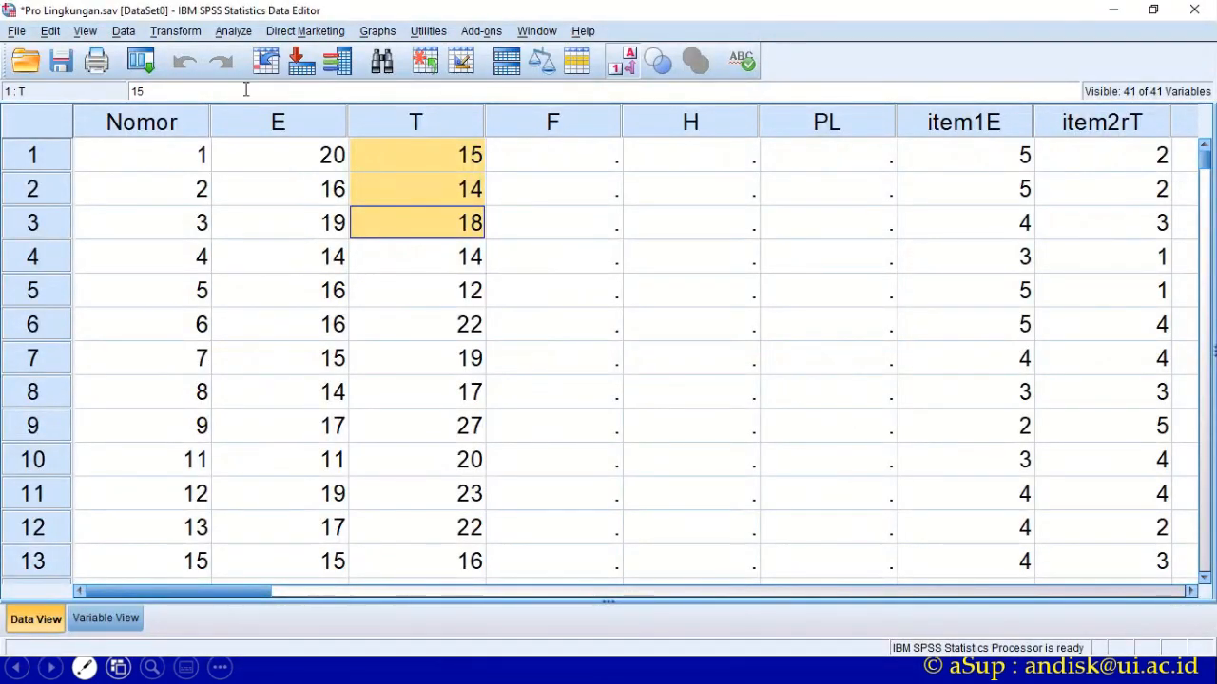
pyautogui.click(175, 30)
pyautogui.click(209, 51)
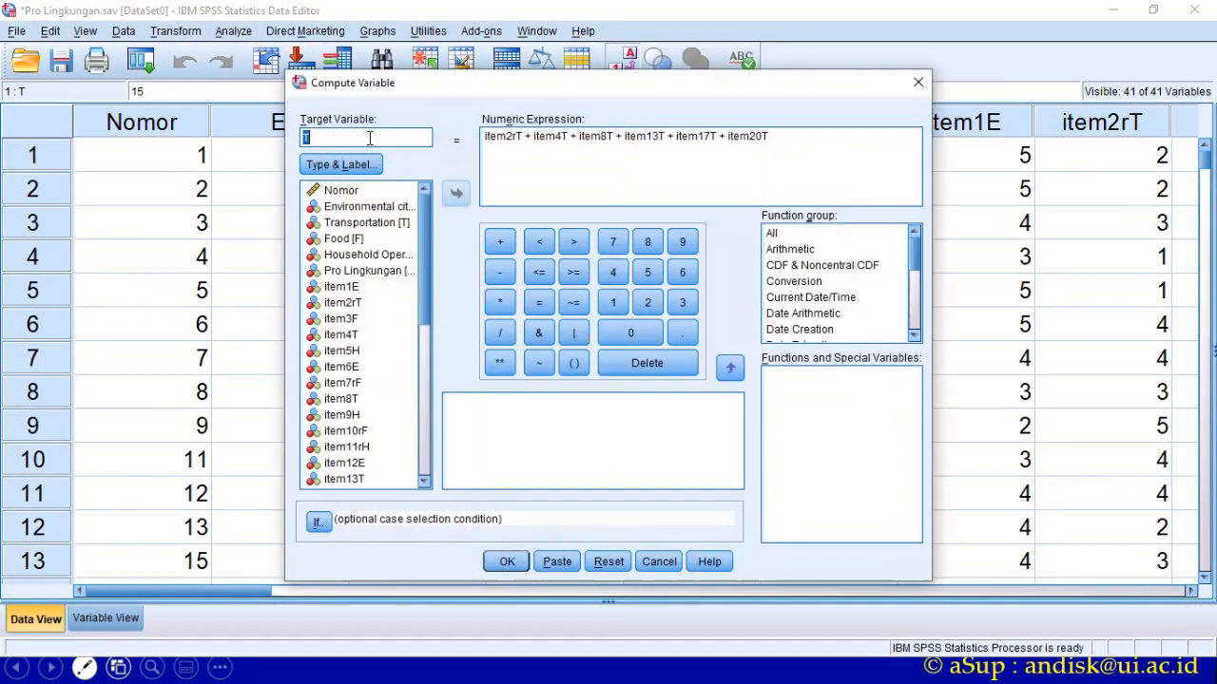
pyautogui.click(599, 563)
pyautogui.moveTo(422, 89); pyautogui.dragTo(405, 171)
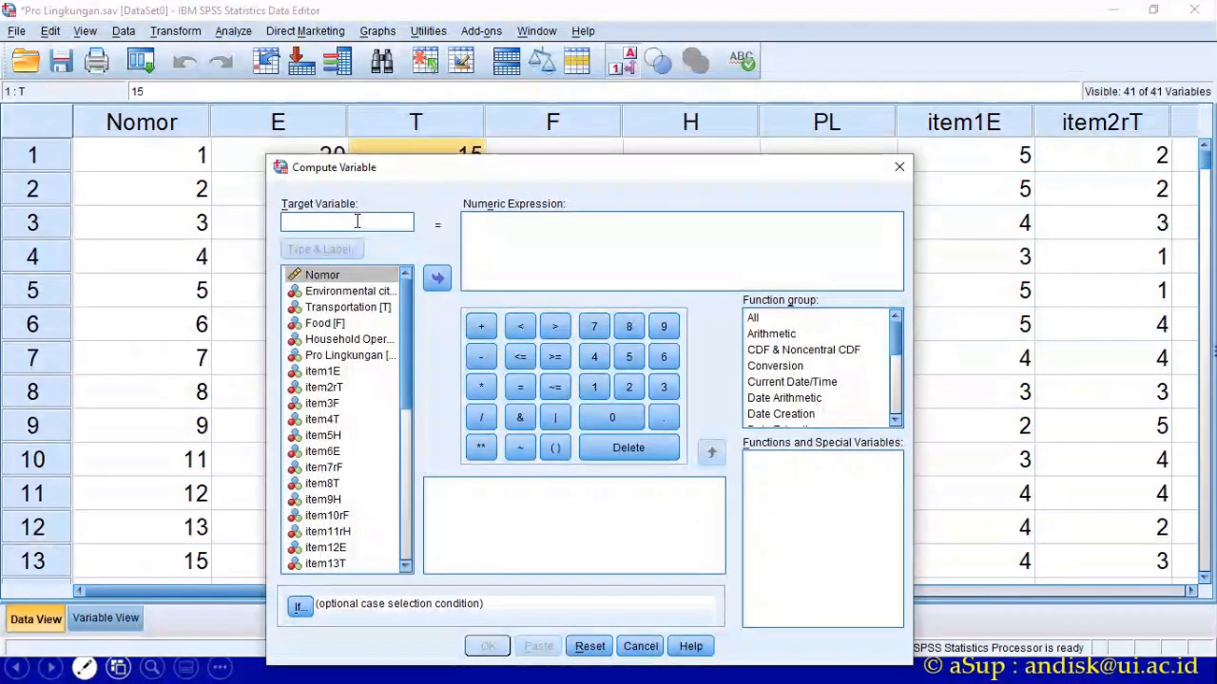
pyautogui.write('F')
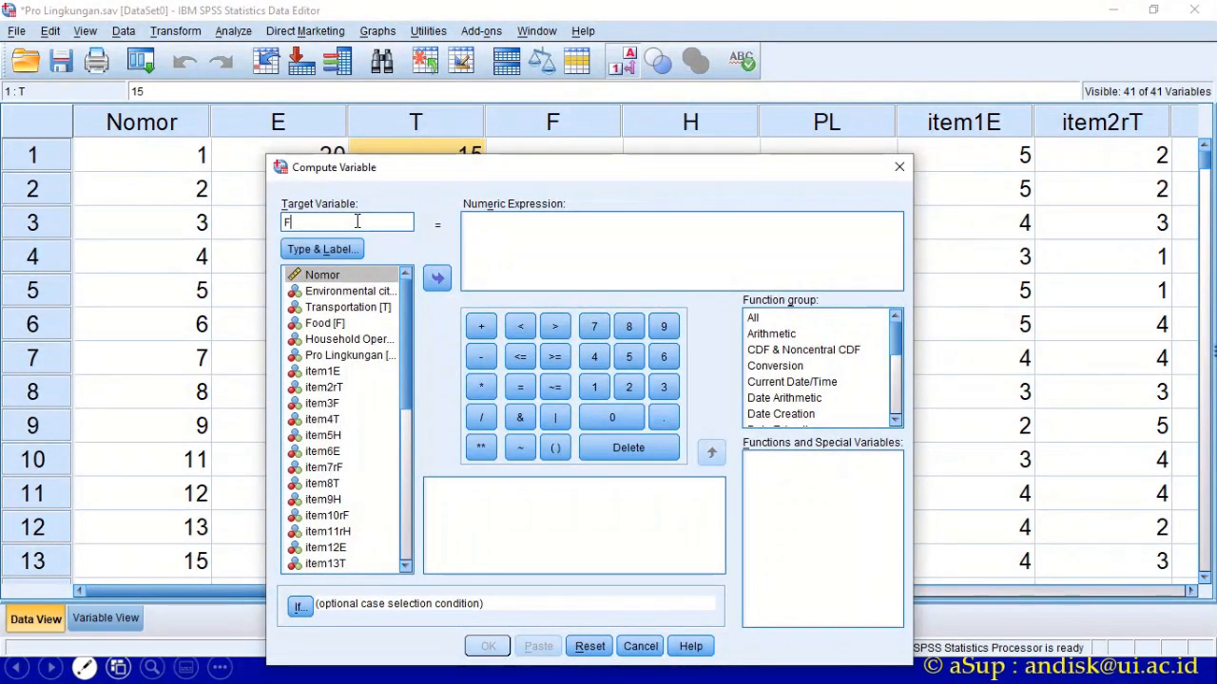
pyautogui.doubleClick(323, 403)
pyautogui.click(481, 328)
pyautogui.click(333, 469)
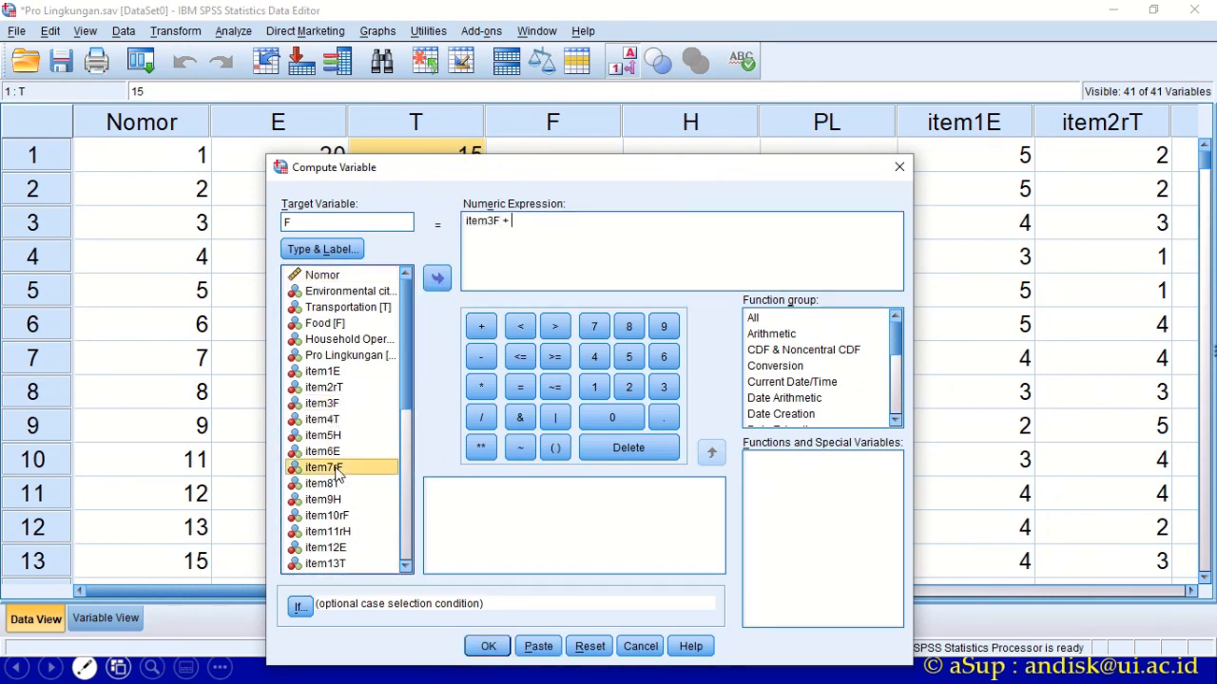
pyautogui.click(481, 327)
pyautogui.click(337, 516)
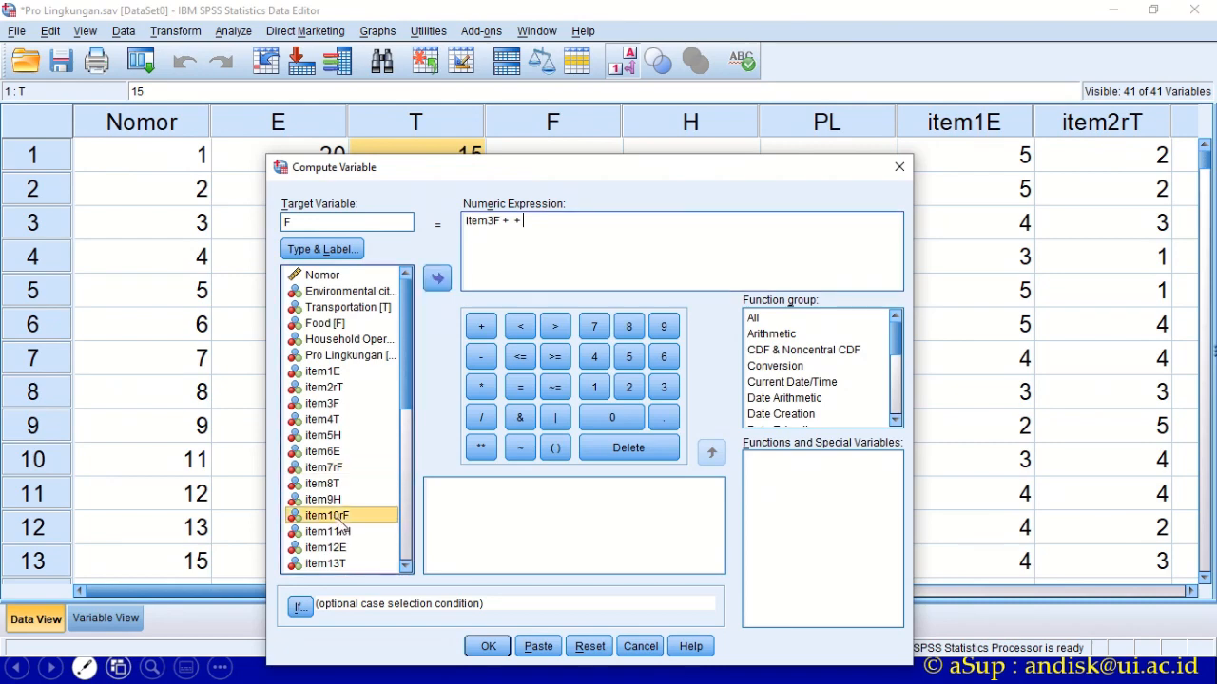
pyautogui.click(480, 329)
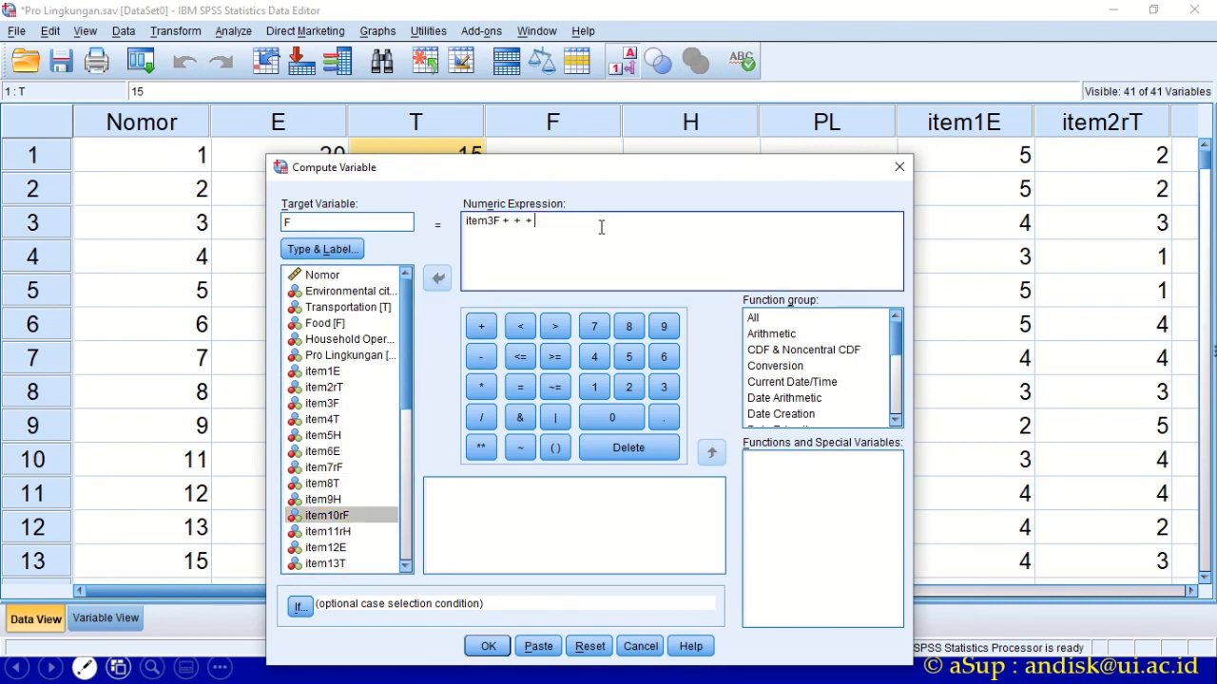
pyautogui.press('BackSpace')
pyautogui.press('BackSpace')
# - Continue the expression for F with item7rF + item10rF + item16F
pyautogui.doubleClick(324, 468)
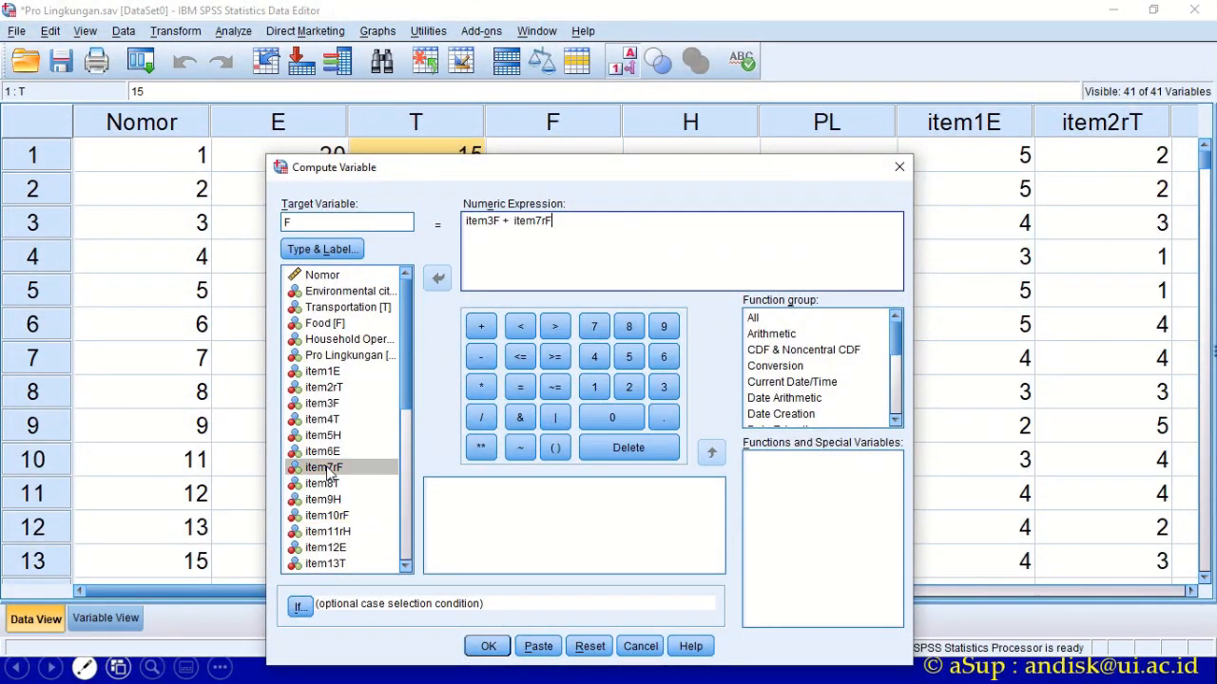
pyautogui.click(481, 326)
pyautogui.click(337, 519)
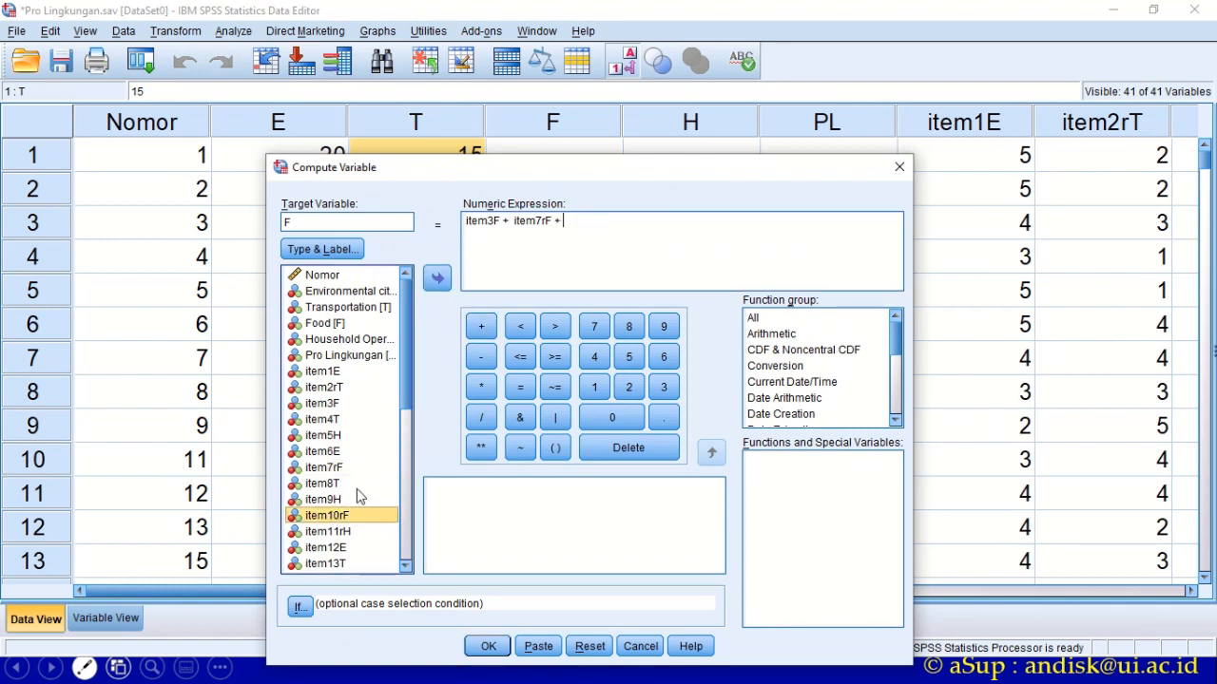
pyautogui.click(437, 277)
pyautogui.click(481, 326)
pyautogui.moveTo(408, 357); pyautogui.dragTo(405, 433)
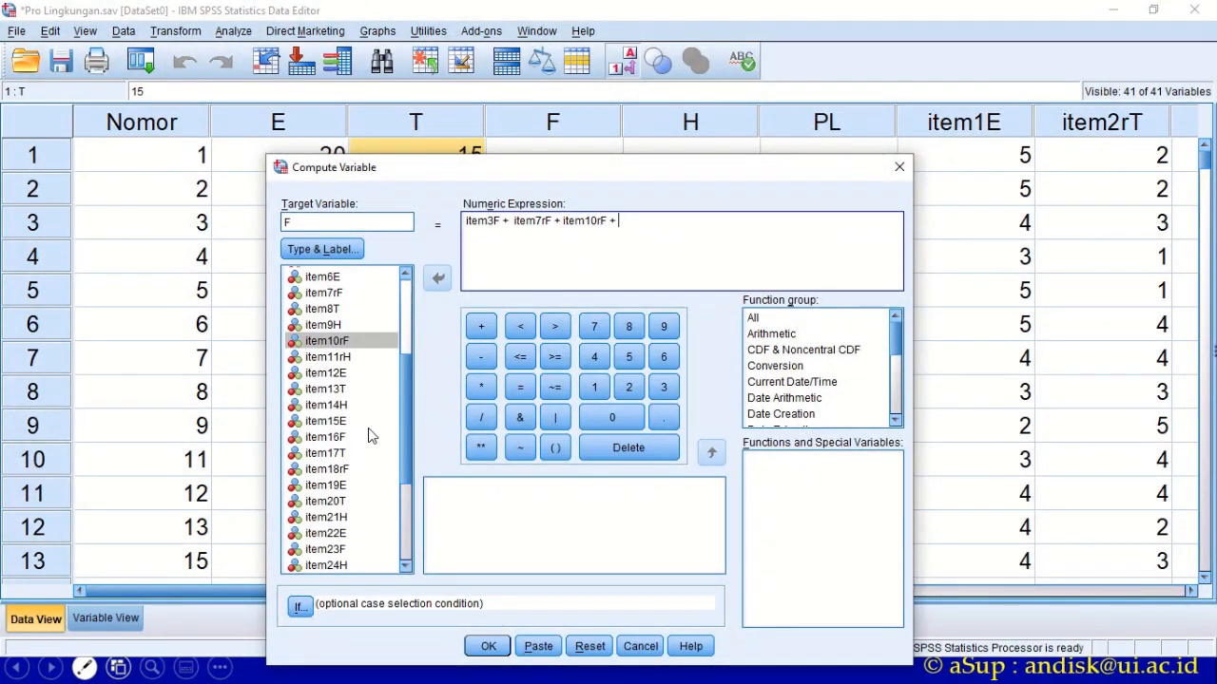
pyautogui.click(334, 438)
pyautogui.click(437, 277)
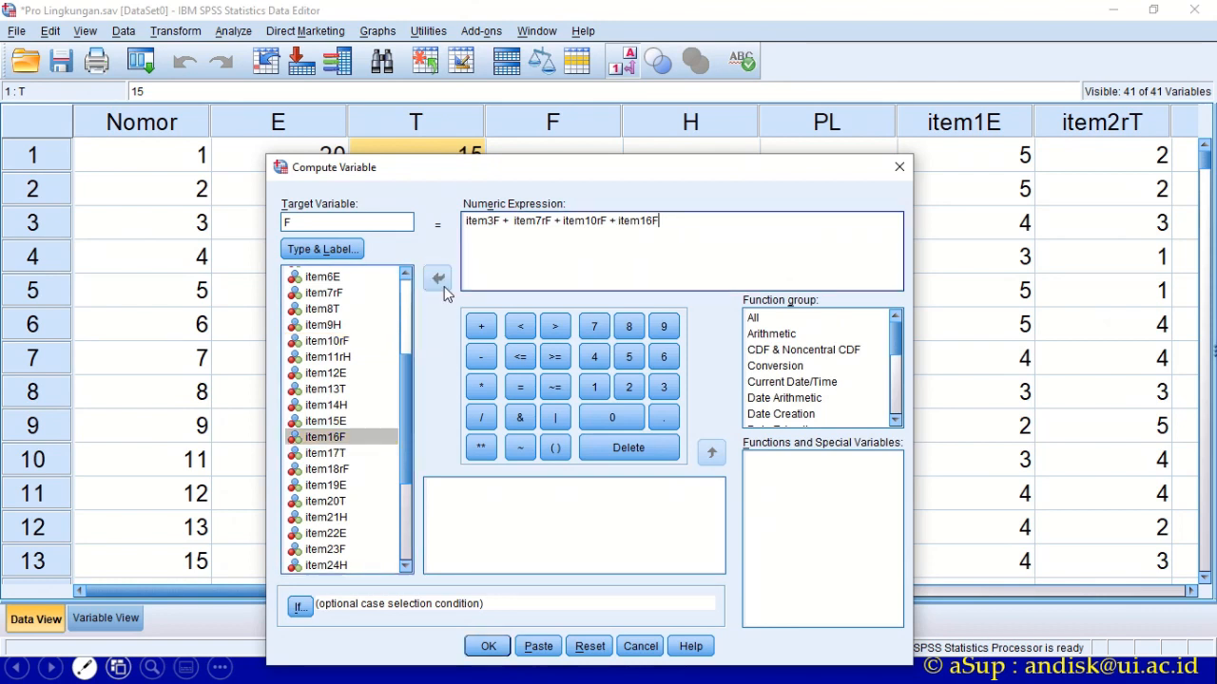
# - Add item18rF and item23F to the sum and run the computation, overwriting the existing variable F
pyautogui.click(480, 328)
pyautogui.click(333, 469)
pyautogui.click(437, 278)
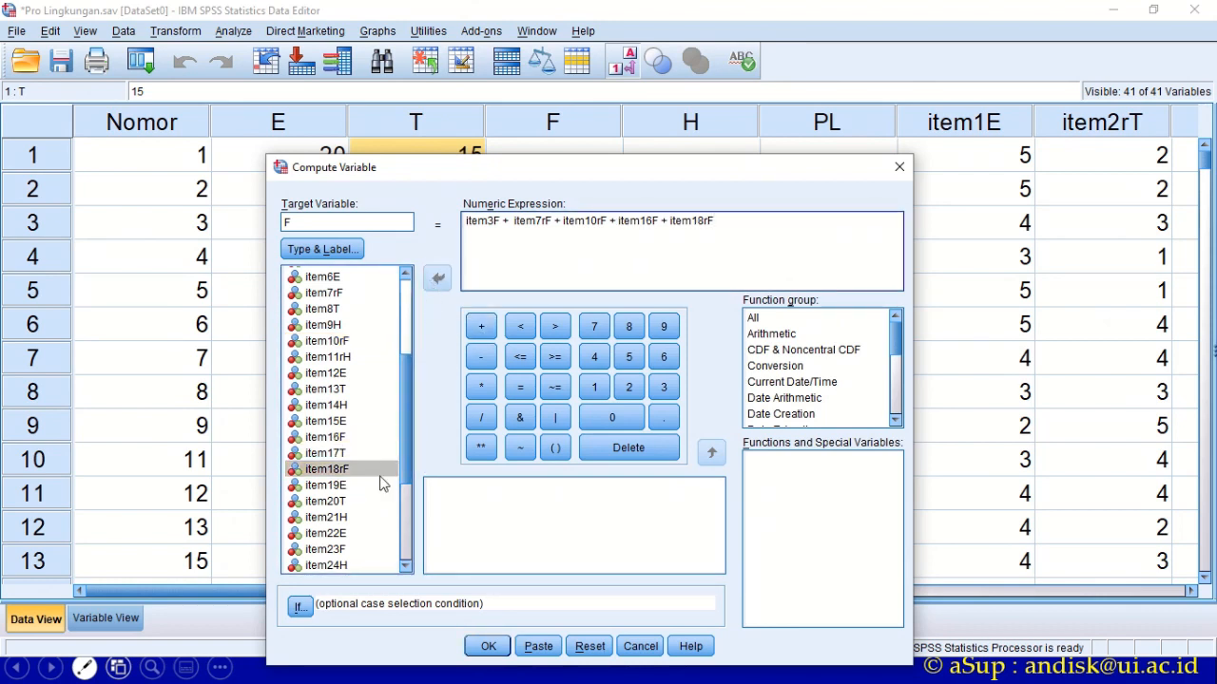
pyautogui.click(345, 552)
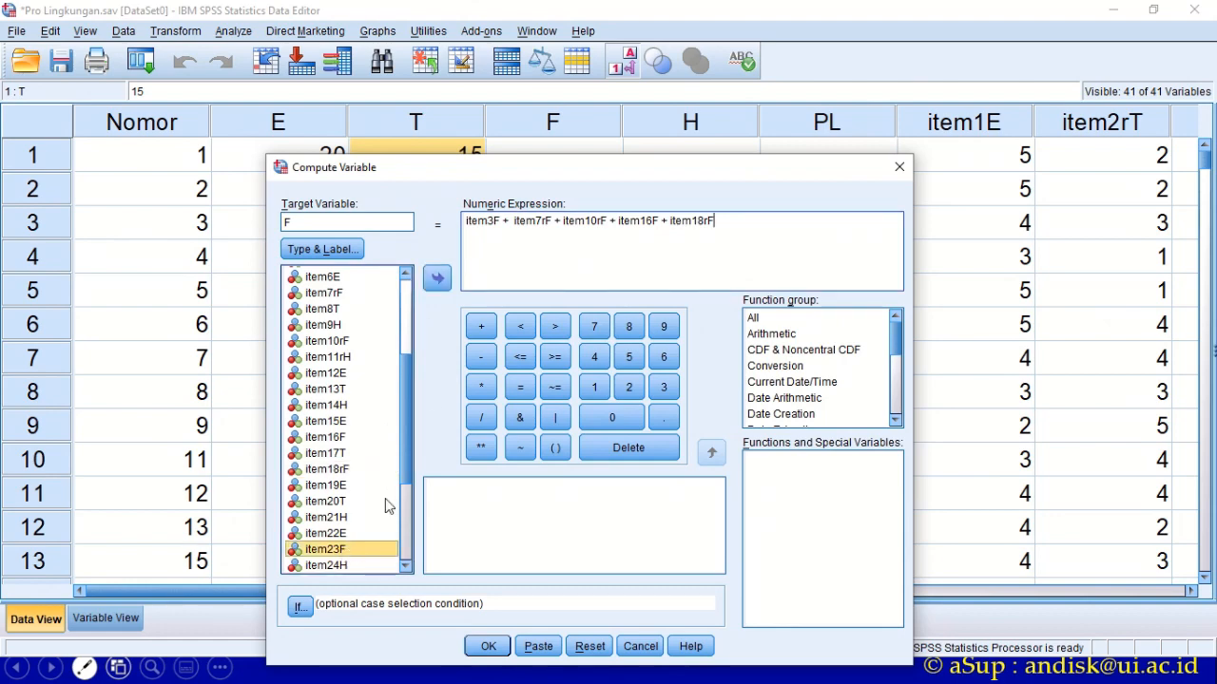
pyautogui.click(438, 279)
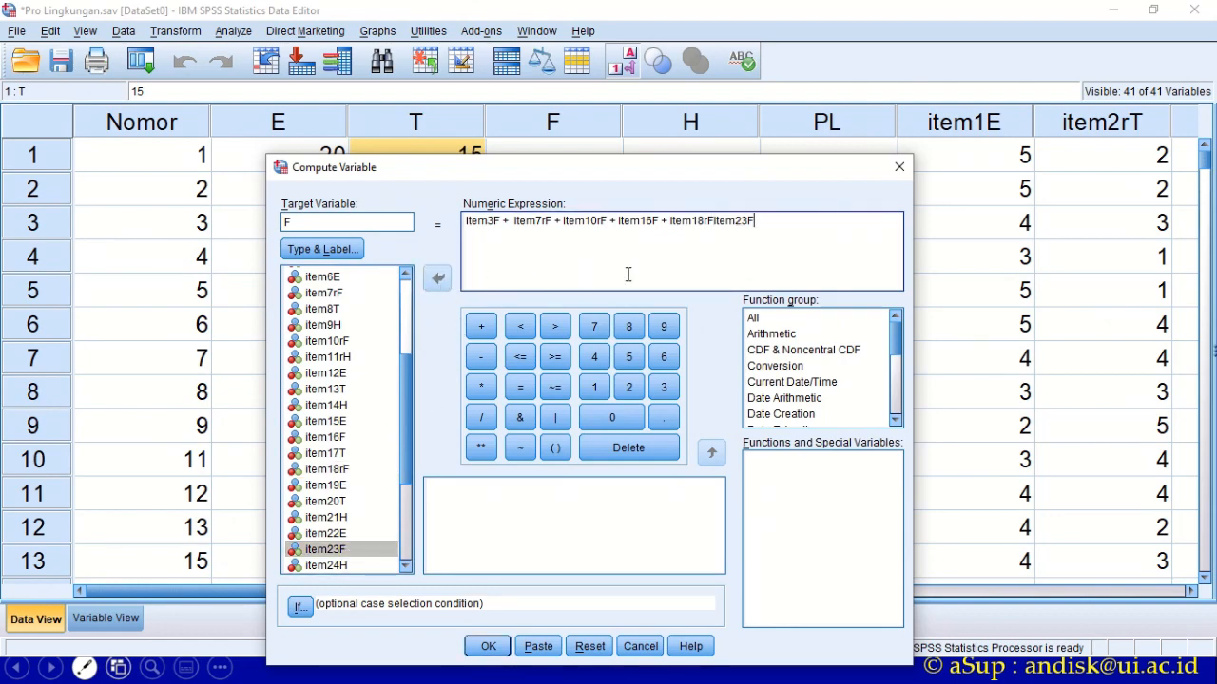
pyautogui.click(711, 220)
pyautogui.click(481, 326)
pyautogui.click(477, 645)
pyautogui.click(584, 362)
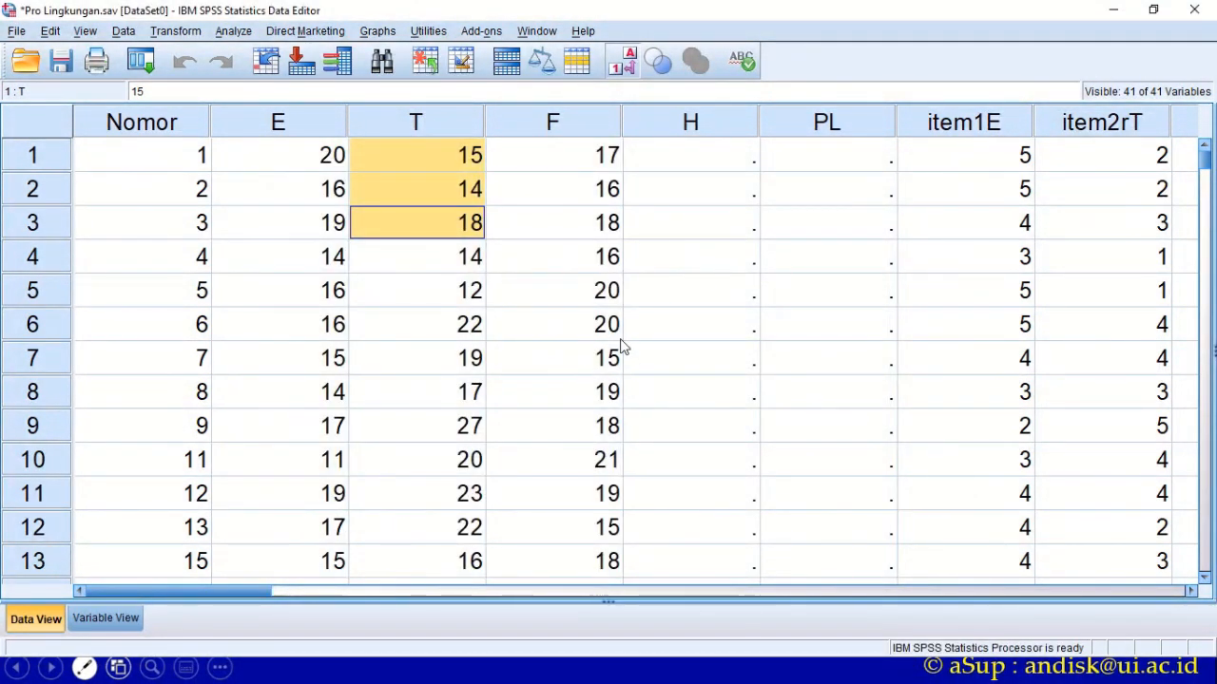
# - Reset Compute Variable, set H as the target and start its expression with item5H
pyautogui.click(691, 130)
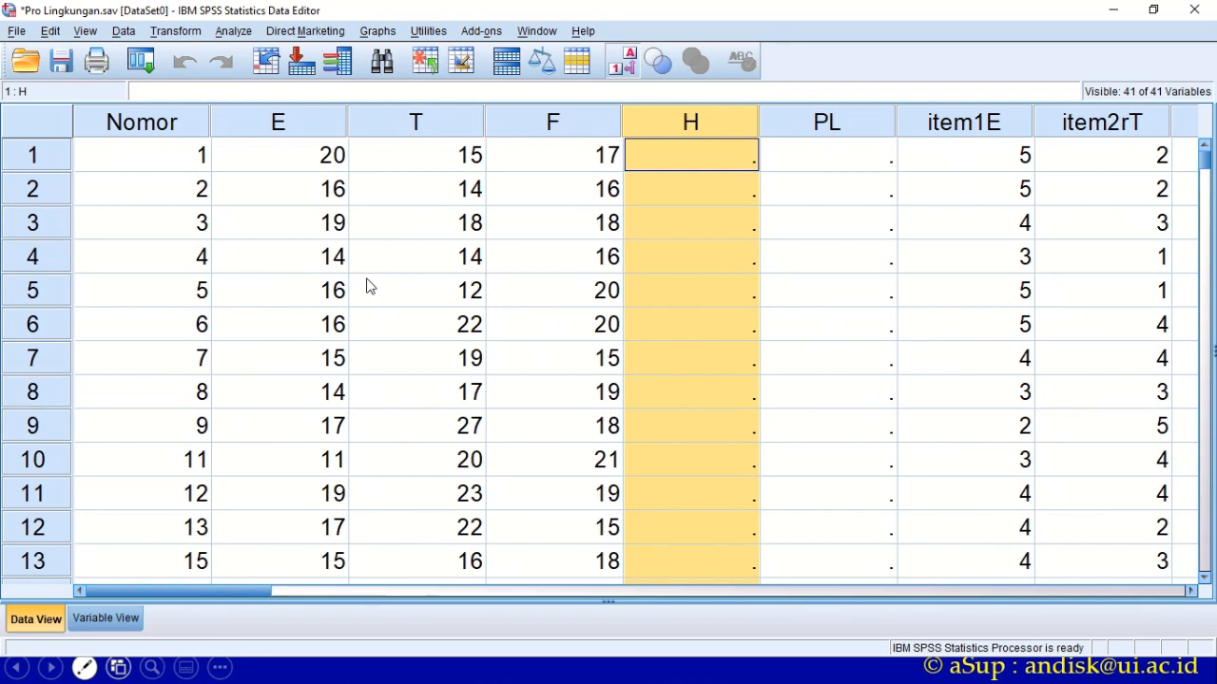
pyautogui.click(175, 30)
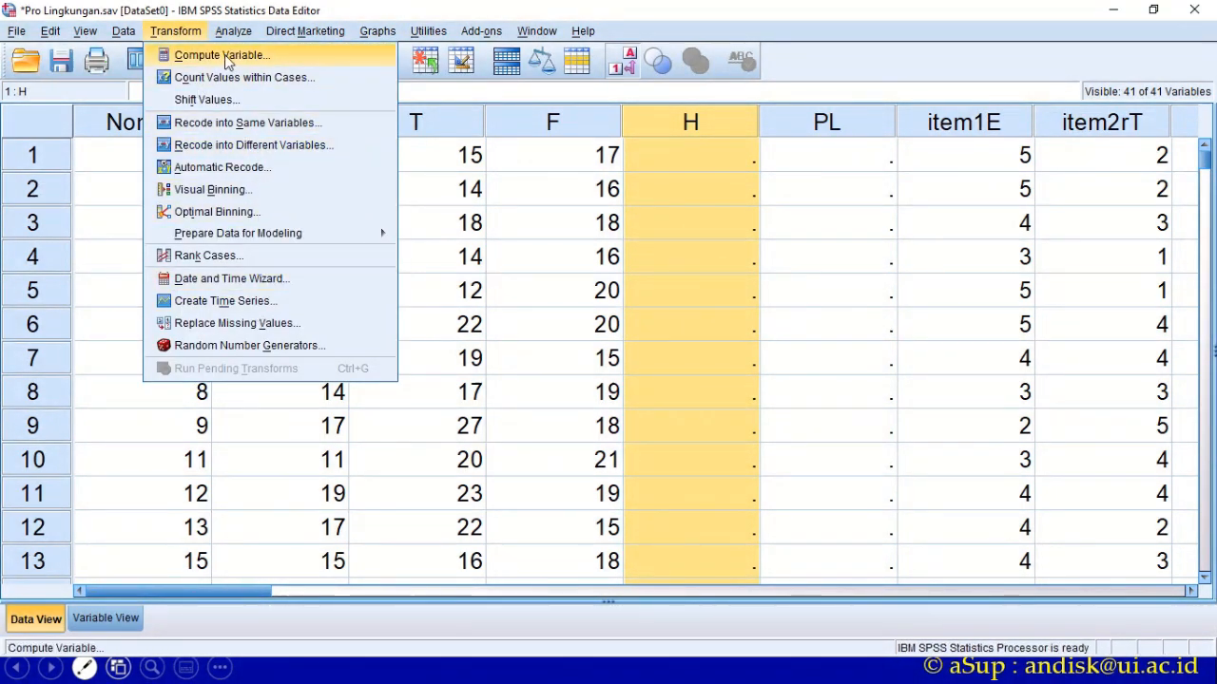
pyautogui.click(214, 55)
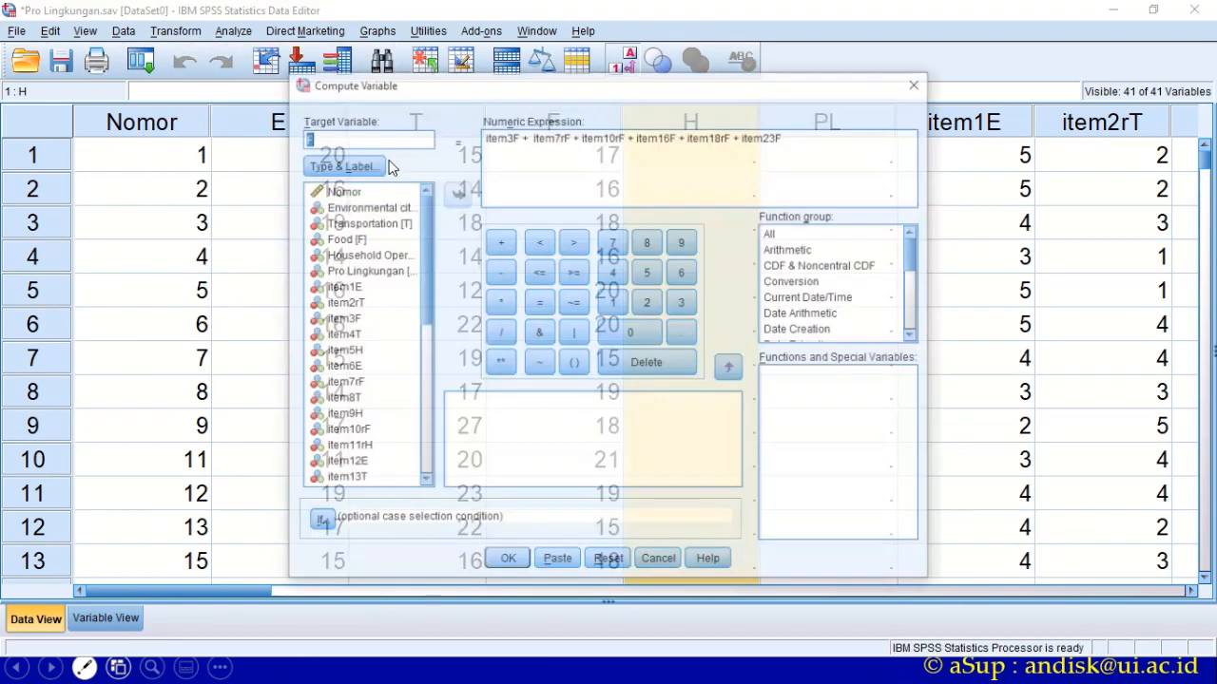
pyautogui.click(608, 561)
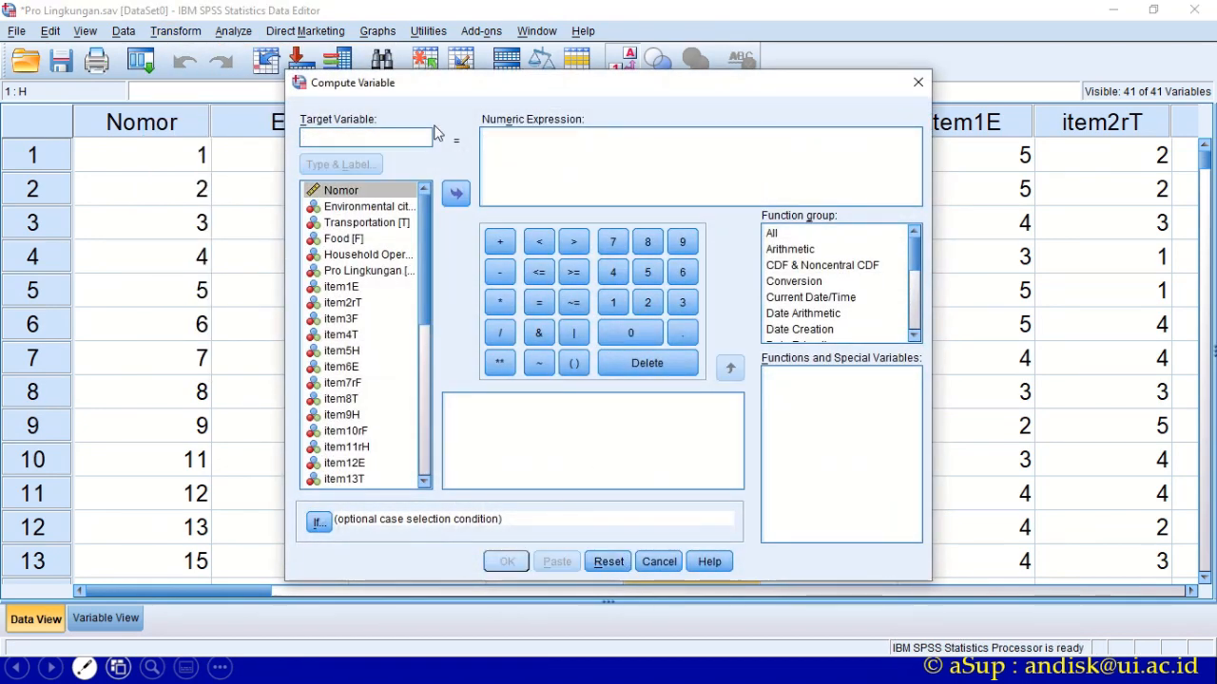
pyautogui.moveTo(449, 82); pyautogui.dragTo(445, 161)
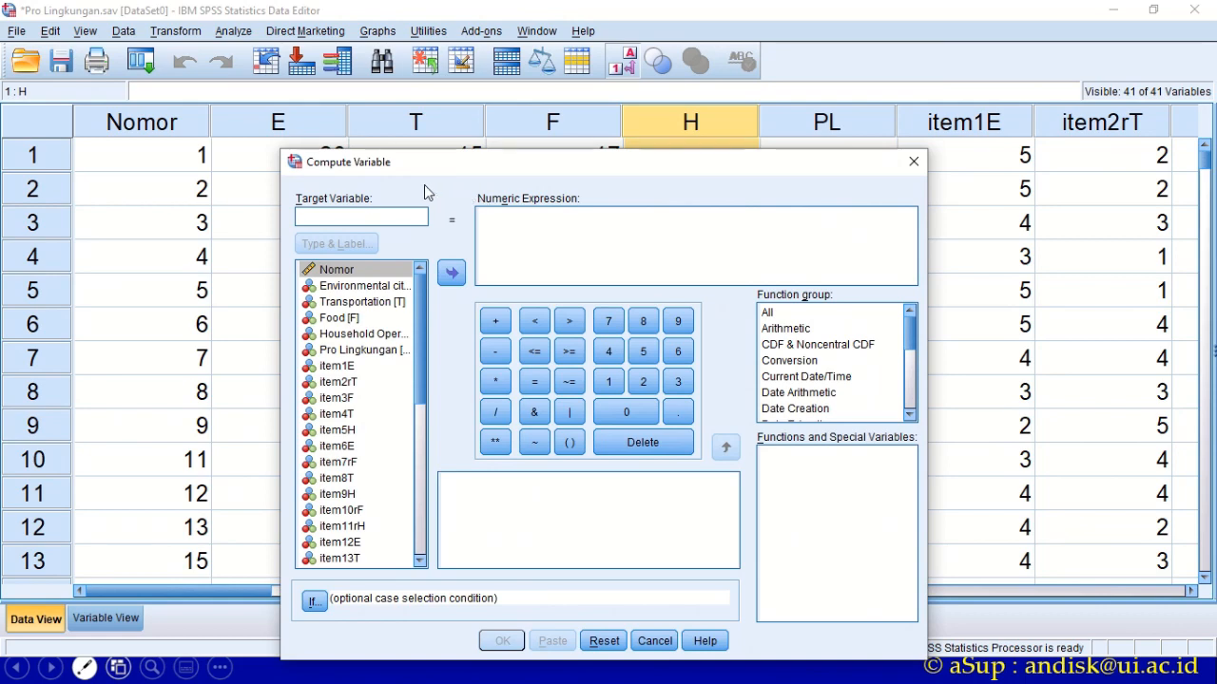
pyautogui.write('H')
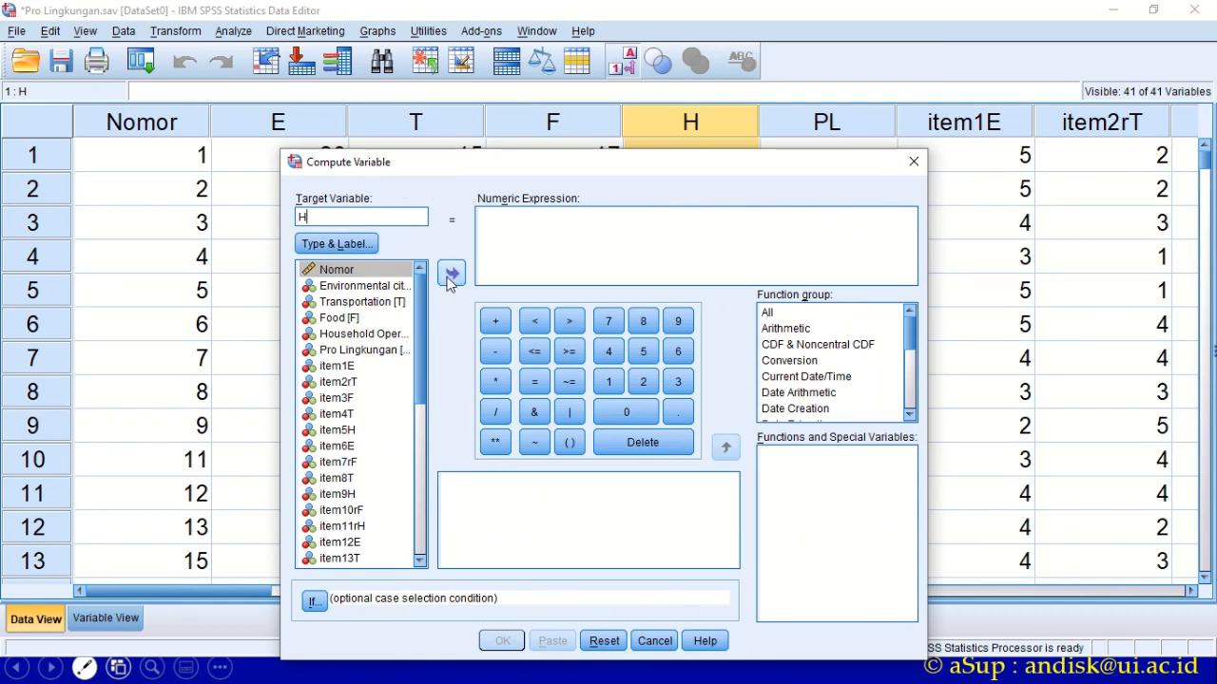
pyautogui.click(390, 430)
pyautogui.click(452, 275)
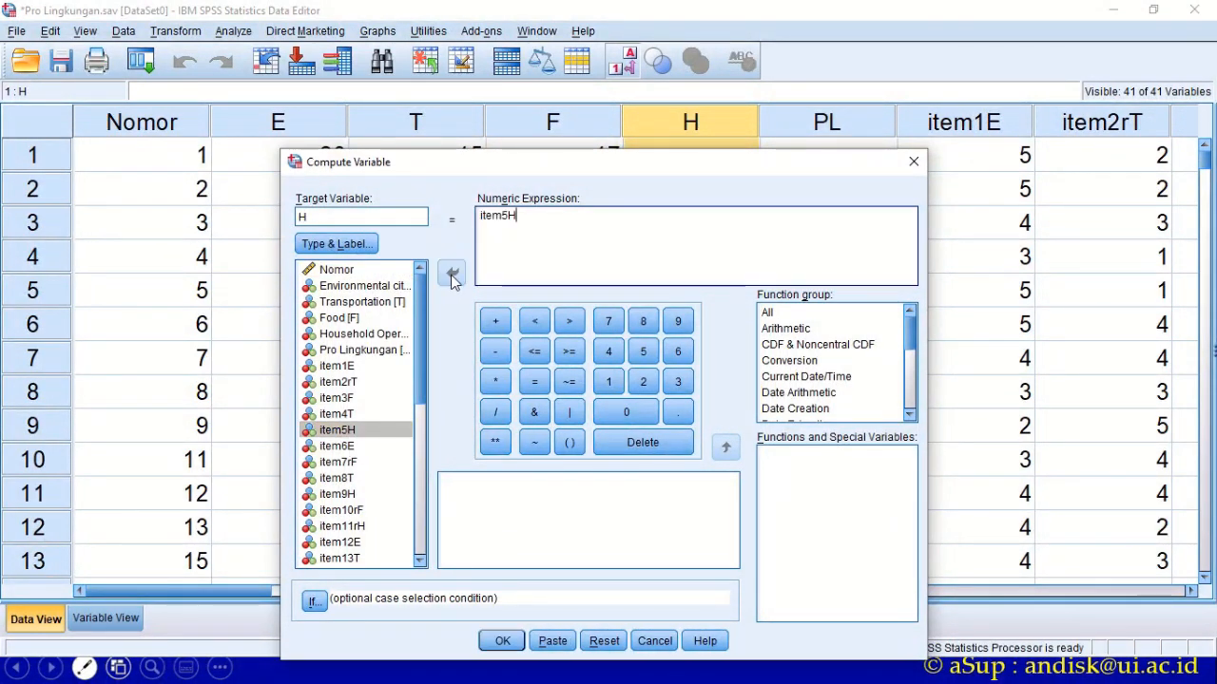
# - Add item9H and item11rH to the sum for H
pyautogui.click(495, 321)
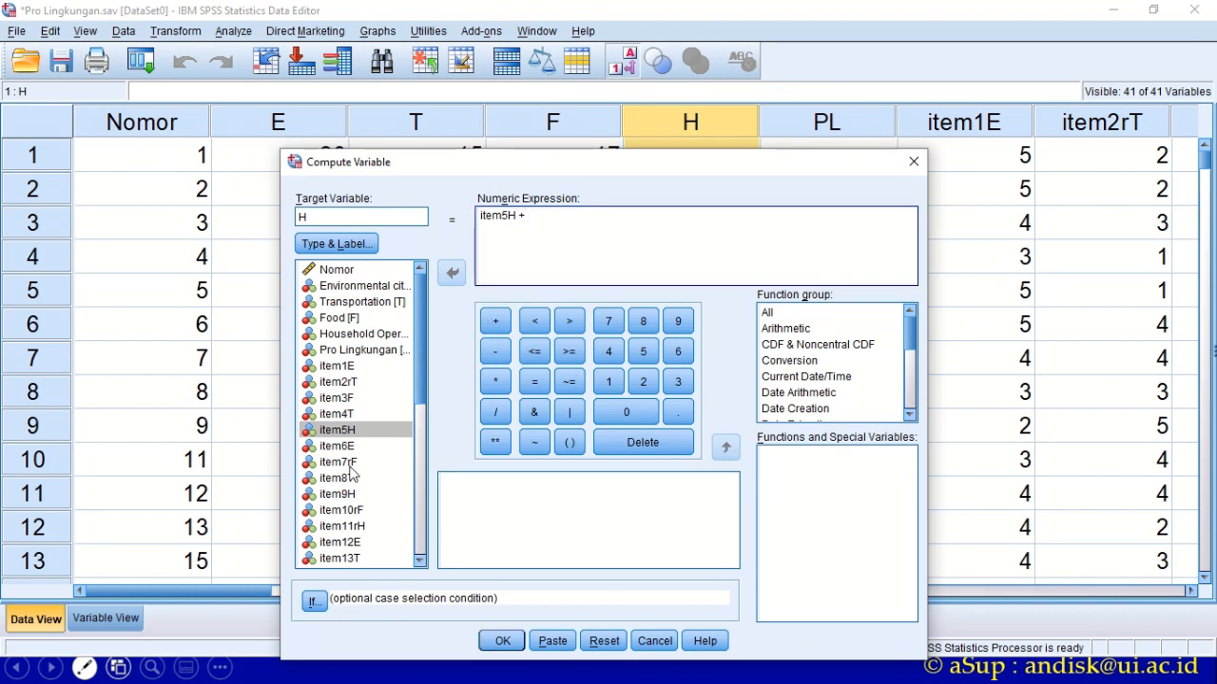
pyautogui.doubleClick(347, 493)
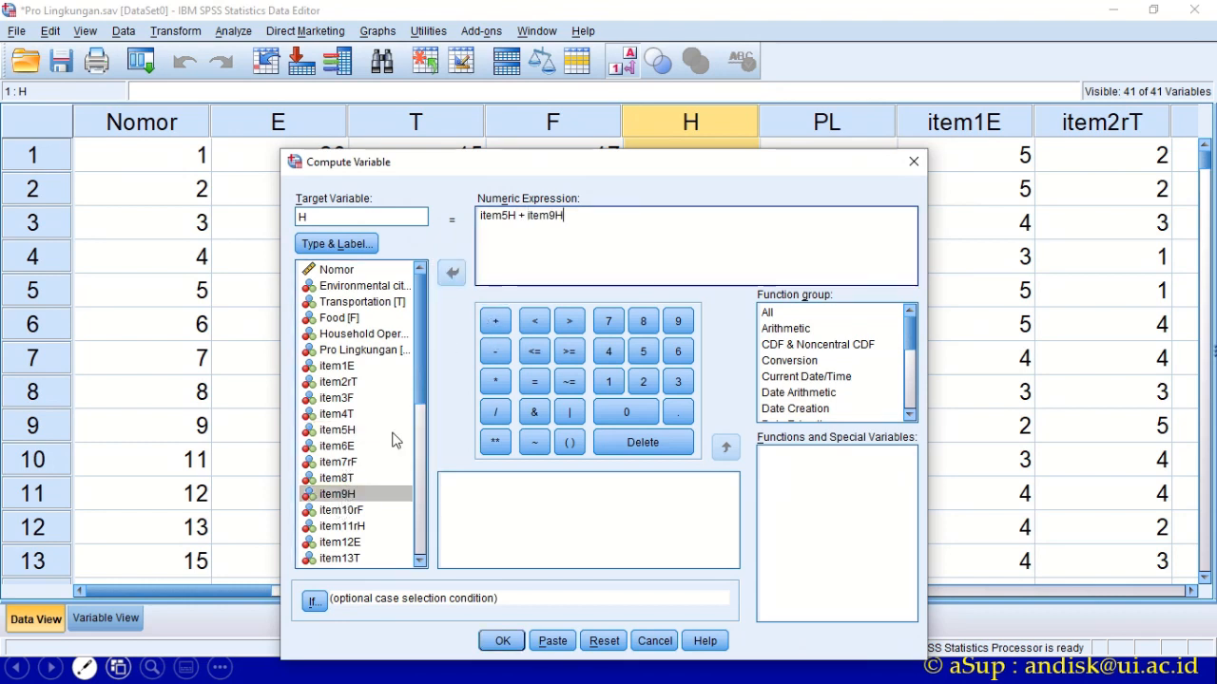
pyautogui.click(495, 320)
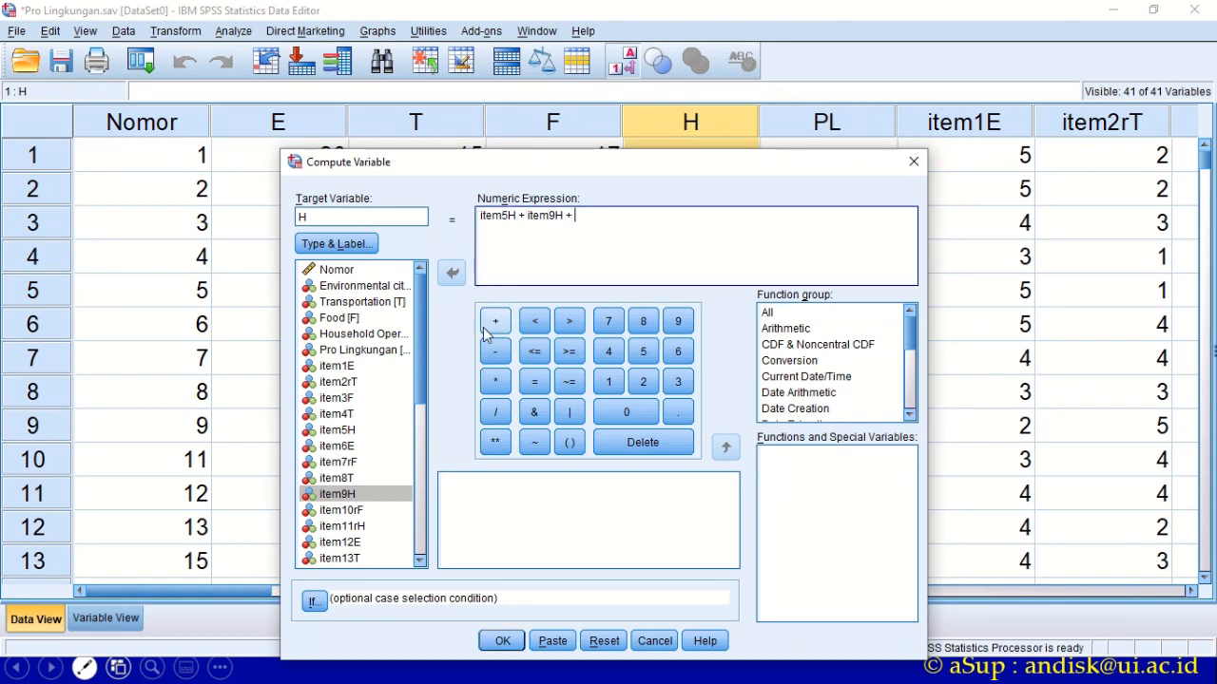
pyautogui.doubleClick(344, 525)
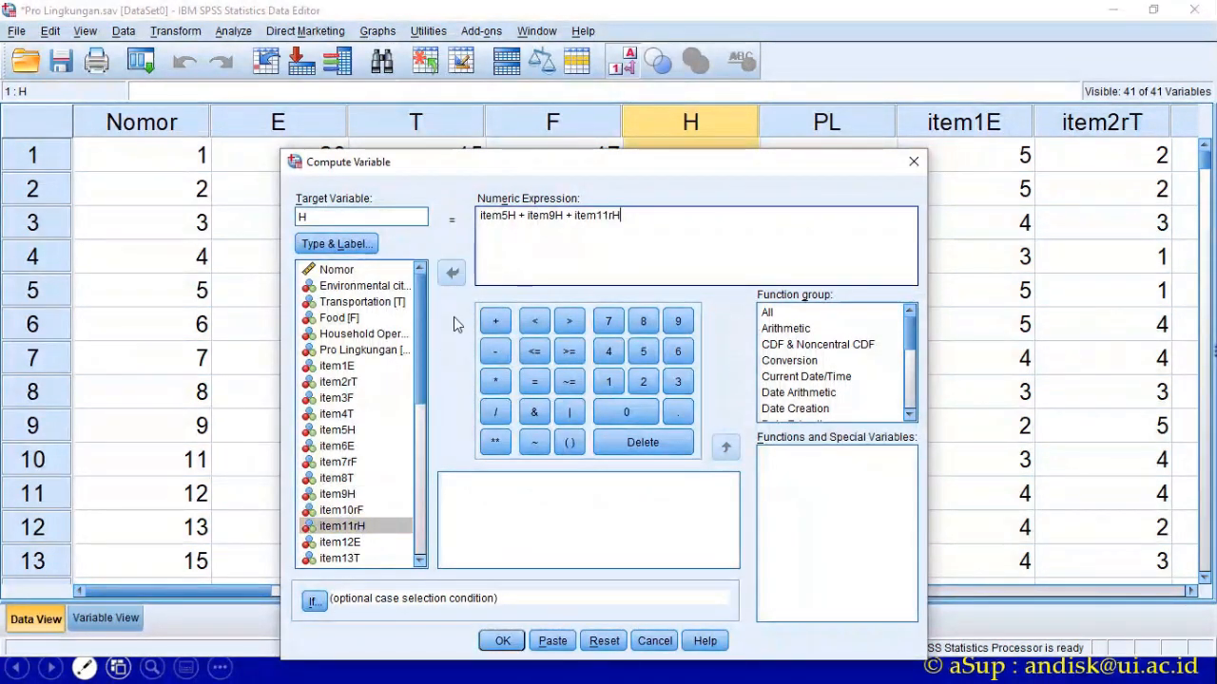
# - Add item14H and item21H to the sum for H, and append item24H at the end of the expression
pyautogui.moveTo(416, 300); pyautogui.dragTo(421, 394)
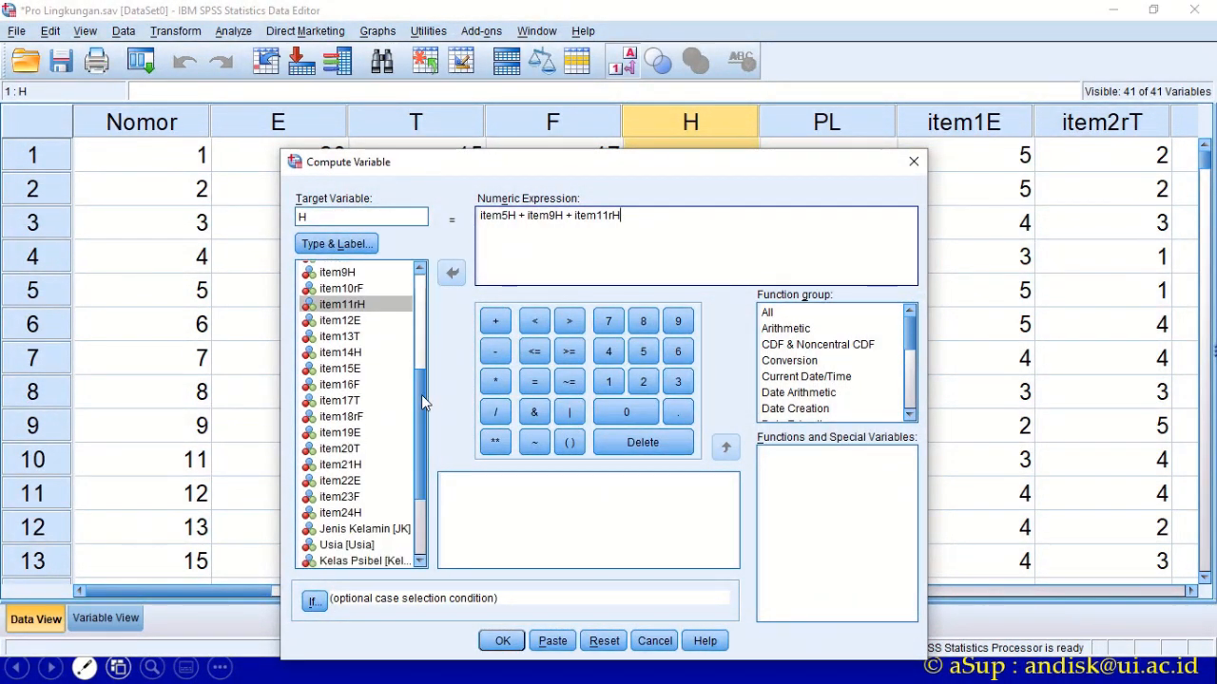
pyautogui.click(495, 321)
pyautogui.doubleClick(340, 352)
pyautogui.click(498, 325)
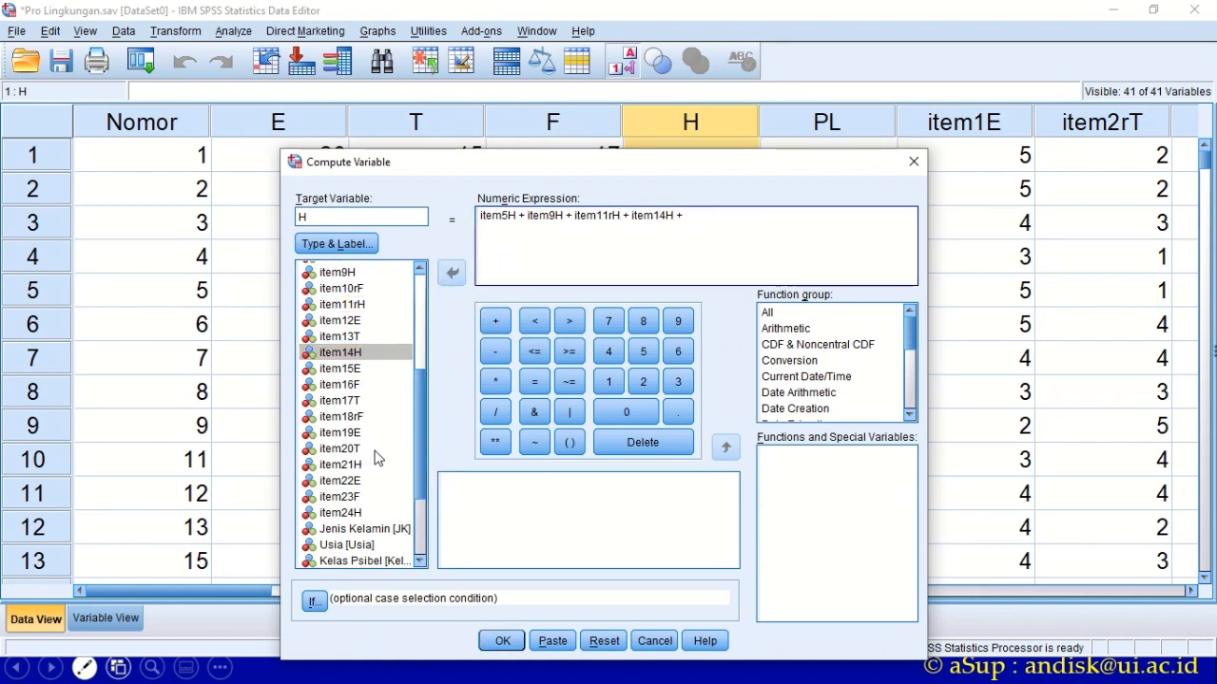
pyautogui.doubleClick(342, 465)
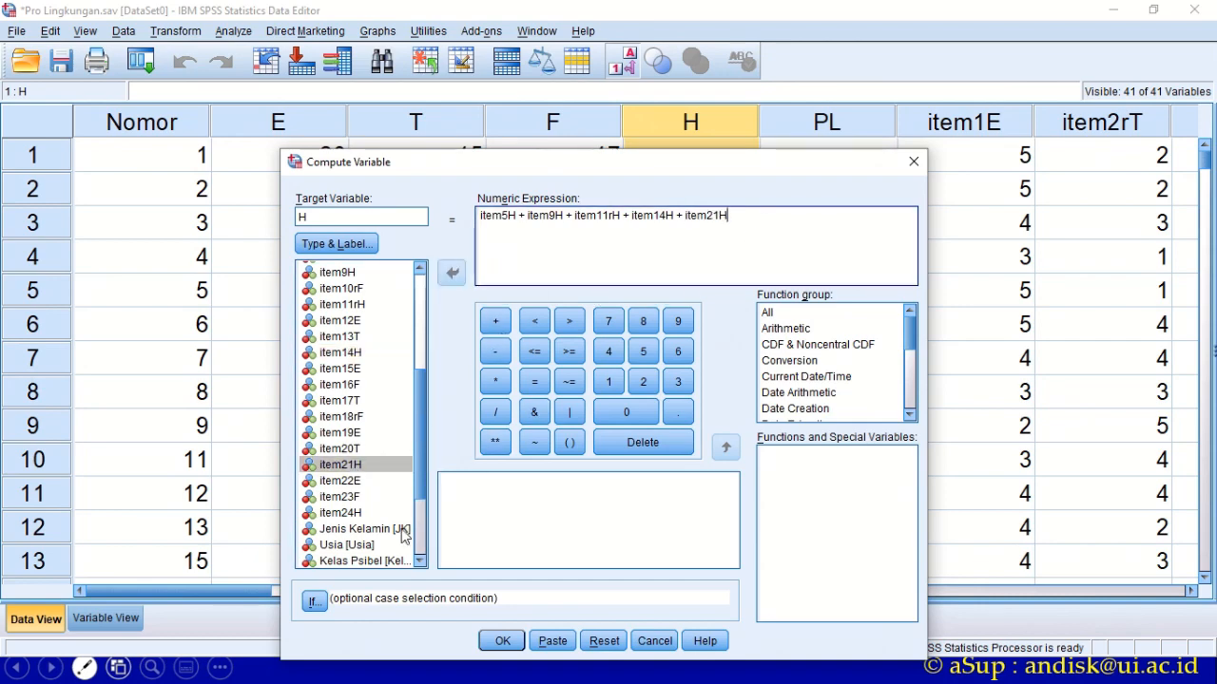
pyautogui.doubleClick(342, 513)
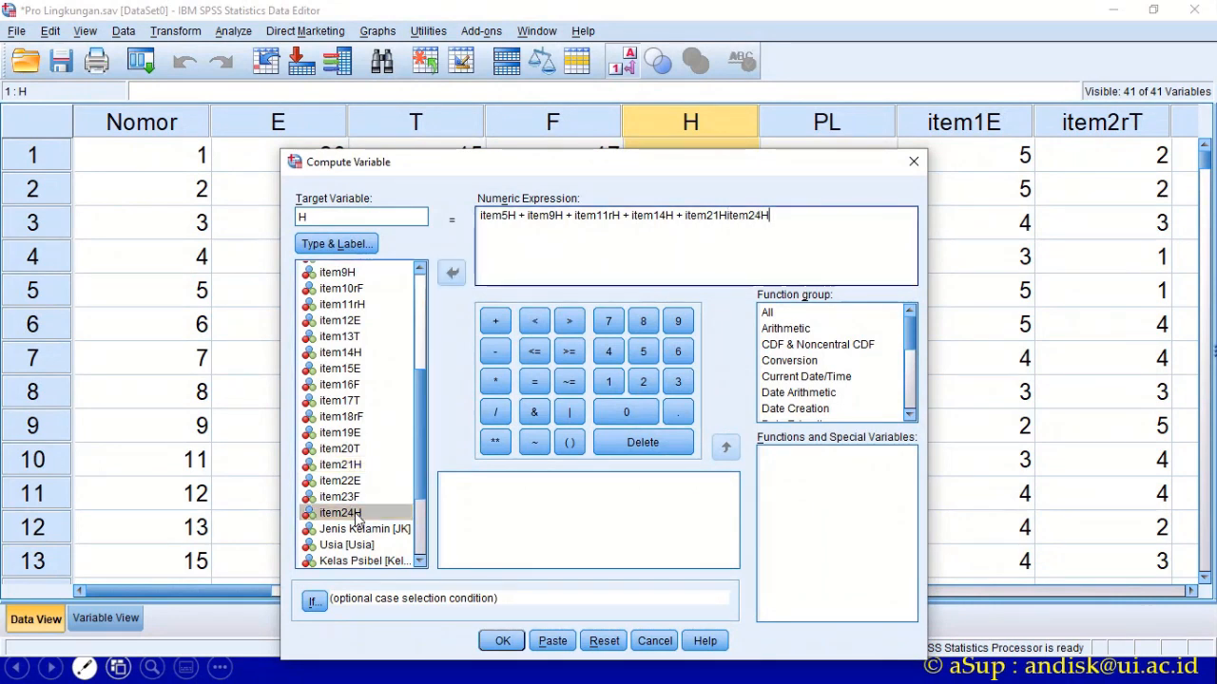
# - Insert the missing plus between item21H and item24H and run the computation, overwriting the existing variable H
pyautogui.click(503, 638)
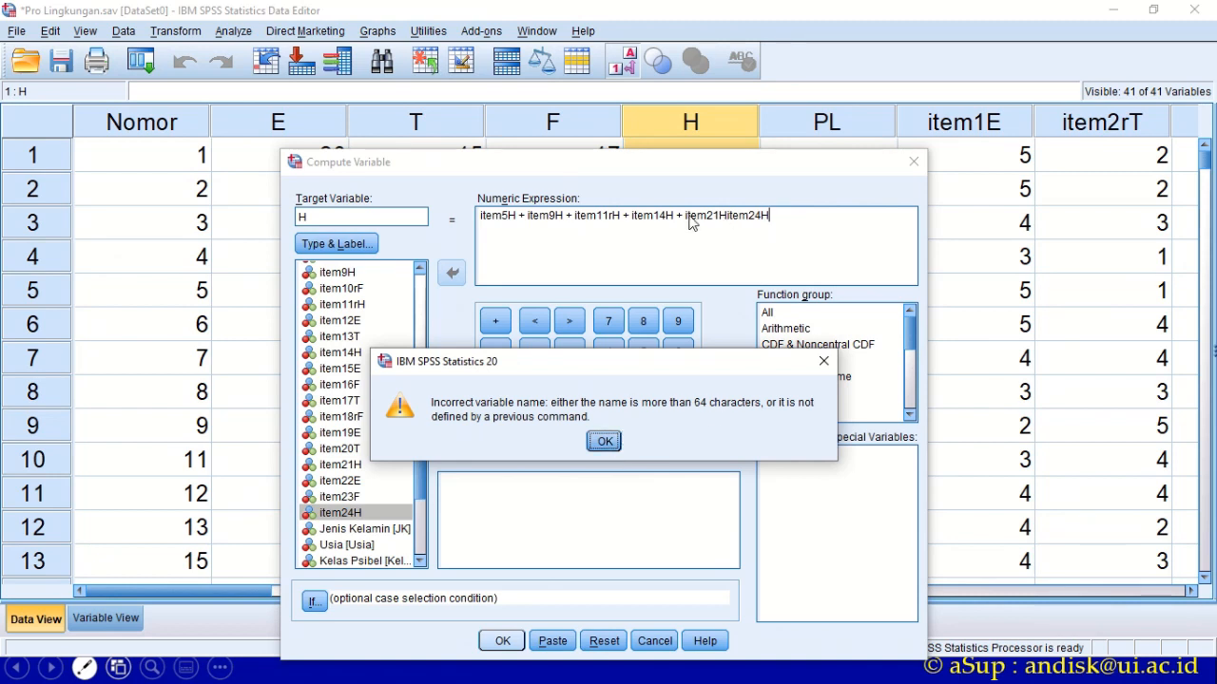
pyautogui.click(603, 441)
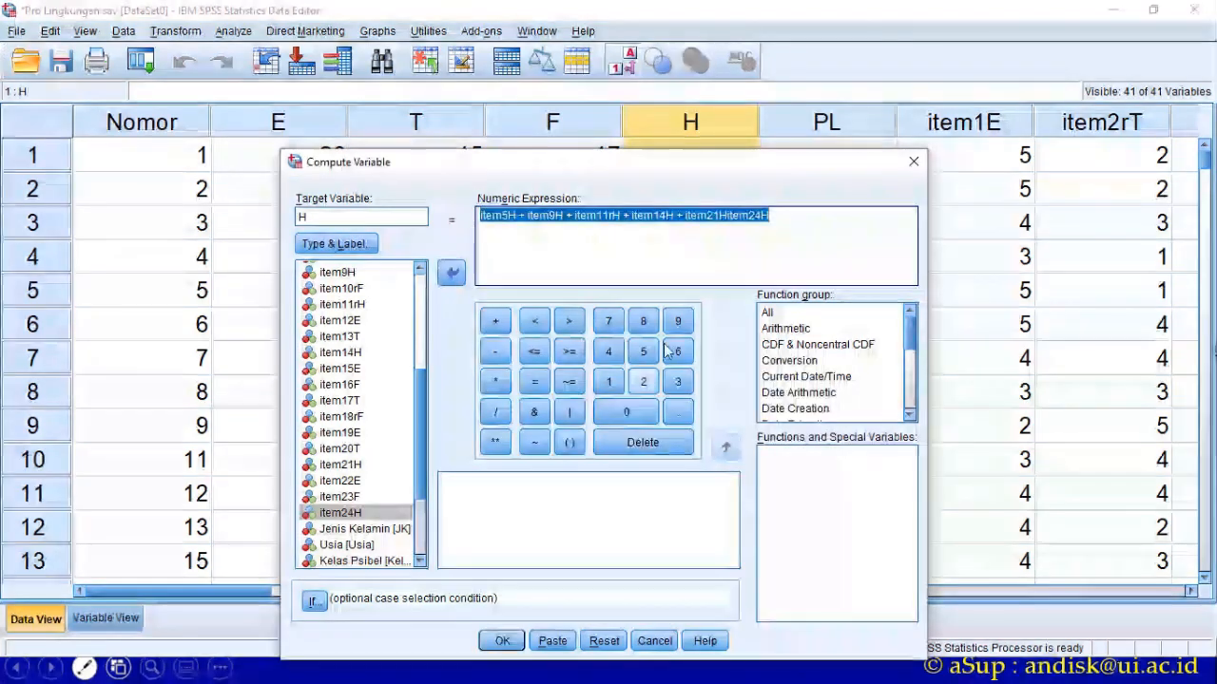
pyautogui.click(749, 233)
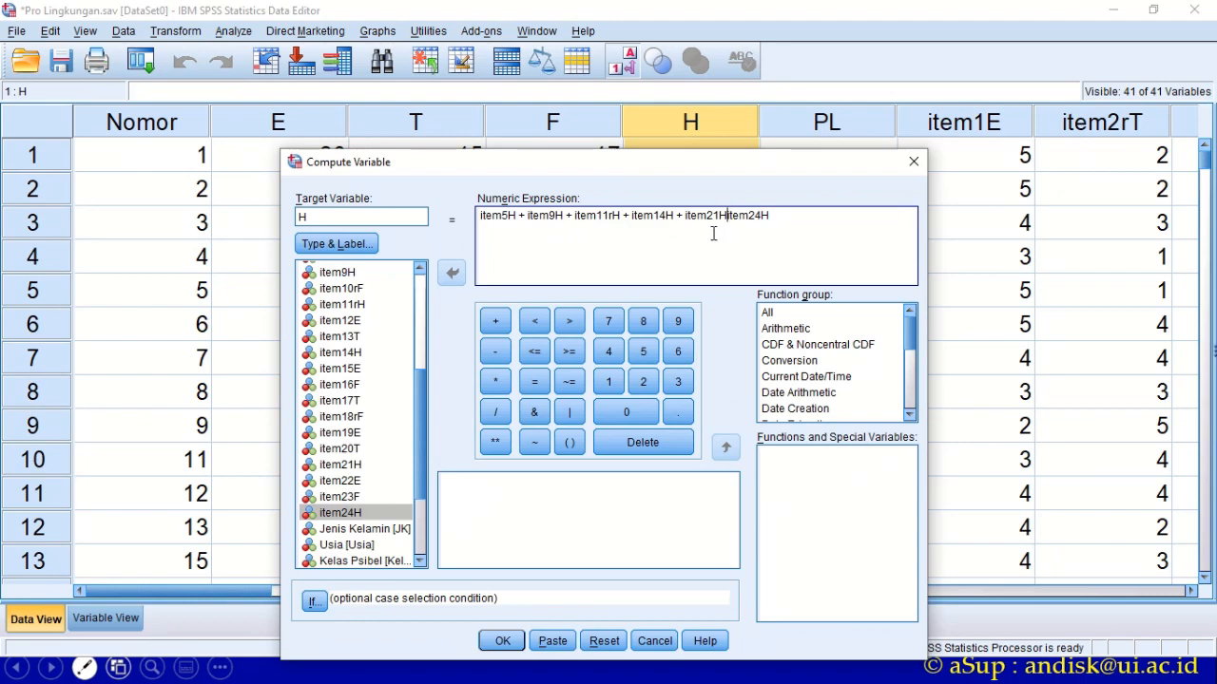
pyautogui.click(495, 321)
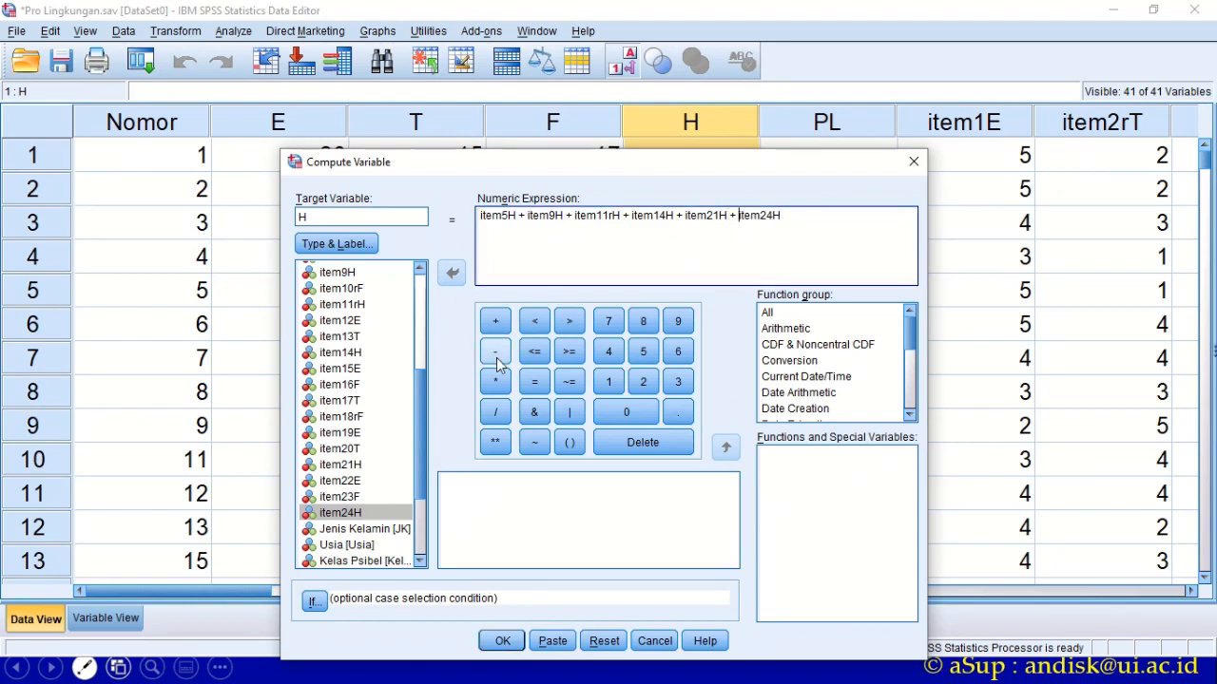
pyautogui.click(502, 641)
pyautogui.click(576, 365)
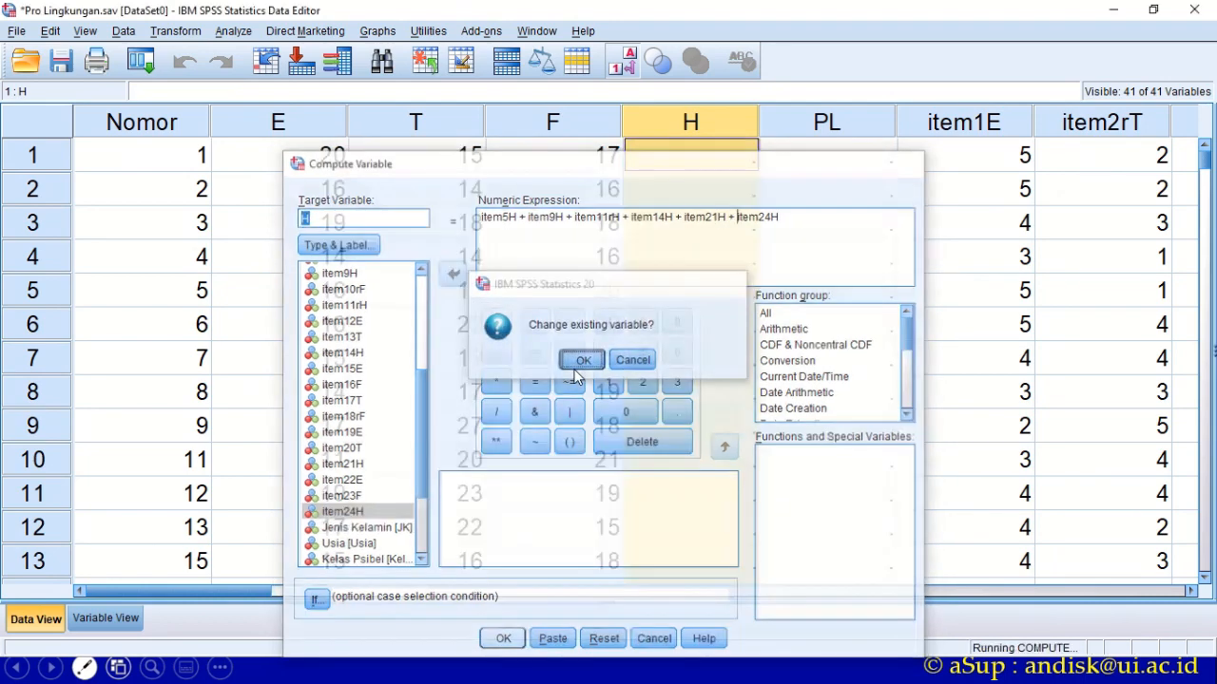
pyautogui.click(636, 338)
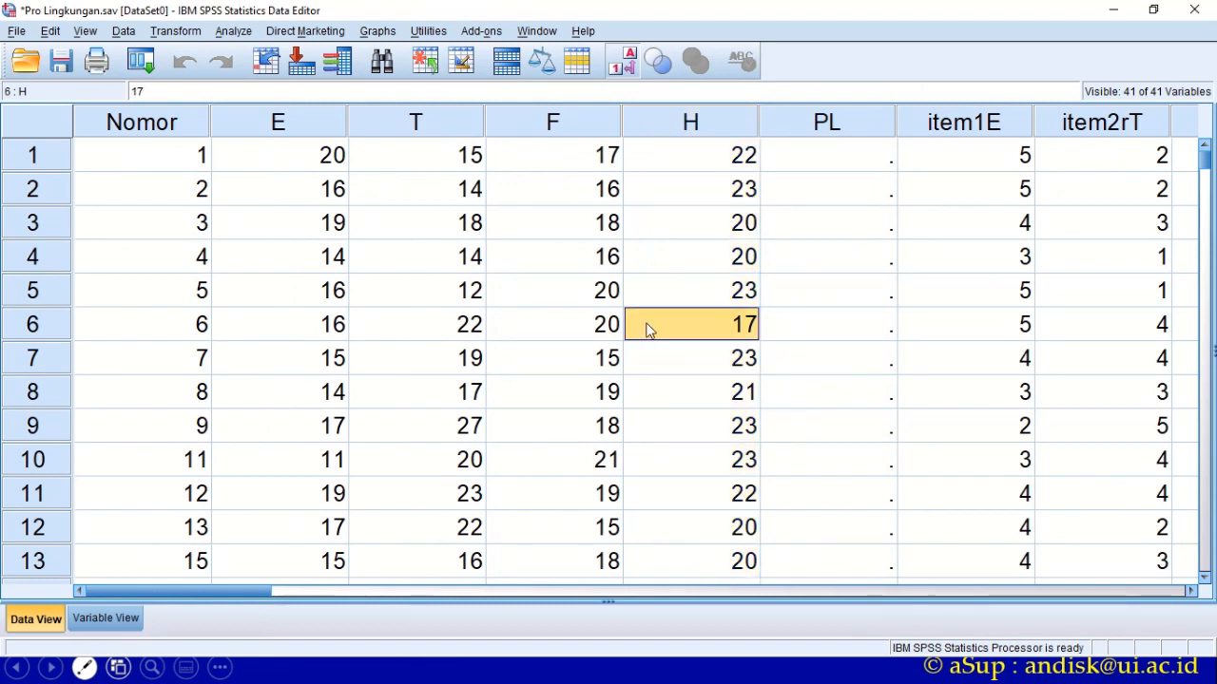
pyautogui.click(787, 157)
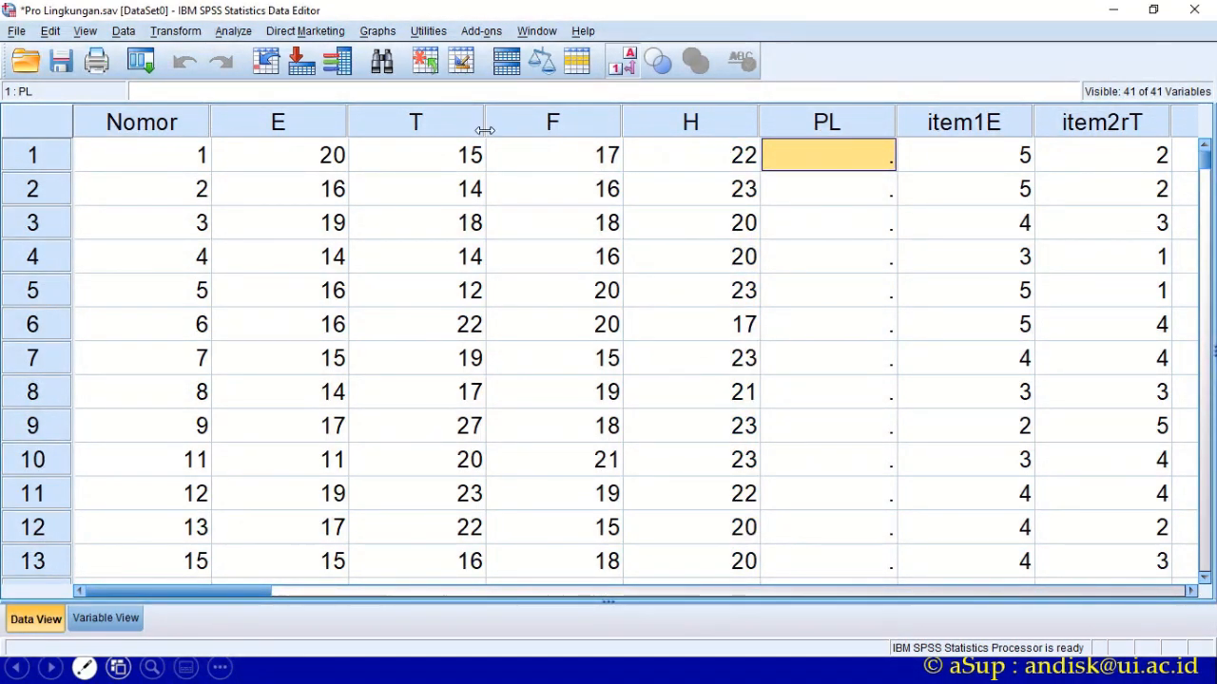
pyautogui.click(313, 125)
pyautogui.click(440, 123)
pyautogui.click(566, 121)
pyautogui.click(698, 122)
pyautogui.click(800, 124)
# - Reset Compute Variable, set PL as the target and start its expression with the Environmental citizenship score E
pyautogui.click(178, 31)
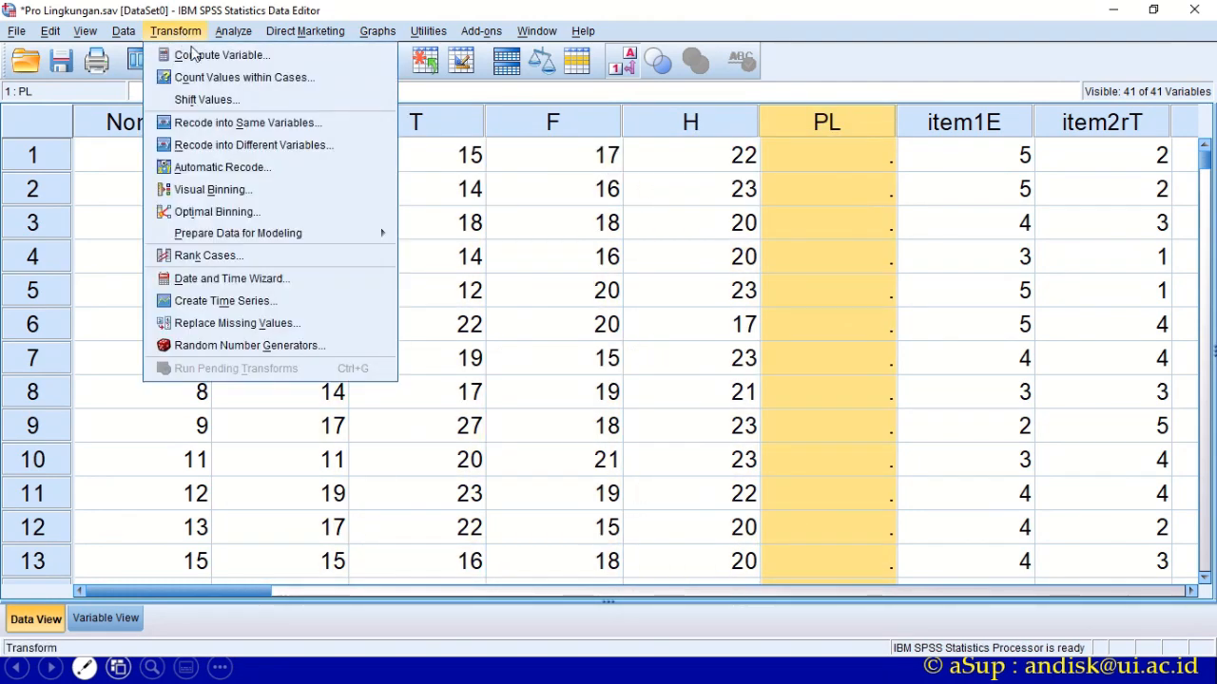
pyautogui.click(195, 54)
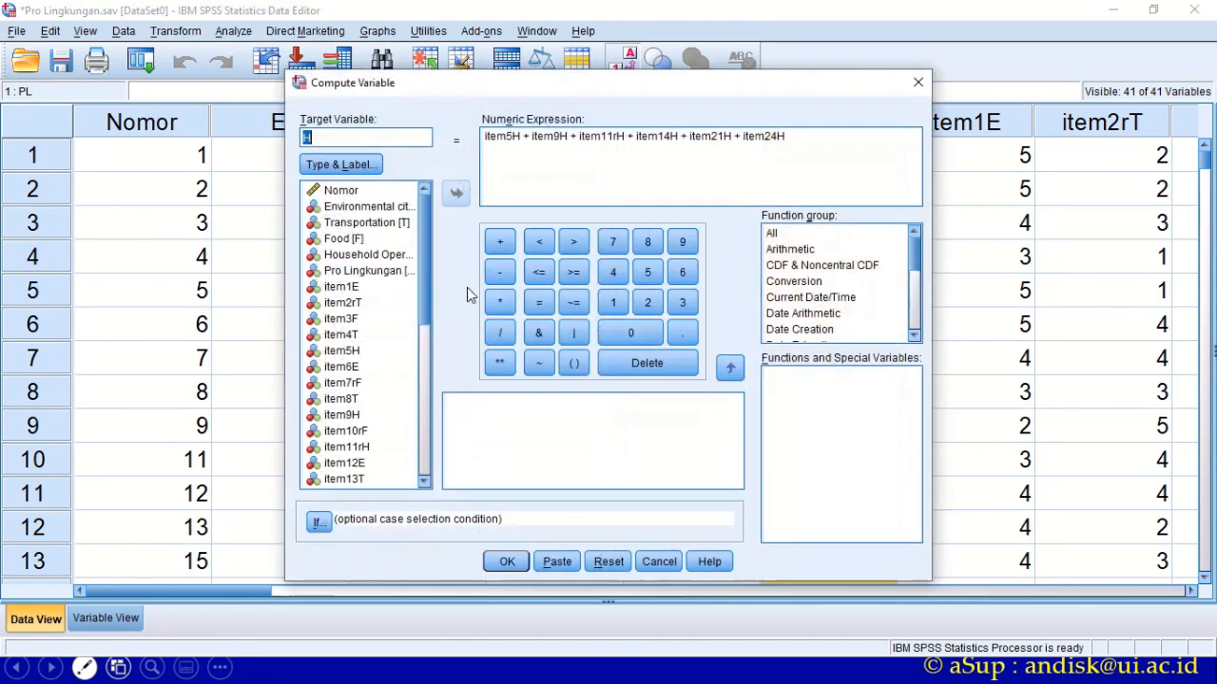
pyautogui.click(608, 562)
pyautogui.moveTo(464, 102); pyautogui.dragTo(401, 181)
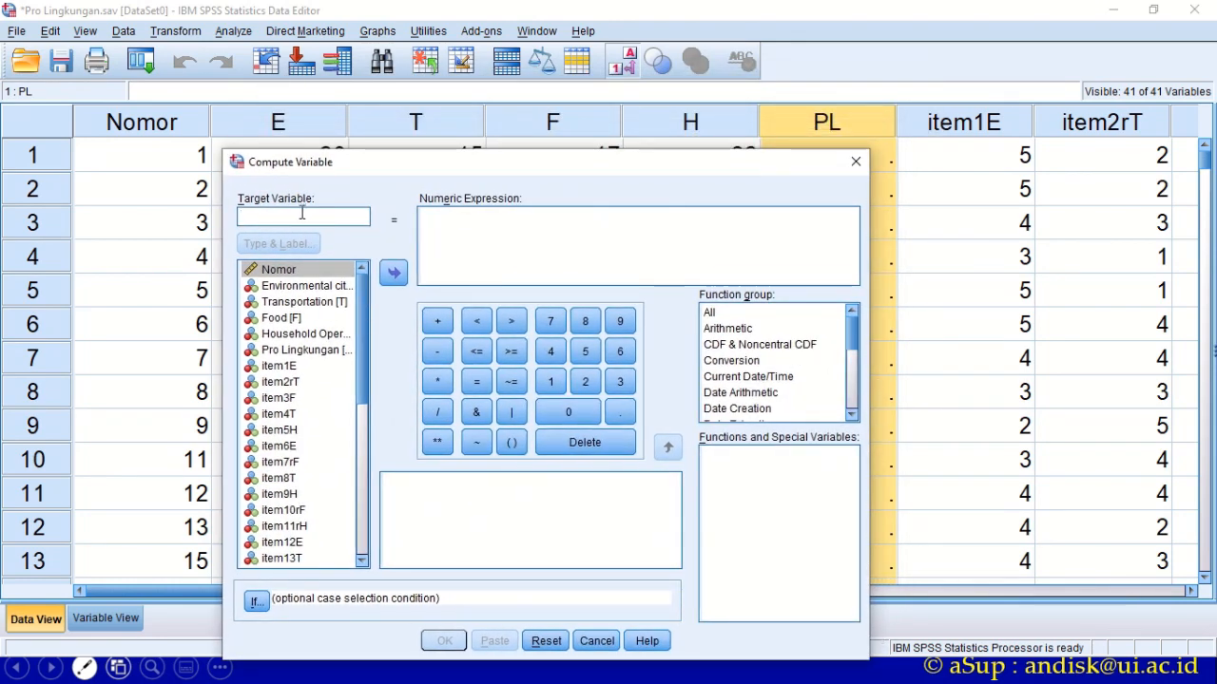
pyautogui.write('PL')
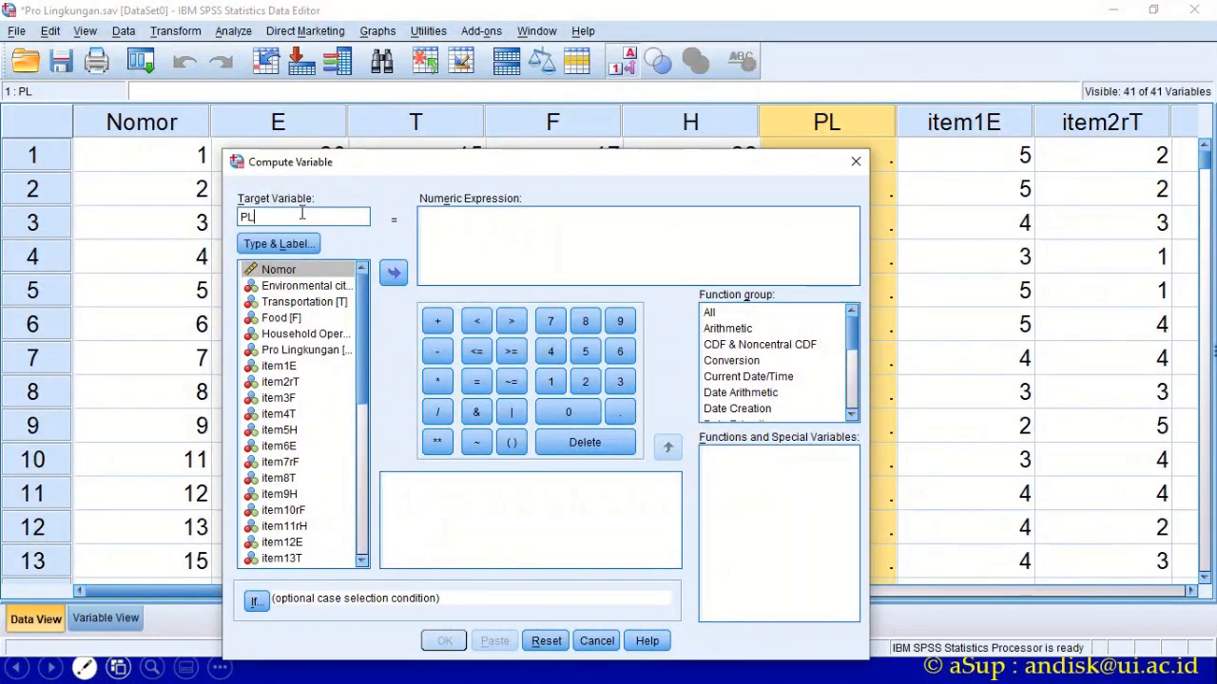
pyautogui.click(302, 285)
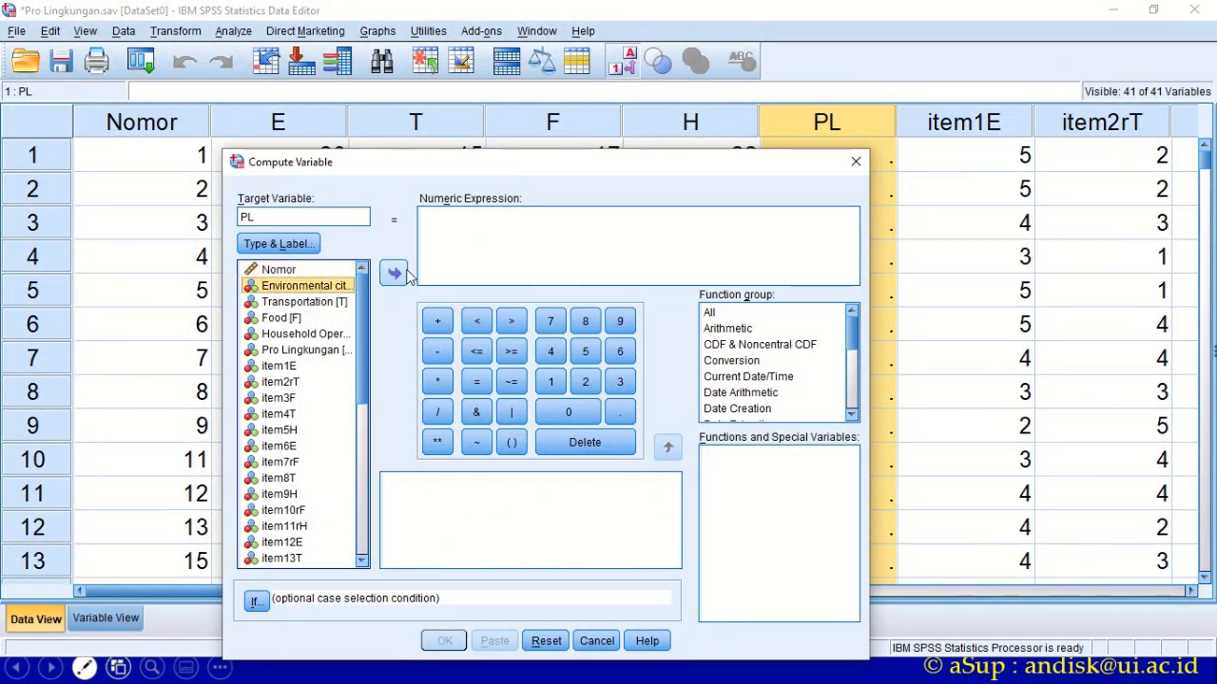
pyautogui.click(394, 272)
# - Add the Transportation score T and the Food score F to the sum for PL
pyautogui.click(342, 301)
pyautogui.click(438, 320)
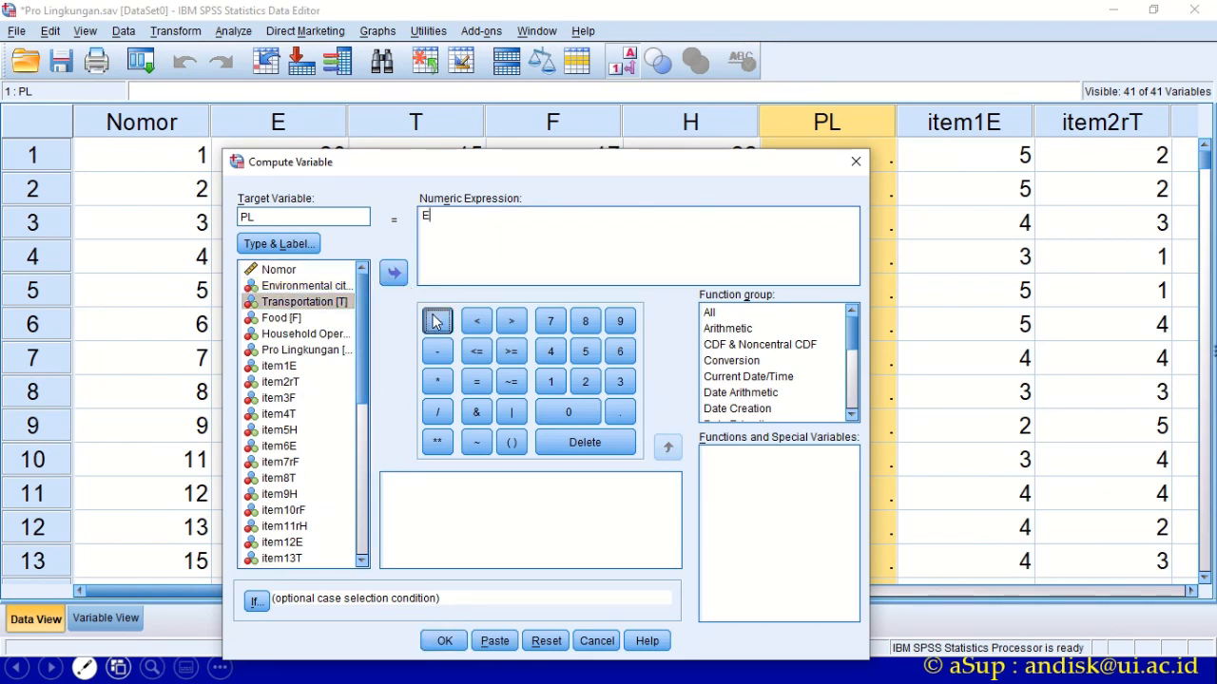
pyautogui.doubleClick(337, 302)
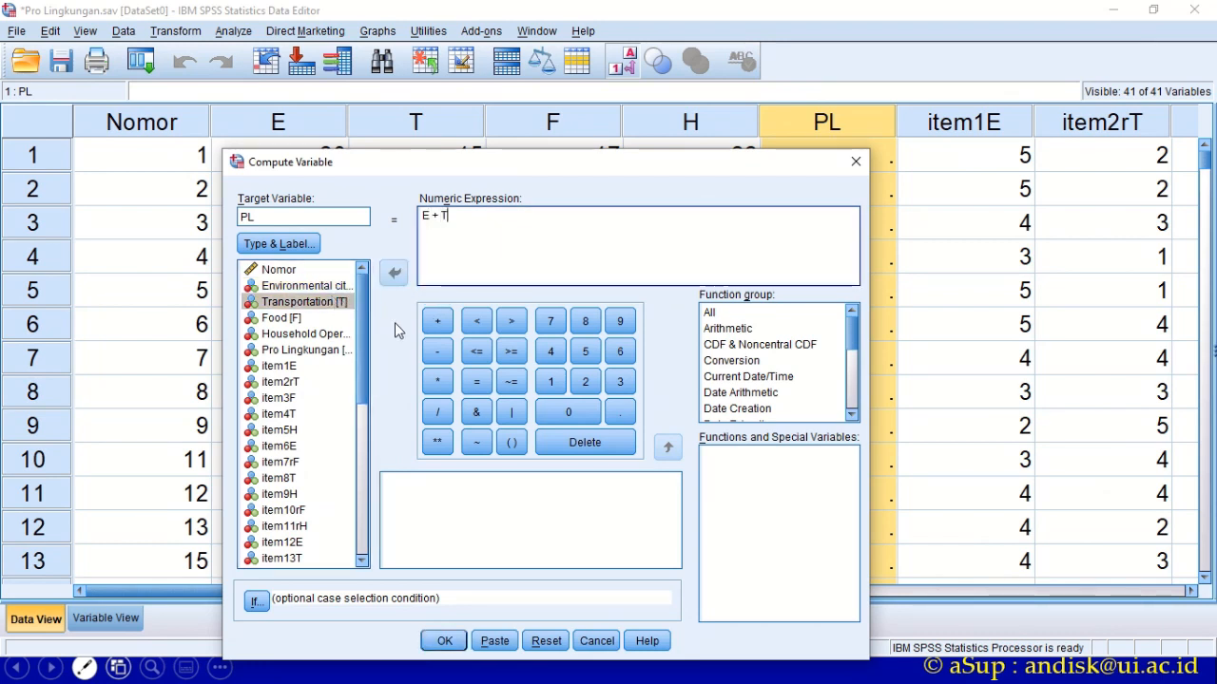
pyautogui.click(438, 321)
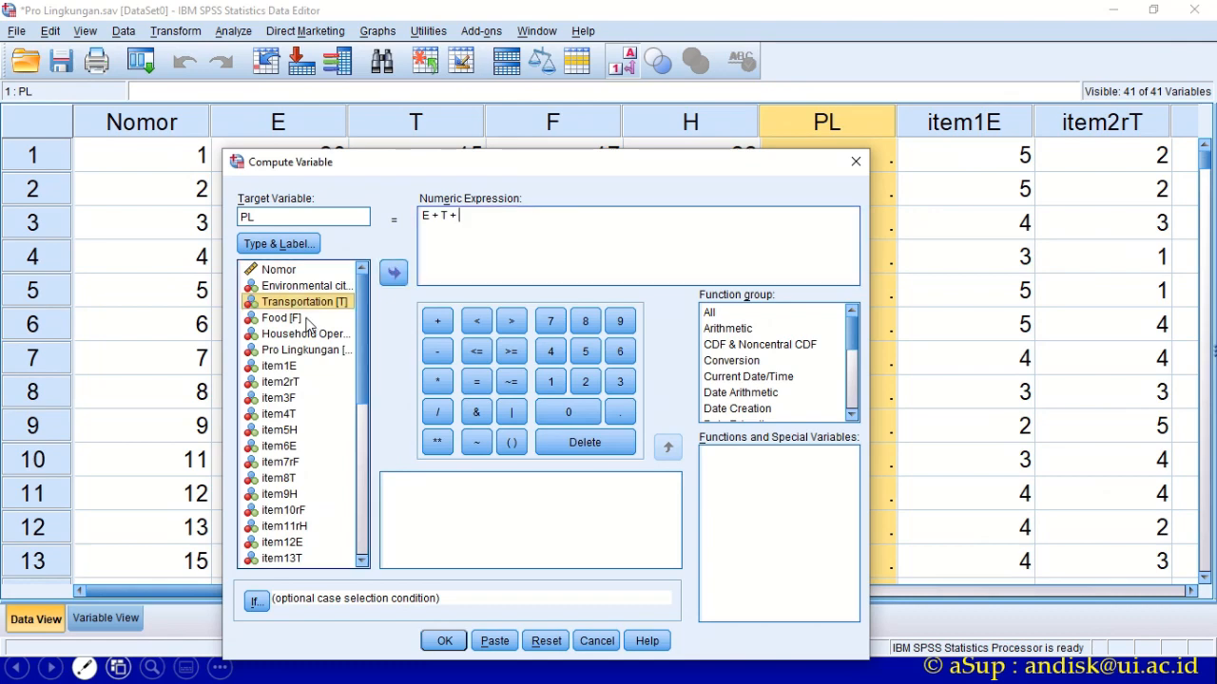
pyautogui.doubleClick(306, 319)
pyautogui.click(437, 320)
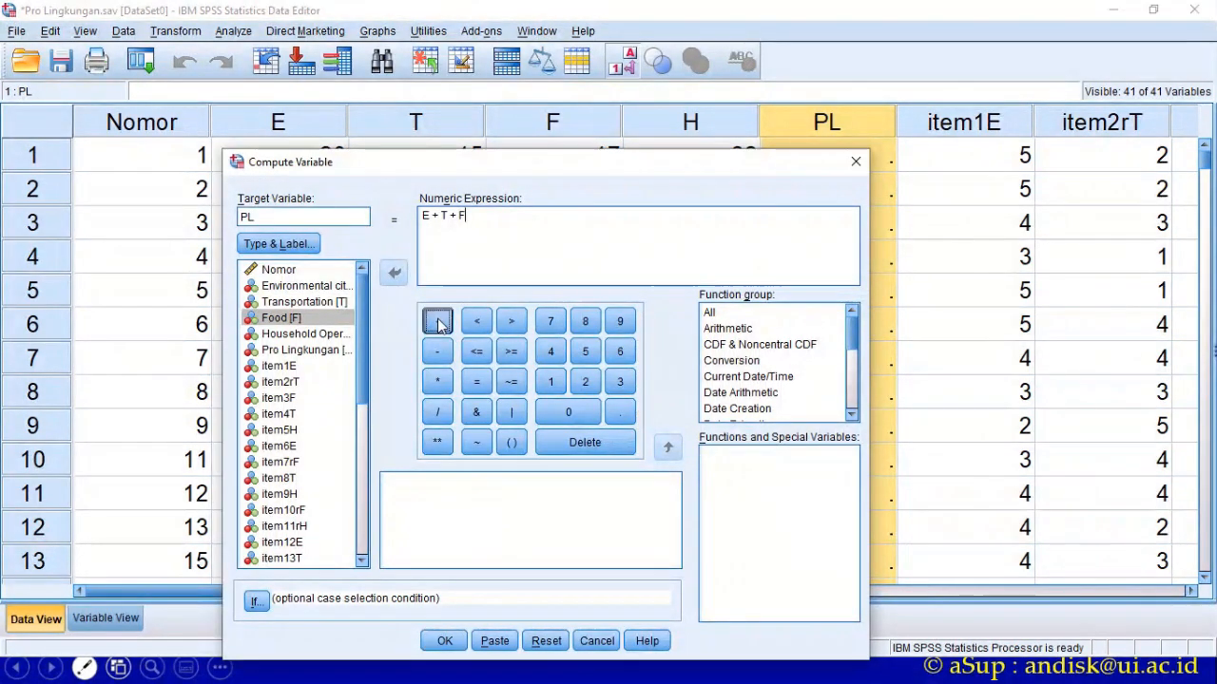
# - Complete the sum with the Household score H and run the computation, overwriting the existing variable PL
pyautogui.click(334, 333)
pyautogui.click(393, 273)
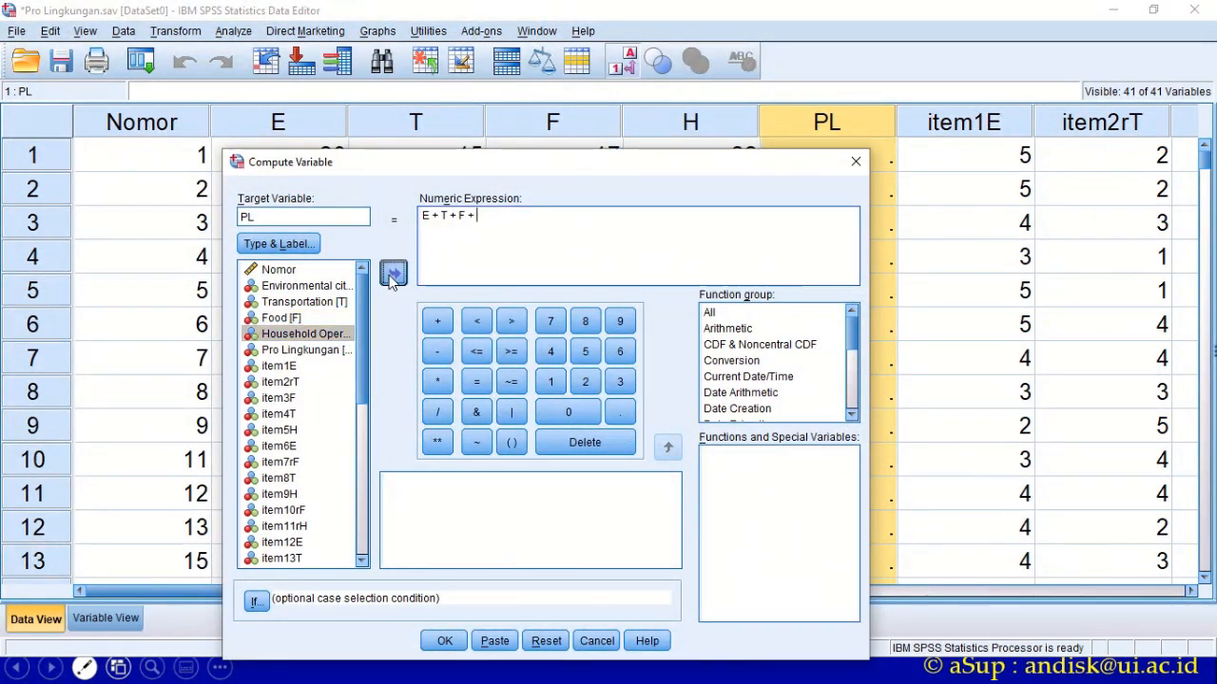
pyautogui.click(444, 641)
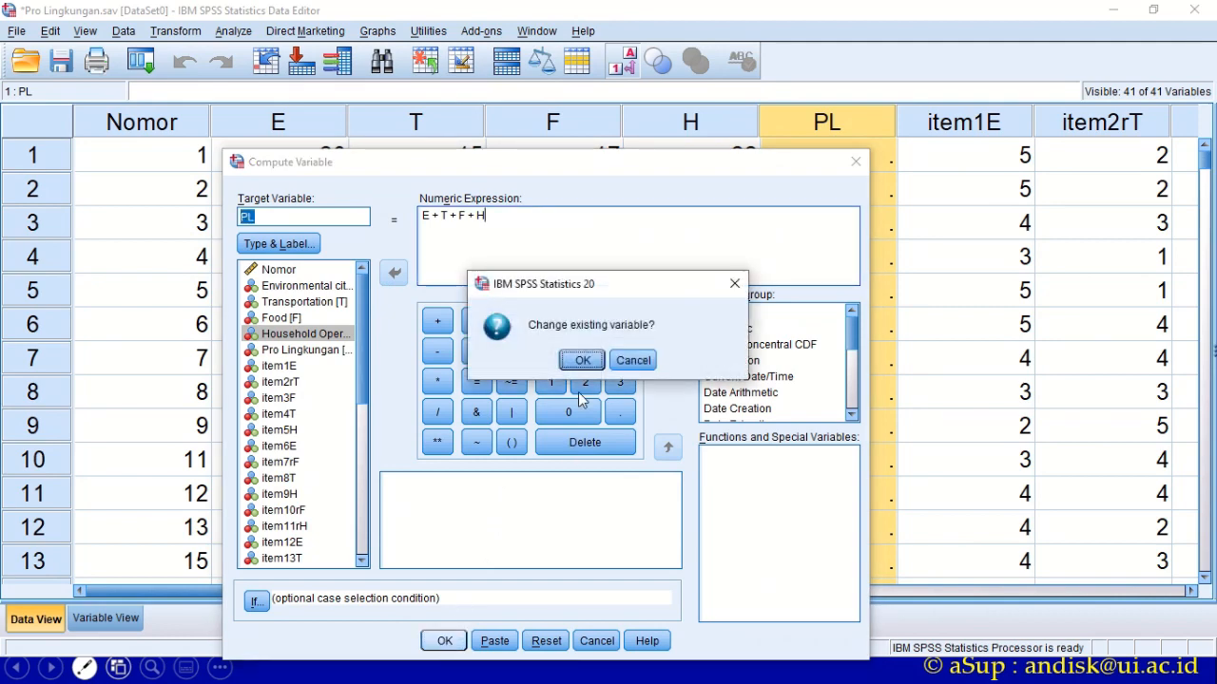
pyautogui.click(580, 362)
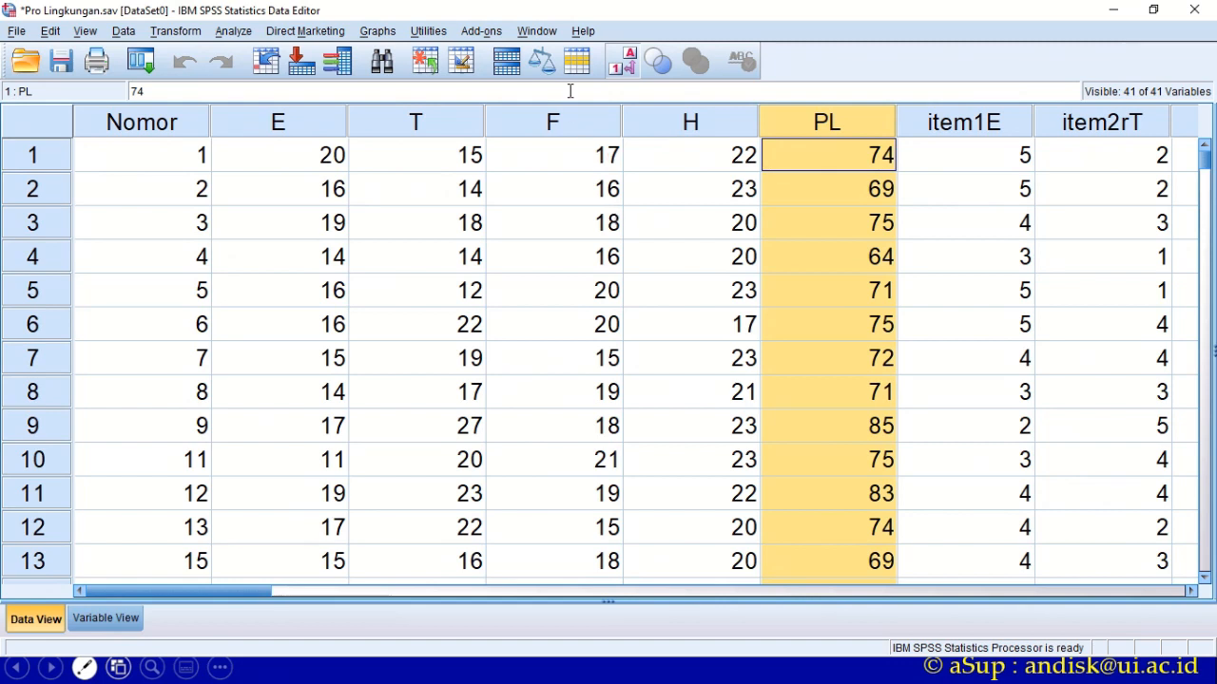
pyautogui.moveTo(573, 8)
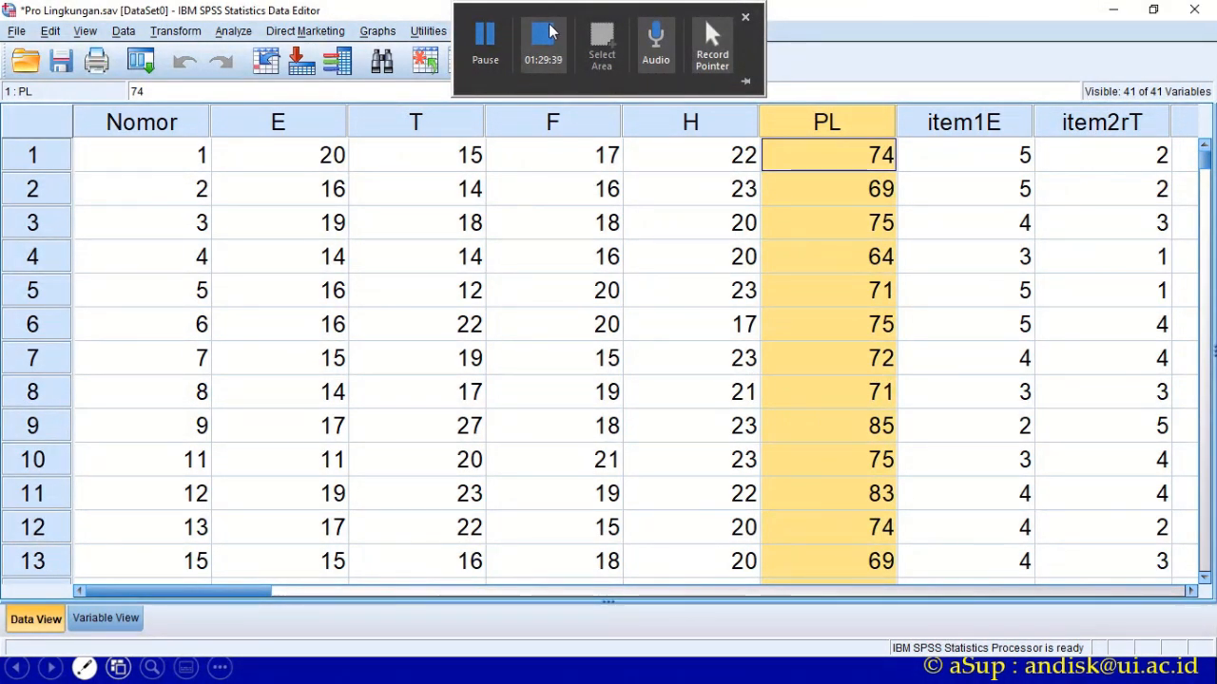
pyautogui.click(549, 32)
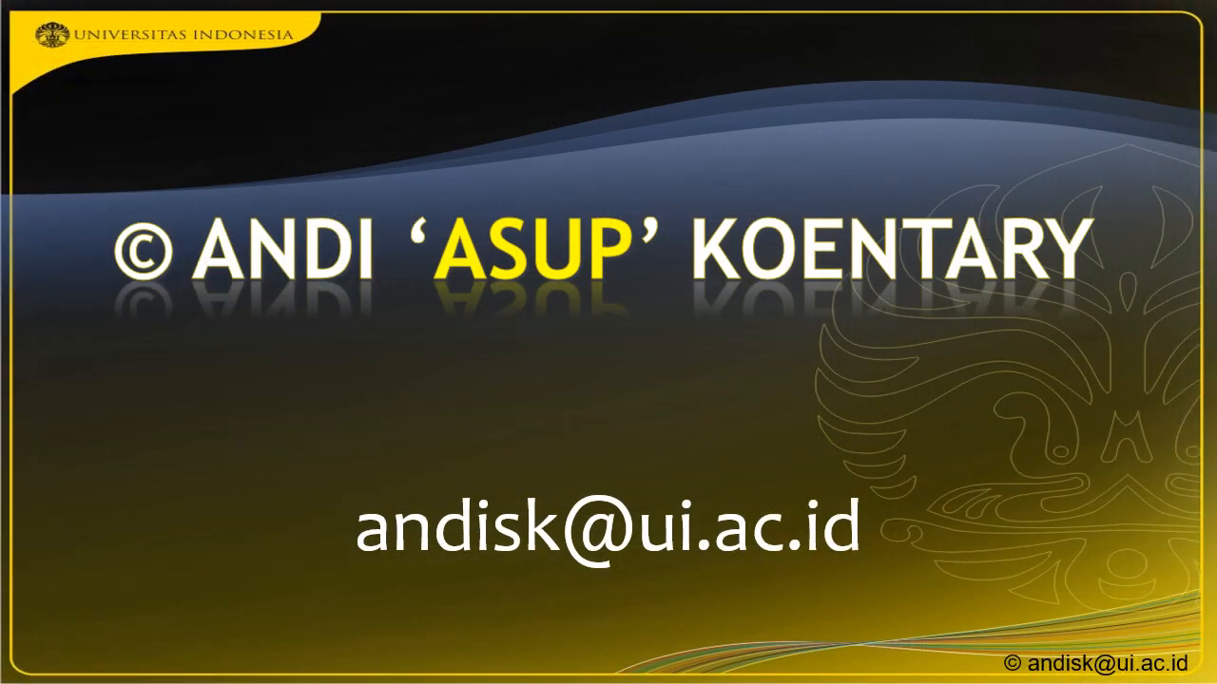